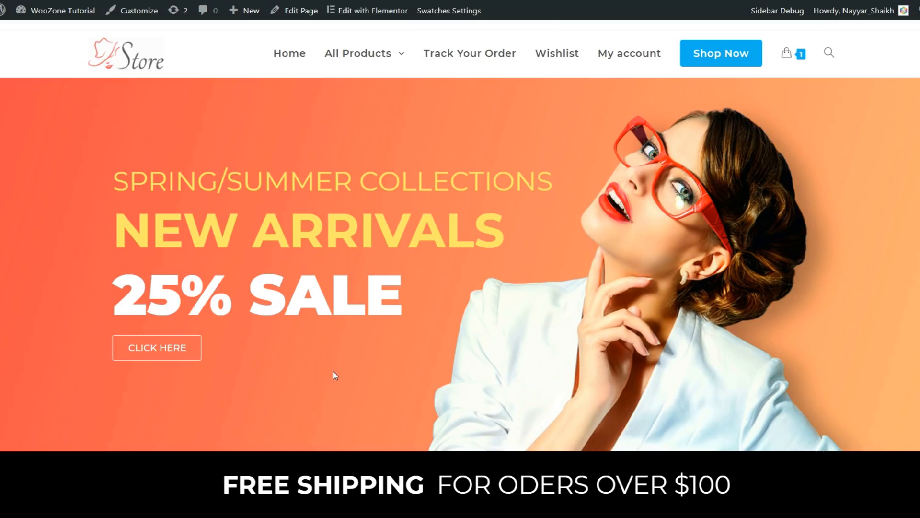
Scroll to New Comers and open the first handbag, Fostelo Style Diva (Tan), priced $679.00
{"action": "scroll", "coordinate": [426, 375], "scroll_direction": "down", "scroll_amount": 3}
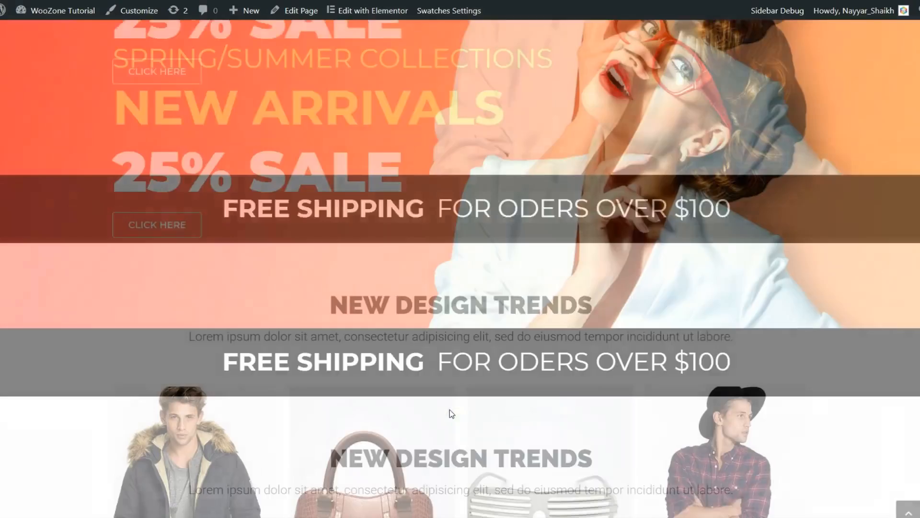
{"action": "scroll", "coordinate": [451, 413], "scroll_direction": "down", "scroll_amount": 15}
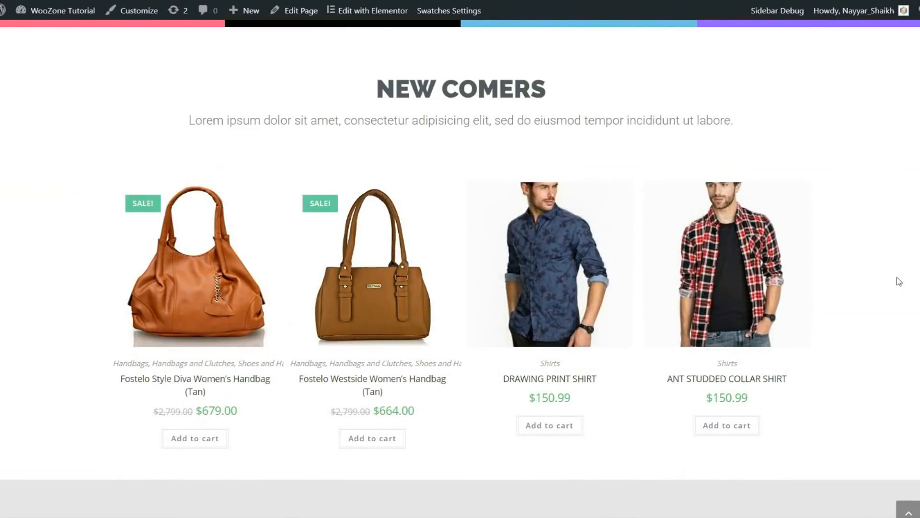
{"action": "scroll", "coordinate": [897, 292], "scroll_direction": "down", "scroll_amount": 5}
{"action": "scroll", "coordinate": [887, 331], "scroll_direction": "up", "scroll_amount": 8}
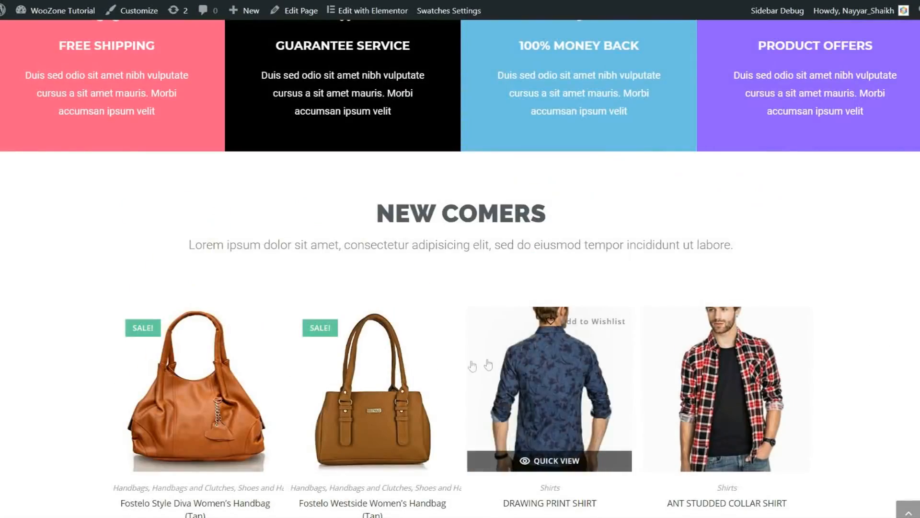
{"action": "scroll", "coordinate": [898, 360], "scroll_direction": "down", "scroll_amount": 3}
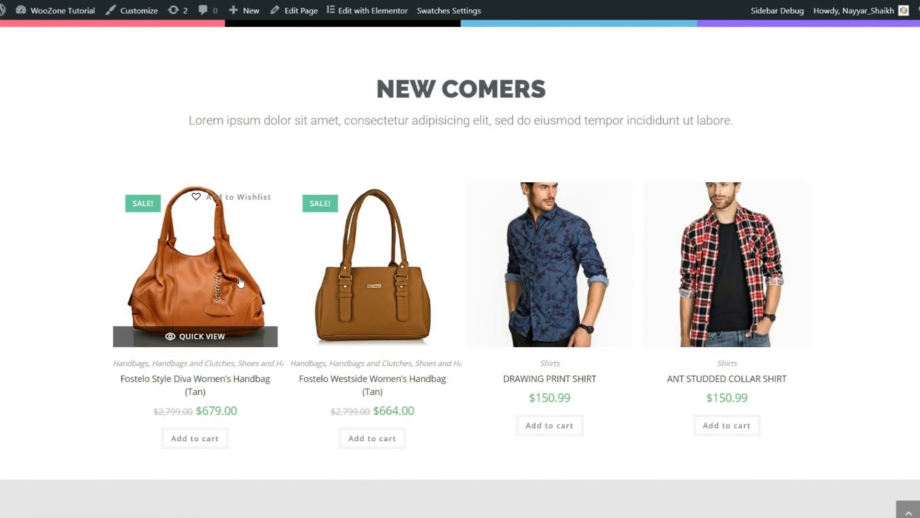
{"action": "left_click", "coordinate": [240, 282]}
{"action": "scroll", "coordinate": [545, 277], "scroll_direction": "down", "scroll_amount": 10}
{"action": "scroll", "coordinate": [431, 336], "scroll_direction": "up", "scroll_amount": 10}
{"action": "left_click", "coordinate": [418, 467]}
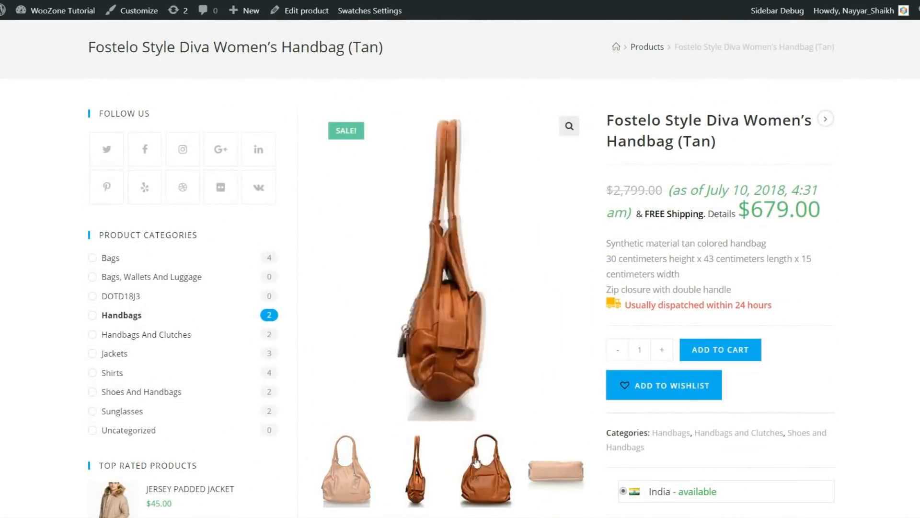
{"action": "left_click", "coordinate": [475, 462]}
{"action": "left_click", "coordinate": [556, 473]}
{"action": "left_click", "coordinate": [345, 472]}
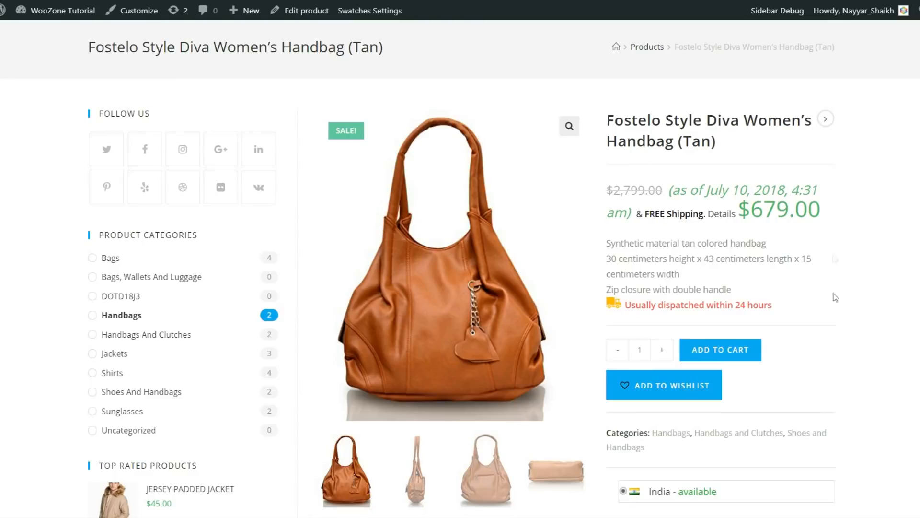
{"action": "scroll", "coordinate": [835, 259], "scroll_direction": "down", "scroll_amount": 8}
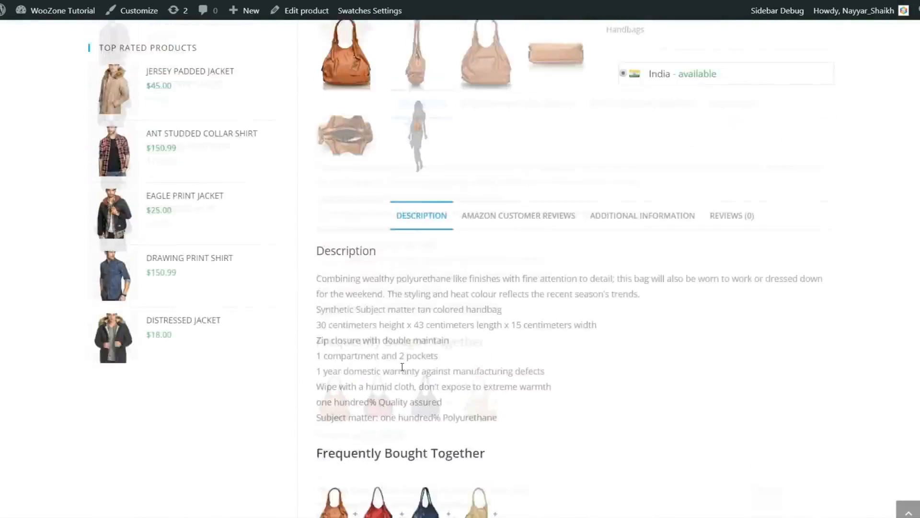
{"action": "scroll", "coordinate": [402, 367], "scroll_direction": "up", "scroll_amount": 8}
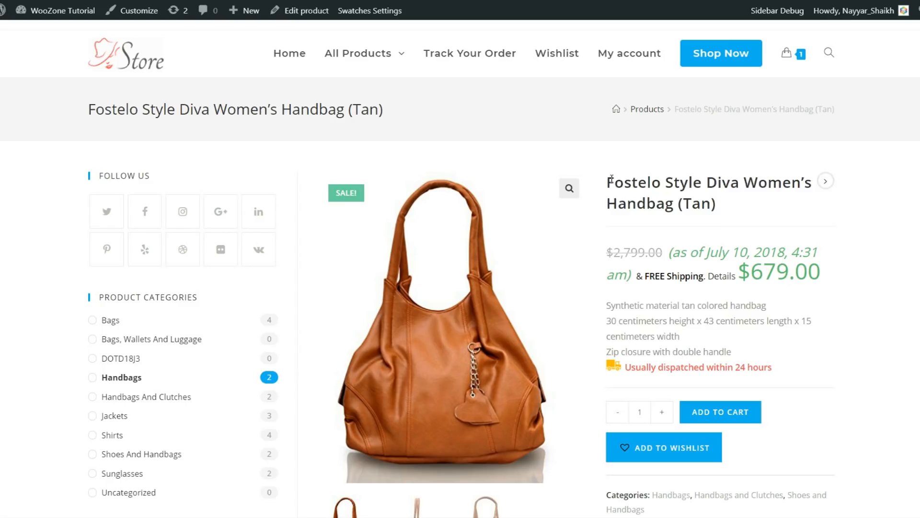
{"action": "left_click_drag", "start_coordinate": [611, 179], "coordinate": [719, 222]}
{"action": "left_click", "coordinate": [719, 222]}
{"action": "scroll", "coordinate": [748, 337], "scroll_direction": "down", "scroll_amount": 10}
{"action": "scroll", "coordinate": [748, 337], "scroll_direction": "up", "scroll_amount": 10}
Return to the store homepage using the Store logo in the header
{"action": "left_click", "coordinate": [129, 55]}
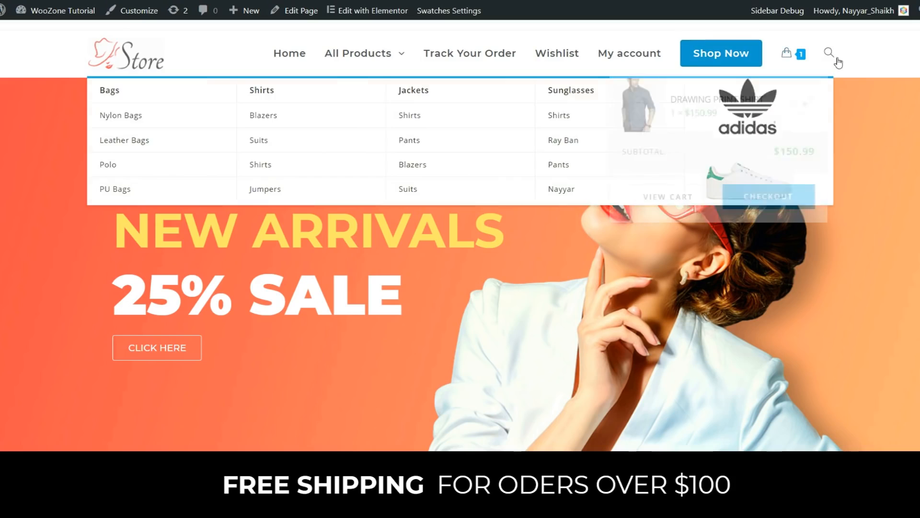
{"action": "mouse_move", "coordinate": [368, 57]}
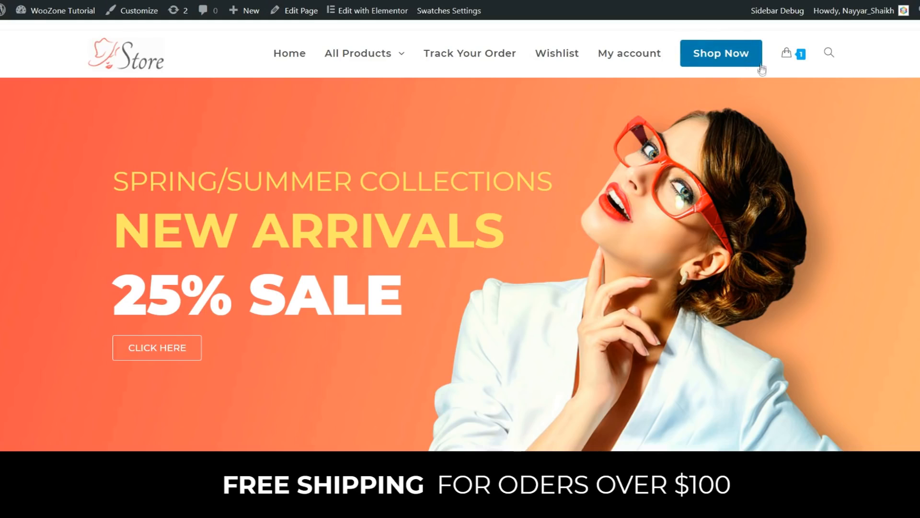
{"action": "mouse_move", "coordinate": [797, 56]}
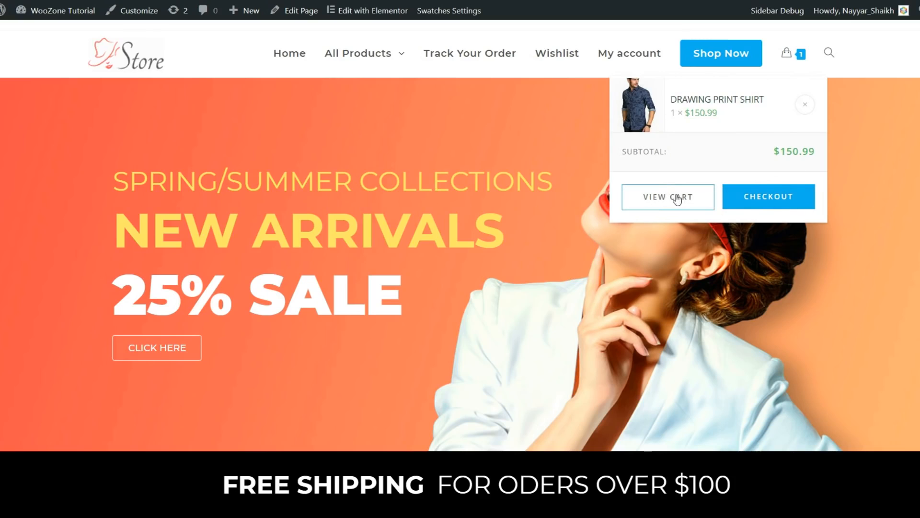
{"action": "left_click", "coordinate": [829, 55]}
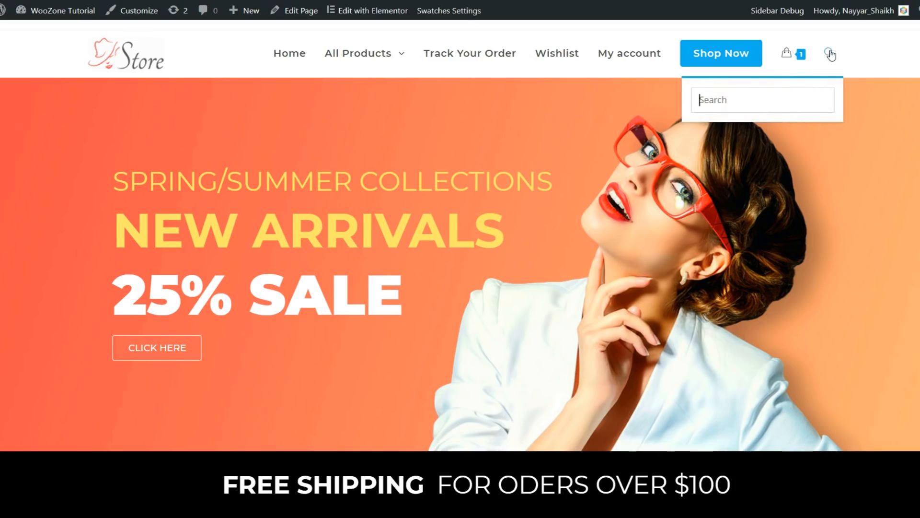
{"action": "left_click", "coordinate": [831, 54]}
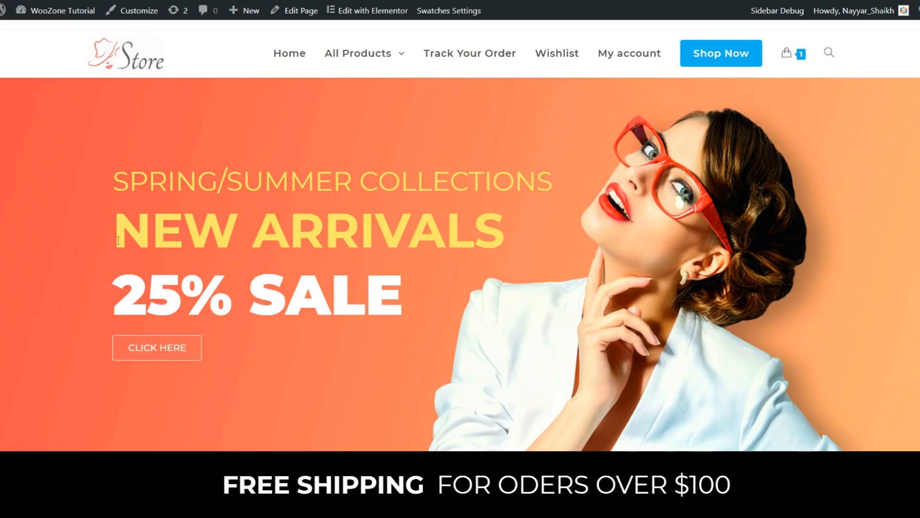
{"action": "left_click_drag", "start_coordinate": [117, 177], "coordinate": [401, 298]}
{"action": "left_click", "coordinate": [294, 254]}
{"action": "left_click_drag", "start_coordinate": [399, 293], "coordinate": [114, 294]}
{"action": "left_click", "coordinate": [157, 287]}
Scroll down and briefly highlight the FREE SHIPPING and 100% MONEY BACK headings
{"action": "scroll", "coordinate": [688, 266], "scroll_direction": "down", "scroll_amount": 4}
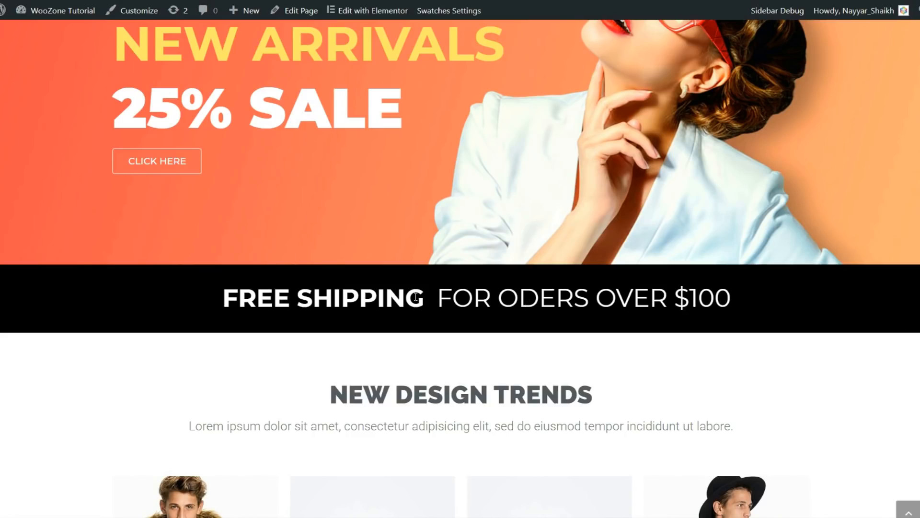
{"action": "scroll", "coordinate": [558, 290], "scroll_direction": "down", "scroll_amount": 5}
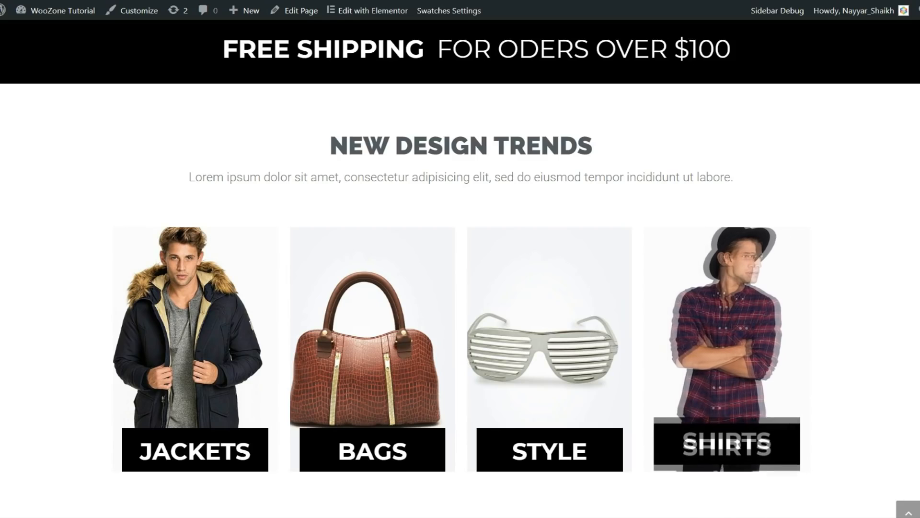
{"action": "scroll", "coordinate": [877, 318], "scroll_direction": "down", "scroll_amount": 5}
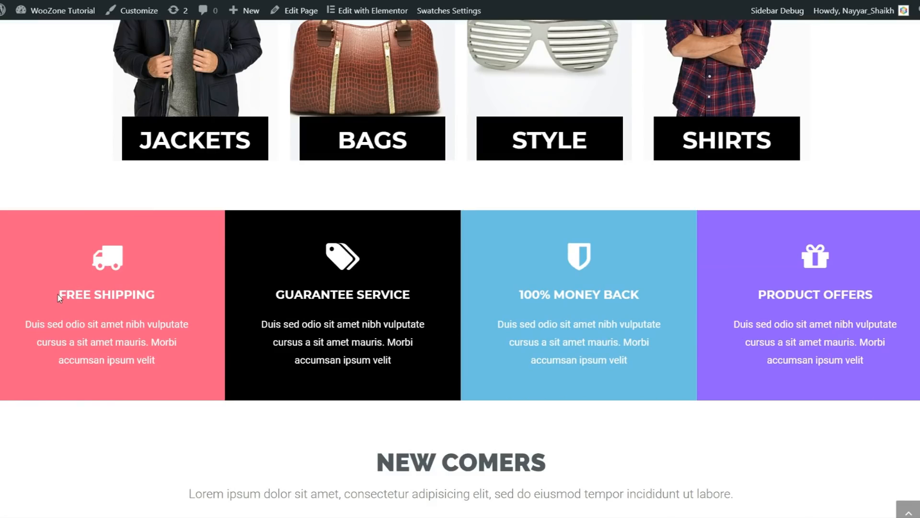
{"action": "left_click_drag", "start_coordinate": [59, 298], "coordinate": [172, 297]}
{"action": "left_click", "coordinate": [161, 291]}
{"action": "left_click_drag", "start_coordinate": [517, 294], "coordinate": [625, 295]}
{"action": "left_click", "coordinate": [627, 293]}
Drag the Our Brands logo carousel back and forth to show later brands through H.R. Frank
{"action": "scroll", "coordinate": [642, 351], "scroll_direction": "down", "scroll_amount": 4}
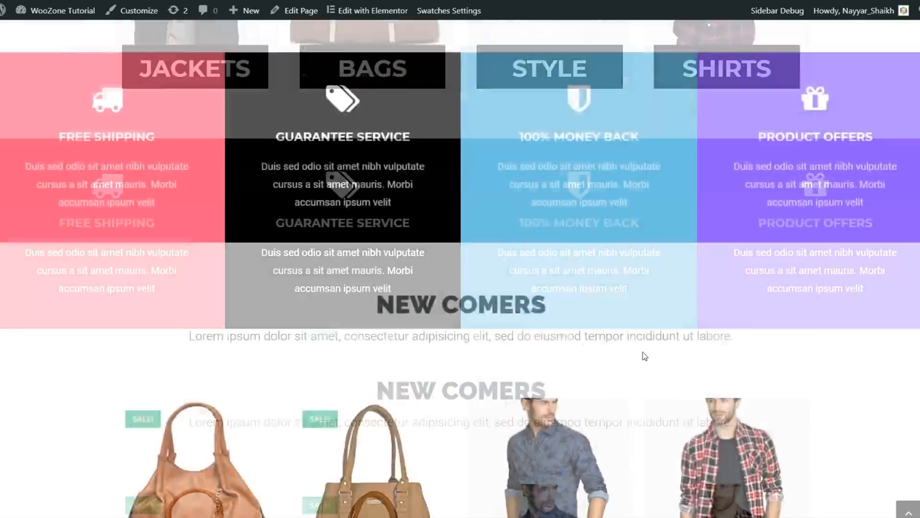
{"action": "scroll", "coordinate": [832, 336], "scroll_direction": "down", "scroll_amount": 1}
{"action": "scroll", "coordinate": [850, 335], "scroll_direction": "down", "scroll_amount": 1}
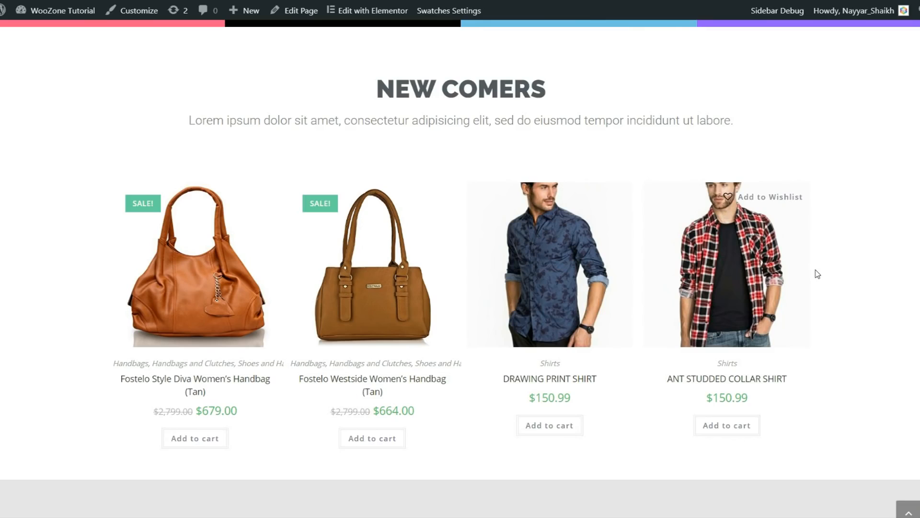
{"action": "scroll", "coordinate": [877, 304], "scroll_direction": "down", "scroll_amount": 6}
{"action": "left_click_drag", "start_coordinate": [512, 265], "coordinate": [457, 274]}
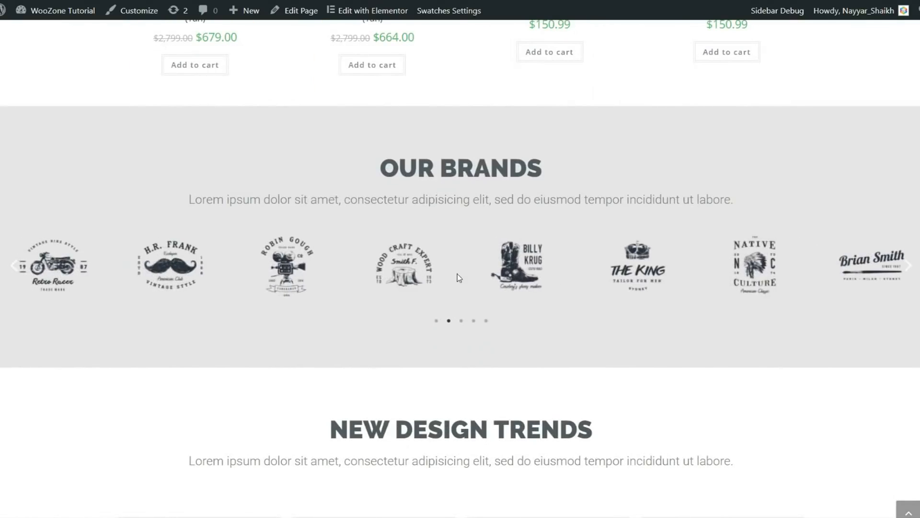
{"action": "left_click_drag", "start_coordinate": [741, 274], "coordinate": [405, 269]}
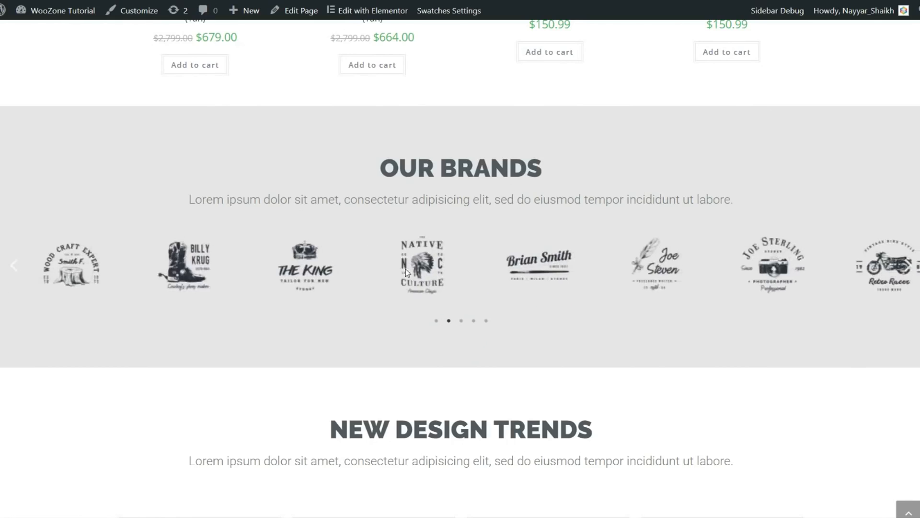
{"action": "left_click_drag", "start_coordinate": [310, 274], "coordinate": [785, 271]}
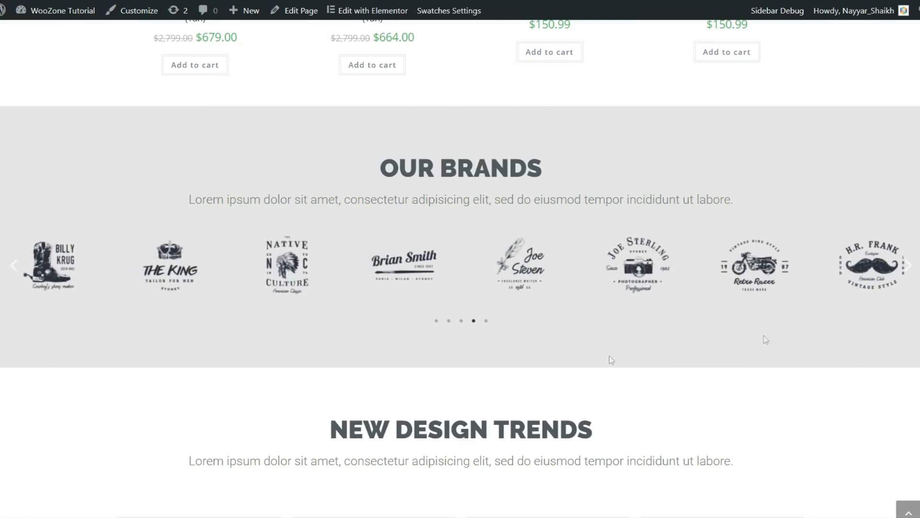
Scroll through the New Design Trends posts to the footer, then jump back to the top
{"action": "scroll", "coordinate": [676, 331], "scroll_direction": "down", "scroll_amount": 6}
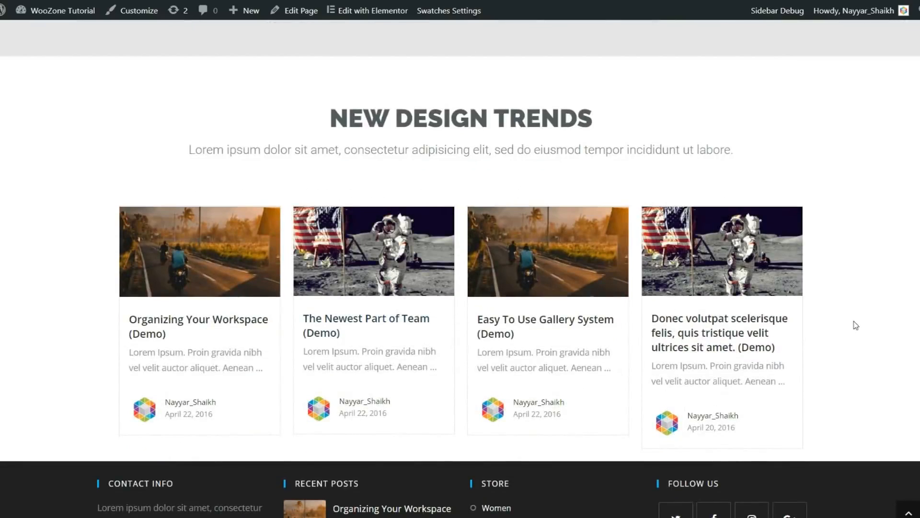
{"action": "scroll", "coordinate": [854, 323], "scroll_direction": "down", "scroll_amount": 4}
{"action": "scroll", "coordinate": [856, 325], "scroll_direction": "up", "scroll_amount": 4}
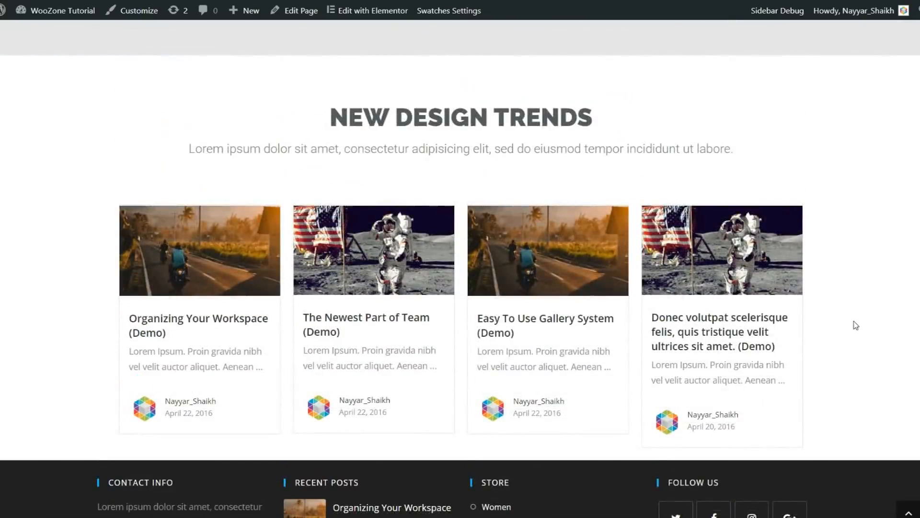
{"action": "scroll", "coordinate": [855, 325], "scroll_direction": "down", "scroll_amount": 1}
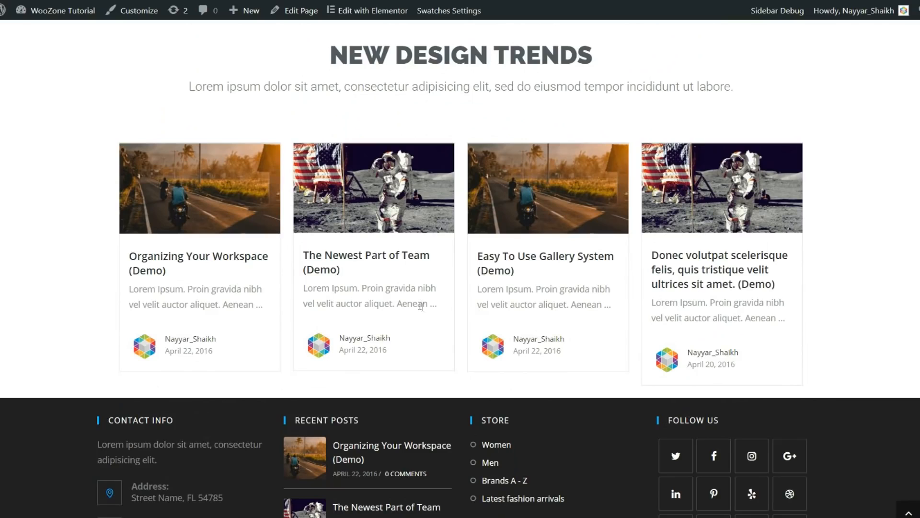
{"action": "scroll", "coordinate": [849, 292], "scroll_direction": "down", "scroll_amount": 2}
{"action": "scroll", "coordinate": [849, 292], "scroll_direction": "down", "scroll_amount": 1}
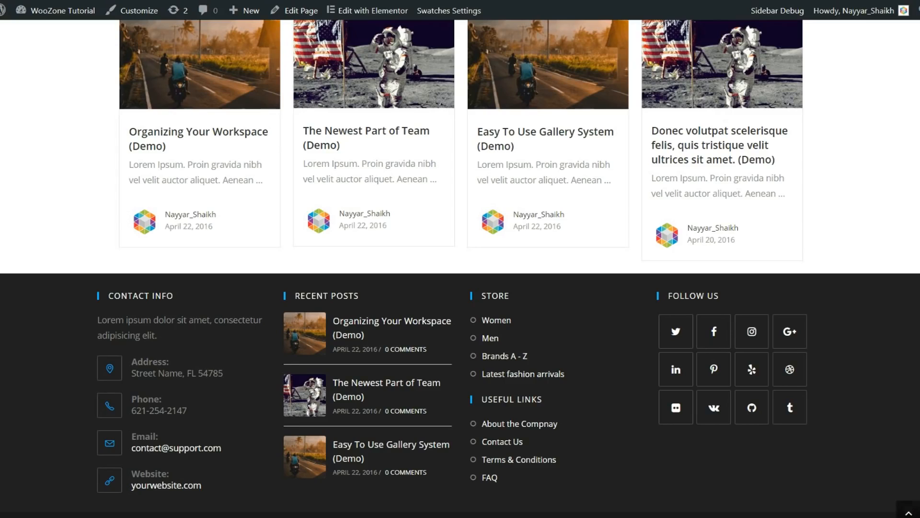
{"action": "scroll", "coordinate": [890, 485], "scroll_direction": "up", "scroll_amount": 1}
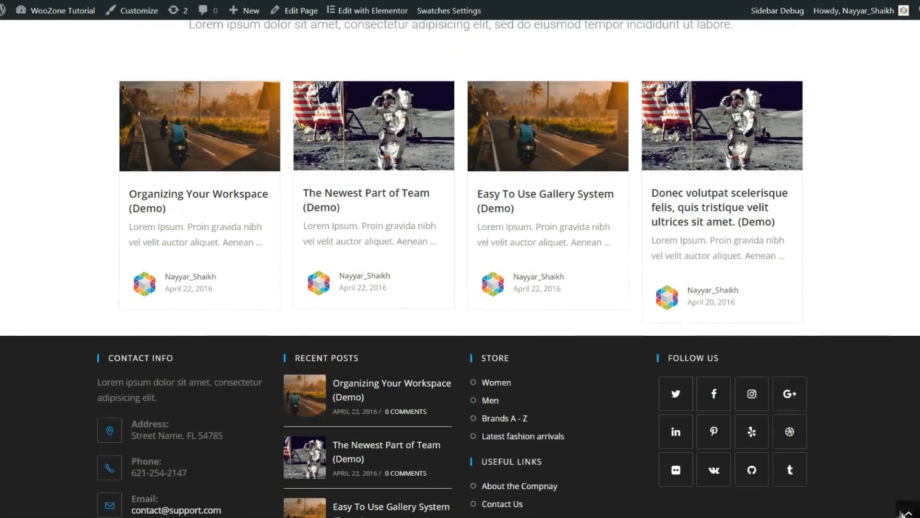
{"action": "left_click", "coordinate": [909, 511]}
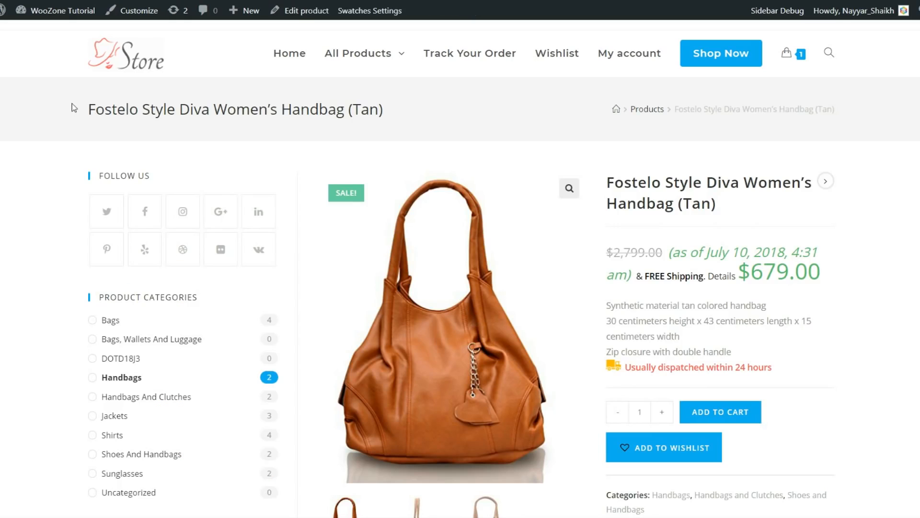
{"action": "left_click_drag", "start_coordinate": [74, 108], "coordinate": [395, 121]}
{"action": "left_click", "coordinate": [403, 116]}
{"action": "left_click_drag", "start_coordinate": [609, 114], "coordinate": [852, 111]}
{"action": "left_click_drag", "start_coordinate": [700, 110], "coordinate": [830, 113]}
{"action": "scroll", "coordinate": [784, 225], "scroll_direction": "down", "scroll_amount": 2}
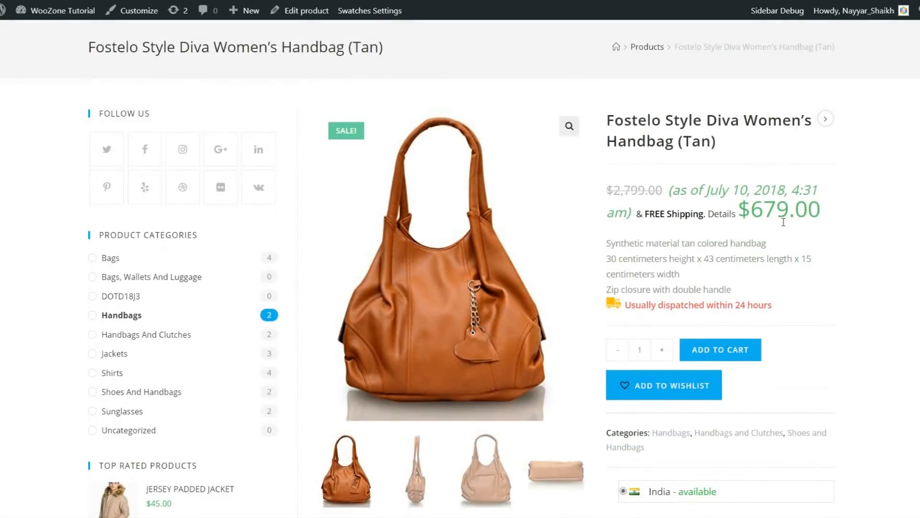
{"action": "scroll", "coordinate": [201, 242], "scroll_direction": "down", "scroll_amount": 5}
{"action": "scroll", "coordinate": [192, 237], "scroll_direction": "down", "scroll_amount": 5}
{"action": "scroll", "coordinate": [190, 242], "scroll_direction": "up", "scroll_amount": 12}
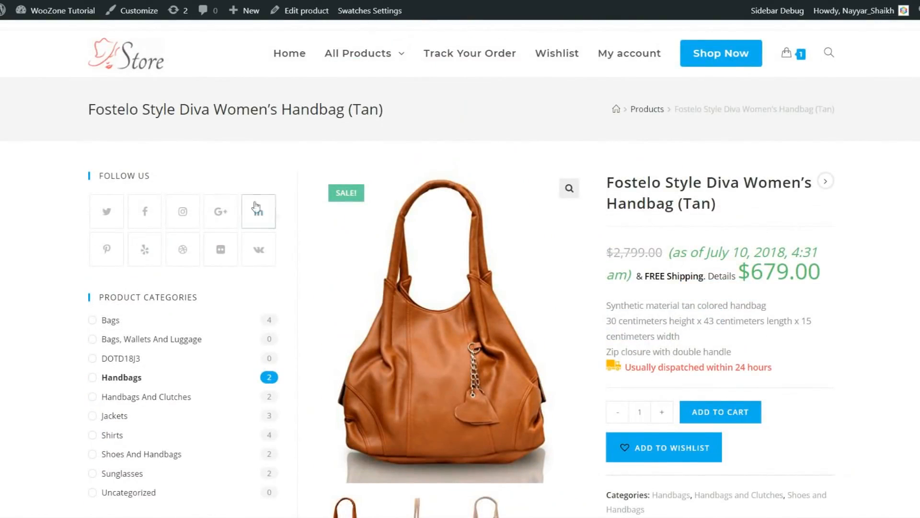
{"action": "scroll", "coordinate": [269, 240], "scroll_direction": "down", "scroll_amount": 1}
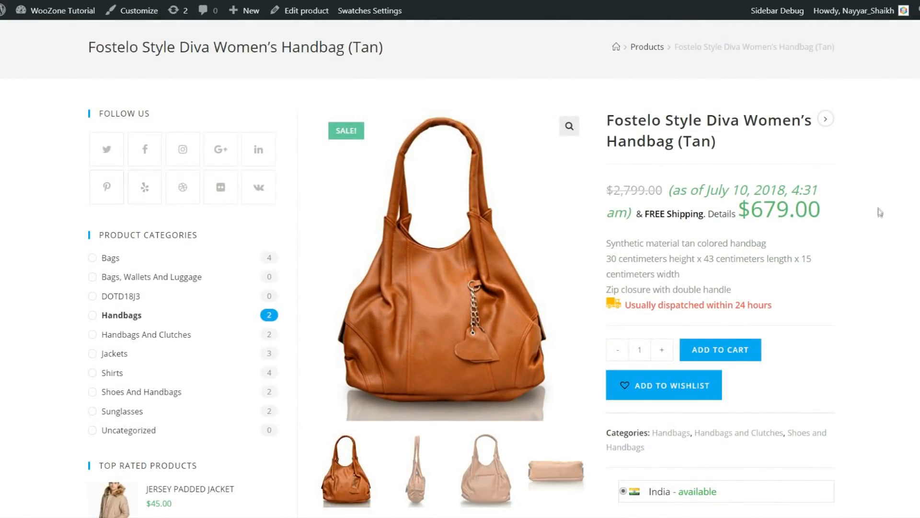
{"action": "scroll", "coordinate": [880, 215], "scroll_direction": "up", "scroll_amount": 1}
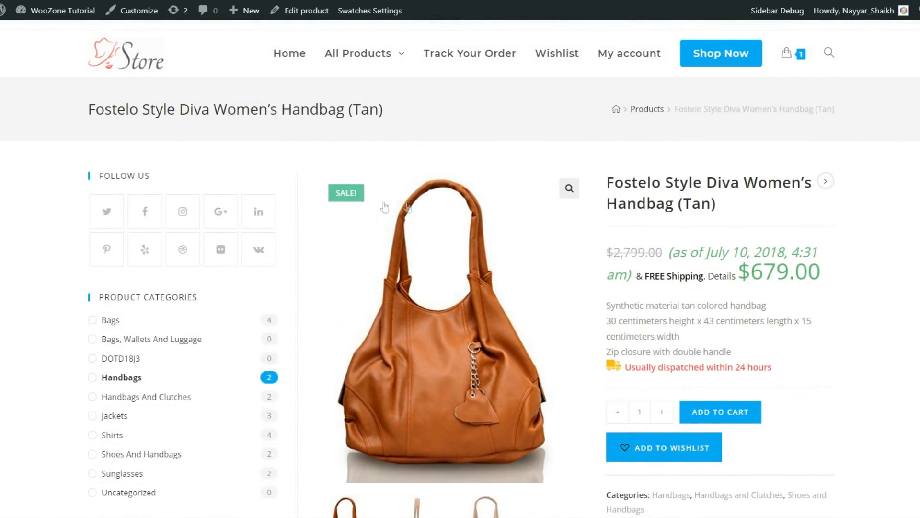
{"action": "scroll", "coordinate": [176, 249], "scroll_direction": "down", "scroll_amount": 1}
{"action": "scroll", "coordinate": [174, 250], "scroll_direction": "up", "scroll_amount": 1}
{"action": "scroll", "coordinate": [258, 218], "scroll_direction": "down", "scroll_amount": 2}
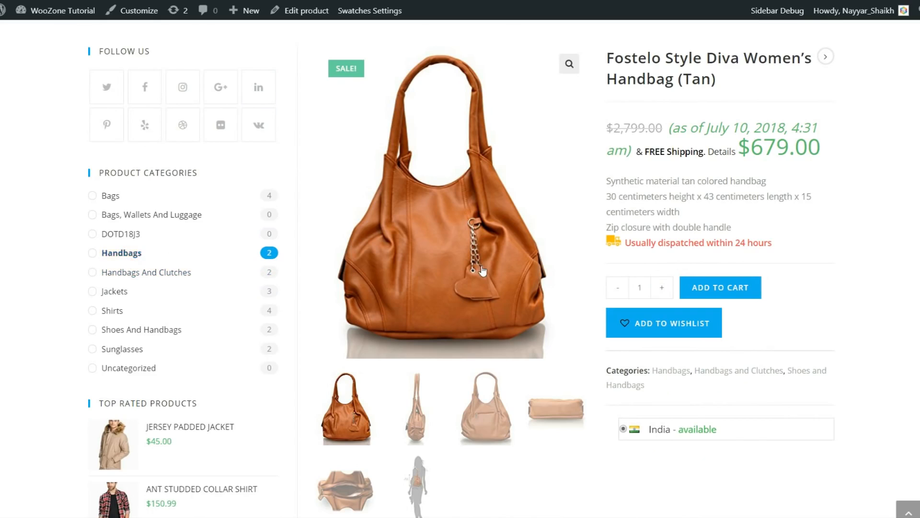
{"action": "scroll", "coordinate": [150, 260], "scroll_direction": "up", "scroll_amount": 2}
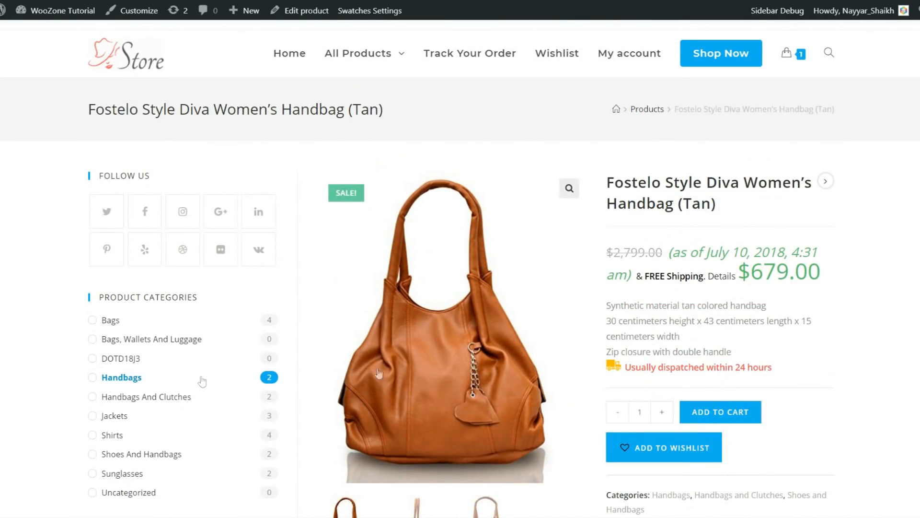
{"action": "scroll", "coordinate": [286, 322], "scroll_direction": "down", "scroll_amount": 5}
{"action": "scroll", "coordinate": [286, 323], "scroll_direction": "down", "scroll_amount": 1}
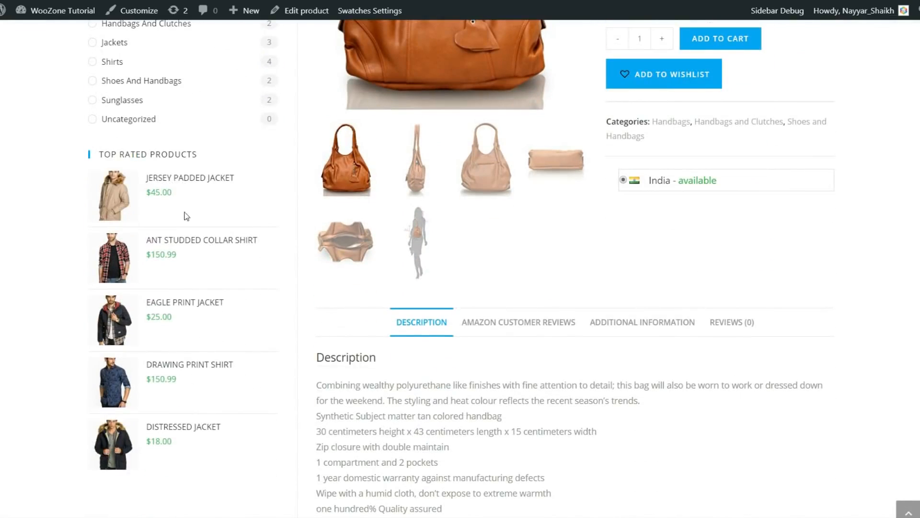
{"action": "scroll", "coordinate": [211, 360], "scroll_direction": "up", "scroll_amount": 7}
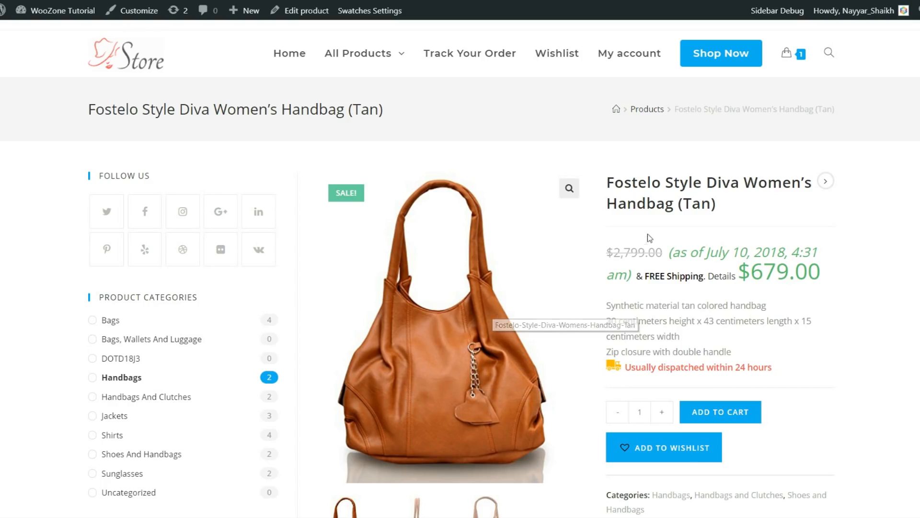
{"action": "left_click_drag", "start_coordinate": [614, 182], "coordinate": [717, 204]}
{"action": "left_click", "coordinate": [645, 269]}
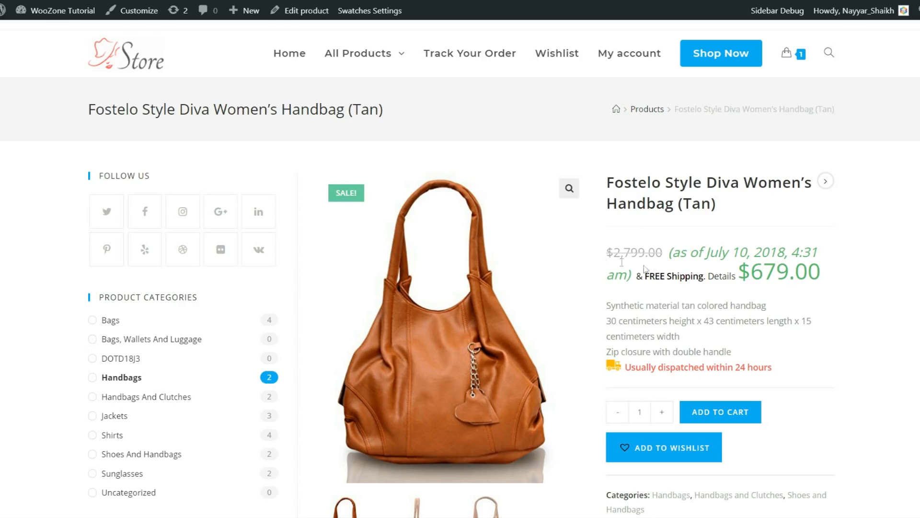
{"action": "mouse_move", "coordinate": [611, 252]}
{"action": "left_mouse_down"}
{"action": "mouse_move", "coordinate": [661, 251]}
{"action": "mouse_move", "coordinate": [590, 255]}
{"action": "mouse_move", "coordinate": [608, 247]}
{"action": "left_mouse_up"}
{"action": "left_click", "coordinate": [638, 252]}
{"action": "left_click_drag", "start_coordinate": [669, 254], "coordinate": [603, 257]}
{"action": "left_click", "coordinate": [618, 248]}
{"action": "left_click_drag", "start_coordinate": [835, 277], "coordinate": [739, 274]}
{"action": "left_click", "coordinate": [743, 273]}
{"action": "left_click_drag", "start_coordinate": [669, 250], "coordinate": [636, 274]}
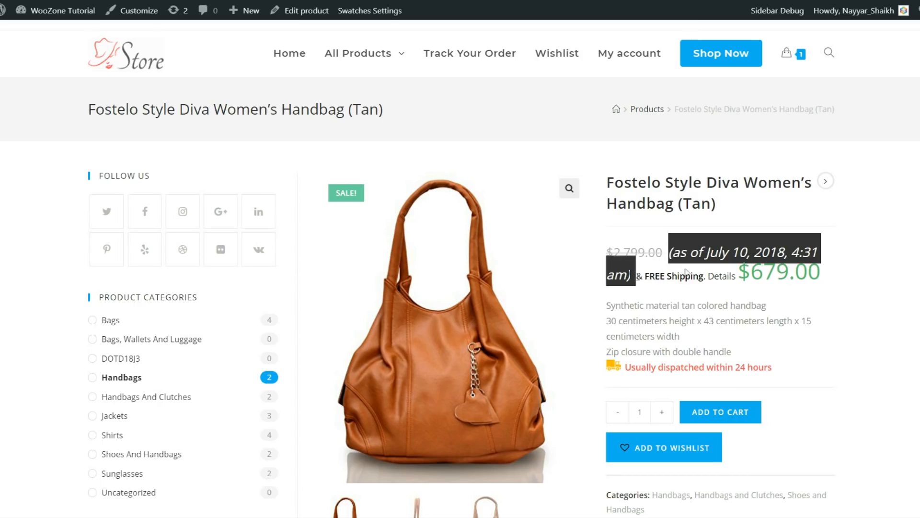
{"action": "left_click", "coordinate": [803, 252]}
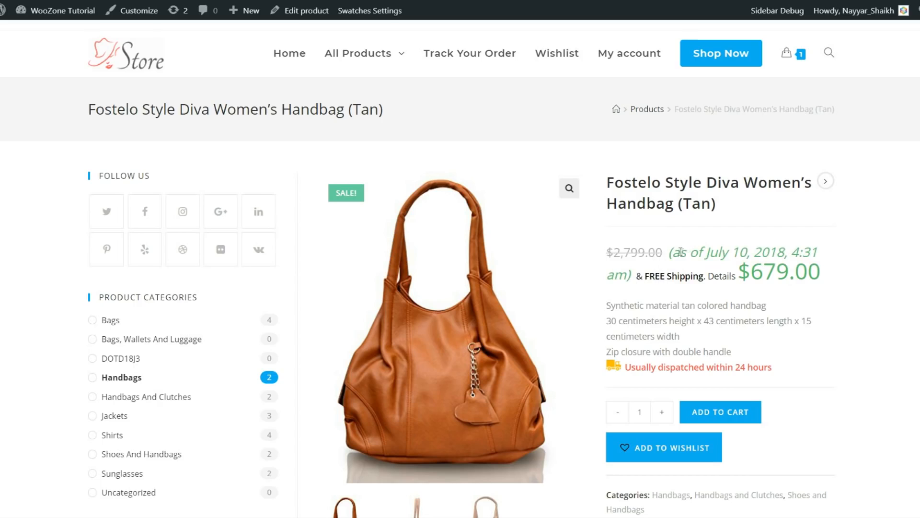
{"action": "left_click_drag", "start_coordinate": [672, 251], "coordinate": [740, 278]}
{"action": "left_click", "coordinate": [752, 288]}
{"action": "left_click_drag", "start_coordinate": [672, 259], "coordinate": [841, 251]}
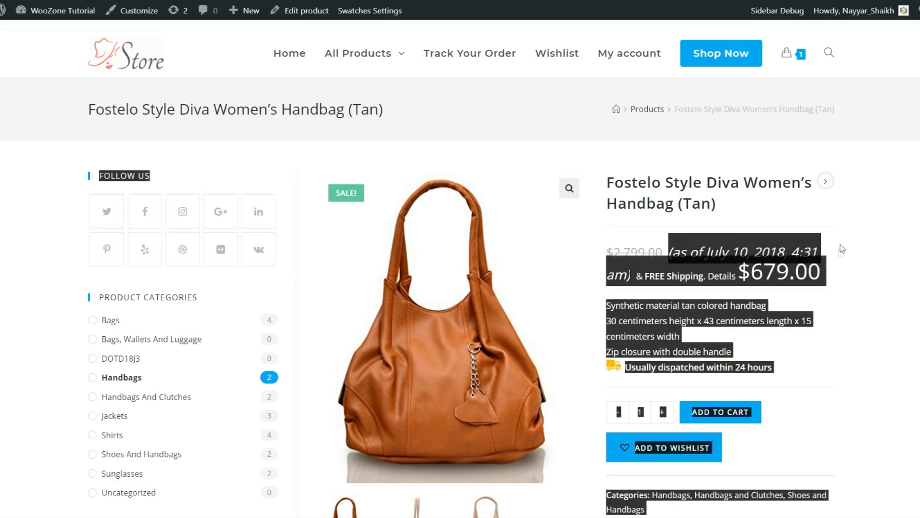
{"action": "left_click", "coordinate": [770, 260]}
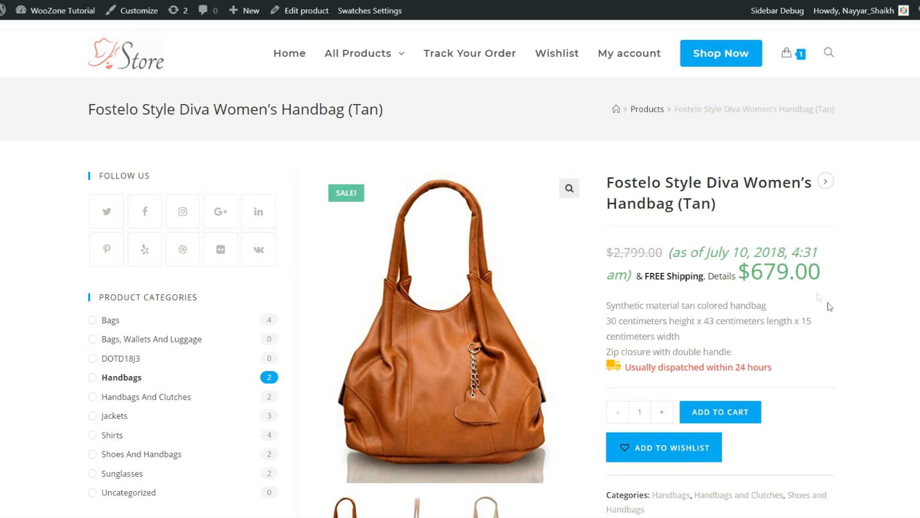
{"action": "left_click_drag", "start_coordinate": [609, 304], "coordinate": [756, 350]}
{"action": "left_click", "coordinate": [755, 350]}
{"action": "scroll", "coordinate": [834, 353], "scroll_direction": "down", "scroll_amount": 1}
{"action": "left_click_drag", "start_coordinate": [634, 305], "coordinate": [810, 313]}
{"action": "left_click", "coordinate": [809, 312]}
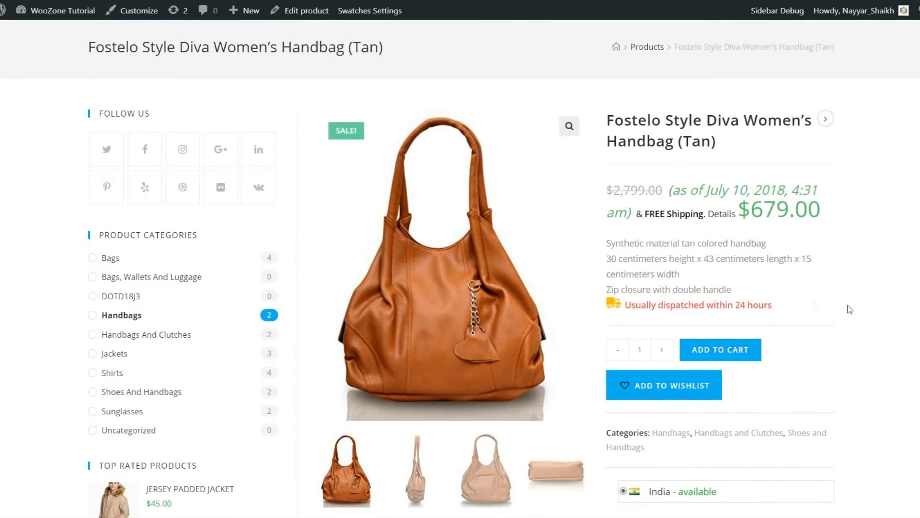
{"action": "scroll", "coordinate": [816, 305], "scroll_direction": "down", "scroll_amount": 2}
{"action": "scroll", "coordinate": [656, 373], "scroll_direction": "down", "scroll_amount": 1}
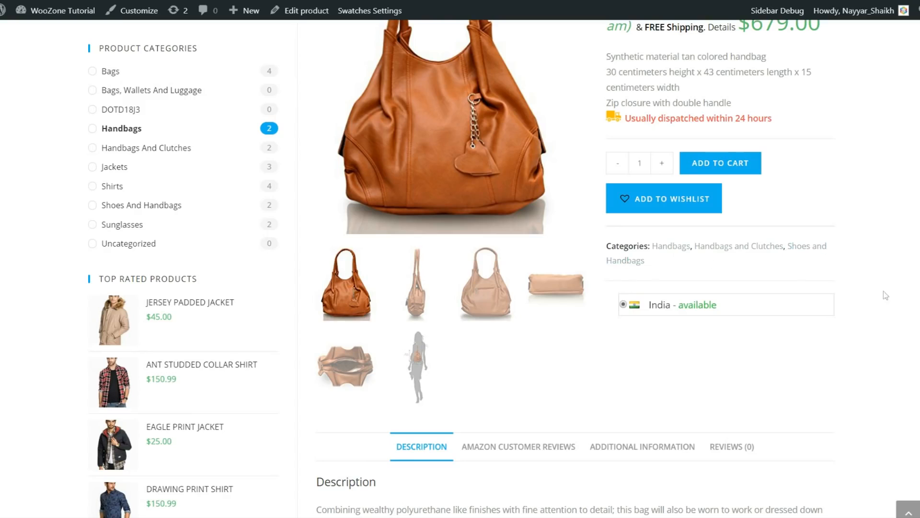
{"action": "scroll", "coordinate": [630, 245], "scroll_direction": "down", "scroll_amount": 1}
{"action": "left_click_drag", "start_coordinate": [618, 241], "coordinate": [743, 260]}
{"action": "left_click", "coordinate": [743, 260]}
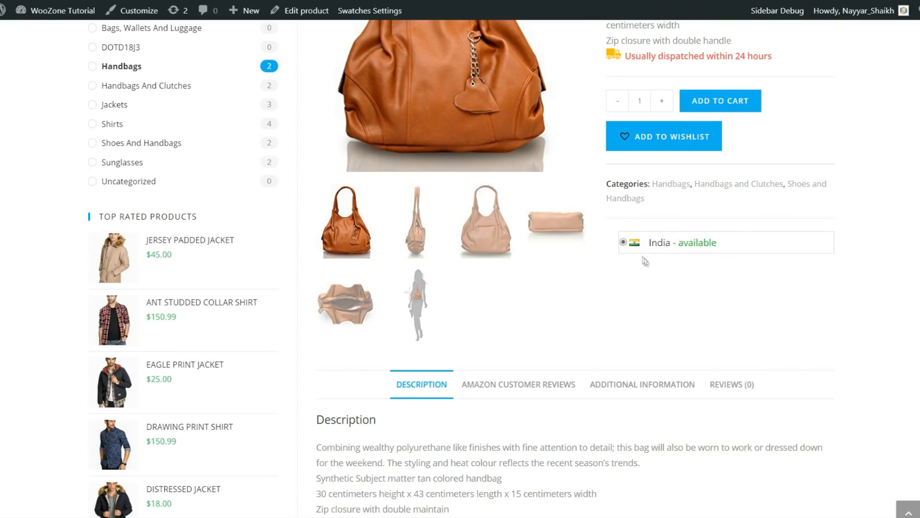
{"action": "scroll", "coordinate": [448, 255], "scroll_direction": "up", "scroll_amount": 2}
{"action": "scroll", "coordinate": [663, 386], "scroll_direction": "down", "scroll_amount": 1}
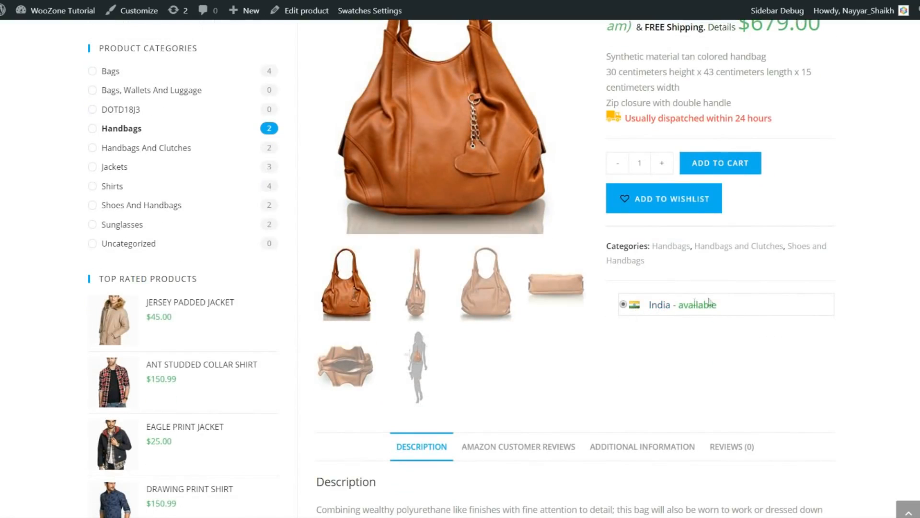
{"action": "scroll", "coordinate": [724, 355], "scroll_direction": "down", "scroll_amount": 5}
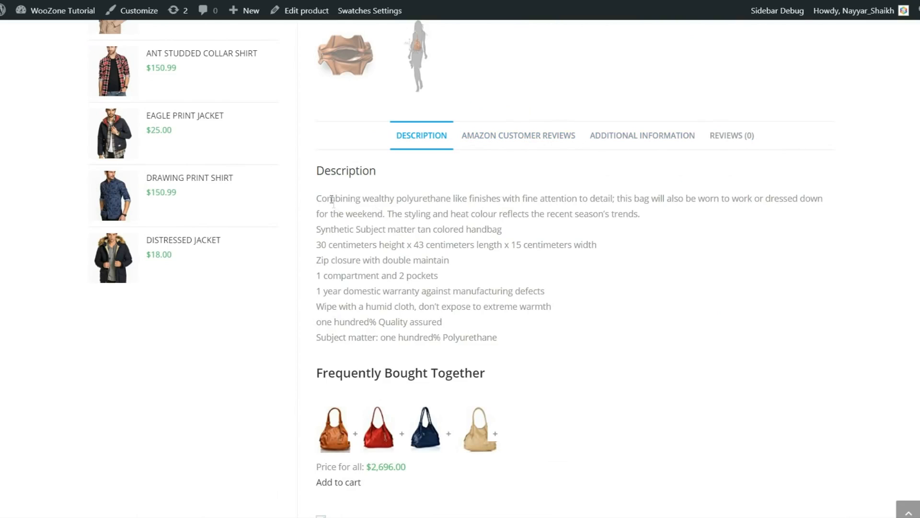
{"action": "left_click_drag", "start_coordinate": [316, 199], "coordinate": [620, 343]}
{"action": "left_click", "coordinate": [623, 345]}
{"action": "left_click_drag", "start_coordinate": [360, 263], "coordinate": [421, 260]}
{"action": "left_click", "coordinate": [421, 258]}
{"action": "scroll", "coordinate": [543, 288], "scroll_direction": "down", "scroll_amount": 4}
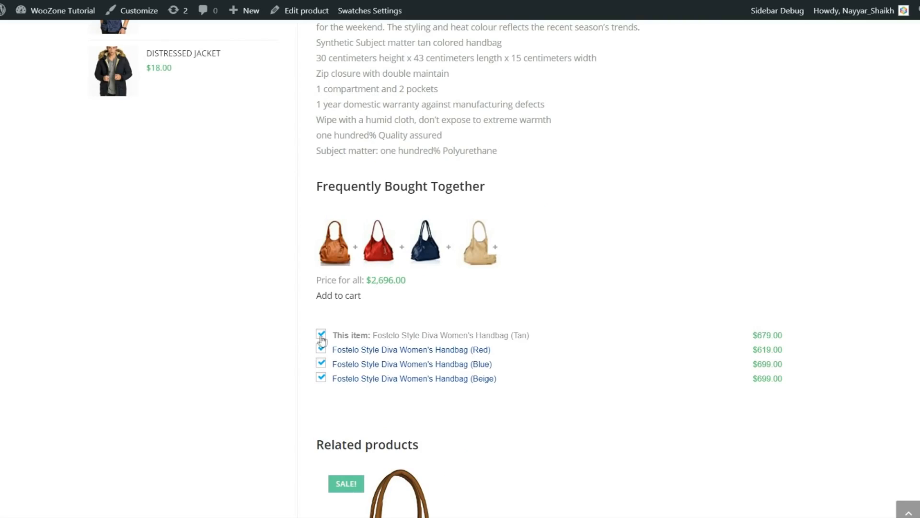
{"action": "left_click", "coordinate": [322, 337]}
{"action": "left_click", "coordinate": [323, 351]}
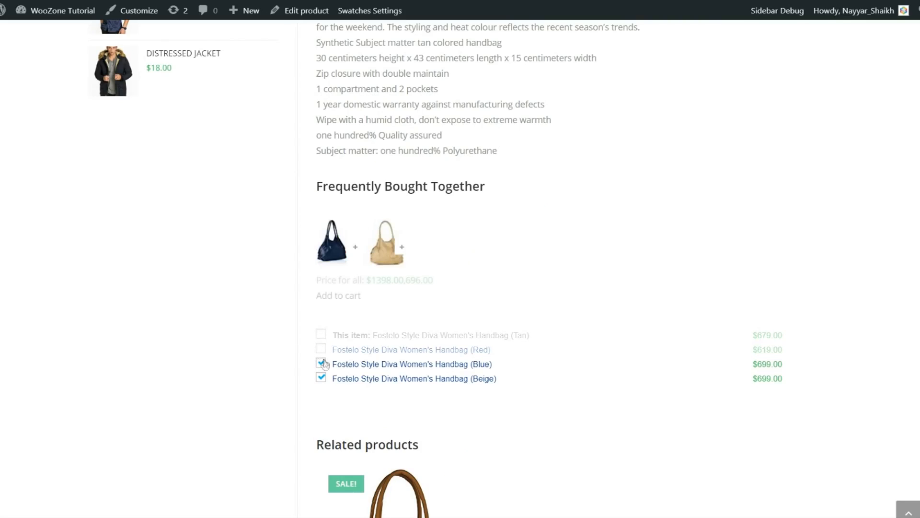
{"action": "left_click", "coordinate": [322, 350]}
{"action": "left_click", "coordinate": [322, 336]}
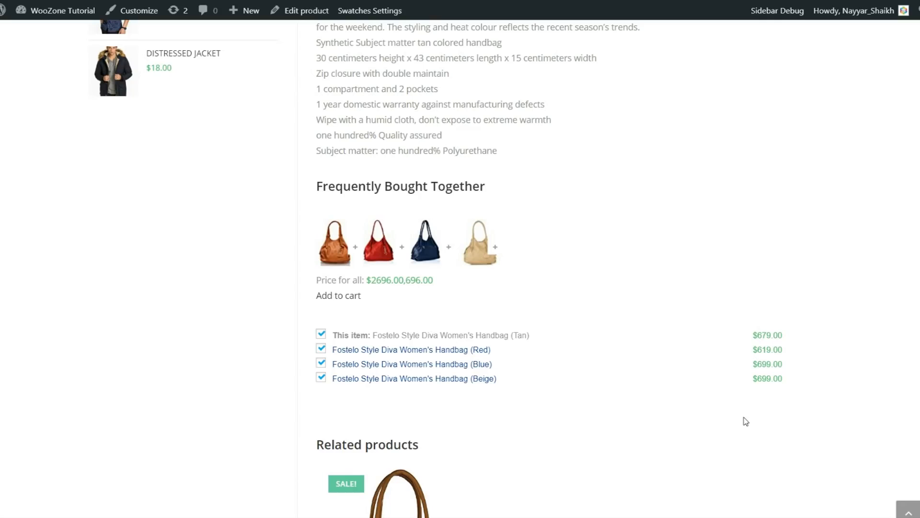
Show the handbag's Amazon customer reviews and scroll through them
{"action": "scroll", "coordinate": [746, 425], "scroll_direction": "up", "scroll_amount": 7}
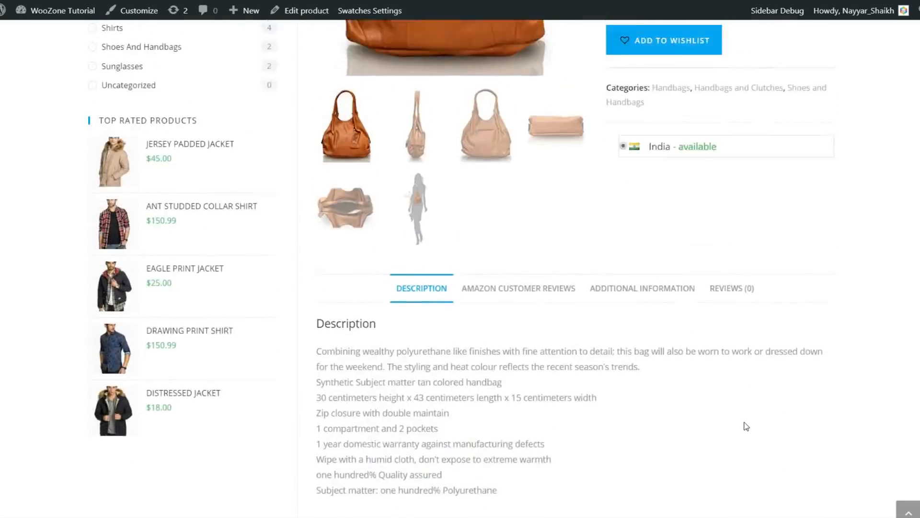
{"action": "left_click", "coordinate": [567, 263]}
{"action": "scroll", "coordinate": [714, 309], "scroll_direction": "down", "scroll_amount": 3}
{"action": "scroll", "coordinate": [703, 390], "scroll_direction": "up", "scroll_amount": 3}
{"action": "scroll", "coordinate": [880, 346], "scroll_direction": "down", "scroll_amount": 3}
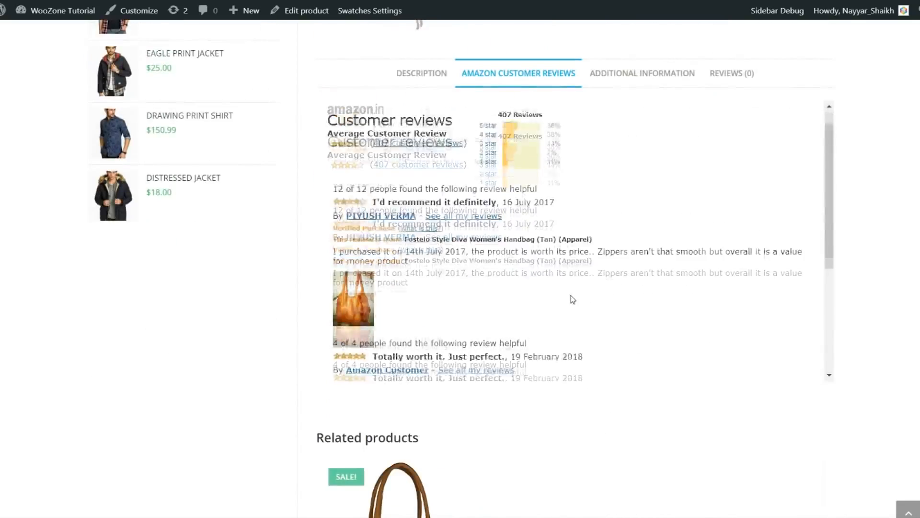
{"action": "scroll", "coordinate": [571, 297], "scroll_direction": "down", "scroll_amount": 5}
{"action": "scroll", "coordinate": [516, 338], "scroll_direction": "down", "scroll_amount": 4}
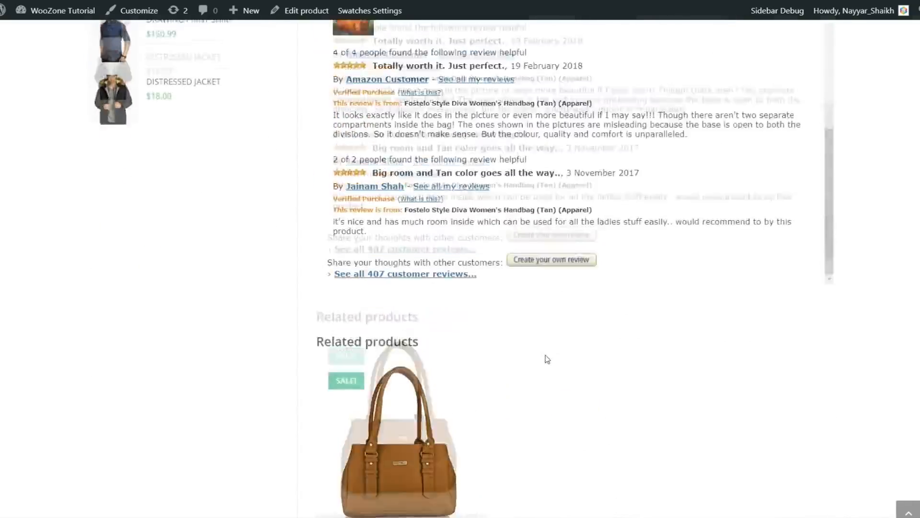
{"action": "scroll", "coordinate": [591, 354], "scroll_direction": "up", "scroll_amount": 5}
{"action": "scroll", "coordinate": [590, 354], "scroll_direction": "up", "scroll_amount": 5}
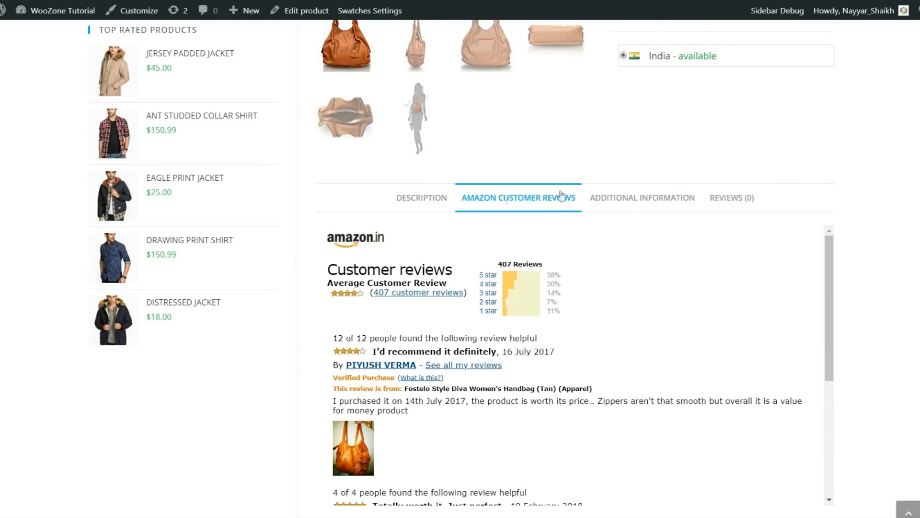
View the brand and colour details and review form, then return to the description
{"action": "left_click", "coordinate": [625, 199]}
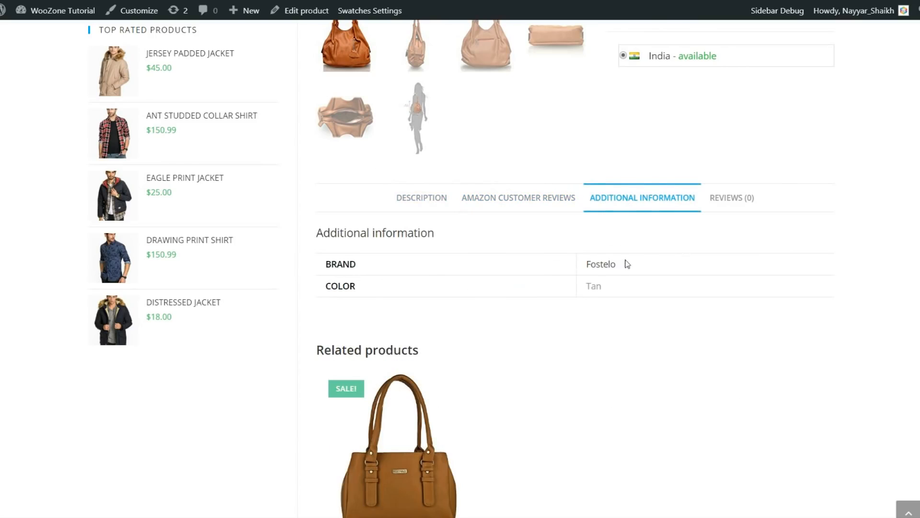
{"action": "left_click", "coordinate": [726, 202]}
{"action": "scroll", "coordinate": [527, 298], "scroll_direction": "down", "scroll_amount": 6}
{"action": "scroll", "coordinate": [551, 309], "scroll_direction": "up", "scroll_amount": 6}
{"action": "left_click", "coordinate": [433, 206]}
Go to the store's full Products listing via the Shop Now header button
{"action": "scroll", "coordinate": [473, 260], "scroll_direction": "down", "scroll_amount": 10}
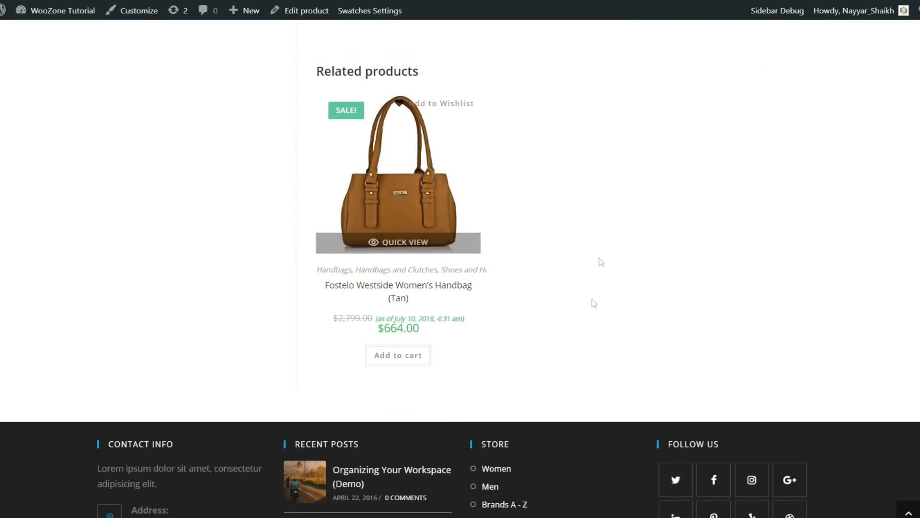
{"action": "scroll", "coordinate": [431, 235], "scroll_direction": "up", "scroll_amount": 3}
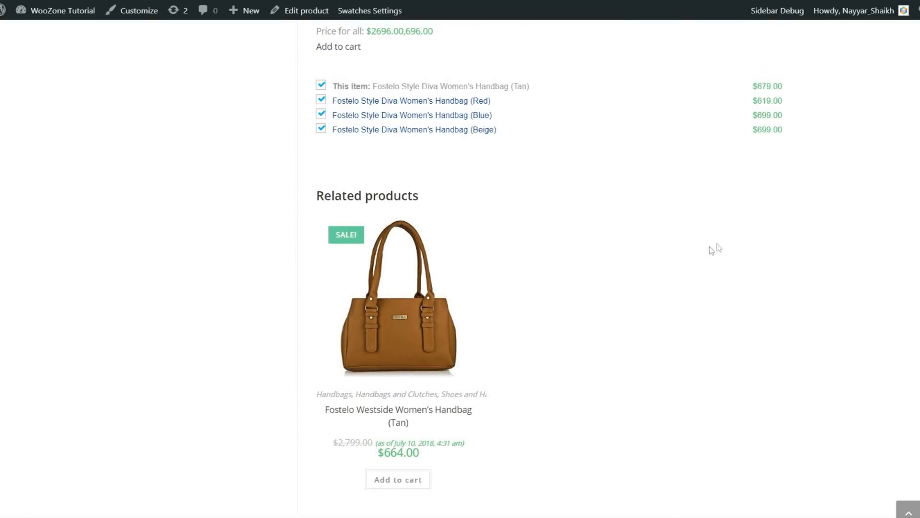
{"action": "scroll", "coordinate": [813, 322], "scroll_direction": "up", "scroll_amount": 5}
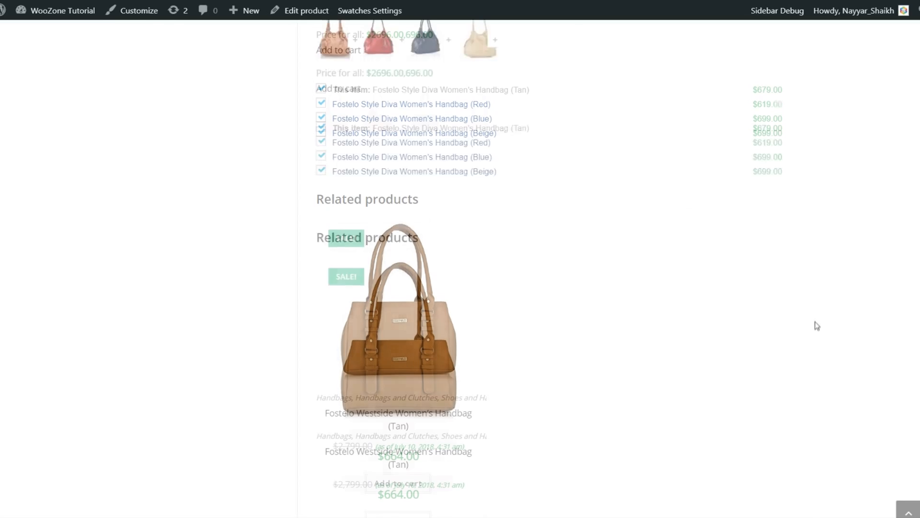
{"action": "scroll", "coordinate": [815, 340], "scroll_direction": "up", "scroll_amount": 10}
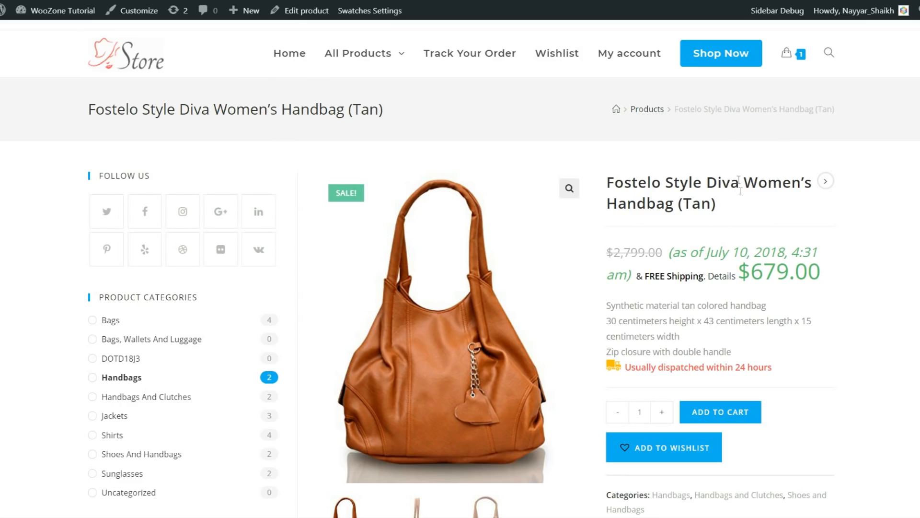
{"action": "left_click", "coordinate": [726, 66]}
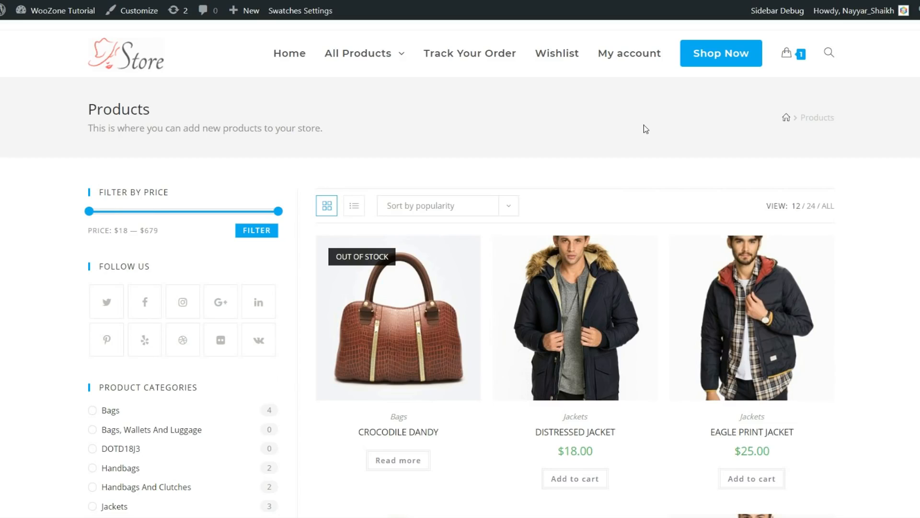
{"action": "left_click_drag", "start_coordinate": [82, 117], "coordinate": [304, 136]}
{"action": "left_click", "coordinate": [304, 136]}
{"action": "left_click_drag", "start_coordinate": [152, 128], "coordinate": [326, 128]}
{"action": "left_click", "coordinate": [327, 129]}
{"action": "scroll", "coordinate": [302, 200], "scroll_direction": "down", "scroll_amount": 3}
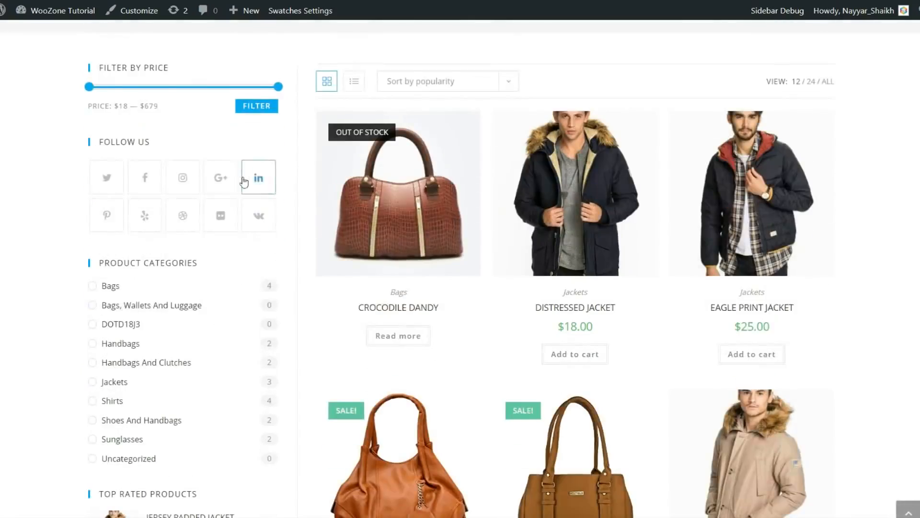
{"action": "scroll", "coordinate": [240, 187], "scroll_direction": "up", "scroll_amount": 3}
{"action": "scroll", "coordinate": [224, 242], "scroll_direction": "down", "scroll_amount": 10}
{"action": "scroll", "coordinate": [224, 269], "scroll_direction": "down", "scroll_amount": 2}
{"action": "scroll", "coordinate": [226, 300], "scroll_direction": "up", "scroll_amount": 12}
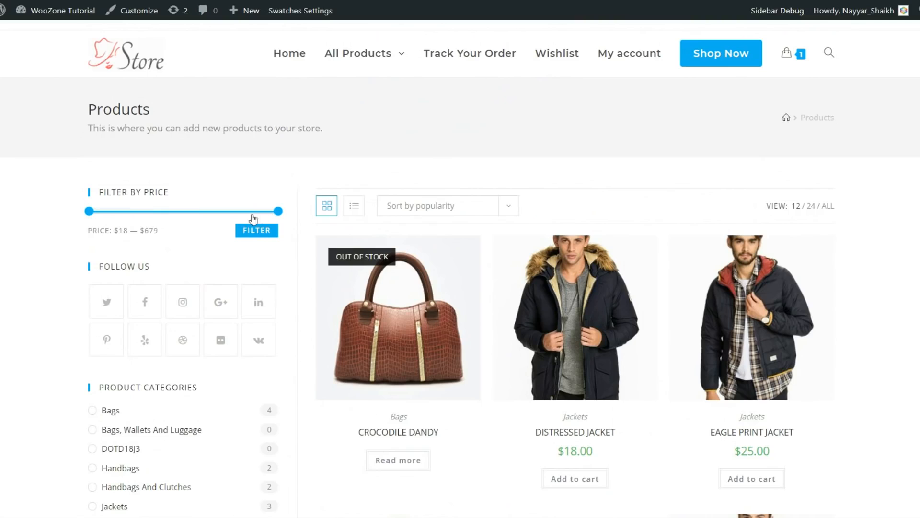
{"action": "left_click_drag", "start_coordinate": [104, 192], "coordinate": [182, 193]}
{"action": "left_click", "coordinate": [183, 194]}
{"action": "scroll", "coordinate": [150, 219], "scroll_direction": "down", "scroll_amount": 1}
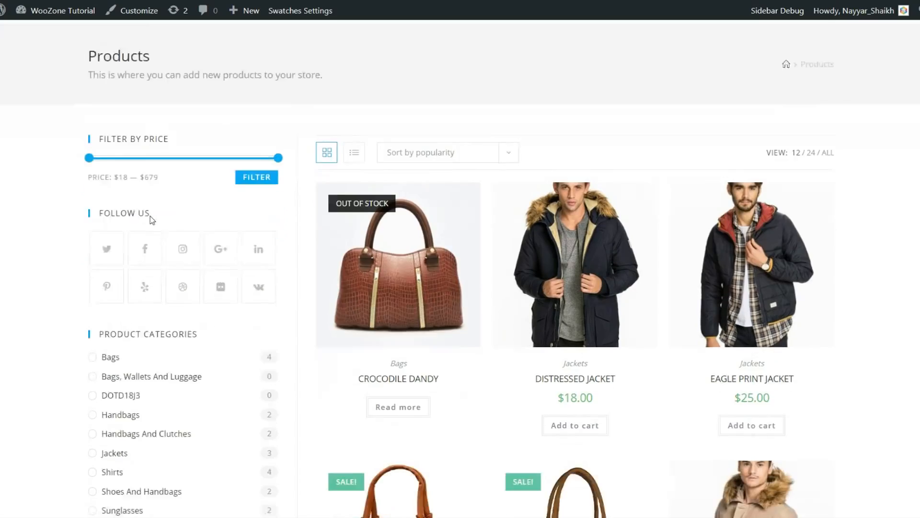
{"action": "scroll", "coordinate": [150, 220], "scroll_direction": "down", "scroll_amount": 4}
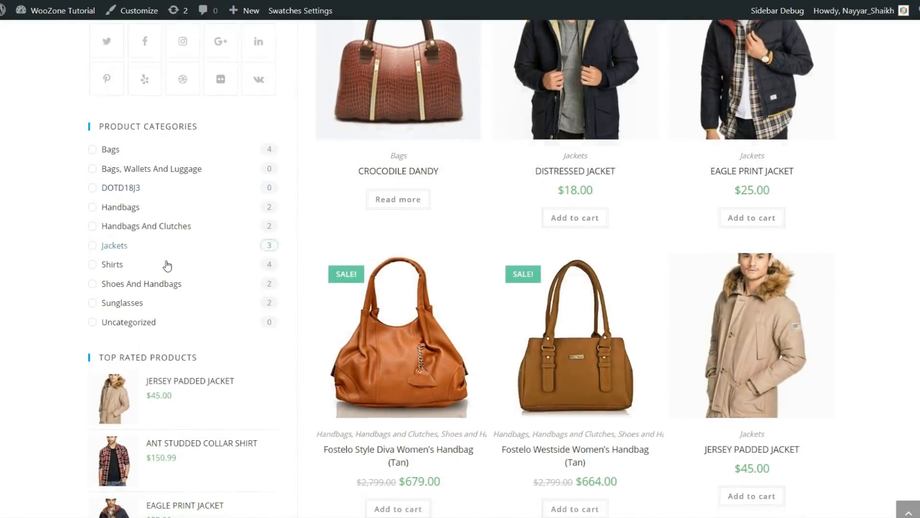
{"action": "scroll", "coordinate": [163, 298], "scroll_direction": "down", "scroll_amount": 3}
{"action": "scroll", "coordinate": [164, 343], "scroll_direction": "up", "scroll_amount": 8}
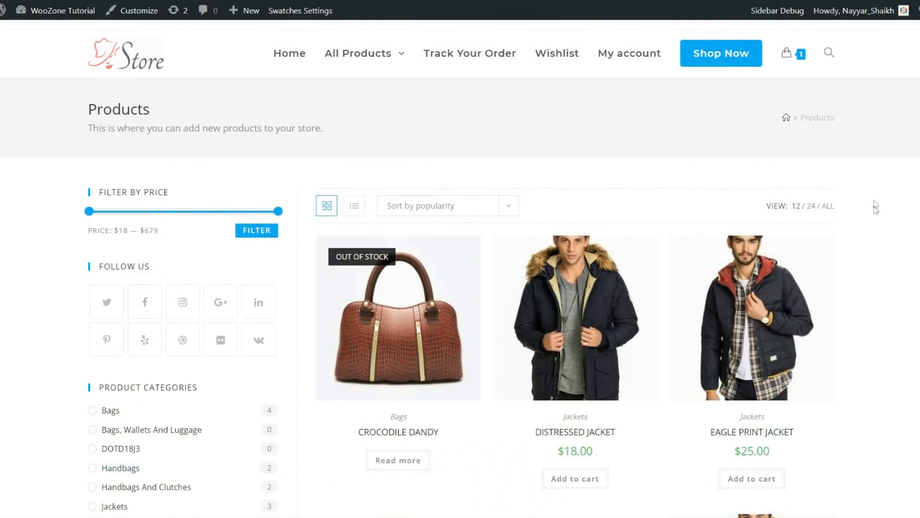
{"action": "mouse_move", "coordinate": [790, 265]}
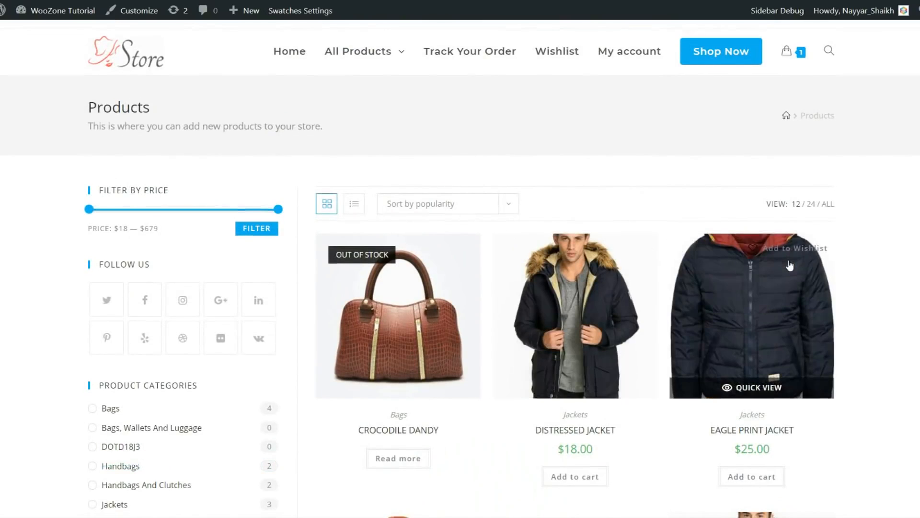
{"action": "scroll", "coordinate": [790, 265], "scroll_direction": "down", "scroll_amount": 5}
{"action": "scroll", "coordinate": [585, 179], "scroll_direction": "up", "scroll_amount": 1}
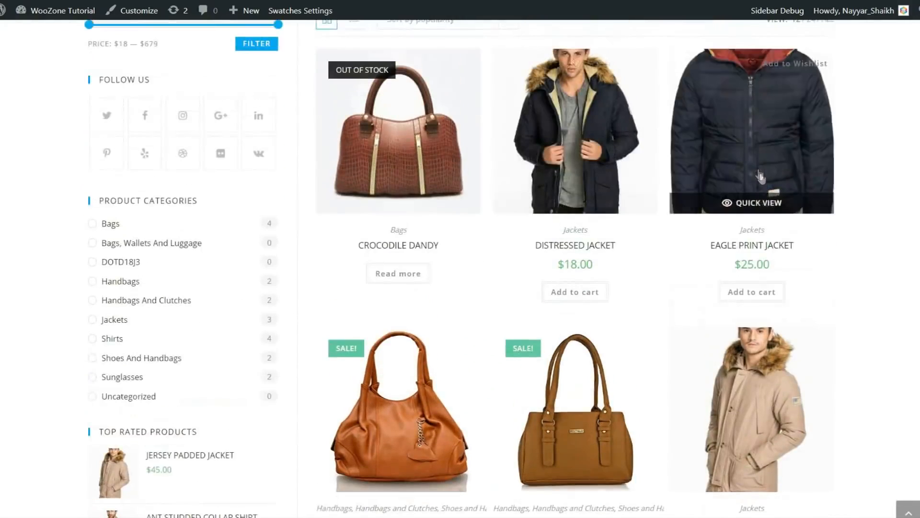
{"action": "scroll", "coordinate": [761, 177], "scroll_direction": "up", "scroll_amount": 1}
{"action": "scroll", "coordinate": [398, 240], "scroll_direction": "down", "scroll_amount": 3}
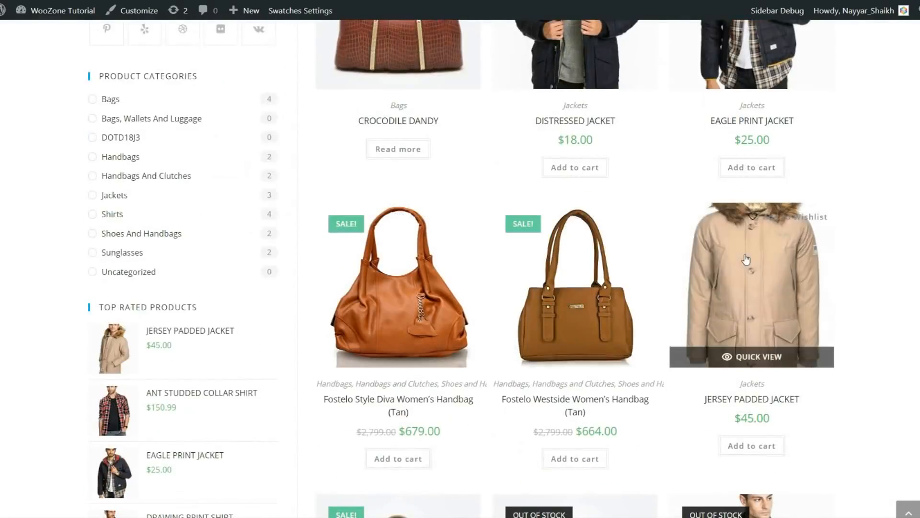
{"action": "scroll", "coordinate": [746, 259], "scroll_direction": "down", "scroll_amount": 5}
{"action": "scroll", "coordinate": [392, 342], "scroll_direction": "down", "scroll_amount": 1}
{"action": "scroll", "coordinate": [392, 342], "scroll_direction": "down", "scroll_amount": 4}
{"action": "scroll", "coordinate": [891, 212], "scroll_direction": "up", "scroll_amount": 10}
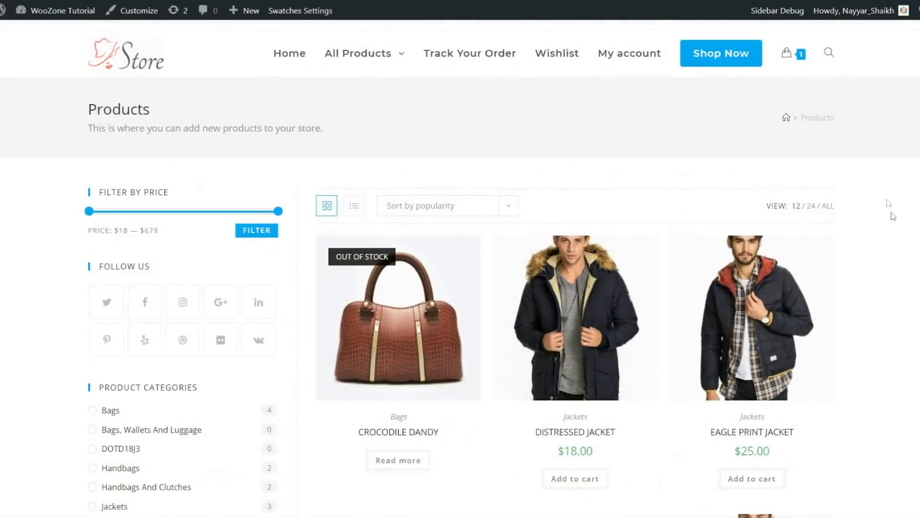
{"action": "scroll", "coordinate": [890, 211], "scroll_direction": "down", "scroll_amount": 3}
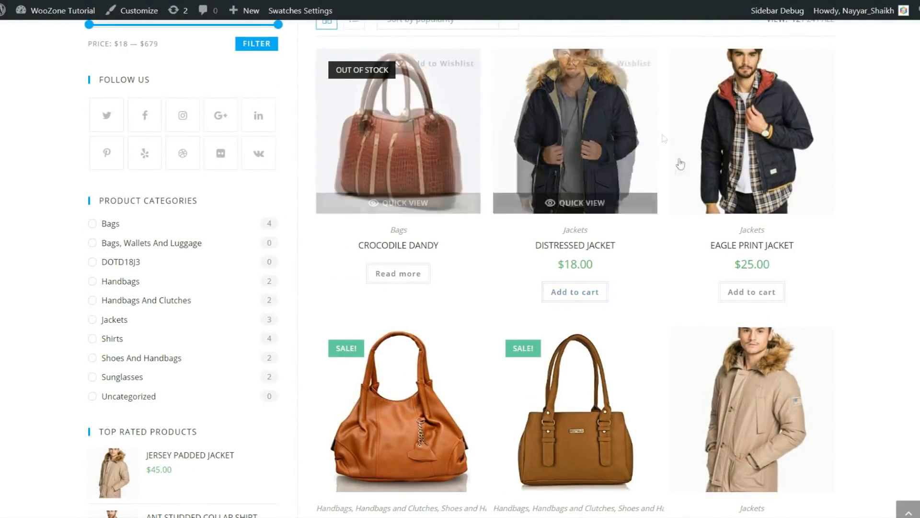
{"action": "scroll", "coordinate": [564, 158], "scroll_direction": "up", "scroll_amount": 1}
{"action": "scroll", "coordinate": [564, 158], "scroll_direction": "up", "scroll_amount": 2}
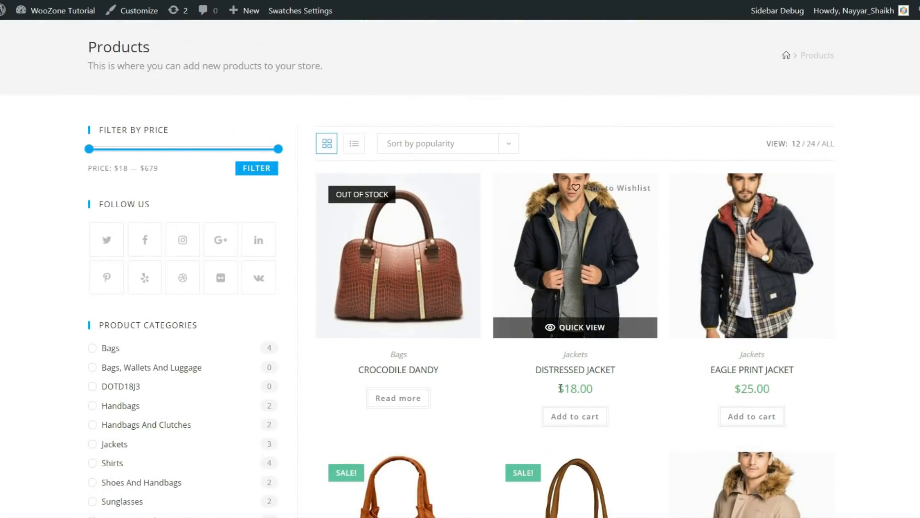
{"action": "left_click_drag", "start_coordinate": [556, 388], "coordinate": [616, 387]}
{"action": "left_click", "coordinate": [616, 387]}
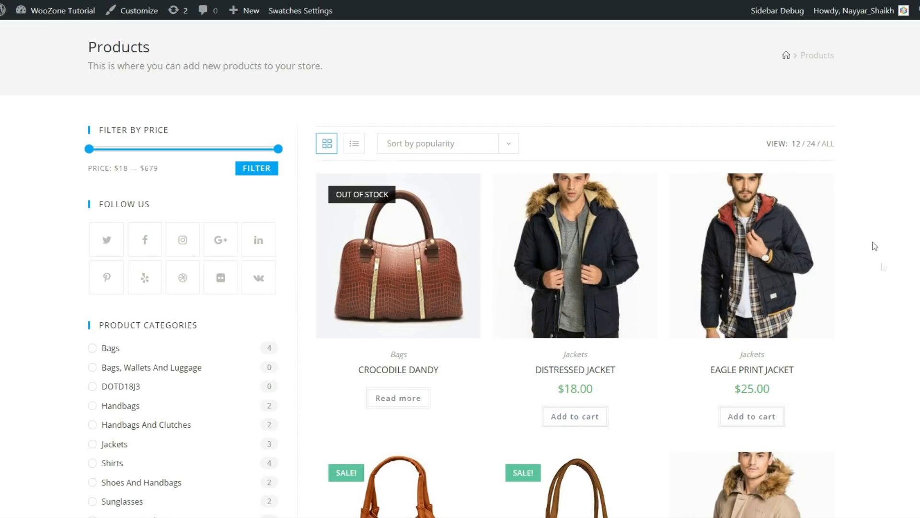
{"action": "scroll", "coordinate": [874, 243], "scroll_direction": "up", "scroll_amount": 2}
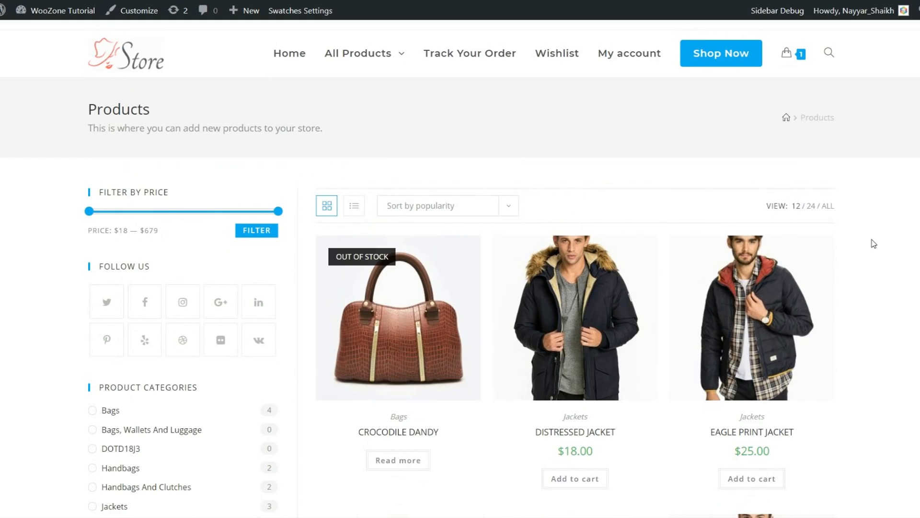
{"action": "scroll", "coordinate": [861, 251], "scroll_direction": "down", "scroll_amount": 2}
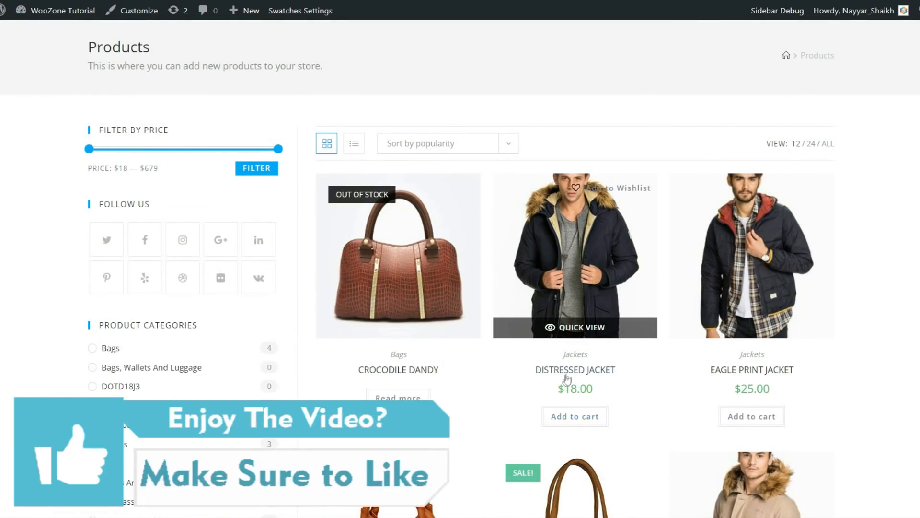
{"action": "scroll", "coordinate": [898, 286], "scroll_direction": "up", "scroll_amount": 2}
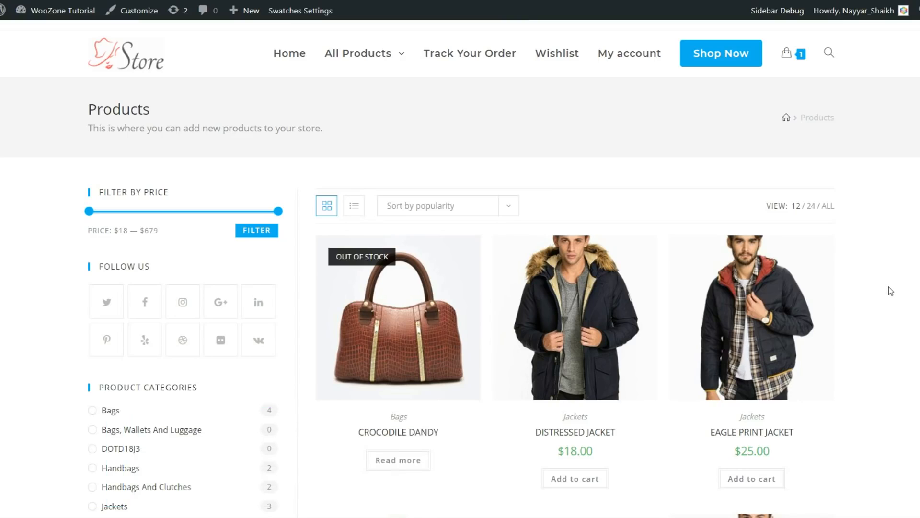
Open the Wishlist and highlight Crocodile Dandy's Out of stock status
{"action": "left_click", "coordinate": [556, 53]}
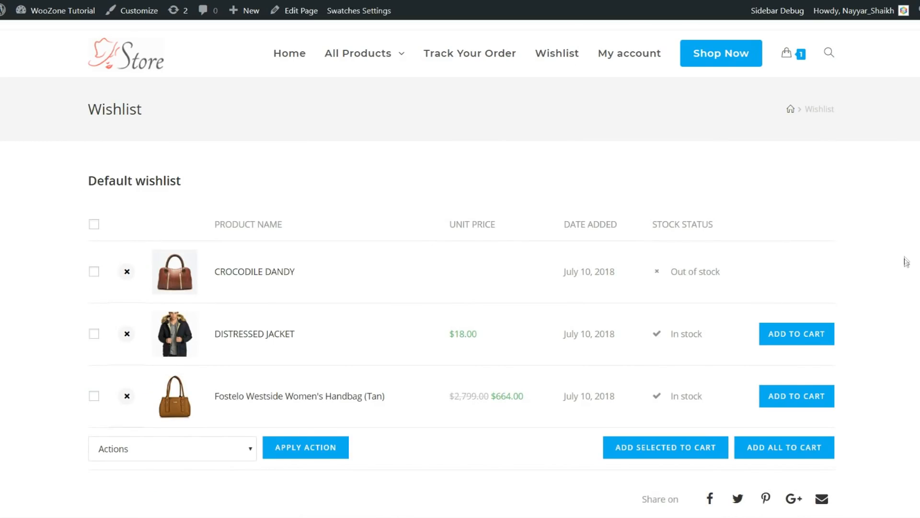
{"action": "scroll", "coordinate": [907, 262], "scroll_direction": "down", "scroll_amount": 1}
{"action": "scroll", "coordinate": [906, 263], "scroll_direction": "down", "scroll_amount": 2}
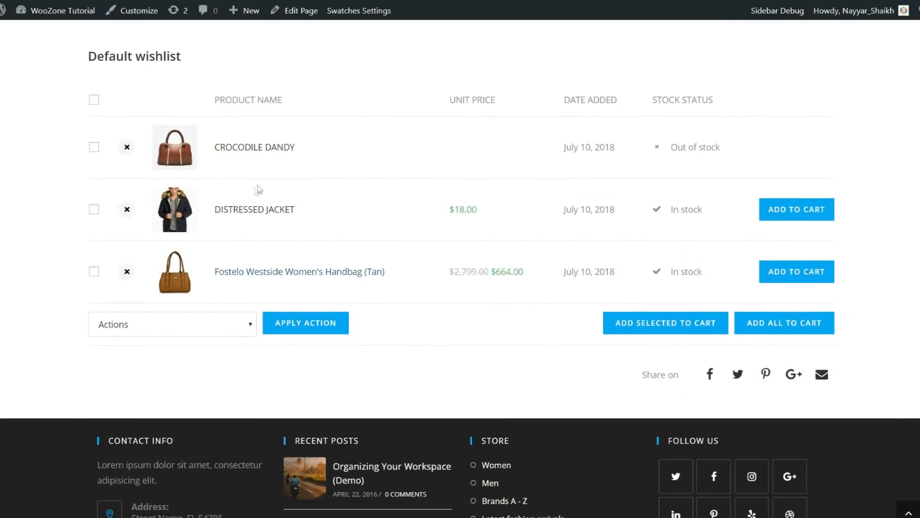
{"action": "scroll", "coordinate": [284, 270], "scroll_direction": "up", "scroll_amount": 1}
{"action": "scroll", "coordinate": [817, 331], "scroll_direction": "down", "scroll_amount": 1}
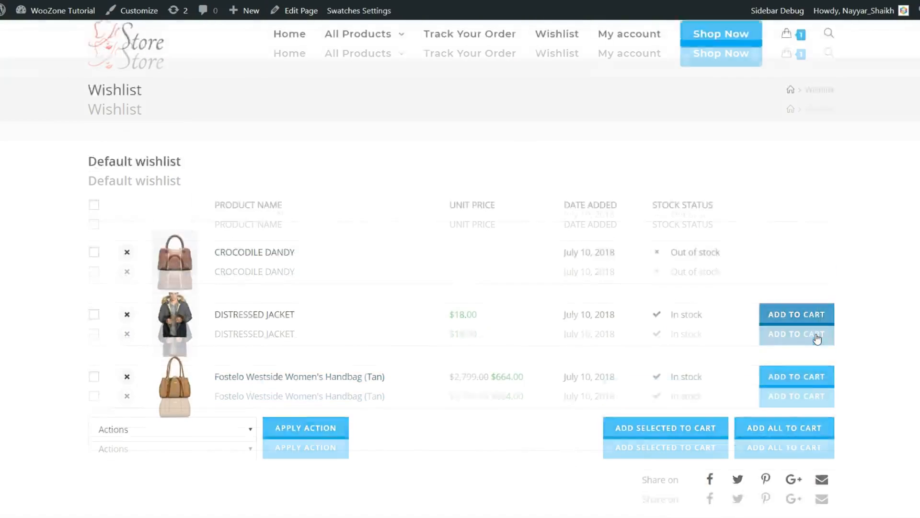
{"action": "left_click_drag", "start_coordinate": [727, 216], "coordinate": [657, 210]}
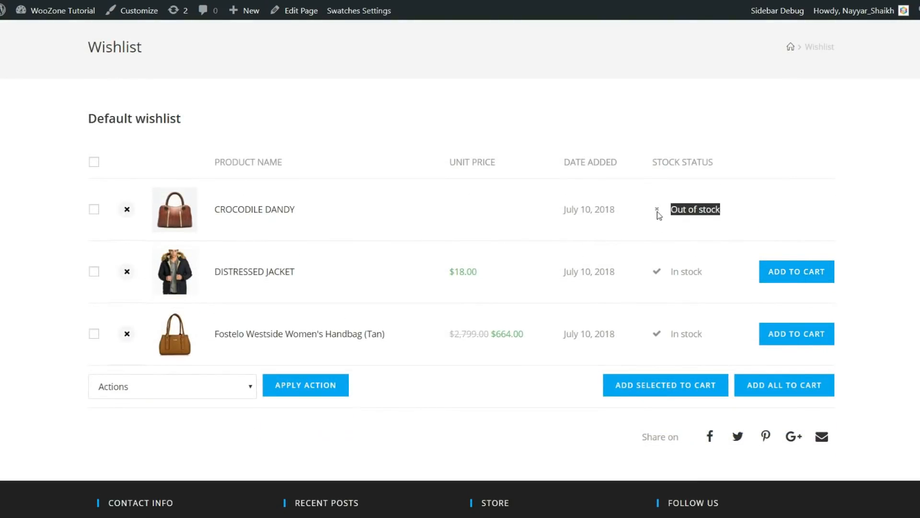
{"action": "left_click", "coordinate": [732, 211]}
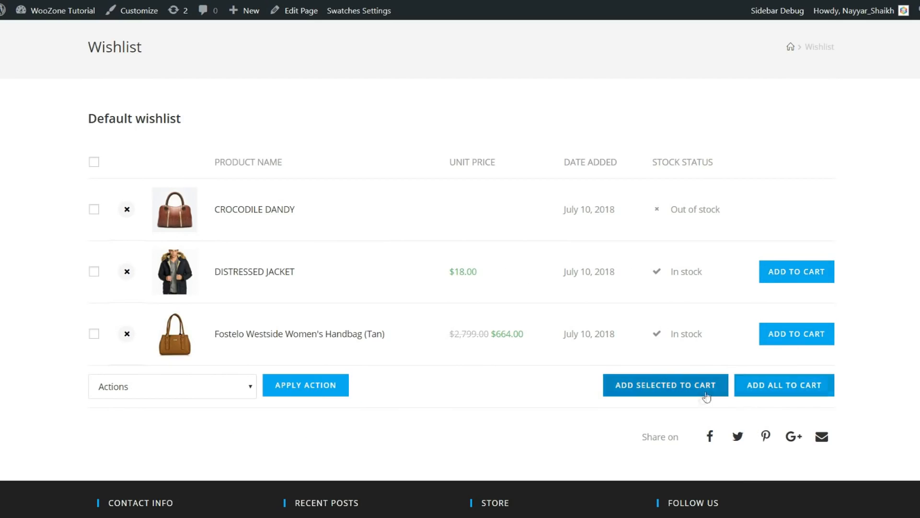
Open the wishlist bulk Actions list and close it without choosing anything
{"action": "scroll", "coordinate": [846, 374], "scroll_direction": "up", "scroll_amount": 1}
{"action": "scroll", "coordinate": [340, 378], "scroll_direction": "down", "scroll_amount": 3}
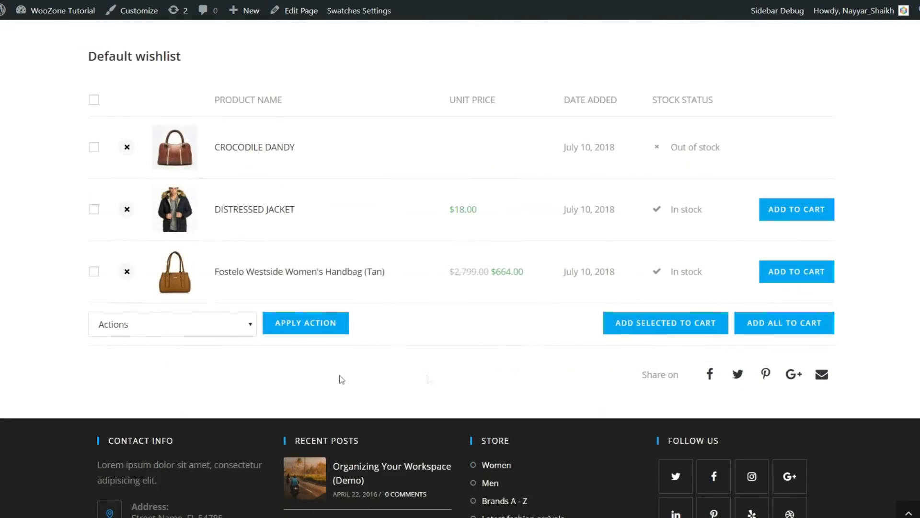
{"action": "left_click", "coordinate": [216, 330]}
{"action": "left_click", "coordinate": [346, 355]}
{"action": "scroll", "coordinate": [355, 356], "scroll_direction": "up", "scroll_amount": 3}
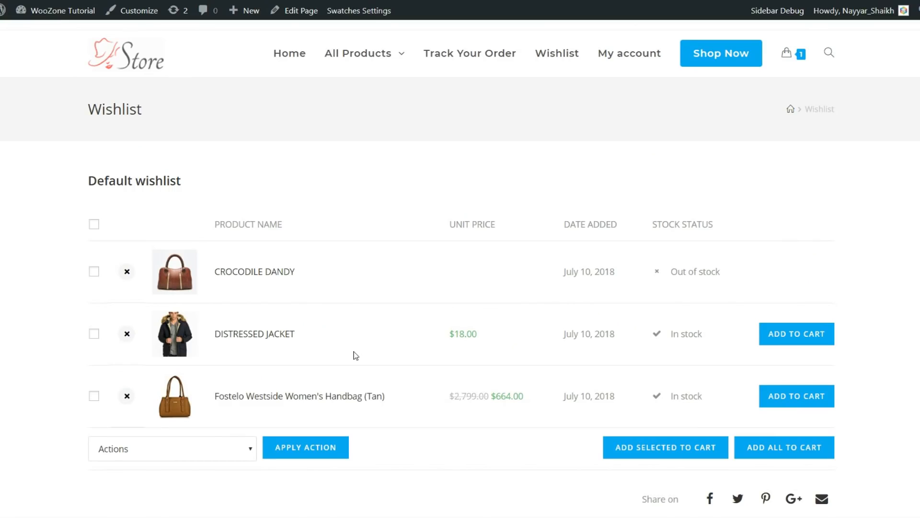
Switch to My account and view the account's past orders
{"action": "key", "text": "ctrl+Tab"}
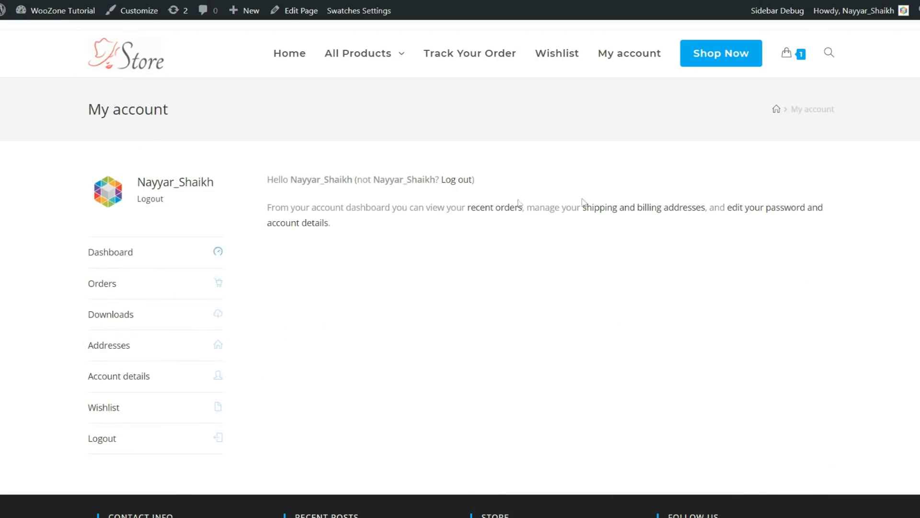
{"action": "scroll", "coordinate": [148, 250], "scroll_direction": "down", "scroll_amount": 1}
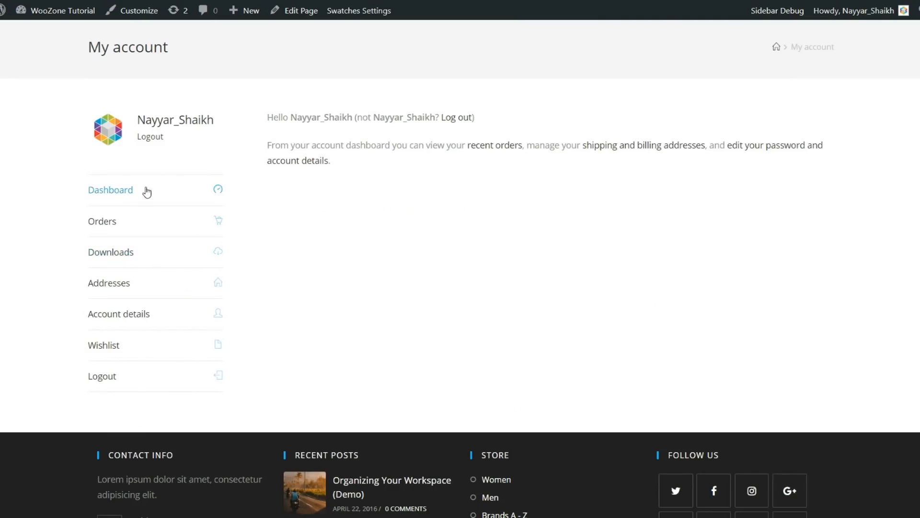
{"action": "left_click", "coordinate": [119, 227]}
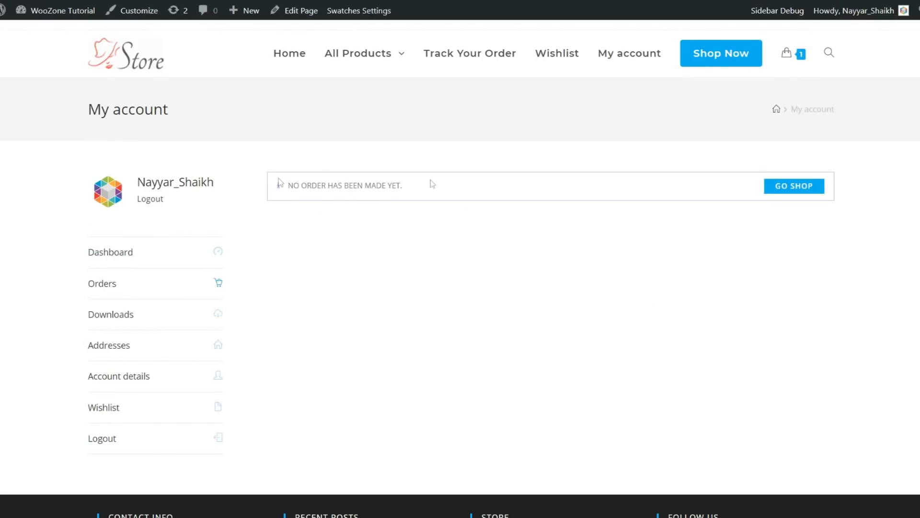
{"action": "scroll", "coordinate": [505, 190], "scroll_direction": "down", "scroll_amount": 1}
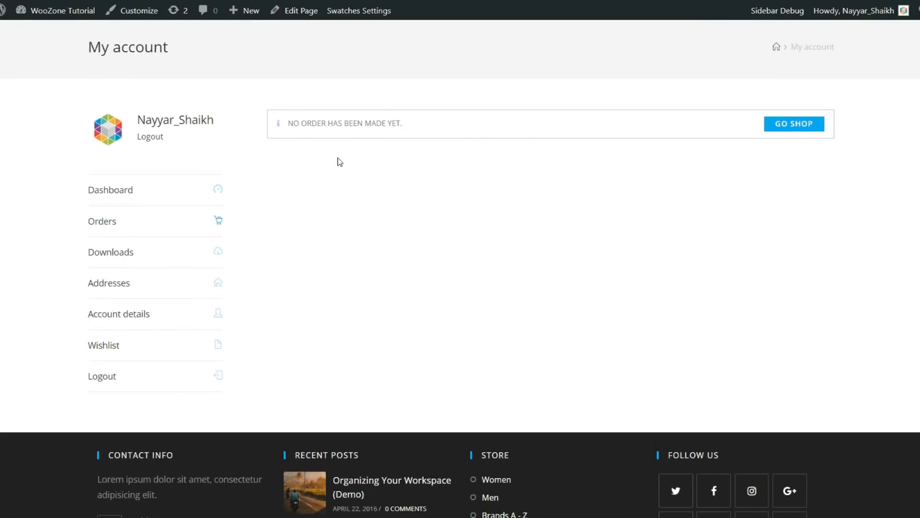
View the account's Downloads and saved Addresses sections
{"action": "left_click", "coordinate": [166, 254]}
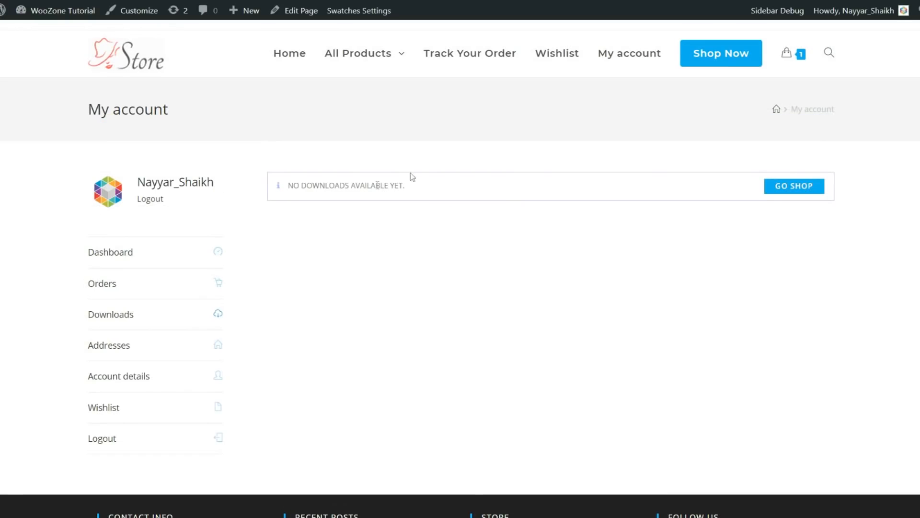
{"action": "scroll", "coordinate": [510, 206], "scroll_direction": "down", "scroll_amount": 1}
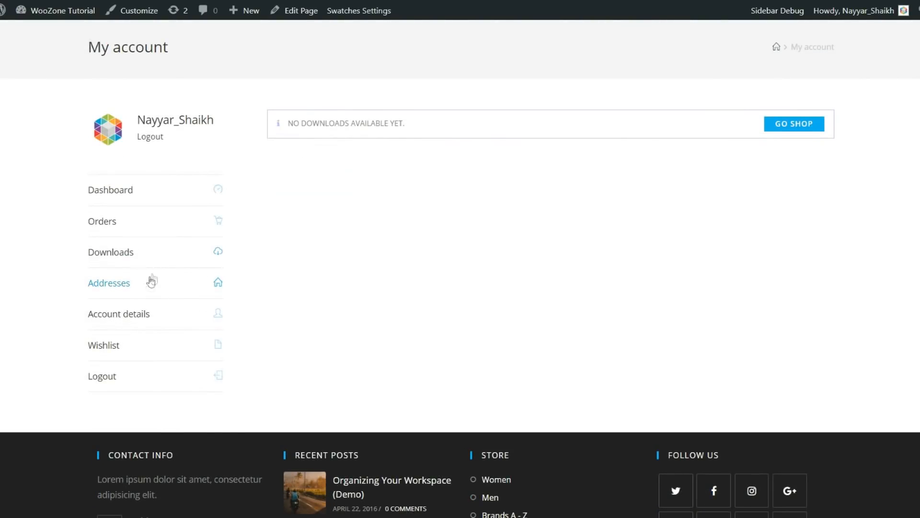
{"action": "left_click", "coordinate": [149, 291]}
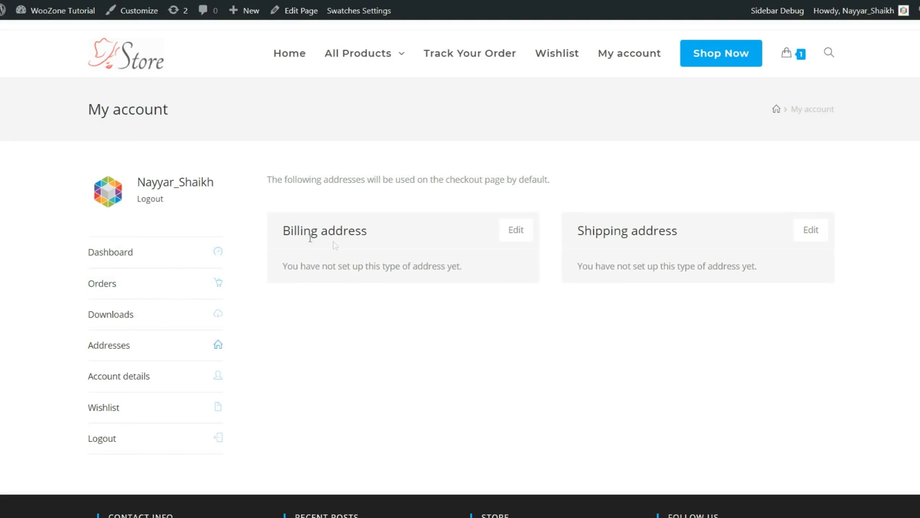
{"action": "scroll", "coordinate": [580, 254], "scroll_direction": "down", "scroll_amount": 1}
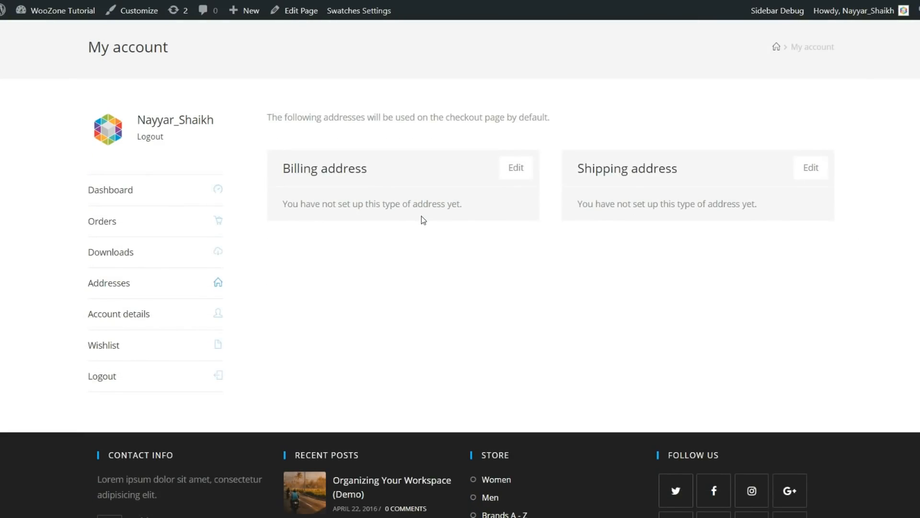
{"action": "scroll", "coordinate": [421, 216], "scroll_direction": "up", "scroll_amount": 1}
{"action": "scroll", "coordinate": [421, 215], "scroll_direction": "down", "scroll_amount": 2}
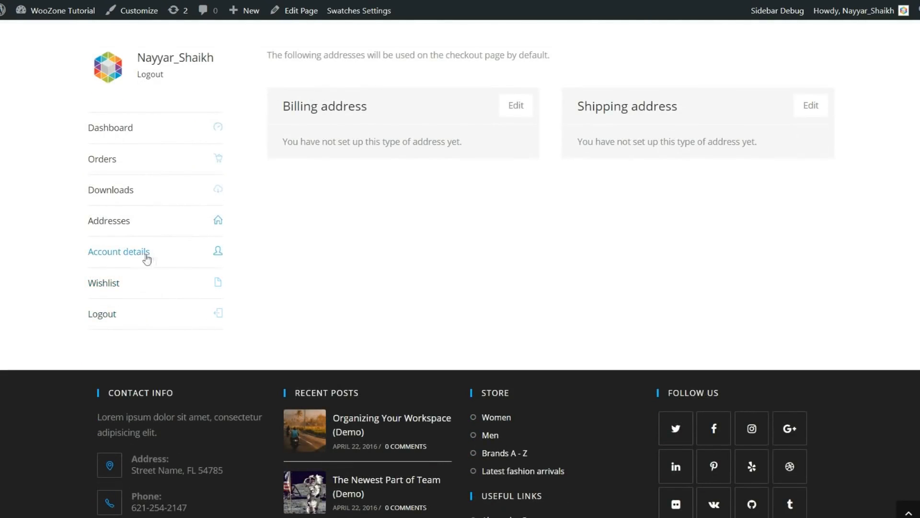
{"action": "scroll", "coordinate": [239, 261], "scroll_direction": "up", "scroll_amount": 1}
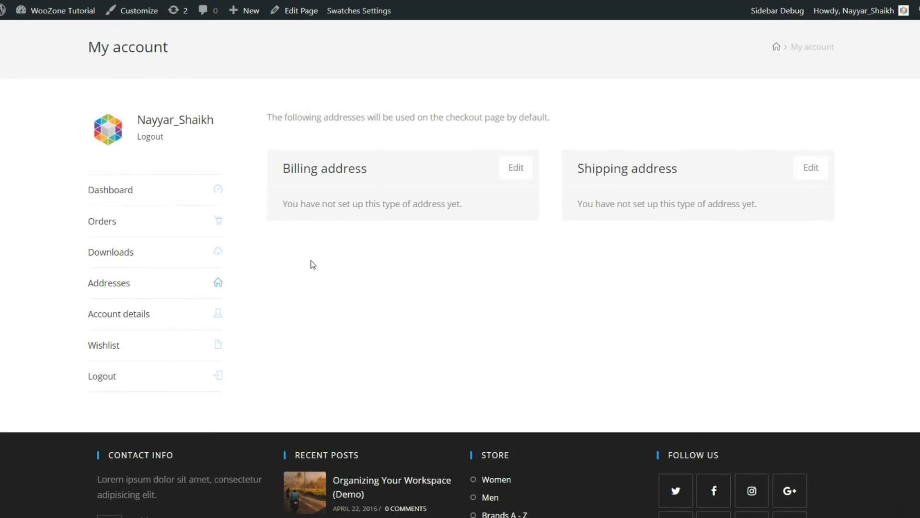
{"action": "scroll", "coordinate": [315, 262], "scroll_direction": "up", "scroll_amount": 1}
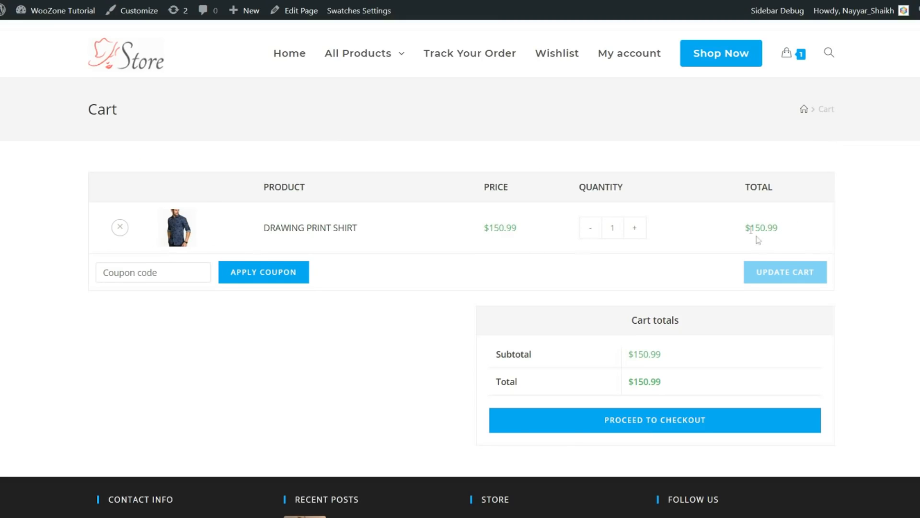
Highlight the $150.99 cart total, then deselect it
{"action": "left_click_drag", "start_coordinate": [747, 226], "coordinate": [786, 229]}
{"action": "left_click", "coordinate": [805, 232]}
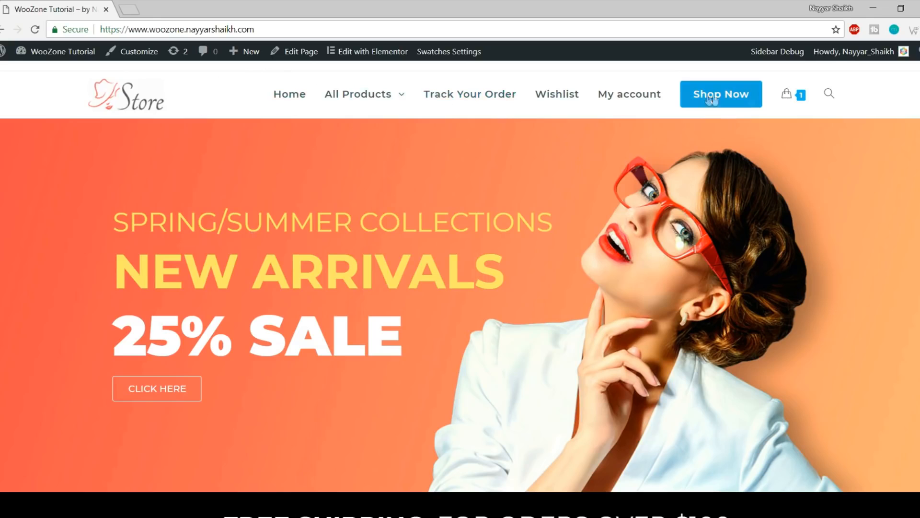
{"action": "scroll", "coordinate": [688, 332], "scroll_direction": "down", "scroll_amount": 10}
{"action": "scroll", "coordinate": [663, 332], "scroll_direction": "up", "scroll_amount": 10}
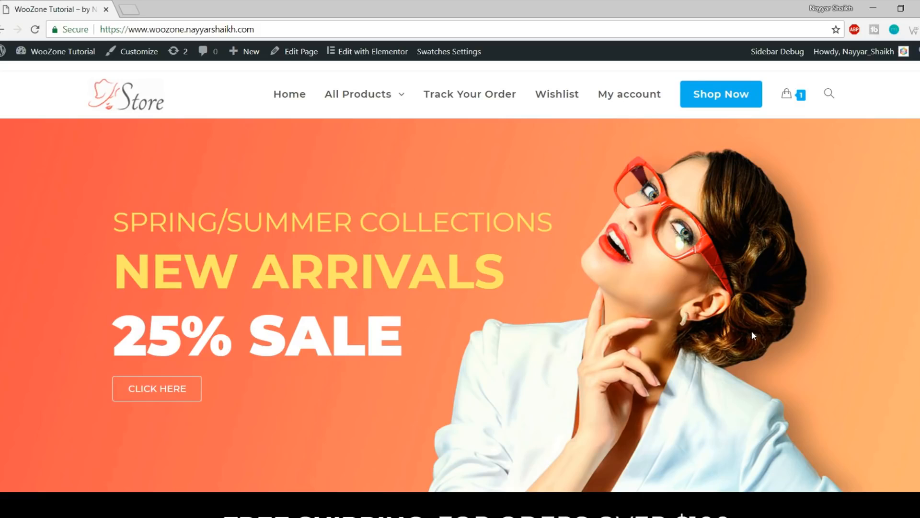
{"action": "scroll", "coordinate": [752, 333], "scroll_direction": "down", "scroll_amount": 12}
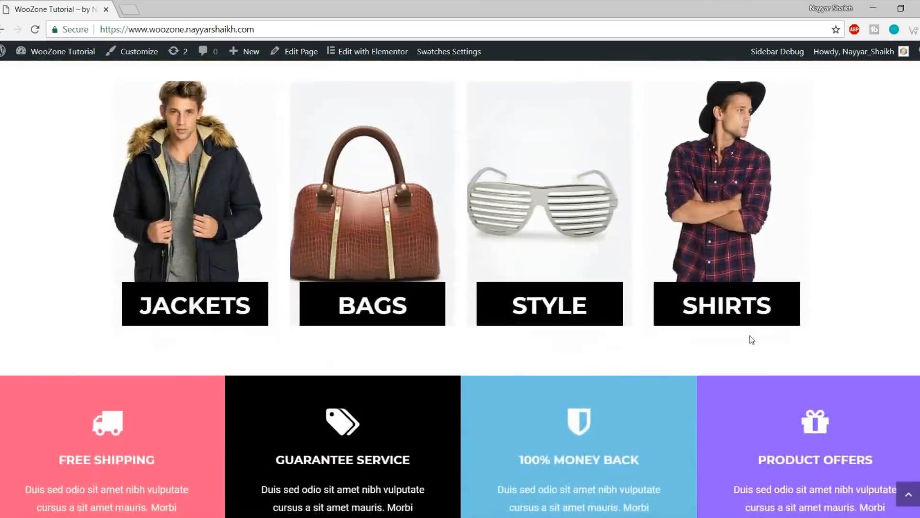
{"action": "scroll", "coordinate": [751, 336], "scroll_direction": "up", "scroll_amount": 12}
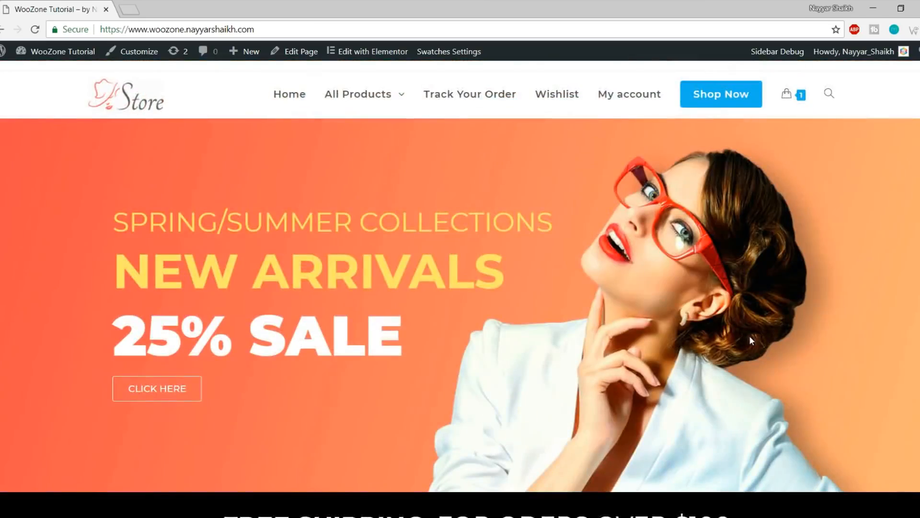
{"action": "scroll", "coordinate": [743, 324], "scroll_direction": "down", "scroll_amount": 15}
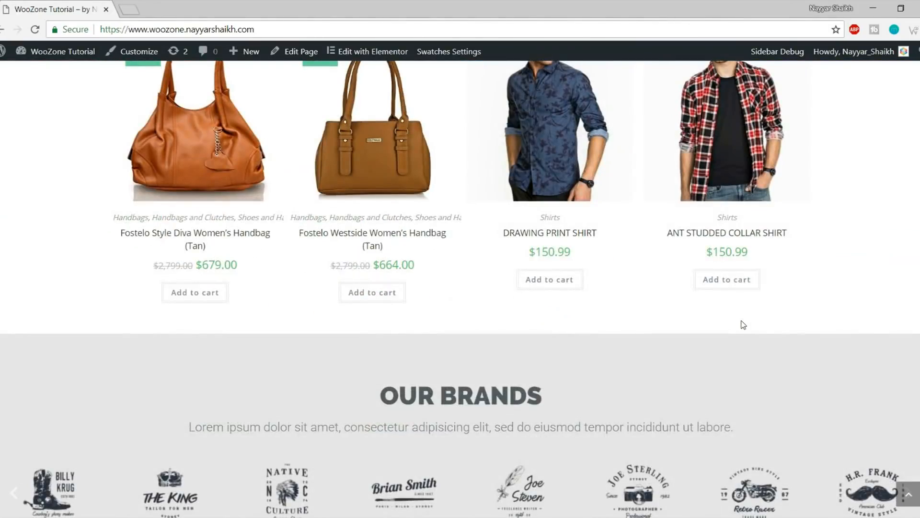
{"action": "scroll", "coordinate": [743, 325], "scroll_direction": "down", "scroll_amount": 10}
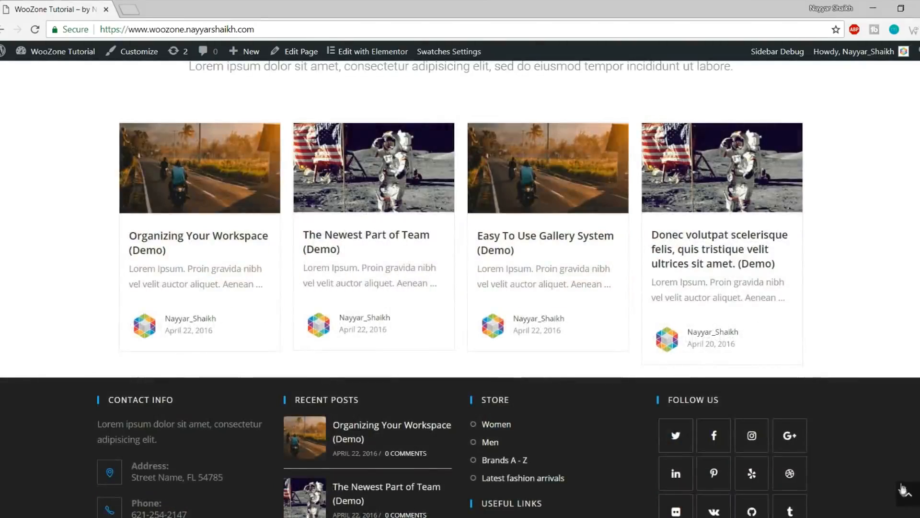
{"action": "left_click", "coordinate": [904, 491]}
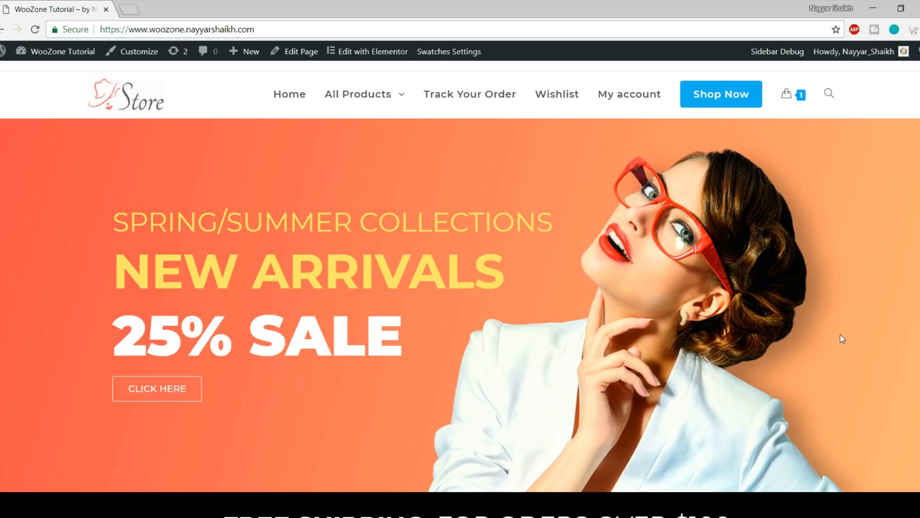
Load bloggdude.com/tmd in a new tab to reach TMDHosting's 65%-off Cloud Hosting page
{"action": "left_click", "coordinate": [132, 8]}
{"action": "type", "text": "bloggdude.com."}
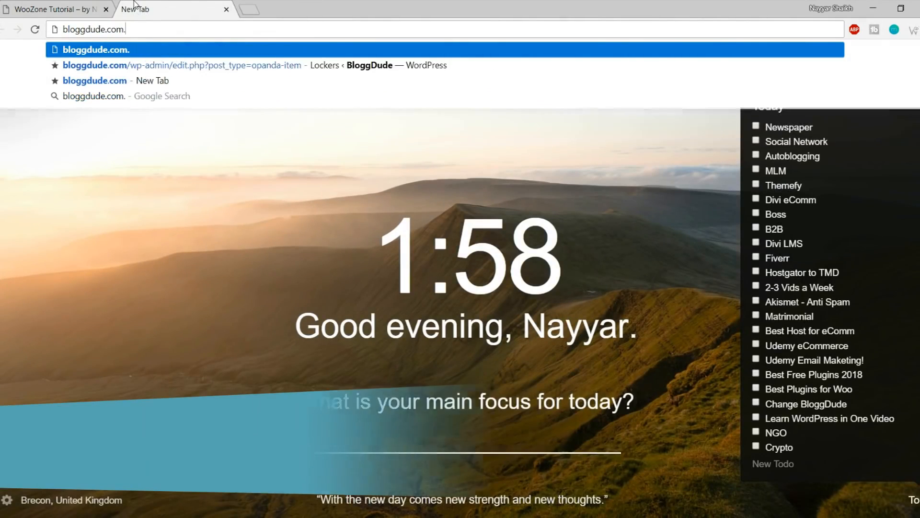
{"action": "key", "text": "BackSpace"}
{"action": "type", "text": "/tmd"}
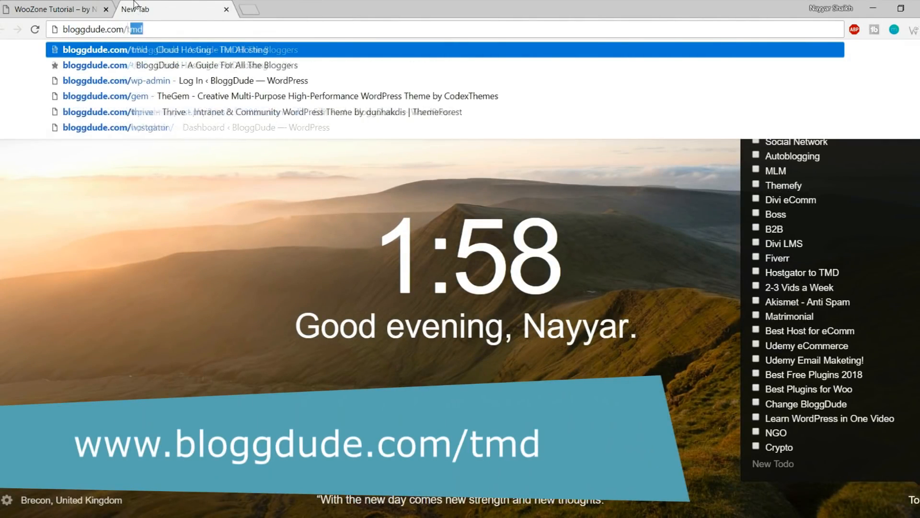
{"action": "key", "text": "Return"}
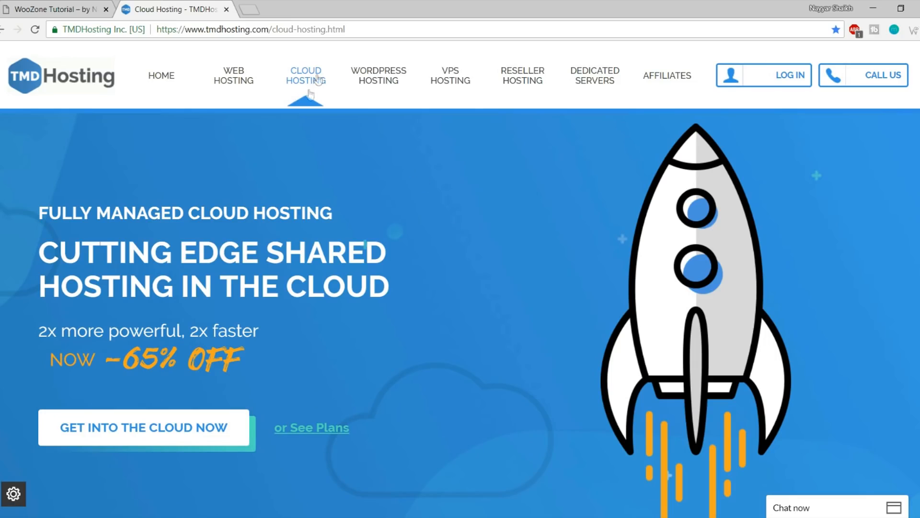
Show the Starter $5.95, Business $6.95 and Enterprise $10.95 Cloud prices; right-click WEB HOSTING
{"action": "scroll", "coordinate": [500, 264], "scroll_direction": "down", "scroll_amount": 4}
{"action": "scroll", "coordinate": [498, 264], "scroll_direction": "down", "scroll_amount": 9}
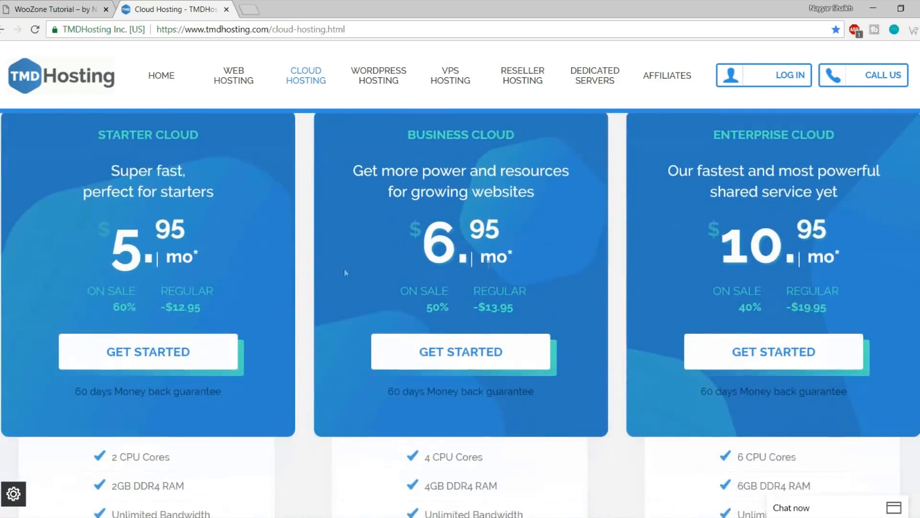
{"action": "scroll", "coordinate": [258, 241], "scroll_direction": "up", "scroll_amount": 1}
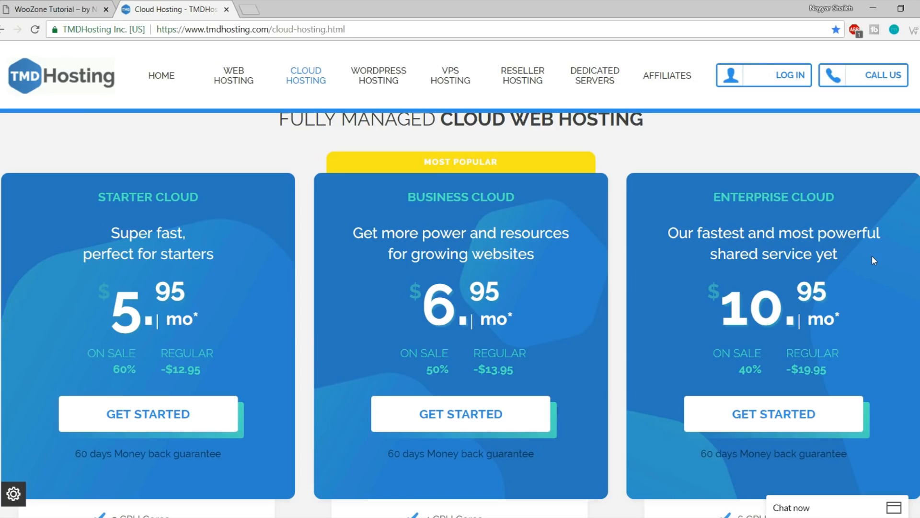
{"action": "right_click", "coordinate": [232, 81]}
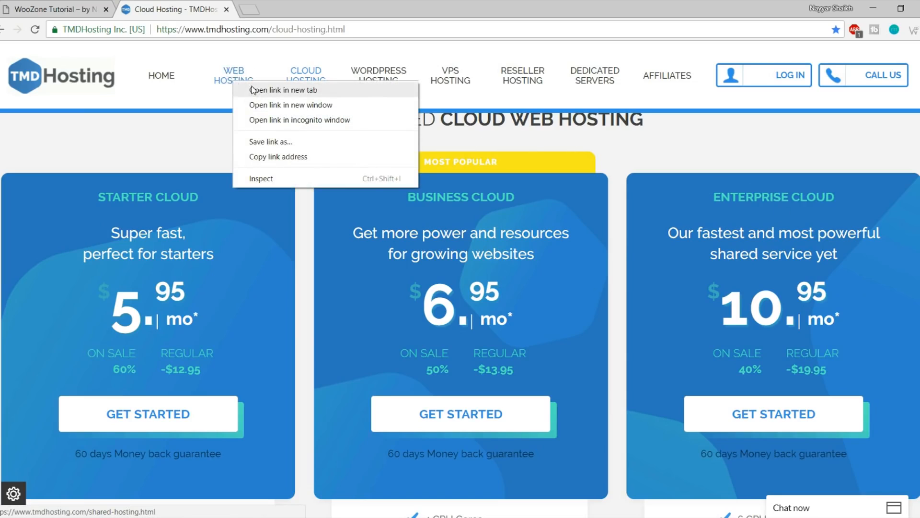
Open Shared Hosting in a new tab and compare the Starter plan's $2.95 price with Starter Cloud's 5.95
{"action": "left_click", "coordinate": [254, 90]}
{"action": "left_click", "coordinate": [271, 8]}
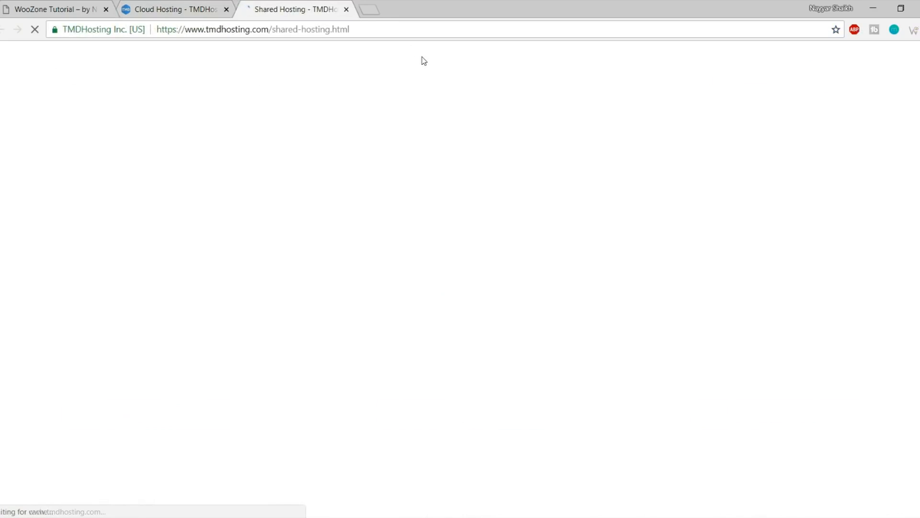
{"action": "scroll", "coordinate": [468, 307], "scroll_direction": "down", "scroll_amount": 6}
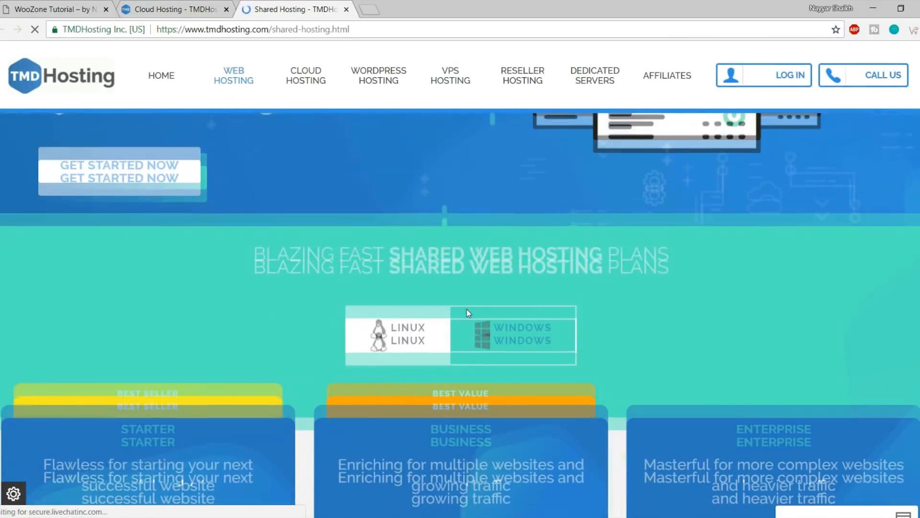
{"action": "scroll", "coordinate": [468, 313], "scroll_direction": "down", "scroll_amount": 5}
{"action": "scroll", "coordinate": [341, 328], "scroll_direction": "up", "scroll_amount": 2}
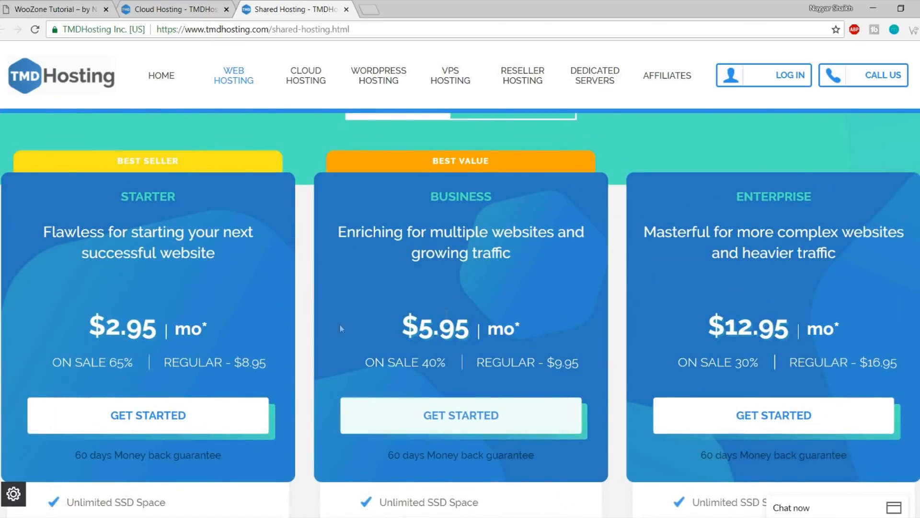
{"action": "left_click_drag", "start_coordinate": [86, 329], "coordinate": [156, 325]}
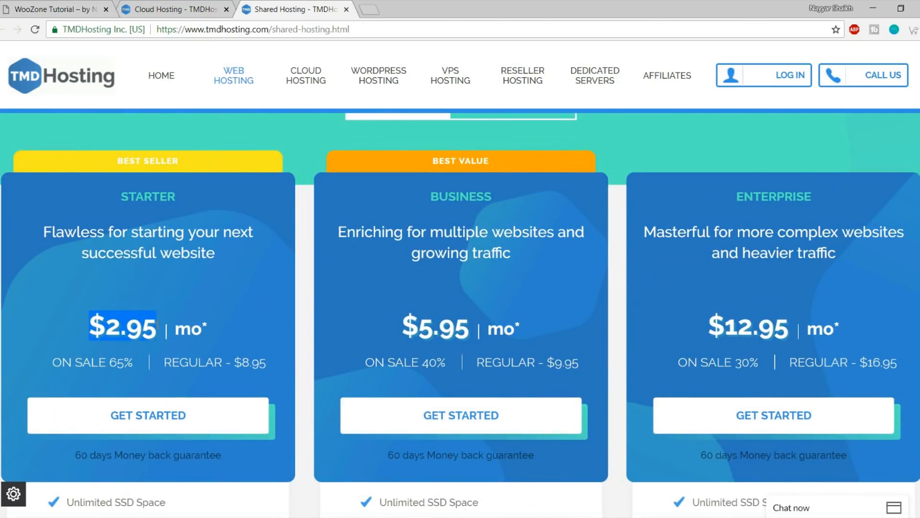
{"action": "left_click", "coordinate": [171, 9]}
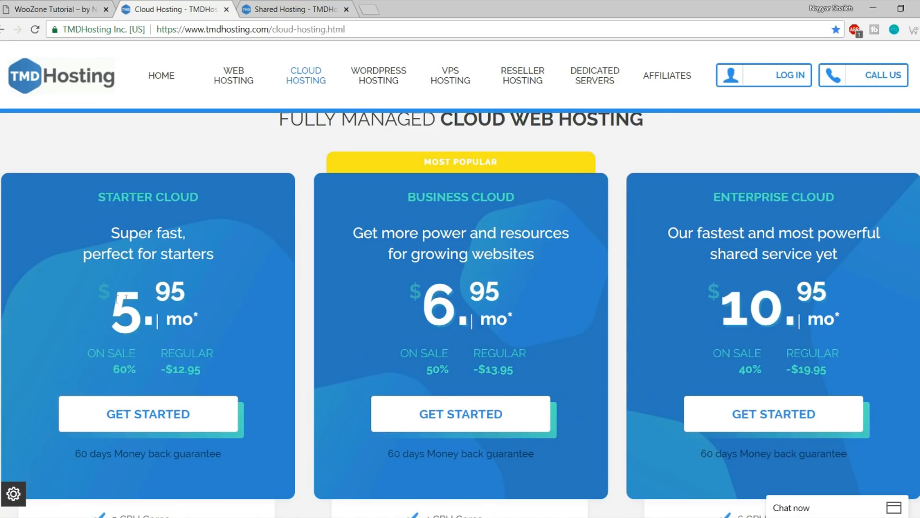
{"action": "left_click_drag", "start_coordinate": [118, 298], "coordinate": [205, 296]}
{"action": "left_click", "coordinate": [215, 291]}
Flip between the Shared and Cloud Hosting tabs once more, then close the Shared Hosting page
{"action": "left_click", "coordinate": [317, 5]}
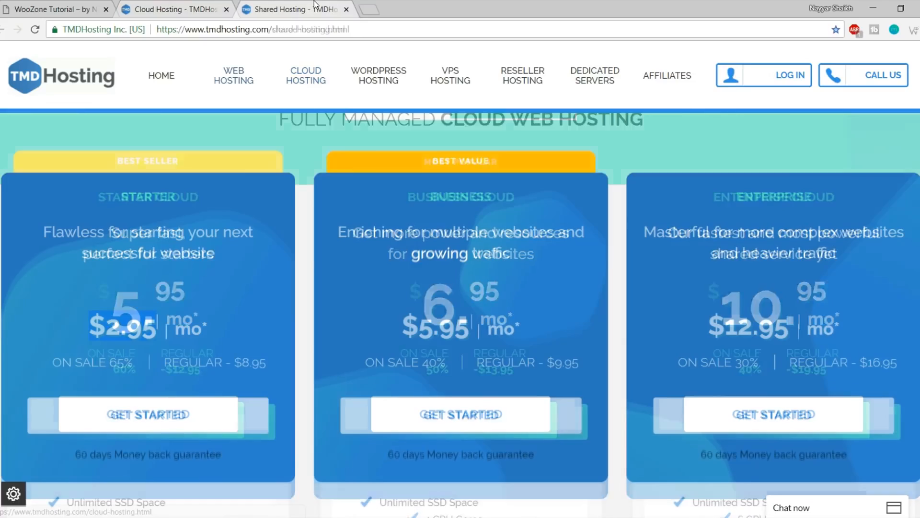
{"action": "scroll", "coordinate": [395, 288], "scroll_direction": "down", "scroll_amount": 5}
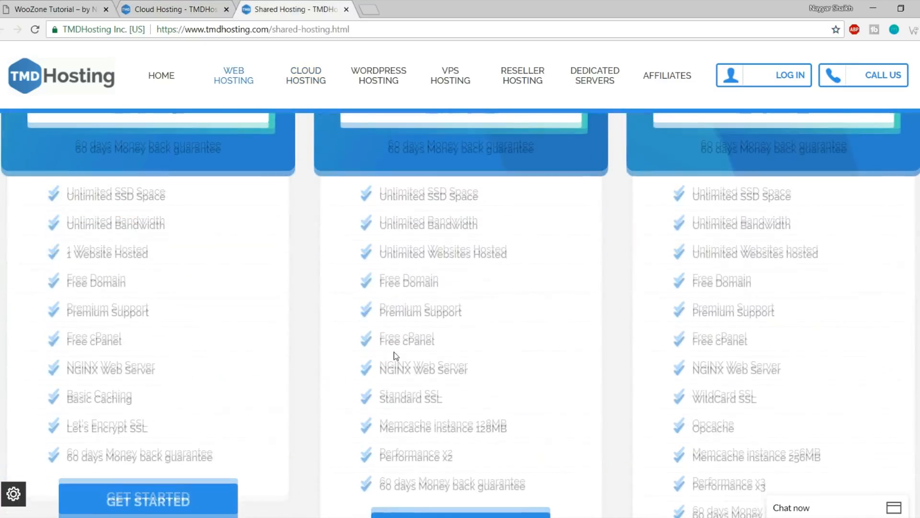
{"action": "scroll", "coordinate": [394, 352], "scroll_direction": "up", "scroll_amount": 5}
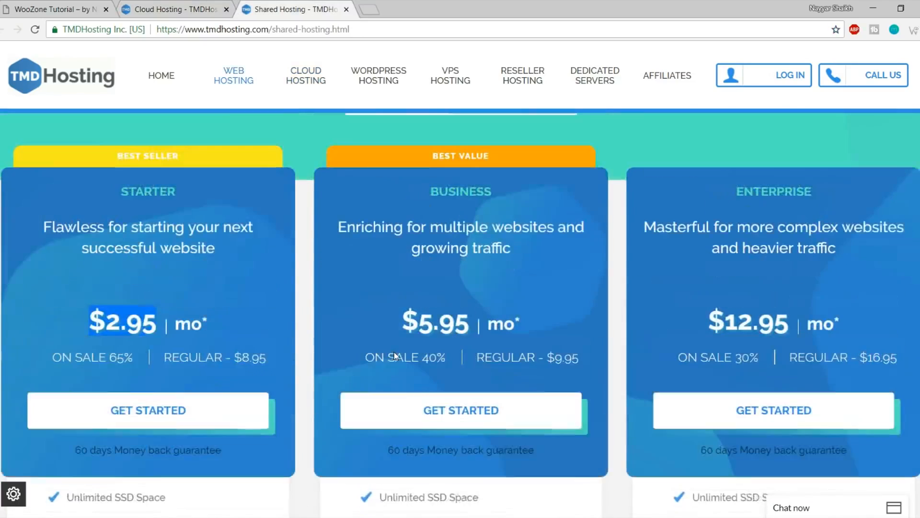
{"action": "left_click", "coordinate": [413, 326]}
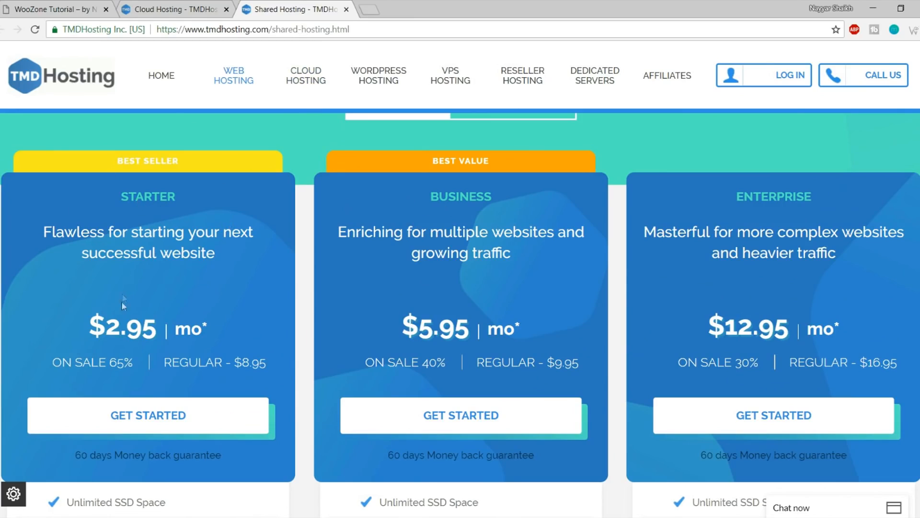
{"action": "left_click", "coordinate": [173, 5]}
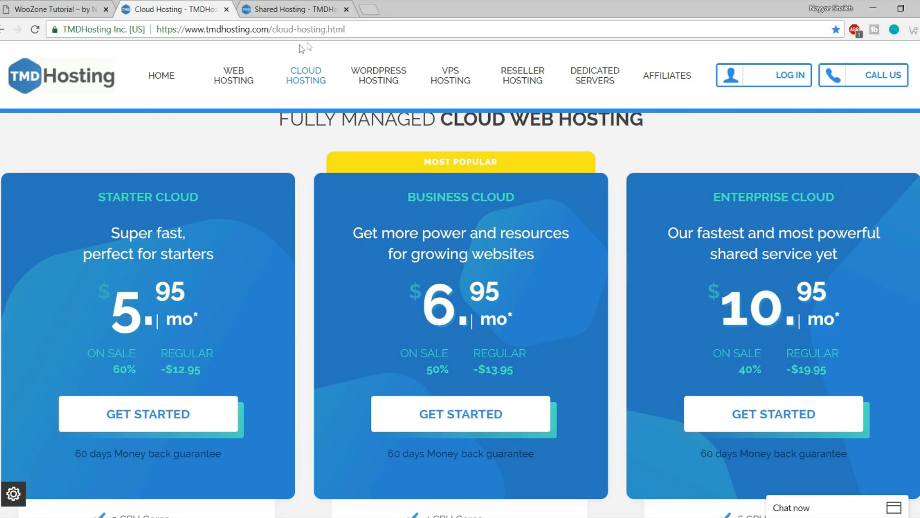
{"action": "left_click", "coordinate": [325, 9]}
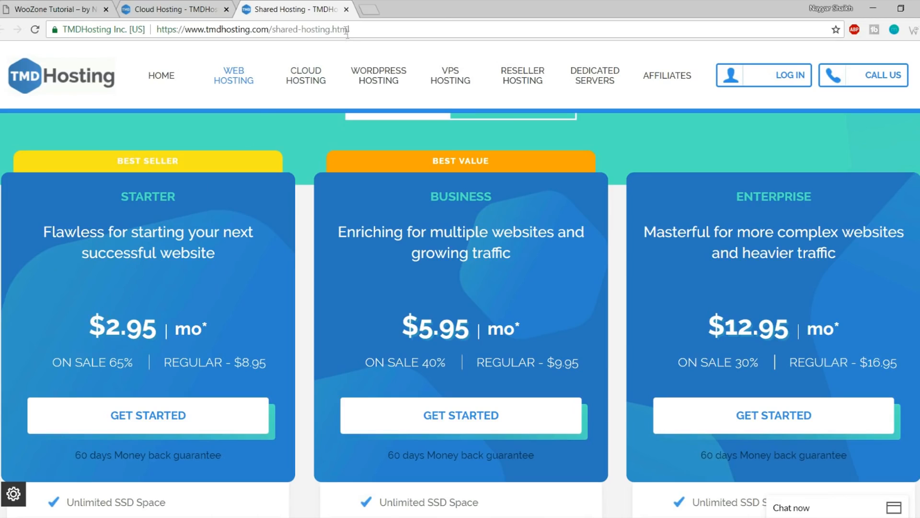
{"action": "left_click", "coordinate": [346, 9]}
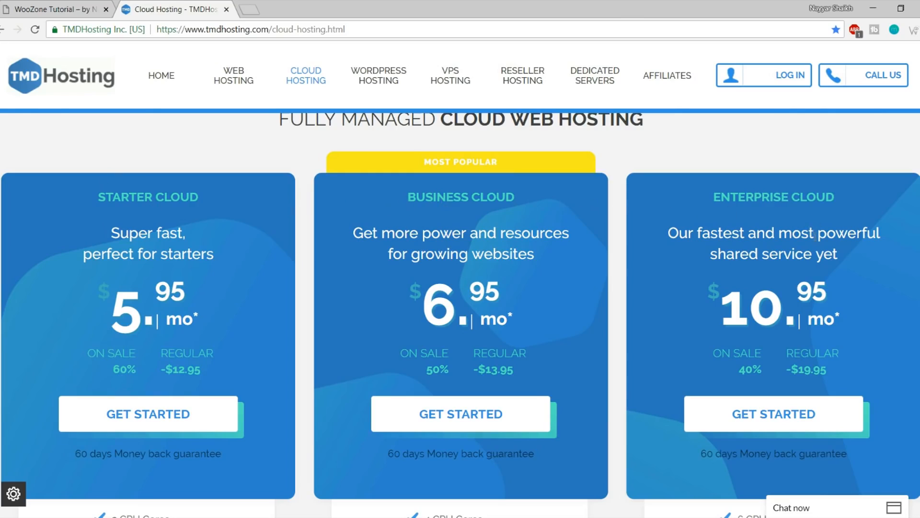
Collapse the live chat and highlight Enterprise Cloud's 6 CPU Cores, 6GB DDR4 RAM, Unlimited Bandwidth and SSD Space
{"action": "scroll", "coordinate": [836, 289], "scroll_direction": "down", "scroll_amount": 2}
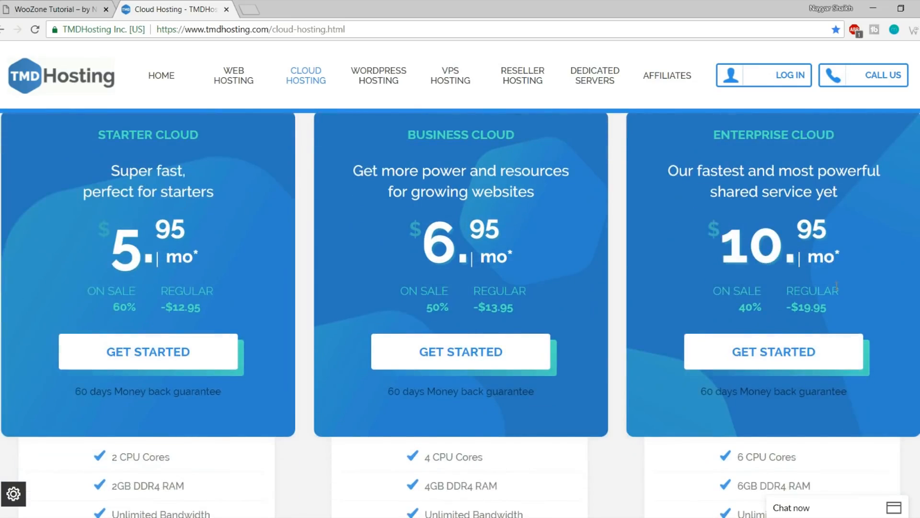
{"action": "scroll", "coordinate": [836, 286], "scroll_direction": "up", "scroll_amount": 2}
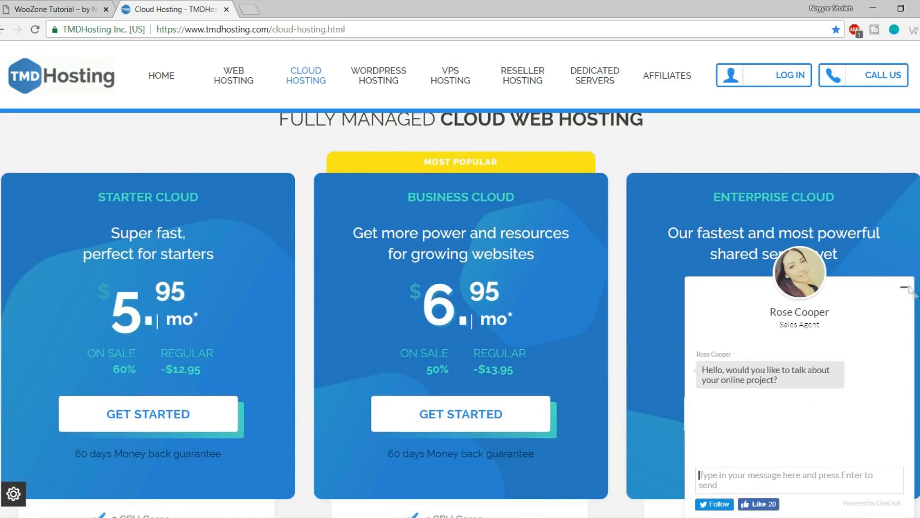
{"action": "left_click", "coordinate": [904, 288]}
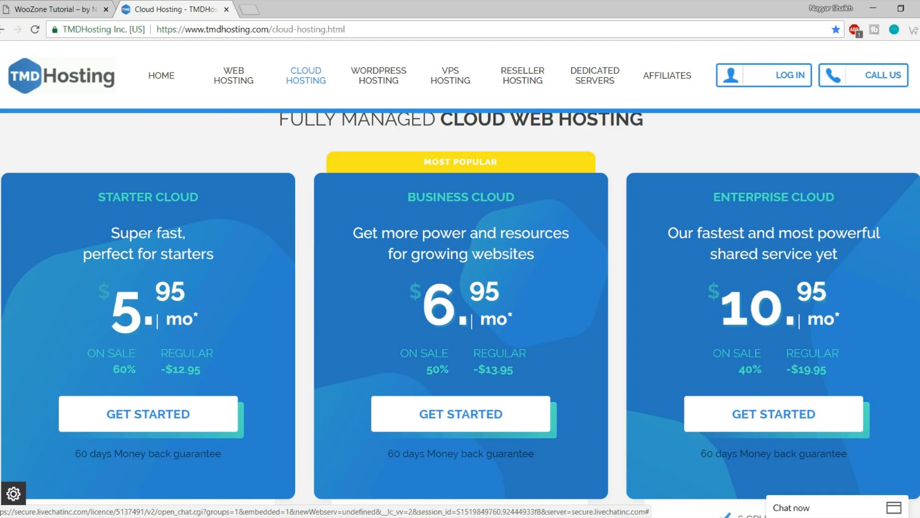
{"action": "scroll", "coordinate": [460, 307], "scroll_direction": "down", "scroll_amount": 8}
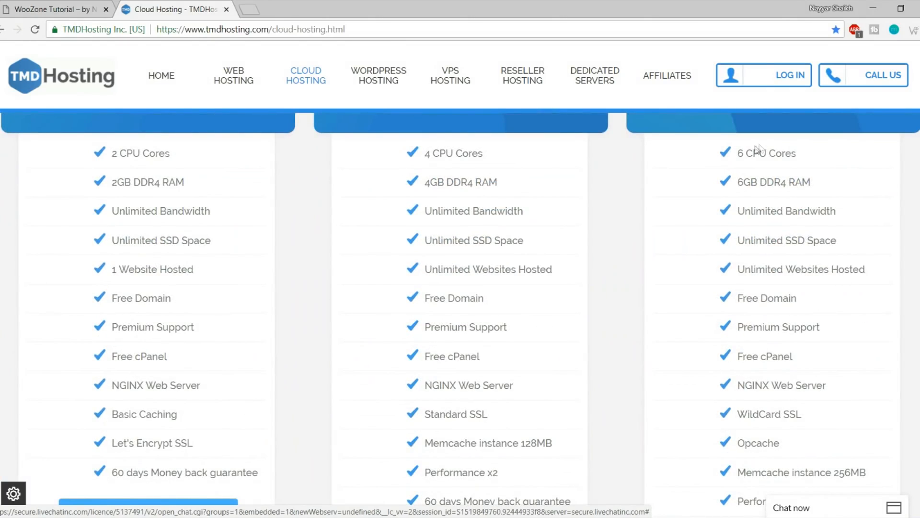
{"action": "left_click_drag", "start_coordinate": [737, 150], "coordinate": [823, 187]}
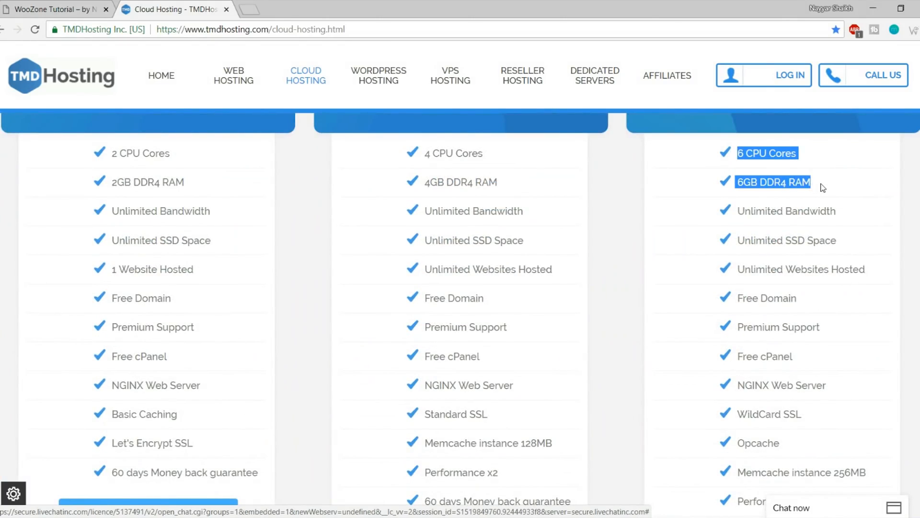
{"action": "left_click", "coordinate": [770, 159]}
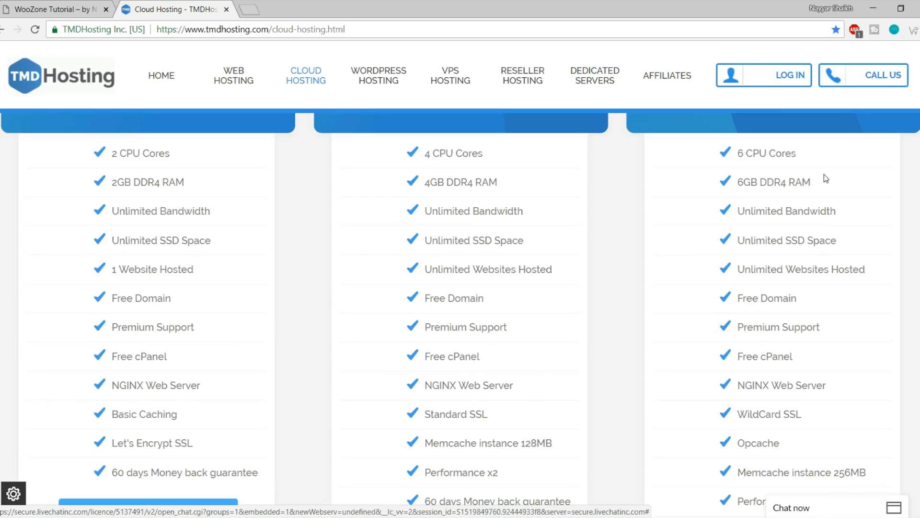
{"action": "left_click_drag", "start_coordinate": [817, 184], "coordinate": [737, 153]}
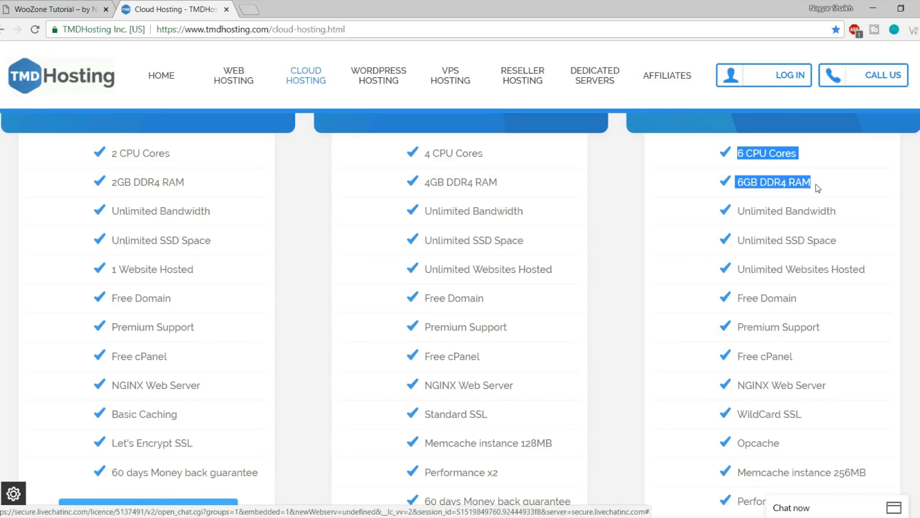
{"action": "left_click_drag", "start_coordinate": [844, 211], "coordinate": [738, 207]}
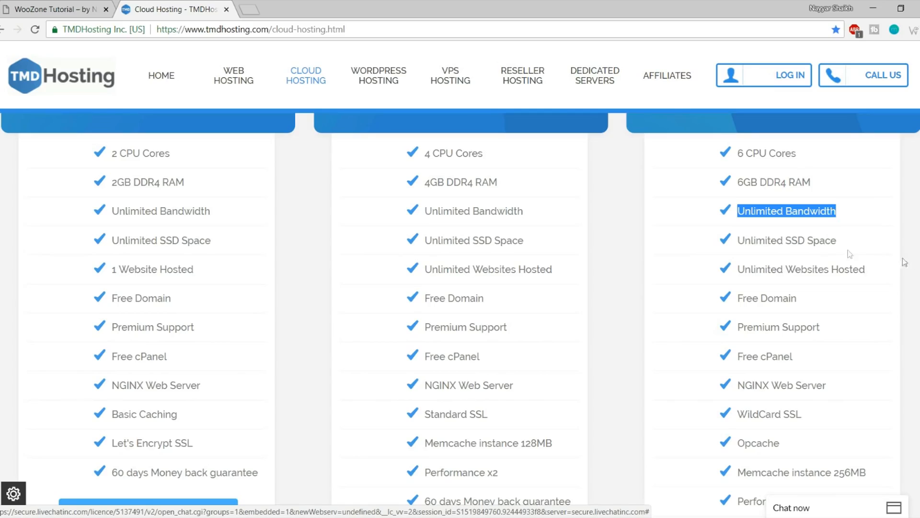
{"action": "left_click_drag", "start_coordinate": [838, 240], "coordinate": [787, 240]}
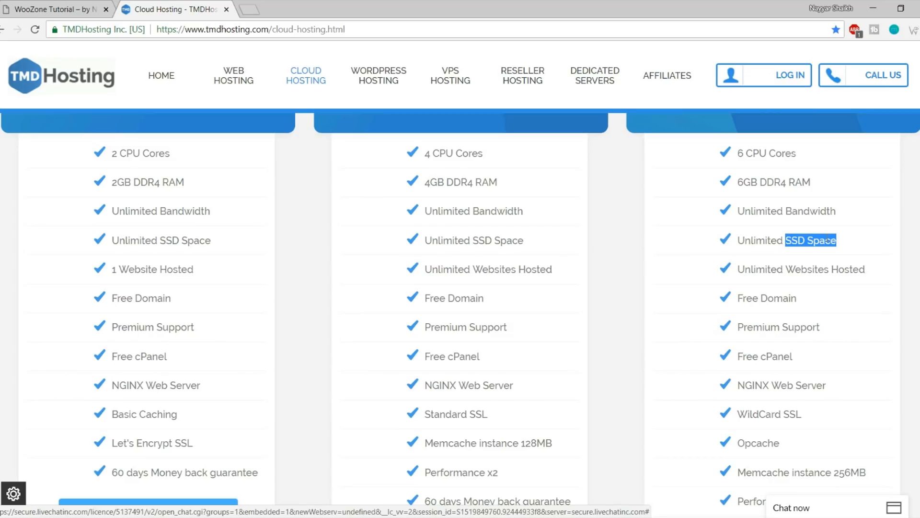
{"action": "left_click", "coordinate": [249, 8]}
{"action": "type", "text": "ssd"}
{"action": "key", "text": "Down"}
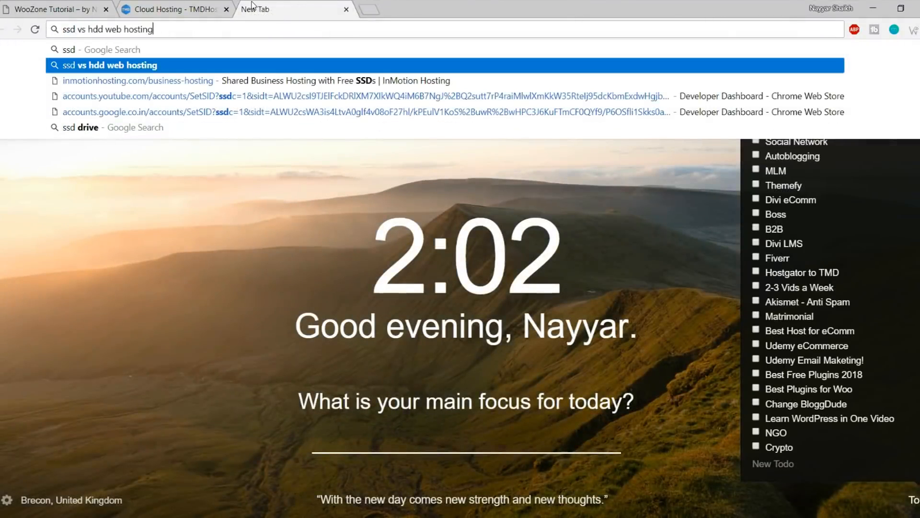
{"action": "key", "text": "Return"}
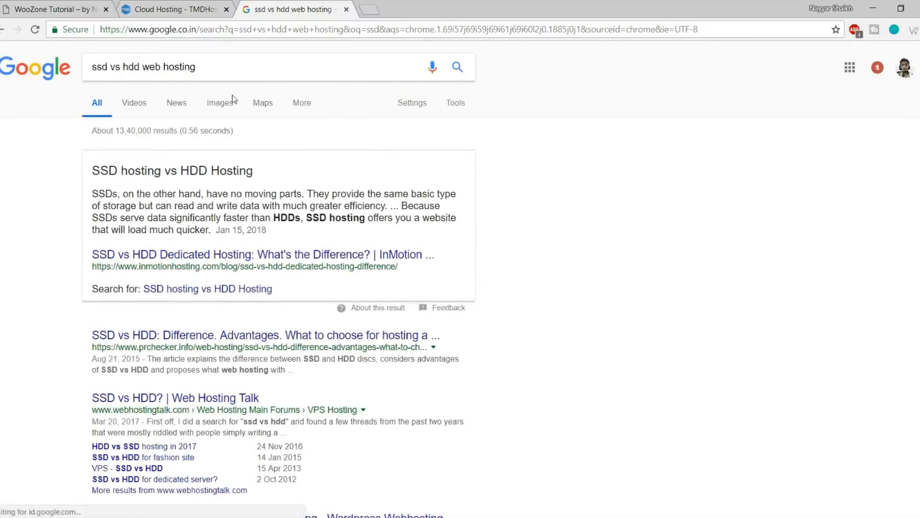
{"action": "scroll", "coordinate": [324, 286], "scroll_direction": "down", "scroll_amount": 3}
{"action": "scroll", "coordinate": [324, 285], "scroll_direction": "down", "scroll_amount": 15}
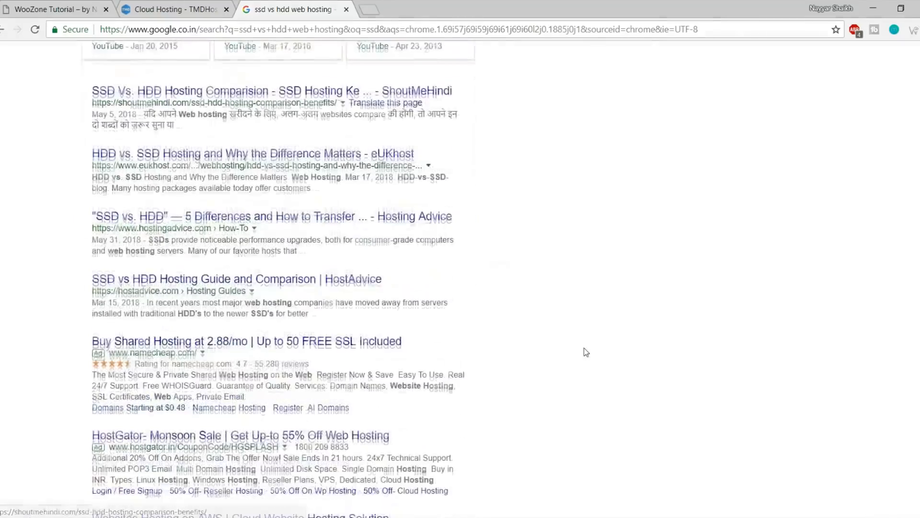
{"action": "scroll", "coordinate": [586, 352], "scroll_direction": "down", "scroll_amount": 3}
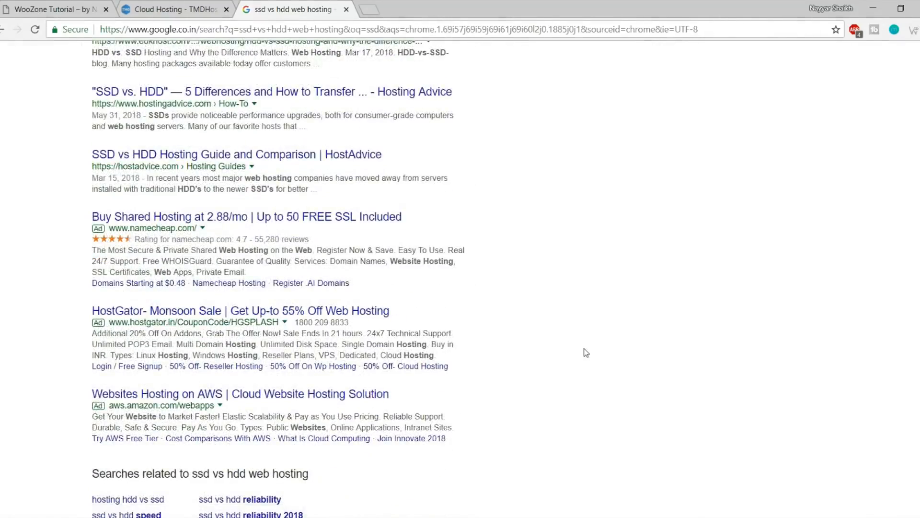
{"action": "scroll", "coordinate": [583, 362], "scroll_direction": "up", "scroll_amount": 20}
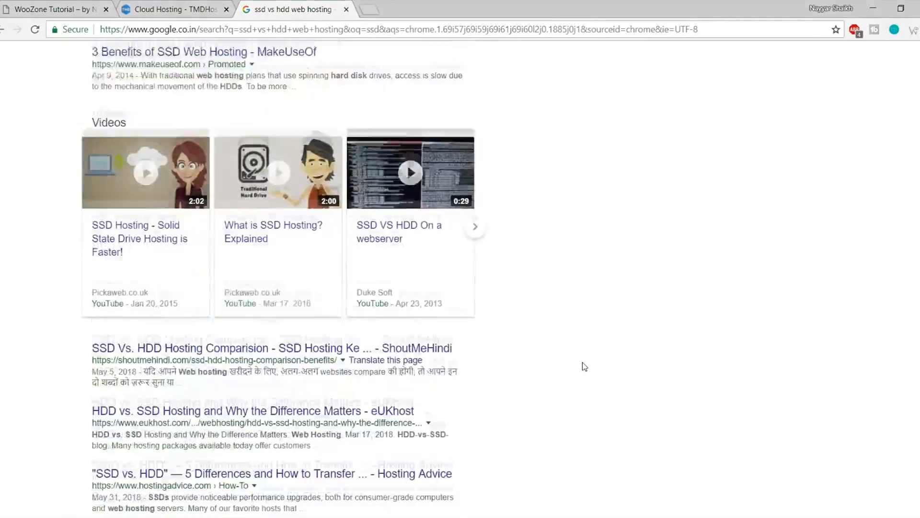
{"action": "left_click", "coordinate": [230, 104]}
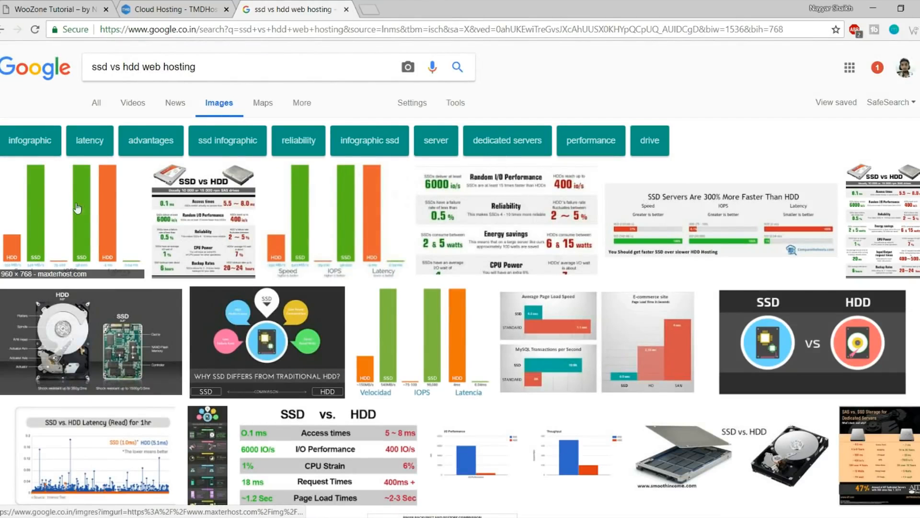
{"action": "left_click", "coordinate": [64, 214]}
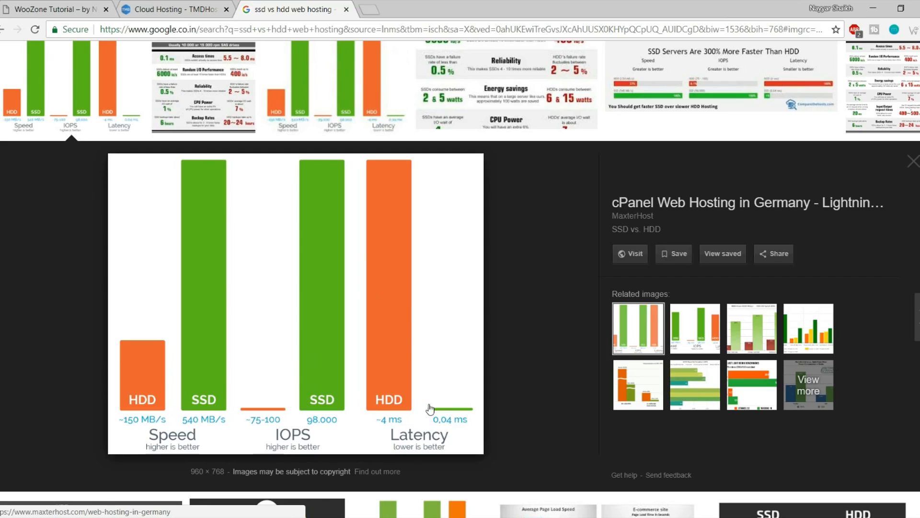
{"action": "left_click", "coordinate": [346, 10]}
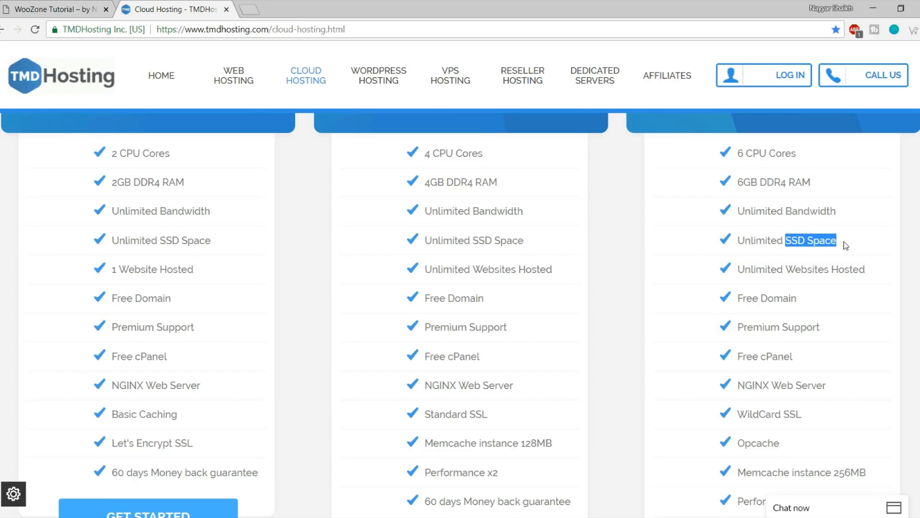
Highlight Enterprise Cloud's Unlimited SSD Space, Unlimited Websites Hosted, Free Domain and Premium Support features
{"action": "left_click", "coordinate": [846, 245]}
{"action": "left_click_drag", "start_coordinate": [844, 243], "coordinate": [741, 238]}
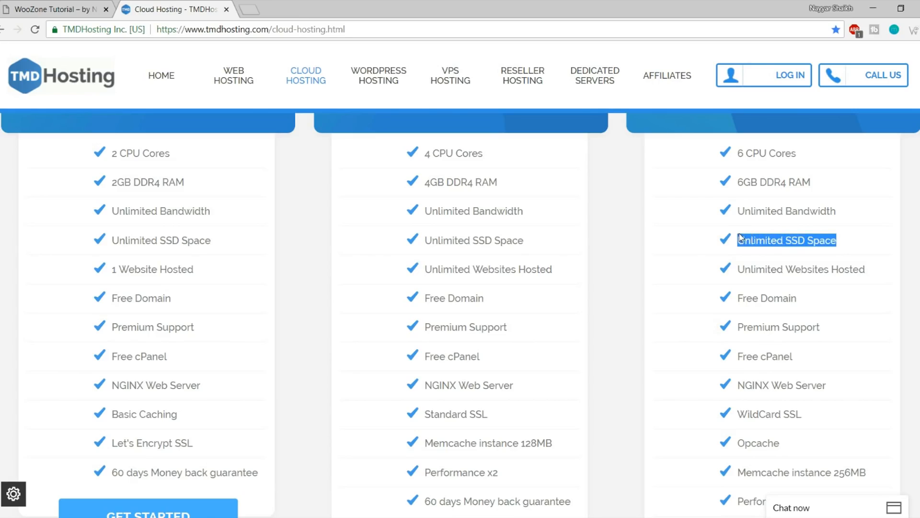
{"action": "left_click", "coordinate": [741, 239]}
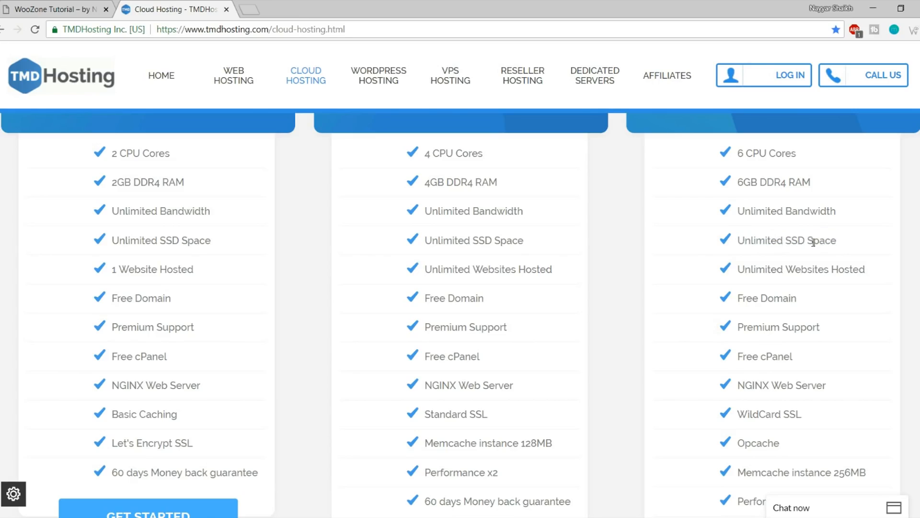
{"action": "left_click_drag", "start_coordinate": [744, 268], "coordinate": [893, 272]}
{"action": "left_click", "coordinate": [880, 276]}
{"action": "scroll", "coordinate": [868, 319], "scroll_direction": "up", "scroll_amount": 3}
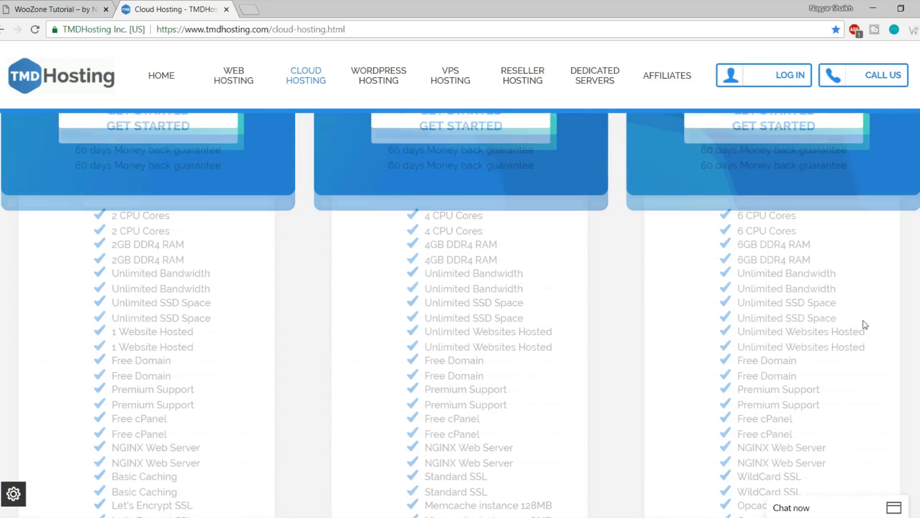
{"action": "scroll", "coordinate": [865, 325], "scroll_direction": "down", "scroll_amount": 3}
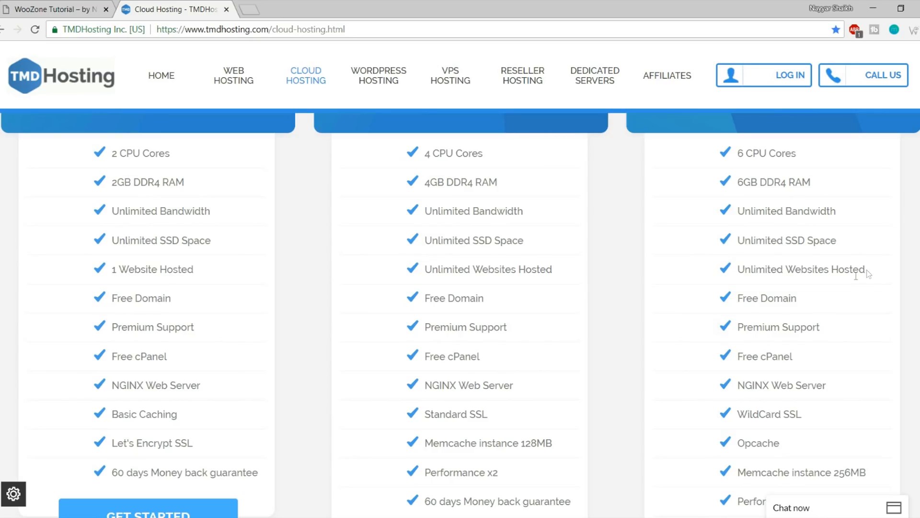
{"action": "left_click_drag", "start_coordinate": [800, 303], "coordinate": [736, 301]}
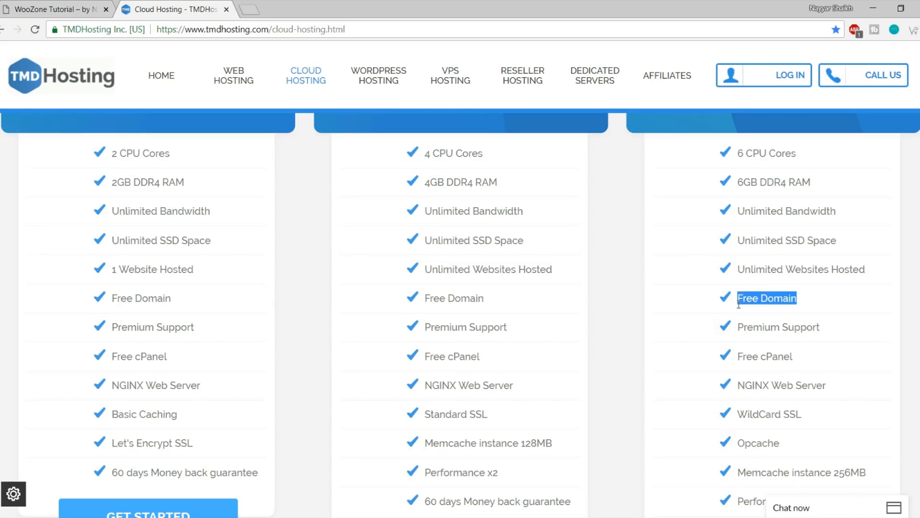
{"action": "left_click_drag", "start_coordinate": [826, 332], "coordinate": [742, 341]}
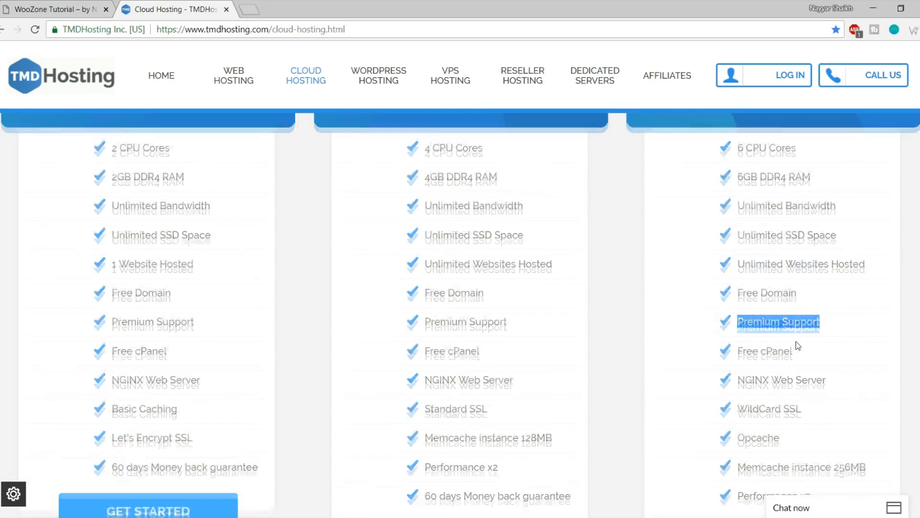
{"action": "scroll", "coordinate": [798, 345], "scroll_direction": "down", "scroll_amount": 3}
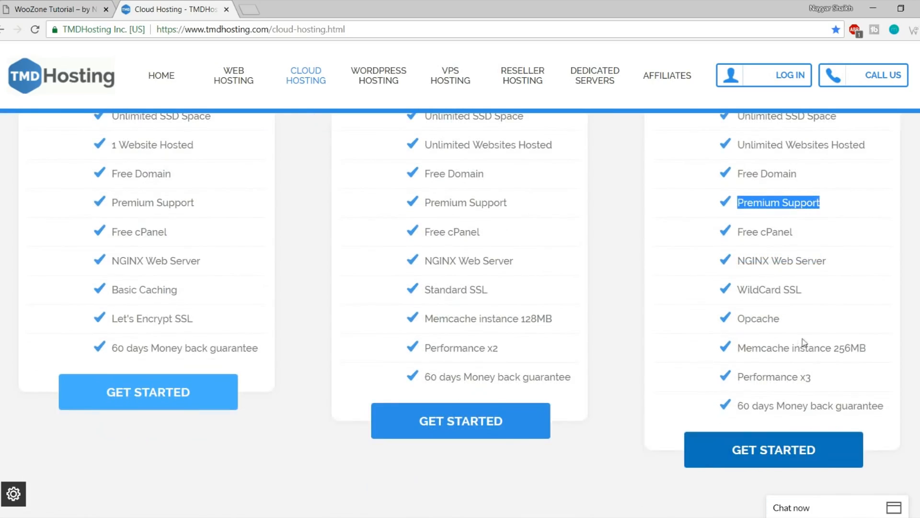
Dismiss the sales chat, highlight Free cPanel, NGINX Web Server and WildCard SSL, then return to the WooZone store
{"action": "left_click", "coordinate": [829, 509]}
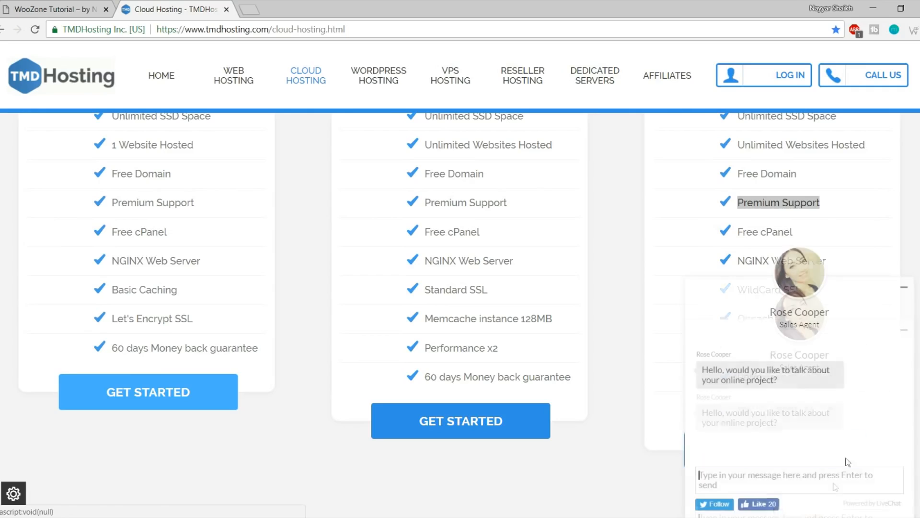
{"action": "left_click", "coordinate": [904, 287]}
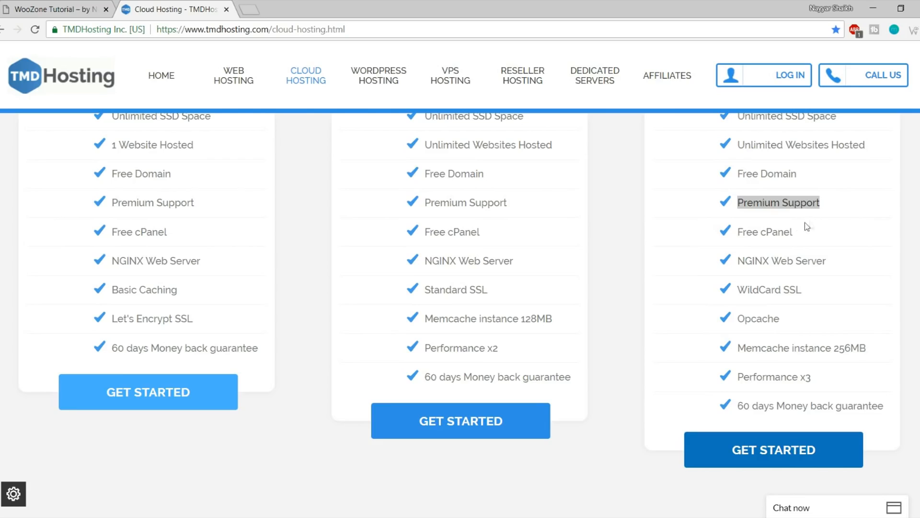
{"action": "left_click_drag", "start_coordinate": [796, 232], "coordinate": [735, 230]}
{"action": "left_click_drag", "start_coordinate": [835, 261], "coordinate": [735, 262]}
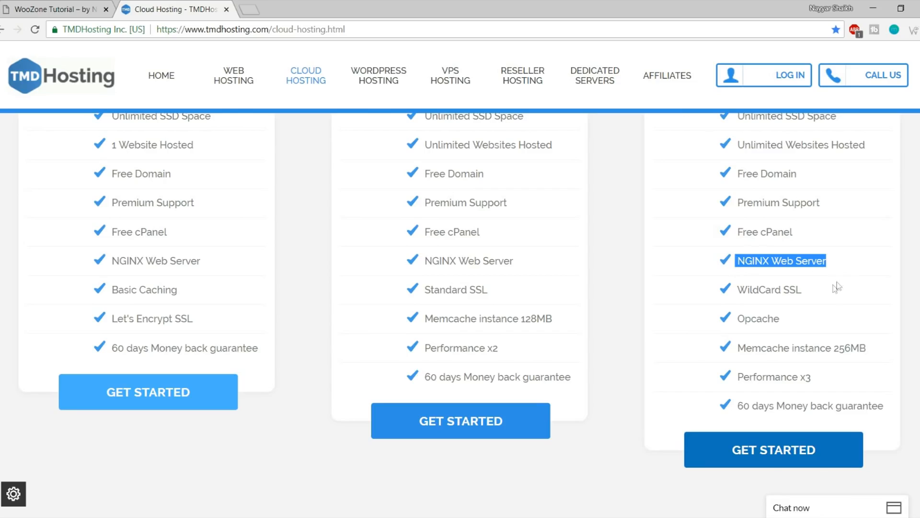
{"action": "left_click_drag", "start_coordinate": [821, 290], "coordinate": [739, 289]}
{"action": "left_click", "coordinate": [808, 285]}
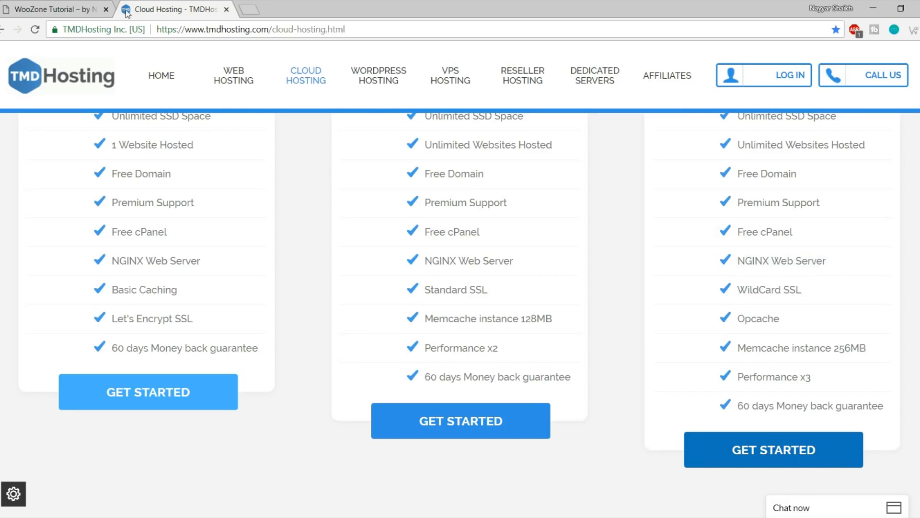
{"action": "left_click", "coordinate": [95, 9]}
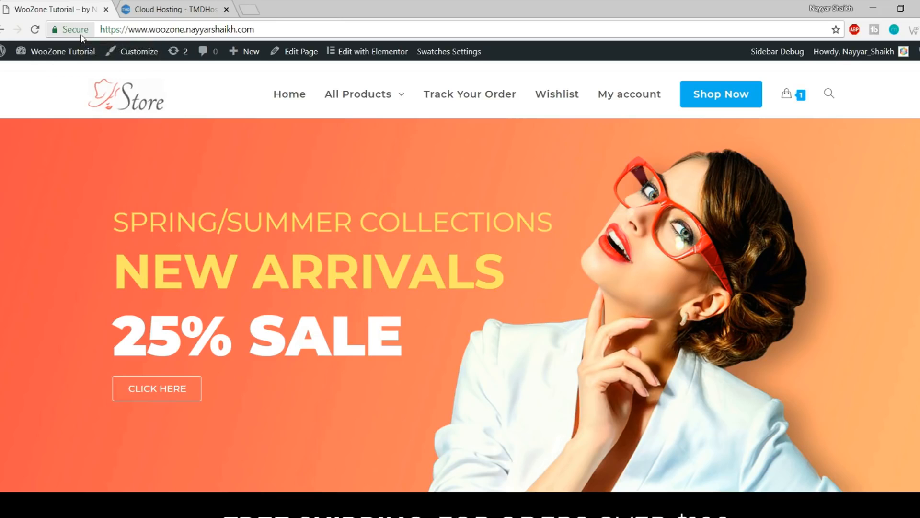
Re-highlight WildCard SSL, scroll through the WooZone store homepage, then go back to the Cloud Hosting tab
{"action": "left_click", "coordinate": [163, 9]}
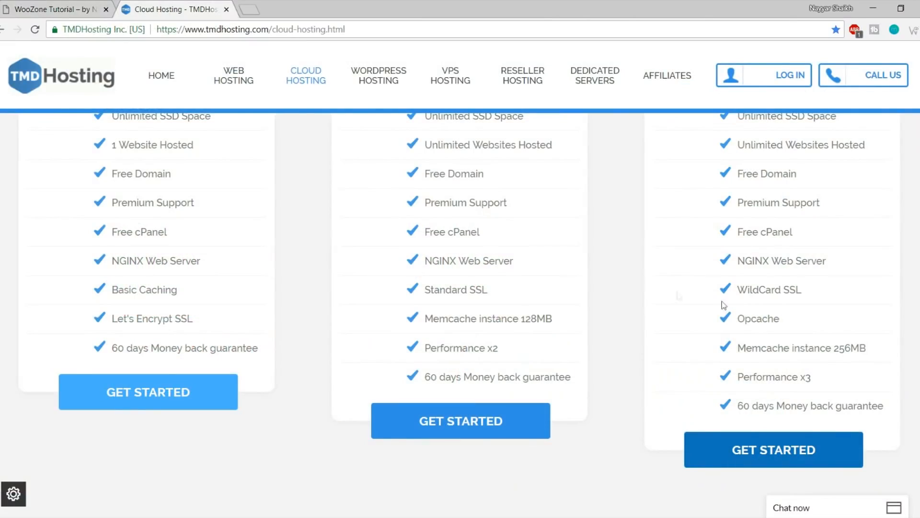
{"action": "left_click_drag", "start_coordinate": [803, 288], "coordinate": [786, 288]}
{"action": "left_click", "coordinate": [68, 8]}
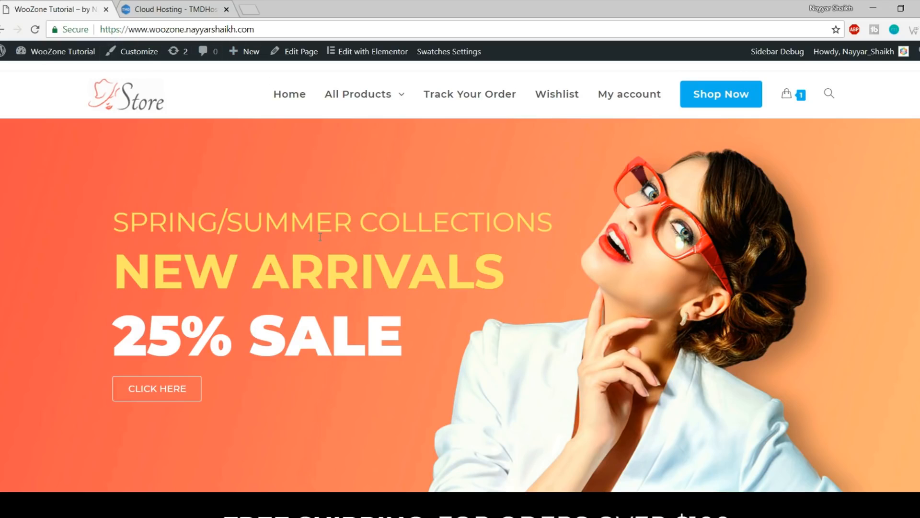
{"action": "scroll", "coordinate": [338, 264], "scroll_direction": "down", "scroll_amount": 5}
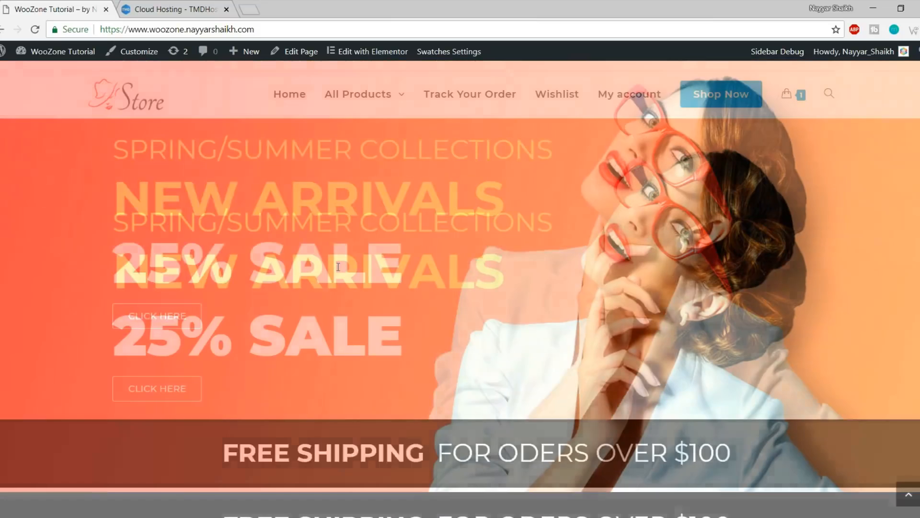
{"action": "scroll", "coordinate": [338, 266], "scroll_direction": "down", "scroll_amount": 10}
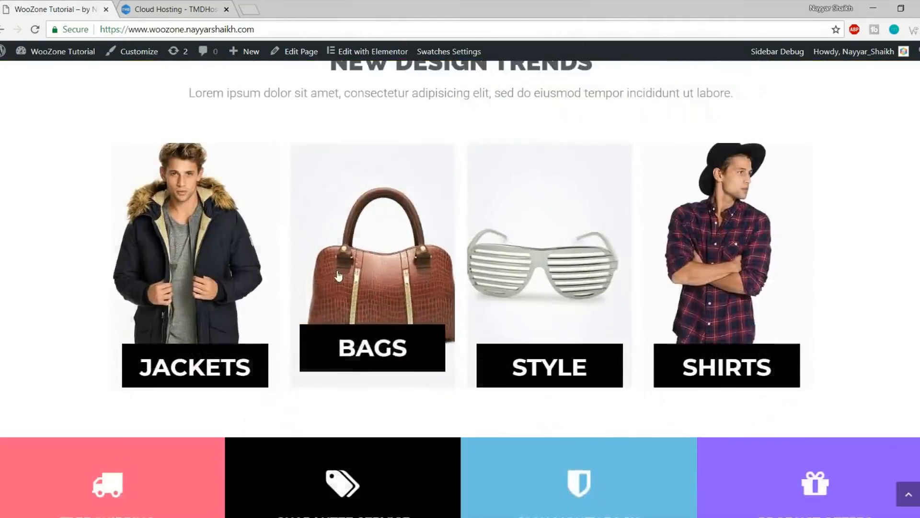
{"action": "scroll", "coordinate": [338, 274], "scroll_direction": "down", "scroll_amount": 5}
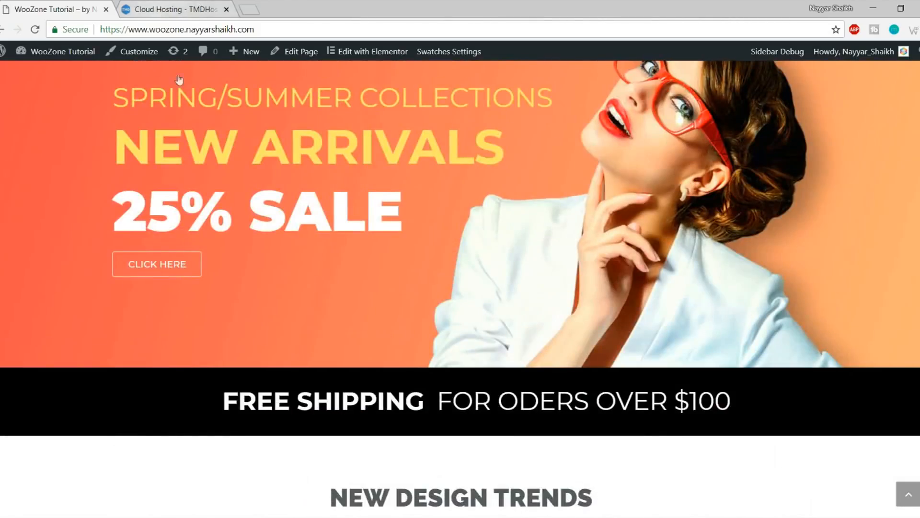
{"action": "scroll", "coordinate": [273, 245], "scroll_direction": "up", "scroll_amount": 3}
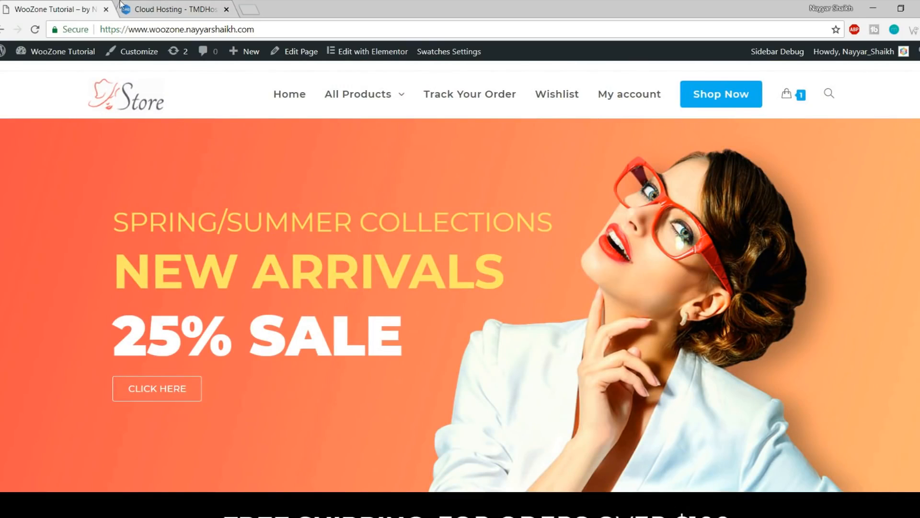
{"action": "left_click", "coordinate": [137, 4]}
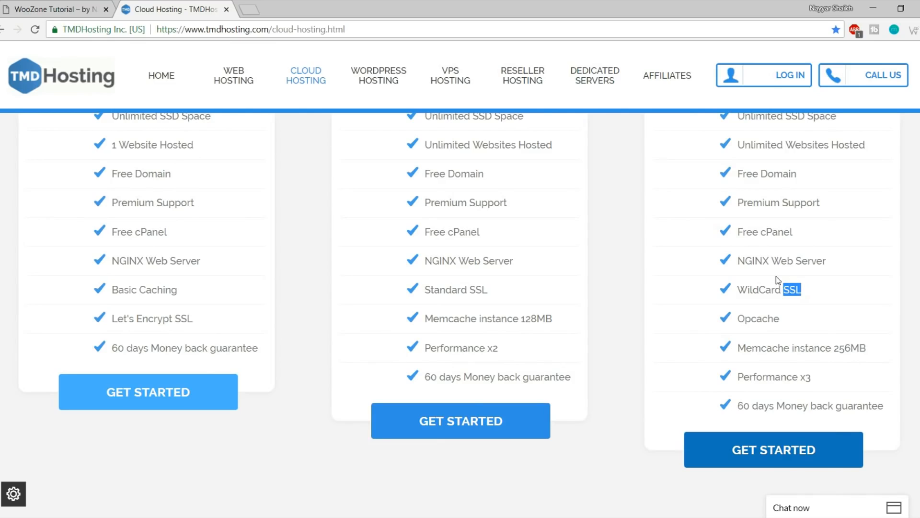
Highlight Enterprise Cloud's Opcache, Memcache instance 256MB, Performance x3 and 60-day money-back guarantee
{"action": "left_click", "coordinate": [815, 295]}
{"action": "left_click_drag", "start_coordinate": [792, 325], "coordinate": [736, 321]}
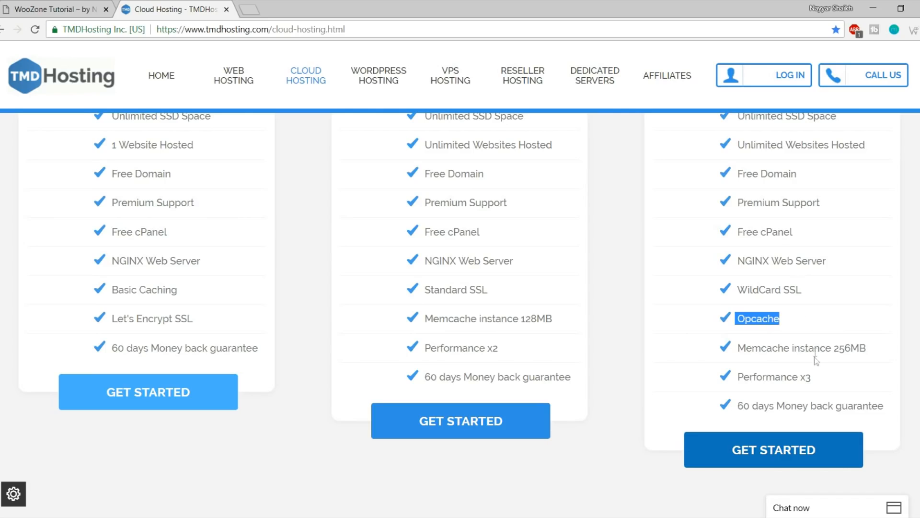
{"action": "left_click_drag", "start_coordinate": [784, 350], "coordinate": [876, 348]}
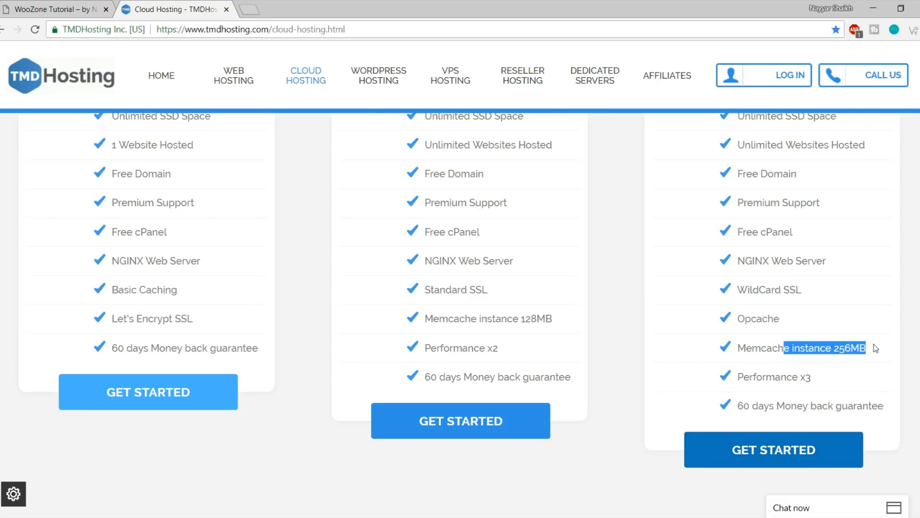
{"action": "left_click_drag", "start_coordinate": [815, 378], "coordinate": [735, 378]}
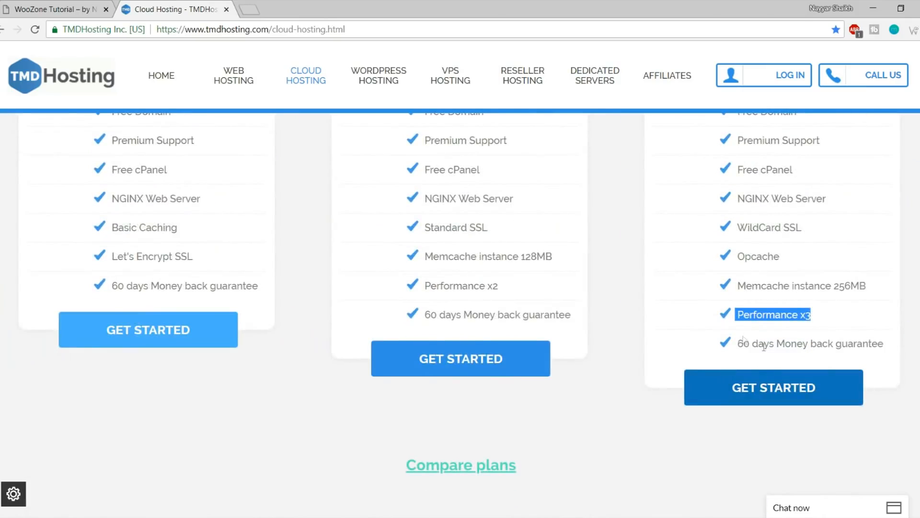
{"action": "left_click_drag", "start_coordinate": [738, 346], "coordinate": [897, 346]}
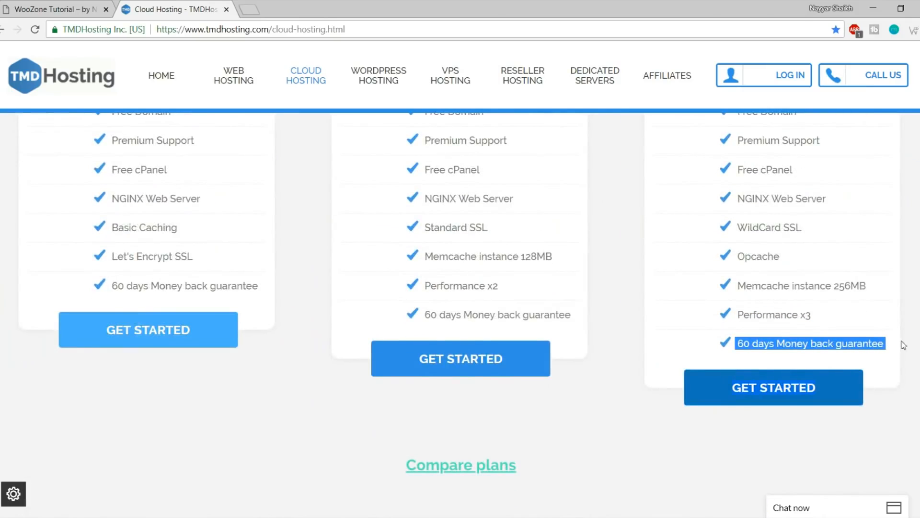
{"action": "left_click", "coordinate": [898, 356]}
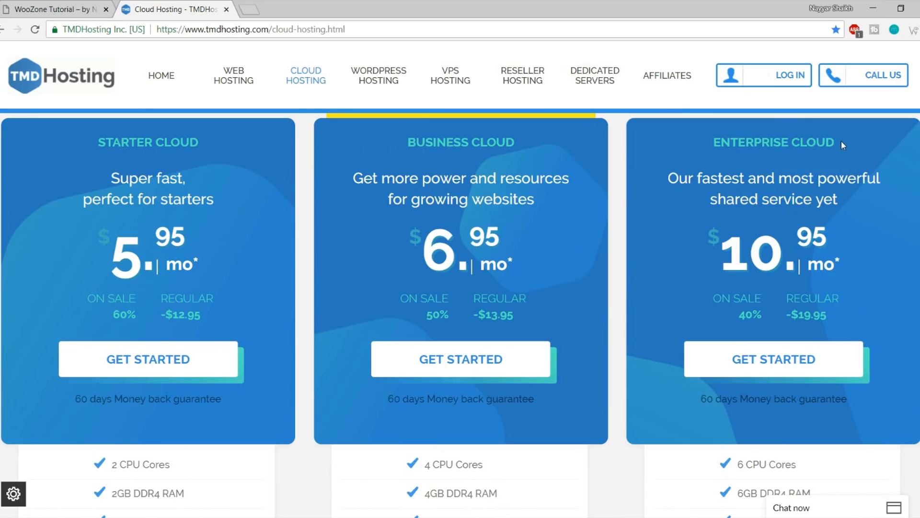
Compare the plans, highlighting Starter Cloud's single-website limit and monthly price and the Business Cloud name
{"action": "scroll", "coordinate": [309, 259], "scroll_direction": "down", "scroll_amount": 6}
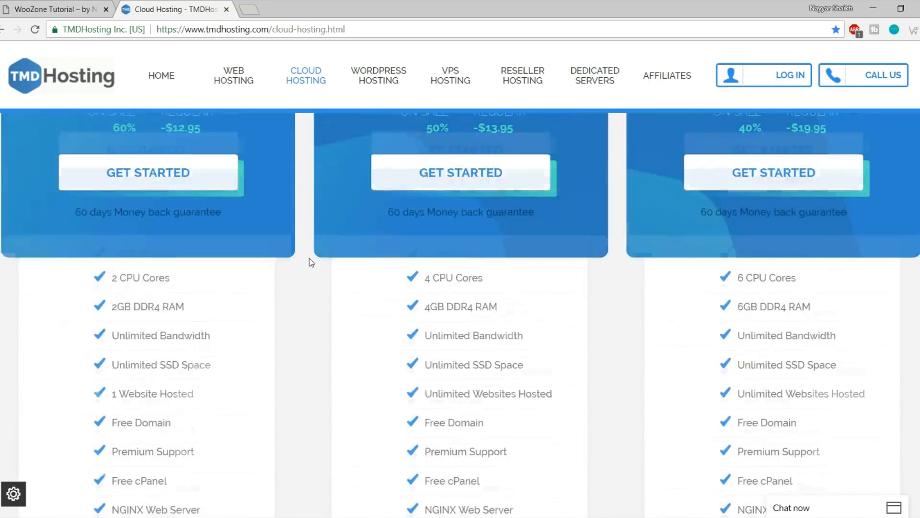
{"action": "scroll", "coordinate": [311, 263], "scroll_direction": "up", "scroll_amount": 3}
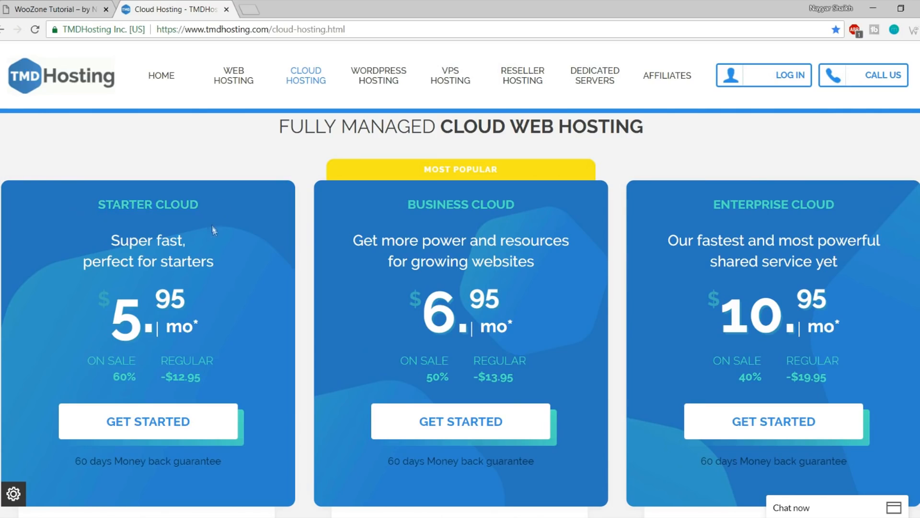
{"action": "scroll", "coordinate": [220, 202], "scroll_direction": "down", "scroll_amount": 5}
{"action": "left_click_drag", "start_coordinate": [213, 335], "coordinate": [110, 330]}
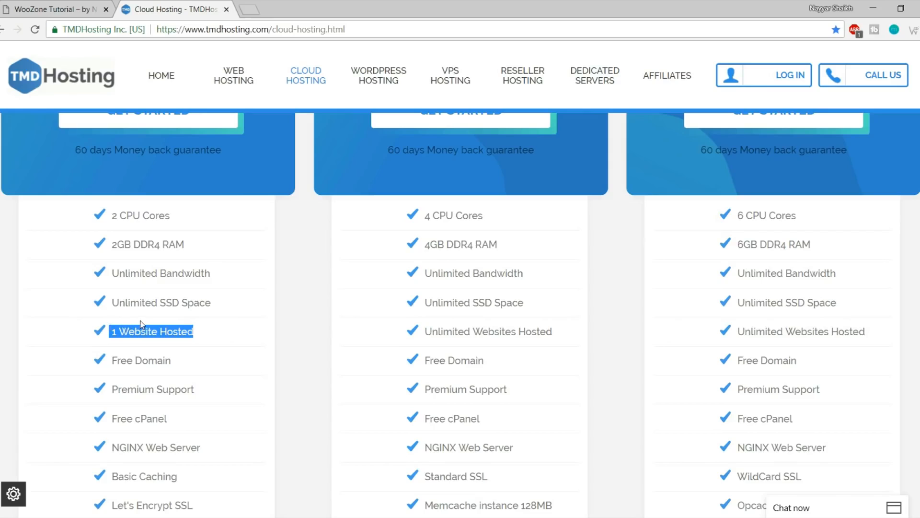
{"action": "scroll", "coordinate": [235, 335], "scroll_direction": "up", "scroll_amount": 5}
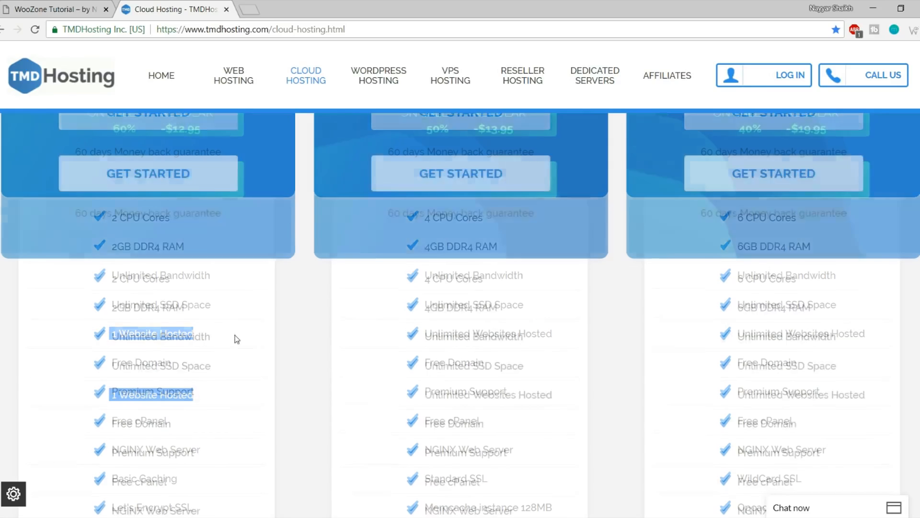
{"action": "scroll", "coordinate": [235, 335], "scroll_direction": "up", "scroll_amount": 3}
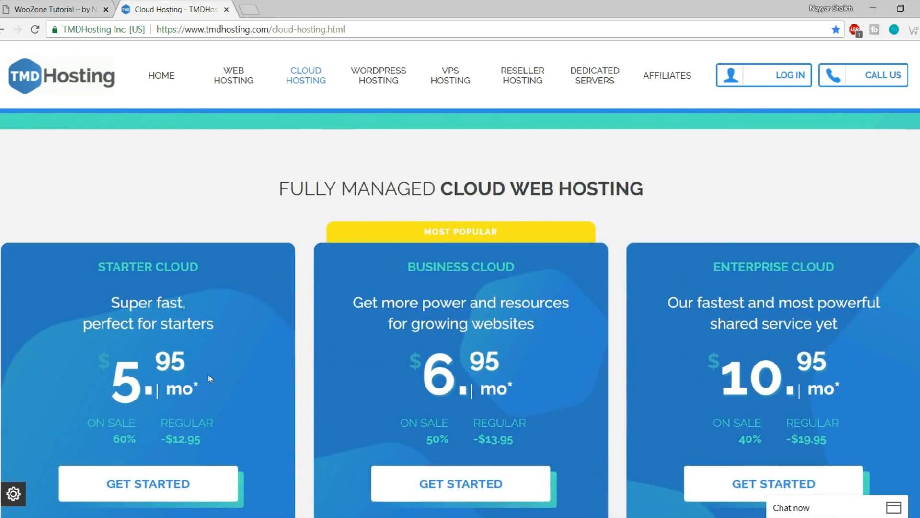
{"action": "scroll", "coordinate": [170, 310], "scroll_direction": "down", "scroll_amount": 5}
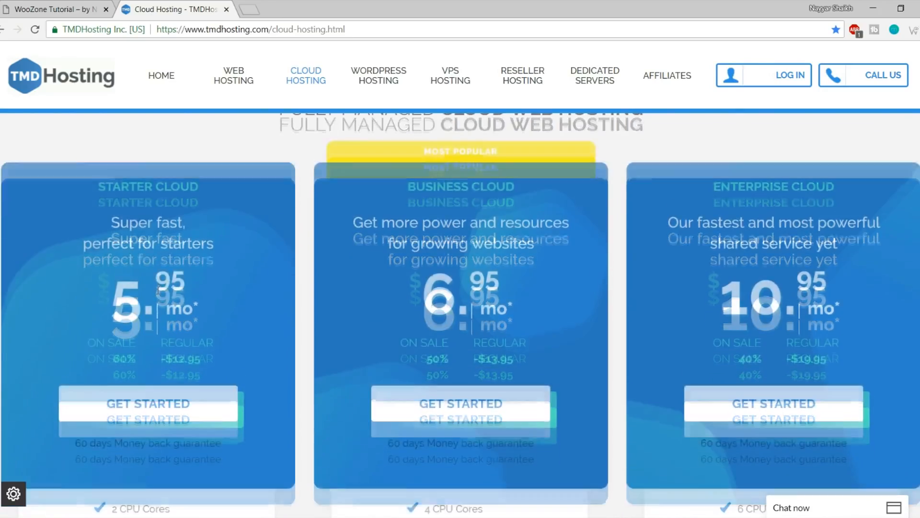
{"action": "scroll", "coordinate": [195, 385], "scroll_direction": "up", "scroll_amount": 4}
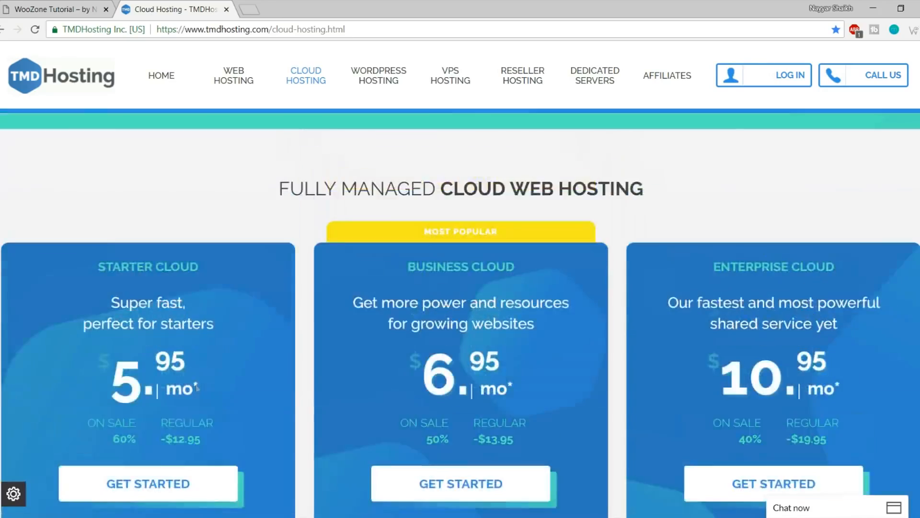
{"action": "scroll", "coordinate": [195, 385], "scroll_direction": "down", "scroll_amount": 4}
{"action": "scroll", "coordinate": [174, 432], "scroll_direction": "up", "scroll_amount": 3}
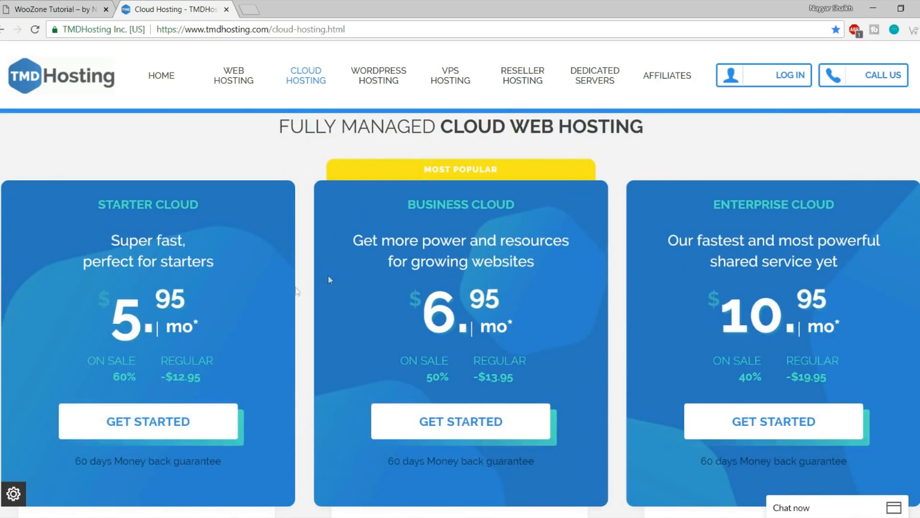
{"action": "left_click_drag", "start_coordinate": [514, 204], "coordinate": [407, 205]}
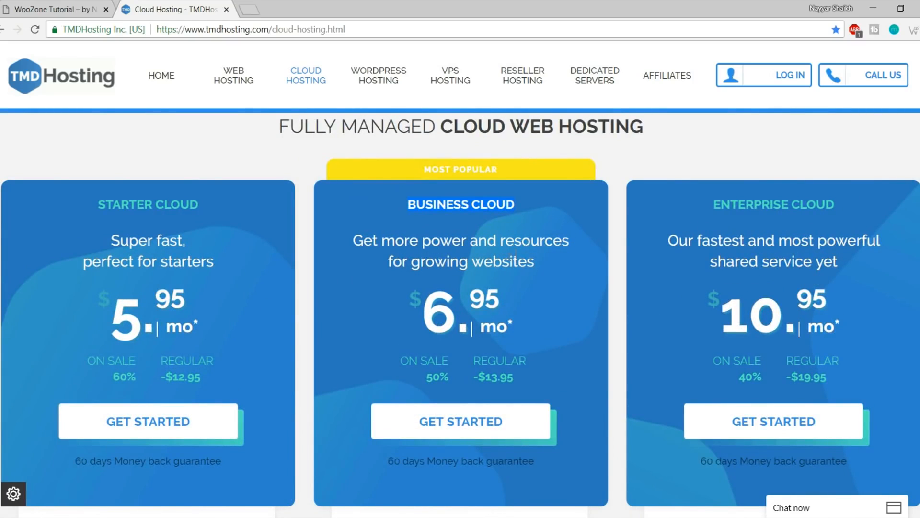
{"action": "left_click_drag", "start_coordinate": [112, 311], "coordinate": [207, 299]}
{"action": "left_click", "coordinate": [206, 316]}
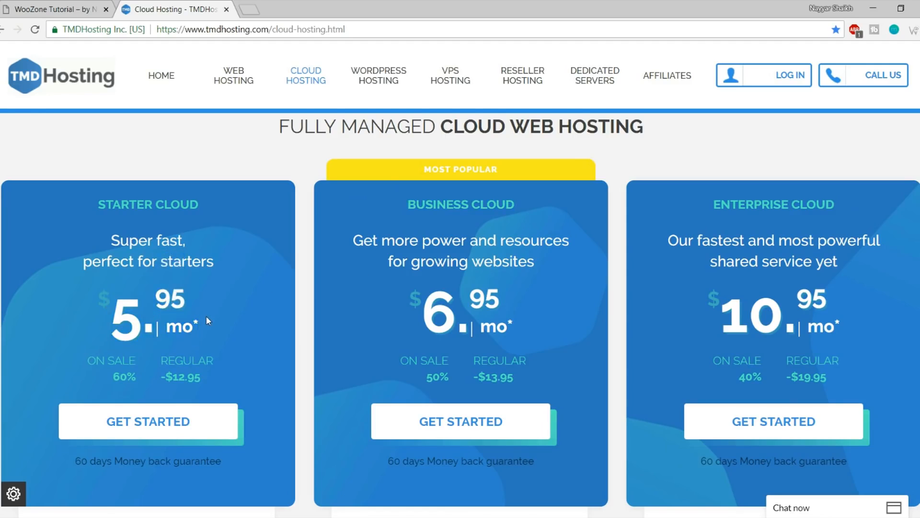
Highlight Business Cloud's Unlimited Websites Hosted feature and its plan description
{"action": "scroll", "coordinate": [206, 315], "scroll_direction": "down", "scroll_amount": 7}
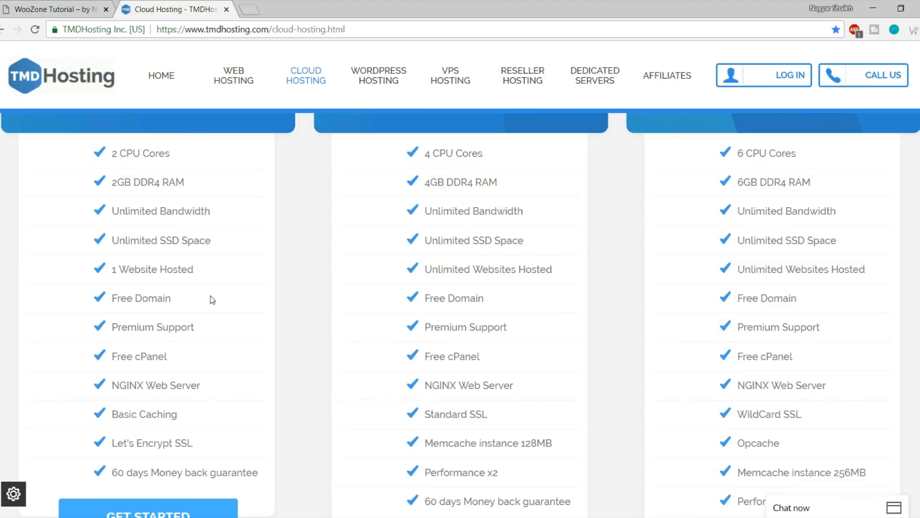
{"action": "scroll", "coordinate": [211, 296], "scroll_direction": "up", "scroll_amount": 7}
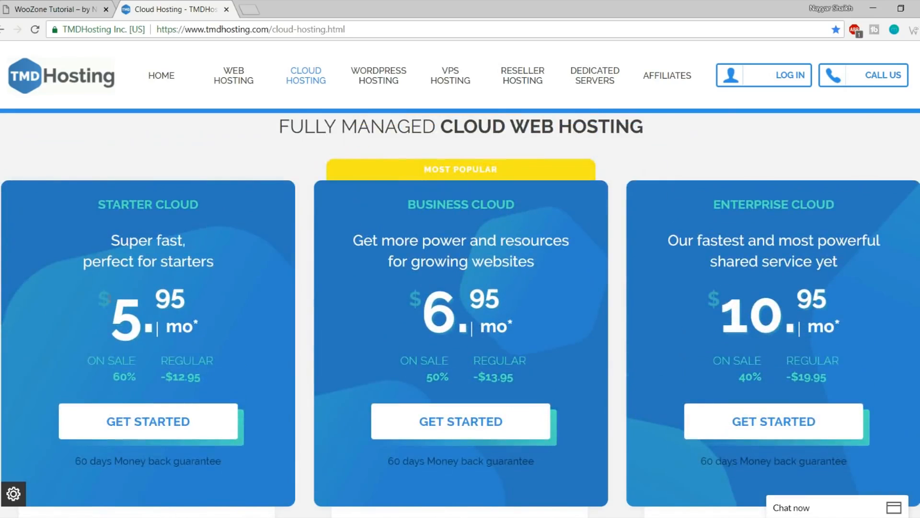
{"action": "scroll", "coordinate": [401, 289], "scroll_direction": "down", "scroll_amount": 6}
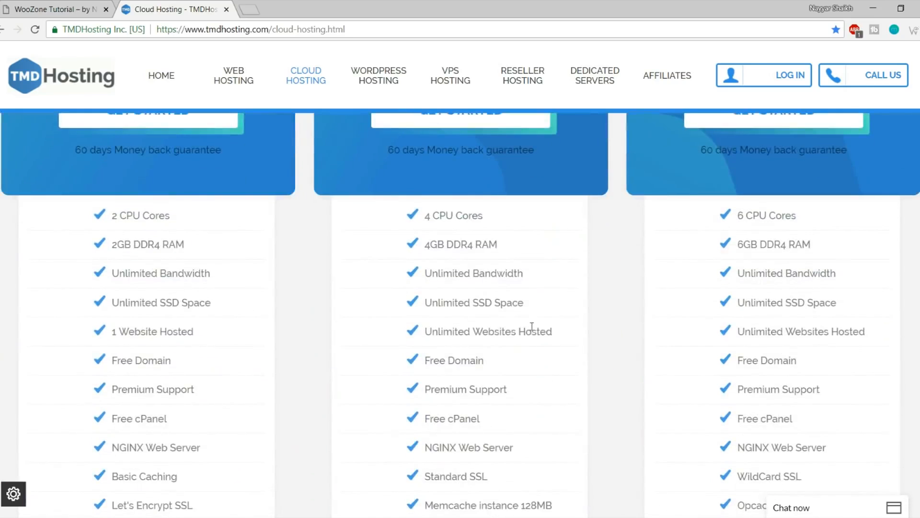
{"action": "left_click_drag", "start_coordinate": [564, 335], "coordinate": [422, 333]}
{"action": "left_click", "coordinate": [481, 333]}
{"action": "scroll", "coordinate": [481, 336], "scroll_direction": "up", "scroll_amount": 6}
{"action": "left_click_drag", "start_coordinate": [395, 240], "coordinate": [507, 215]}
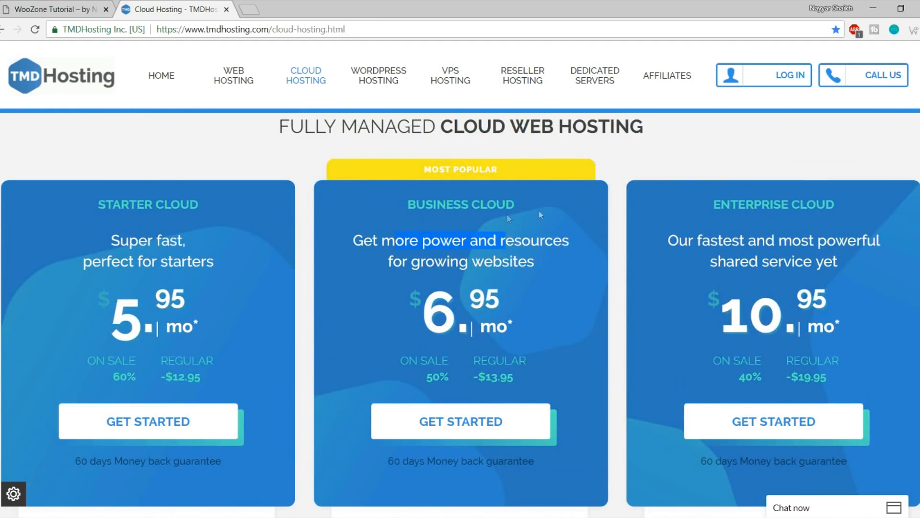
{"action": "left_click", "coordinate": [709, 201]}
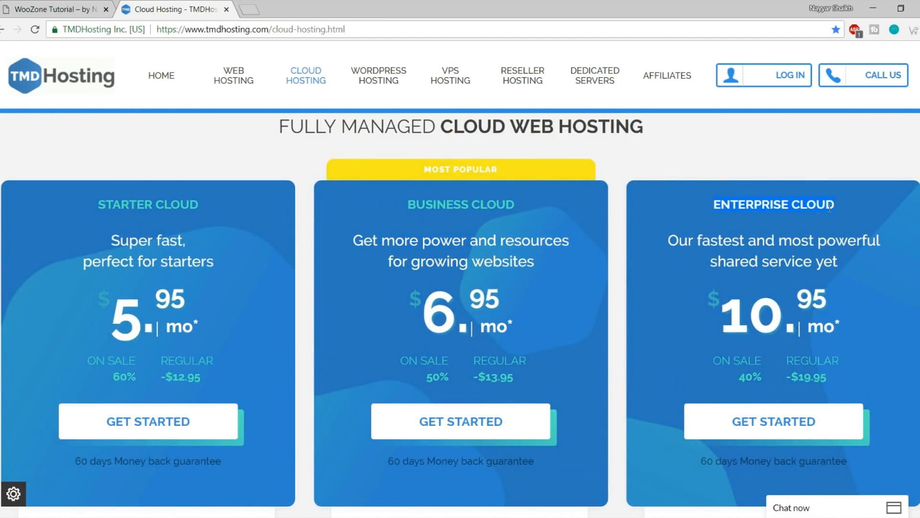
{"action": "scroll", "coordinate": [828, 264], "scroll_direction": "down", "scroll_amount": 4}
{"action": "scroll", "coordinate": [828, 273], "scroll_direction": "up", "scroll_amount": 4}
{"action": "scroll", "coordinate": [887, 266], "scroll_direction": "down", "scroll_amount": 1}
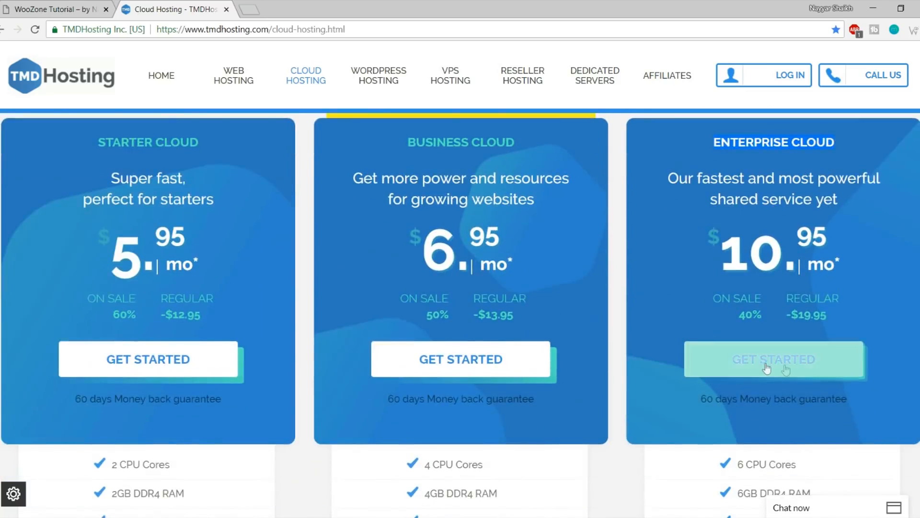
Start the Enterprise Cloud order and enter domainnameforfreeee as the free domain
{"action": "left_click", "coordinate": [781, 370]}
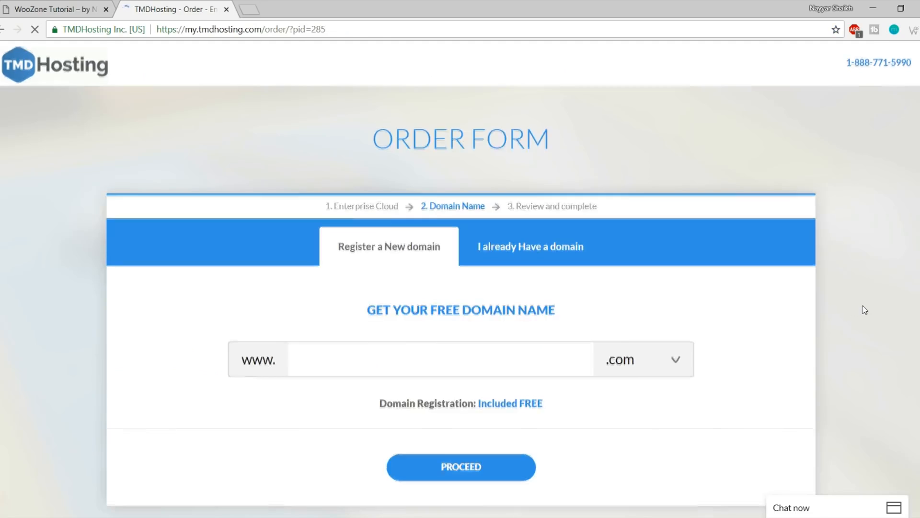
{"action": "scroll", "coordinate": [864, 310], "scroll_direction": "down", "scroll_amount": 2}
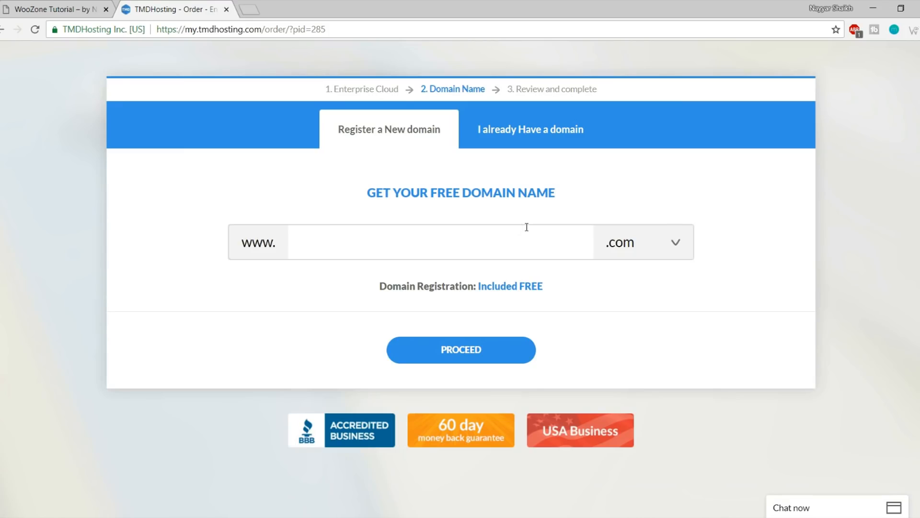
{"action": "type", "text": "domainnameforf"}
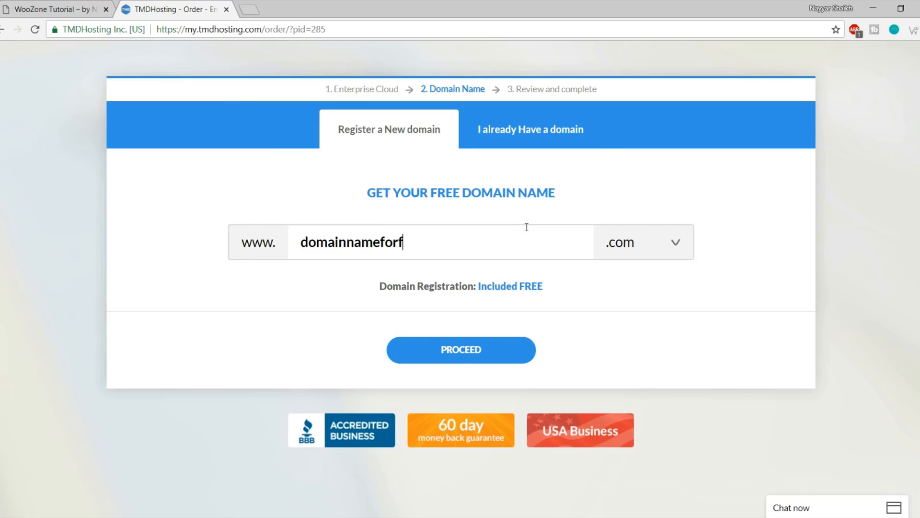
{"action": "type", "text": "reeee"}
Keep .com as the extension and submit domainnameforfreeee.com to proceed with the order
{"action": "left_click", "coordinate": [660, 247]}
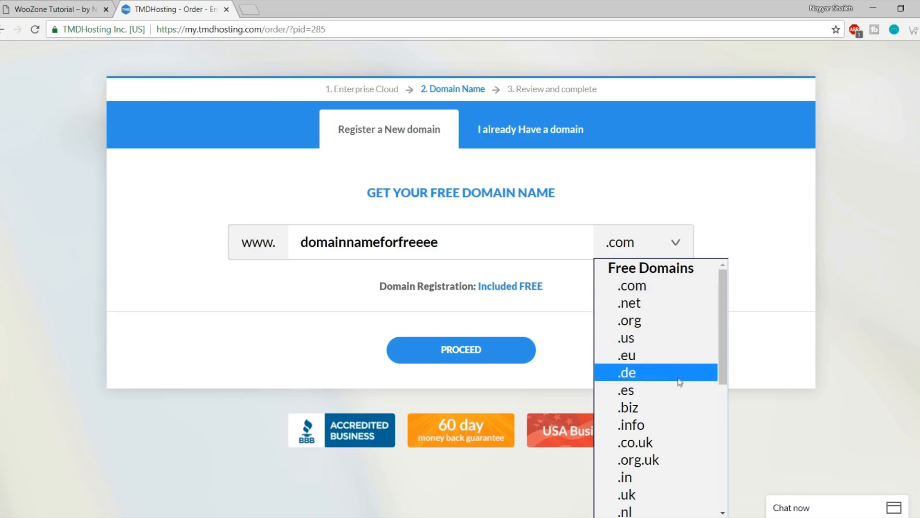
{"action": "scroll", "coordinate": [674, 390], "scroll_direction": "down", "scroll_amount": 5}
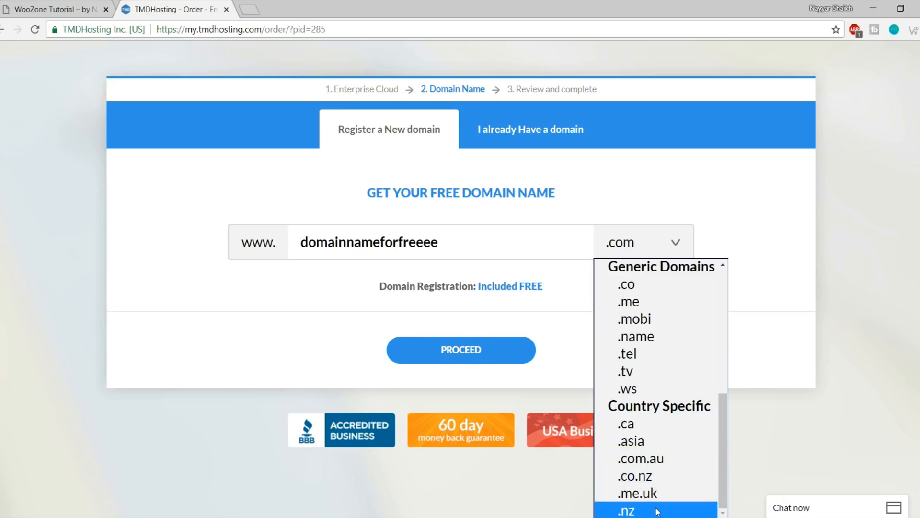
{"action": "scroll", "coordinate": [657, 504], "scroll_direction": "up", "scroll_amount": 3}
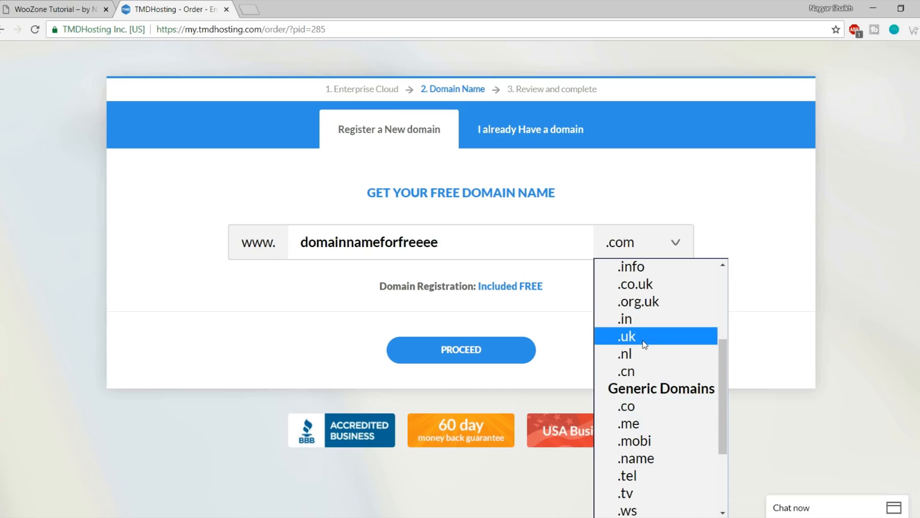
{"action": "scroll", "coordinate": [657, 369], "scroll_direction": "up", "scroll_amount": 3}
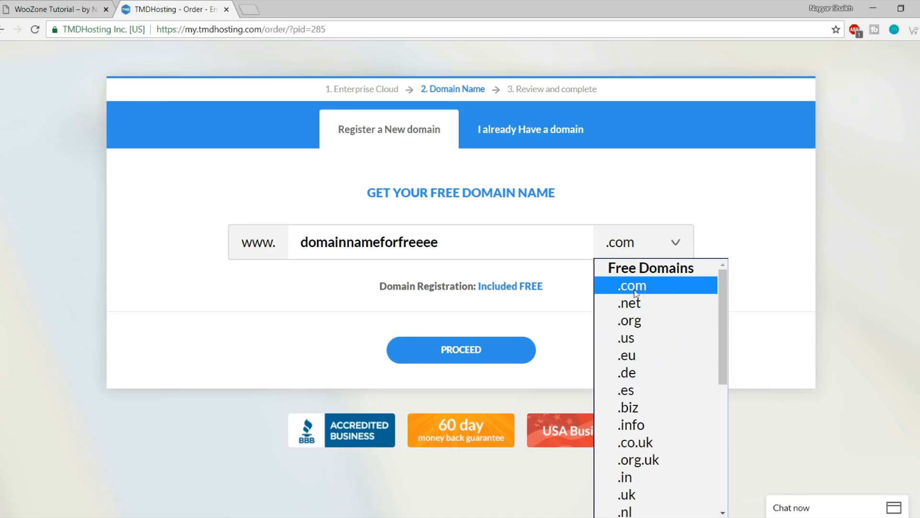
{"action": "left_click", "coordinate": [652, 290]}
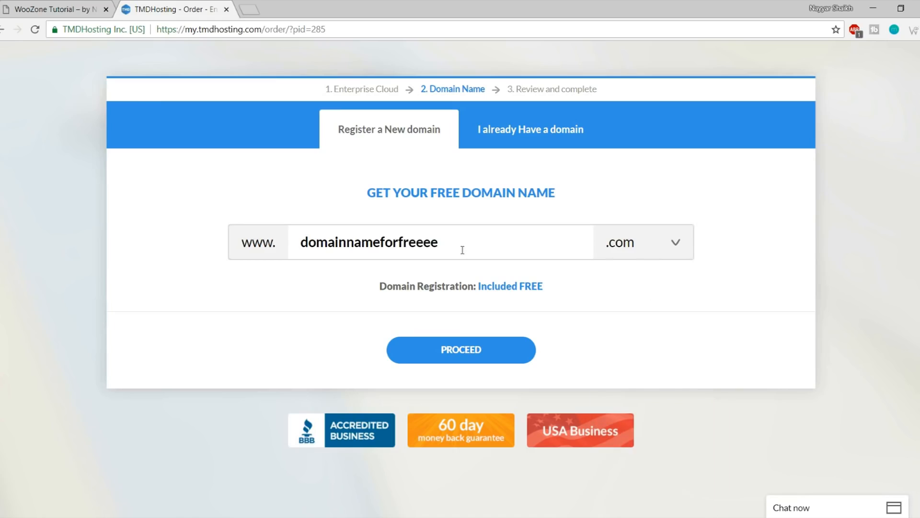
{"action": "left_click_drag", "start_coordinate": [463, 250], "coordinate": [290, 250]}
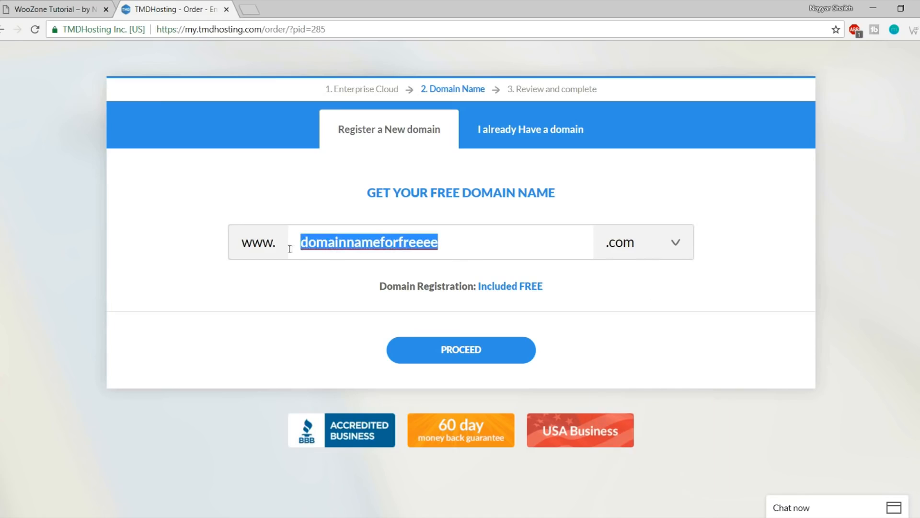
{"action": "left_click", "coordinate": [476, 357]}
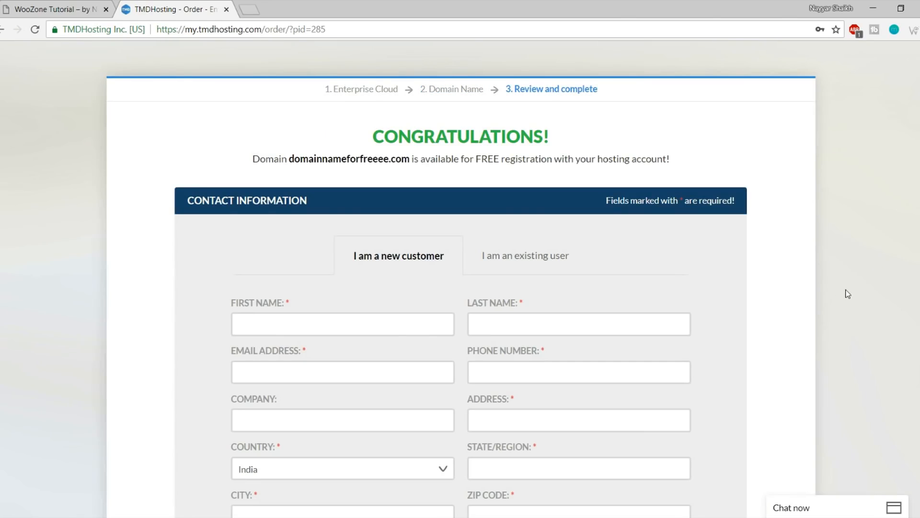
Scroll down to Payment Information, try the PayPal option, then switch back to Credit Card
{"action": "scroll", "coordinate": [847, 293], "scroll_direction": "down", "scroll_amount": 4}
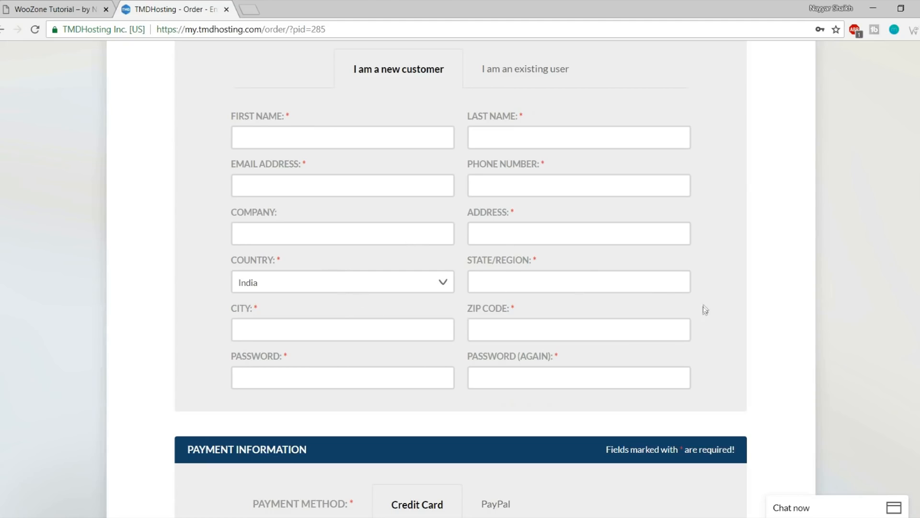
{"action": "scroll", "coordinate": [702, 310], "scroll_direction": "down", "scroll_amount": 8}
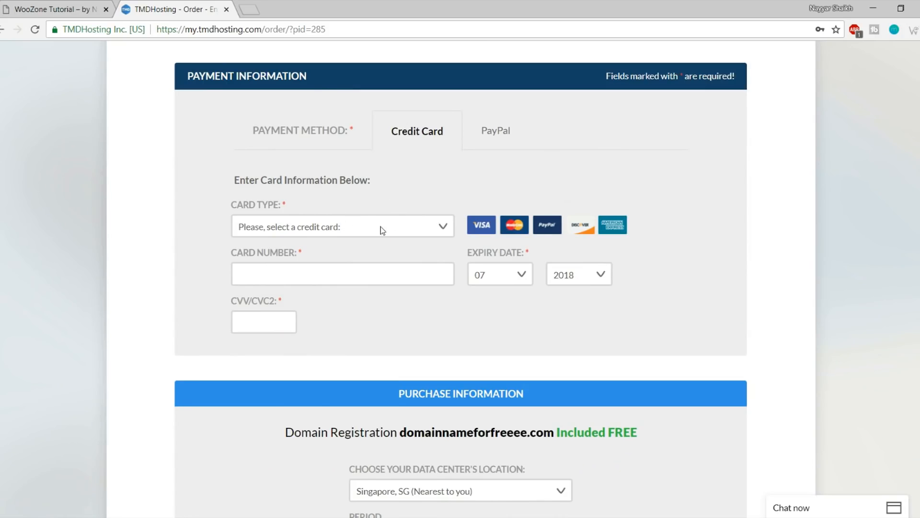
{"action": "left_click", "coordinate": [503, 138]}
{"action": "left_click", "coordinate": [424, 142]}
{"action": "scroll", "coordinate": [809, 224], "scroll_direction": "down", "scroll_amount": 6}
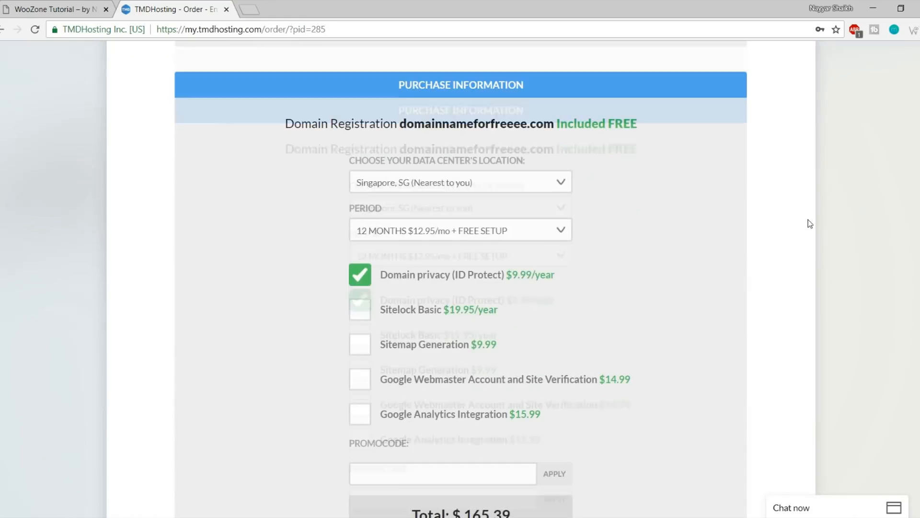
{"action": "scroll", "coordinate": [808, 219], "scroll_direction": "down", "scroll_amount": 1}
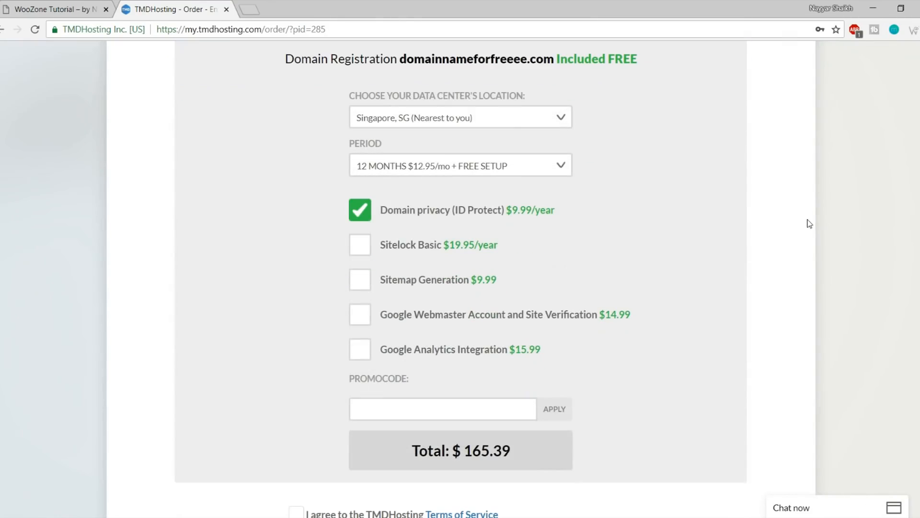
{"action": "left_click", "coordinate": [464, 121]}
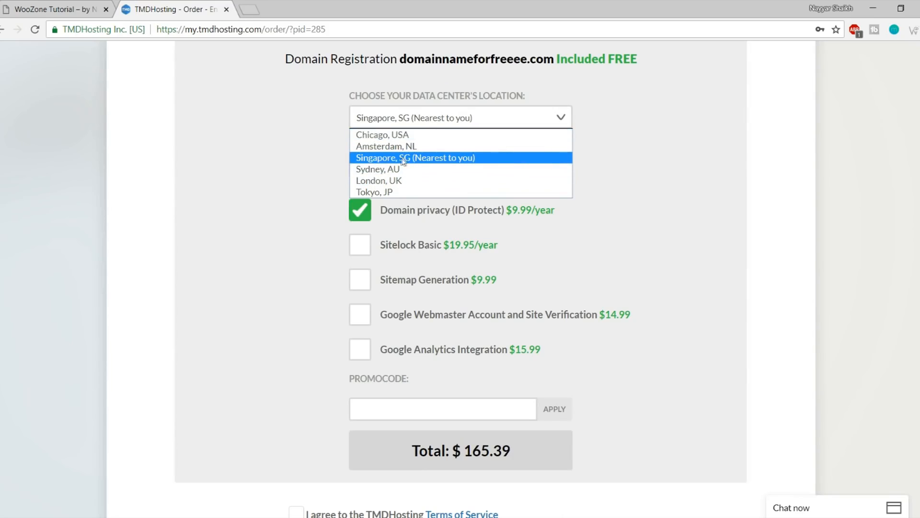
{"action": "left_click", "coordinate": [460, 161]}
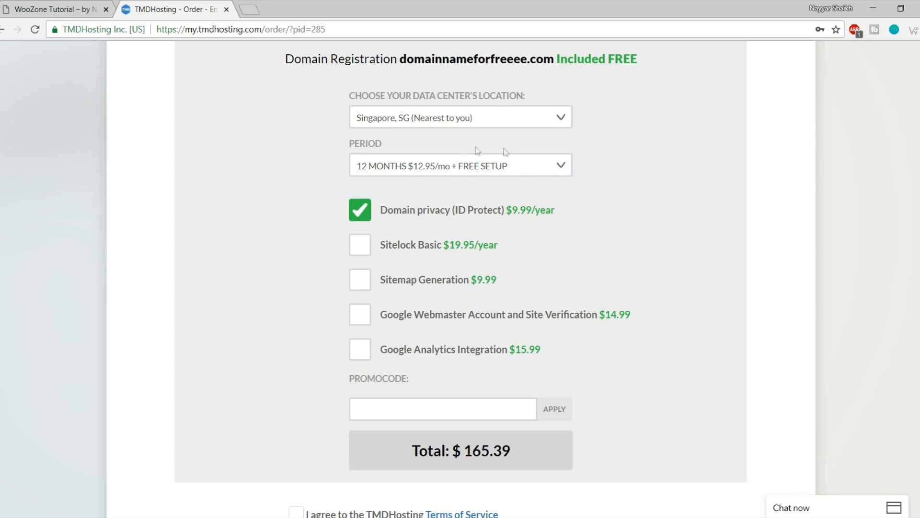
{"action": "left_click", "coordinate": [411, 167]}
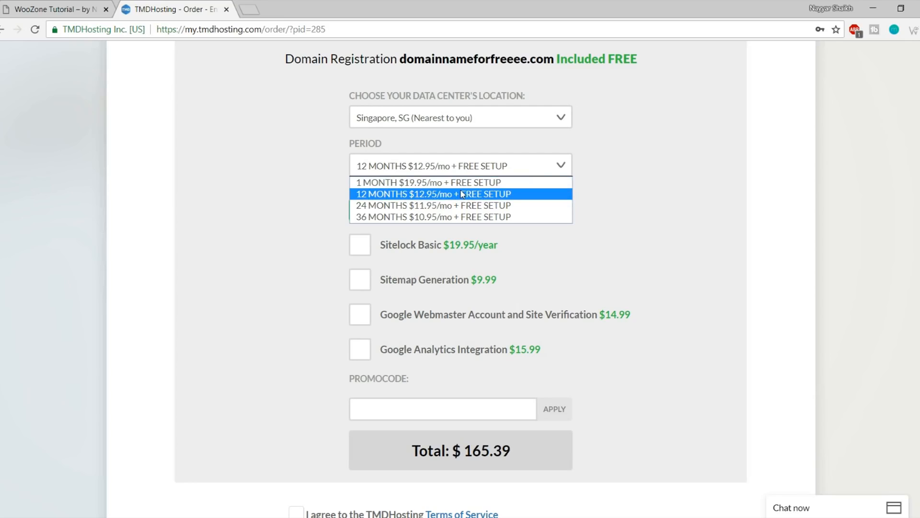
{"action": "left_click", "coordinate": [375, 195]}
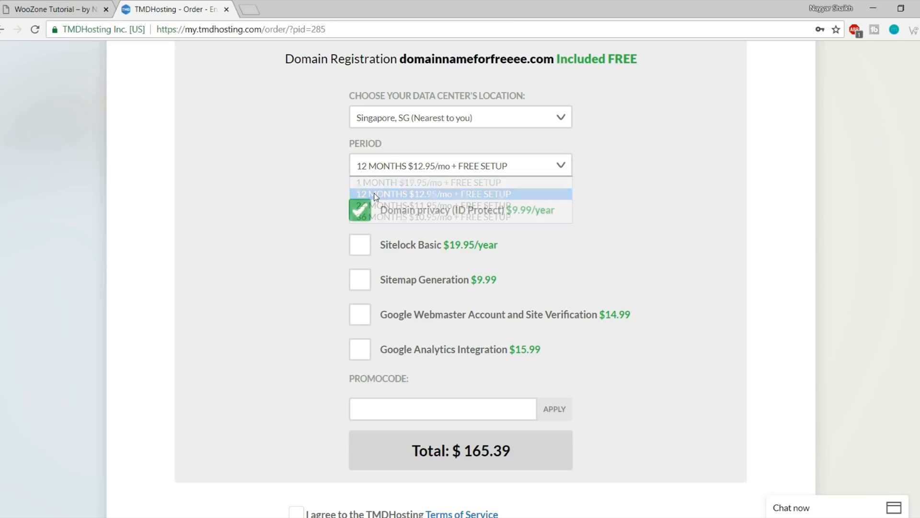
{"action": "scroll", "coordinate": [671, 196], "scroll_direction": "down", "scroll_amount": 1}
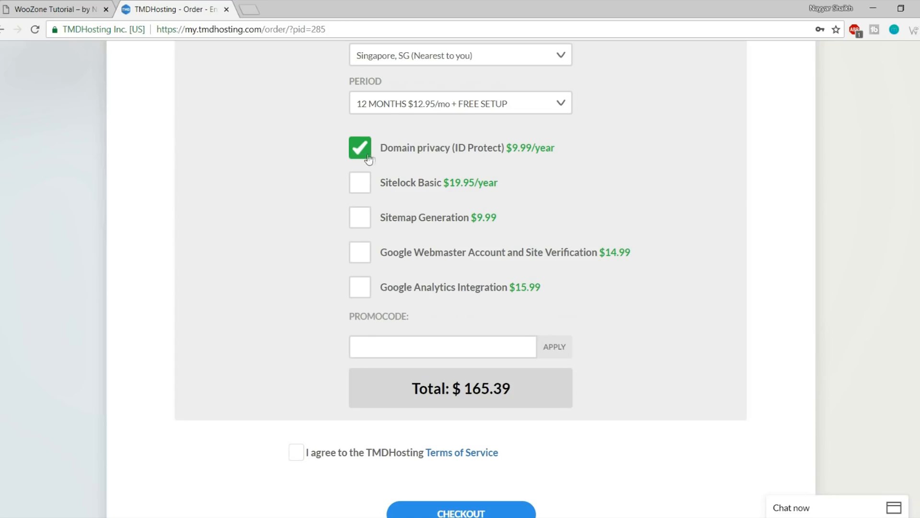
{"action": "left_click_drag", "start_coordinate": [512, 148], "coordinate": [539, 152]}
{"action": "left_click", "coordinate": [613, 150]}
Enter the tutorial's 7% promo code in the PROMOCODE field and apply it
{"action": "scroll", "coordinate": [736, 254], "scroll_direction": "down", "scroll_amount": 3}
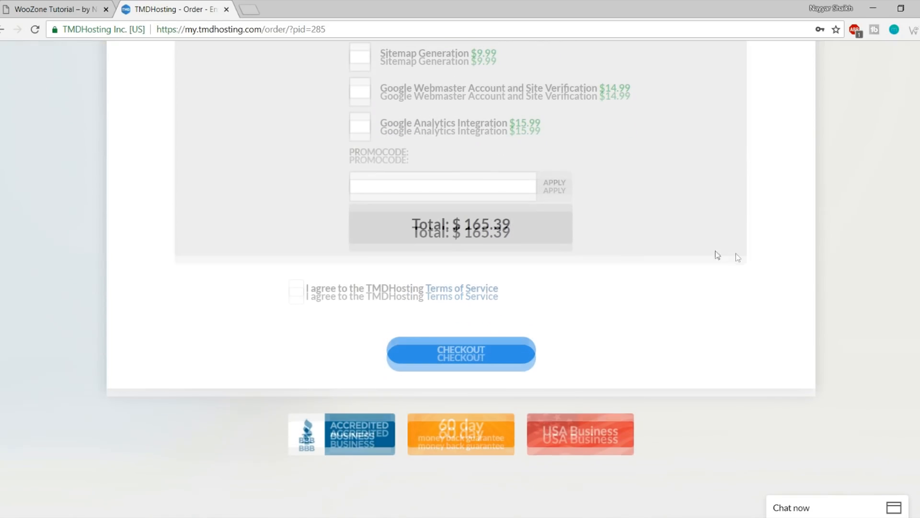
{"action": "left_click", "coordinate": [420, 182]}
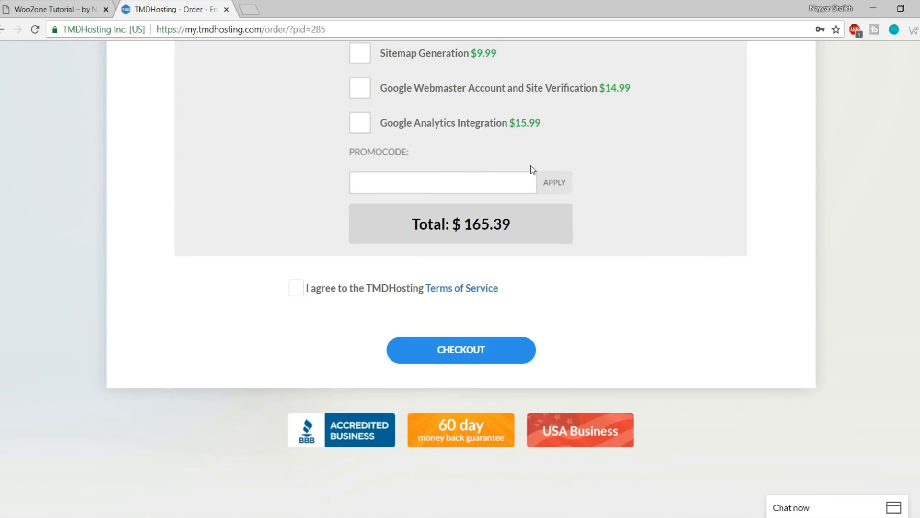
{"action": "type", "text": "NAYYAR7"}
{"action": "left_click", "coordinate": [565, 183]}
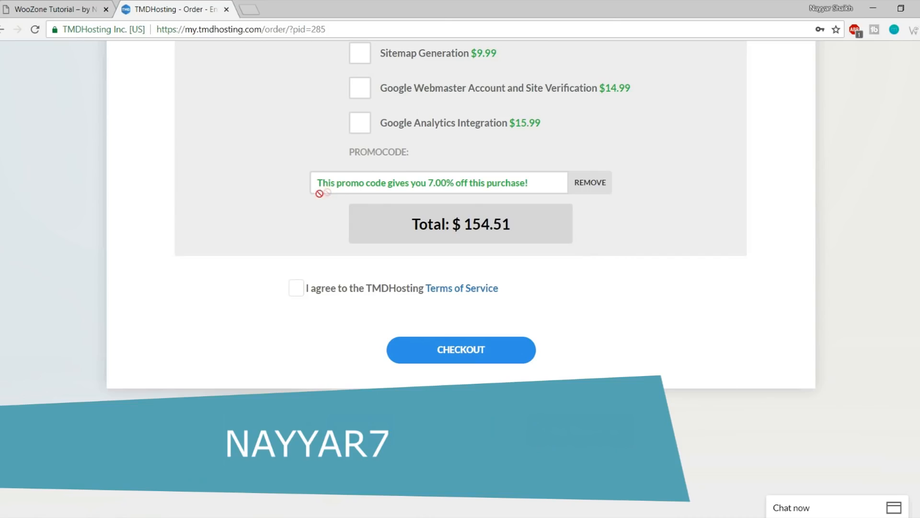
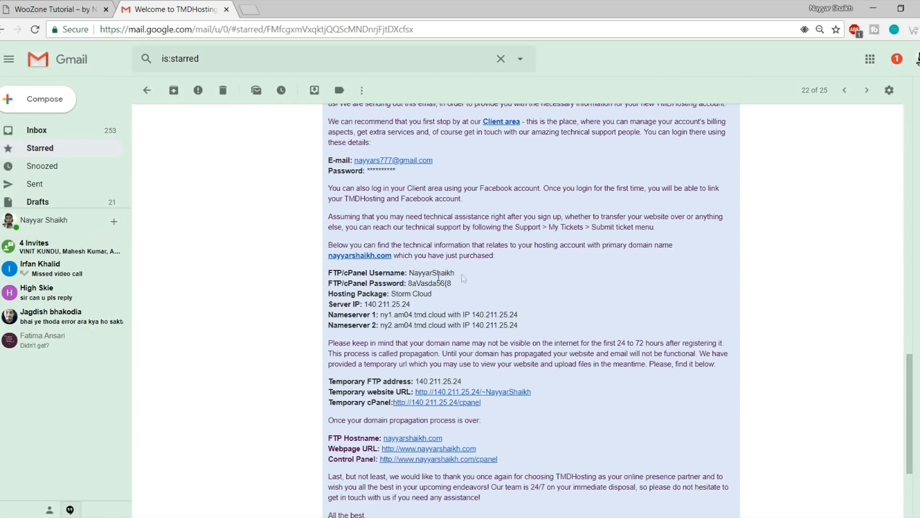
Select the cPanel username in the TMDHosting welcome email and open the Control Panel link in a new tab
{"action": "left_click_drag", "start_coordinate": [455, 273], "coordinate": [407, 284]}
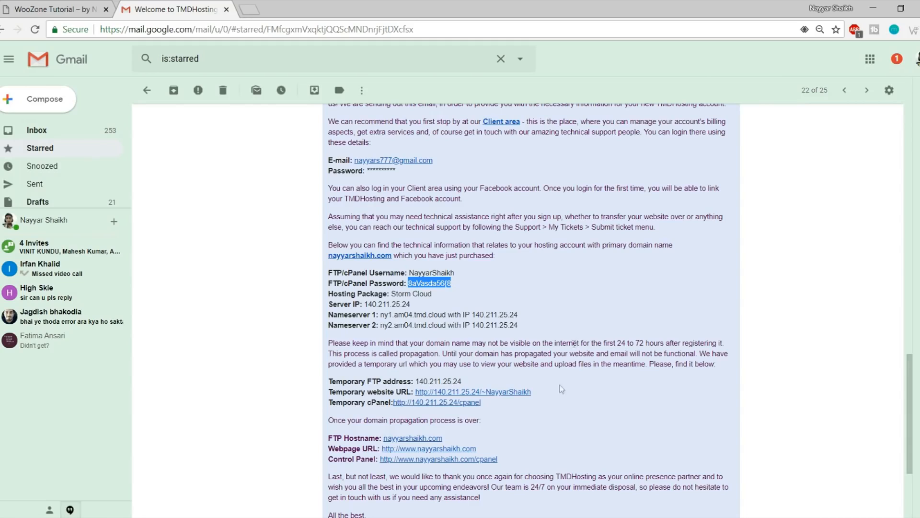
{"action": "right_click", "coordinate": [413, 461]}
{"action": "left_click", "coordinate": [484, 362]}
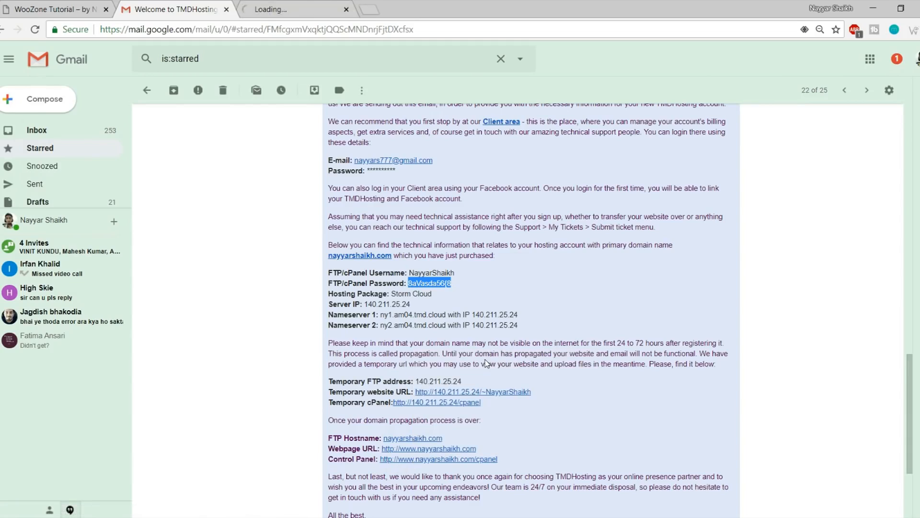
Log in to cPanel with the saved hosting account username
{"action": "mouse_move", "coordinate": [405, 273]}
{"action": "left_mouse_down"}
{"action": "mouse_move", "coordinate": [467, 280]}
{"action": "mouse_move", "coordinate": [397, 283]}
{"action": "left_mouse_up"}
{"action": "left_click", "coordinate": [331, 9]}
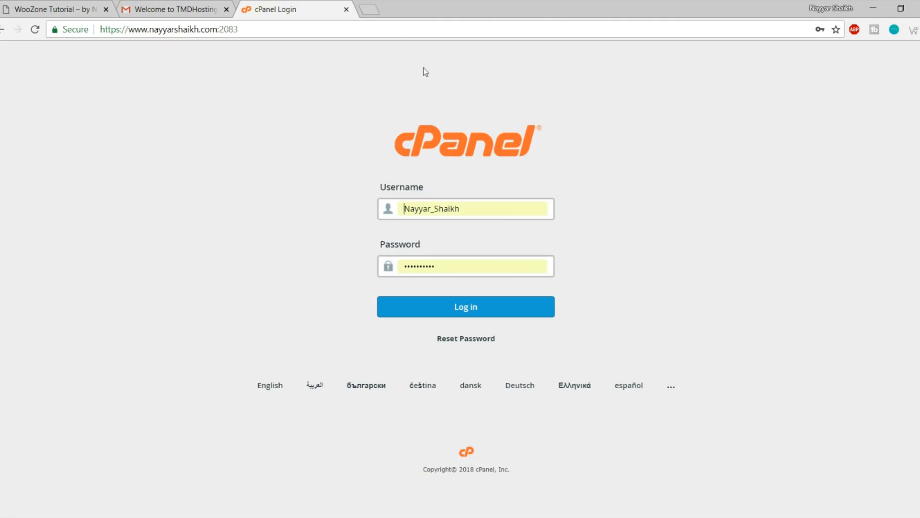
{"action": "double_click", "coordinate": [462, 206]}
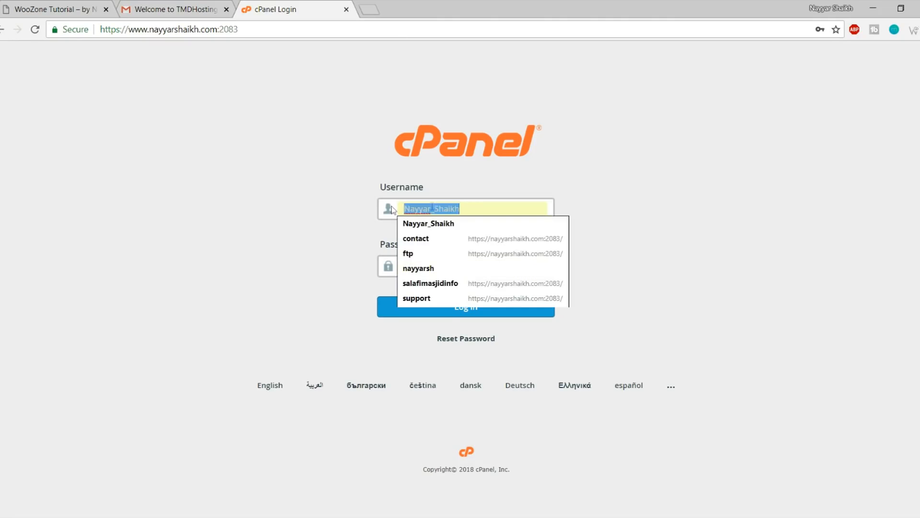
{"action": "left_click", "coordinate": [446, 276]}
{"action": "left_click", "coordinate": [485, 314]}
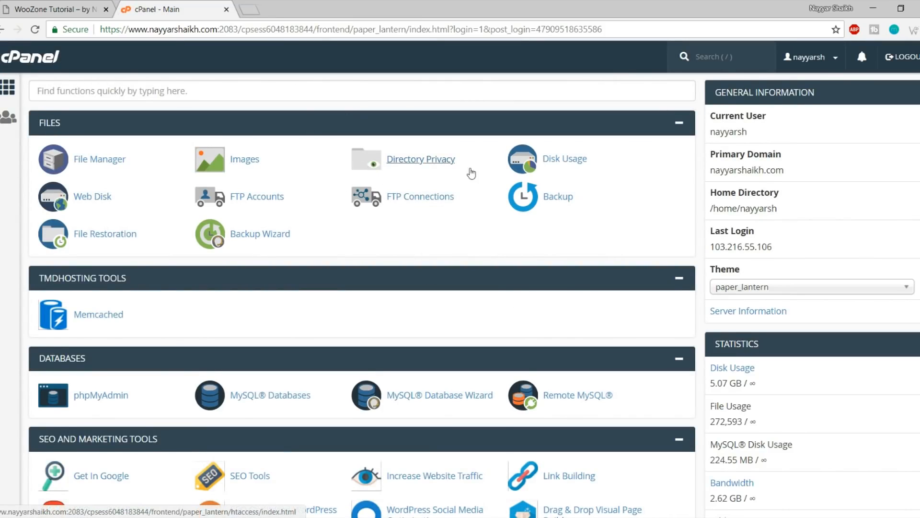
Find Softaculous Apps Installer on the cPanel dashboard and launch it
{"action": "scroll", "coordinate": [671, 259], "scroll_direction": "down", "scroll_amount": 5}
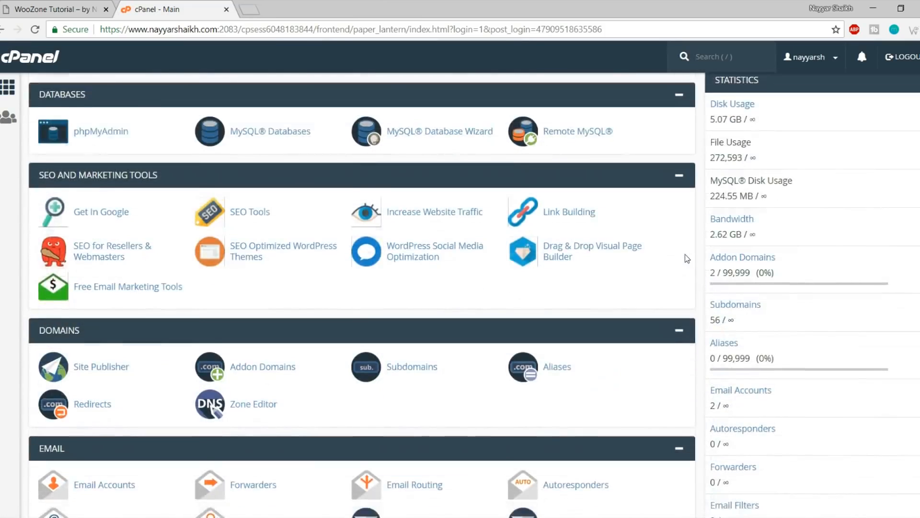
{"action": "scroll", "coordinate": [686, 259], "scroll_direction": "down", "scroll_amount": 3}
{"action": "scroll", "coordinate": [687, 258], "scroll_direction": "up", "scroll_amount": 7}
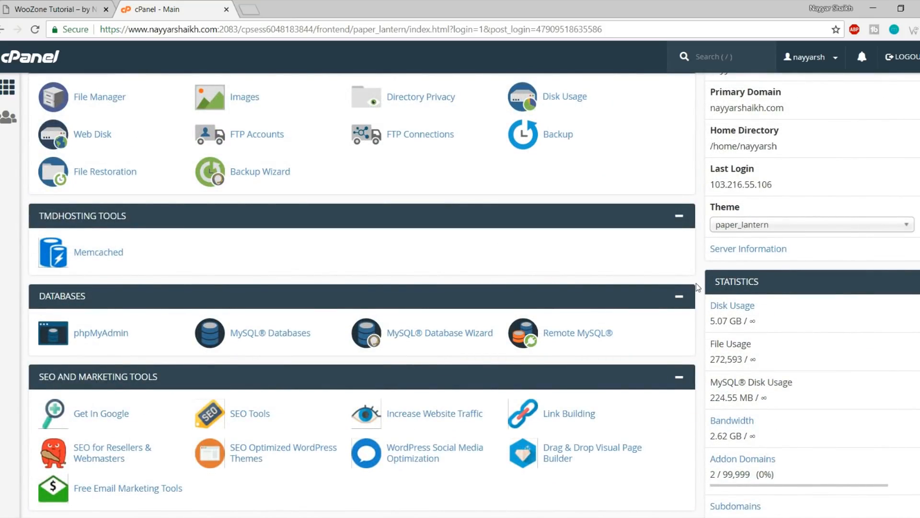
{"action": "scroll", "coordinate": [698, 287], "scroll_direction": "up", "scroll_amount": 1}
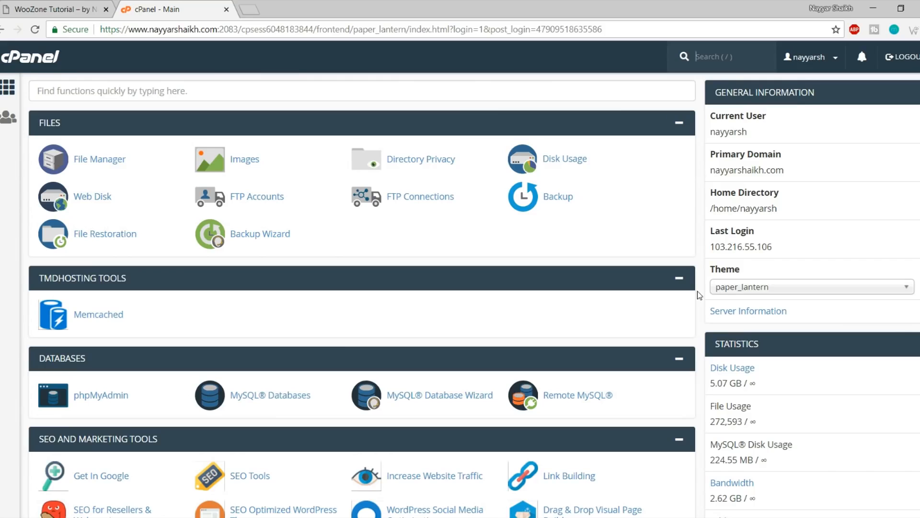
{"action": "scroll", "coordinate": [700, 295], "scroll_direction": "down", "scroll_amount": 20}
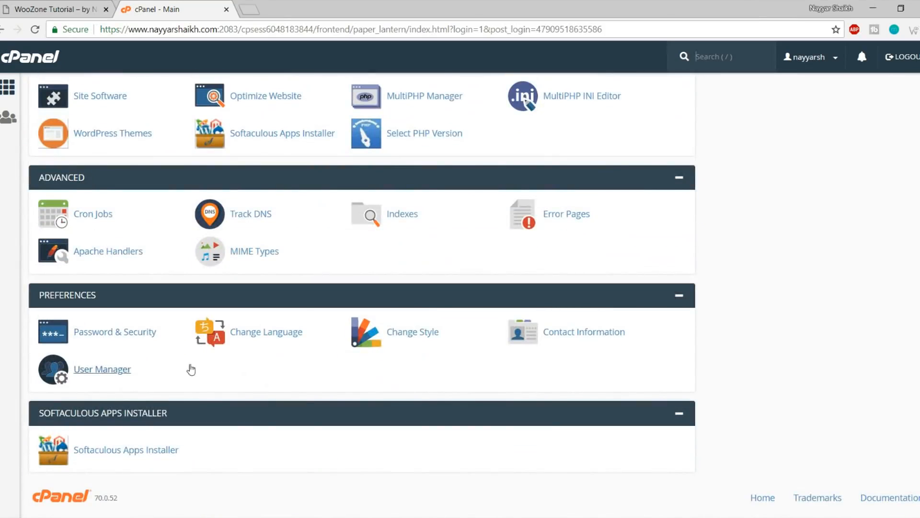
{"action": "left_click", "coordinate": [132, 449]}
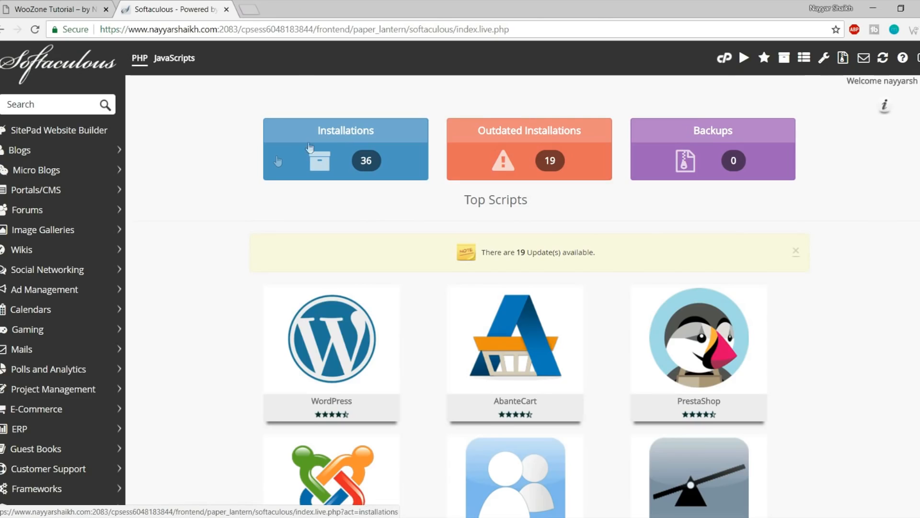
{"action": "mouse_move", "coordinate": [289, 384]}
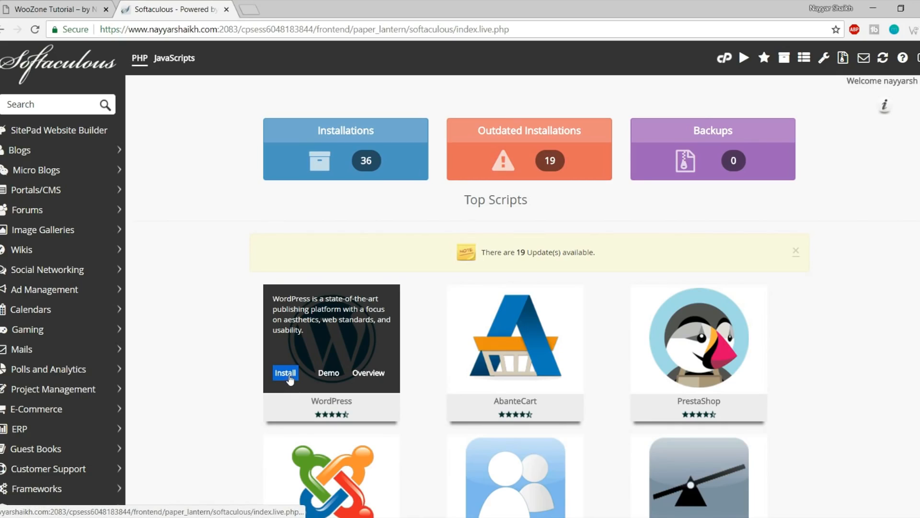
{"action": "left_click", "coordinate": [286, 380]}
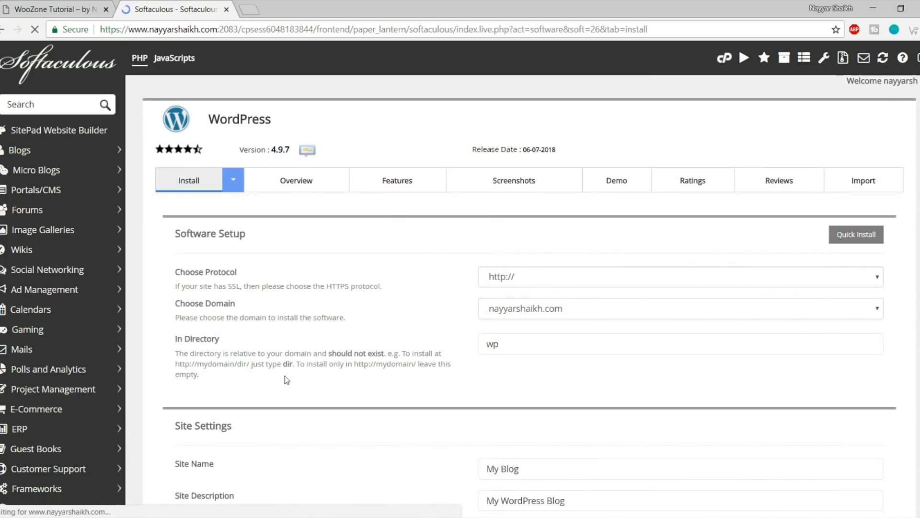
{"action": "left_click", "coordinate": [552, 277]}
{"action": "left_click", "coordinate": [527, 316]}
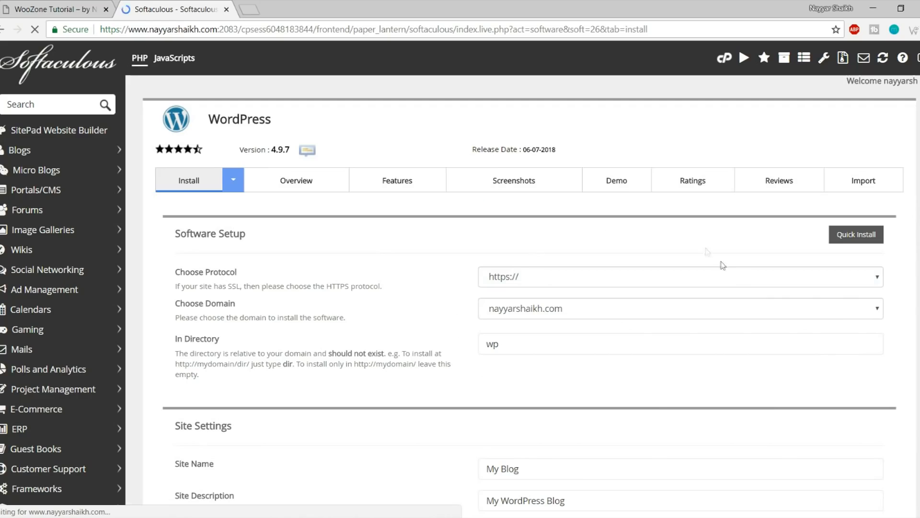
{"action": "left_click", "coordinate": [560, 278]}
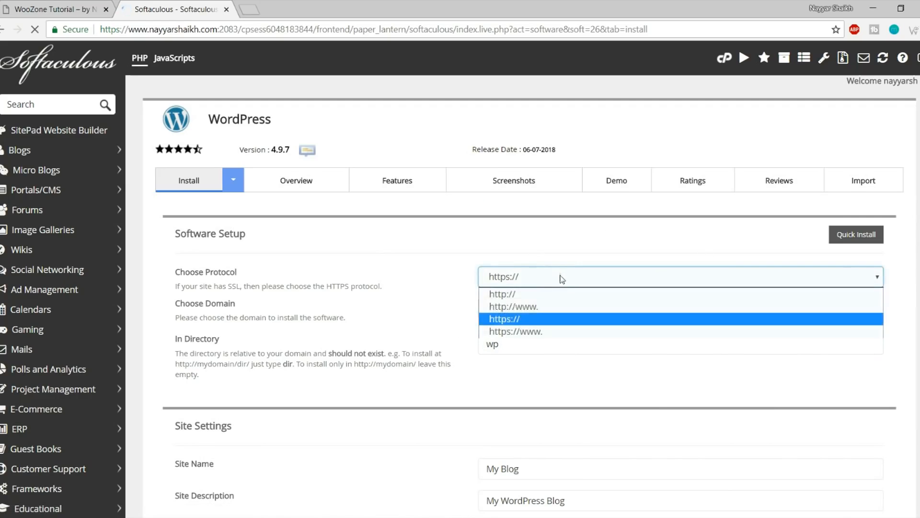
{"action": "left_click", "coordinate": [536, 332]}
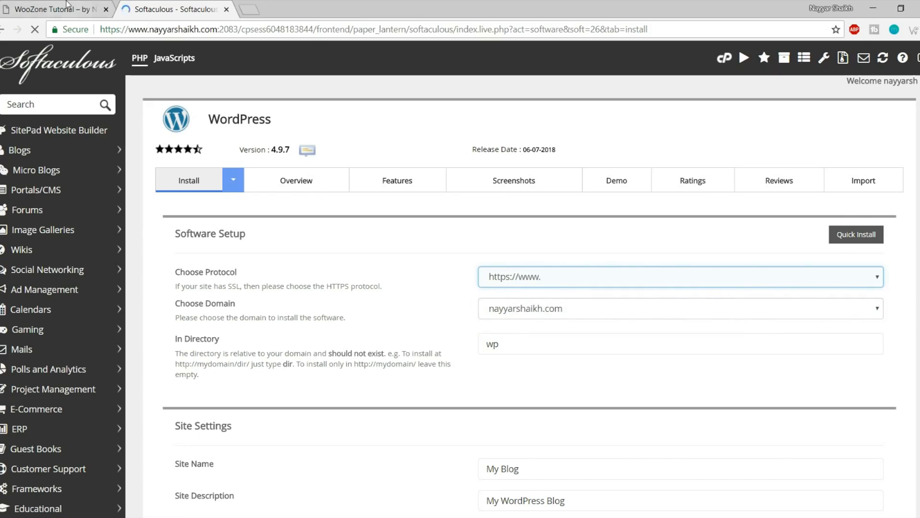
{"action": "left_click", "coordinate": [53, 9]}
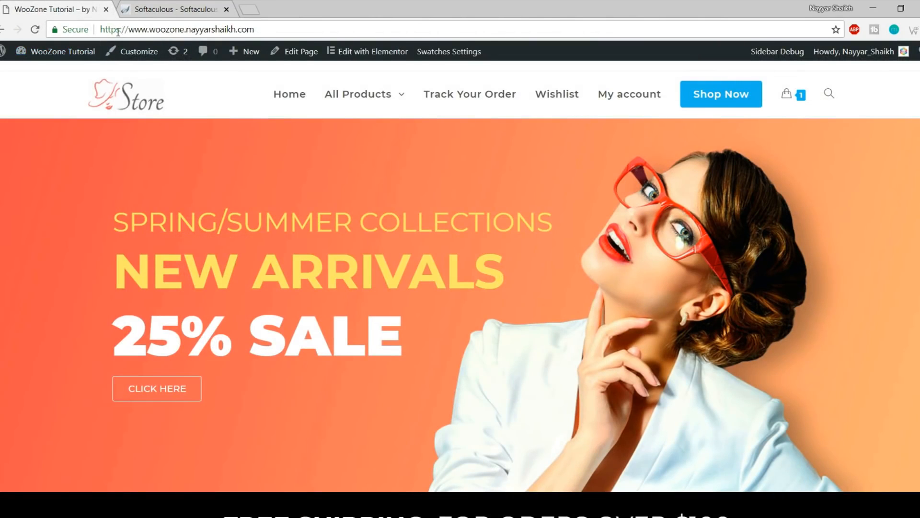
{"action": "left_click_drag", "start_coordinate": [118, 30], "coordinate": [119, 30]}
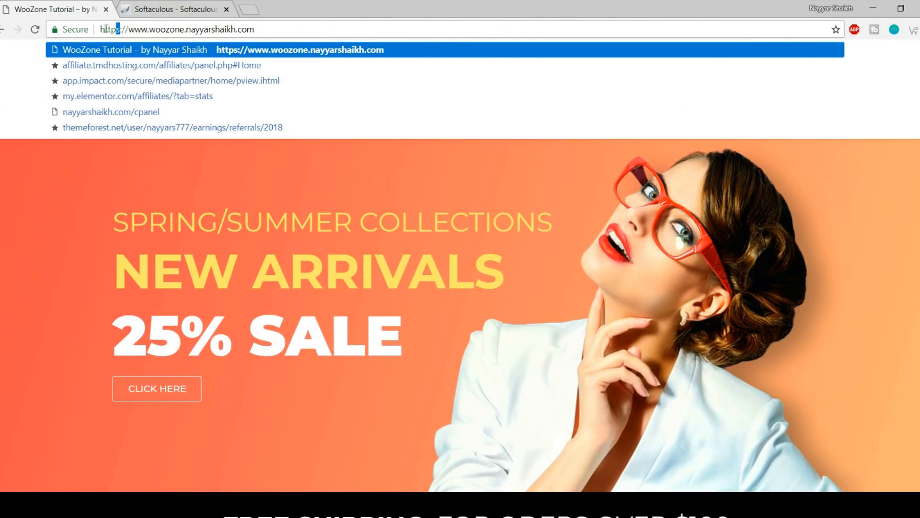
{"action": "left_click", "coordinate": [165, 9]}
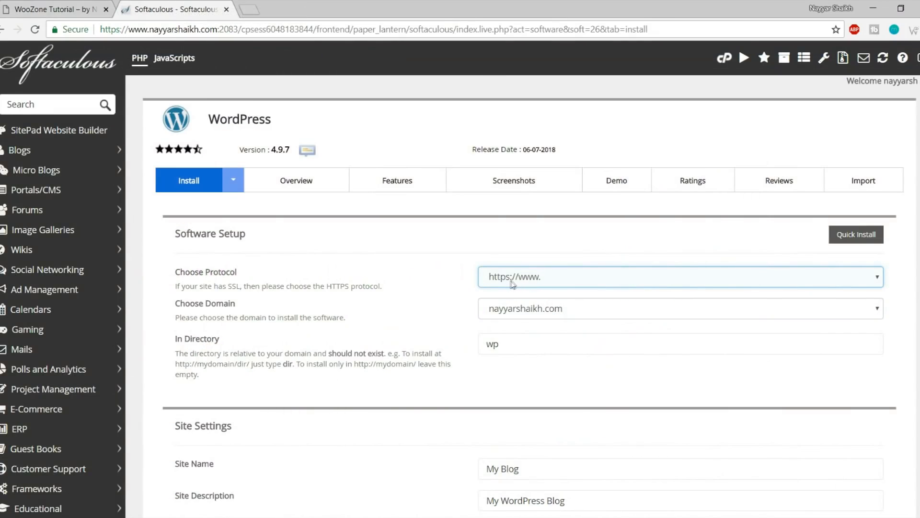
Choose the woozone2 subdomain and clear 'wp' from In Directory
{"action": "left_click", "coordinate": [550, 312]}
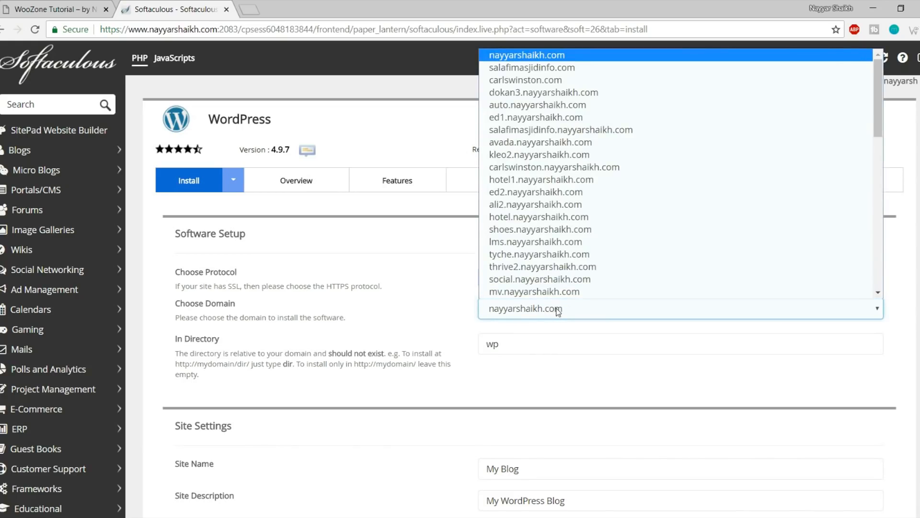
{"action": "key", "text": "Down"}
{"action": "key", "text": "Down"}
{"action": "key", "text": "Down"}
{"action": "key", "text": "Down"}
{"action": "key", "text": "Down"}
{"action": "key", "text": "Down"}
{"action": "key", "text": "Down"}
{"action": "key", "text": "Down"}
{"action": "key", "text": "Down"}
{"action": "key", "text": "Down"}
{"action": "key", "text": "Down"}
{"action": "key", "text": "Down"}
{"action": "key", "text": "Down"}
{"action": "key", "text": "Down"}
{"action": "key", "text": "Down"}
{"action": "key", "text": "Down"}
{"action": "key", "text": "Down"}
{"action": "key", "text": "Down"}
{"action": "key", "text": "Down"}
{"action": "key", "text": "Down"}
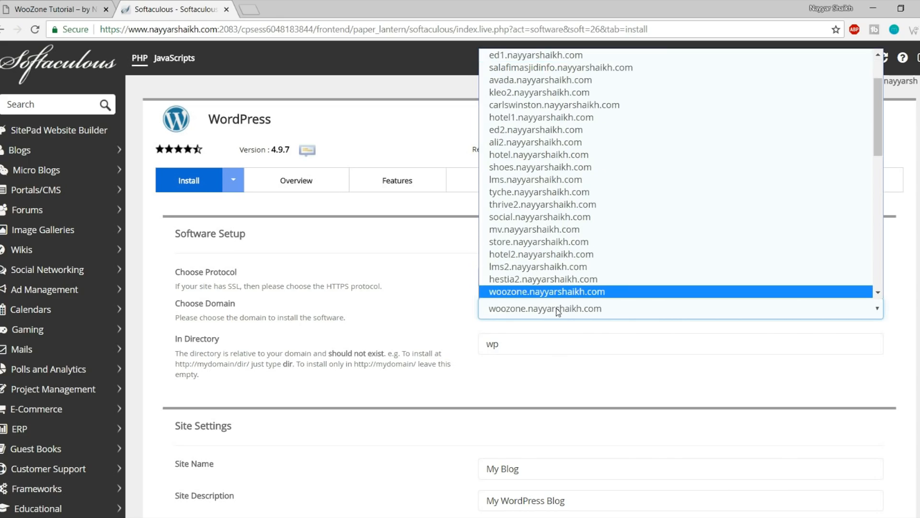
{"action": "key", "text": "Down"}
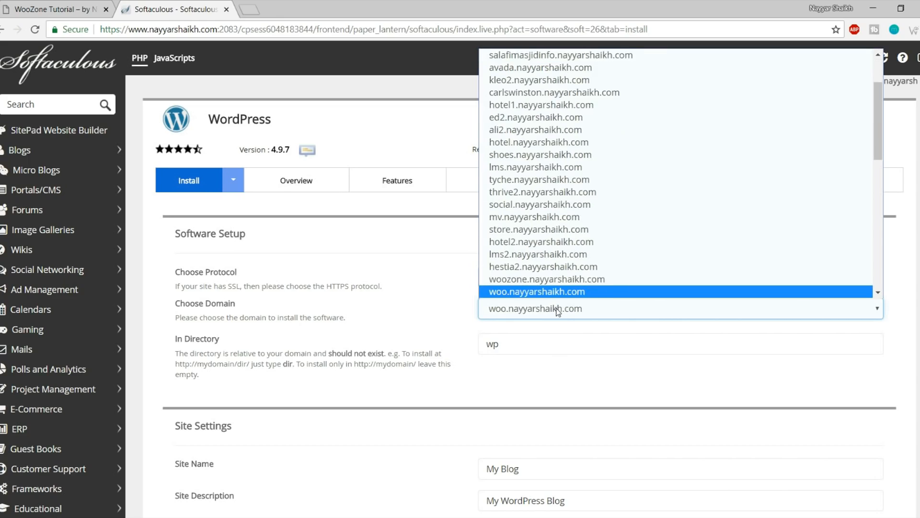
{"action": "key", "text": "Down"}
{"action": "left_click", "coordinate": [557, 345]}
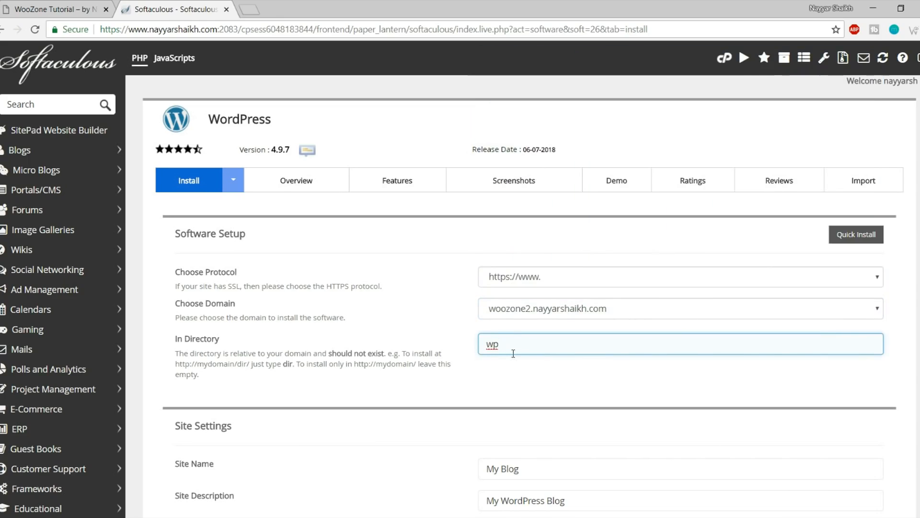
{"action": "left_click_drag", "start_coordinate": [519, 349], "coordinate": [473, 350]}
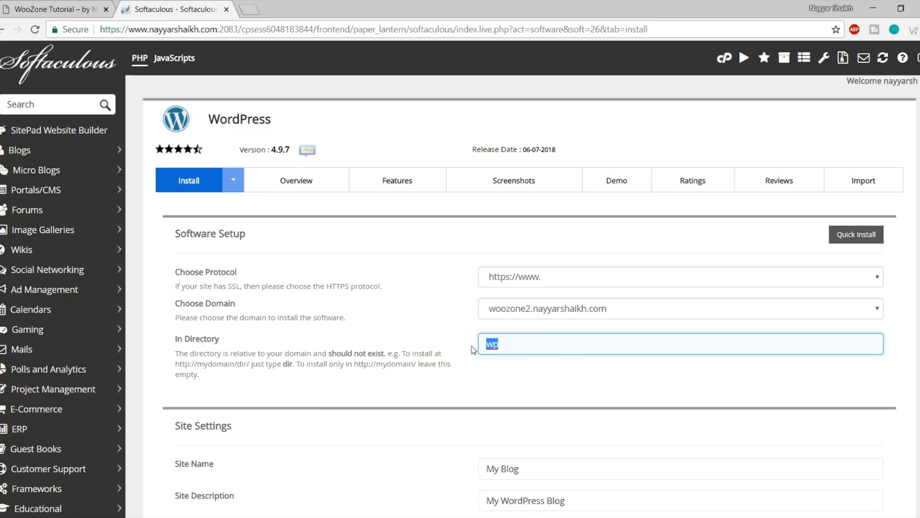
{"action": "key", "text": "BackSpace"}
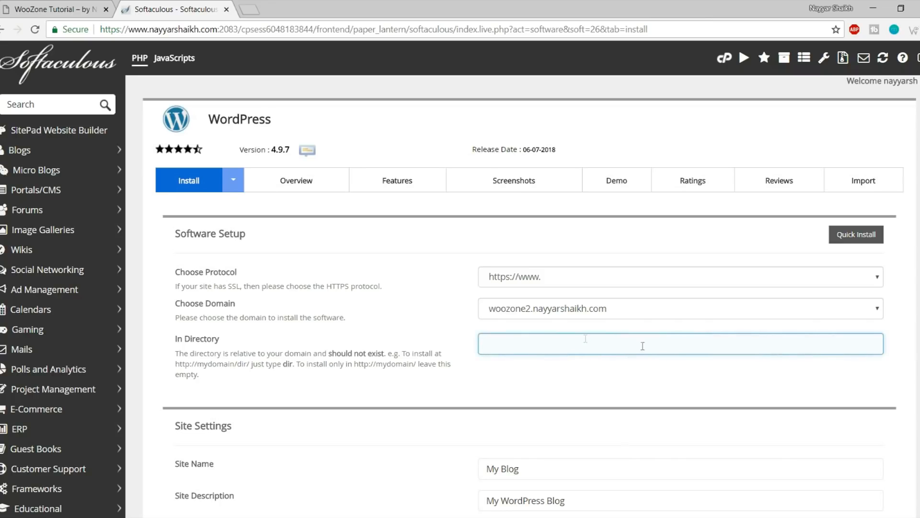
Set the site name to 'WooZone Tutorial'
{"action": "scroll", "coordinate": [619, 370], "scroll_direction": "down", "scroll_amount": 3}
{"action": "scroll", "coordinate": [619, 373], "scroll_direction": "down", "scroll_amount": 3}
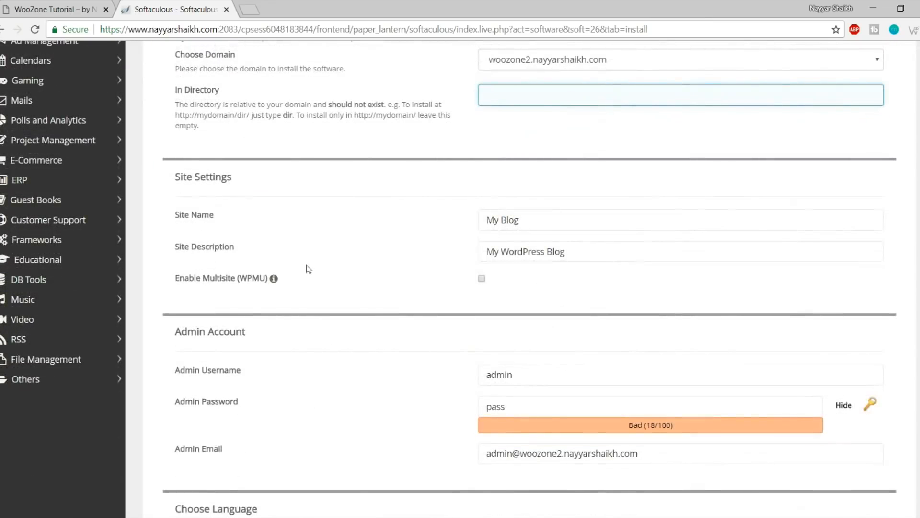
{"action": "left_click", "coordinate": [546, 222]}
{"action": "key", "text": "ctrl+a"}
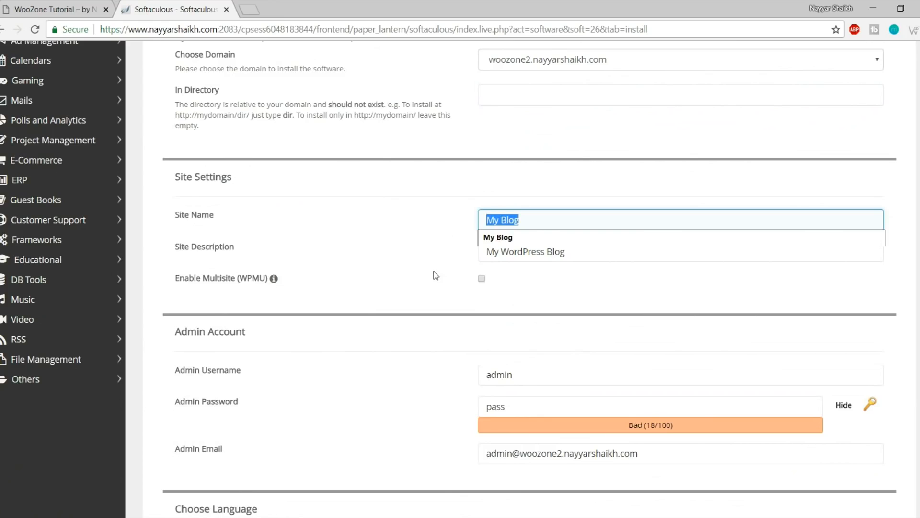
{"action": "key", "text": "Tab"}
{"action": "key", "text": "shift+Tab"}
{"action": "type", "text": "W"}
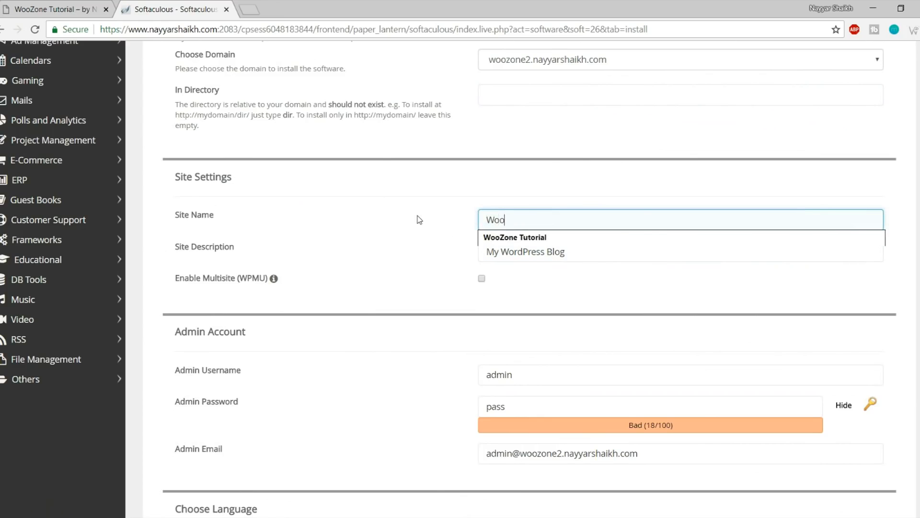
{"action": "left_click", "coordinate": [511, 238]}
Replace the default site description with the autofill suggestion
{"action": "left_click_drag", "start_coordinate": [580, 256], "coordinate": [481, 272]}
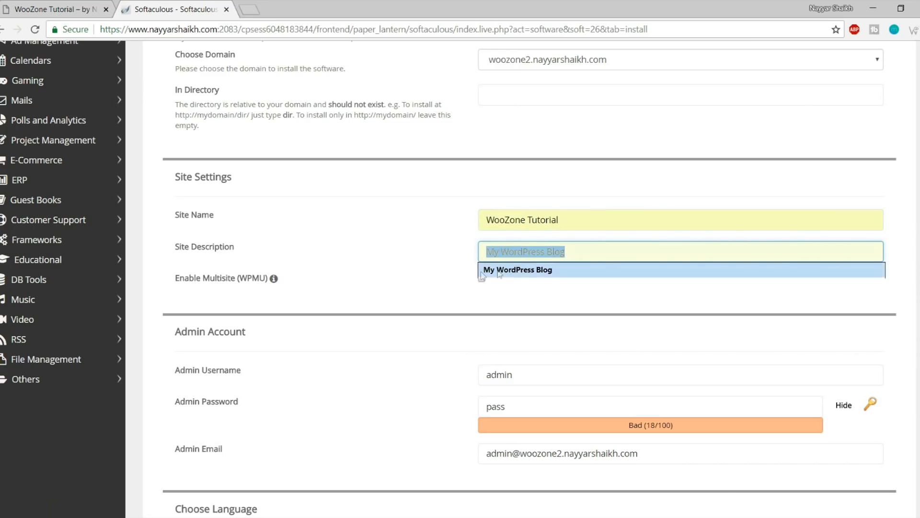
{"action": "type", "text": "b"}
{"action": "key", "text": "ctrl+a"}
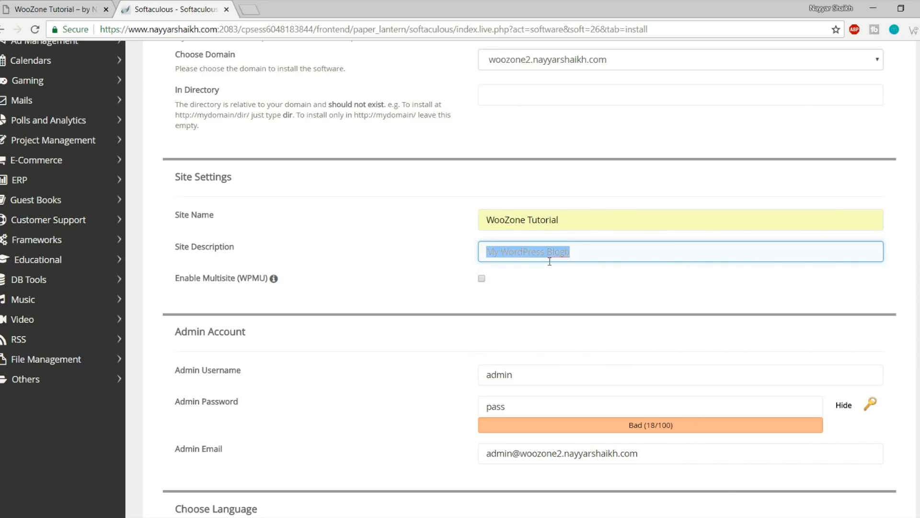
{"action": "type", "text": "by Nayyar Shaikh"}
{"action": "left_click", "coordinate": [503, 272]}
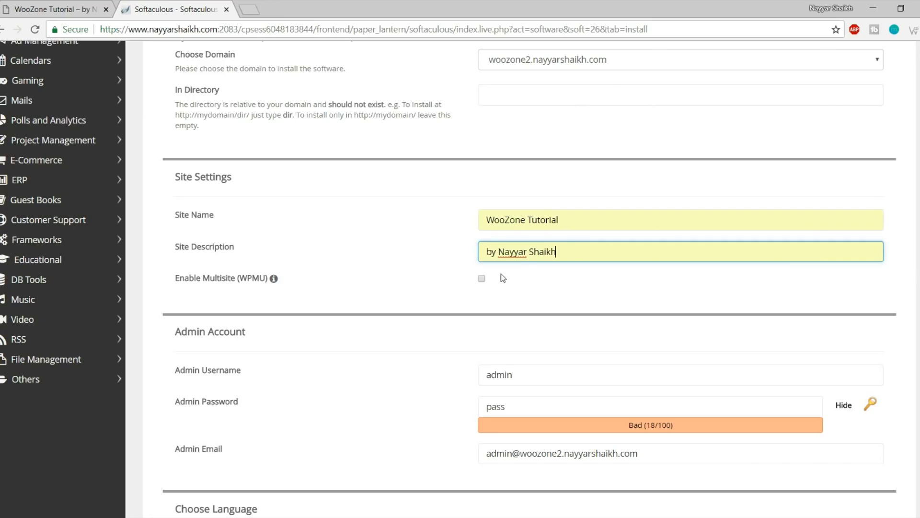
{"action": "left_click_drag", "start_coordinate": [588, 217], "coordinate": [450, 223]}
{"action": "left_click", "coordinate": [519, 237]}
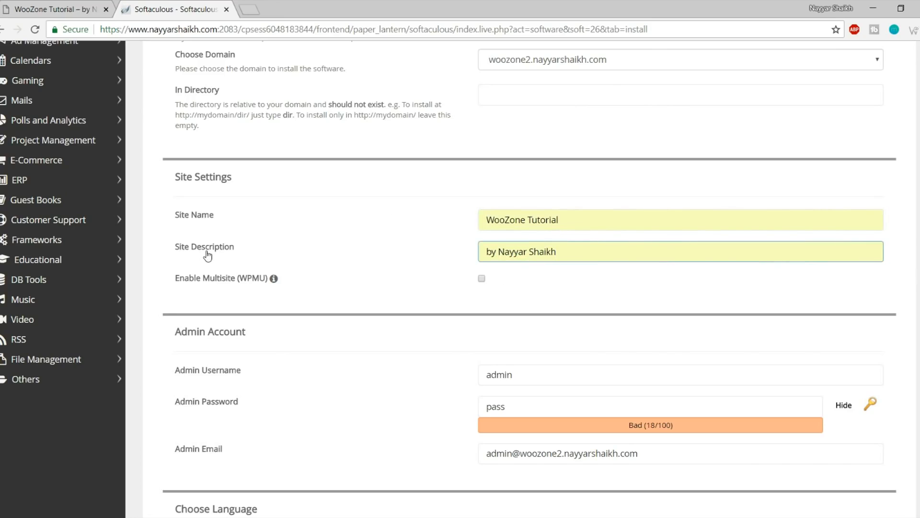
{"action": "left_click_drag", "start_coordinate": [579, 257], "coordinate": [428, 257]}
{"action": "left_click", "coordinate": [422, 266]}
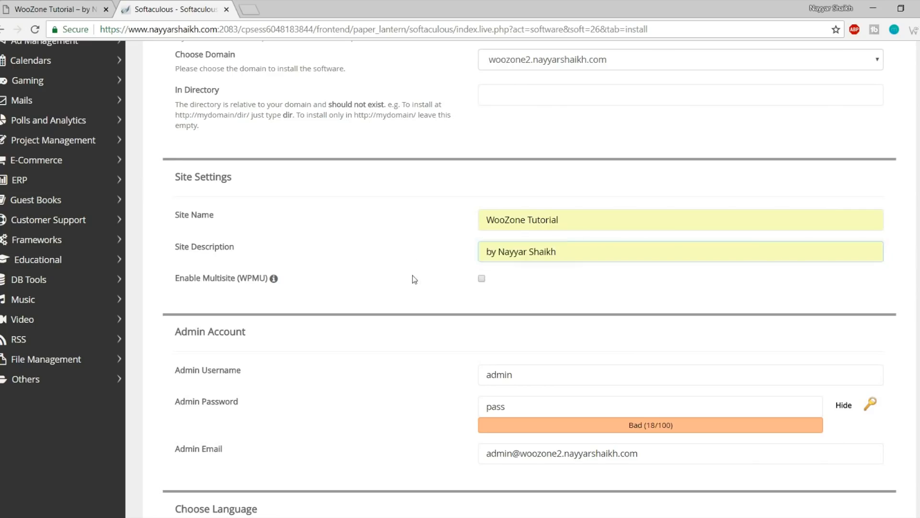
Replace the default admin username with the autofill suggestion
{"action": "scroll", "coordinate": [420, 328], "scroll_direction": "down", "scroll_amount": 3}
{"action": "left_click_drag", "start_coordinate": [560, 193], "coordinate": [551, 219]}
{"action": "key", "text": "ctrl+a"}
{"action": "type", "text": "N"}
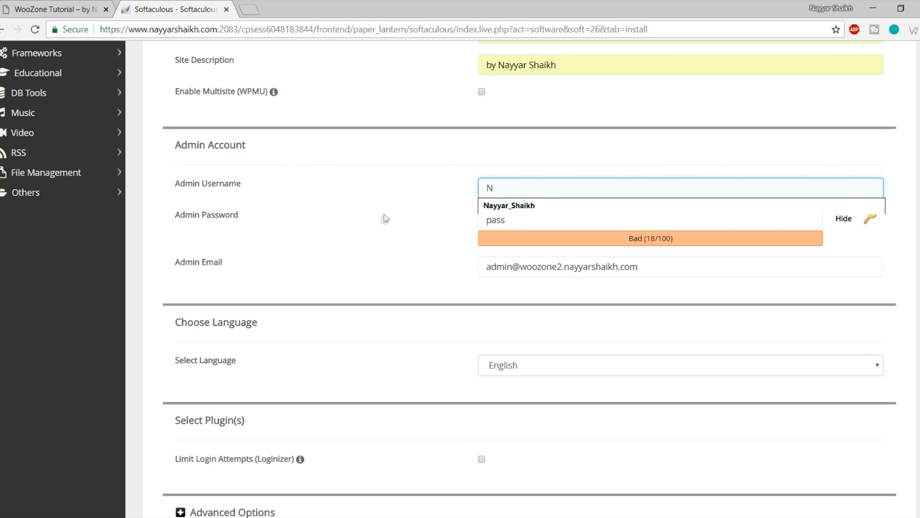
{"action": "left_click", "coordinate": [498, 211]}
{"action": "left_click_drag", "start_coordinate": [558, 190], "coordinate": [468, 194]}
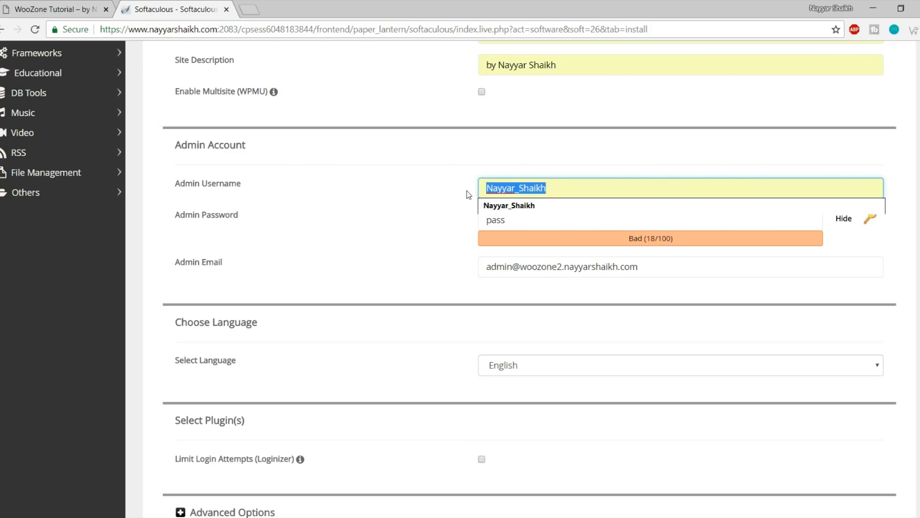
{"action": "left_click", "coordinate": [464, 194]}
{"action": "left_click", "coordinate": [488, 188]}
{"action": "left_click_drag", "start_coordinate": [489, 189], "coordinate": [491, 188]}
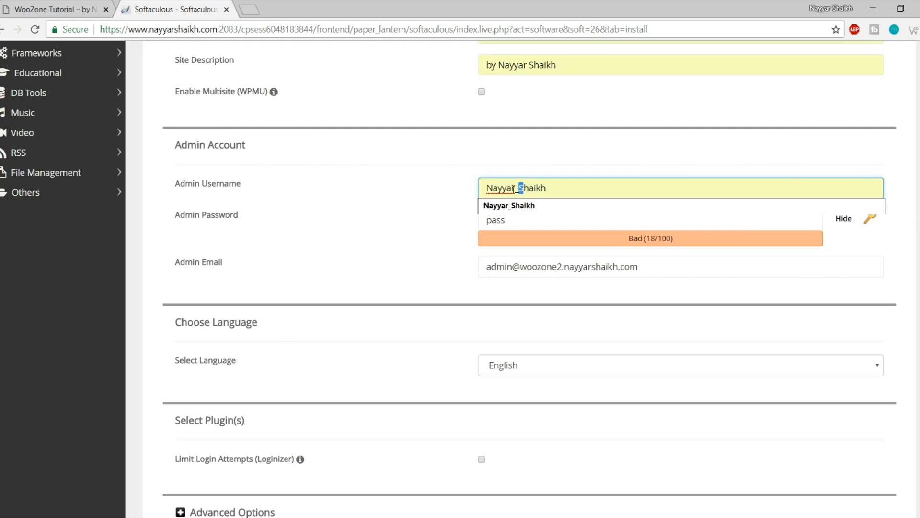
{"action": "left_click_drag", "start_coordinate": [493, 189], "coordinate": [519, 189]}
{"action": "left_click", "coordinate": [561, 168]}
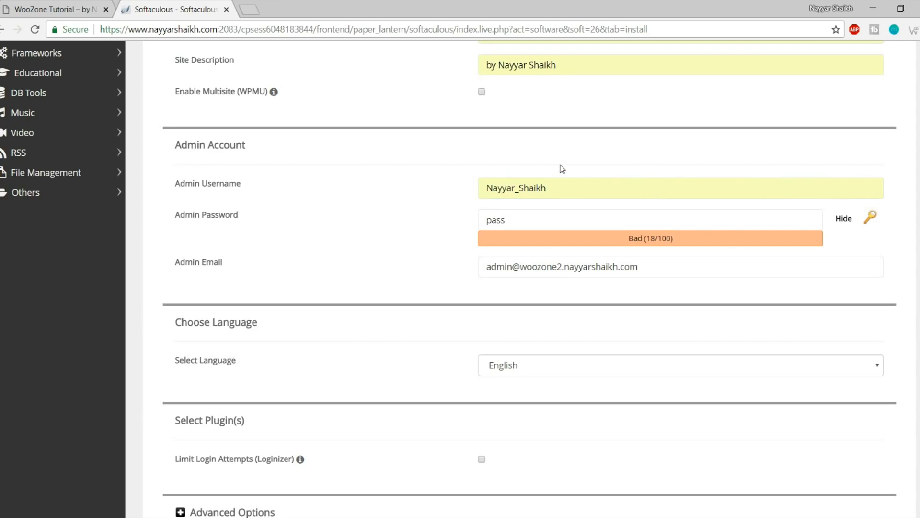
{"action": "left_click", "coordinate": [551, 187]}
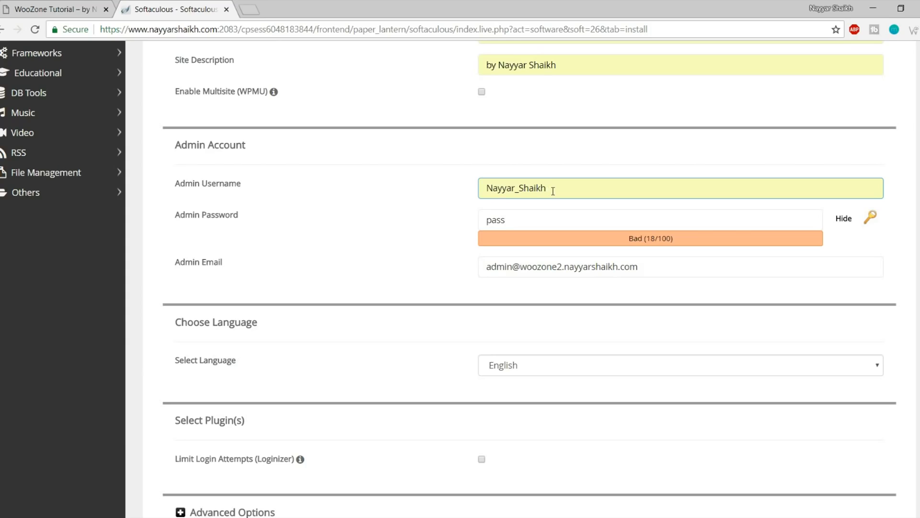
Hide the admin password and overwrite it with a new 10-character password
{"action": "left_click", "coordinate": [551, 214]}
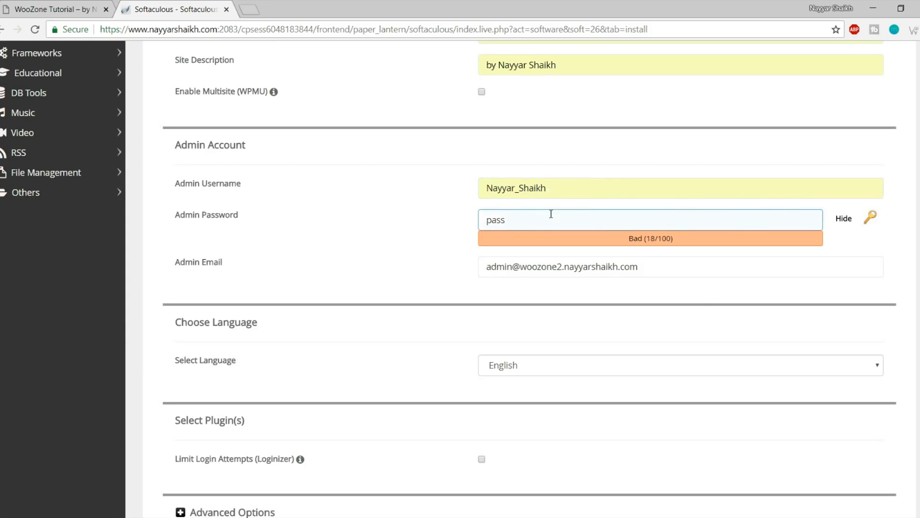
{"action": "left_click_drag", "start_coordinate": [551, 214], "coordinate": [446, 216]}
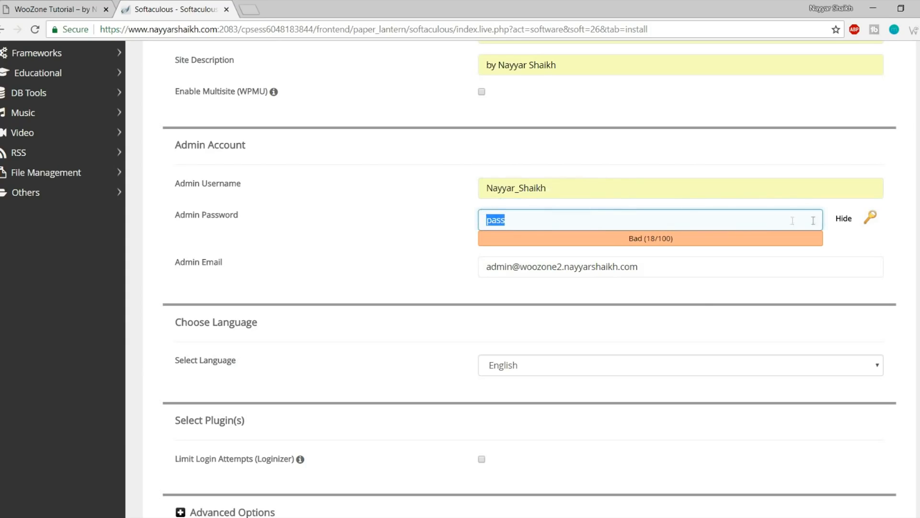
{"action": "left_click", "coordinate": [842, 219]}
{"action": "left_click", "coordinate": [609, 222]}
{"action": "key", "text": "ctrl+a"}
{"action": "type", "text": "•••••••••••"}
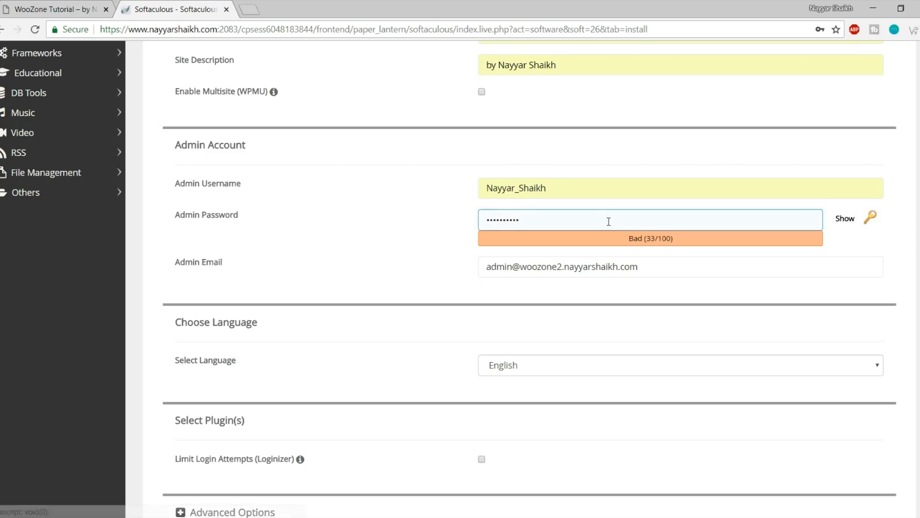
Set the admin e-mail to the autofilled personal address
{"action": "key", "text": "Tab"}
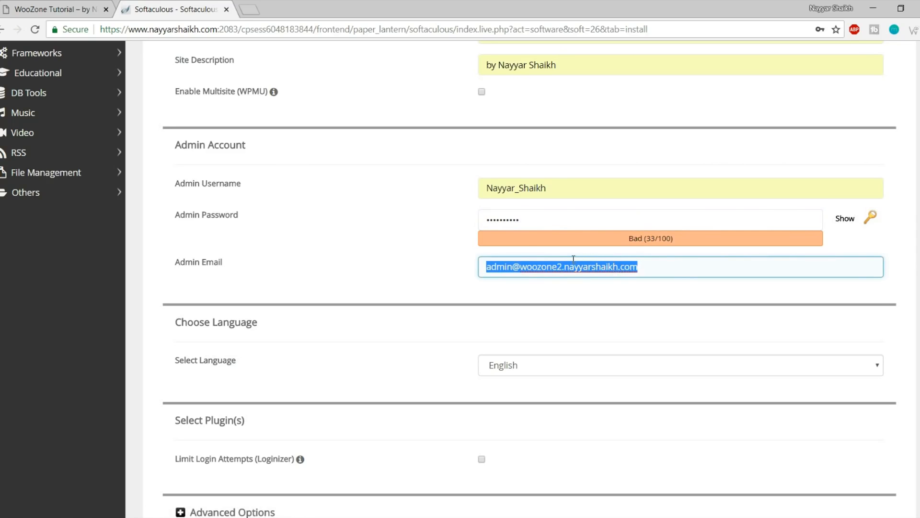
{"action": "left_click", "coordinate": [544, 285]}
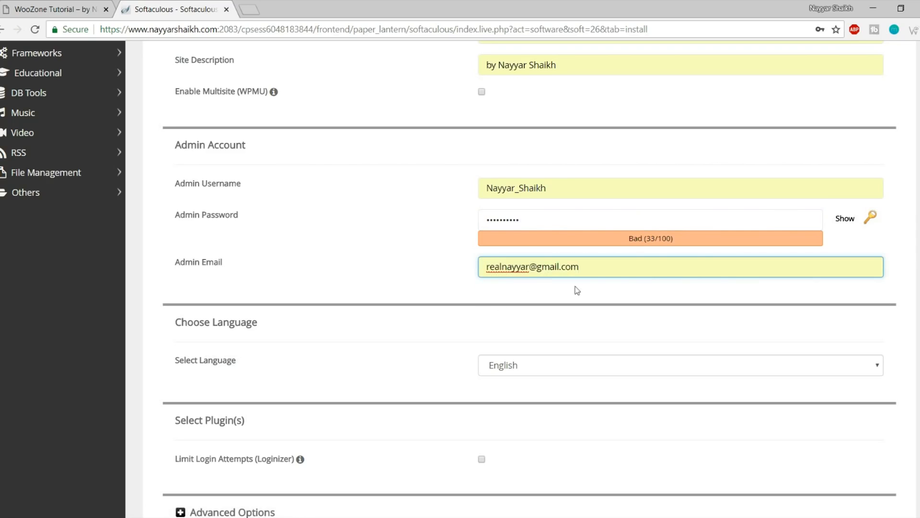
{"action": "scroll", "coordinate": [598, 341], "scroll_direction": "down", "scroll_amount": 10}
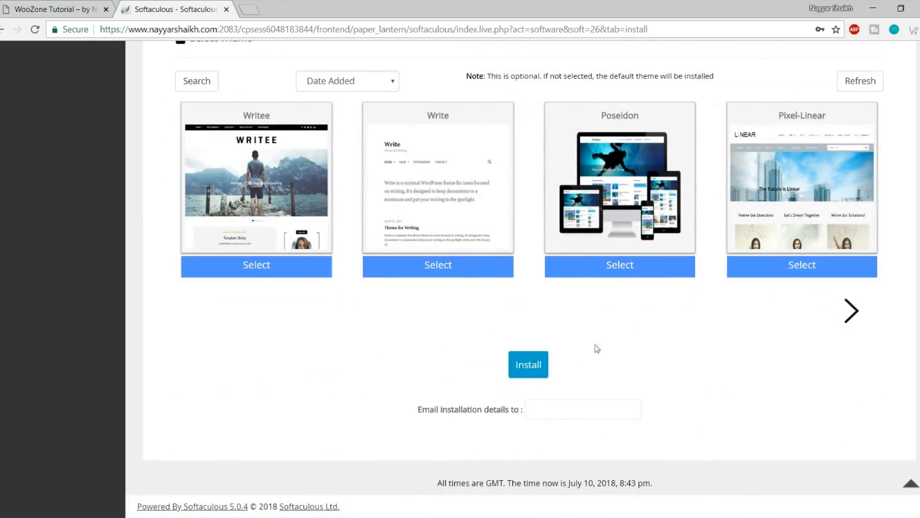
Install WordPress on the woozone2 subdomain from the completed form
{"action": "left_click", "coordinate": [532, 367]}
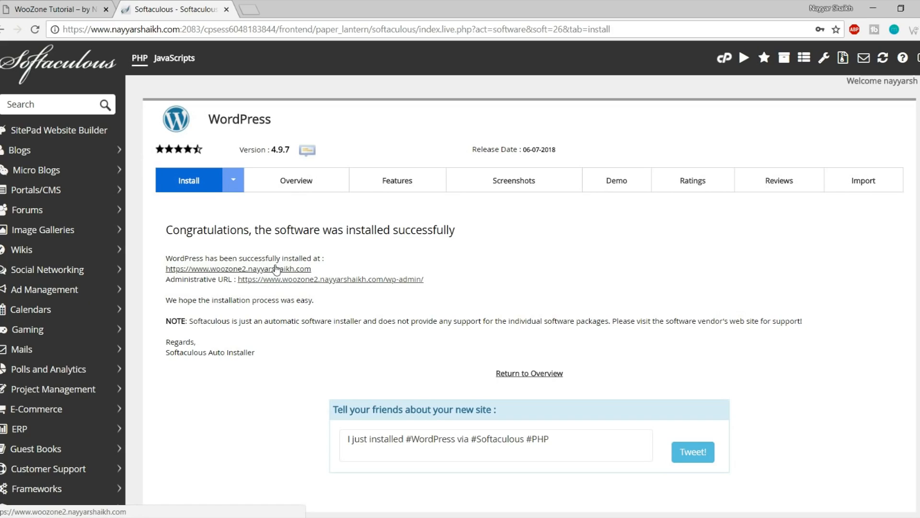
Open the installed site's address in a new tab and view its front page
{"action": "right_click", "coordinate": [278, 272]}
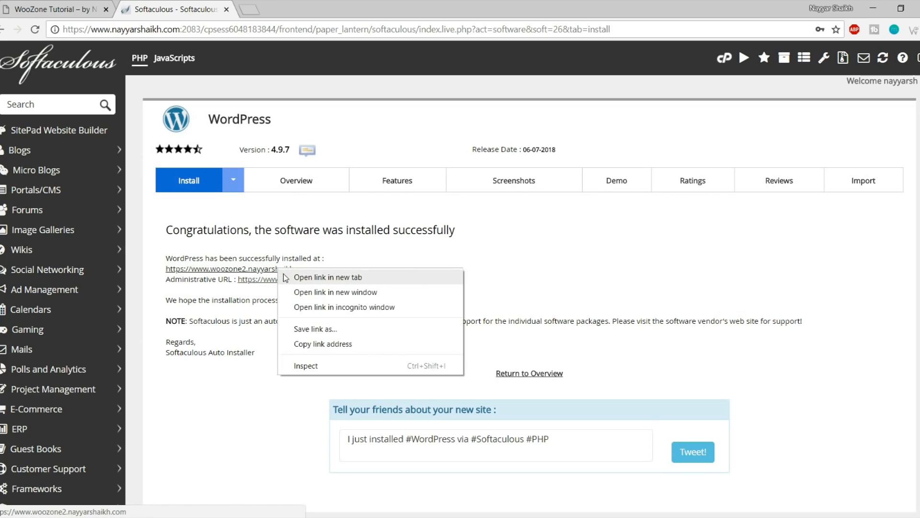
{"action": "left_click", "coordinate": [328, 277]}
{"action": "left_click", "coordinate": [293, 9]}
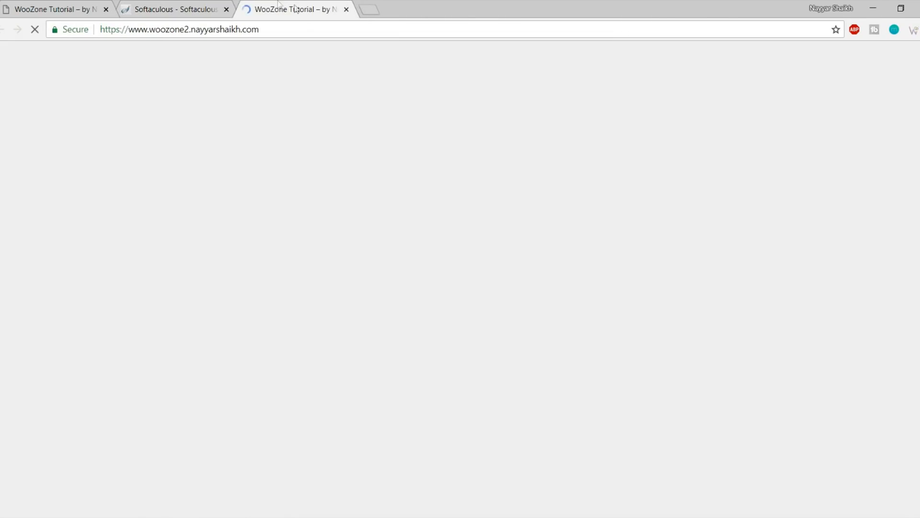
{"action": "scroll", "coordinate": [498, 309], "scroll_direction": "down", "scroll_amount": 5}
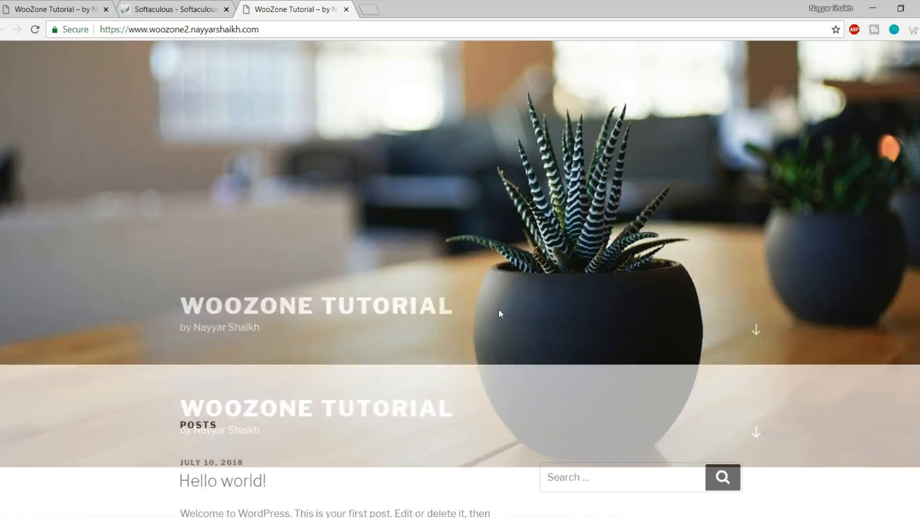
{"action": "scroll", "coordinate": [506, 345], "scroll_direction": "up", "scroll_amount": 5}
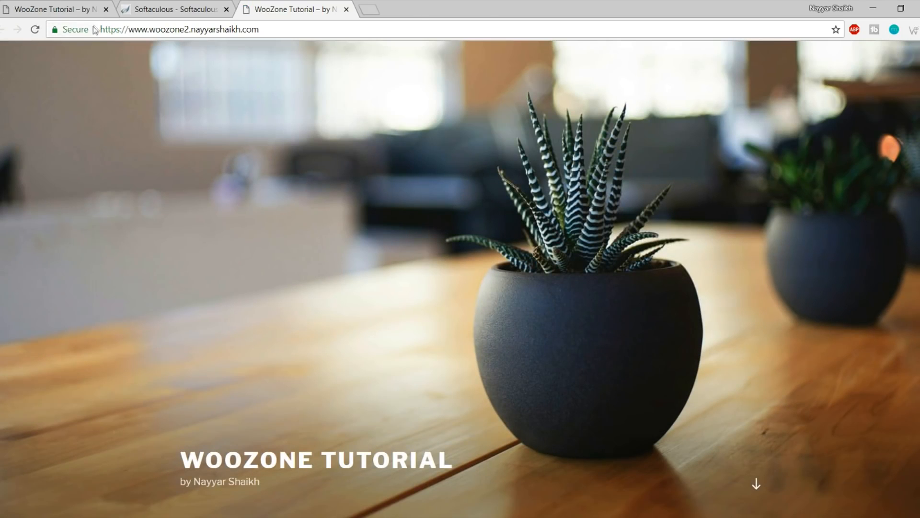
Open the Administrative URL from the success page in a new tab and switch to it
{"action": "left_click", "coordinate": [161, 7]}
{"action": "right_click", "coordinate": [330, 281]}
{"action": "left_click", "coordinate": [333, 289]}
{"action": "left_click", "coordinate": [255, 12]}
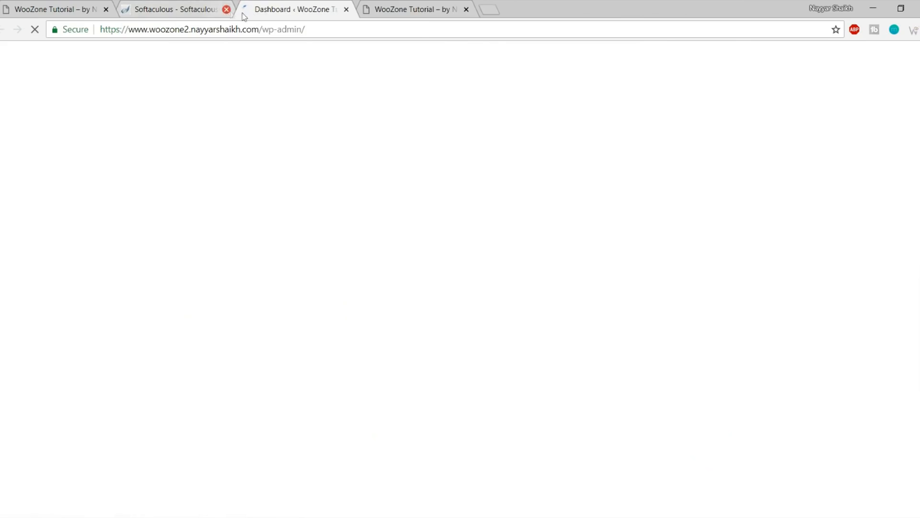
Close the Softaculous tab, dismiss the privacy notice, and check the dashboard's wp-admin address
{"action": "left_click", "coordinate": [226, 9]}
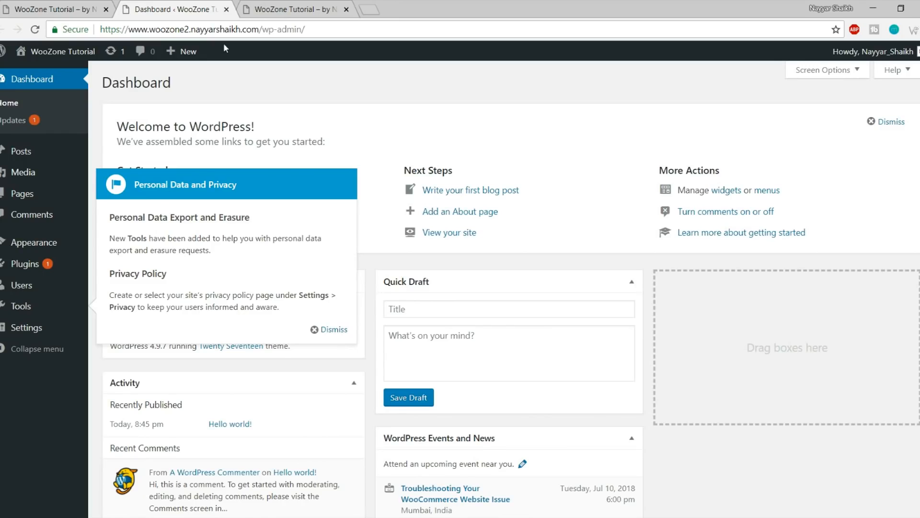
{"action": "left_click", "coordinate": [335, 330]}
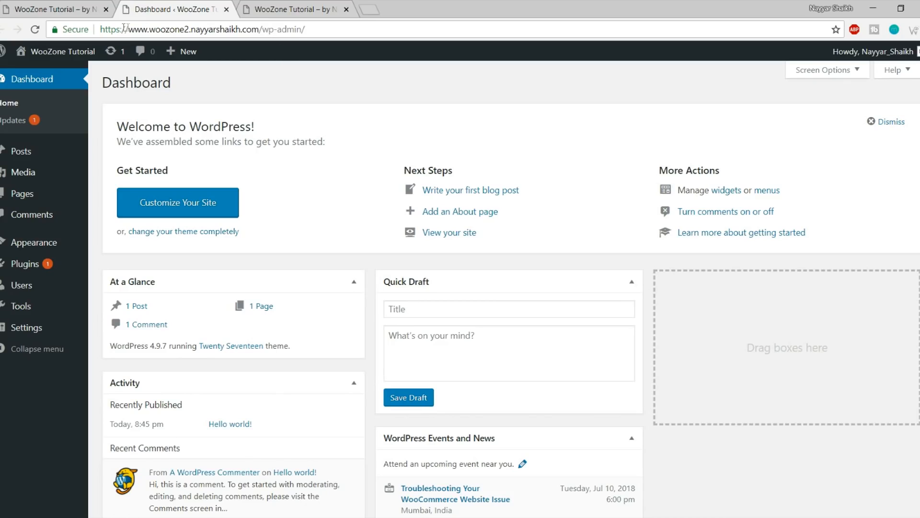
{"action": "left_click_drag", "start_coordinate": [103, 27], "coordinate": [262, 29]}
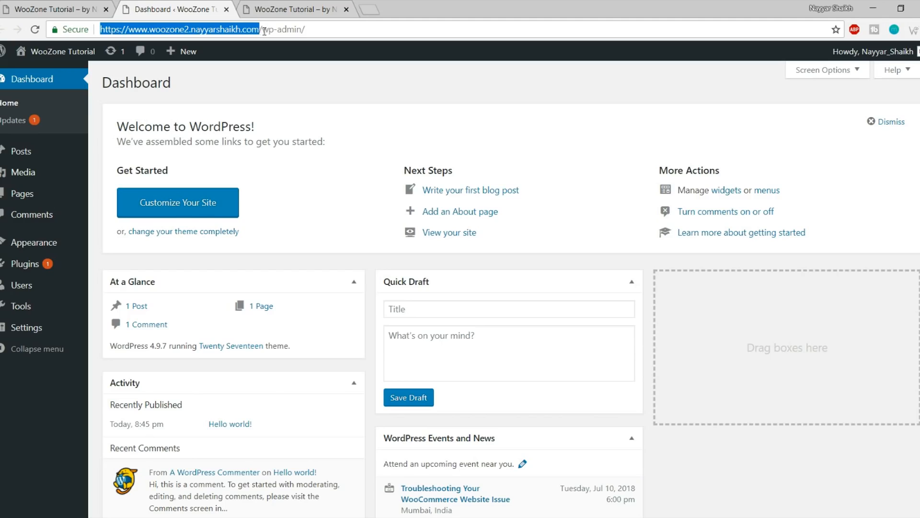
{"action": "left_click_drag", "start_coordinate": [326, 29], "coordinate": [253, 30]}
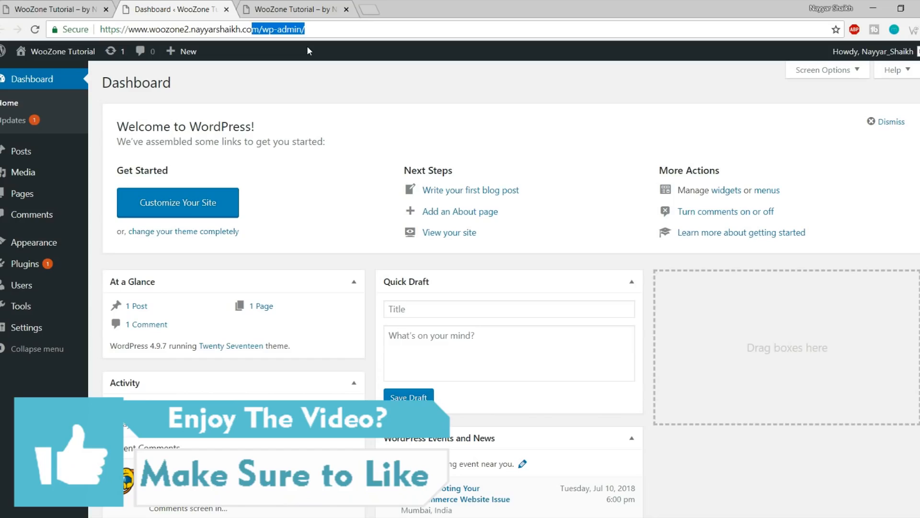
View the site's home page, then go back over the WordPress dashboard
{"action": "left_click", "coordinate": [310, 10]}
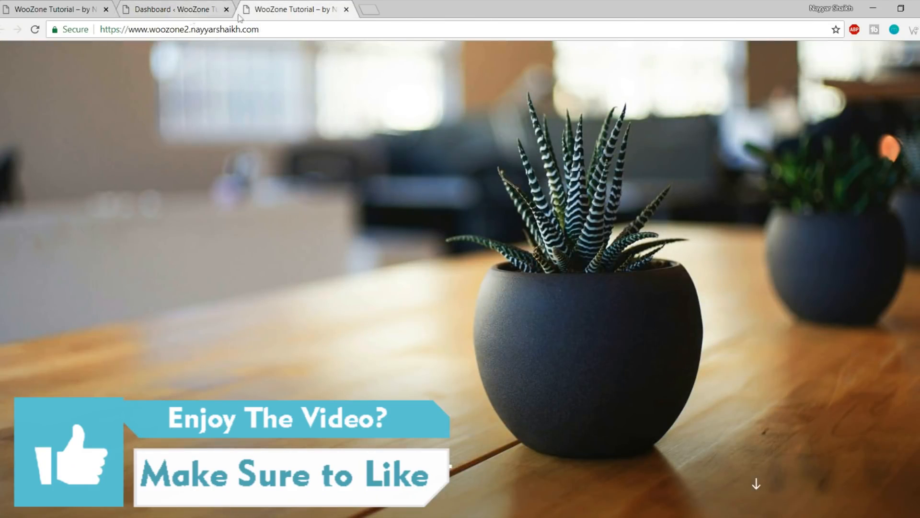
{"action": "left_click", "coordinate": [163, 9]}
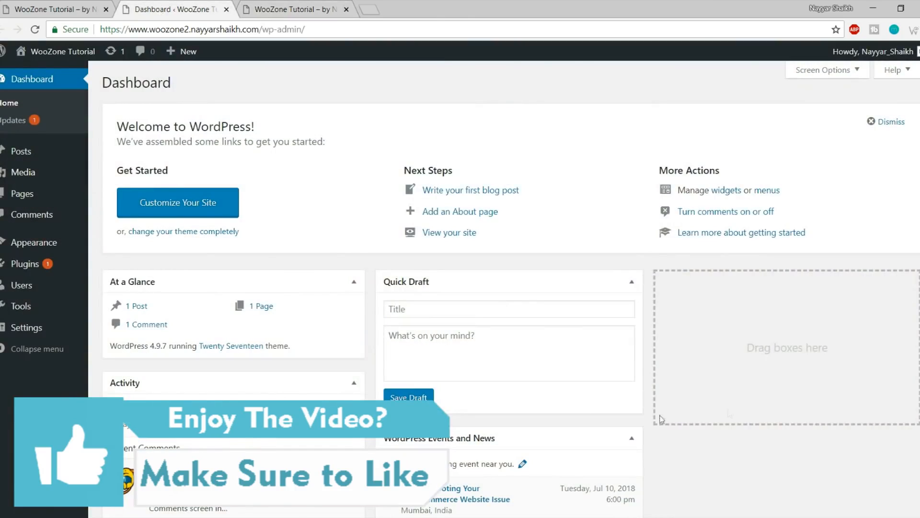
{"action": "scroll", "coordinate": [690, 458], "scroll_direction": "down", "scroll_amount": 3}
{"action": "scroll", "coordinate": [690, 465], "scroll_direction": "up", "scroll_amount": 3}
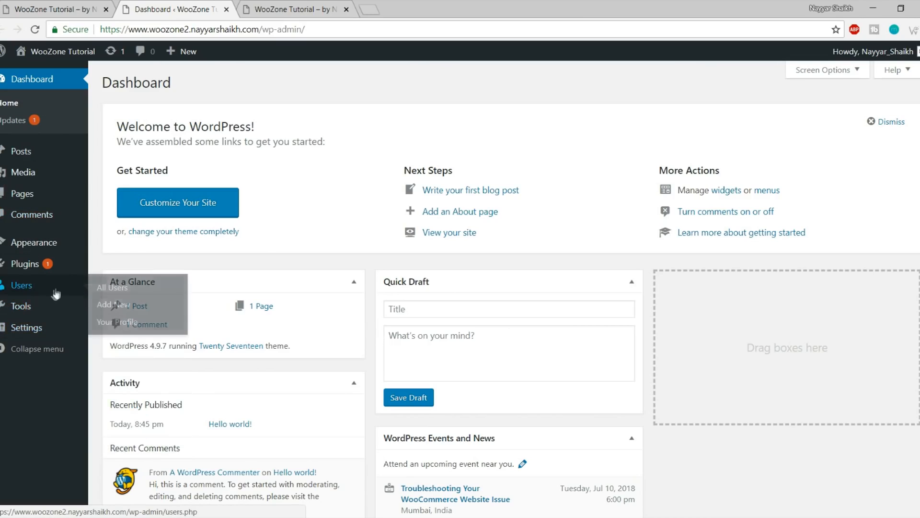
Go to Appearance > Themes and compare the installed themes with the site's front page
{"action": "left_click", "coordinate": [44, 245]}
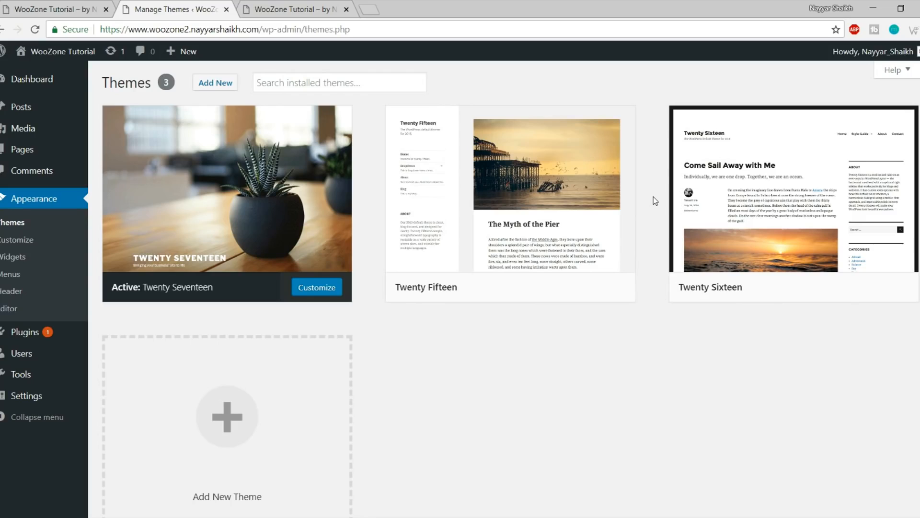
{"action": "mouse_move", "coordinate": [212, 247]}
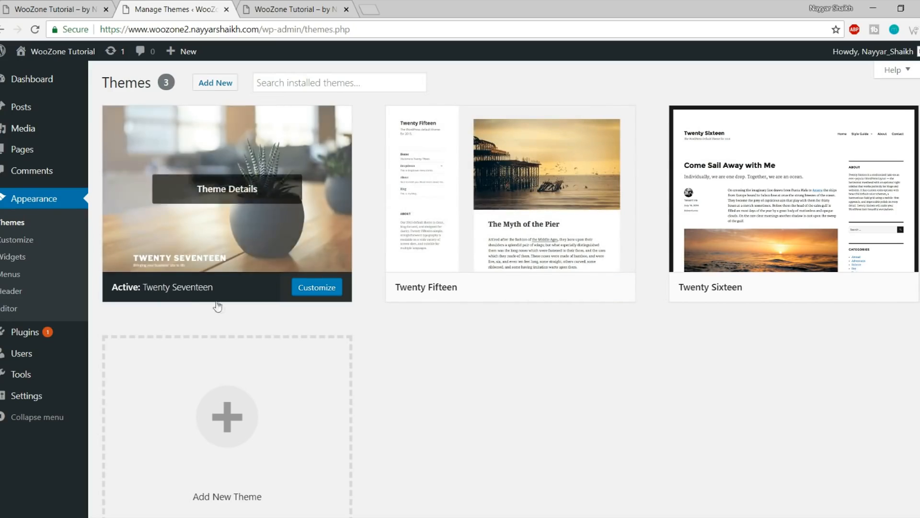
{"action": "mouse_move", "coordinate": [279, 138]}
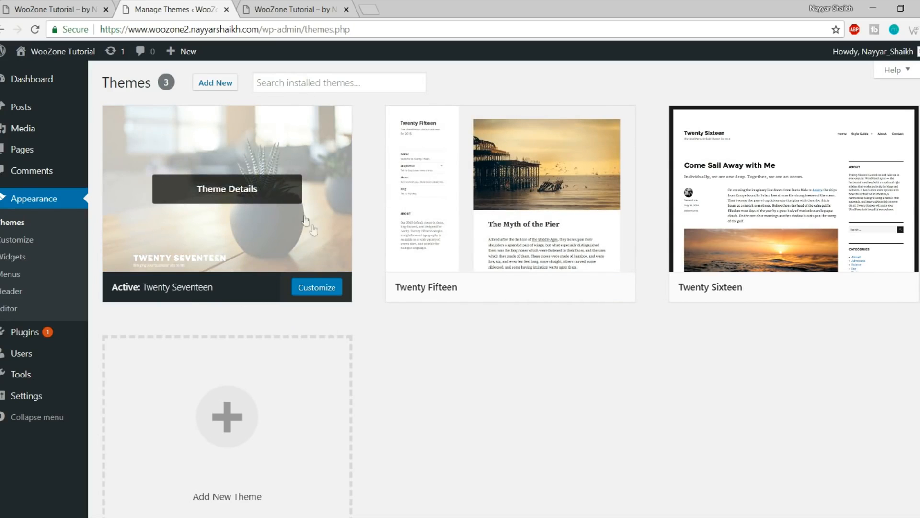
{"action": "left_click", "coordinate": [302, 6]}
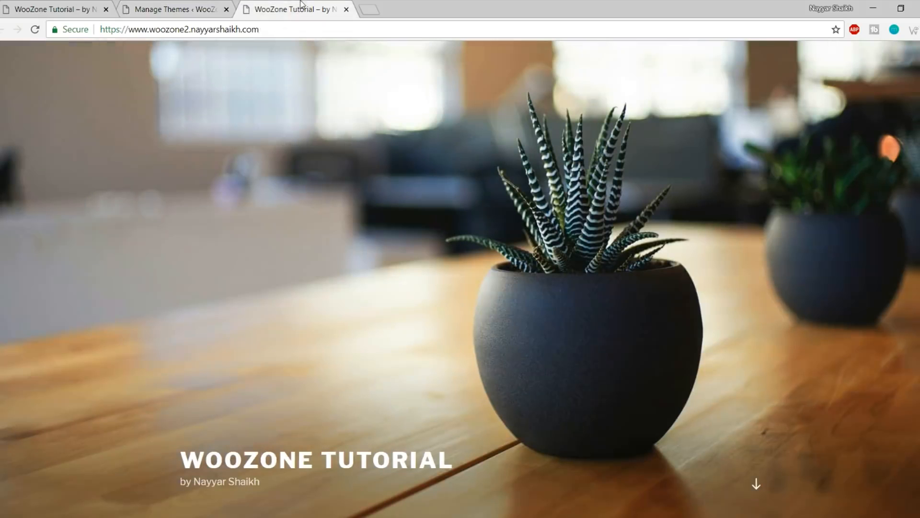
{"action": "scroll", "coordinate": [548, 139], "scroll_direction": "down", "scroll_amount": 4}
{"action": "scroll", "coordinate": [894, 372], "scroll_direction": "up", "scroll_amount": 4}
{"action": "left_click", "coordinate": [169, 6]}
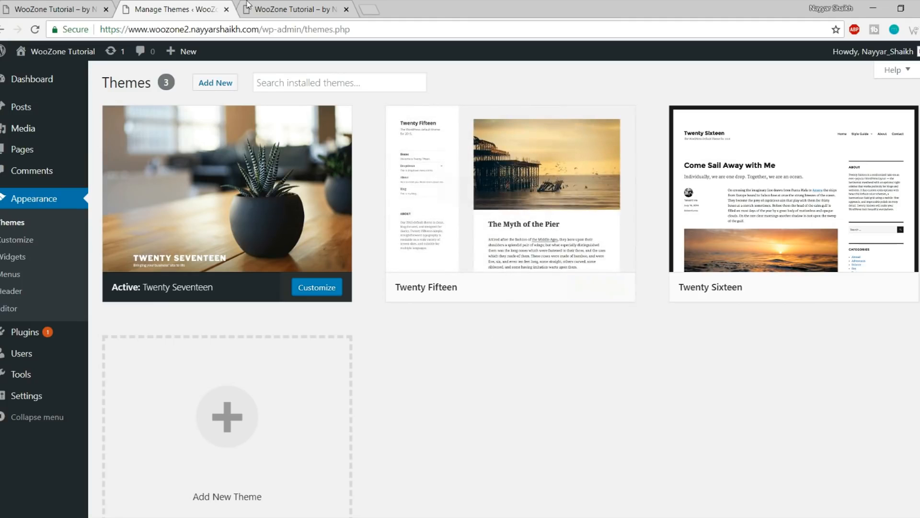
{"action": "left_click", "coordinate": [276, 7]}
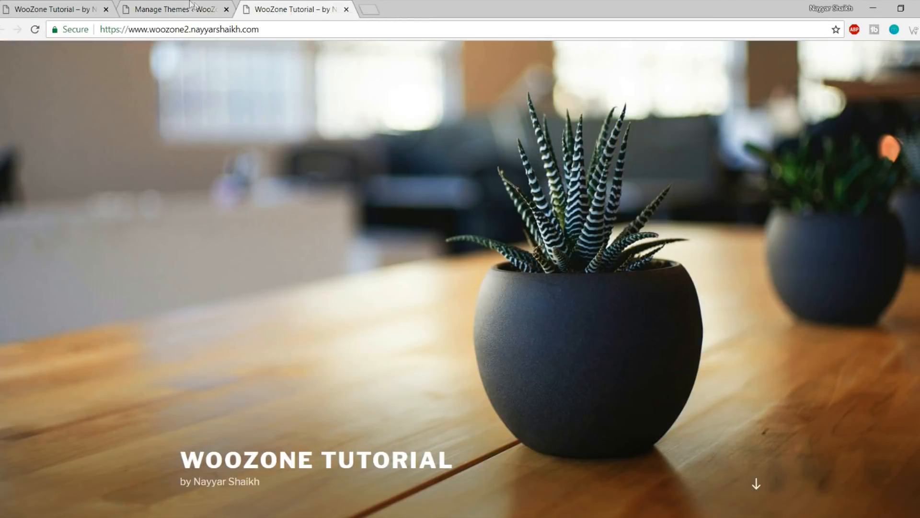
{"action": "left_click", "coordinate": [192, 6]}
Delete the Twenty Fifteen and Twenty Sixteen themes, confirming each deletion
{"action": "left_click", "coordinate": [516, 199]}
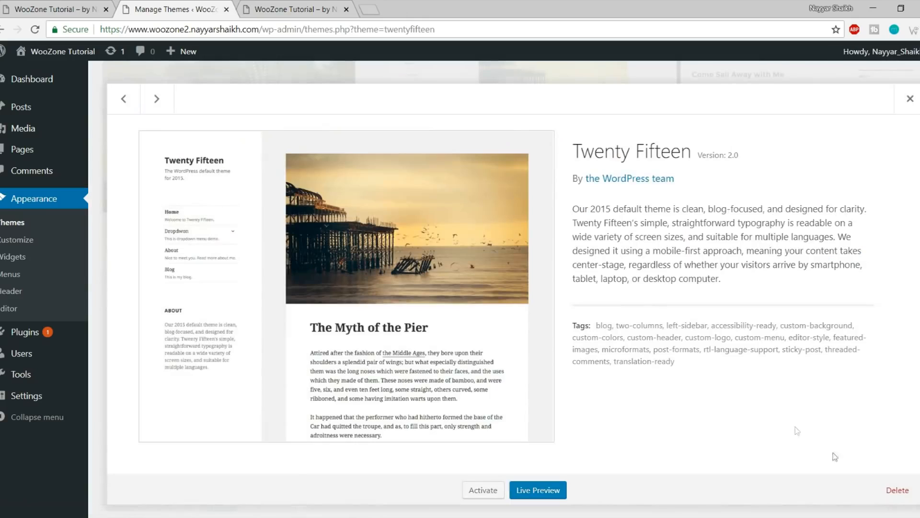
{"action": "left_click", "coordinate": [892, 490]}
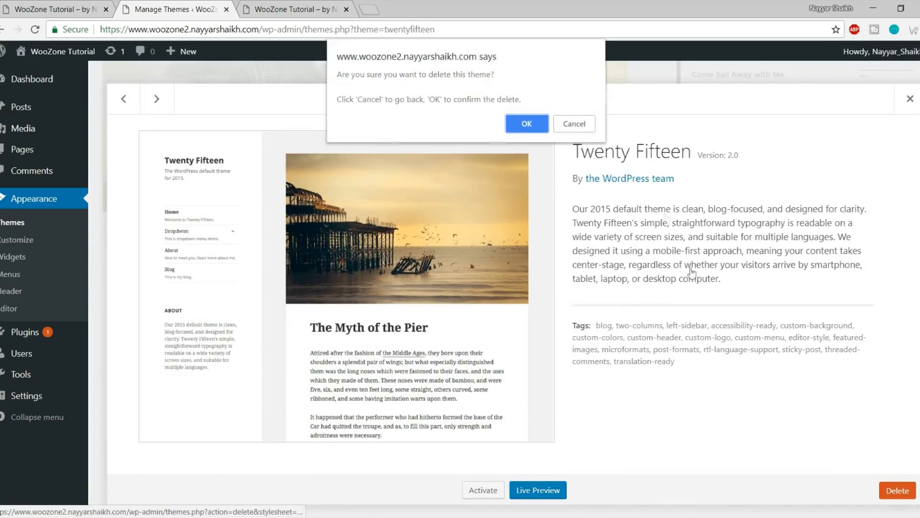
{"action": "left_click", "coordinate": [536, 117]}
{"action": "left_click", "coordinate": [508, 187]}
{"action": "left_click", "coordinate": [896, 490]}
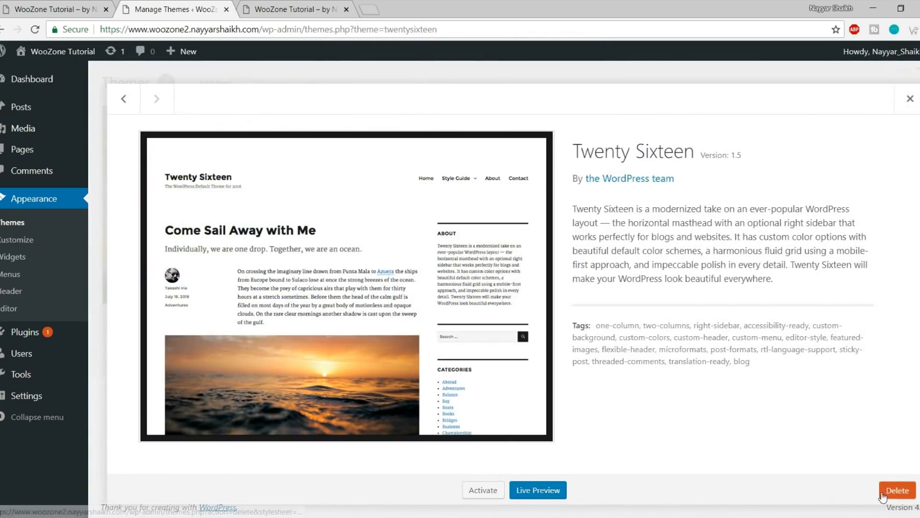
{"action": "left_click", "coordinate": [523, 119]}
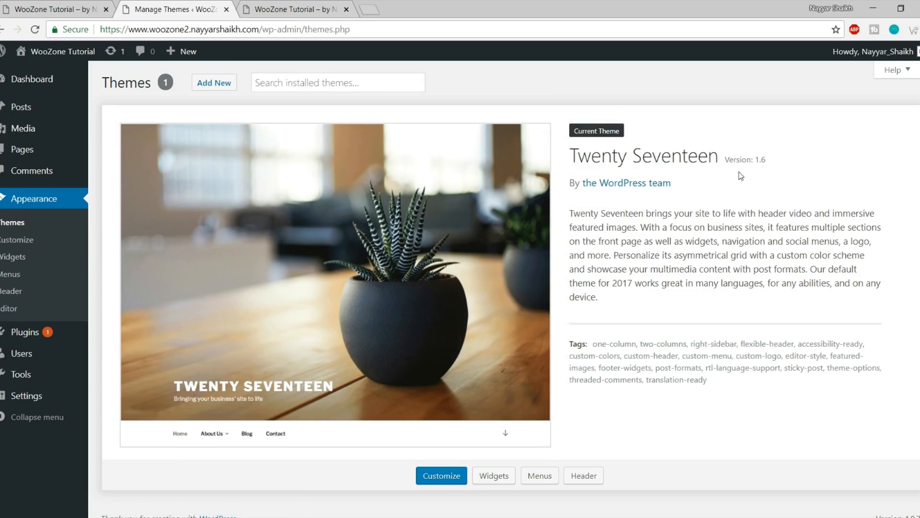
Search Add New themes for 'oceanwp', then install and activate OceanWP
{"action": "left_click", "coordinate": [220, 85]}
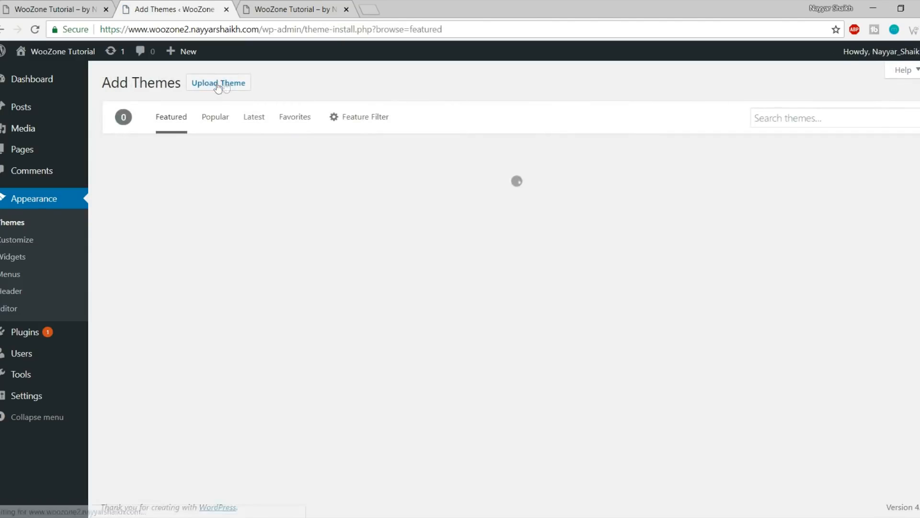
{"action": "scroll", "coordinate": [760, 230], "scroll_direction": "down", "scroll_amount": 5}
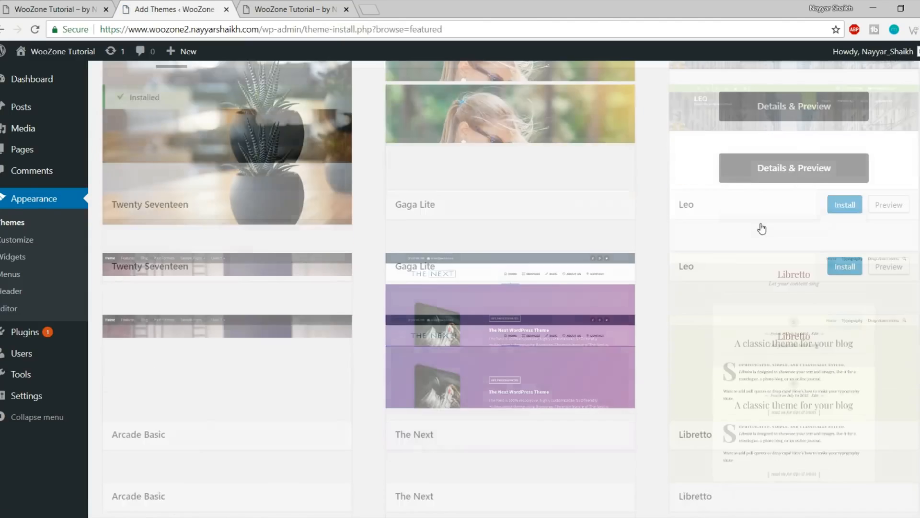
{"action": "scroll", "coordinate": [751, 231], "scroll_direction": "down", "scroll_amount": 5}
{"action": "scroll", "coordinate": [740, 271], "scroll_direction": "up", "scroll_amount": 10}
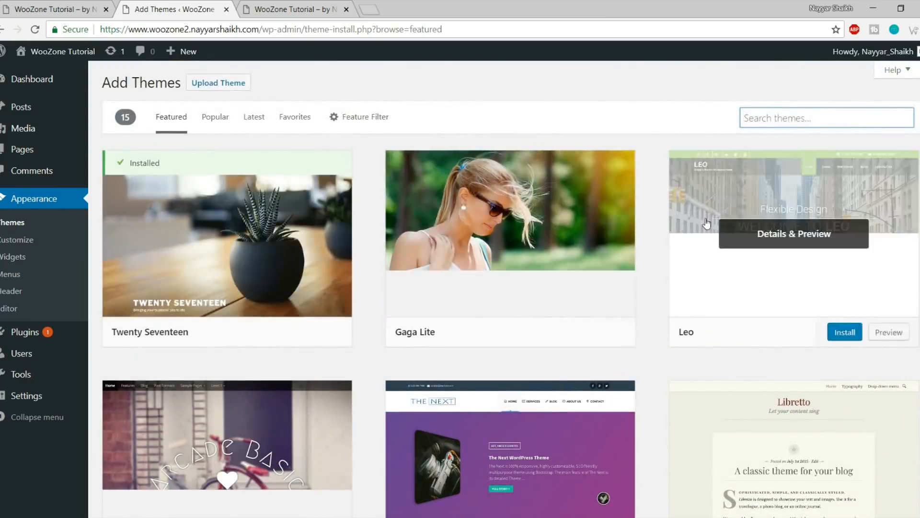
{"action": "scroll", "coordinate": [574, 245], "scroll_direction": "down", "scroll_amount": 4}
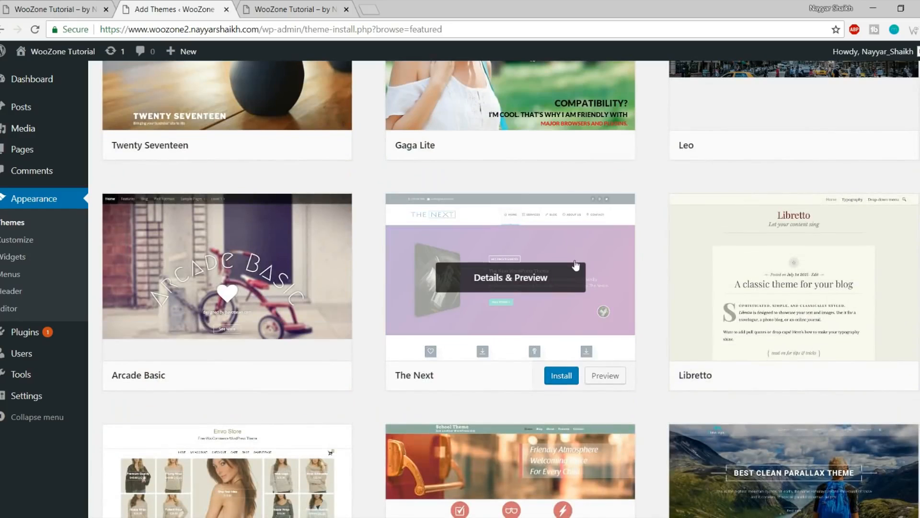
{"action": "scroll", "coordinate": [576, 266], "scroll_direction": "up", "scroll_amount": 4}
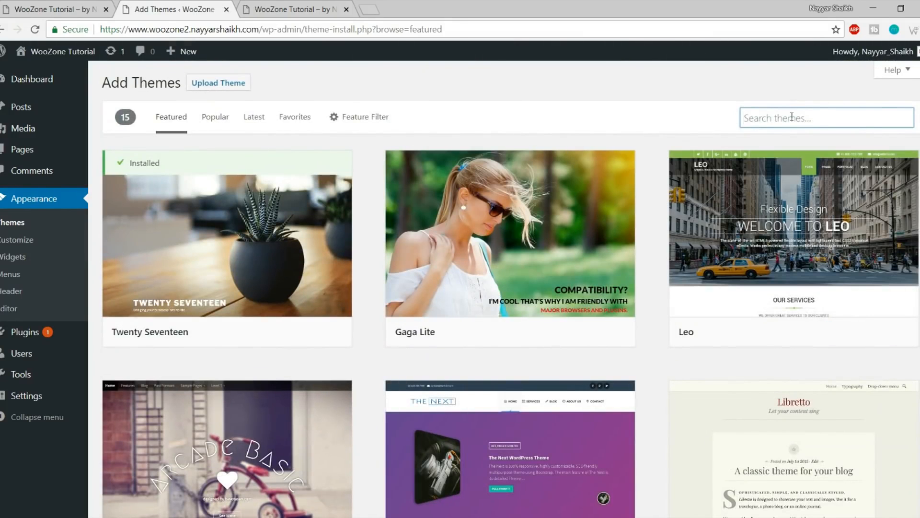
{"action": "type", "text": "oceanwp"}
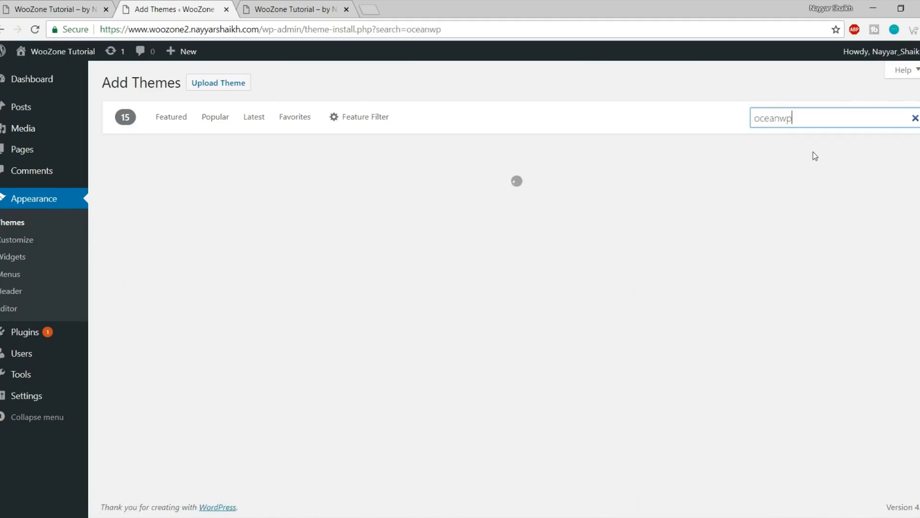
{"action": "mouse_move", "coordinate": [343, 185]}
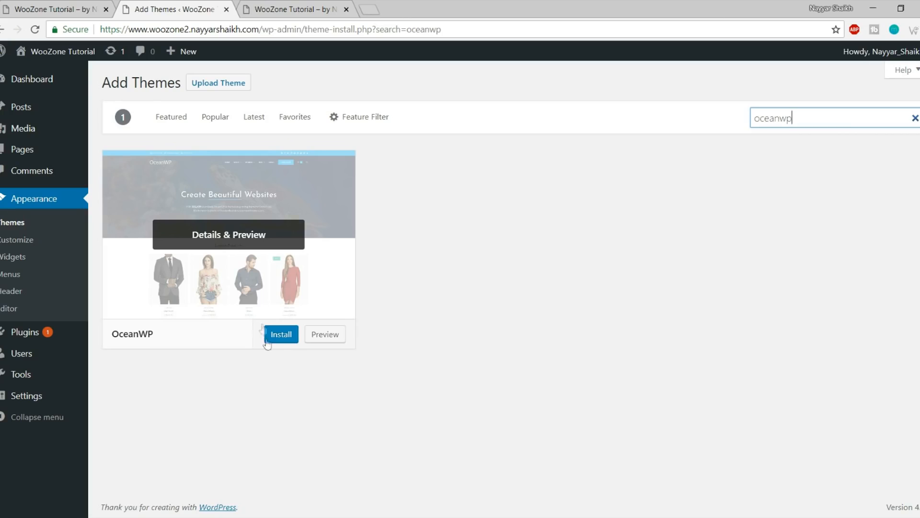
{"action": "left_click", "coordinate": [291, 335]}
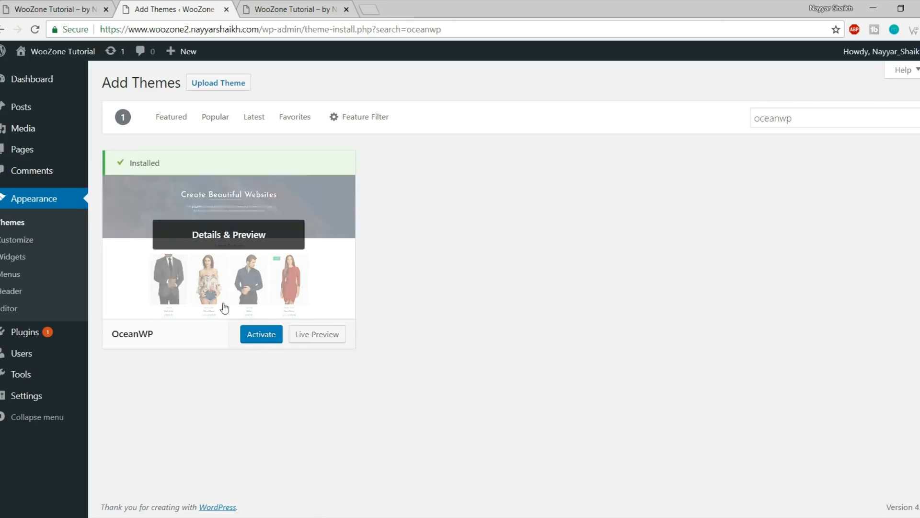
{"action": "left_click", "coordinate": [255, 336]}
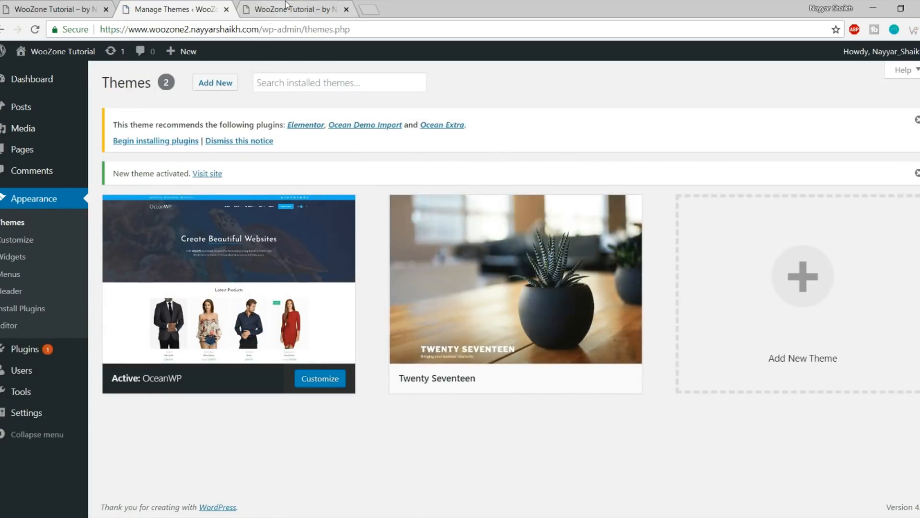
Reload the live site to see OceanWP applied and compare it with the example store site
{"action": "left_click", "coordinate": [285, 6]}
{"action": "left_click", "coordinate": [35, 31]}
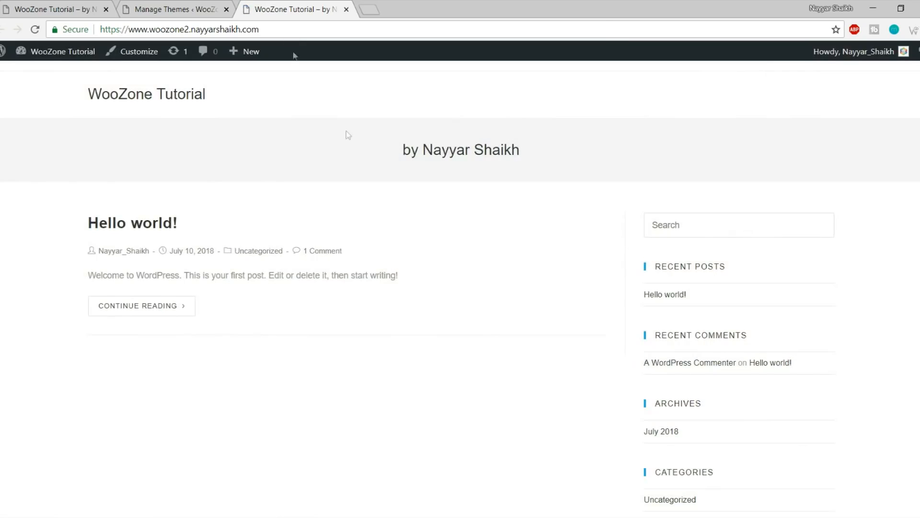
{"action": "scroll", "coordinate": [410, 267], "scroll_direction": "down", "scroll_amount": 5}
{"action": "scroll", "coordinate": [407, 312], "scroll_direction": "up", "scroll_amount": 5}
{"action": "scroll", "coordinate": [763, 342], "scroll_direction": "down", "scroll_amount": 3}
{"action": "scroll", "coordinate": [763, 342], "scroll_direction": "up", "scroll_amount": 3}
{"action": "left_click", "coordinate": [52, 9]}
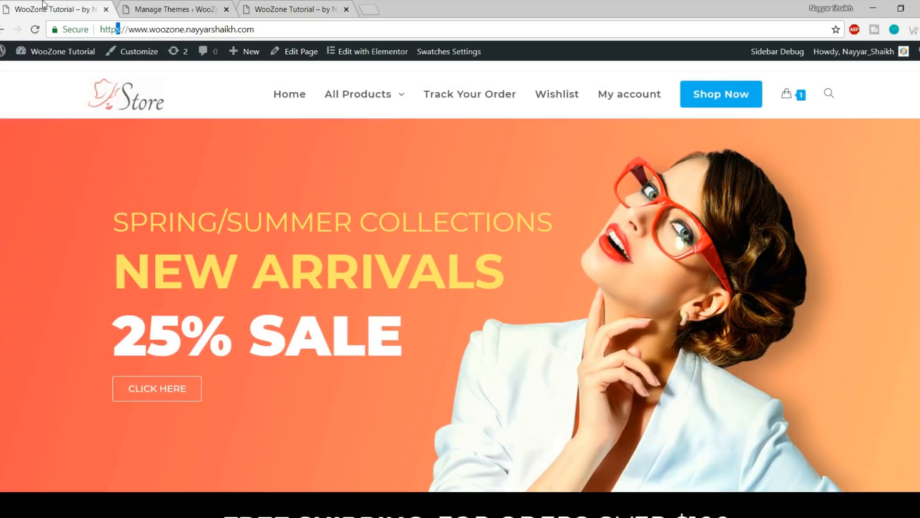
{"action": "scroll", "coordinate": [152, 263], "scroll_direction": "down", "scroll_amount": 10}
{"action": "scroll", "coordinate": [151, 269], "scroll_direction": "up", "scroll_amount": 10}
Return to the Themes admin page and read the OceanWP recommended-plugins notice
{"action": "left_click", "coordinate": [177, 9]}
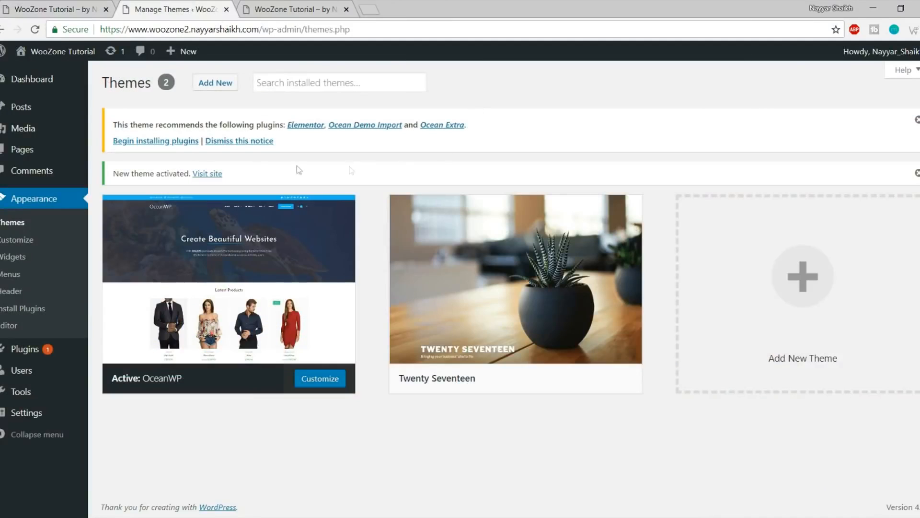
{"action": "left_click_drag", "start_coordinate": [113, 124], "coordinate": [377, 143]}
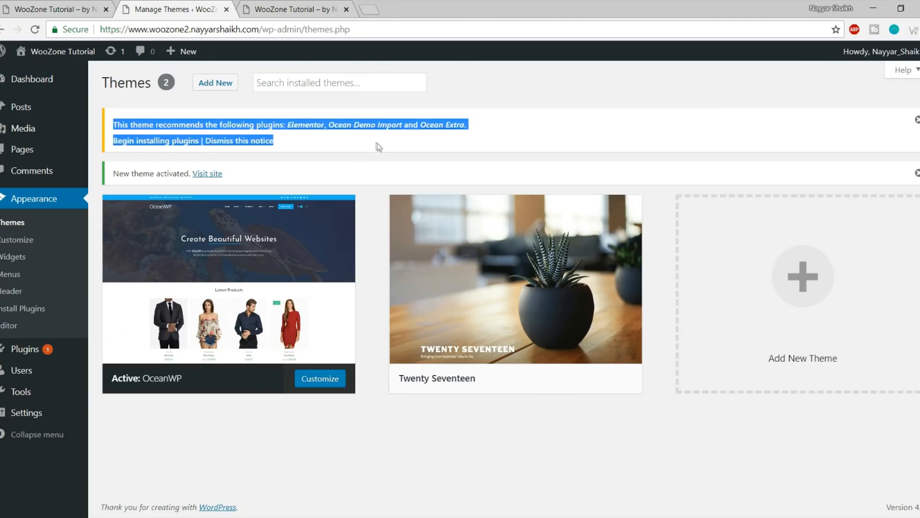
{"action": "left_click", "coordinate": [378, 142]}
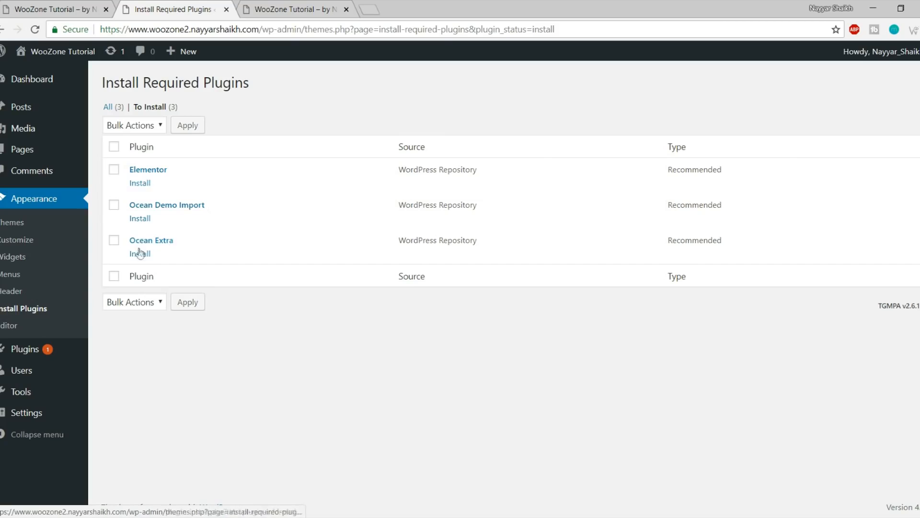
Bulk-install the three recommended plugins: Elementor, Ocean Demo Import and Ocean Extra
{"action": "left_click", "coordinate": [114, 147]}
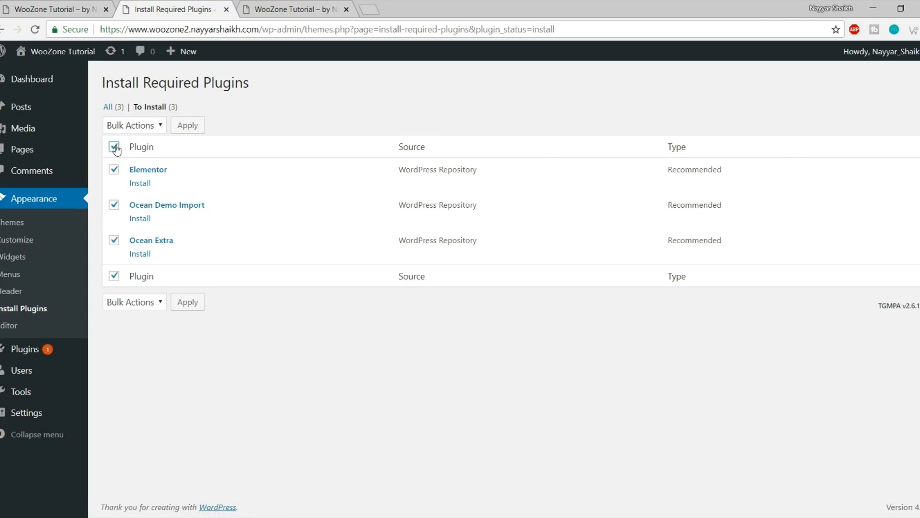
{"action": "left_click", "coordinate": [148, 125]}
{"action": "left_click", "coordinate": [145, 153]}
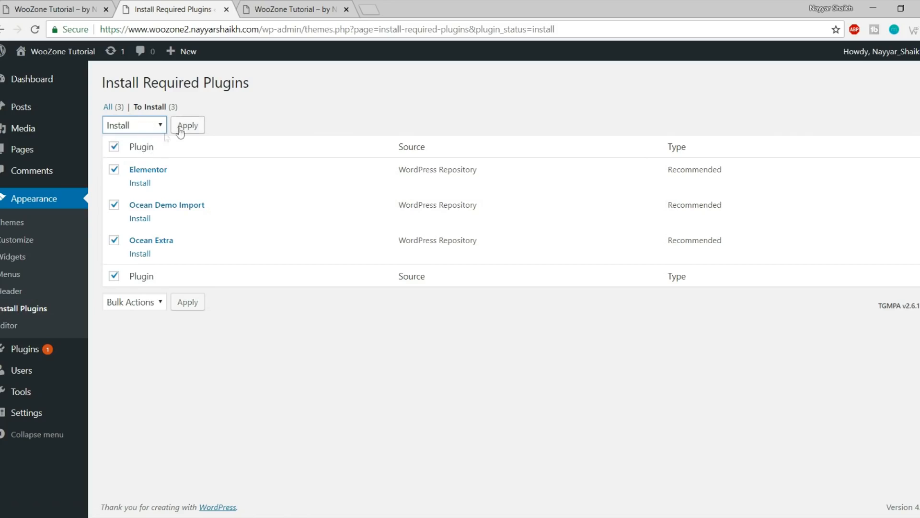
{"action": "left_click", "coordinate": [186, 127]}
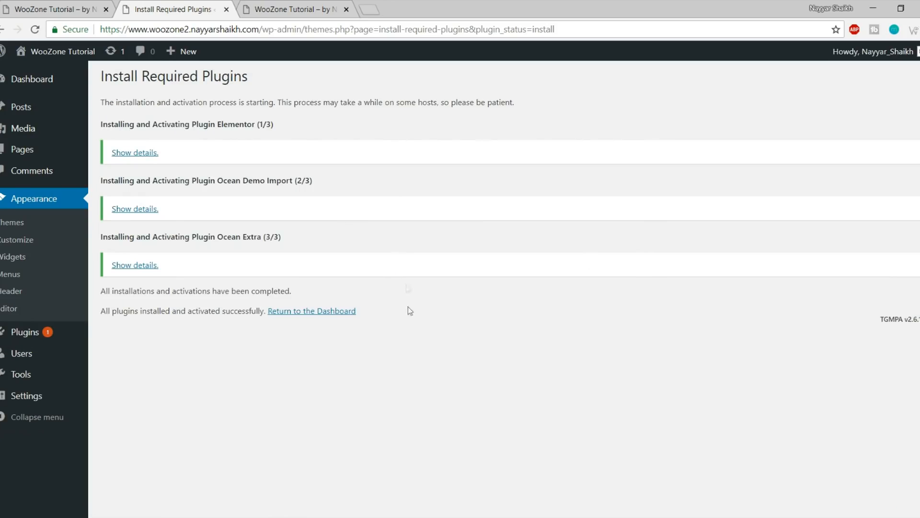
Return to the dashboard and go to Plugins > Add New
{"action": "left_click", "coordinate": [309, 312]}
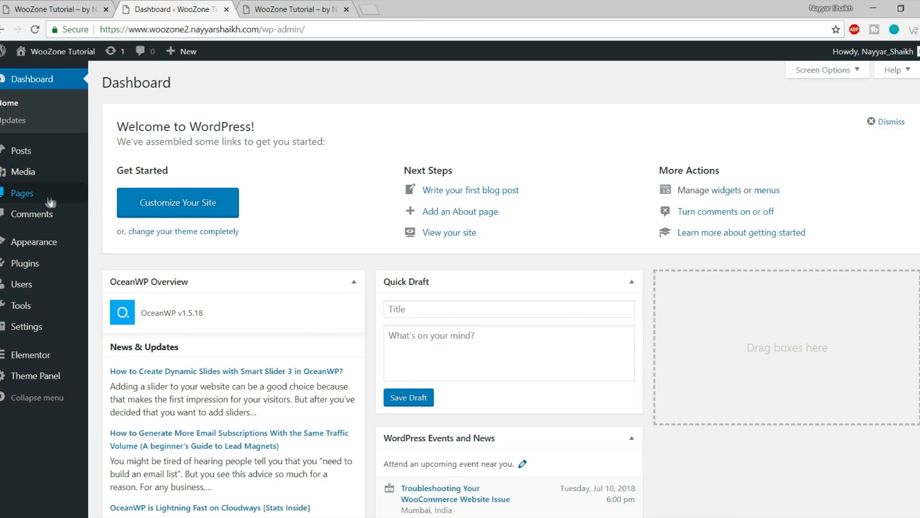
{"action": "mouse_move", "coordinate": [23, 276]}
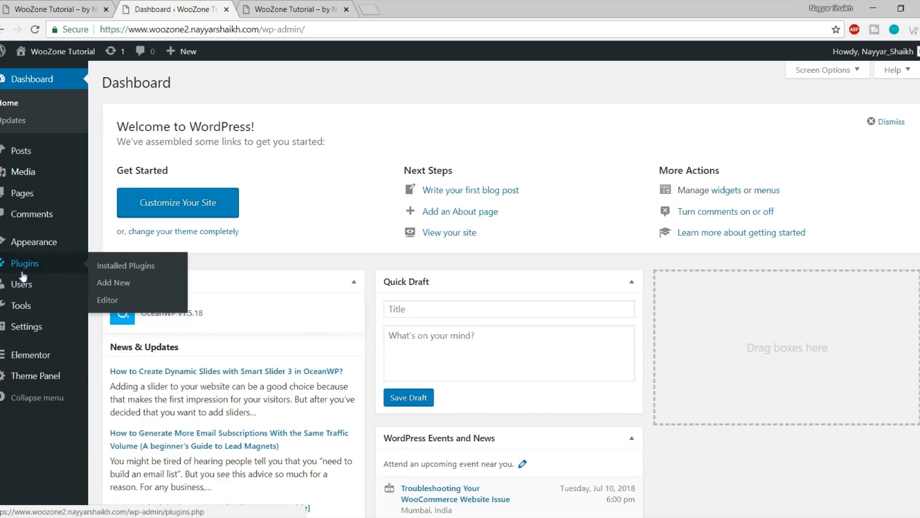
{"action": "left_click", "coordinate": [130, 284]}
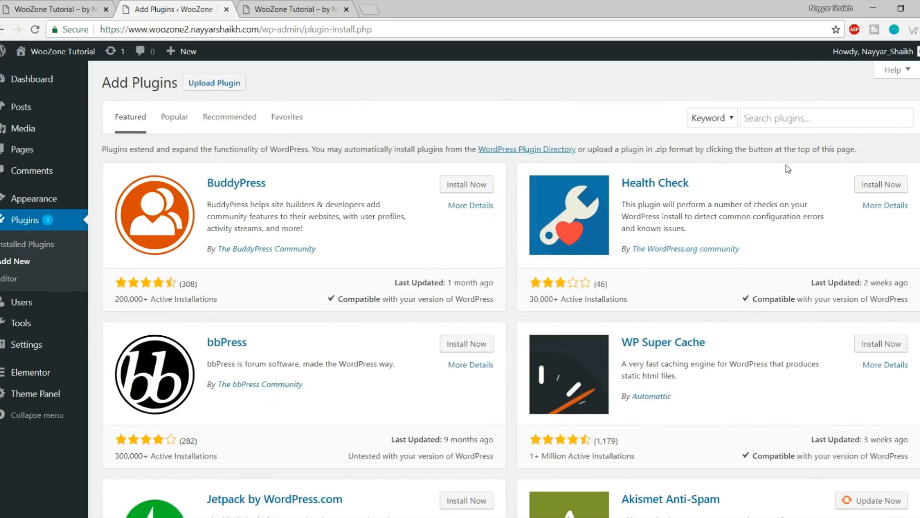
Search the plugin directory for 'woocommerce', then install and activate WooCommerce
{"action": "left_click", "coordinate": [780, 117]}
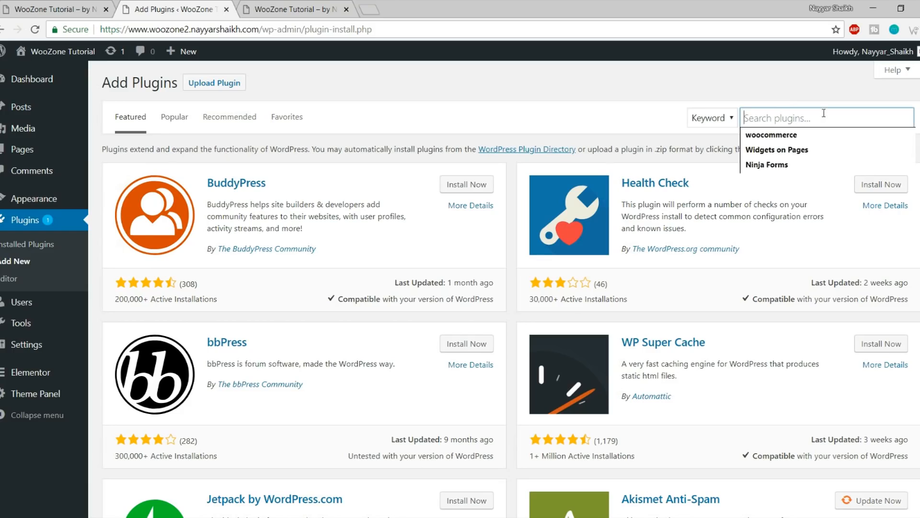
{"action": "left_click", "coordinate": [815, 136]}
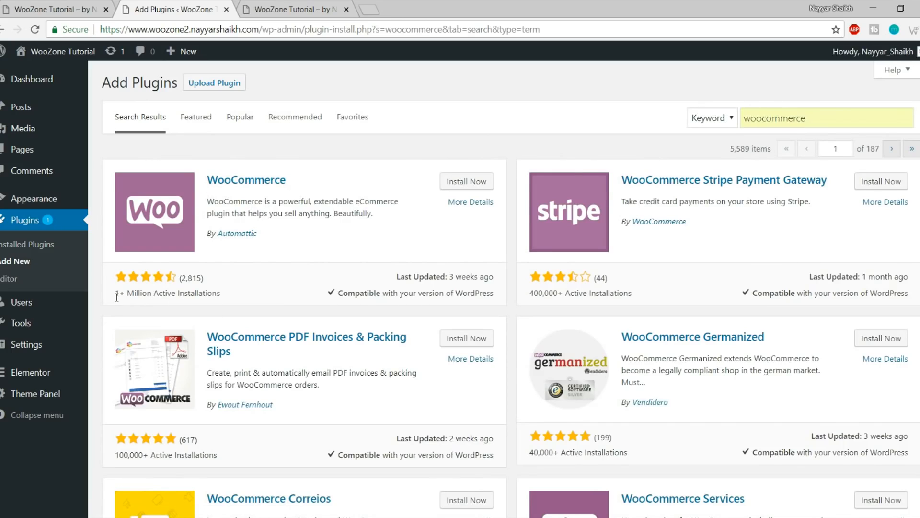
{"action": "left_click_drag", "start_coordinate": [115, 294], "coordinate": [242, 295]}
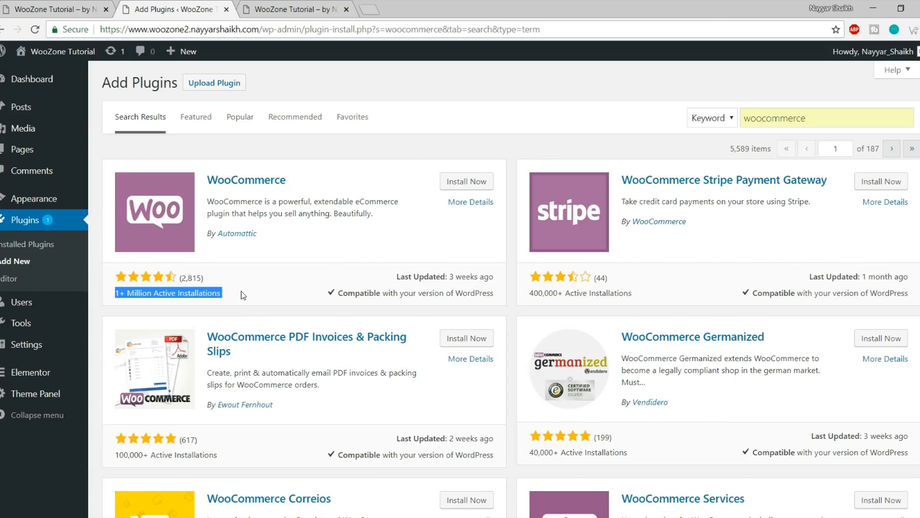
{"action": "left_click", "coordinate": [235, 297]}
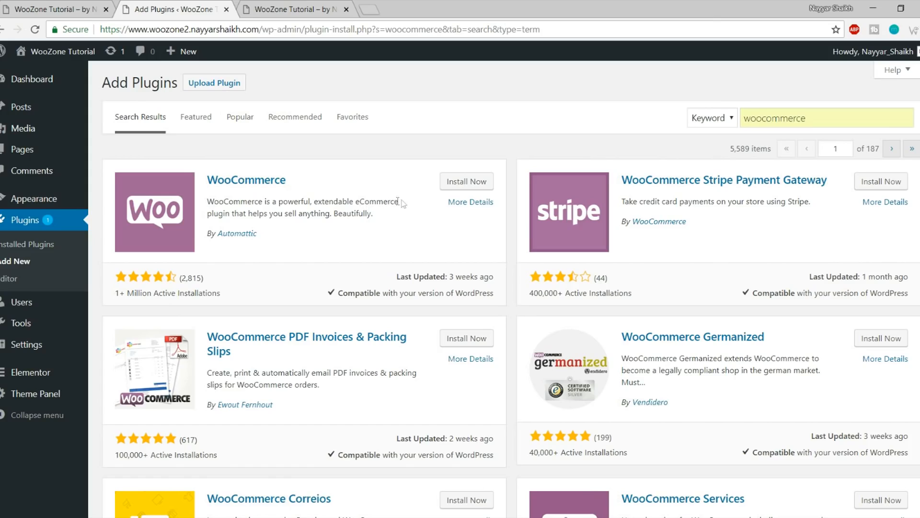
{"action": "left_click", "coordinate": [450, 183]}
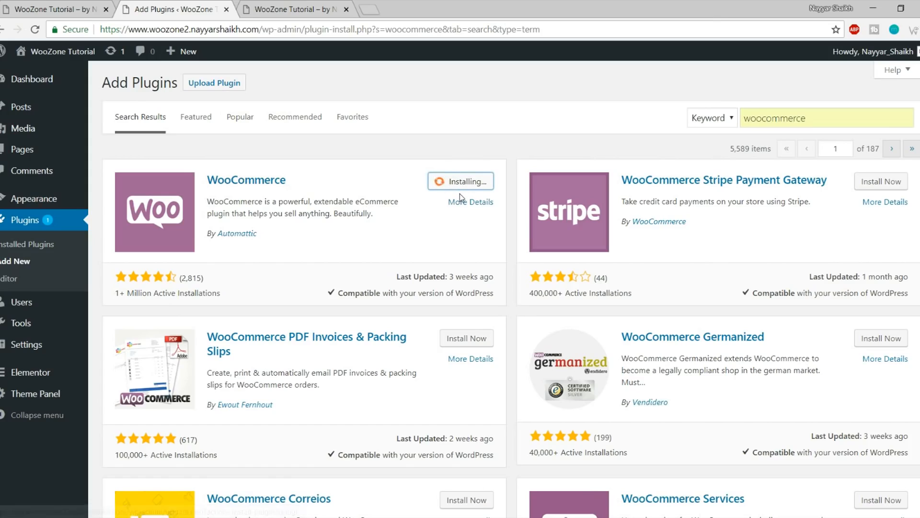
{"action": "left_click", "coordinate": [465, 182]}
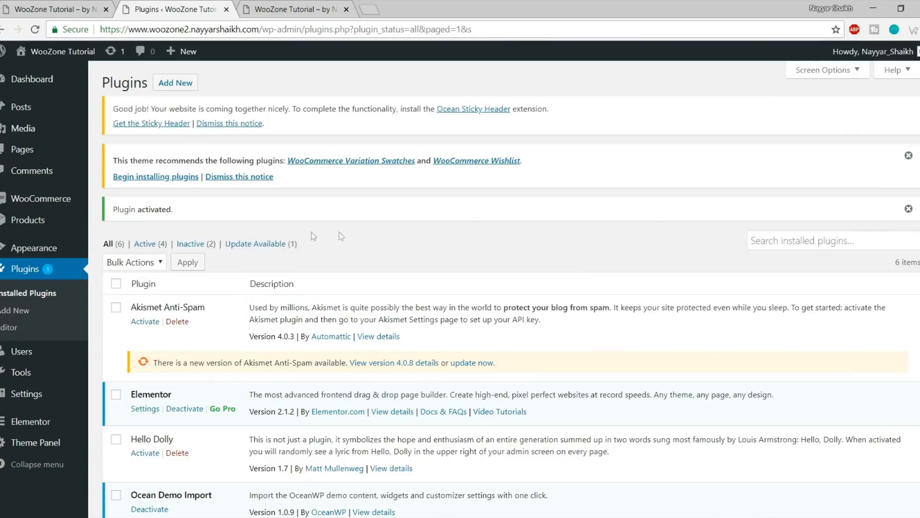
{"action": "scroll", "coordinate": [381, 292], "scroll_direction": "down", "scroll_amount": 5}
{"action": "scroll", "coordinate": [381, 306], "scroll_direction": "up", "scroll_amount": 5}
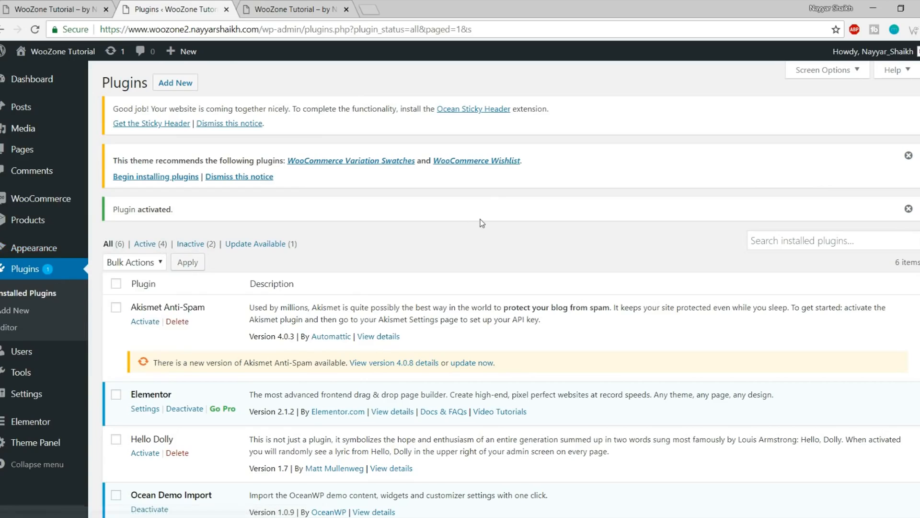
Search for and install Elementor Essential Addons and Premium Addons for Elementor
{"action": "left_click", "coordinate": [19, 312]}
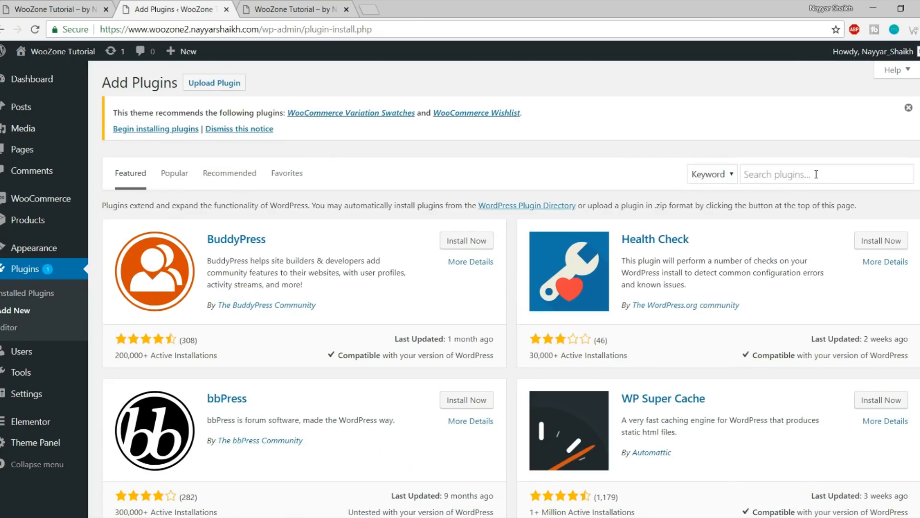
{"action": "left_click", "coordinate": [817, 175]}
{"action": "type", "text": "Elementor Essential Addons"}
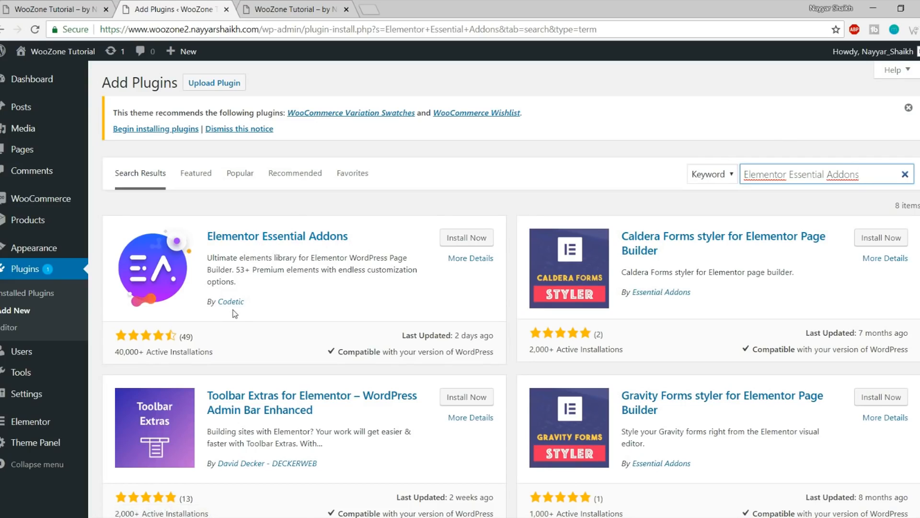
{"action": "left_click", "coordinate": [477, 241]}
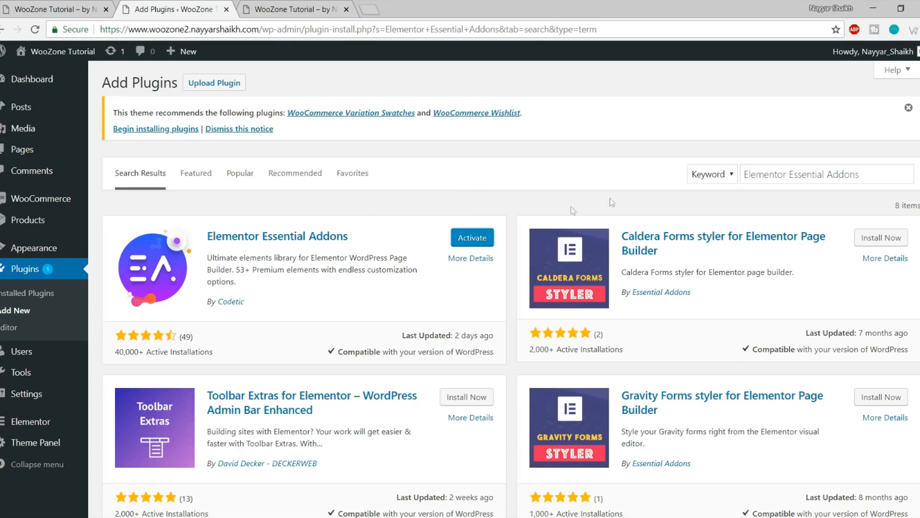
{"action": "left_click", "coordinate": [807, 174]}
{"action": "key", "text": "ctrl+a"}
{"action": "type", "text": "Premium Addons for Elementor"}
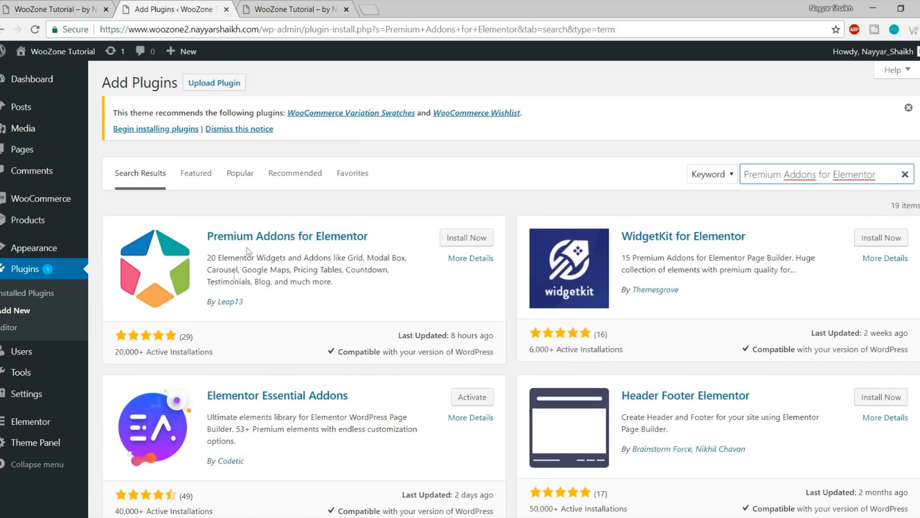
{"action": "left_click", "coordinate": [455, 238]}
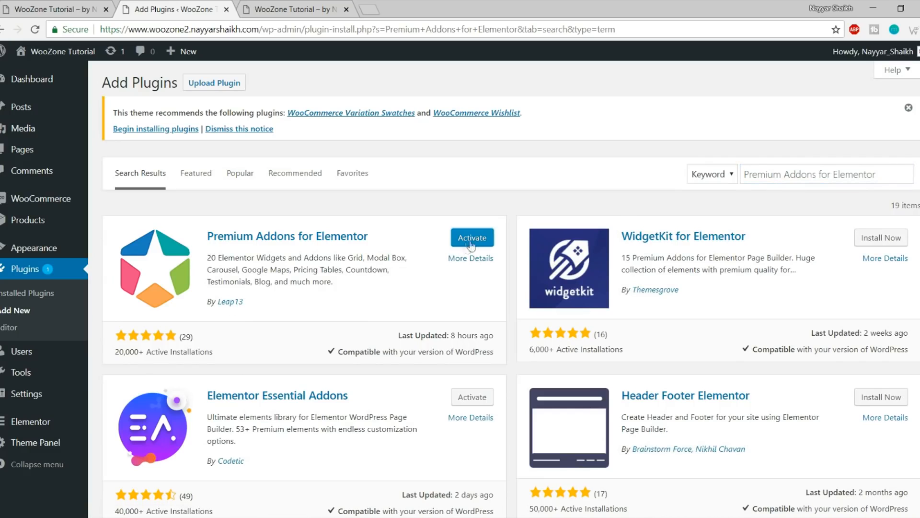
Search for and install Sizzify Lite and, via 'Custom Sidebar', Custom Sidebars – Dynamic Widget Area Manager
{"action": "triple_click", "coordinate": [782, 175]}
{"action": "key", "text": "ctrl+v"}
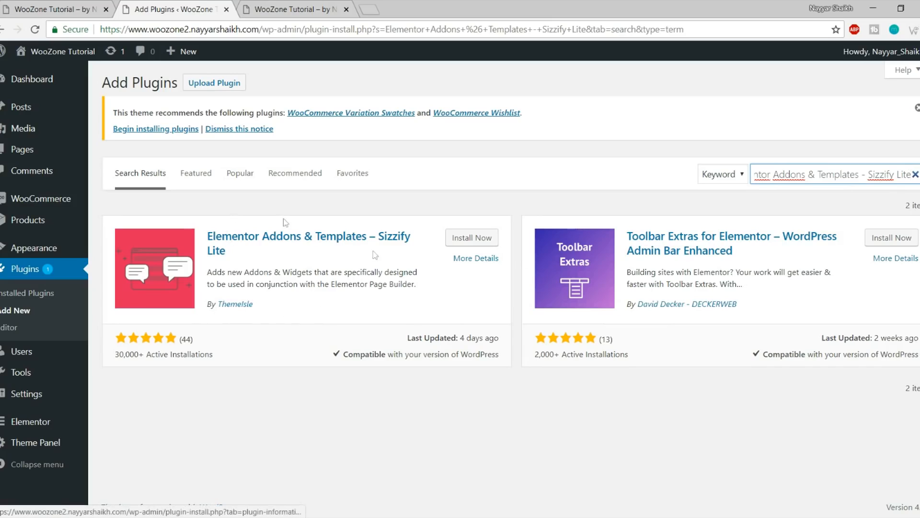
{"action": "left_click", "coordinate": [479, 243]}
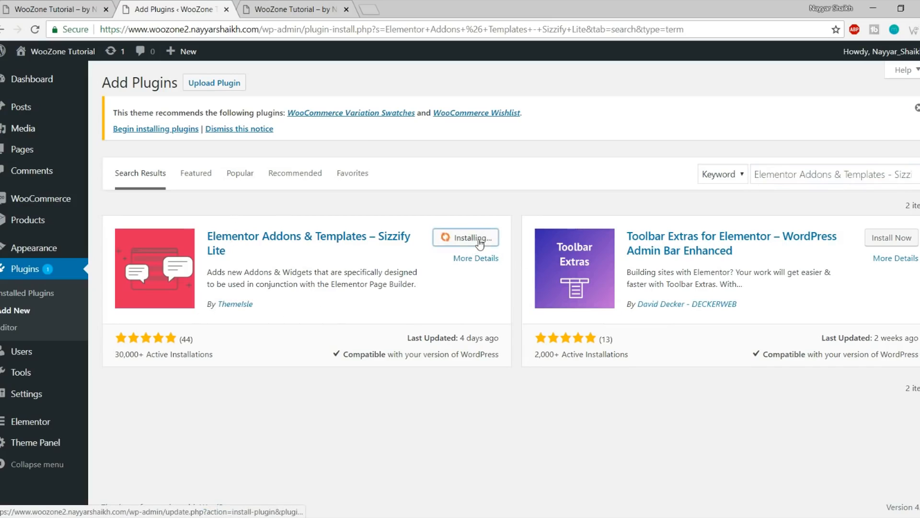
{"action": "triple_click", "coordinate": [831, 175]}
{"action": "type", "text": "Custom Sidebar"}
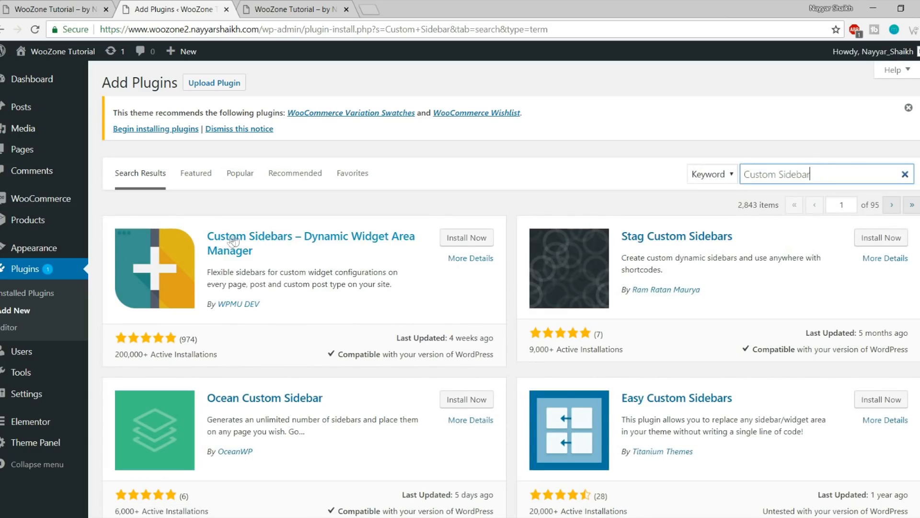
{"action": "left_click", "coordinate": [465, 238]}
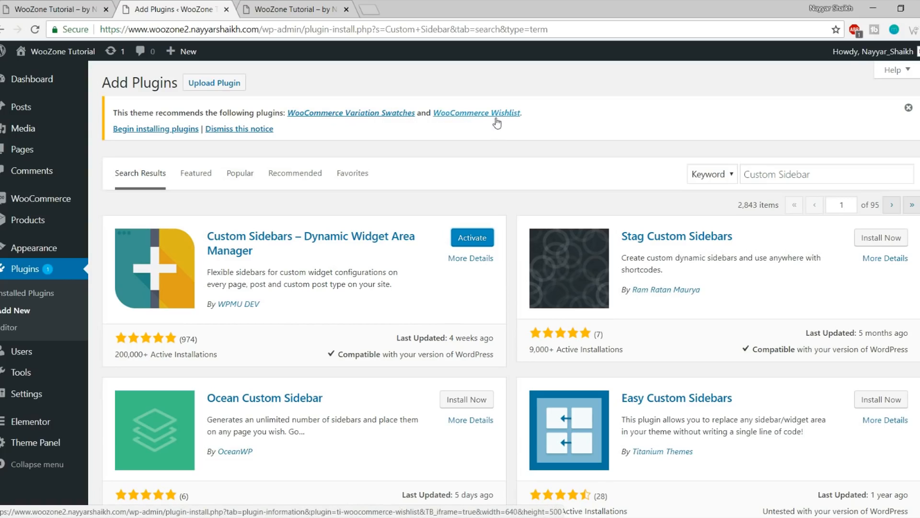
Bulk-install WooCommerce Variation Swatches and WooCommerce Wishlist from the theme's recommended plugins
{"action": "left_click", "coordinate": [154, 130]}
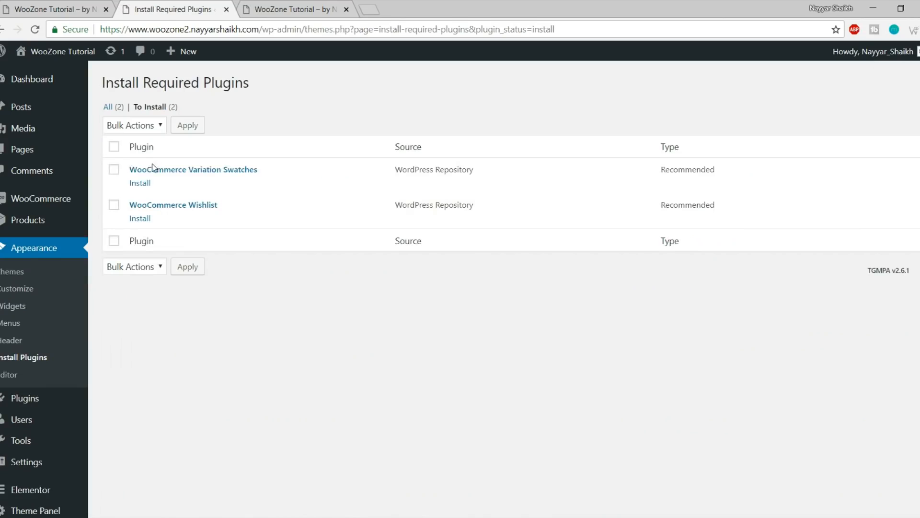
{"action": "left_click", "coordinate": [113, 146]}
{"action": "left_click", "coordinate": [134, 126]}
{"action": "left_click", "coordinate": [138, 150]}
{"action": "left_click", "coordinate": [188, 128]}
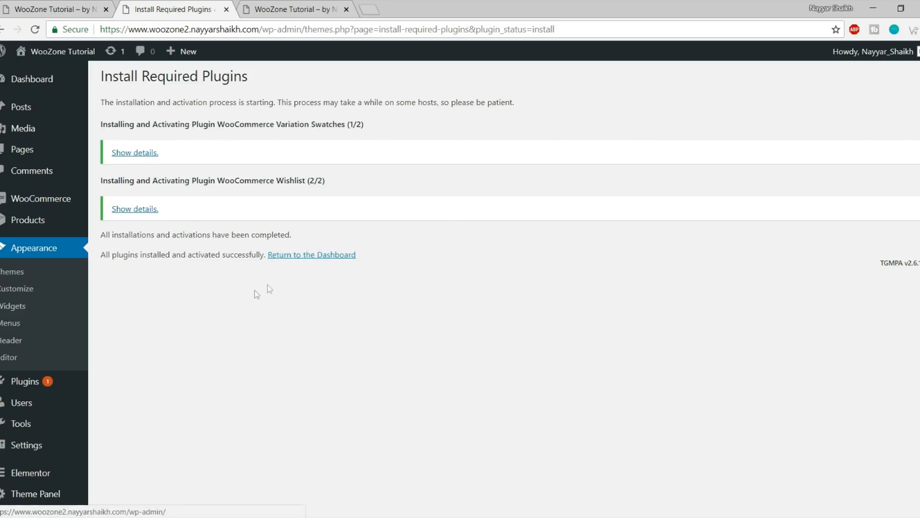
{"action": "scroll", "coordinate": [254, 292], "scroll_direction": "down", "scroll_amount": 3}
{"action": "left_click", "coordinate": [25, 373]}
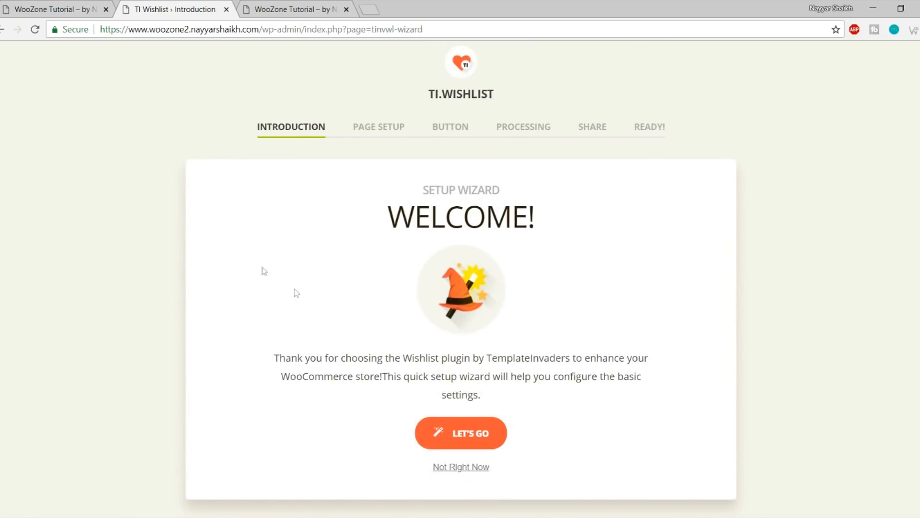
Start the TI Wishlist wizard and accept the default wishlist page setup
{"action": "scroll", "coordinate": [728, 305], "scroll_direction": "down", "scroll_amount": 1}
{"action": "scroll", "coordinate": [712, 342], "scroll_direction": "up", "scroll_amount": 2}
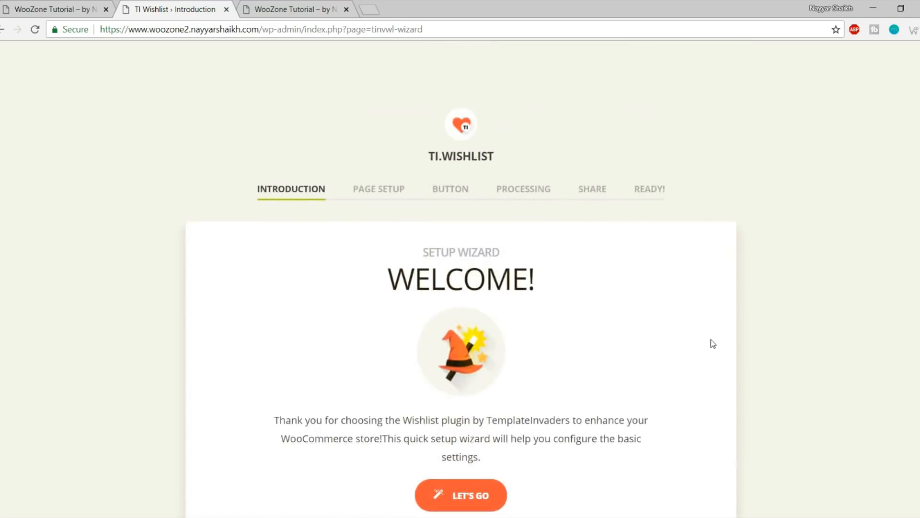
{"action": "scroll", "coordinate": [713, 343], "scroll_direction": "down", "scroll_amount": 2}
{"action": "scroll", "coordinate": [711, 343], "scroll_direction": "up", "scroll_amount": 2}
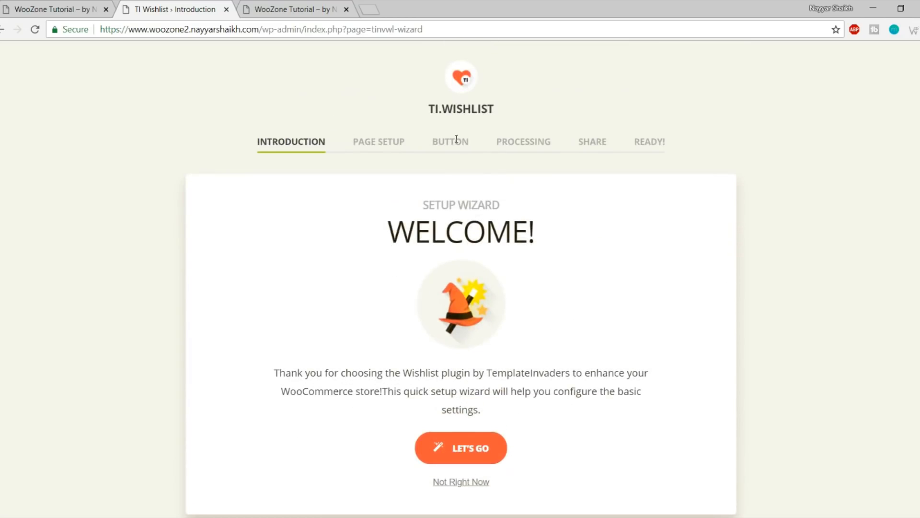
{"action": "left_click_drag", "start_coordinate": [424, 111], "coordinate": [510, 113]}
{"action": "left_click", "coordinate": [511, 114]}
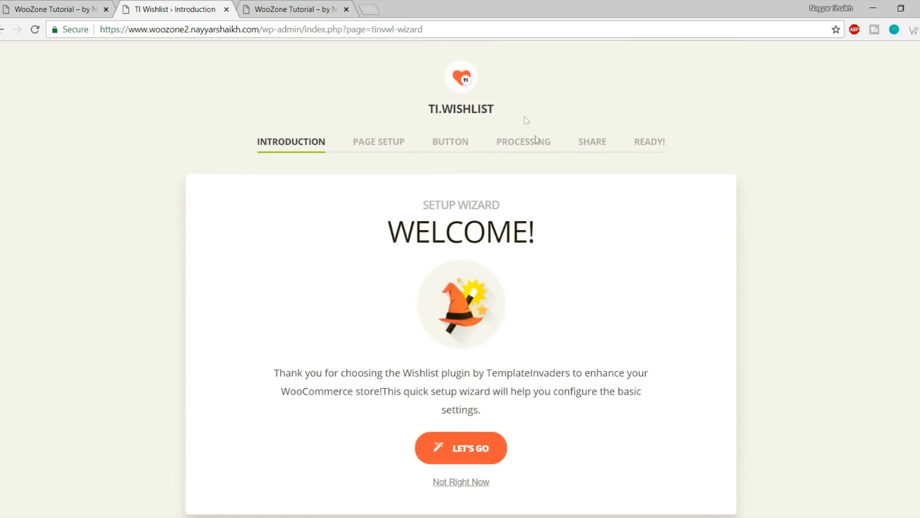
{"action": "left_click", "coordinate": [473, 453]}
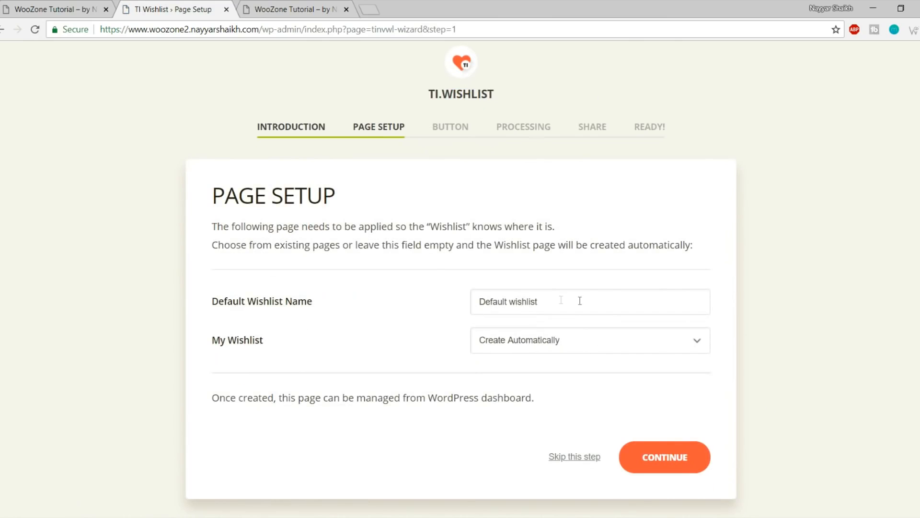
{"action": "left_click", "coordinate": [658, 457]}
Keep the default button, auto-removal and share-button options, then return to the dashboard
{"action": "scroll", "coordinate": [225, 181], "scroll_direction": "down", "scroll_amount": 4}
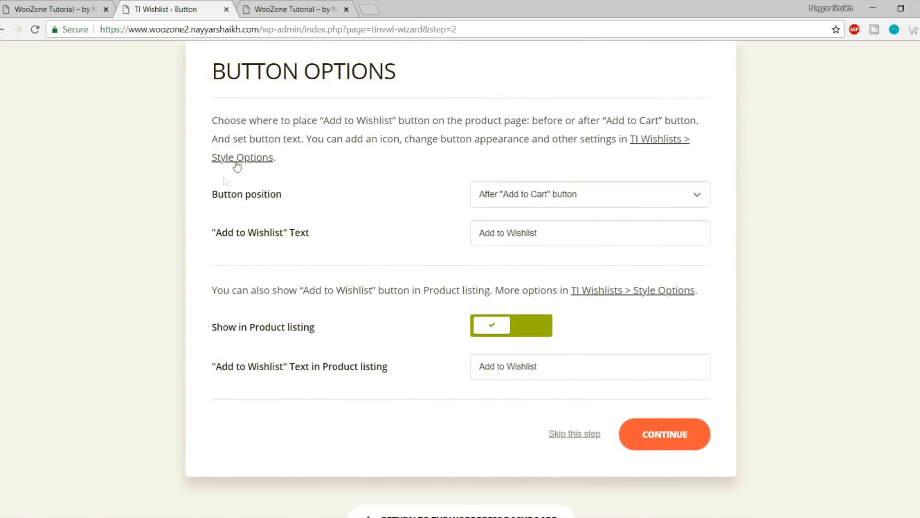
{"action": "left_click", "coordinate": [663, 433]}
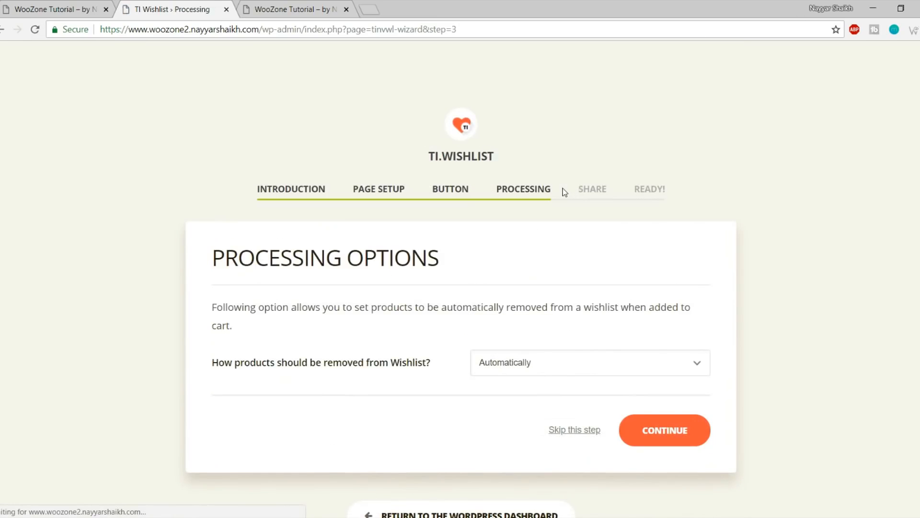
{"action": "left_click", "coordinate": [698, 433]}
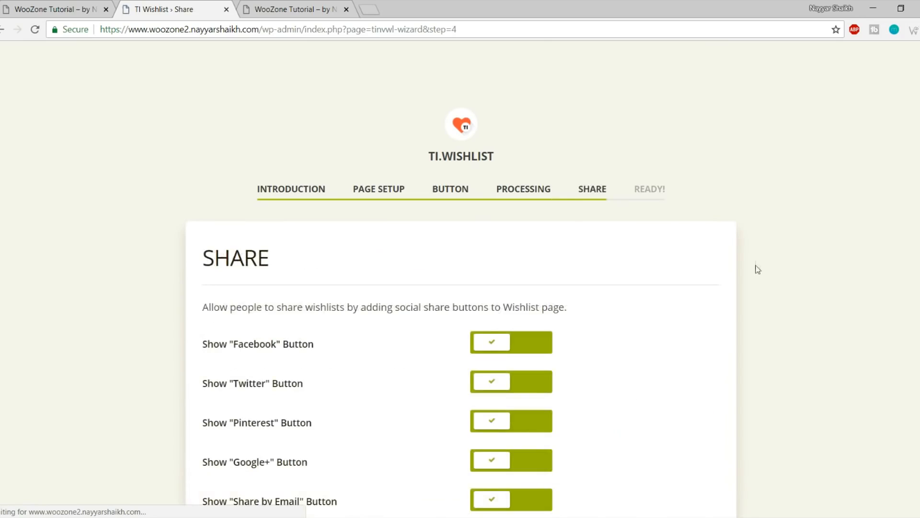
{"action": "scroll", "coordinate": [758, 267], "scroll_direction": "down", "scroll_amount": 5}
{"action": "left_click", "coordinate": [679, 352]}
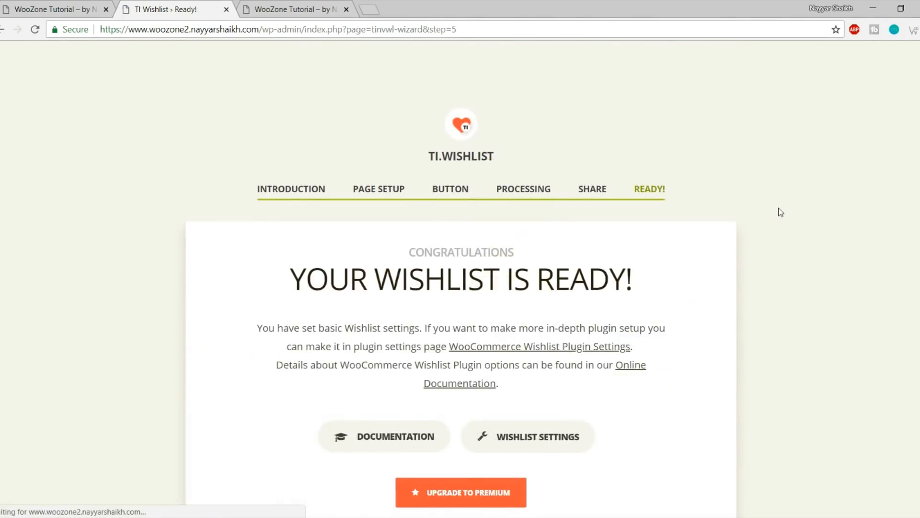
{"action": "scroll", "coordinate": [756, 240], "scroll_direction": "down", "scroll_amount": 3}
{"action": "scroll", "coordinate": [581, 332], "scroll_direction": "up", "scroll_amount": 3}
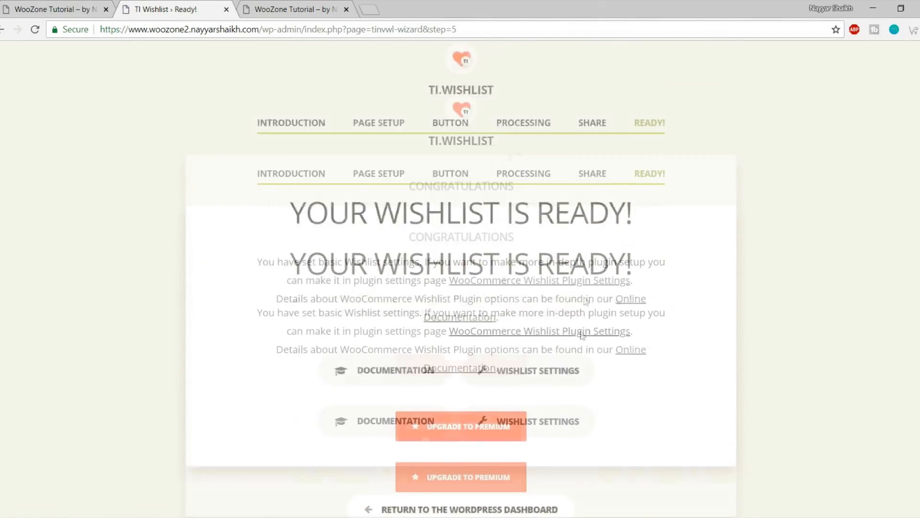
{"action": "scroll", "coordinate": [598, 390], "scroll_direction": "down", "scroll_amount": 3}
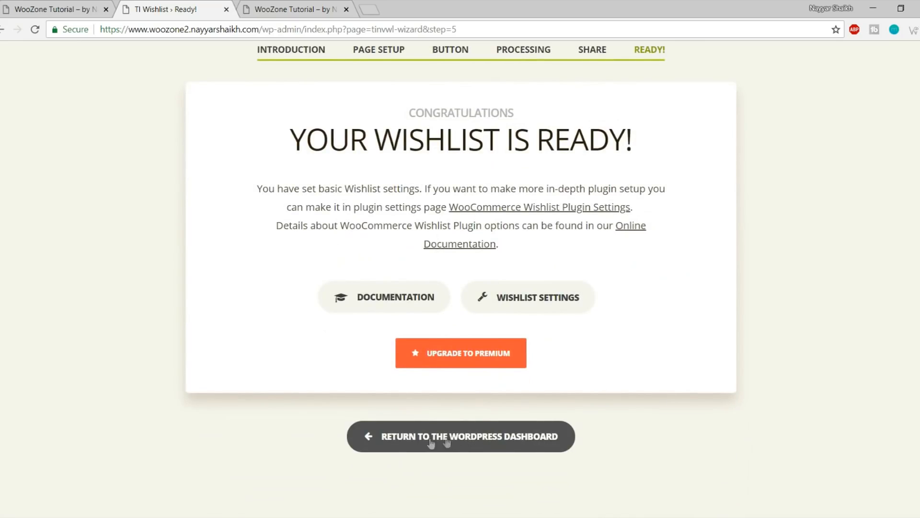
{"action": "left_click", "coordinate": [480, 437]}
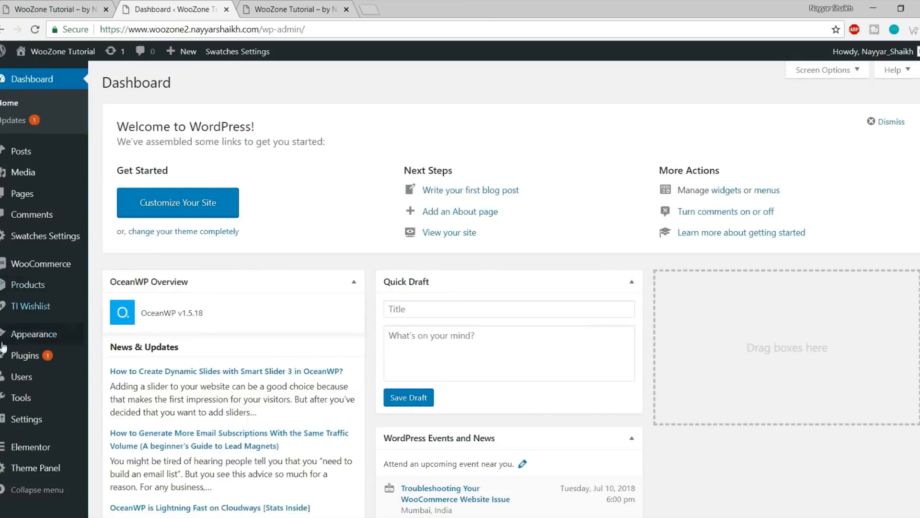
{"action": "mouse_move", "coordinate": [15, 353]}
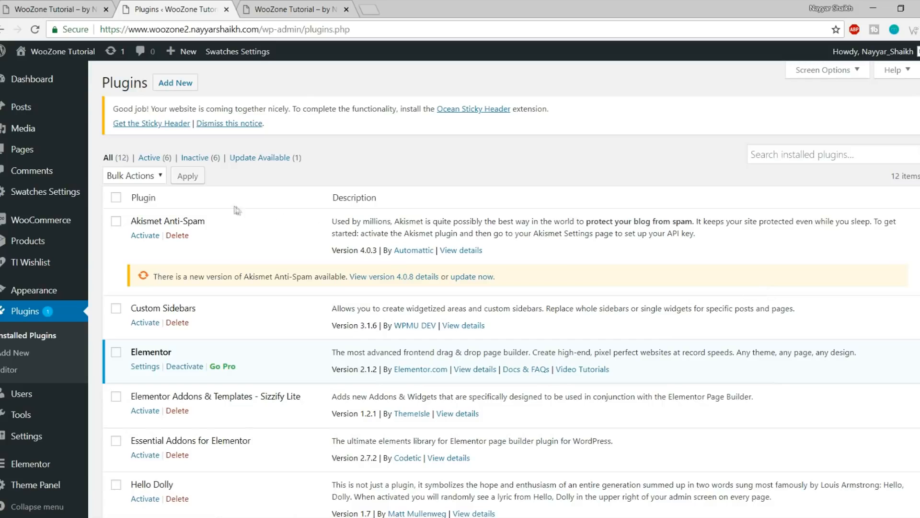
Delete the Akismet Anti-Spam and Hello Dolly plugins
{"action": "scroll", "coordinate": [702, 246], "scroll_direction": "down", "scroll_amount": 5}
{"action": "scroll", "coordinate": [701, 259], "scroll_direction": "up", "scroll_amount": 8}
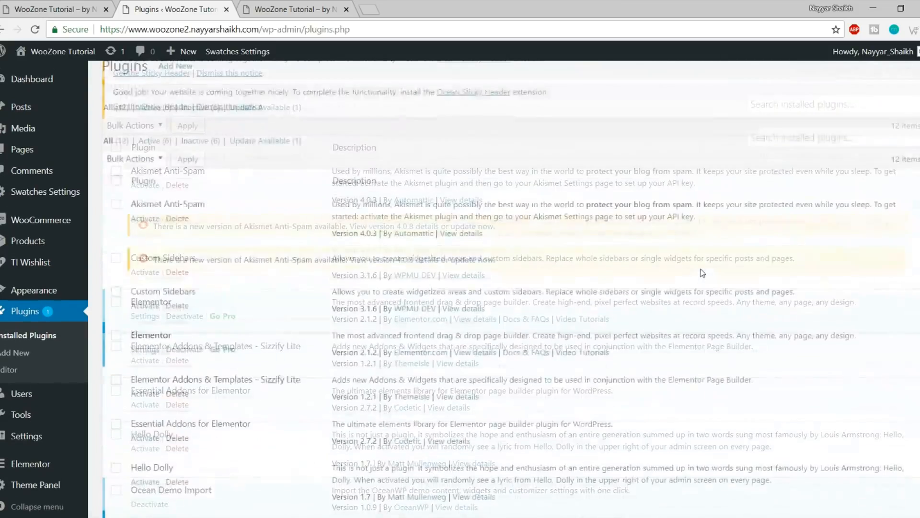
{"action": "left_click_drag", "start_coordinate": [136, 222], "coordinate": [215, 222]}
{"action": "left_click", "coordinate": [175, 236]}
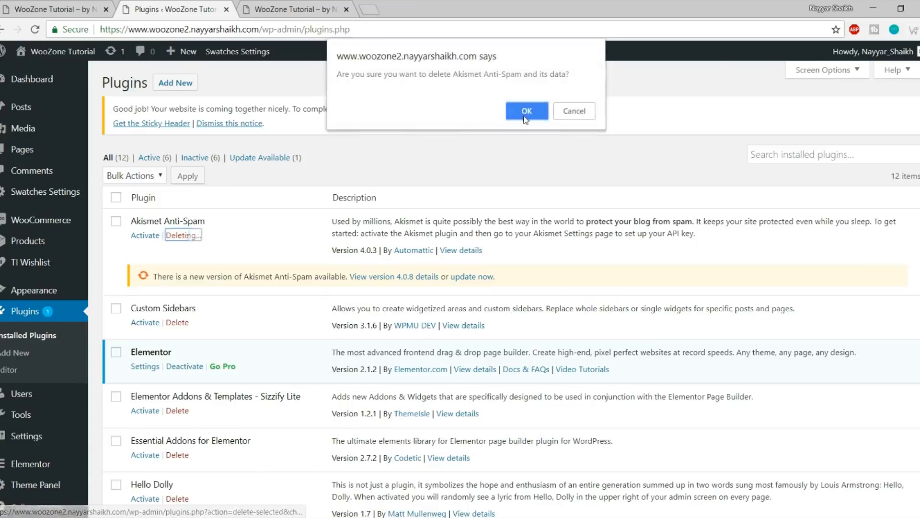
{"action": "left_click", "coordinate": [525, 114]}
{"action": "scroll", "coordinate": [521, 148], "scroll_direction": "down", "scroll_amount": 4}
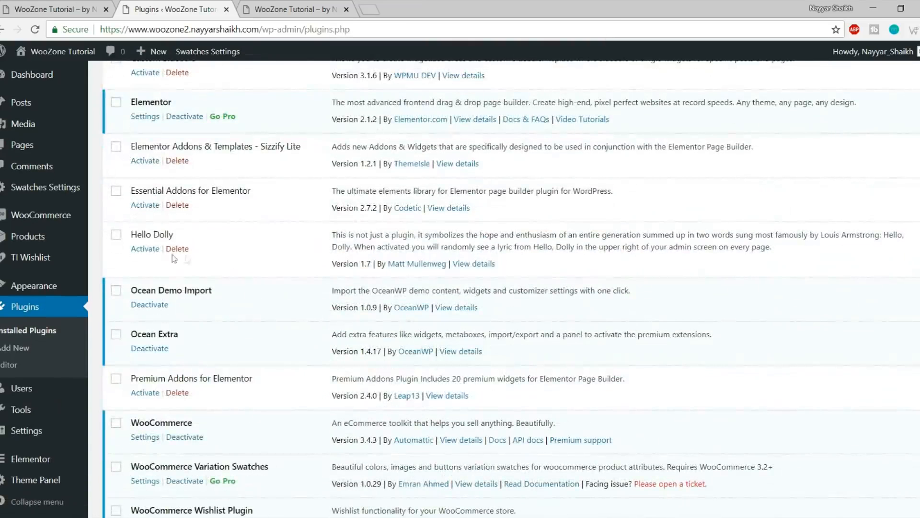
{"action": "left_click", "coordinate": [186, 250]}
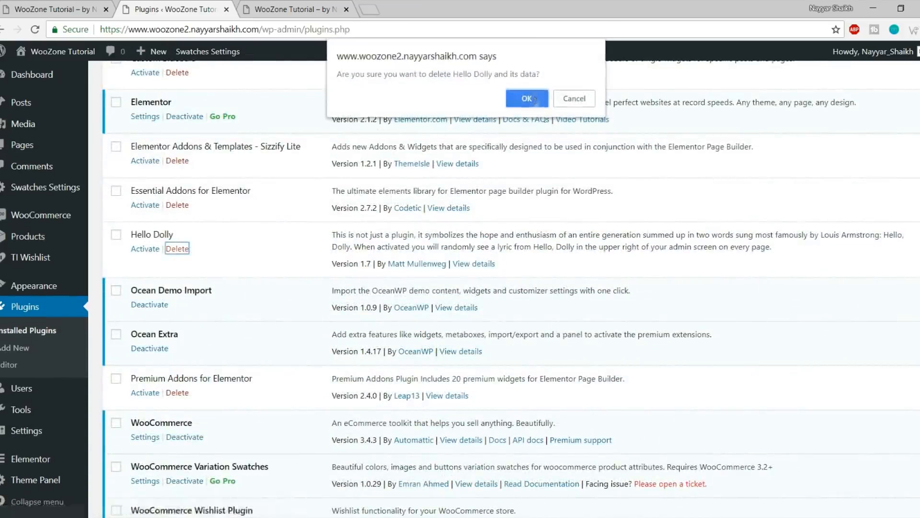
{"action": "left_click", "coordinate": [534, 101]}
Select every remaining plugin and bulk-activate them
{"action": "scroll", "coordinate": [202, 239], "scroll_direction": "down", "scroll_amount": 2}
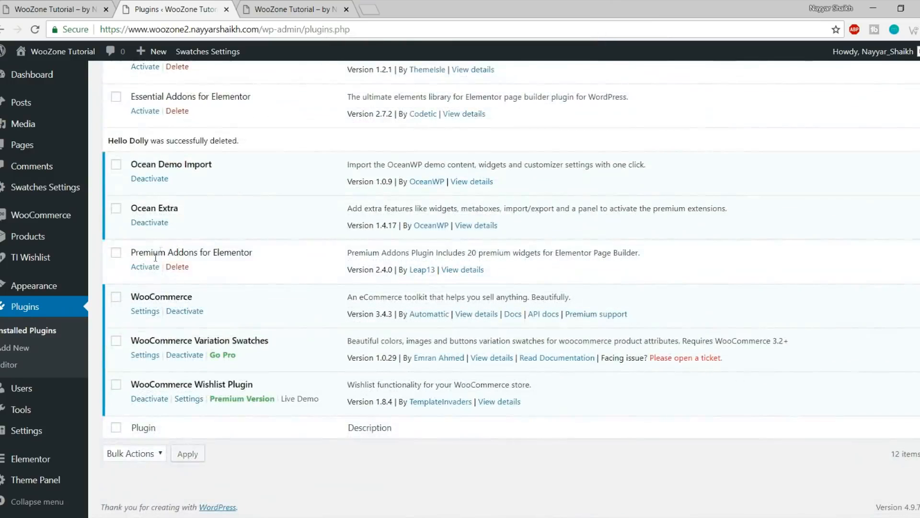
{"action": "scroll", "coordinate": [218, 298], "scroll_direction": "up", "scroll_amount": 6}
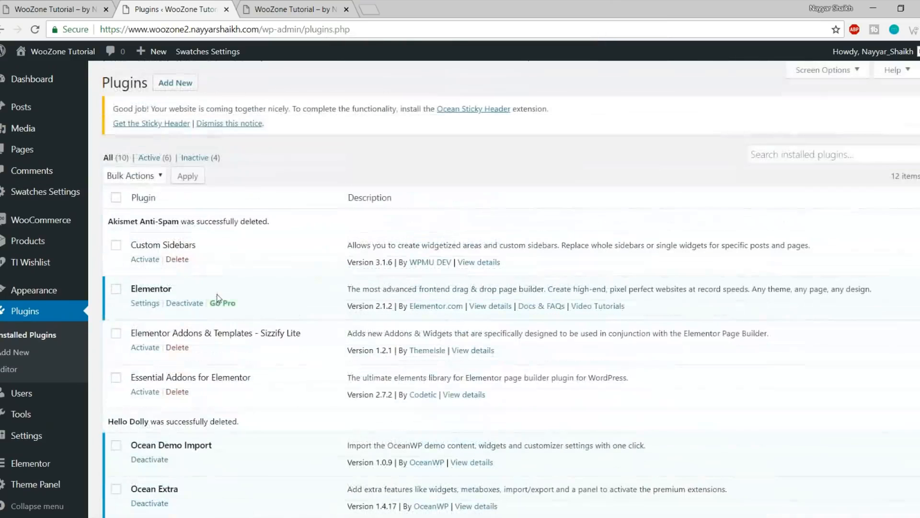
{"action": "left_click", "coordinate": [117, 197]}
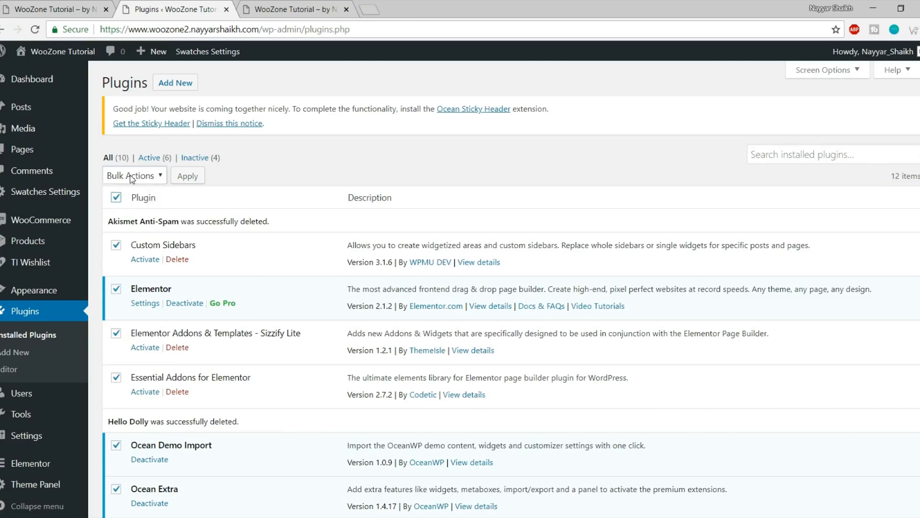
{"action": "left_click", "coordinate": [130, 176]}
{"action": "left_click", "coordinate": [146, 203]}
{"action": "left_click", "coordinate": [187, 176]}
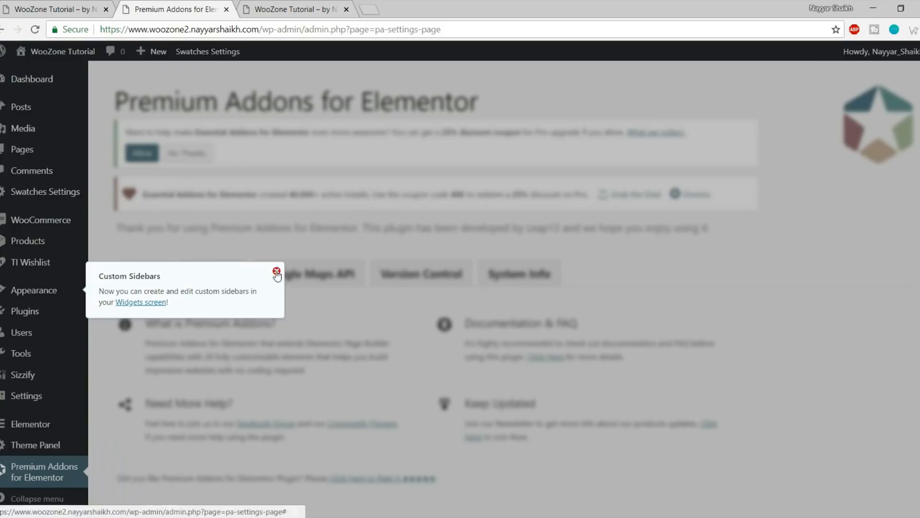
Dismiss the Custom Sidebars notice on the Premium Addons for Elementor page
{"action": "left_click", "coordinate": [276, 271]}
{"action": "scroll", "coordinate": [434, 301], "scroll_direction": "up", "scroll_amount": 1}
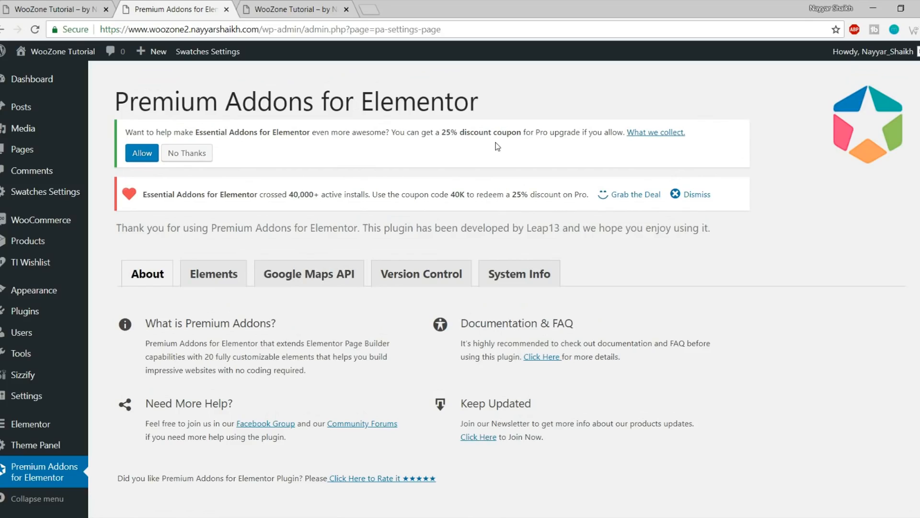
{"action": "left_click", "coordinate": [355, 7]}
Open bloggdude.com/woo in a new browser tab
{"action": "left_click", "coordinate": [377, 6]}
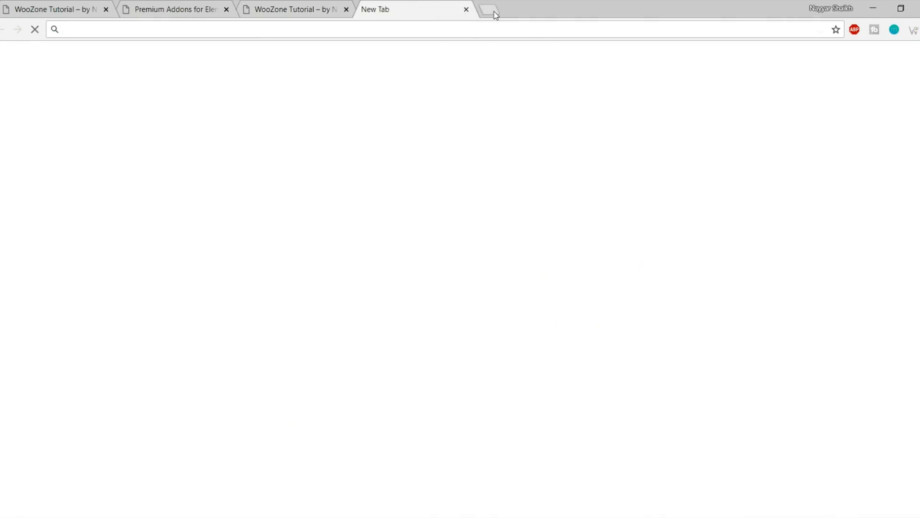
{"action": "type", "text": "bloggdude.com"}
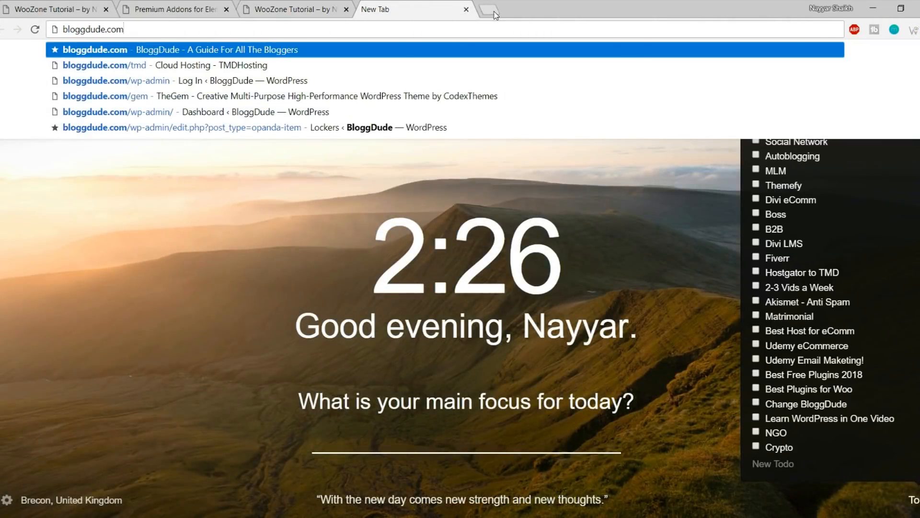
{"action": "type", "text": "/woo"}
{"action": "key", "text": "Return"}
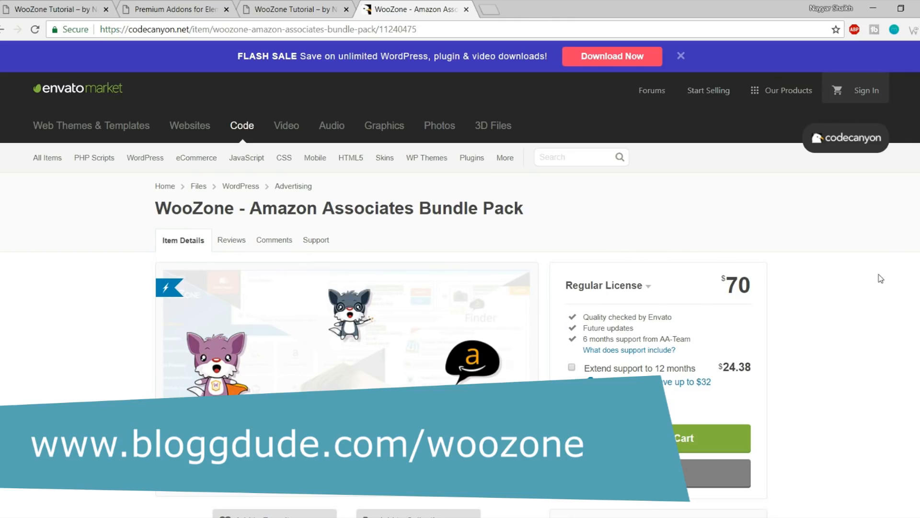
Look over the CodeCanyon WooZone bundle page, then close its tab
{"action": "scroll", "coordinate": [786, 316], "scroll_direction": "down", "scroll_amount": 6}
{"action": "scroll", "coordinate": [788, 315], "scroll_direction": "up", "scroll_amount": 6}
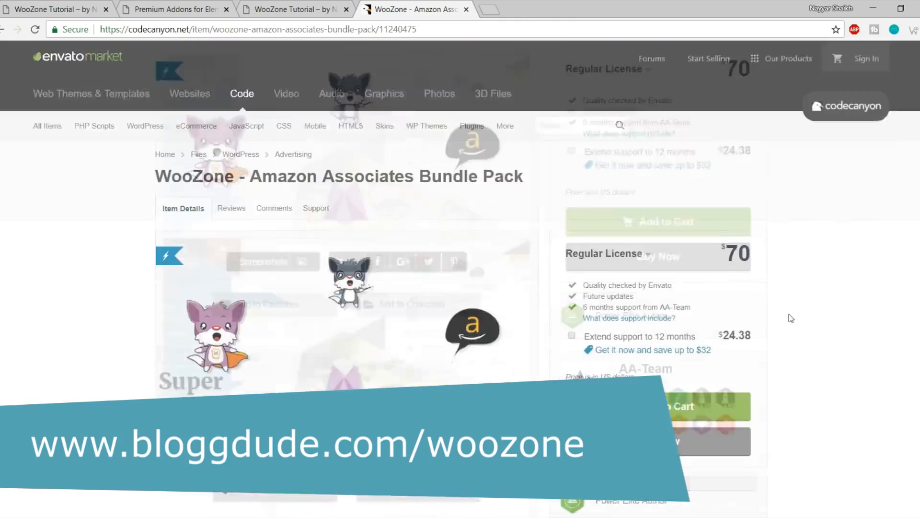
{"action": "scroll", "coordinate": [832, 263], "scroll_direction": "down", "scroll_amount": 6}
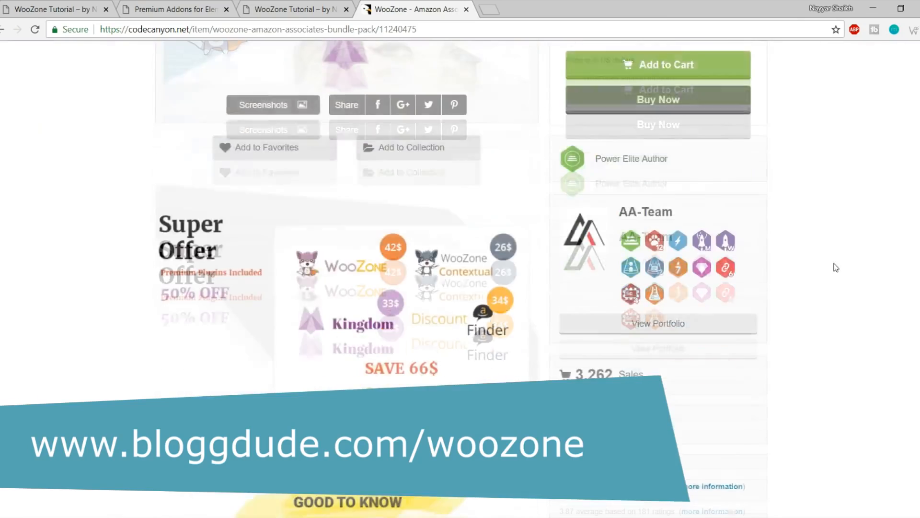
{"action": "scroll", "coordinate": [834, 281], "scroll_direction": "up", "scroll_amount": 6}
{"action": "scroll", "coordinate": [838, 281], "scroll_direction": "down", "scroll_amount": 9}
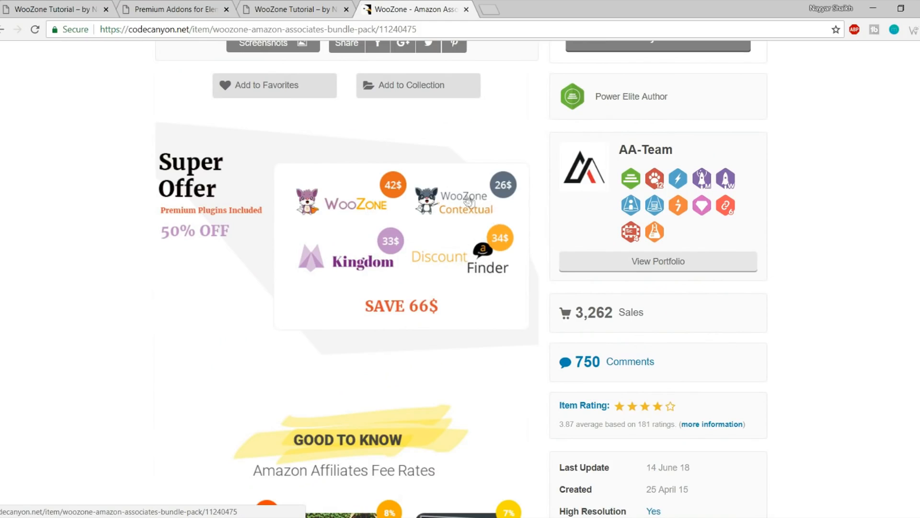
{"action": "scroll", "coordinate": [871, 237], "scroll_direction": "down", "scroll_amount": 1}
{"action": "scroll", "coordinate": [871, 238], "scroll_direction": "down", "scroll_amount": 4}
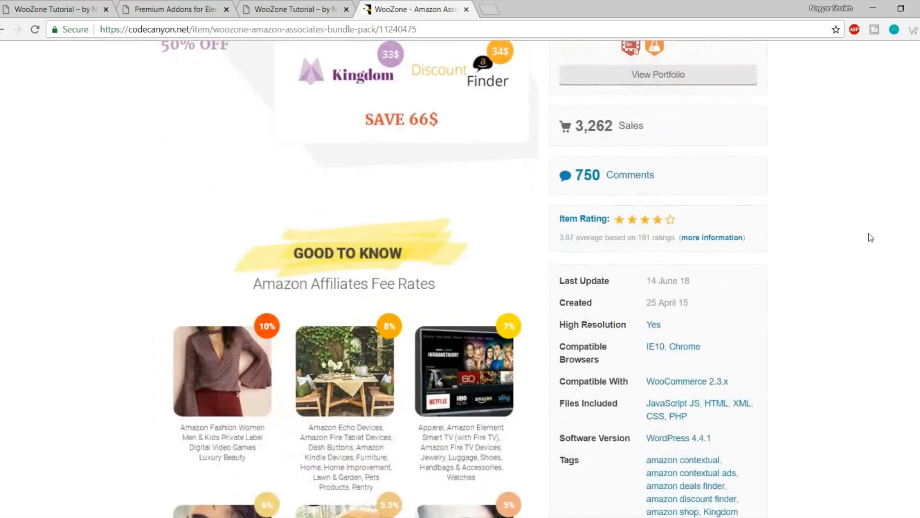
{"action": "scroll", "coordinate": [871, 237], "scroll_direction": "up", "scroll_amount": 5}
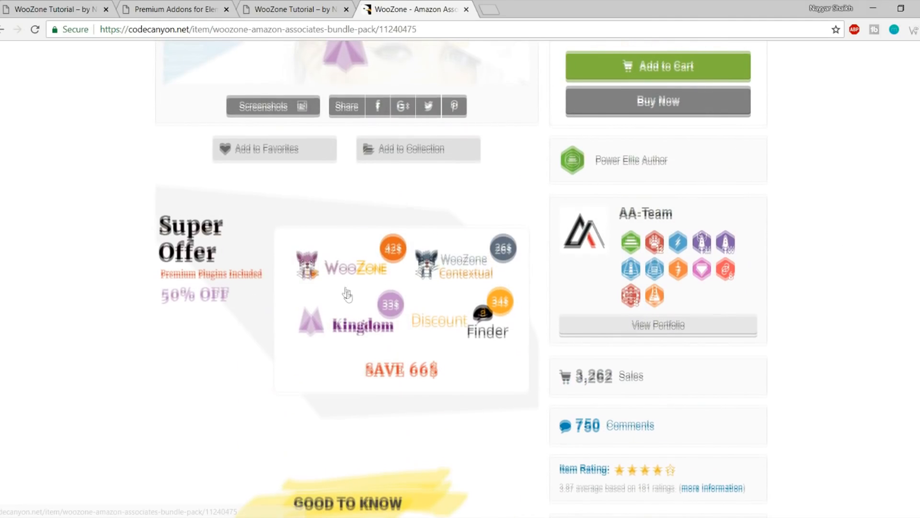
{"action": "scroll", "coordinate": [304, 319], "scroll_direction": "up", "scroll_amount": 8}
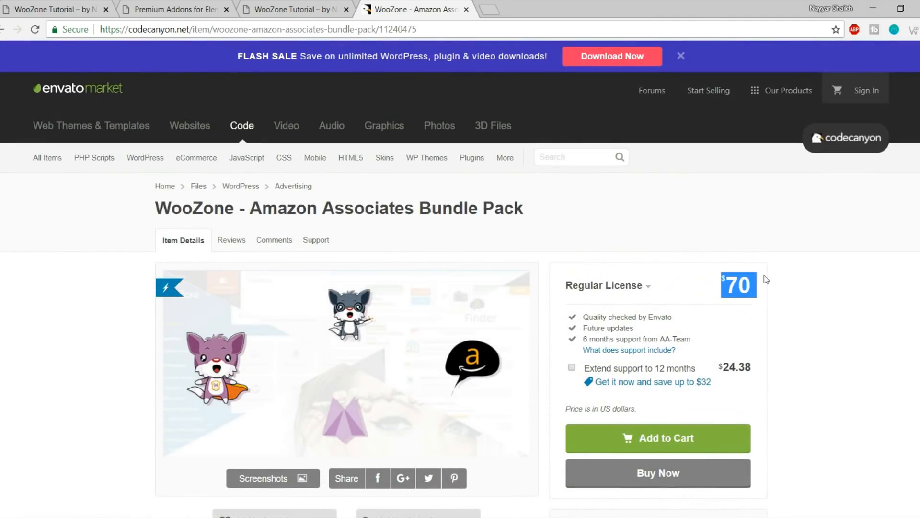
{"action": "scroll", "coordinate": [783, 283], "scroll_direction": "down", "scroll_amount": 3}
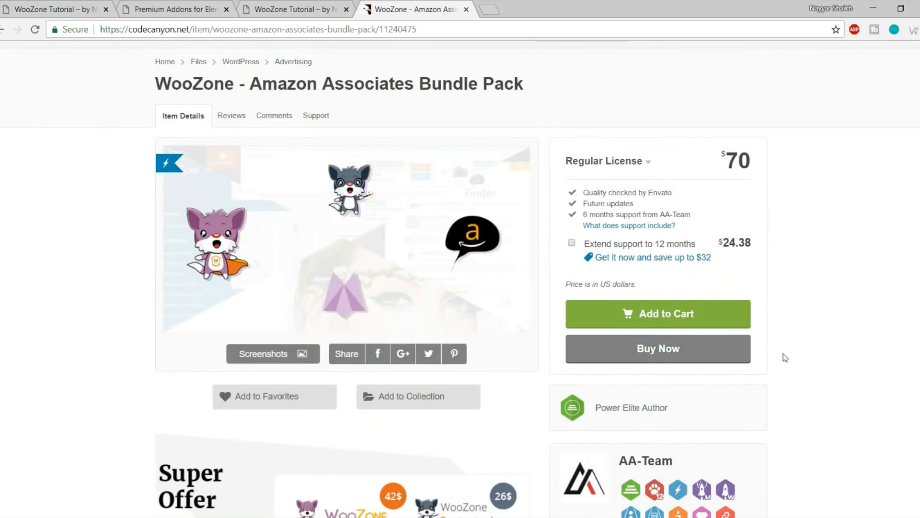
{"action": "scroll", "coordinate": [784, 357], "scroll_direction": "up", "scroll_amount": 3}
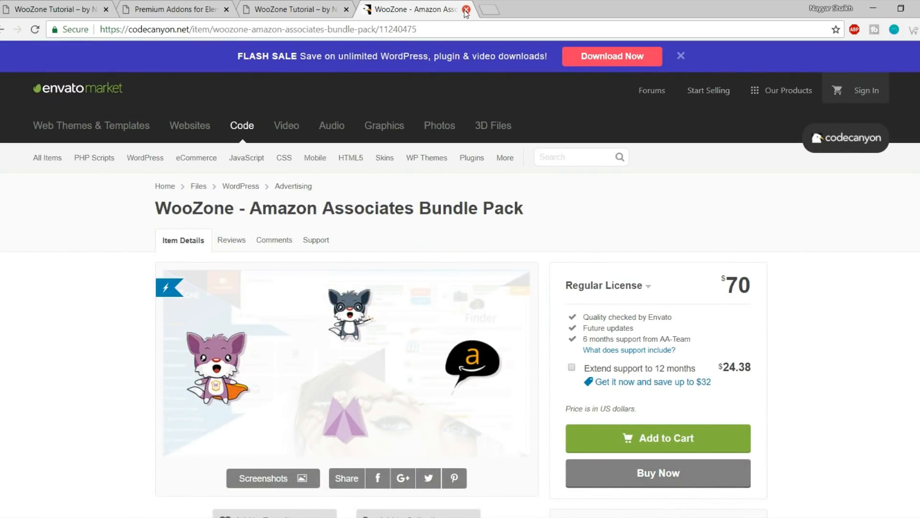
{"action": "left_click", "coordinate": [466, 10]}
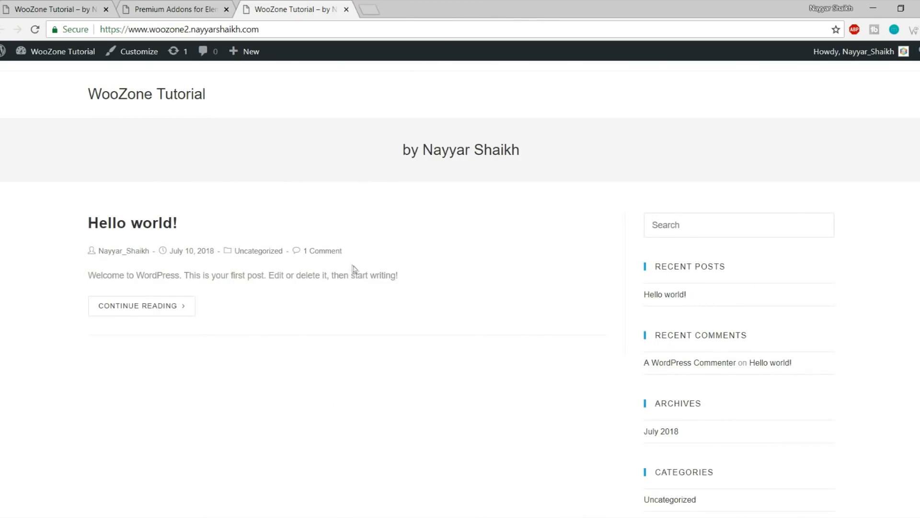
In the WooZone folder, open the extracted 2.6 > 2.6 folder
{"action": "left_click", "coordinate": [91, 516]}
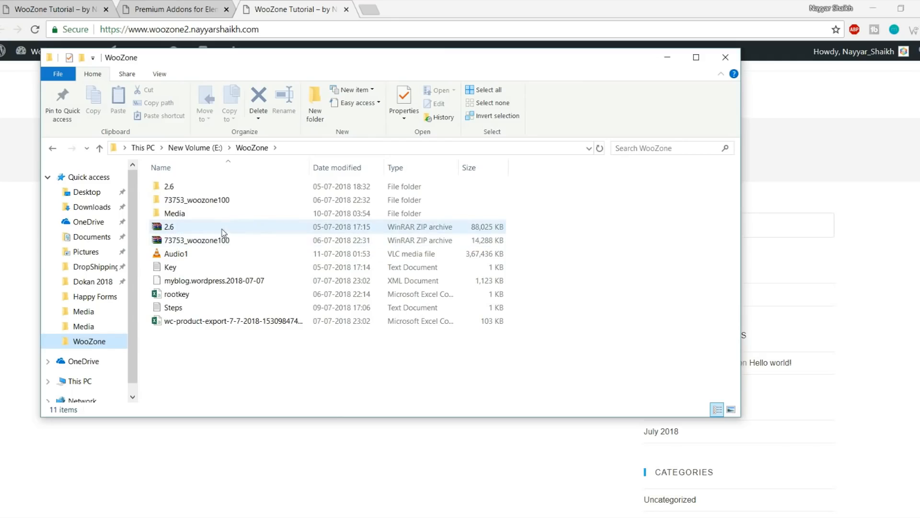
{"action": "left_click", "coordinate": [184, 229]}
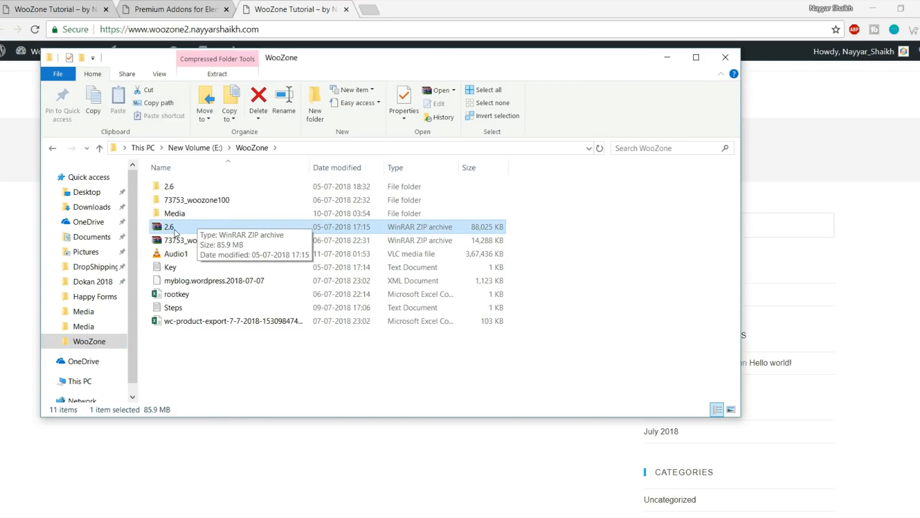
{"action": "left_click", "coordinate": [199, 242]}
{"action": "left_click", "coordinate": [198, 228]}
{"action": "right_click", "coordinate": [167, 228]}
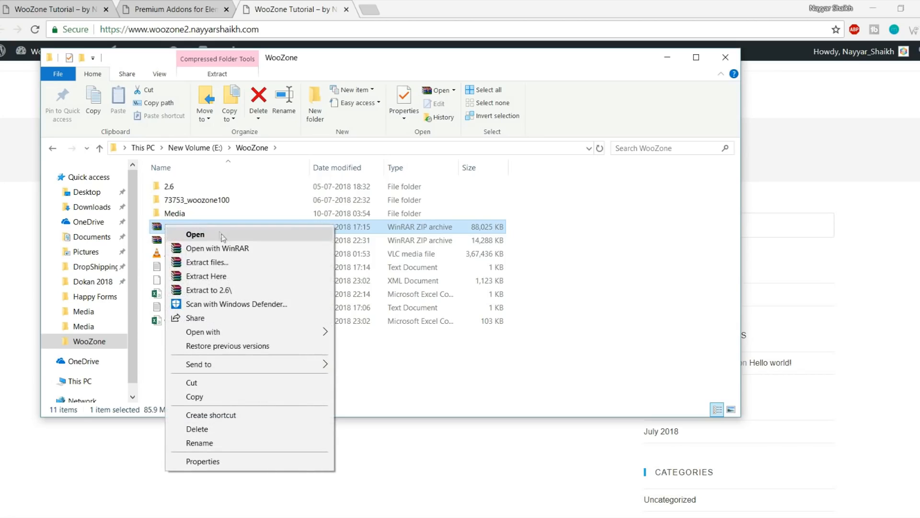
{"action": "left_click", "coordinate": [583, 219]}
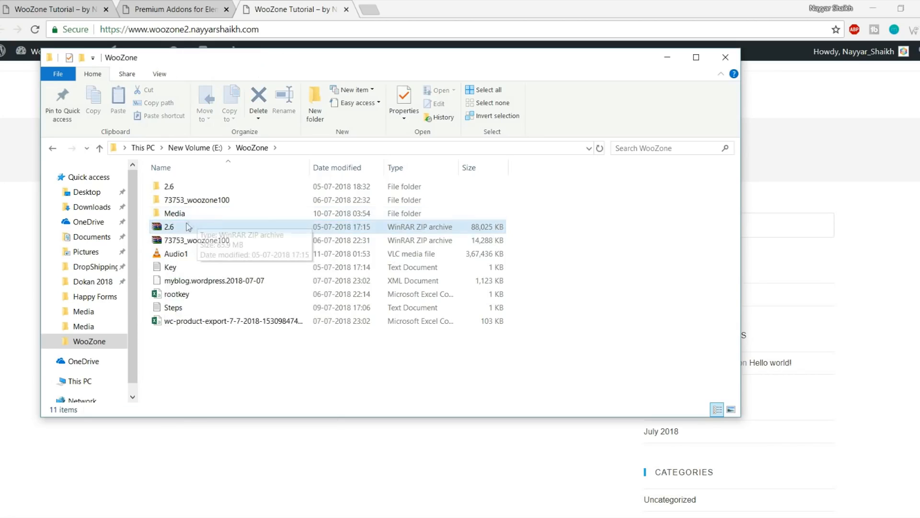
{"action": "double_click", "coordinate": [188, 188]}
{"action": "double_click", "coordinate": [191, 190]}
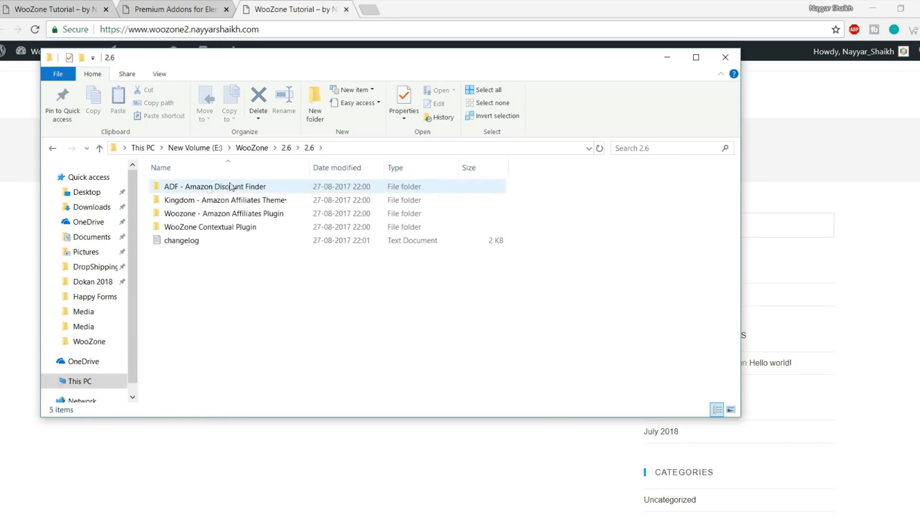
Open Woozone - Amazon Affiliates Plugin > 9.0.6.1 > Plugin and select woozone.zip
{"action": "left_click", "coordinate": [237, 201]}
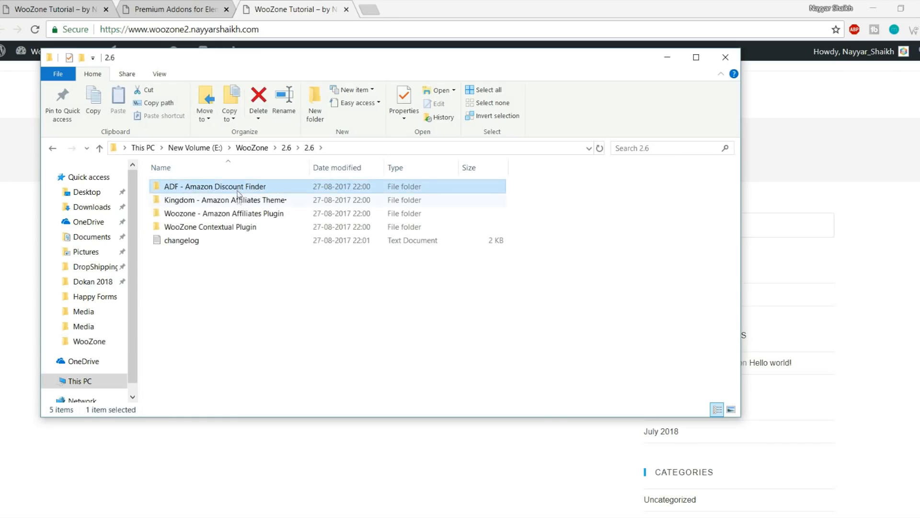
{"action": "left_click", "coordinate": [245, 228]}
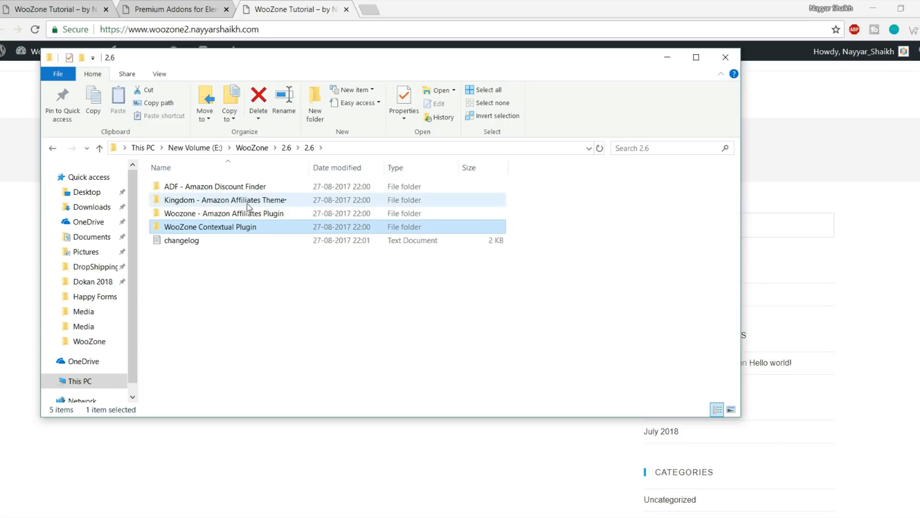
{"action": "left_click", "coordinate": [238, 205]}
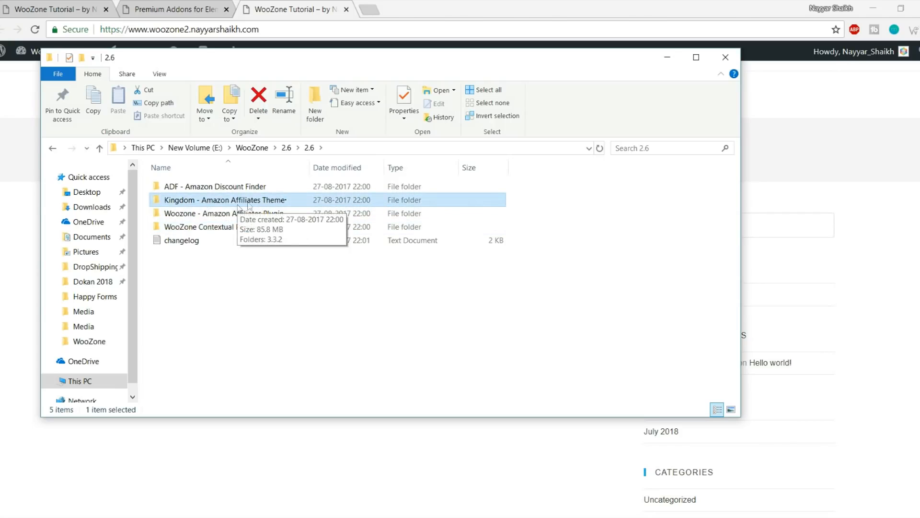
{"action": "left_click_drag", "start_coordinate": [310, 167], "coordinate": [331, 168]}
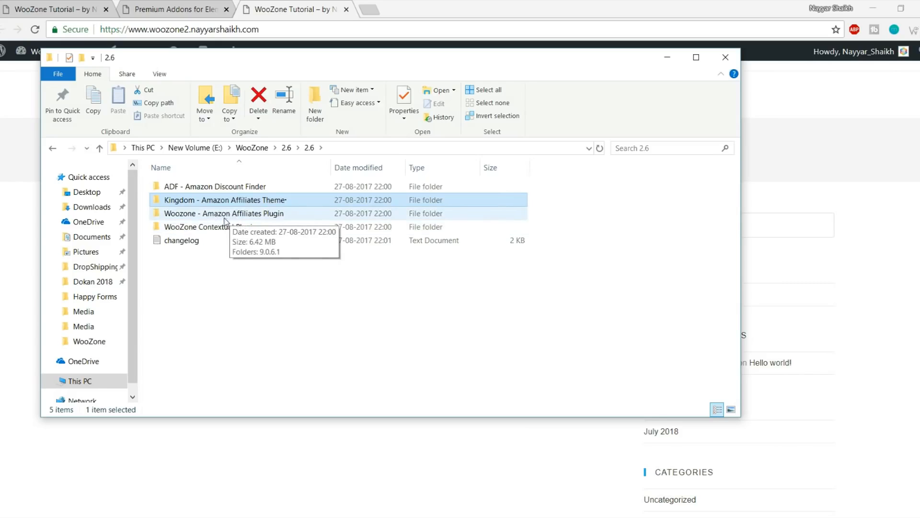
{"action": "double_click", "coordinate": [261, 214]}
{"action": "double_click", "coordinate": [201, 191]}
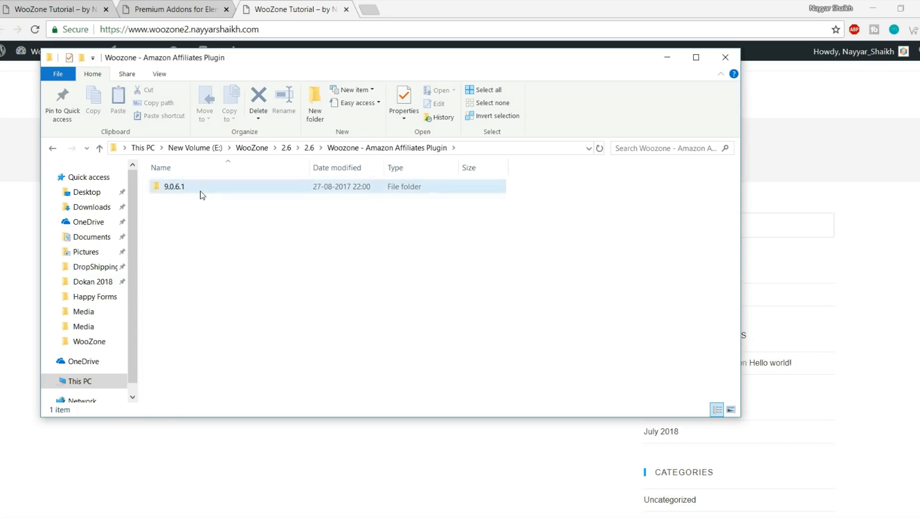
{"action": "double_click", "coordinate": [208, 190]}
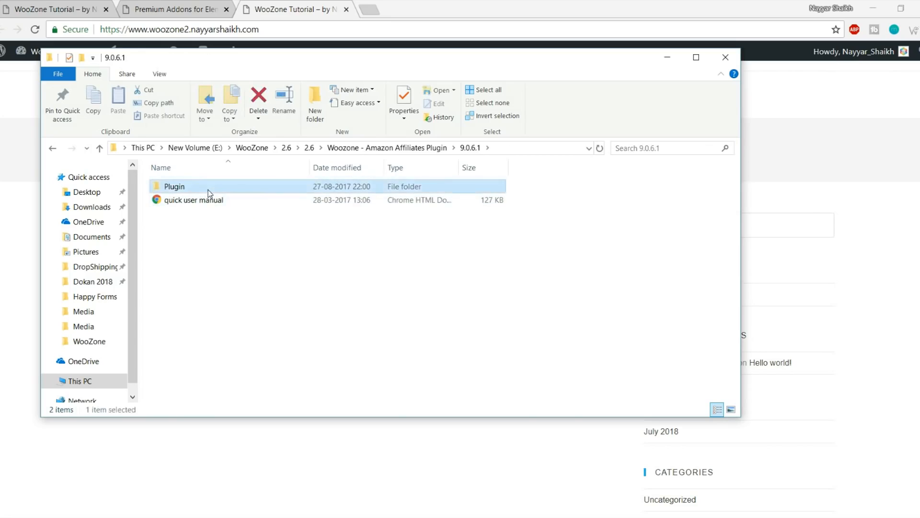
{"action": "left_click", "coordinate": [211, 187]}
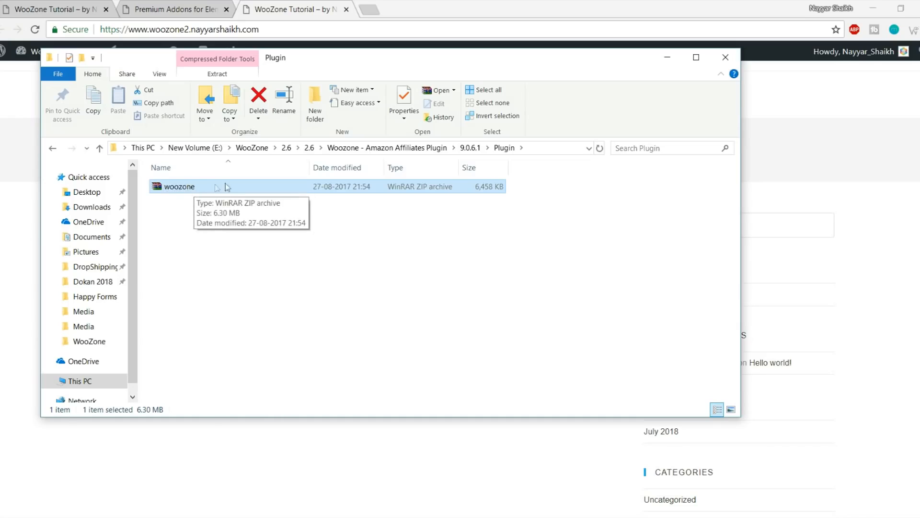
{"action": "left_click", "coordinate": [182, 9]}
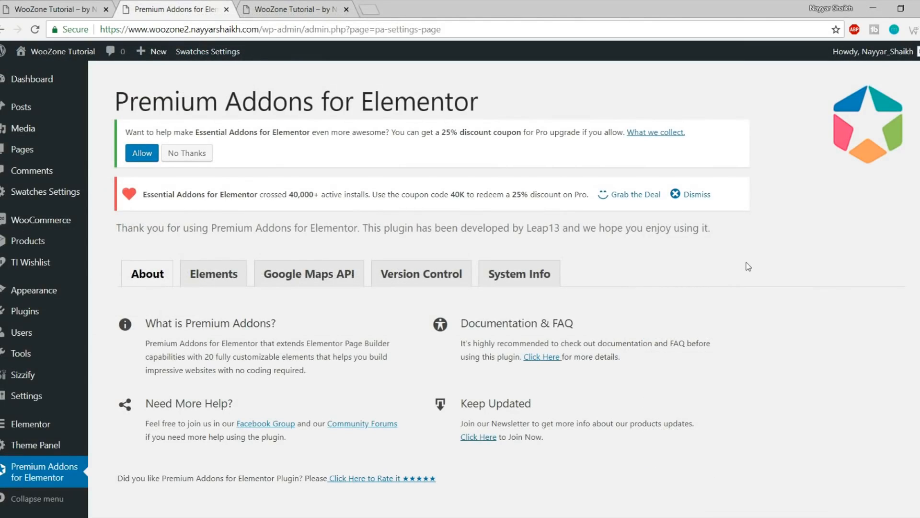
Open Media > Add New and highlight the 'Maximum upload file size: 2 MB' note
{"action": "mouse_move", "coordinate": [41, 128]}
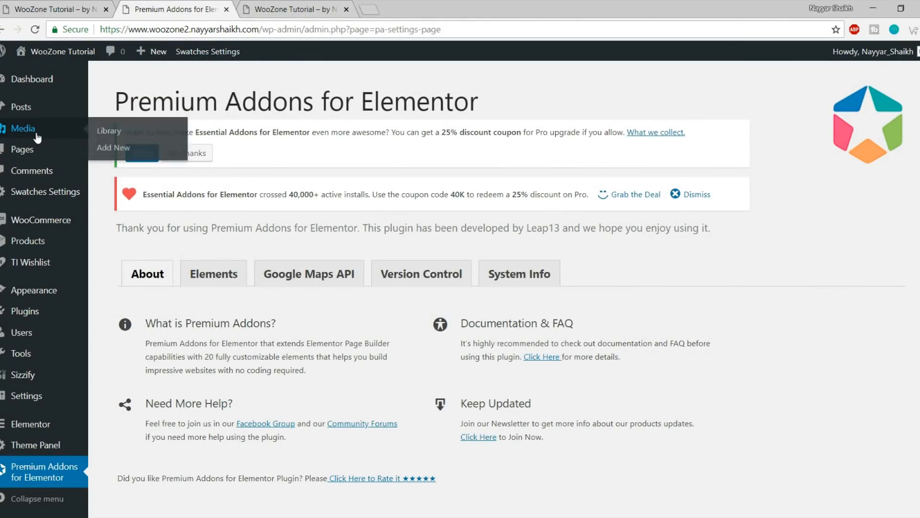
{"action": "left_click", "coordinate": [120, 153]}
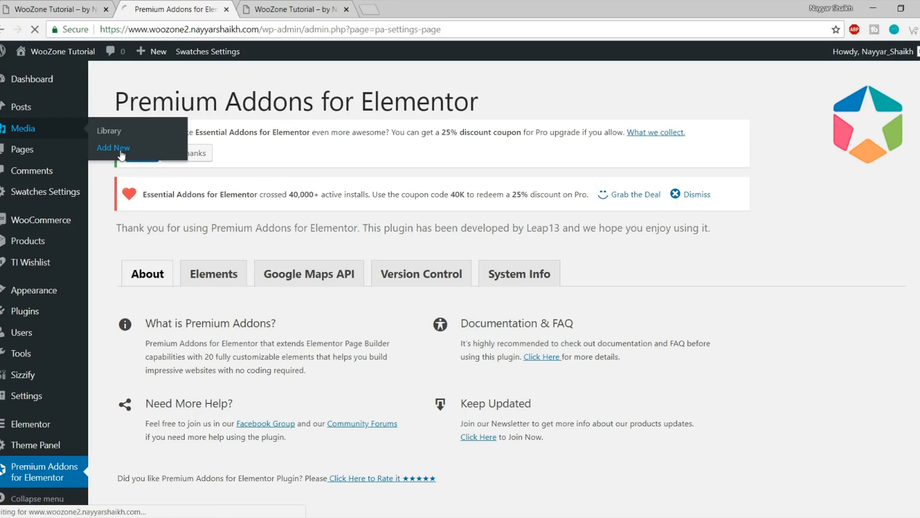
{"action": "left_click_drag", "start_coordinate": [222, 369], "coordinate": [109, 373]}
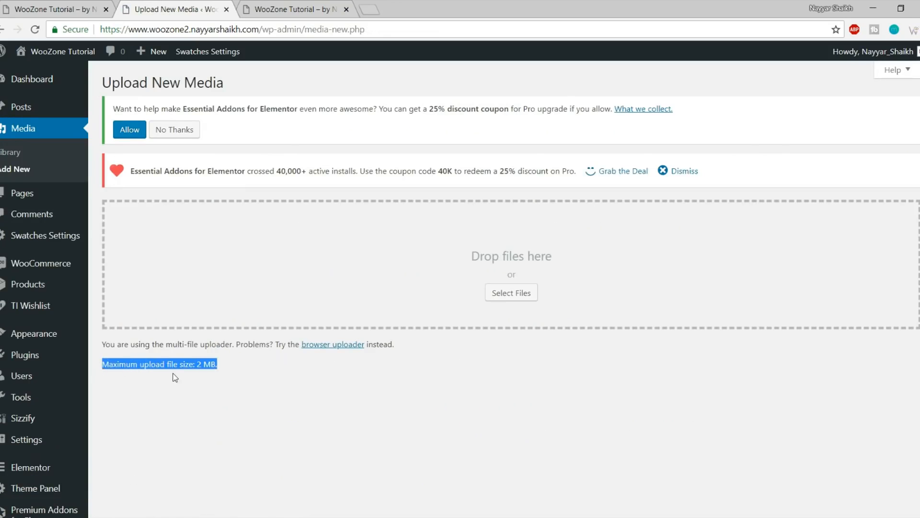
{"action": "left_click", "coordinate": [208, 373]}
{"action": "left_click_drag", "start_coordinate": [196, 365], "coordinate": [222, 363]}
{"action": "left_click", "coordinate": [235, 366]}
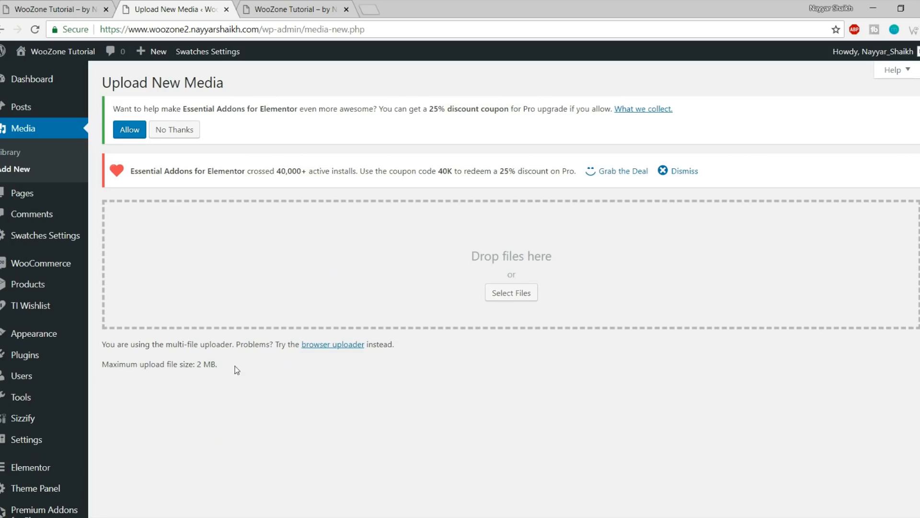
Compare the Plugin folder with the 2 MB upload limit, then launch FileZilla
{"action": "left_click", "coordinate": [72, 517]}
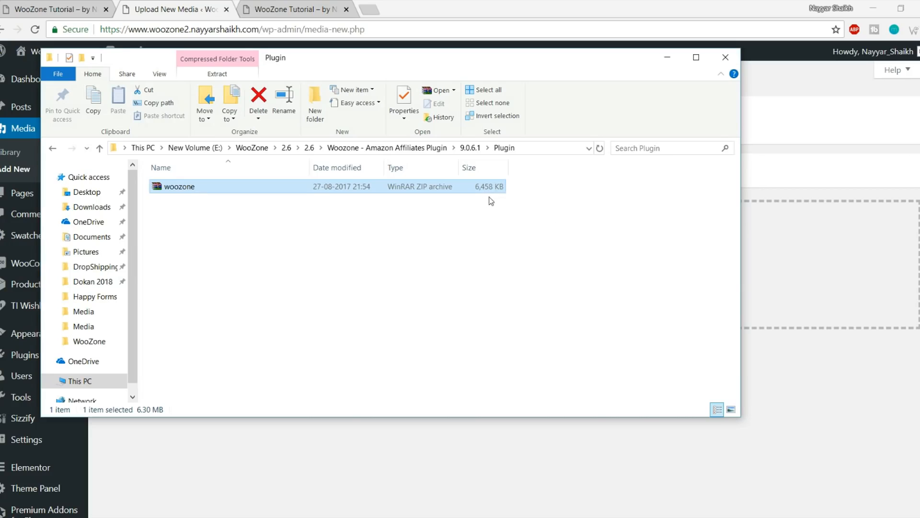
{"action": "left_click", "coordinate": [802, 160]}
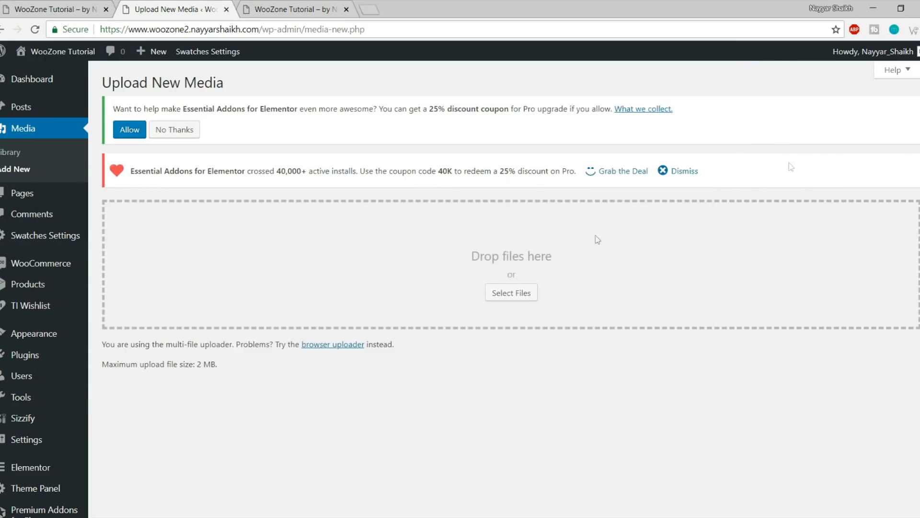
{"action": "left_click_drag", "start_coordinate": [274, 370], "coordinate": [99, 359]}
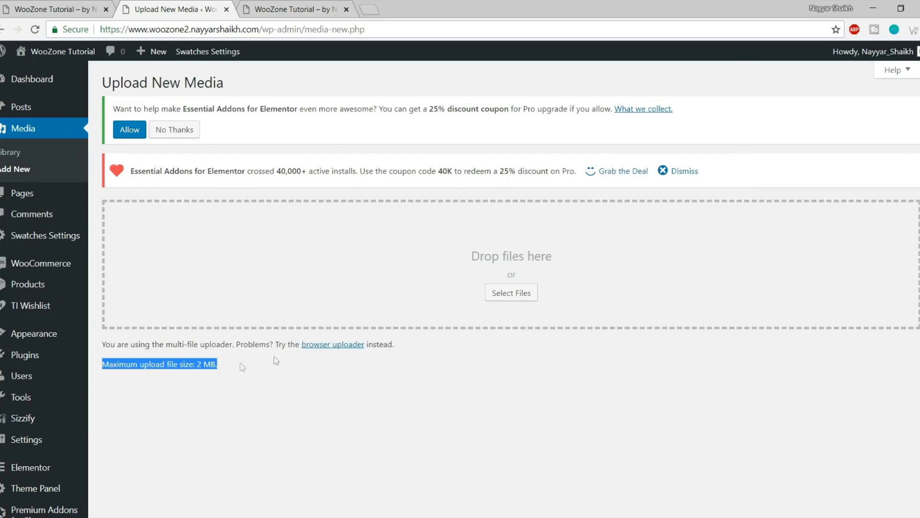
{"action": "left_click", "coordinate": [67, 517]}
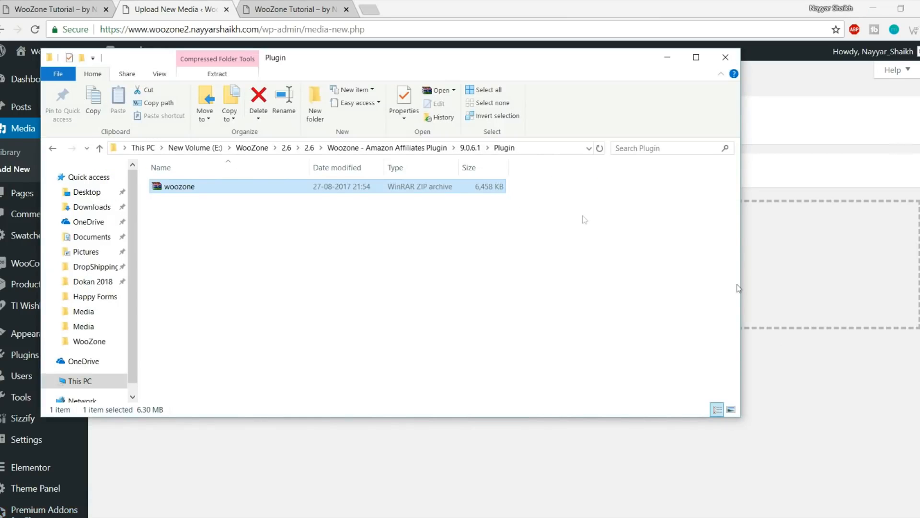
{"action": "left_click", "coordinate": [822, 417]}
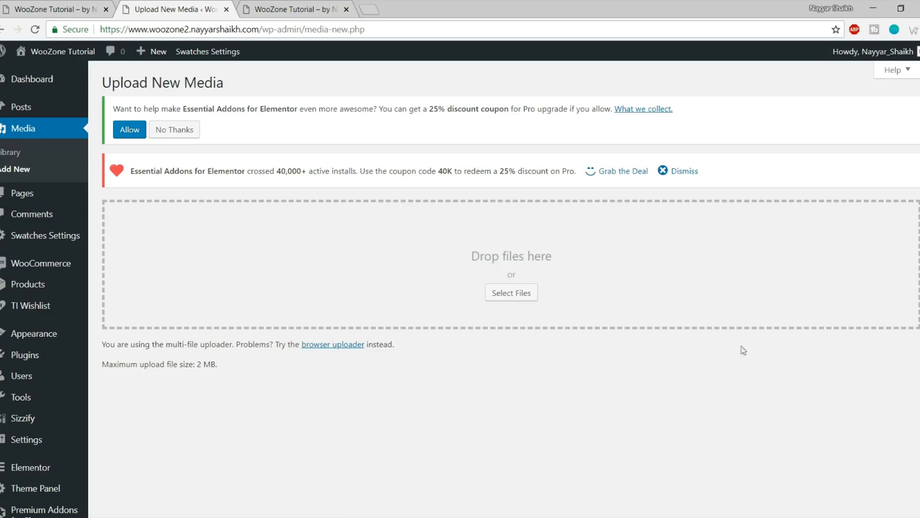
{"action": "left_click", "coordinate": [1, 517]}
Launch FileZilla, connect to the saved hosting server and open the woozone2 site folder
{"action": "left_click", "coordinate": [560, 472]}
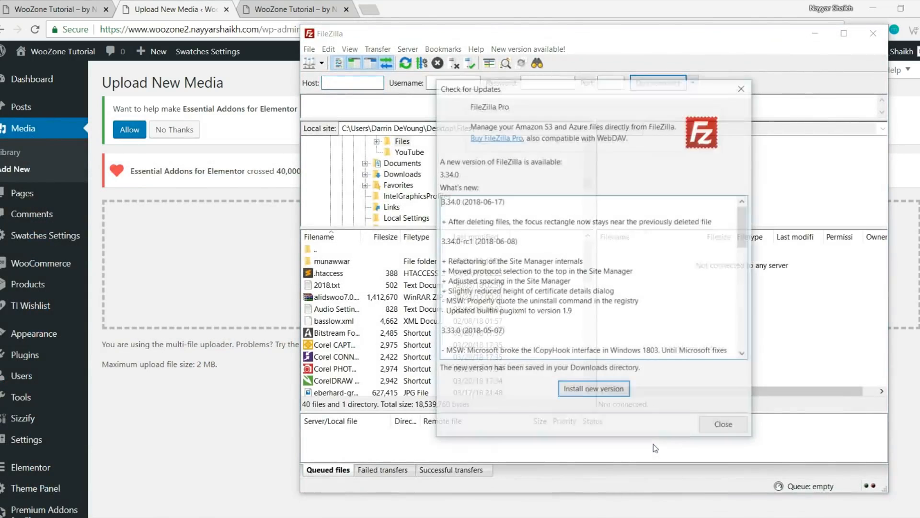
{"action": "left_click", "coordinate": [724, 426]}
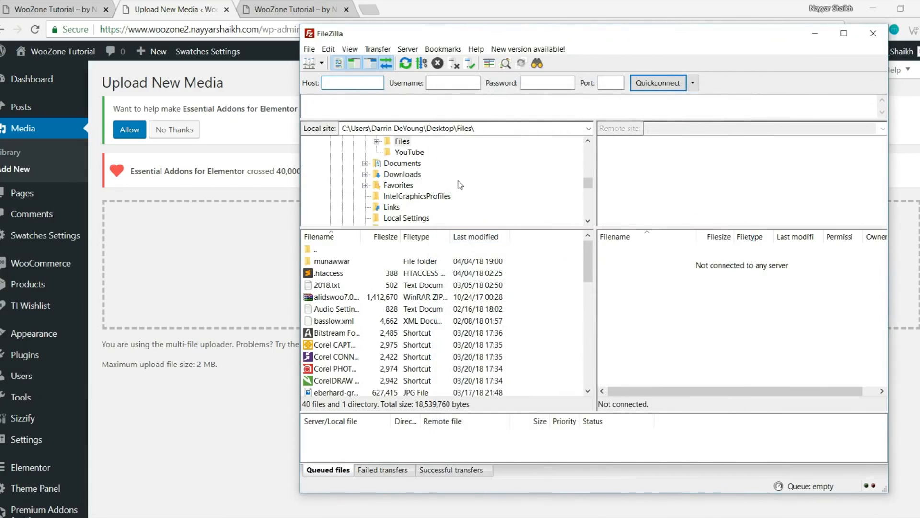
{"action": "left_click", "coordinate": [321, 64]}
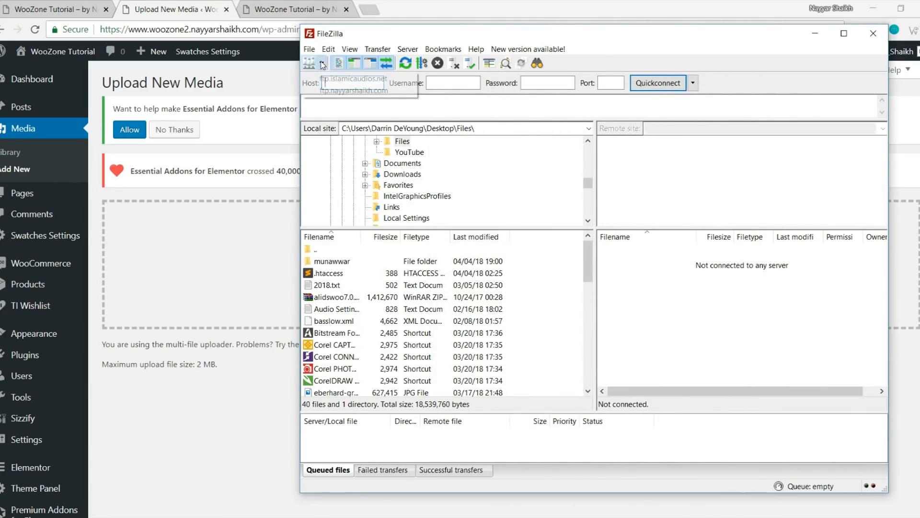
{"action": "left_click", "coordinate": [354, 82]}
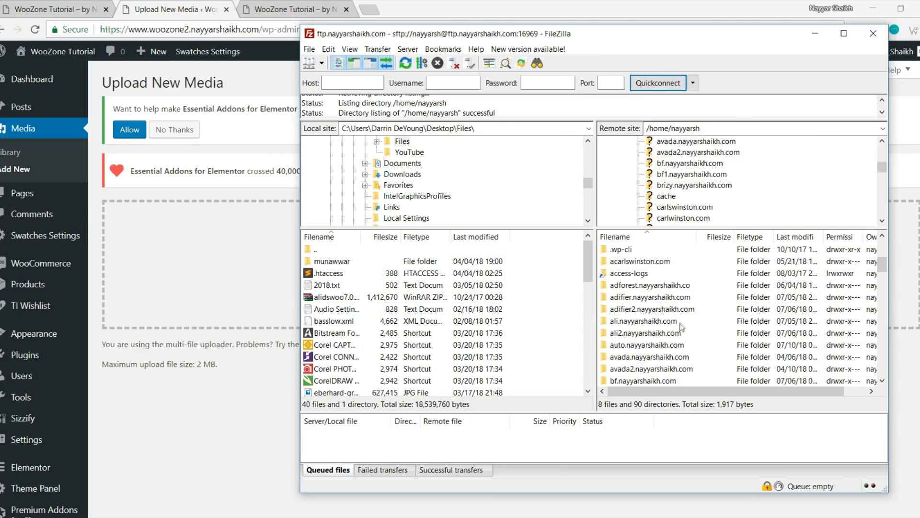
{"action": "scroll", "coordinate": [682, 327], "scroll_direction": "down", "scroll_amount": 2}
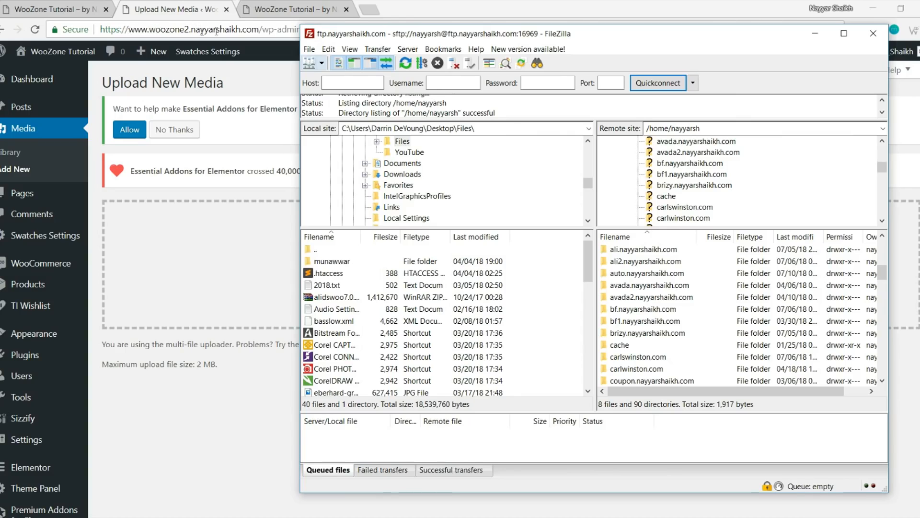
{"action": "scroll", "coordinate": [683, 336], "scroll_direction": "down", "scroll_amount": 2}
{"action": "scroll", "coordinate": [683, 336], "scroll_direction": "down", "scroll_amount": 8}
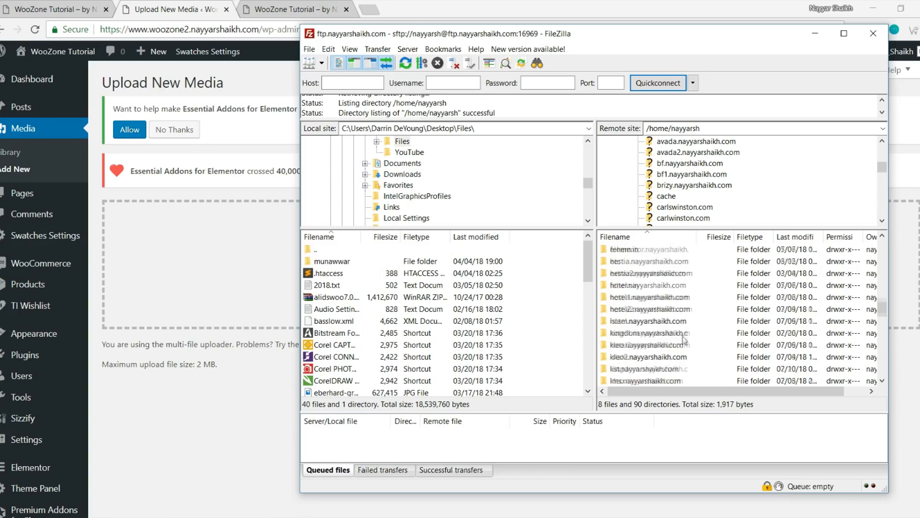
{"action": "scroll", "coordinate": [683, 340], "scroll_direction": "down", "scroll_amount": 10}
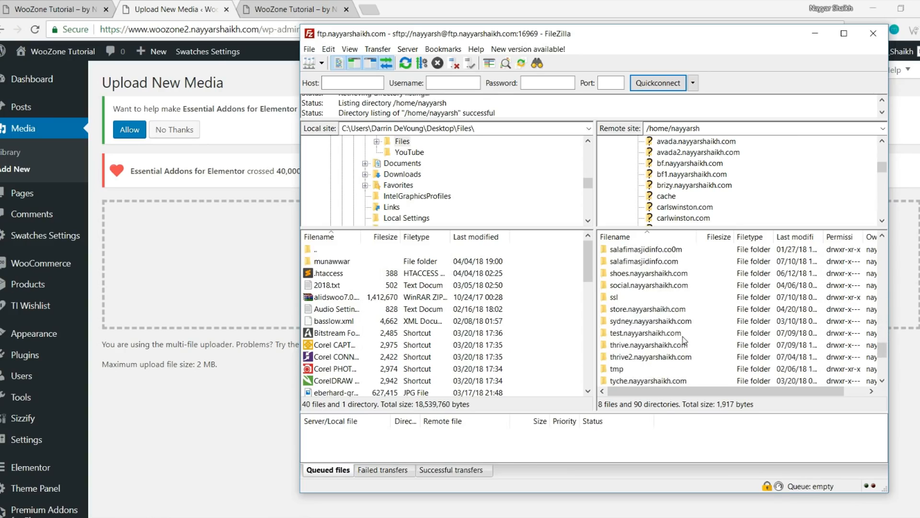
{"action": "double_click", "coordinate": [661, 310]}
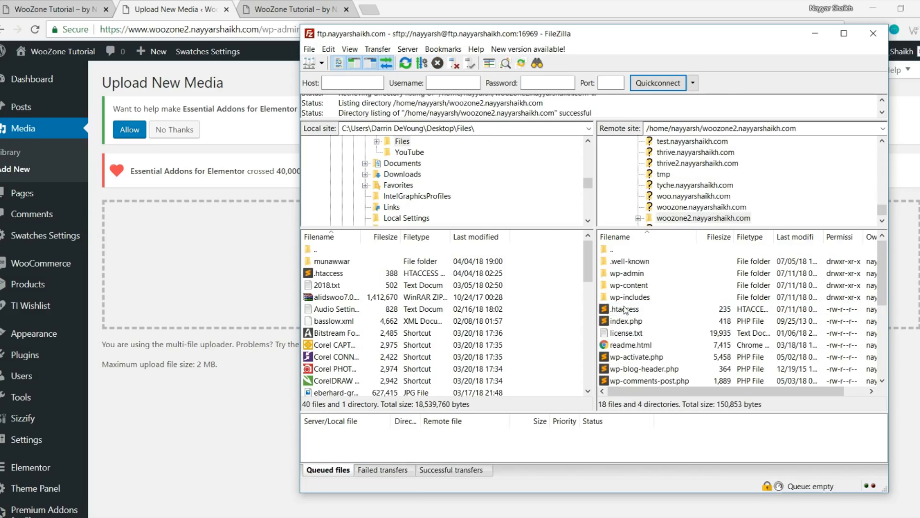
Download the site's .htaccess file from woozone2 into the local Desktop folder
{"action": "left_click", "coordinate": [655, 311]}
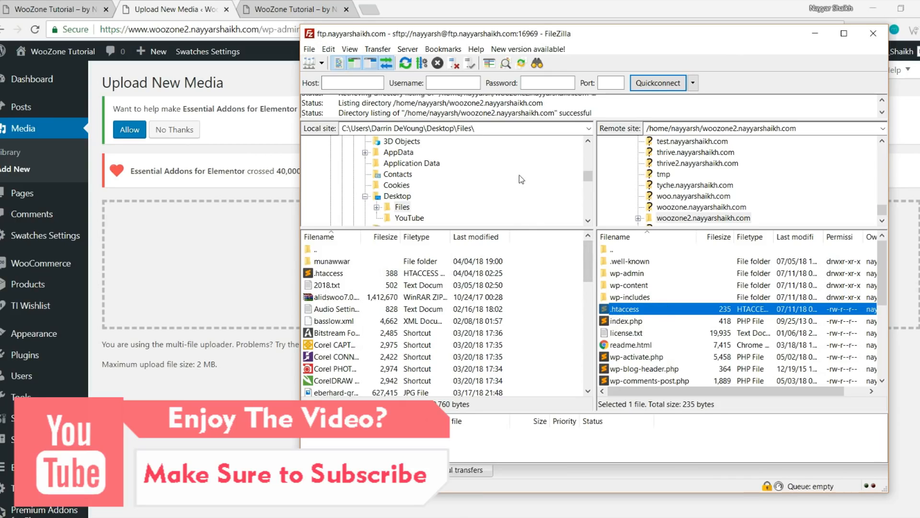
{"action": "scroll", "coordinate": [520, 177], "scroll_direction": "up", "scroll_amount": 8}
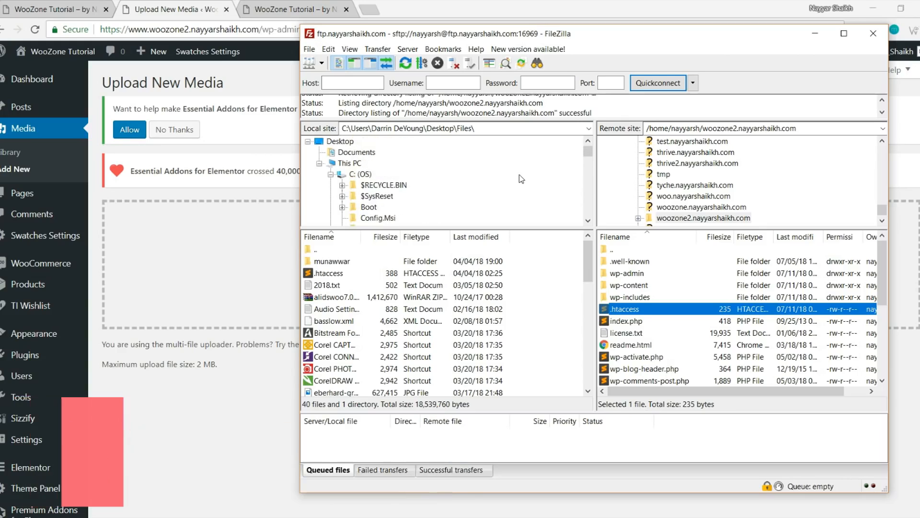
{"action": "left_click", "coordinate": [340, 141]}
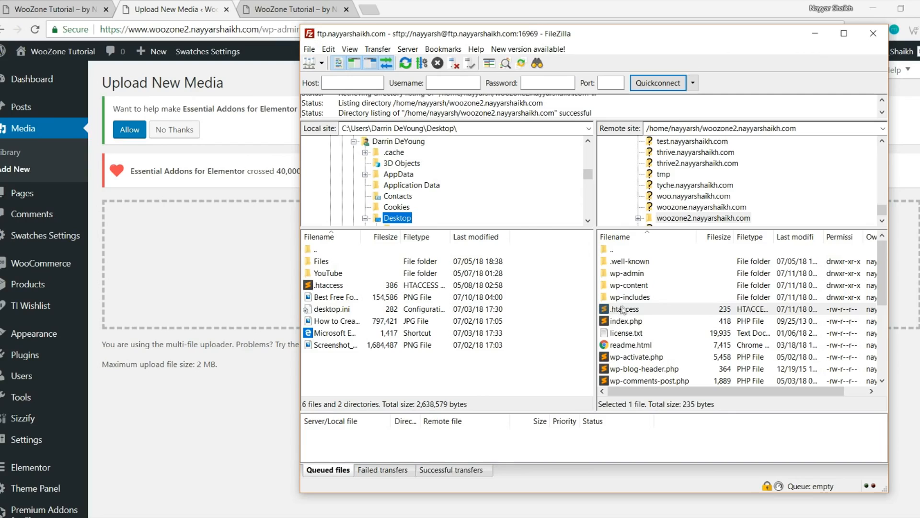
{"action": "left_click_drag", "start_coordinate": [630, 311], "coordinate": [331, 371]}
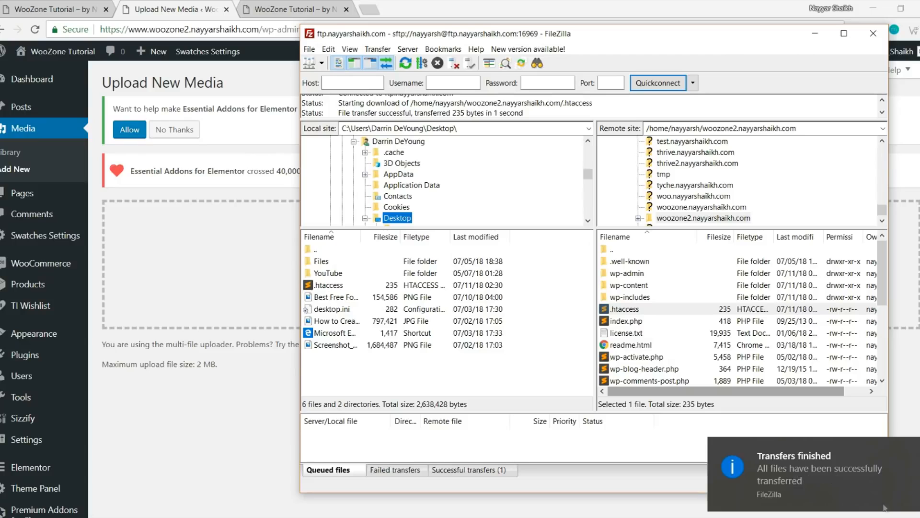
Open the downloaded .htaccess in Sublime Text from the desktop
{"action": "key", "text": "super+d"}
{"action": "left_click_drag", "start_coordinate": [14, 274], "coordinate": [348, 156]}
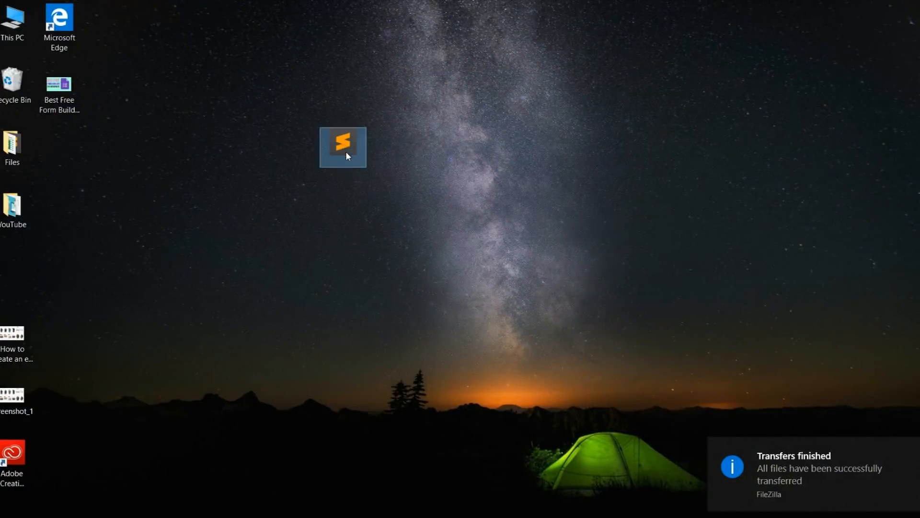
{"action": "double_click", "coordinate": [346, 152]}
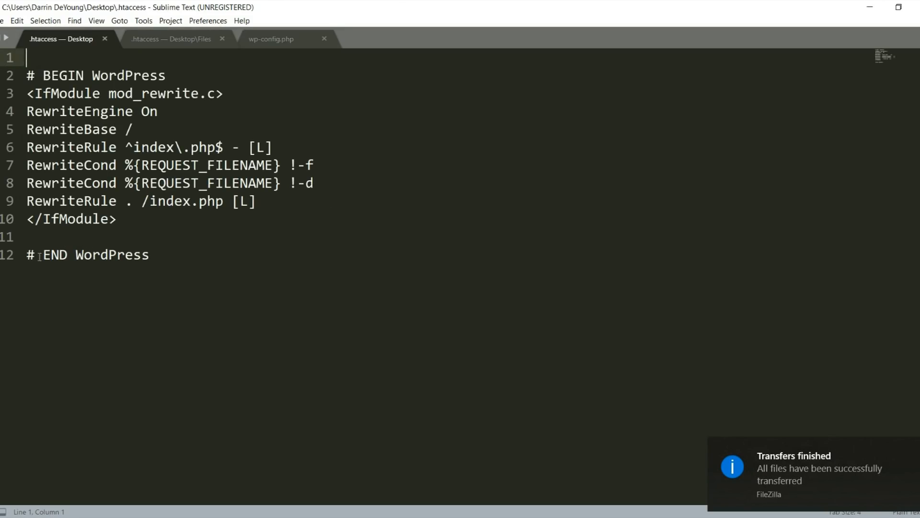
Dismiss Sublime Text's update offer and place the cursor on empty line 11 of .htaccess
{"action": "left_click_drag", "start_coordinate": [28, 254], "coordinate": [27, 237]}
{"action": "left_click", "coordinate": [548, 277]}
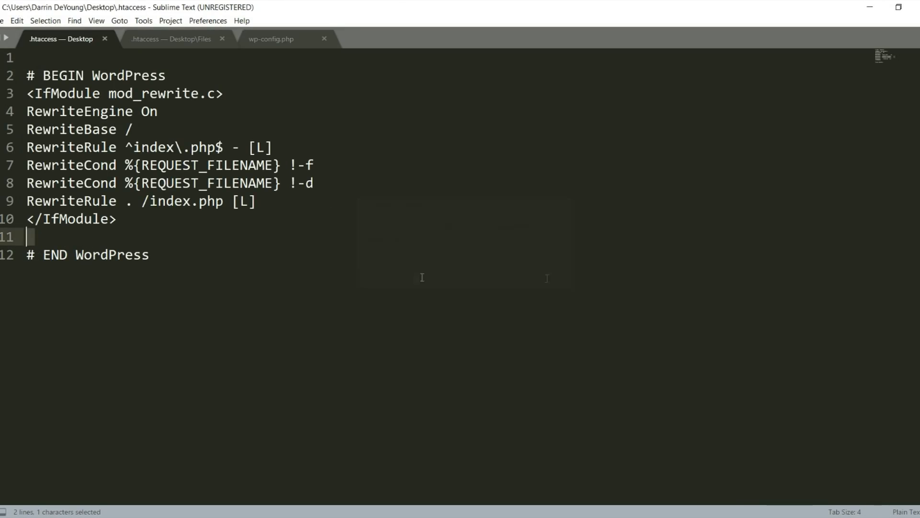
{"action": "left_click", "coordinate": [43, 232]}
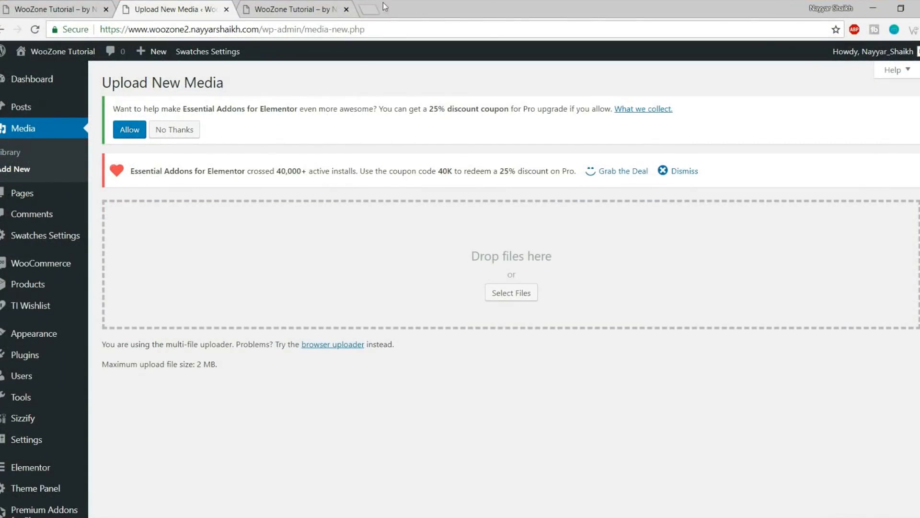
Load bloggdude.com in a new tab and go to the second page of posts
{"action": "left_click", "coordinate": [376, 7]}
{"action": "type", "text": "blo"}
{"action": "key", "text": "Return"}
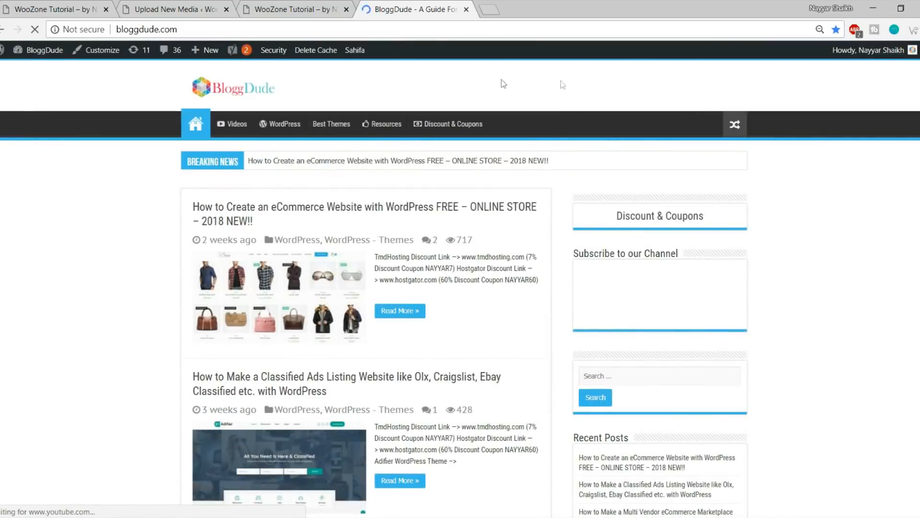
{"action": "scroll", "coordinate": [764, 259], "scroll_direction": "down", "scroll_amount": 20}
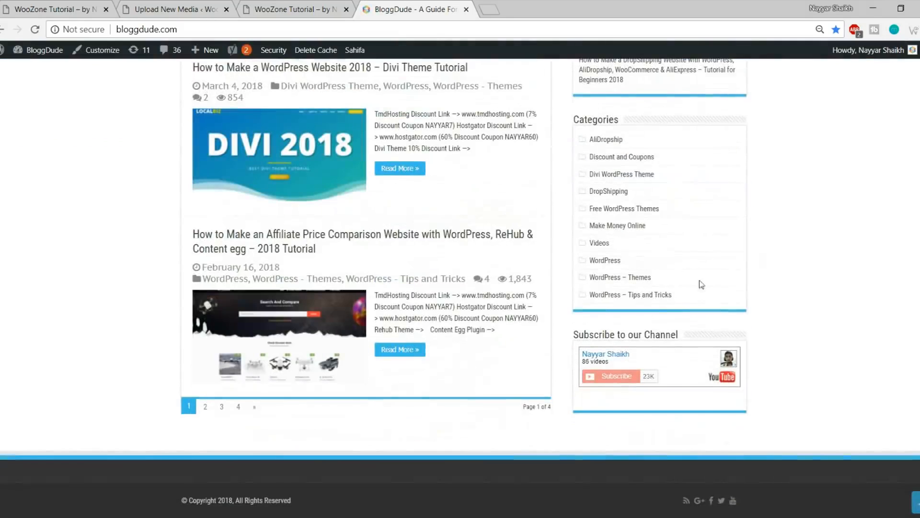
{"action": "left_click", "coordinate": [206, 407]}
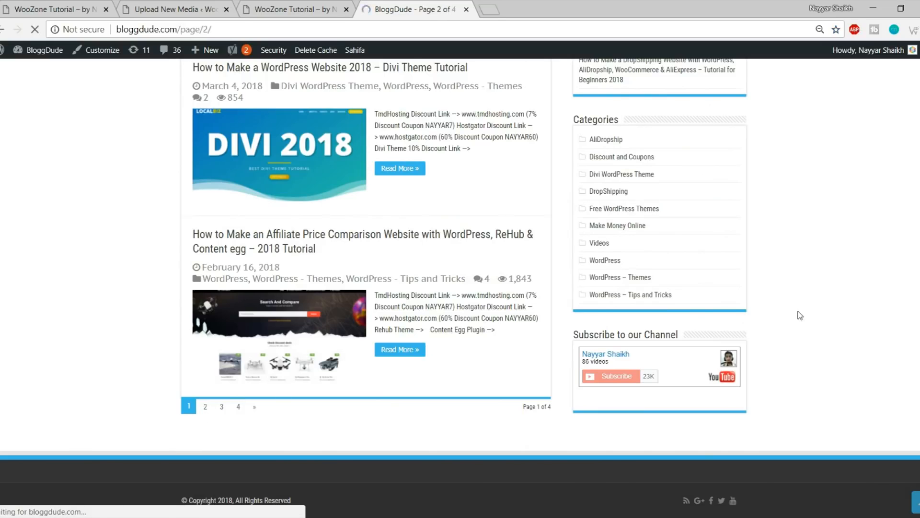
Open the 'Solved: upload_max_filesize' article and select its five php_value code lines
{"action": "scroll", "coordinate": [798, 310], "scroll_direction": "down", "scroll_amount": 3}
{"action": "scroll", "coordinate": [799, 310], "scroll_direction": "down", "scroll_amount": 8}
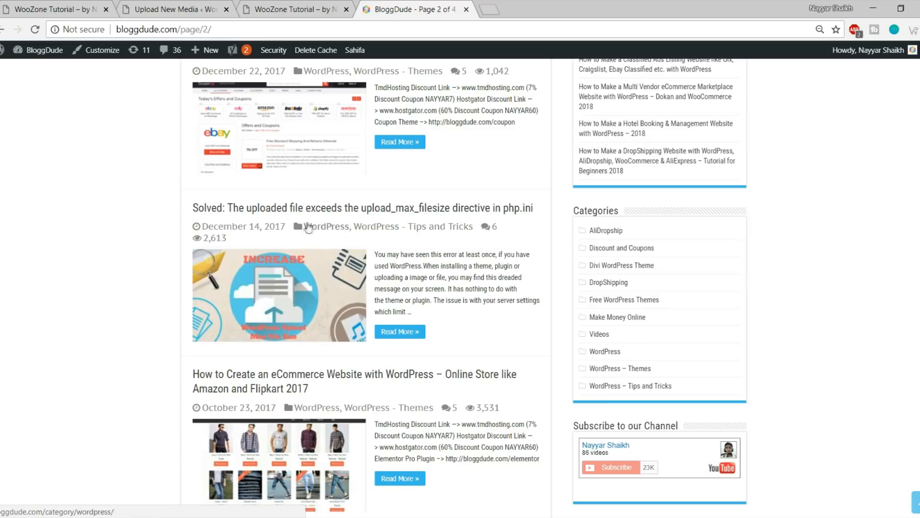
{"action": "left_click", "coordinate": [318, 281]}
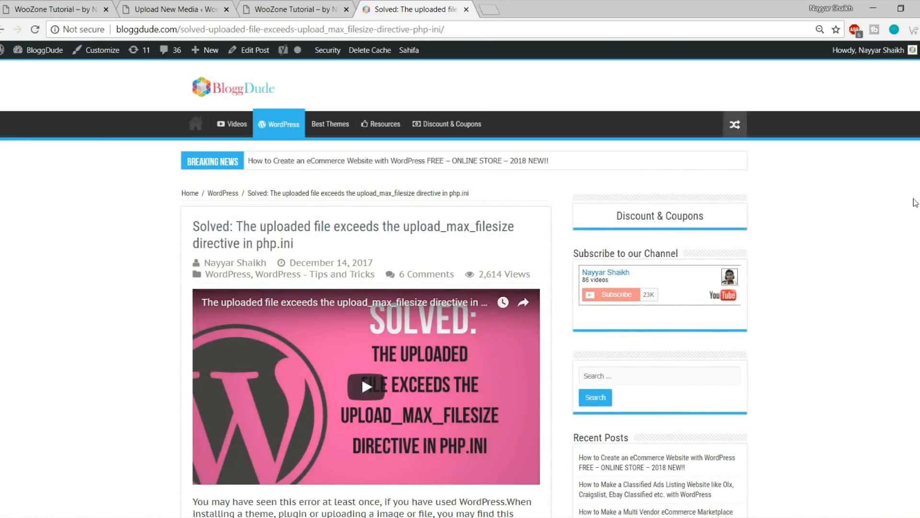
{"action": "scroll", "coordinate": [915, 201], "scroll_direction": "down", "scroll_amount": 10}
{"action": "scroll", "coordinate": [914, 201], "scroll_direction": "down", "scroll_amount": 12}
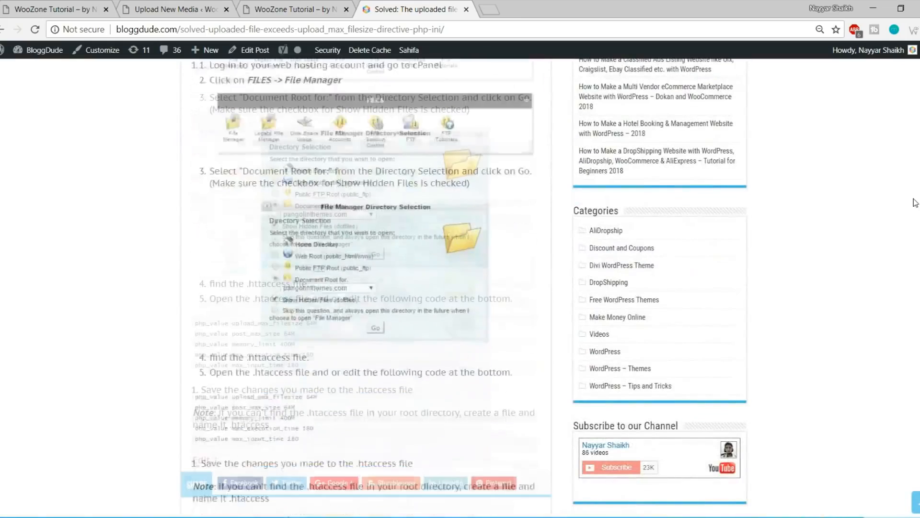
{"action": "scroll", "coordinate": [626, 199], "scroll_direction": "up", "scroll_amount": 3}
{"action": "left_click_drag", "start_coordinate": [302, 335], "coordinate": [184, 283]}
{"action": "key", "text": "ctrl+c"}
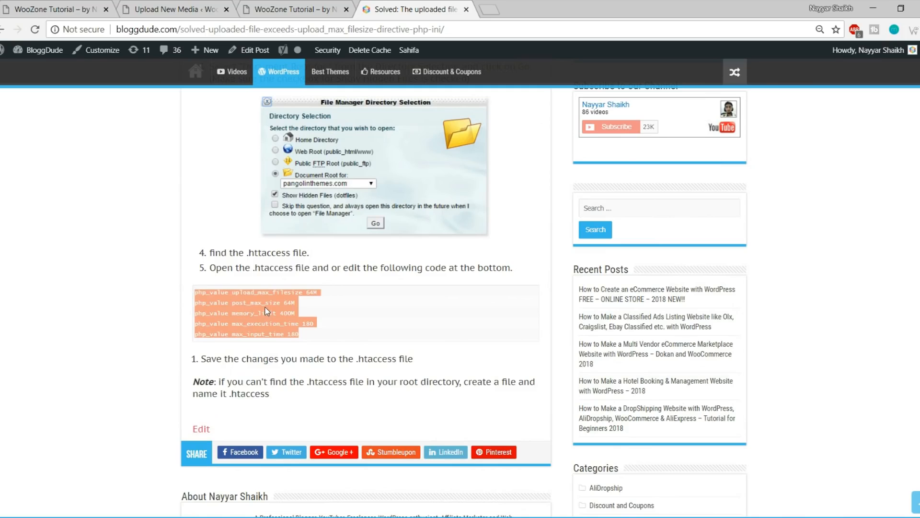
Paste the five php_value lines onto line 11 of .htaccess, save it and close Sublime Text
{"action": "left_click", "coordinate": [214, 516]}
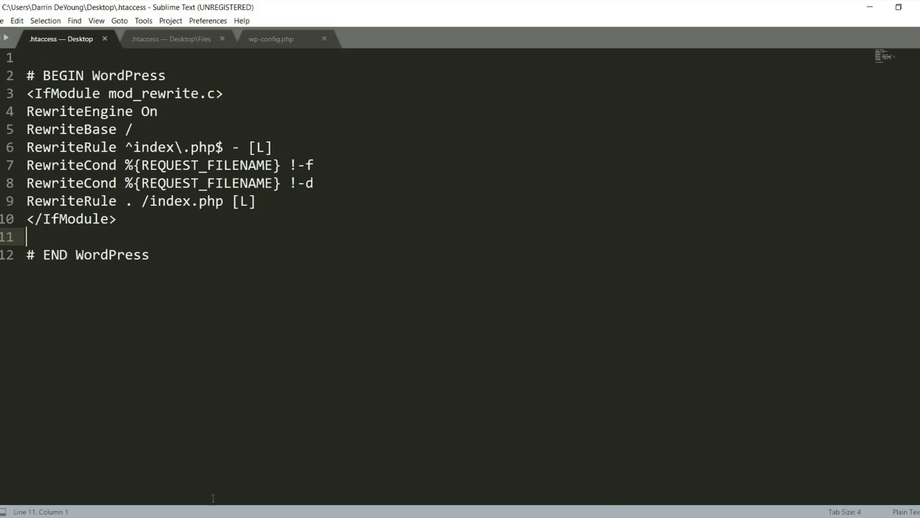
{"action": "key", "text": "ctrl+v"}
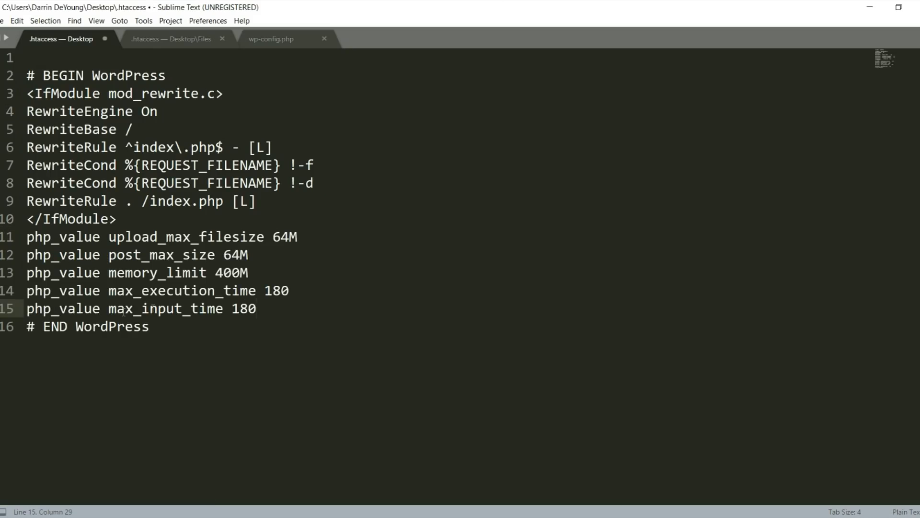
{"action": "key", "text": "ctrl+s"}
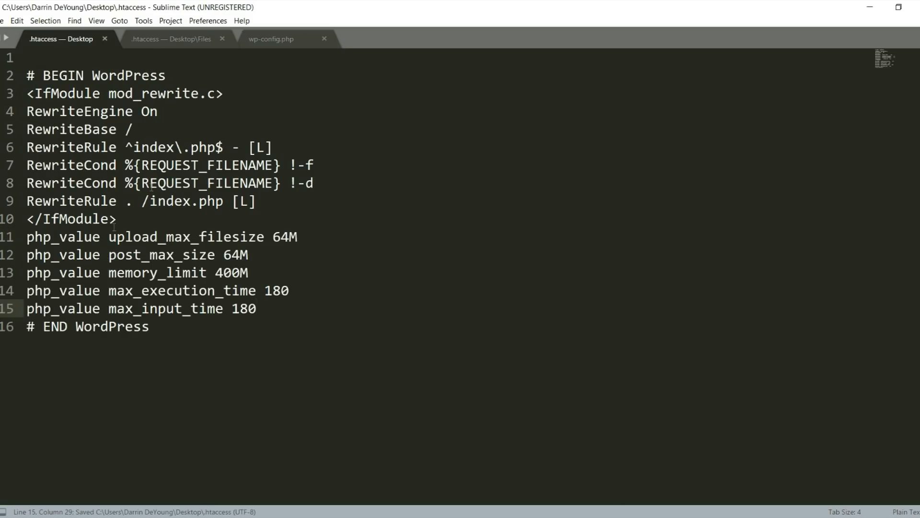
{"action": "left_click", "coordinate": [915, 7]}
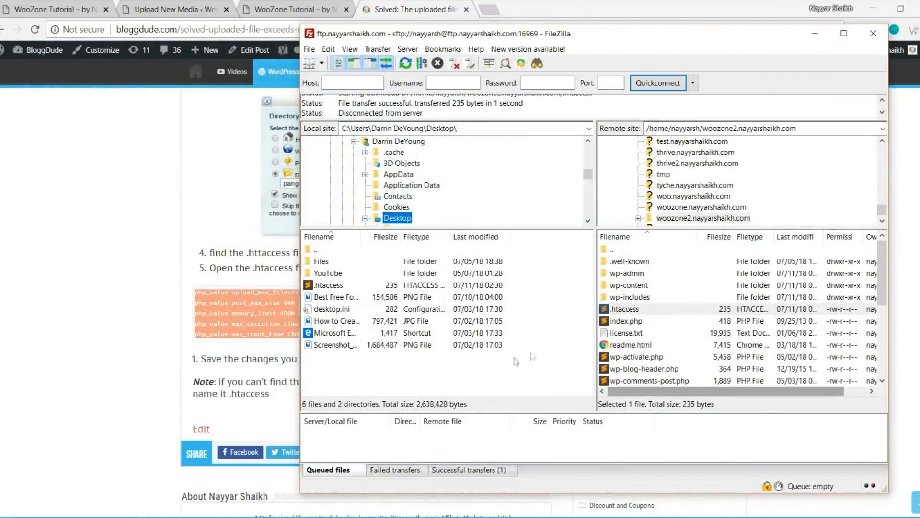
Refresh the local list and upload the 386-byte .htaccess, overwriting the server's 235-byte copy
{"action": "right_click", "coordinate": [488, 367]}
{"action": "left_click", "coordinate": [522, 451]}
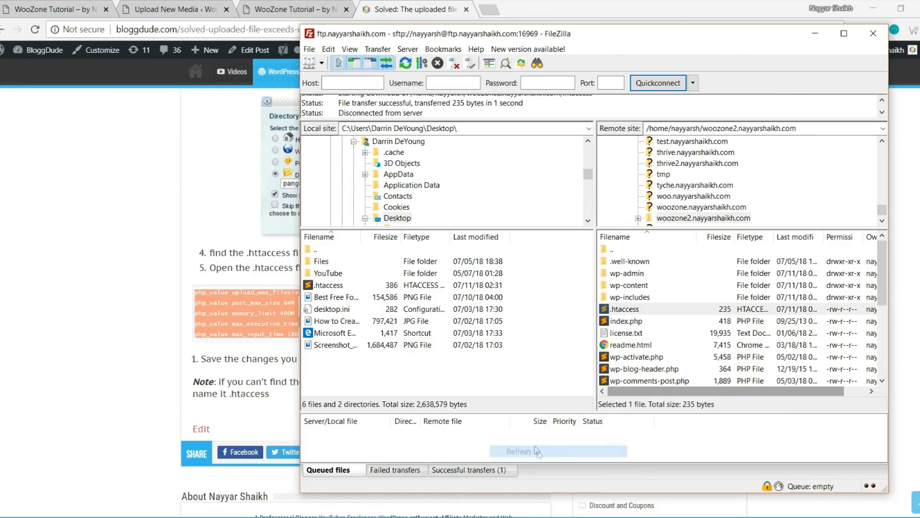
{"action": "left_click_drag", "start_coordinate": [317, 287], "coordinate": [679, 319]}
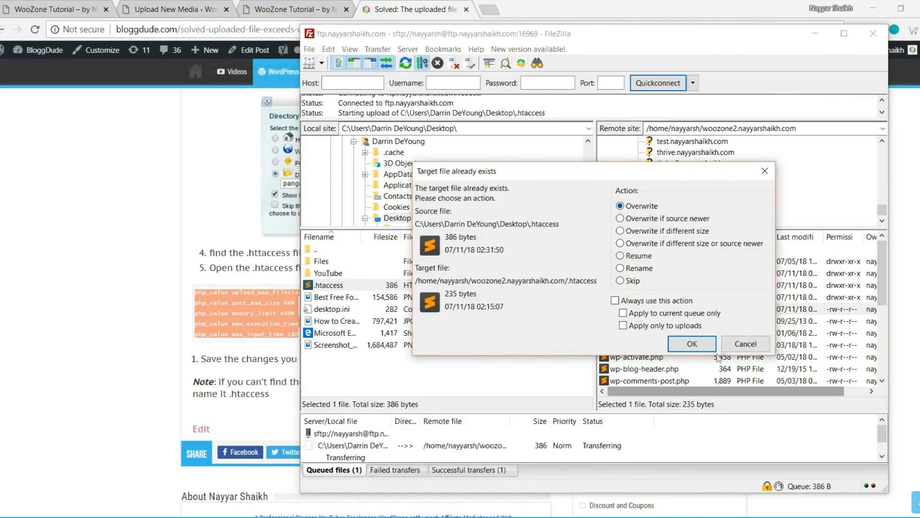
{"action": "left_click", "coordinate": [700, 347]}
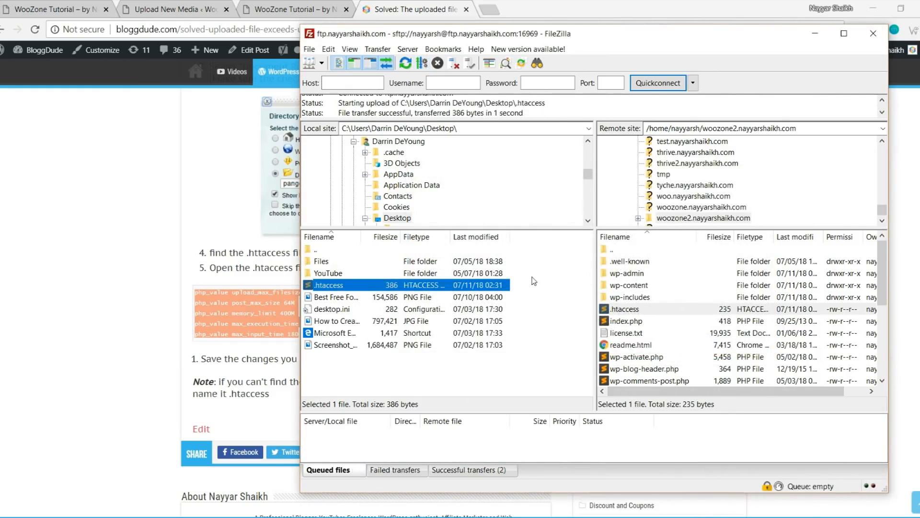
{"action": "left_click", "coordinate": [84, 150]}
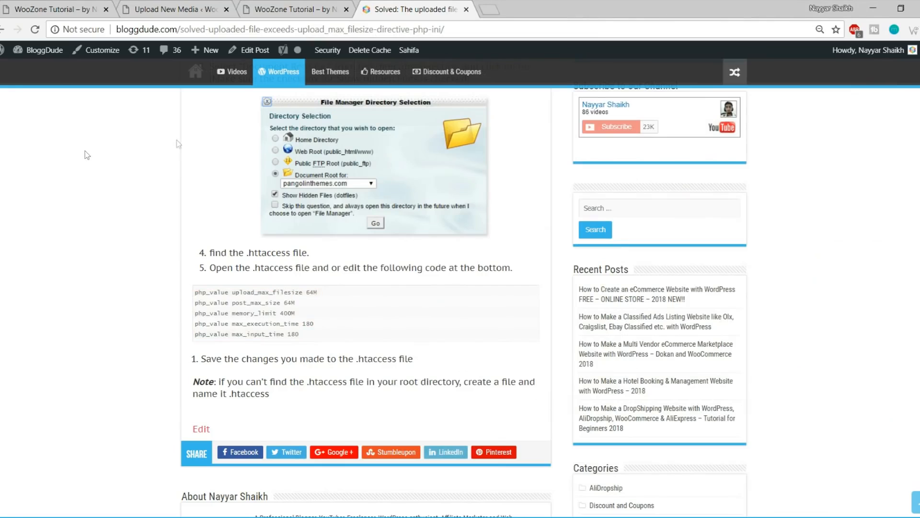
Reload Upload New Media to confirm the maximum upload size now reads 64 MB, then go to Plugins
{"action": "left_click", "coordinate": [160, 6]}
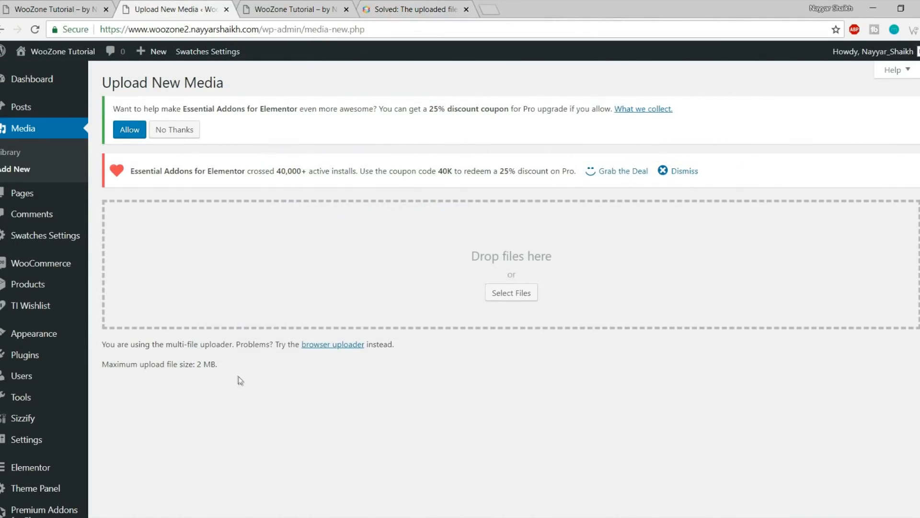
{"action": "left_click_drag", "start_coordinate": [164, 374], "coordinate": [107, 366]}
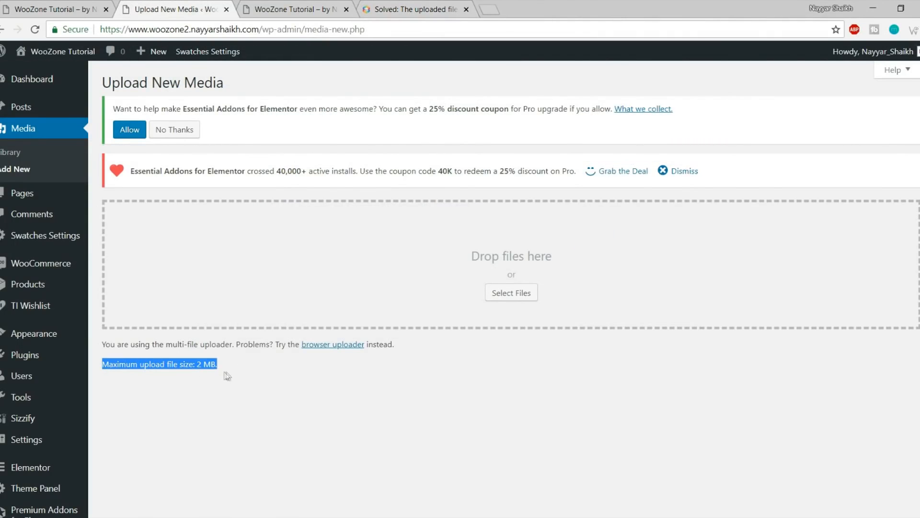
{"action": "left_click", "coordinate": [34, 32]}
{"action": "left_click_drag", "start_coordinate": [241, 376], "coordinate": [102, 370]}
{"action": "left_click", "coordinate": [215, 381]}
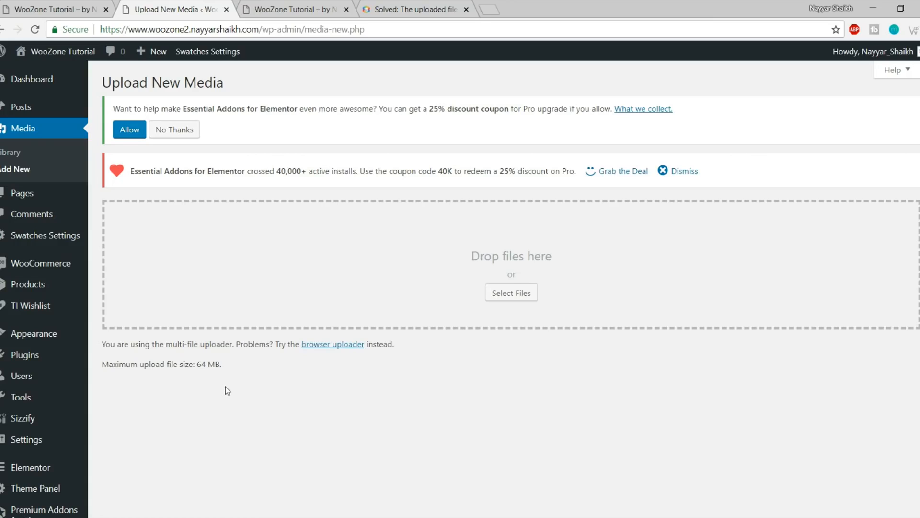
{"action": "mouse_move", "coordinate": [23, 357]}
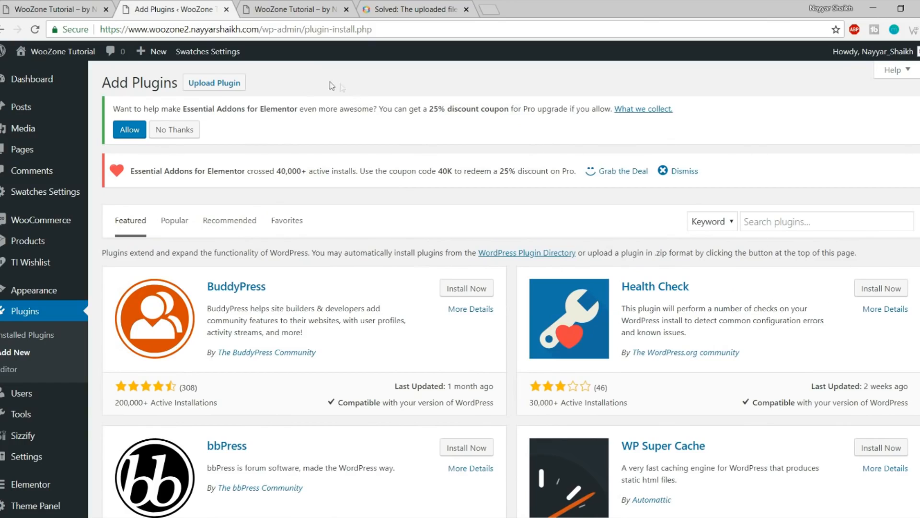
Open the Upload Plugin form's file chooser and go to the E: drive
{"action": "left_click", "coordinate": [214, 84]}
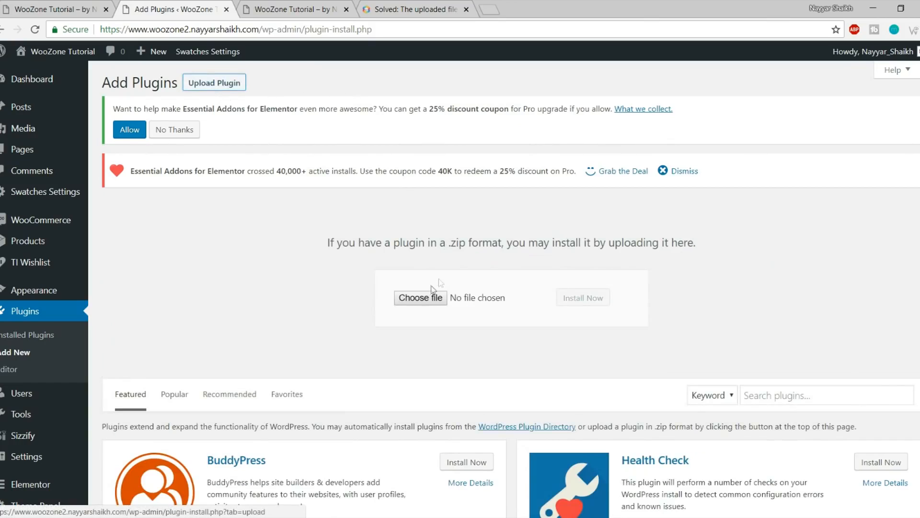
{"action": "left_click", "coordinate": [421, 302]}
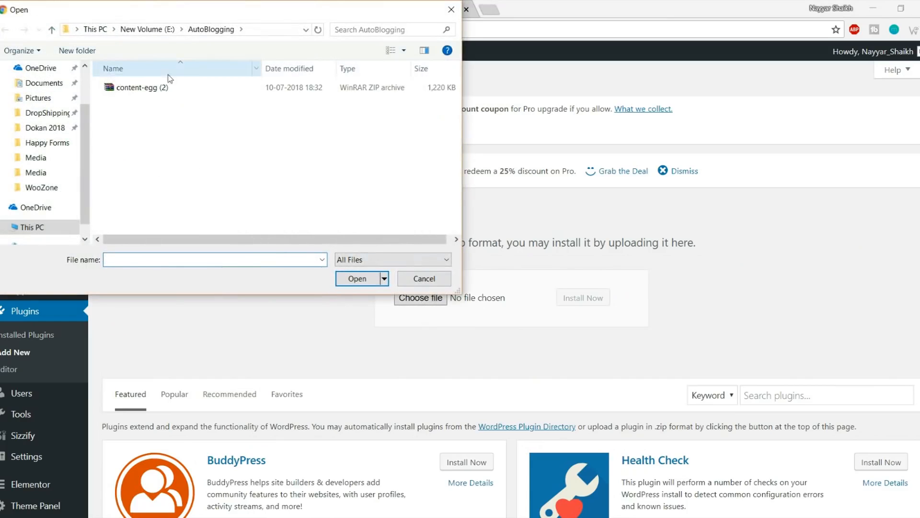
{"action": "left_click", "coordinate": [144, 30]}
{"action": "scroll", "coordinate": [167, 173], "scroll_direction": "down", "scroll_amount": 10}
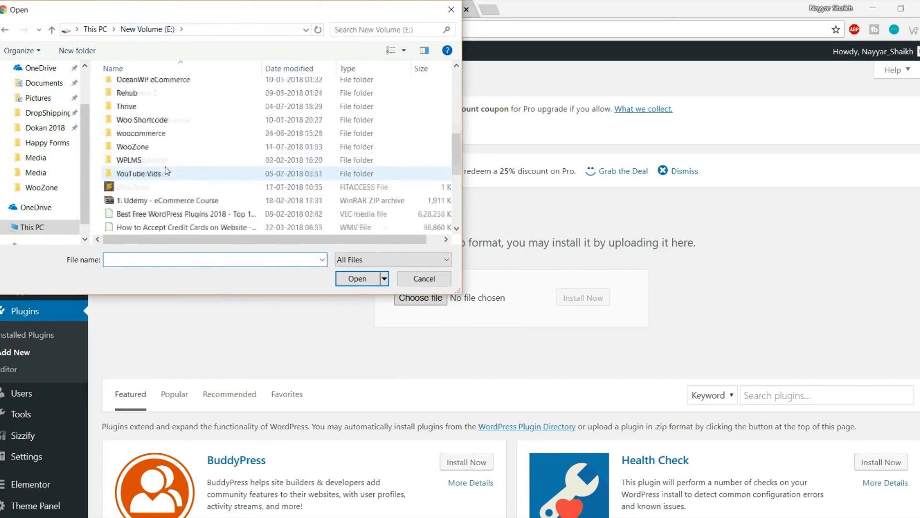
{"action": "scroll", "coordinate": [167, 173], "scroll_direction": "up", "scroll_amount": 3}
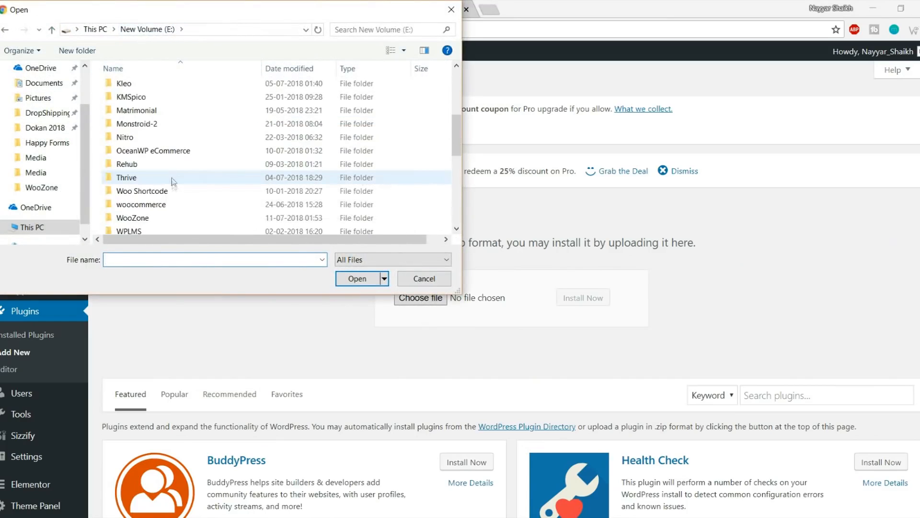
Browse to WooZone\2.6\2.6\Woozone - Amazon Affiliates Plugin\9.0.6.1\Plugin and choose woozone.zip
{"action": "left_click", "coordinate": [152, 219]}
{"action": "double_click", "coordinate": [152, 219]}
{"action": "double_click", "coordinate": [145, 89]}
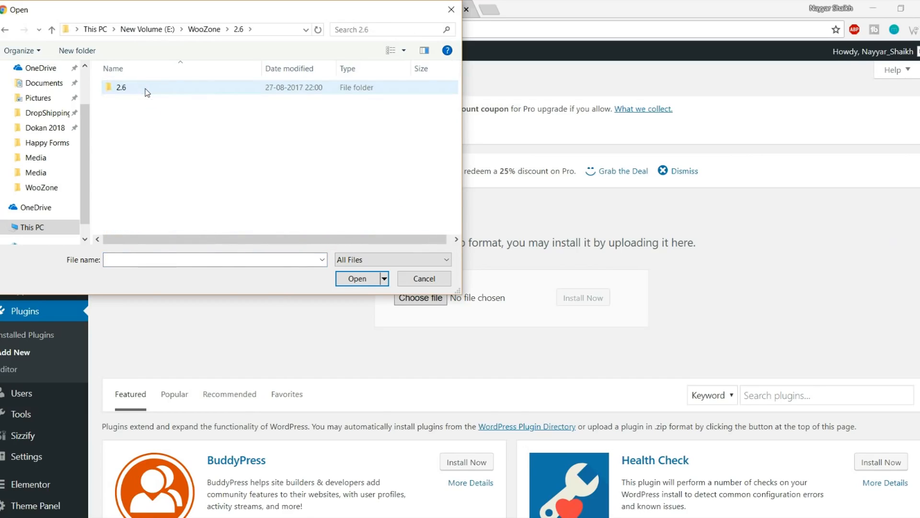
{"action": "double_click", "coordinate": [145, 88]}
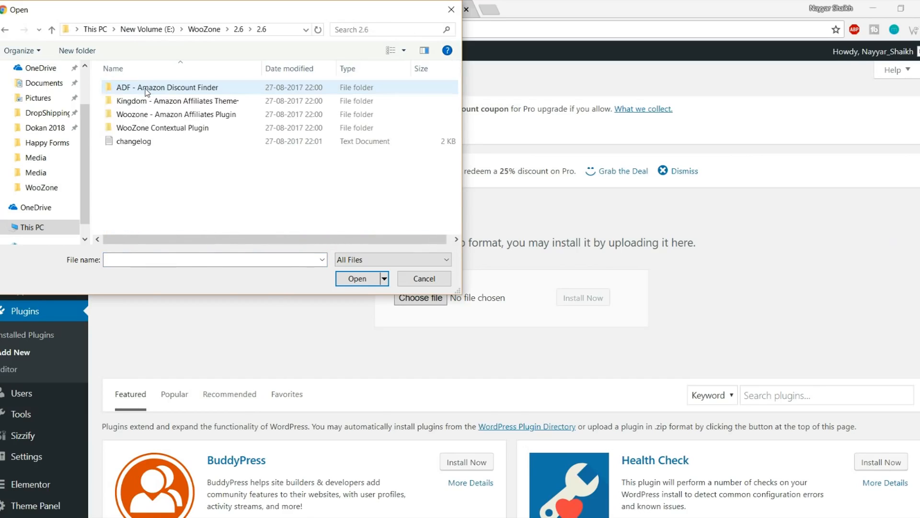
{"action": "double_click", "coordinate": [189, 115]}
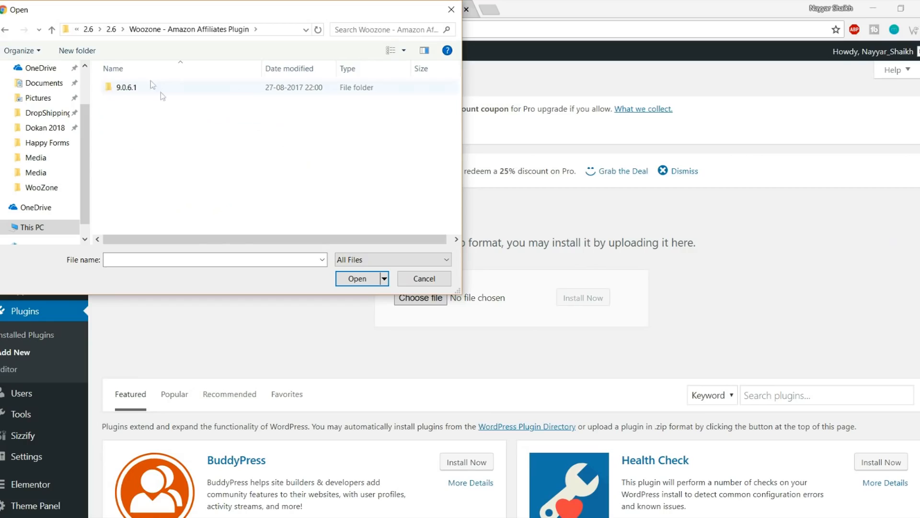
{"action": "left_click", "coordinate": [147, 88]}
{"action": "double_click", "coordinate": [148, 88]}
{"action": "double_click", "coordinate": [148, 89]}
{"action": "left_click", "coordinate": [148, 88]}
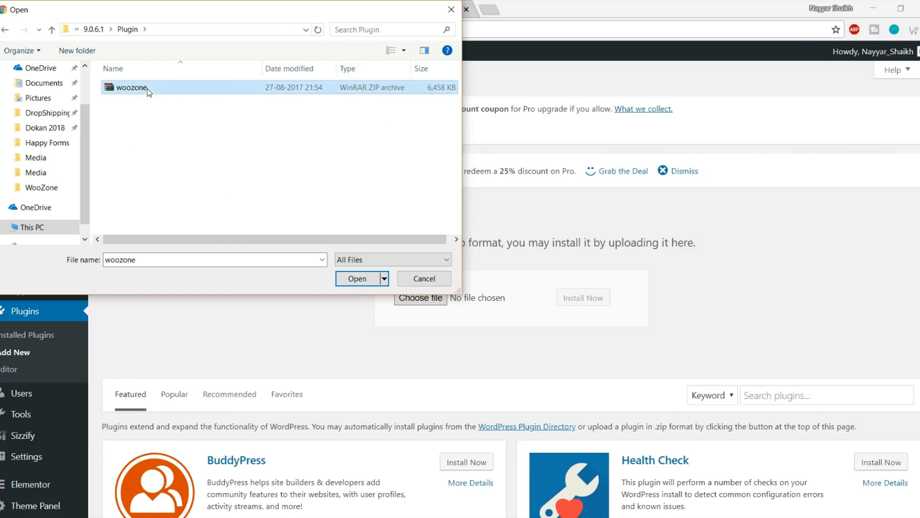
{"action": "left_click", "coordinate": [356, 280]}
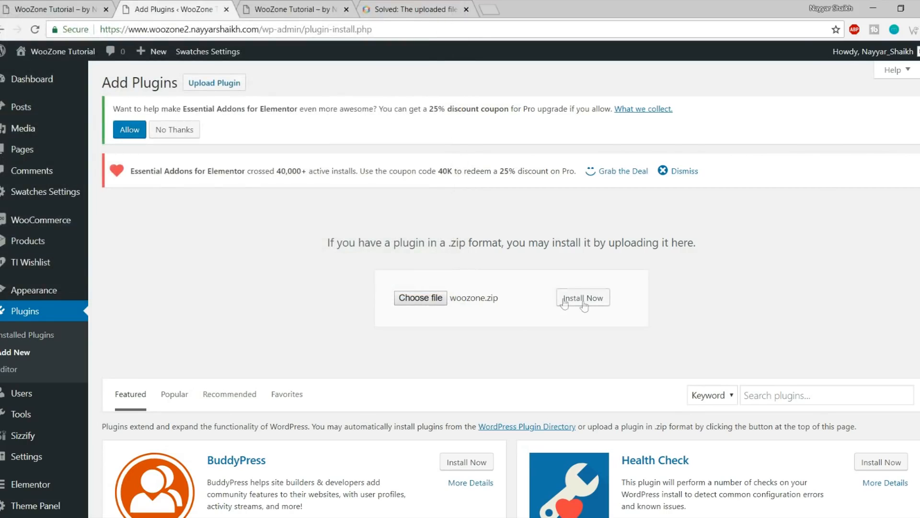
Install and activate WooZone 9.0.6.1 from woozone.zip, then enter the Item Purchase Code
{"action": "left_click", "coordinate": [584, 299]}
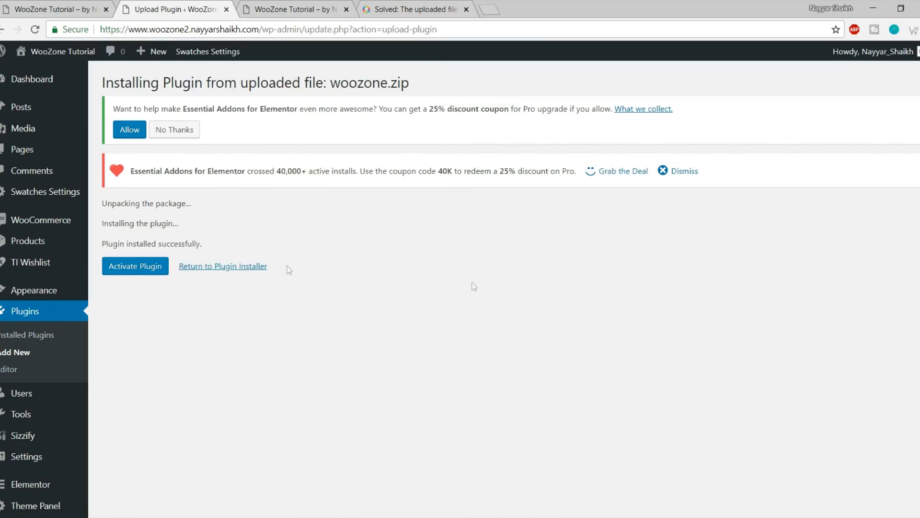
{"action": "left_click", "coordinate": [146, 271]}
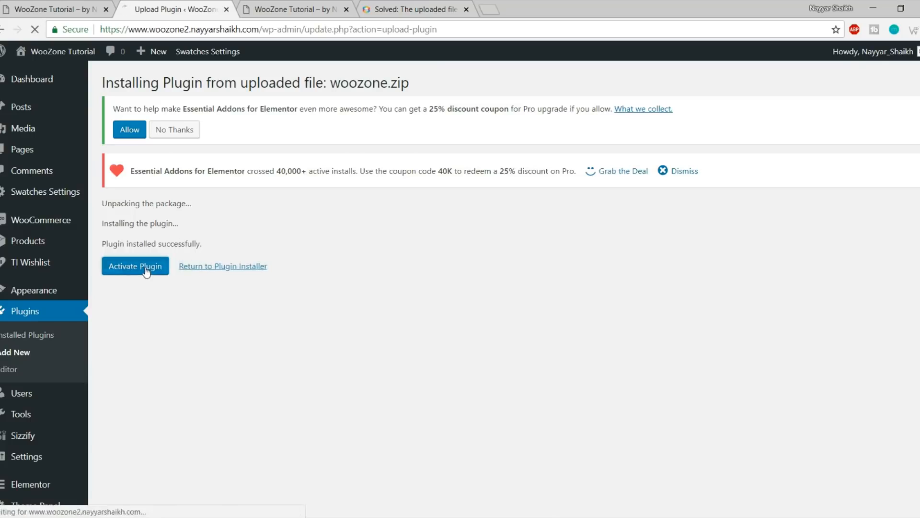
{"action": "scroll", "coordinate": [625, 379], "scroll_direction": "down", "scroll_amount": 18}
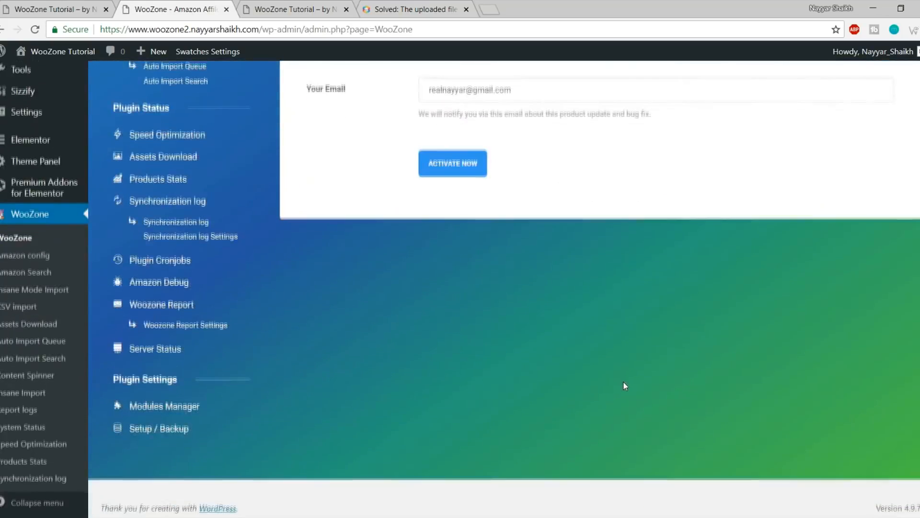
{"action": "scroll", "coordinate": [625, 382], "scroll_direction": "up", "scroll_amount": 4}
{"action": "left_click", "coordinate": [465, 207]}
{"action": "scroll", "coordinate": [441, 223], "scroll_direction": "up", "scroll_amount": 3}
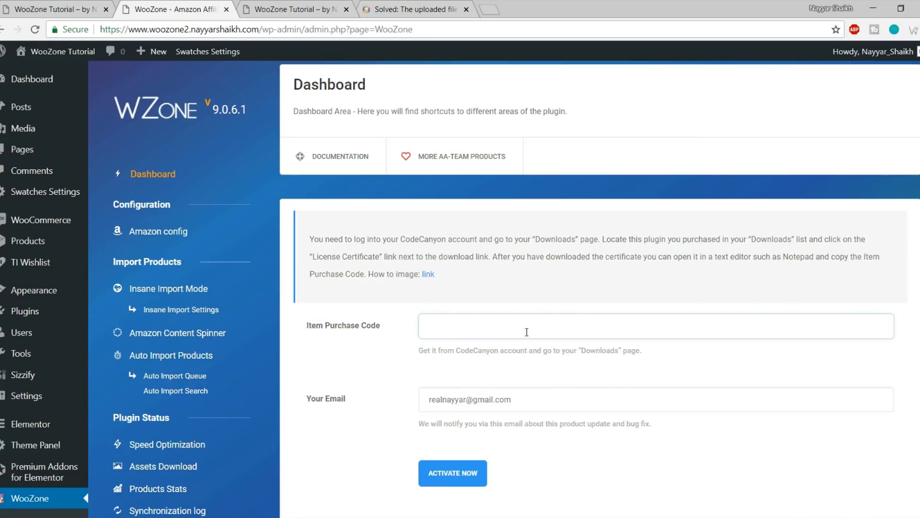
{"action": "scroll", "coordinate": [526, 331], "scroll_direction": "down", "scroll_amount": 1}
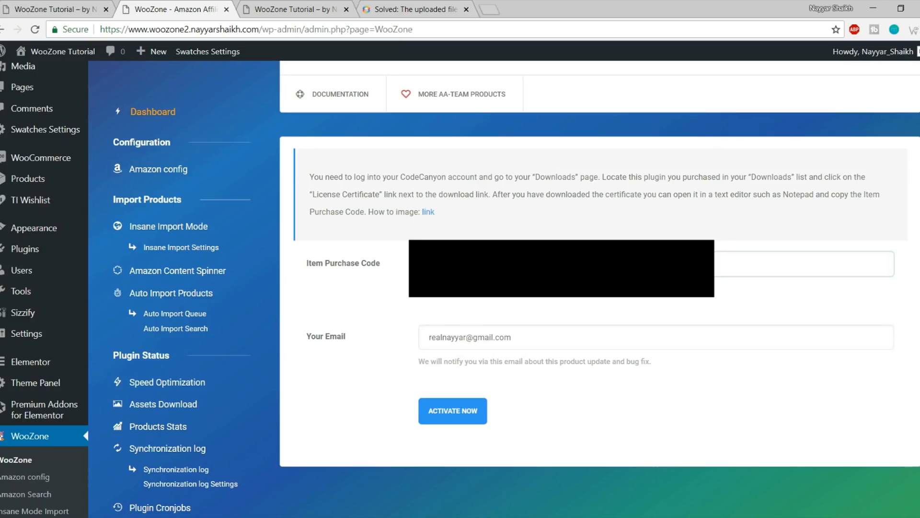
Activate the WooZone licence and start the WZone setup wizard
{"action": "left_click", "coordinate": [450, 421]}
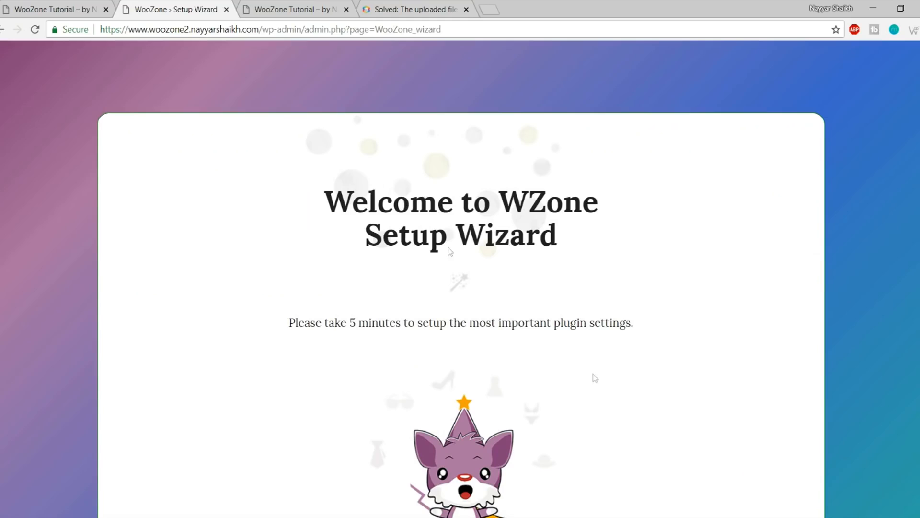
{"action": "scroll", "coordinate": [528, 247], "scroll_direction": "down", "scroll_amount": 4}
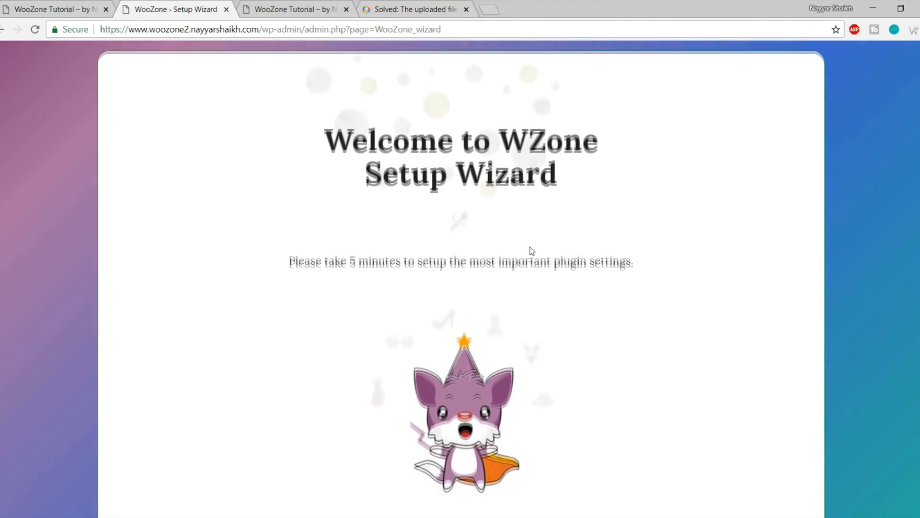
{"action": "scroll", "coordinate": [671, 239], "scroll_direction": "up", "scroll_amount": 4}
{"action": "scroll", "coordinate": [798, 235], "scroll_direction": "down", "scroll_amount": 3}
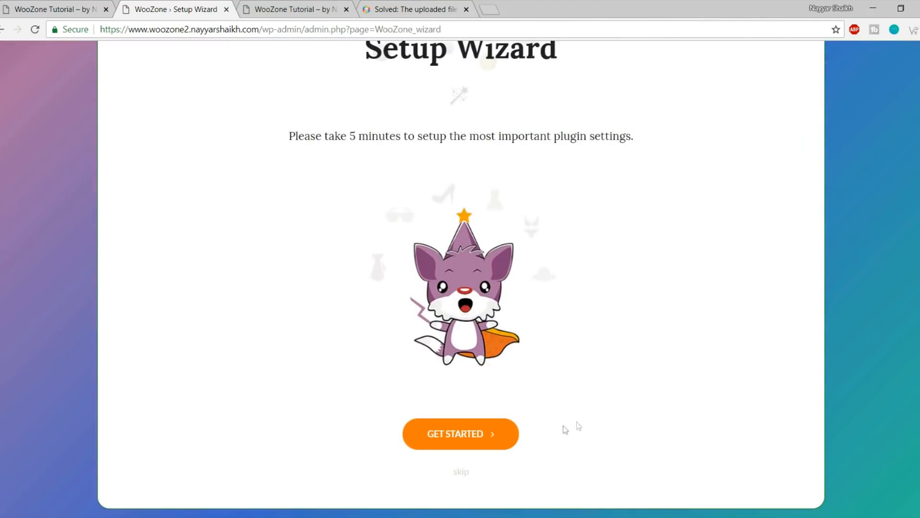
{"action": "left_click", "coordinate": [469, 437]}
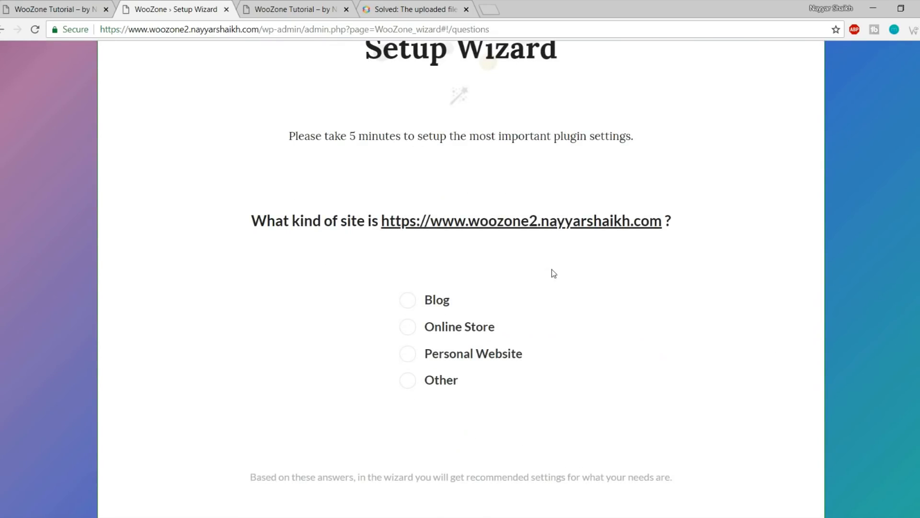
Answer the site-type question with Online Store
{"action": "left_click", "coordinate": [481, 311]}
{"action": "left_click", "coordinate": [429, 331]}
{"action": "scroll", "coordinate": [610, 343], "scroll_direction": "down", "scroll_amount": 3}
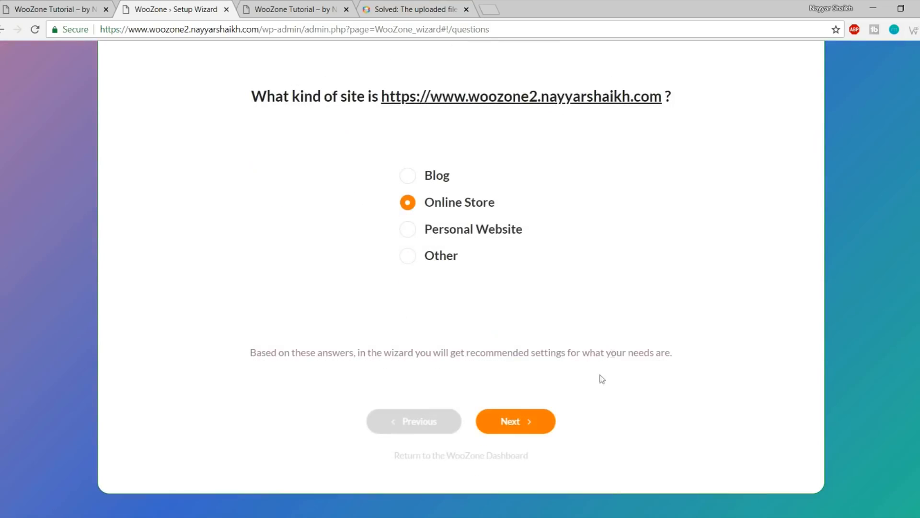
{"action": "left_click", "coordinate": [519, 421]}
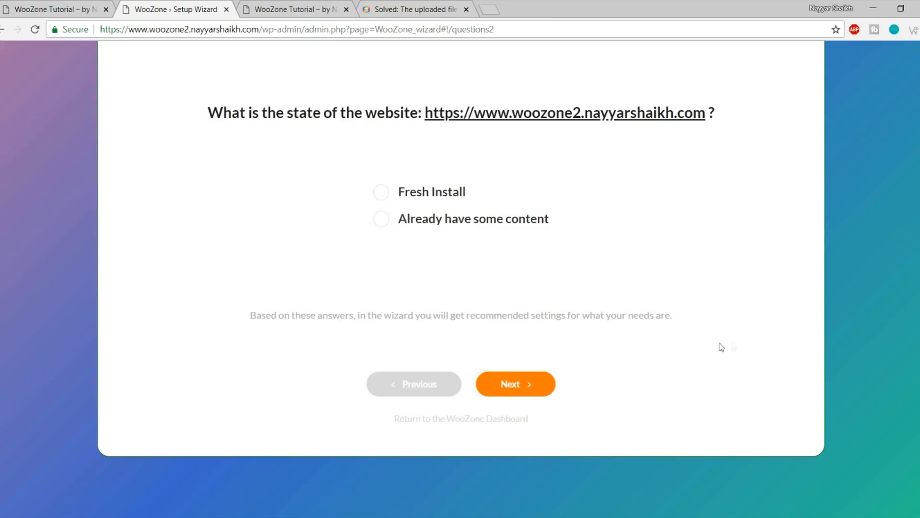
Choose Fresh Install as the website state and earning affiliate money from an existing website as the purpose
{"action": "scroll", "coordinate": [720, 348], "scroll_direction": "up", "scroll_amount": 3}
{"action": "left_click", "coordinate": [441, 325]}
{"action": "left_click", "coordinate": [541, 344]}
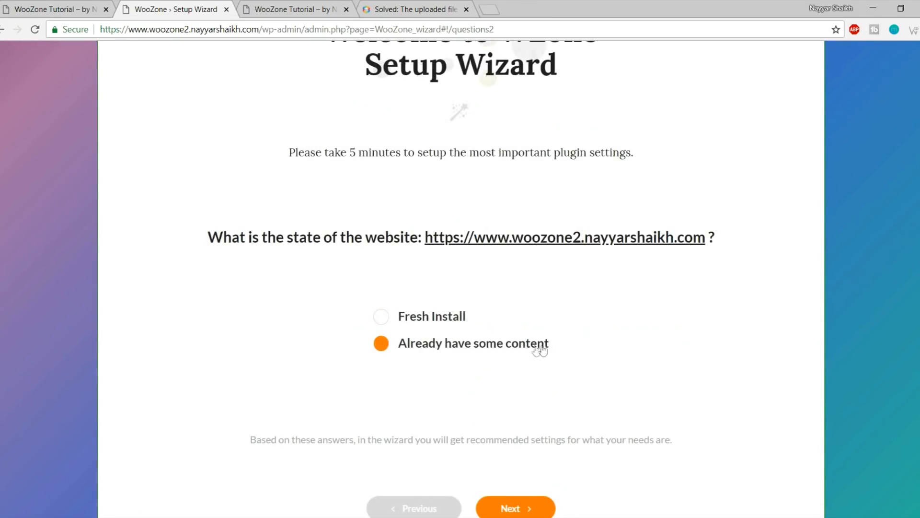
{"action": "left_click", "coordinate": [428, 317]}
{"action": "scroll", "coordinate": [578, 326], "scroll_direction": "down", "scroll_amount": 2}
{"action": "left_click", "coordinate": [527, 447]}
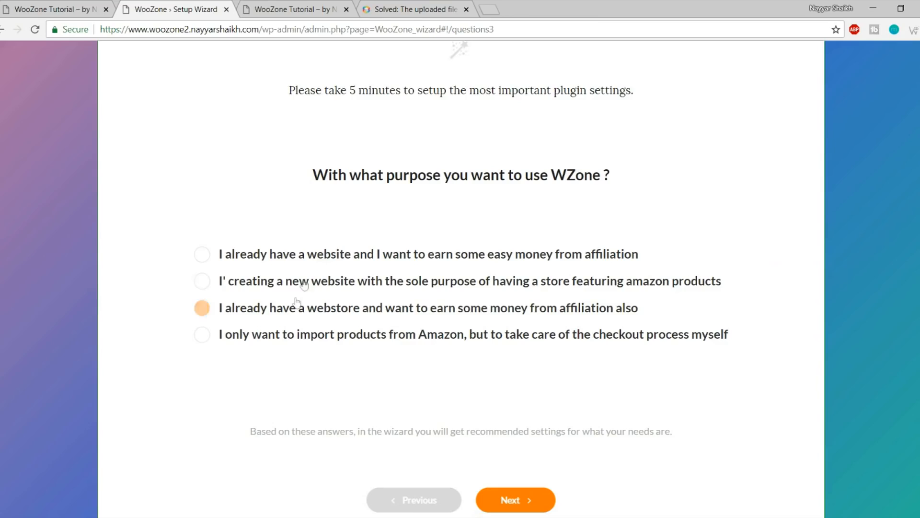
{"action": "left_click", "coordinate": [249, 255]}
{"action": "left_click", "coordinate": [536, 498]}
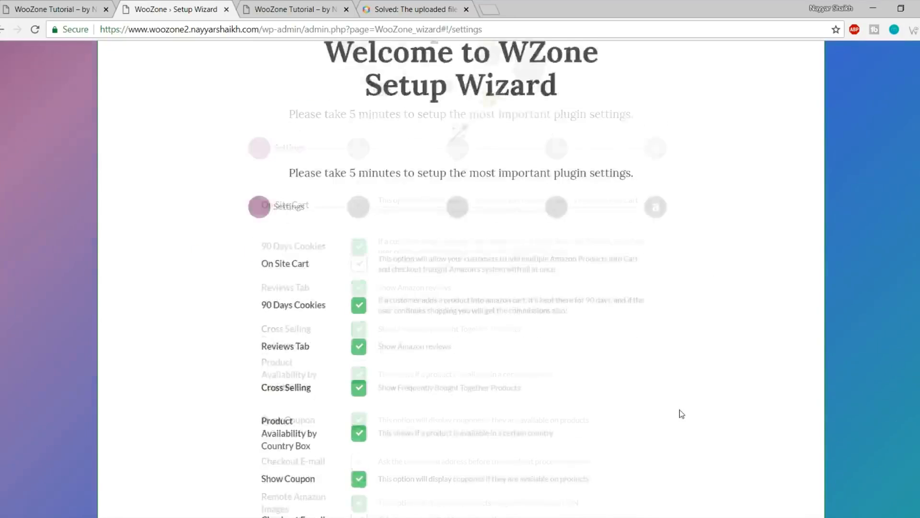
Look over the wizard Settings options and turn on On Site Cart
{"action": "scroll", "coordinate": [682, 413], "scroll_direction": "down", "scroll_amount": 4}
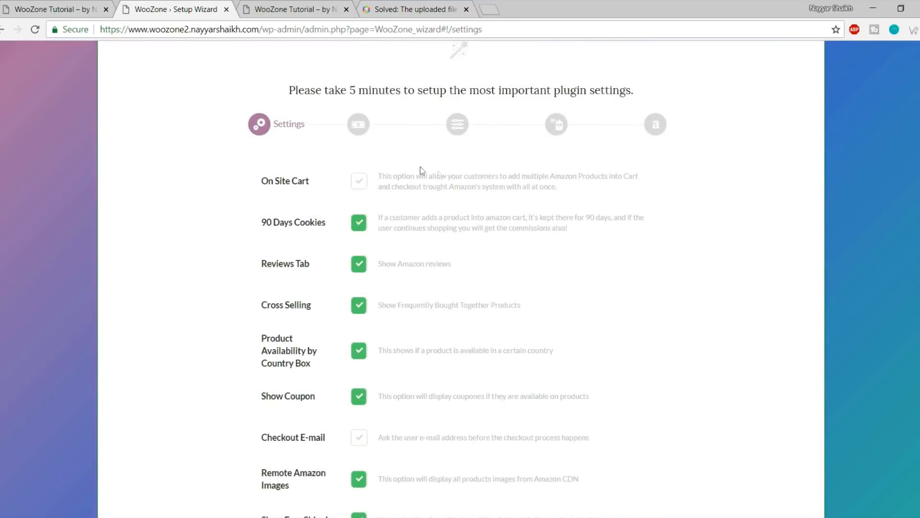
{"action": "scroll", "coordinate": [386, 254], "scroll_direction": "down", "scroll_amount": 5}
{"action": "scroll", "coordinate": [407, 352], "scroll_direction": "up", "scroll_amount": 5}
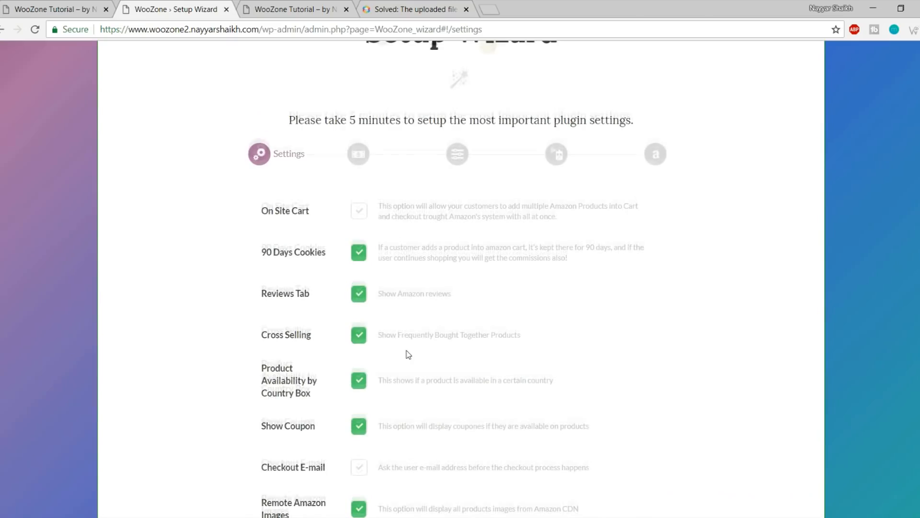
{"action": "scroll", "coordinate": [390, 257], "scroll_direction": "down", "scroll_amount": 4}
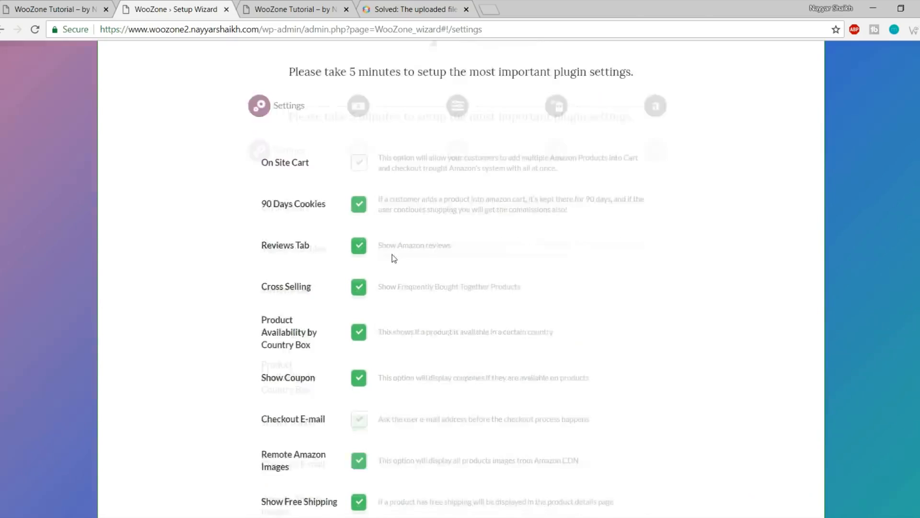
{"action": "scroll", "coordinate": [405, 324], "scroll_direction": "up", "scroll_amount": 2}
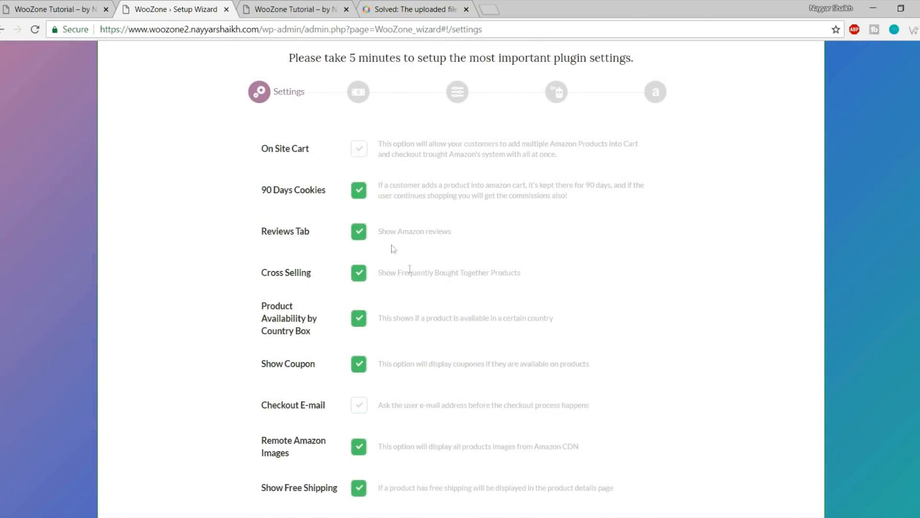
{"action": "scroll", "coordinate": [296, 224], "scroll_direction": "up", "scroll_amount": 1}
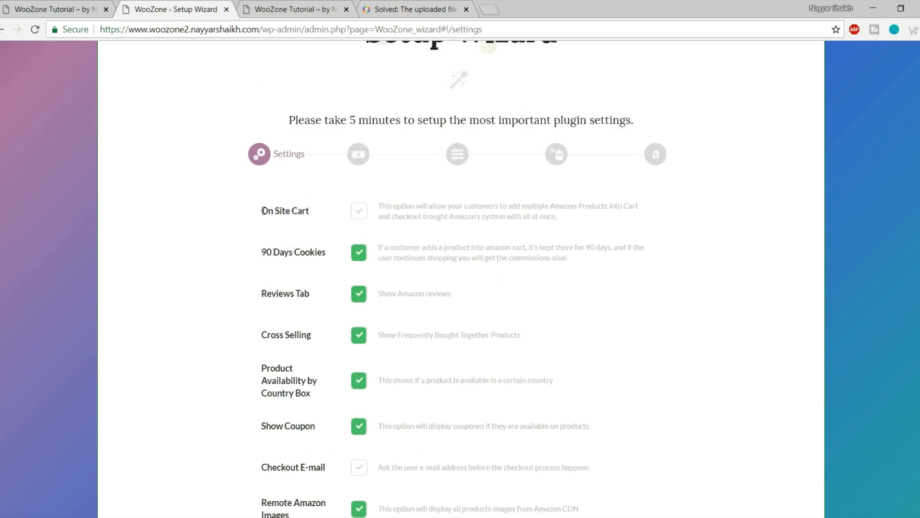
{"action": "left_click_drag", "start_coordinate": [264, 211], "coordinate": [314, 210]}
{"action": "left_click", "coordinate": [318, 209]}
{"action": "left_click", "coordinate": [362, 216]}
Read the Amazon reviews and Frequently Bought Together descriptions, then switch to the store homepage
{"action": "scroll", "coordinate": [619, 302], "scroll_direction": "down", "scroll_amount": 1}
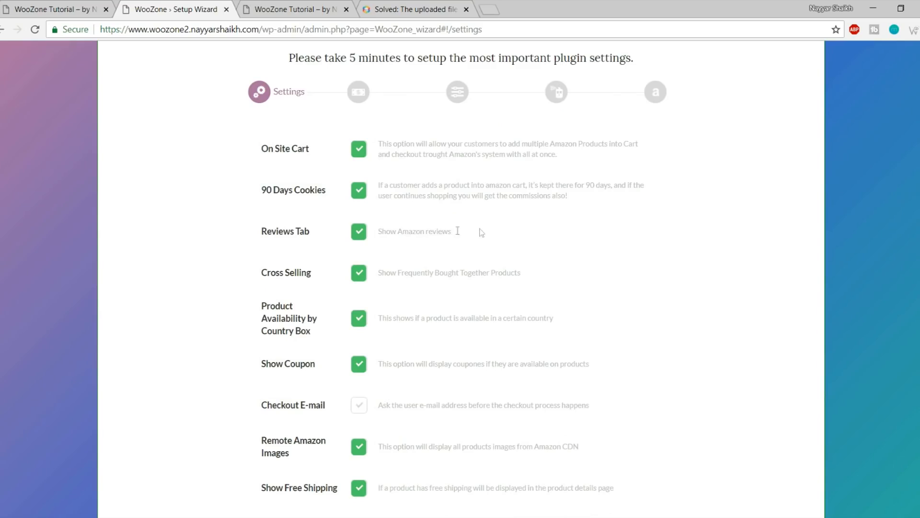
{"action": "left_click_drag", "start_coordinate": [461, 232], "coordinate": [377, 232]}
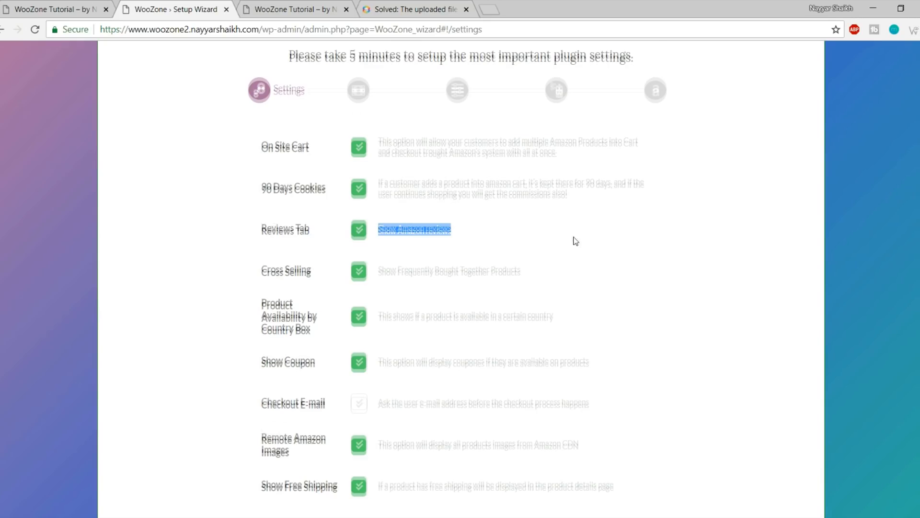
{"action": "scroll", "coordinate": [572, 240], "scroll_direction": "down", "scroll_amount": 1}
{"action": "left_click_drag", "start_coordinate": [379, 211], "coordinate": [524, 215]}
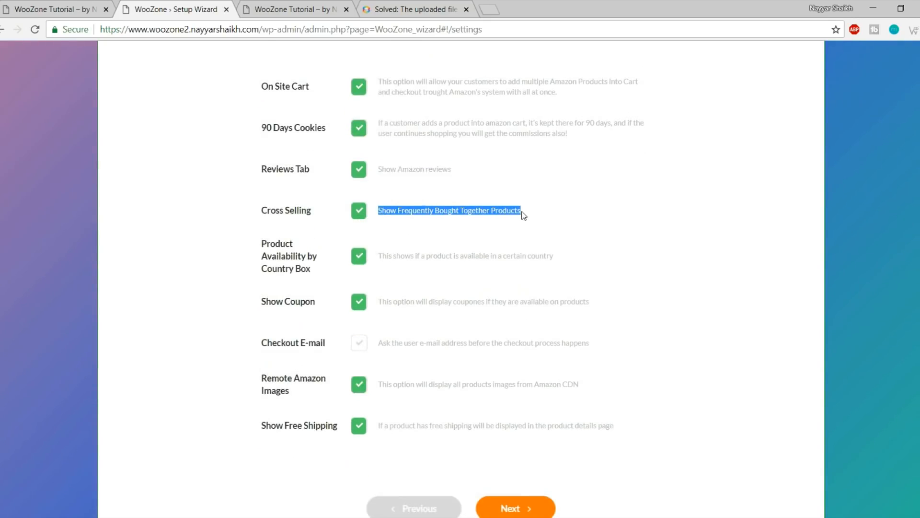
{"action": "left_click", "coordinate": [556, 217]}
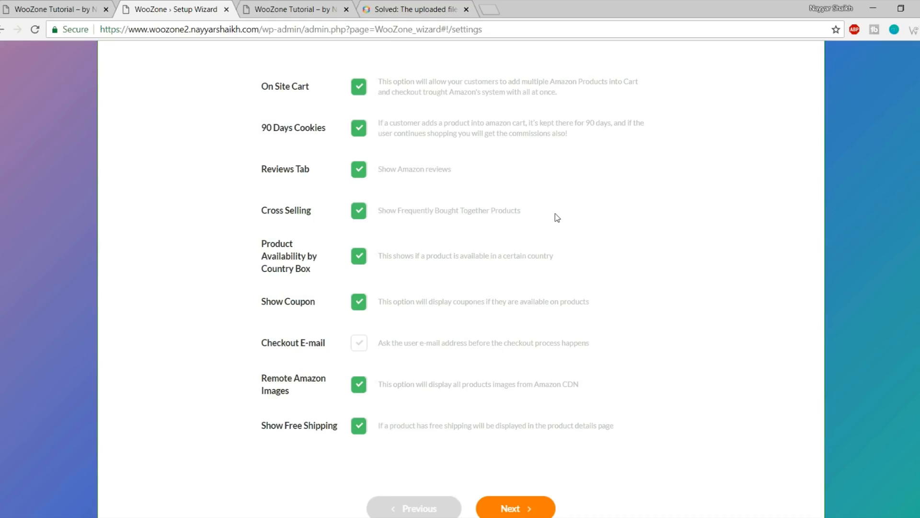
{"action": "left_click", "coordinate": [29, 10]}
Open the tan Fostelo handbag product and view its Amazon customer reviews
{"action": "scroll", "coordinate": [558, 254], "scroll_direction": "down", "scroll_amount": 5}
{"action": "scroll", "coordinate": [558, 263], "scroll_direction": "down", "scroll_amount": 15}
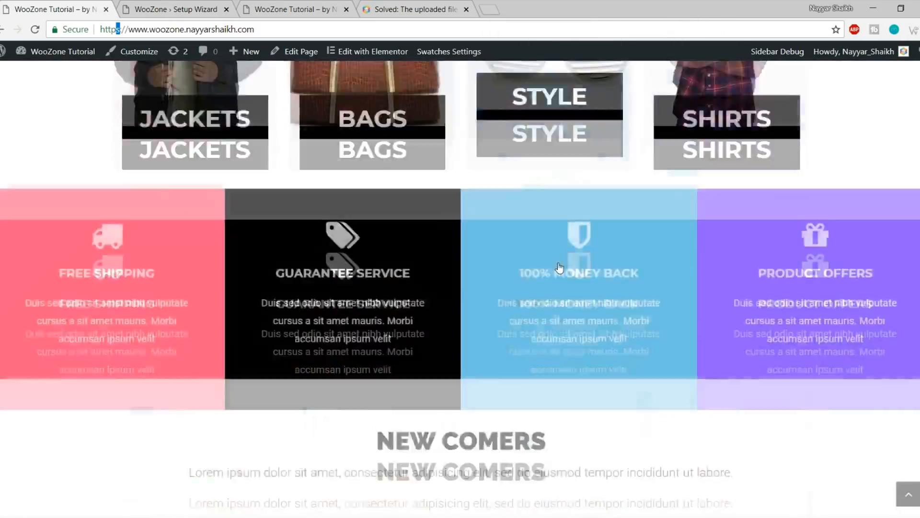
{"action": "scroll", "coordinate": [230, 223], "scroll_direction": "up", "scroll_amount": 2}
{"action": "left_click", "coordinate": [214, 247]}
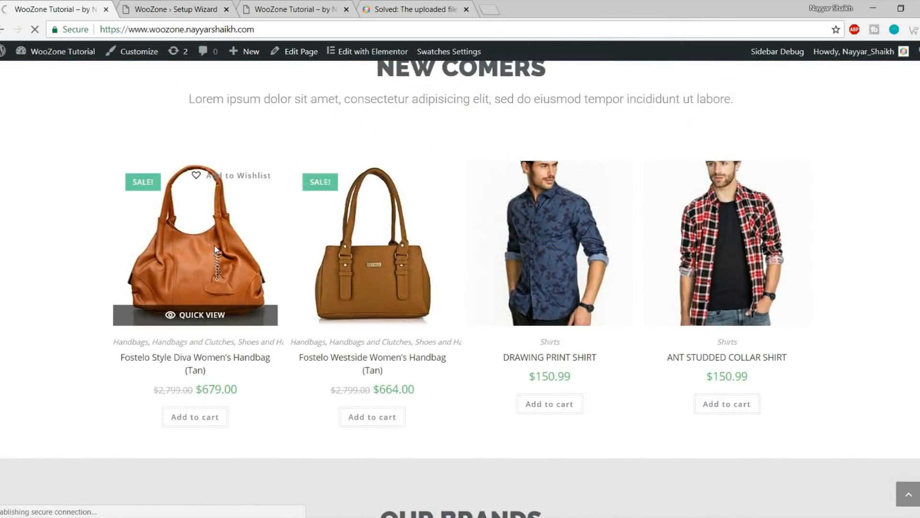
{"action": "scroll", "coordinate": [709, 304], "scroll_direction": "down", "scroll_amount": 10}
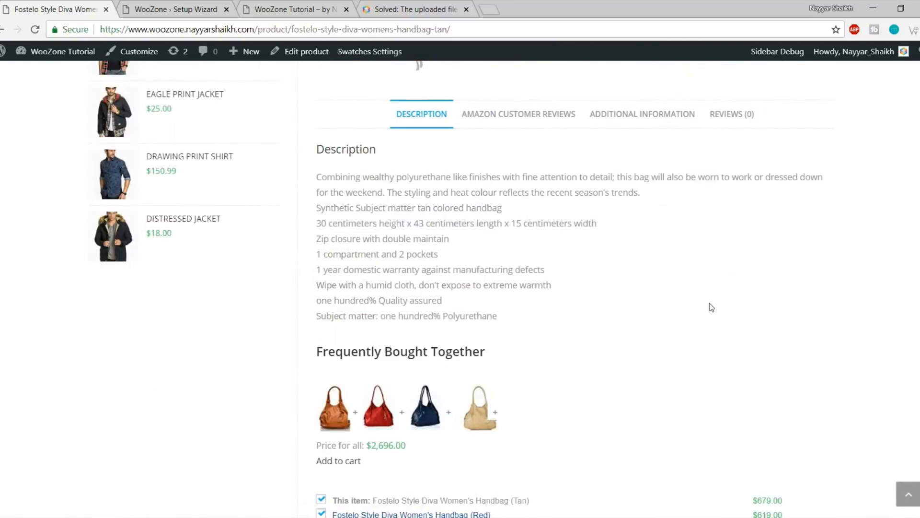
{"action": "left_click", "coordinate": [513, 117]}
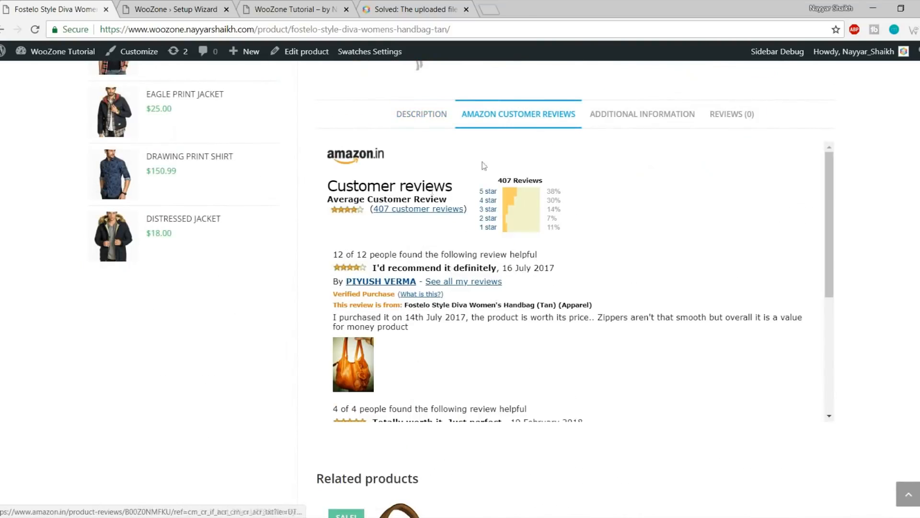
{"action": "scroll", "coordinate": [562, 283], "scroll_direction": "up", "scroll_amount": 3}
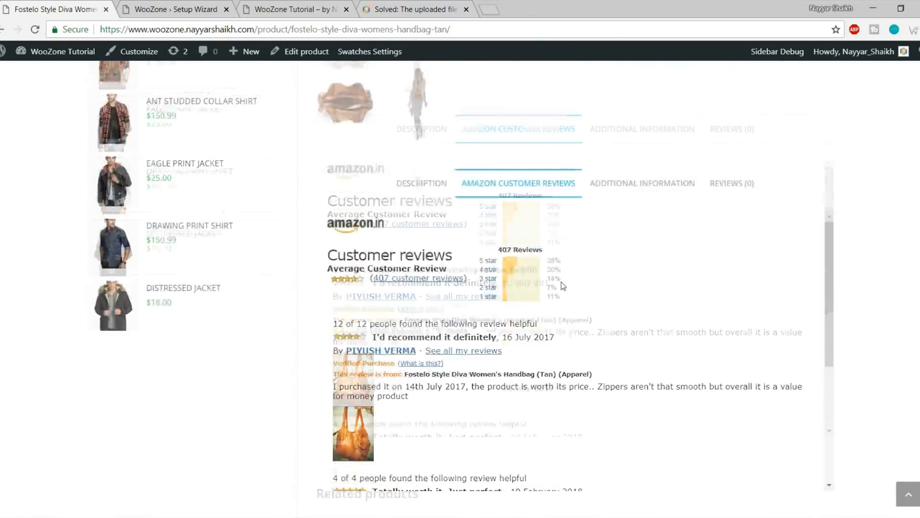
Back in the wizard, toggle the Reviews Tab option off and on again
{"action": "left_click", "coordinate": [316, 7]}
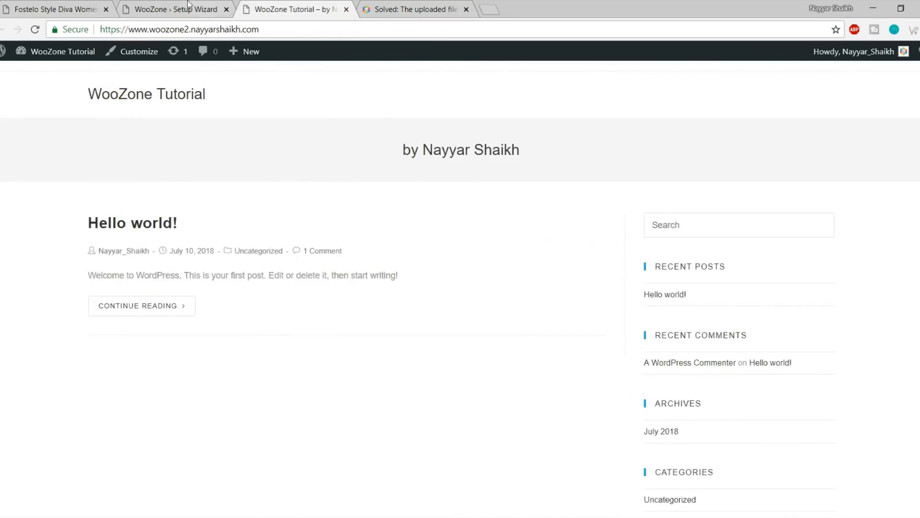
{"action": "left_click", "coordinate": [190, 5]}
{"action": "left_click", "coordinate": [357, 172]}
{"action": "left_click", "coordinate": [358, 171]}
Check the handbag's product description and Frequently Bought Together section, then return to the wizard
{"action": "left_click", "coordinate": [75, 5]}
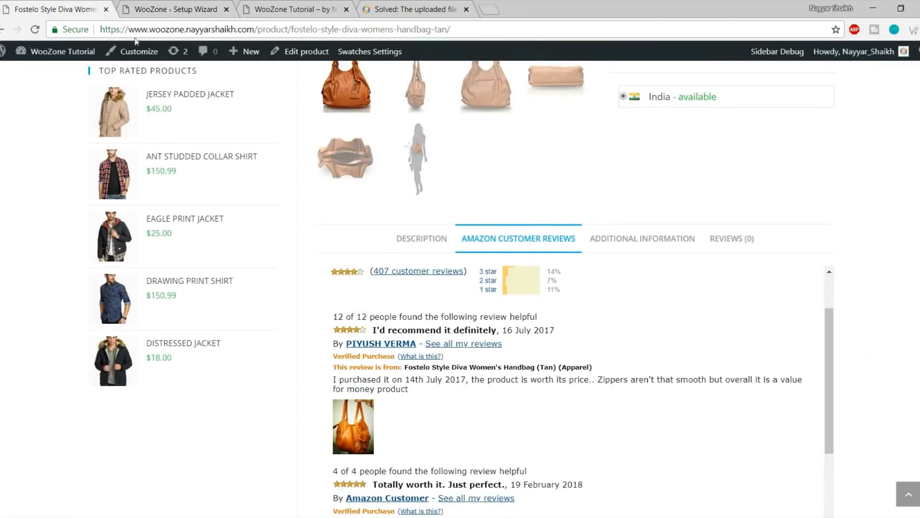
{"action": "left_click", "coordinate": [424, 247]}
{"action": "scroll", "coordinate": [508, 267], "scroll_direction": "down", "scroll_amount": 5}
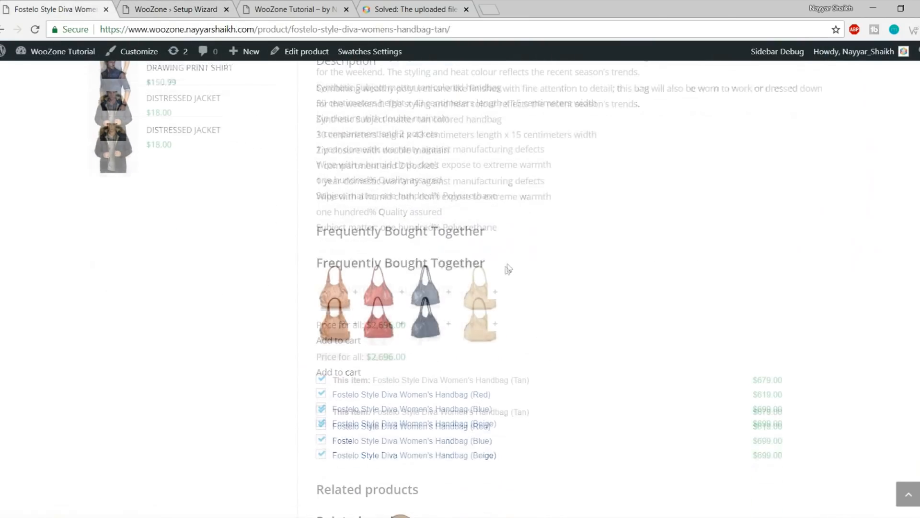
{"action": "left_click_drag", "start_coordinate": [313, 234], "coordinate": [564, 232]}
{"action": "left_click", "coordinate": [563, 232]}
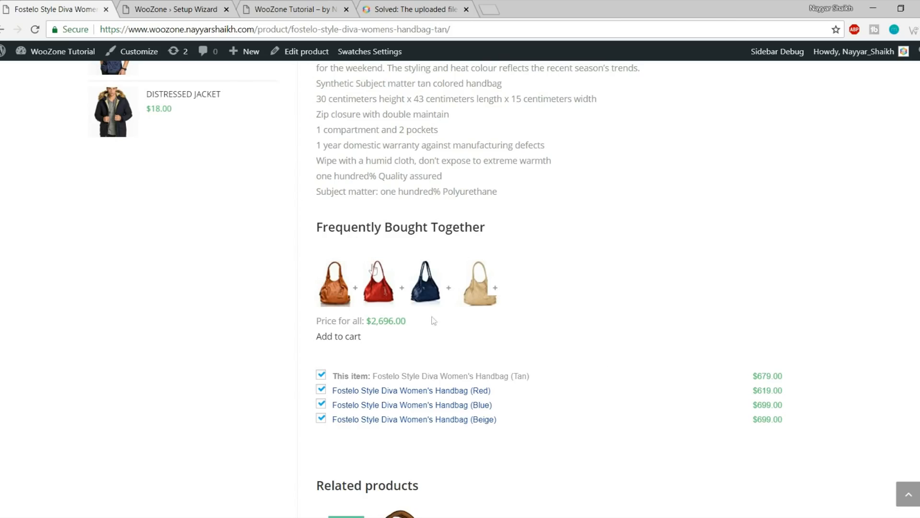
{"action": "left_click", "coordinate": [191, 8]}
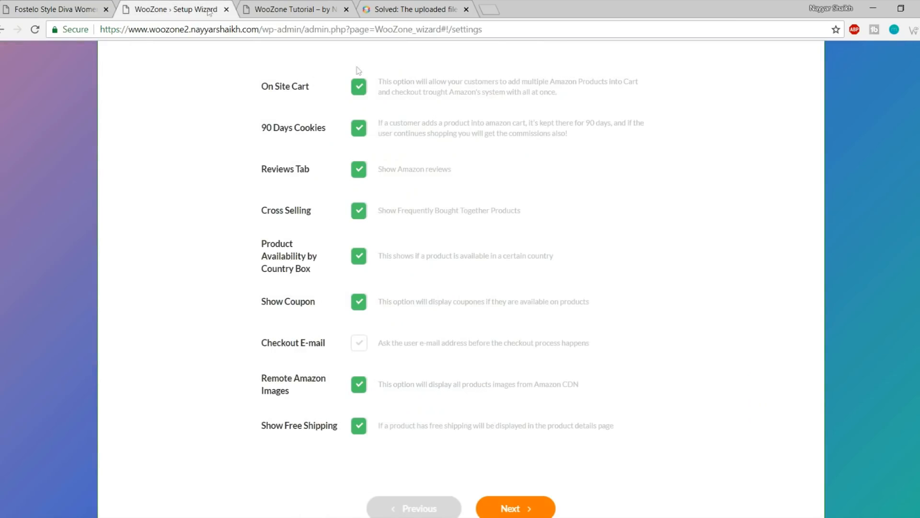
Toggle Cross Selling and Product Availability by Country Box off and back on, leaving both enabled
{"action": "left_click", "coordinate": [361, 214]}
{"action": "left_click", "coordinate": [360, 213]}
{"action": "left_click_drag", "start_coordinate": [262, 242], "coordinate": [327, 277]}
{"action": "left_click", "coordinate": [327, 277]}
{"action": "left_click", "coordinate": [356, 261]}
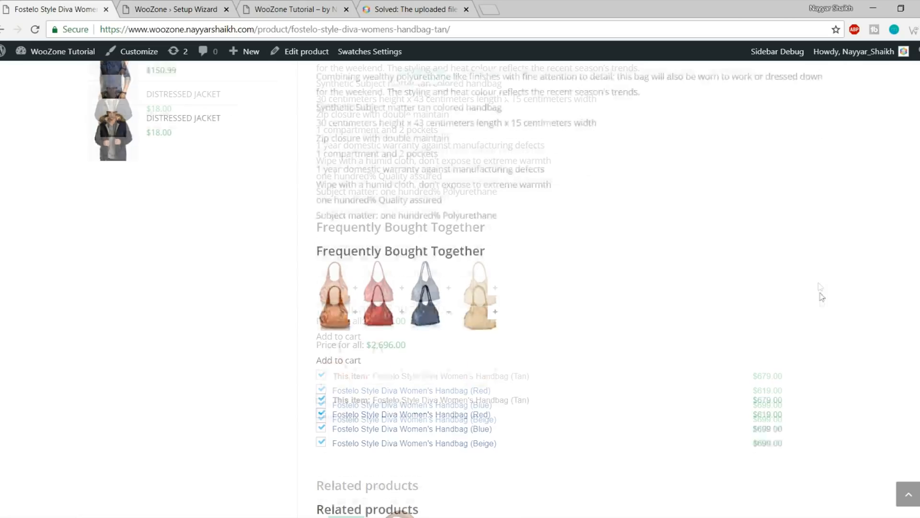
{"action": "scroll", "coordinate": [821, 296], "scroll_direction": "up", "scroll_amount": 10}
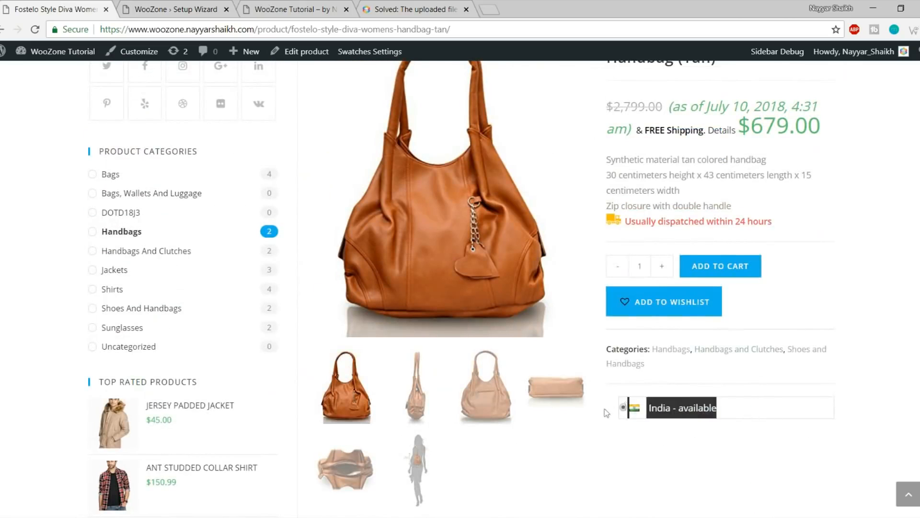
{"action": "left_click", "coordinate": [215, 7]}
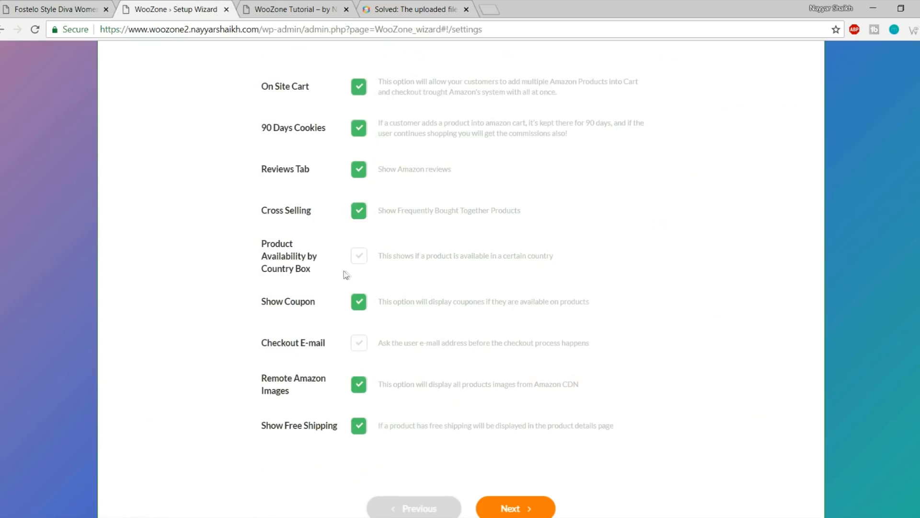
{"action": "left_click", "coordinate": [359, 256]}
Review the Checkout E-mail and Remote Amazon Images options, then advance to Prices Setup
{"action": "scroll", "coordinate": [722, 265], "scroll_direction": "down", "scroll_amount": 1}
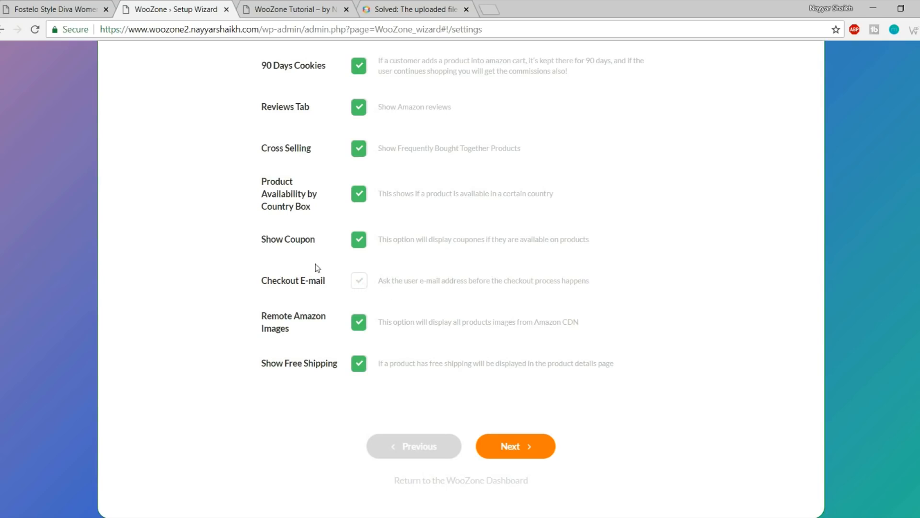
{"action": "left_click_drag", "start_coordinate": [254, 282], "coordinate": [337, 281]}
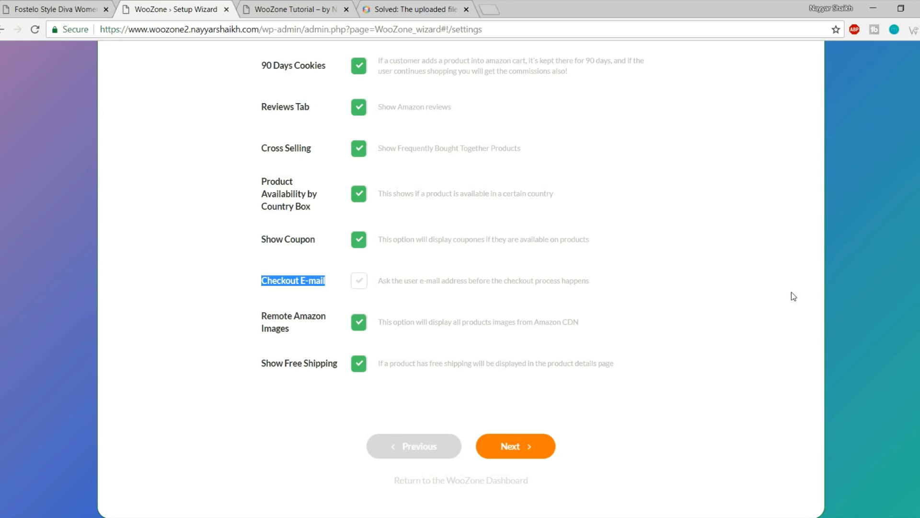
{"action": "left_click", "coordinate": [261, 321]}
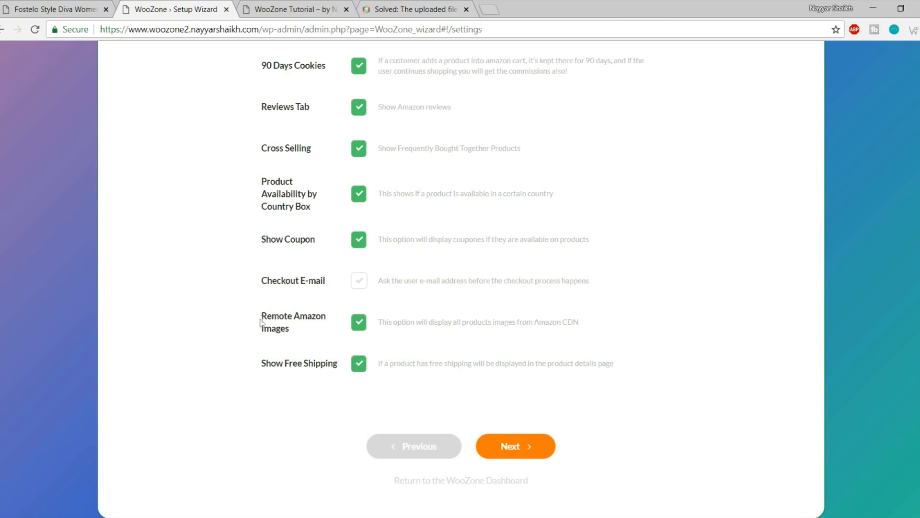
{"action": "left_click_drag", "start_coordinate": [263, 314], "coordinate": [318, 330]}
{"action": "left_click", "coordinate": [318, 330]}
{"action": "left_click_drag", "start_coordinate": [261, 360], "coordinate": [310, 361]}
{"action": "left_click", "coordinate": [310, 362]}
{"action": "left_click", "coordinate": [81, 7]}
{"action": "scroll", "coordinate": [667, 294], "scroll_direction": "up", "scroll_amount": 5}
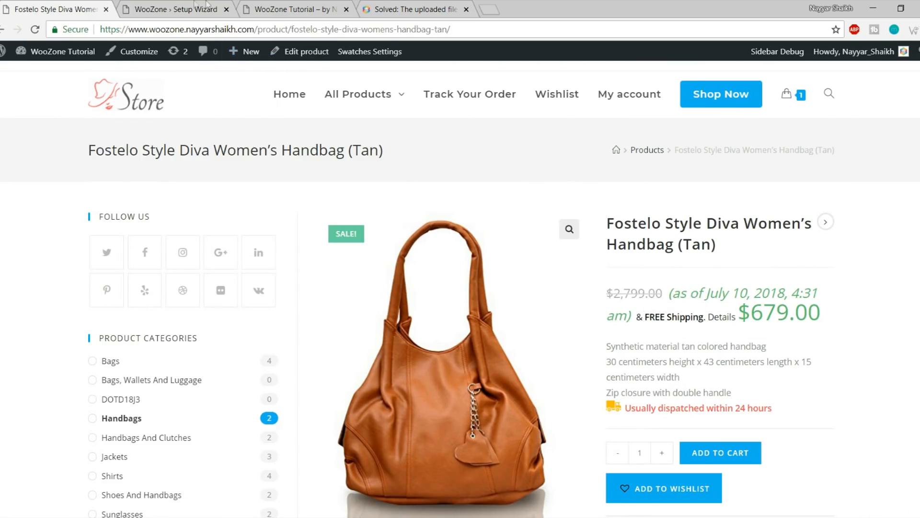
{"action": "left_click", "coordinate": [207, 6]}
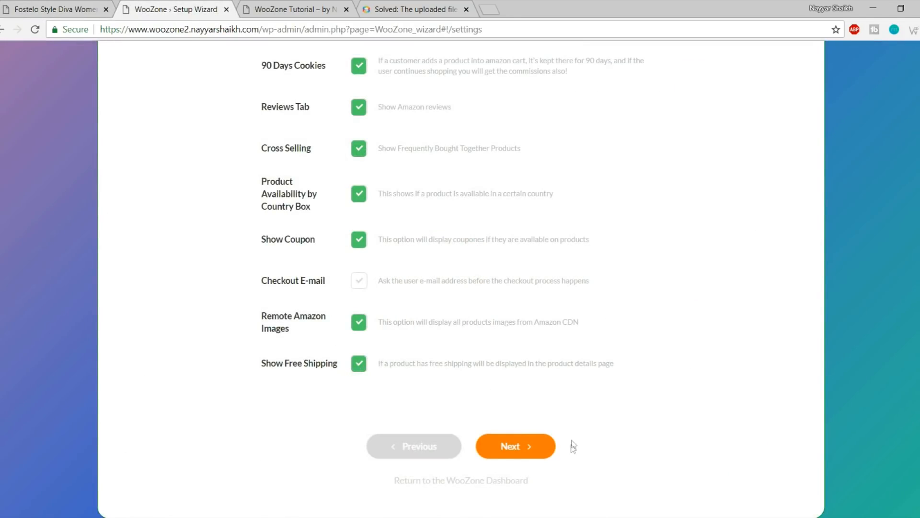
{"action": "left_click", "coordinate": [524, 448]}
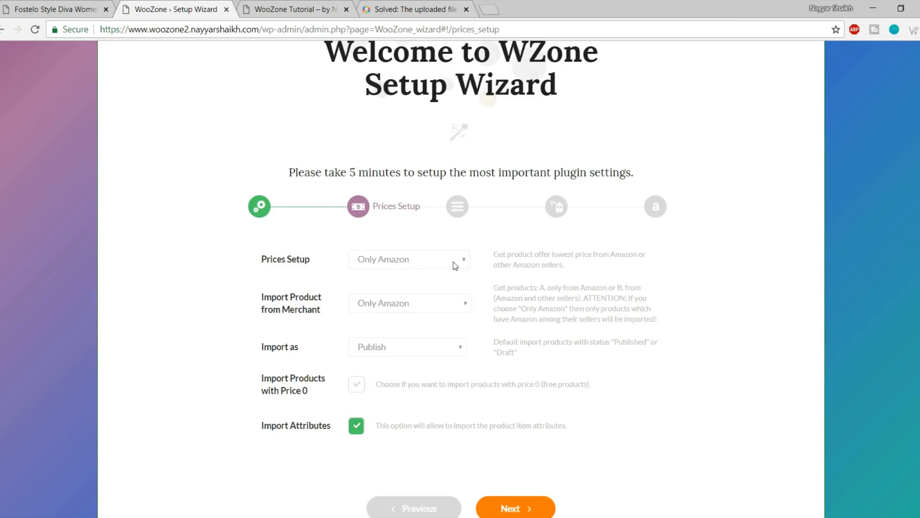
Keep Prices Setup on Only Amazon and set Import Product from Merchant to 'Amazon and other sellers'
{"action": "left_click", "coordinate": [429, 263]}
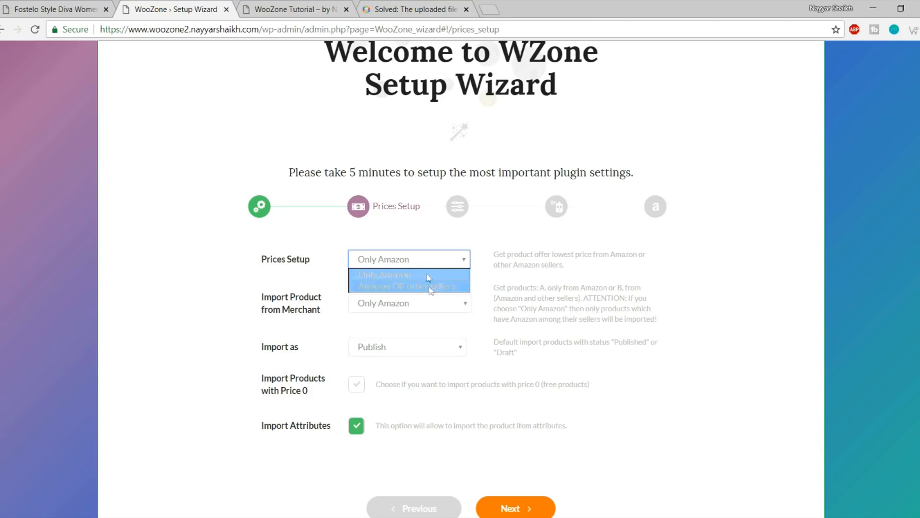
{"action": "left_click", "coordinate": [411, 274]}
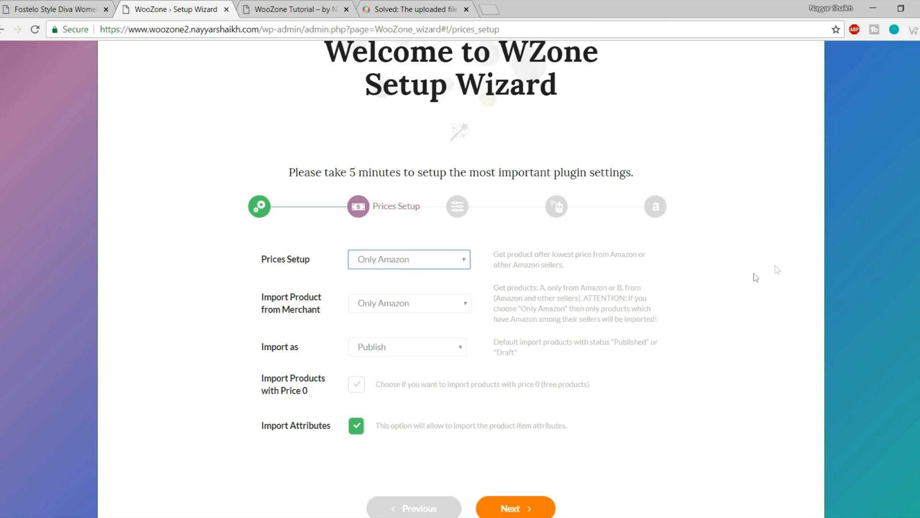
{"action": "left_click", "coordinate": [293, 307]}
{"action": "left_click", "coordinate": [392, 304]}
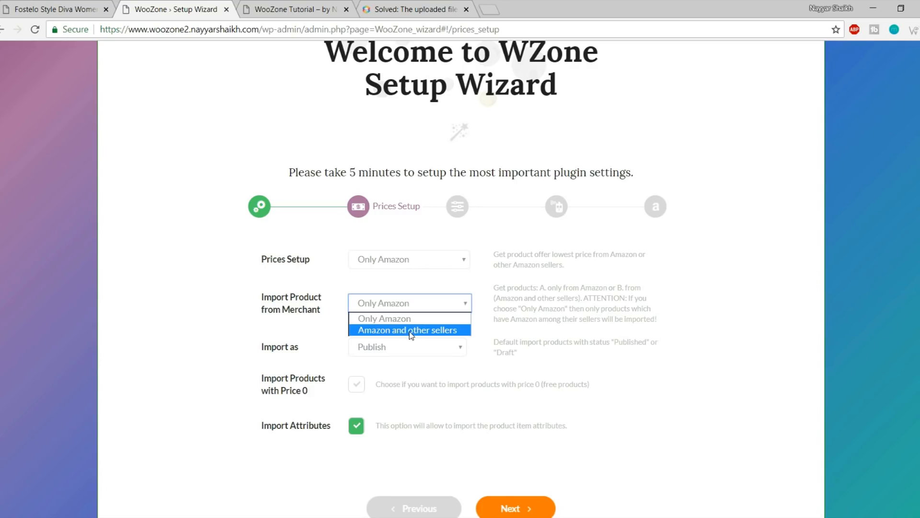
{"action": "left_click", "coordinate": [411, 333]}
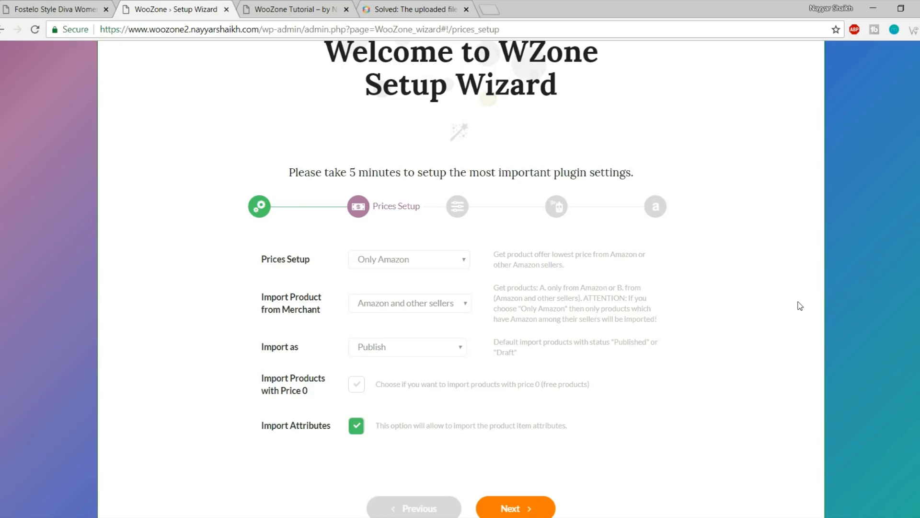
{"action": "left_click", "coordinate": [429, 302]}
{"action": "left_click", "coordinate": [428, 302]}
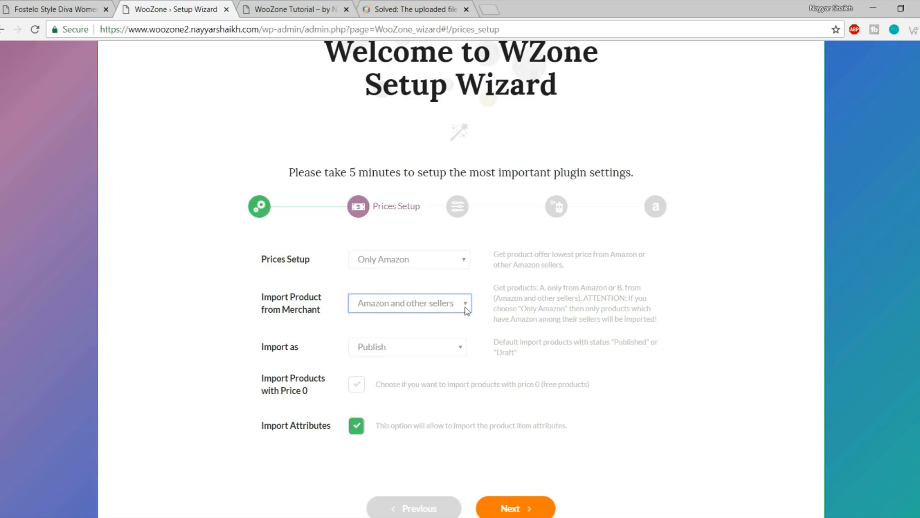
{"action": "left_click", "coordinate": [576, 362]}
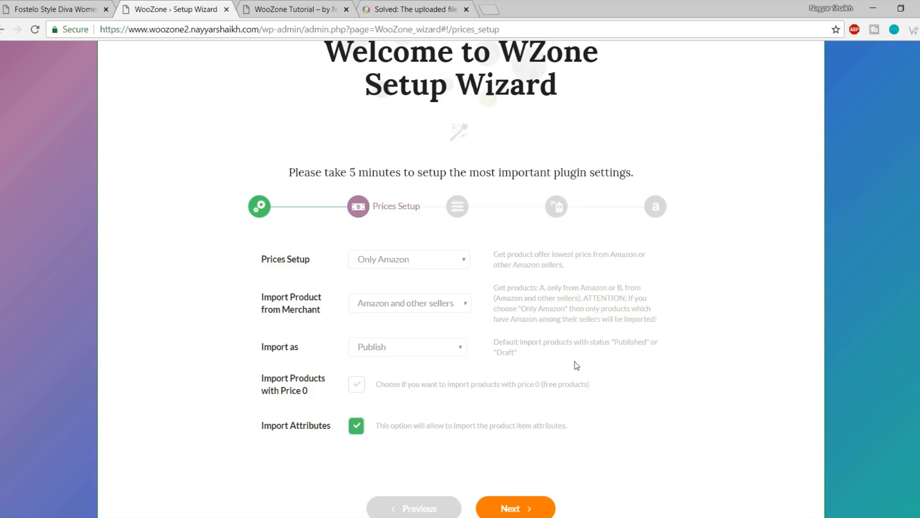
Try Draft as the Import as status, then set it back to Publish
{"action": "left_click", "coordinate": [416, 352]}
{"action": "scroll", "coordinate": [616, 382], "scroll_direction": "down", "scroll_amount": 1}
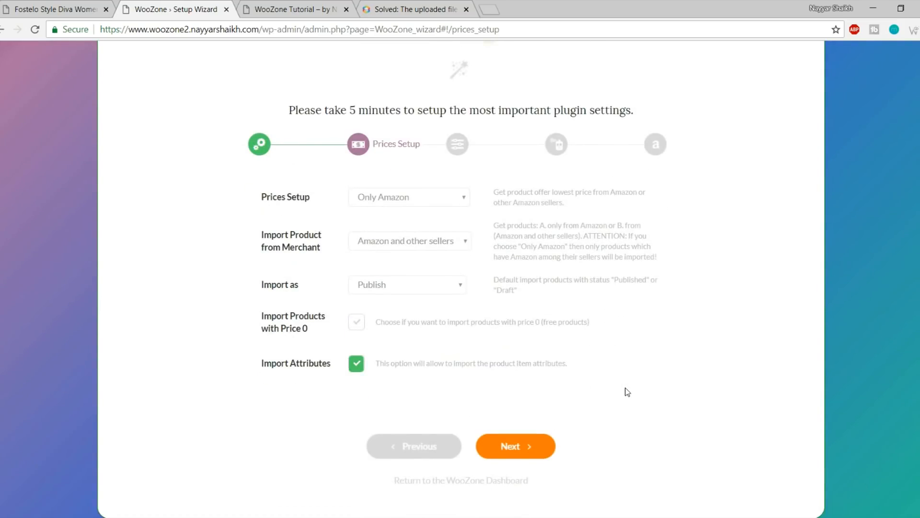
{"action": "left_click", "coordinate": [422, 283]}
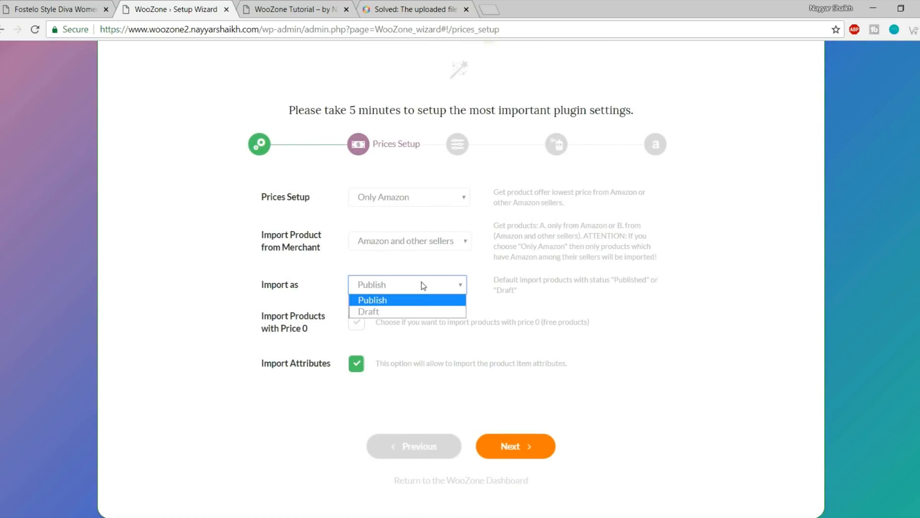
{"action": "left_click", "coordinate": [413, 313]}
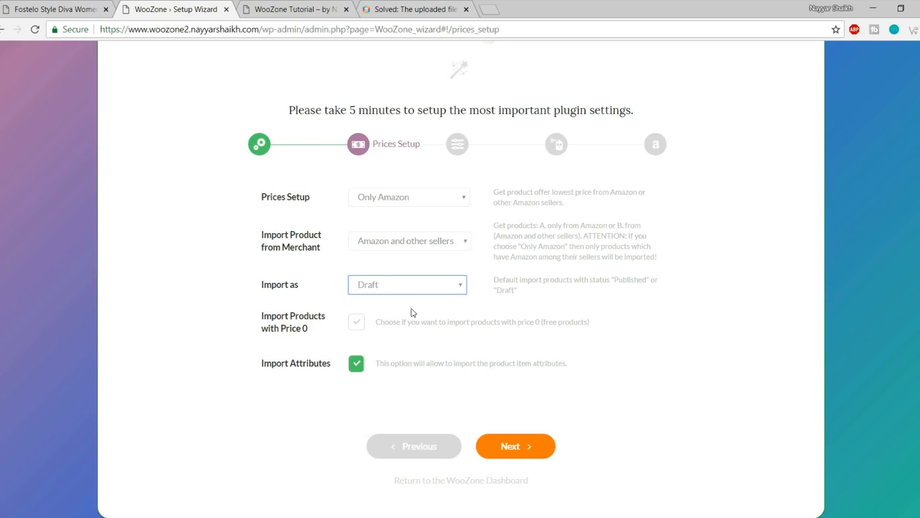
{"action": "left_click", "coordinate": [441, 284]}
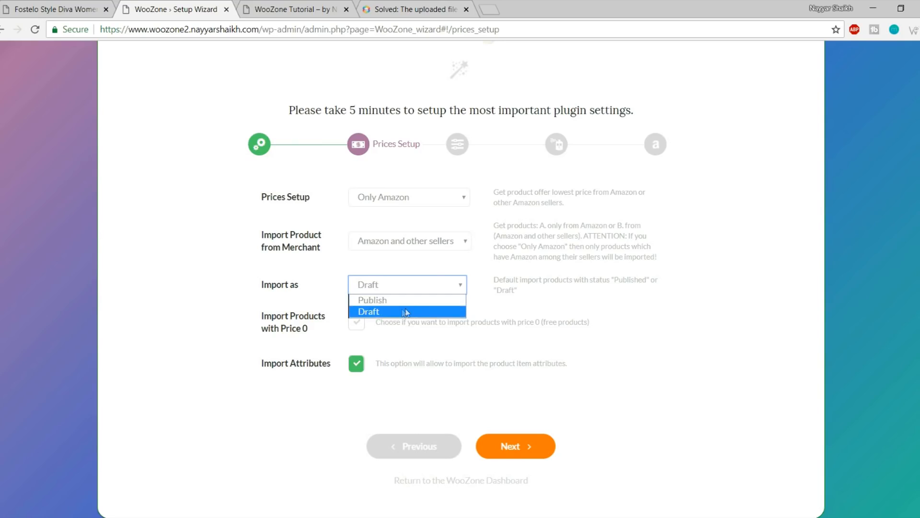
{"action": "left_click", "coordinate": [525, 302]}
{"action": "left_click", "coordinate": [445, 288]}
{"action": "left_click", "coordinate": [414, 301]}
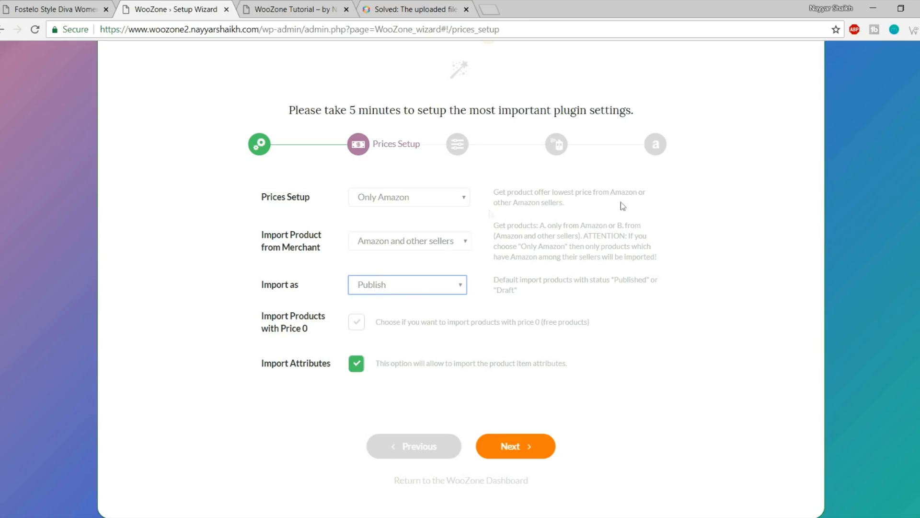
{"action": "left_click", "coordinate": [387, 286]}
{"action": "left_click", "coordinate": [389, 301]}
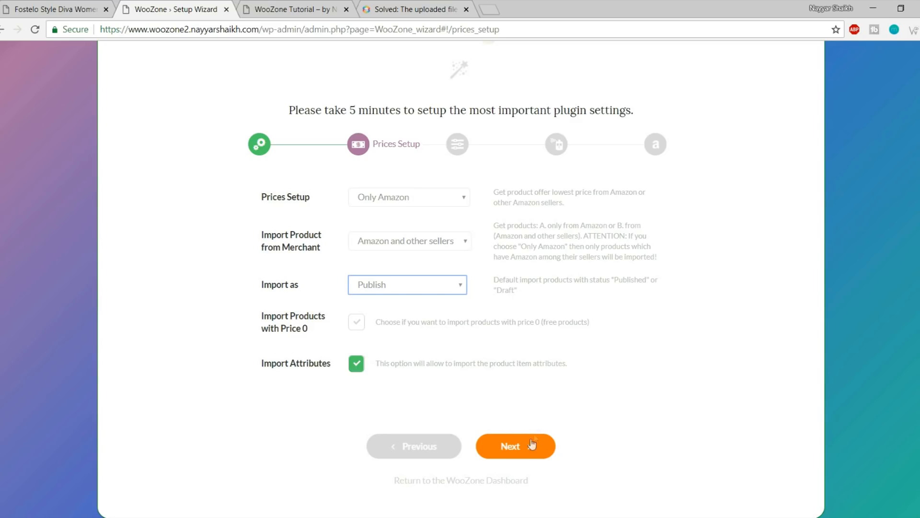
Move from Prices Setup to the Fine Tuning step, which shows Images and Variations at 10
{"action": "left_click", "coordinate": [528, 446]}
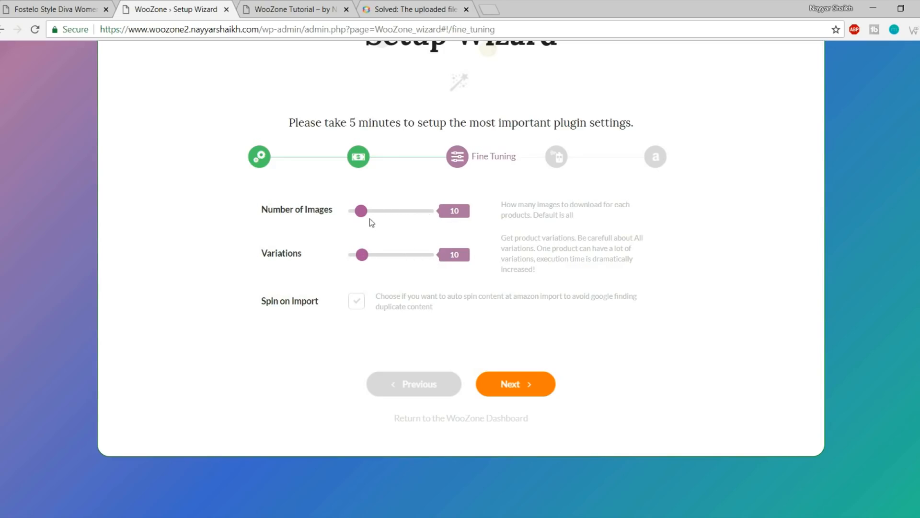
Slide Number of Images and Variations to 'all' and continue to Customization
{"action": "left_click_drag", "start_coordinate": [360, 213], "coordinate": [556, 212]}
{"action": "left_click_drag", "start_coordinate": [361, 261], "coordinate": [649, 257]}
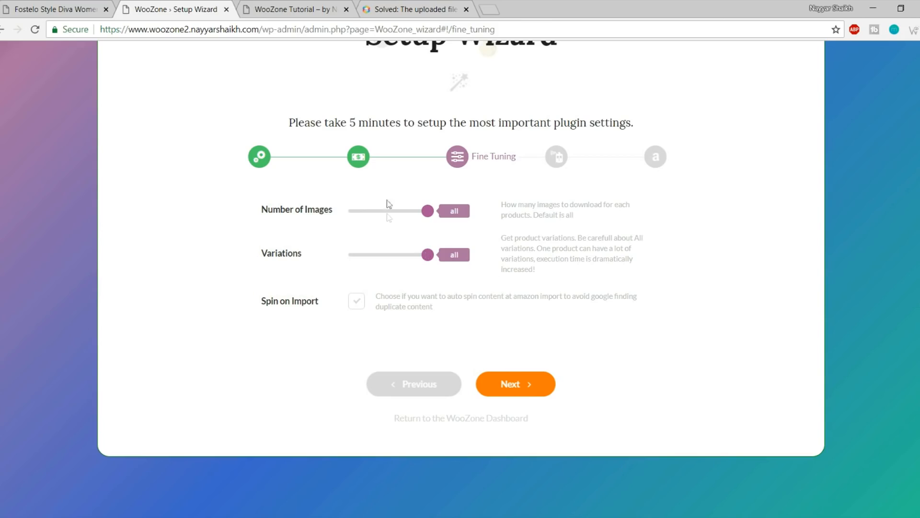
{"action": "mouse_move", "coordinate": [427, 211]}
{"action": "left_mouse_down"}
{"action": "mouse_move", "coordinate": [382, 212]}
{"action": "mouse_move", "coordinate": [429, 211]}
{"action": "left_mouse_up"}
{"action": "left_click", "coordinate": [511, 384]}
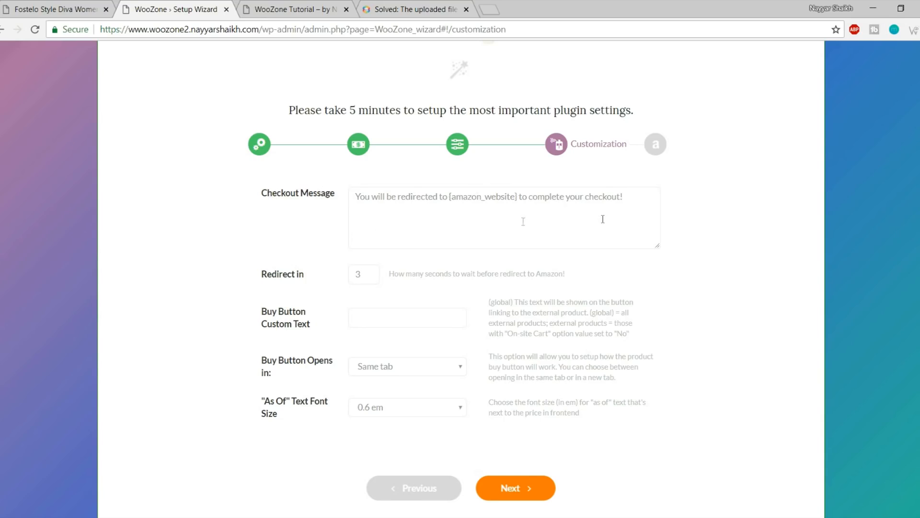
Leave the default Checkout Message and 3-second Redirect in value, then go to Amazon Keys
{"action": "left_click_drag", "start_coordinate": [360, 198], "coordinate": [642, 201]}
{"action": "left_click", "coordinate": [580, 210]}
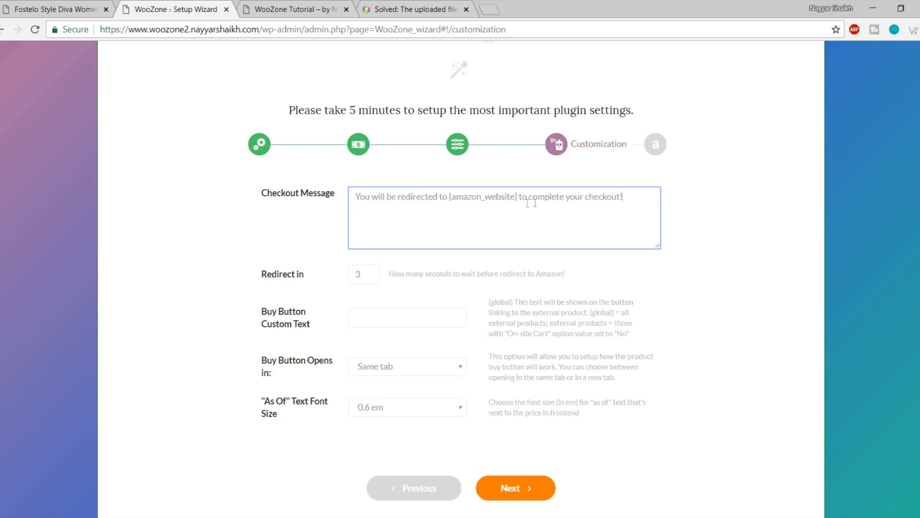
{"action": "left_click_drag", "start_coordinate": [633, 198], "coordinate": [338, 202]}
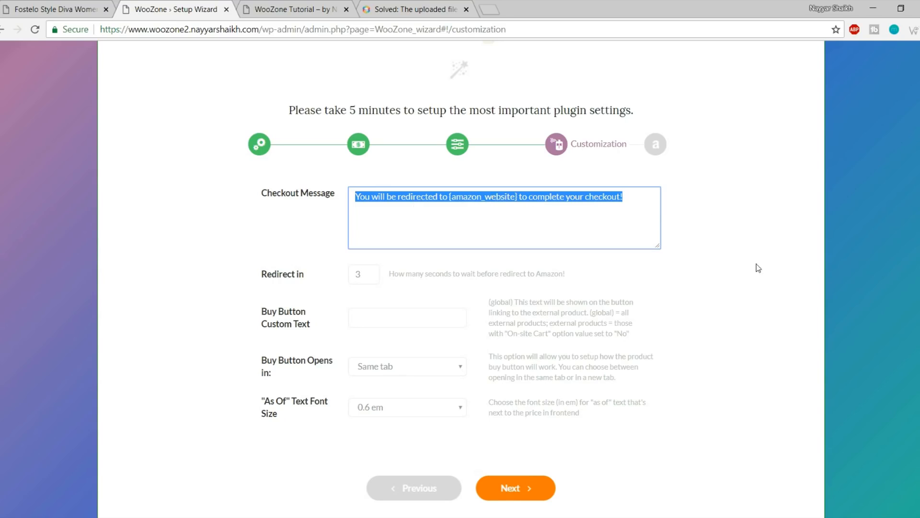
{"action": "left_click", "coordinate": [627, 210]}
{"action": "left_click_drag", "start_coordinate": [630, 203], "coordinate": [280, 202]}
{"action": "left_click", "coordinate": [360, 274]}
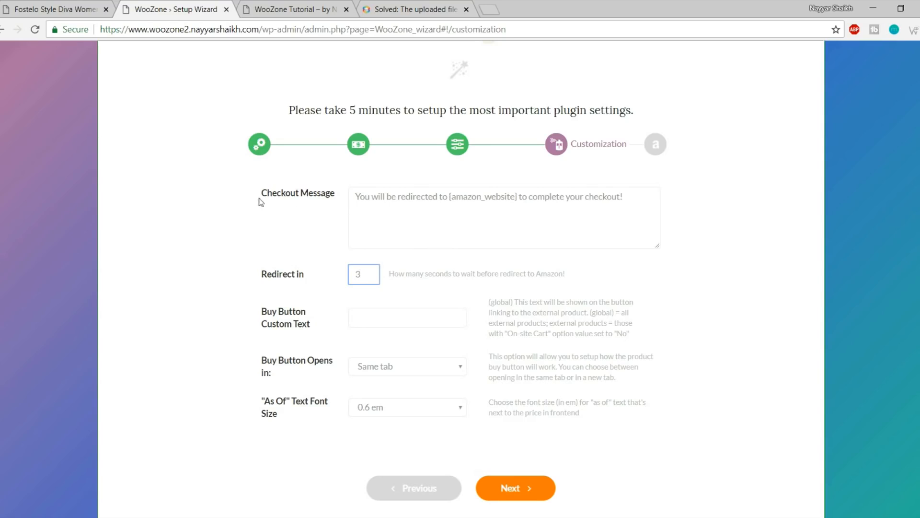
{"action": "left_click_drag", "start_coordinate": [355, 197], "coordinate": [629, 195]}
{"action": "left_click", "coordinate": [777, 220]}
{"action": "left_click_drag", "start_coordinate": [370, 276], "coordinate": [349, 275]}
{"action": "left_click", "coordinate": [518, 486]}
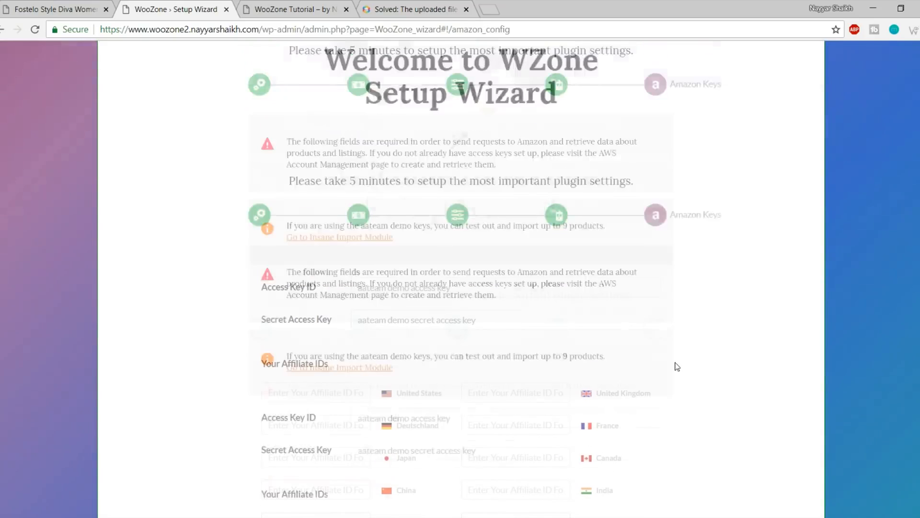
{"action": "scroll", "coordinate": [722, 346], "scroll_direction": "down", "scroll_amount": 5}
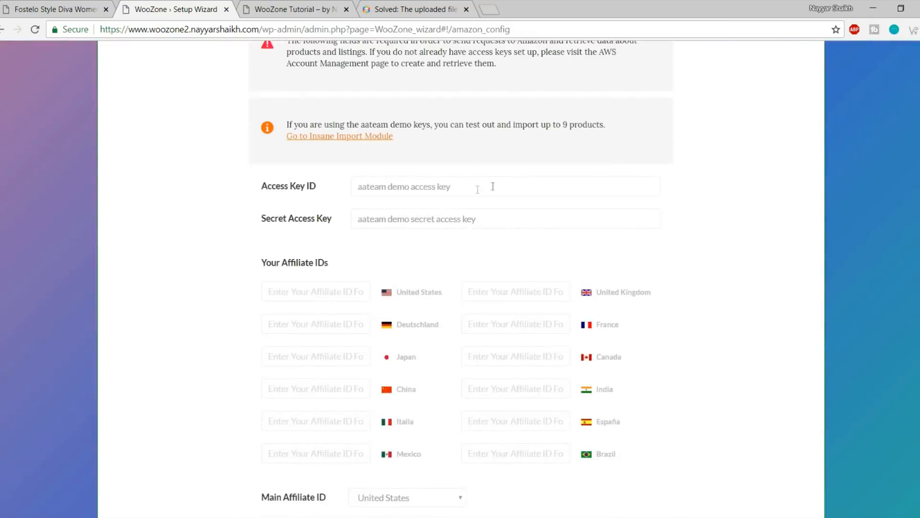
{"action": "left_click_drag", "start_coordinate": [493, 187], "coordinate": [306, 186]}
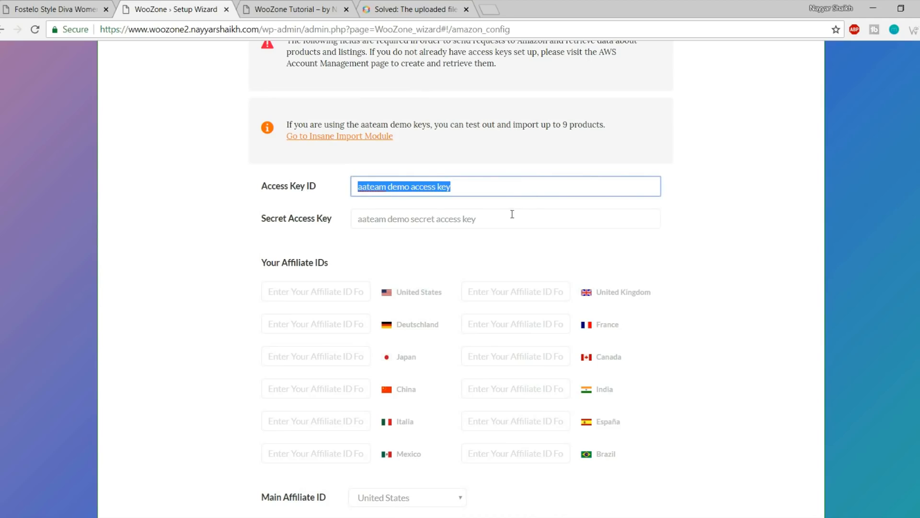
{"action": "left_click_drag", "start_coordinate": [511, 214], "coordinate": [319, 215]}
{"action": "left_click", "coordinate": [410, 253]}
{"action": "scroll", "coordinate": [475, 263], "scroll_direction": "down", "scroll_amount": 3}
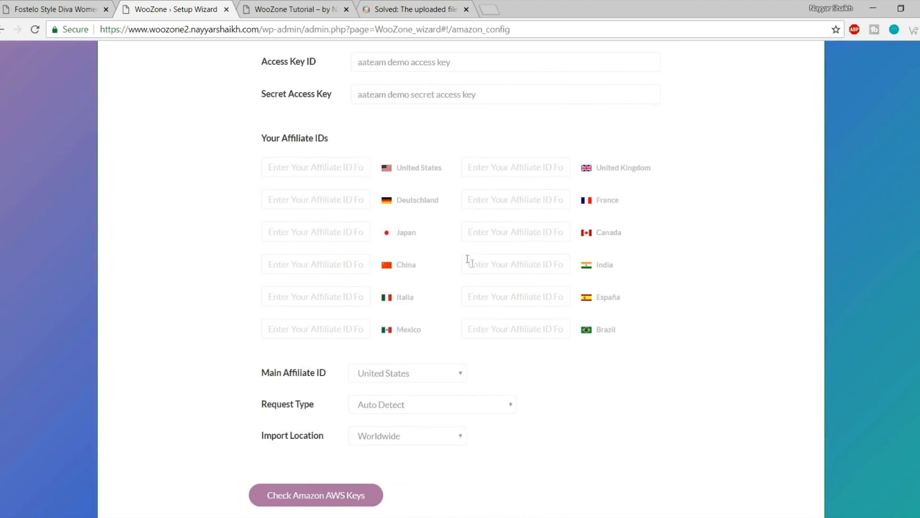
{"action": "left_click", "coordinate": [531, 262]}
{"action": "left_click", "coordinate": [700, 263]}
{"action": "left_click", "coordinate": [528, 229]}
{"action": "left_click", "coordinate": [746, 230]}
{"action": "left_click", "coordinate": [320, 172]}
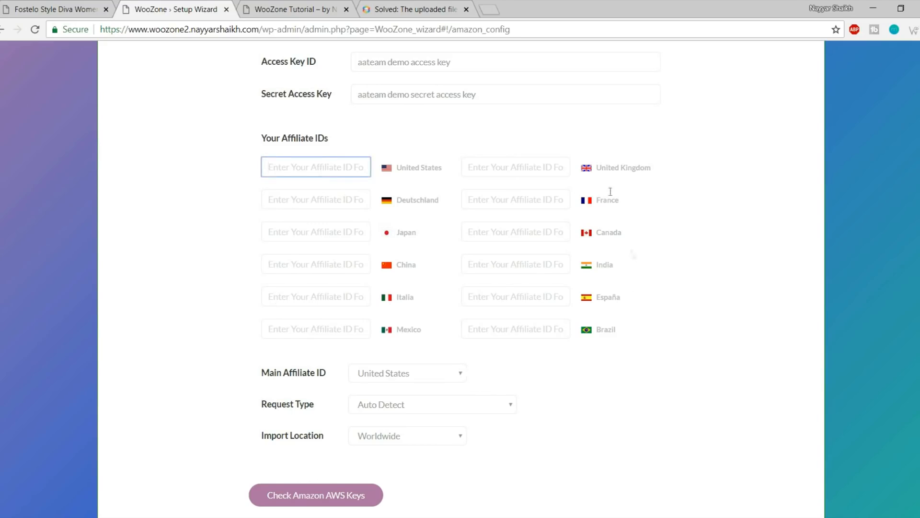
{"action": "scroll", "coordinate": [788, 350], "scroll_direction": "up", "scroll_amount": 4}
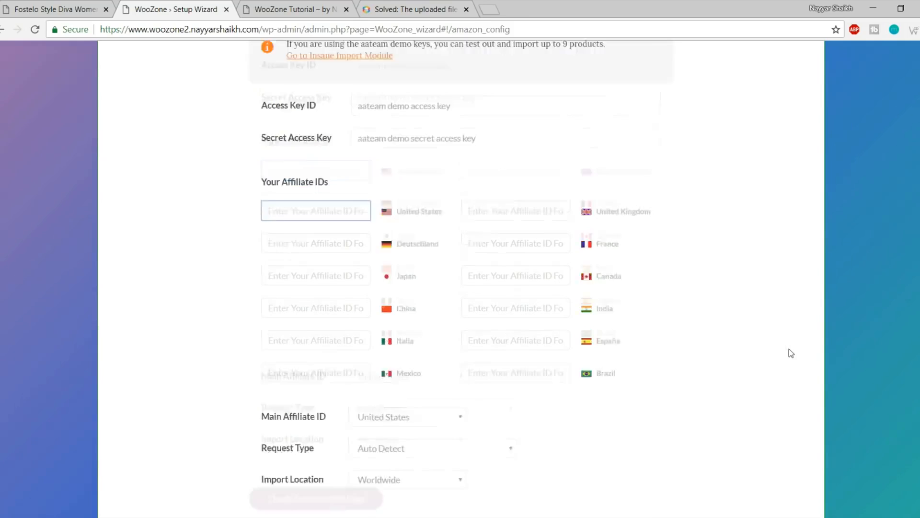
{"action": "left_click_drag", "start_coordinate": [516, 250], "coordinate": [255, 254]}
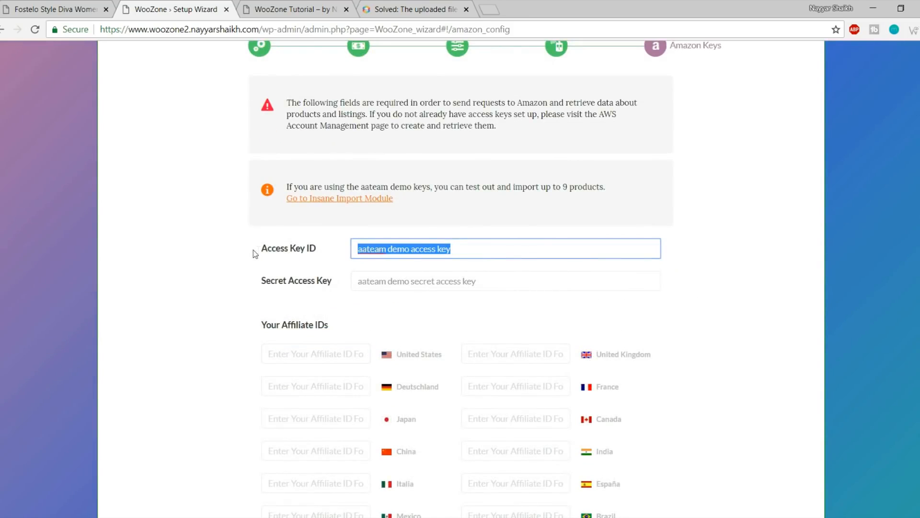
{"action": "left_click_drag", "start_coordinate": [527, 274], "coordinate": [295, 282]}
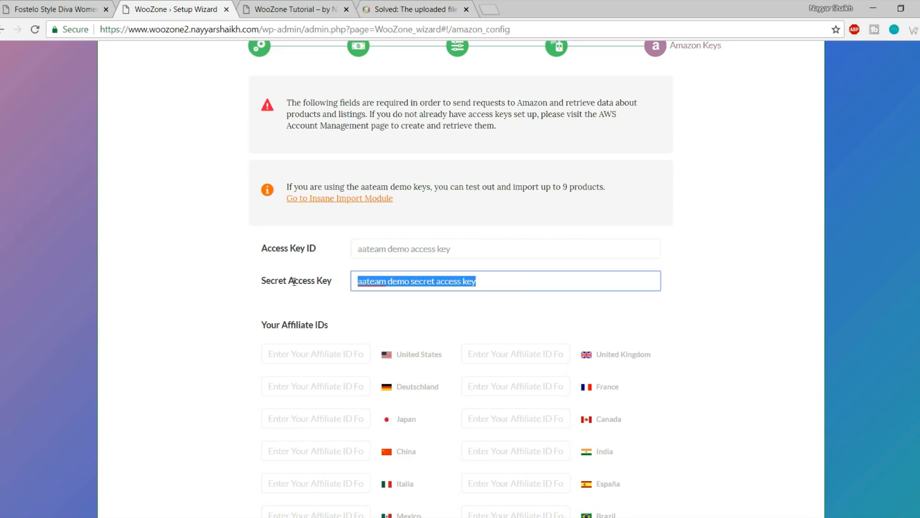
{"action": "left_click", "coordinate": [612, 317]}
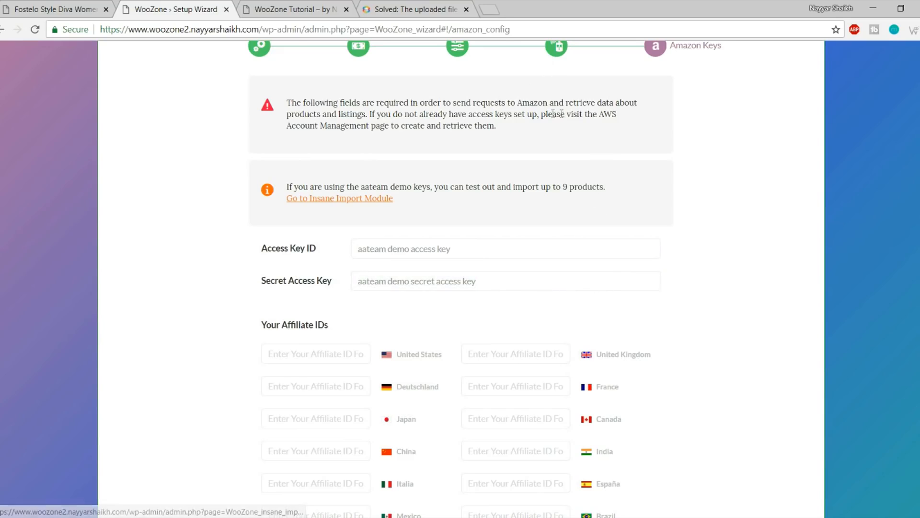
Search 'amazon associate' in a new tab and open the Amazon.in Associates site
{"action": "left_click", "coordinate": [496, 7]}
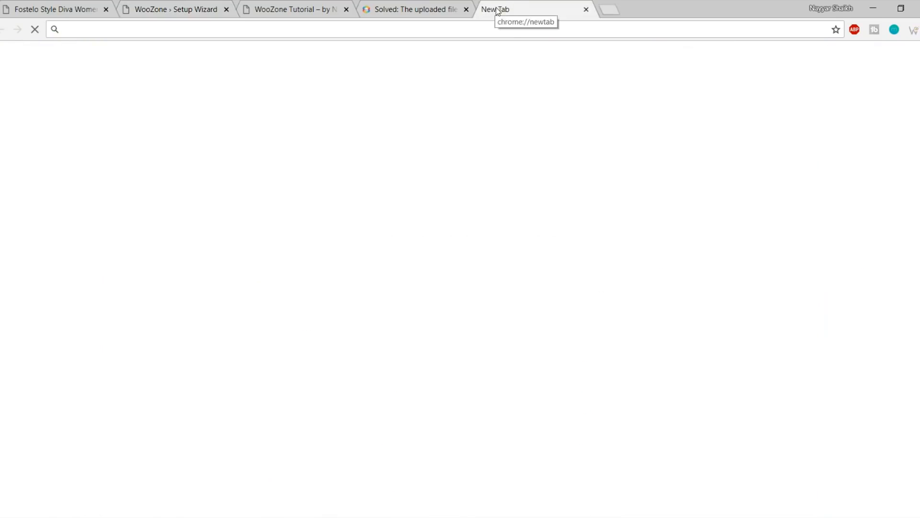
{"action": "type", "text": "ama"}
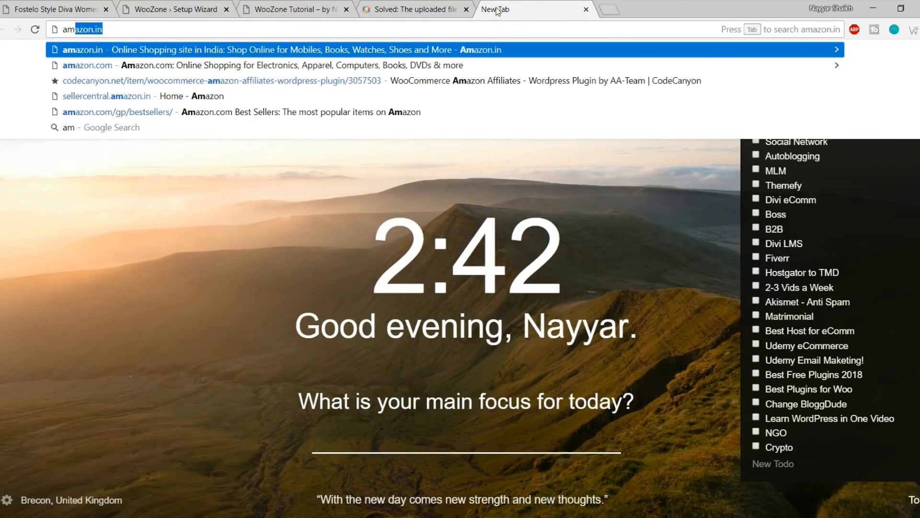
{"action": "type", "text": "zon"}
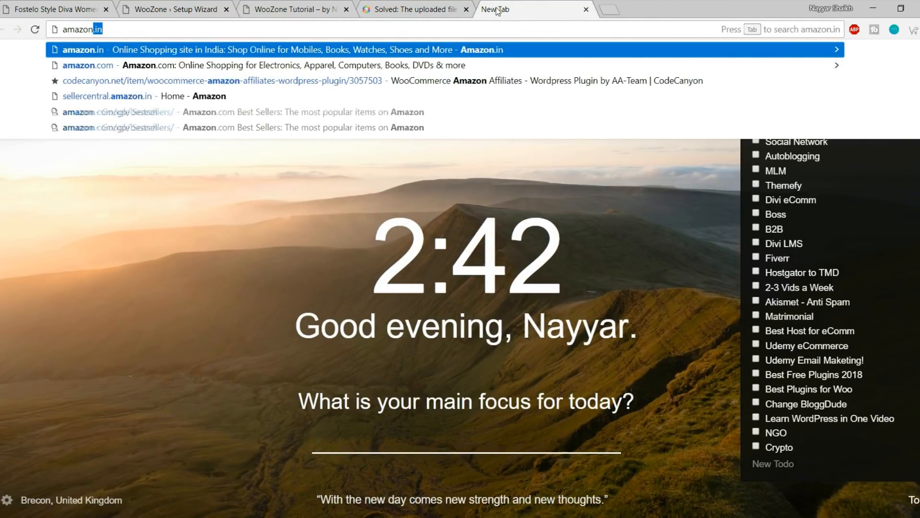
{"action": "type", "text": " associate"}
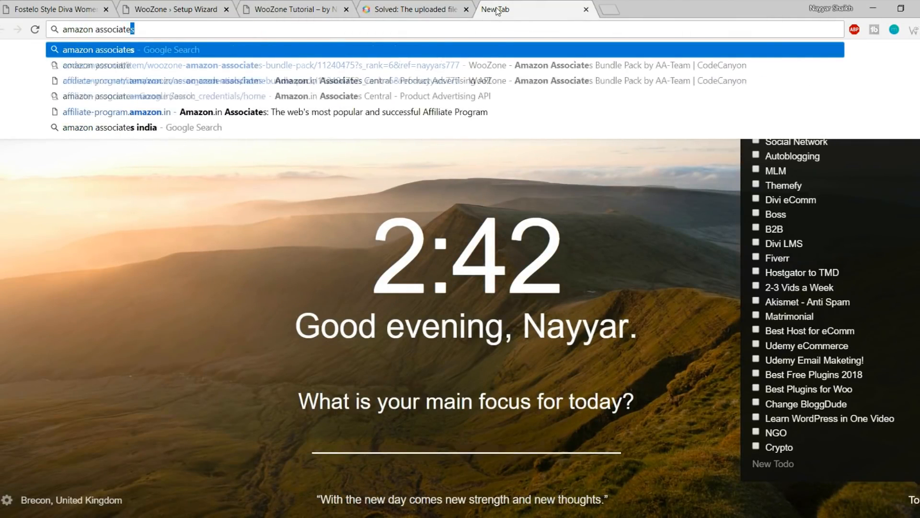
{"action": "key", "text": "Return"}
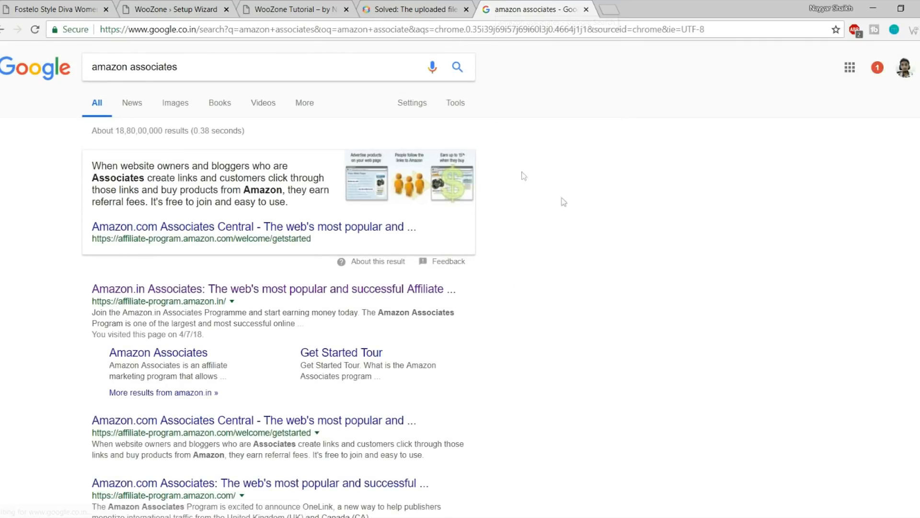
{"action": "scroll", "coordinate": [520, 192], "scroll_direction": "down", "scroll_amount": 1}
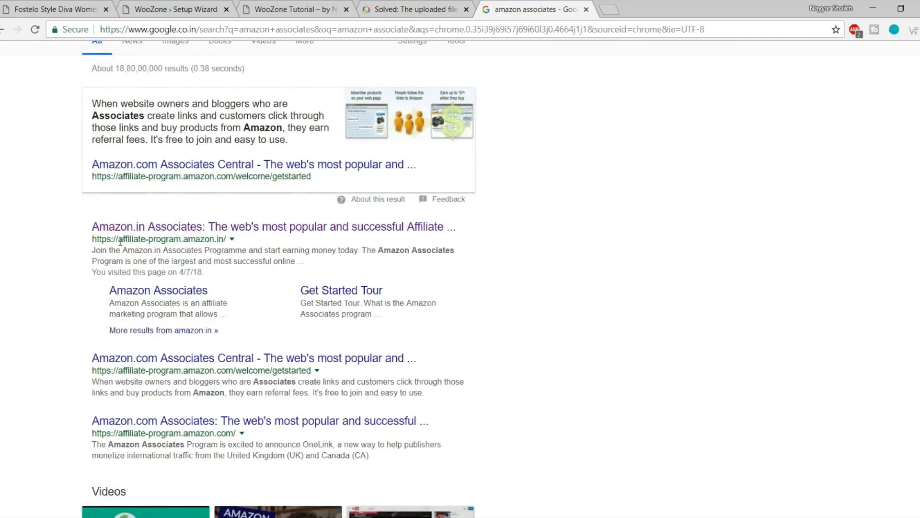
{"action": "left_click_drag", "start_coordinate": [119, 239], "coordinate": [236, 240]}
{"action": "left_click", "coordinate": [256, 242]}
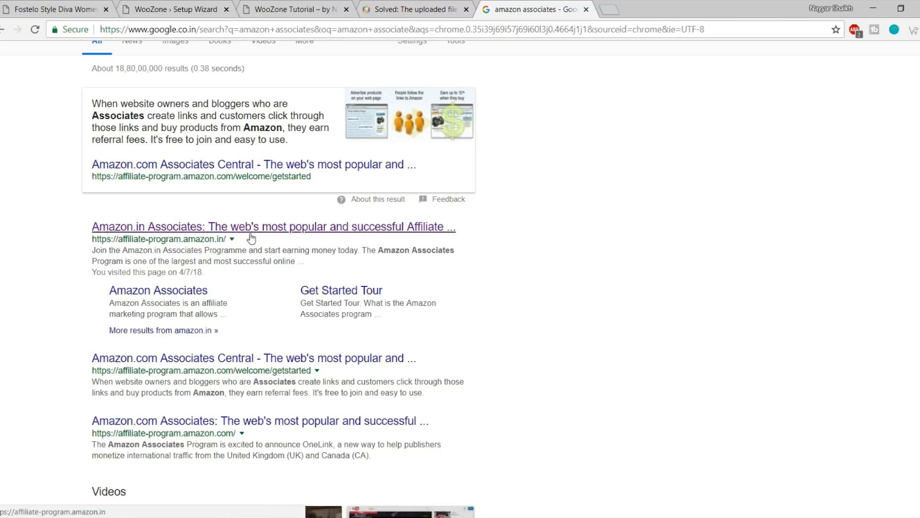
{"action": "left_click", "coordinate": [243, 232]}
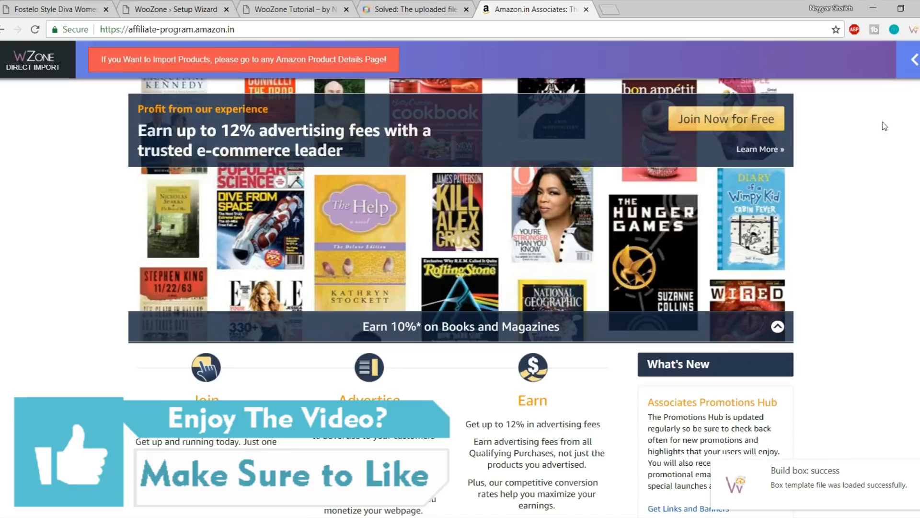
Hide the WZone import notice and log in to Amazon Associates
{"action": "left_click", "coordinate": [914, 59]}
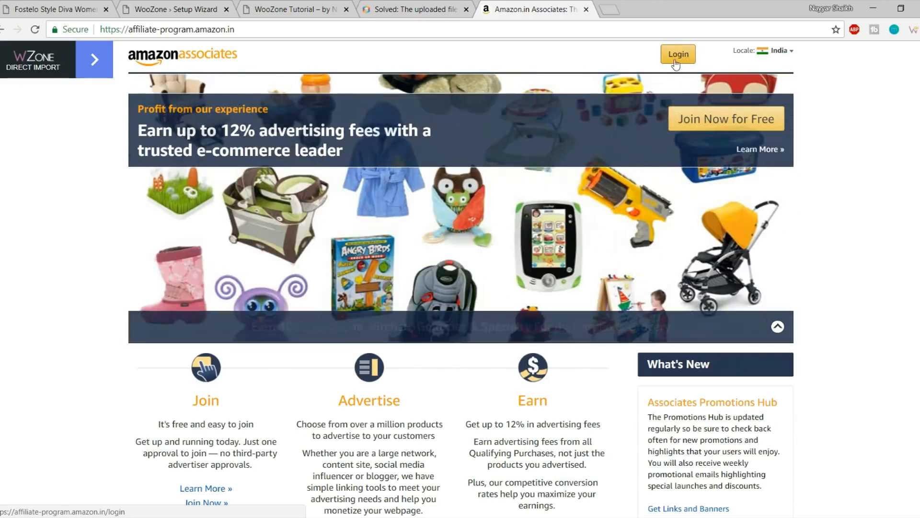
{"action": "left_click", "coordinate": [682, 65]}
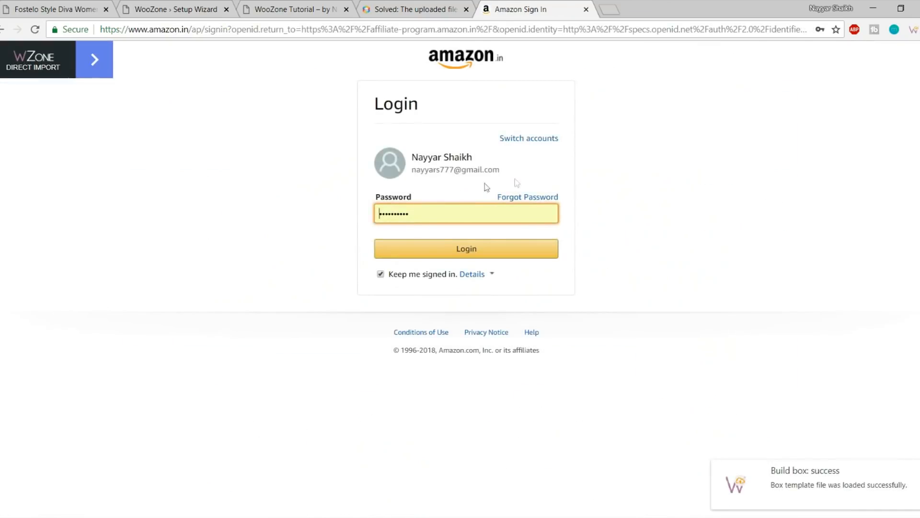
{"action": "left_click", "coordinate": [489, 249]}
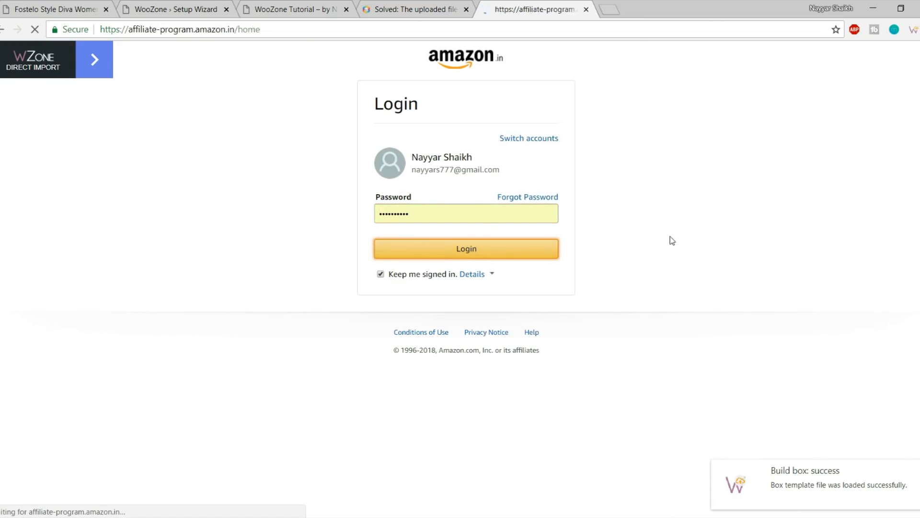
{"action": "scroll", "coordinate": [329, 236], "scroll_direction": "down", "scroll_amount": 9}
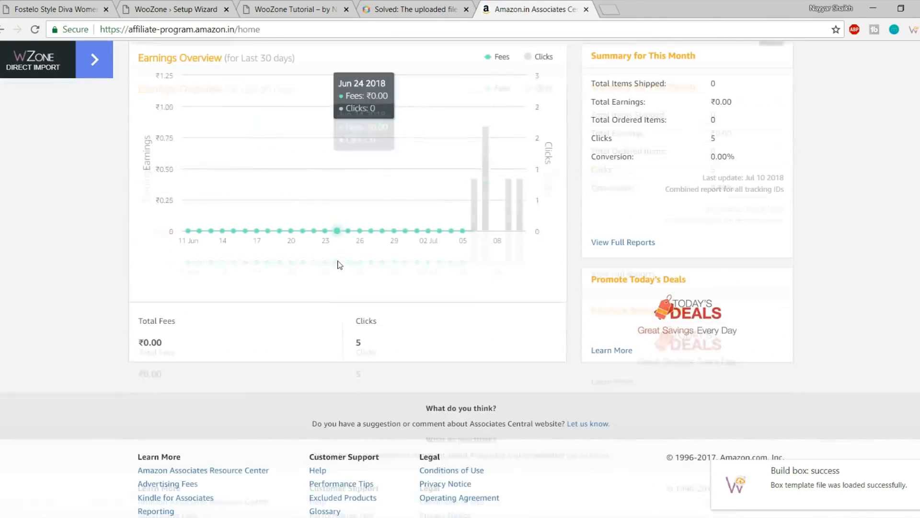
{"action": "scroll", "coordinate": [461, 262], "scroll_direction": "up", "scroll_amount": 1}
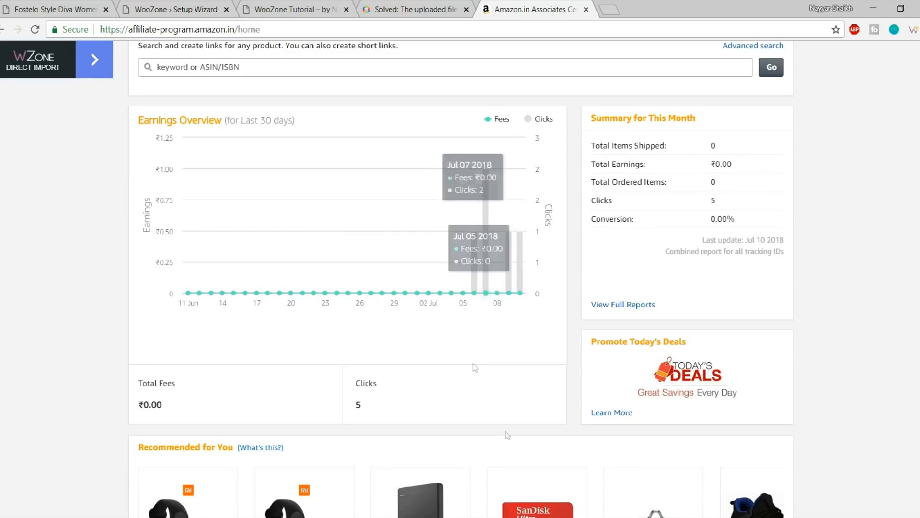
{"action": "scroll", "coordinate": [475, 366], "scroll_direction": "up", "scroll_amount": 4}
{"action": "scroll", "coordinate": [509, 442], "scroll_direction": "up", "scroll_amount": 2}
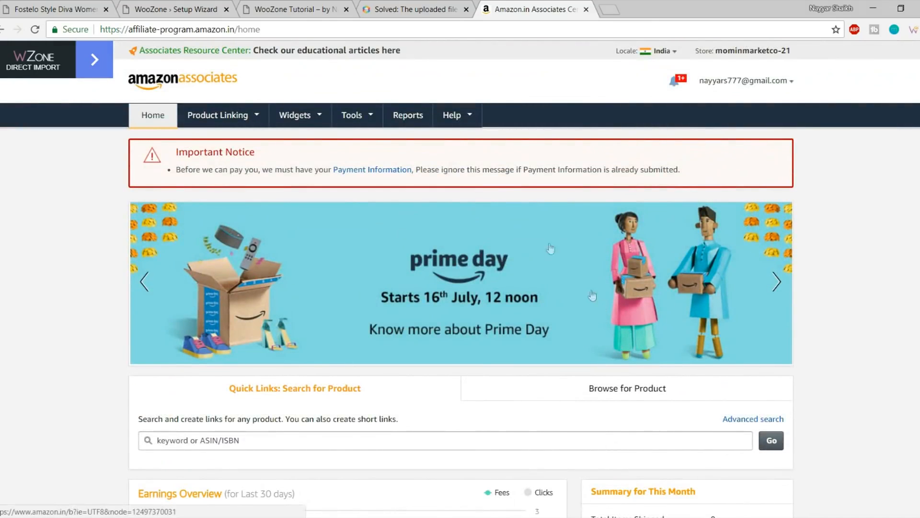
Check the Access Key ID and Secret Access Key fields in the WooZone wizard
{"action": "left_click", "coordinate": [202, 10]}
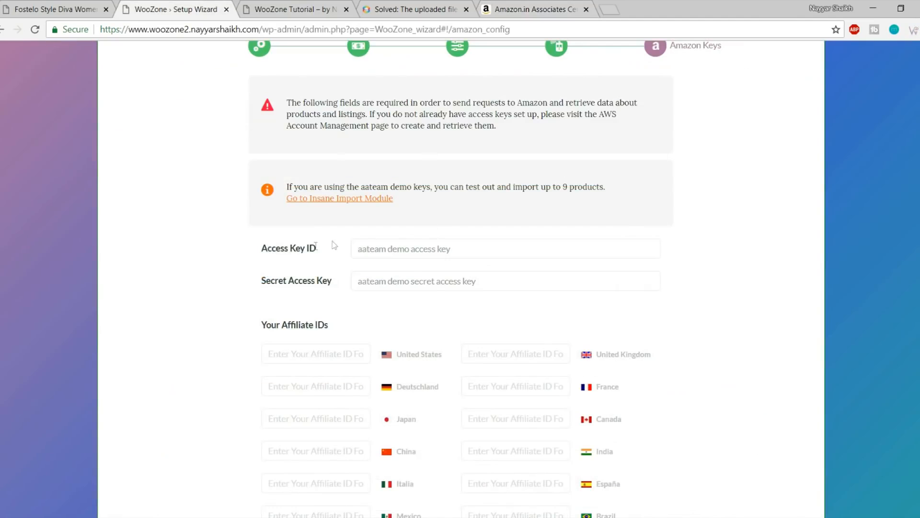
{"action": "left_click_drag", "start_coordinate": [262, 247], "coordinate": [324, 249]}
{"action": "left_click_drag", "start_coordinate": [261, 280], "coordinate": [353, 286]}
{"action": "left_click", "coordinate": [307, 286]}
In Associates, open Tools > Product Advertising API and choose Manage Credentials
{"action": "left_click", "coordinate": [532, 9]}
{"action": "mouse_move", "coordinate": [374, 132]}
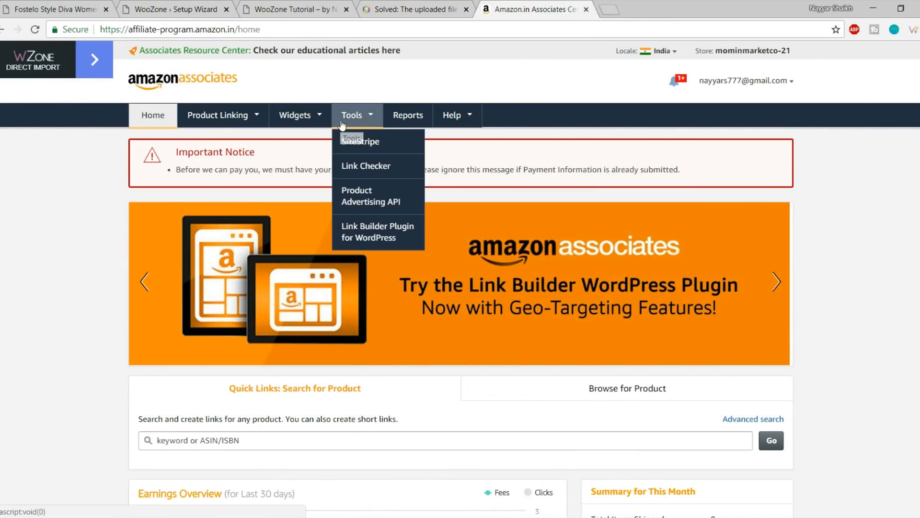
{"action": "left_click", "coordinate": [377, 202]}
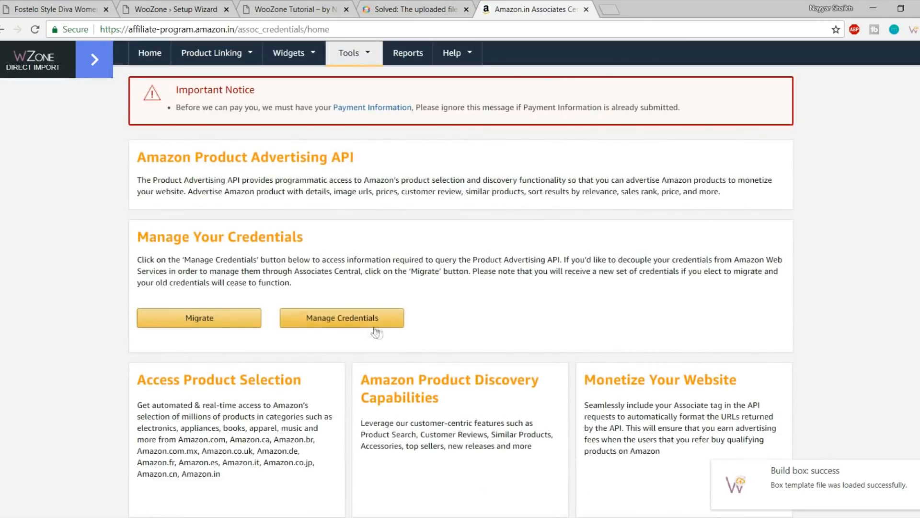
{"action": "left_click", "coordinate": [374, 324]}
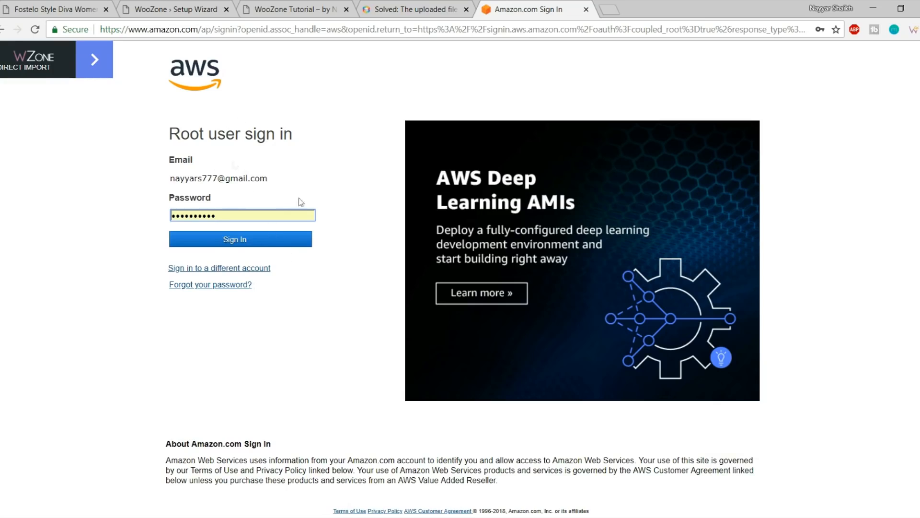
Sign in to AWS, expand Access keys, and delete the old inactive key
{"action": "left_click", "coordinate": [274, 246]}
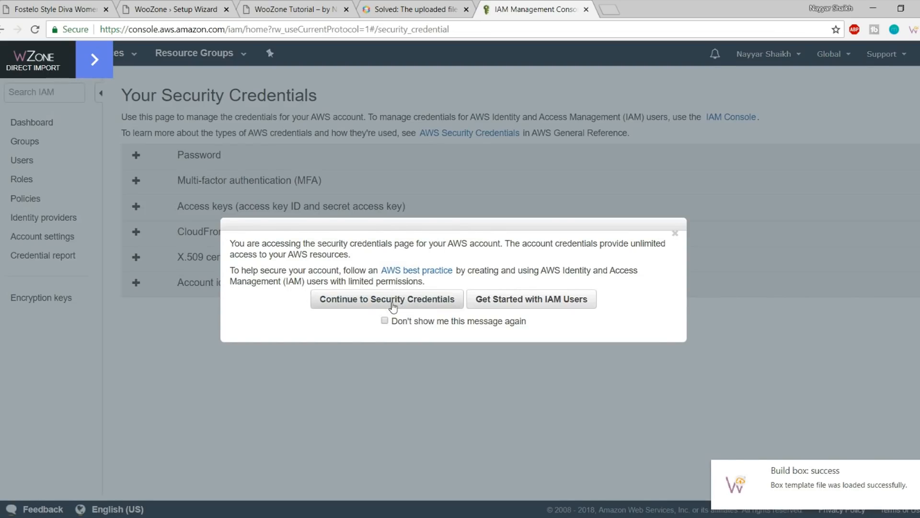
{"action": "left_click", "coordinate": [393, 303]}
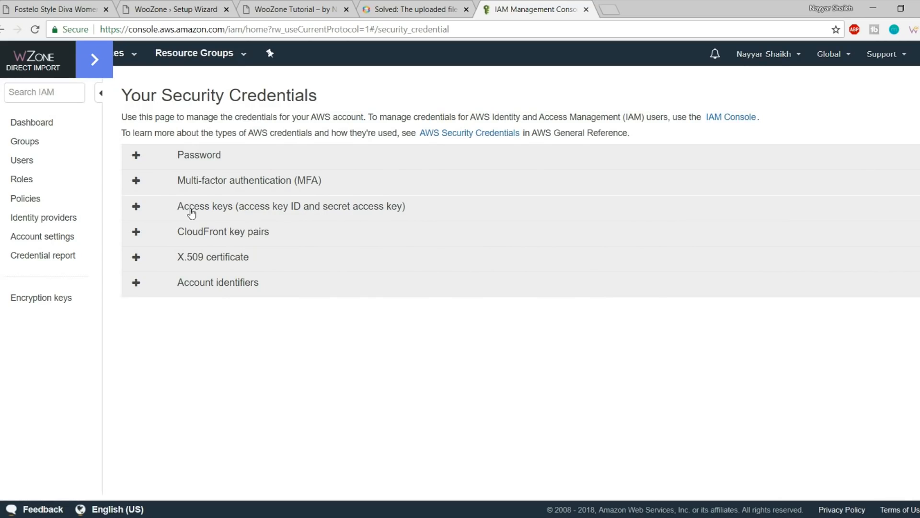
{"action": "left_click", "coordinate": [192, 213]}
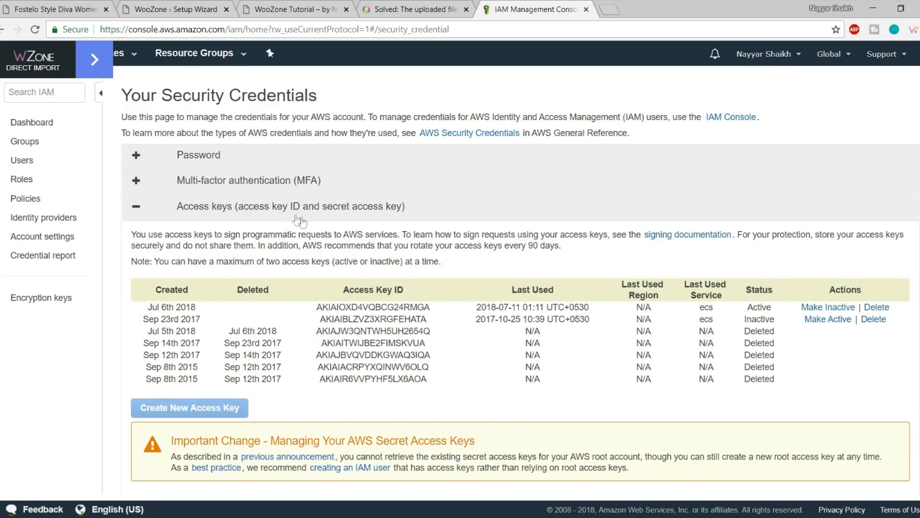
{"action": "left_click_drag", "start_coordinate": [588, 377], "coordinate": [431, 320]}
{"action": "left_click", "coordinate": [431, 320]}
{"action": "left_click_drag", "start_coordinate": [363, 368], "coordinate": [311, 336]}
{"action": "left_click", "coordinate": [408, 342]}
{"action": "left_click", "coordinate": [873, 319]}
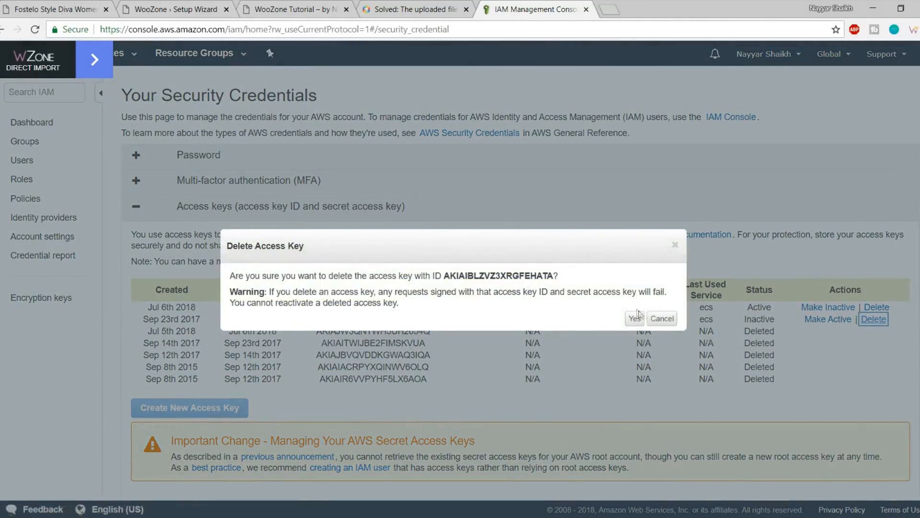
{"action": "left_click", "coordinate": [628, 320]}
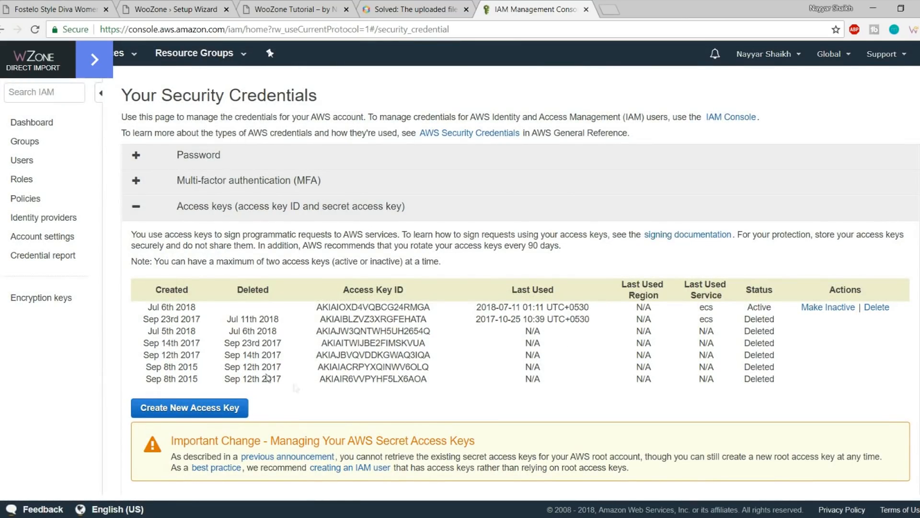
Create a new access key, reveal it, and copy its ID
{"action": "left_click", "coordinate": [205, 408]}
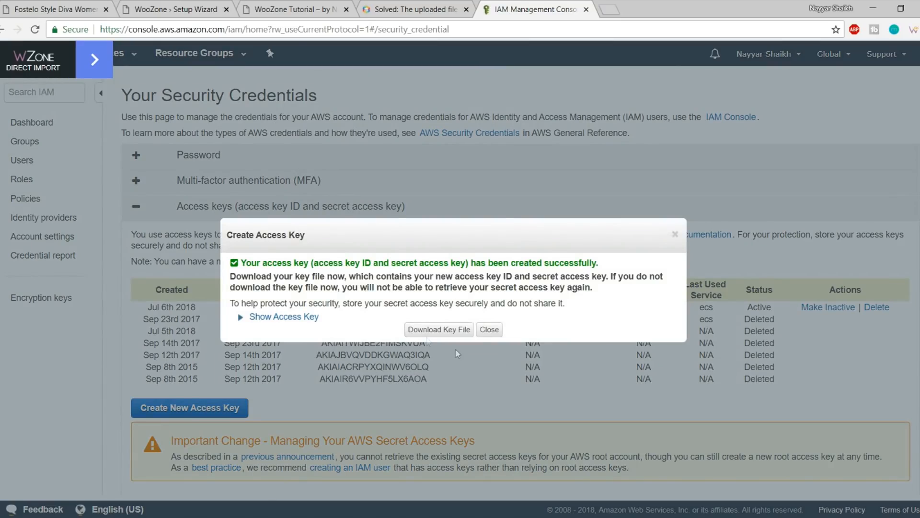
{"action": "left_click", "coordinate": [283, 317]}
{"action": "left_click_drag", "start_coordinate": [489, 338], "coordinate": [347, 336]}
{"action": "key", "text": "ctrl+c"}
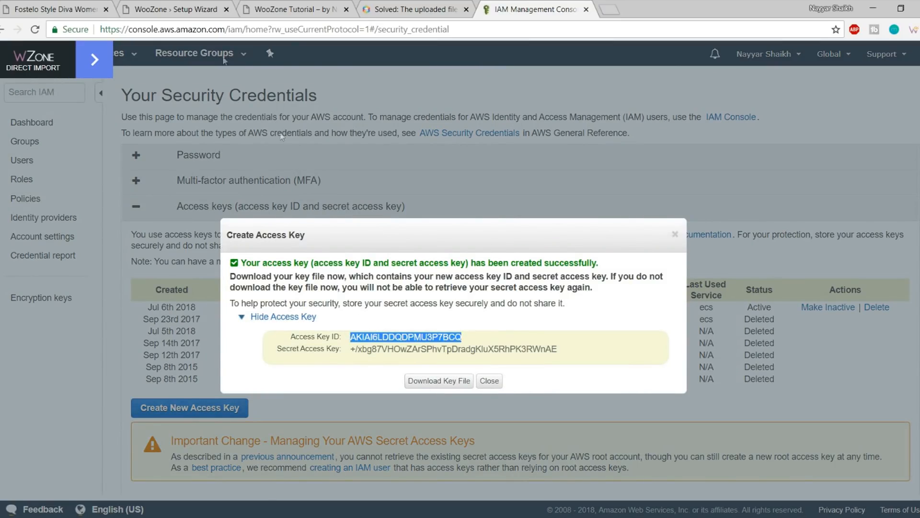
{"action": "left_click", "coordinate": [199, 4]}
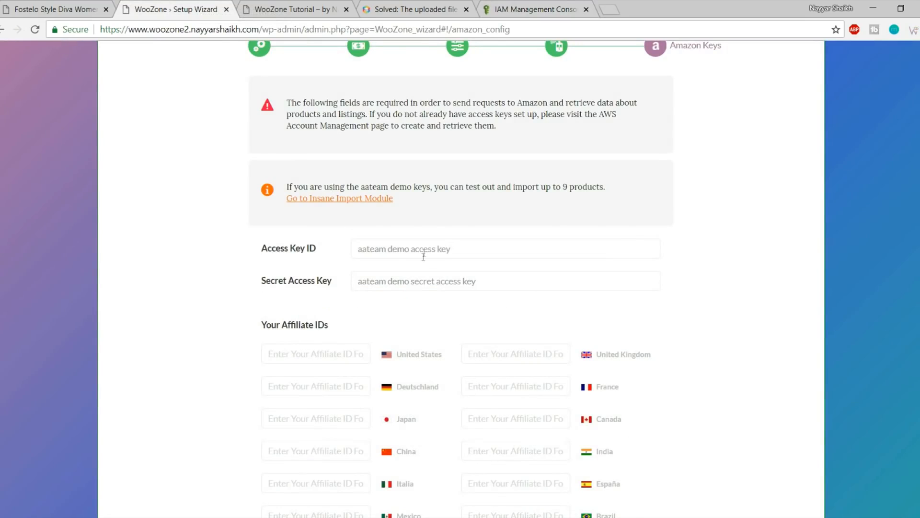
Paste the new key ID and secret into WooZone's Access Key ID and Secret Access Key fields
{"action": "triple_click", "coordinate": [423, 255]}
{"action": "key", "text": "ctrl+v"}
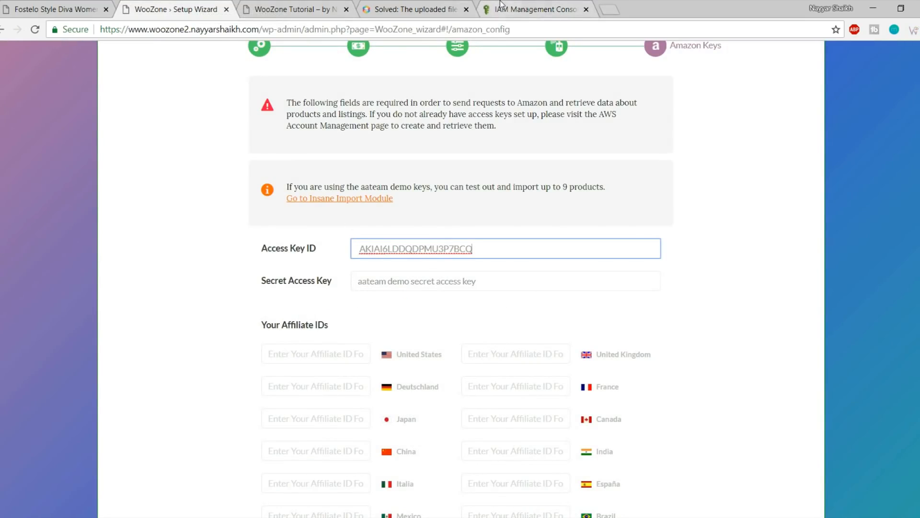
{"action": "left_click", "coordinate": [501, 5]}
{"action": "left_click", "coordinate": [530, 359]}
{"action": "left_click_drag", "start_coordinate": [572, 353], "coordinate": [350, 354]}
{"action": "key", "text": "ctrl+c"}
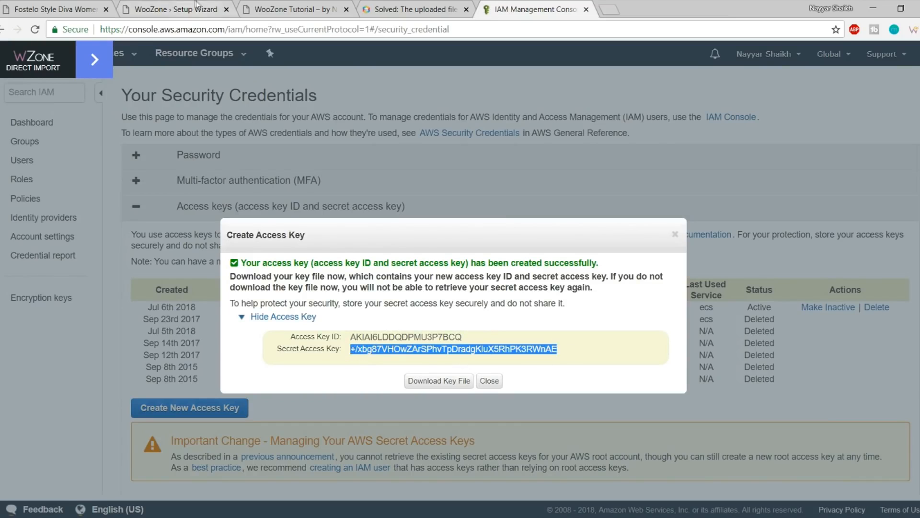
{"action": "left_click", "coordinate": [173, 9]}
{"action": "left_click", "coordinate": [419, 283]}
{"action": "key", "text": "ctrl+v"}
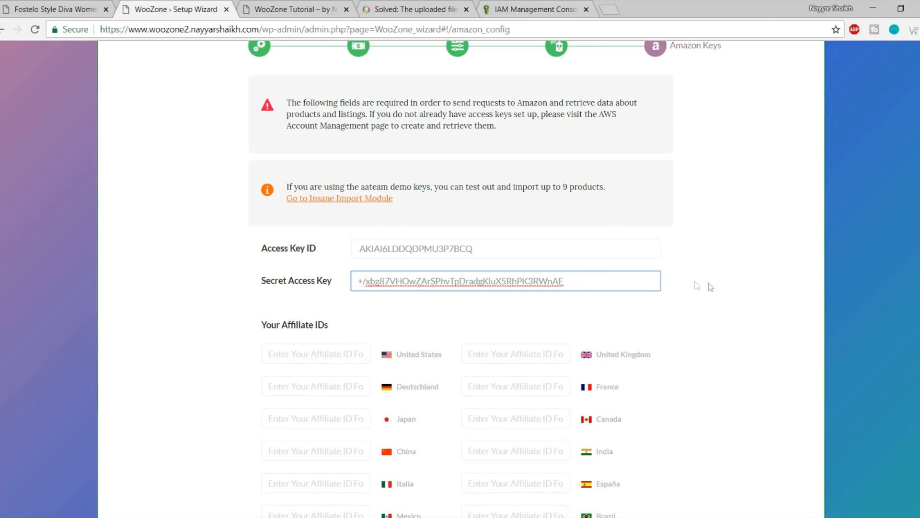
Download the access key file, close the AWS dialog, and return to Associates home
{"action": "left_click", "coordinate": [529, 5]}
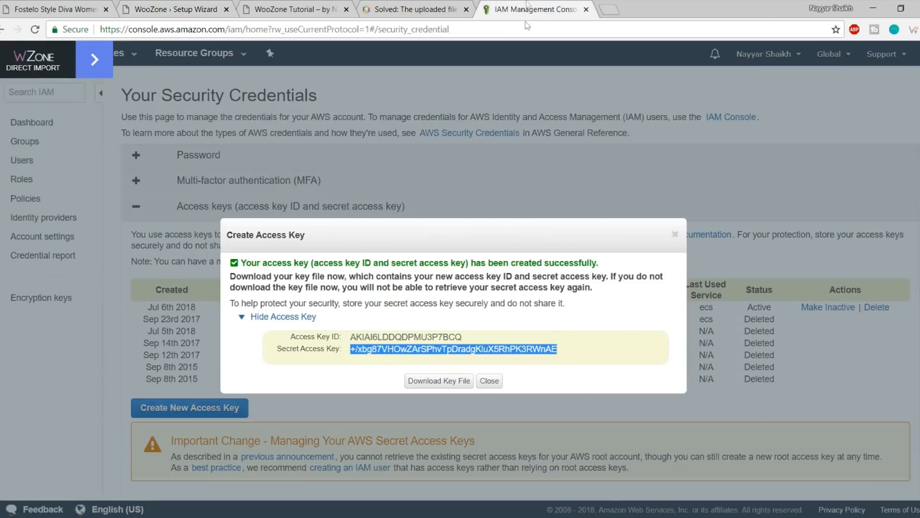
{"action": "left_click", "coordinate": [444, 390]}
{"action": "left_click", "coordinate": [490, 381]}
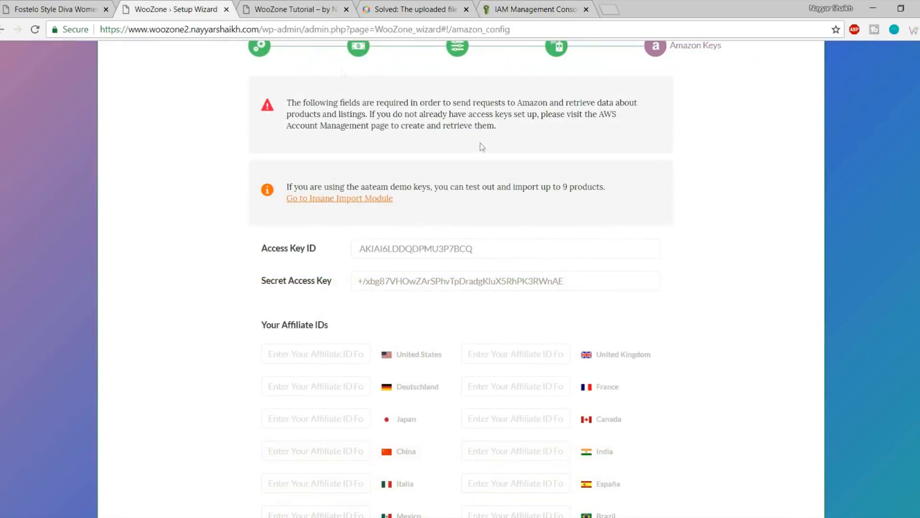
{"action": "scroll", "coordinate": [482, 147], "scroll_direction": "down", "scroll_amount": 5}
{"action": "left_click", "coordinate": [345, 74]}
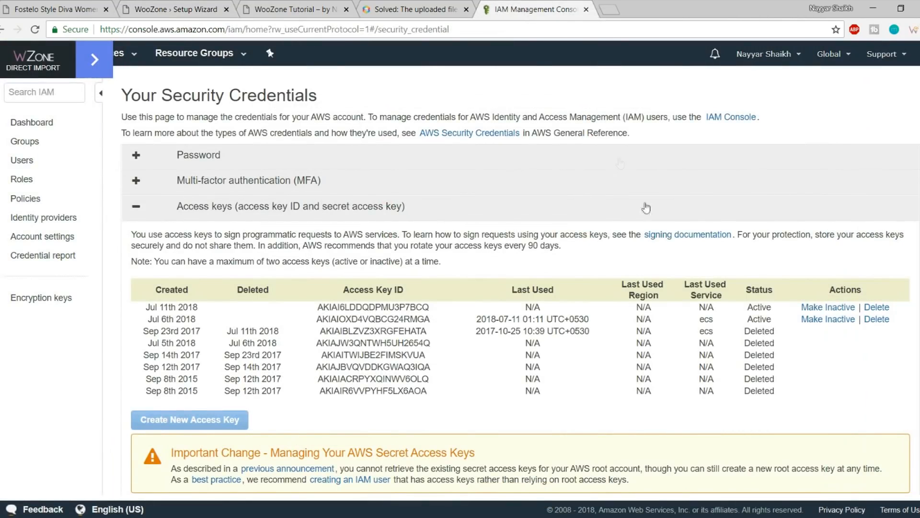
{"action": "left_click", "coordinate": [1, 29]}
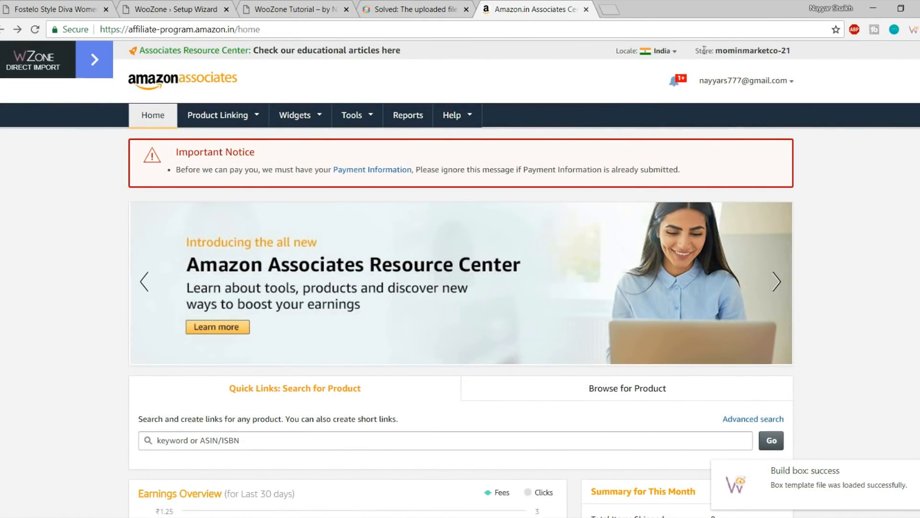
Copy the Associates store tracking ID and paste it into the wizard's India affiliate ID field
{"action": "left_click_drag", "start_coordinate": [699, 51], "coordinate": [793, 54]}
{"action": "key", "text": "ctrl+c"}
{"action": "left_click", "coordinate": [803, 55]}
{"action": "left_click", "coordinate": [720, 55]}
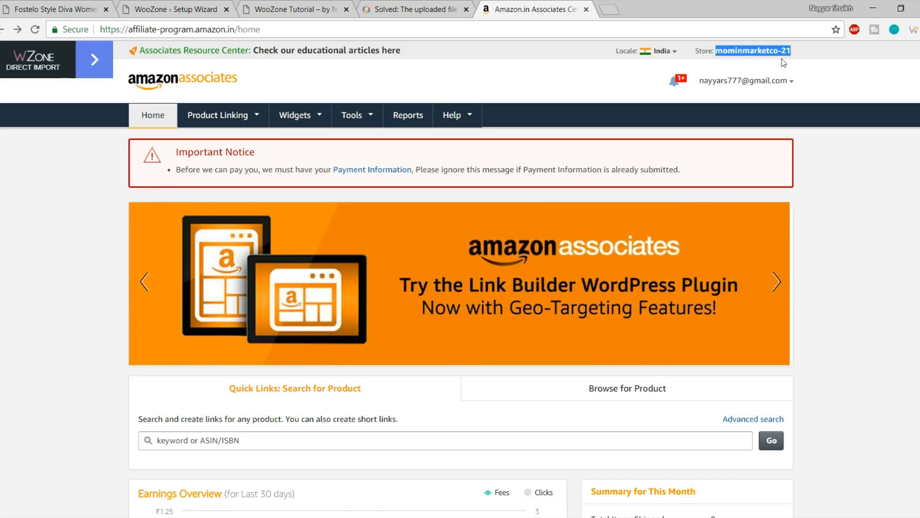
{"action": "left_click", "coordinate": [144, 8]}
{"action": "left_click", "coordinate": [522, 204]}
{"action": "key", "text": "ctrl+v"}
{"action": "left_click_drag", "start_coordinate": [626, 209], "coordinate": [594, 204]}
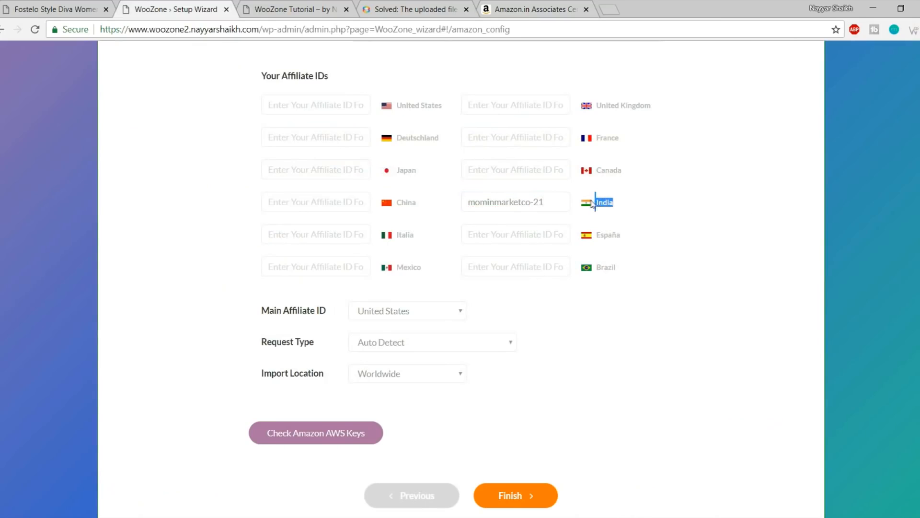
Set both Main Affiliate ID and Import Location to India
{"action": "left_click", "coordinate": [676, 210]}
{"action": "scroll", "coordinate": [735, 236], "scroll_direction": "down", "scroll_amount": 1}
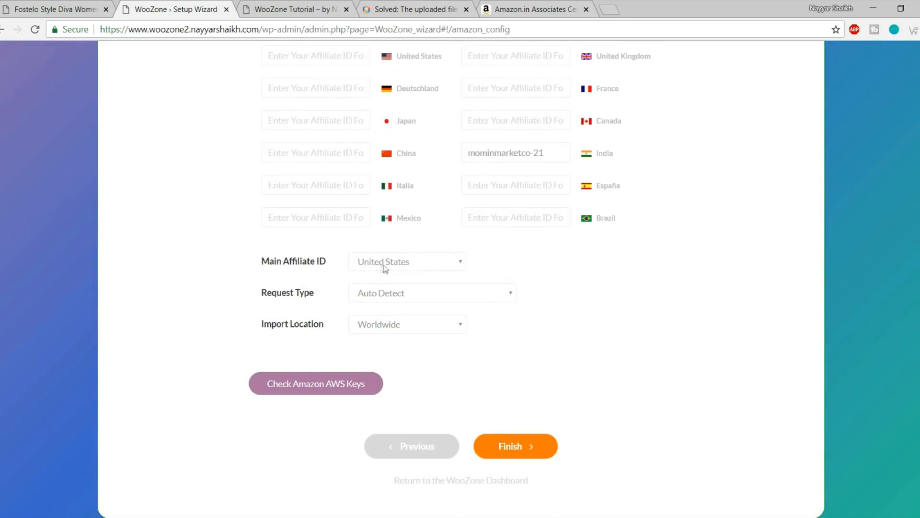
{"action": "scroll", "coordinate": [339, 238], "scroll_direction": "up", "scroll_amount": 3}
{"action": "scroll", "coordinate": [499, 305], "scroll_direction": "down", "scroll_amount": 1}
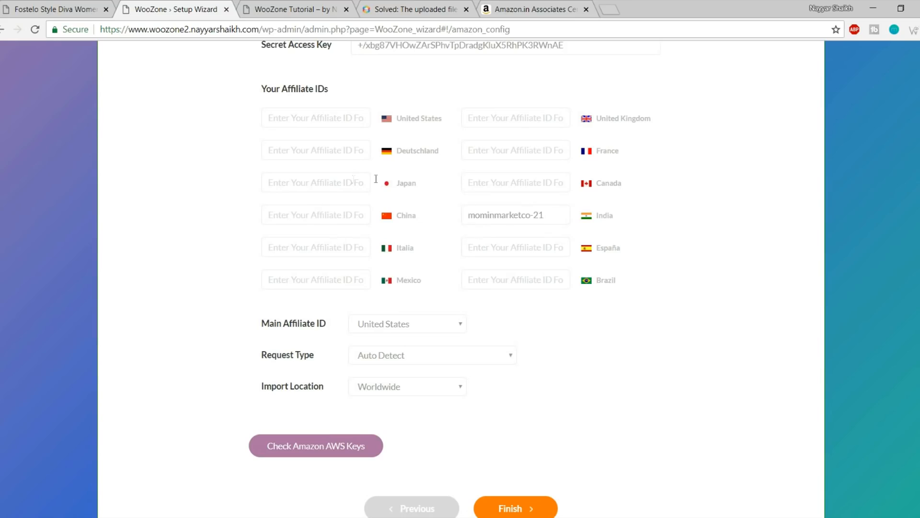
{"action": "scroll", "coordinate": [579, 312], "scroll_direction": "down", "scroll_amount": 1}
{"action": "left_click", "coordinate": [427, 259]}
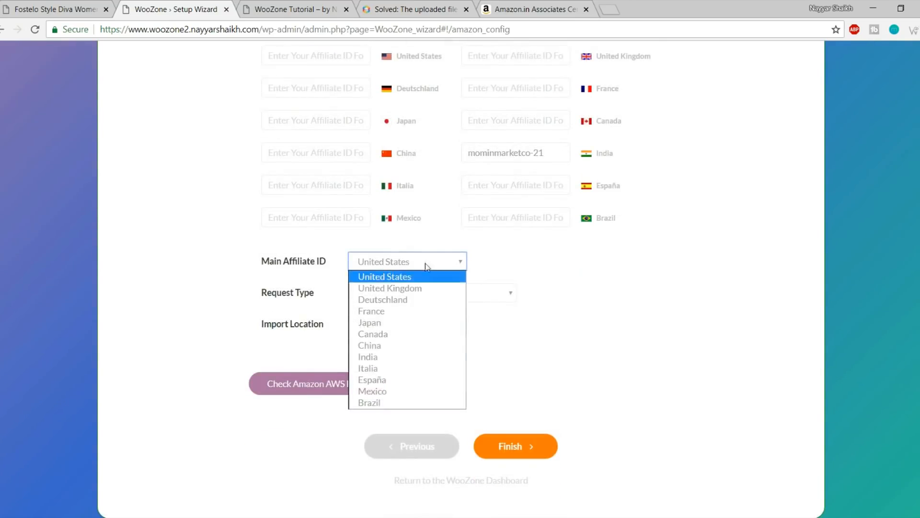
{"action": "left_click", "coordinate": [402, 359]}
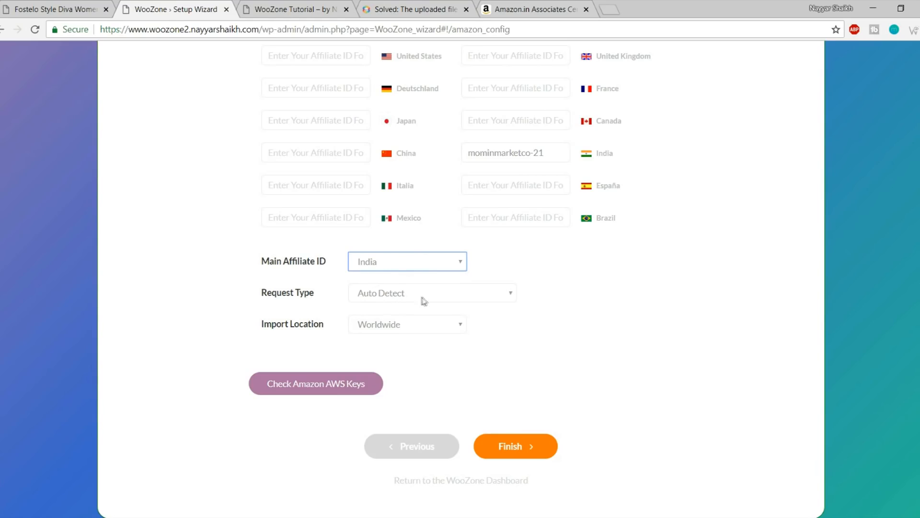
{"action": "left_click", "coordinate": [396, 330]}
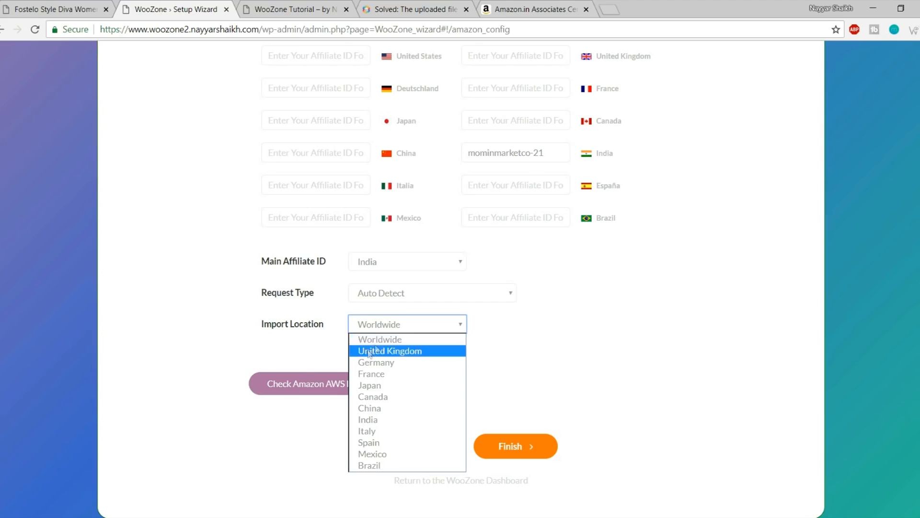
{"action": "left_click", "coordinate": [405, 339]}
{"action": "left_click", "coordinate": [403, 329]}
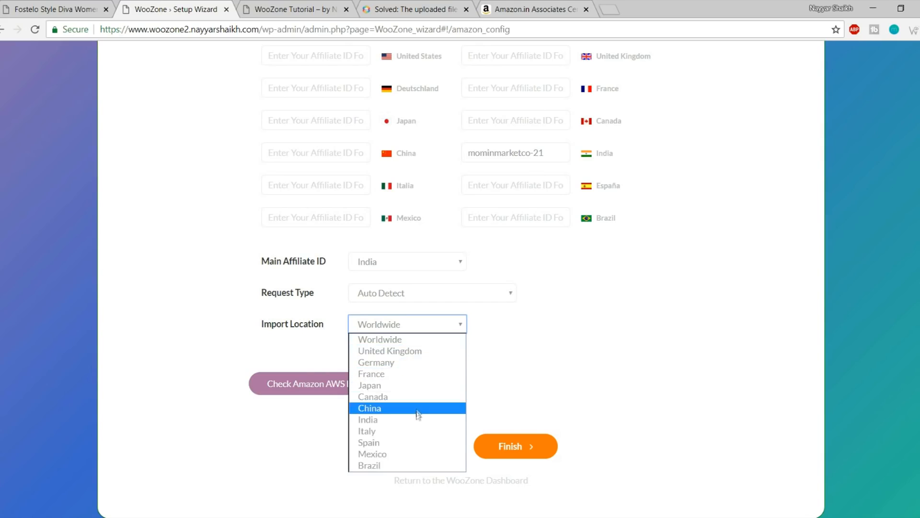
{"action": "left_click", "coordinate": [393, 421]}
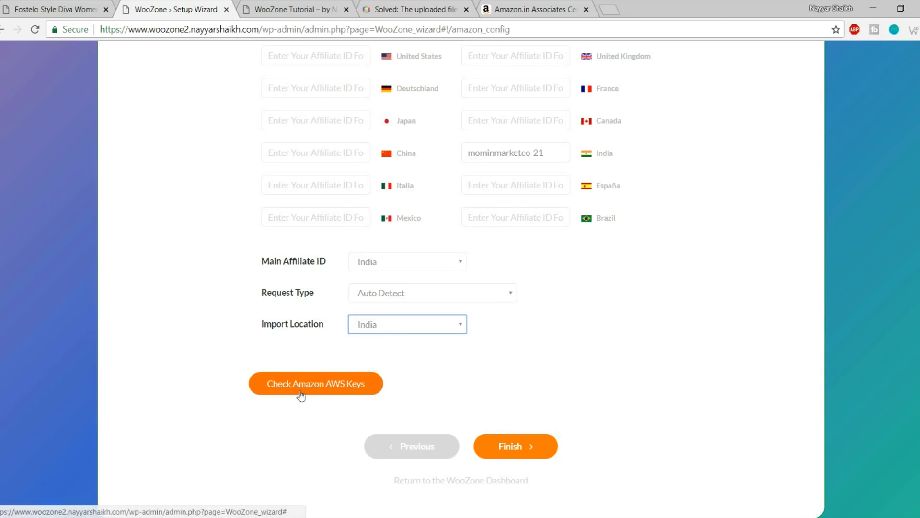
Run Check Amazon AWS Keys, confirm the India connection succeeds, and finish the wizard
{"action": "left_click", "coordinate": [355, 396]}
{"action": "scroll", "coordinate": [387, 403], "scroll_direction": "up", "scroll_amount": 1}
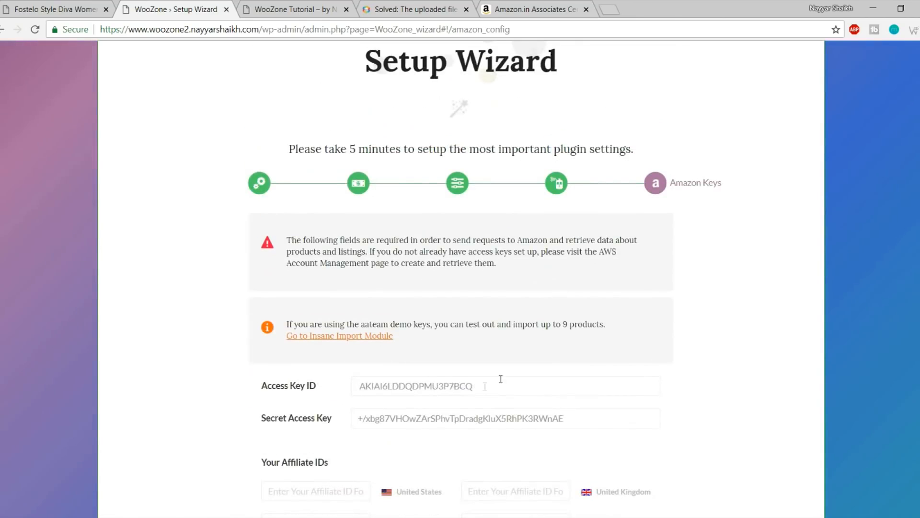
{"action": "left_click_drag", "start_coordinate": [502, 381], "coordinate": [317, 373]}
{"action": "scroll", "coordinate": [505, 377], "scroll_direction": "down", "scroll_amount": 5}
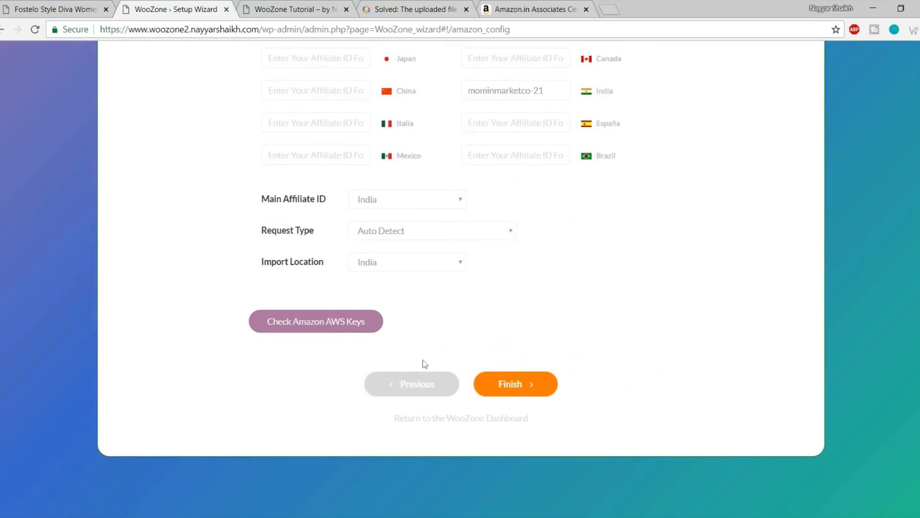
{"action": "left_click", "coordinate": [322, 329]}
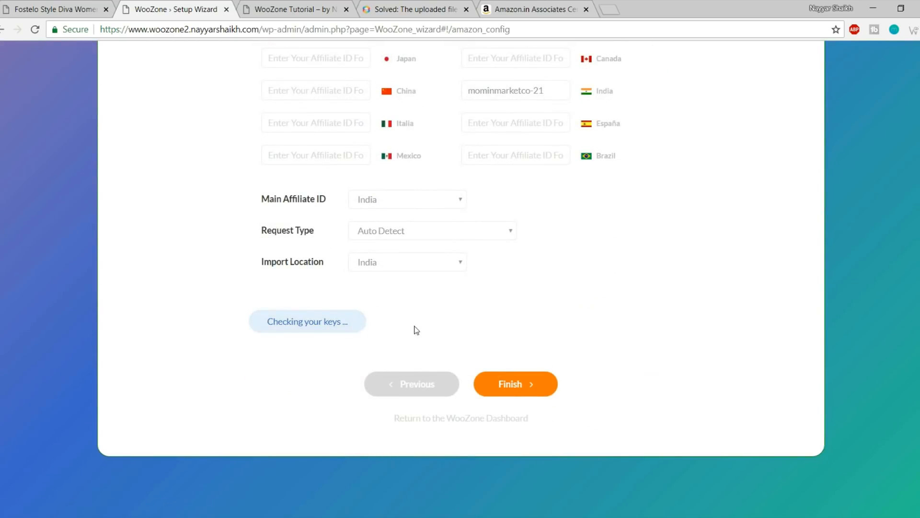
{"action": "left_click_drag", "start_coordinate": [257, 380], "coordinate": [645, 378]}
{"action": "left_click", "coordinate": [459, 377]}
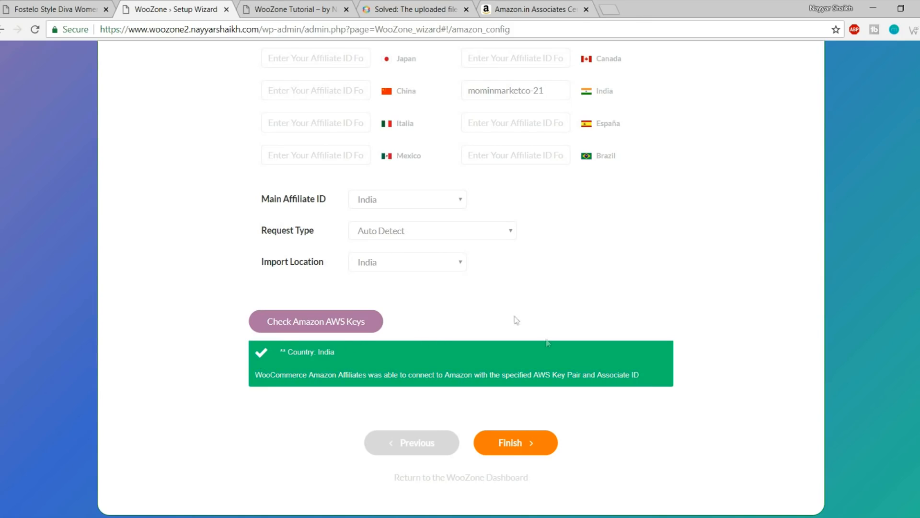
{"action": "left_click", "coordinate": [515, 442]}
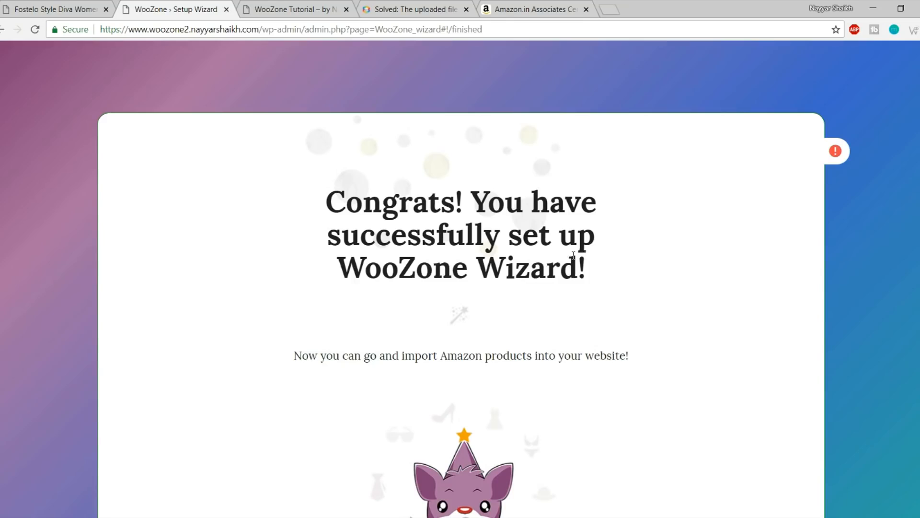
Close the completed WooZone wizard from its Congrats page
{"action": "scroll", "coordinate": [662, 259], "scroll_direction": "down", "scroll_amount": 4}
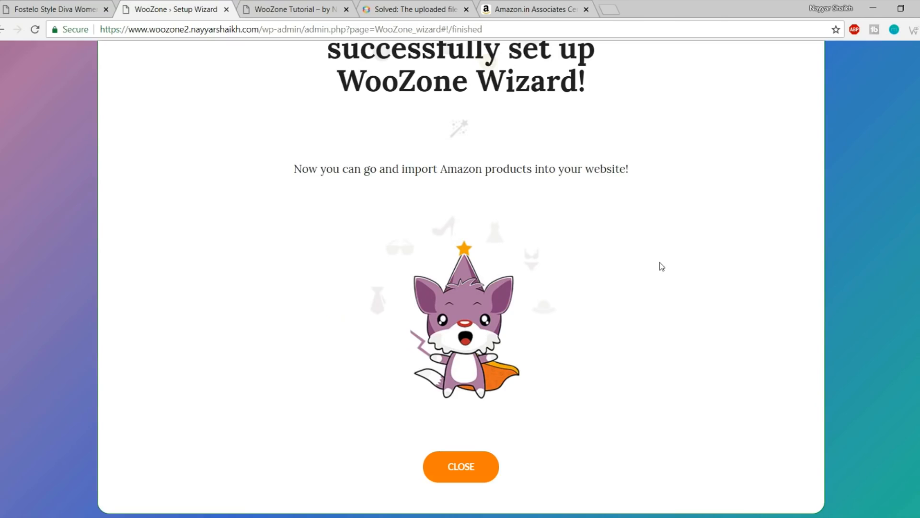
{"action": "left_click", "coordinate": [469, 469]}
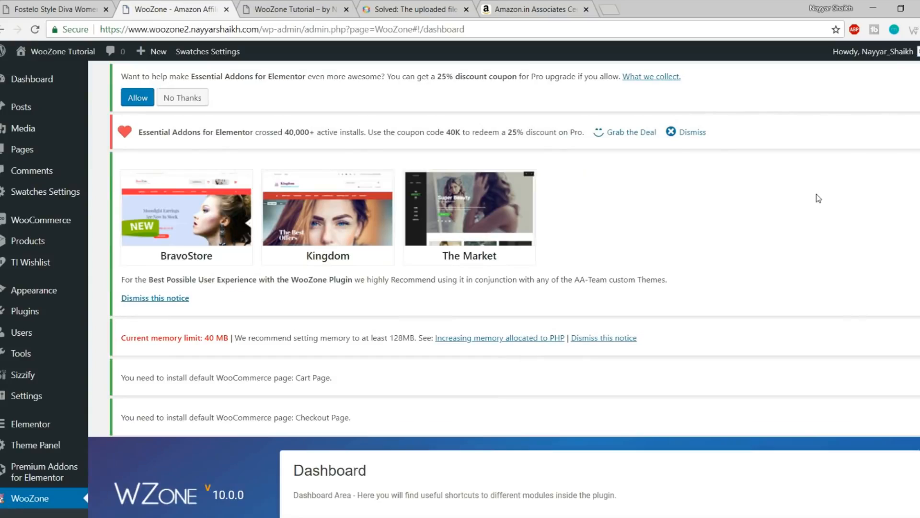
{"action": "scroll", "coordinate": [887, 257], "scroll_direction": "down", "scroll_amount": 10}
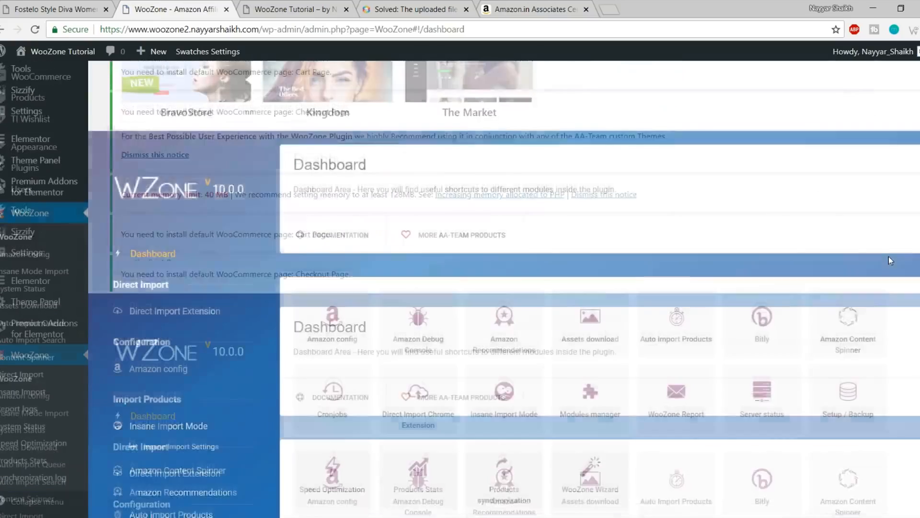
{"action": "scroll", "coordinate": [886, 284], "scroll_direction": "up", "scroll_amount": 10}
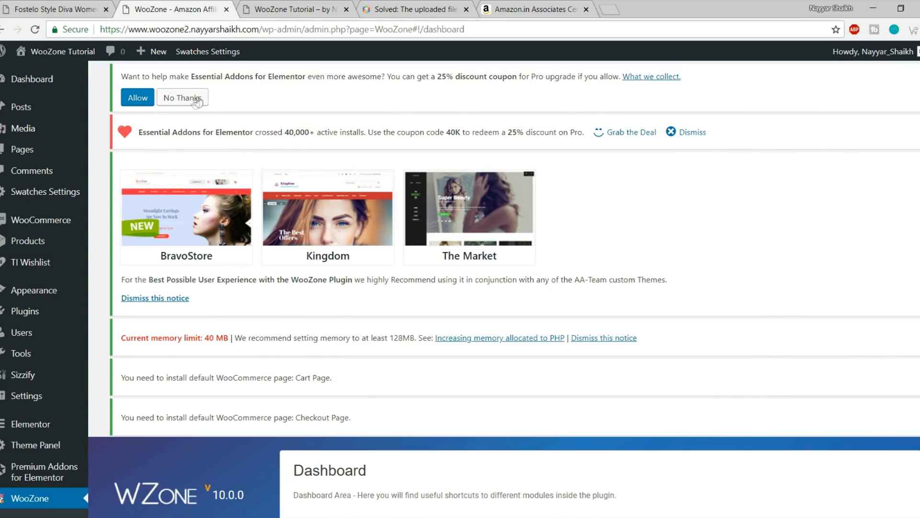
Dismiss the Essential Addons promo, data-sharing, theme recommendation and memory limit notices
{"action": "left_click", "coordinate": [691, 135]}
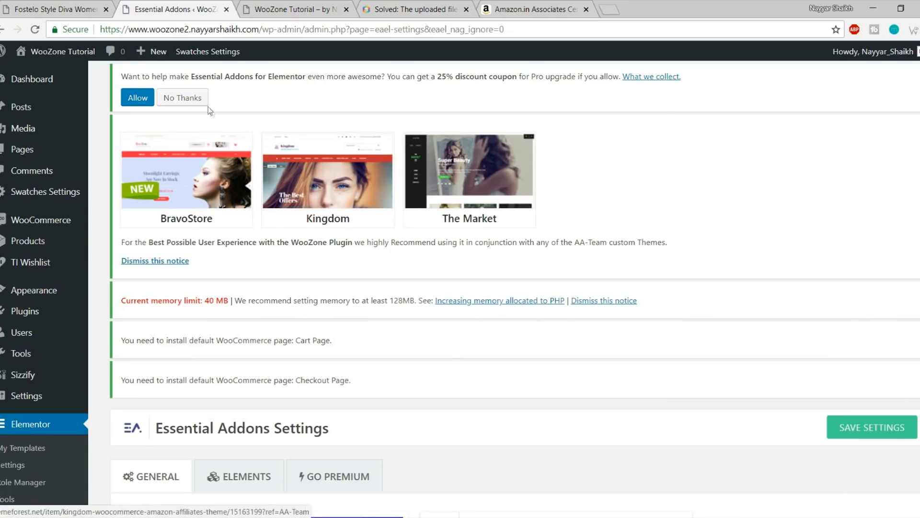
{"action": "left_click", "coordinate": [199, 99]}
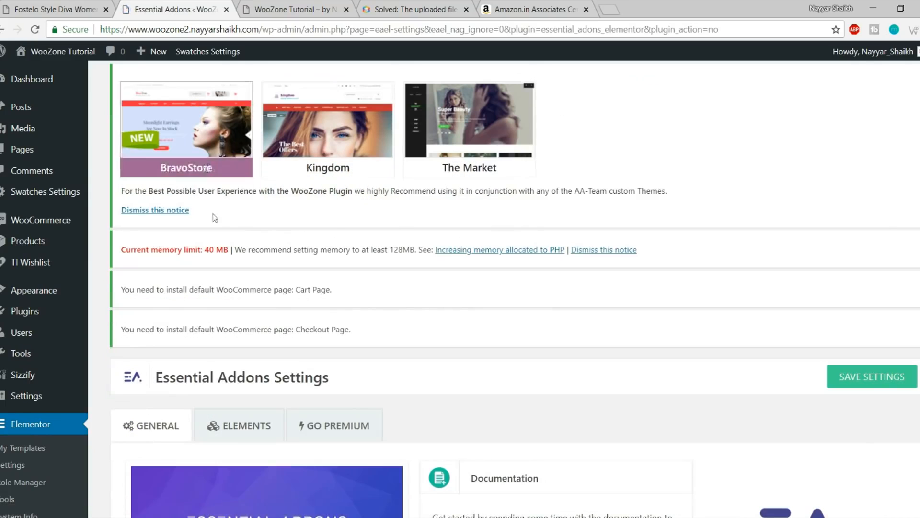
{"action": "left_click", "coordinate": [181, 210]}
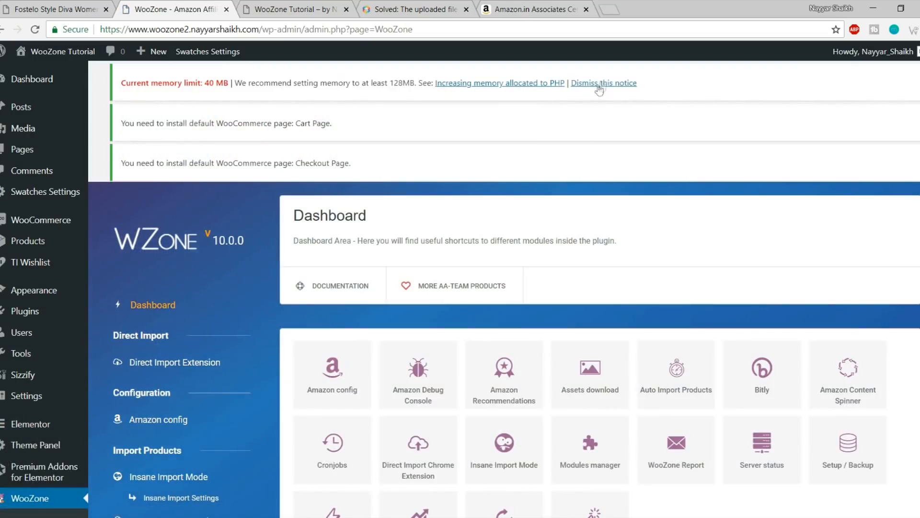
{"action": "left_click", "coordinate": [602, 84]}
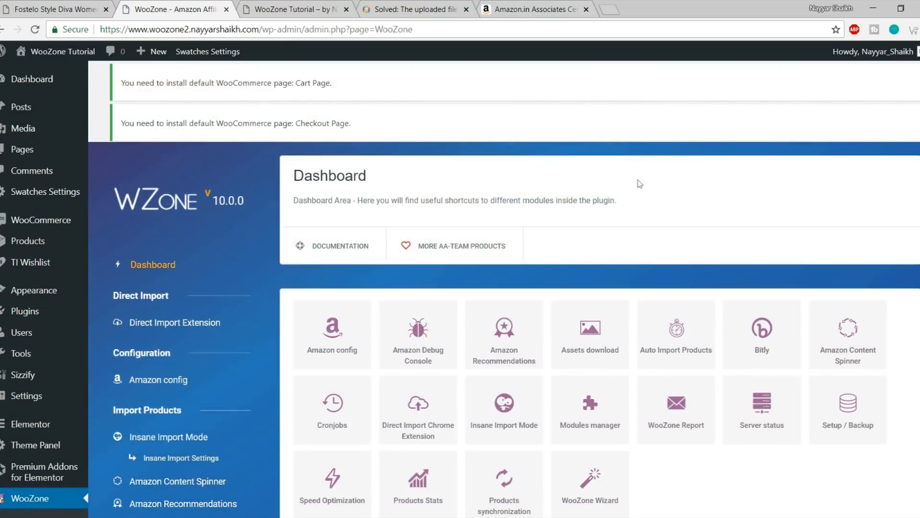
{"action": "scroll", "coordinate": [646, 355], "scroll_direction": "down", "scroll_amount": 15}
Move the Sample Page to the trash from the Pages list
{"action": "left_click", "coordinate": [19, 151]}
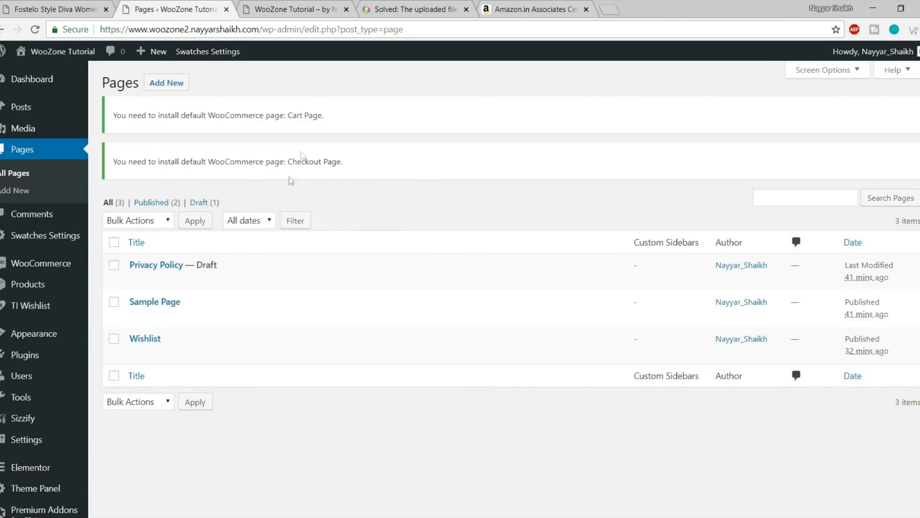
{"action": "mouse_move", "coordinate": [184, 363]}
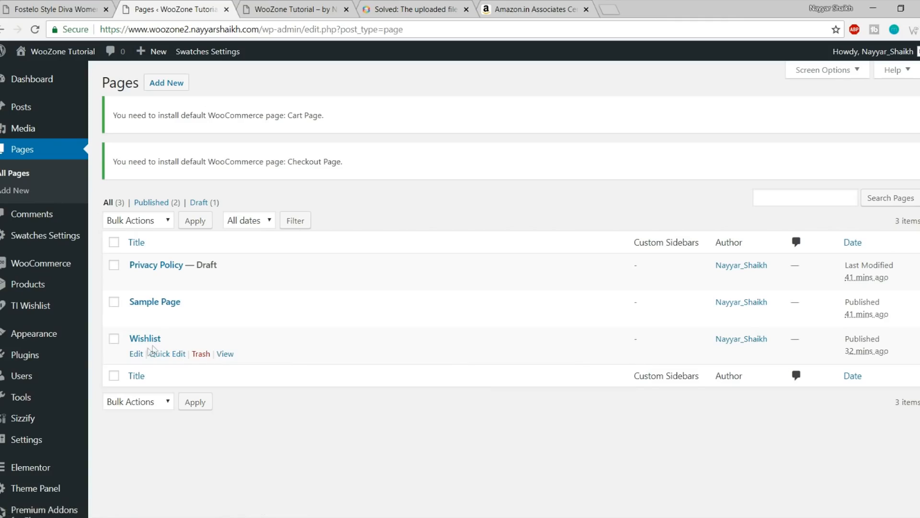
{"action": "left_click_drag", "start_coordinate": [137, 339], "coordinate": [224, 342]}
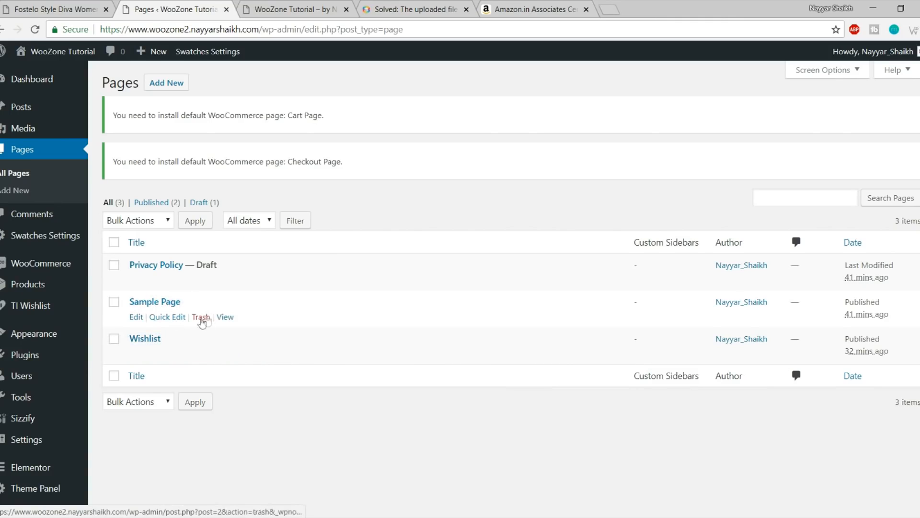
{"action": "left_click", "coordinate": [201, 318]}
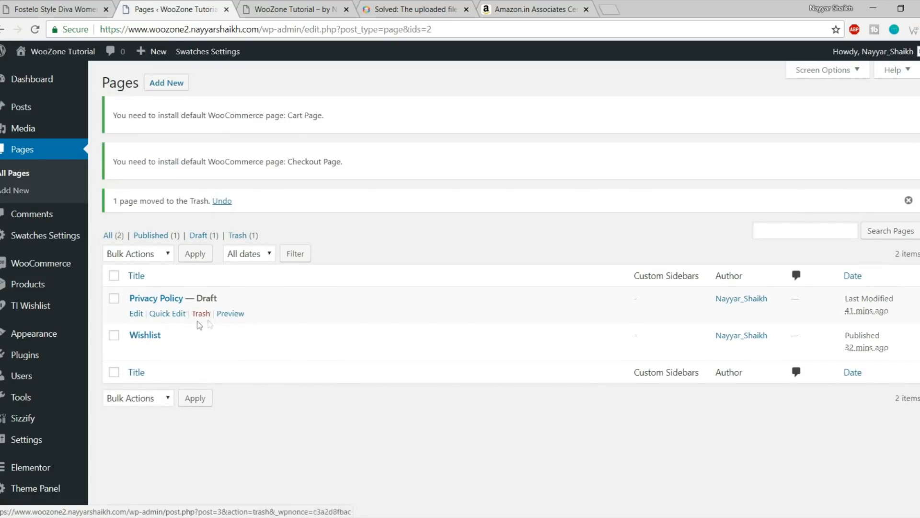
Start a new page titled Shop
{"action": "left_click_drag", "start_coordinate": [239, 298], "coordinate": [185, 297]}
{"action": "left_click", "coordinate": [238, 299]}
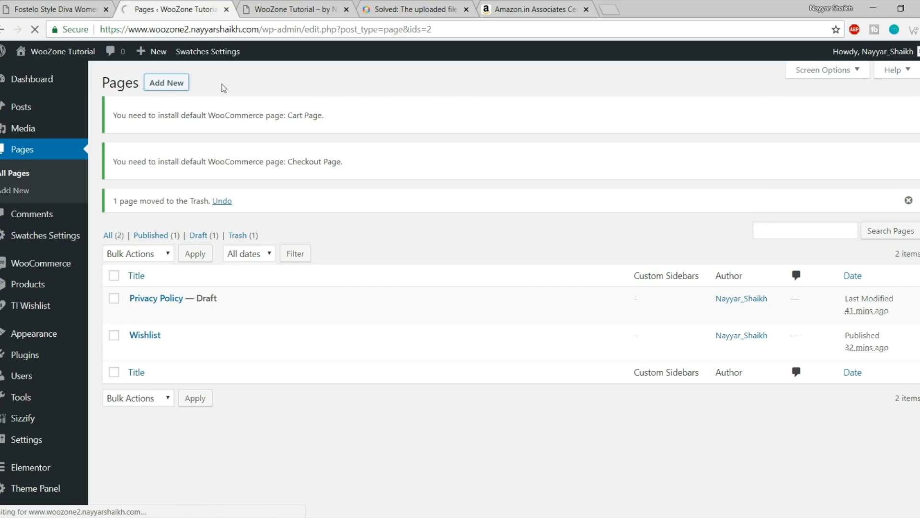
{"action": "type", "text": "Shop"}
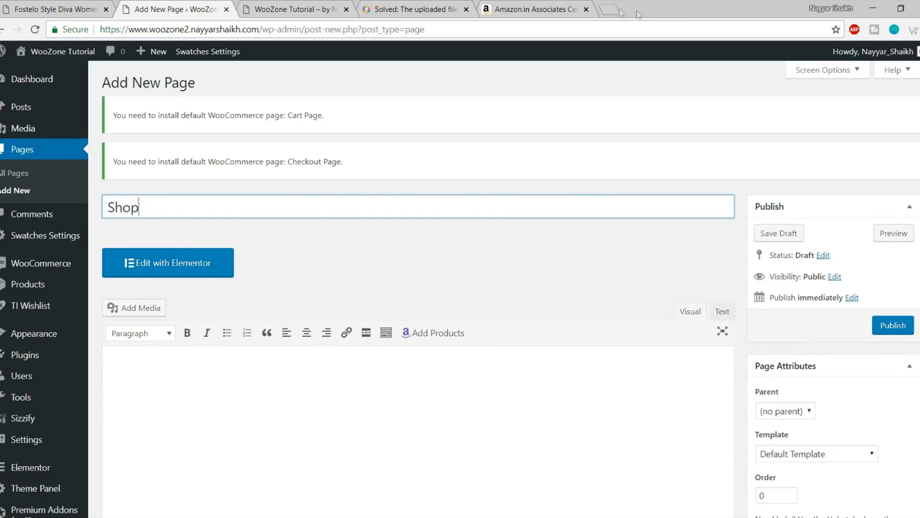
Close the uploaded-file error tab and the Amazon.in Associates tab
{"action": "left_click", "coordinate": [436, 11]}
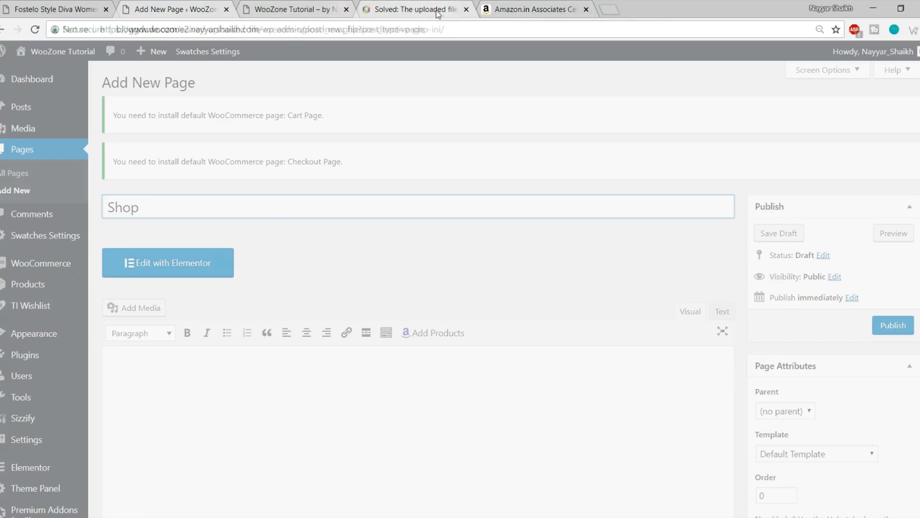
{"action": "left_click", "coordinate": [466, 9]}
{"action": "left_click", "coordinate": [466, 9]}
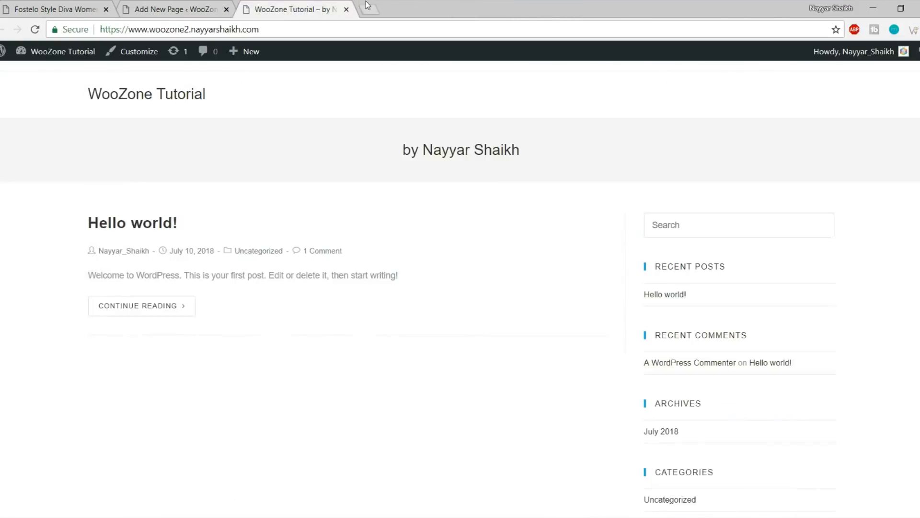
Search Google for 'woocommerce shortcodes' and open the WooCommerce Docs shortcodes page
{"action": "left_click", "coordinate": [369, 8]}
{"action": "type", "text": "wooco"}
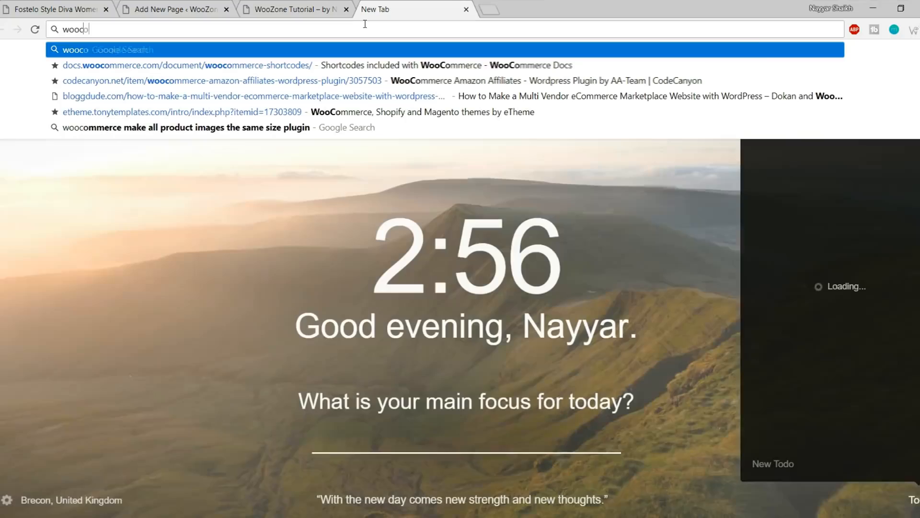
{"action": "type", "text": "merce s"}
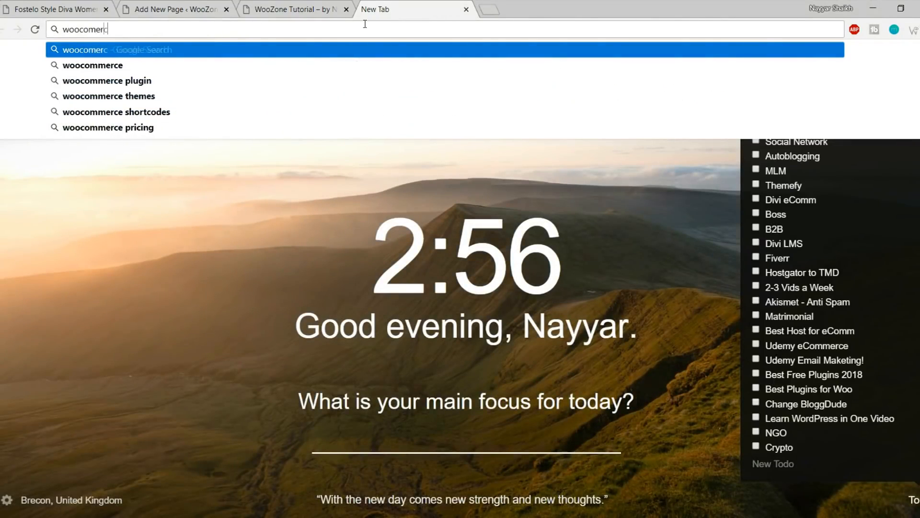
{"action": "key", "text": "Down"}
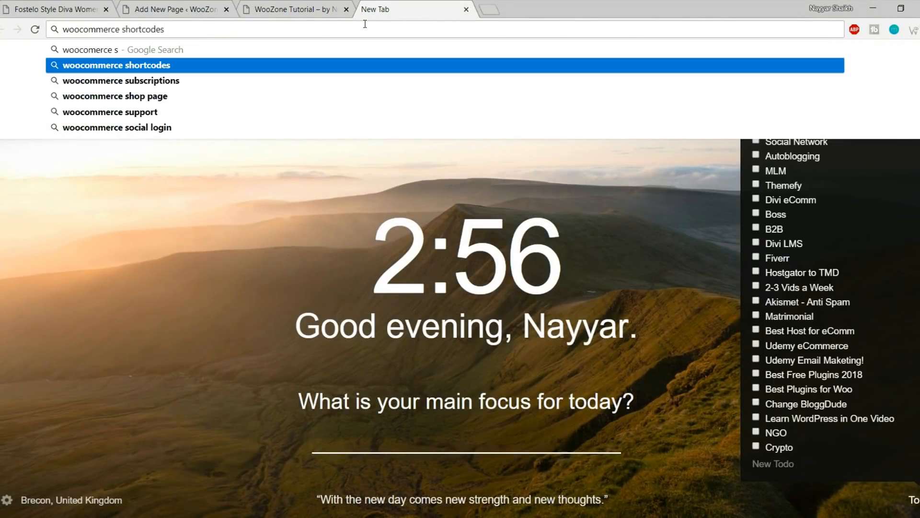
{"action": "key", "text": "Return"}
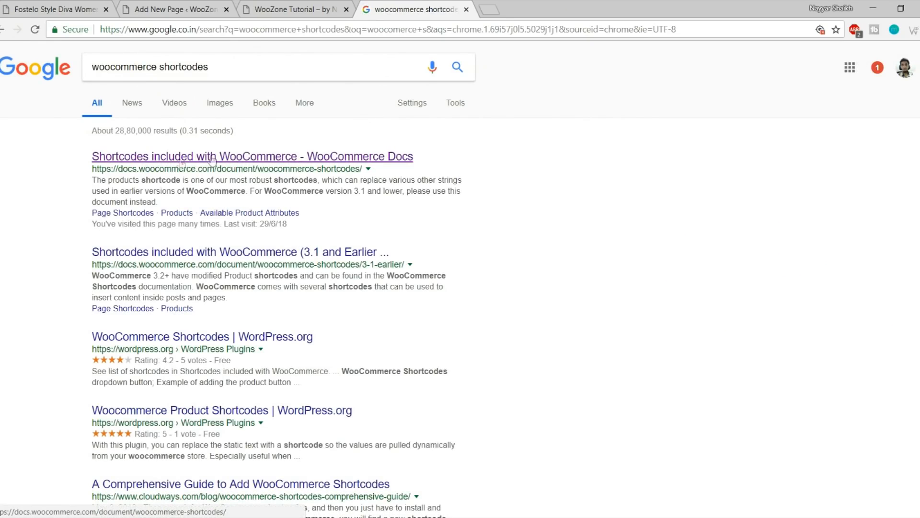
{"action": "left_click", "coordinate": [249, 162]}
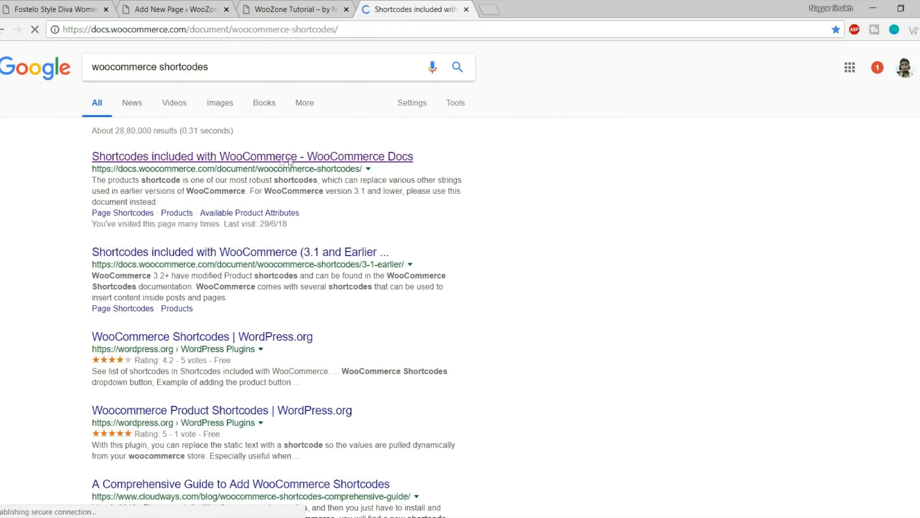
Find the Page Shortcodes list and select the [woocommerce_cart] shortcode
{"action": "scroll", "coordinate": [511, 200], "scroll_direction": "down", "scroll_amount": 9}
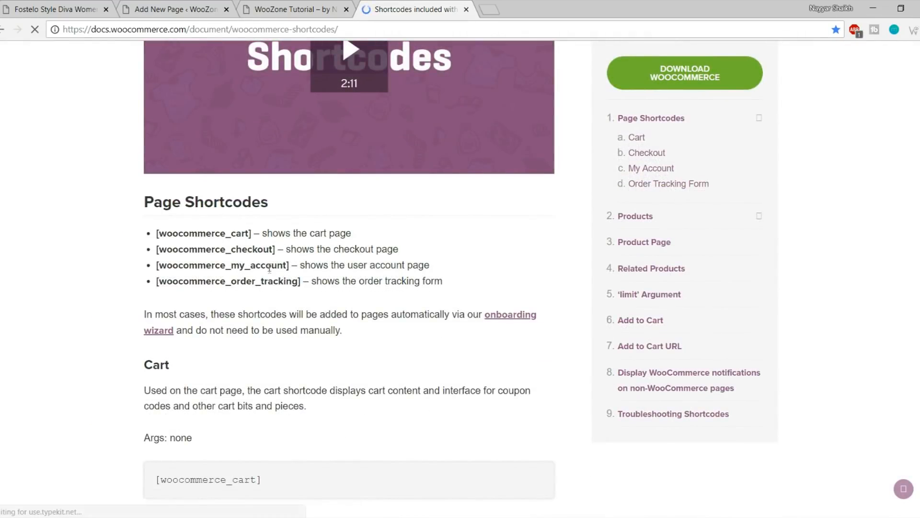
{"action": "scroll", "coordinate": [323, 292], "scroll_direction": "down", "scroll_amount": 1}
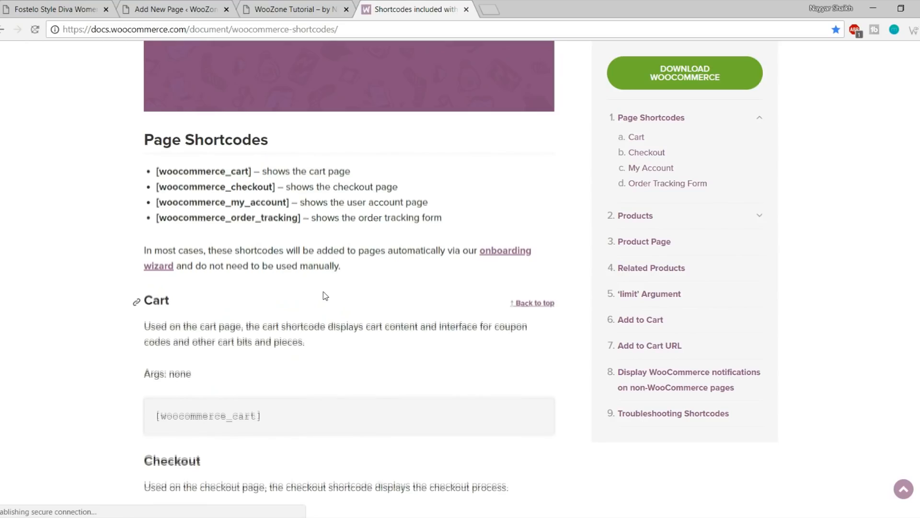
{"action": "scroll", "coordinate": [324, 296], "scroll_direction": "down", "scroll_amount": 5}
{"action": "scroll", "coordinate": [325, 296], "scroll_direction": "down", "scroll_amount": 14}
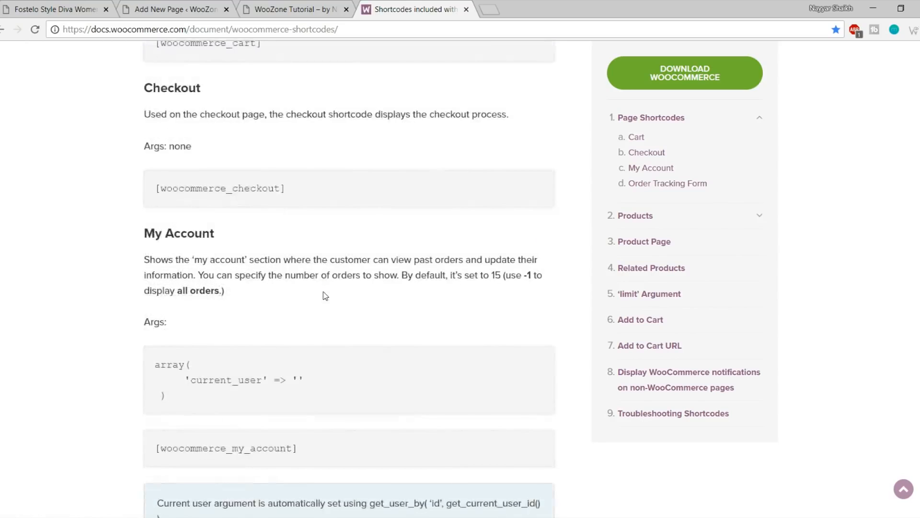
{"action": "scroll", "coordinate": [326, 253], "scroll_direction": "down", "scroll_amount": 2}
{"action": "scroll", "coordinate": [340, 277], "scroll_direction": "up", "scroll_amount": 17}
{"action": "scroll", "coordinate": [344, 280], "scroll_direction": "up", "scroll_amount": 6}
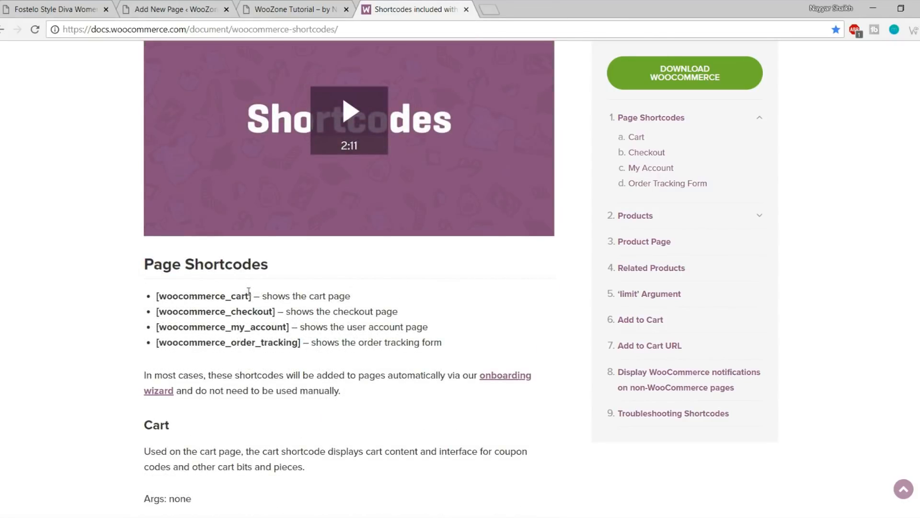
{"action": "left_click_drag", "start_coordinate": [251, 296], "coordinate": [156, 288]}
{"action": "key", "text": "ctrl+c"}
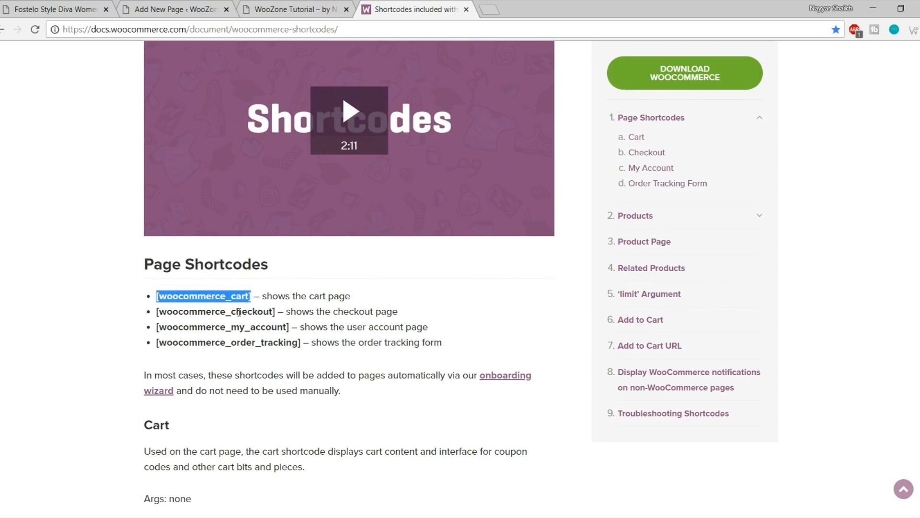
{"action": "left_click", "coordinate": [288, 10]}
Retitle the new page to Cart, paste the [woocommerce_cart] shortcode and publish it
{"action": "left_click", "coordinate": [176, 7]}
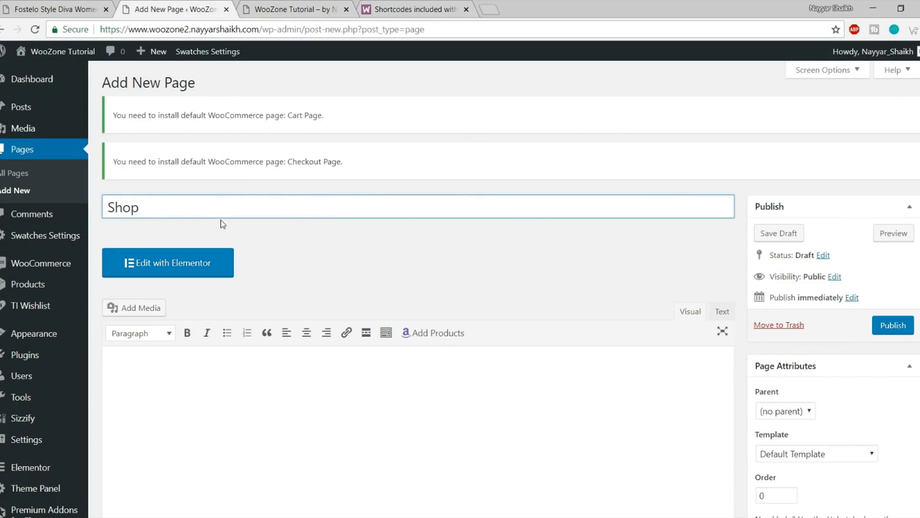
{"action": "key", "text": "ctrl+a"}
{"action": "type", "text": "Cart"}
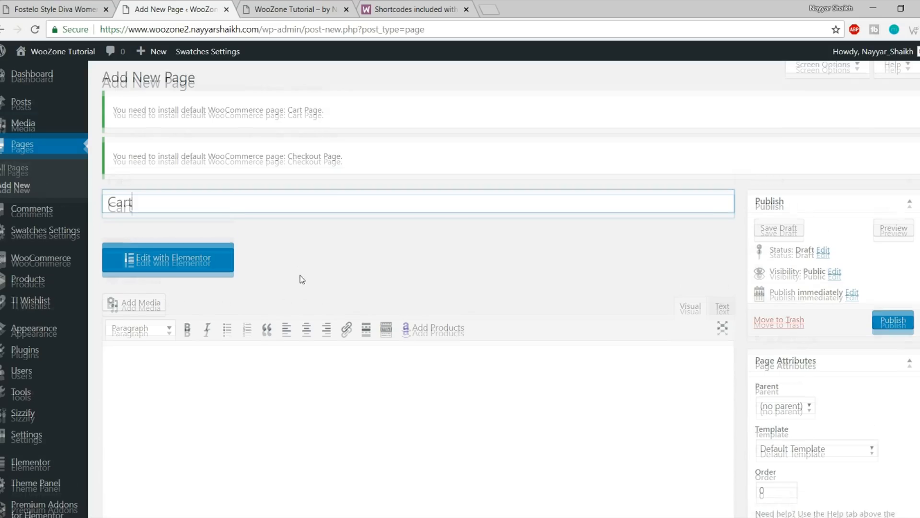
{"action": "scroll", "coordinate": [300, 280], "scroll_direction": "down", "scroll_amount": 3}
{"action": "left_click", "coordinate": [298, 322]}
{"action": "key", "text": "ctrl+v"}
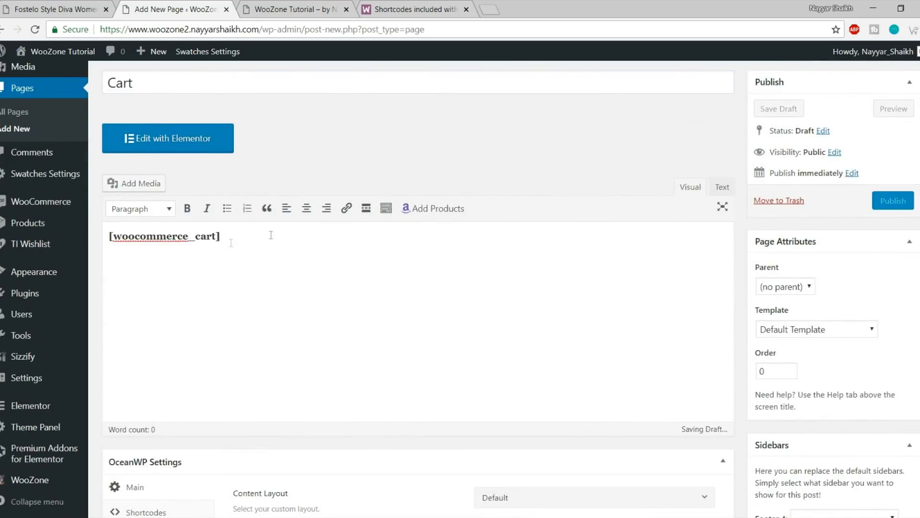
{"action": "left_click", "coordinate": [891, 206]}
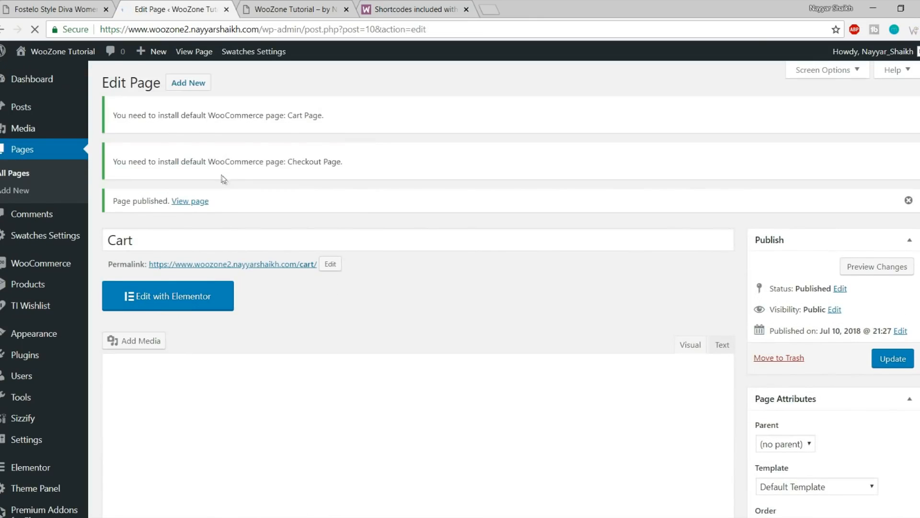
Start another new page and copy the [woocommerce_checkout] shortcode from the docs
{"action": "left_click", "coordinate": [188, 83]}
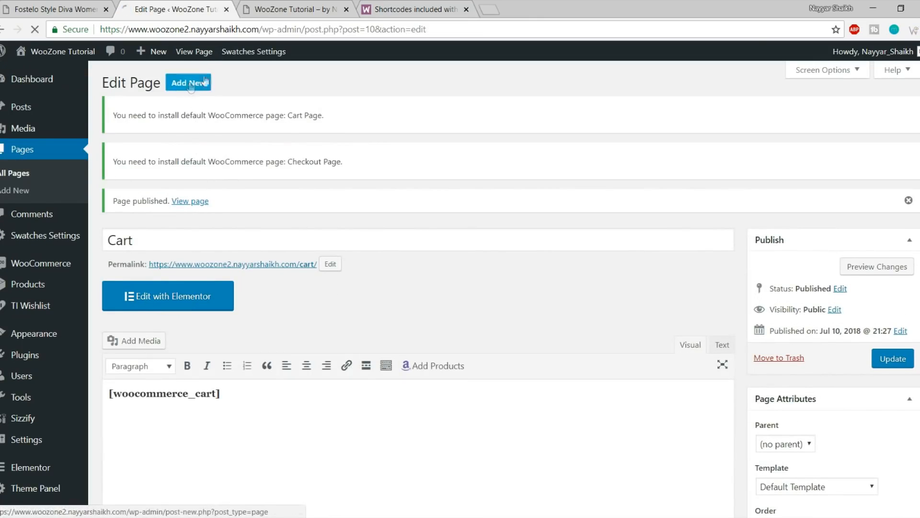
{"action": "left_click", "coordinate": [422, 9]}
{"action": "scroll", "coordinate": [327, 226], "scroll_direction": "down", "scroll_amount": 2}
{"action": "left_click_drag", "start_coordinate": [276, 249], "coordinate": [155, 248]}
{"action": "key", "text": "ctrl+c"}
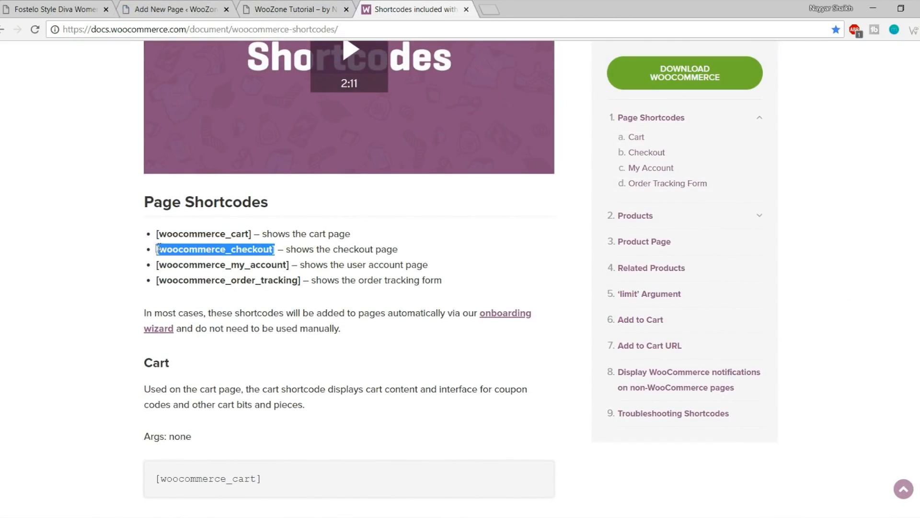
{"action": "left_click", "coordinate": [182, 6]}
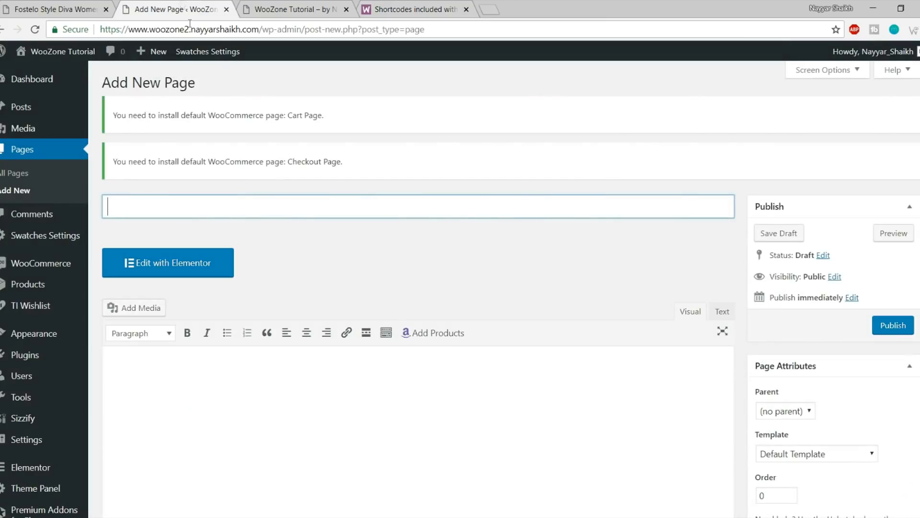
Title the page Checkout, paste the [woocommerce_checkout] shortcode into the body and publish
{"action": "left_click_drag", "start_coordinate": [117, 115], "coordinate": [328, 125]}
{"action": "left_click", "coordinate": [328, 125]}
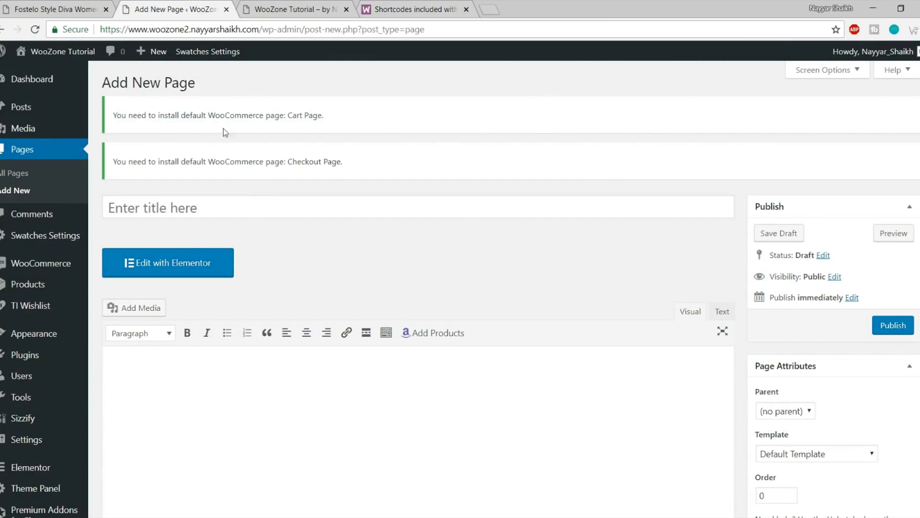
{"action": "left_click_drag", "start_coordinate": [320, 118], "coordinate": [271, 116]}
{"action": "left_click", "coordinate": [322, 166]}
{"action": "left_click_drag", "start_coordinate": [342, 162], "coordinate": [255, 163]}
{"action": "left_click", "coordinate": [238, 187]}
{"action": "left_click", "coordinate": [233, 207]}
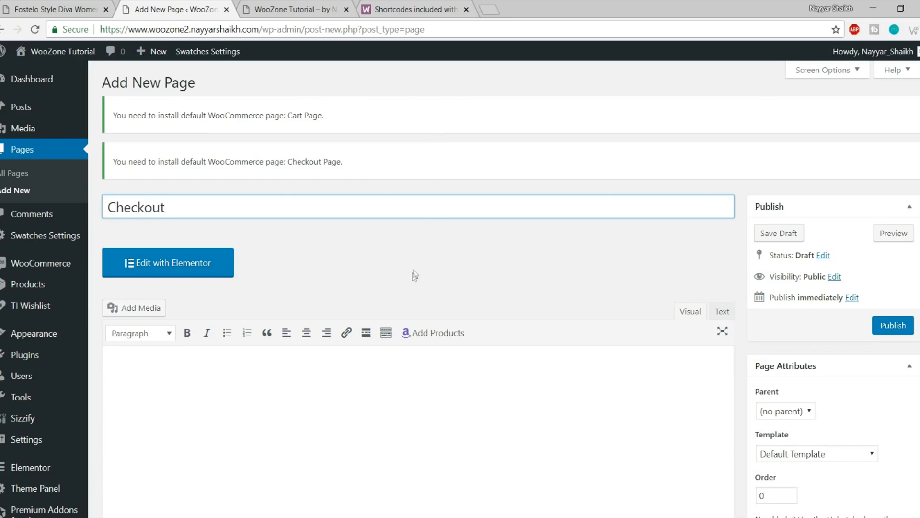
{"action": "left_click", "coordinate": [226, 425]}
{"action": "scroll", "coordinate": [271, 405], "scroll_direction": "down", "scroll_amount": 2}
{"action": "key", "text": "ctrl+v"}
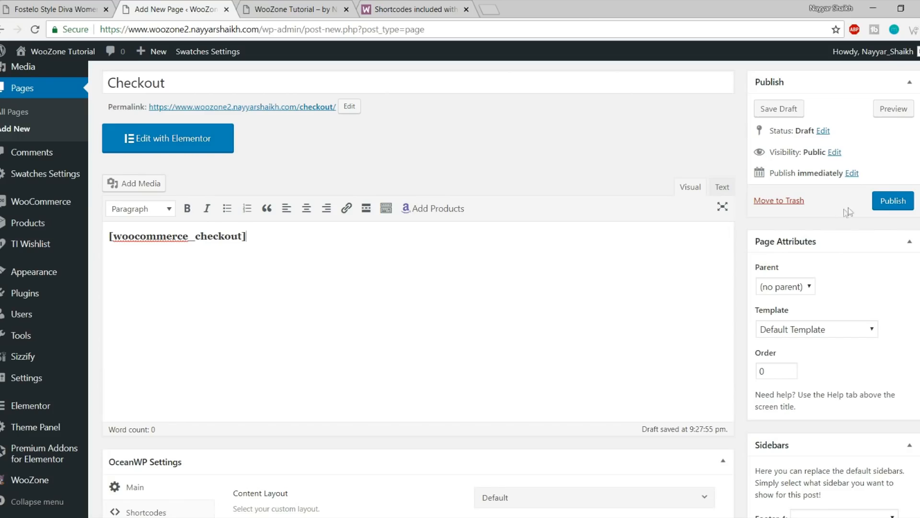
{"action": "left_click", "coordinate": [894, 201]}
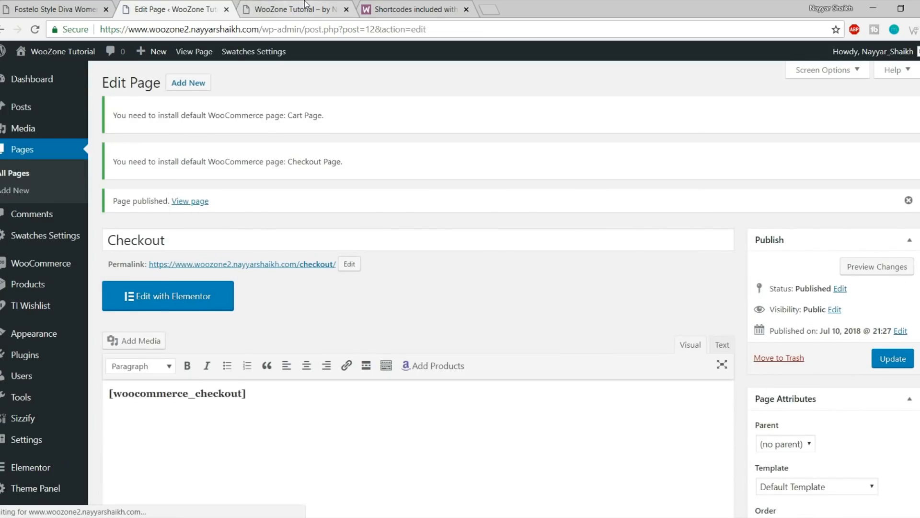
Copy the [woocommerce_my_account] shortcode from the WooCommerce docs
{"action": "left_click", "coordinate": [305, 6]}
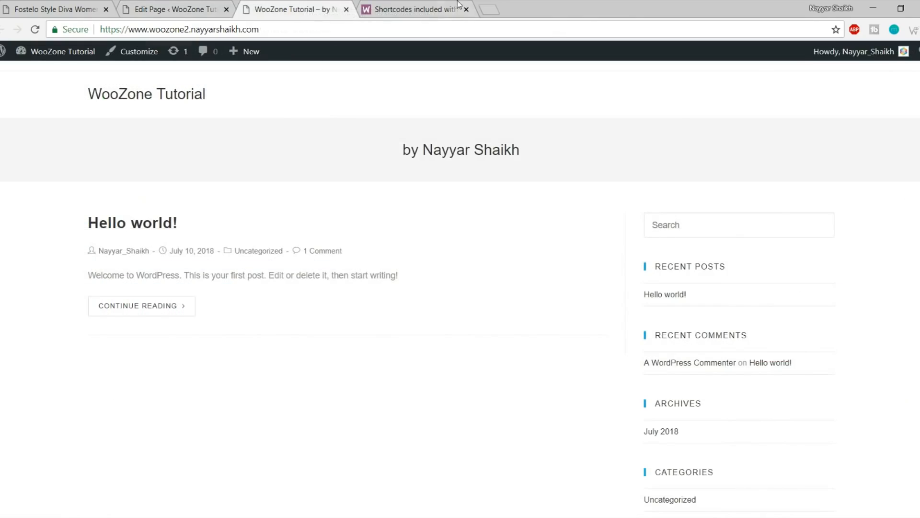
{"action": "left_click", "coordinate": [458, 5]}
{"action": "left_click_drag", "start_coordinate": [290, 265], "coordinate": [157, 259]}
{"action": "key", "text": "ctrl+c"}
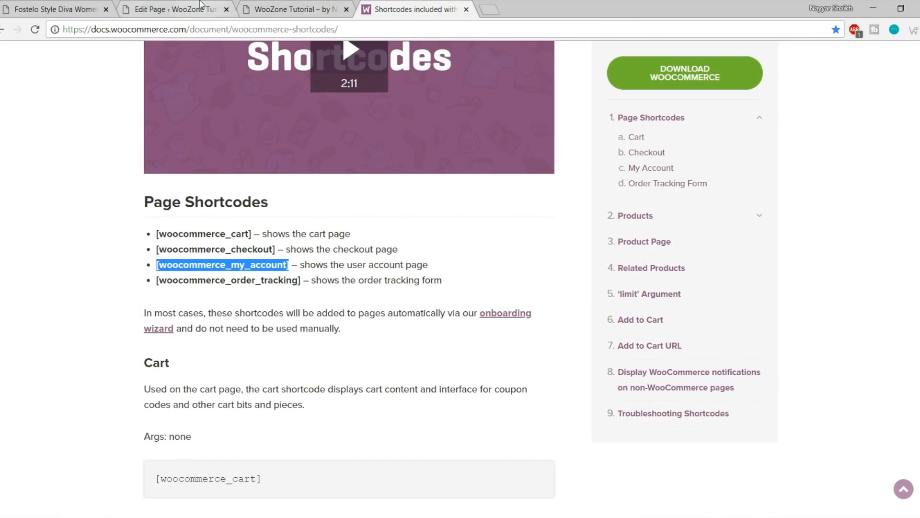
{"action": "left_click", "coordinate": [182, 8]}
Create and publish a My Account page containing the [woocommerce_my_account] shortcode
{"action": "left_click", "coordinate": [180, 83]}
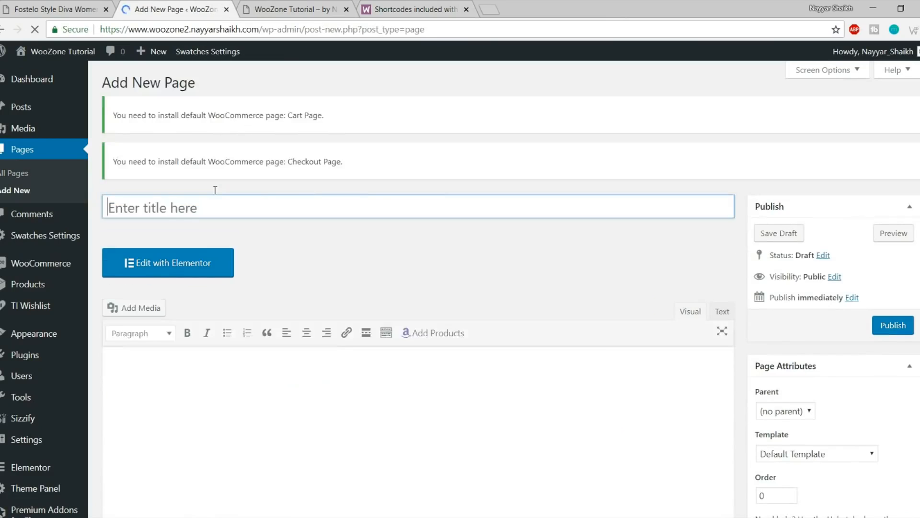
{"action": "type", "text": "My Account"}
{"action": "scroll", "coordinate": [231, 350], "scroll_direction": "down", "scroll_amount": 2}
{"action": "left_click", "coordinate": [231, 350]}
{"action": "key", "text": "ctrl+v"}
{"action": "left_click", "coordinate": [912, 201]}
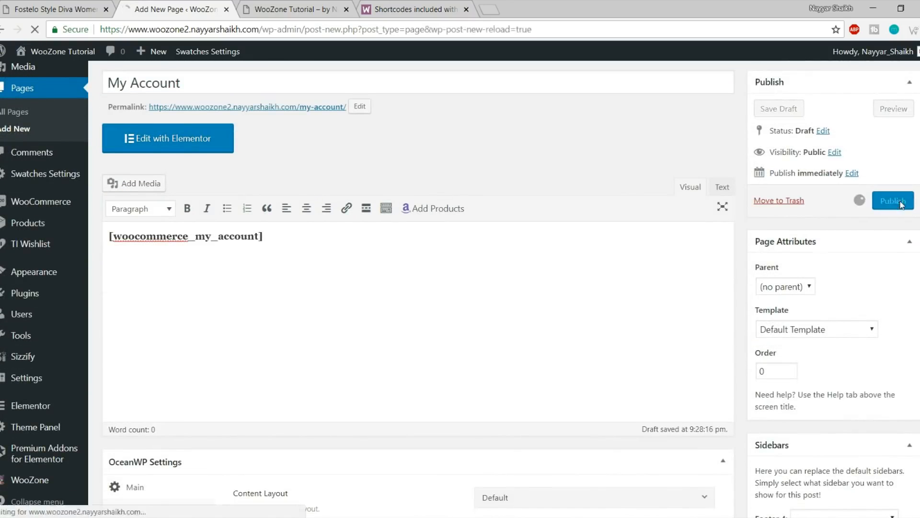
Close the shortcodes documentation and show the All Pages list
{"action": "left_click", "coordinate": [413, 5]}
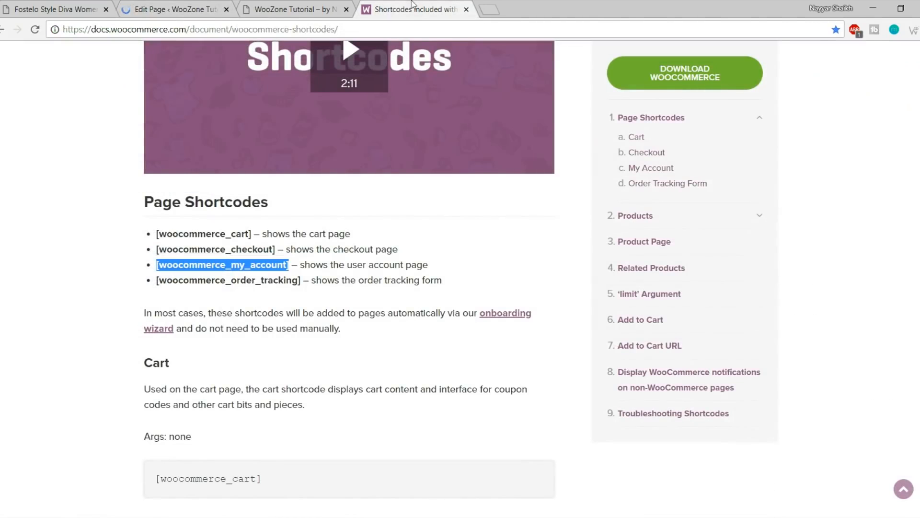
{"action": "left_click_drag", "start_coordinate": [150, 283], "coordinate": [287, 281]}
{"action": "left_click", "coordinate": [304, 281]}
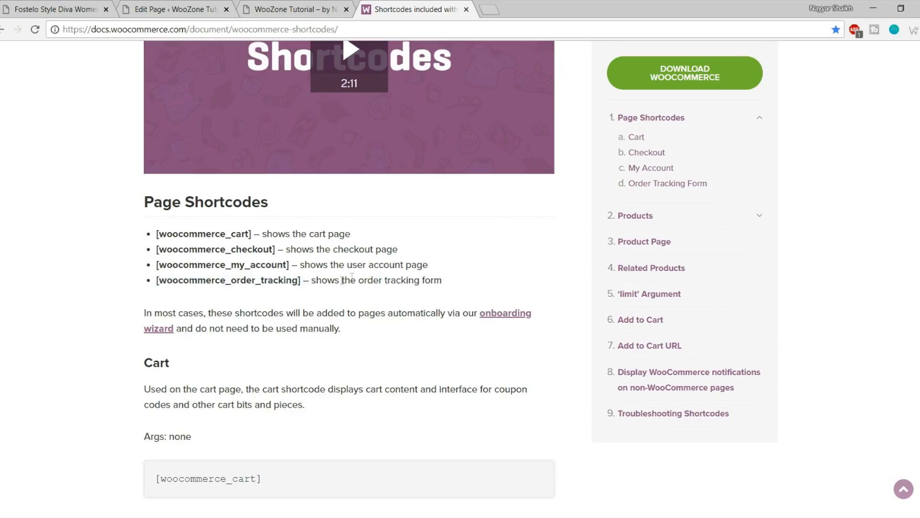
{"action": "scroll", "coordinate": [432, 283], "scroll_direction": "up", "scroll_amount": 8}
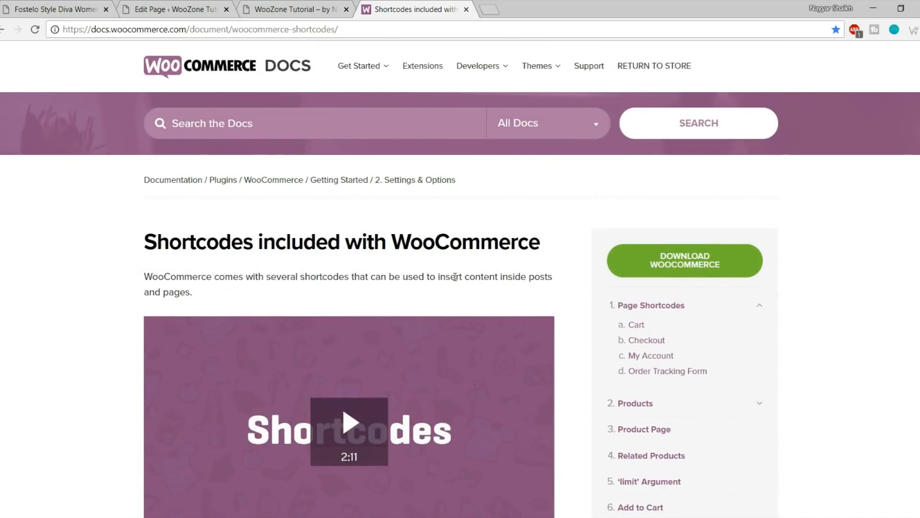
{"action": "scroll", "coordinate": [528, 264], "scroll_direction": "down", "scroll_amount": 3}
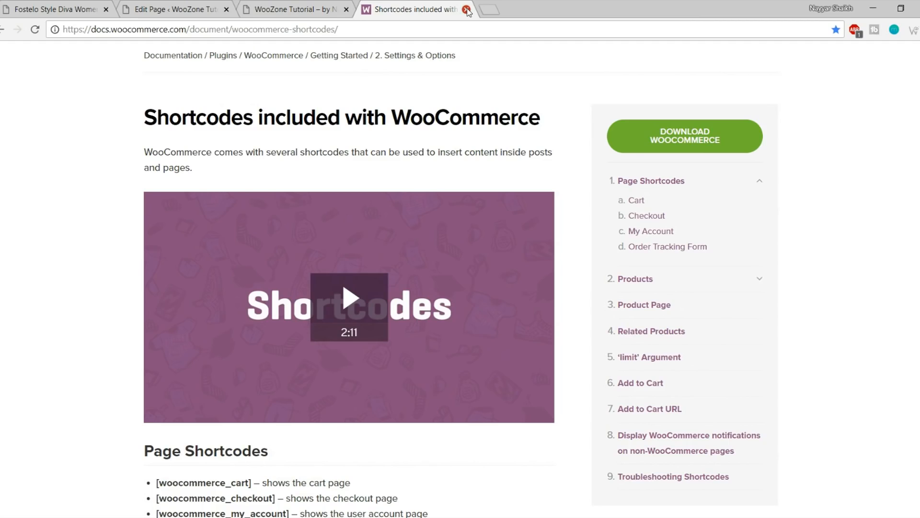
{"action": "left_click", "coordinate": [466, 9]}
{"action": "left_click", "coordinate": [172, 9]}
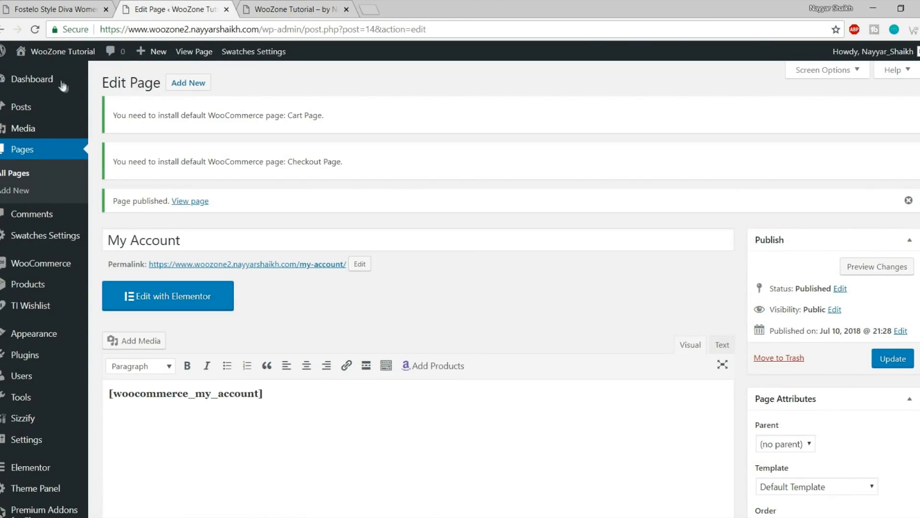
{"action": "mouse_move", "coordinate": [56, 85]}
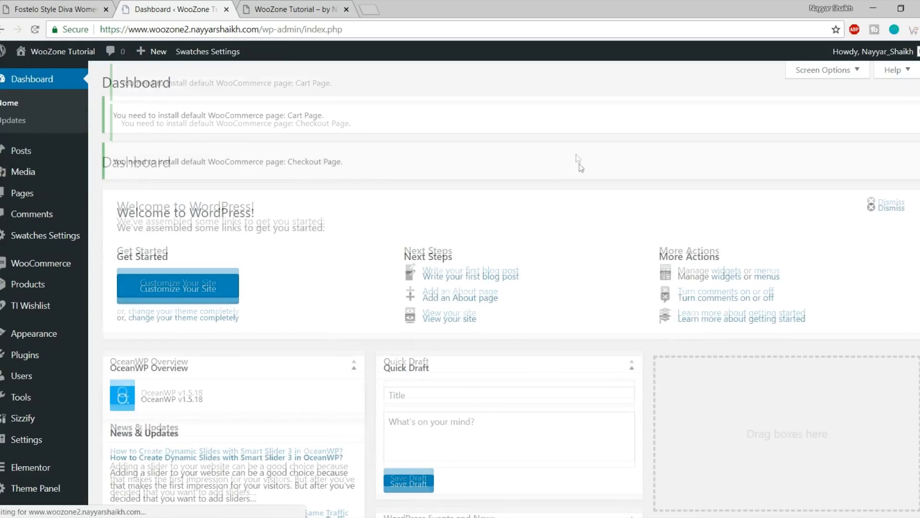
{"action": "left_click", "coordinate": [27, 199]}
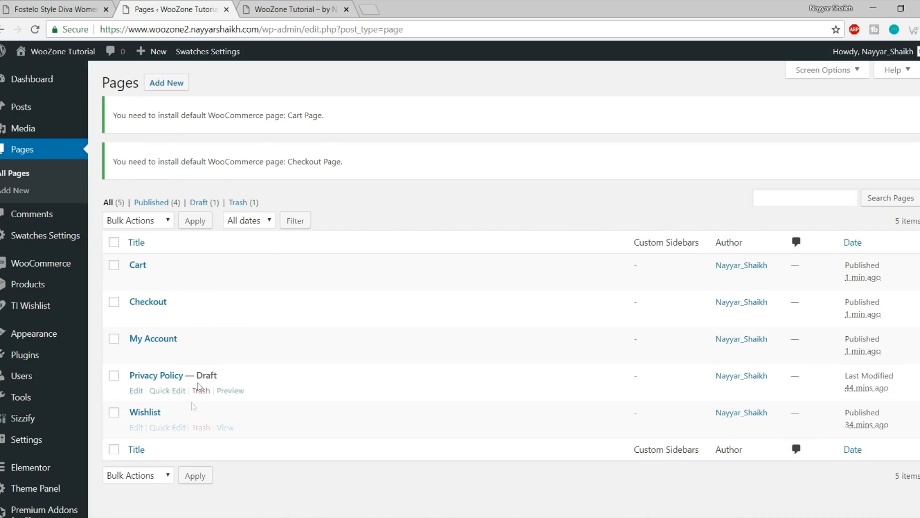
Publish a new empty page titled Shop
{"action": "left_click", "coordinate": [164, 92]}
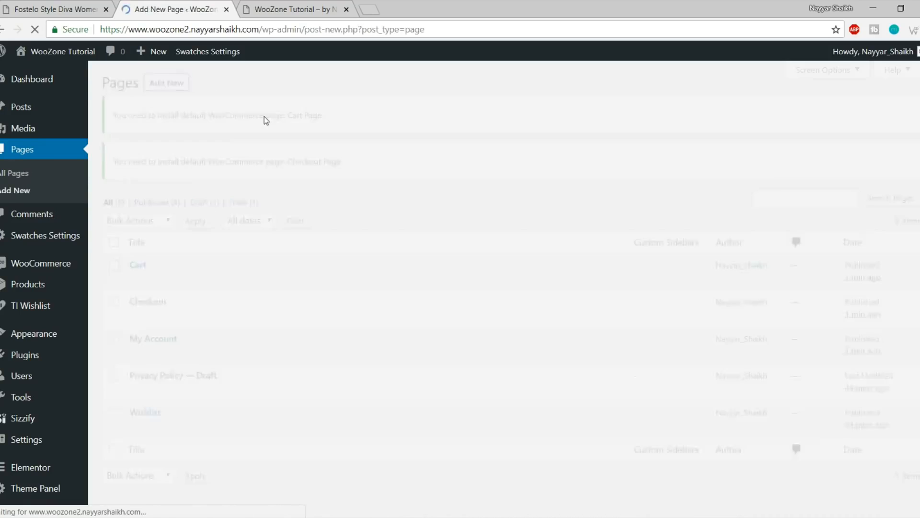
{"action": "type", "text": "Shop"}
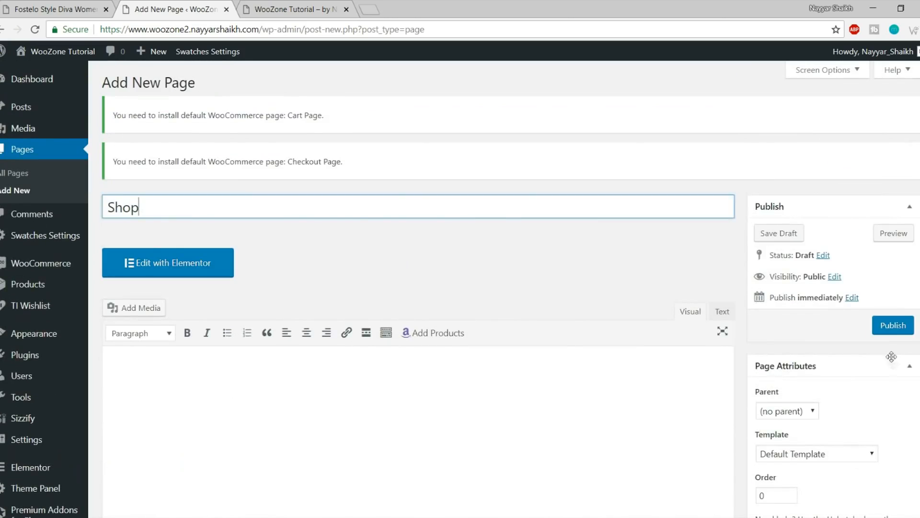
{"action": "left_click", "coordinate": [892, 328]}
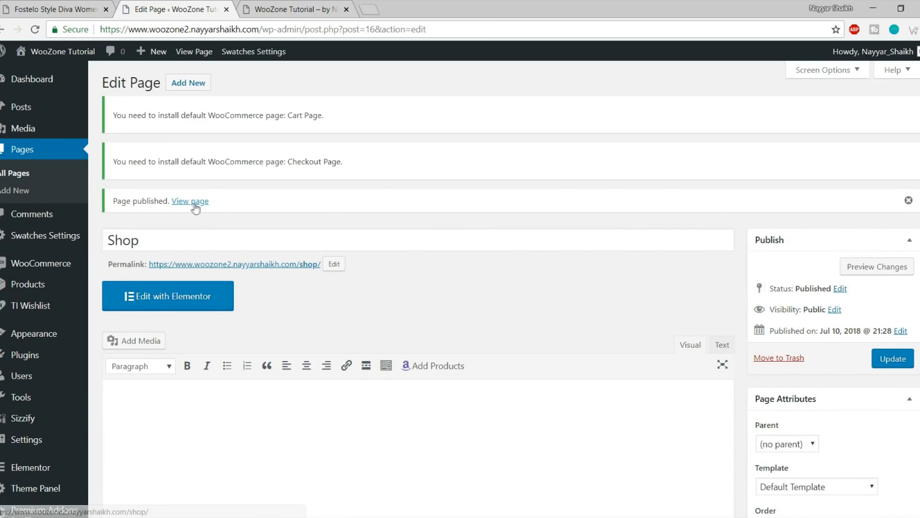
Open the live Shop page in a new tab, confirm it has no products, and close it
{"action": "right_click", "coordinate": [194, 204]}
{"action": "left_click", "coordinate": [226, 210]}
{"action": "left_click", "coordinate": [289, 6]}
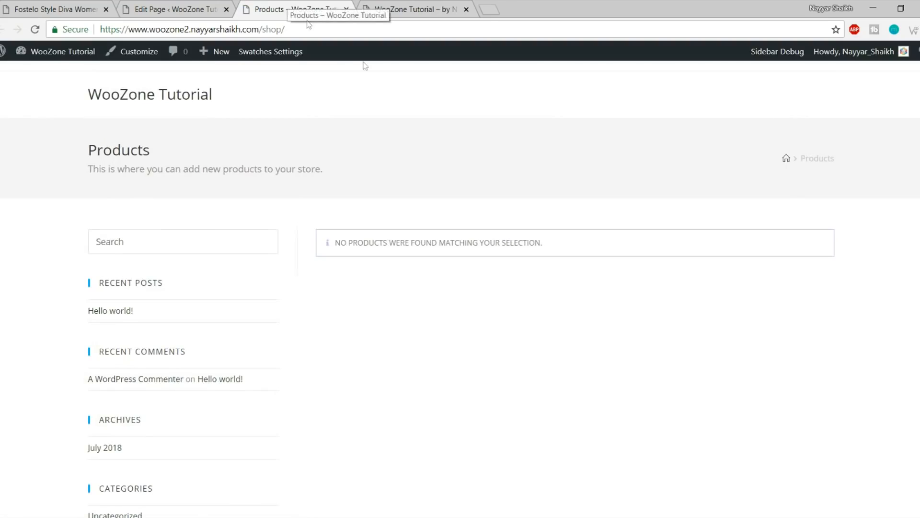
{"action": "scroll", "coordinate": [371, 326], "scroll_direction": "down", "scroll_amount": 5}
{"action": "scroll", "coordinate": [381, 346], "scroll_direction": "up", "scroll_amount": 5}
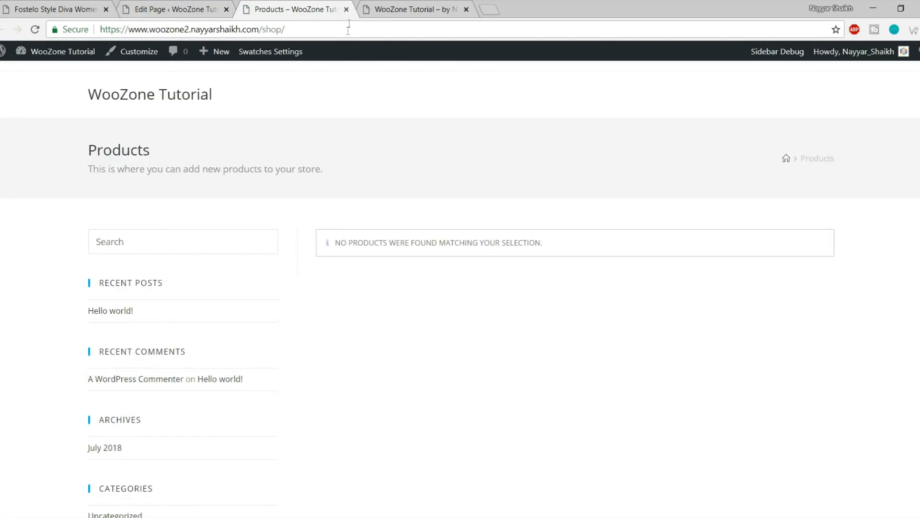
{"action": "left_click", "coordinate": [347, 10]}
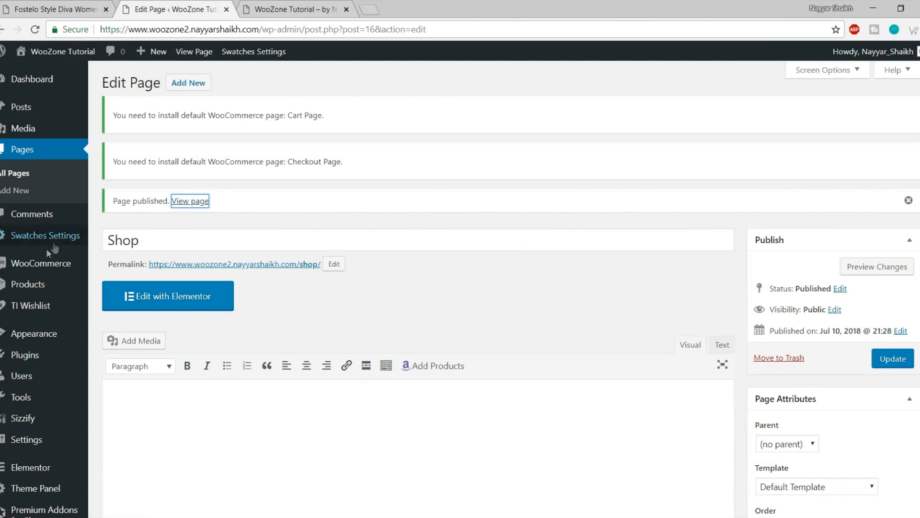
{"action": "mouse_move", "coordinate": [43, 265]}
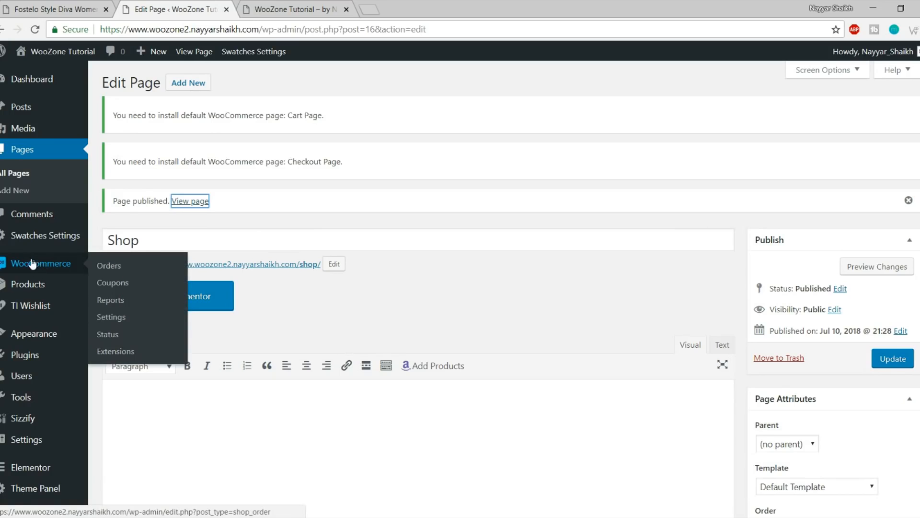
Set the store address to Mumbai with country/state India — Maharashtra
{"action": "left_click", "coordinate": [169, 320]}
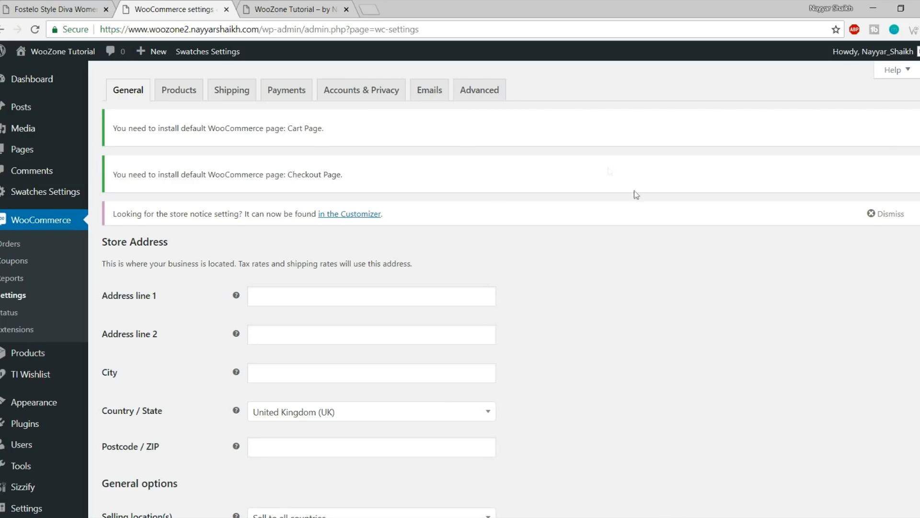
{"action": "scroll", "coordinate": [610, 171], "scroll_direction": "down", "scroll_amount": 2}
{"action": "left_click", "coordinate": [327, 232]}
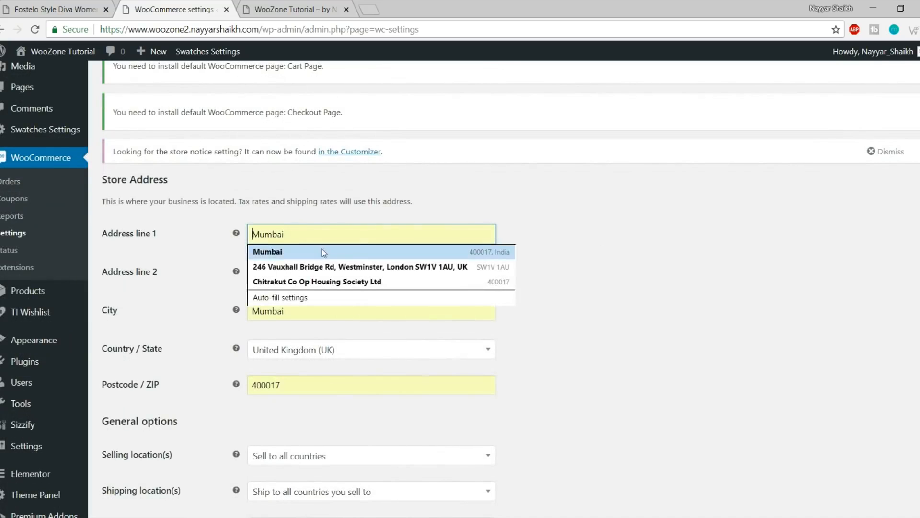
{"action": "left_click", "coordinate": [321, 248]}
{"action": "scroll", "coordinate": [466, 251], "scroll_direction": "down", "scroll_amount": 2}
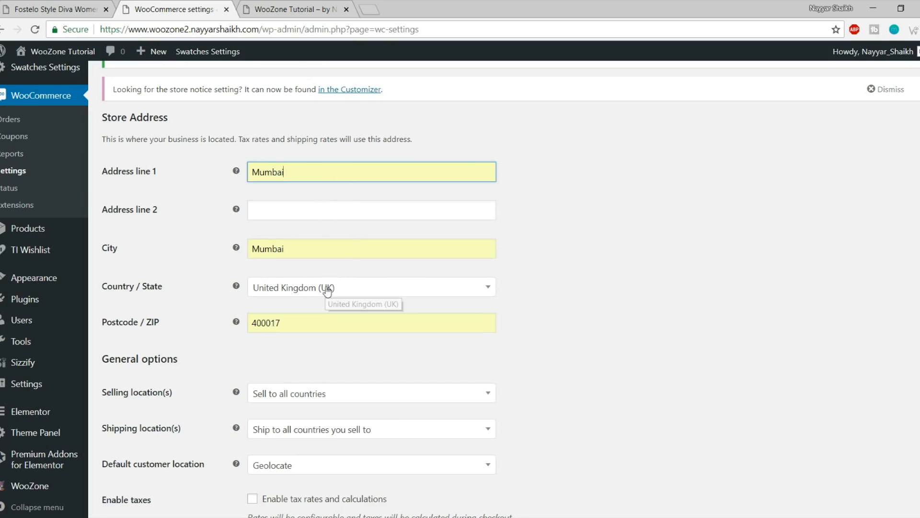
{"action": "left_click", "coordinate": [315, 287]}
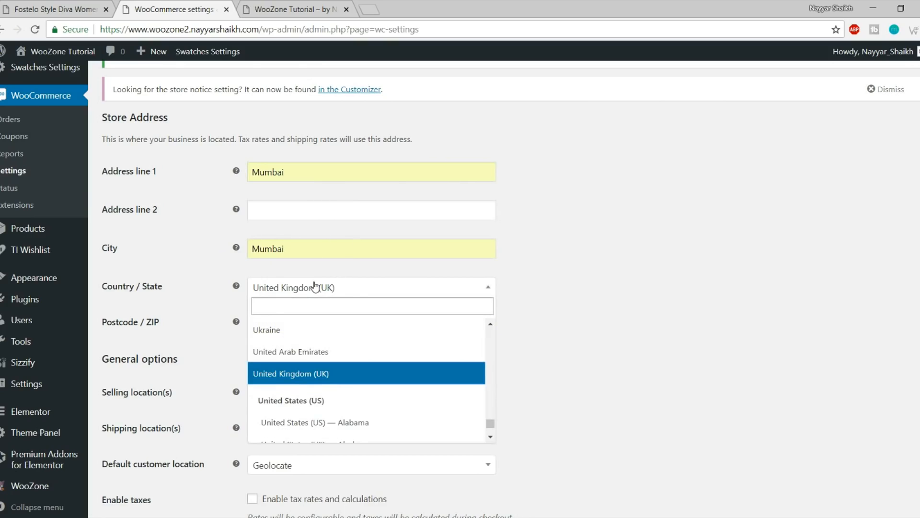
{"action": "type", "text": "ind"}
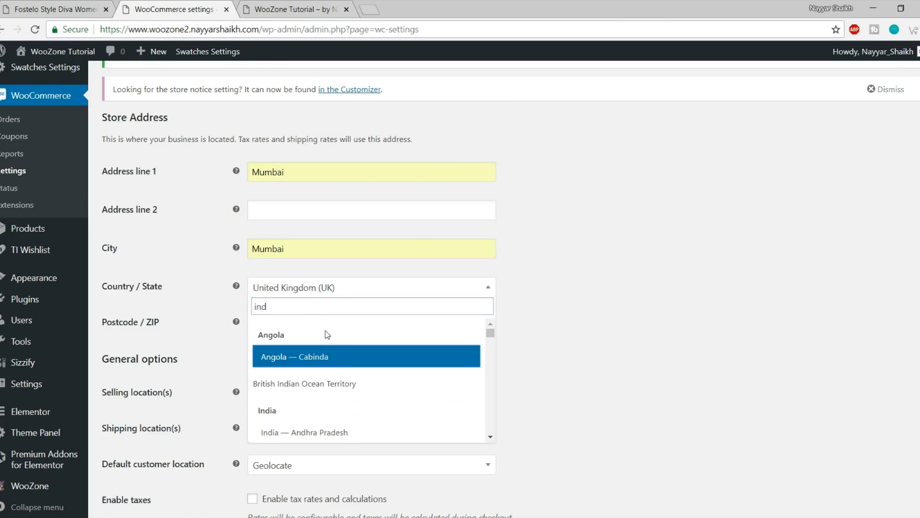
{"action": "scroll", "coordinate": [335, 398], "scroll_direction": "down", "scroll_amount": 5}
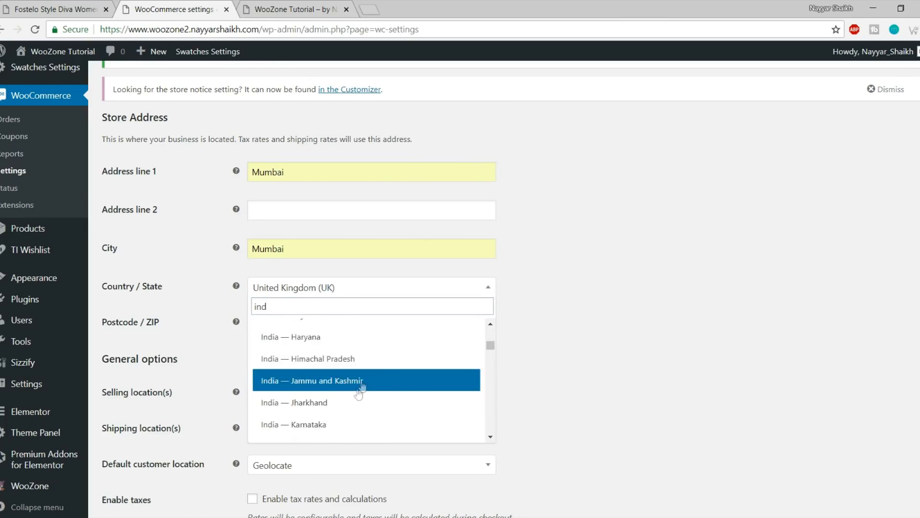
{"action": "scroll", "coordinate": [361, 387], "scroll_direction": "down", "scroll_amount": 2}
{"action": "left_click", "coordinate": [366, 365]}
Sell only to India and ship to all countries you sell to
{"action": "scroll", "coordinate": [656, 359], "scroll_direction": "down", "scroll_amount": 1}
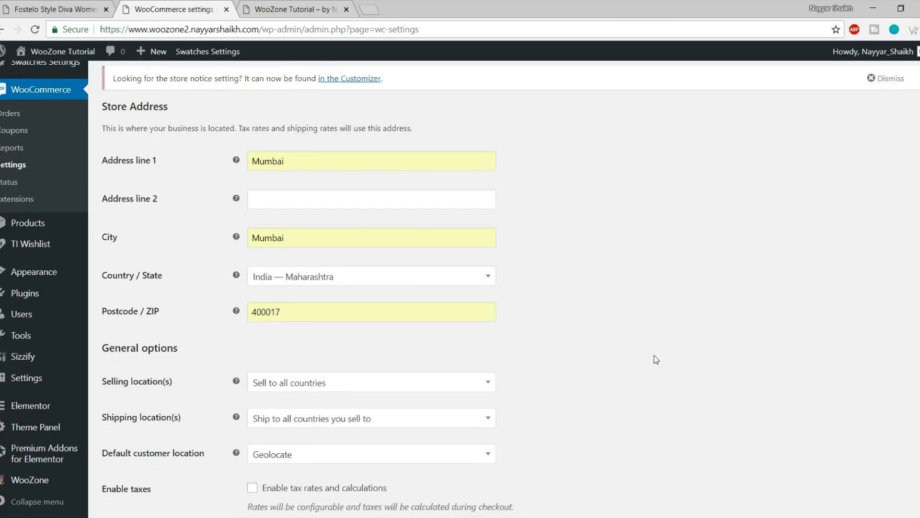
{"action": "scroll", "coordinate": [656, 360], "scroll_direction": "down", "scroll_amount": 4}
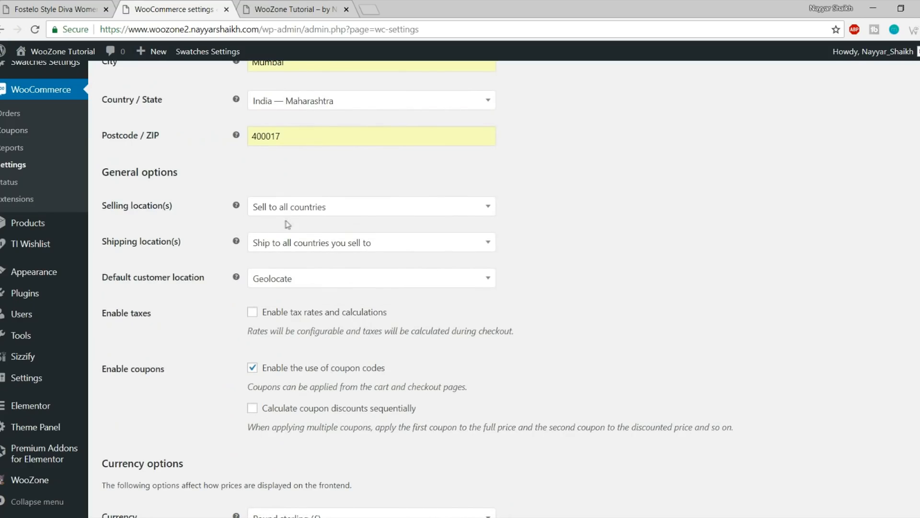
{"action": "left_click", "coordinate": [301, 211]}
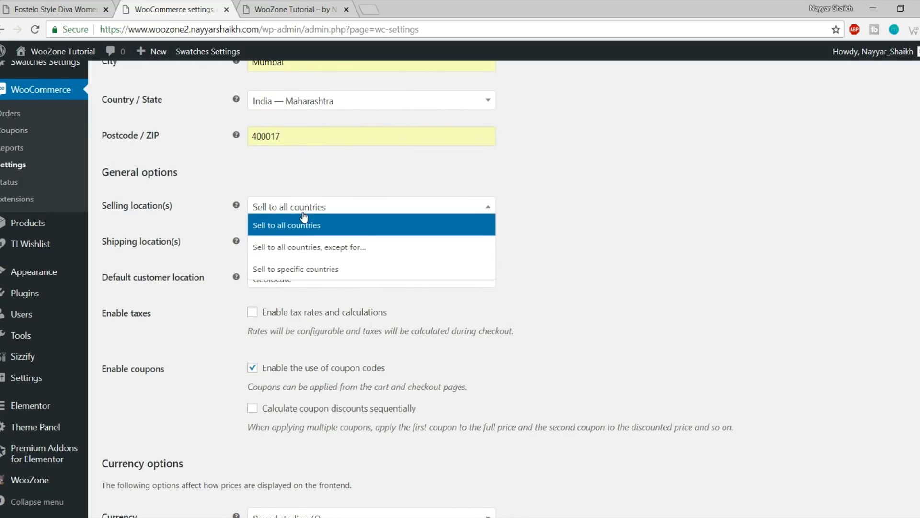
{"action": "left_click", "coordinate": [319, 270]}
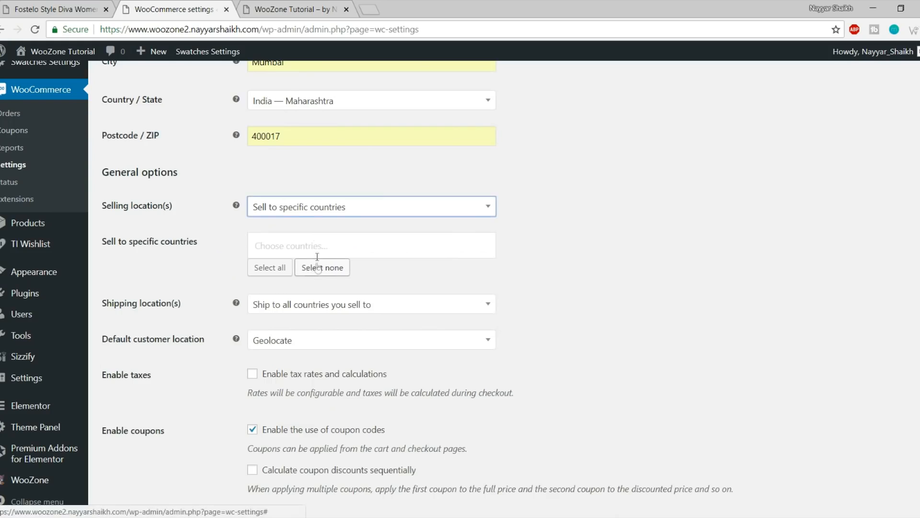
{"action": "left_click", "coordinate": [314, 245]}
{"action": "type", "text": "india"}
{"action": "left_click", "coordinate": [308, 292]}
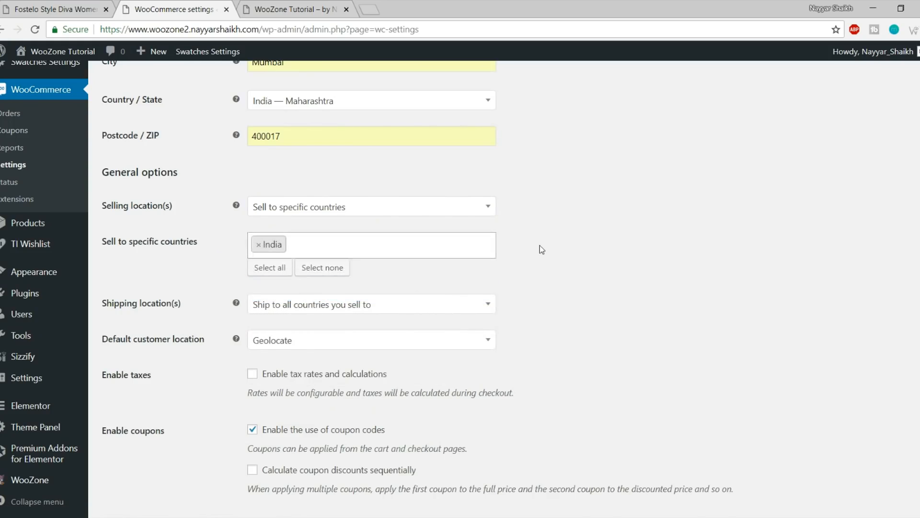
{"action": "left_click", "coordinate": [339, 246]}
{"action": "scroll", "coordinate": [324, 328], "scroll_direction": "down", "scroll_amount": 3}
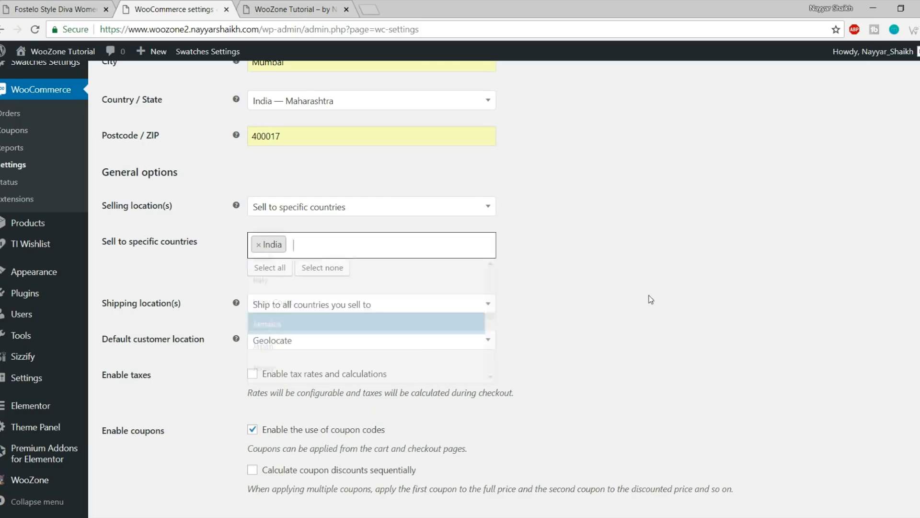
{"action": "scroll", "coordinate": [665, 255], "scroll_direction": "down", "scroll_amount": 2}
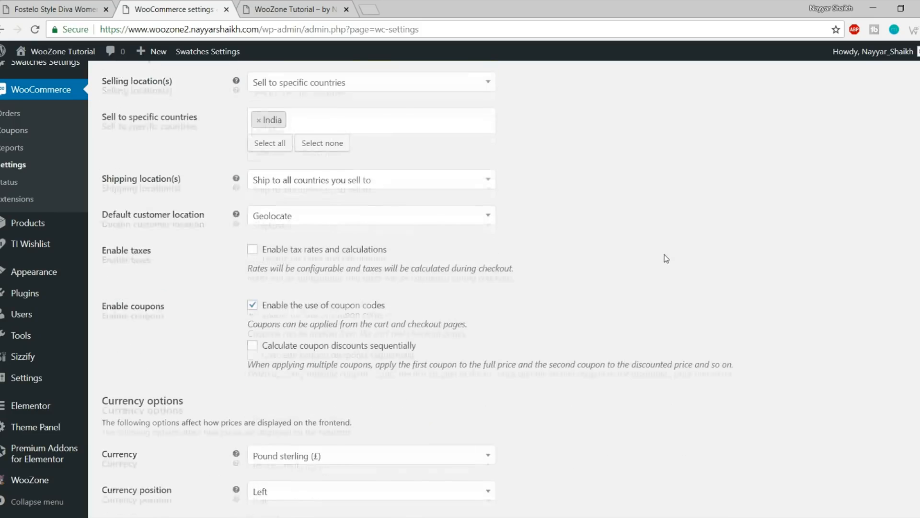
{"action": "left_click", "coordinate": [317, 186]}
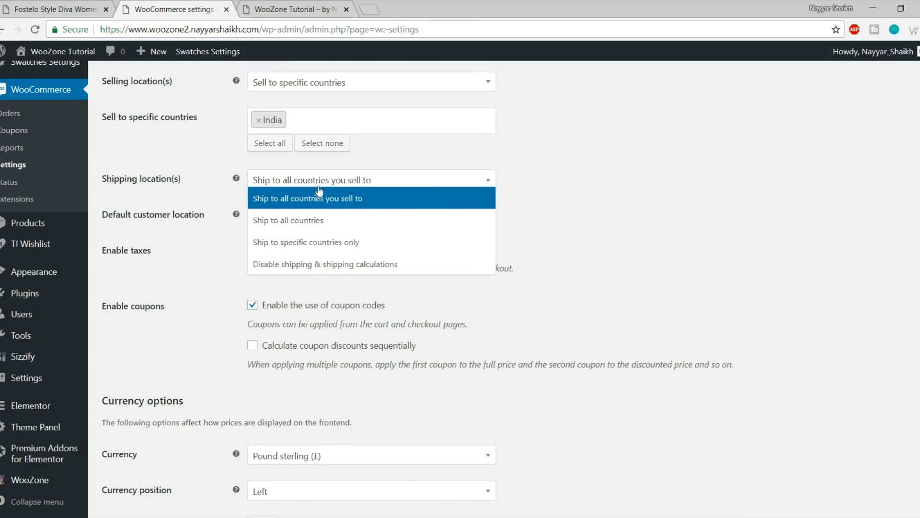
{"action": "left_click", "coordinate": [374, 204]}
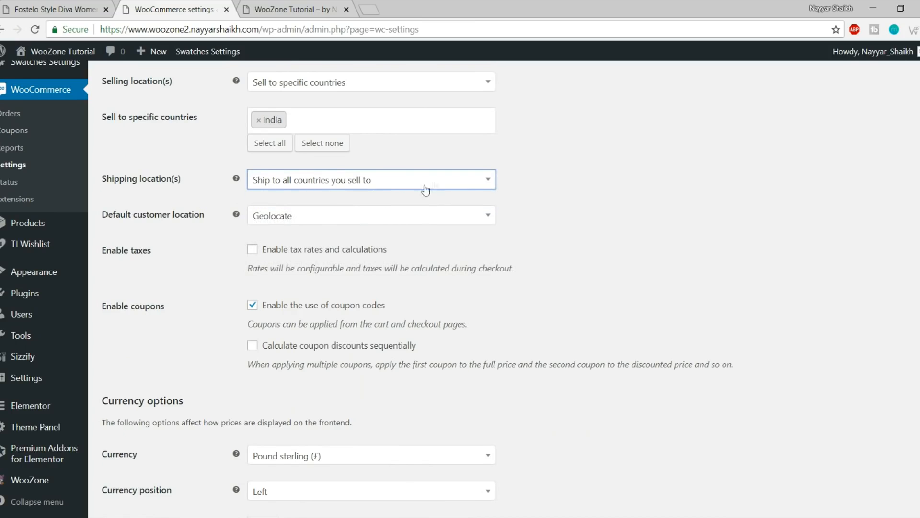
Set the store currency to Indian rupee (₹) and save the general settings
{"action": "scroll", "coordinate": [681, 227], "scroll_direction": "down", "scroll_amount": 2}
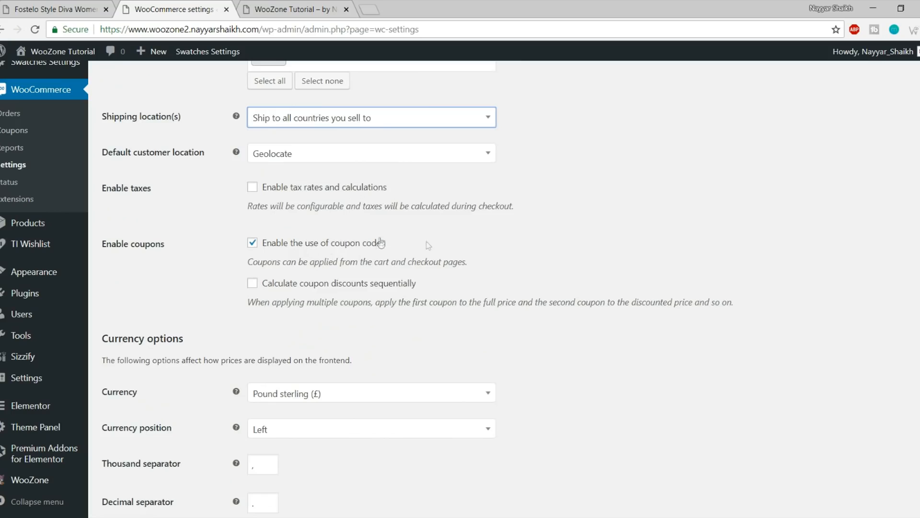
{"action": "scroll", "coordinate": [623, 257], "scroll_direction": "down", "scroll_amount": 2}
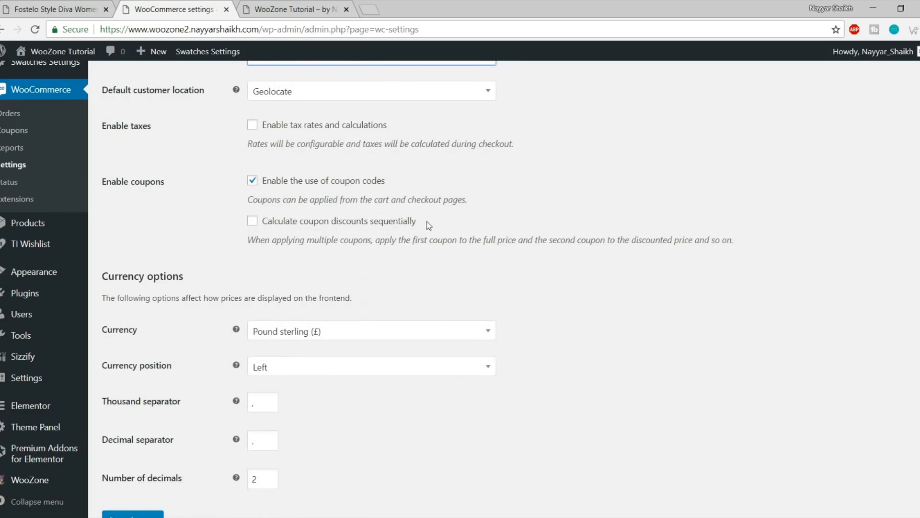
{"action": "scroll", "coordinate": [603, 259], "scroll_direction": "down", "scroll_amount": 1}
{"action": "scroll", "coordinate": [603, 259], "scroll_direction": "down", "scroll_amount": 2}
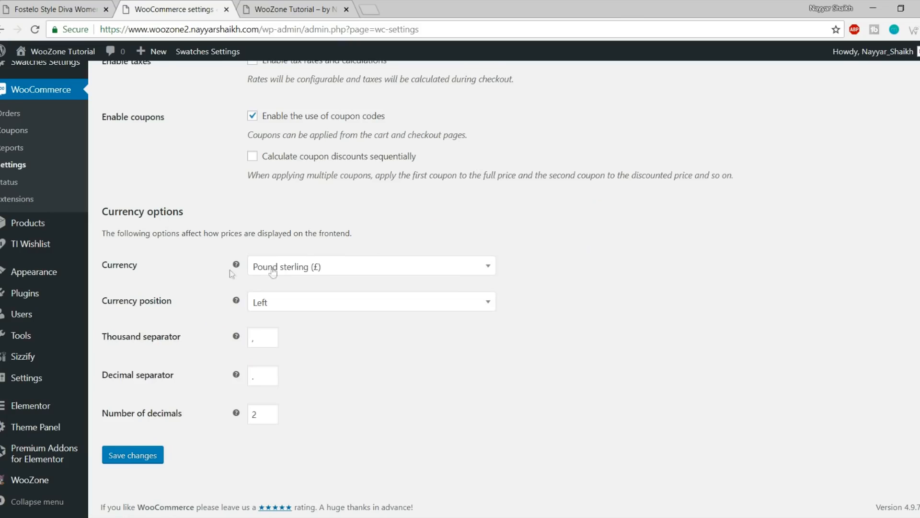
{"action": "left_click", "coordinate": [307, 274]}
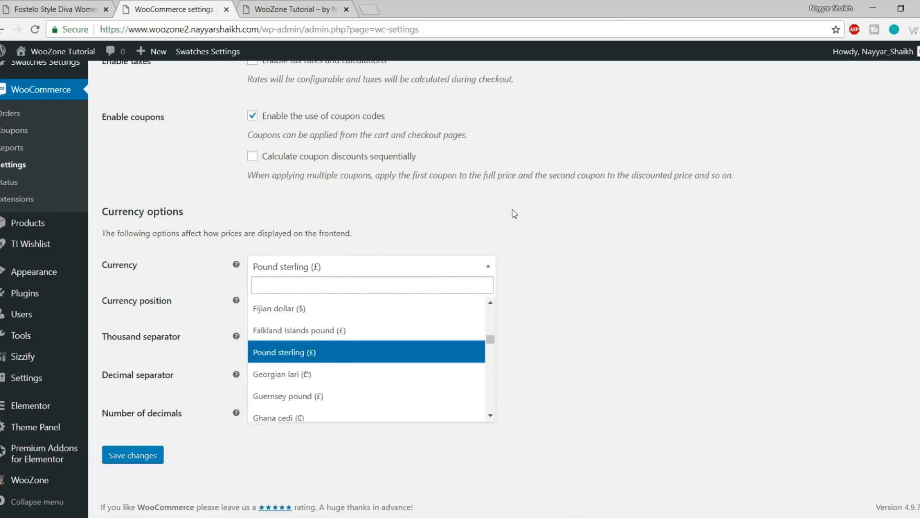
{"action": "type", "text": "inr"}
{"action": "type", "text": "indian"}
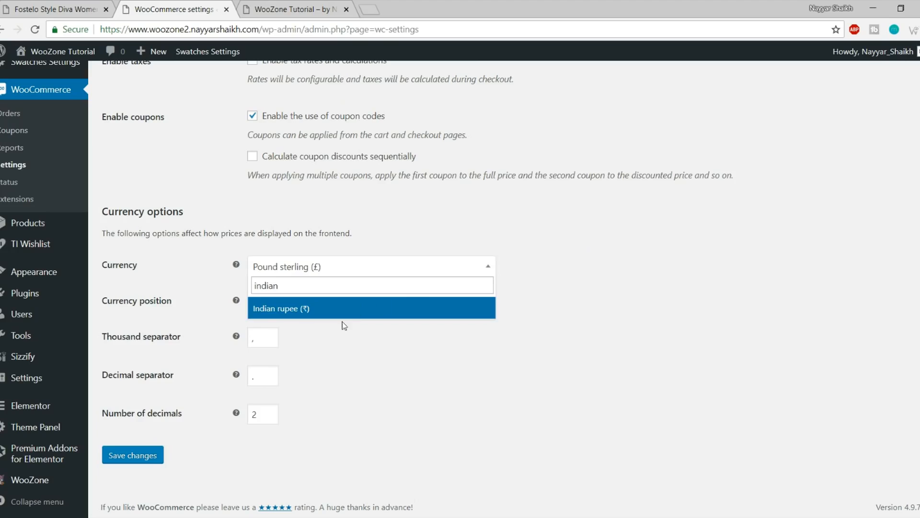
{"action": "left_click", "coordinate": [343, 312]}
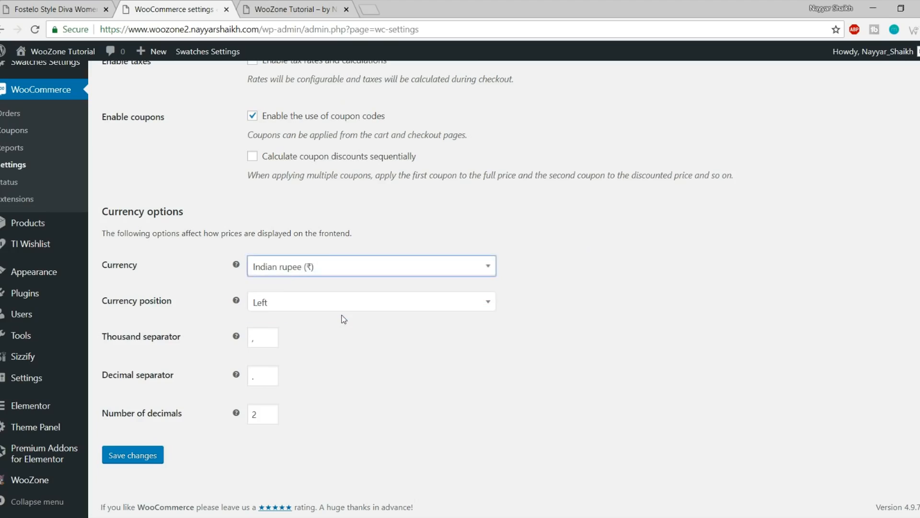
{"action": "left_click", "coordinate": [133, 463]}
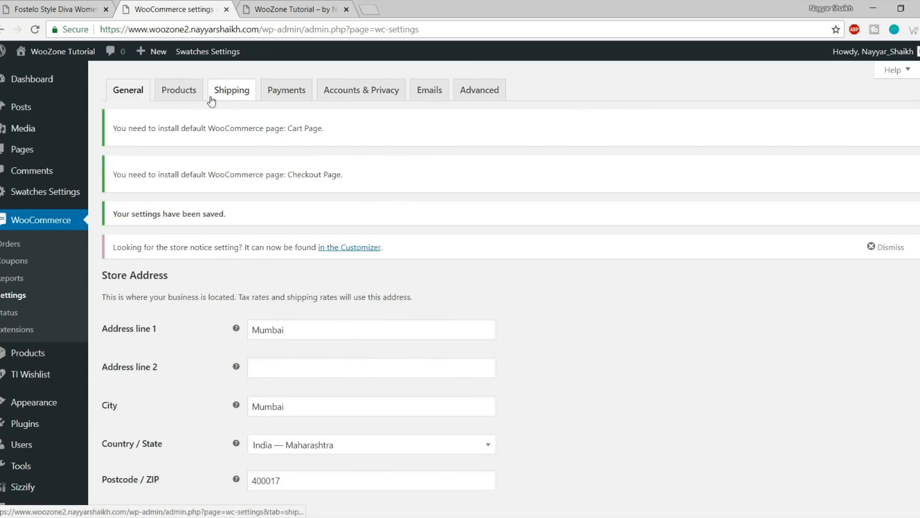
Choose the Shop page as the WooCommerce shop page in Products settings and save
{"action": "left_click", "coordinate": [182, 99]}
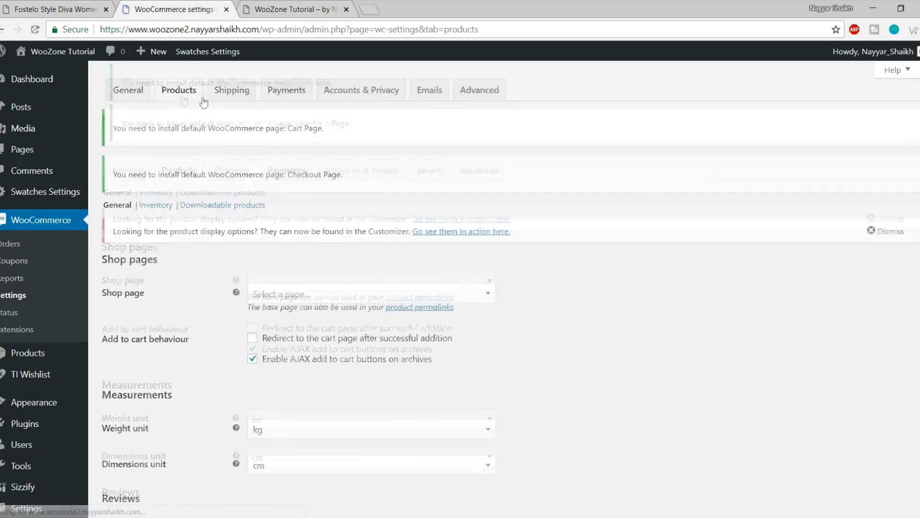
{"action": "scroll", "coordinate": [355, 264], "scroll_direction": "down", "scroll_amount": 5}
{"action": "scroll", "coordinate": [372, 312], "scroll_direction": "up", "scroll_amount": 4}
{"action": "scroll", "coordinate": [373, 314], "scroll_direction": "down", "scroll_amount": 1}
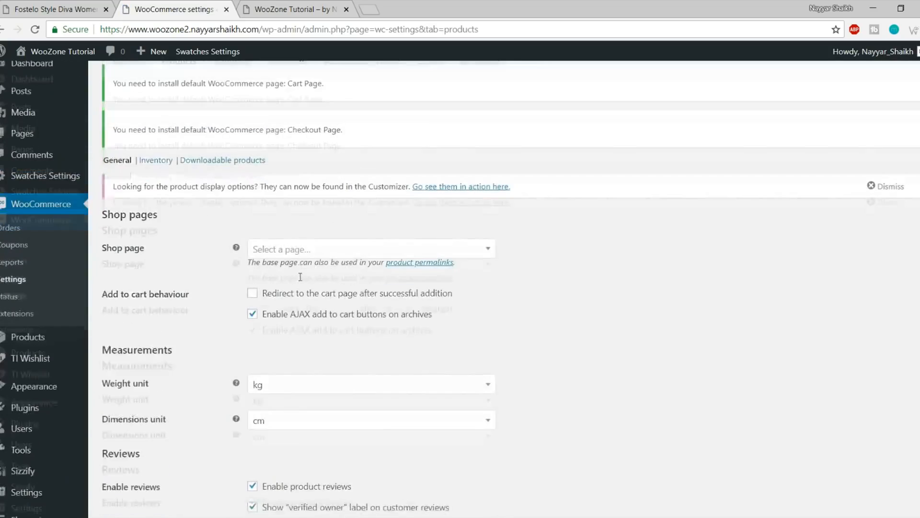
{"action": "left_click", "coordinate": [297, 205]}
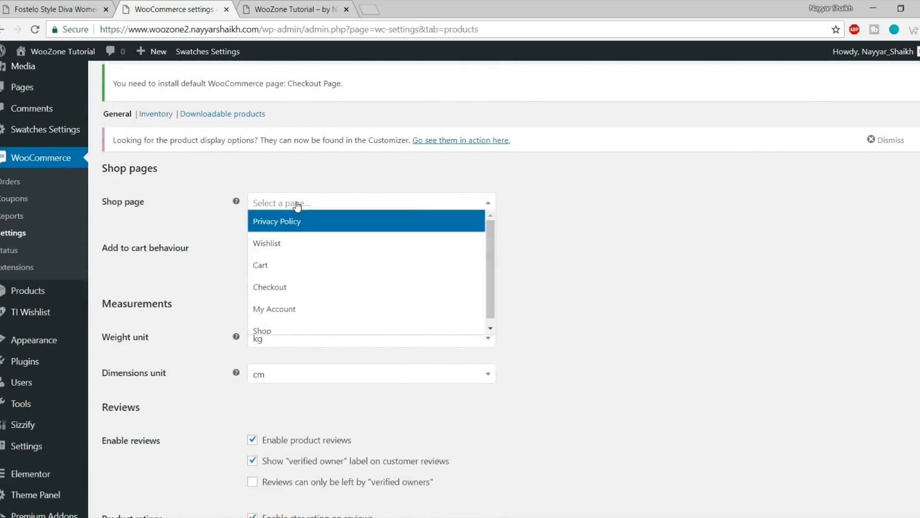
{"action": "left_click", "coordinate": [294, 326]}
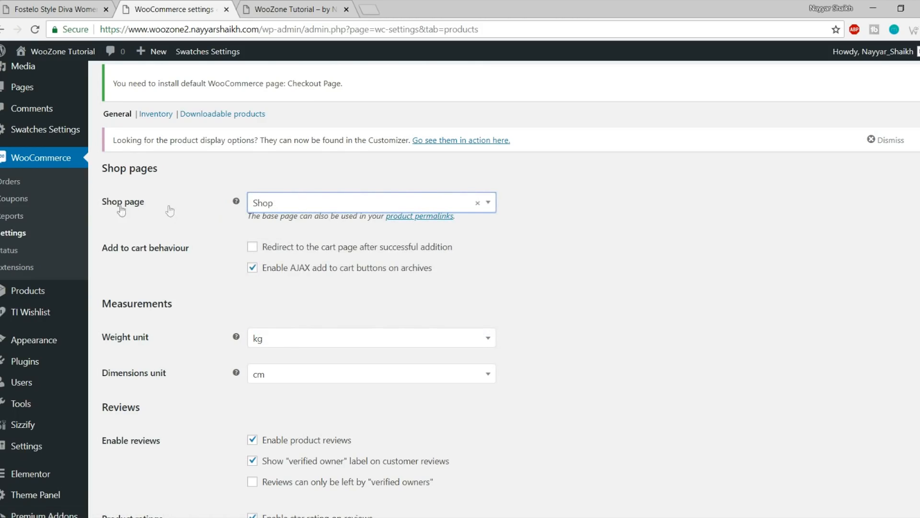
{"action": "scroll", "coordinate": [177, 457], "scroll_direction": "down", "scroll_amount": 2}
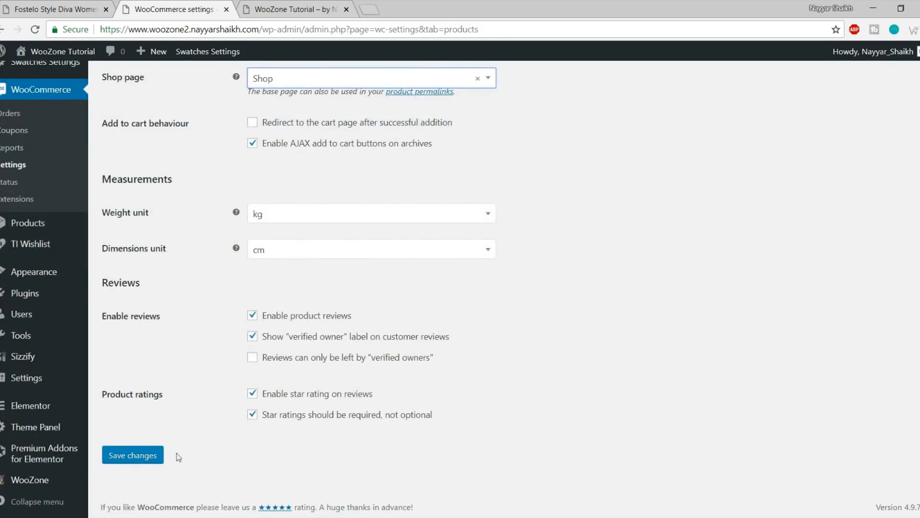
{"action": "left_click", "coordinate": [145, 456]}
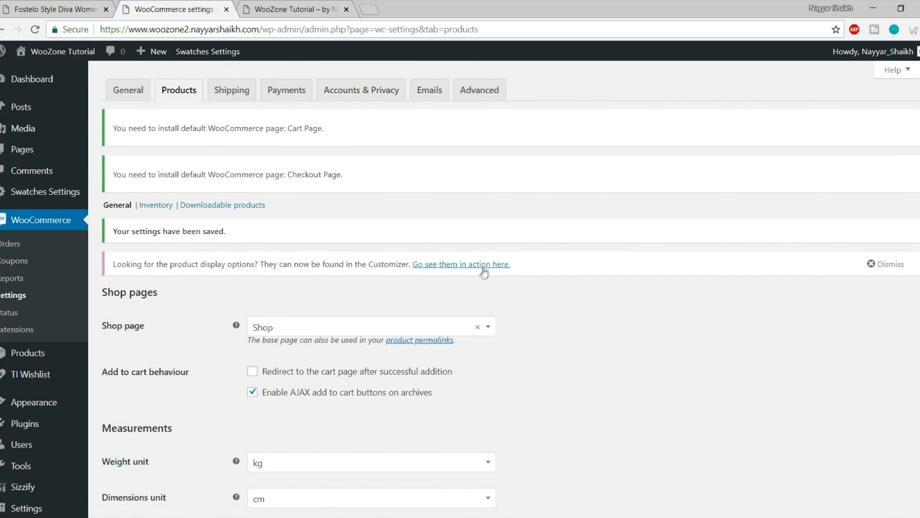
{"action": "scroll", "coordinate": [483, 324], "scroll_direction": "down", "scroll_amount": 5}
{"action": "scroll", "coordinate": [463, 298], "scroll_direction": "up", "scroll_amount": 5}
{"action": "left_click", "coordinate": [233, 93]}
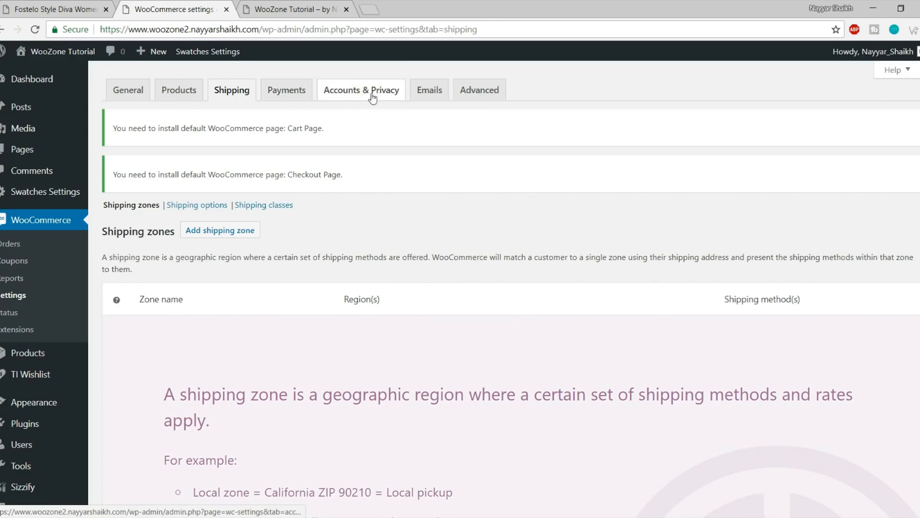
Enable checkout login and My account registration; disable auto-generated usernames and passwords
{"action": "left_click", "coordinate": [340, 100]}
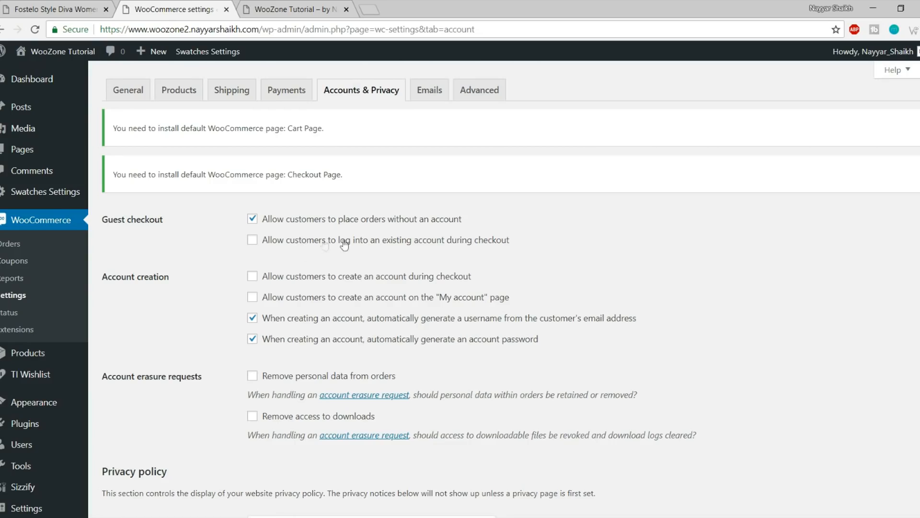
{"action": "left_click", "coordinate": [437, 242]}
{"action": "left_click", "coordinate": [413, 303]}
{"action": "left_click", "coordinate": [289, 320]}
{"action": "left_click", "coordinate": [290, 343]}
Leave removing personal data from orders off and save the Accounts & Privacy settings
{"action": "scroll", "coordinate": [604, 350], "scroll_direction": "down", "scroll_amount": 3}
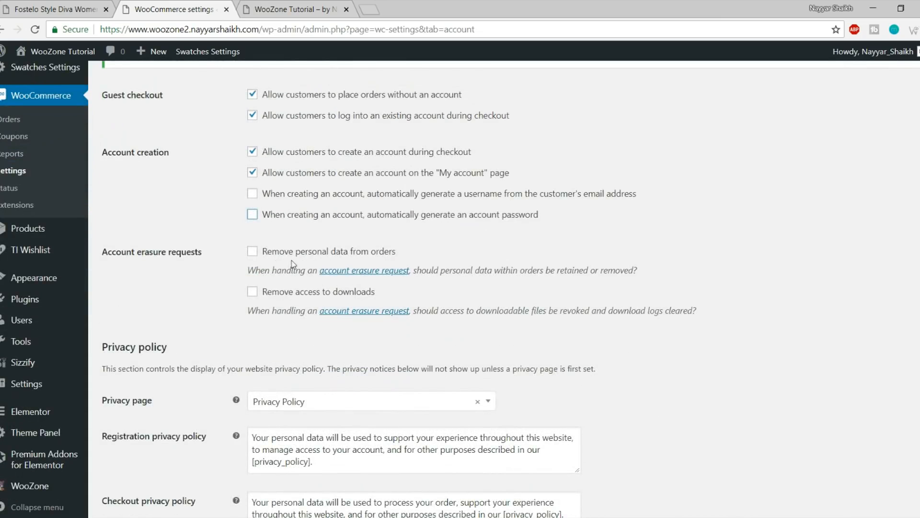
{"action": "left_click_drag", "start_coordinate": [411, 260], "coordinate": [278, 253]}
{"action": "left_click", "coordinate": [278, 253]}
{"action": "left_click", "coordinate": [278, 253]}
{"action": "scroll", "coordinate": [353, 311], "scroll_direction": "down", "scroll_amount": 7}
{"action": "scroll", "coordinate": [460, 300], "scroll_direction": "up", "scroll_amount": 4}
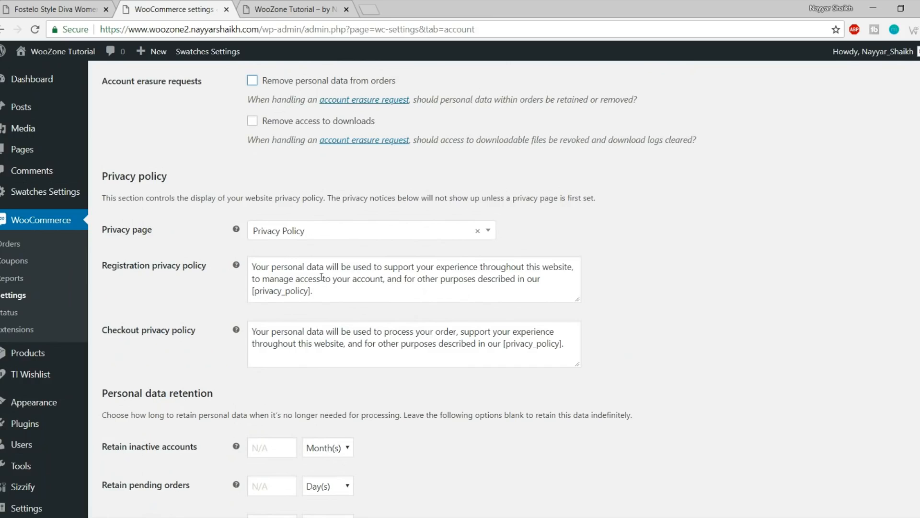
{"action": "left_click_drag", "start_coordinate": [250, 330], "coordinate": [476, 343]}
{"action": "left_click", "coordinate": [476, 344]}
{"action": "scroll", "coordinate": [376, 257], "scroll_direction": "down", "scroll_amount": 4}
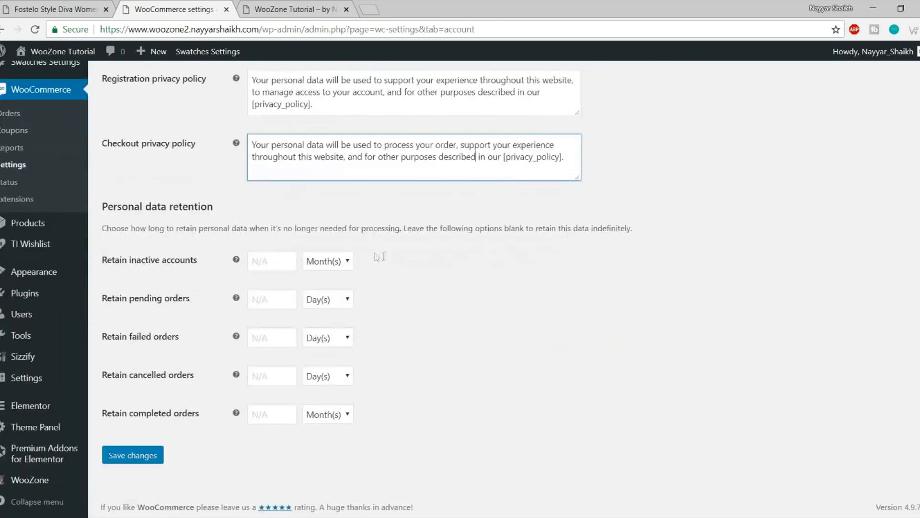
{"action": "left_click", "coordinate": [117, 456]}
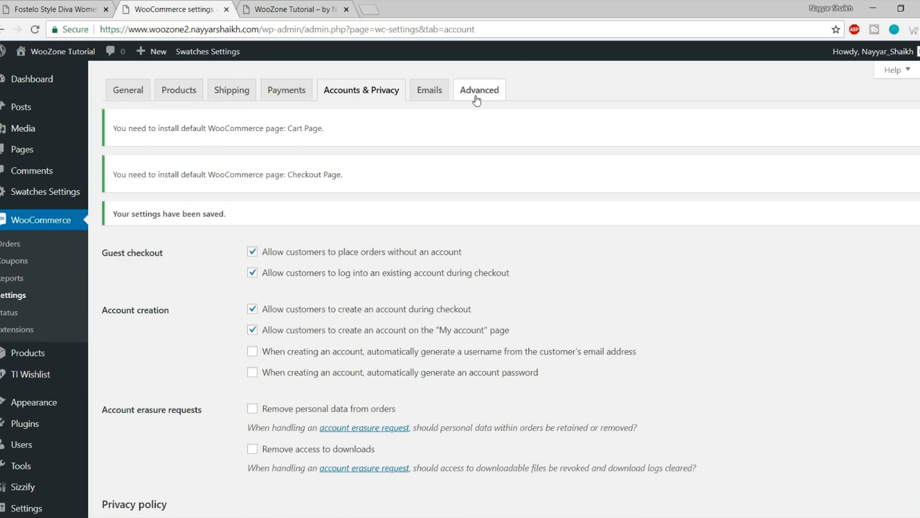
{"action": "left_click", "coordinate": [477, 98]}
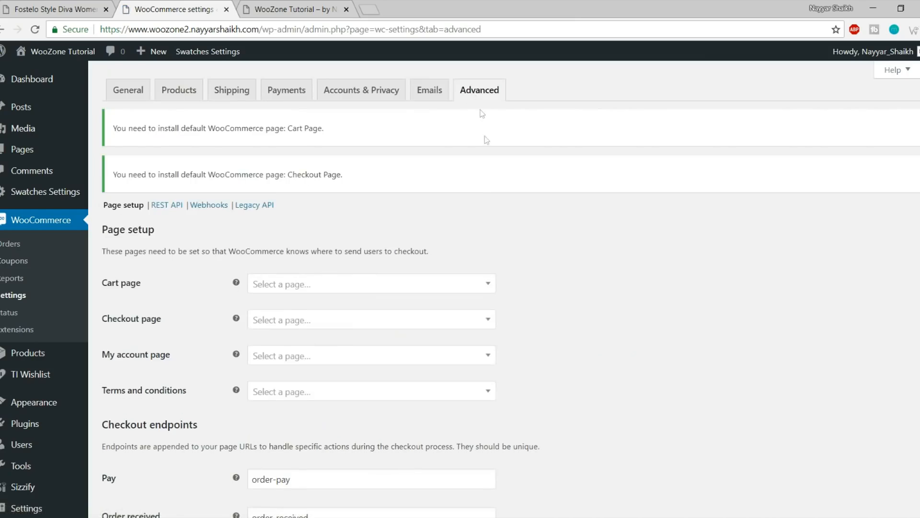
Assign Cart, Checkout, My Account and Privacy Policy (terms) in WooCommerce's page dropdowns
{"action": "scroll", "coordinate": [477, 230], "scroll_direction": "down", "scroll_amount": 3}
{"action": "left_click", "coordinate": [316, 161]}
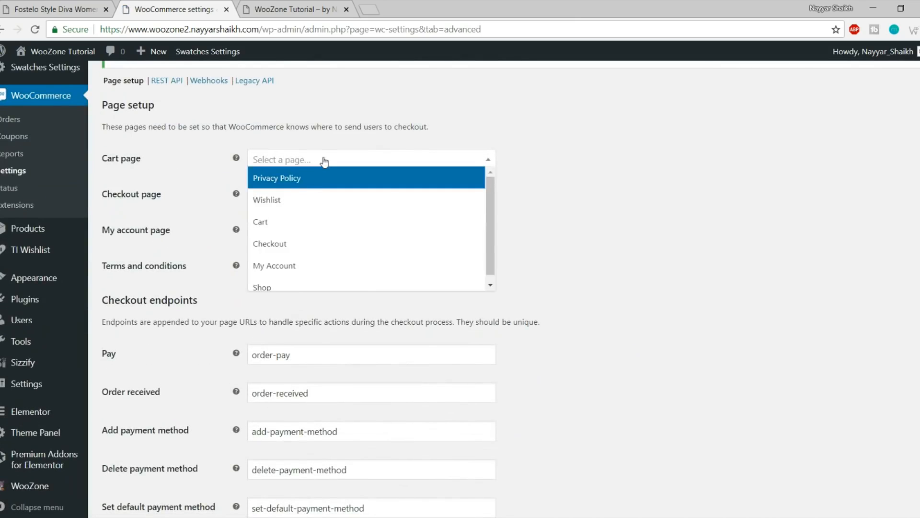
{"action": "left_click", "coordinate": [323, 227]}
{"action": "left_click", "coordinate": [307, 199]}
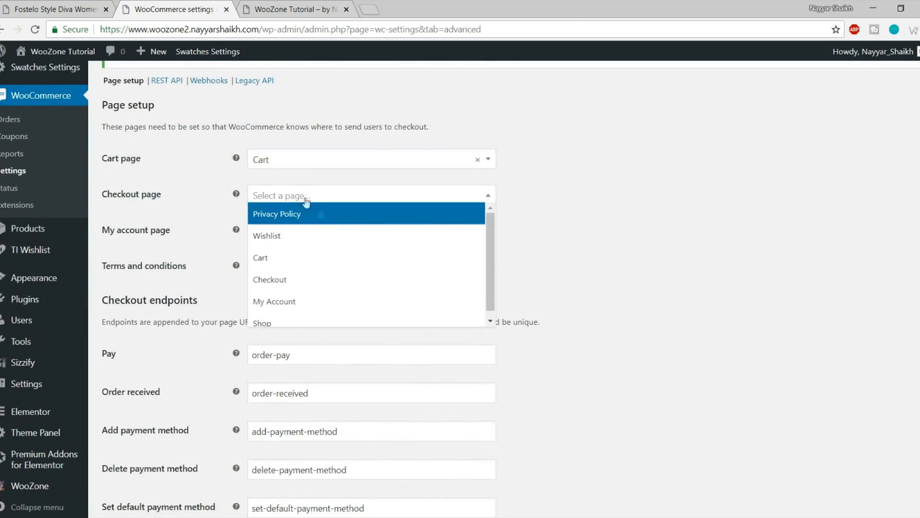
{"action": "left_click", "coordinate": [329, 280]}
{"action": "left_click", "coordinate": [331, 234]}
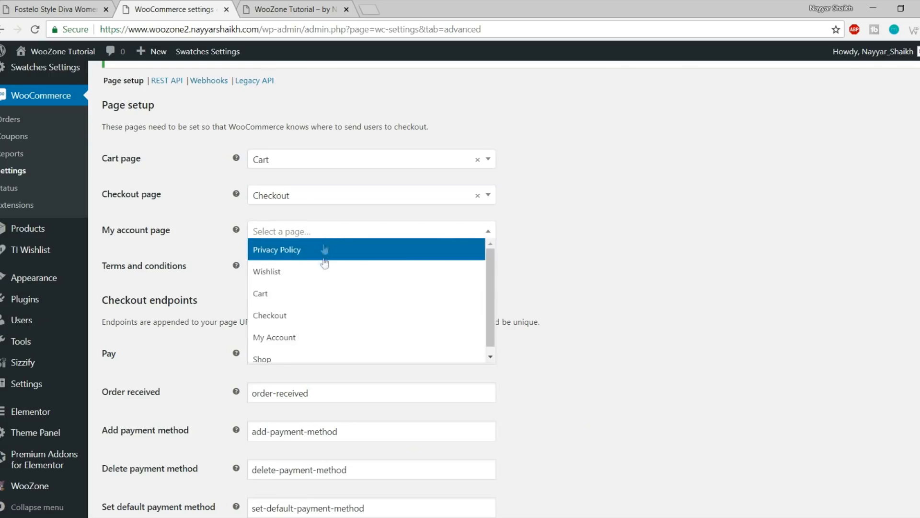
{"action": "left_click", "coordinate": [311, 335]}
{"action": "left_click", "coordinate": [331, 267]}
{"action": "left_click", "coordinate": [334, 284]}
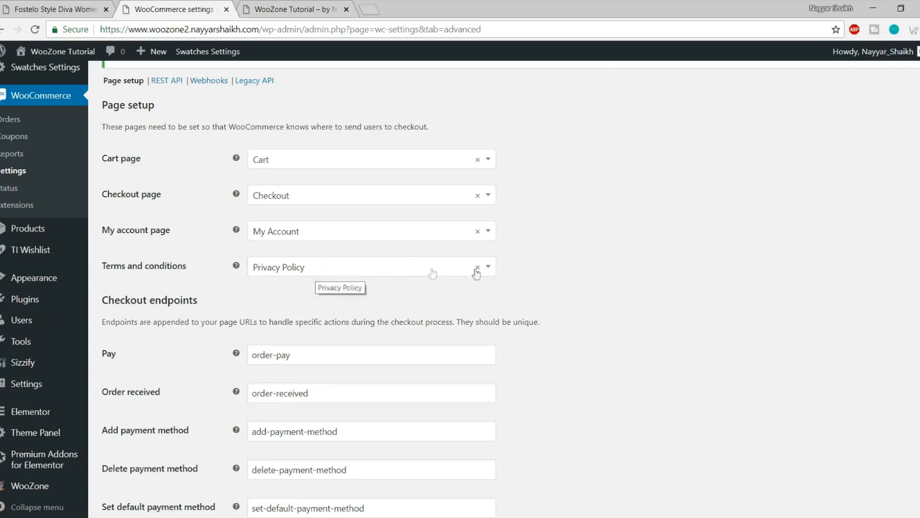
Save the WooCommerce Advanced page settings
{"action": "scroll", "coordinate": [695, 295], "scroll_direction": "down", "scroll_amount": 5}
{"action": "scroll", "coordinate": [691, 297], "scroll_direction": "down", "scroll_amount": 2}
{"action": "left_click", "coordinate": [143, 457]}
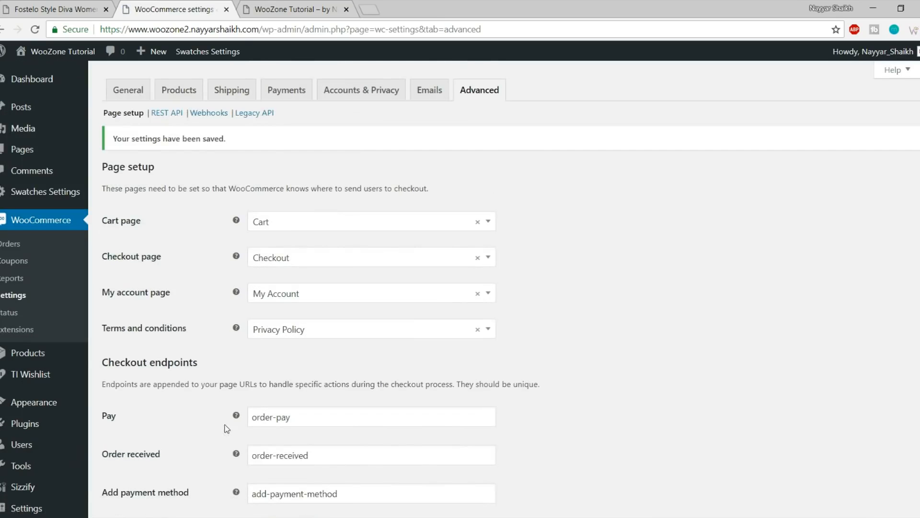
Reload the storefront home page, then return to the WooCommerce settings
{"action": "left_click", "coordinate": [259, 11]}
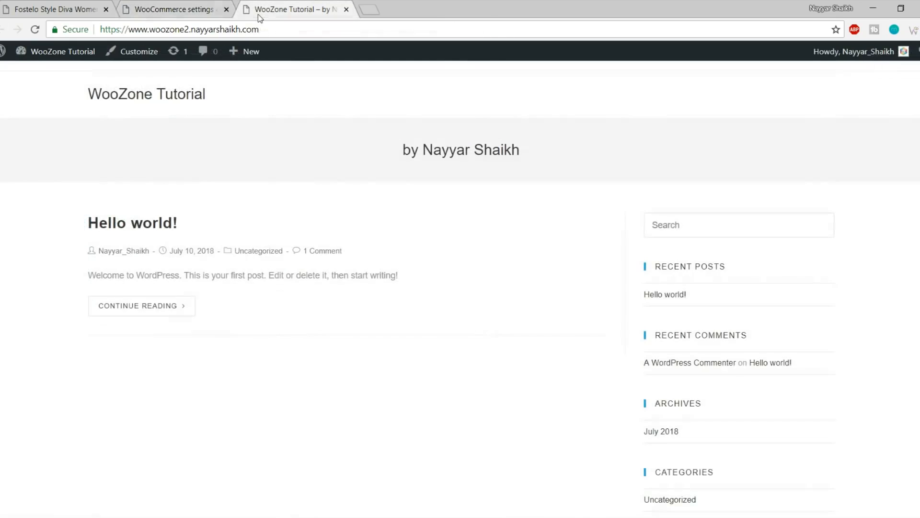
{"action": "left_click", "coordinate": [173, 96]}
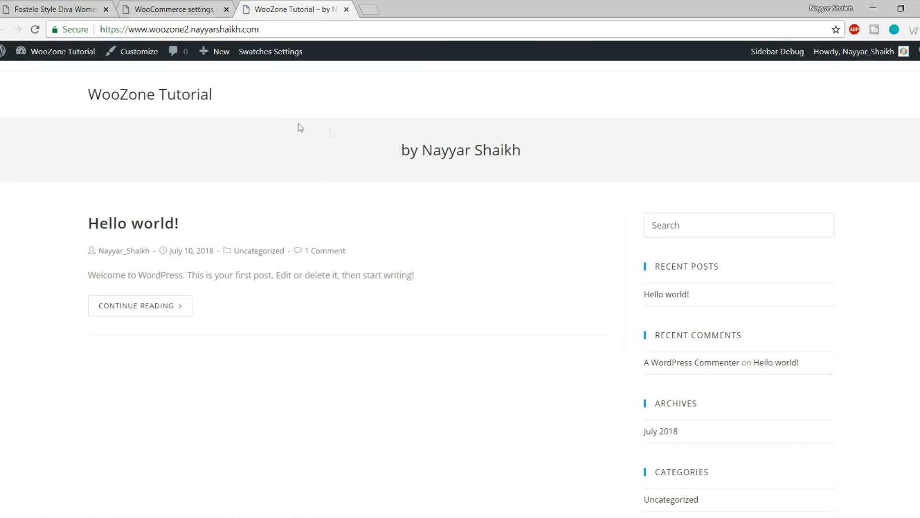
{"action": "left_click", "coordinate": [189, 5]}
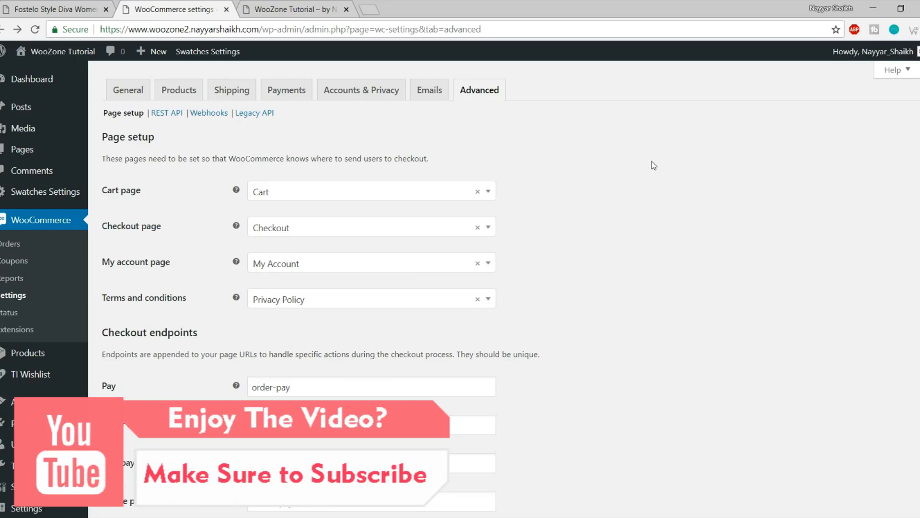
{"action": "scroll", "coordinate": [29, 355], "scroll_direction": "down", "scroll_amount": 5}
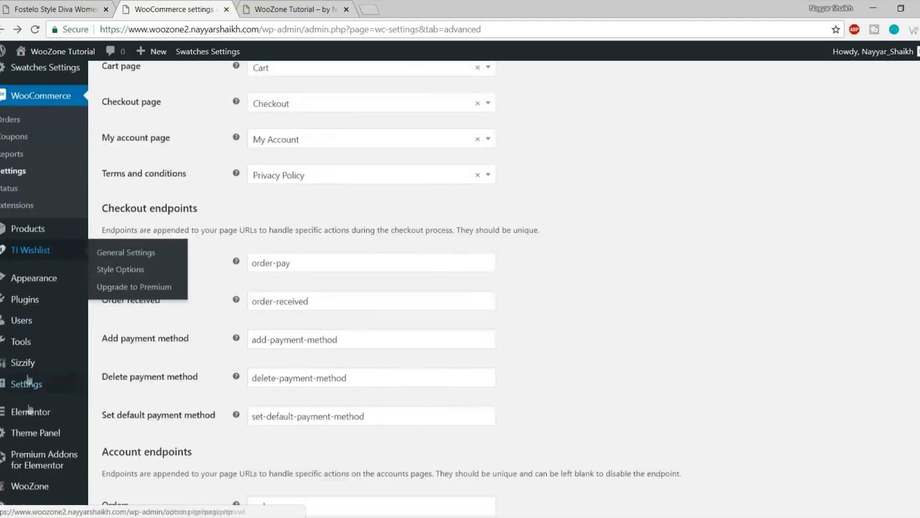
Open the WooZone plugin dashboard from the admin sidebar
{"action": "mouse_move", "coordinate": [30, 412]}
{"action": "mouse_move", "coordinate": [45, 482]}
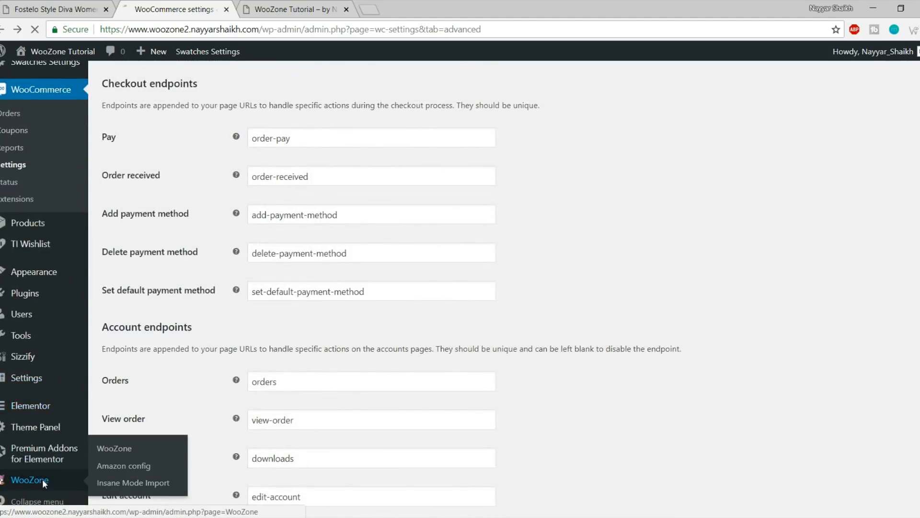
{"action": "left_click", "coordinate": [42, 481]}
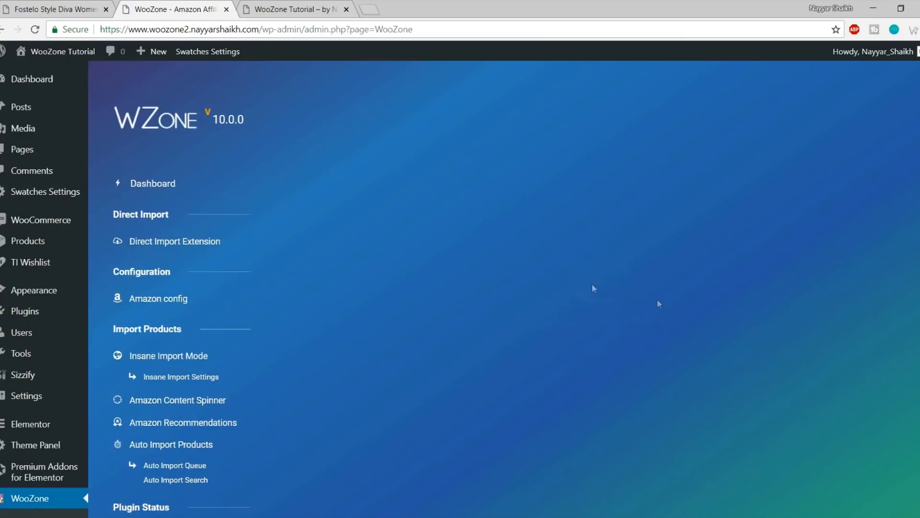
{"action": "scroll", "coordinate": [783, 277], "scroll_direction": "down", "scroll_amount": 2}
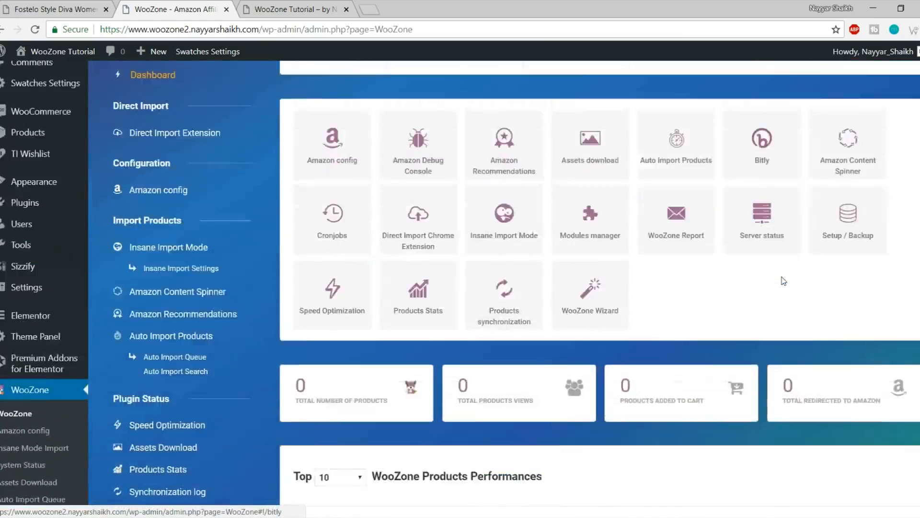
{"action": "scroll", "coordinate": [551, 352], "scroll_direction": "up", "scroll_amount": 2}
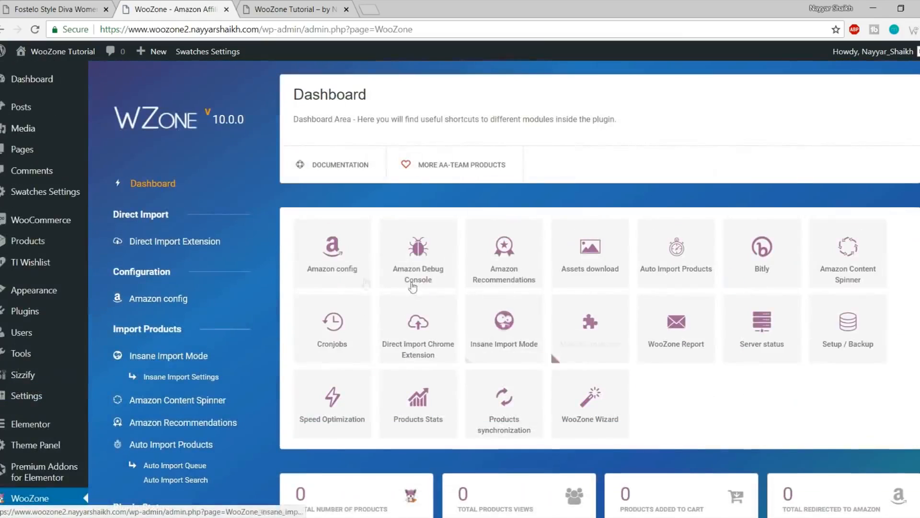
Review the Amazon config keys and affiliate IDs, then go back to the WooZone Dashboard
{"action": "left_click", "coordinate": [351, 265]}
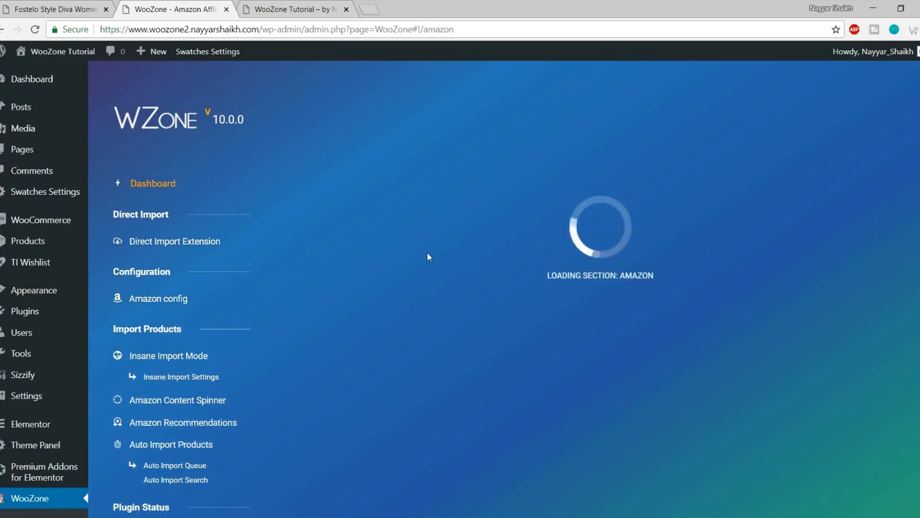
{"action": "scroll", "coordinate": [515, 245], "scroll_direction": "down", "scroll_amount": 4}
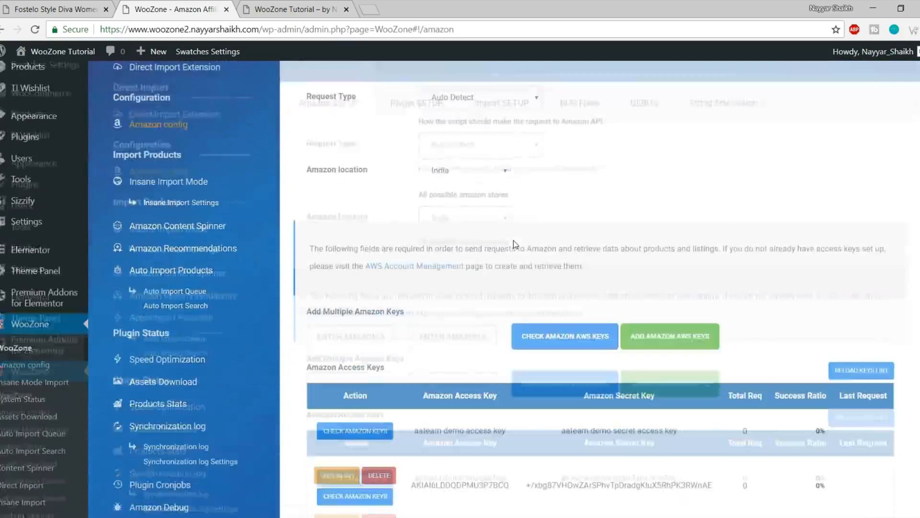
{"action": "scroll", "coordinate": [524, 250], "scroll_direction": "down", "scroll_amount": 4}
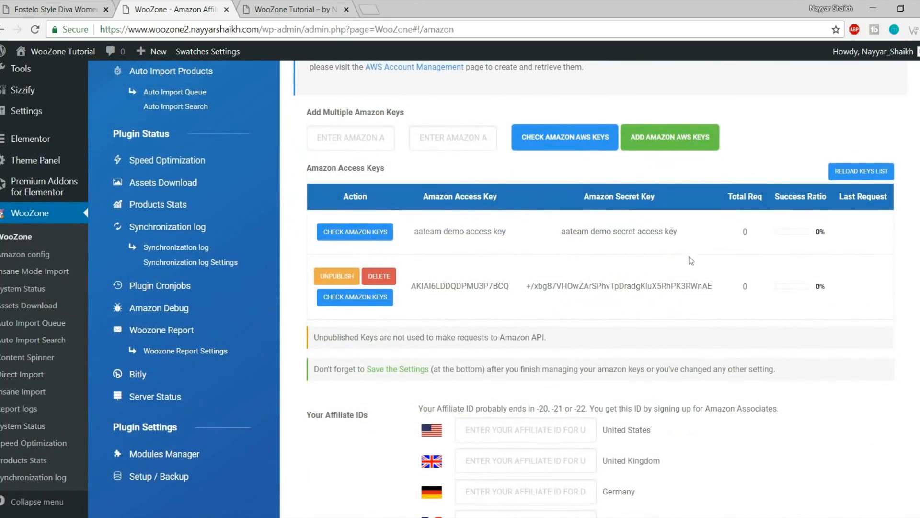
{"action": "double_click", "coordinate": [608, 286]}
{"action": "left_click", "coordinate": [623, 232]}
{"action": "scroll", "coordinate": [451, 228], "scroll_direction": "down", "scroll_amount": 9}
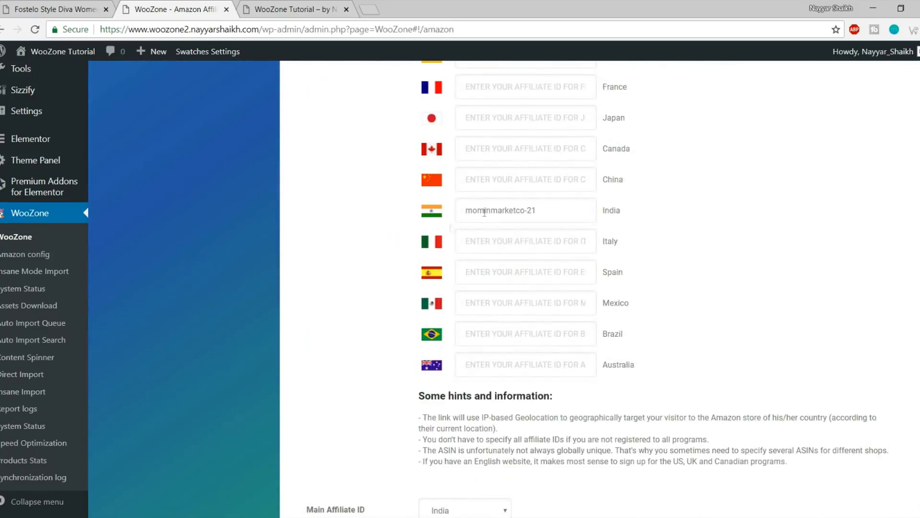
{"action": "scroll", "coordinate": [571, 218], "scroll_direction": "down", "scroll_amount": 7}
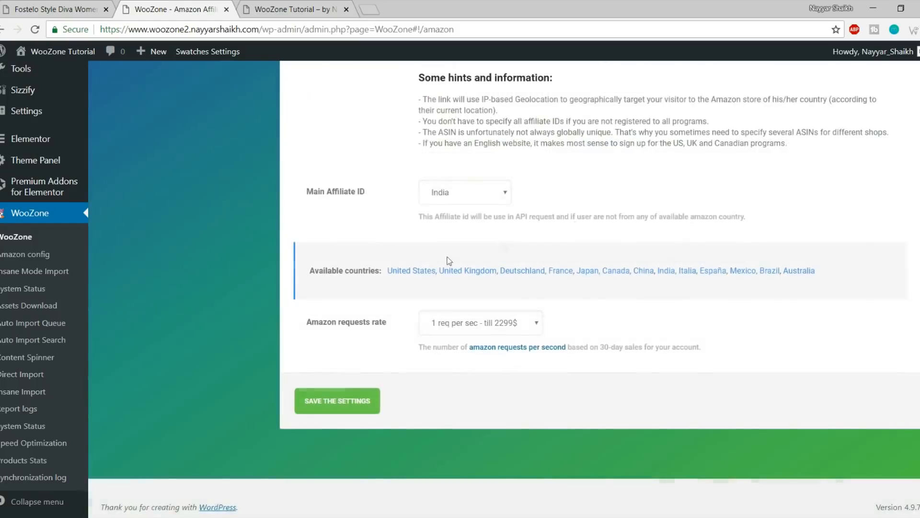
{"action": "scroll", "coordinate": [522, 399], "scroll_direction": "up", "scroll_amount": 15}
{"action": "scroll", "coordinate": [522, 399], "scroll_direction": "up", "scroll_amount": 7}
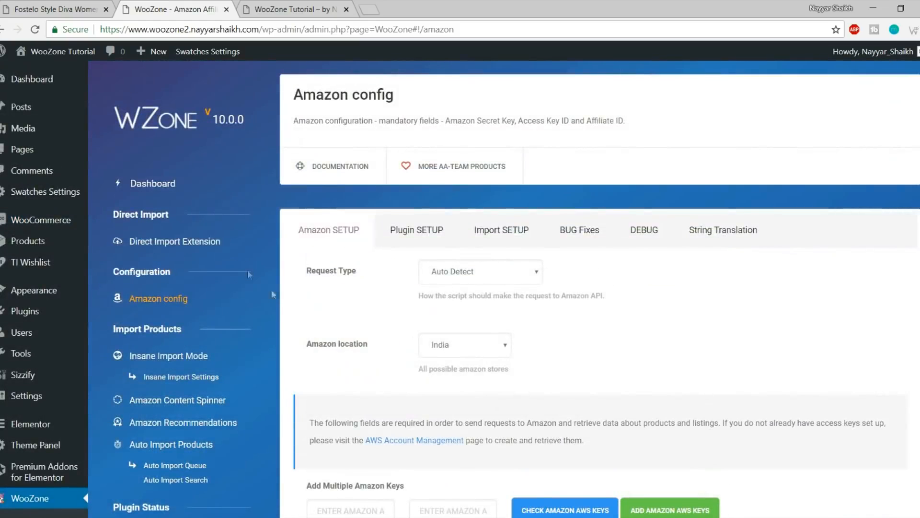
{"action": "left_click", "coordinate": [156, 187]}
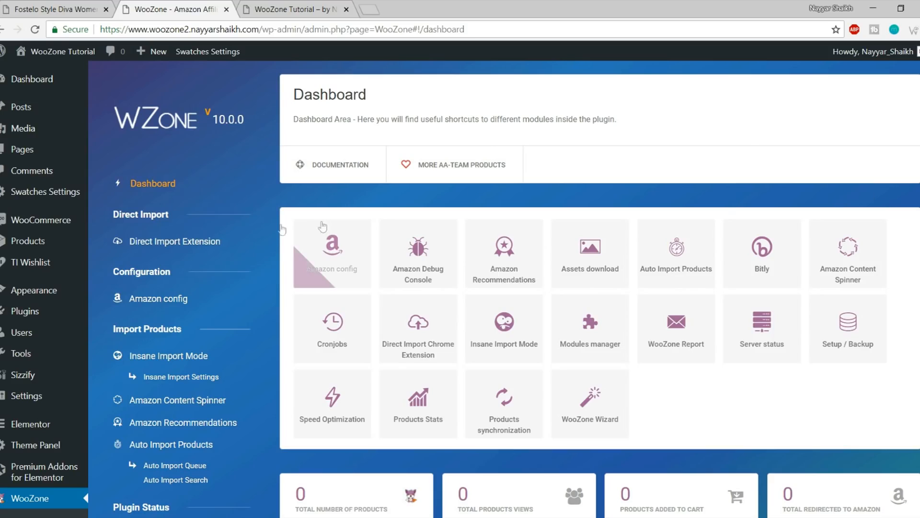
Open WZone's Direct Import Extension page and bring up the context menu on its download link
{"action": "left_click", "coordinate": [178, 245]}
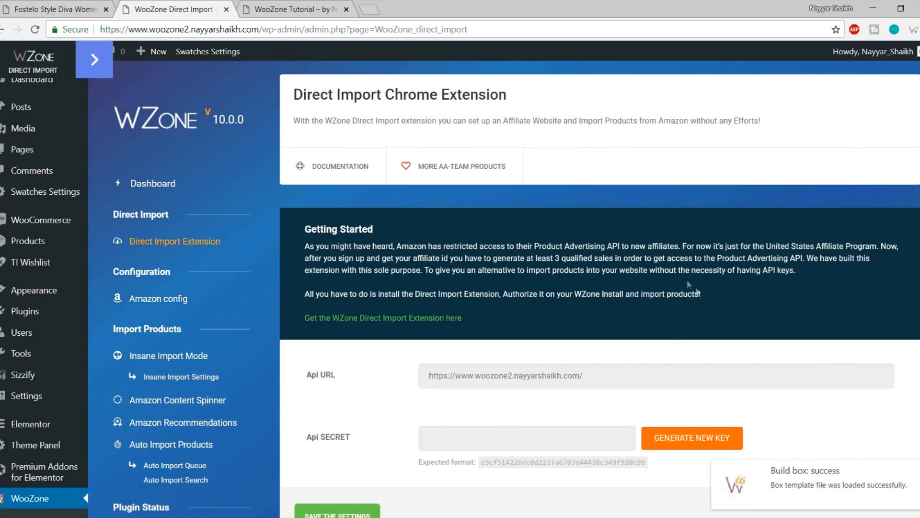
{"action": "scroll", "coordinate": [729, 316], "scroll_direction": "down", "scroll_amount": 2}
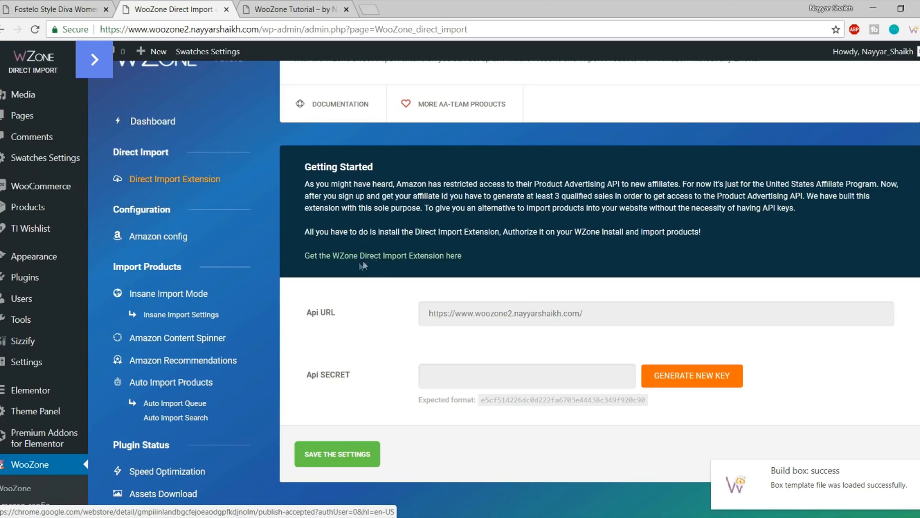
{"action": "right_click", "coordinate": [420, 259]}
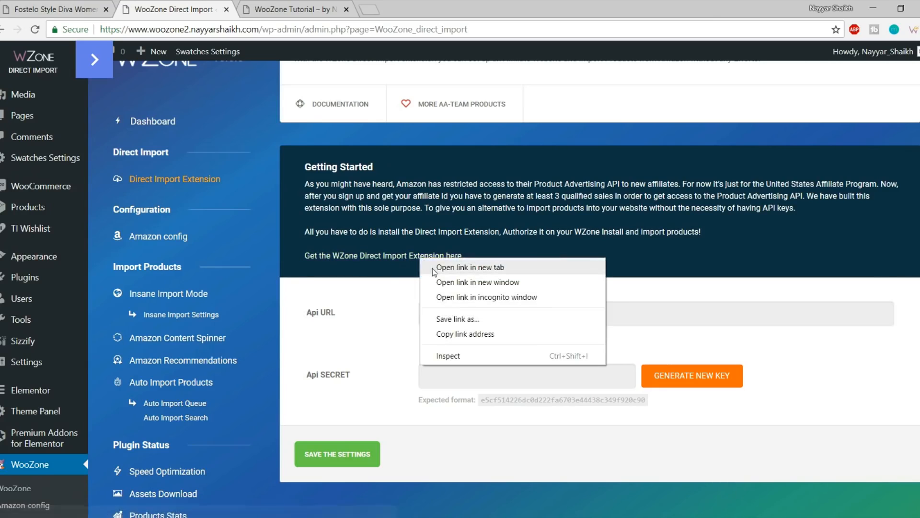
Open the extension link in a new tab and copy the name 'WZone Direct Import'
{"action": "left_click", "coordinate": [470, 267]}
{"action": "left_click", "coordinate": [295, 9]}
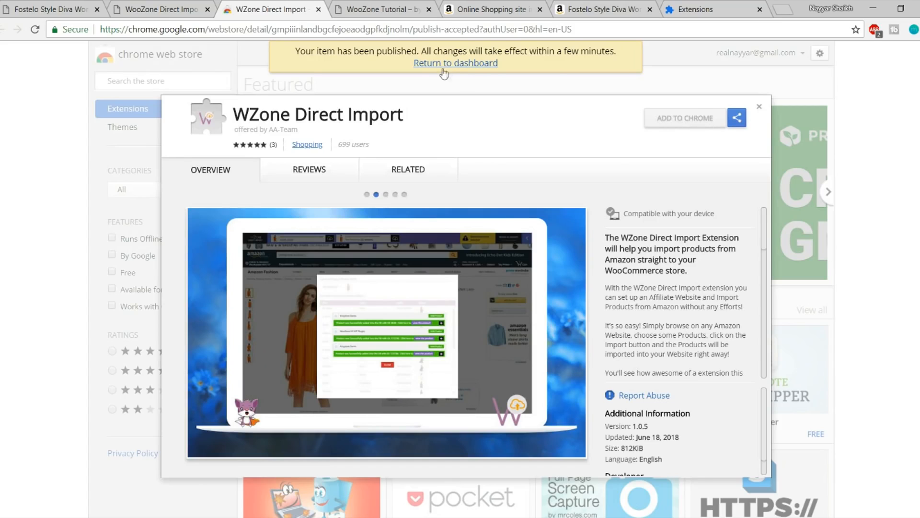
{"action": "left_click_drag", "start_coordinate": [405, 114], "coordinate": [235, 111]}
{"action": "key", "text": "ctrl+c"}
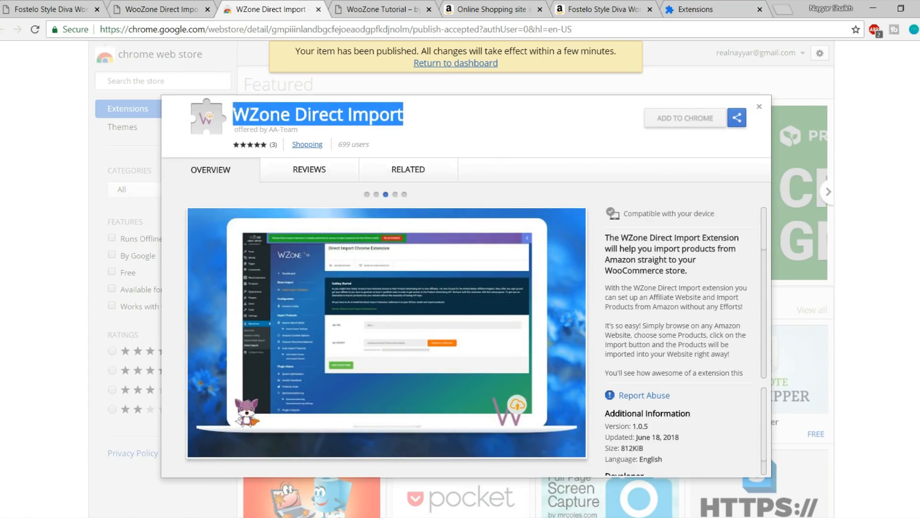
{"action": "left_click", "coordinate": [761, 109]}
Search the Chrome Web Store for 'wzone direct import' and add the extension to Chrome
{"action": "left_click", "coordinate": [150, 80]}
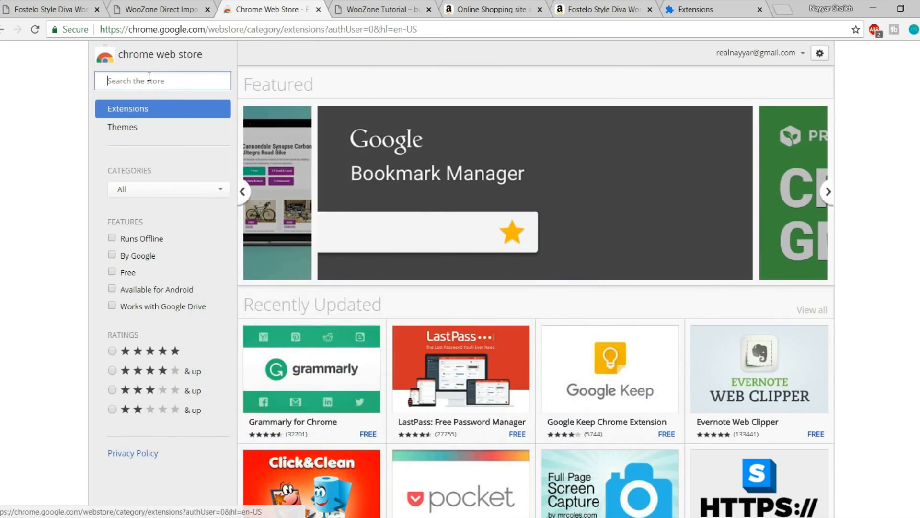
{"action": "key", "text": "ctrl+v"}
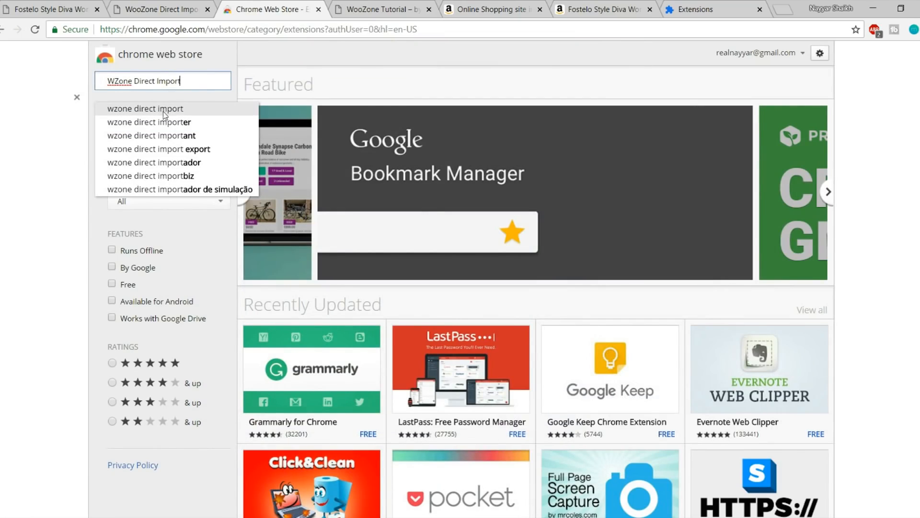
{"action": "left_click", "coordinate": [174, 111]}
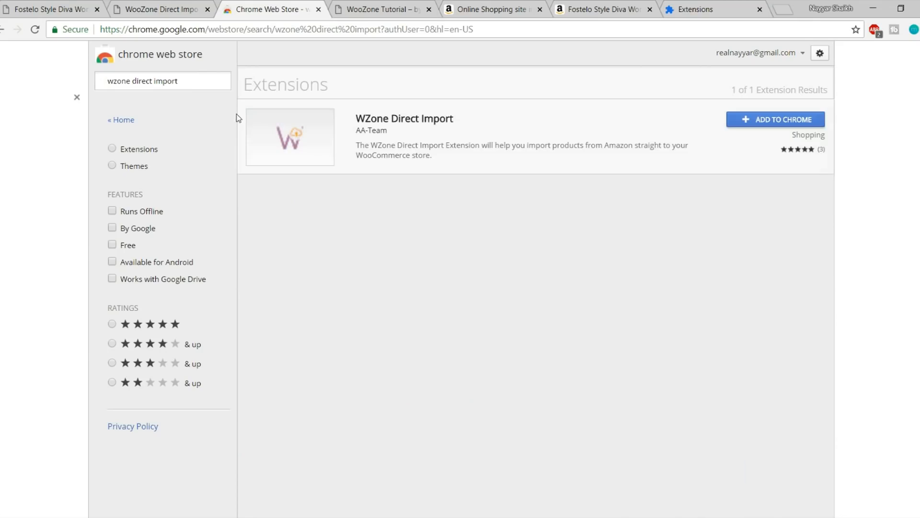
{"action": "left_click", "coordinate": [769, 125]}
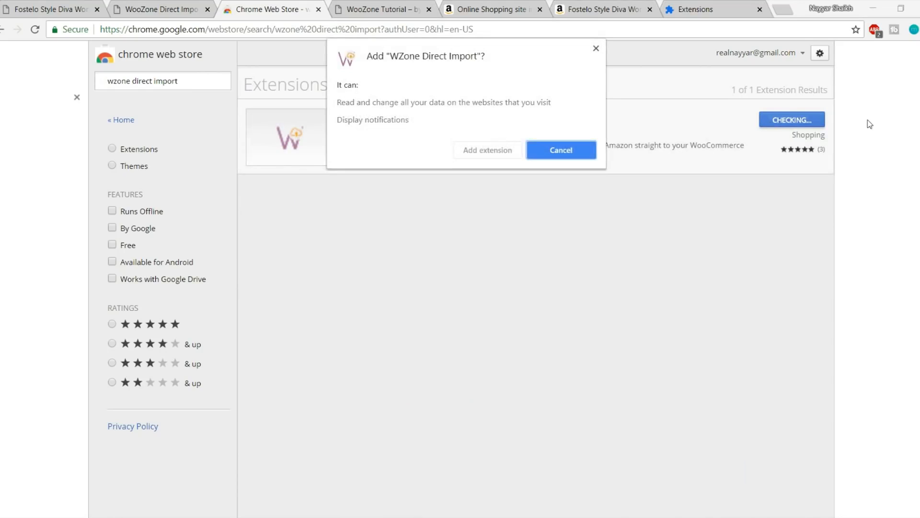
{"action": "left_click", "coordinate": [503, 151]}
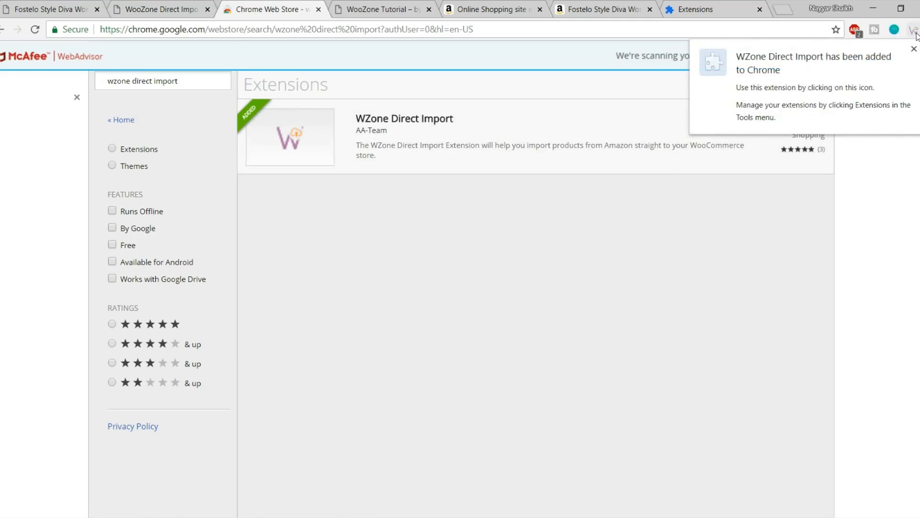
{"action": "left_click", "coordinate": [914, 31]}
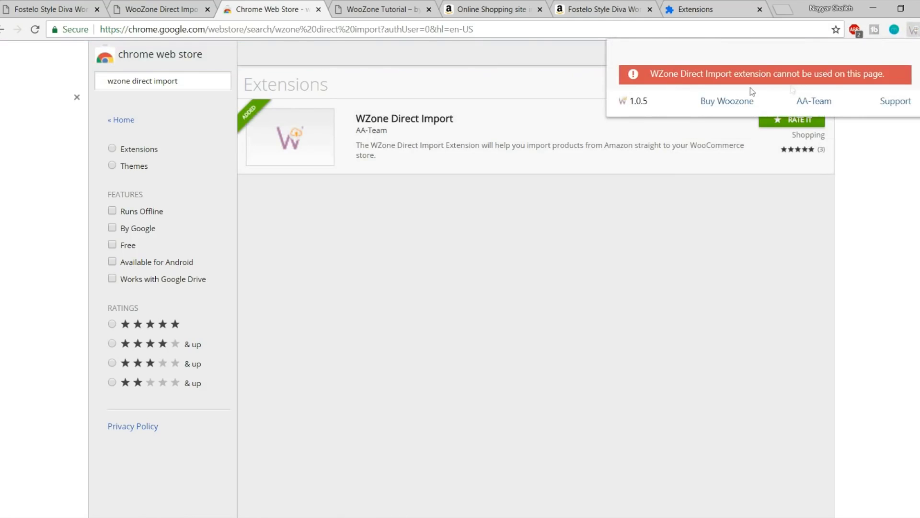
{"action": "left_click", "coordinate": [191, 14]}
Save the Direct Import API settings and authorize the extension for this site
{"action": "left_click", "coordinate": [340, 400]}
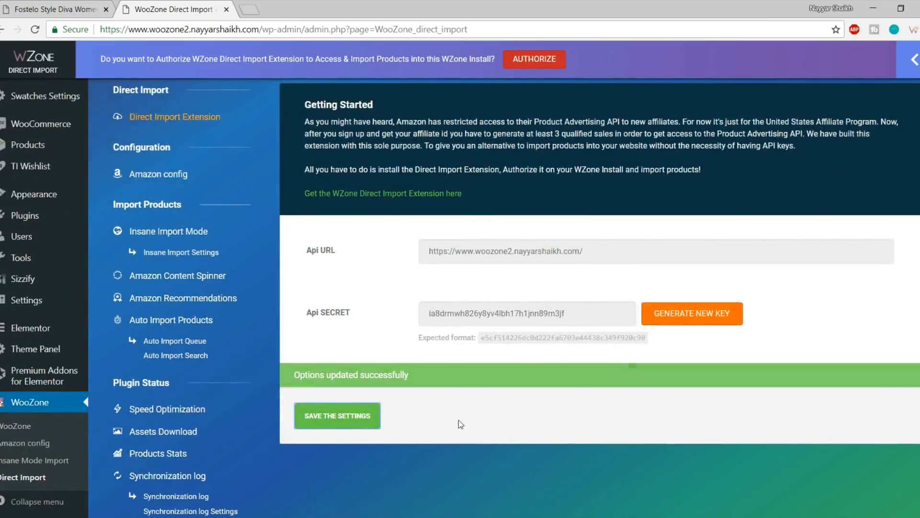
{"action": "scroll", "coordinate": [460, 426], "scroll_direction": "up", "scroll_amount": 3}
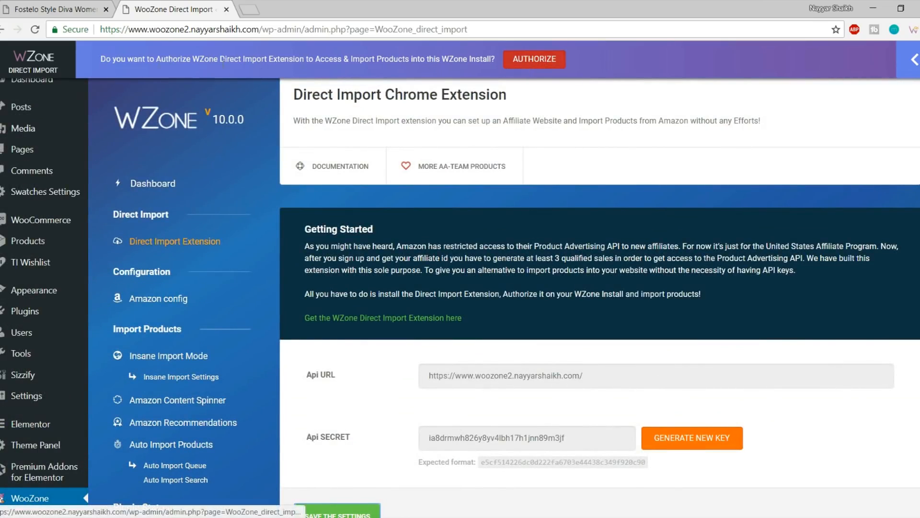
{"action": "left_click", "coordinate": [542, 65]}
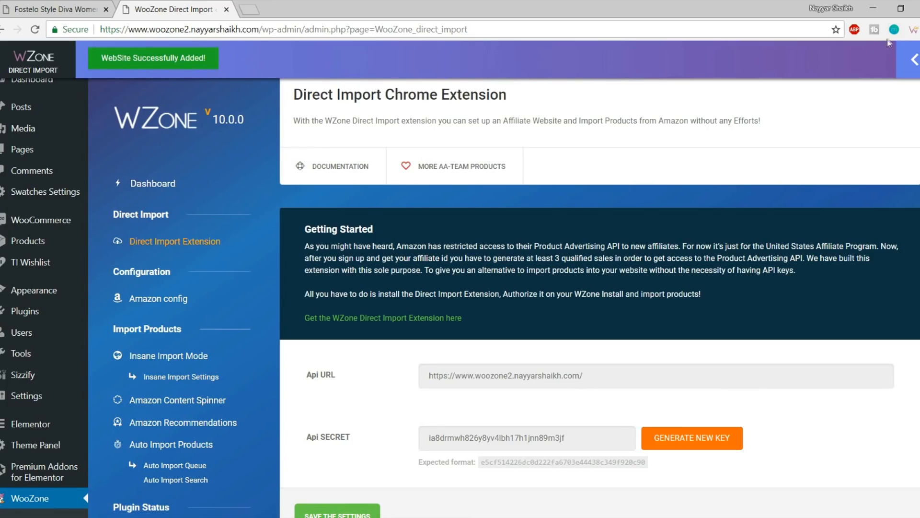
Check that WooZone Tutorial appears under the extension's Authorized Websites, then open a new tab
{"action": "left_click", "coordinate": [914, 32]}
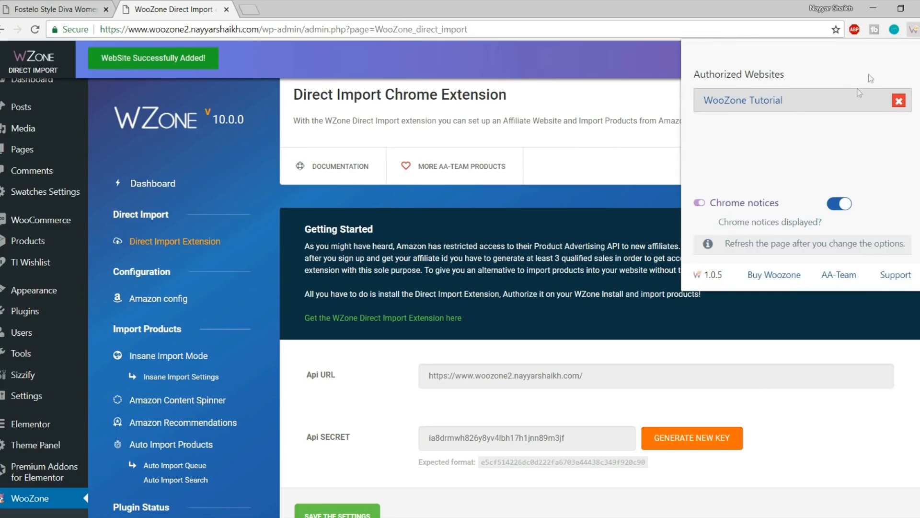
{"action": "left_click", "coordinate": [909, 30]}
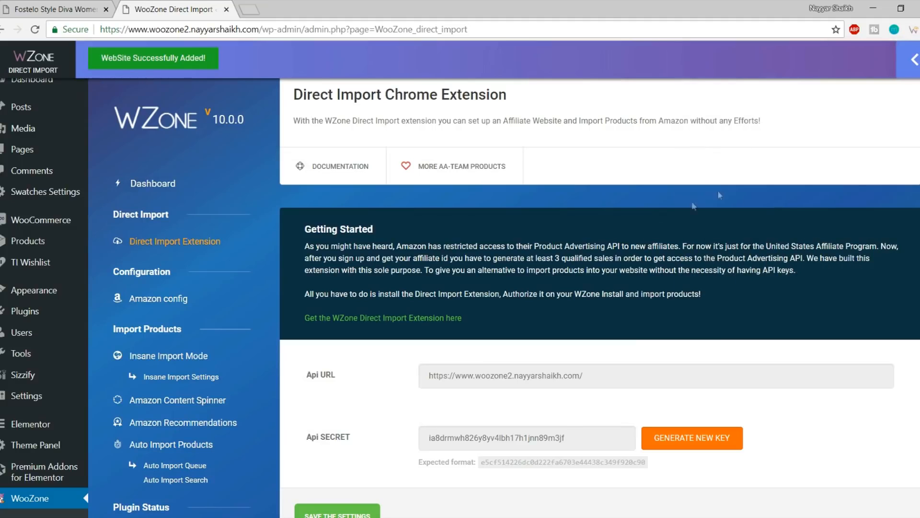
{"action": "left_click", "coordinate": [254, 6]}
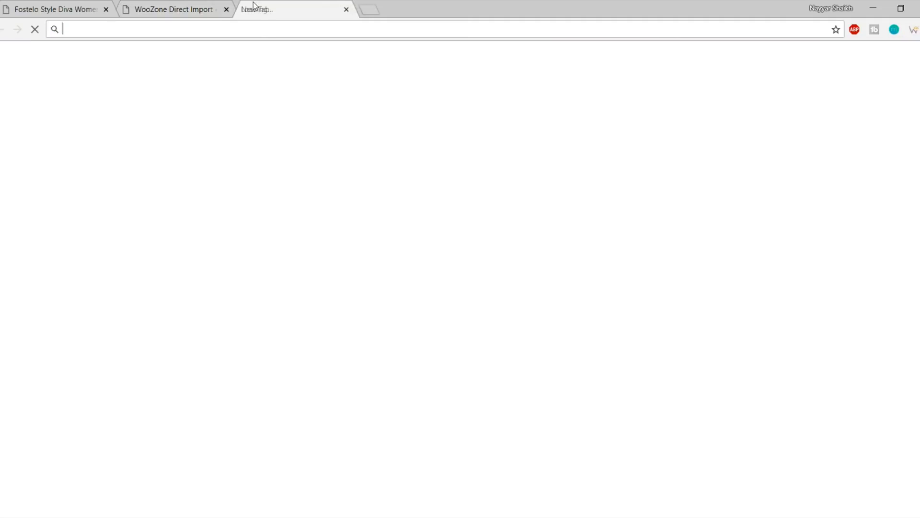
Load amazon.in and open the Fostelo Style Diva Women's Handbag (Tan) from the related items
{"action": "type", "text": "am"}
{"action": "key", "text": "Return"}
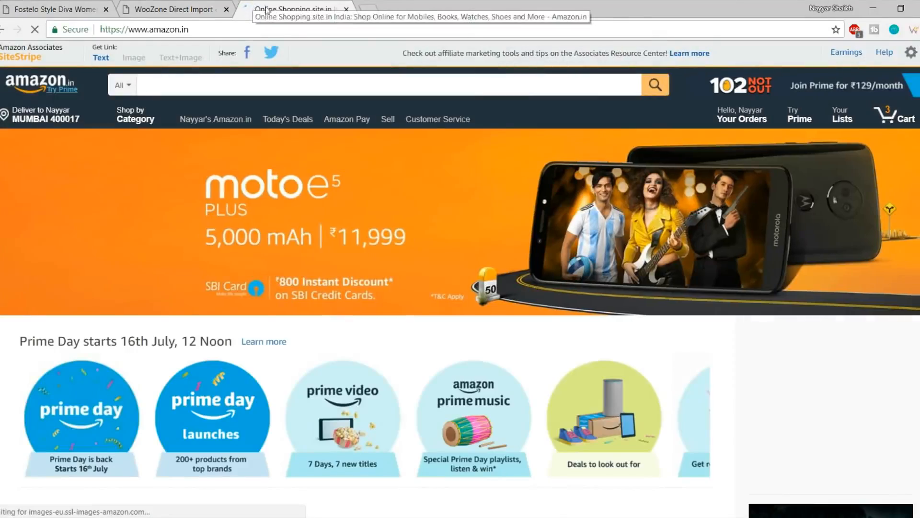
{"action": "scroll", "coordinate": [364, 216], "scroll_direction": "down", "scroll_amount": 12}
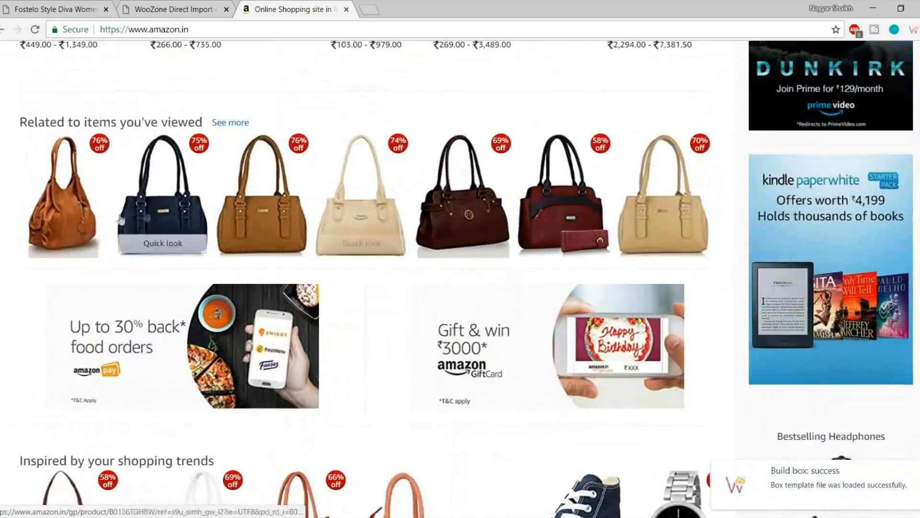
{"action": "left_click", "coordinate": [88, 182]}
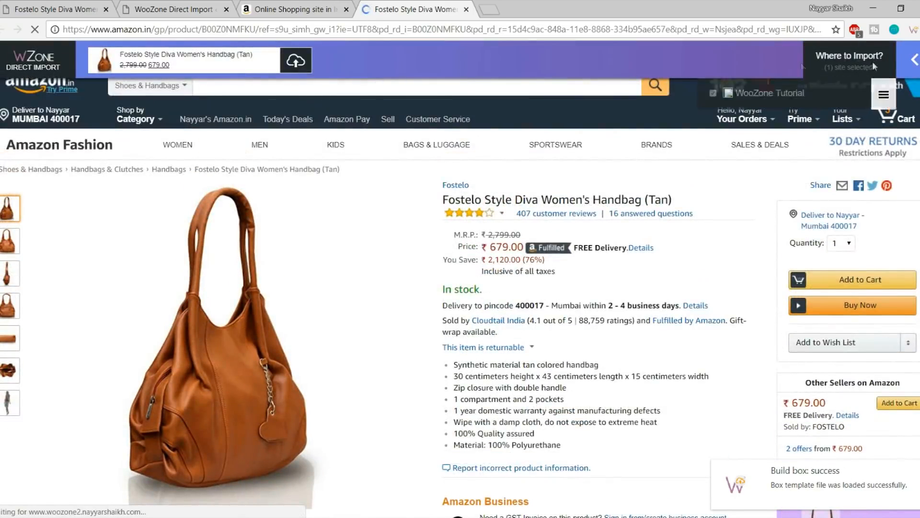
{"action": "left_click", "coordinate": [296, 61]}
{"action": "scroll", "coordinate": [511, 378], "scroll_direction": "down", "scroll_amount": 10}
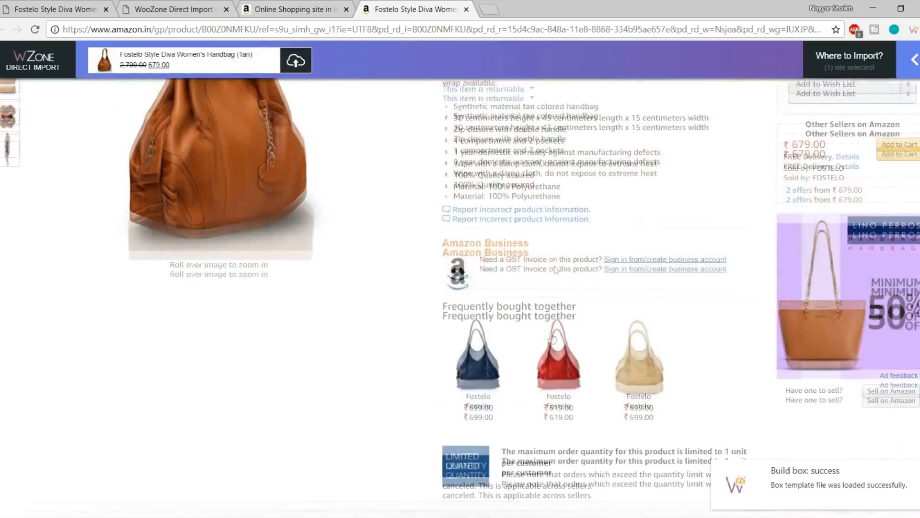
{"action": "scroll", "coordinate": [511, 378], "scroll_direction": "up", "scroll_amount": 10}
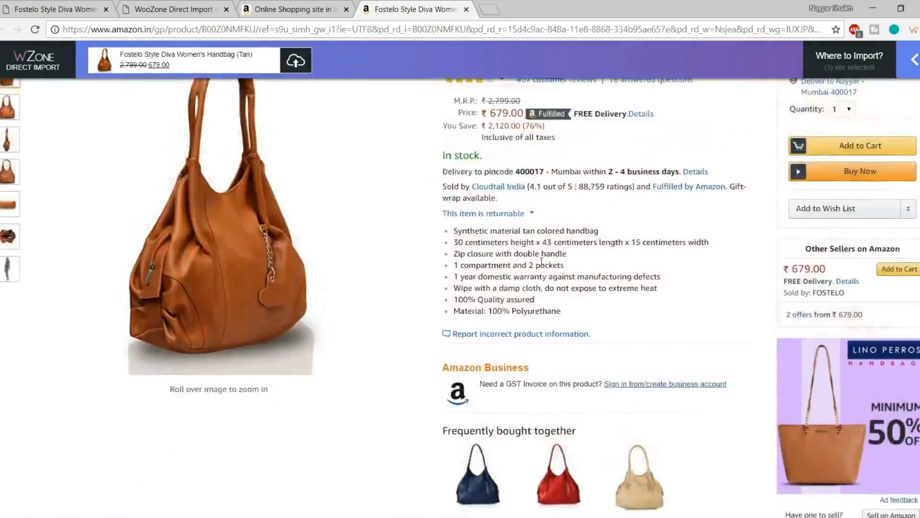
{"action": "scroll", "coordinate": [535, 365], "scroll_direction": "down", "scroll_amount": 10}
{"action": "scroll", "coordinate": [534, 375], "scroll_direction": "up", "scroll_amount": 10}
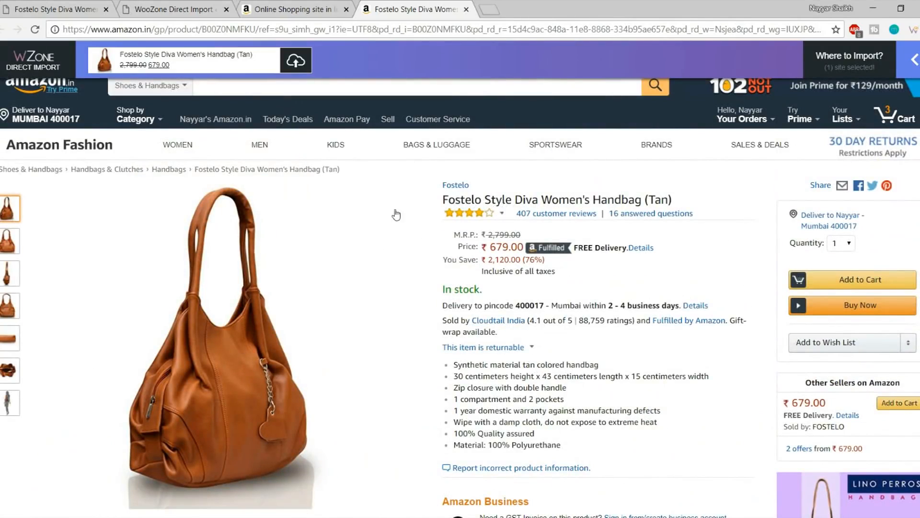
{"action": "mouse_move", "coordinate": [862, 71]}
{"action": "mouse_move", "coordinate": [883, 95]}
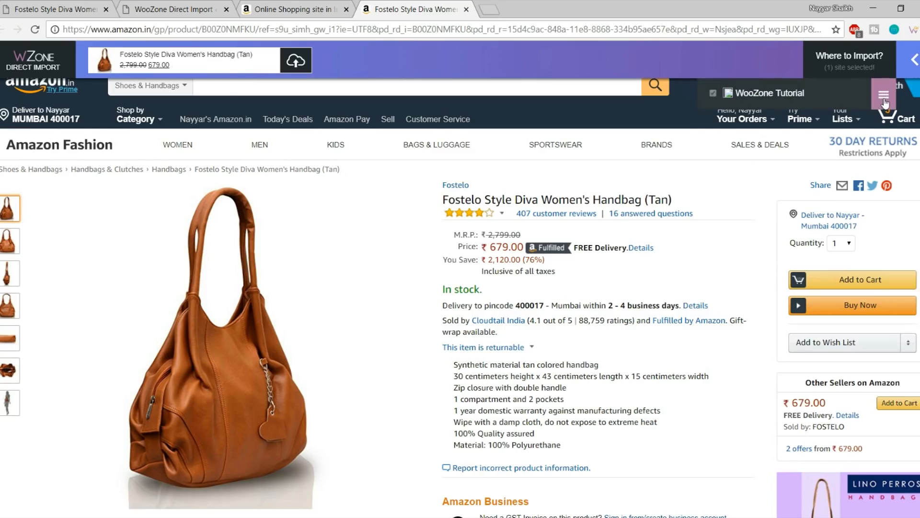
Keep Max Number of Images at 1 in the WooZone Tutorial import settings
{"action": "left_click", "coordinate": [885, 103]}
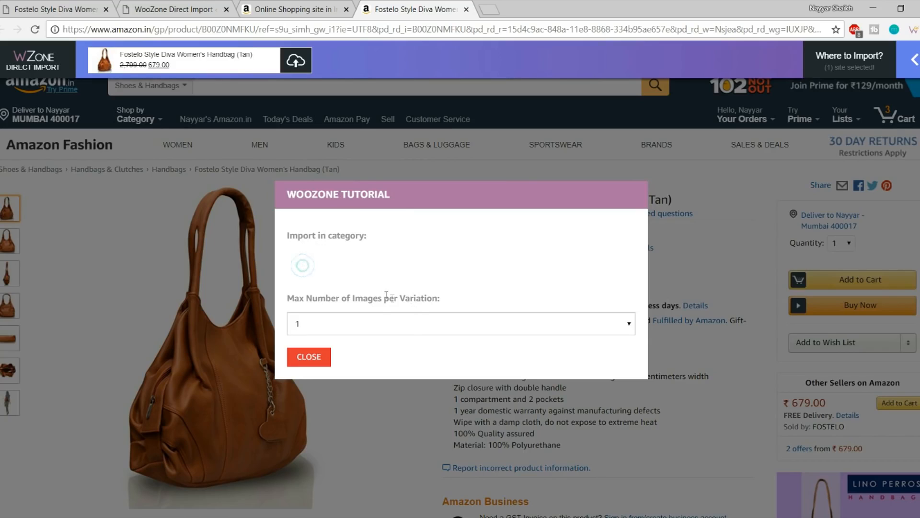
{"action": "left_click", "coordinate": [405, 324]}
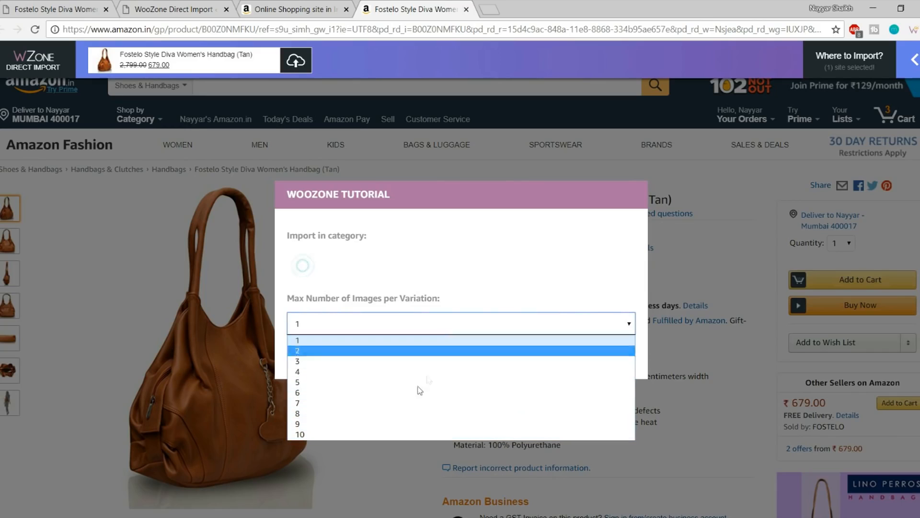
{"action": "left_click", "coordinate": [499, 278]}
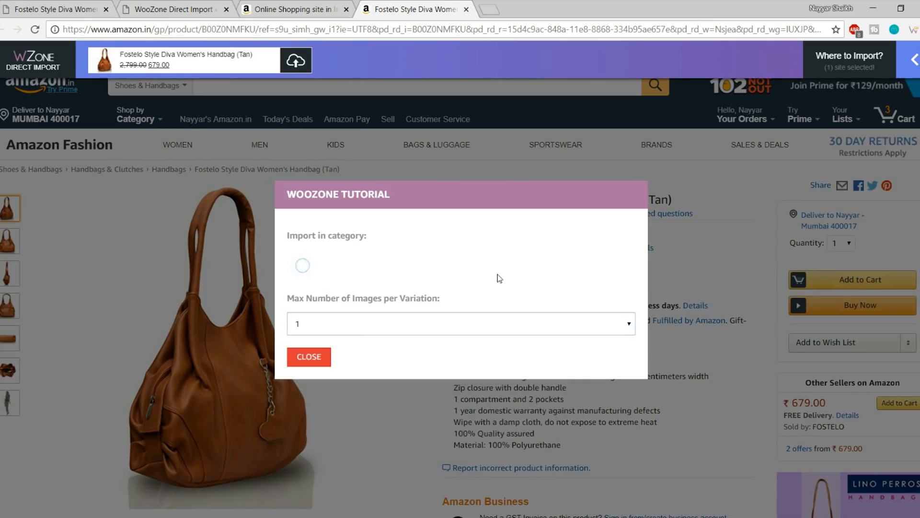
{"action": "left_click", "coordinate": [314, 364]}
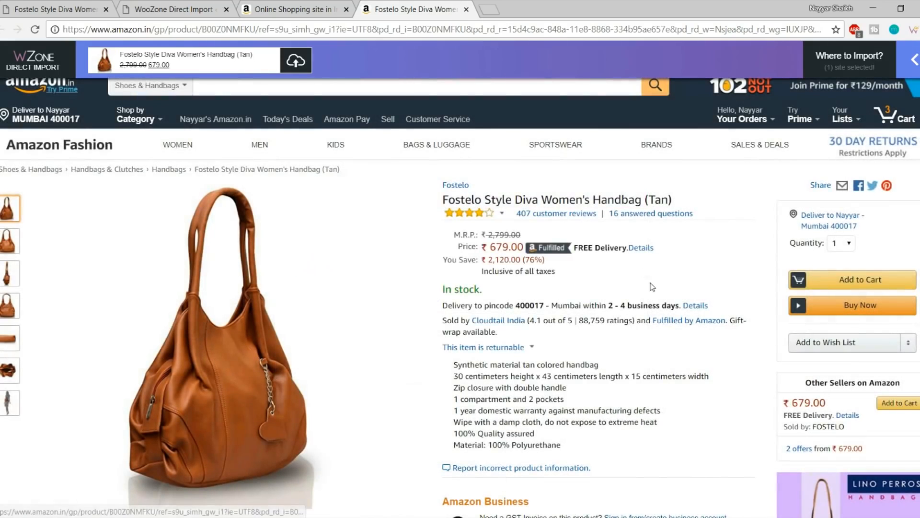
Import the handbag into the store, added as product ID 18, and open its page
{"action": "left_click", "coordinate": [298, 64]}
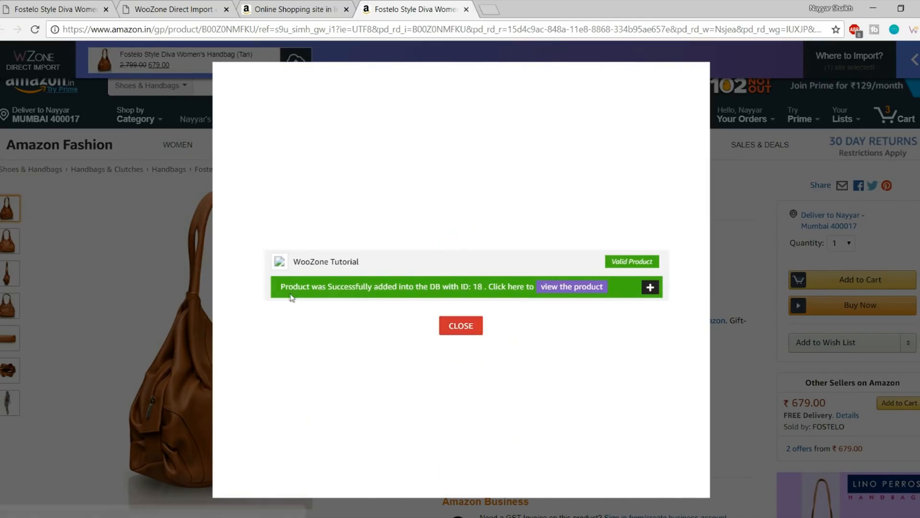
{"action": "left_click_drag", "start_coordinate": [280, 285], "coordinate": [483, 287]}
{"action": "left_click", "coordinate": [492, 292]}
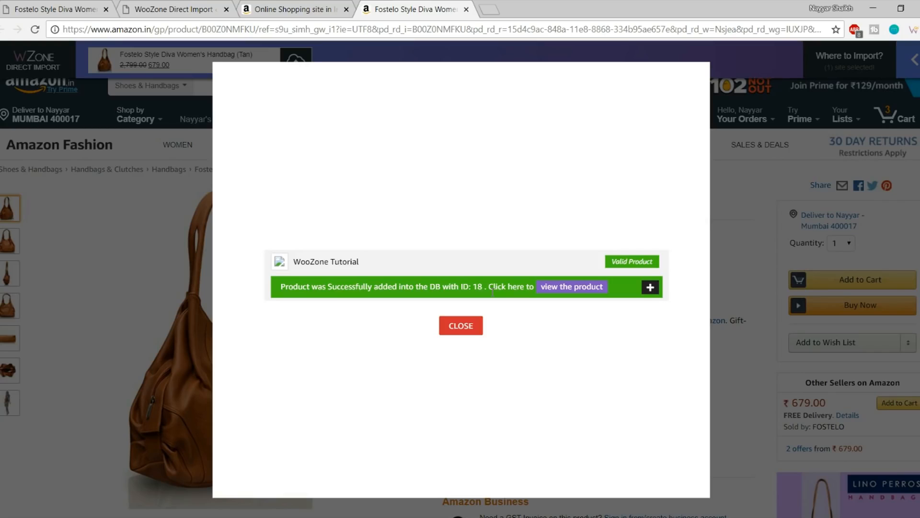
{"action": "left_click", "coordinate": [582, 290]}
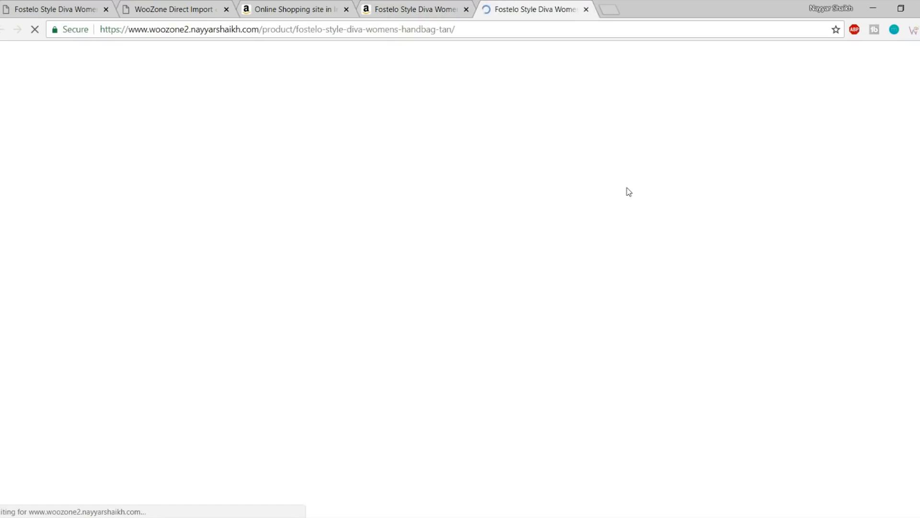
Browse the handbag's gallery images, switching between the side and front views
{"action": "scroll", "coordinate": [507, 307], "scroll_direction": "down", "scroll_amount": 3}
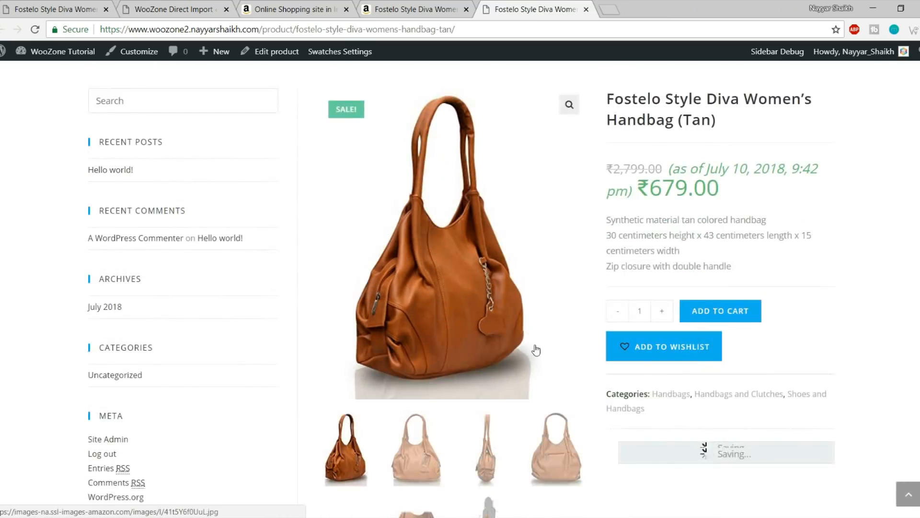
{"action": "scroll", "coordinate": [532, 347], "scroll_direction": "down", "scroll_amount": 4}
{"action": "left_click", "coordinate": [424, 282]}
{"action": "left_click", "coordinate": [489, 283]}
{"action": "scroll", "coordinate": [540, 302], "scroll_direction": "up", "scroll_amount": 4}
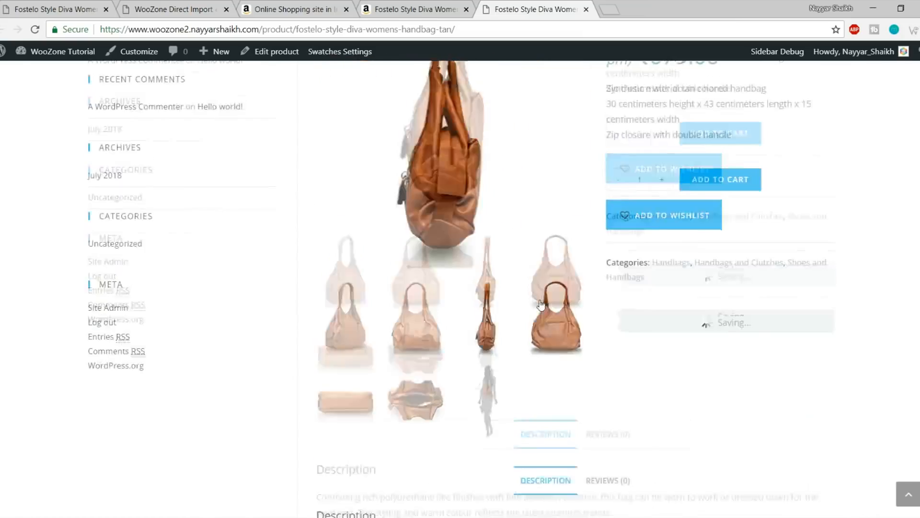
{"action": "scroll", "coordinate": [567, 260], "scroll_direction": "up", "scroll_amount": 3}
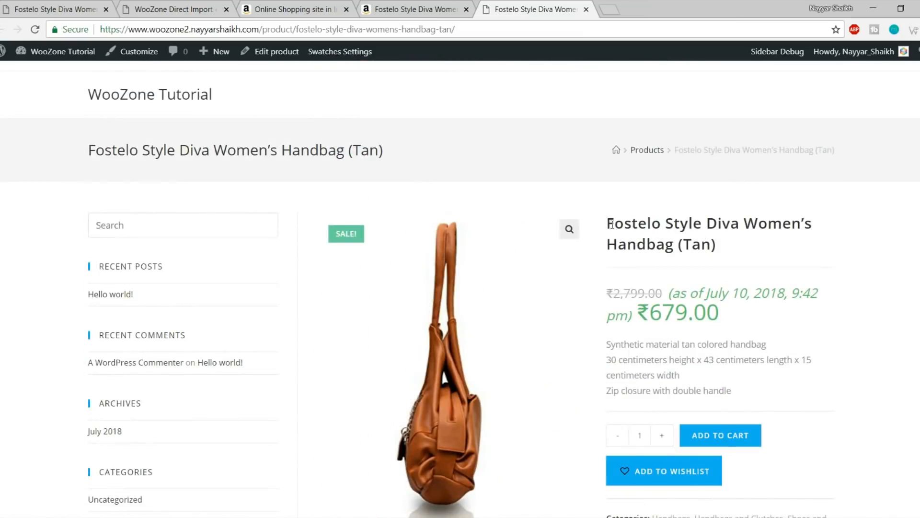
{"action": "scroll", "coordinate": [611, 224], "scroll_direction": "down", "scroll_amount": 5}
{"action": "left_click", "coordinate": [416, 326]}
{"action": "scroll", "coordinate": [721, 281], "scroll_direction": "up", "scroll_amount": 4}
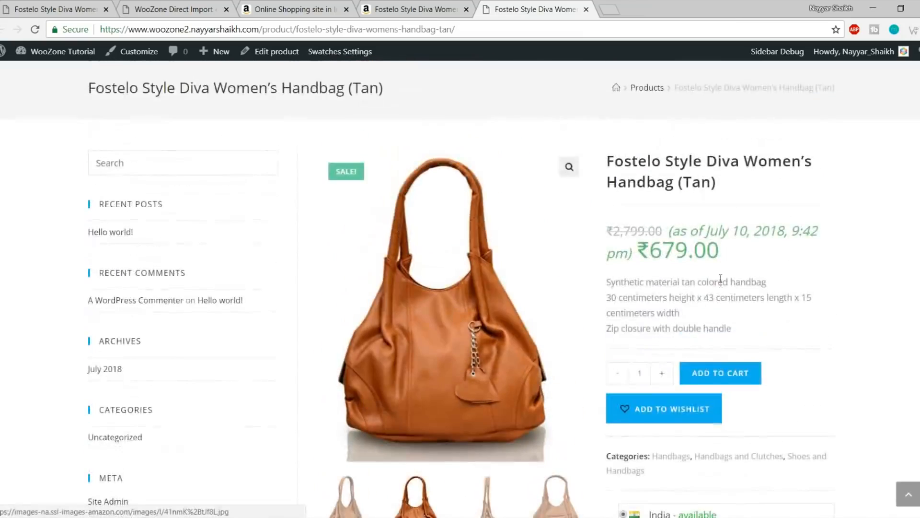
Highlight the product title and scroll through the Description and Frequently Bought Together sections
{"action": "left_click_drag", "start_coordinate": [606, 161], "coordinate": [714, 186]}
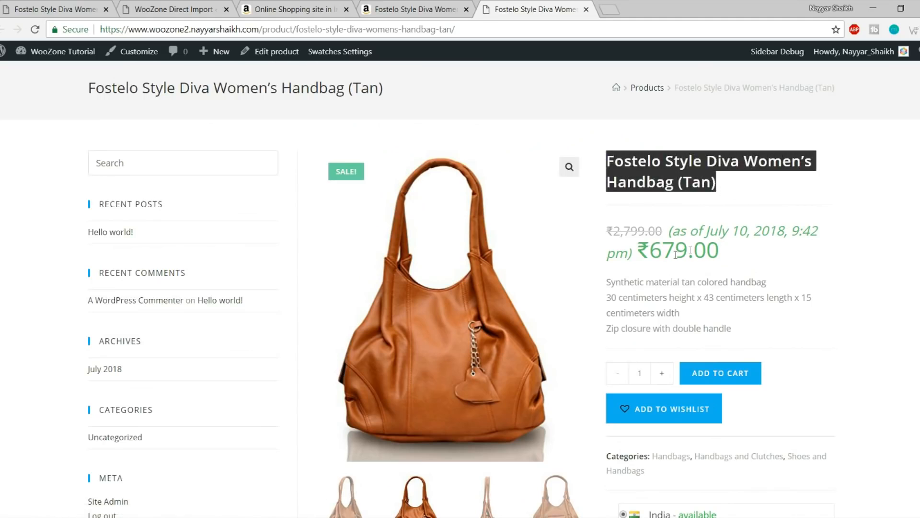
{"action": "scroll", "coordinate": [690, 250], "scroll_direction": "down", "scroll_amount": 3}
{"action": "scroll", "coordinate": [676, 238], "scroll_direction": "down", "scroll_amount": 10}
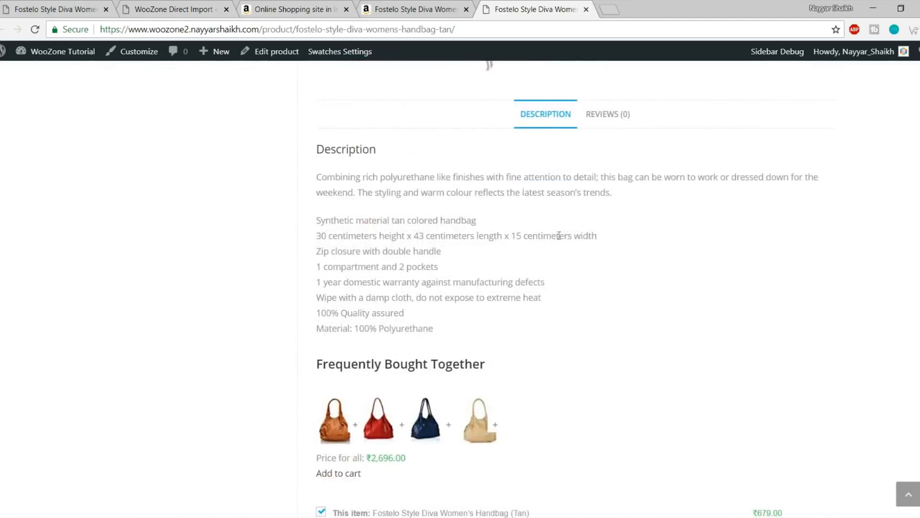
{"action": "scroll", "coordinate": [534, 168], "scroll_direction": "down", "scroll_amount": 3}
{"action": "scroll", "coordinate": [423, 404], "scroll_direction": "up", "scroll_amount": 1}
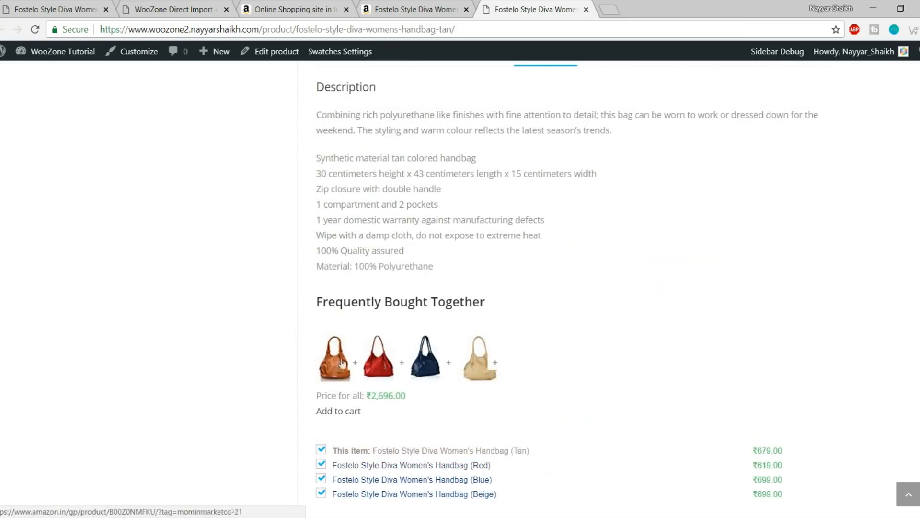
{"action": "scroll", "coordinate": [686, 302], "scroll_direction": "up", "scroll_amount": 5}
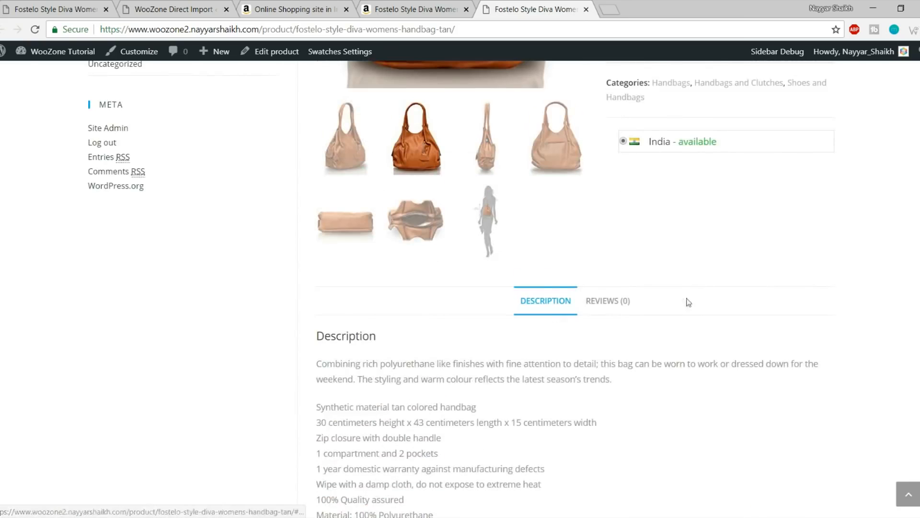
{"action": "scroll", "coordinate": [688, 312], "scroll_direction": "up", "scroll_amount": 9}
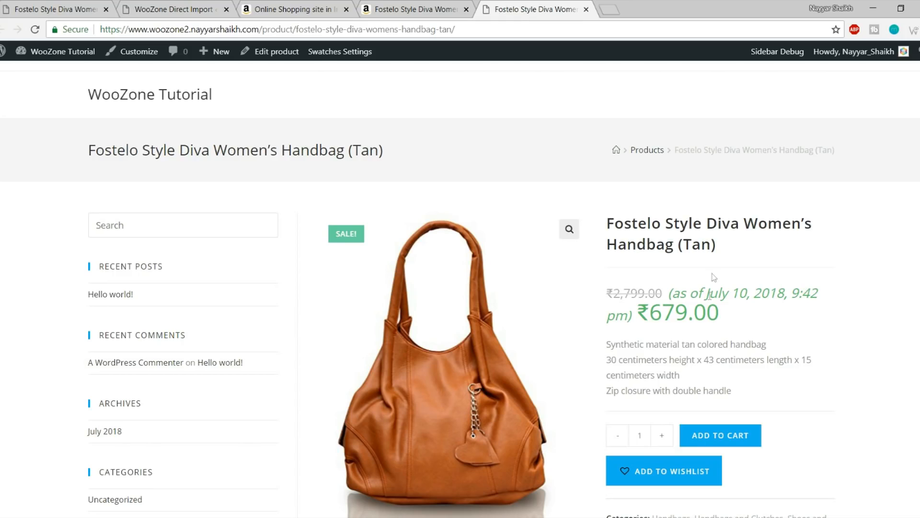
Return to the Amazon handbag tab showing the WooZone import confirmation
{"action": "left_click", "coordinate": [417, 9]}
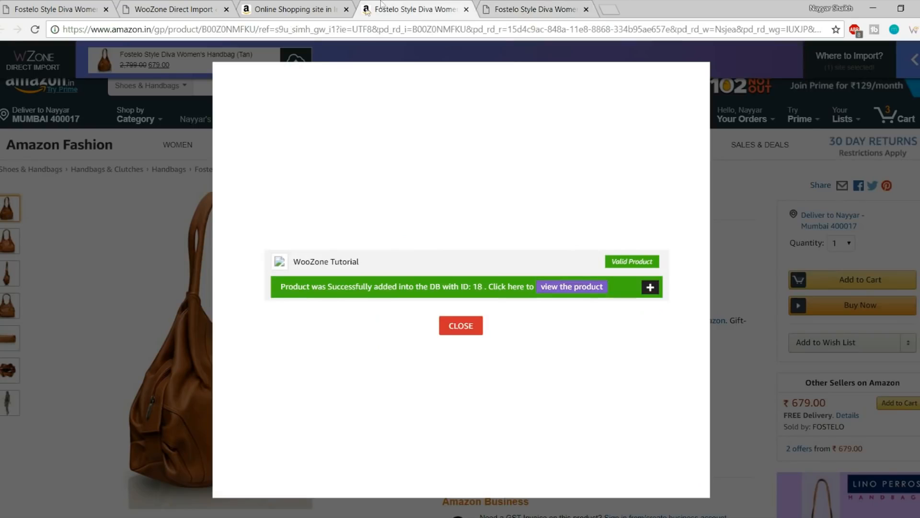
Dismiss the WooZone product-added confirmation and scroll over the Amazon product page
{"action": "left_click", "coordinate": [463, 324]}
{"action": "scroll", "coordinate": [688, 309], "scroll_direction": "down", "scroll_amount": 8}
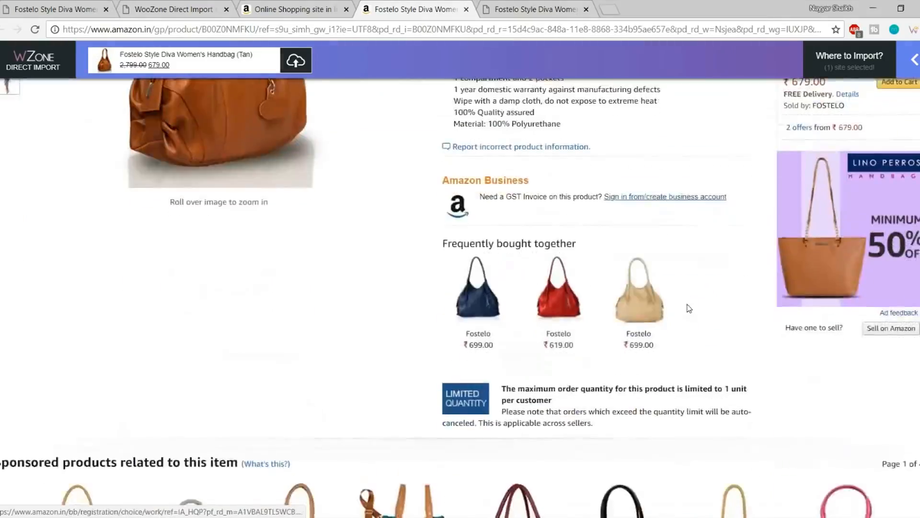
{"action": "scroll", "coordinate": [683, 339], "scroll_direction": "up", "scroll_amount": 8}
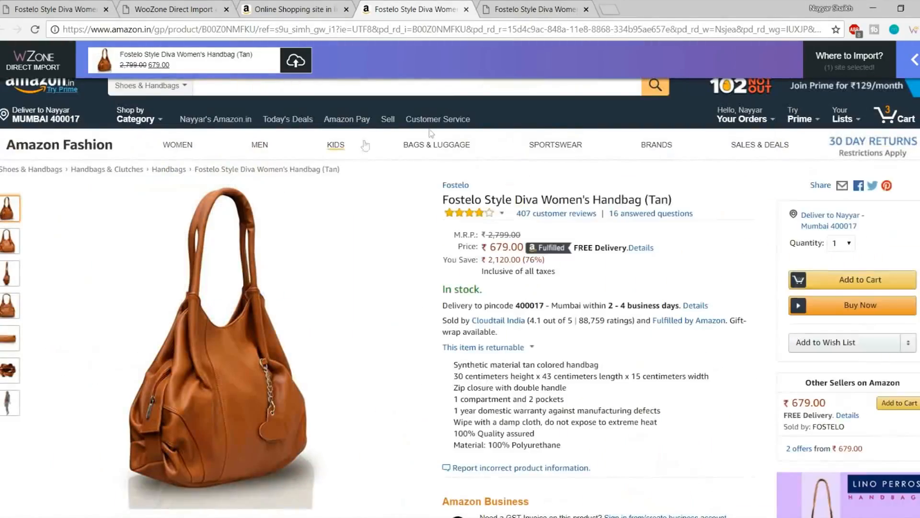
{"action": "mouse_move", "coordinate": [263, 376]}
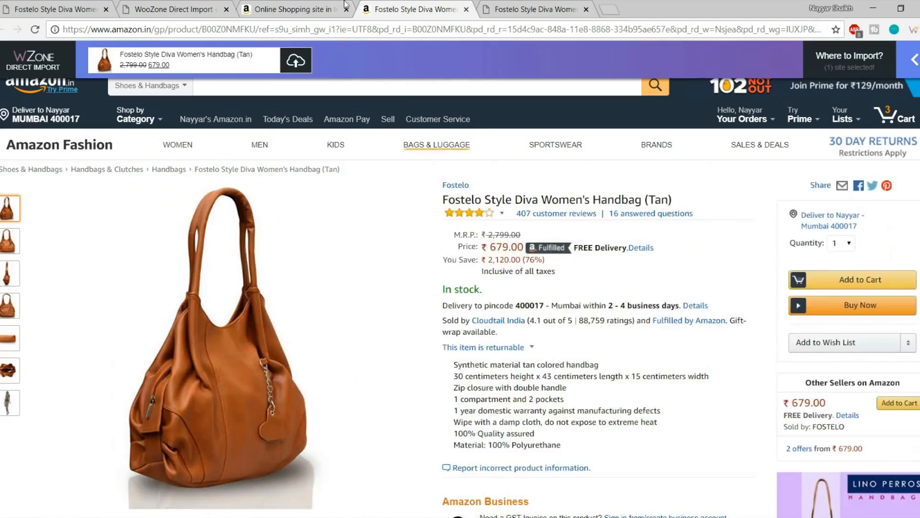
Switch to the Amazon home tab and read the notice about importing from product pages
{"action": "left_click", "coordinate": [287, 10]}
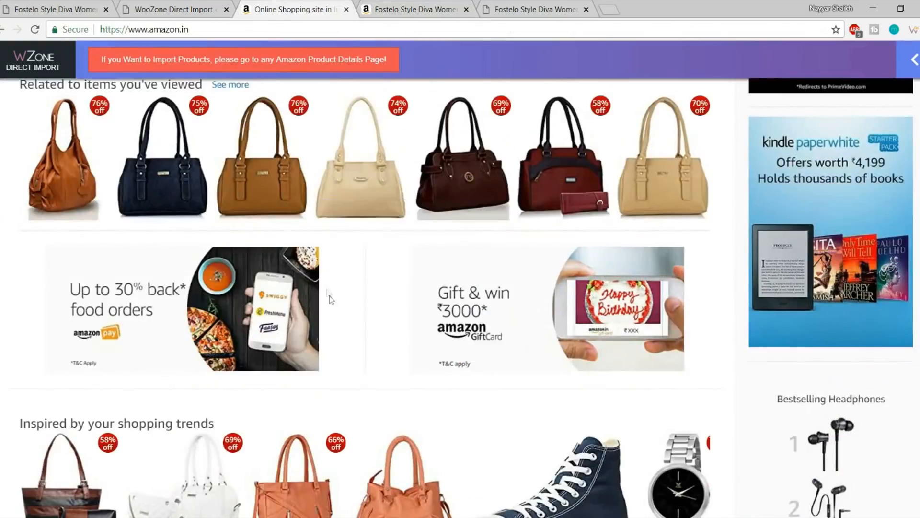
{"action": "scroll", "coordinate": [150, 45], "scroll_direction": "up", "scroll_amount": 10}
{"action": "left_click_drag", "start_coordinate": [93, 61], "coordinate": [381, 67]}
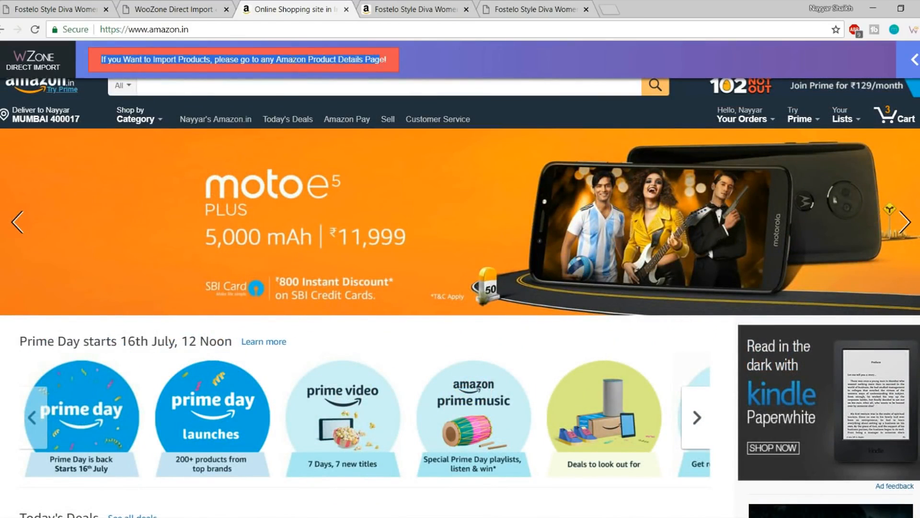
{"action": "left_click", "coordinate": [307, 61]}
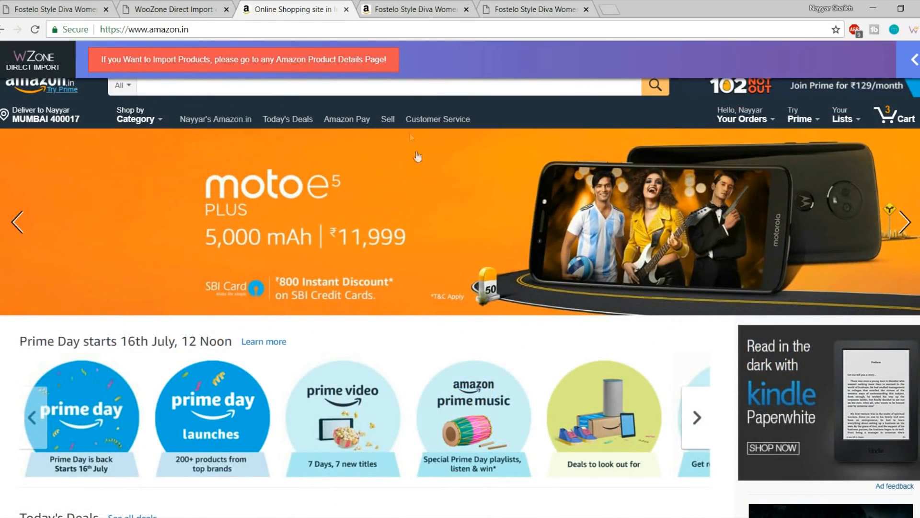
{"action": "scroll", "coordinate": [409, 137], "scroll_direction": "down", "scroll_amount": 5}
{"action": "scroll", "coordinate": [510, 283], "scroll_direction": "down", "scroll_amount": 7}
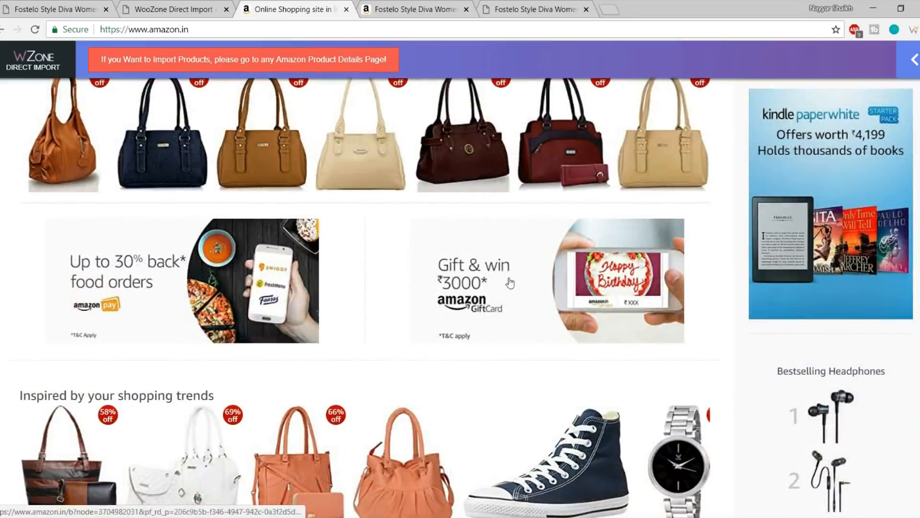
Close the Amazon home and Amazon handbag product tabs
{"action": "key", "text": "ctrl+Tab"}
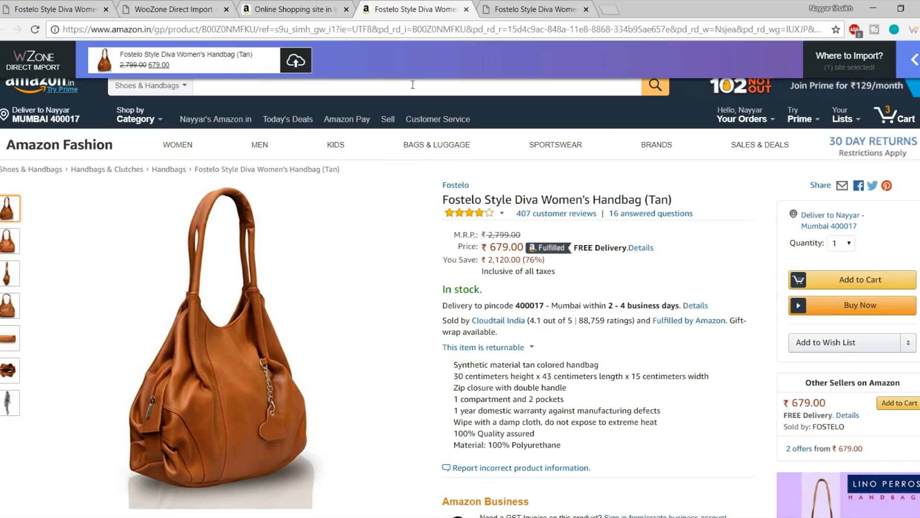
{"action": "left_click", "coordinate": [308, 6]}
{"action": "left_click", "coordinate": [346, 9]}
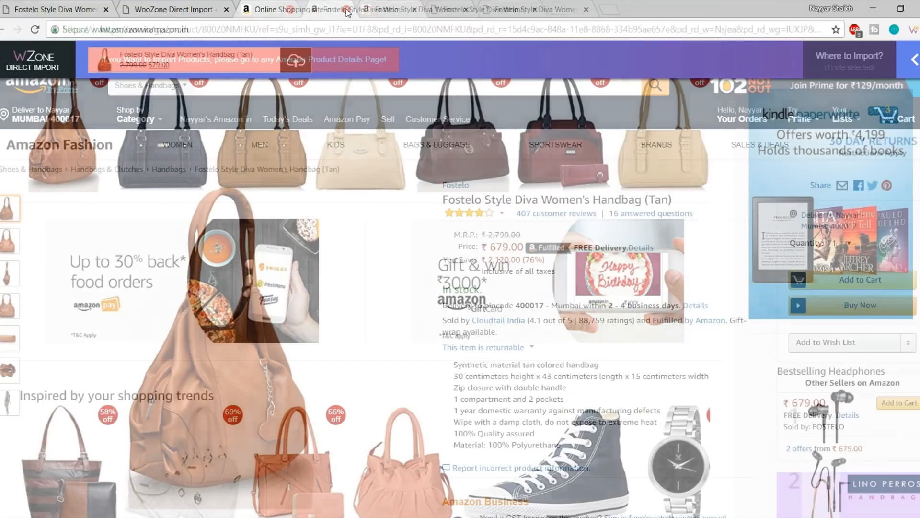
{"action": "left_click", "coordinate": [346, 9]}
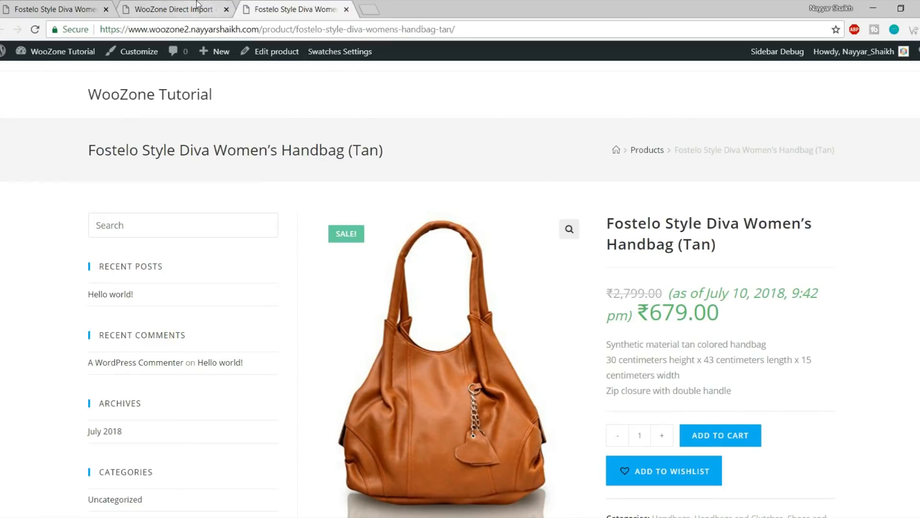
Open WooZone's Insane Import Mode from the dashboard and focus the keyword field
{"action": "left_click", "coordinate": [197, 5]}
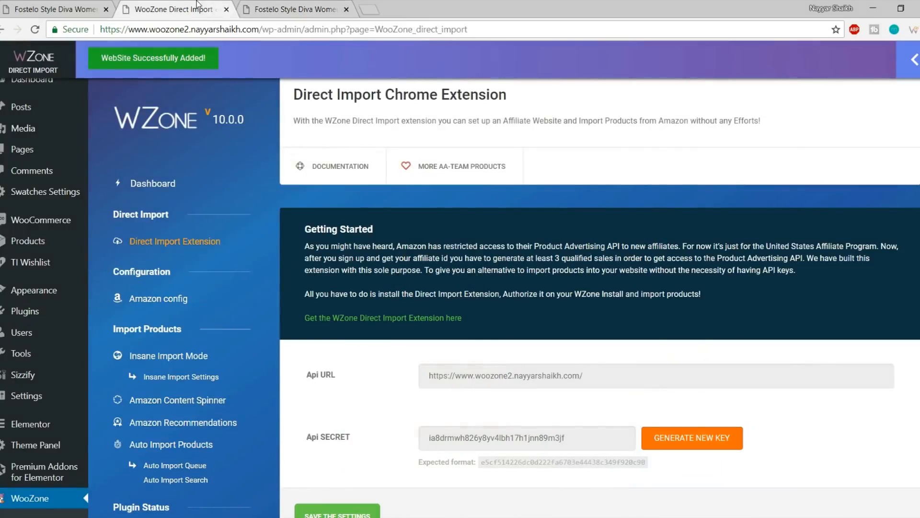
{"action": "left_click", "coordinate": [179, 183]}
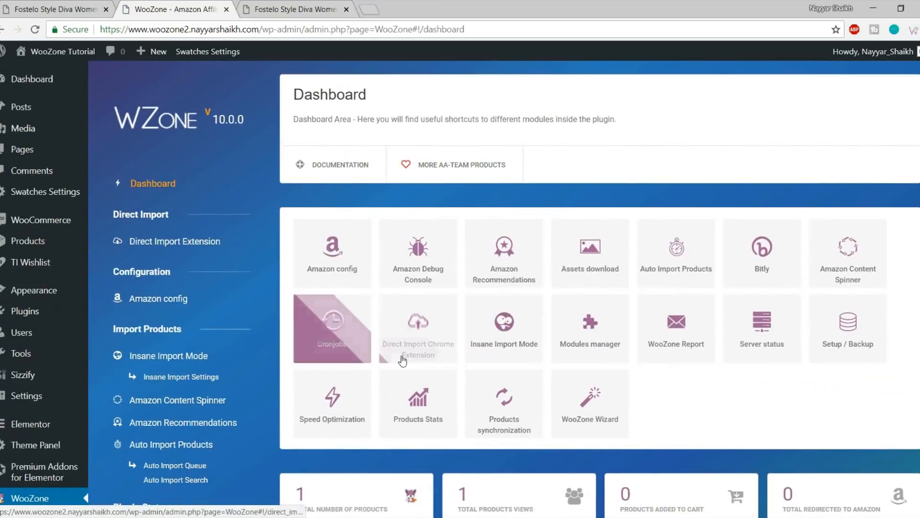
{"action": "left_click", "coordinate": [517, 342]}
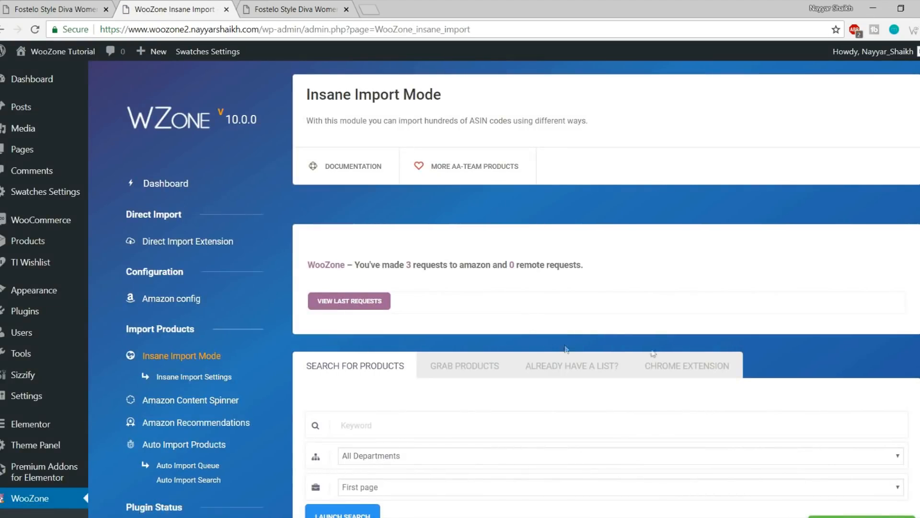
{"action": "scroll", "coordinate": [685, 355], "scroll_direction": "down", "scroll_amount": 5}
{"action": "left_click", "coordinate": [363, 184]}
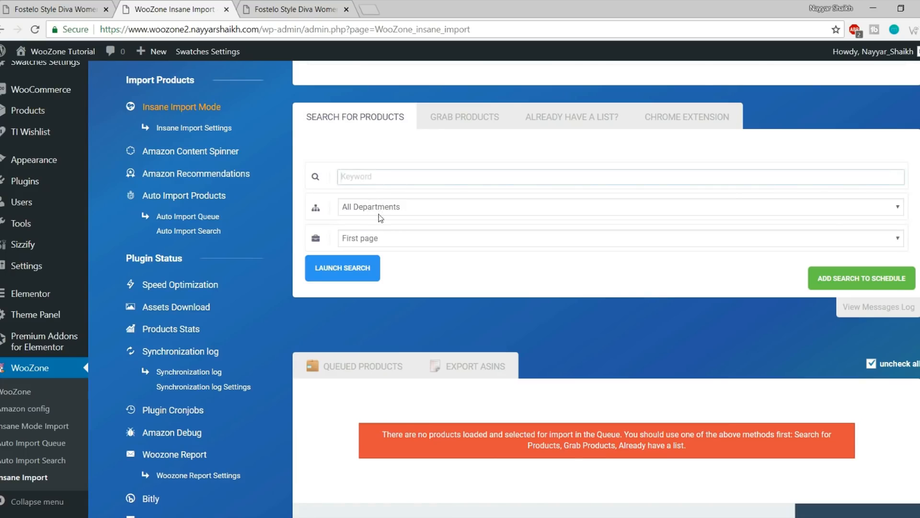
Copy 'Fostelo' from the imported handbag's title and paste it as the search keyword
{"action": "left_click", "coordinate": [278, 8]}
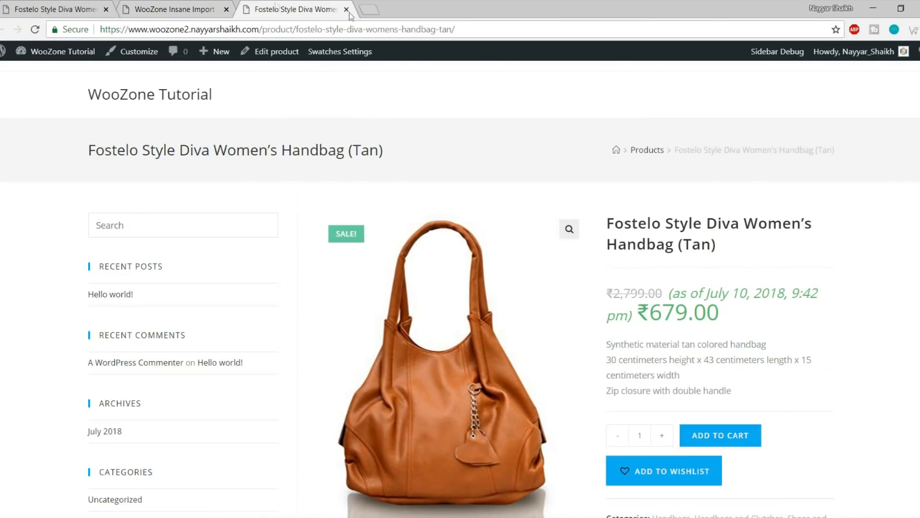
{"action": "left_click_drag", "start_coordinate": [607, 221], "coordinate": [662, 222]}
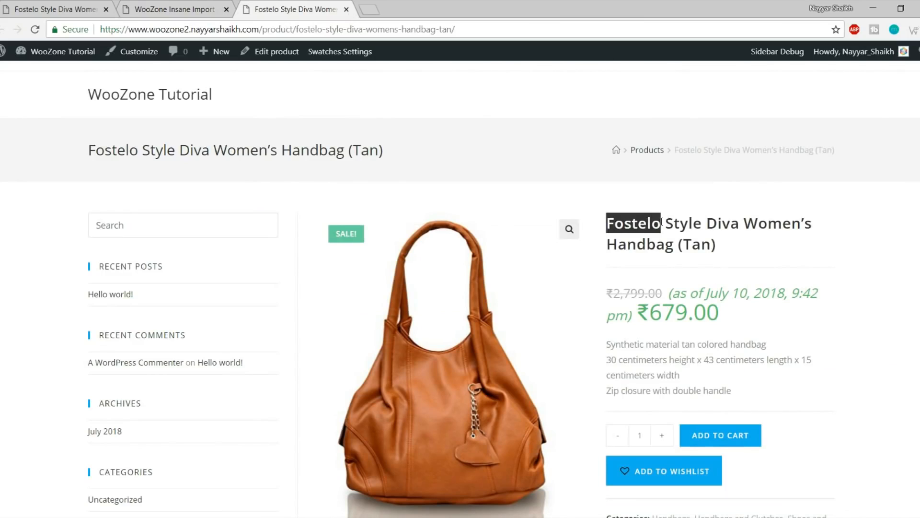
{"action": "key", "text": "ctrl+c"}
{"action": "left_click", "coordinate": [199, 7]}
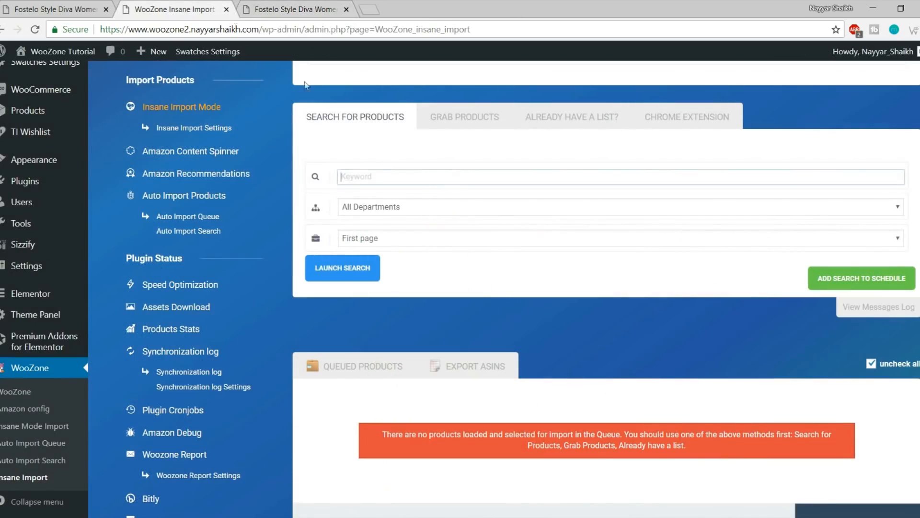
{"action": "key", "text": "ctrl+v"}
Choose Luggage & Bags as the Amazon department for the search
{"action": "left_click", "coordinate": [388, 206]}
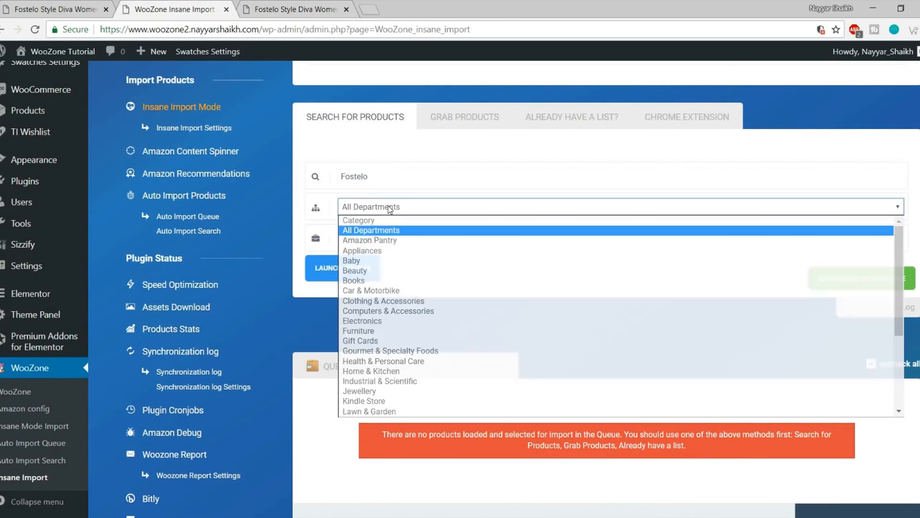
{"action": "scroll", "coordinate": [401, 332], "scroll_direction": "down", "scroll_amount": 5}
{"action": "scroll", "coordinate": [402, 331], "scroll_direction": "up", "scroll_amount": 3}
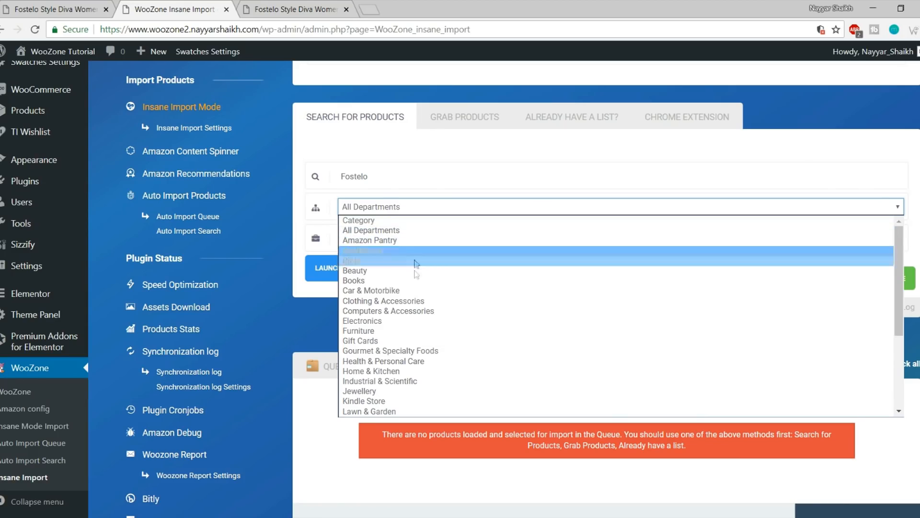
{"action": "left_click", "coordinate": [458, 173]}
{"action": "left_click", "coordinate": [405, 209]}
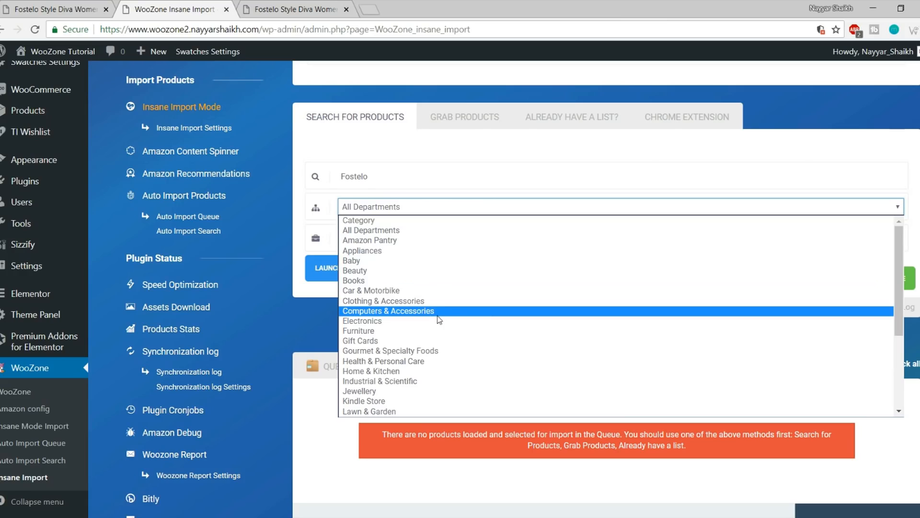
{"action": "scroll", "coordinate": [439, 335], "scroll_direction": "down", "scroll_amount": 3}
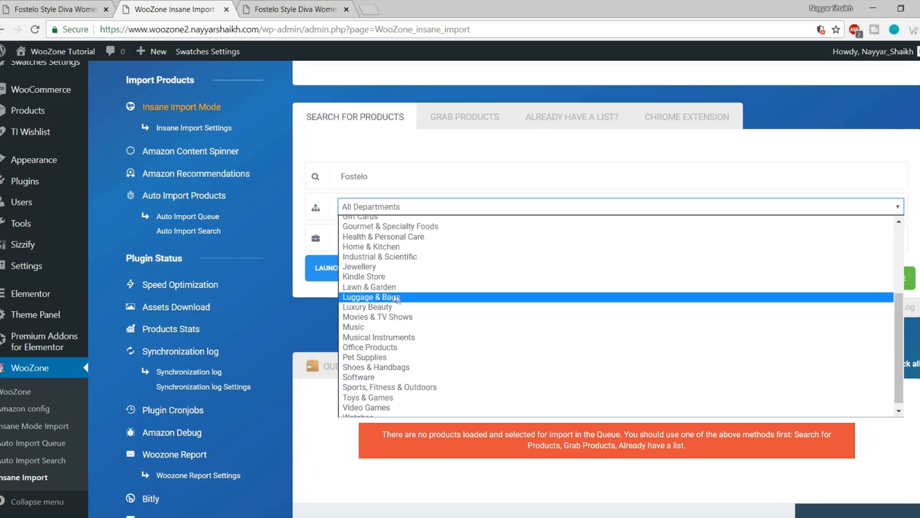
{"action": "left_click", "coordinate": [402, 300]}
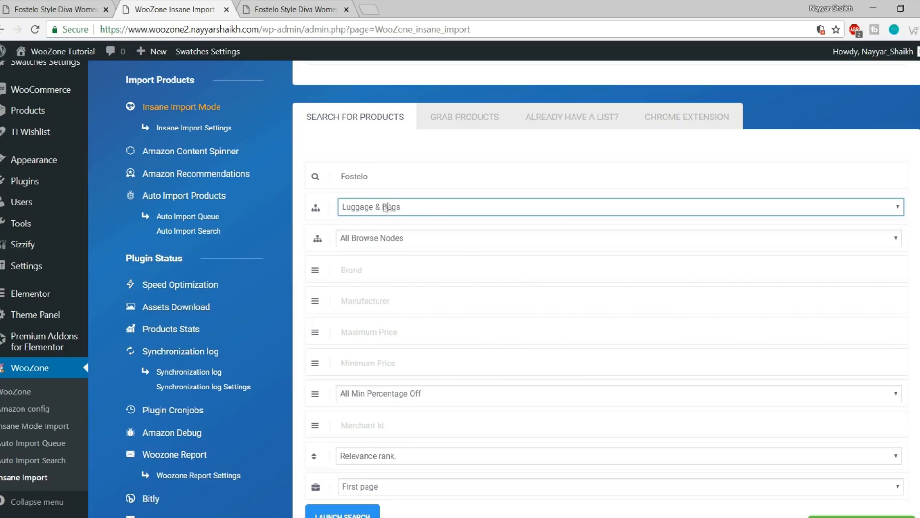
{"action": "scroll", "coordinate": [440, 331], "scroll_direction": "down", "scroll_amount": 3}
{"action": "scroll", "coordinate": [448, 349], "scroll_direction": "up", "scroll_amount": 3}
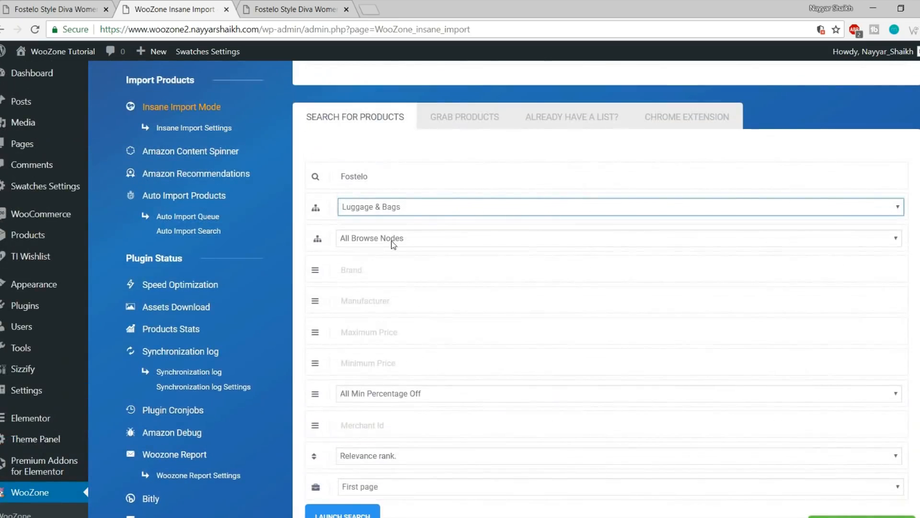
Narrow the browse nodes to Handbags & Clutches, keeping All Browse Nodes below it
{"action": "left_click", "coordinate": [393, 240]}
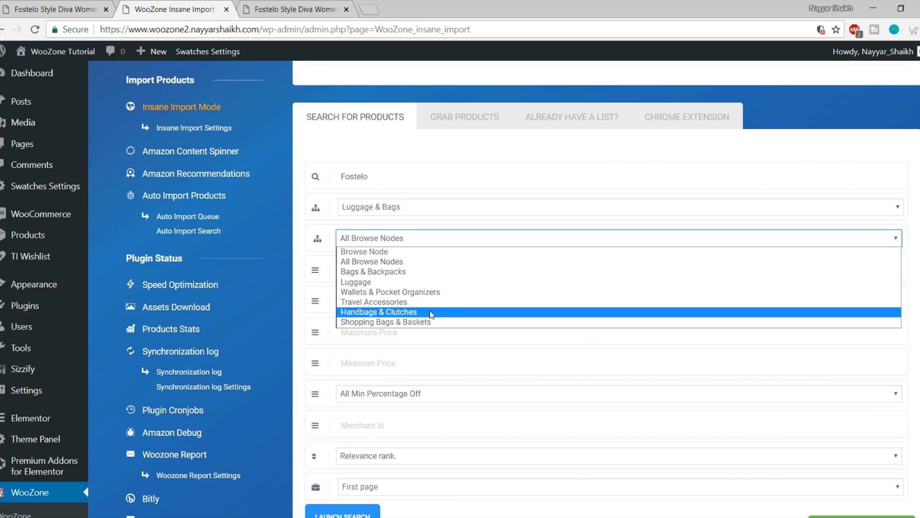
{"action": "left_click", "coordinate": [402, 312]}
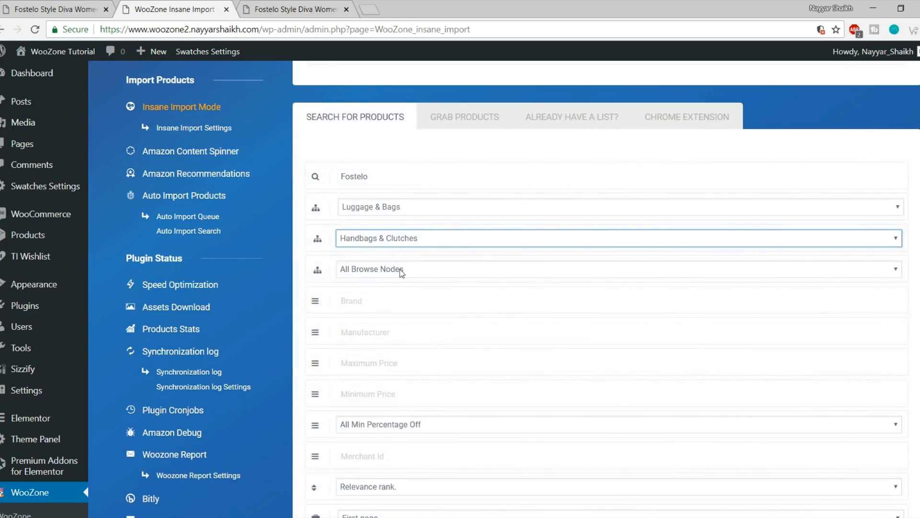
{"action": "left_click", "coordinate": [401, 269]}
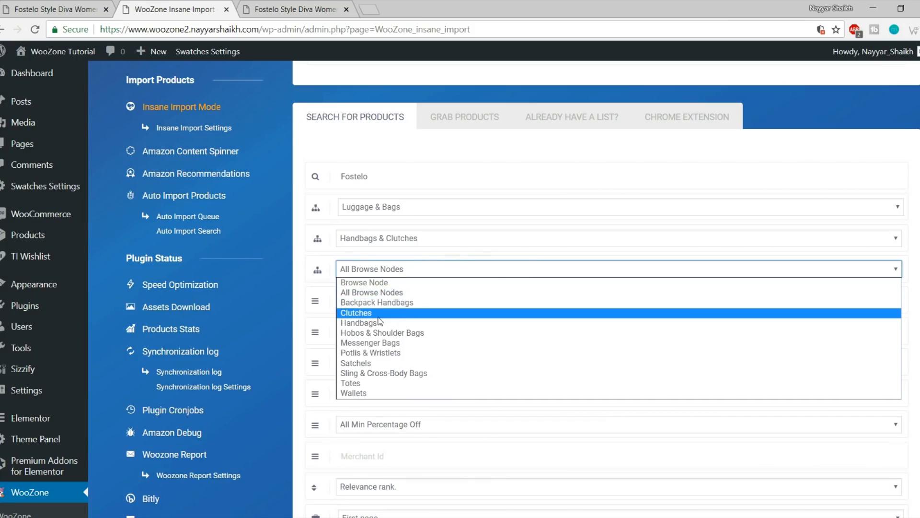
{"action": "left_click", "coordinate": [401, 271]}
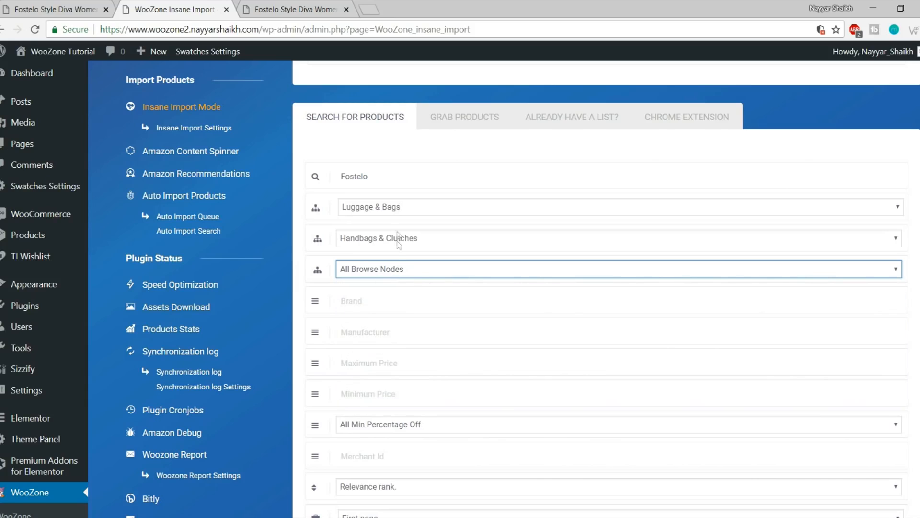
{"action": "left_click", "coordinate": [388, 272]}
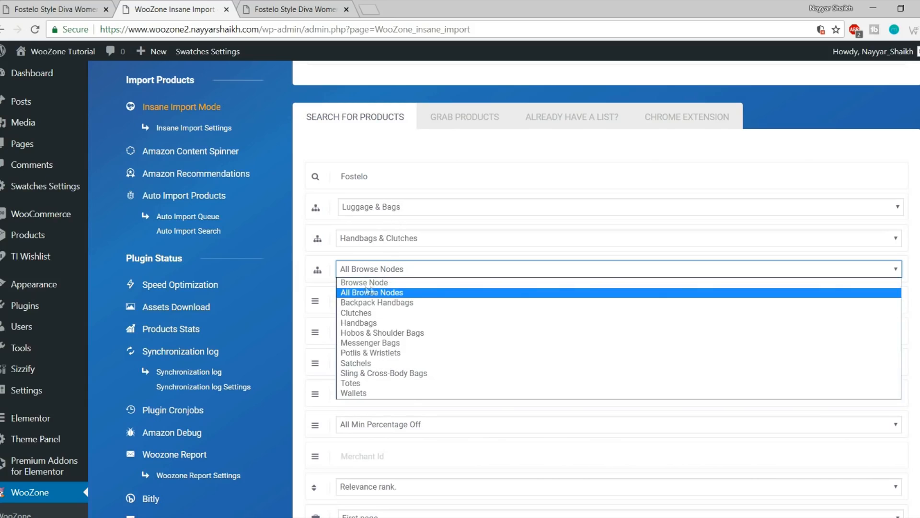
{"action": "left_click", "coordinate": [426, 274]}
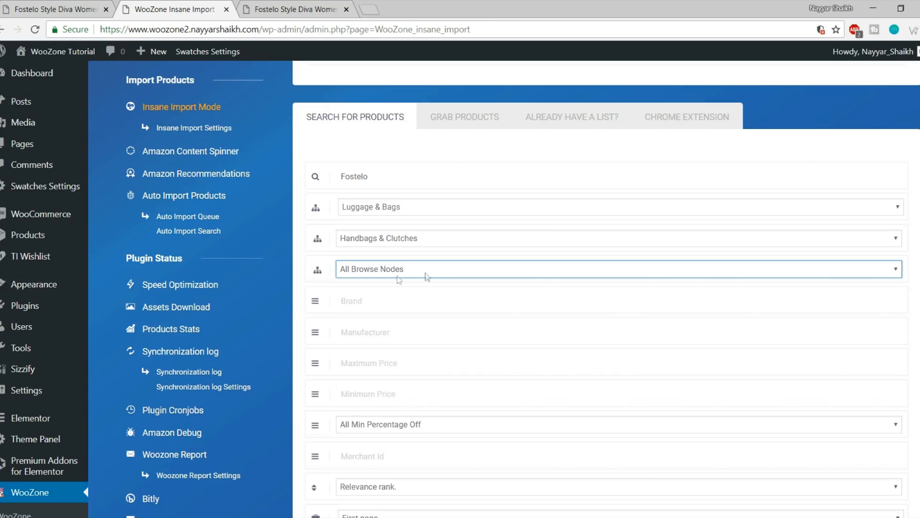
{"action": "scroll", "coordinate": [495, 306], "scroll_direction": "down", "scroll_amount": 3}
{"action": "left_click", "coordinate": [388, 180]}
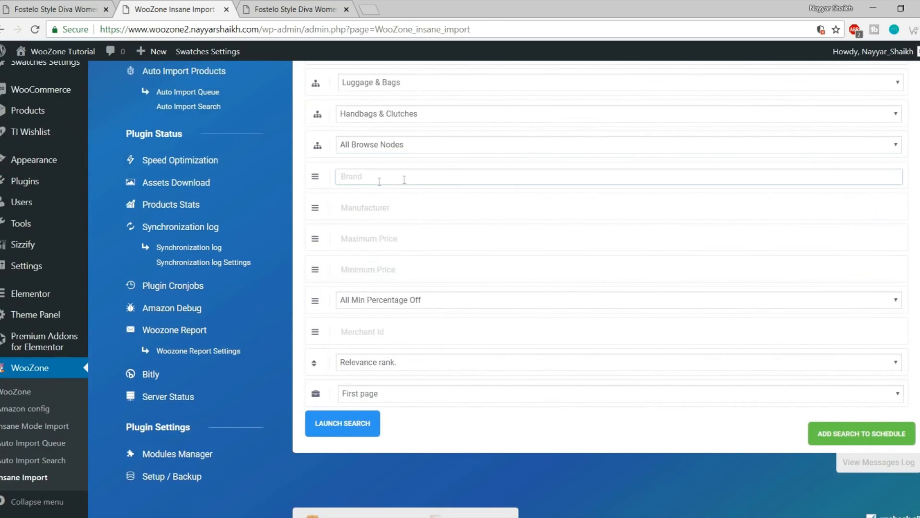
Look over the Manufacturer, Minimum Price and Maximum Price filter fields
{"action": "left_click", "coordinate": [397, 207]}
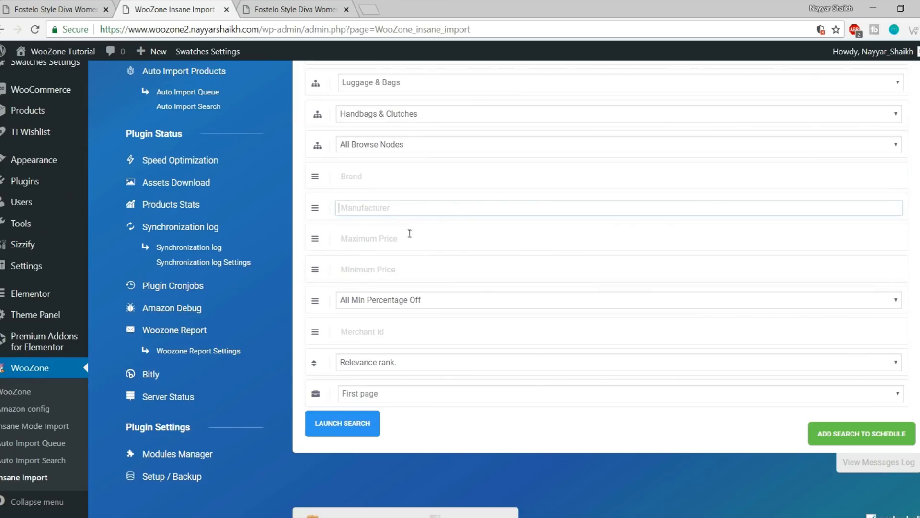
{"action": "left_click", "coordinate": [411, 236]}
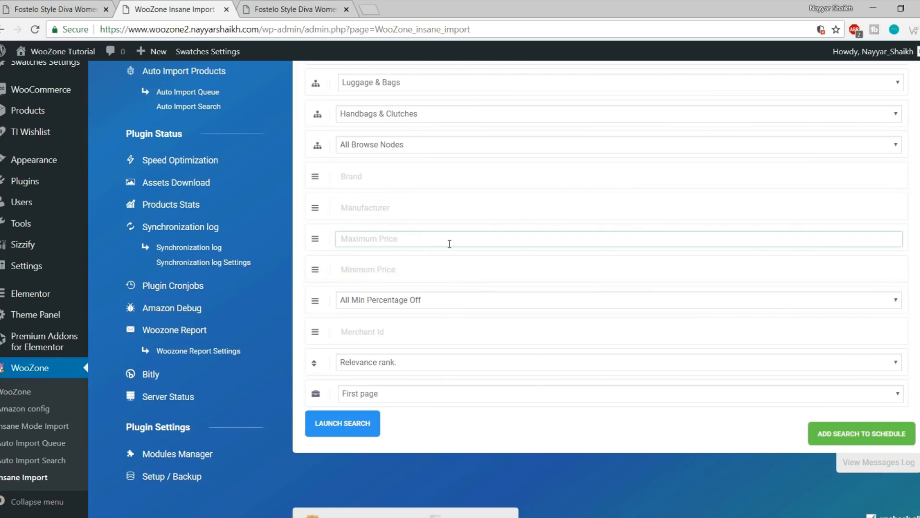
{"action": "left_click", "coordinate": [413, 270]}
{"action": "left_click", "coordinate": [405, 241]}
{"action": "left_click", "coordinate": [407, 271]}
{"action": "left_click", "coordinate": [410, 238]}
{"action": "scroll", "coordinate": [403, 317], "scroll_direction": "down", "scroll_amount": 3}
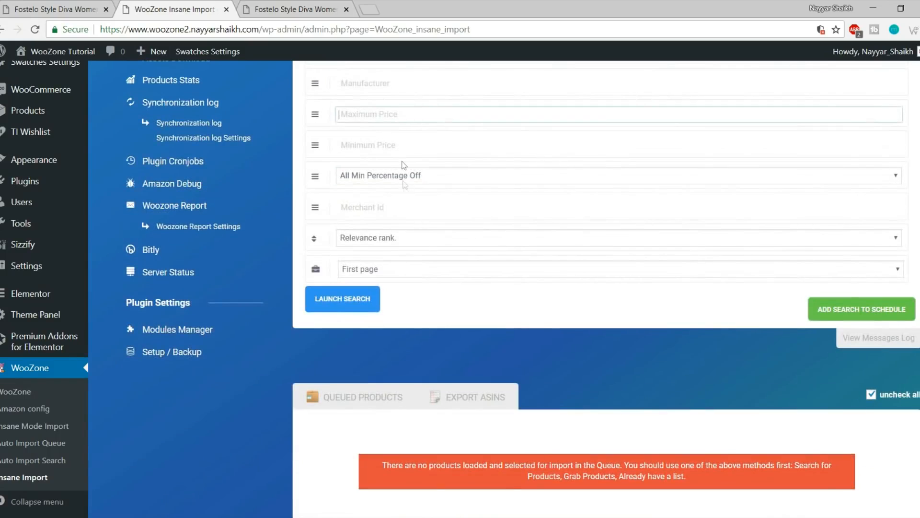
Leave Min Percentage Off at All and the Merchant Id field empty for now
{"action": "left_click", "coordinate": [404, 177]}
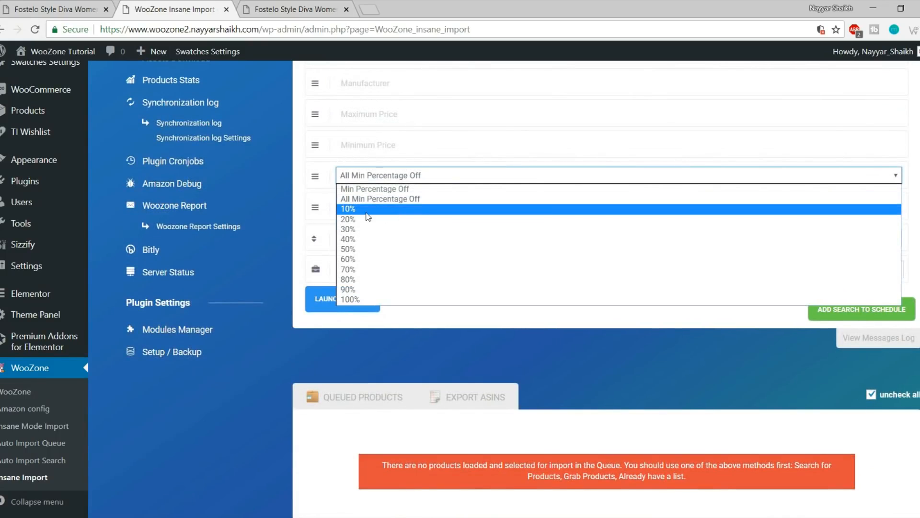
{"action": "left_click", "coordinate": [373, 181]}
{"action": "left_click", "coordinate": [373, 178]}
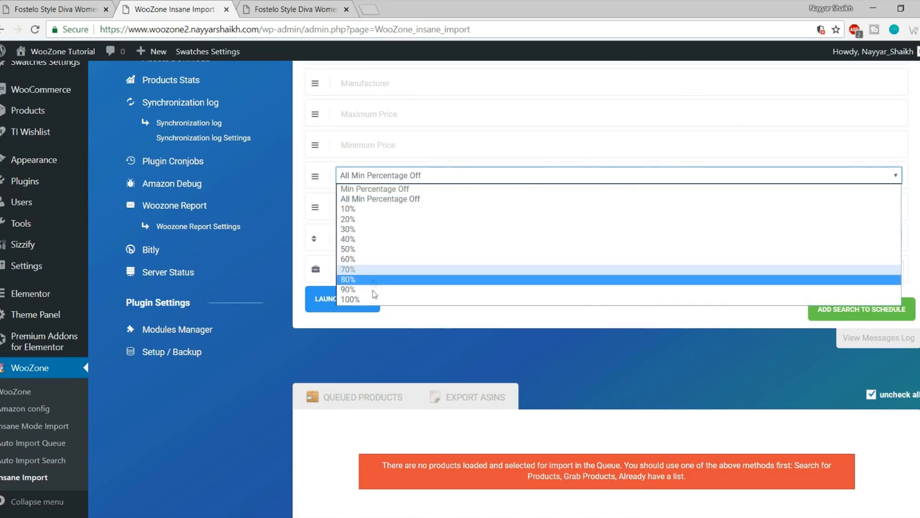
{"action": "left_click", "coordinate": [382, 175]}
{"action": "scroll", "coordinate": [404, 263], "scroll_direction": "up", "scroll_amount": 1}
{"action": "left_click", "coordinate": [405, 268]}
{"action": "left_click", "coordinate": [437, 355]}
{"action": "scroll", "coordinate": [366, 226], "scroll_direction": "up", "scroll_amount": 3}
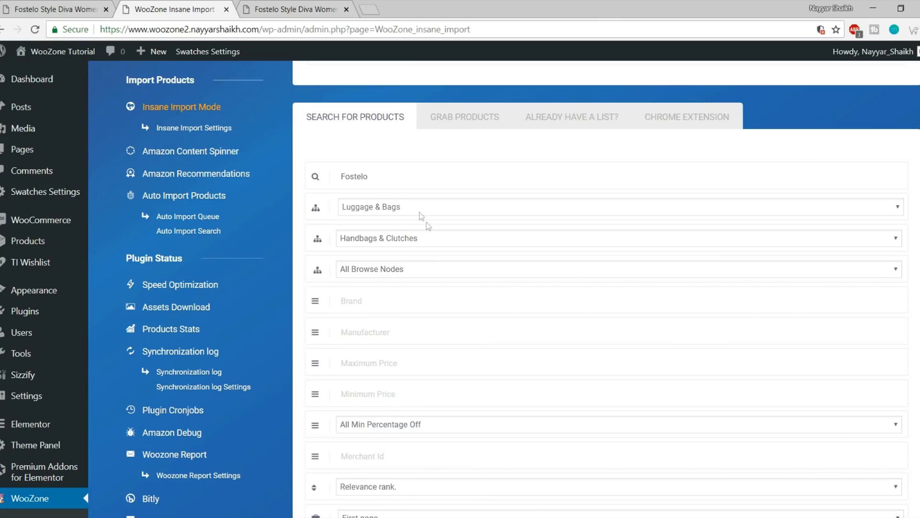
Check the Fostelo keyword and keep Luggage & Bags as the category
{"action": "double_click", "coordinate": [374, 176]}
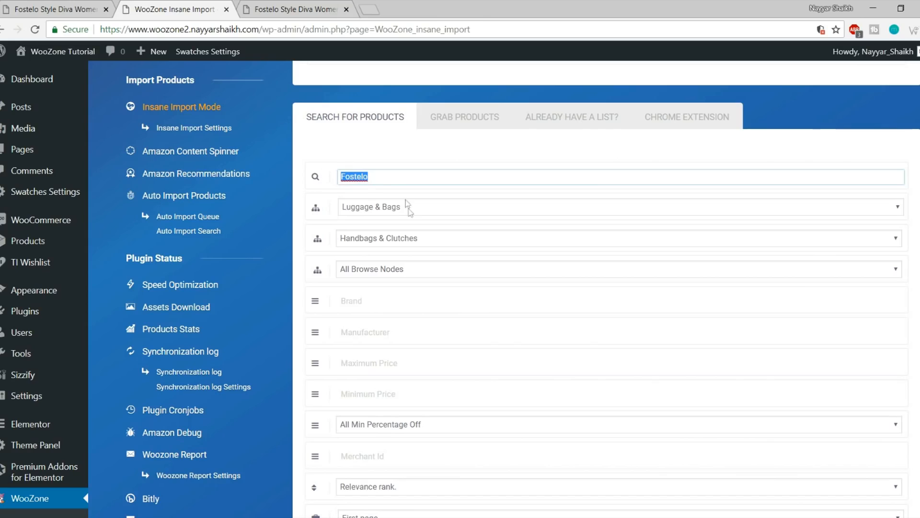
{"action": "left_click", "coordinate": [383, 215]}
{"action": "left_click", "coordinate": [402, 415]}
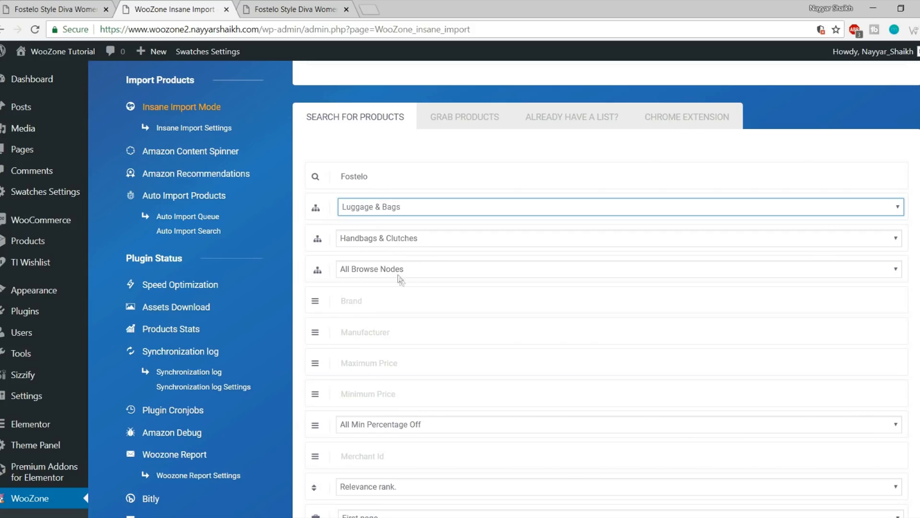
{"action": "scroll", "coordinate": [475, 302], "scroll_direction": "down", "scroll_amount": 4}
Set the price range to 100–5000 and require at least 10% off
{"action": "left_click", "coordinate": [390, 214]}
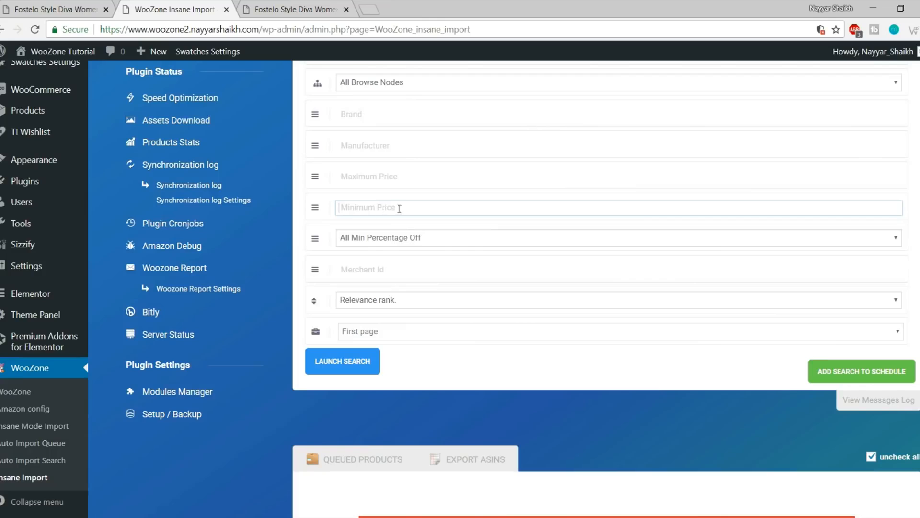
{"action": "left_click", "coordinate": [379, 178]}
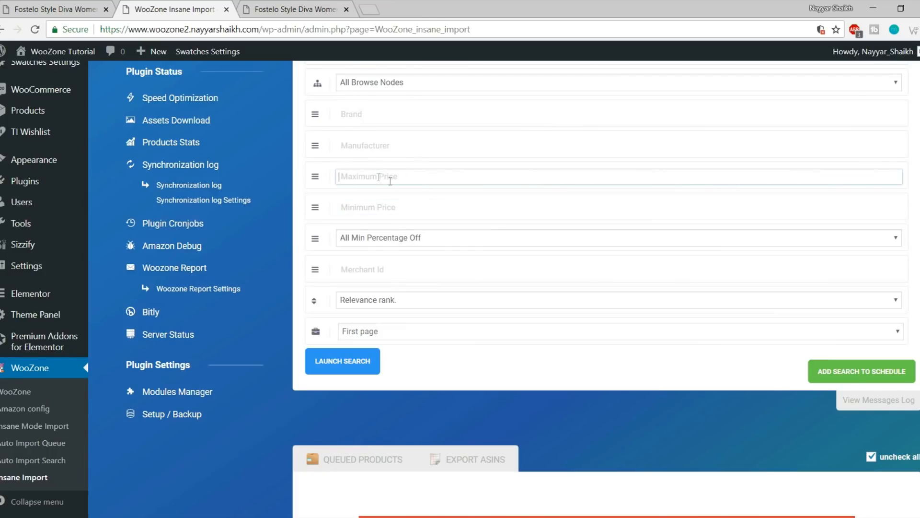
{"action": "left_click", "coordinate": [392, 203]}
{"action": "type", "text": "100"}
{"action": "left_click", "coordinate": [396, 180]}
{"action": "type", "text": "5000"}
{"action": "left_click", "coordinate": [391, 218]}
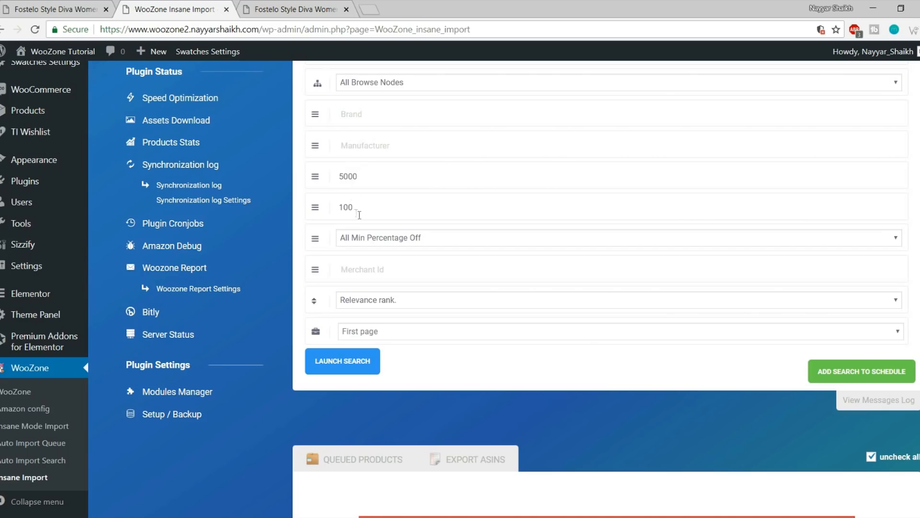
{"action": "left_click", "coordinate": [446, 238]}
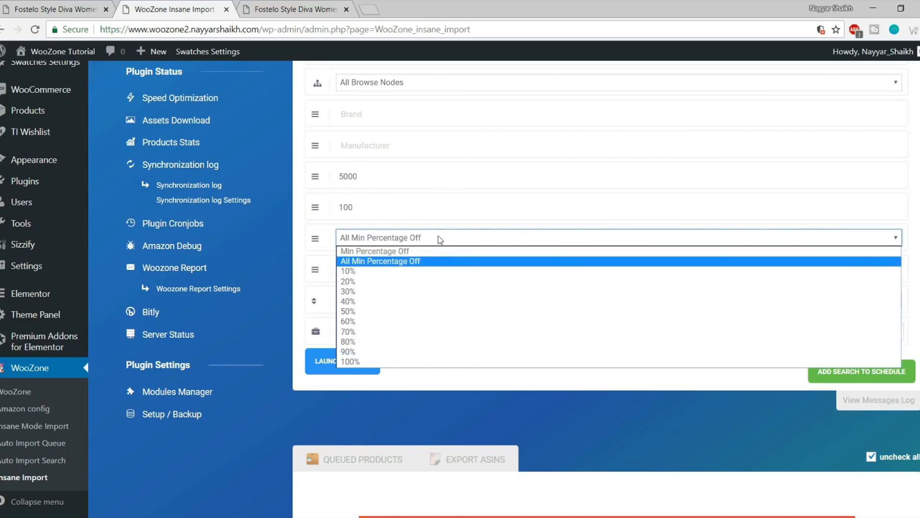
{"action": "left_click", "coordinate": [365, 273]}
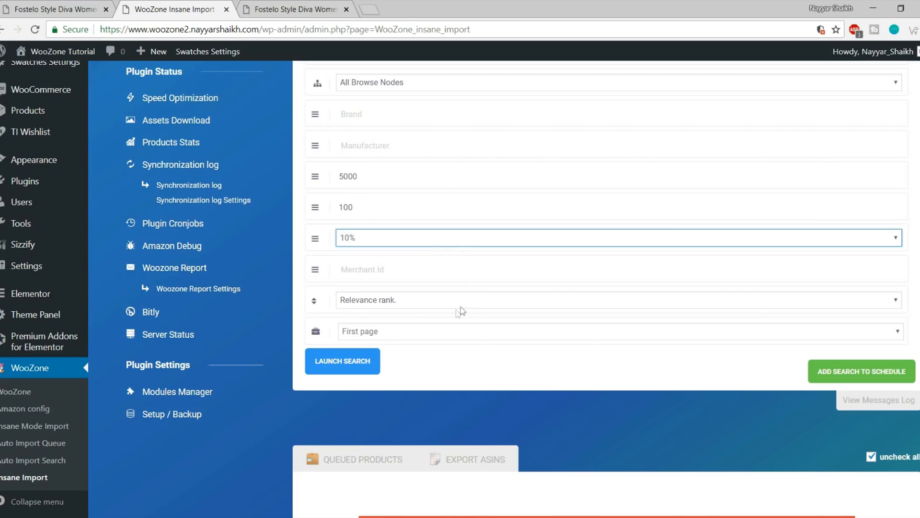
Keep results limited to the First page and launch the search
{"action": "left_click", "coordinate": [411, 335]}
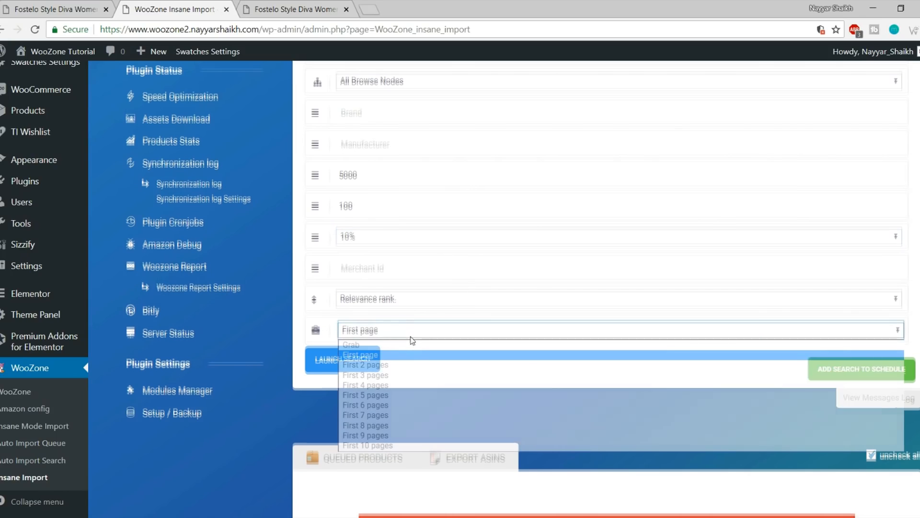
{"action": "scroll", "coordinate": [411, 335], "scroll_direction": "down", "scroll_amount": 1}
{"action": "left_click", "coordinate": [400, 276]}
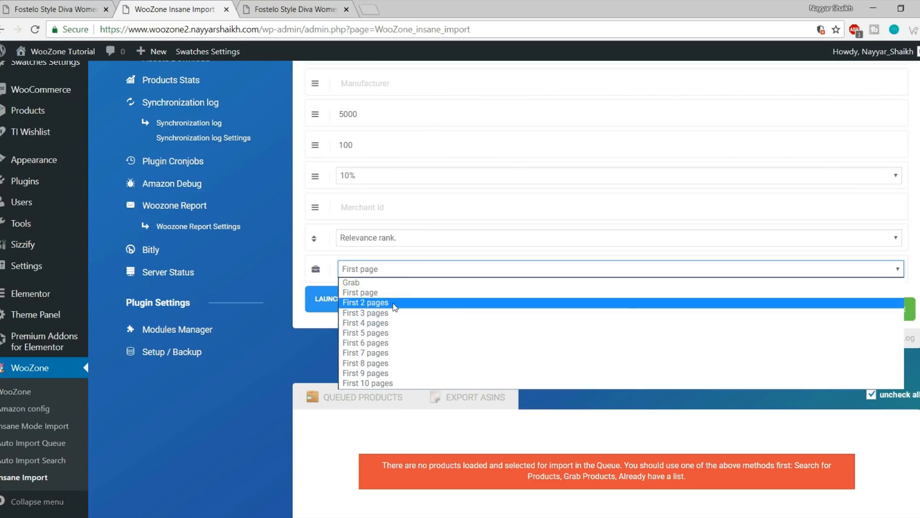
{"action": "left_click", "coordinate": [402, 273]}
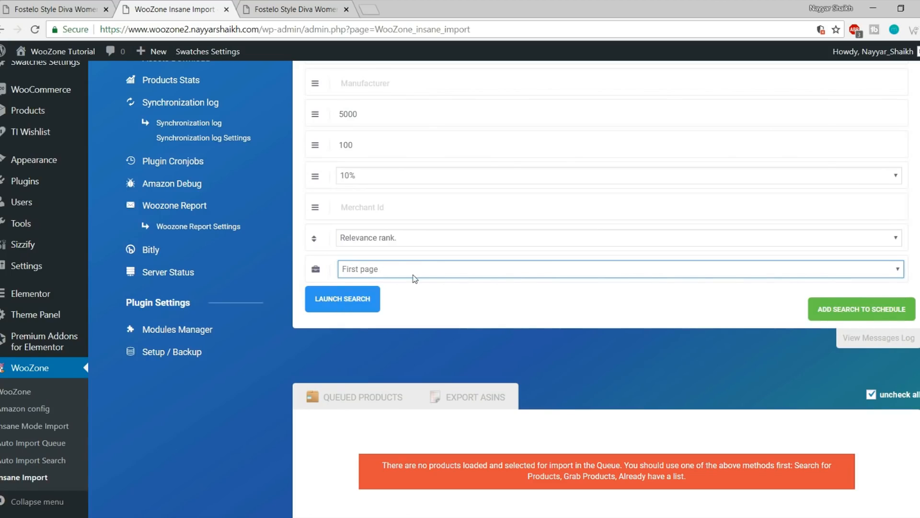
{"action": "scroll", "coordinate": [417, 226], "scroll_direction": "up", "scroll_amount": 3}
{"action": "scroll", "coordinate": [417, 226], "scroll_direction": "down", "scroll_amount": 2}
{"action": "left_click", "coordinate": [341, 362]}
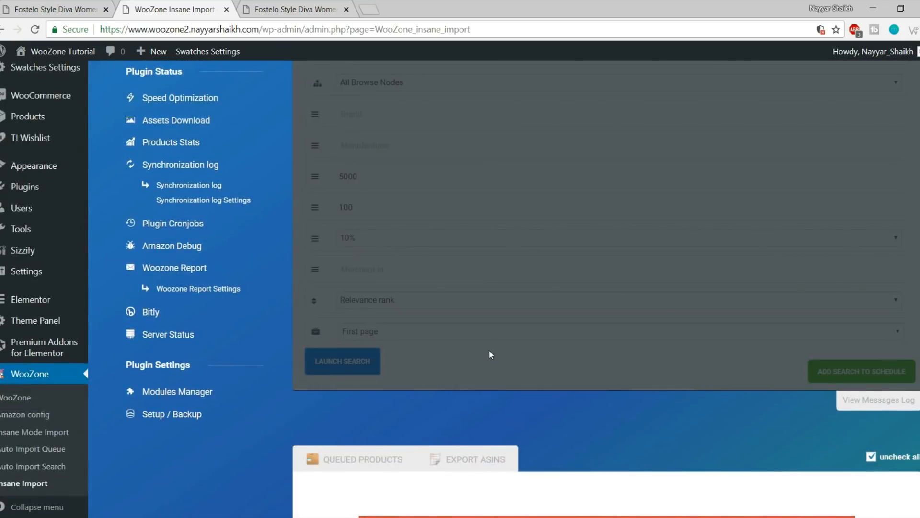
Deselect the Tan Westside, Jessy Stylish, blue Westside and Versatile Clutch bags, keeping the Beige Elite
{"action": "scroll", "coordinate": [469, 413], "scroll_direction": "down", "scroll_amount": 4}
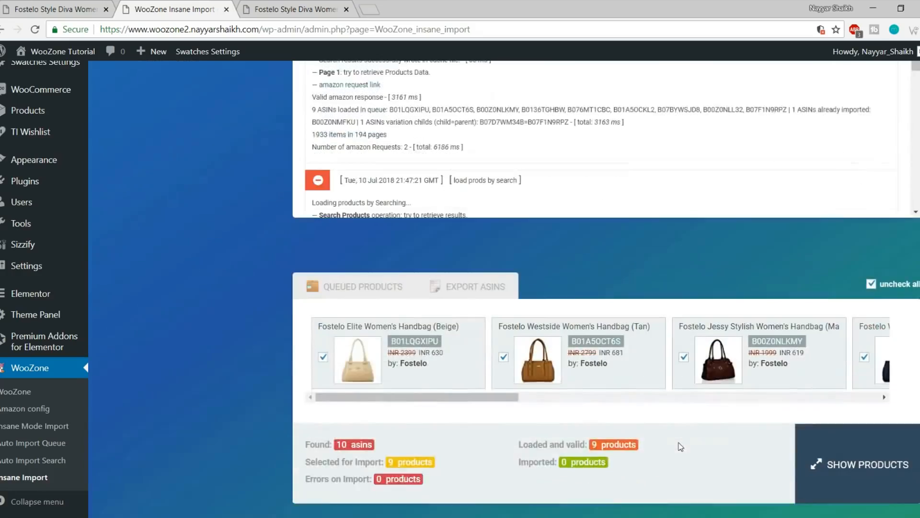
{"action": "left_click_drag", "start_coordinate": [453, 322], "coordinate": [385, 345]}
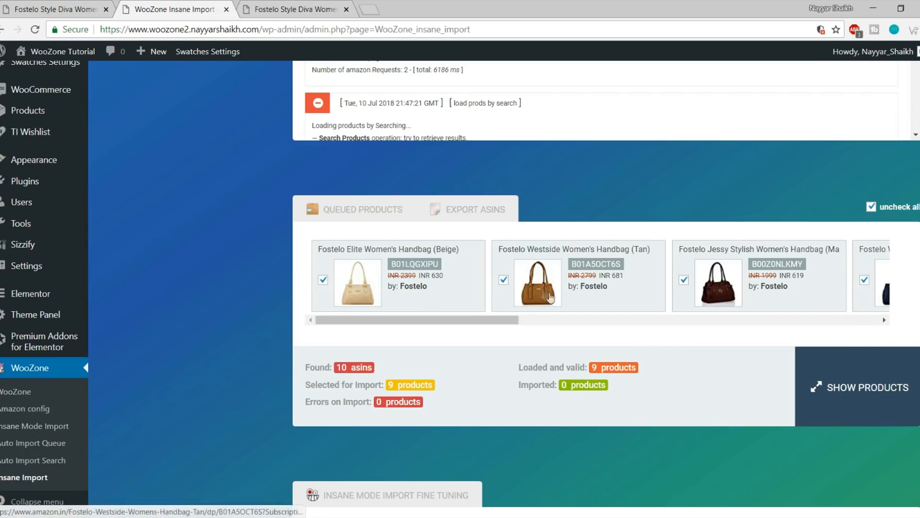
{"action": "left_click", "coordinate": [323, 280]}
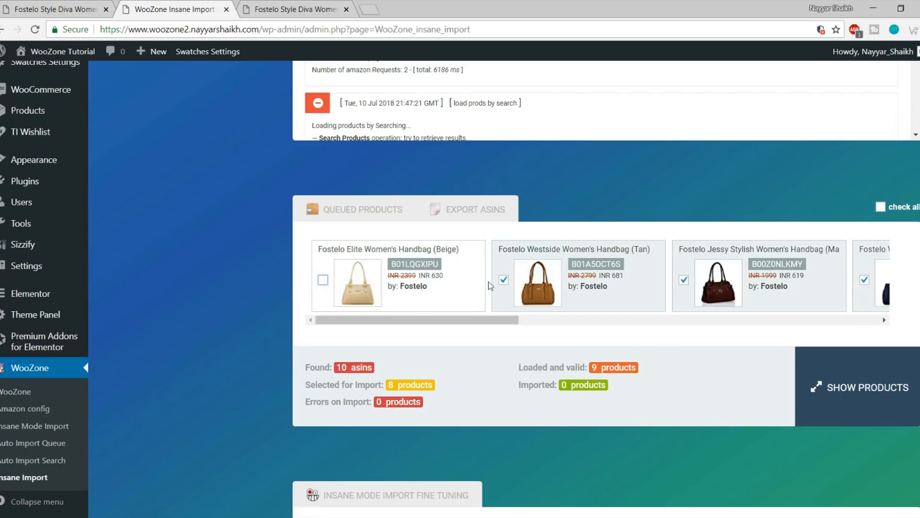
{"action": "left_click", "coordinate": [323, 282]}
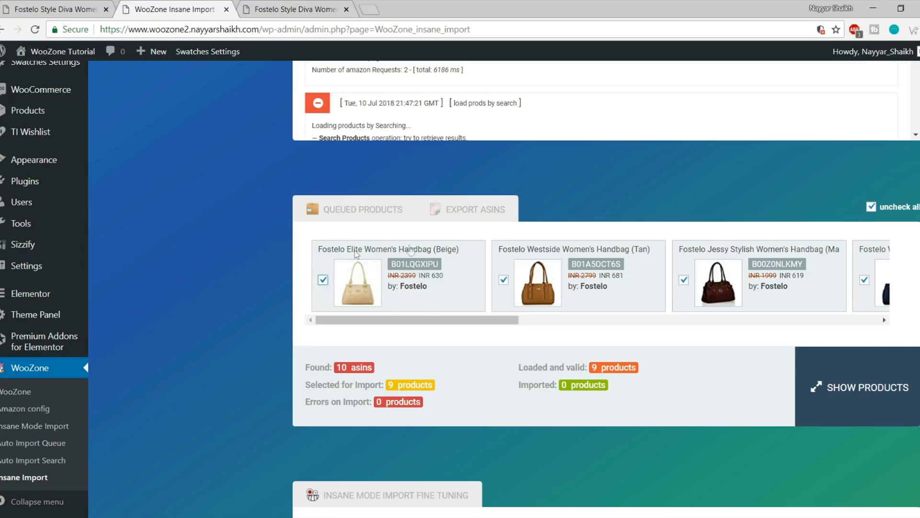
{"action": "left_click", "coordinate": [504, 281]}
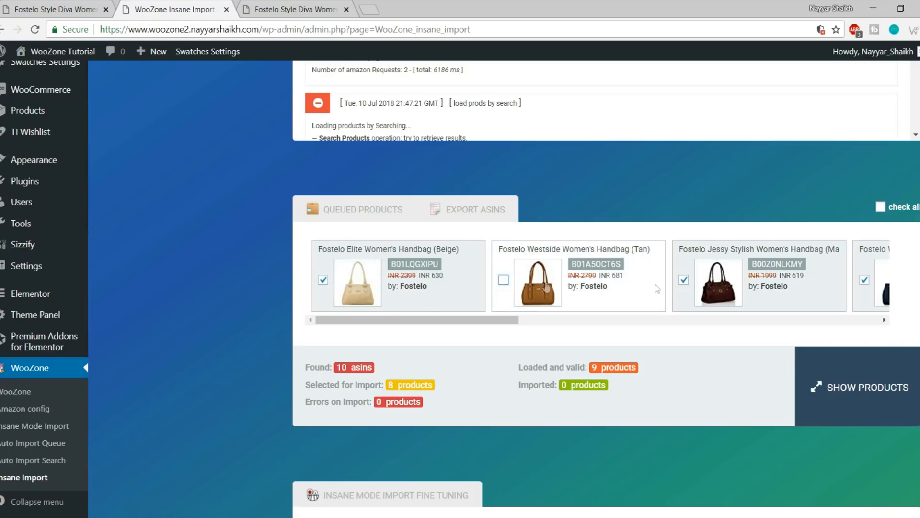
{"action": "left_click", "coordinate": [685, 280]}
{"action": "left_click_drag", "start_coordinate": [499, 320], "coordinate": [637, 320]}
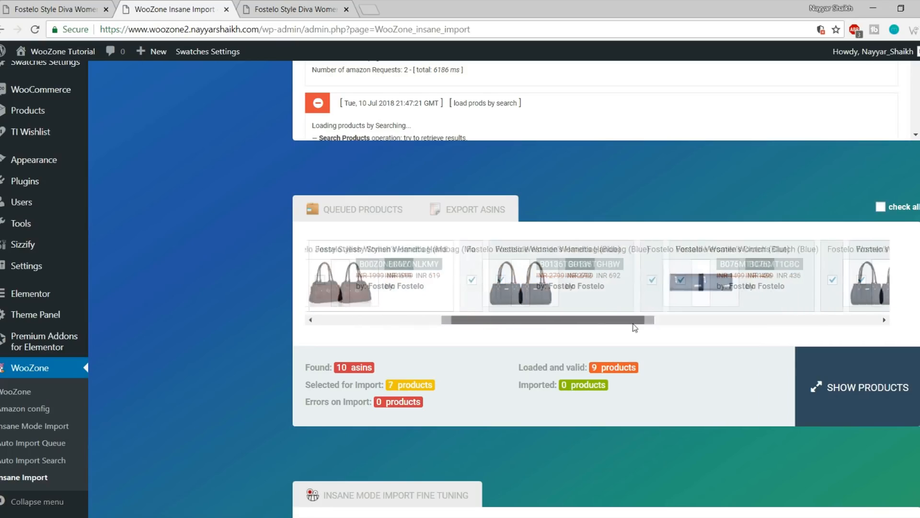
{"action": "left_click", "coordinate": [472, 282]}
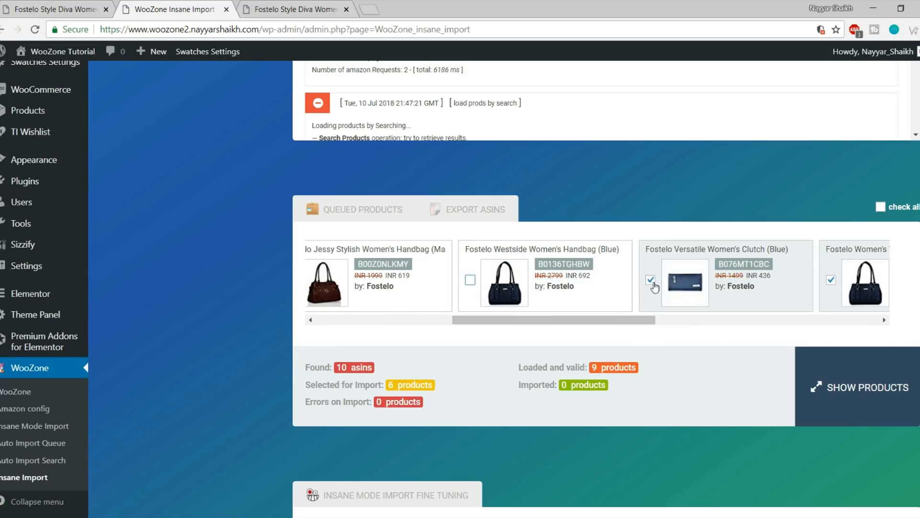
{"action": "left_click", "coordinate": [653, 282]}
Deselect the other blue Westside, Princess Diana, Aurielle and Kathleen bags, then scroll back to the first card
{"action": "left_click_drag", "start_coordinate": [596, 321], "coordinate": [689, 321]}
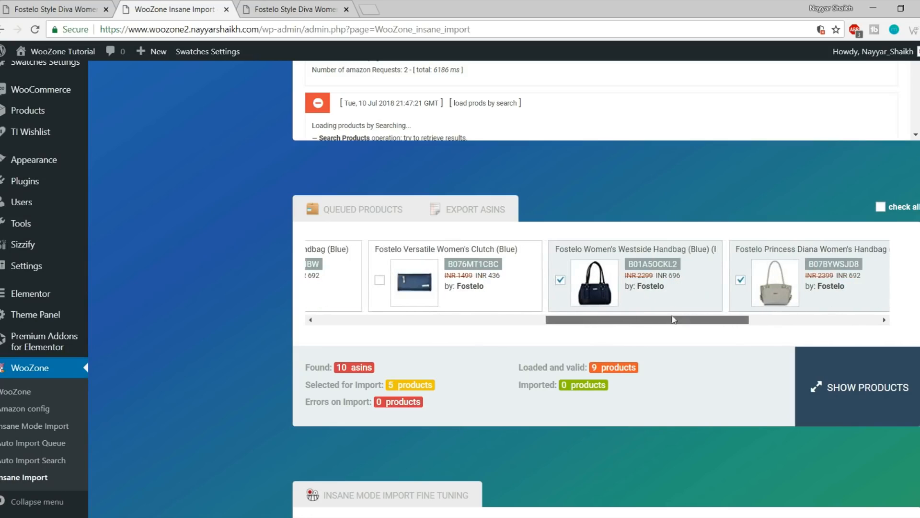
{"action": "left_click", "coordinate": [562, 281]}
{"action": "left_click", "coordinate": [741, 280]}
{"action": "left_click_drag", "start_coordinate": [695, 319], "coordinate": [825, 307]}
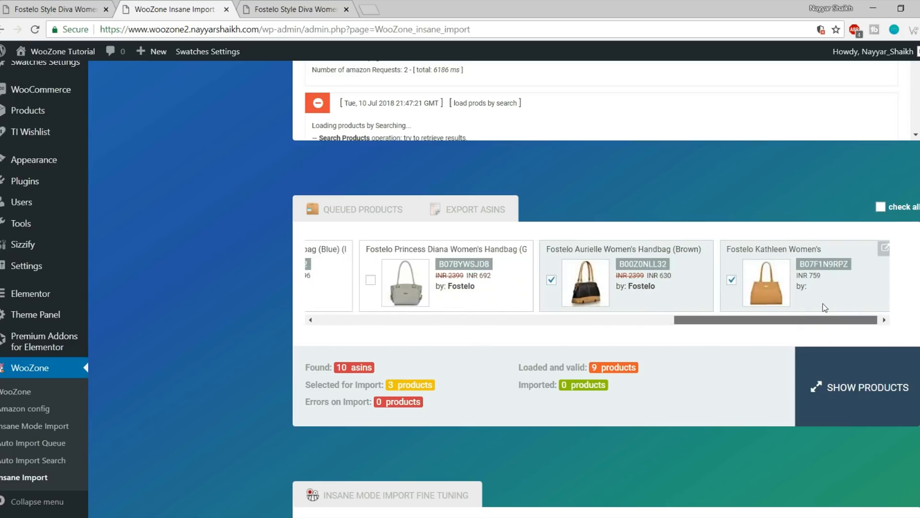
{"action": "left_click", "coordinate": [551, 280]}
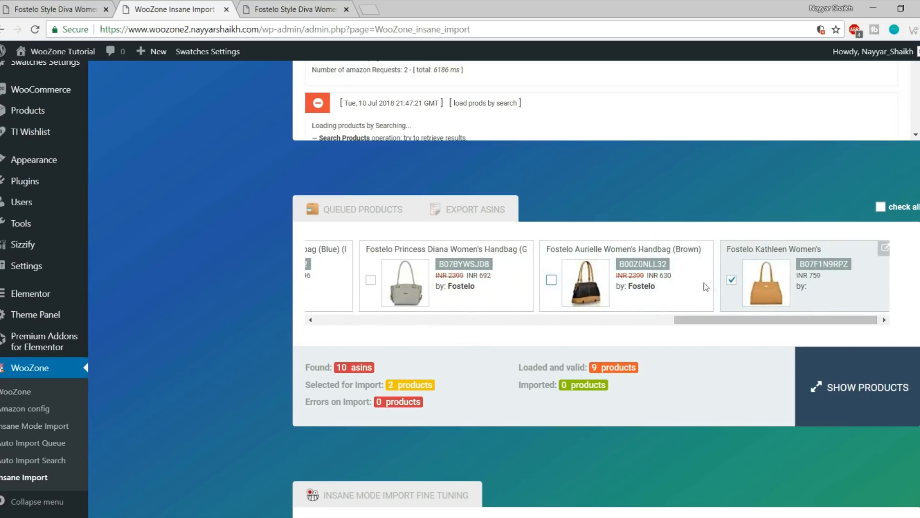
{"action": "left_click", "coordinate": [732, 281]}
{"action": "left_click_drag", "start_coordinate": [716, 320], "coordinate": [306, 304]}
{"action": "left_click_drag", "start_coordinate": [717, 322], "coordinate": [342, 324]}
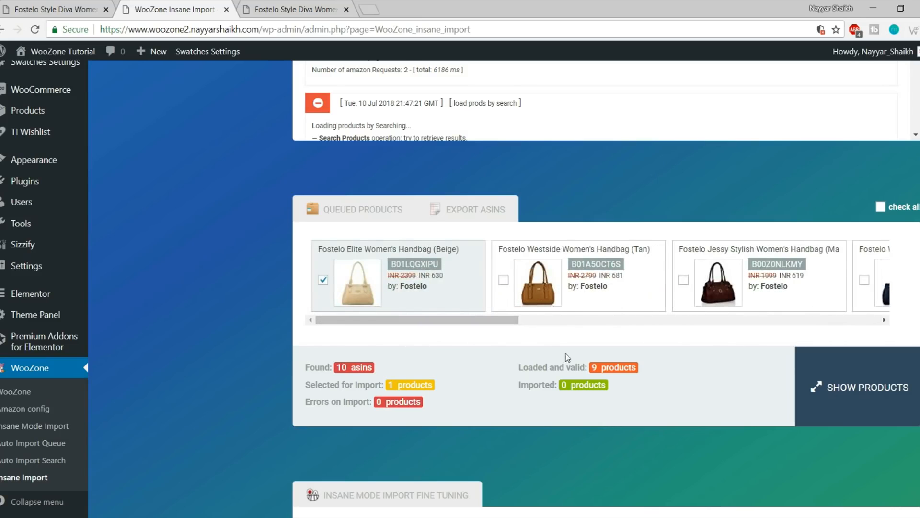
Lower the Number of Images slider to 3 per product
{"action": "scroll", "coordinate": [567, 357], "scroll_direction": "down", "scroll_amount": 3}
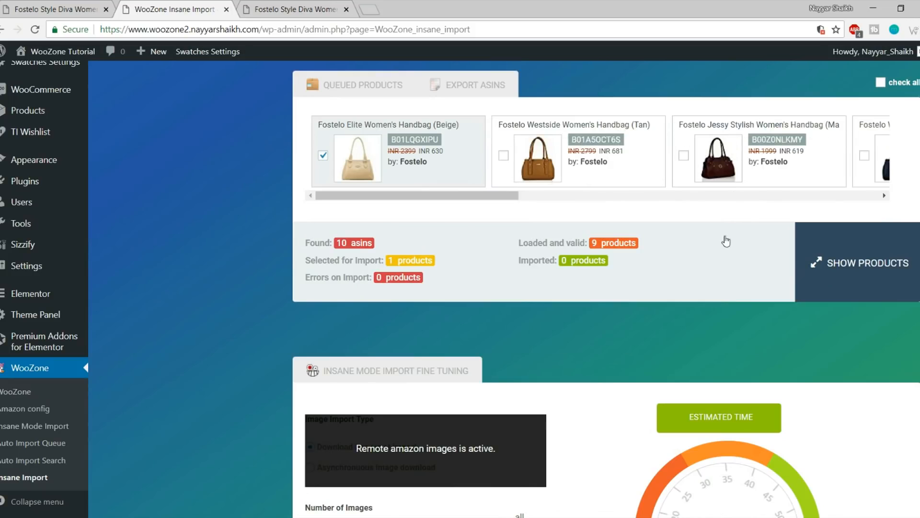
{"action": "scroll", "coordinate": [726, 241], "scroll_direction": "down", "scroll_amount": 8}
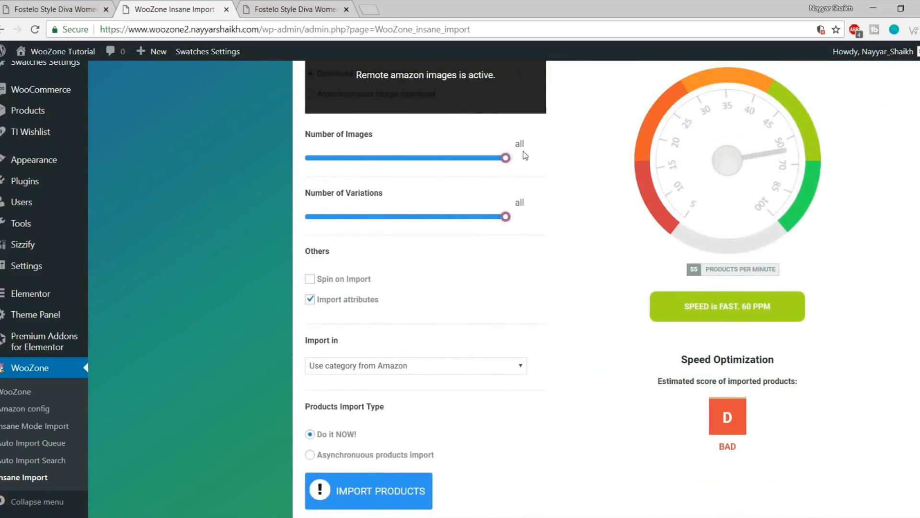
{"action": "scroll", "coordinate": [562, 175], "scroll_direction": "up", "scroll_amount": 3}
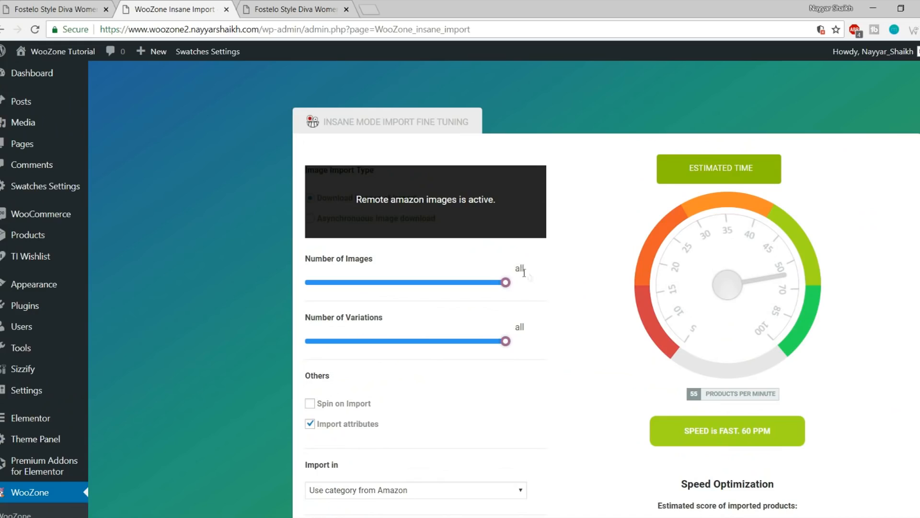
{"action": "left_click_drag", "start_coordinate": [507, 283], "coordinate": [527, 302]}
{"action": "left_click_drag", "start_coordinate": [508, 286], "coordinate": [315, 295]}
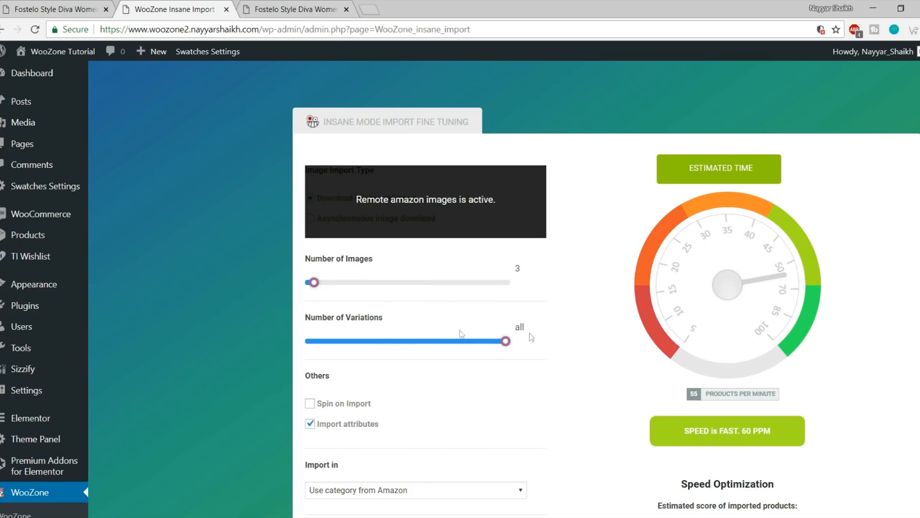
Keep Amazon's categories for Import in and start importing the beige handbag
{"action": "scroll", "coordinate": [531, 337], "scroll_direction": "down", "scroll_amount": 3}
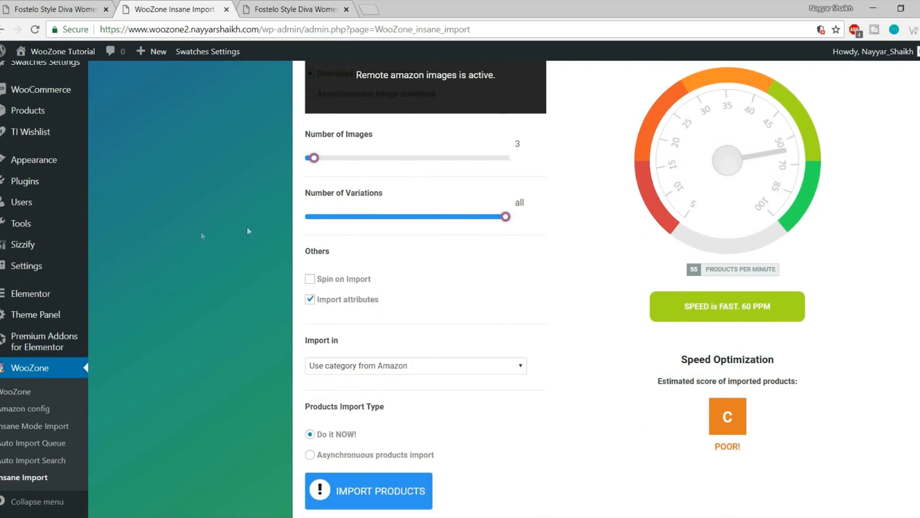
{"action": "scroll", "coordinate": [520, 271], "scroll_direction": "down", "scroll_amount": 3}
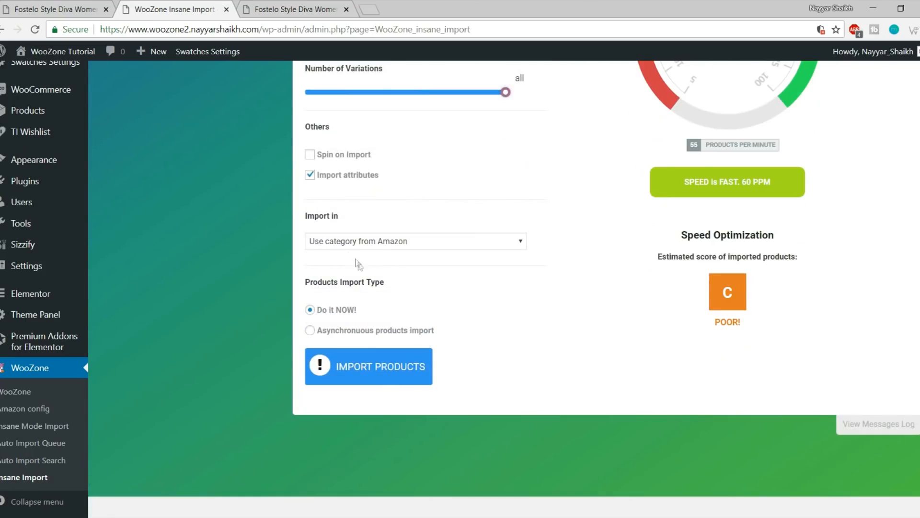
{"action": "left_click", "coordinate": [386, 246]}
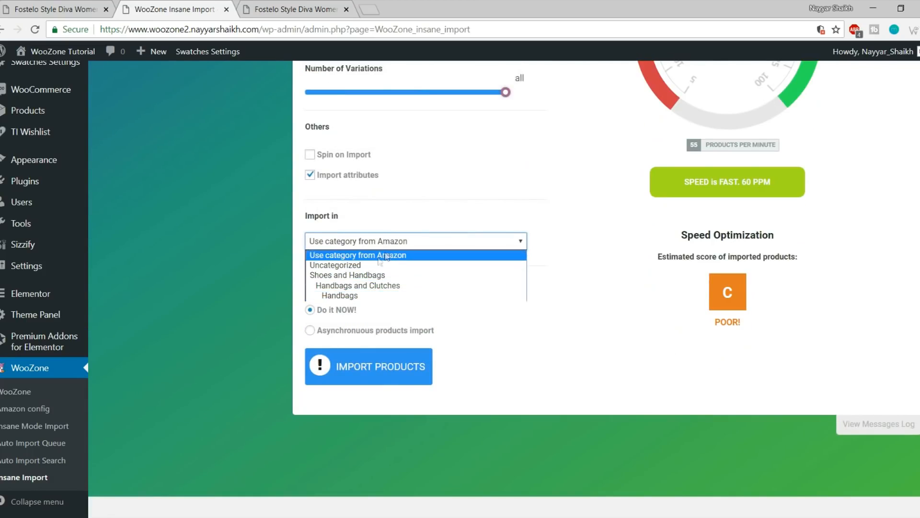
{"action": "left_click", "coordinate": [657, 245]}
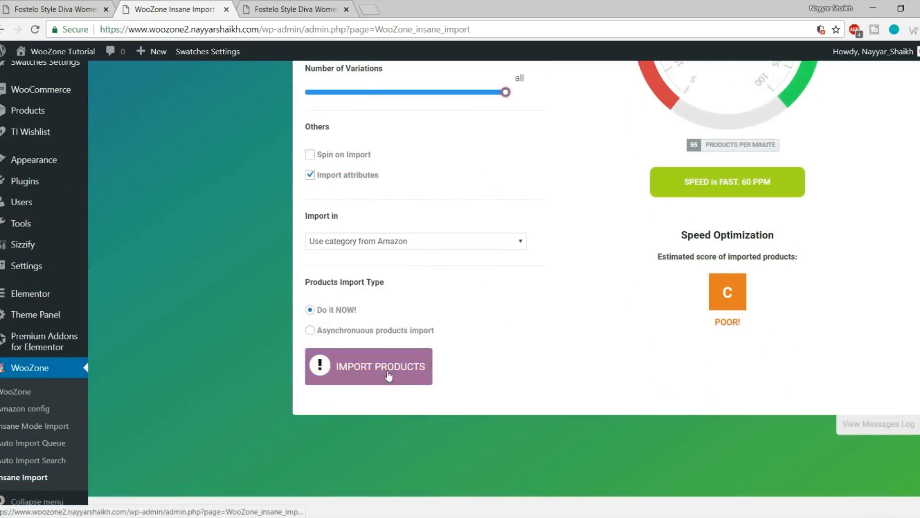
{"action": "left_click", "coordinate": [388, 375]}
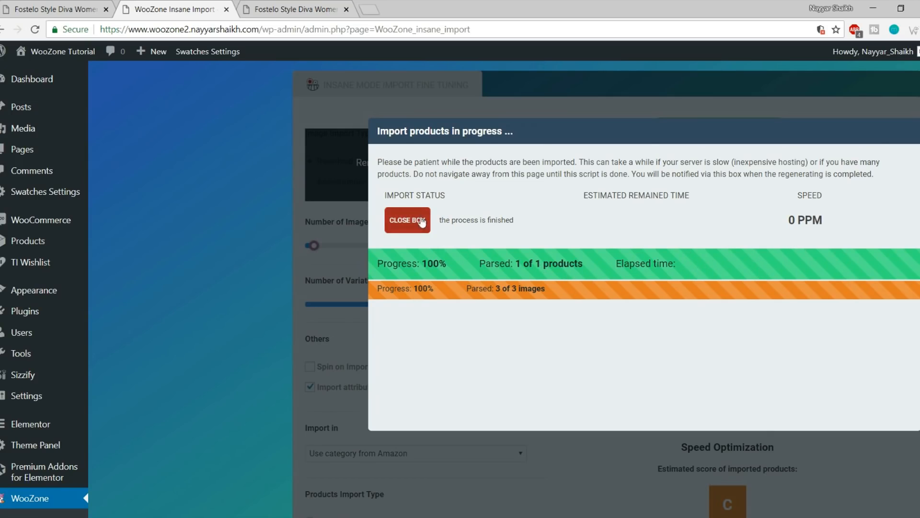
Close the finished import popup and view the Products list with the Beige handbag, ID 26, at ₹630.00
{"action": "left_click", "coordinate": [405, 227]}
{"action": "scroll", "coordinate": [518, 286], "scroll_direction": "up", "scroll_amount": 3}
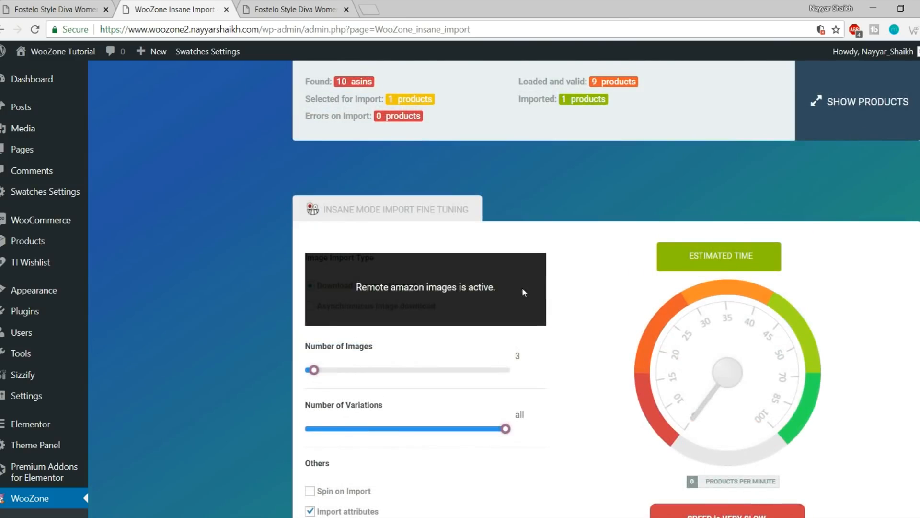
{"action": "scroll", "coordinate": [24, 262], "scroll_direction": "down", "scroll_amount": 3}
{"action": "scroll", "coordinate": [24, 384], "scroll_direction": "up", "scroll_amount": 4}
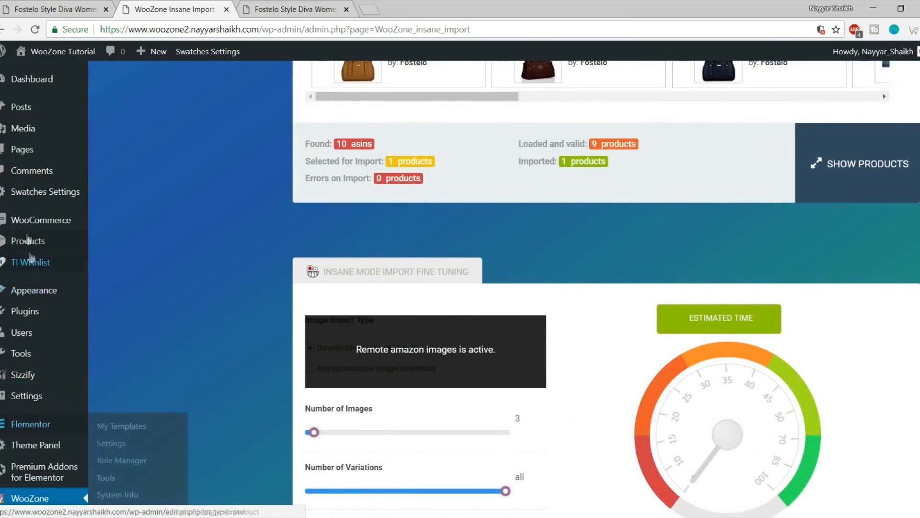
{"action": "left_click", "coordinate": [28, 241]}
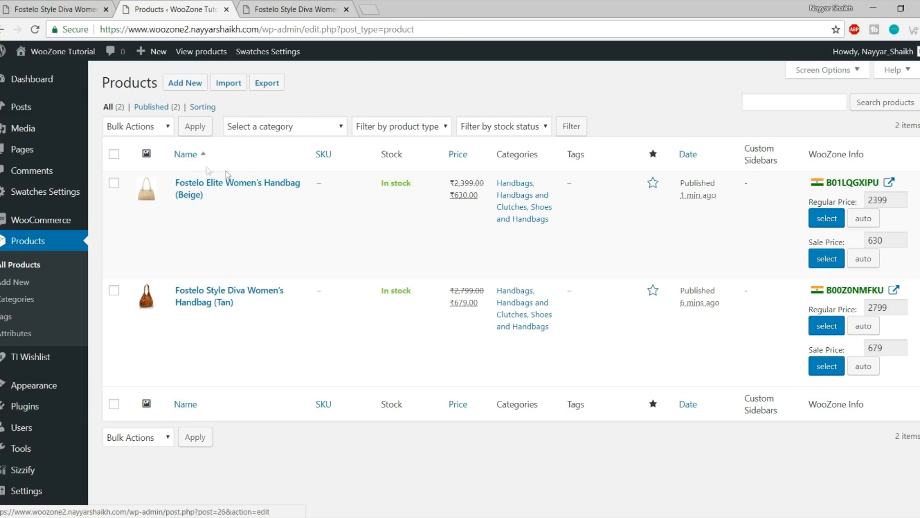
View the storefront's Products listing, checking the admin products list in between
{"action": "left_click", "coordinate": [292, 10]}
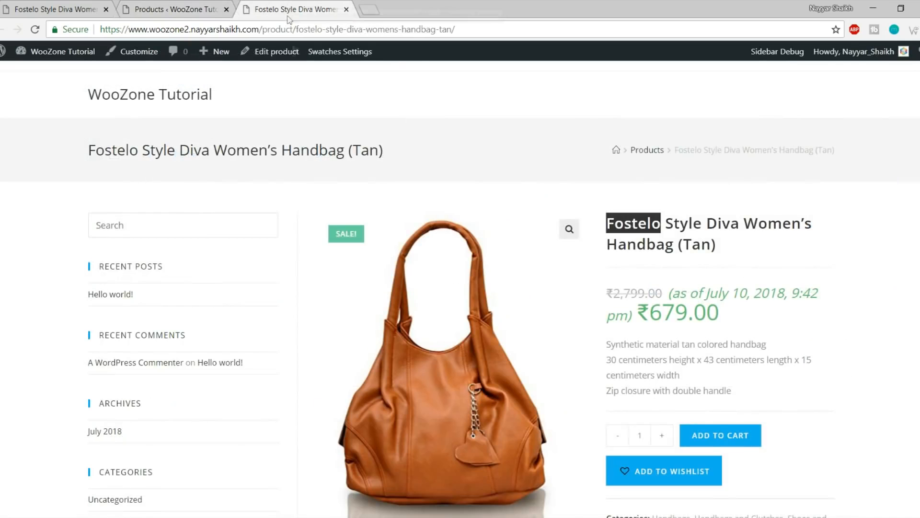
{"action": "left_click", "coordinate": [641, 152]}
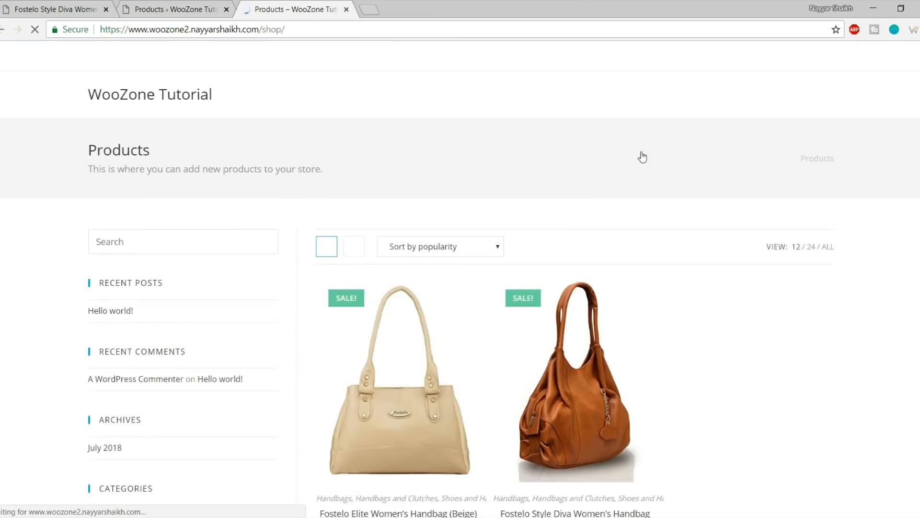
{"action": "scroll", "coordinate": [589, 255], "scroll_direction": "down", "scroll_amount": 4}
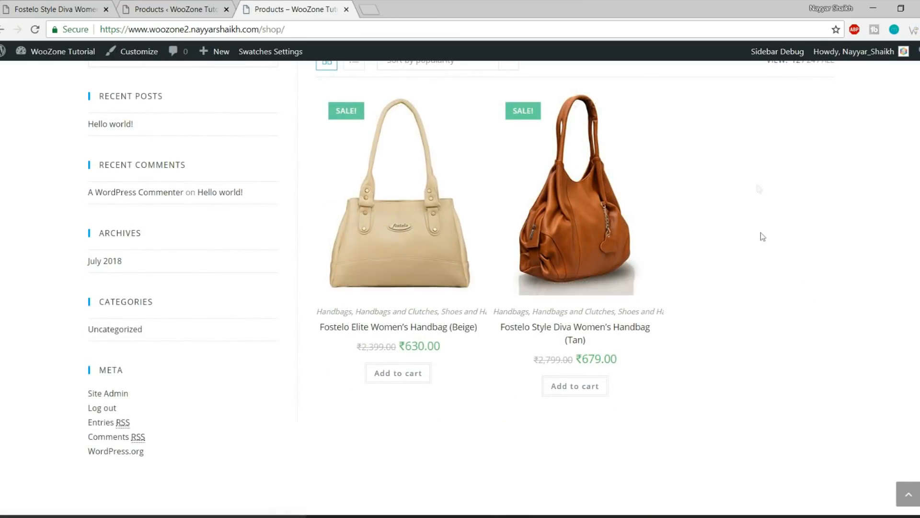
{"action": "scroll", "coordinate": [781, 268], "scroll_direction": "up", "scroll_amount": 4}
{"action": "left_click", "coordinate": [177, 6]}
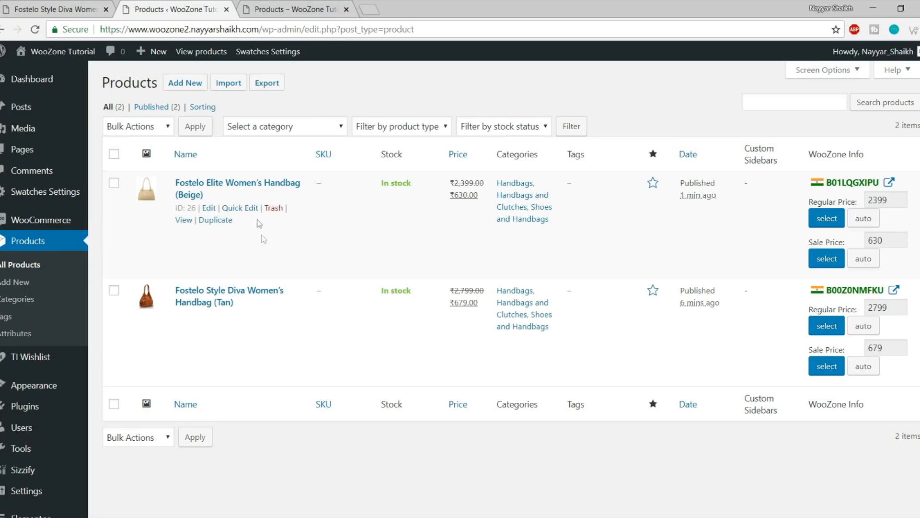
{"action": "left_click", "coordinate": [294, 10]}
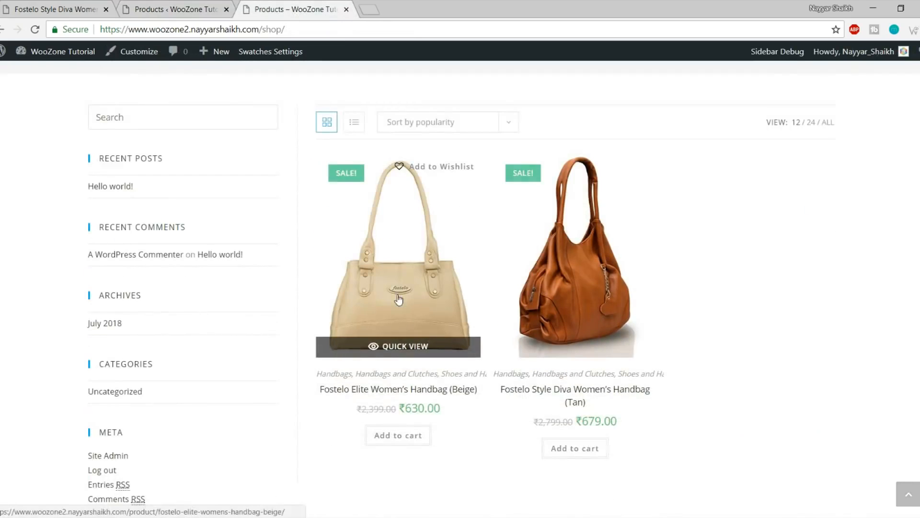
Open the beige handbag's storefront page, on sale at ₹630.00 from ₹2,399.00, and scroll through it
{"action": "left_click", "coordinate": [473, 287]}
{"action": "scroll", "coordinate": [693, 287], "scroll_direction": "down", "scroll_amount": 4}
{"action": "scroll", "coordinate": [693, 287], "scroll_direction": "down", "scroll_amount": 2}
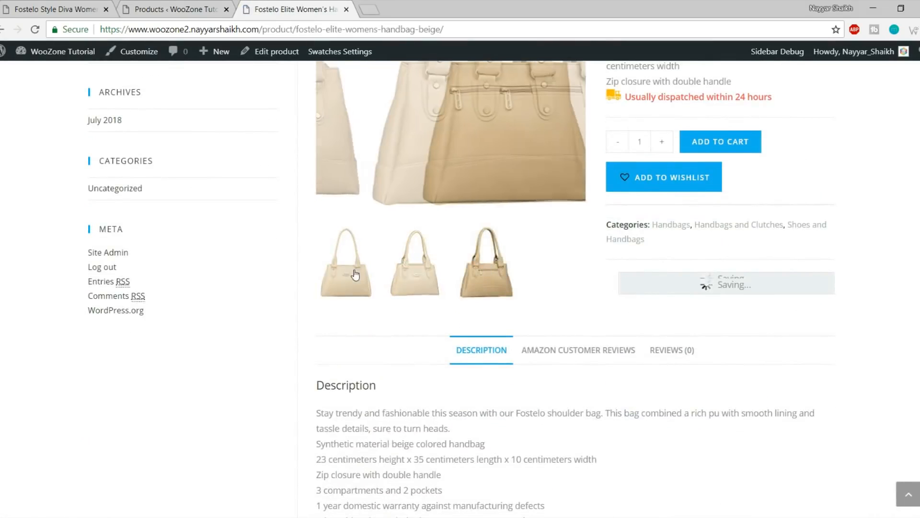
{"action": "scroll", "coordinate": [446, 295], "scroll_direction": "up", "scroll_amount": 2}
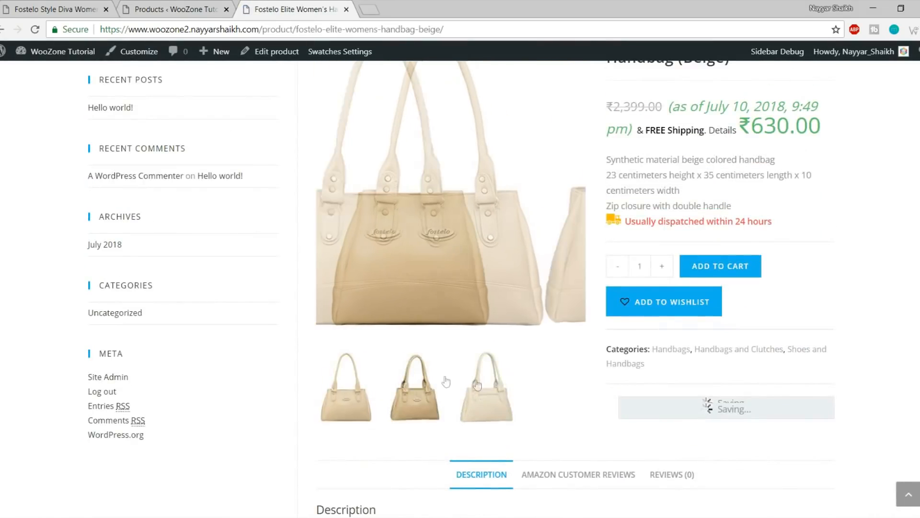
{"action": "scroll", "coordinate": [467, 374], "scroll_direction": "up", "scroll_amount": 3}
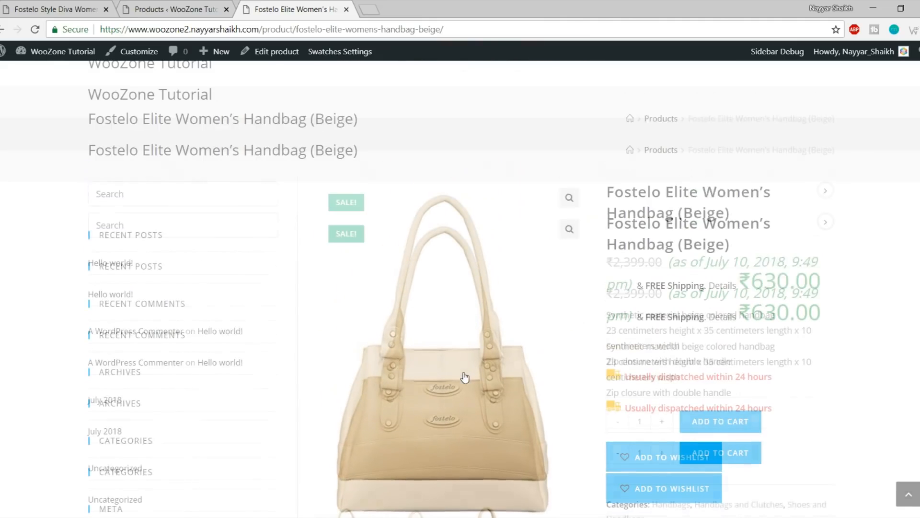
{"action": "scroll", "coordinate": [748, 285], "scroll_direction": "down", "scroll_amount": 8}
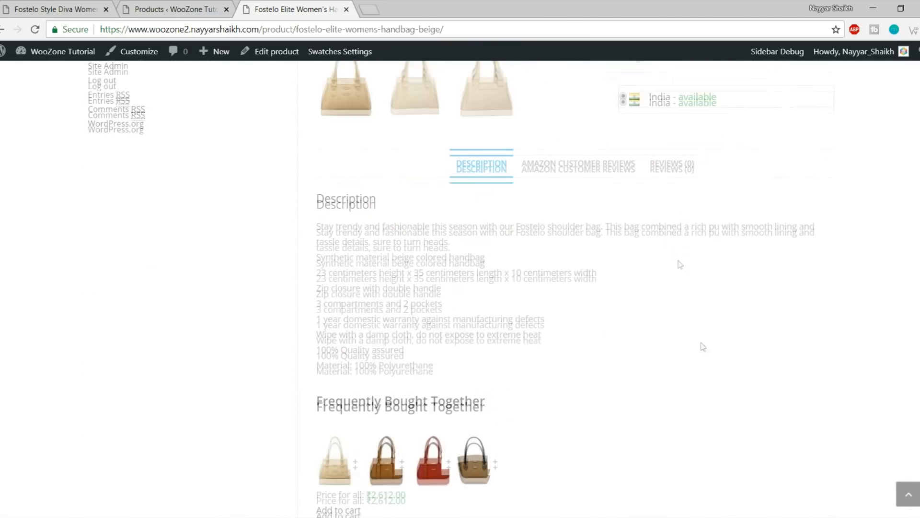
{"action": "scroll", "coordinate": [707, 354], "scroll_direction": "up", "scroll_amount": 3}
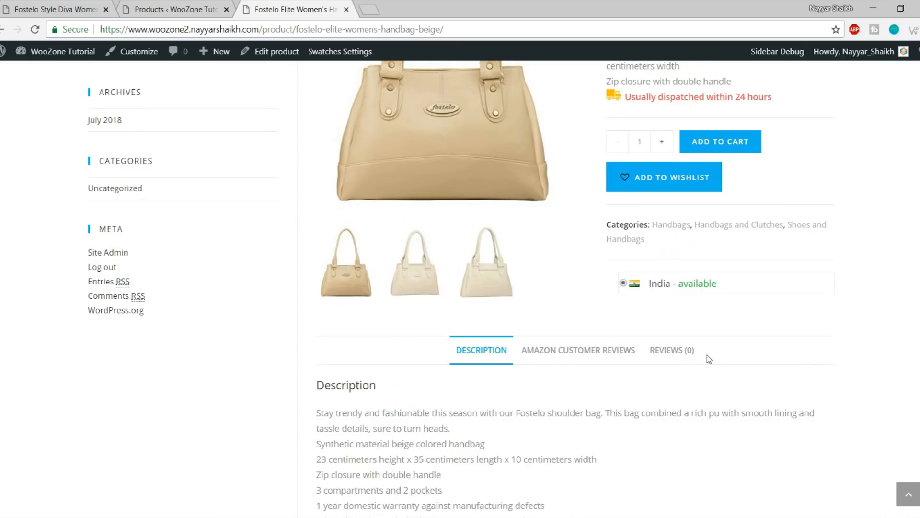
{"action": "scroll", "coordinate": [707, 354], "scroll_direction": "up", "scroll_amount": 3}
Open the beige handbag's editor from the admin list, then inspect the storefront's edit link options
{"action": "left_click", "coordinate": [172, 9]}
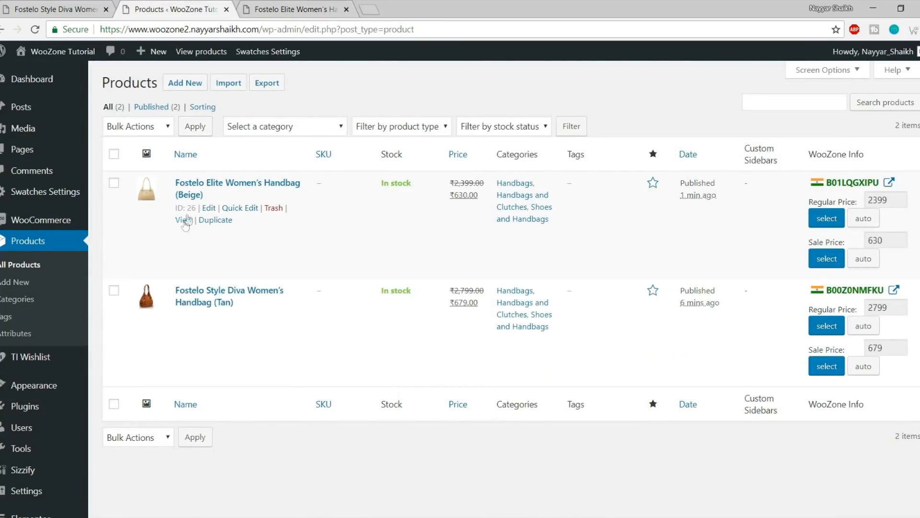
{"action": "left_click", "coordinate": [209, 208]}
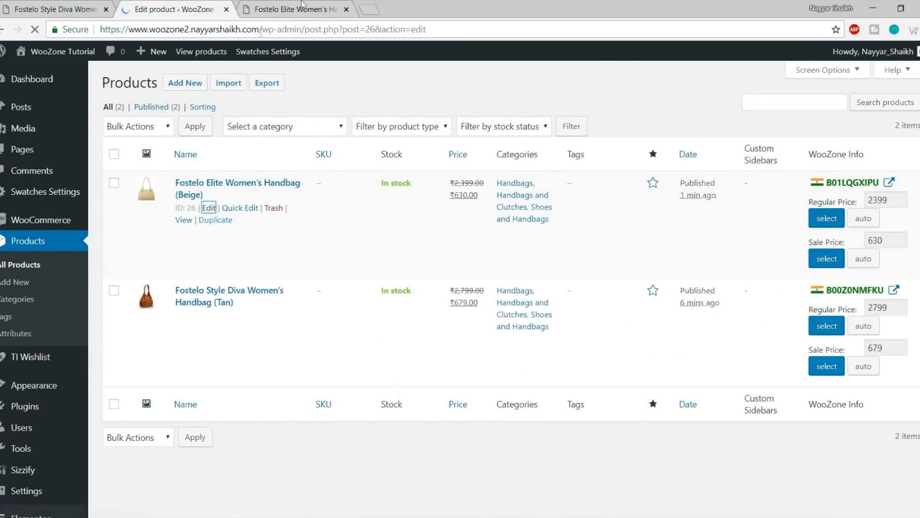
{"action": "left_click", "coordinate": [306, 9]}
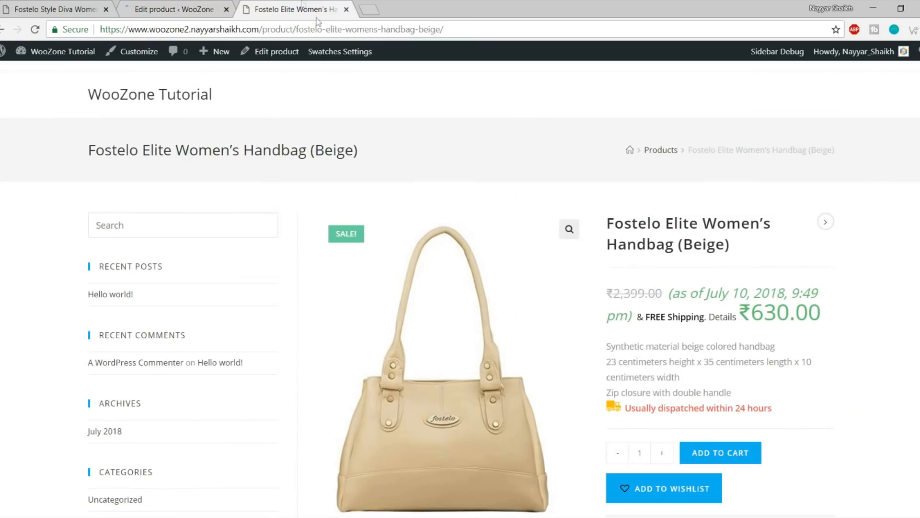
{"action": "right_click", "coordinate": [266, 56]}
{"action": "left_click", "coordinate": [556, 95]}
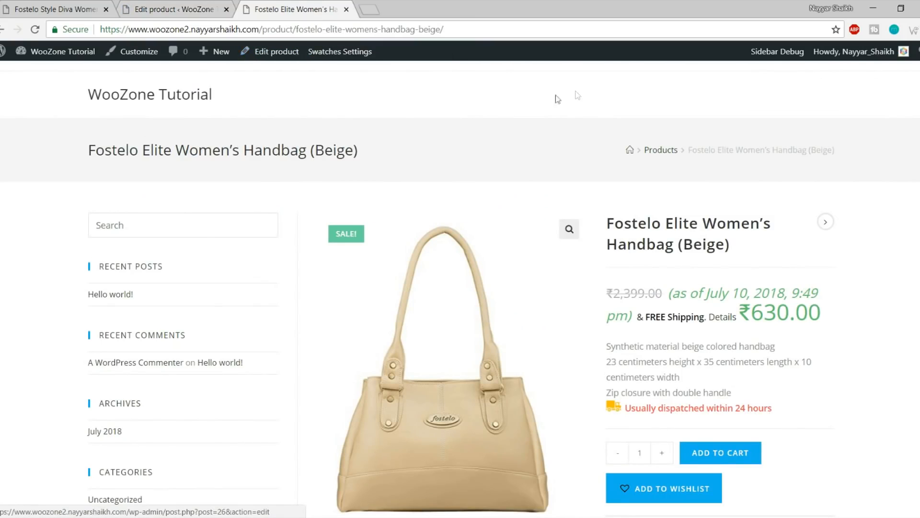
In the beige handbag's description, change the warranty duration from 1 year to '6 Months'
{"action": "left_click", "coordinate": [199, 9]}
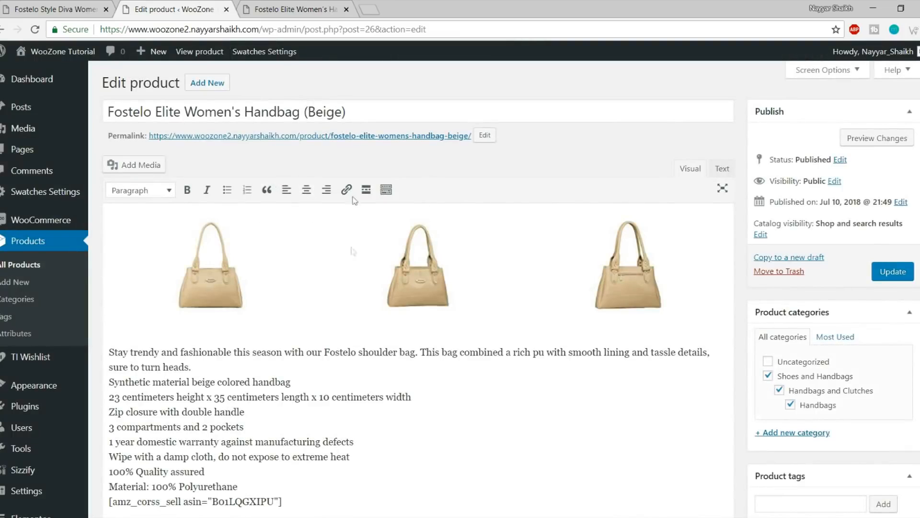
{"action": "scroll", "coordinate": [534, 298], "scroll_direction": "down", "scroll_amount": 5}
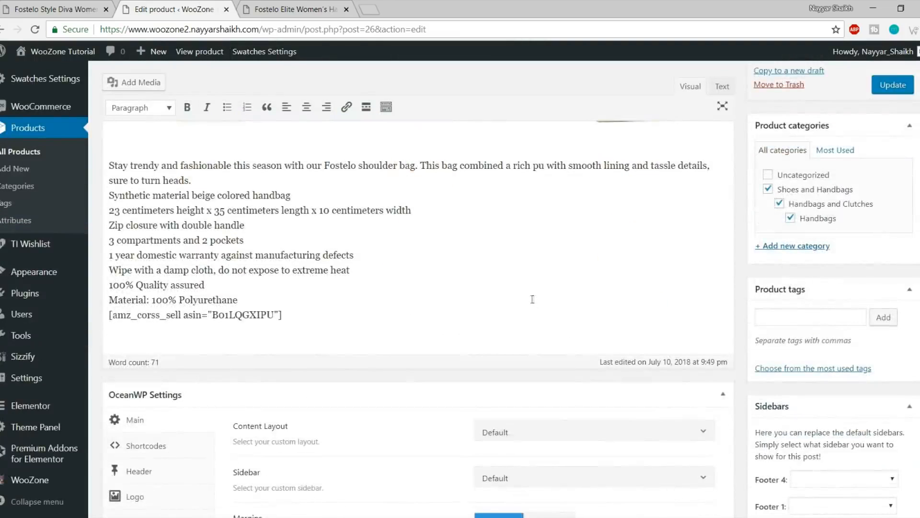
{"action": "scroll", "coordinate": [532, 300], "scroll_direction": "up", "scroll_amount": 2}
{"action": "left_click_drag", "start_coordinate": [110, 228], "coordinate": [351, 368]}
{"action": "left_click", "coordinate": [351, 368]}
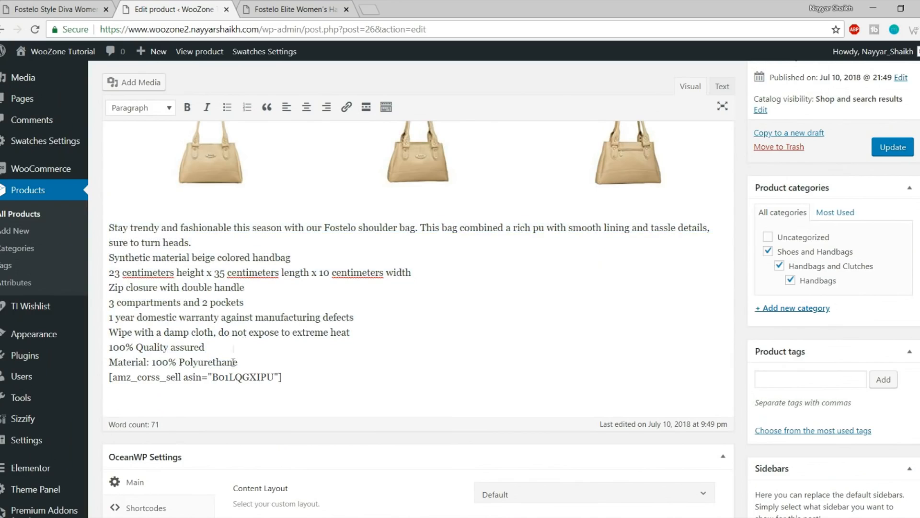
{"action": "left_click_drag", "start_coordinate": [239, 362], "coordinate": [132, 288]}
{"action": "left_click", "coordinate": [163, 303]}
{"action": "left_click_drag", "start_coordinate": [141, 316], "coordinate": [207, 318]}
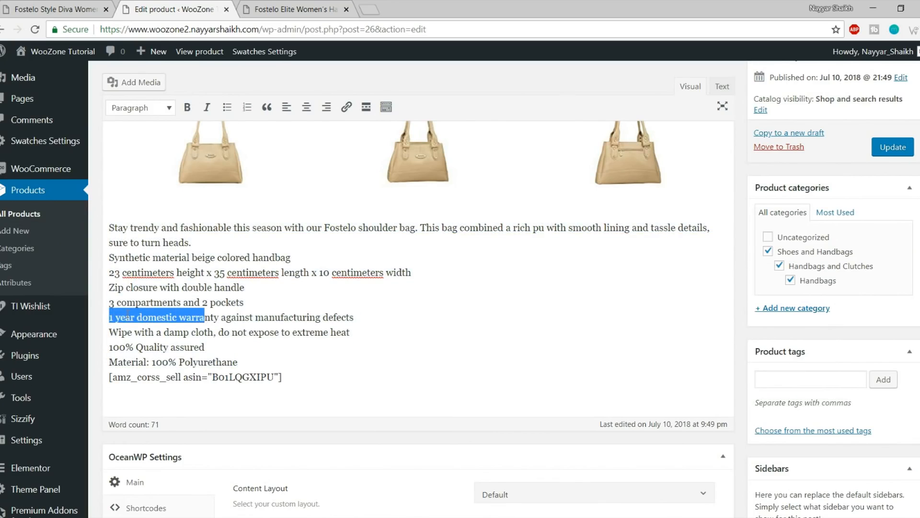
{"action": "left_click", "coordinate": [110, 317]}
{"action": "mouse_move", "coordinate": [111, 317]}
{"action": "left_mouse_down"}
{"action": "mouse_move", "coordinate": [148, 318]}
{"action": "mouse_move", "coordinate": [94, 317]}
{"action": "left_mouse_up"}
{"action": "left_click", "coordinate": [131, 317]}
{"action": "type", "text": "6 M"}
{"action": "key", "text": "BackSpace"}
{"action": "type", "text": "onths"}
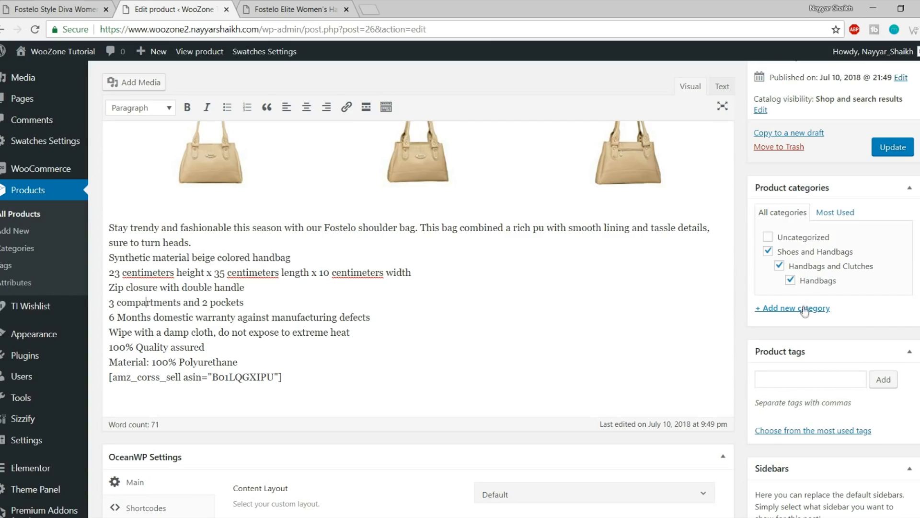
Untick the three old handbag categories and create a new Bags category
{"action": "left_click", "coordinate": [791, 280]}
{"action": "left_click", "coordinate": [780, 266]}
{"action": "left_click", "coordinate": [768, 250]}
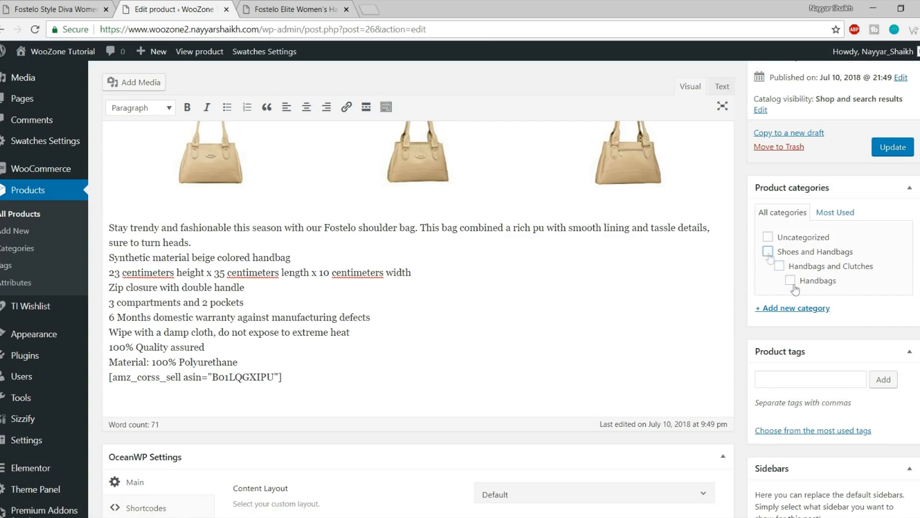
{"action": "left_click", "coordinate": [796, 312]}
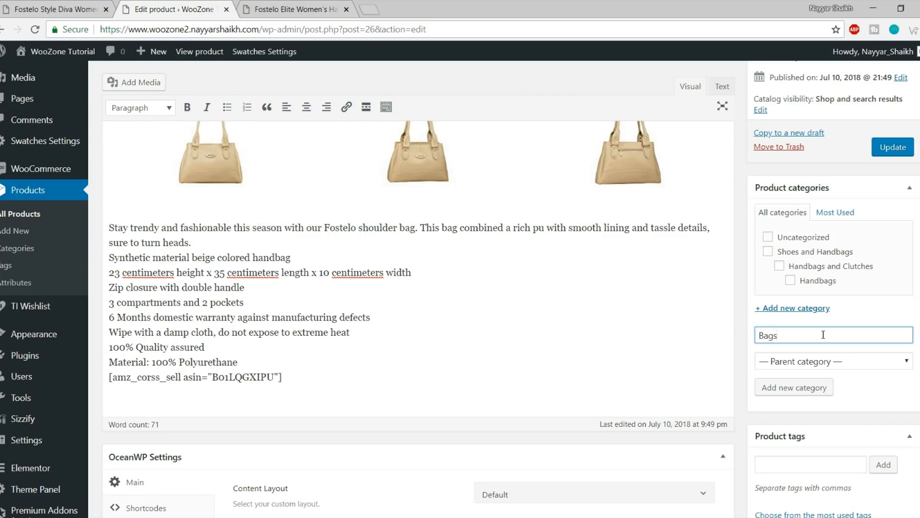
{"action": "left_click", "coordinate": [799, 396]}
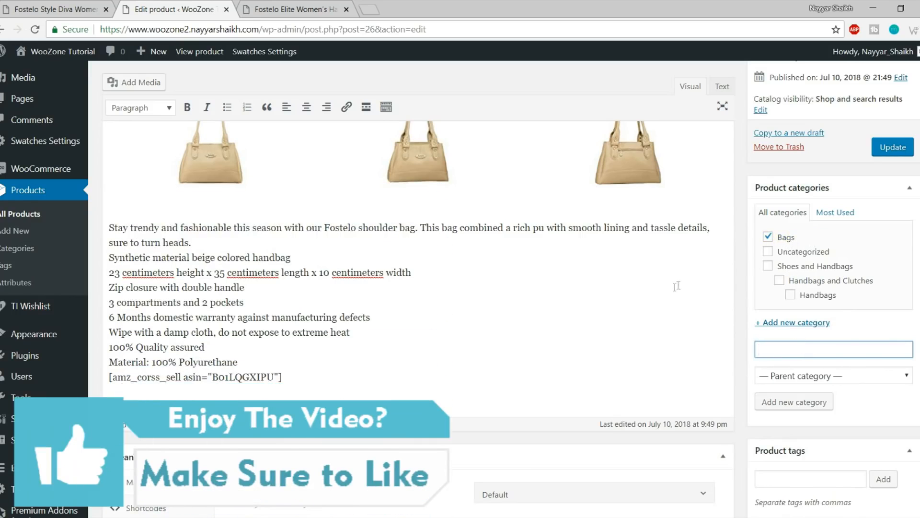
Check the regular price 2399 and sale price 630 against the live product page
{"action": "scroll", "coordinate": [677, 286], "scroll_direction": "down", "scroll_amount": 8}
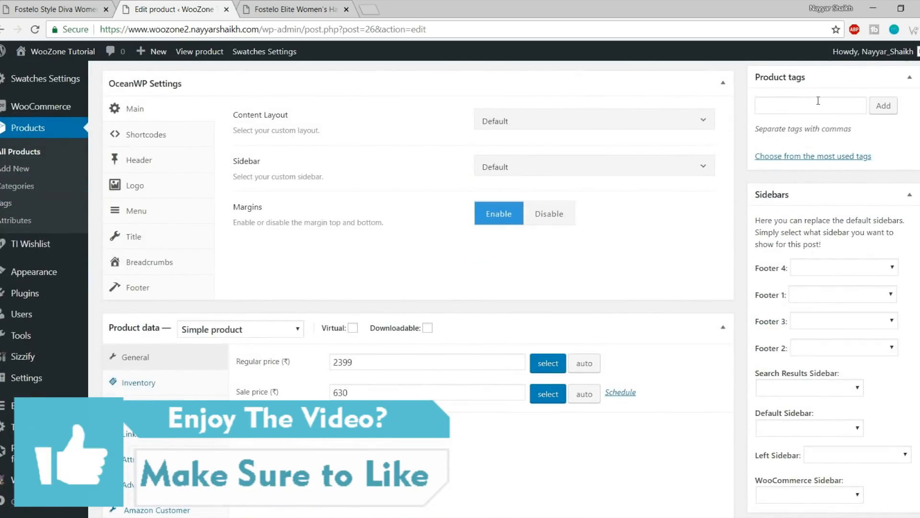
{"action": "scroll", "coordinate": [326, 239], "scroll_direction": "down", "scroll_amount": 4}
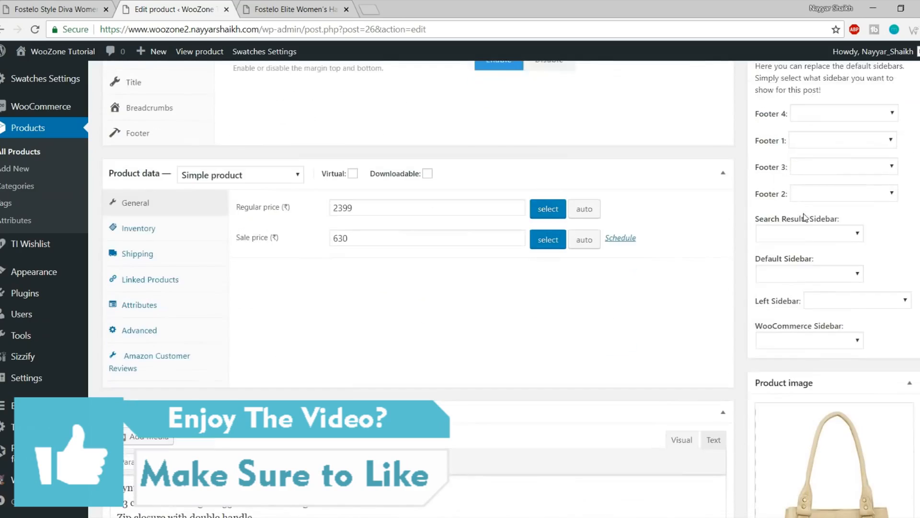
{"action": "left_click_drag", "start_coordinate": [357, 176], "coordinate": [311, 184]}
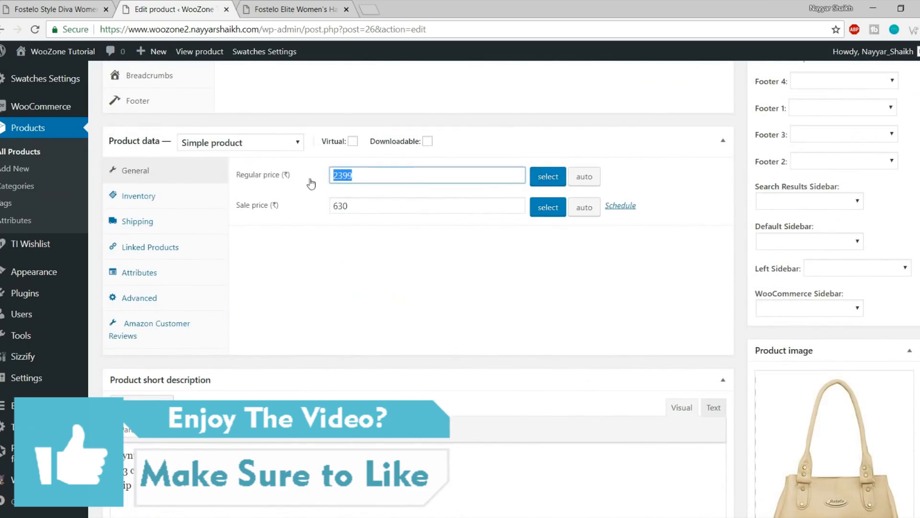
{"action": "left_click", "coordinate": [363, 204]}
{"action": "left_click", "coordinate": [290, 7]}
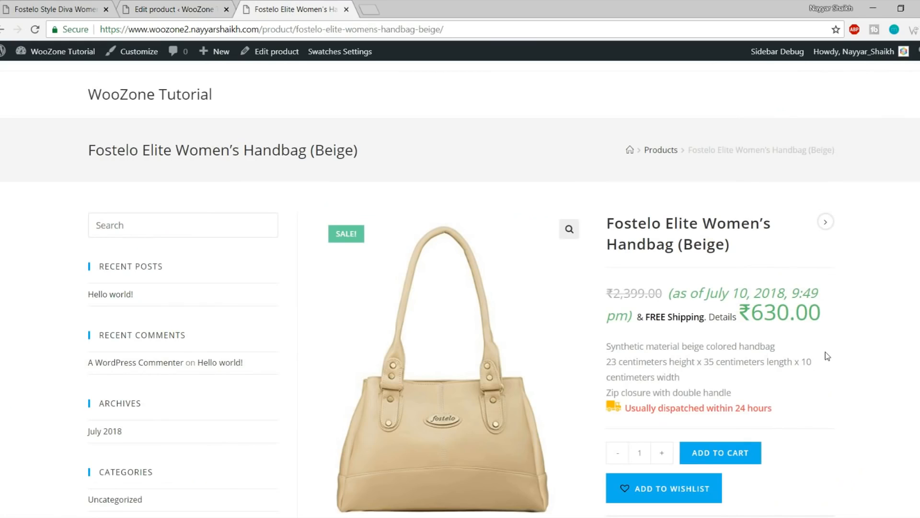
{"action": "left_click", "coordinate": [133, 4]}
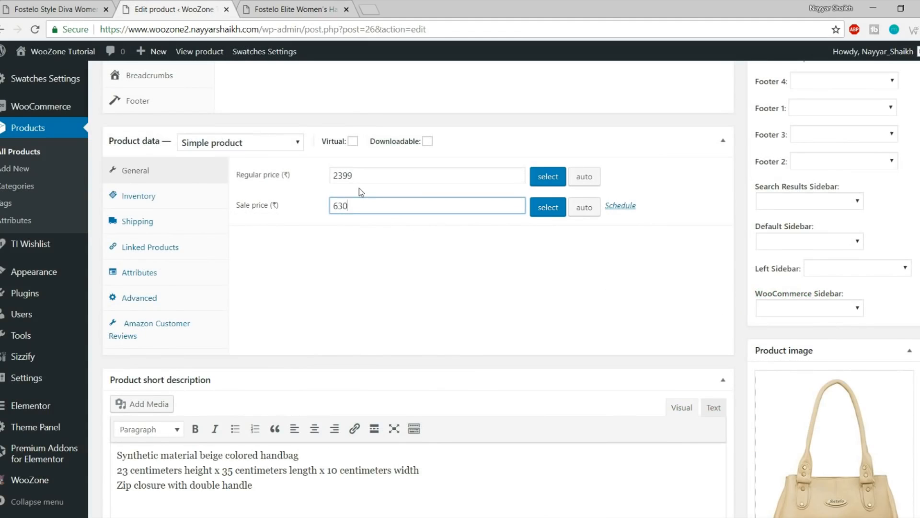
Compare the short description in the editor with the live product page
{"action": "scroll", "coordinate": [590, 268], "scroll_direction": "down", "scroll_amount": 3}
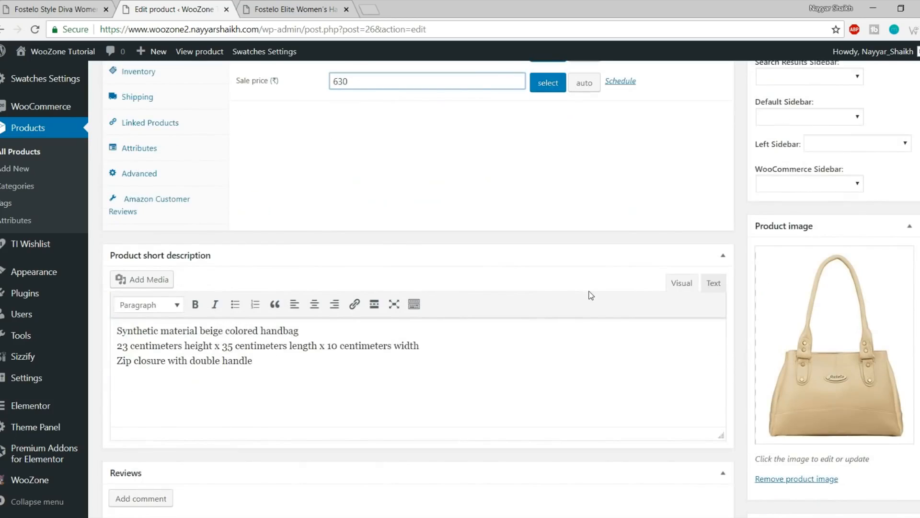
{"action": "left_click_drag", "start_coordinate": [253, 360], "coordinate": [117, 326]}
{"action": "left_click", "coordinate": [117, 326]}
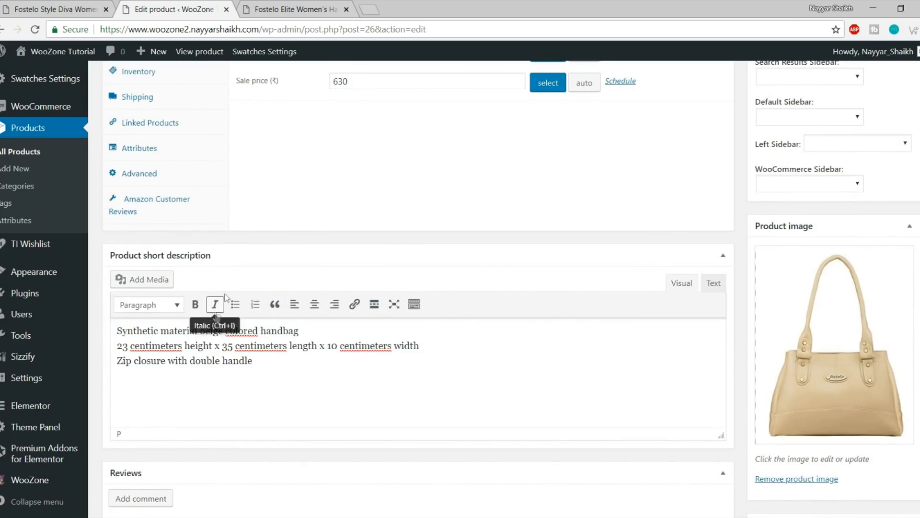
{"action": "left_click", "coordinate": [273, 6]}
{"action": "left_click_drag", "start_coordinate": [607, 342], "coordinate": [744, 392]}
{"action": "left_click", "coordinate": [745, 393]}
{"action": "left_click", "coordinate": [196, 5]}
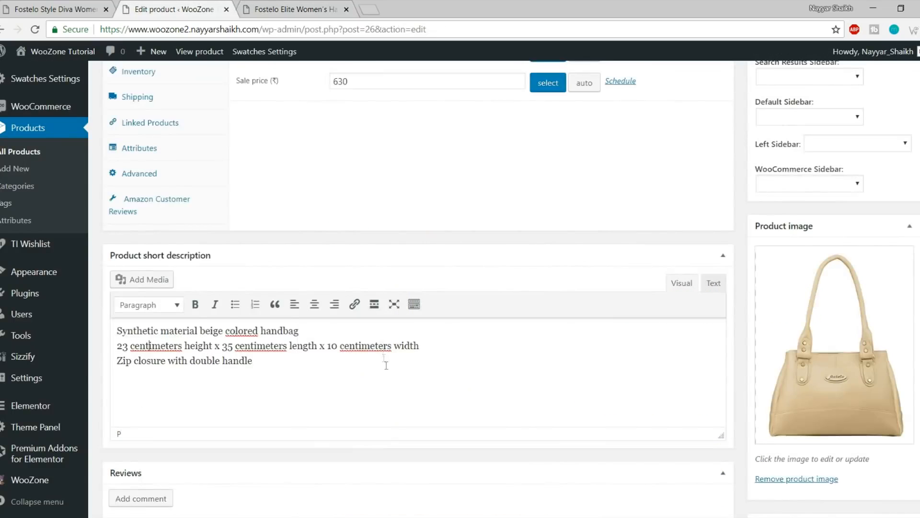
{"action": "scroll", "coordinate": [393, 379], "scroll_direction": "down", "scroll_amount": 3}
{"action": "scroll", "coordinate": [907, 284], "scroll_direction": "up", "scroll_amount": 15}
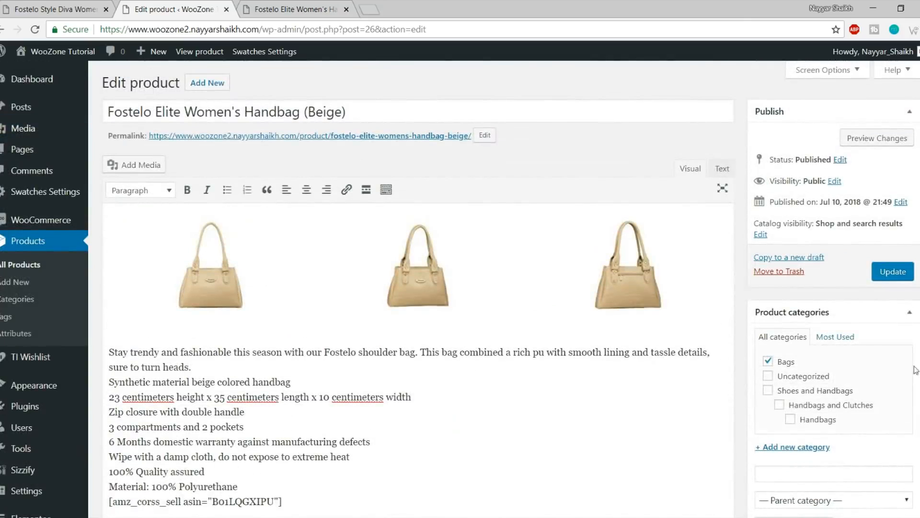
Review the main description text above the shortcode
{"action": "scroll", "coordinate": [378, 411], "scroll_direction": "down", "scroll_amount": 4}
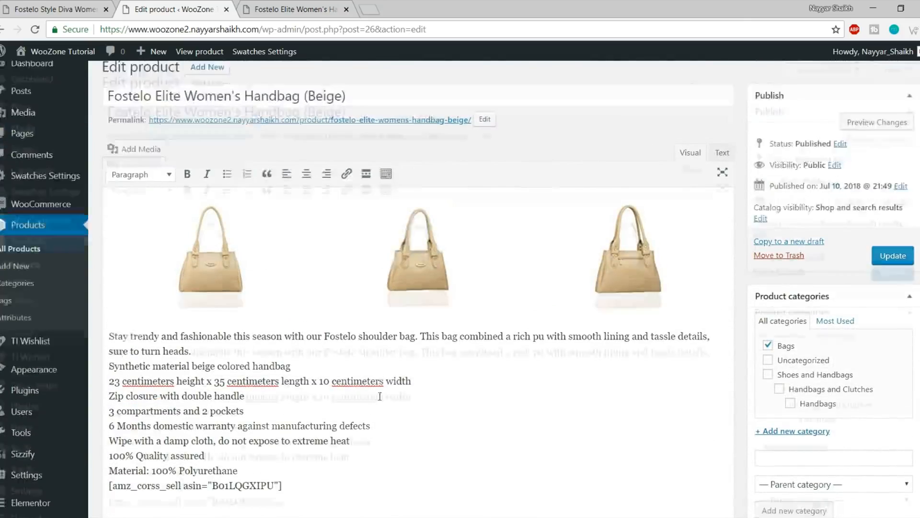
{"action": "scroll", "coordinate": [346, 360], "scroll_direction": "up", "scroll_amount": 2}
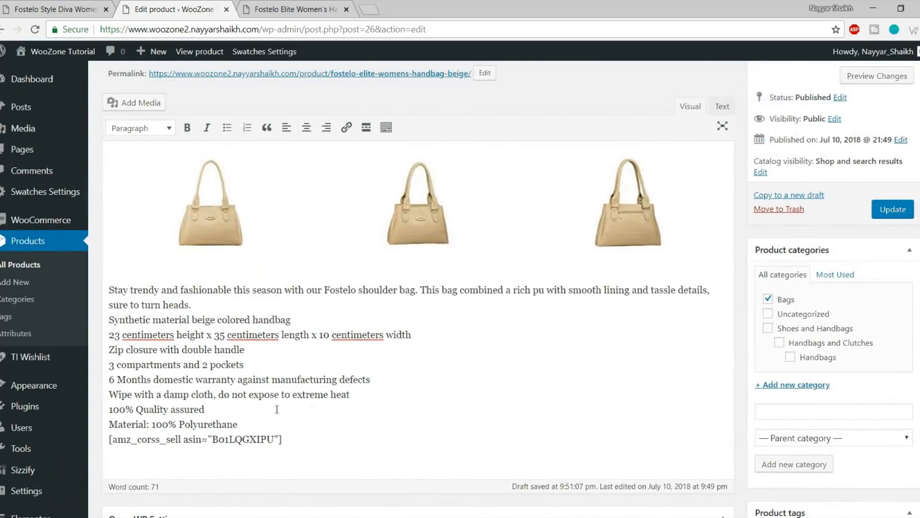
{"action": "left_click_drag", "start_coordinate": [232, 423], "coordinate": [89, 280]}
{"action": "left_click", "coordinate": [161, 319]}
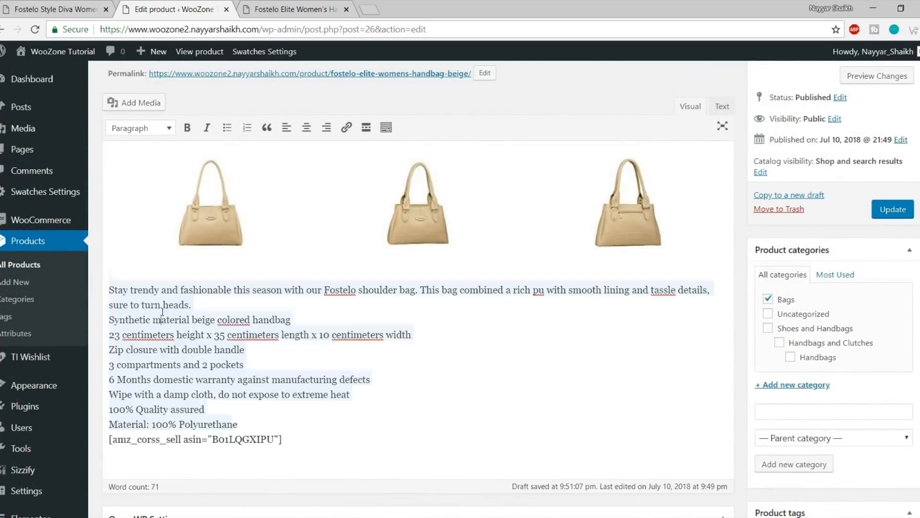
{"action": "left_click_drag", "start_coordinate": [238, 423], "coordinate": [207, 309]}
Update the handbag product and switch to its live product page
{"action": "scroll", "coordinate": [203, 307], "scroll_direction": "up", "scroll_amount": 2}
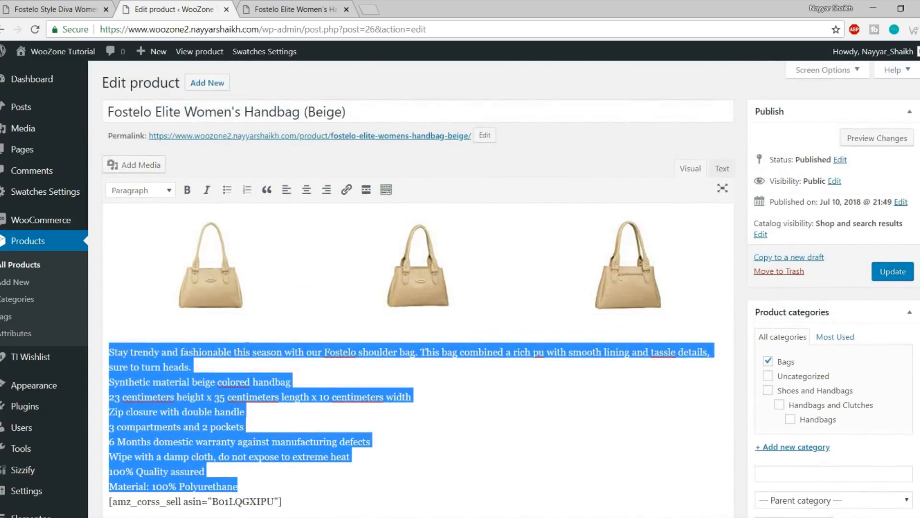
{"action": "scroll", "coordinate": [204, 307], "scroll_direction": "down", "scroll_amount": 4}
{"action": "scroll", "coordinate": [283, 321], "scroll_direction": "up", "scroll_amount": 1}
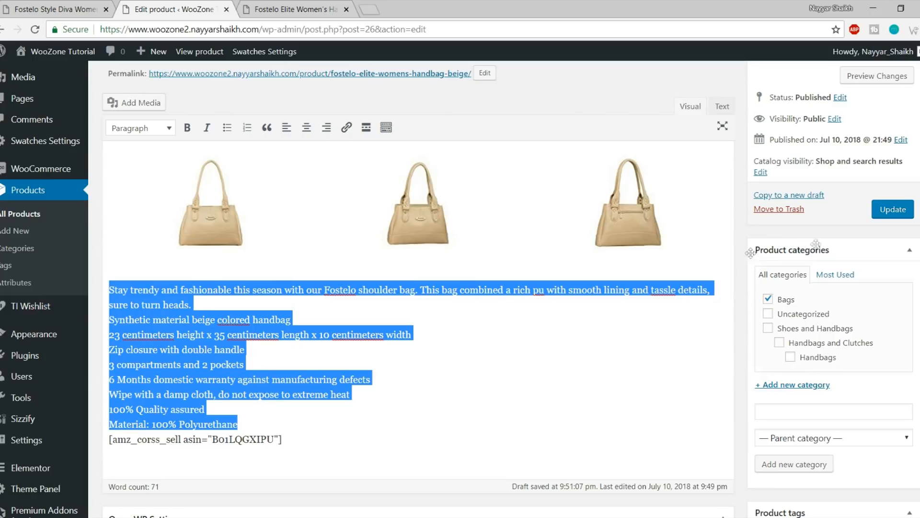
{"action": "scroll", "coordinate": [656, 287], "scroll_direction": "up", "scroll_amount": 1}
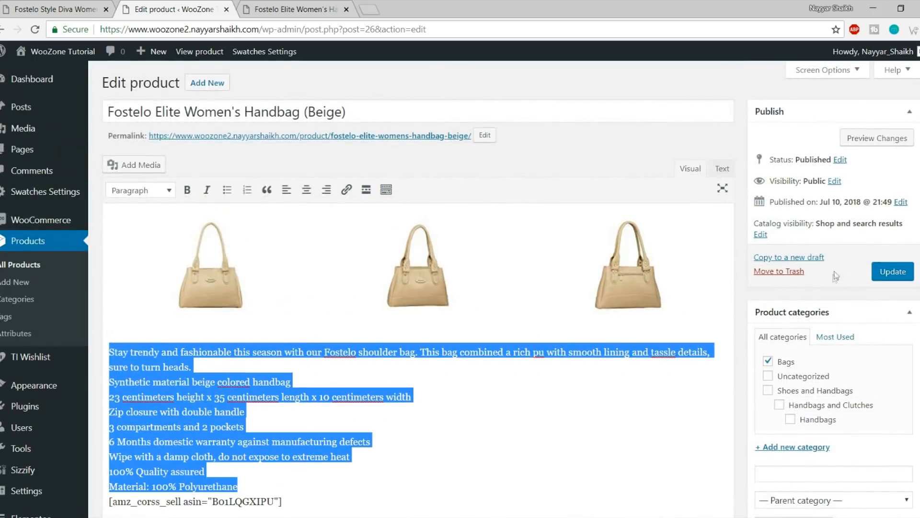
{"action": "left_click", "coordinate": [904, 274]}
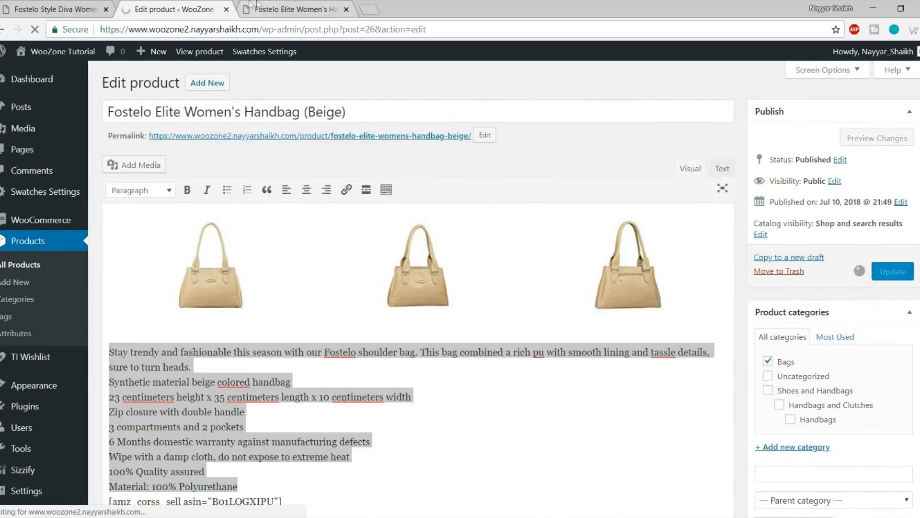
{"action": "left_click", "coordinate": [261, 9]}
{"action": "left_click", "coordinate": [33, 30]}
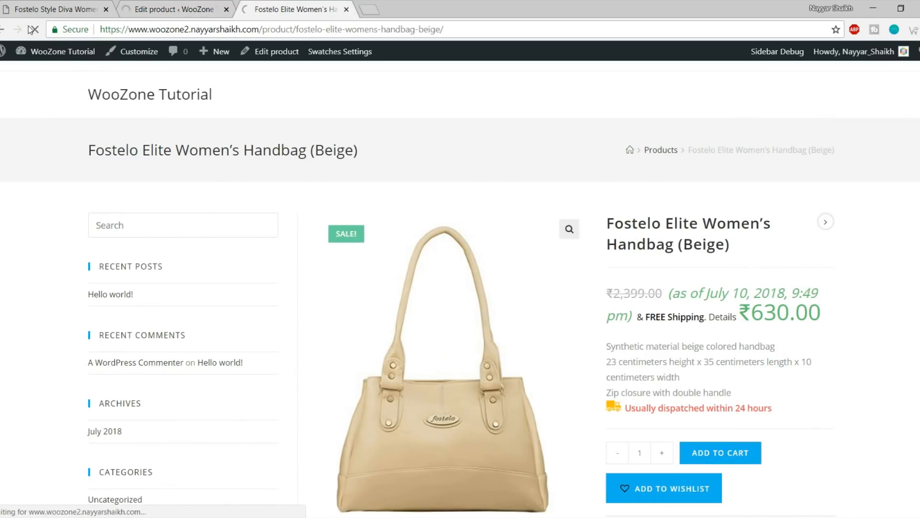
{"action": "scroll", "coordinate": [744, 192], "scroll_direction": "down", "scroll_amount": 10}
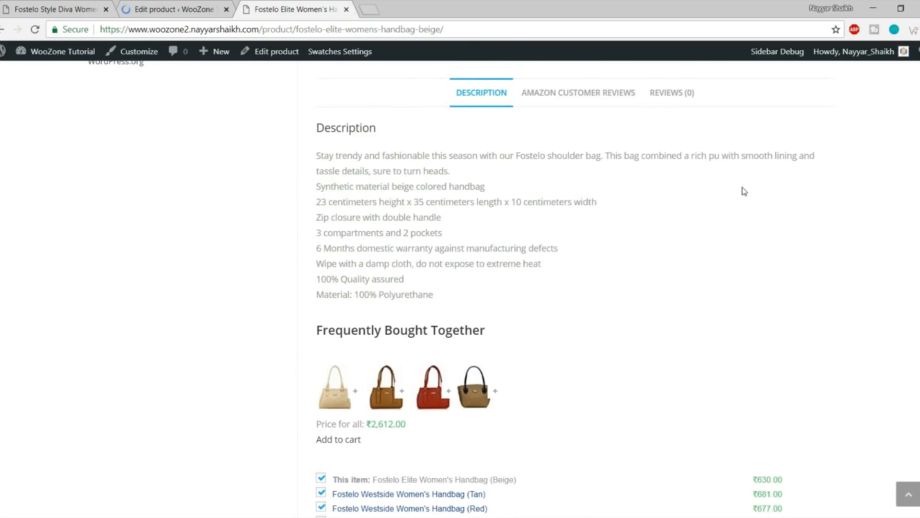
{"action": "left_click_drag", "start_coordinate": [318, 250], "coordinate": [556, 248]}
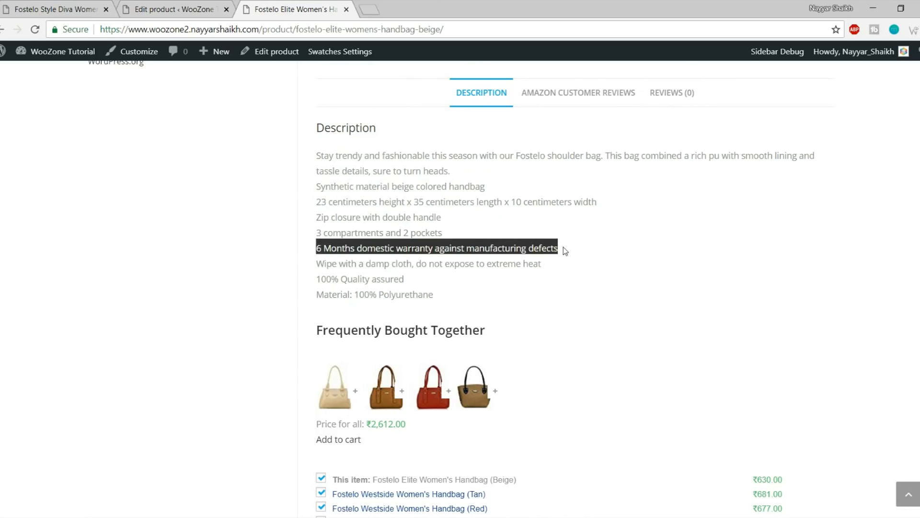
{"action": "left_click", "coordinate": [562, 248]}
{"action": "scroll", "coordinate": [441, 271], "scroll_direction": "down", "scroll_amount": 3}
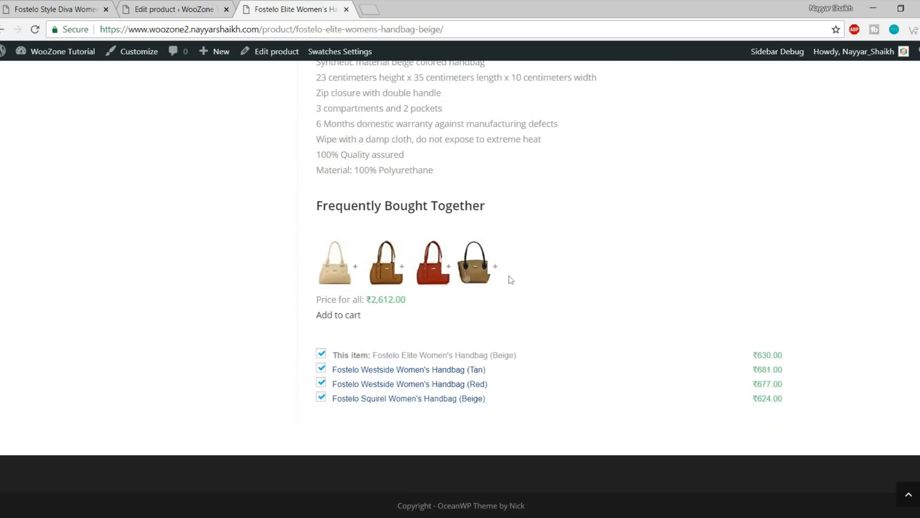
{"action": "scroll", "coordinate": [591, 261], "scroll_direction": "up", "scroll_amount": 9}
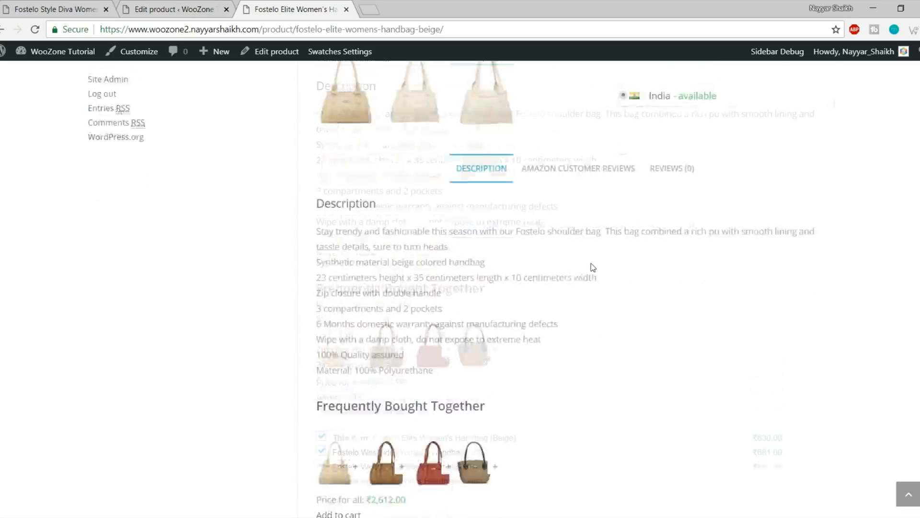
{"action": "scroll", "coordinate": [829, 260], "scroll_direction": "up", "scroll_amount": 5}
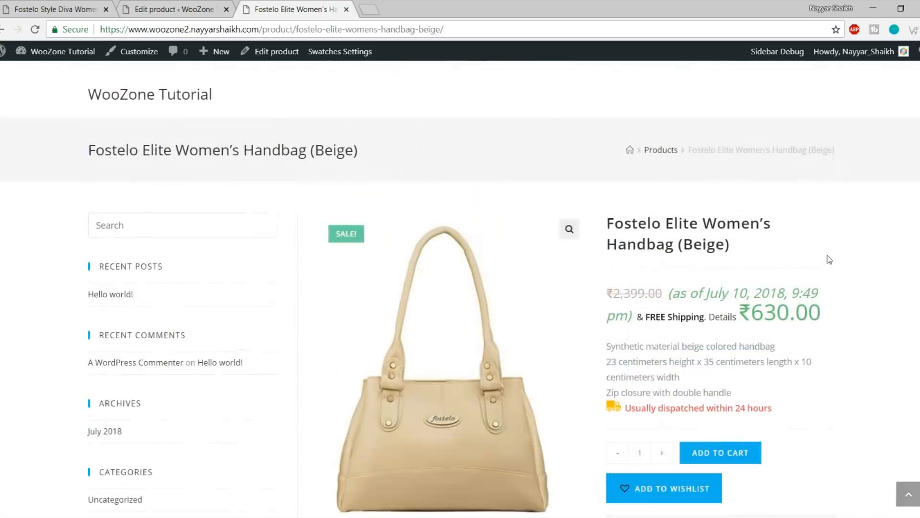
{"action": "scroll", "coordinate": [838, 262], "scroll_direction": "down", "scroll_amount": 14}
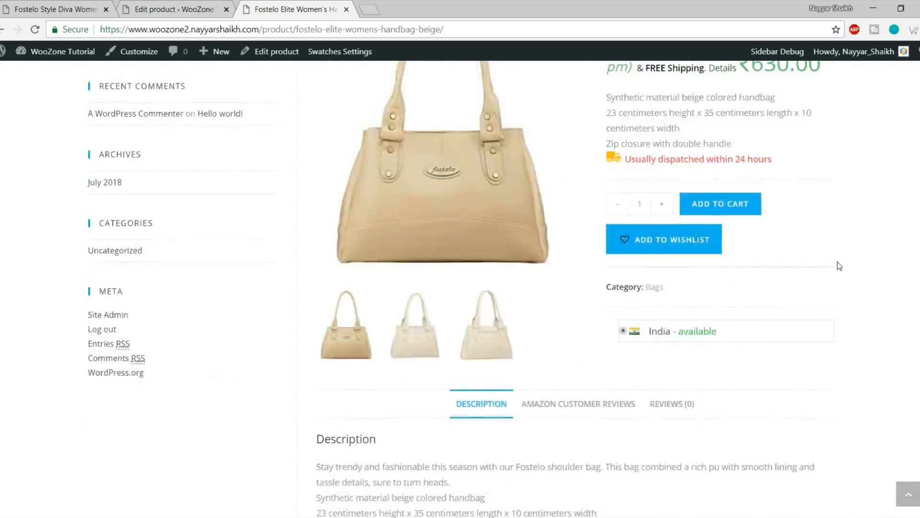
{"action": "scroll", "coordinate": [840, 306], "scroll_direction": "up", "scroll_amount": 14}
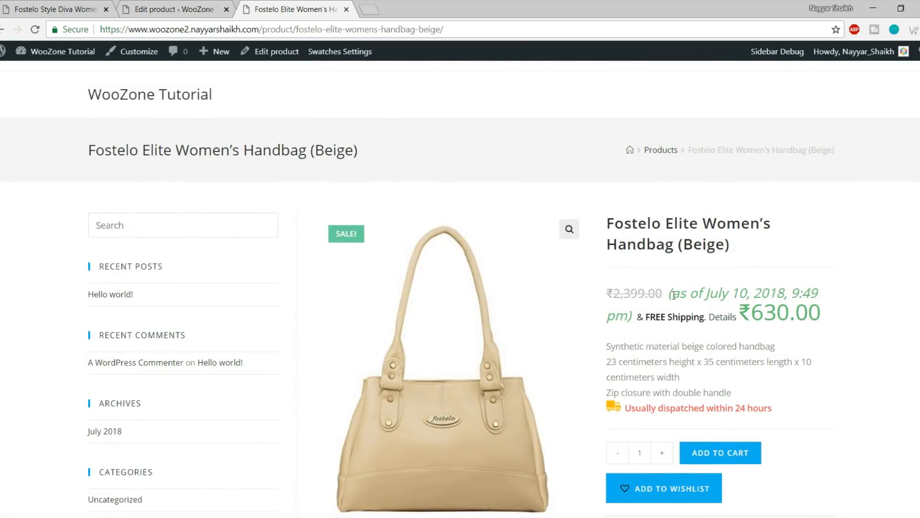
{"action": "left_click_drag", "start_coordinate": [671, 295], "coordinate": [820, 297]}
{"action": "left_click", "coordinate": [820, 297]}
Inspect the '(as of July 10, 2018, 9:49 pm)' date note beside the price
{"action": "left_click_drag", "start_coordinate": [671, 308], "coordinate": [635, 309]}
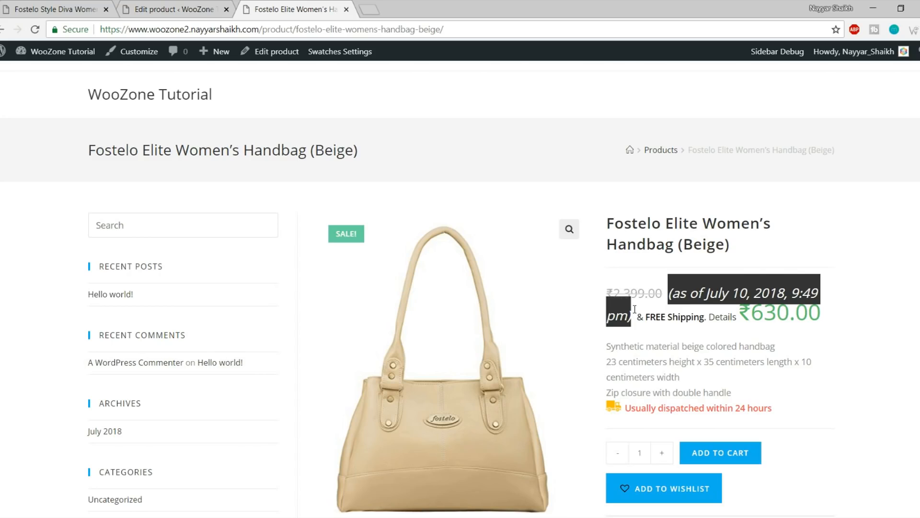
{"action": "scroll", "coordinate": [815, 283], "scroll_direction": "down", "scroll_amount": 1}
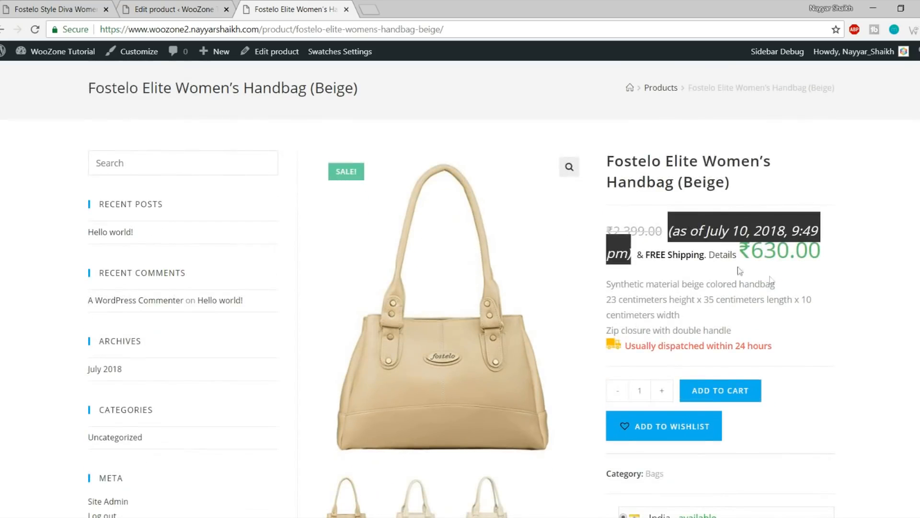
{"action": "right_click", "coordinate": [684, 230]}
{"action": "left_click", "coordinate": [740, 293]}
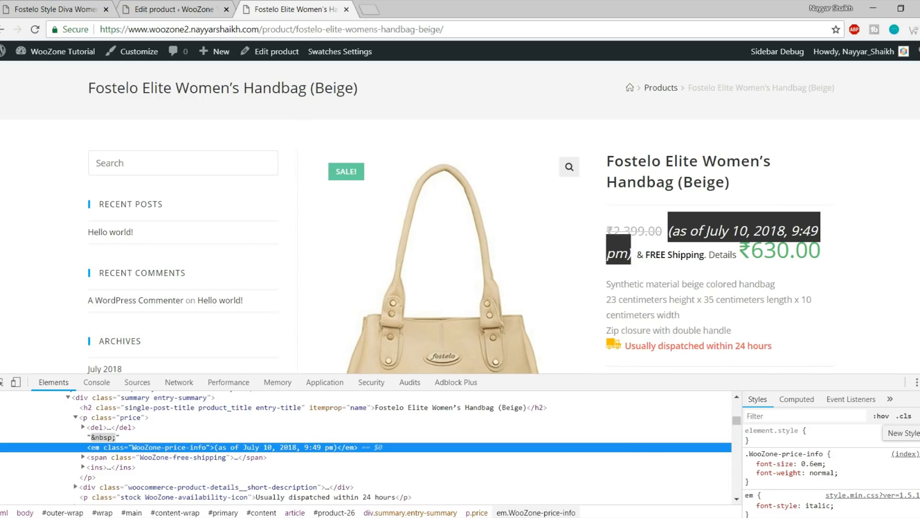
Add the style rule em.WooZone-price-info { display: none; } and copy it
{"action": "left_click", "coordinate": [915, 416]}
{"action": "left_click", "coordinate": [779, 472]}
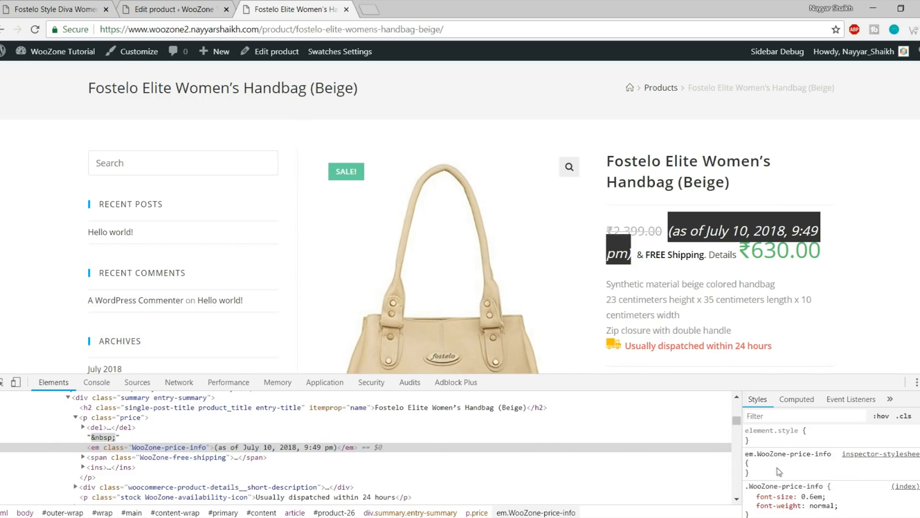
{"action": "left_click", "coordinate": [769, 466]}
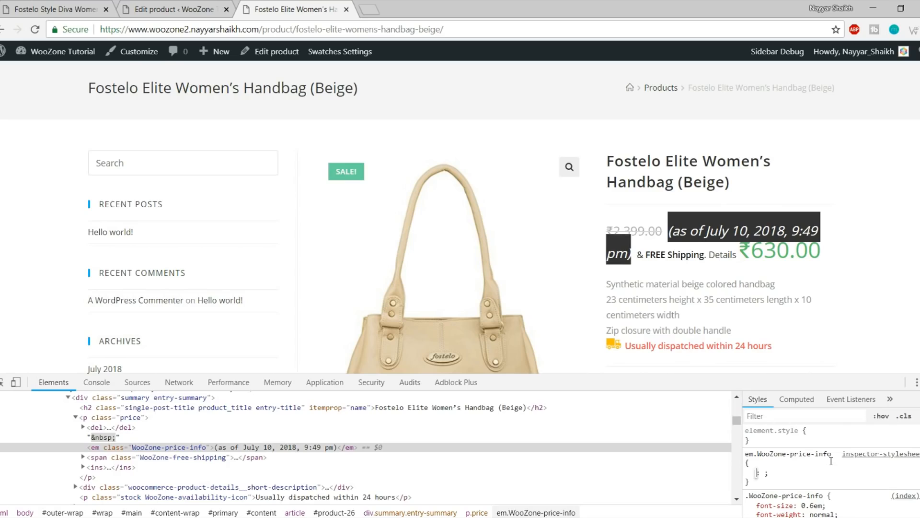
{"action": "type", "text": "displ"}
{"action": "key", "text": "Tab"}
{"action": "type", "text": "n3"}
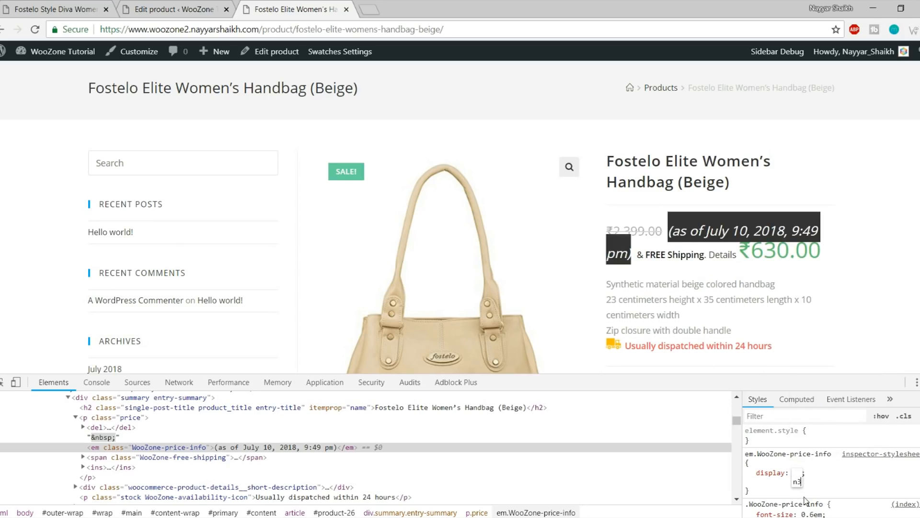
{"action": "key", "text": "BackSpace"}
{"action": "type", "text": "o"}
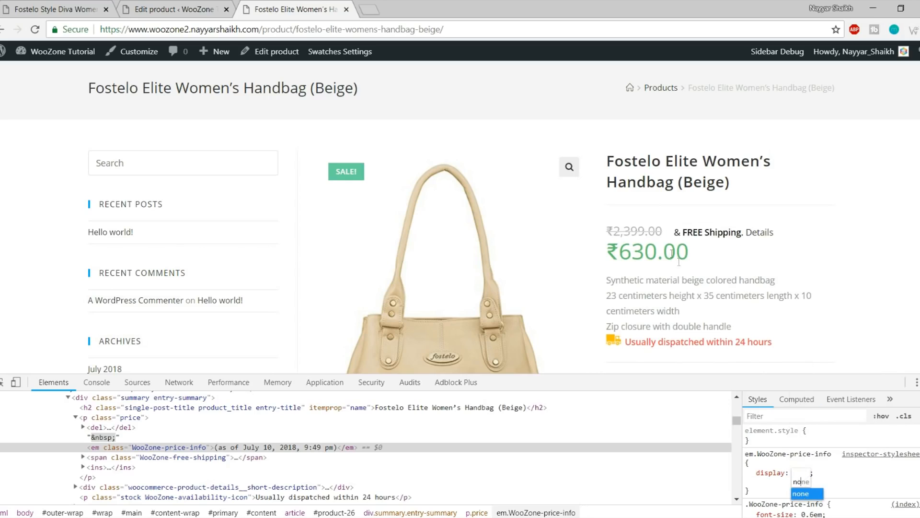
{"action": "left_click", "coordinate": [844, 486]}
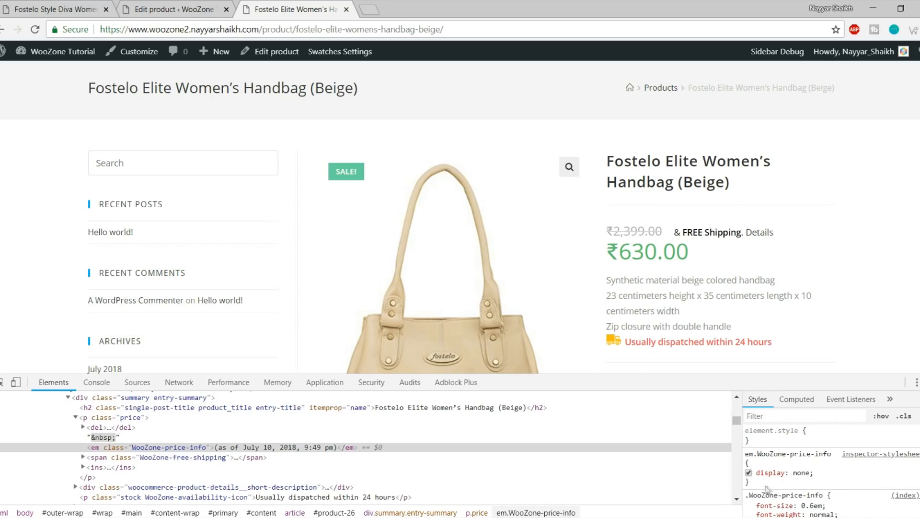
{"action": "left_click_drag", "start_coordinate": [758, 485], "coordinate": [749, 453]}
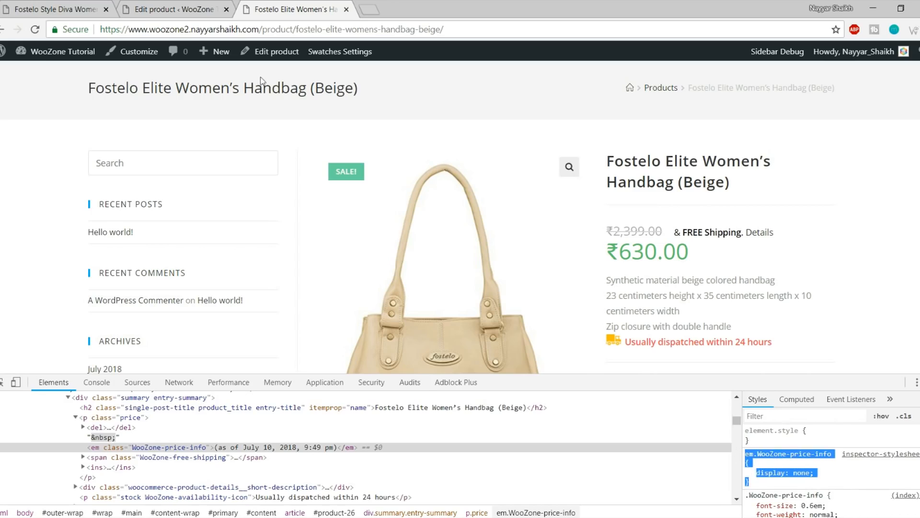
{"action": "left_click", "coordinate": [66, 7]}
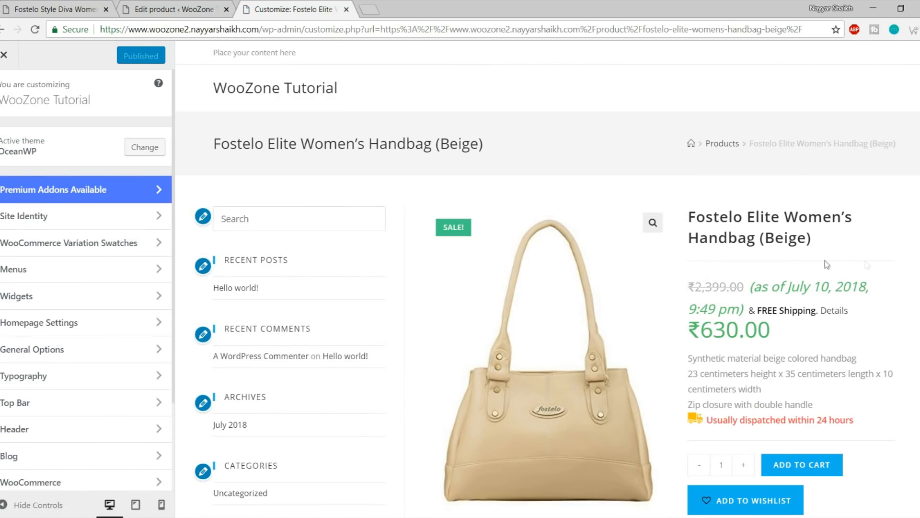
Paste the em.WooZone-price-info { display: none; } rule into the Custom CSS/JS box
{"action": "scroll", "coordinate": [117, 297], "scroll_direction": "down", "scroll_amount": 3}
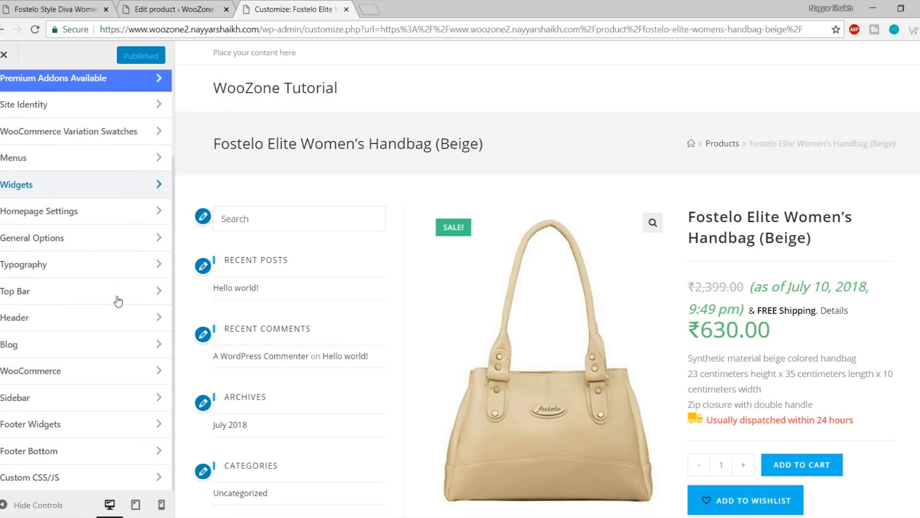
{"action": "left_click", "coordinate": [50, 482]}
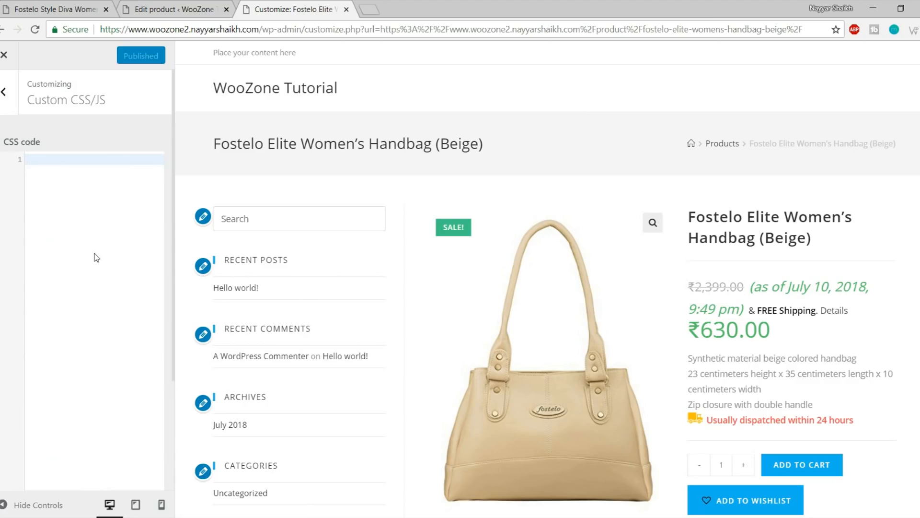
{"action": "type", "text": "em.WooZone-price-info {     display: none; }"}
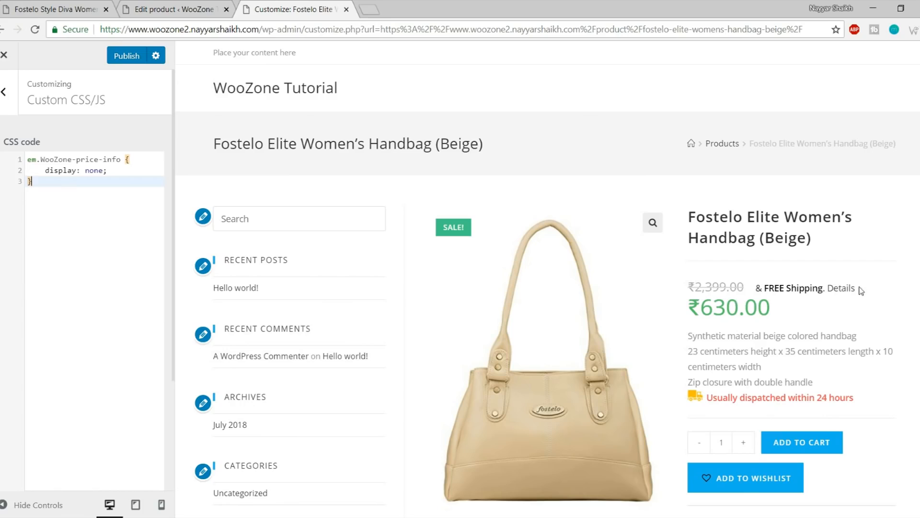
{"action": "left_click_drag", "start_coordinate": [754, 287], "coordinate": [861, 294]}
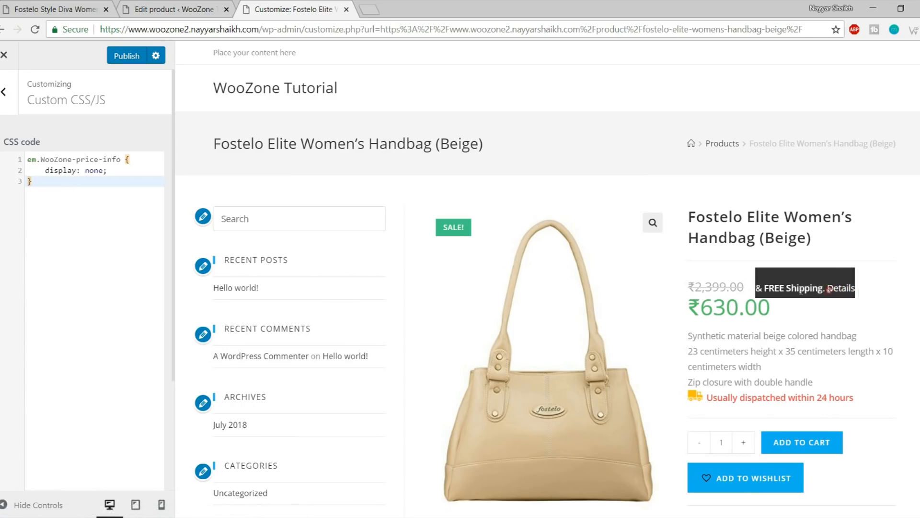
Inspect the free-shipping text and select its whole span element
{"action": "right_click", "coordinate": [784, 286]}
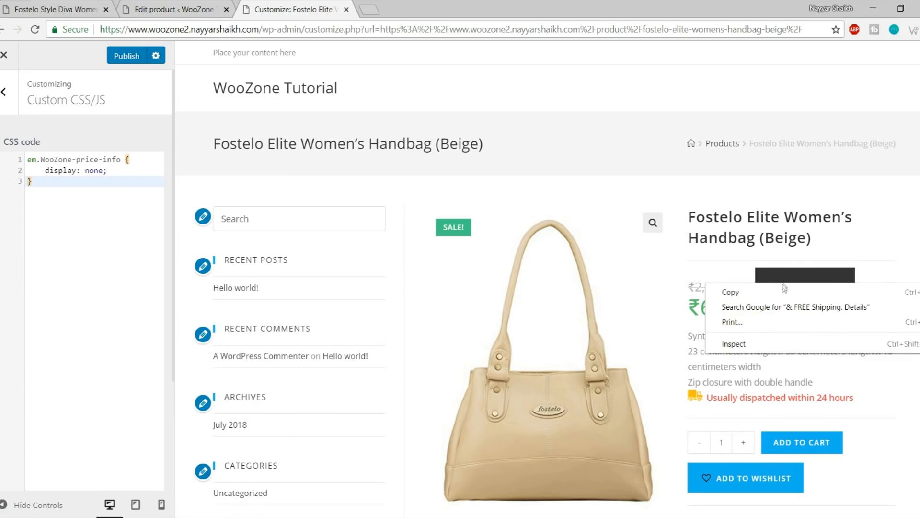
{"action": "left_click", "coordinate": [775, 344]}
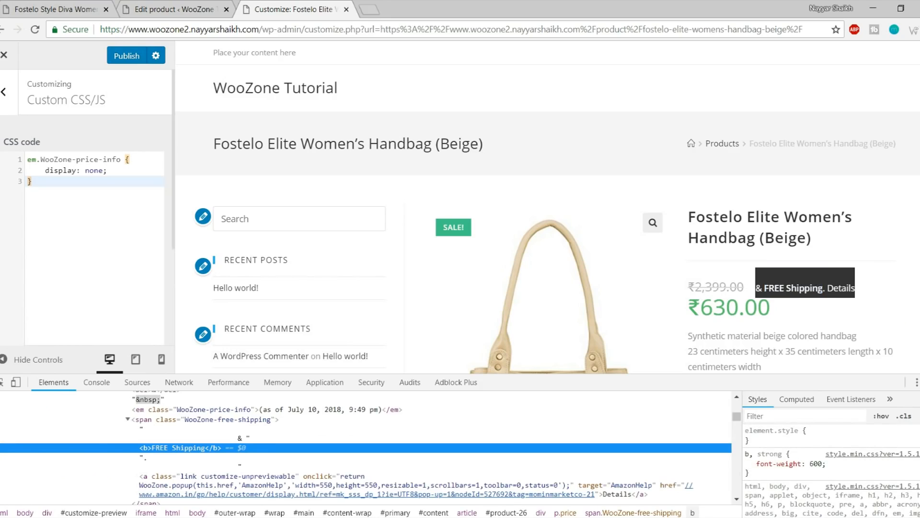
{"action": "left_click", "coordinate": [919, 416]}
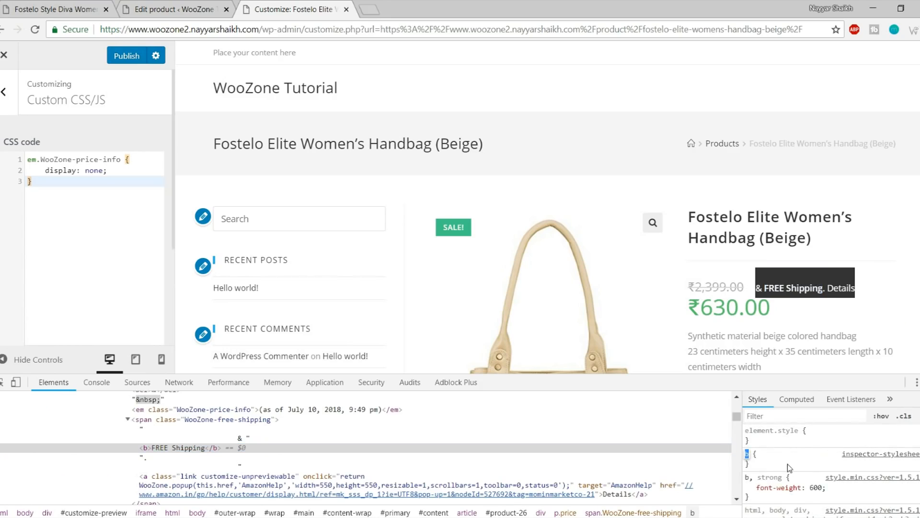
{"action": "scroll", "coordinate": [793, 465], "scroll_direction": "down", "scroll_amount": 5}
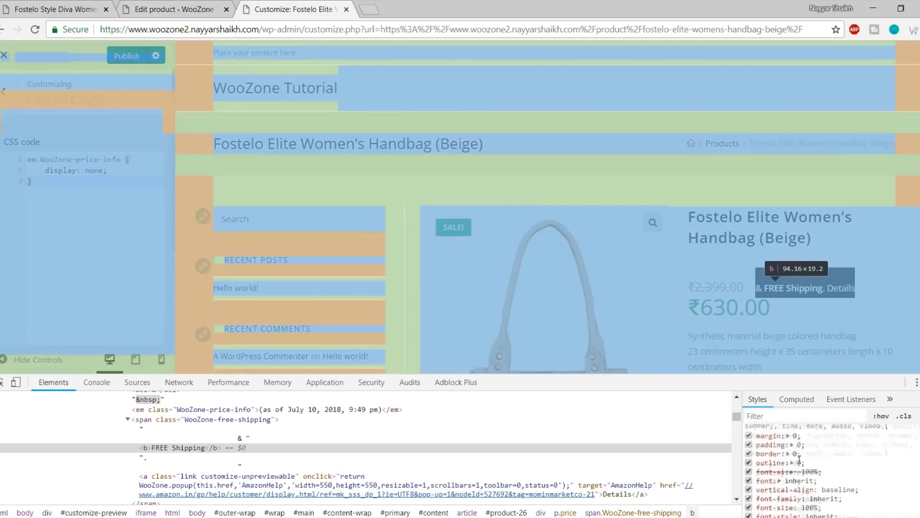
{"action": "scroll", "coordinate": [870, 455], "scroll_direction": "down", "scroll_amount": 3}
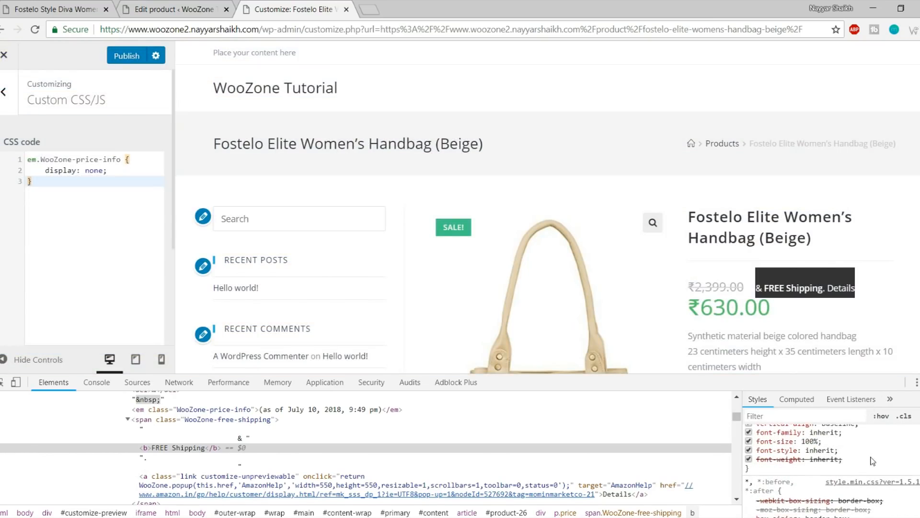
{"action": "scroll", "coordinate": [873, 461], "scroll_direction": "up", "scroll_amount": 2}
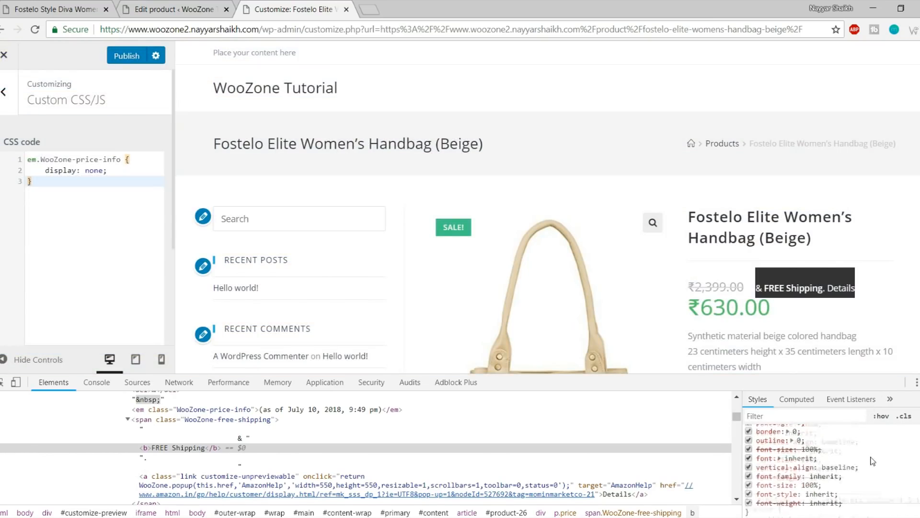
{"action": "left_click", "coordinate": [213, 420]}
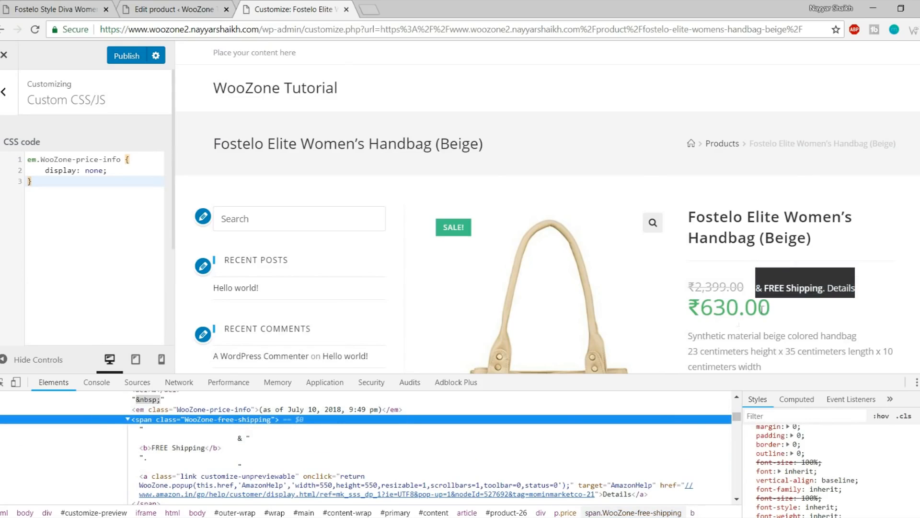
{"action": "scroll", "coordinate": [576, 459], "scroll_direction": "up", "scroll_amount": 2}
{"action": "scroll", "coordinate": [576, 459], "scroll_direction": "down", "scroll_amount": 2}
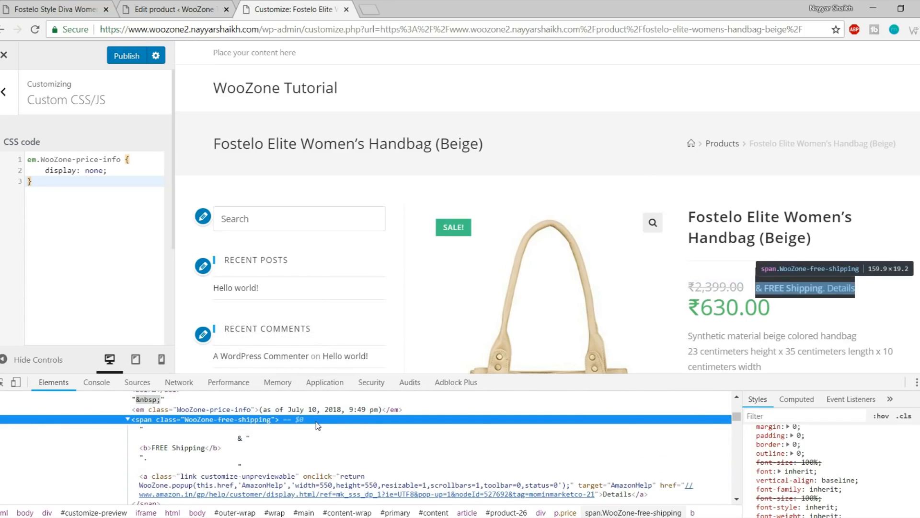
{"action": "scroll", "coordinate": [479, 455], "scroll_direction": "up", "scroll_amount": 4}
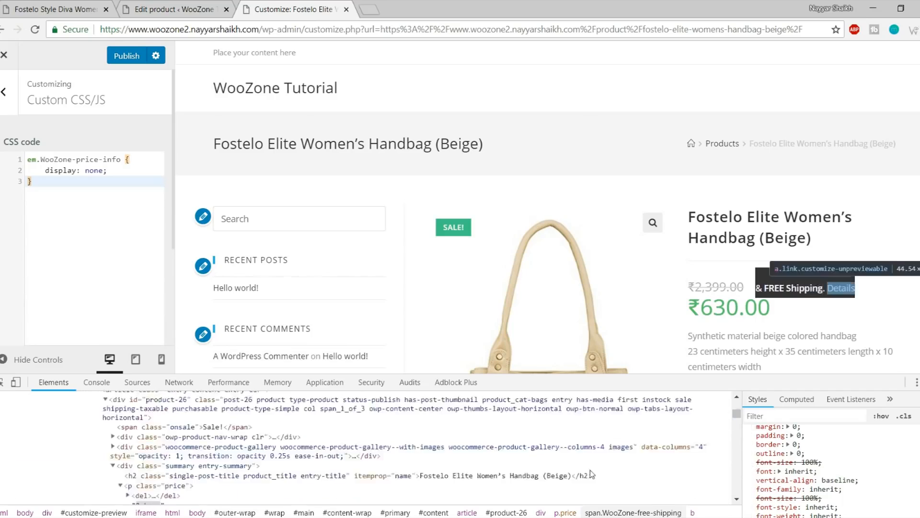
{"action": "scroll", "coordinate": [591, 469], "scroll_direction": "down", "scroll_amount": 4}
{"action": "scroll", "coordinate": [322, 455], "scroll_direction": "up", "scroll_amount": 1}
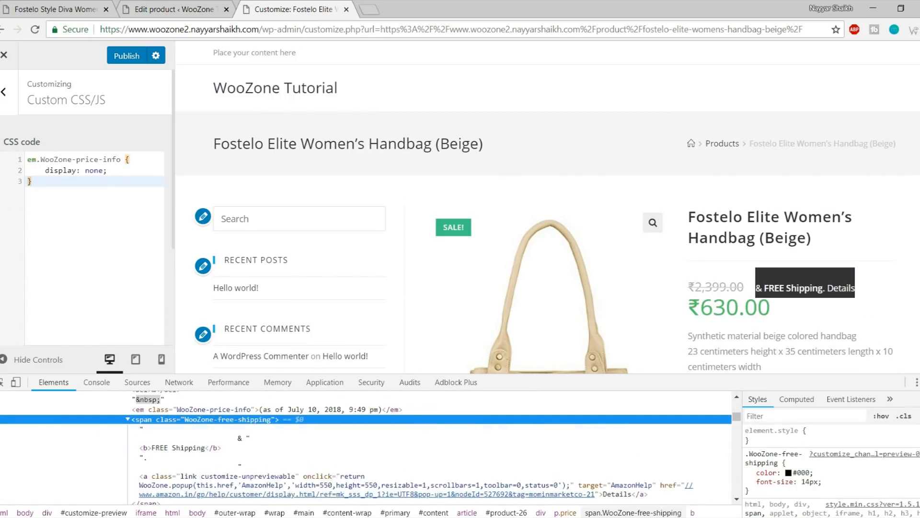
Add the rule span.WooZone-free-shipping { display: none; } and copy it
{"action": "left_click", "coordinate": [919, 416]}
{"action": "left_click", "coordinate": [783, 470]}
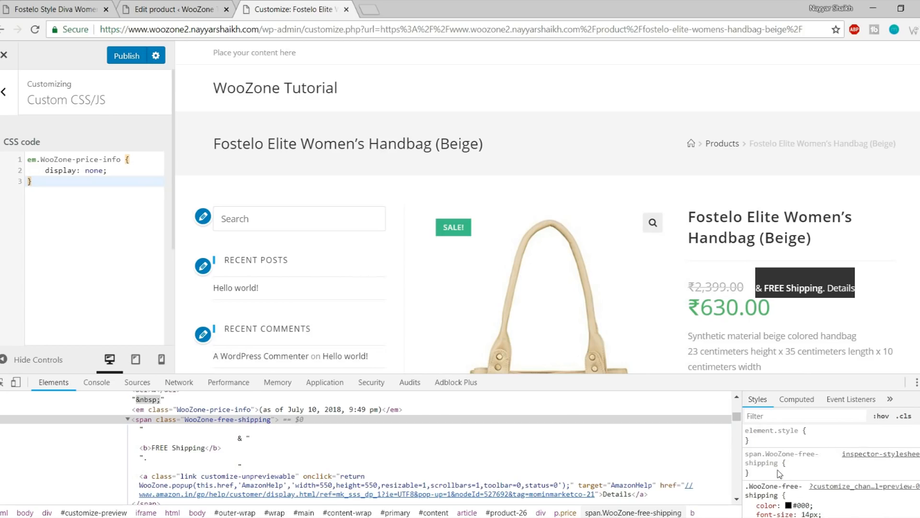
{"action": "left_click", "coordinate": [779, 473]}
{"action": "type", "text": "di"}
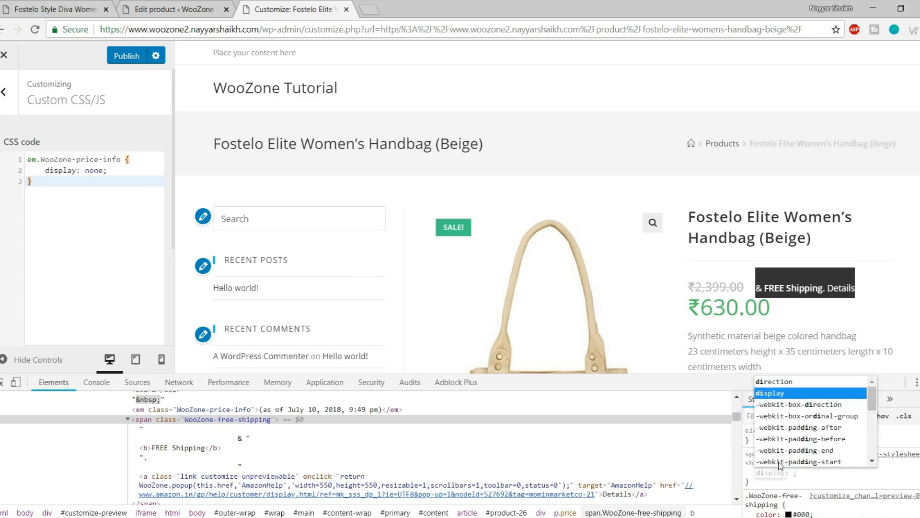
{"action": "key", "text": "Tab"}
{"action": "type", "text": "n"}
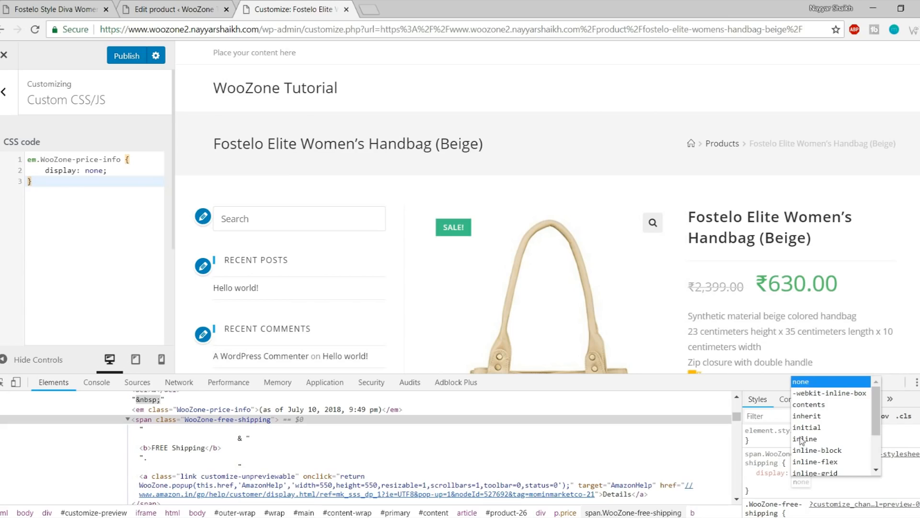
{"action": "key", "text": "Return"}
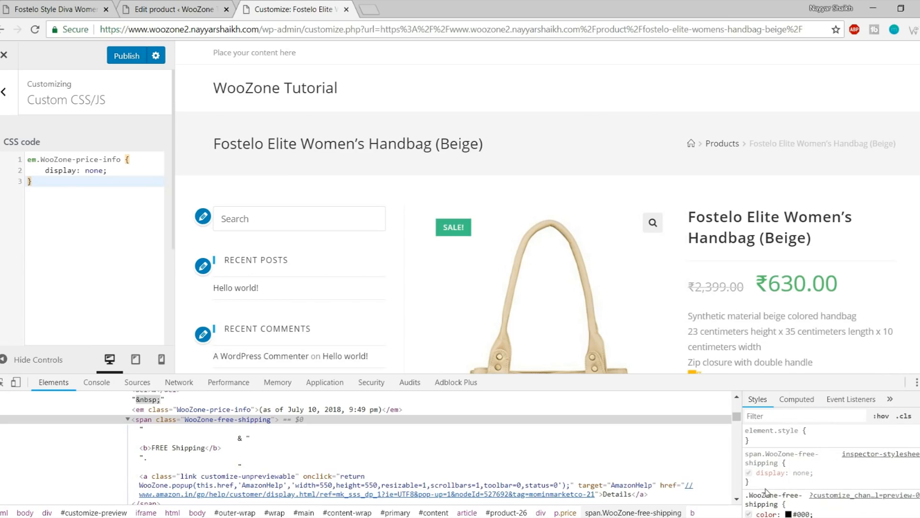
{"action": "left_click_drag", "start_coordinate": [754, 484], "coordinate": [746, 456]}
{"action": "key", "text": "ctrl+c"}
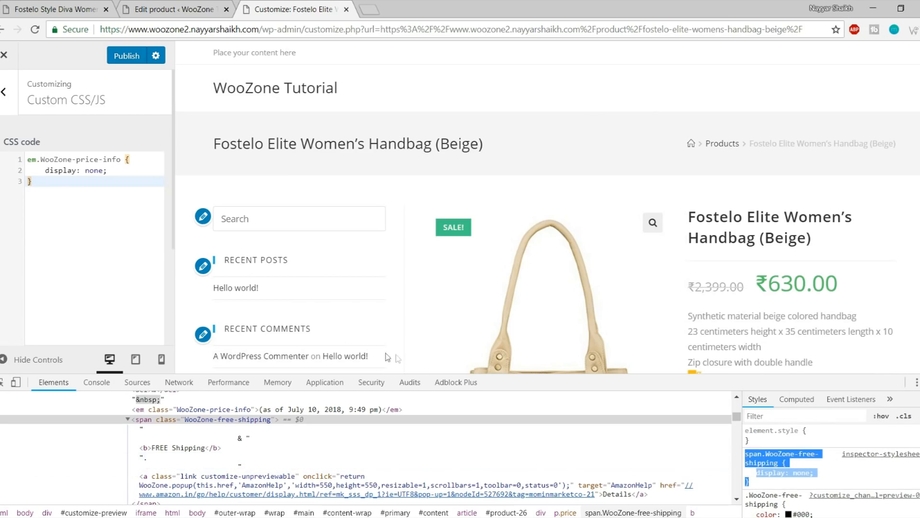
Paste the free-shipping rule on a new line in Custom CSS and publish
{"action": "left_click", "coordinate": [94, 219]}
{"action": "key", "text": "Return"}
{"action": "key", "text": "ctrl+v"}
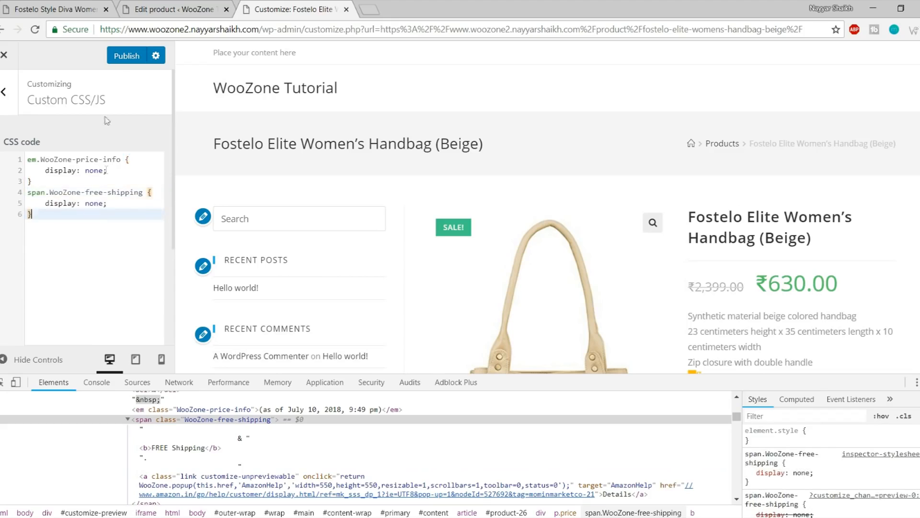
{"action": "left_click", "coordinate": [126, 56]}
Close DevTools, exit the Customizer, and check the ₹2,399.00 and ₹630.00 prices
{"action": "key", "text": "F12"}
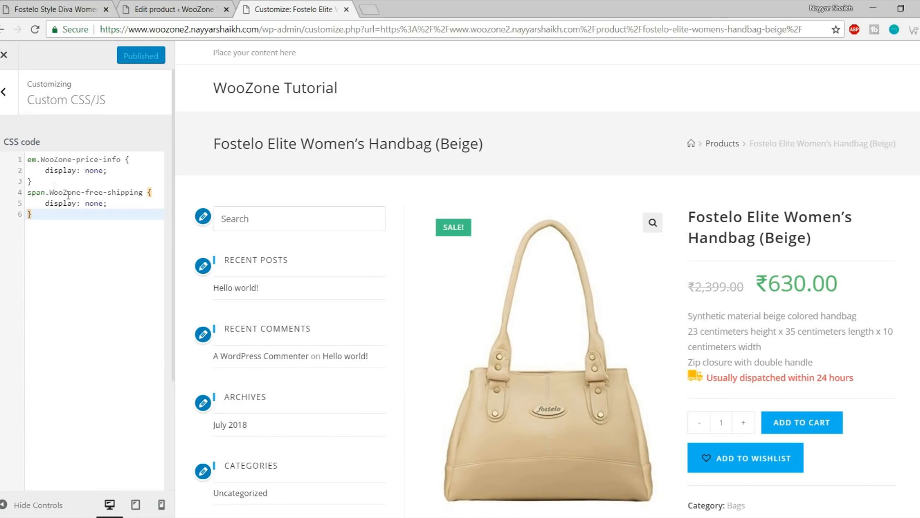
{"action": "left_click", "coordinate": [5, 55]}
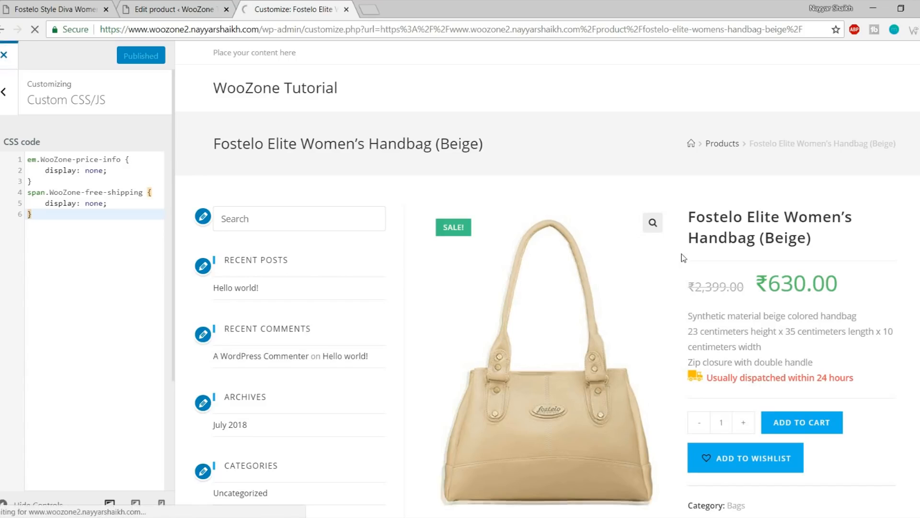
{"action": "left_click_drag", "start_coordinate": [618, 296], "coordinate": [671, 295]}
{"action": "left_click", "coordinate": [639, 298]}
{"action": "left_click_drag", "start_coordinate": [612, 293], "coordinate": [663, 295]}
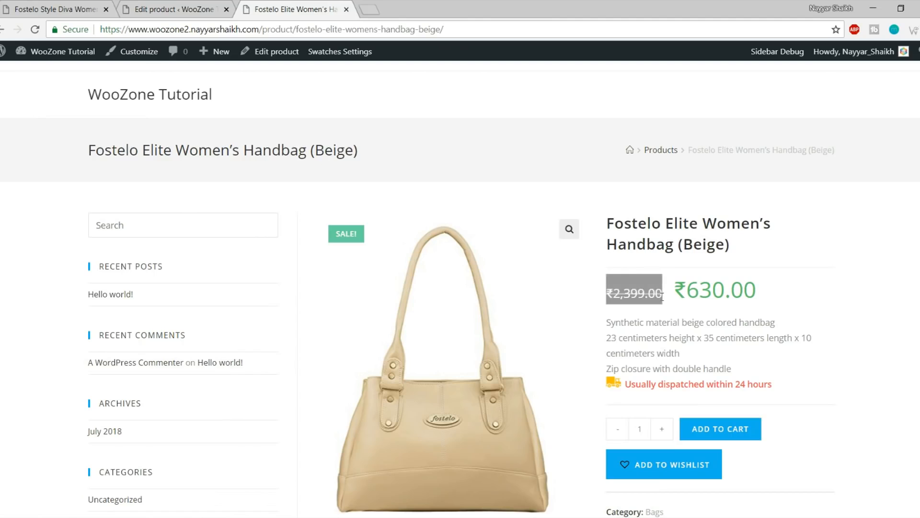
{"action": "left_click_drag", "start_coordinate": [776, 295], "coordinate": [673, 294]}
{"action": "left_click", "coordinate": [622, 290]}
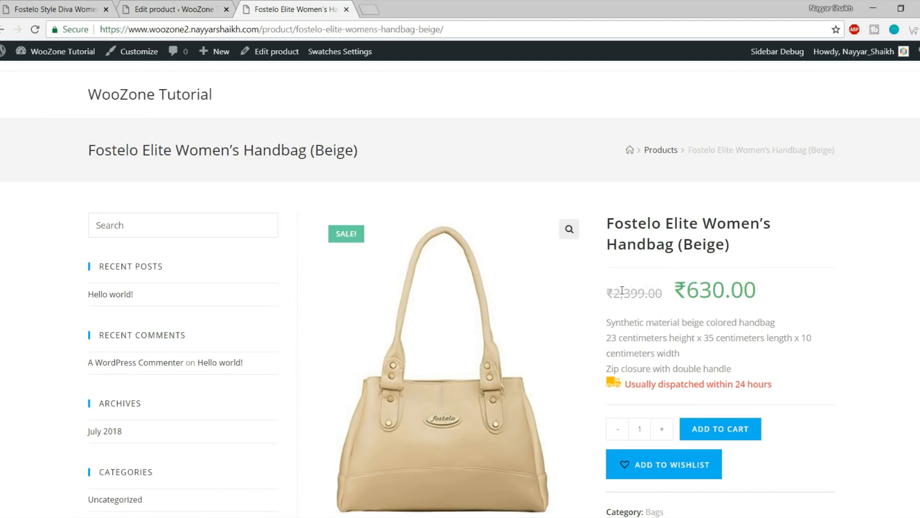
Scroll down the product page and return to the top
{"action": "scroll", "coordinate": [803, 371], "scroll_direction": "down", "scroll_amount": 15}
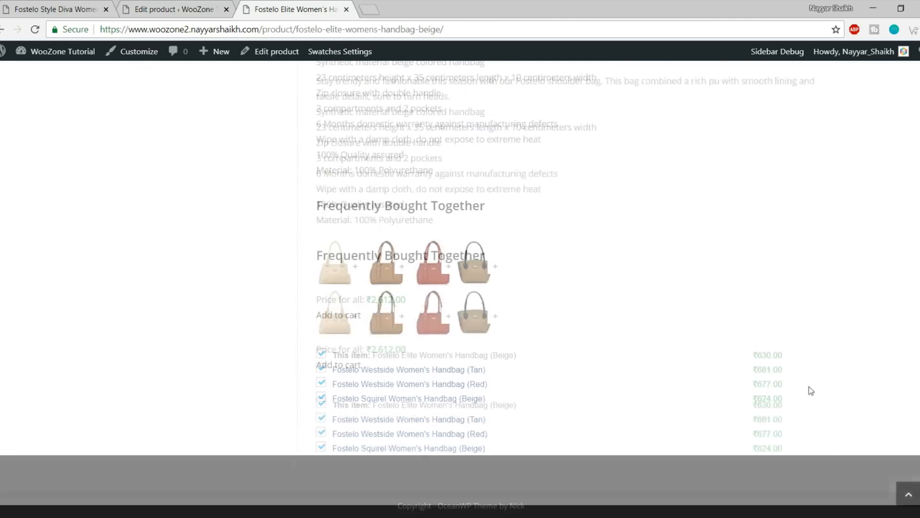
{"action": "left_click", "coordinate": [909, 495]}
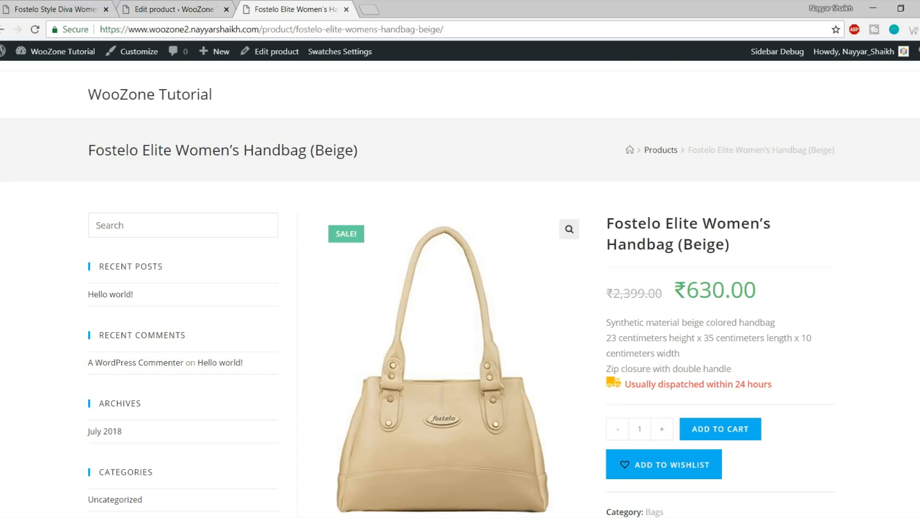
{"action": "scroll", "coordinate": [550, 251], "scroll_direction": "down", "scroll_amount": 15}
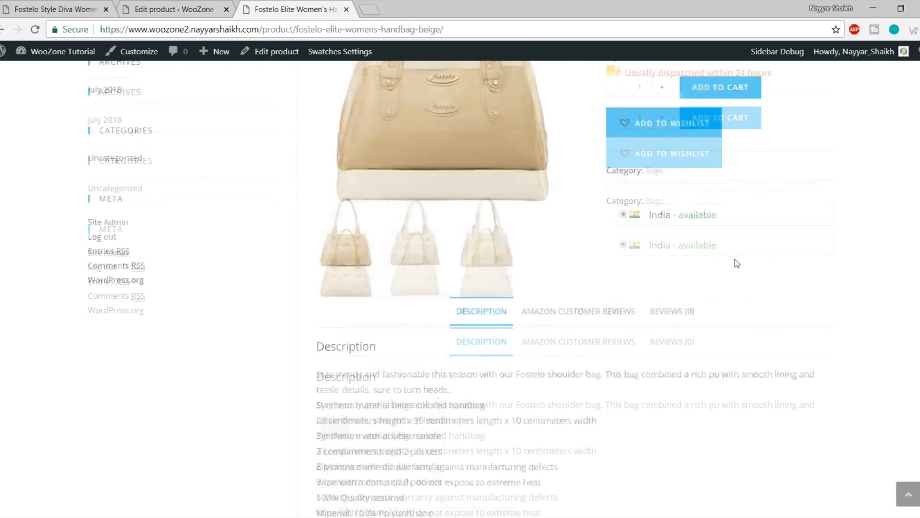
{"action": "scroll", "coordinate": [750, 378], "scroll_direction": "up", "scroll_amount": 12}
Go to the site's home page via the site title
{"action": "left_click", "coordinate": [157, 95]}
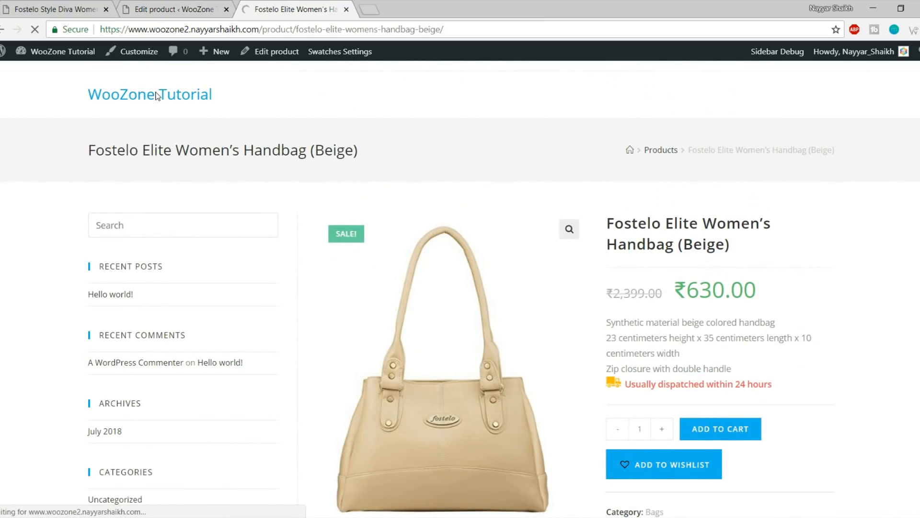
{"action": "scroll", "coordinate": [339, 328], "scroll_direction": "down", "scroll_amount": 5}
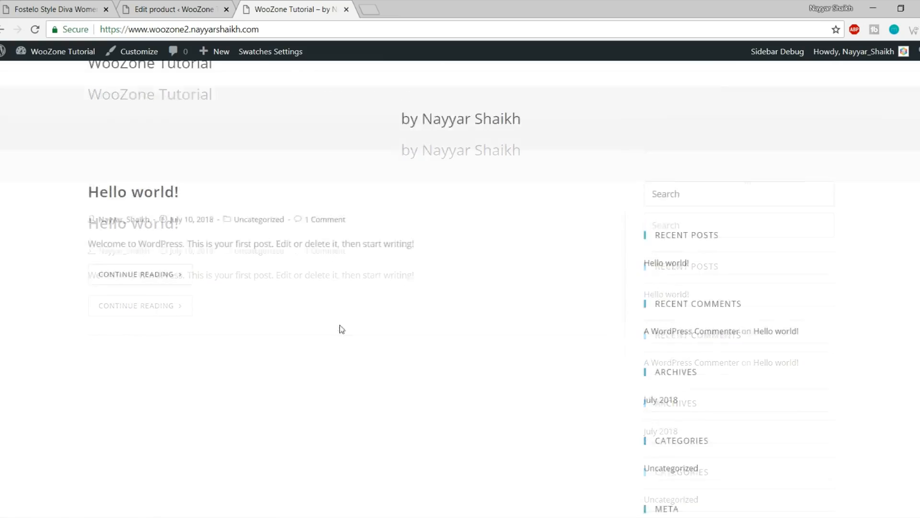
{"action": "scroll", "coordinate": [359, 370], "scroll_direction": "up", "scroll_amount": 5}
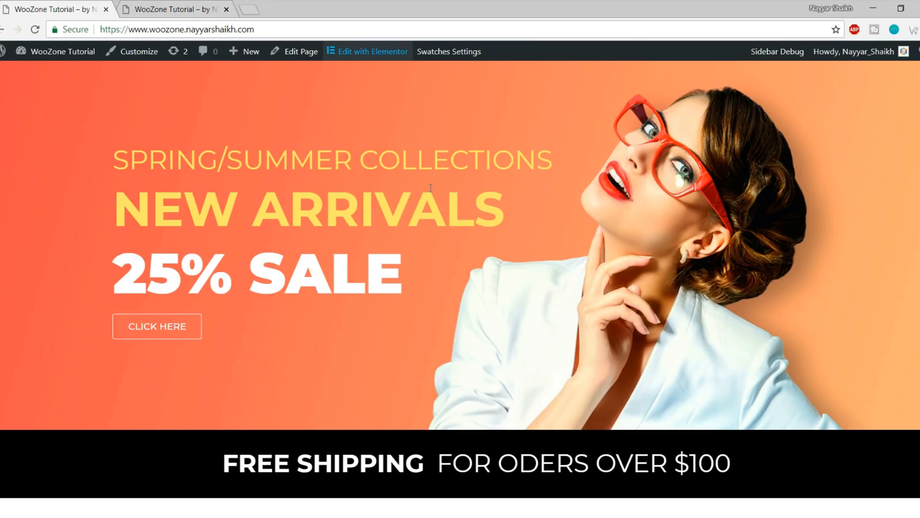
{"action": "scroll", "coordinate": [523, 381], "scroll_direction": "up", "scroll_amount": 2}
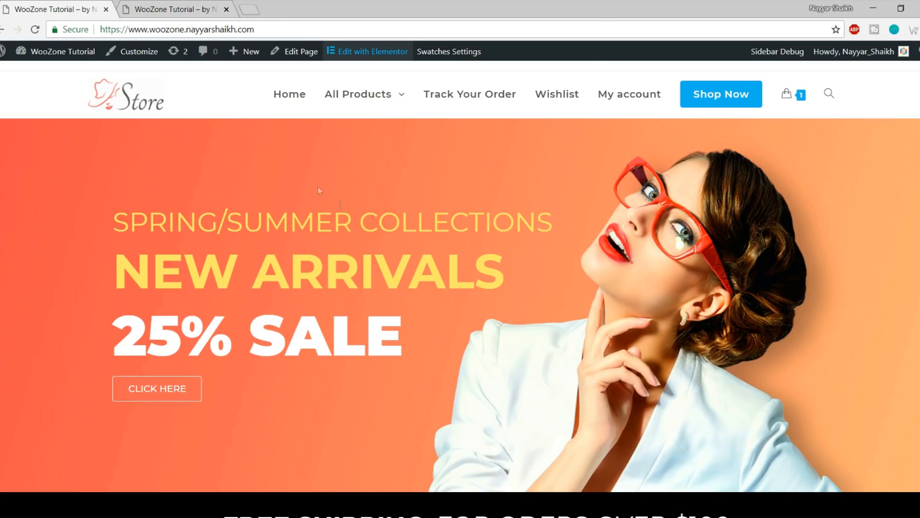
From the woozone2 site's admin bar, open Dashboard in a new tab
{"action": "left_click", "coordinate": [179, 16]}
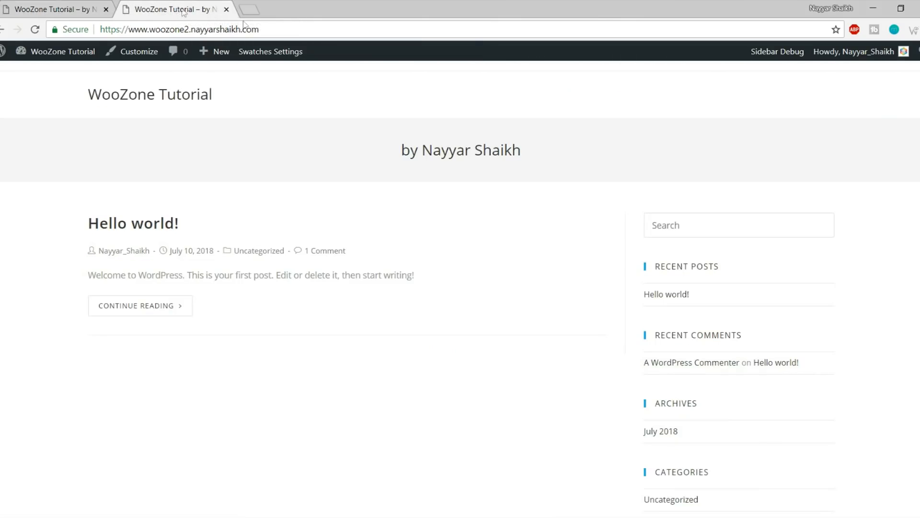
{"action": "mouse_move", "coordinate": [62, 54]}
{"action": "right_click", "coordinate": [66, 77]}
{"action": "left_click", "coordinate": [110, 78]}
{"action": "left_click_drag", "start_coordinate": [268, 8], "coordinate": [144, 9]}
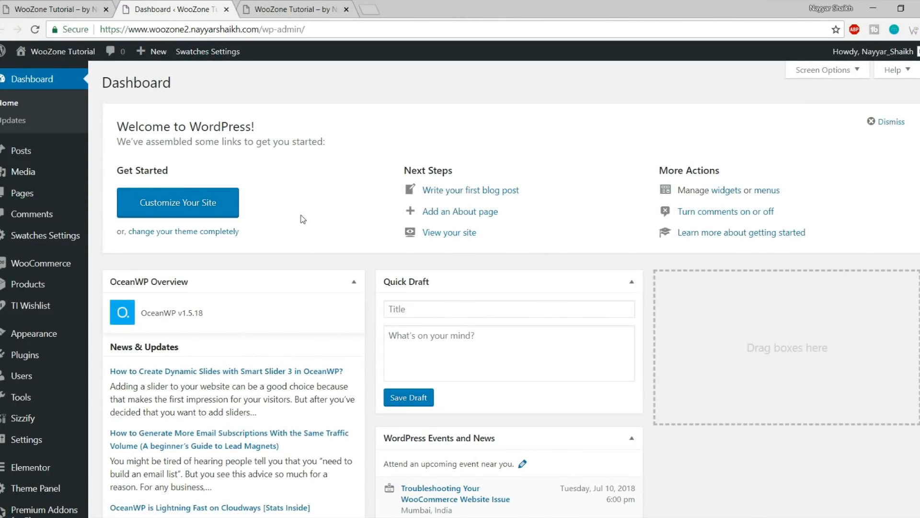
Glance at the store homepage with the sale banner, then return to the Dashboard
{"action": "left_click", "coordinate": [76, 7]}
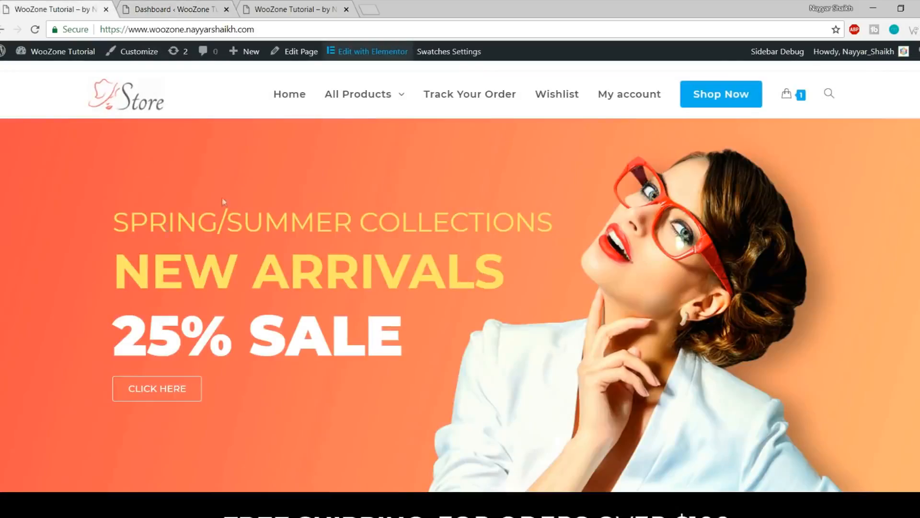
{"action": "scroll", "coordinate": [624, 316], "scroll_direction": "down", "scroll_amount": 10}
{"action": "scroll", "coordinate": [623, 382], "scroll_direction": "up", "scroll_amount": 10}
{"action": "left_click", "coordinate": [180, 5]}
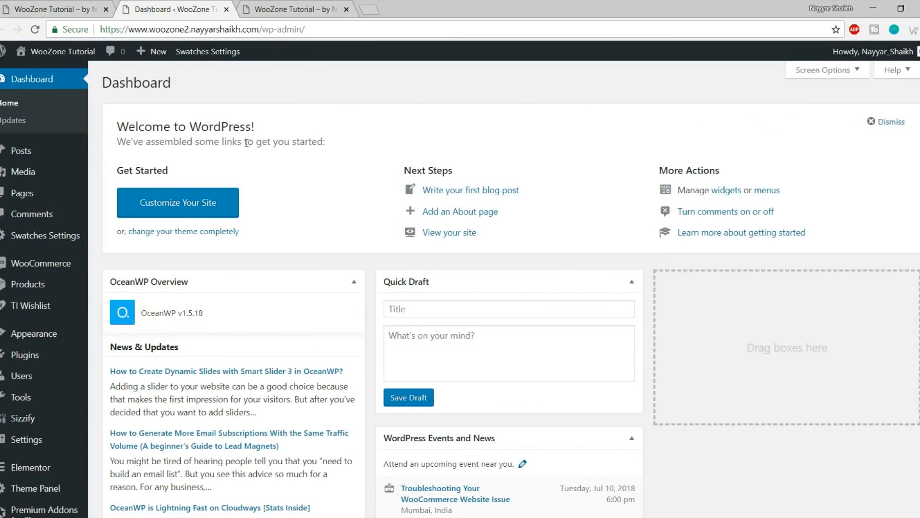
{"action": "mouse_move", "coordinate": [53, 197]}
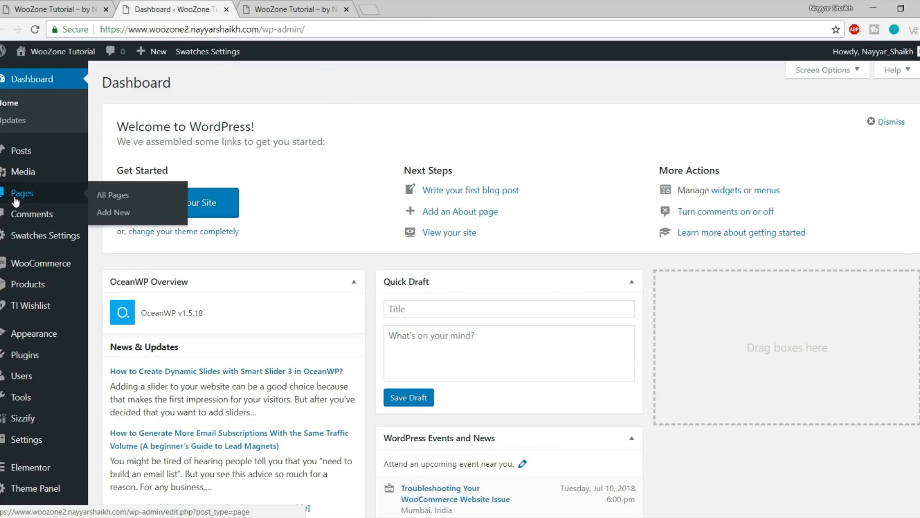
Add a new page titled 'Home' and publish it
{"action": "left_click", "coordinate": [122, 212]}
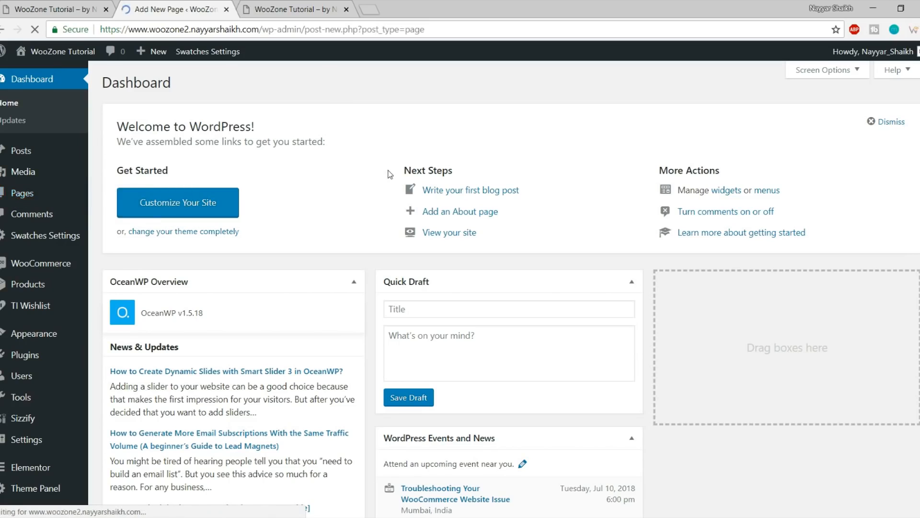
{"action": "type", "text": "Home"}
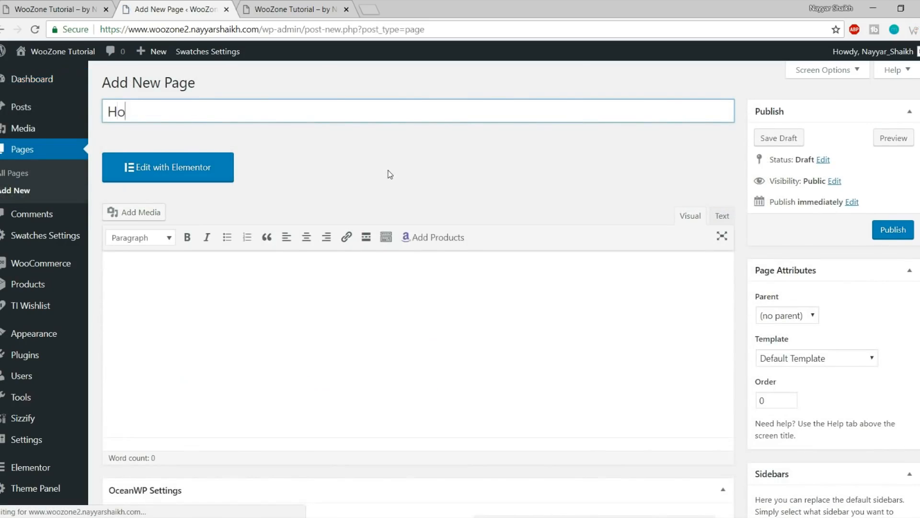
{"action": "left_click", "coordinate": [908, 232]}
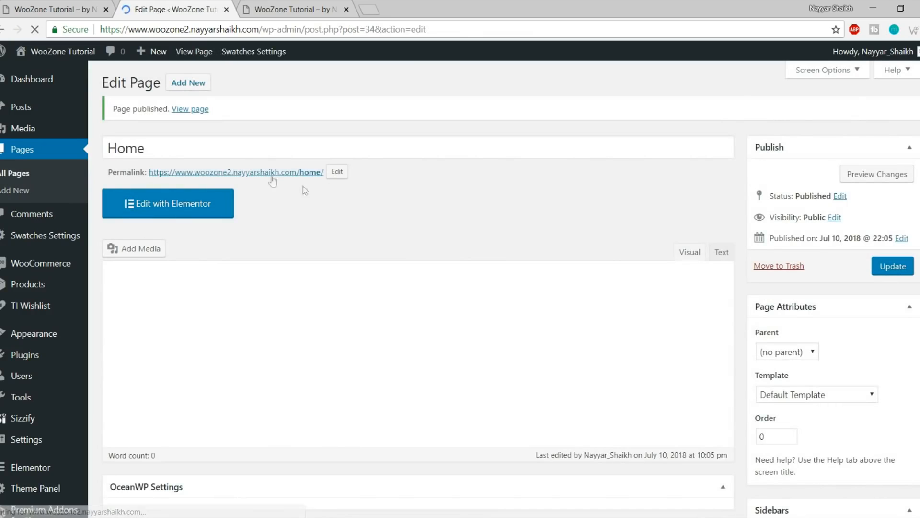
View the published Home page in a new tab, then return to its editor
{"action": "right_click", "coordinate": [262, 174]}
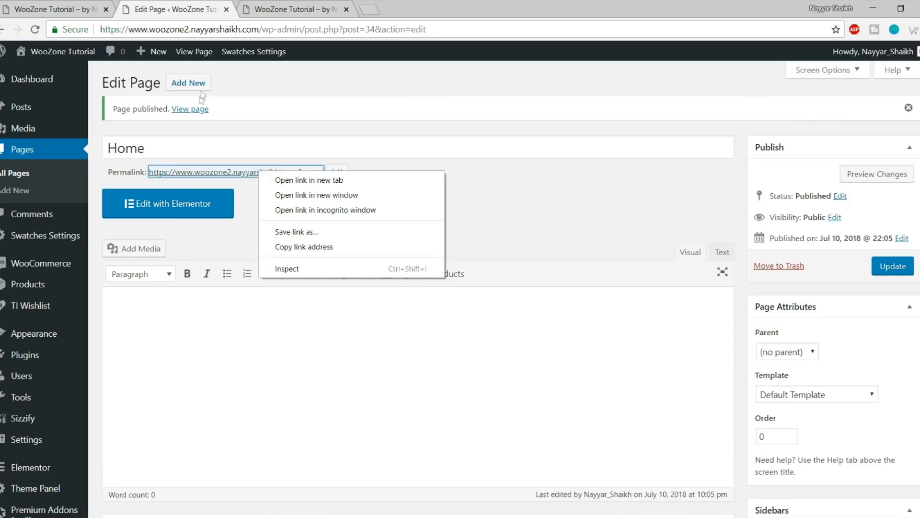
{"action": "right_click", "coordinate": [198, 109]}
{"action": "left_click", "coordinate": [201, 120]}
{"action": "left_click", "coordinate": [274, 9]}
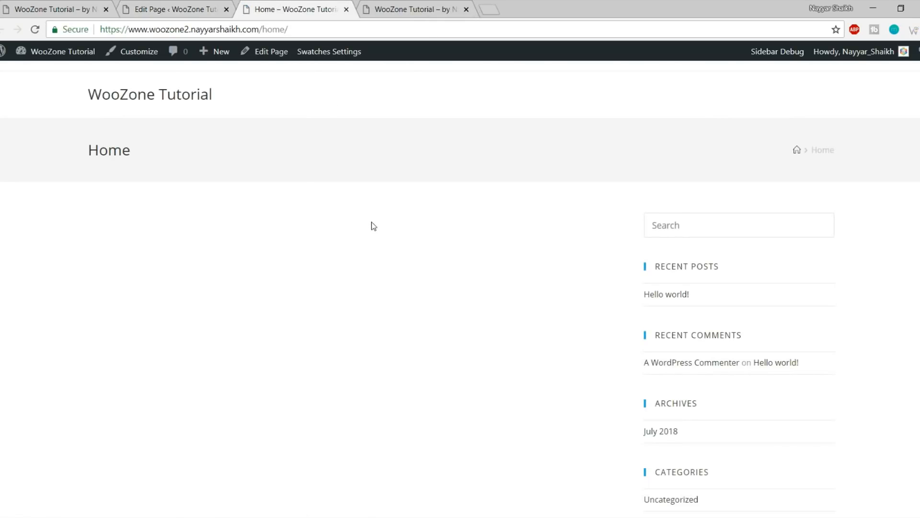
{"action": "scroll", "coordinate": [372, 225], "scroll_direction": "down", "scroll_amount": 5}
{"action": "scroll", "coordinate": [429, 320], "scroll_direction": "up", "scroll_amount": 5}
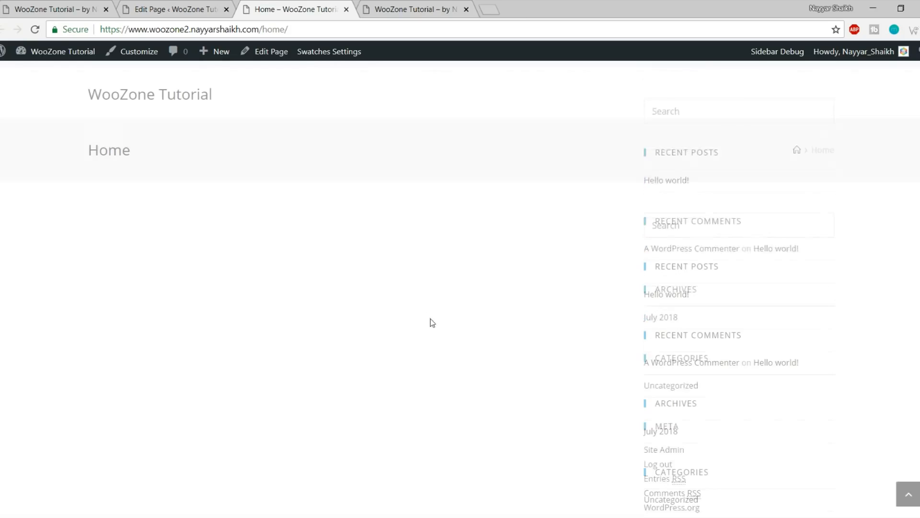
{"action": "left_click_drag", "start_coordinate": [641, 213], "coordinate": [794, 470]}
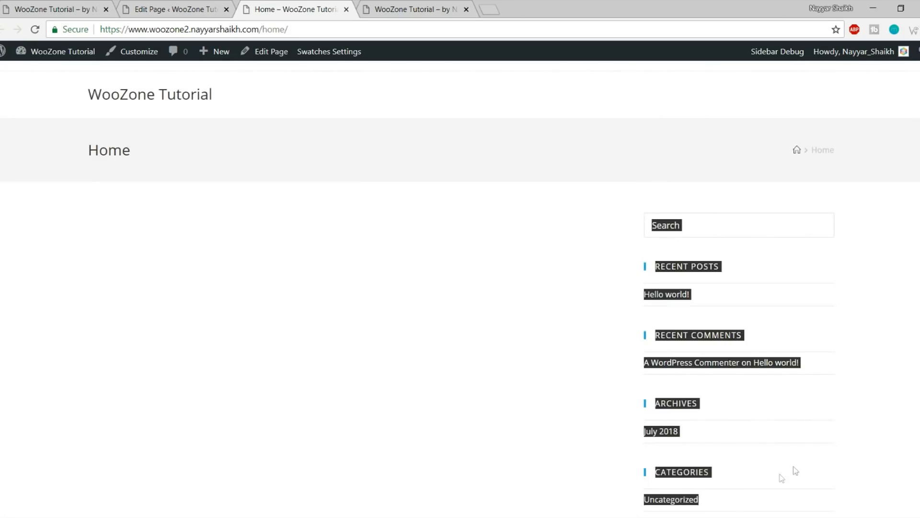
{"action": "left_click", "coordinate": [795, 460]}
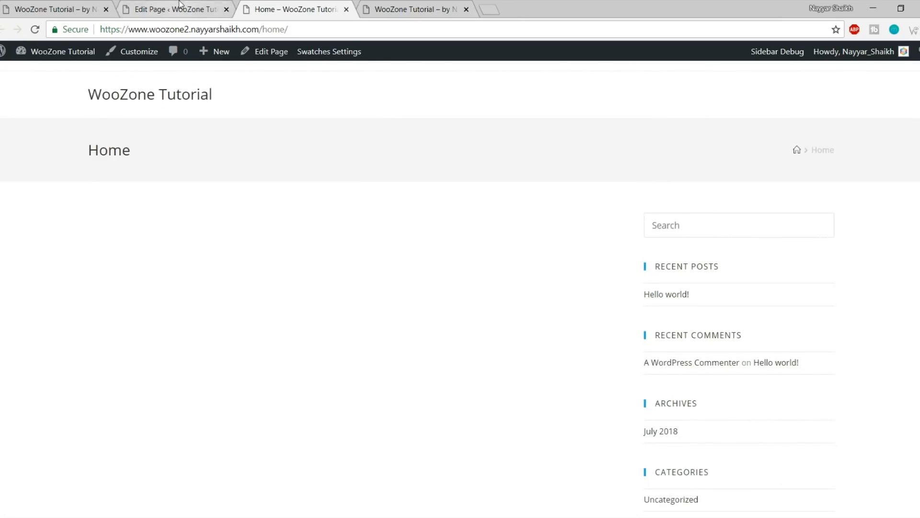
{"action": "left_click", "coordinate": [182, 9]}
{"action": "scroll", "coordinate": [620, 248], "scroll_direction": "down", "scroll_amount": 9}
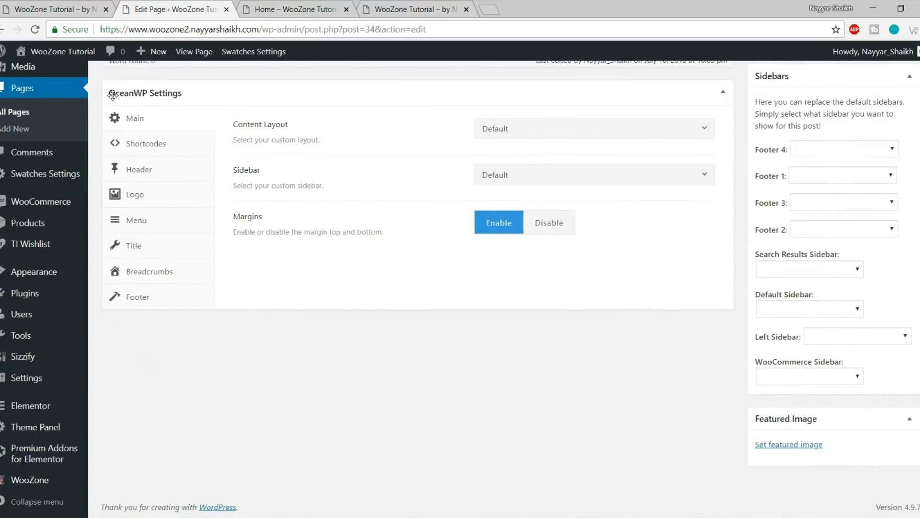
Set the Home page's Content Layout to Full Width and update the page
{"action": "left_click_drag", "start_coordinate": [230, 124], "coordinate": [294, 128]}
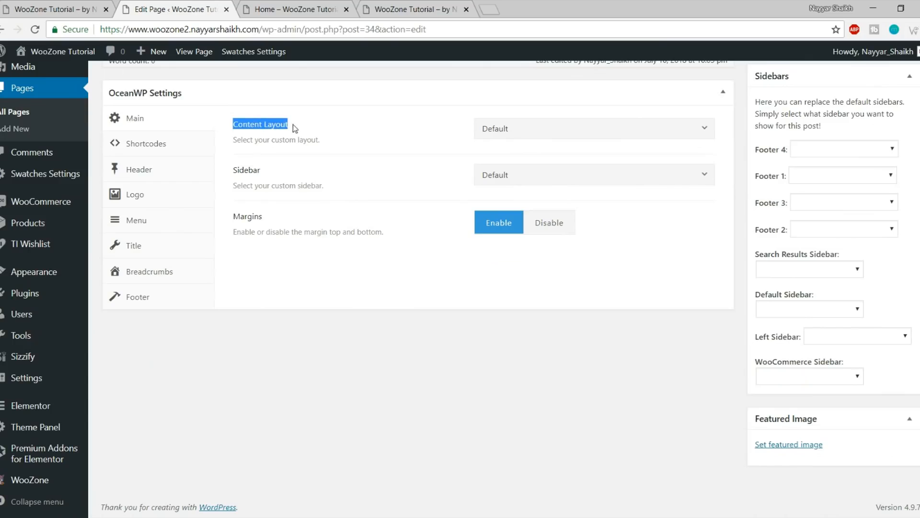
{"action": "left_click", "coordinate": [519, 128]}
{"action": "left_click", "coordinate": [555, 219]}
{"action": "scroll", "coordinate": [535, 330], "scroll_direction": "up", "scroll_amount": 6}
{"action": "left_click", "coordinate": [892, 144]}
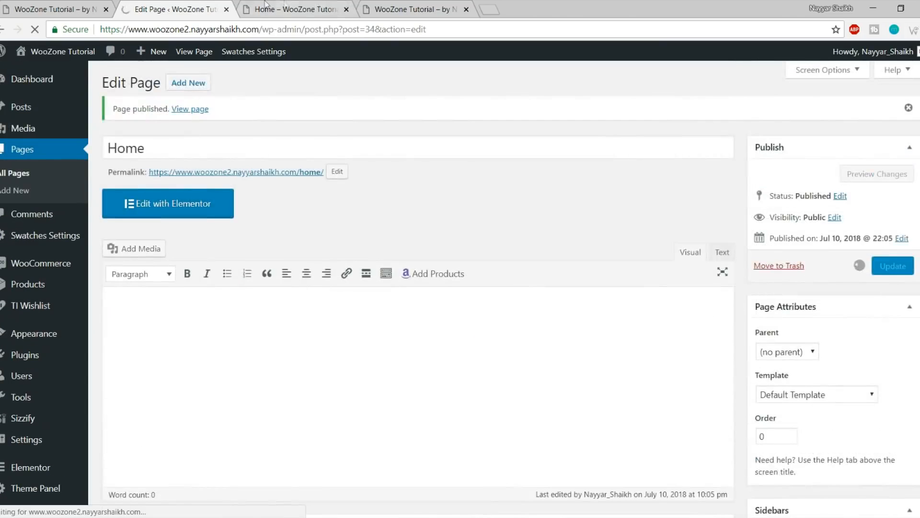
Reload the live Home page and compare its title bar with the finished store front page
{"action": "left_click", "coordinate": [287, 10]}
{"action": "key", "text": "F5"}
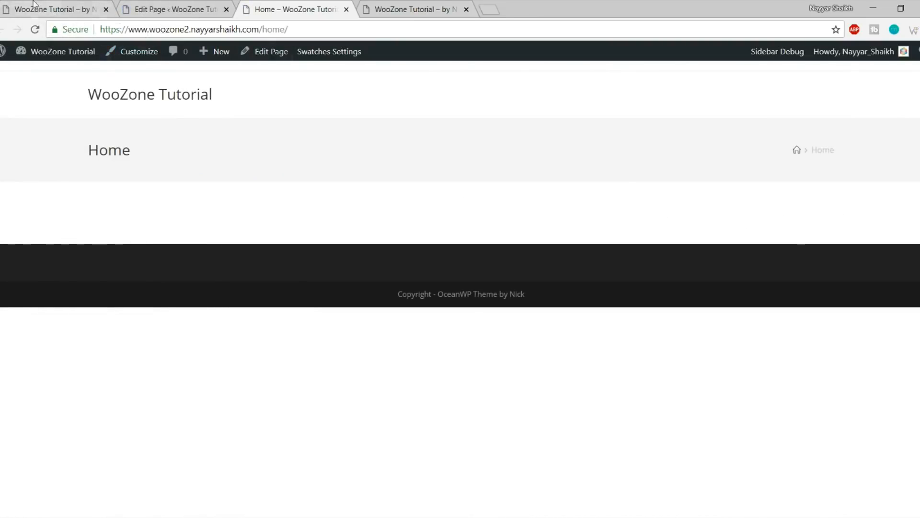
{"action": "left_click", "coordinate": [53, 10]}
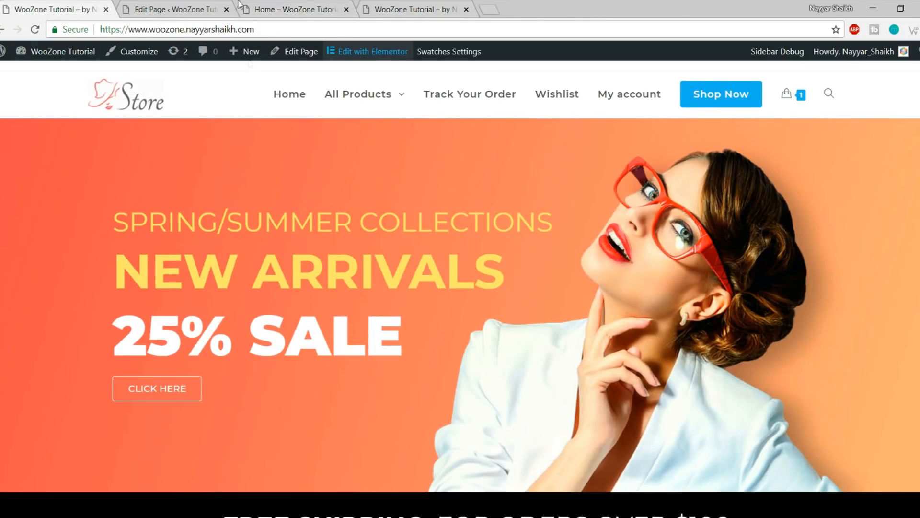
{"action": "left_click", "coordinate": [300, 9]}
{"action": "left_click_drag", "start_coordinate": [60, 141], "coordinate": [823, 150]}
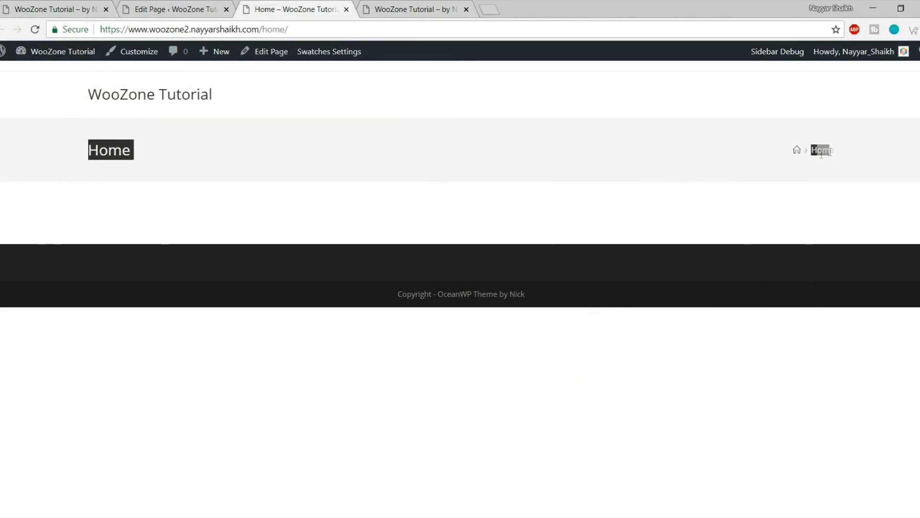
{"action": "left_click", "coordinate": [53, 10]}
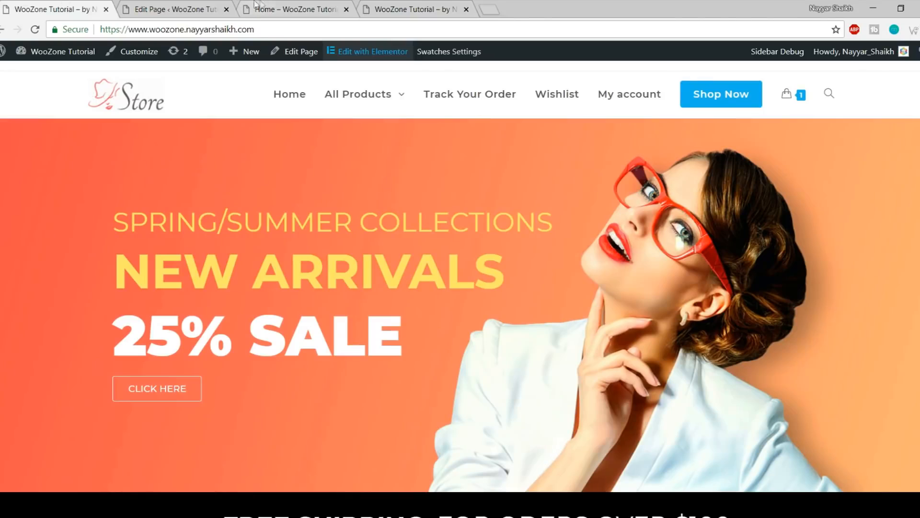
{"action": "left_click", "coordinate": [259, 9]}
{"action": "left_click", "coordinate": [148, 149]}
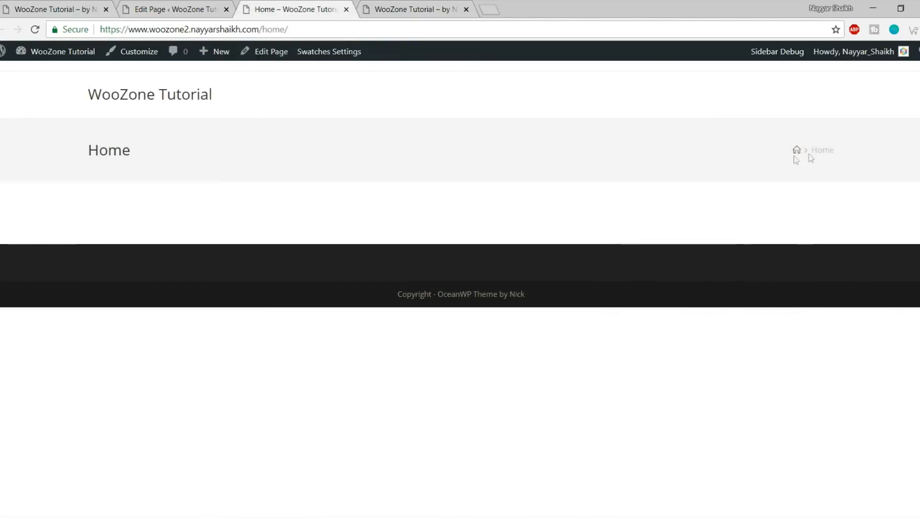
Set Display Page Title to Disable, update, and reload the live Home page
{"action": "left_click", "coordinate": [196, 4]}
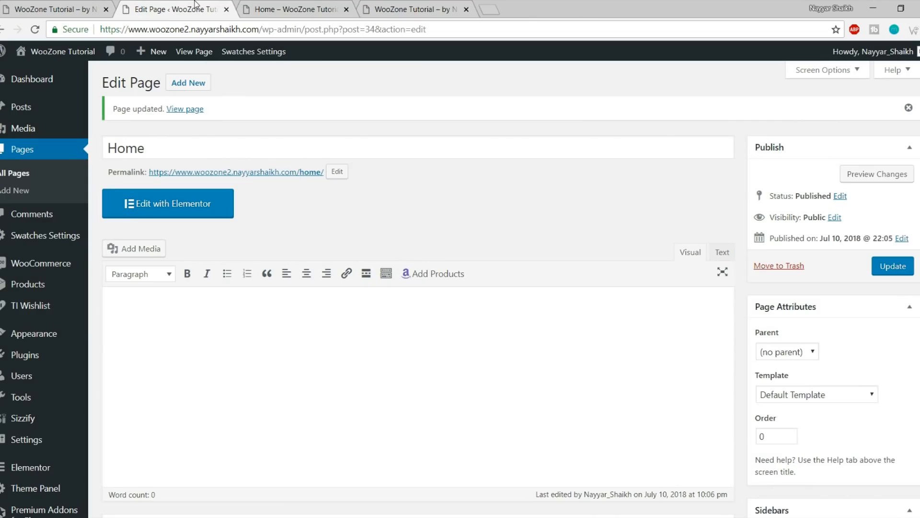
{"action": "scroll", "coordinate": [527, 288], "scroll_direction": "down", "scroll_amount": 6}
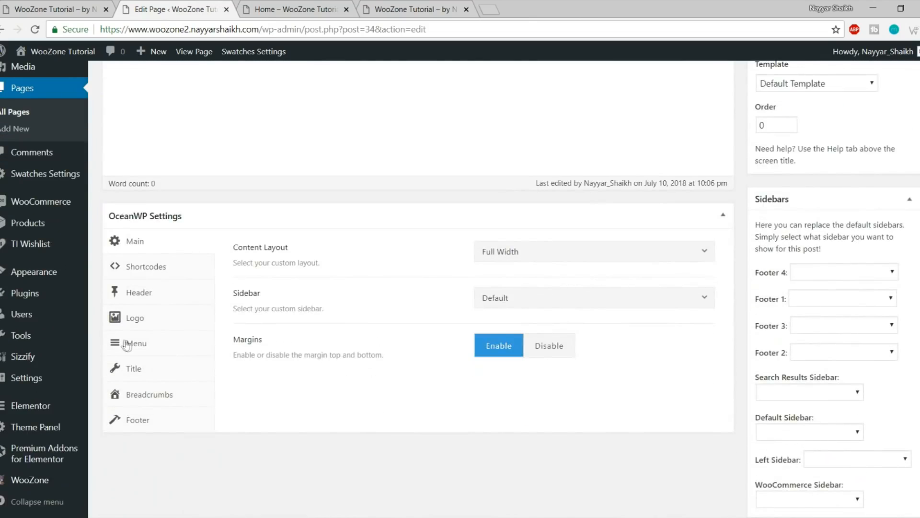
{"action": "left_click", "coordinate": [159, 374]}
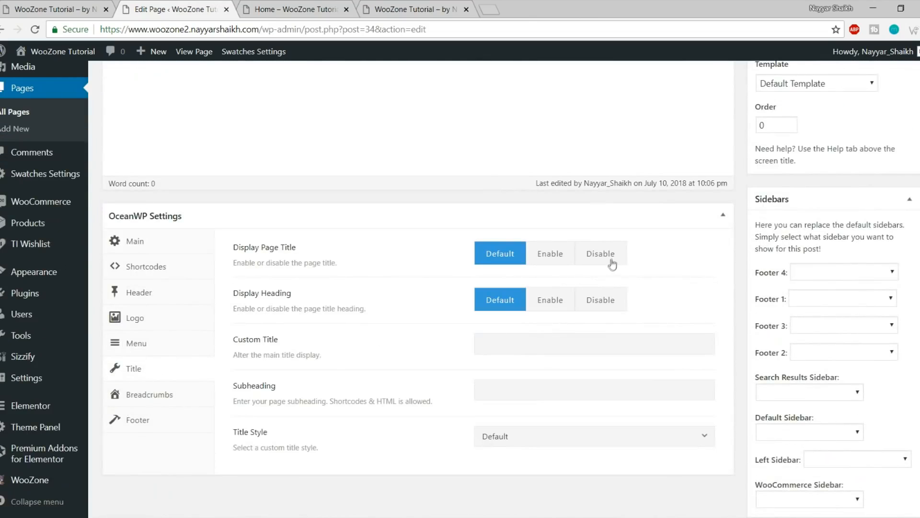
{"action": "left_click", "coordinate": [612, 262]}
{"action": "left_click", "coordinate": [893, 265]}
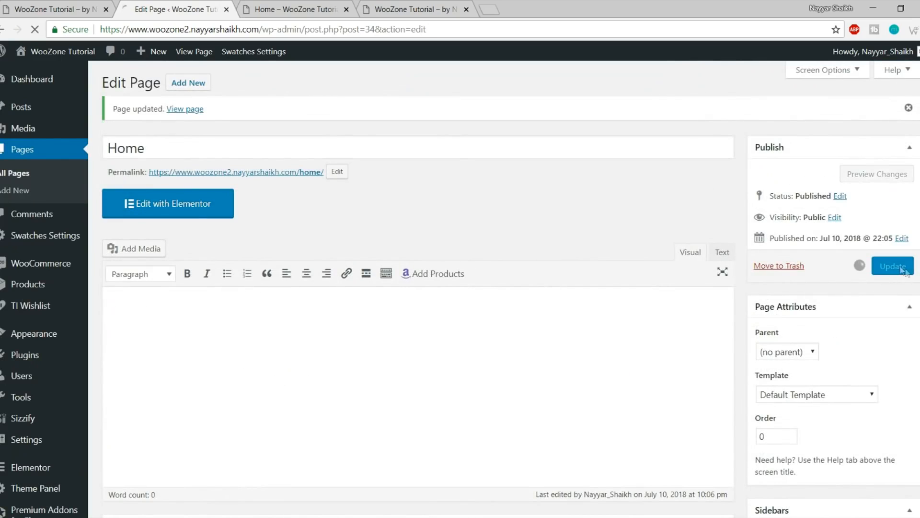
{"action": "left_click", "coordinate": [278, 7]}
{"action": "left_click", "coordinate": [34, 28]}
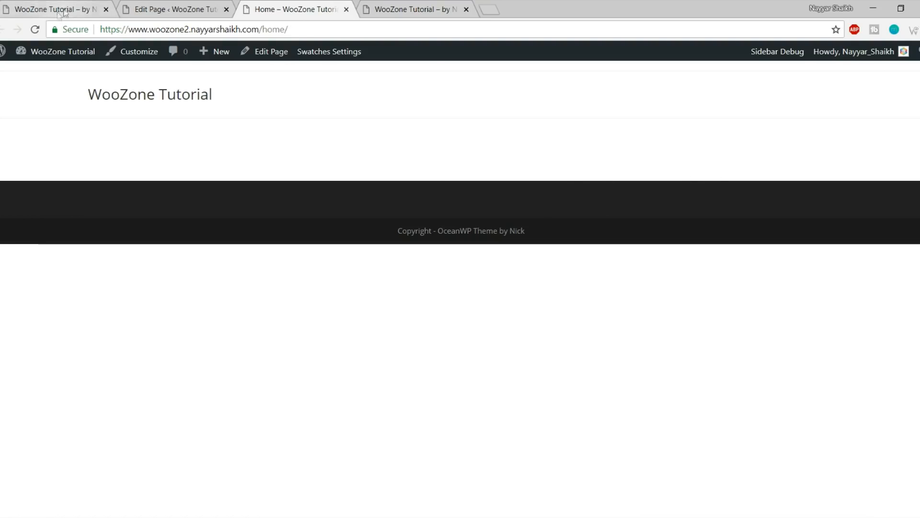
Set the Home page's Margins to Disable, update, and reload the live page to confirm
{"action": "left_click", "coordinate": [138, 7]}
{"action": "scroll", "coordinate": [431, 242], "scroll_direction": "down", "scroll_amount": 8}
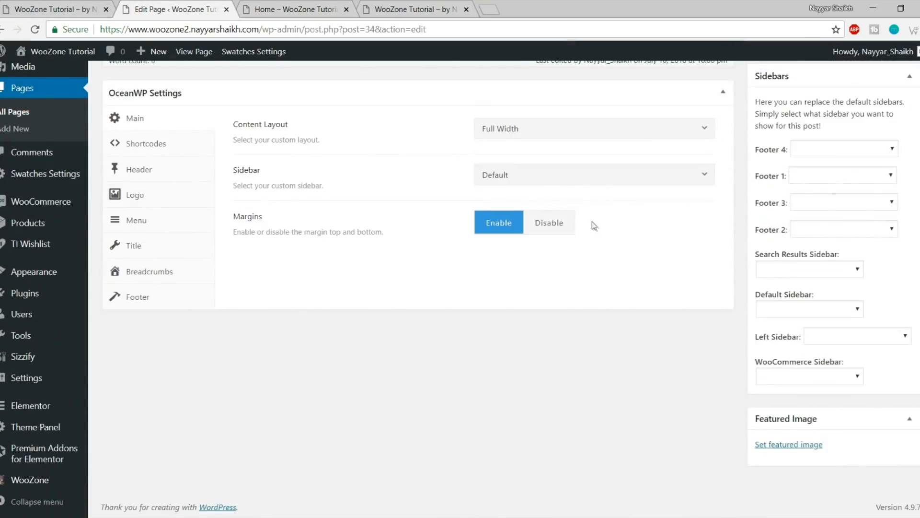
{"action": "left_click", "coordinate": [560, 232]}
{"action": "scroll", "coordinate": [567, 308], "scroll_direction": "up", "scroll_amount": 3}
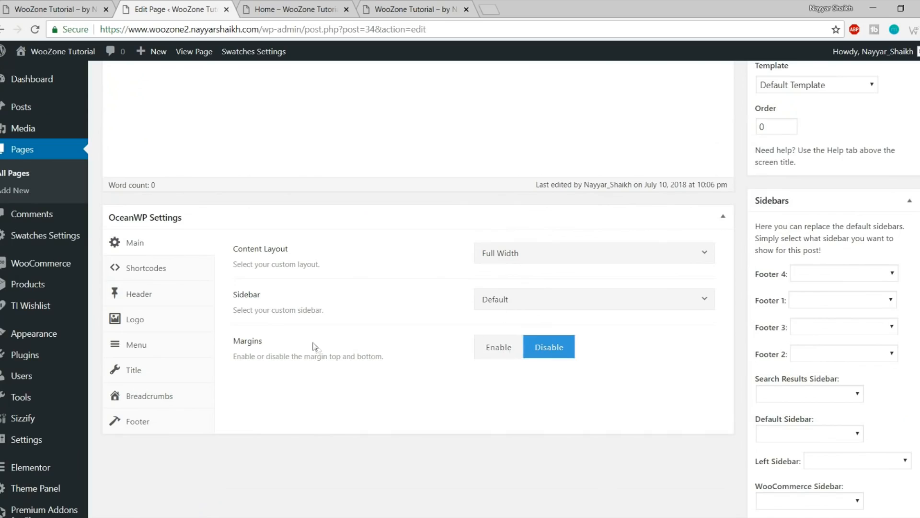
{"action": "left_click_drag", "start_coordinate": [386, 357], "coordinate": [350, 356]}
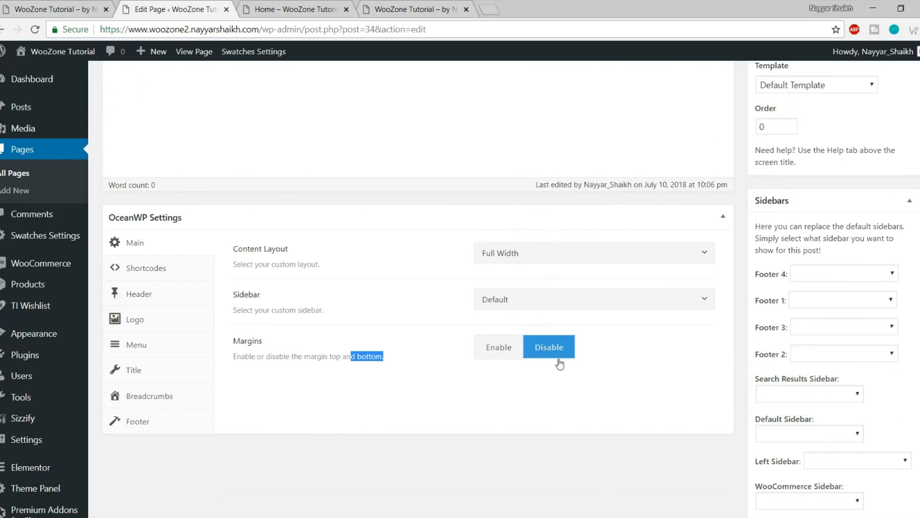
{"action": "left_click", "coordinate": [556, 350]}
{"action": "left_click", "coordinate": [338, 5]}
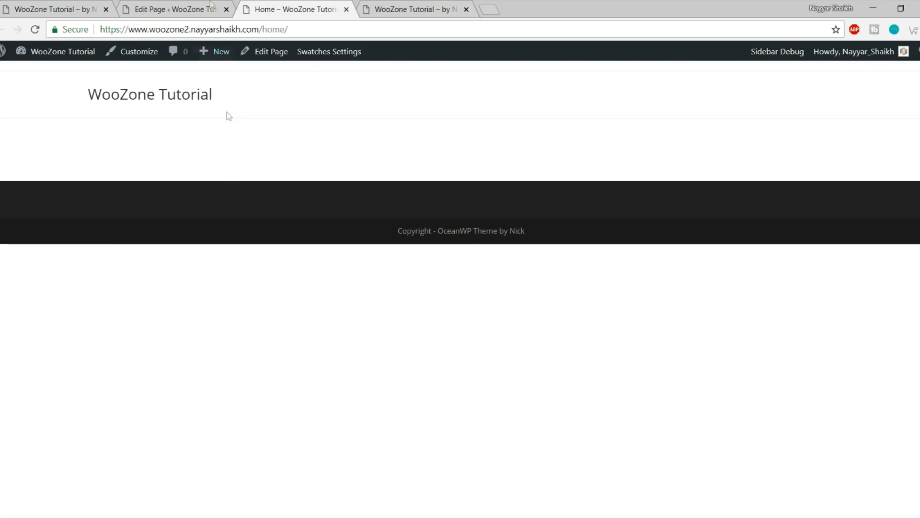
{"action": "left_click", "coordinate": [206, 8]}
{"action": "left_click", "coordinate": [525, 342]}
{"action": "scroll", "coordinate": [546, 355], "scroll_direction": "up", "scroll_amount": 6}
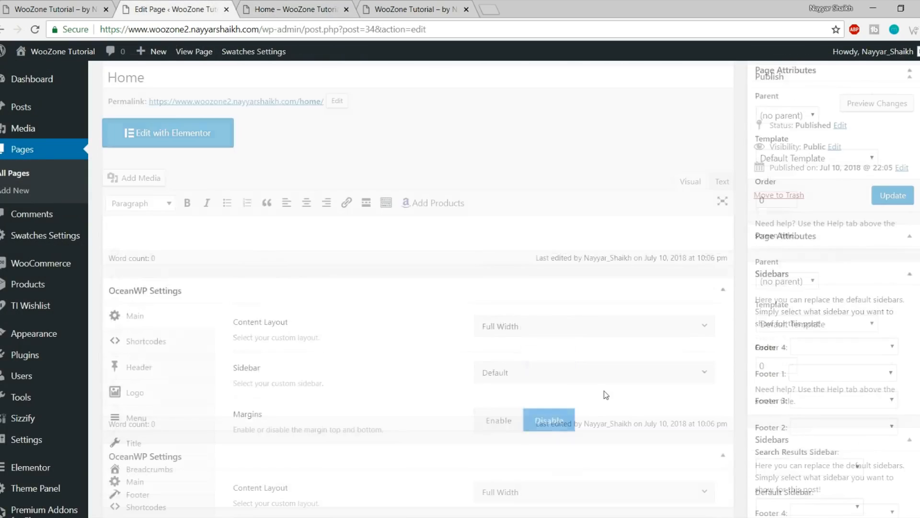
{"action": "left_click", "coordinate": [892, 266]}
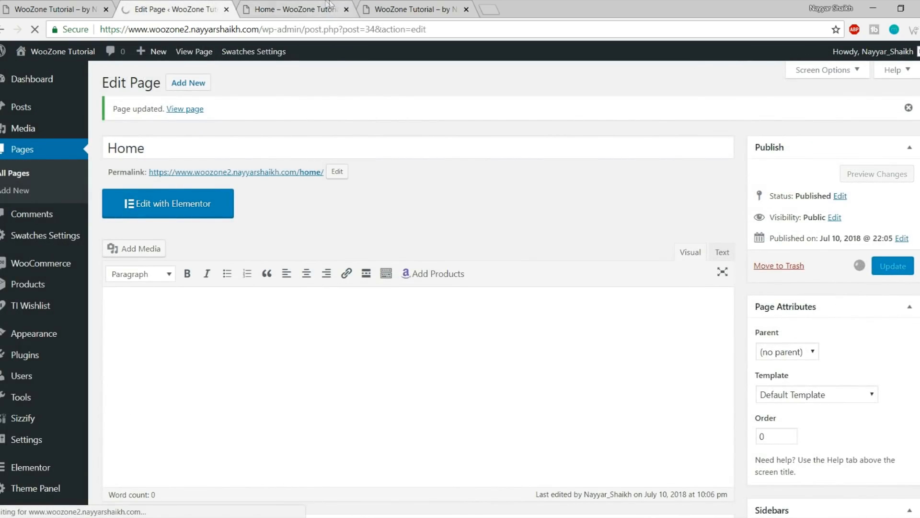
{"action": "left_click", "coordinate": [297, 9]}
{"action": "left_click", "coordinate": [35, 30]}
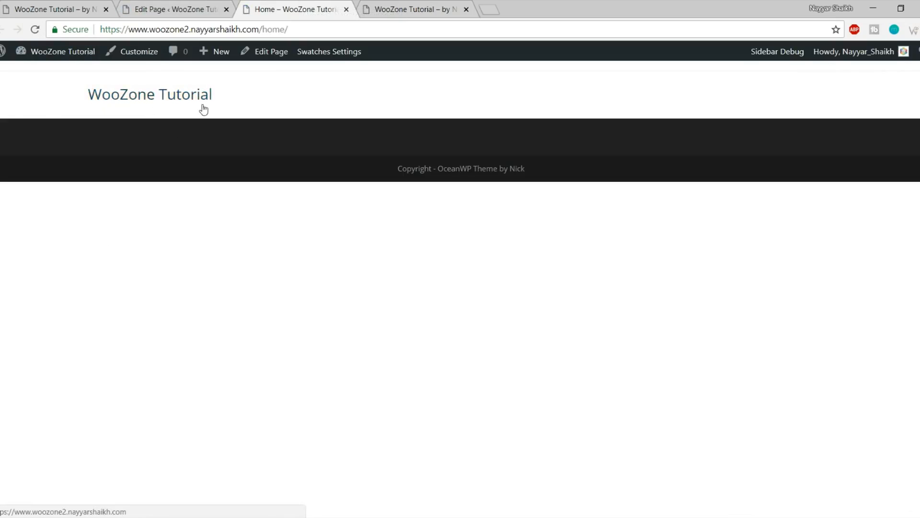
Compare the live Home page with the store front page in the other tab
{"action": "left_click_drag", "start_coordinate": [57, 91], "coordinate": [223, 109]}
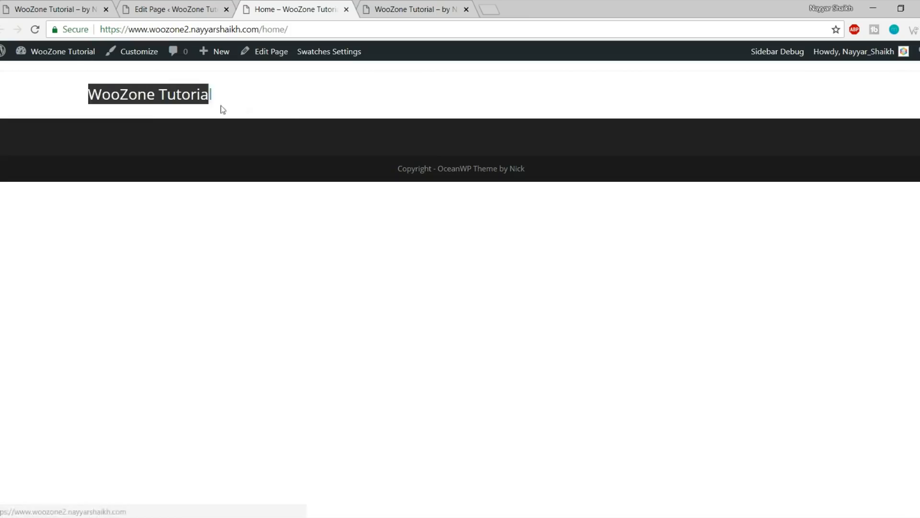
{"action": "left_click", "coordinate": [277, 93]}
{"action": "key", "text": "ctrl+1"}
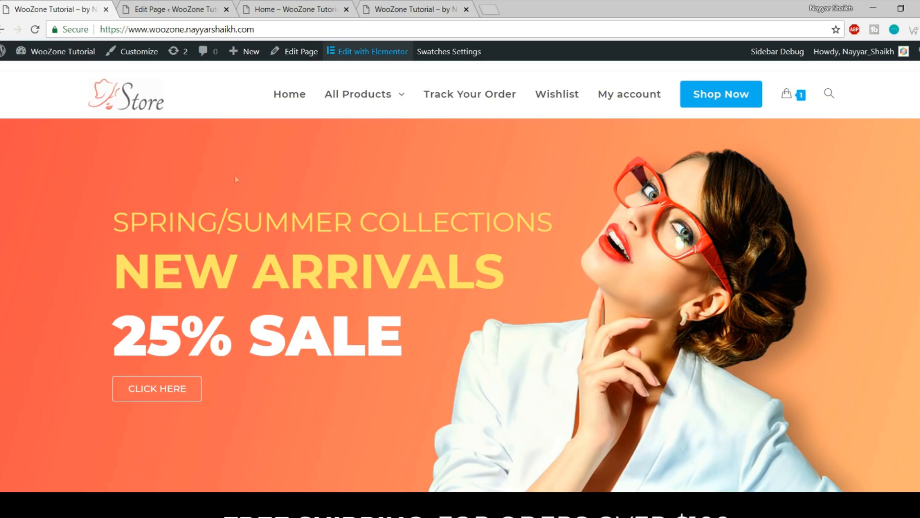
{"action": "left_click", "coordinate": [206, 10]}
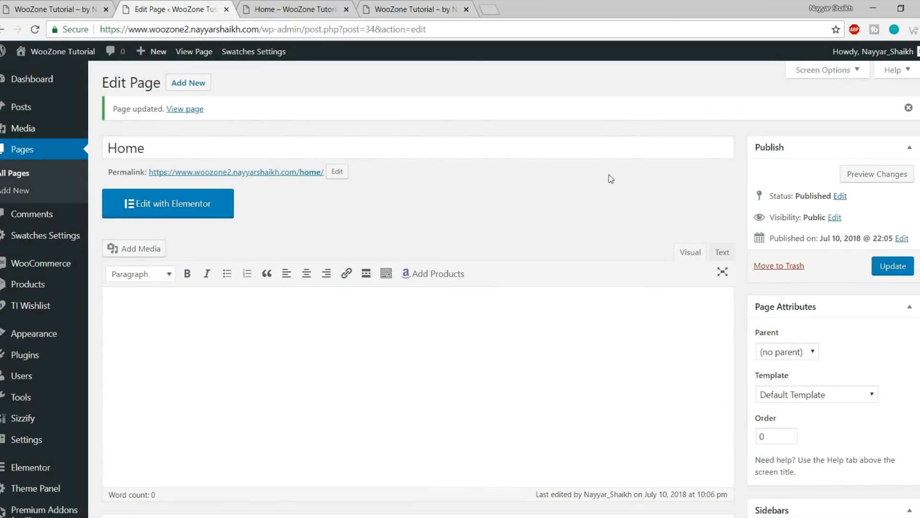
{"action": "left_click", "coordinate": [316, 9]}
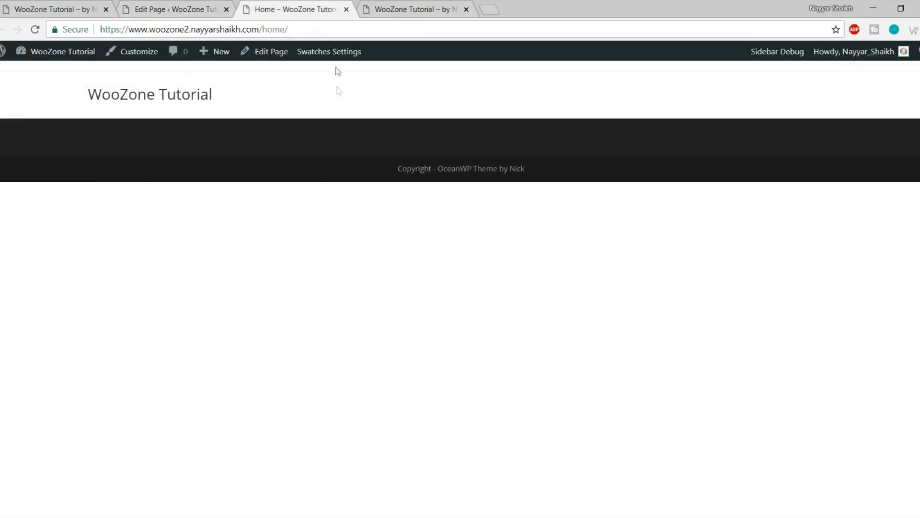
{"action": "key", "text": "ctrl+1"}
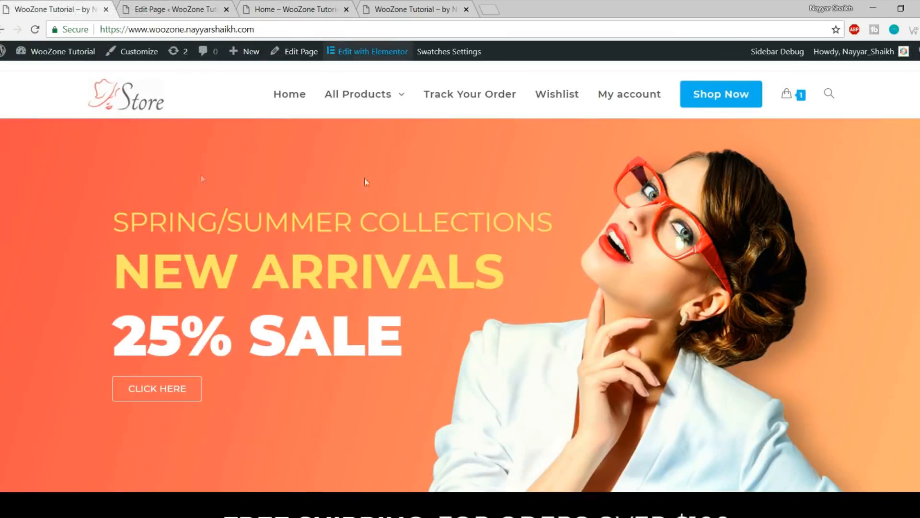
{"action": "scroll", "coordinate": [407, 176], "scroll_direction": "down", "scroll_amount": 5}
{"action": "scroll", "coordinate": [425, 329], "scroll_direction": "up", "scroll_amount": 5}
Reload /home/ and check that the site root still lists the Hello world! post
{"action": "left_click_drag", "start_coordinate": [267, 29], "coordinate": [102, 28]}
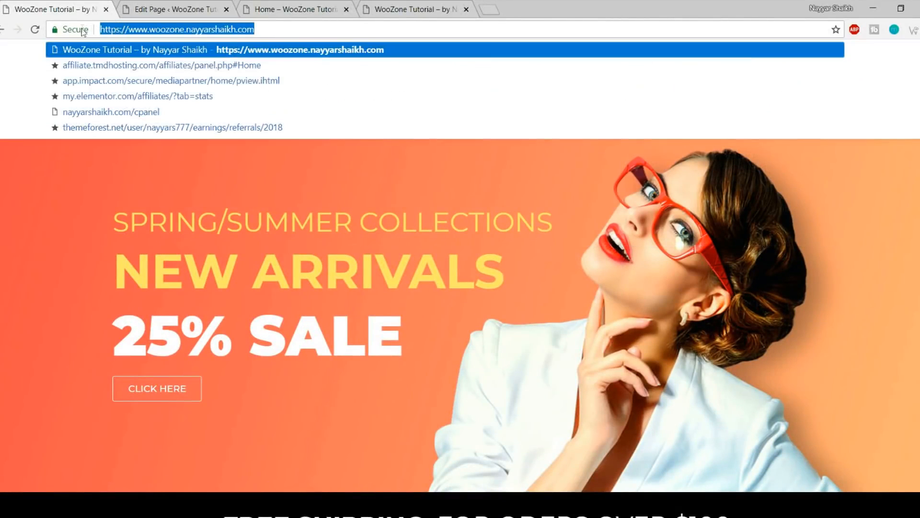
{"action": "left_click", "coordinate": [284, 4]}
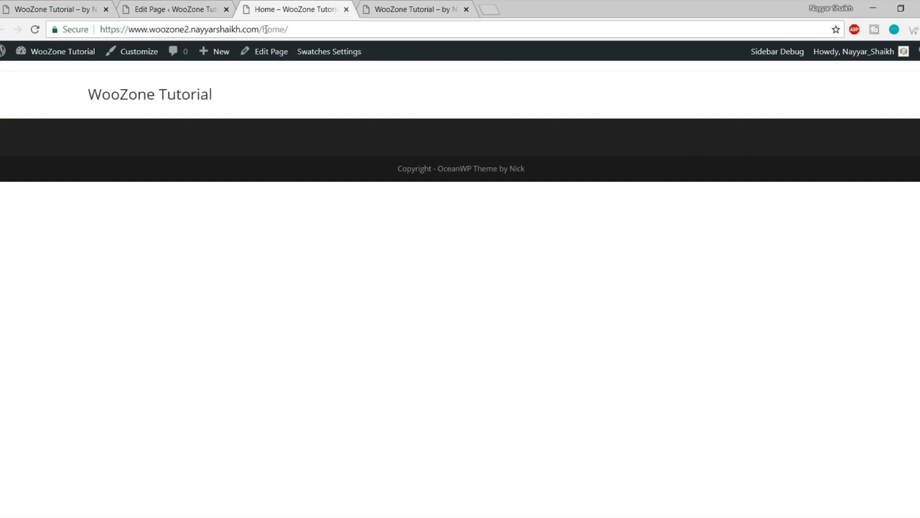
{"action": "left_click_drag", "start_coordinate": [261, 27], "coordinate": [340, 27]}
{"action": "left_click", "coordinate": [340, 28]}
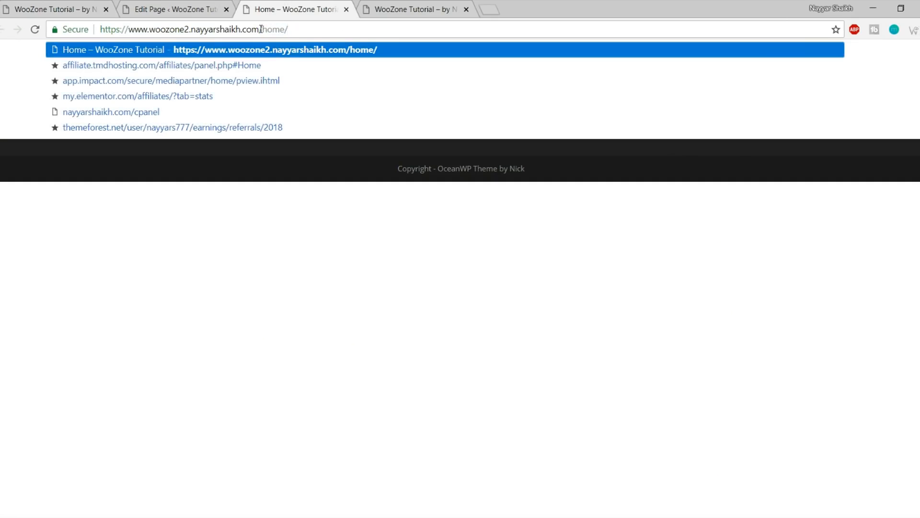
{"action": "left_click_drag", "start_coordinate": [262, 29], "coordinate": [82, 30]}
{"action": "mouse_move", "coordinate": [261, 29]}
{"action": "left_mouse_down"}
{"action": "mouse_move", "coordinate": [304, 28]}
{"action": "mouse_move", "coordinate": [261, 27]}
{"action": "left_mouse_up"}
{"action": "key", "text": "Return"}
{"action": "left_click", "coordinate": [335, 240]}
{"action": "left_click", "coordinate": [174, 99]}
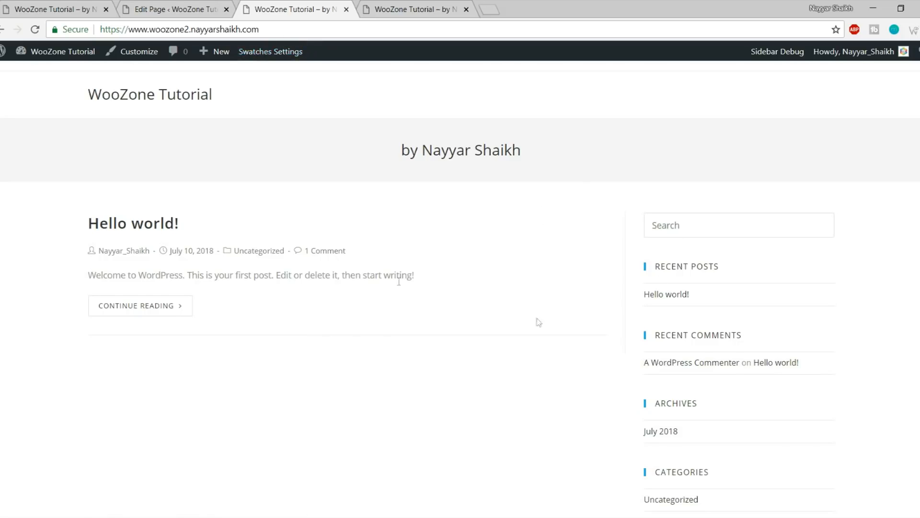
{"action": "left_click", "coordinate": [1, 30]}
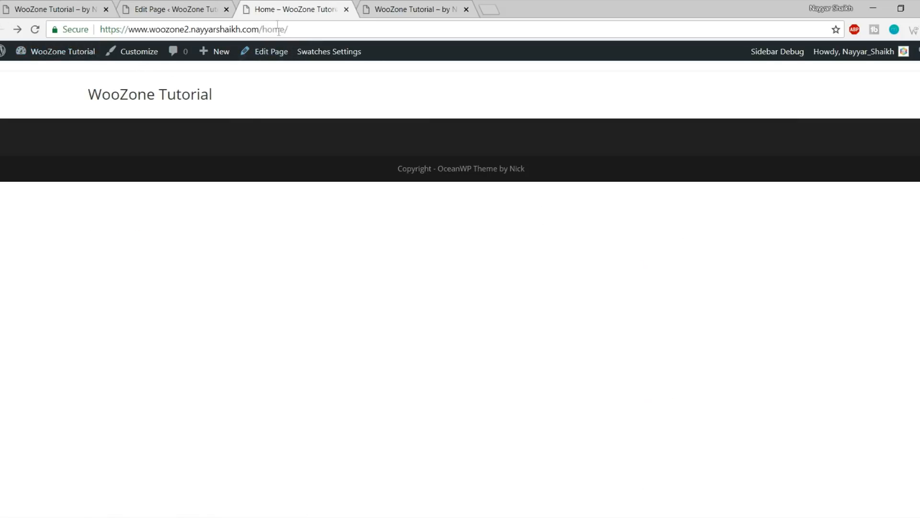
{"action": "left_click", "coordinate": [166, 105]}
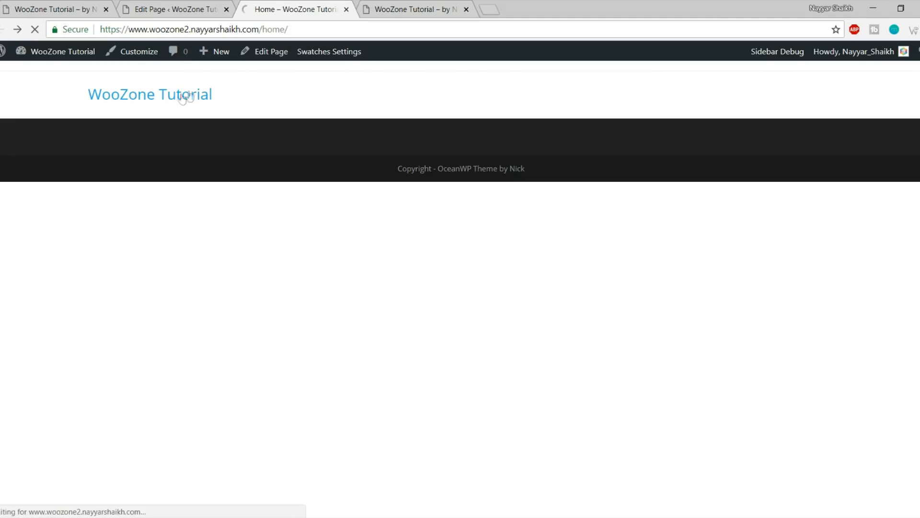
{"action": "left_click", "coordinate": [3, 29]}
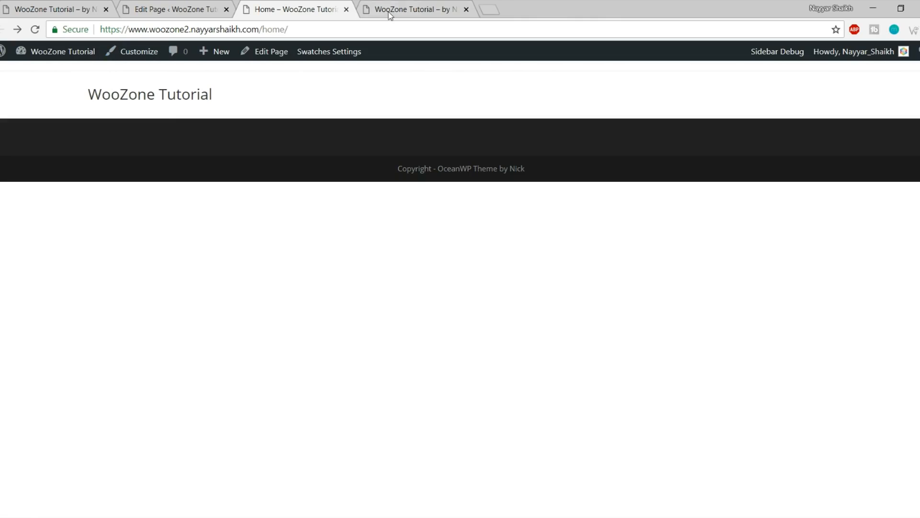
In Reading settings, choose 'A static page' with Home as the homepage and save
{"action": "left_click", "coordinate": [178, 6]}
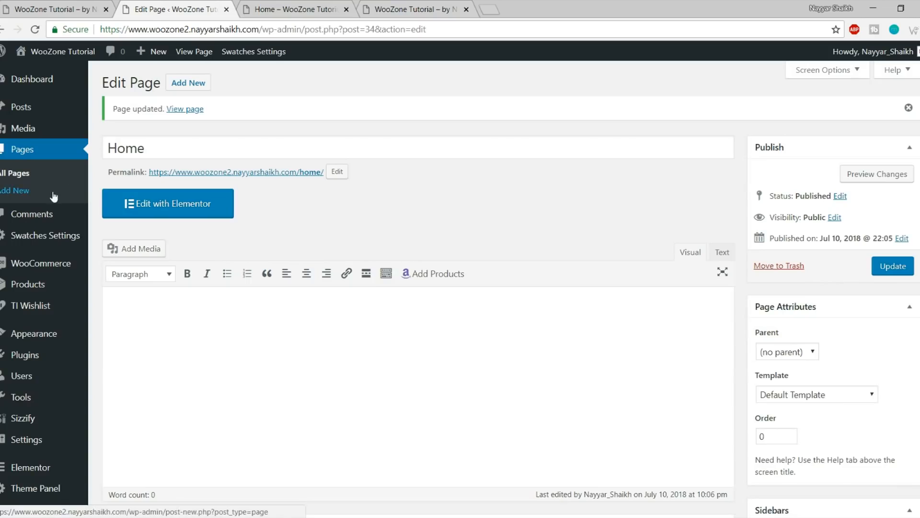
{"action": "mouse_move", "coordinate": [44, 294]}
{"action": "scroll", "coordinate": [45, 335], "scroll_direction": "down", "scroll_amount": 4}
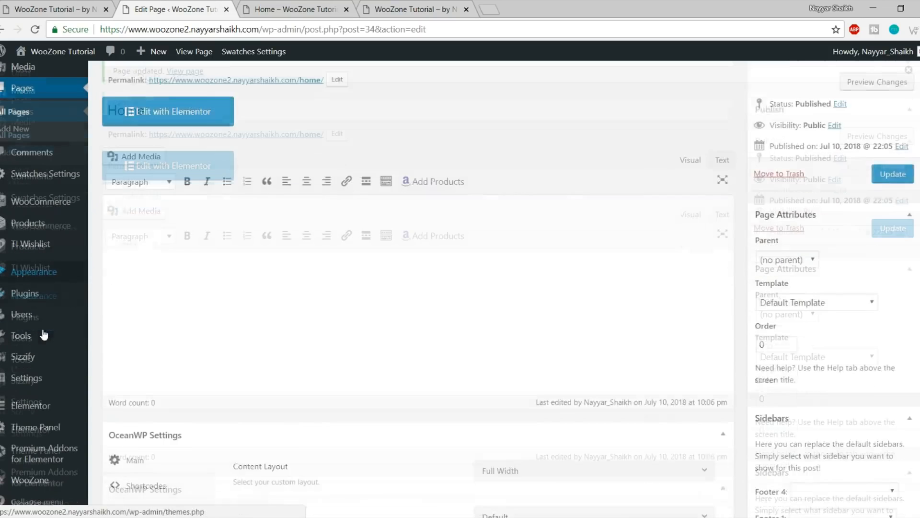
{"action": "mouse_move", "coordinate": [52, 407]}
{"action": "mouse_move", "coordinate": [37, 379]}
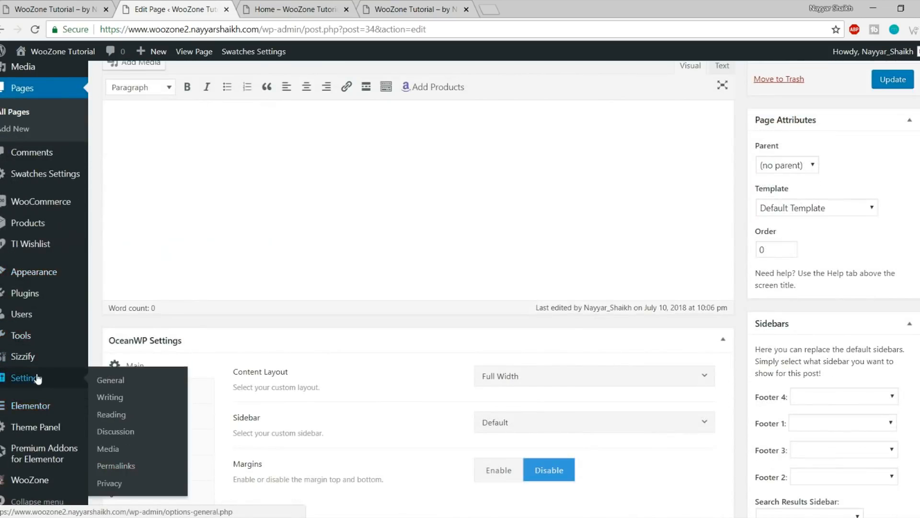
{"action": "left_click", "coordinate": [132, 417]}
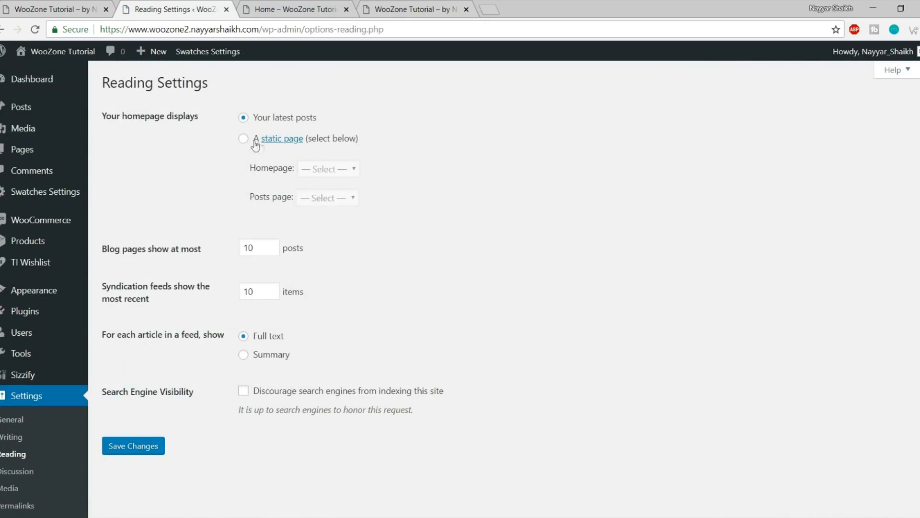
{"action": "left_click", "coordinate": [244, 140]}
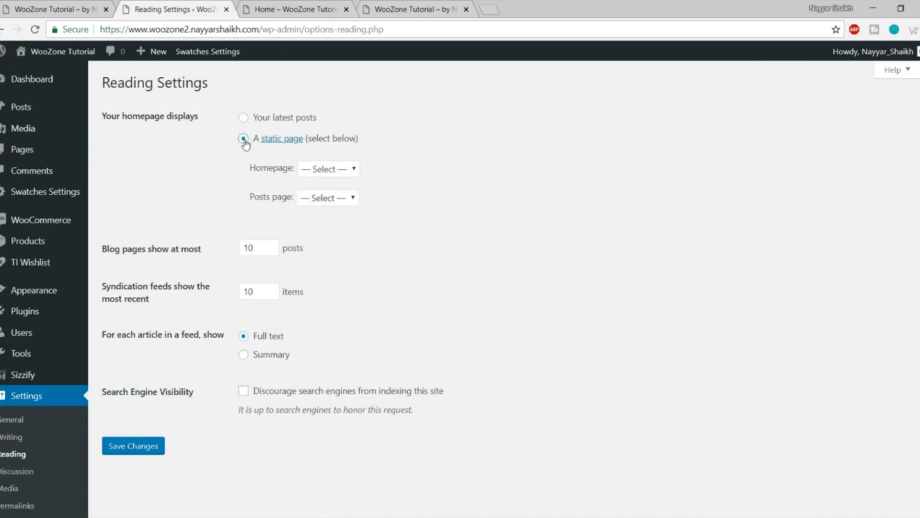
{"action": "left_click", "coordinate": [355, 170]}
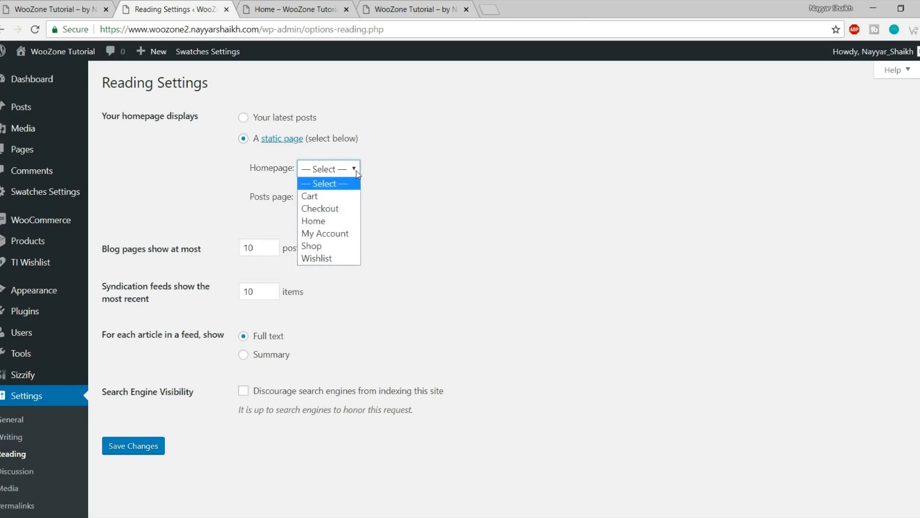
{"action": "left_click", "coordinate": [331, 221]}
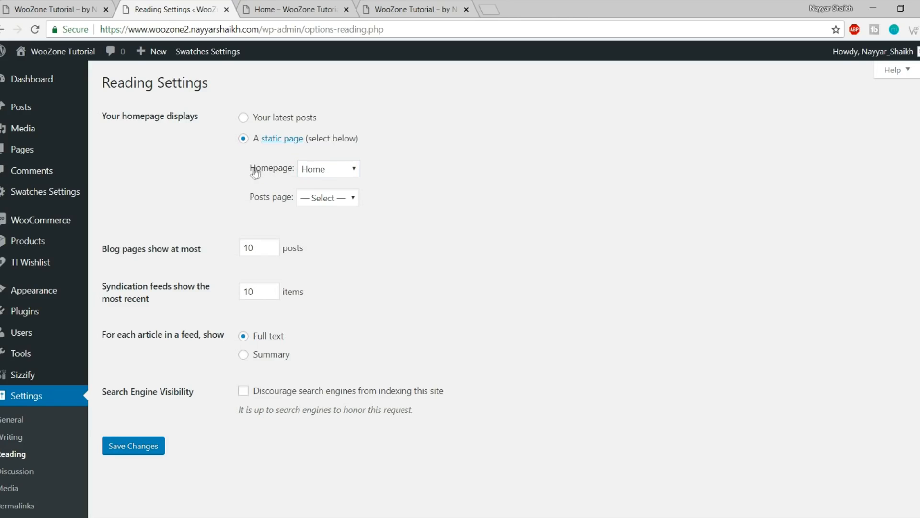
{"action": "left_click", "coordinate": [137, 445]}
Reload the live site to confirm the root now shows only the header and footer
{"action": "left_click", "coordinate": [301, 9]}
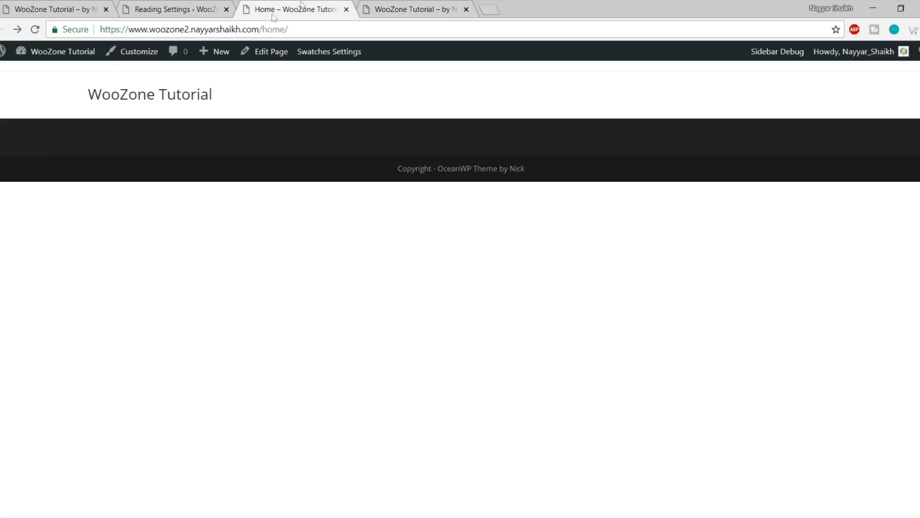
{"action": "left_click_drag", "start_coordinate": [336, 28], "coordinate": [260, 28]}
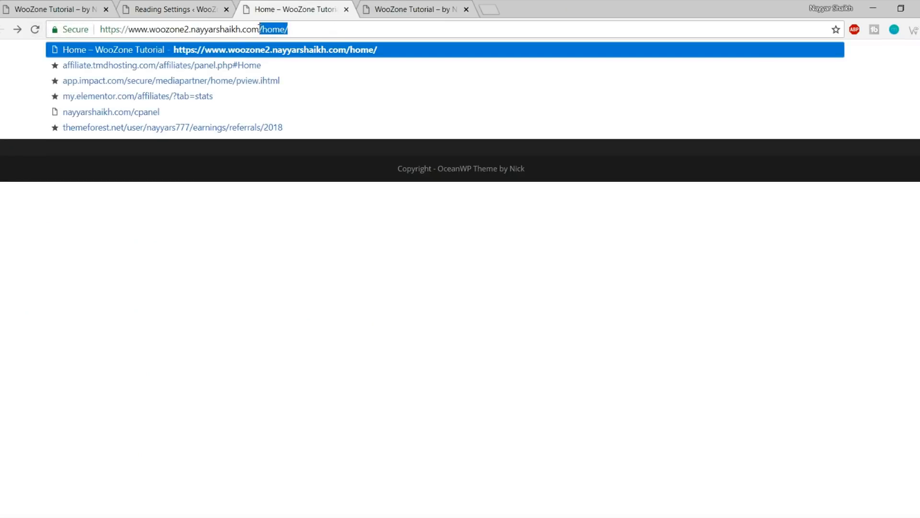
{"action": "key", "text": "Return"}
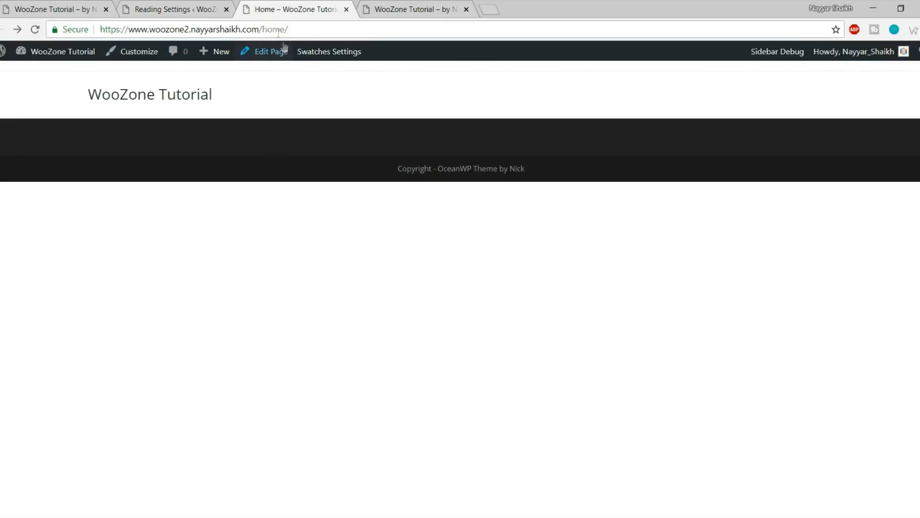
{"action": "left_click", "coordinate": [35, 30]}
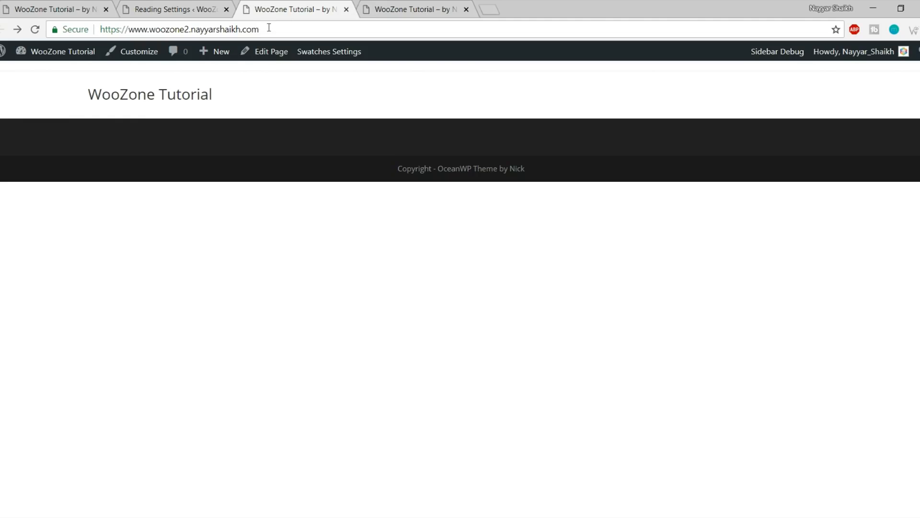
{"action": "left_click", "coordinate": [165, 94]}
{"action": "left_click", "coordinate": [187, 9]}
{"action": "scroll", "coordinate": [521, 329], "scroll_direction": "down", "scroll_amount": 3}
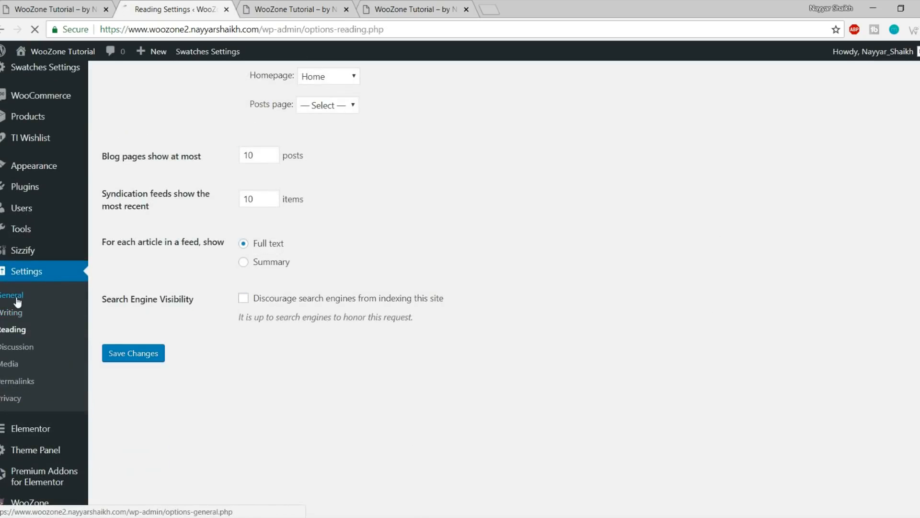
Enable 'Anyone can register' in General Settings and save the changes
{"action": "left_click_drag", "start_coordinate": [338, 119], "coordinate": [286, 117]}
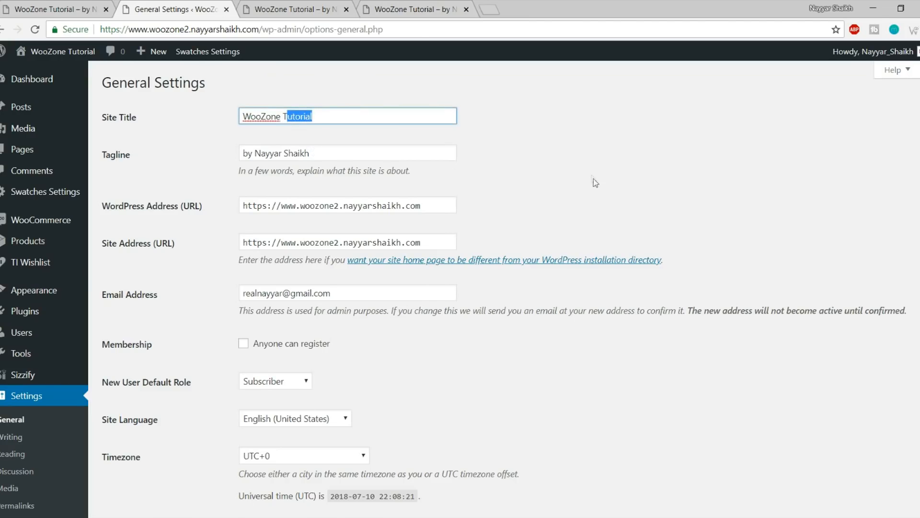
{"action": "scroll", "coordinate": [594, 180], "scroll_direction": "down", "scroll_amount": 3}
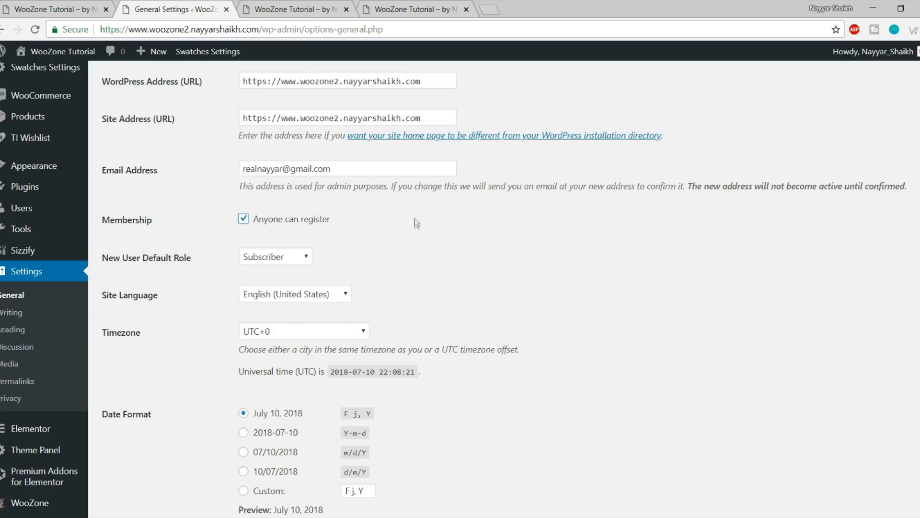
{"action": "scroll", "coordinate": [416, 223], "scroll_direction": "down", "scroll_amount": 5}
{"action": "left_click", "coordinate": [163, 458]}
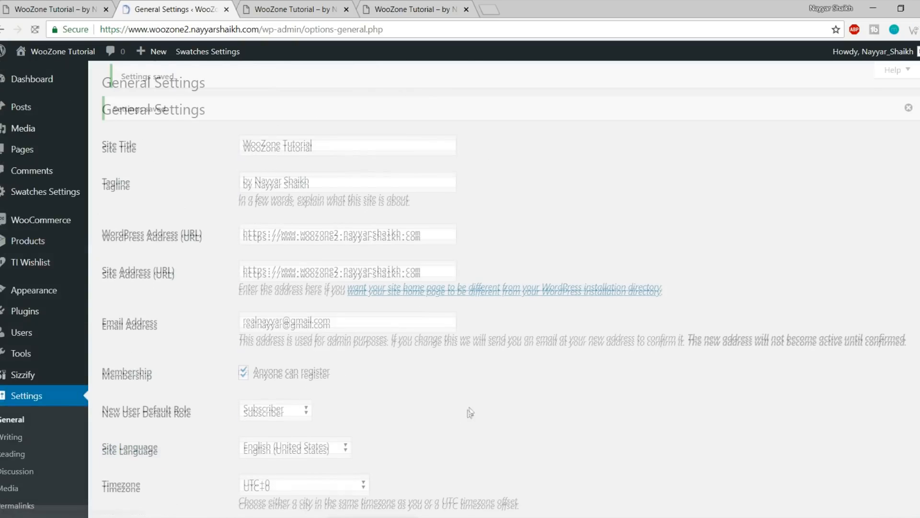
Switch the permalink structure to Post name and save it
{"action": "scroll", "coordinate": [470, 401], "scroll_direction": "down", "scroll_amount": 2}
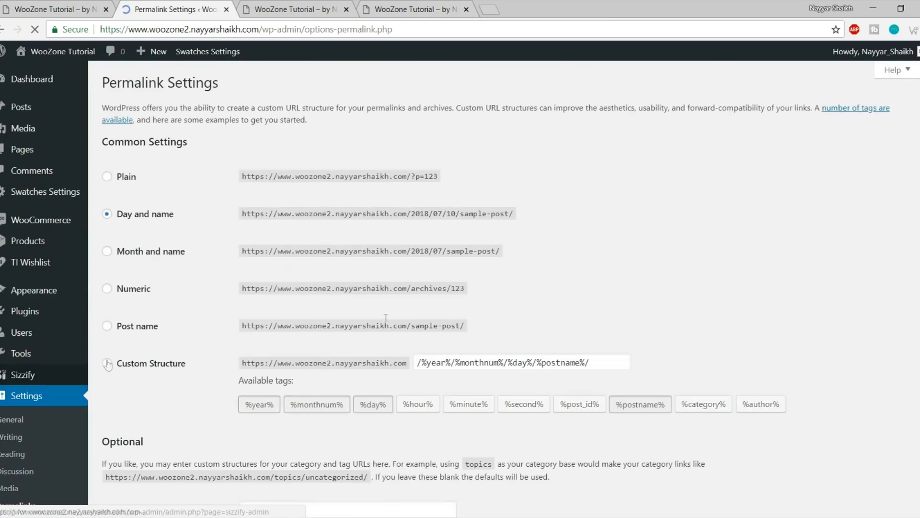
{"action": "scroll", "coordinate": [249, 171], "scroll_direction": "down", "scroll_amount": 1}
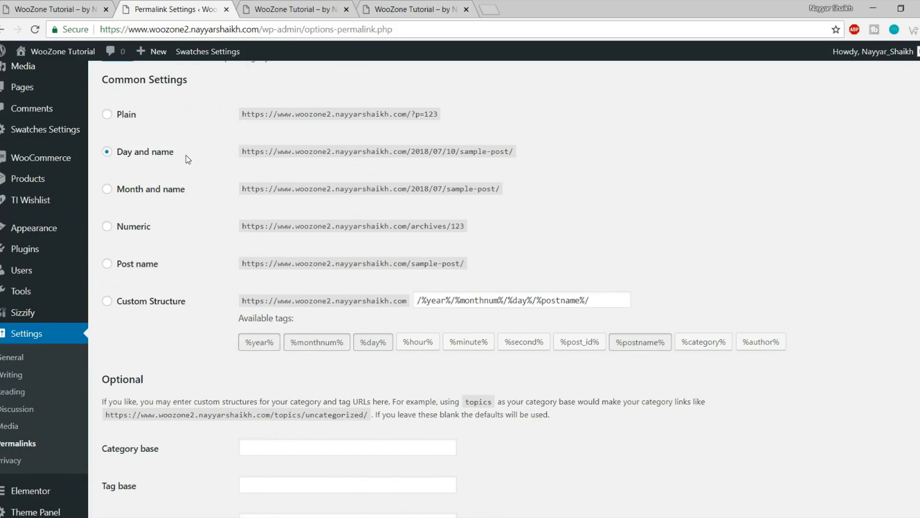
{"action": "left_click_drag", "start_coordinate": [158, 153], "coordinate": [127, 153]}
{"action": "left_click", "coordinate": [161, 153]}
{"action": "scroll", "coordinate": [171, 217], "scroll_direction": "down", "scroll_amount": 1}
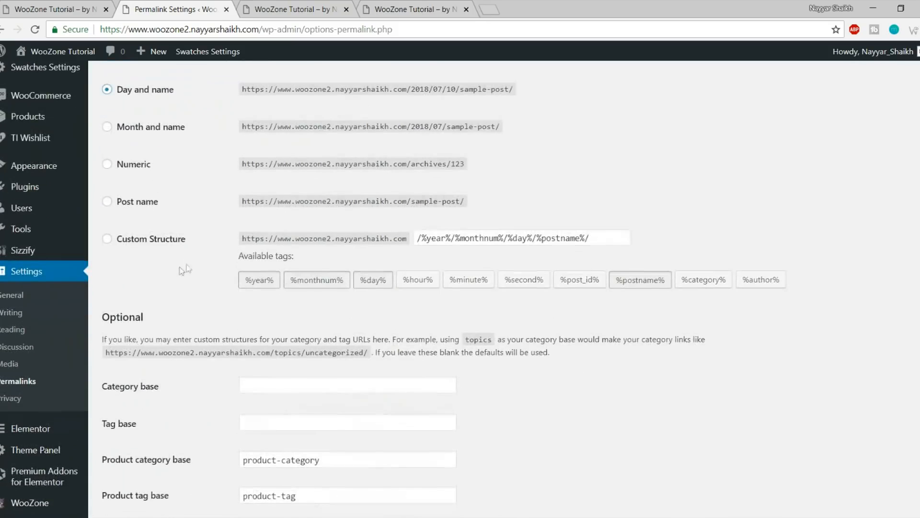
{"action": "left_click", "coordinate": [119, 206]}
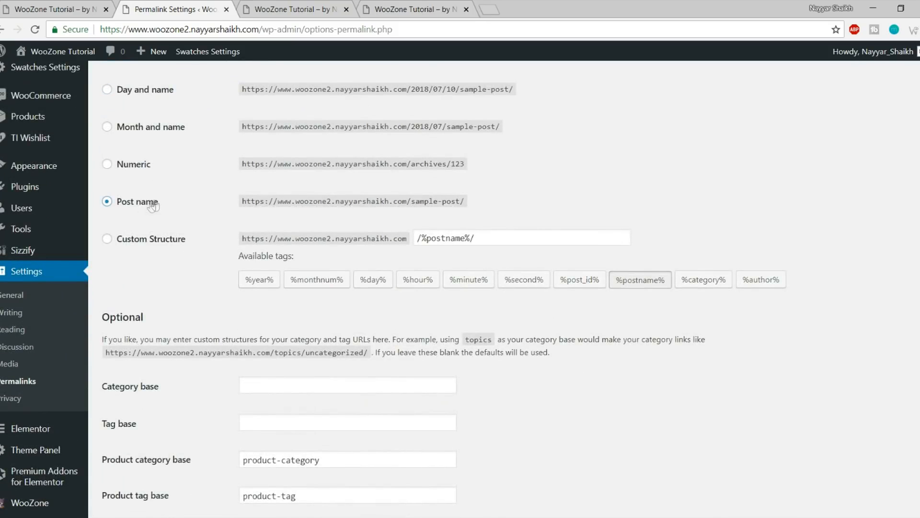
{"action": "scroll", "coordinate": [204, 243], "scroll_direction": "down", "scroll_amount": 7}
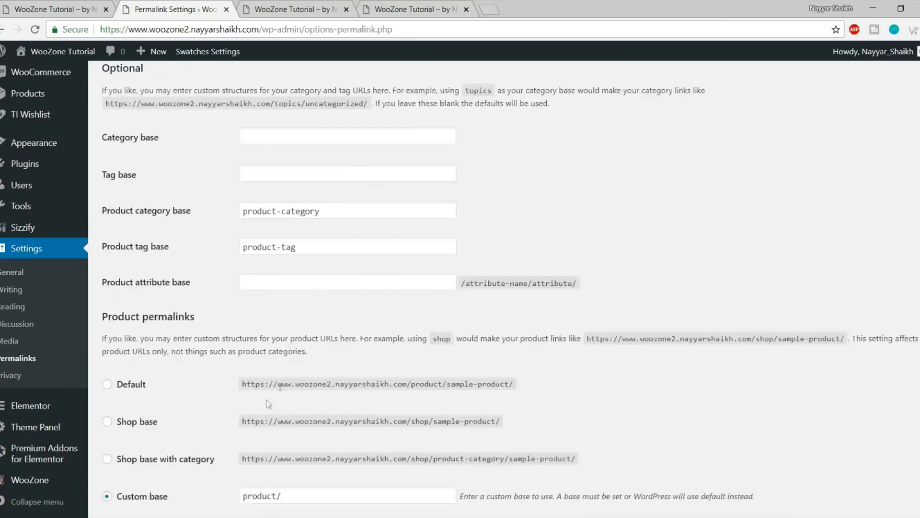
{"action": "left_click", "coordinate": [149, 456]}
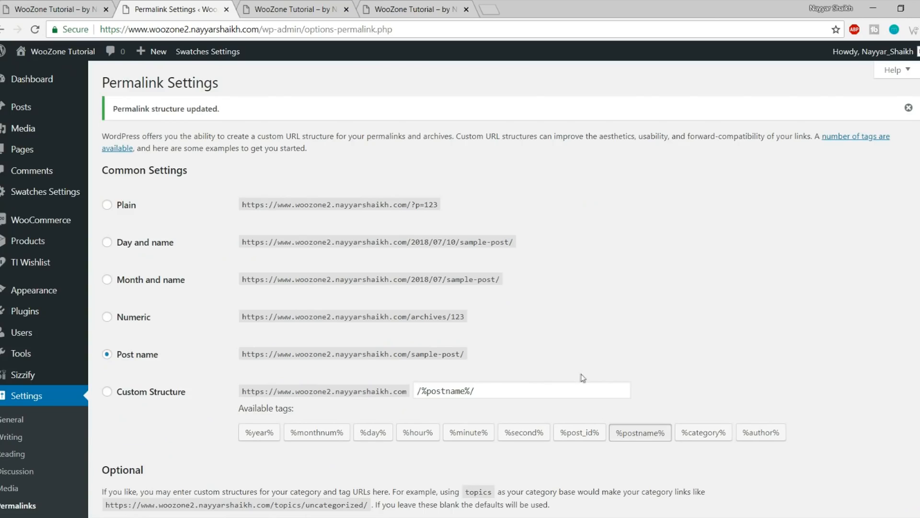
{"action": "left_click", "coordinate": [22, 151]}
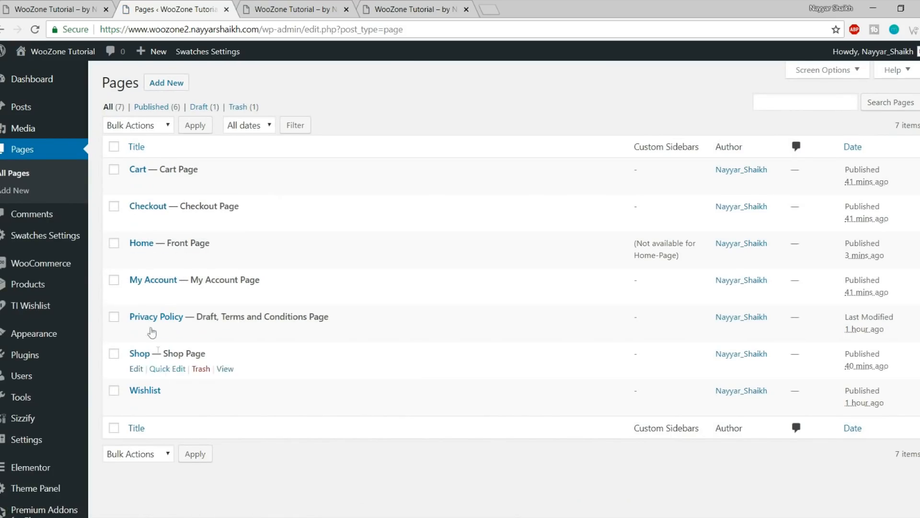
Open Home from the Pages list and launch Edit with Elementor
{"action": "left_click", "coordinate": [137, 259]}
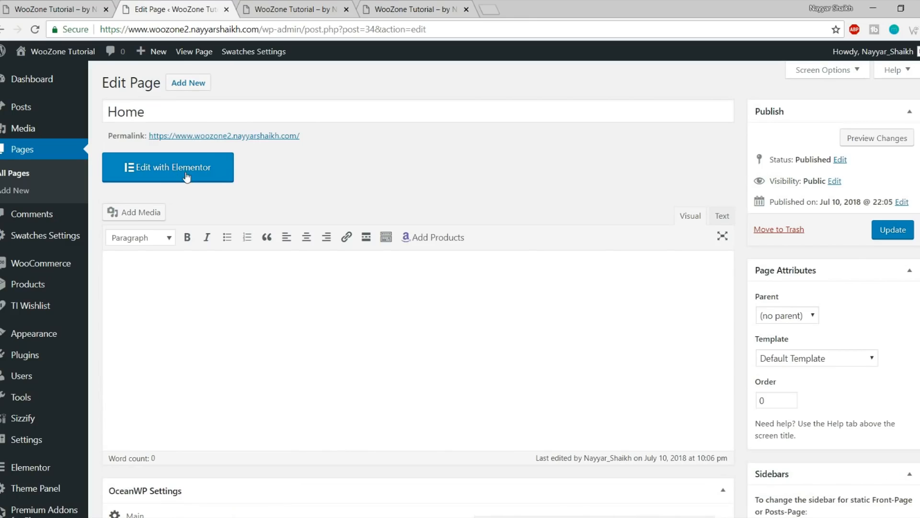
{"action": "left_click", "coordinate": [186, 176]}
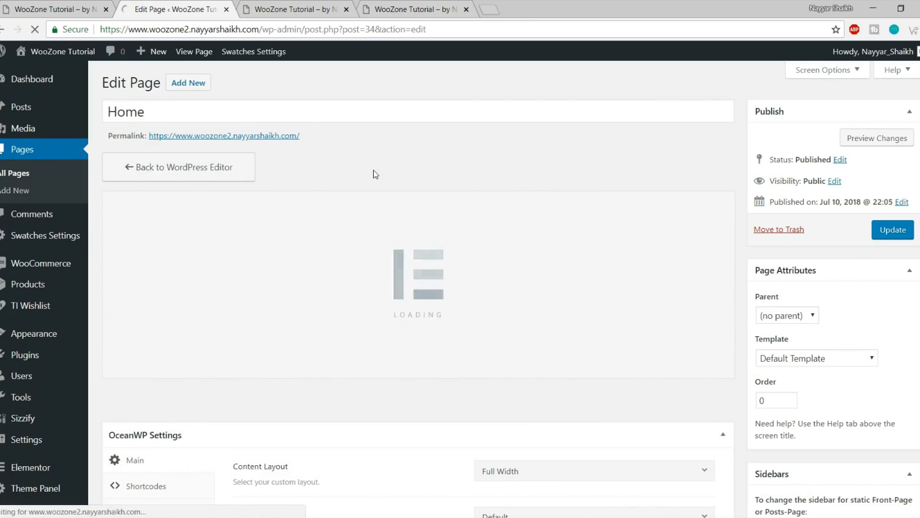
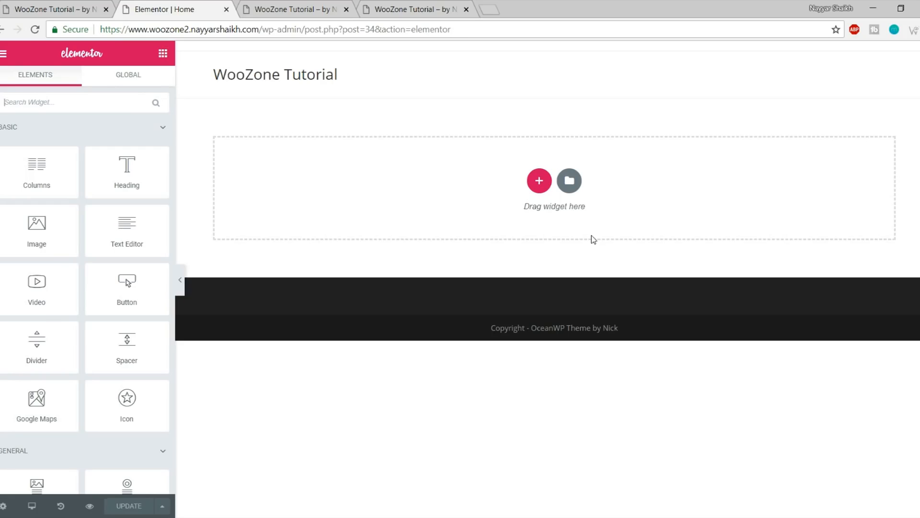
Review the live store's SPRING/SUMMER COLLECTIONS hero as a reference for the page
{"action": "scroll", "coordinate": [115, 256], "scroll_direction": "down", "scroll_amount": 5}
{"action": "scroll", "coordinate": [115, 257], "scroll_direction": "down", "scroll_amount": 15}
{"action": "scroll", "coordinate": [115, 381], "scroll_direction": "up", "scroll_amount": 8}
{"action": "scroll", "coordinate": [116, 383], "scroll_direction": "up", "scroll_amount": 15}
{"action": "left_click", "coordinate": [536, 245]}
{"action": "left_click", "coordinate": [48, 10]}
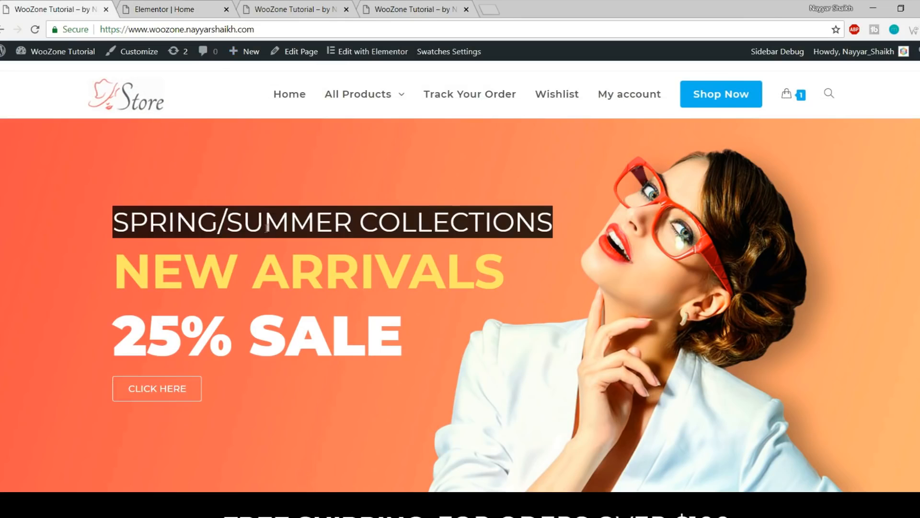
{"action": "left_click_drag", "start_coordinate": [103, 219], "coordinate": [555, 212]}
{"action": "left_click", "coordinate": [556, 214]}
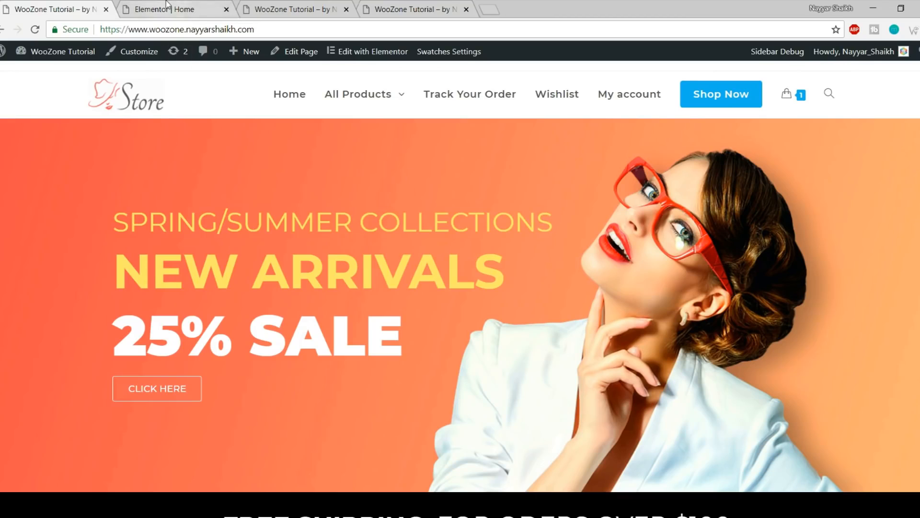
{"action": "left_click", "coordinate": [193, 11]}
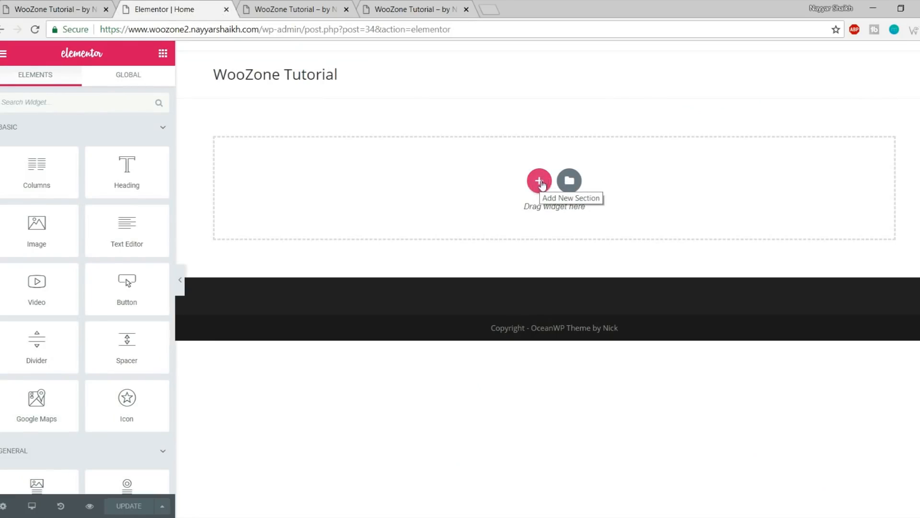
Insert a new one-column section at the top of the Home page
{"action": "left_click", "coordinate": [539, 181]}
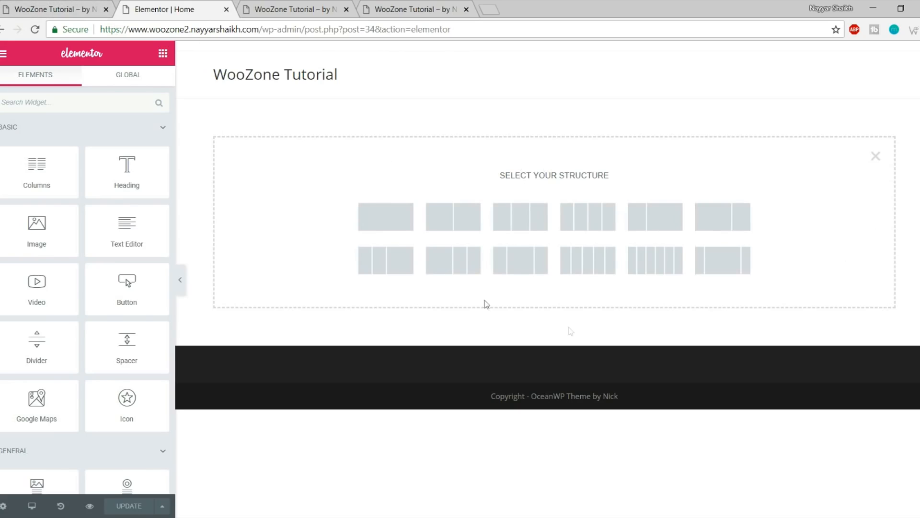
{"action": "left_click", "coordinate": [53, 9]}
{"action": "left_click_drag", "start_coordinate": [116, 217], "coordinate": [766, 366]}
{"action": "scroll", "coordinate": [353, 286], "scroll_direction": "down", "scroll_amount": 10}
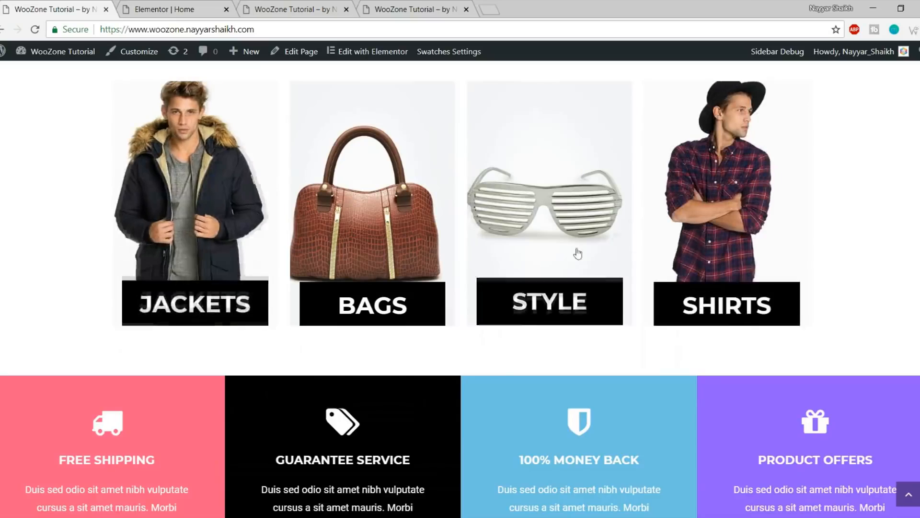
{"action": "scroll", "coordinate": [579, 251], "scroll_direction": "up", "scroll_amount": 10}
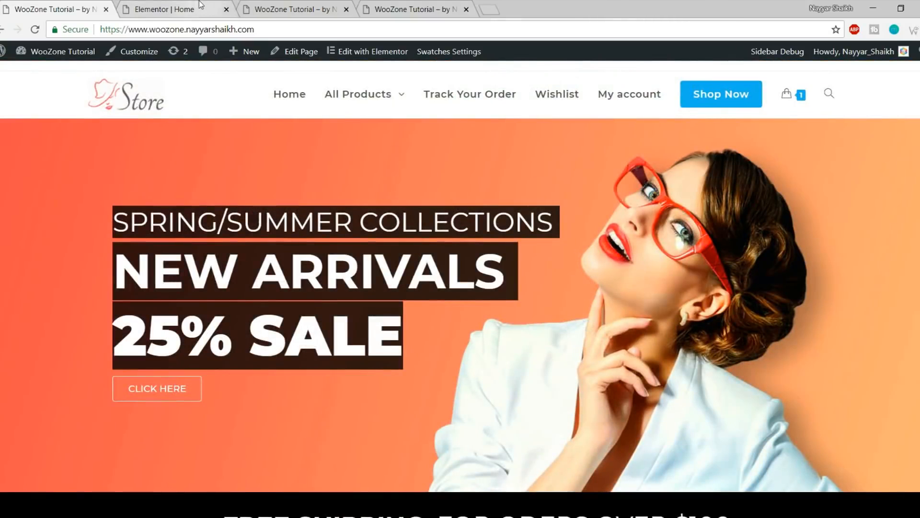
{"action": "left_click", "coordinate": [202, 9]}
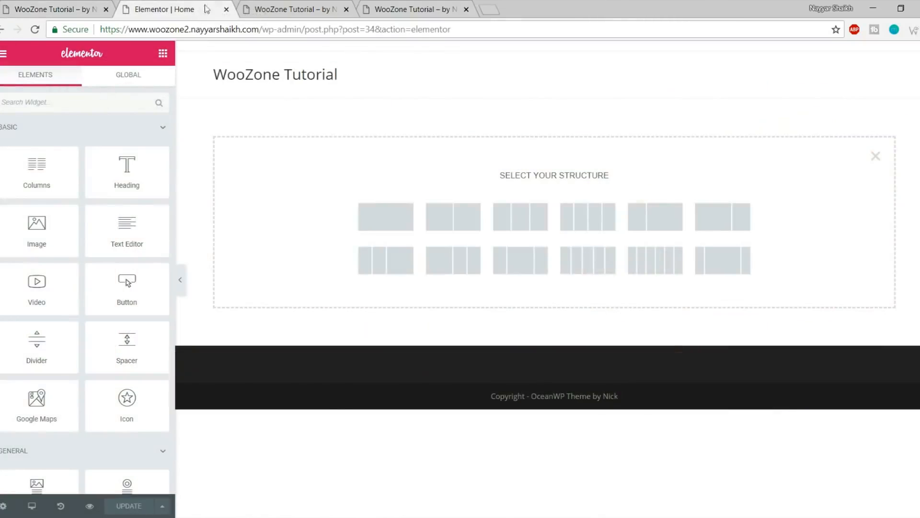
{"action": "left_click", "coordinate": [380, 221]}
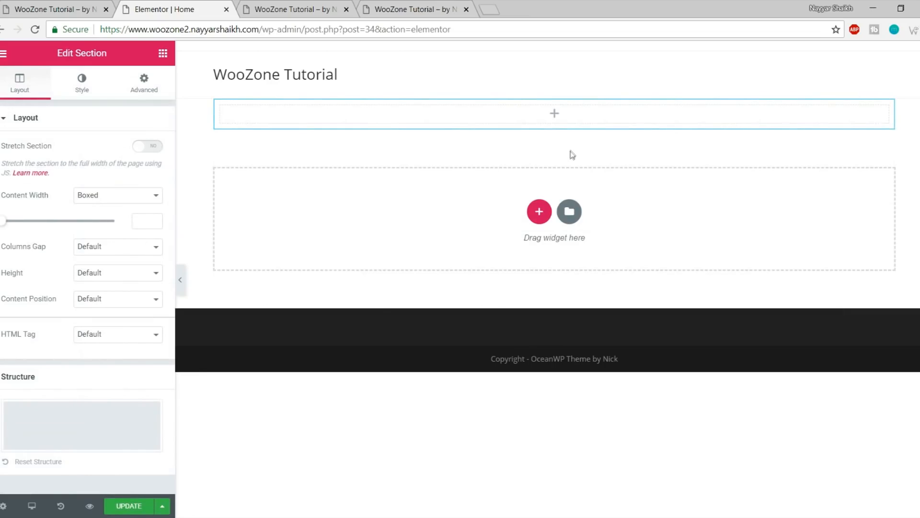
Set the section's Style background type to Classic and open the image picker
{"action": "left_click_drag", "start_coordinate": [54, 49], "coordinate": [116, 55]}
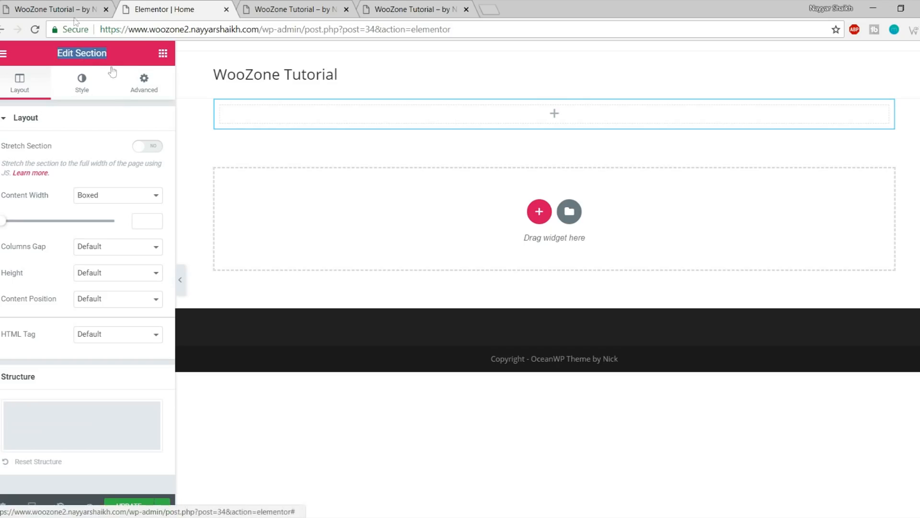
{"action": "left_click", "coordinate": [30, 7]}
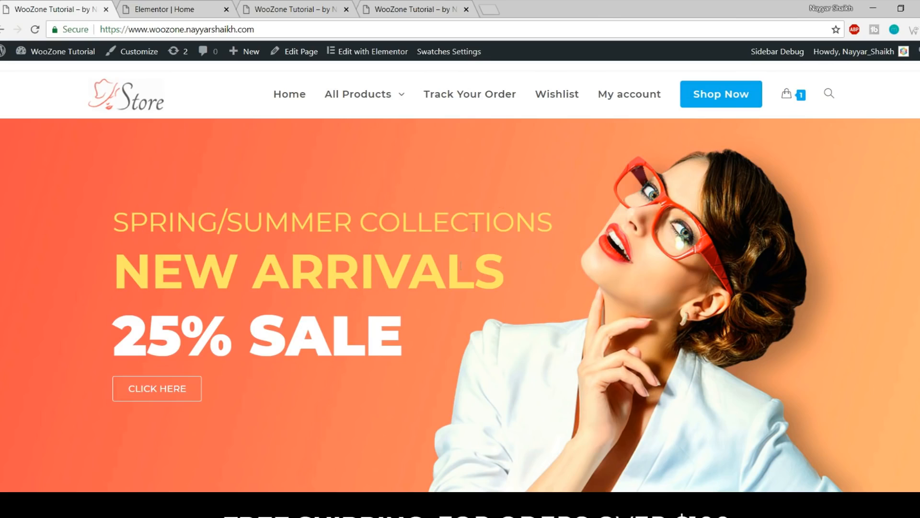
{"action": "left_click", "coordinate": [181, 5]}
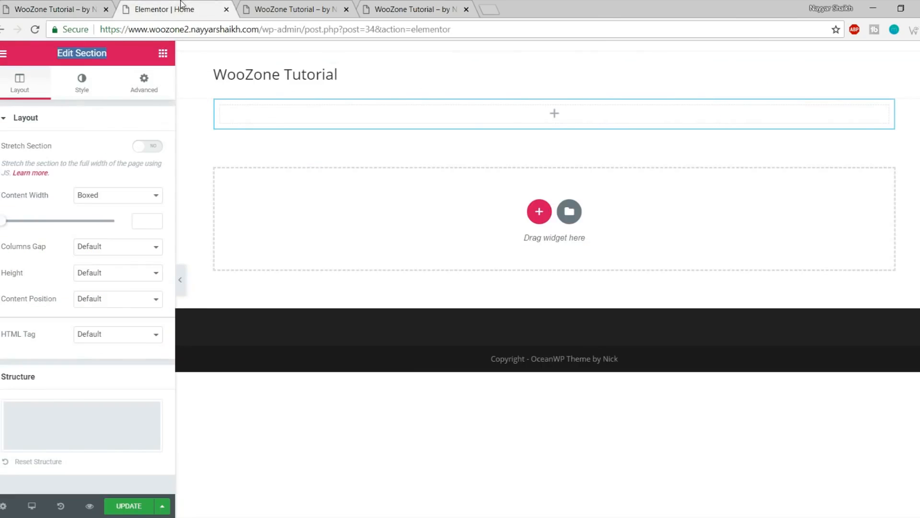
{"action": "left_click", "coordinate": [82, 90]}
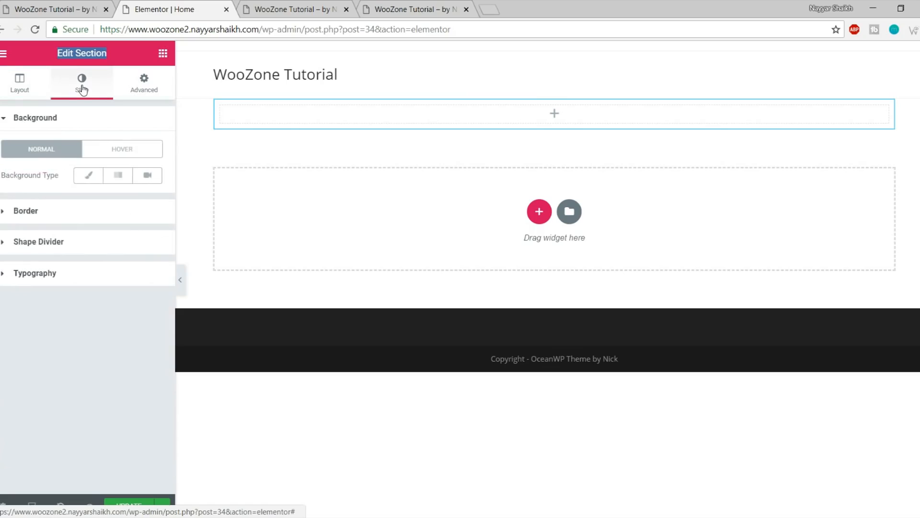
{"action": "left_click", "coordinate": [92, 180]}
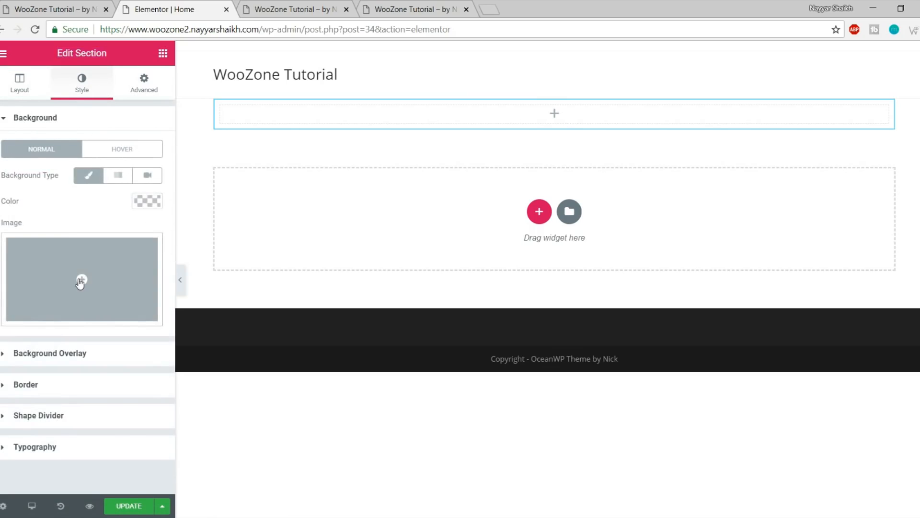
{"action": "left_click", "coordinate": [82, 280]}
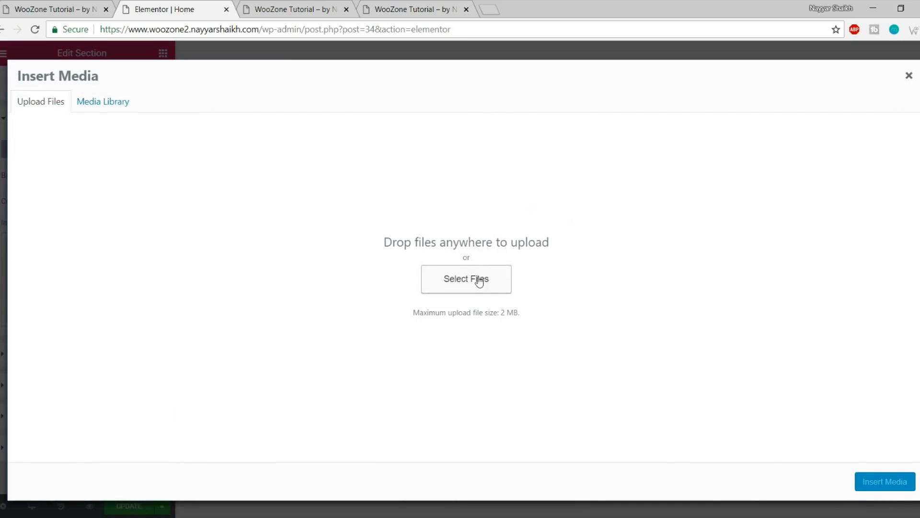
Upload splash_shop_1_slide_3 from the WooZone Media folder and insert it as the section background
{"action": "left_click", "coordinate": [479, 280]}
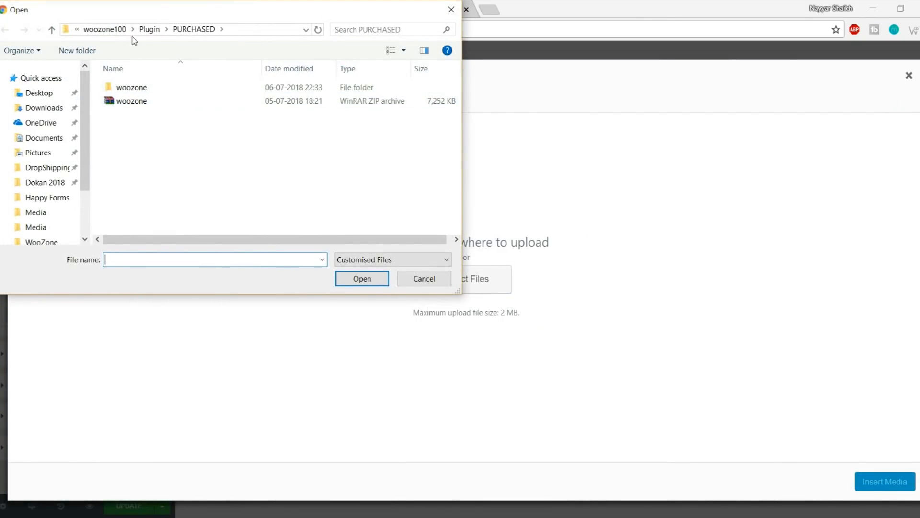
{"action": "left_click", "coordinate": [101, 30]}
{"action": "left_click", "coordinate": [103, 30]}
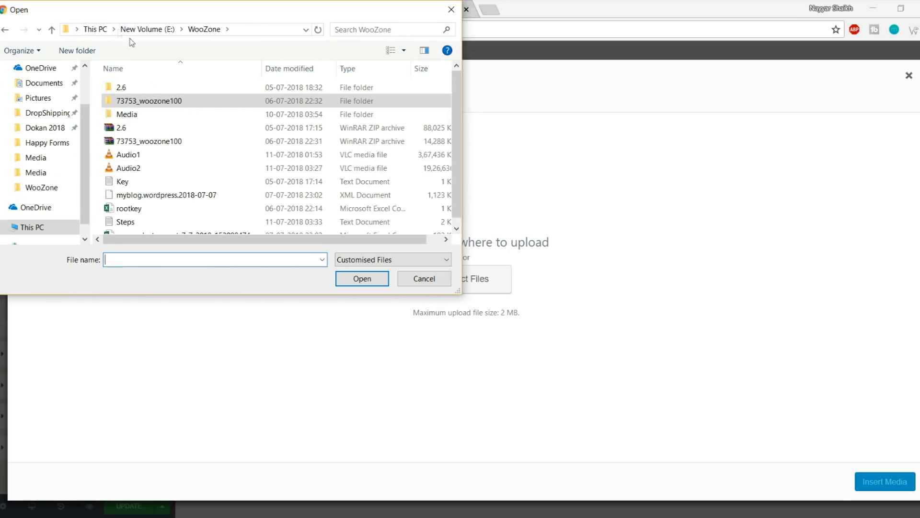
{"action": "scroll", "coordinate": [219, 191], "scroll_direction": "down", "scroll_amount": 1}
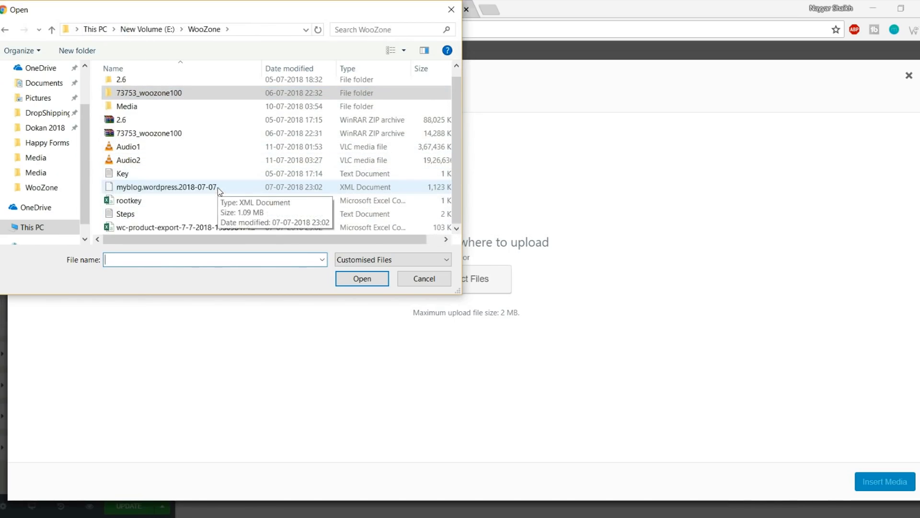
{"action": "scroll", "coordinate": [220, 217], "scroll_direction": "up", "scroll_amount": 1}
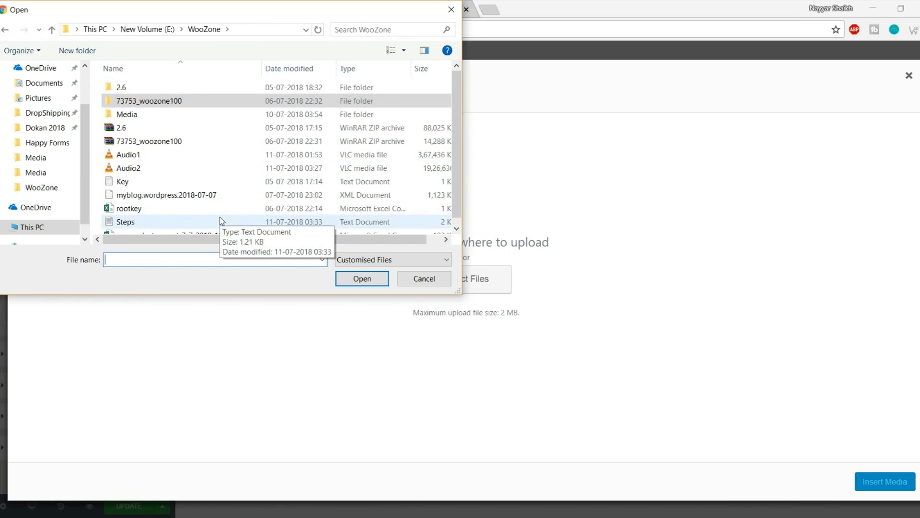
{"action": "double_click", "coordinate": [141, 116]}
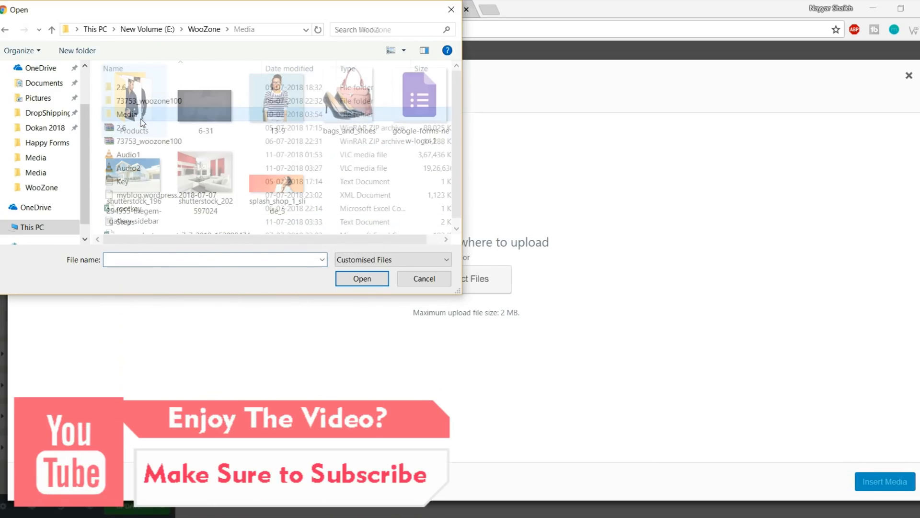
{"action": "left_click", "coordinate": [277, 185]}
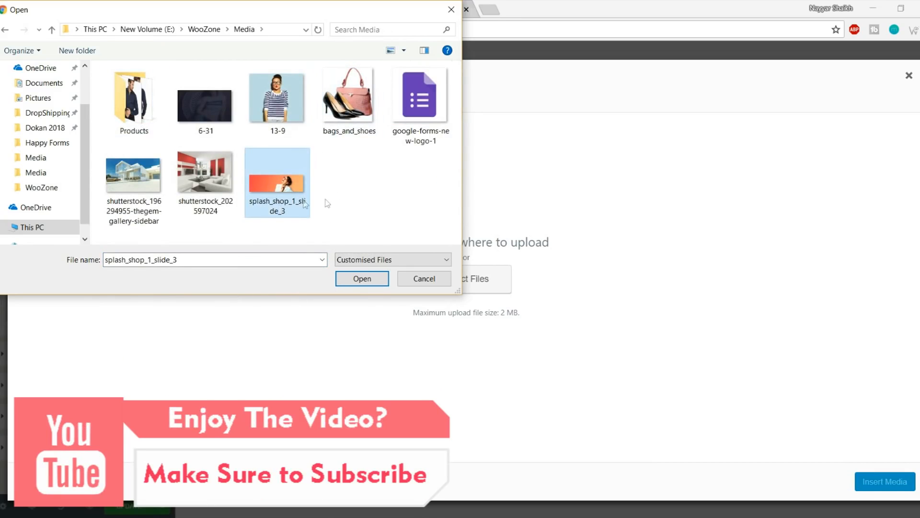
{"action": "left_click", "coordinate": [361, 278]}
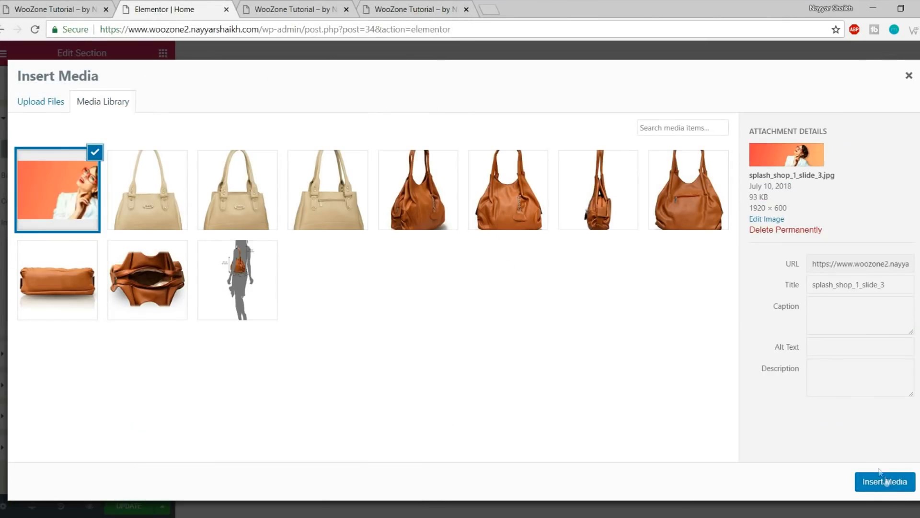
{"action": "left_click", "coordinate": [885, 481]}
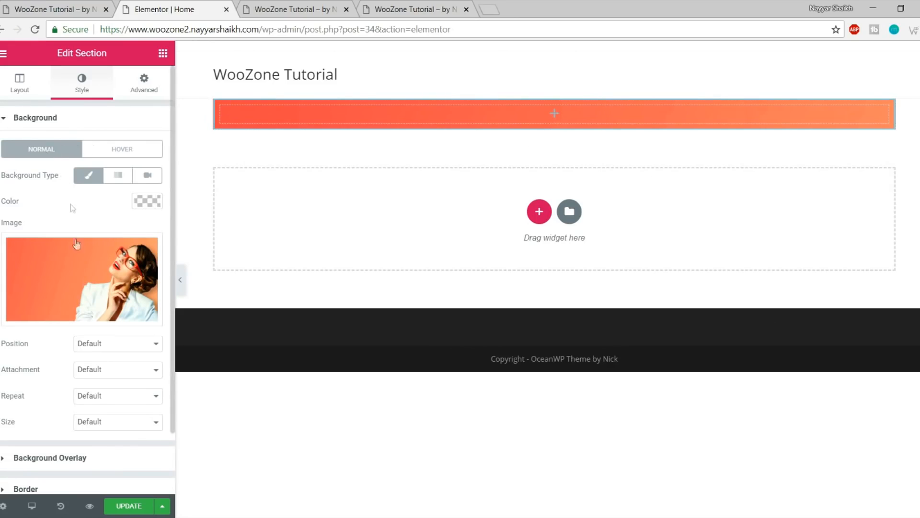
Set the background position to Center Center and size to Cover, comparing with the live store
{"action": "scroll", "coordinate": [72, 208], "scroll_direction": "down", "scroll_amount": 2}
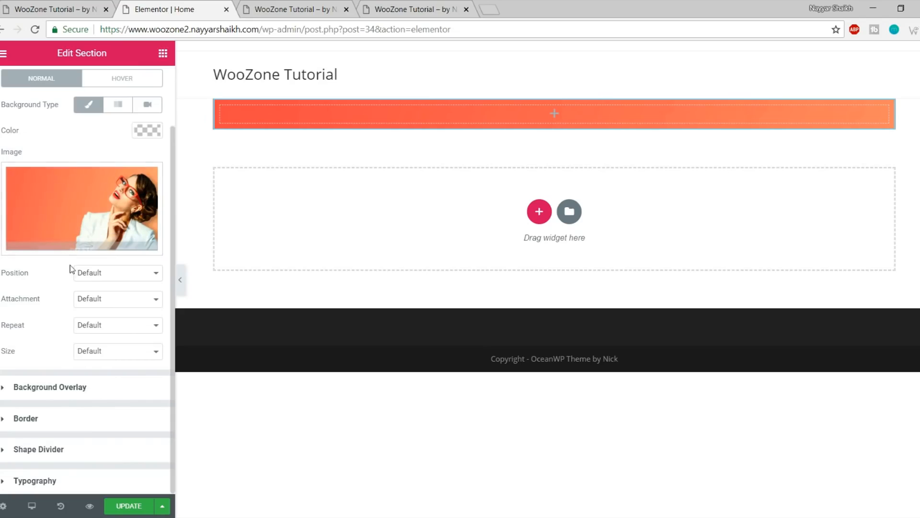
{"action": "left_click", "coordinate": [111, 273]}
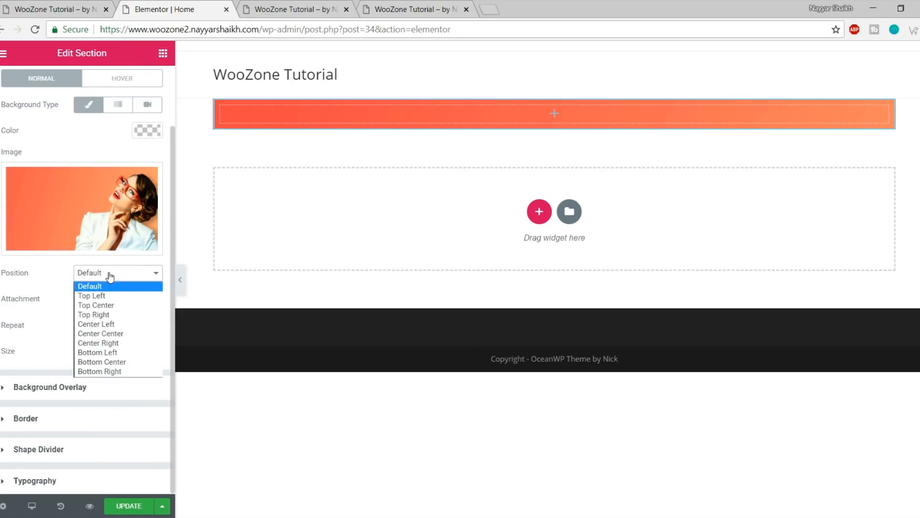
{"action": "left_click", "coordinate": [132, 335]}
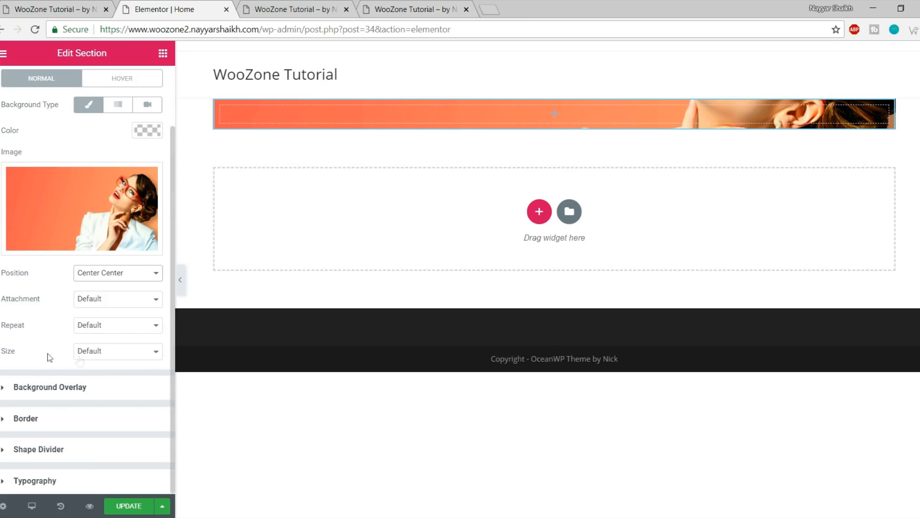
{"action": "left_click", "coordinate": [114, 353]}
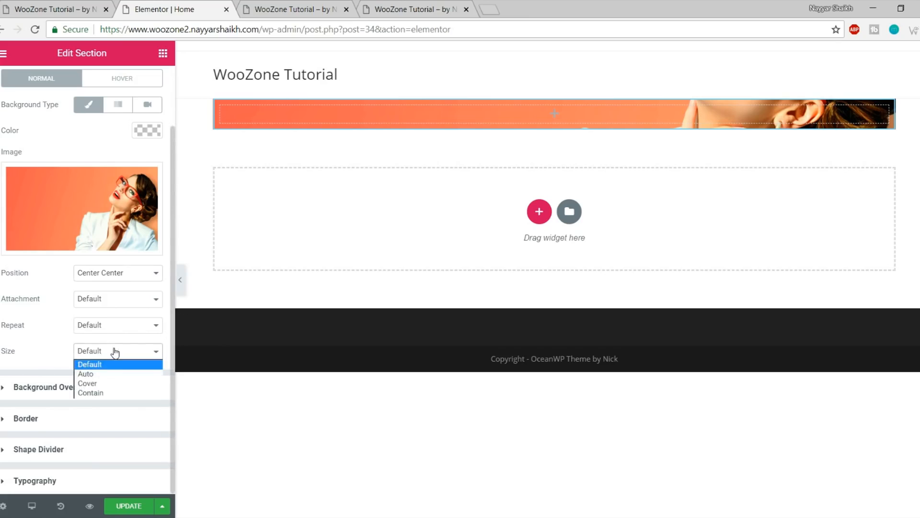
{"action": "left_click", "coordinate": [117, 384]}
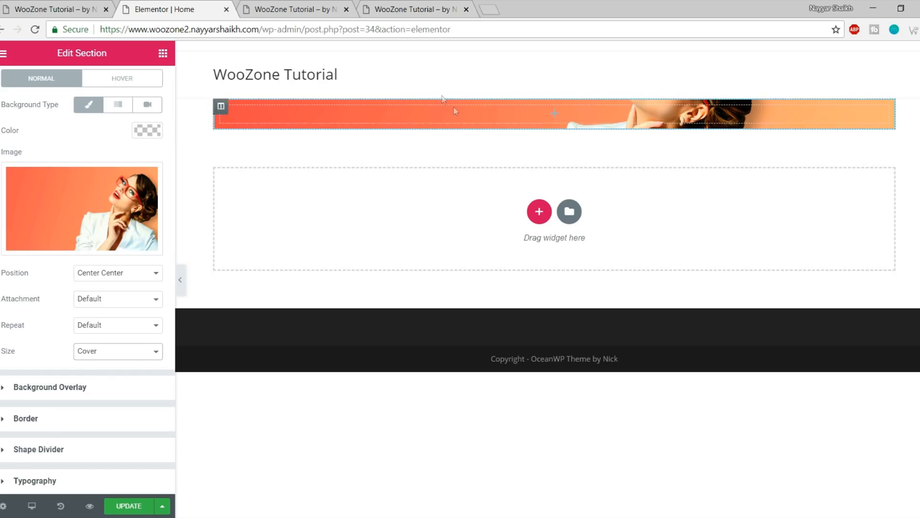
{"action": "left_click", "coordinate": [86, 9]}
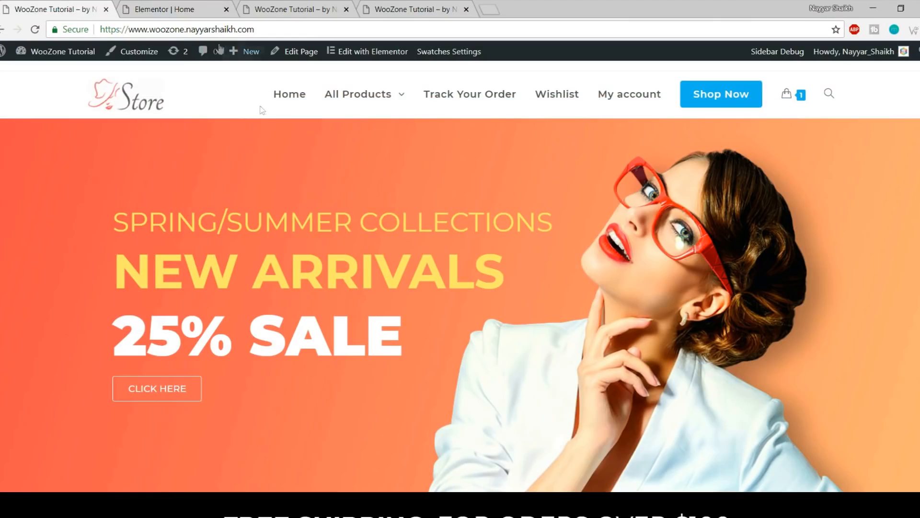
{"action": "left_click", "coordinate": [184, 10]}
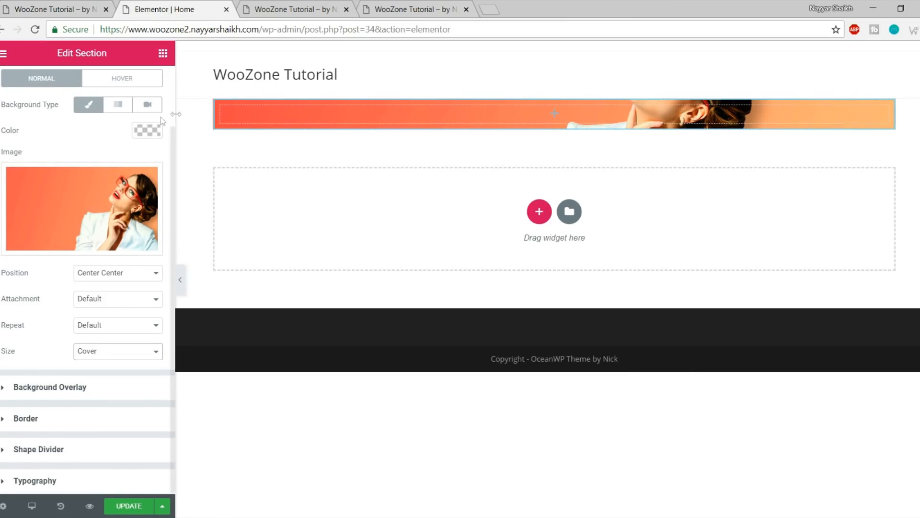
{"action": "left_click", "coordinate": [72, 9]}
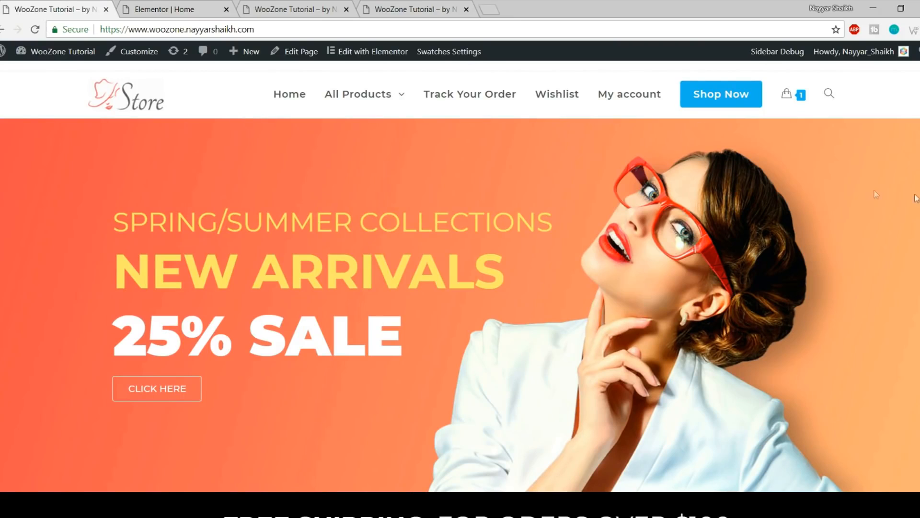
{"action": "left_click", "coordinate": [163, 9]}
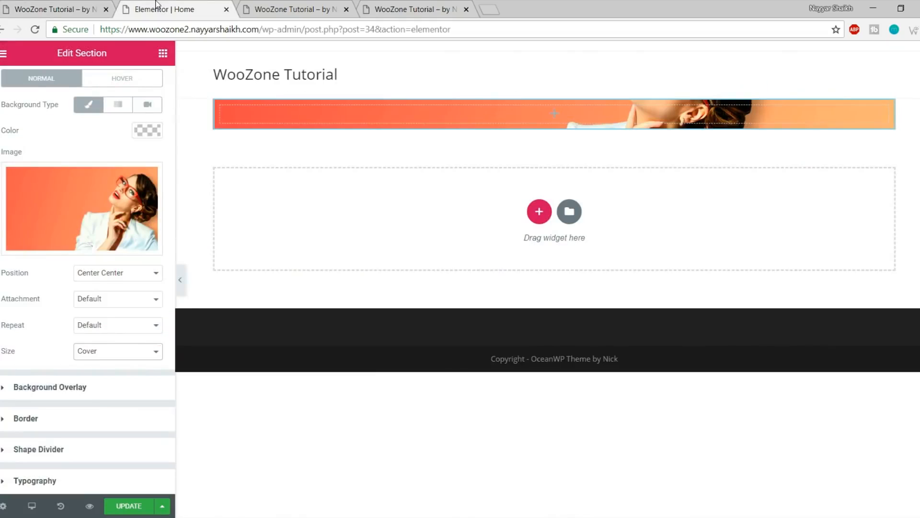
{"action": "scroll", "coordinate": [72, 144], "scroll_direction": "up", "scroll_amount": 3}
Turn on Stretch Section so the photo section spans the full page width
{"action": "left_click", "coordinate": [22, 85]}
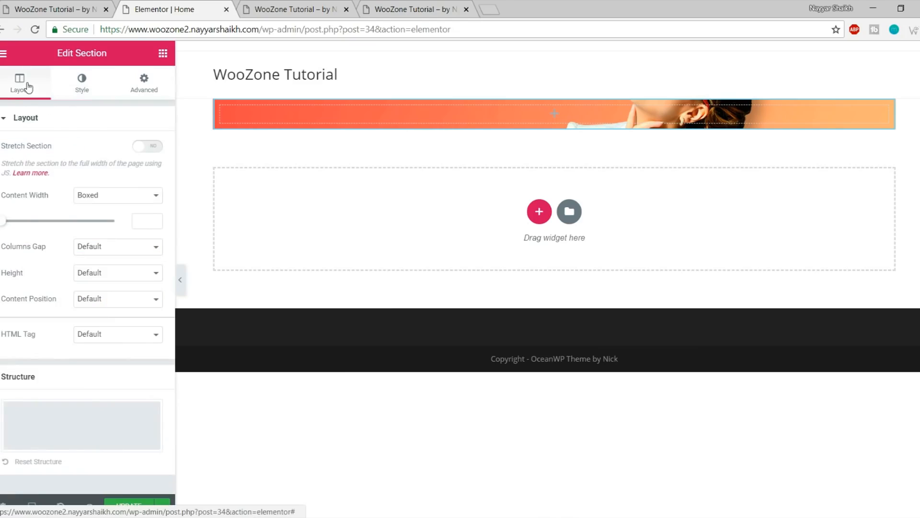
{"action": "double_click", "coordinate": [31, 153]}
{"action": "left_click", "coordinate": [140, 146]}
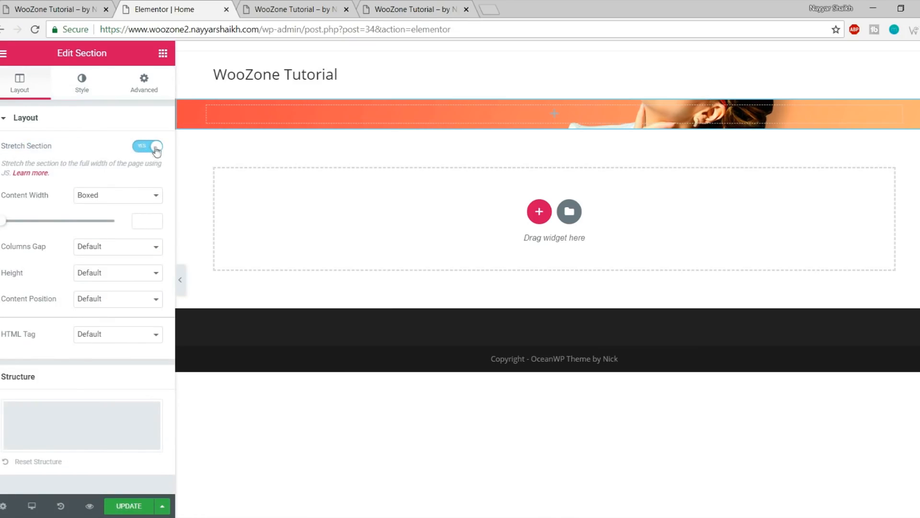
{"action": "left_click", "coordinate": [180, 282]}
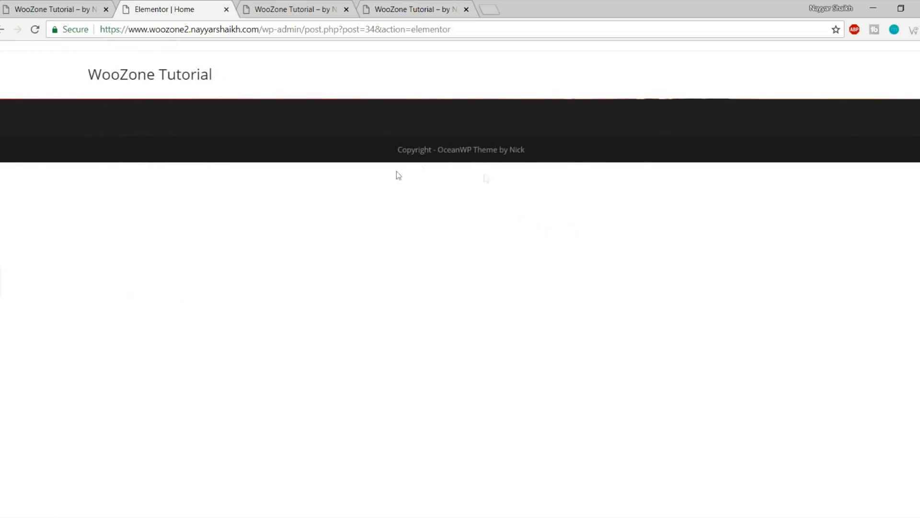
{"action": "left_click", "coordinate": [2, 293]}
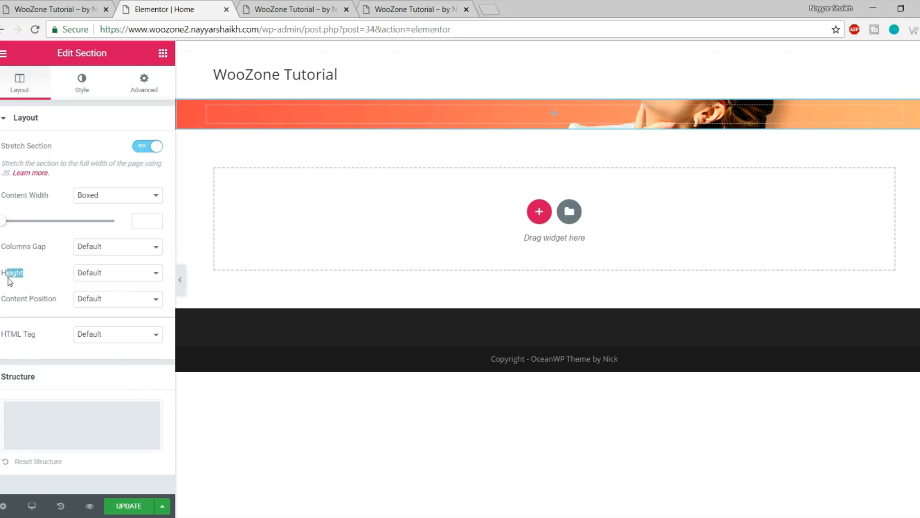
Give the section a 600 px minimum height and save the page
{"action": "left_click", "coordinate": [116, 279]}
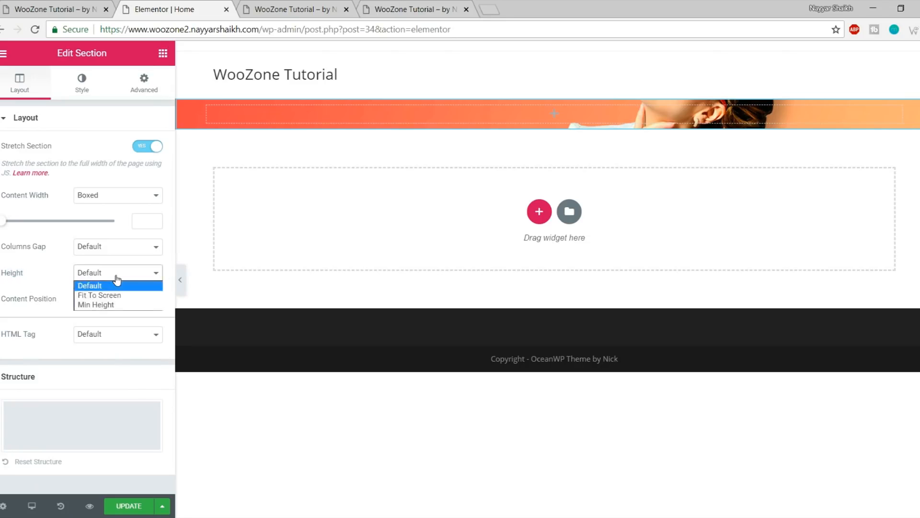
{"action": "left_click", "coordinate": [121, 305]}
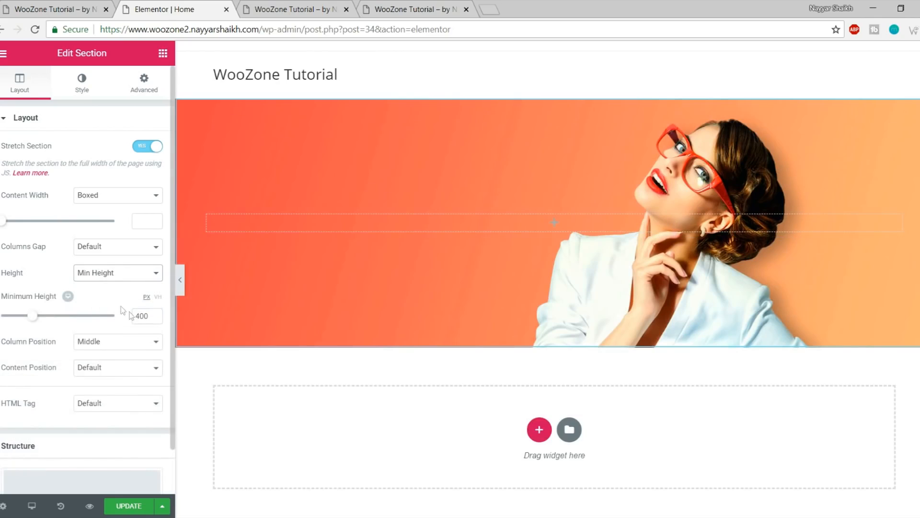
{"action": "left_click", "coordinate": [152, 314]}
{"action": "type", "text": "600"}
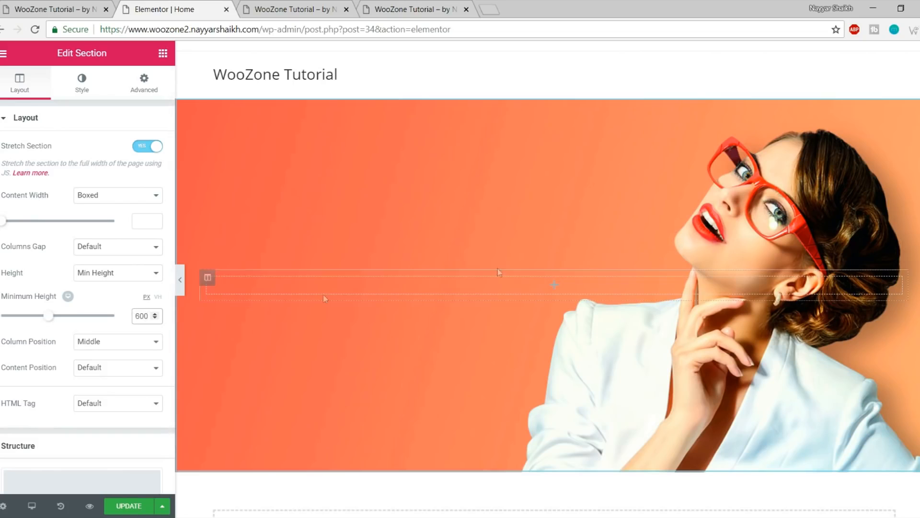
{"action": "left_click", "coordinate": [143, 505]}
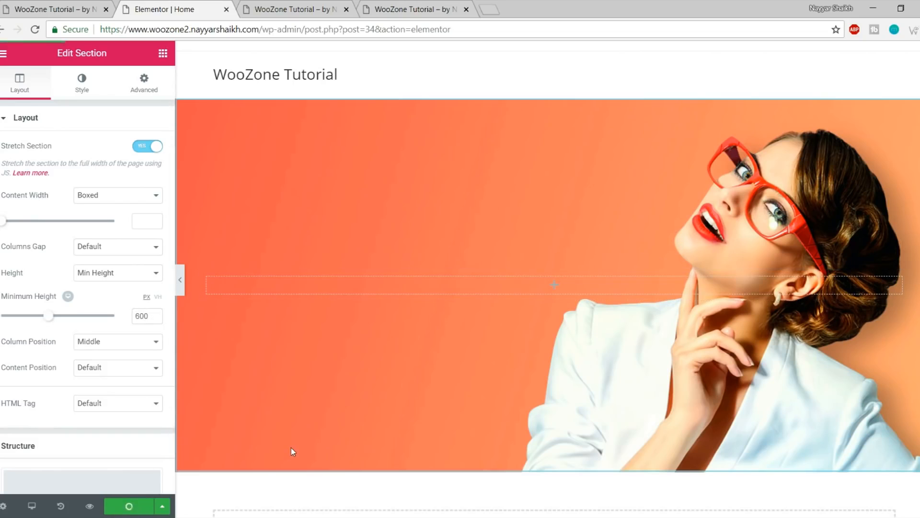
{"action": "left_click", "coordinate": [180, 280]}
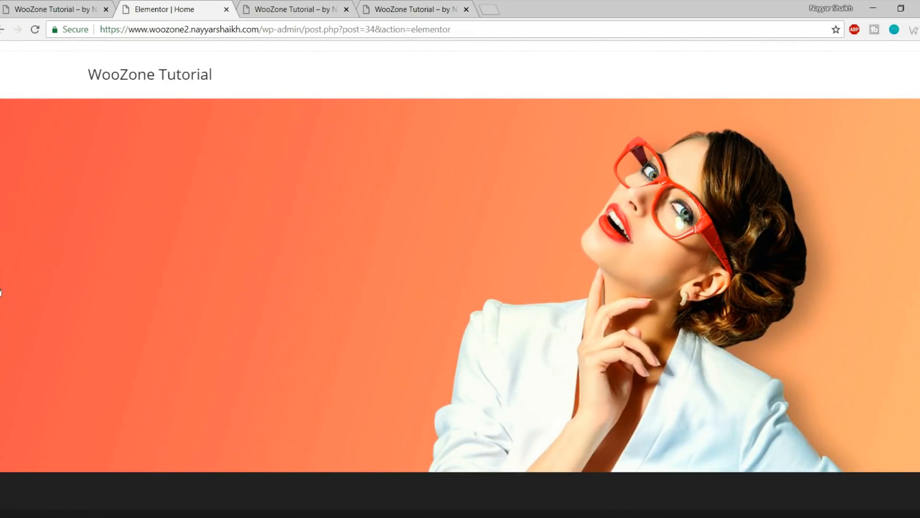
{"action": "left_click", "coordinate": [2, 282]}
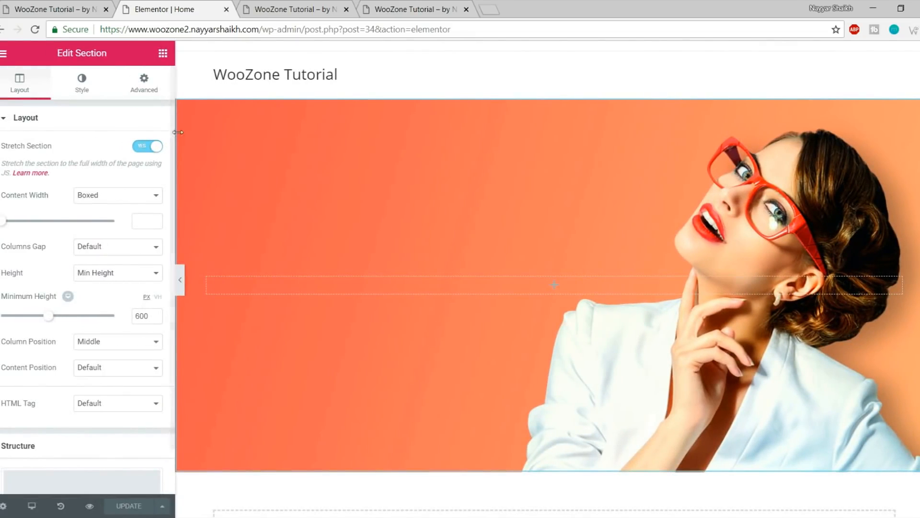
Show the Elements widget list in the panel
{"action": "left_click", "coordinate": [162, 57]}
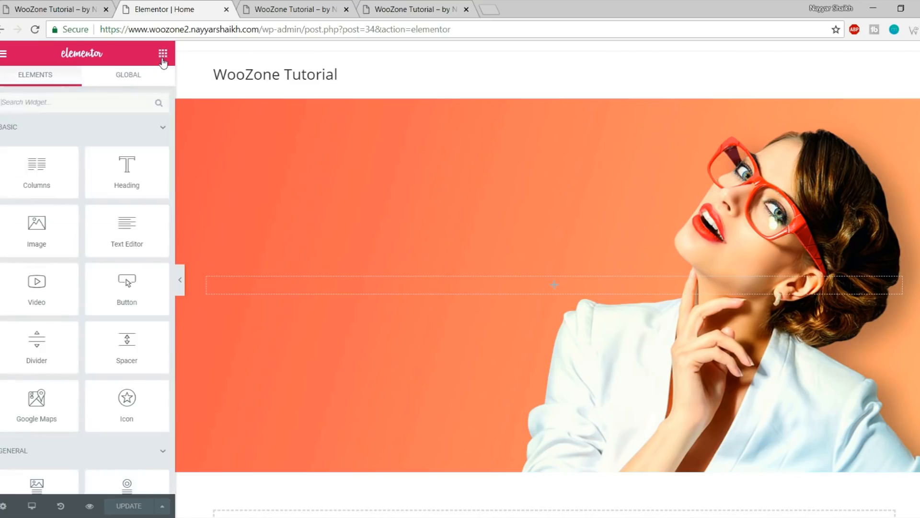
{"action": "scroll", "coordinate": [63, 279], "scroll_direction": "down", "scroll_amount": 5}
{"action": "scroll", "coordinate": [63, 280], "scroll_direction": "up", "scroll_amount": 5}
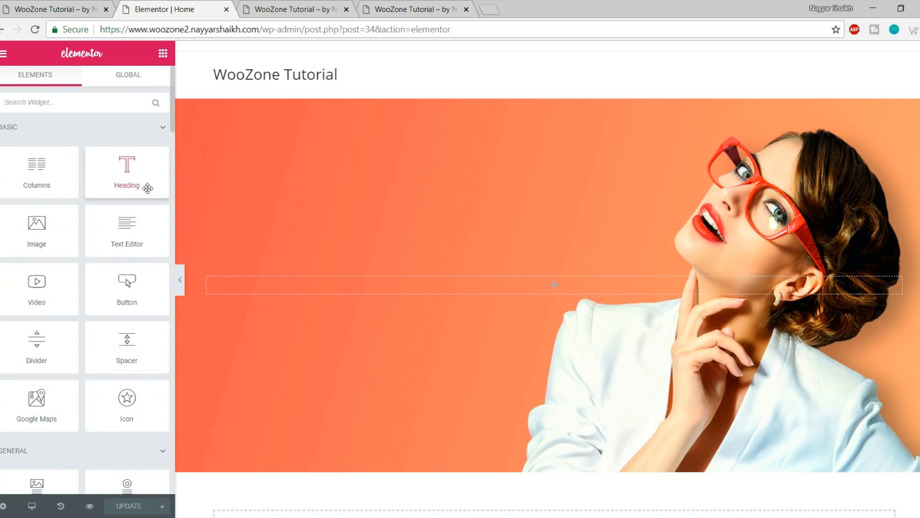
Select the SPRING/SUMMER COLLECTIONS heading text on the live store hero
{"action": "left_click", "coordinate": [61, 9]}
{"action": "left_click_drag", "start_coordinate": [119, 221], "coordinate": [548, 229]}
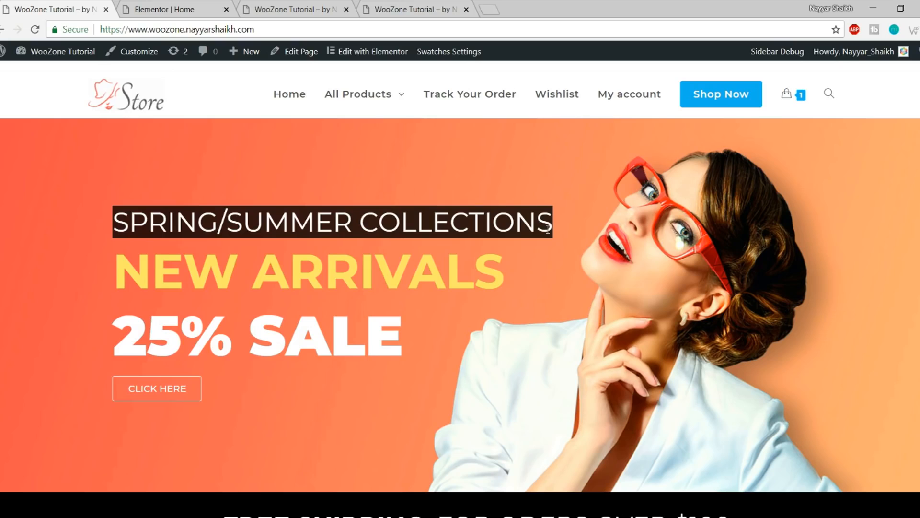
{"action": "key", "text": "ctrl+Tab"}
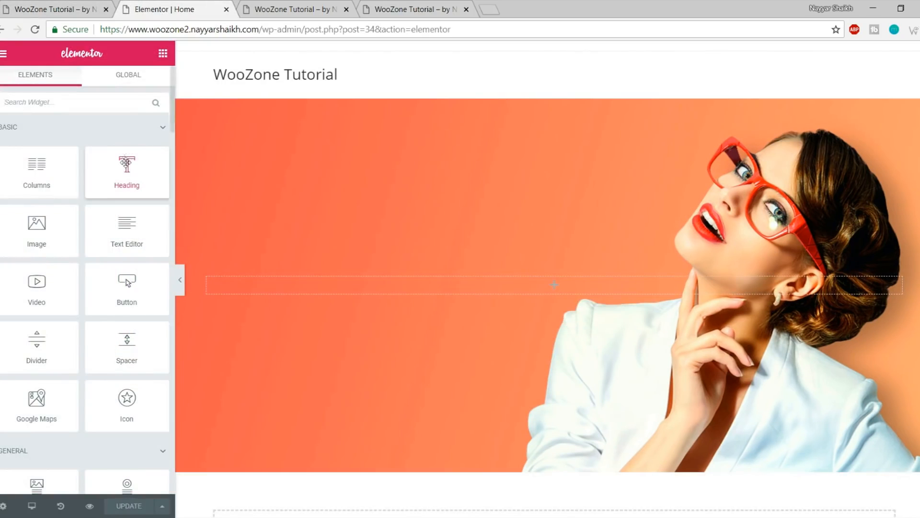
{"action": "scroll", "coordinate": [87, 276], "scroll_direction": "down", "scroll_amount": 3}
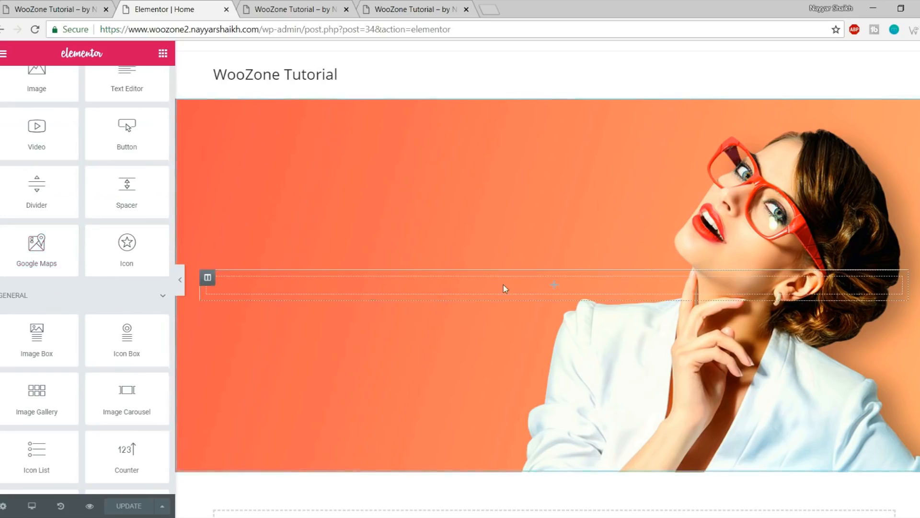
{"action": "scroll", "coordinate": [116, 320], "scroll_direction": "up", "scroll_amount": 3}
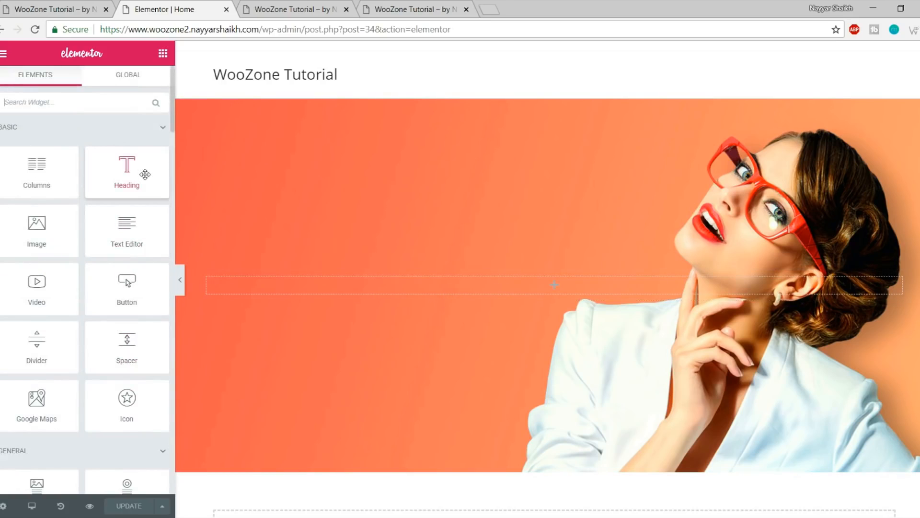
{"action": "scroll", "coordinate": [111, 302], "scroll_direction": "down", "scroll_amount": 5}
{"action": "scroll", "coordinate": [117, 334], "scroll_direction": "up", "scroll_amount": 5}
{"action": "left_click", "coordinate": [54, 7]}
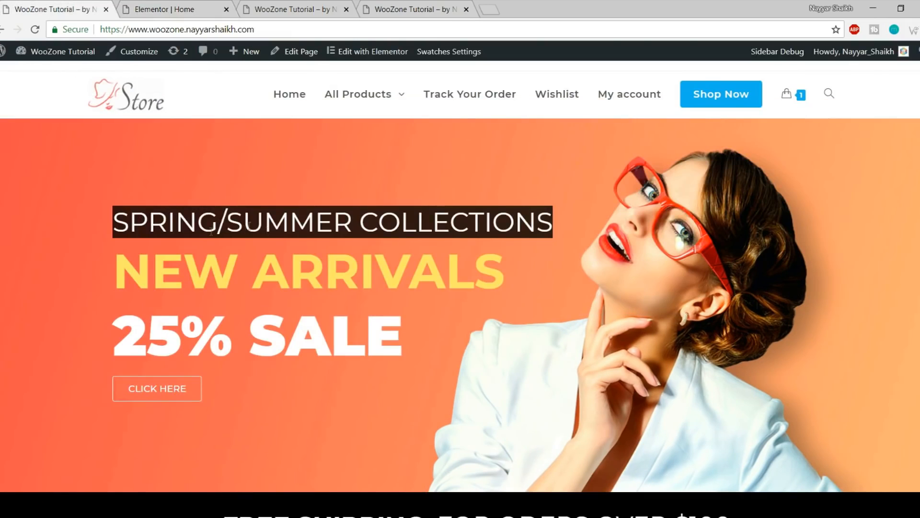
{"action": "left_click", "coordinate": [177, 9]}
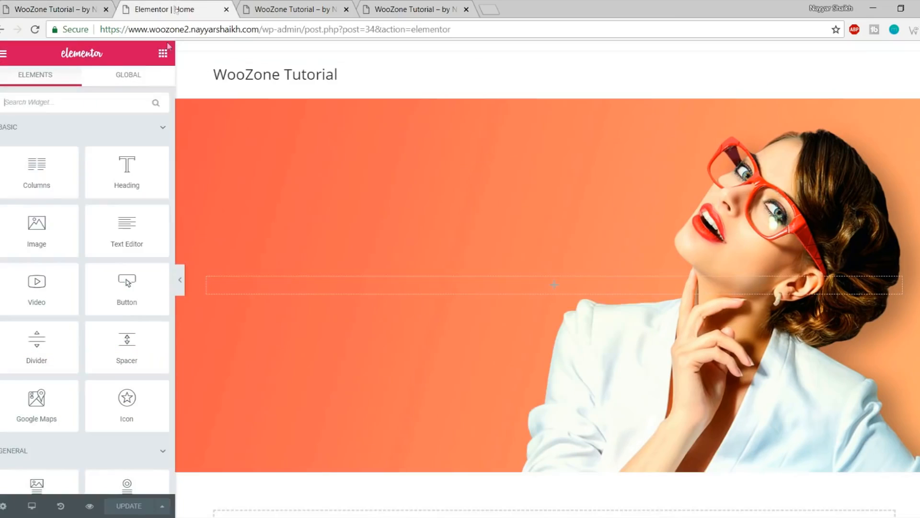
Drop a Heading widget into the photo section and paste SPRING/SUMMER COLLECTIONS as its title
{"action": "left_click_drag", "start_coordinate": [124, 164], "coordinate": [516, 286]}
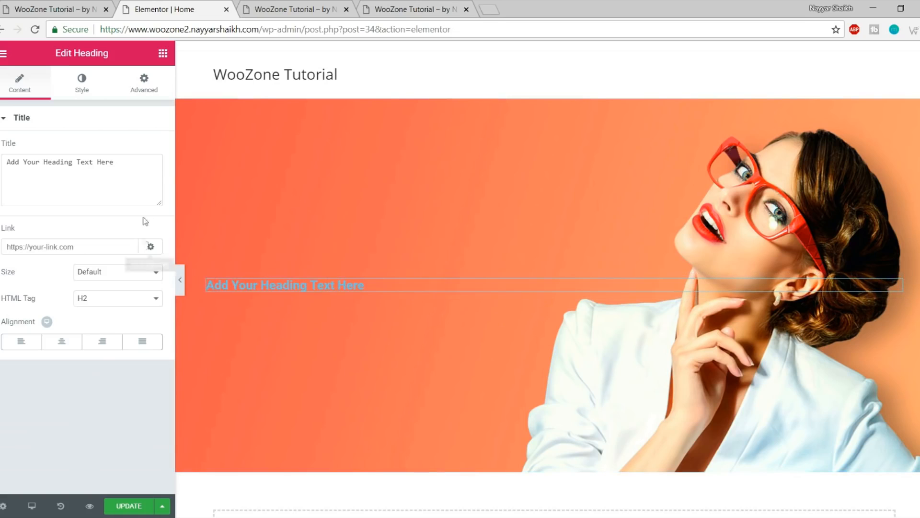
{"action": "left_click", "coordinate": [127, 163]}
{"action": "key", "text": "ctrl+a"}
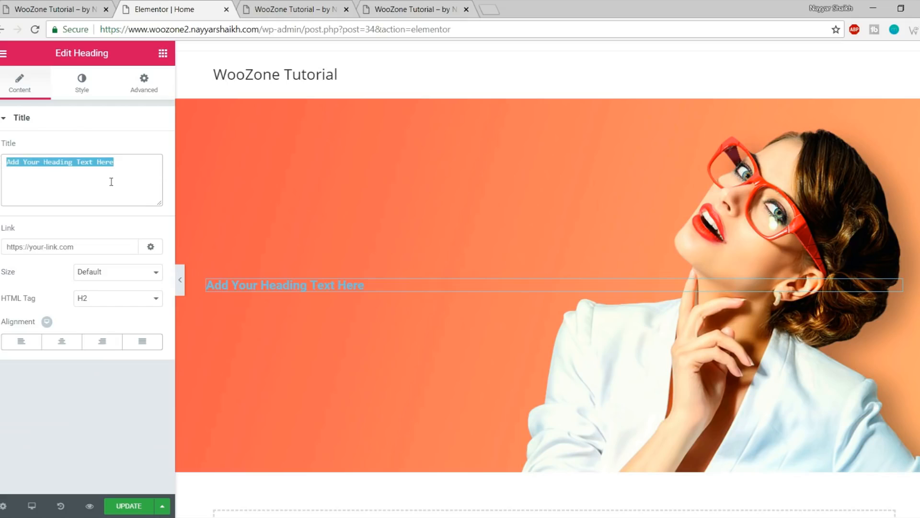
{"action": "type", "text": "SPRING/SUMMER COLLECTIONS"}
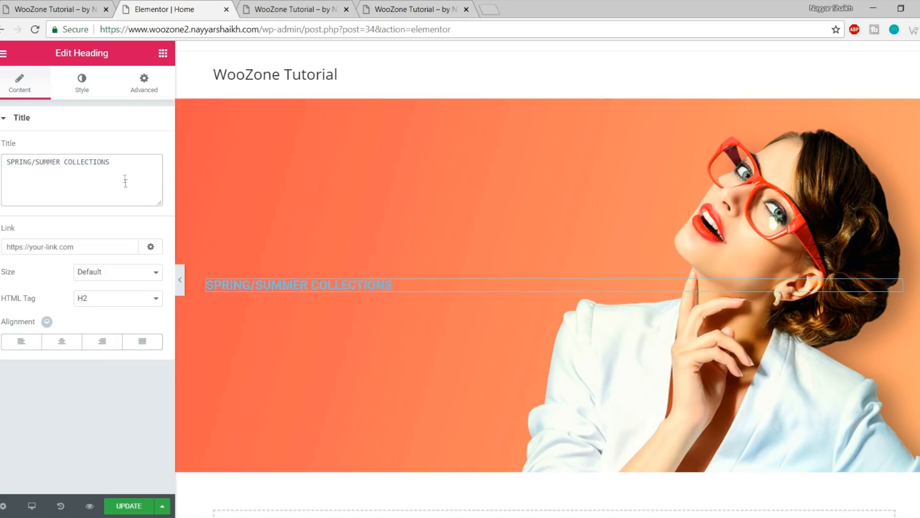
{"action": "left_click", "coordinate": [82, 93]}
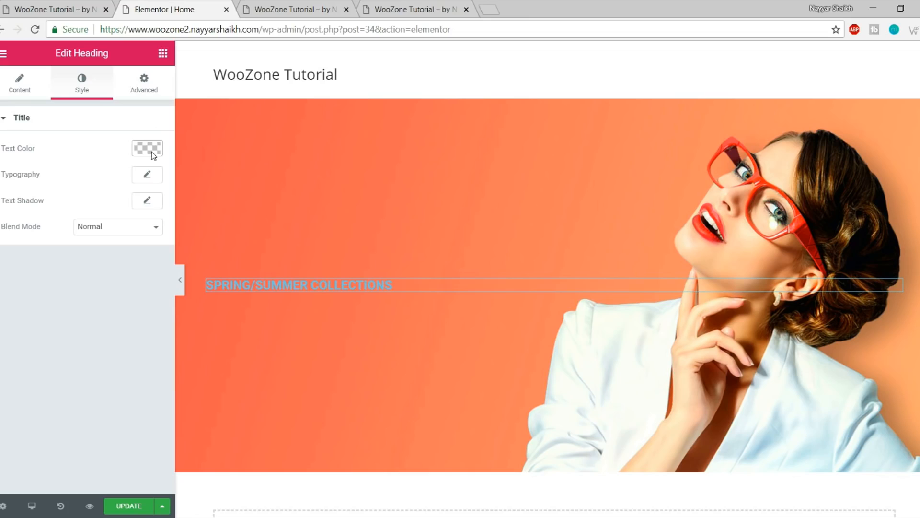
Inspect the live hero heading and copy its colour value #ffe569
{"action": "left_click", "coordinate": [53, 9]}
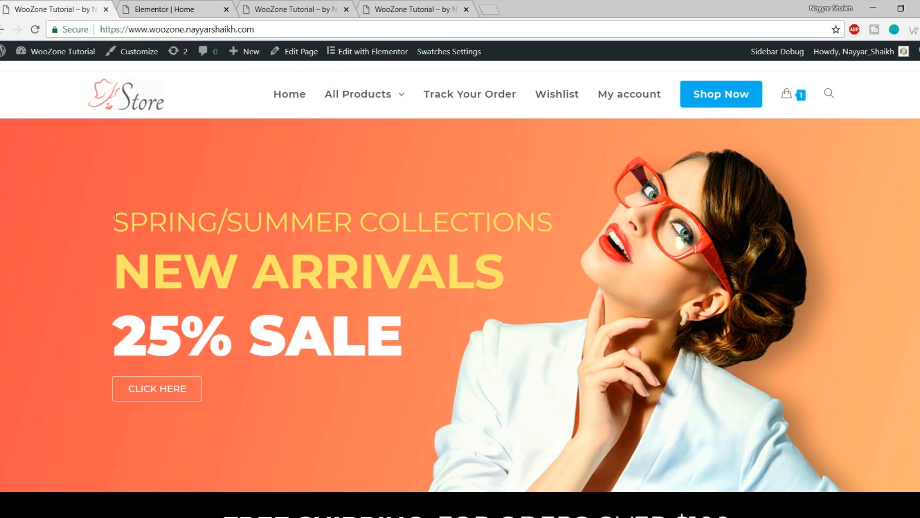
{"action": "left_click_drag", "start_coordinate": [115, 216], "coordinate": [217, 215]}
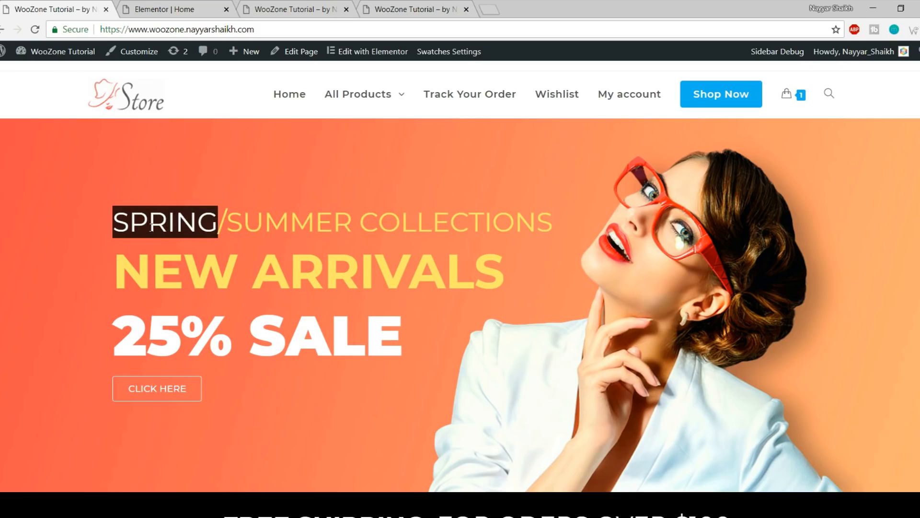
{"action": "right_click", "coordinate": [144, 221]}
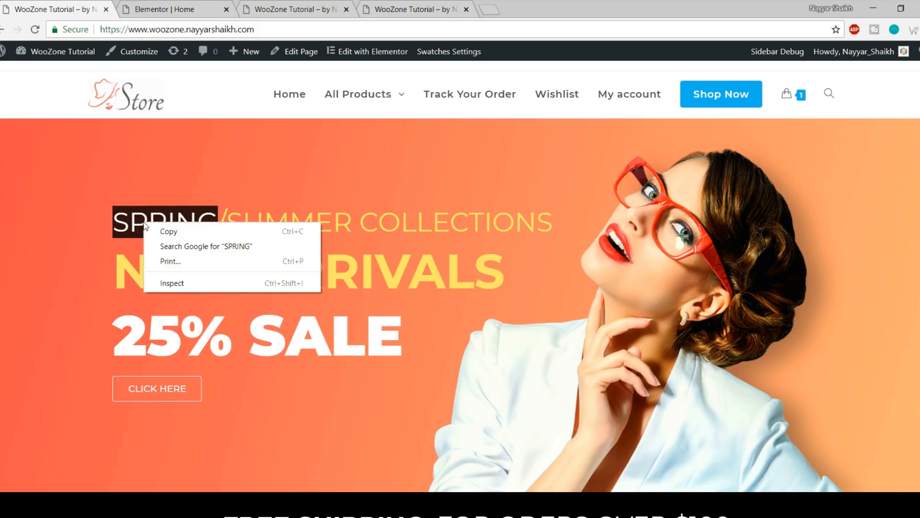
{"action": "left_click", "coordinate": [200, 283]}
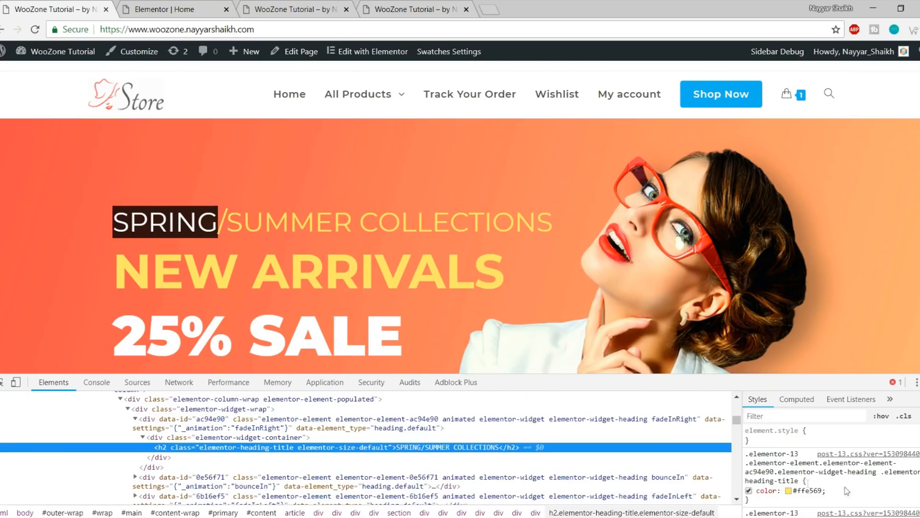
{"action": "left_click", "coordinate": [815, 491]}
{"action": "key", "text": "ctrl+c"}
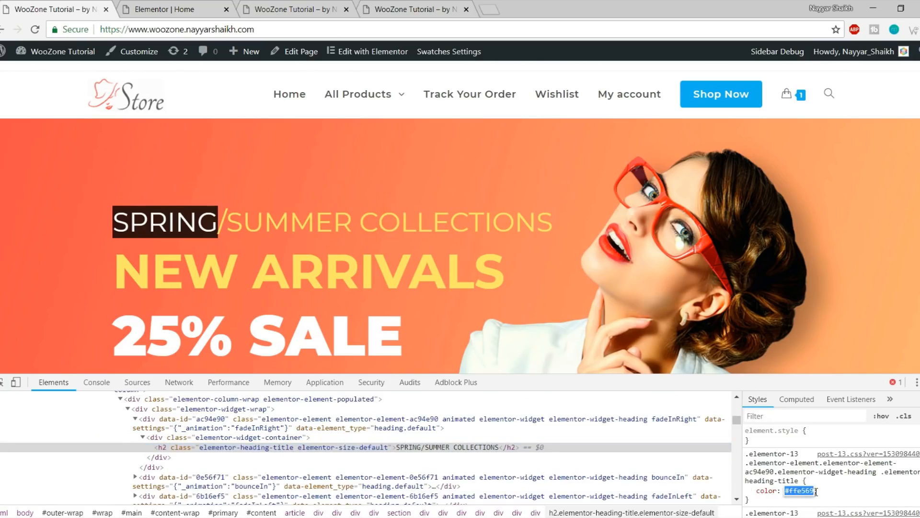
{"action": "key", "text": "F12"}
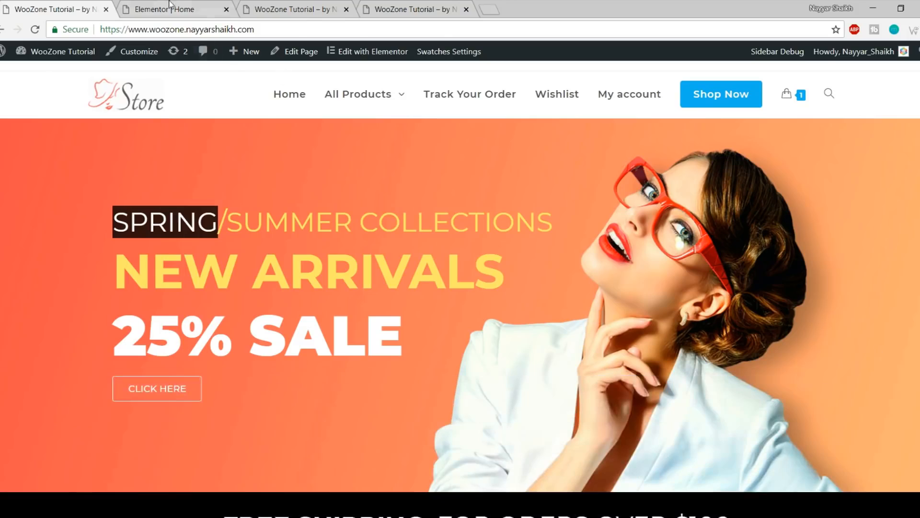
{"action": "left_click", "coordinate": [170, 6]}
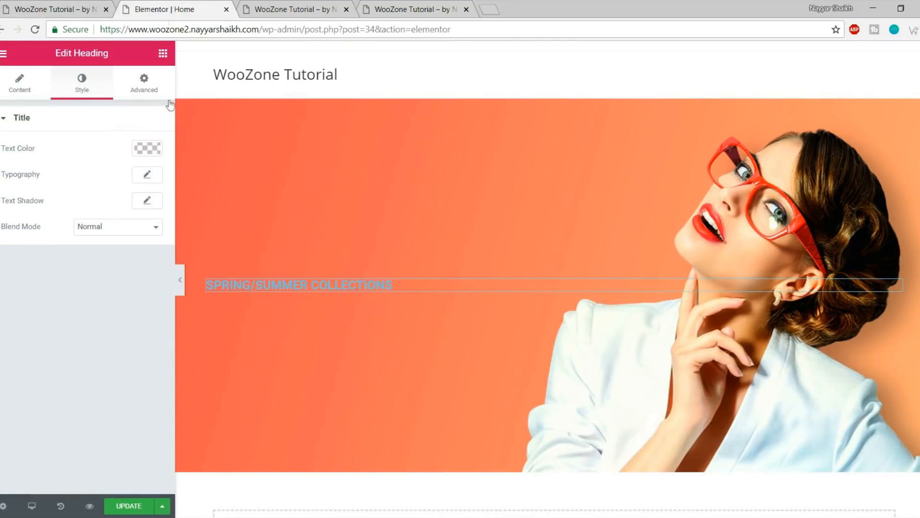
Set the heading's text colour to #ffe569
{"action": "left_click", "coordinate": [148, 150]}
{"action": "left_click", "coordinate": [8, 296]}
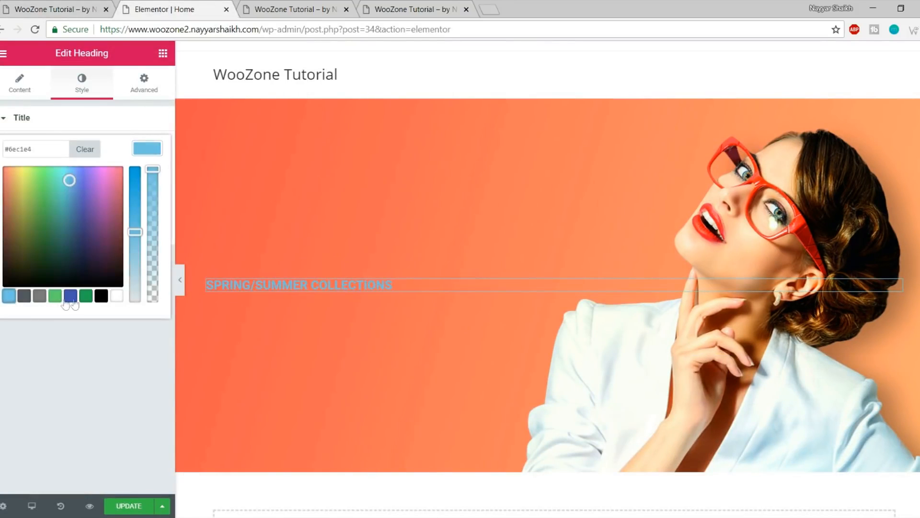
{"action": "left_click", "coordinate": [70, 295]}
{"action": "mouse_move", "coordinate": [80, 237]}
{"action": "left_mouse_down"}
{"action": "mouse_move", "coordinate": [67, 251]}
{"action": "mouse_move", "coordinate": [92, 189]}
{"action": "mouse_move", "coordinate": [39, 261]}
{"action": "mouse_move", "coordinate": [102, 218]}
{"action": "mouse_move", "coordinate": [63, 191]}
{"action": "mouse_move", "coordinate": [81, 173]}
{"action": "mouse_move", "coordinate": [90, 251]}
{"action": "left_mouse_up"}
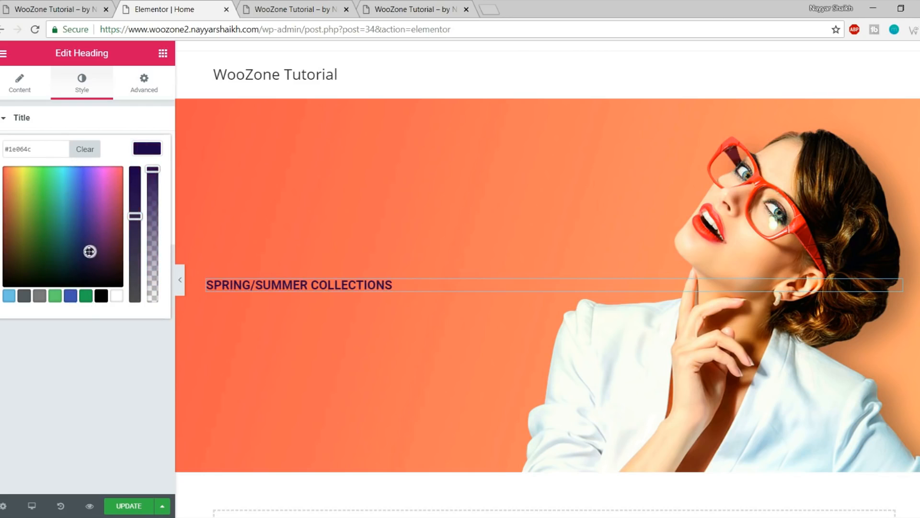
{"action": "triple_click", "coordinate": [54, 149]}
{"action": "key", "text": "ctrl+v"}
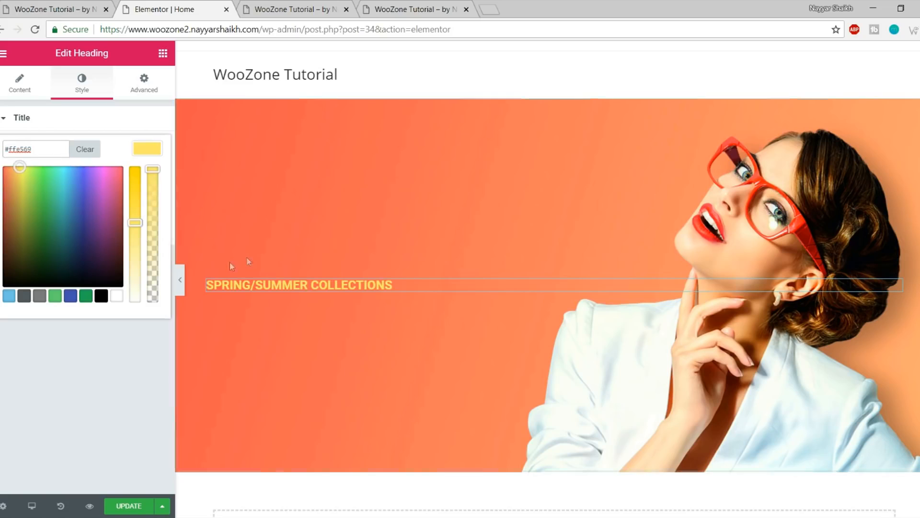
{"action": "left_click", "coordinate": [146, 153]}
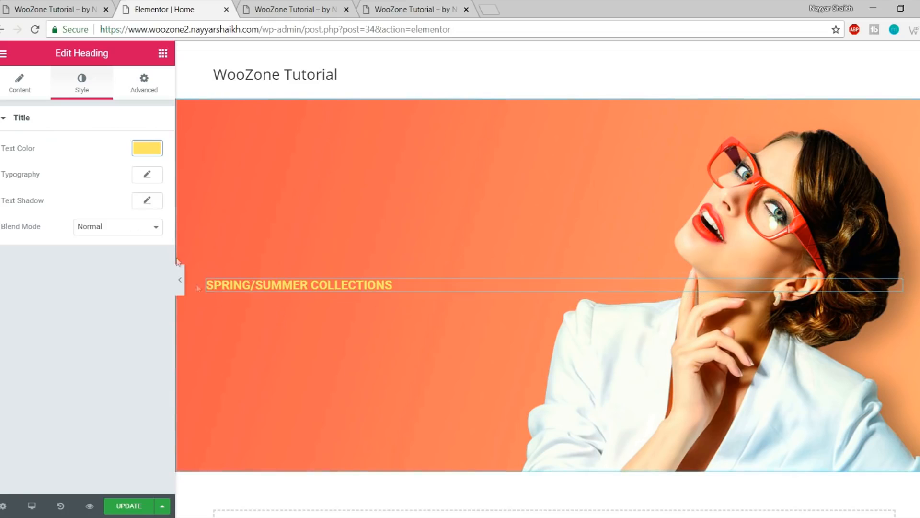
Set the heading typography to Montserrat, 43 px, weight 400 and save the page
{"action": "left_click", "coordinate": [147, 177]}
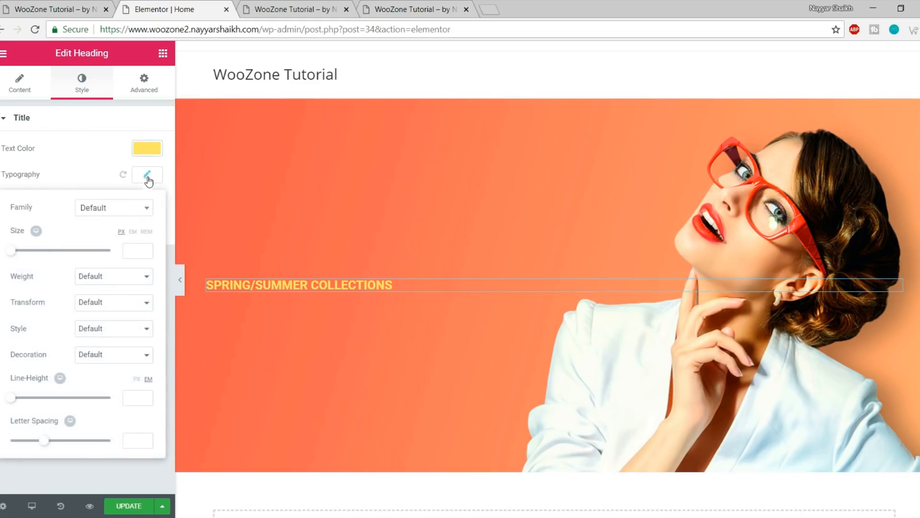
{"action": "left_click", "coordinate": [119, 211]}
{"action": "type", "text": "montser"}
{"action": "key", "text": "Return"}
{"action": "left_click_drag", "start_coordinate": [7, 255], "coordinate": [31, 255]}
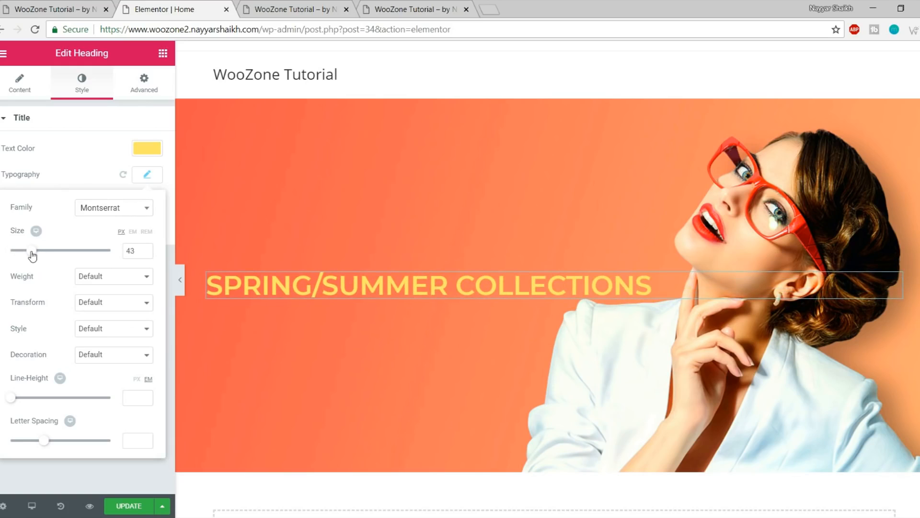
{"action": "left_click", "coordinate": [123, 279]}
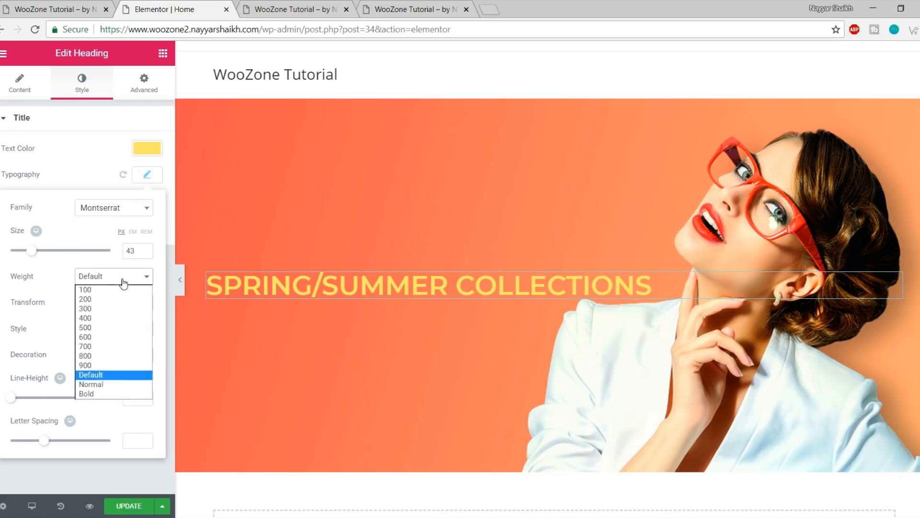
{"action": "left_click", "coordinate": [112, 320]}
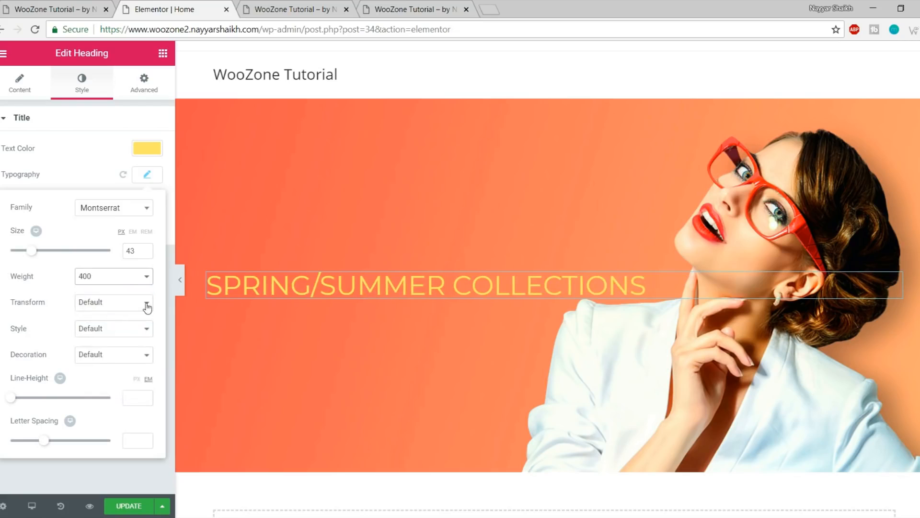
{"action": "left_click", "coordinate": [146, 175]}
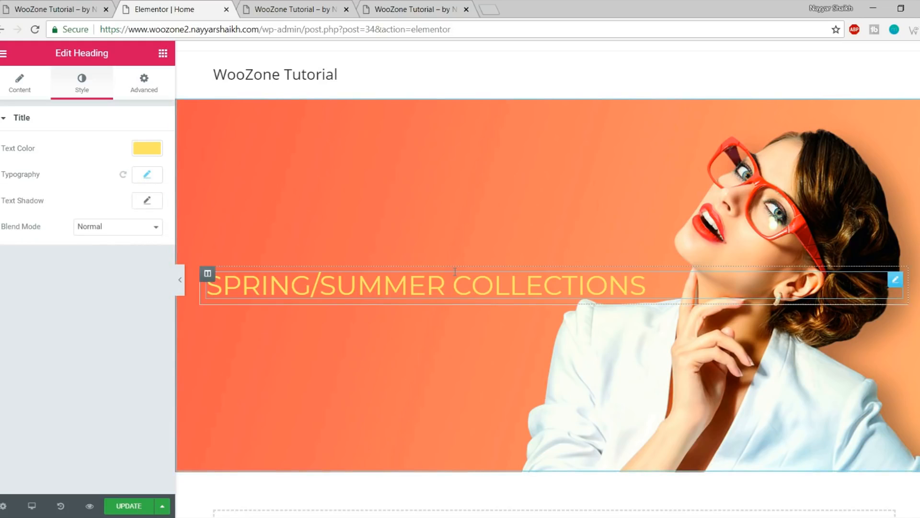
{"action": "left_click", "coordinate": [131, 507]}
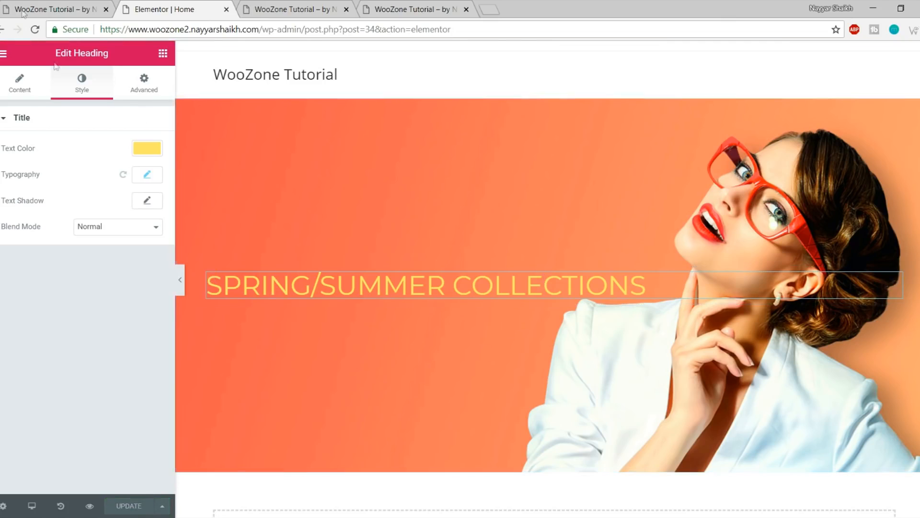
Compare the NEW ARRIVALS and other hero lines on the live store page
{"action": "left_click", "coordinate": [44, 5]}
{"action": "left_click", "coordinate": [214, 257]}
{"action": "left_click_drag", "start_coordinate": [124, 263], "coordinate": [442, 269]}
{"action": "left_click", "coordinate": [233, 310]}
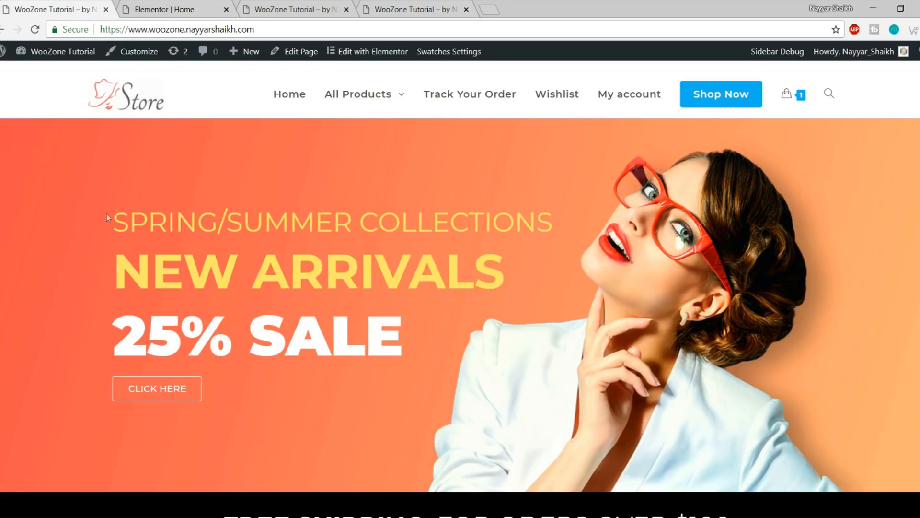
{"action": "left_click_drag", "start_coordinate": [106, 214], "coordinate": [411, 269]}
{"action": "left_click", "coordinate": [353, 243]}
{"action": "left_click", "coordinate": [155, 9]}
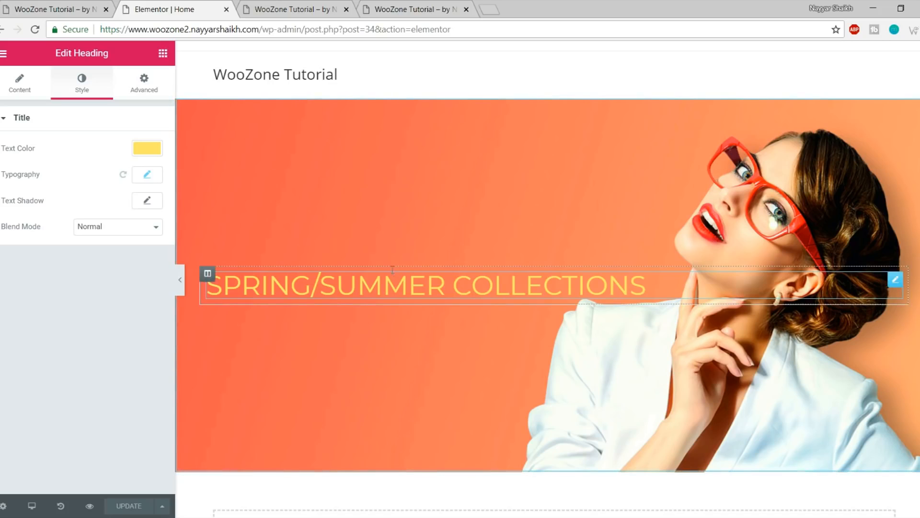
Duplicate the heading and retitle the copy NEW ARRIVALS
{"action": "right_click", "coordinate": [897, 284]}
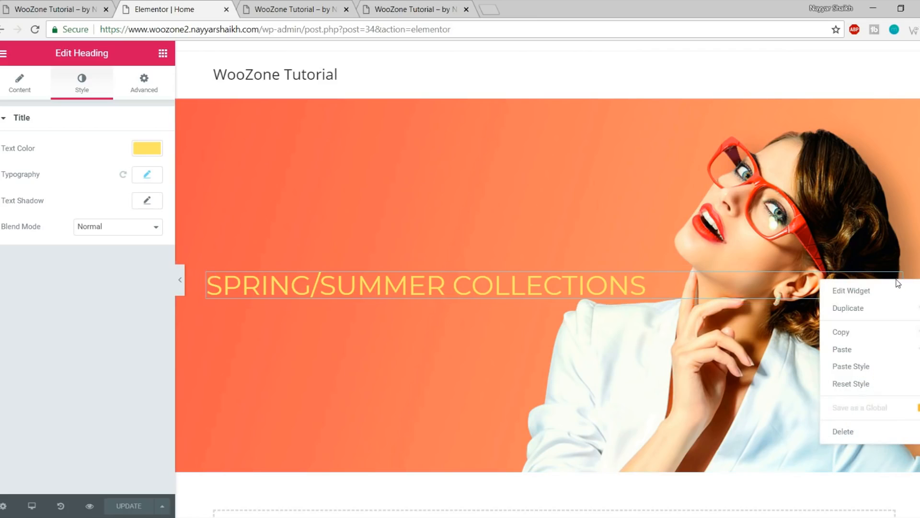
{"action": "left_click", "coordinate": [870, 316]}
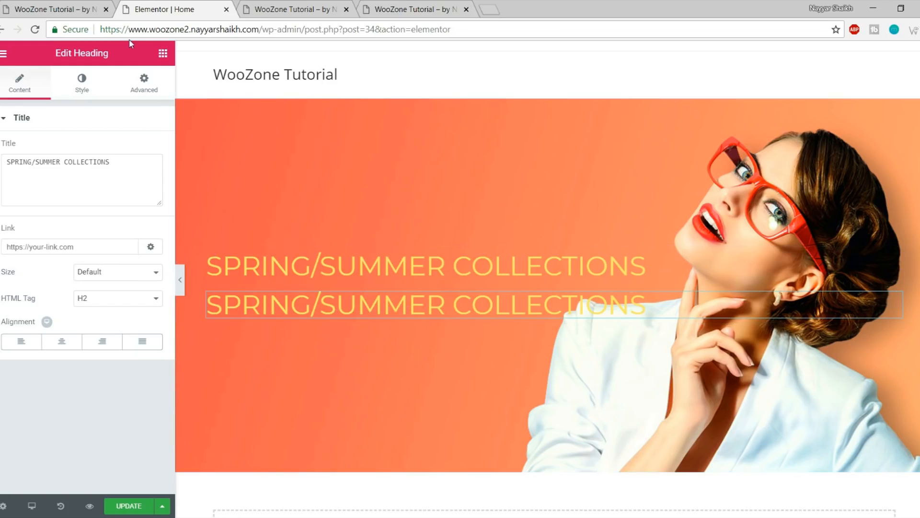
{"action": "left_click", "coordinate": [33, 5]}
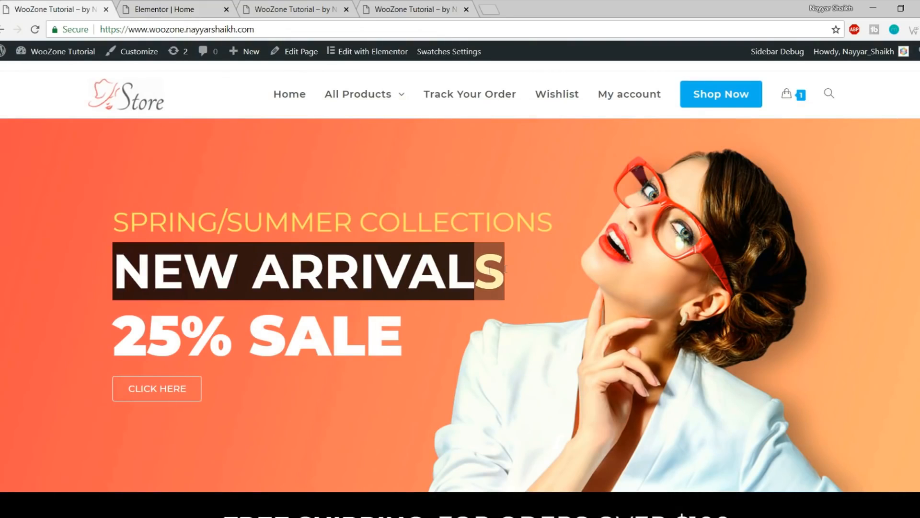
{"action": "left_click", "coordinate": [180, 5]}
{"action": "triple_click", "coordinate": [101, 167]}
{"action": "type", "text": "NEW ARRIVALS"}
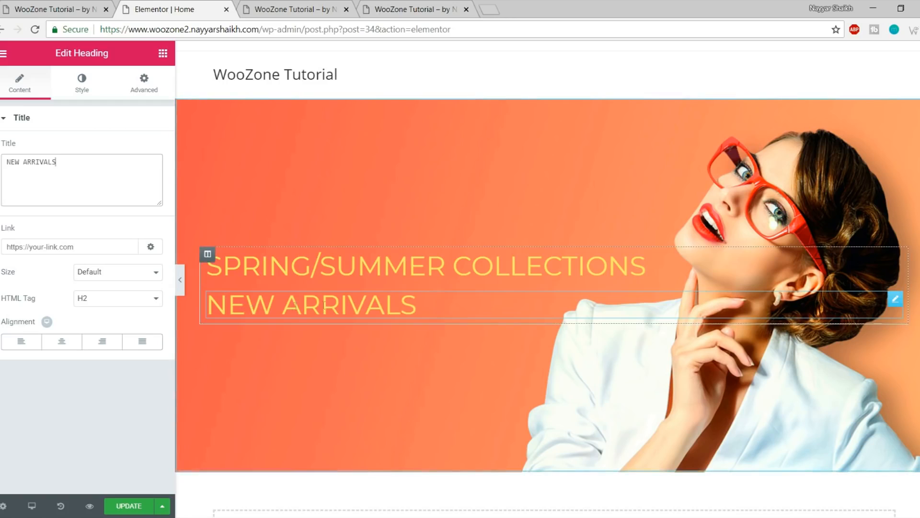
Set the NEW ARRIVALS typography to size 77 and bold weight 700
{"action": "left_click", "coordinate": [82, 84]}
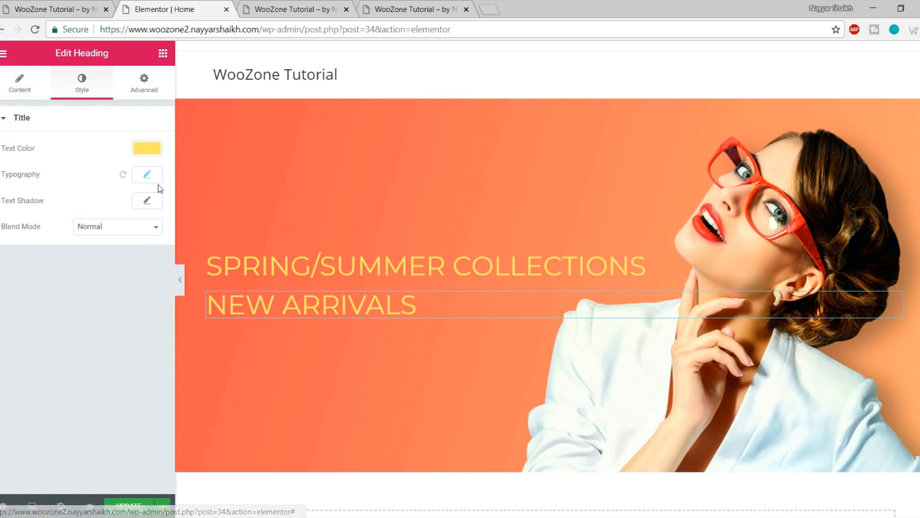
{"action": "left_click", "coordinate": [148, 175]}
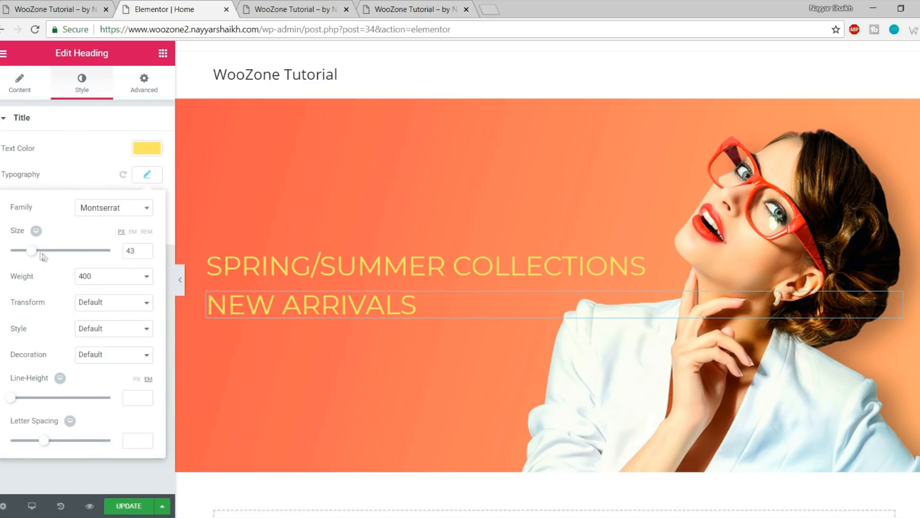
{"action": "left_click_drag", "start_coordinate": [33, 255], "coordinate": [49, 256]}
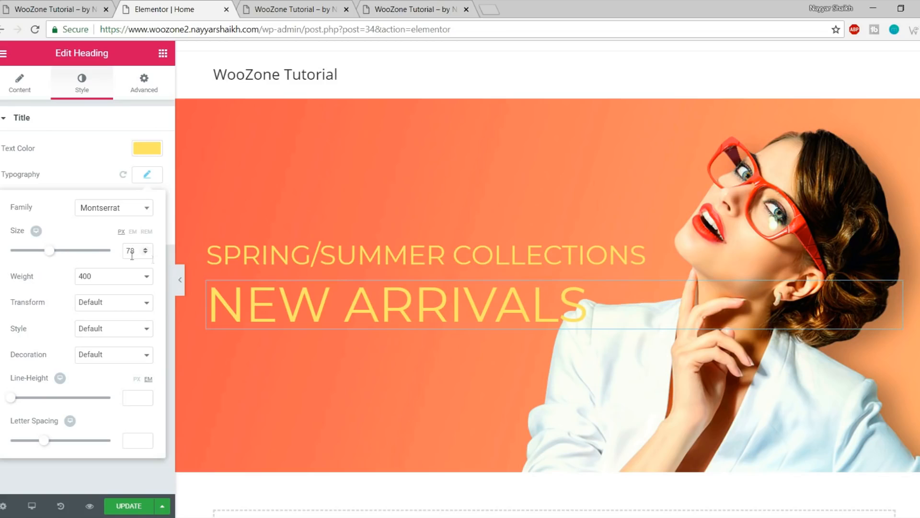
{"action": "key", "text": "Down"}
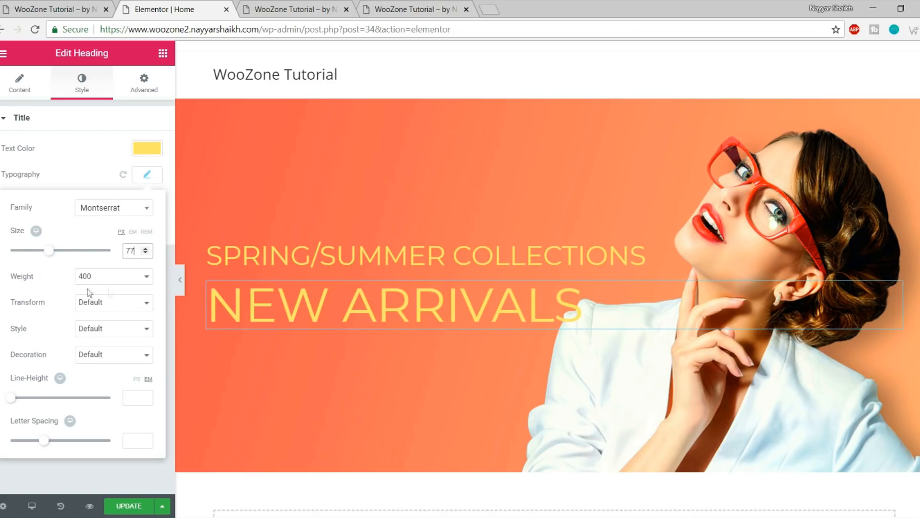
{"action": "key", "text": "ctrl+1"}
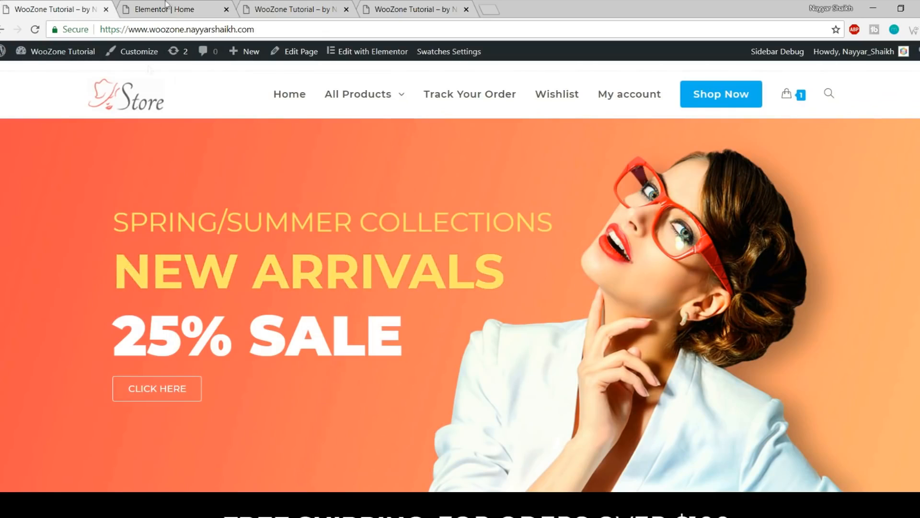
{"action": "left_click", "coordinate": [159, 9]}
{"action": "left_click", "coordinate": [113, 276]}
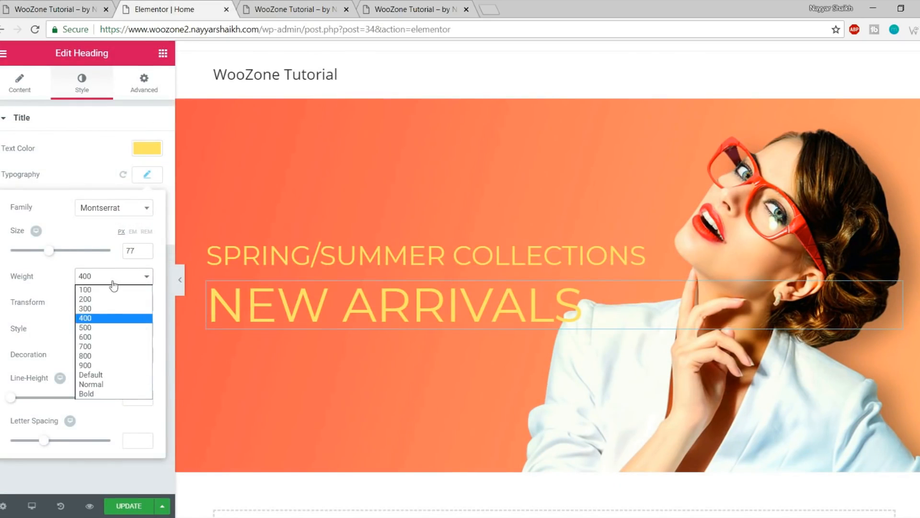
{"action": "left_click", "coordinate": [115, 347]}
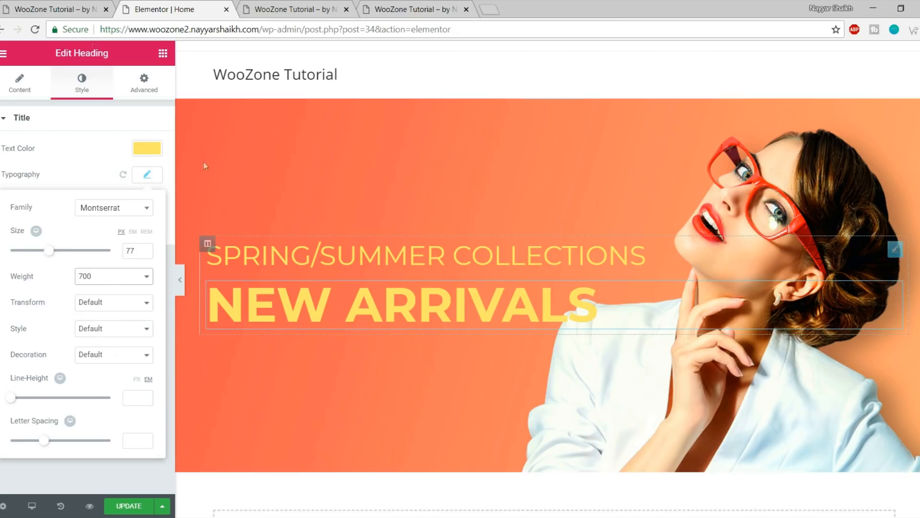
Check the live store's 25% SALE heading as the next hero line
{"action": "left_click", "coordinate": [85, 4]}
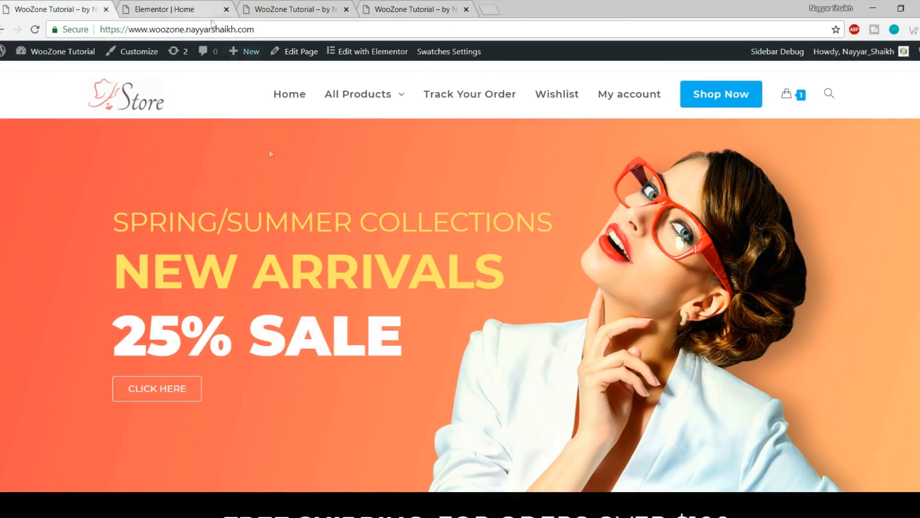
{"action": "left_click", "coordinate": [201, 6]}
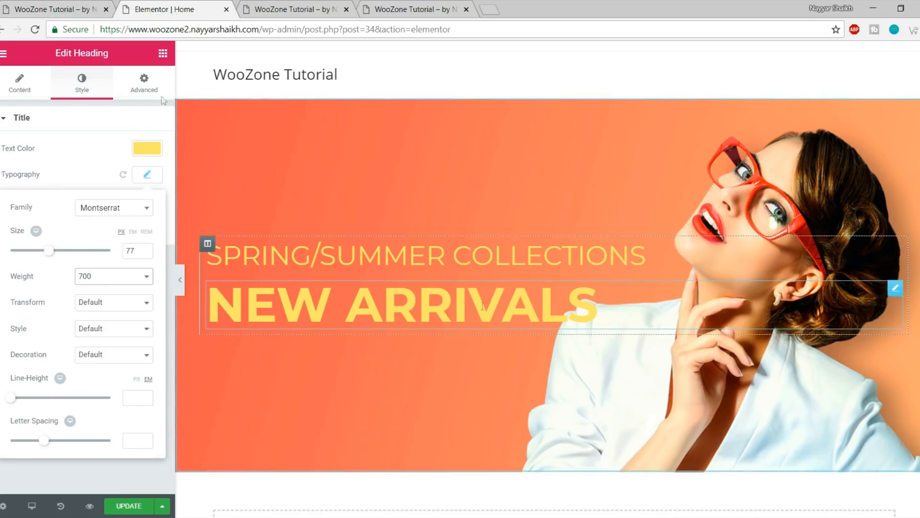
{"action": "left_click", "coordinate": [86, 8]}
{"action": "left_click_drag", "start_coordinate": [113, 341], "coordinate": [401, 343]}
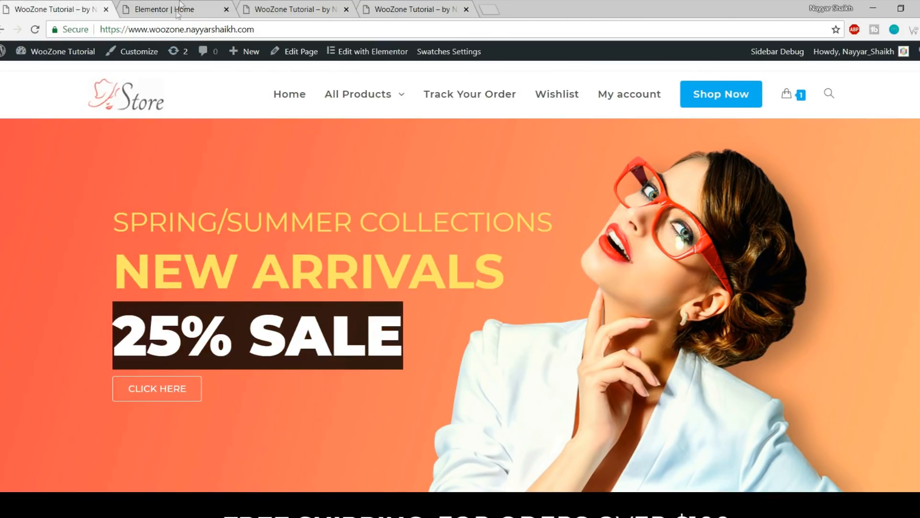
{"action": "left_click", "coordinate": [178, 12]}
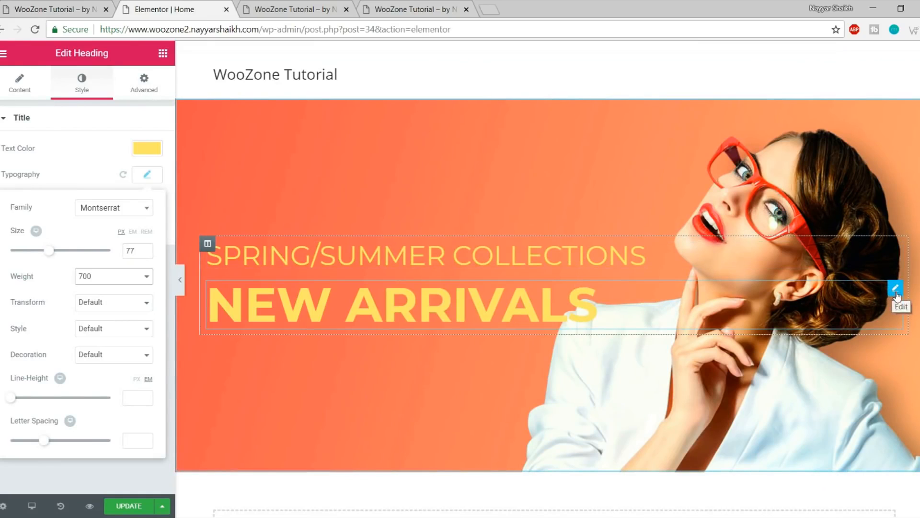
Duplicate the NEW ARRIVALS heading and retitle the copy '25% SALE'
{"action": "right_click", "coordinate": [906, 294]}
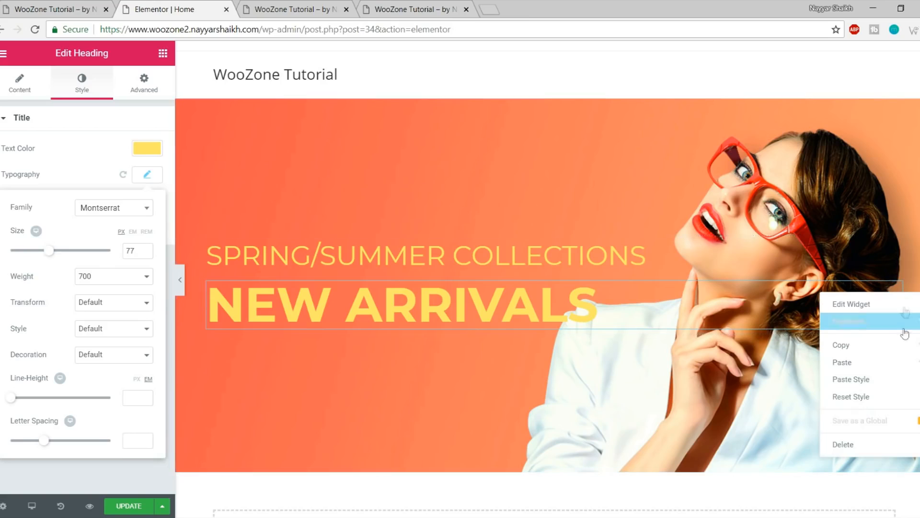
{"action": "left_click", "coordinate": [866, 322]}
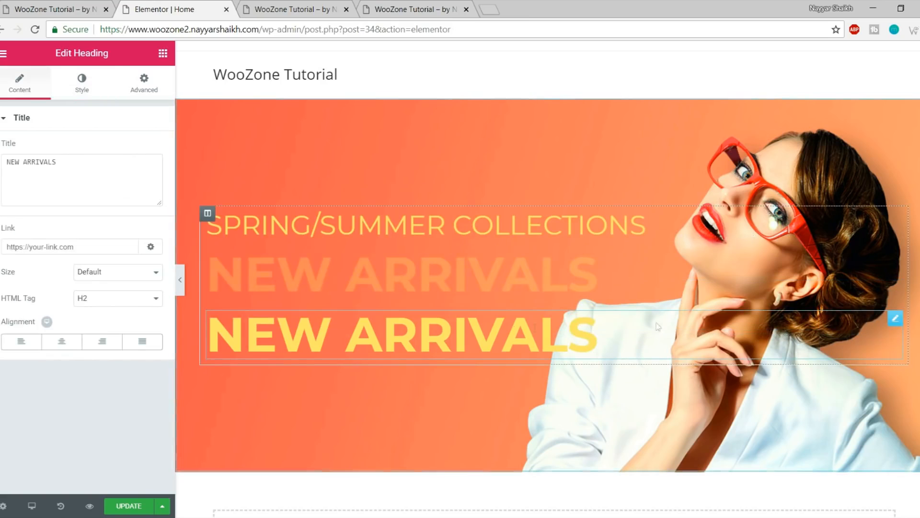
{"action": "triple_click", "coordinate": [61, 169]}
{"action": "type", "text": "25% SALE"}
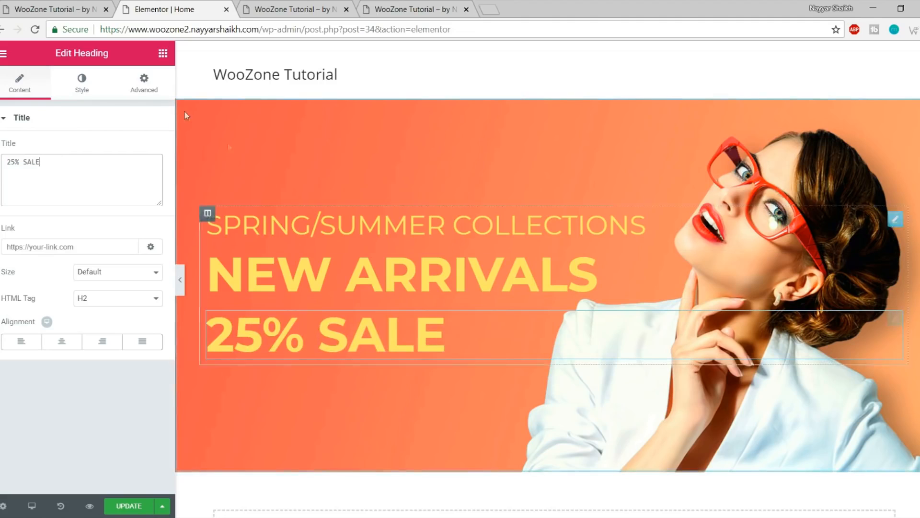
Make 25% SALE white, size 91 and weight 900, then save the page
{"action": "left_click", "coordinate": [82, 88]}
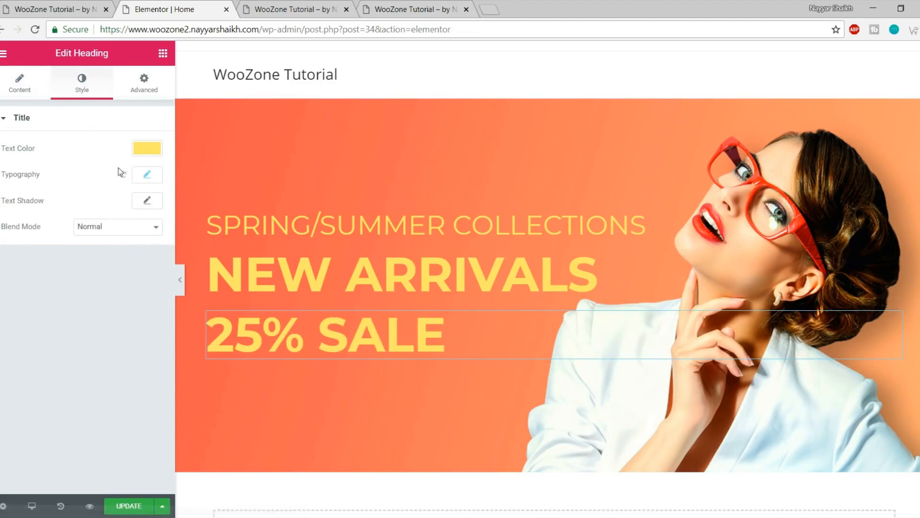
{"action": "left_click", "coordinate": [149, 150]}
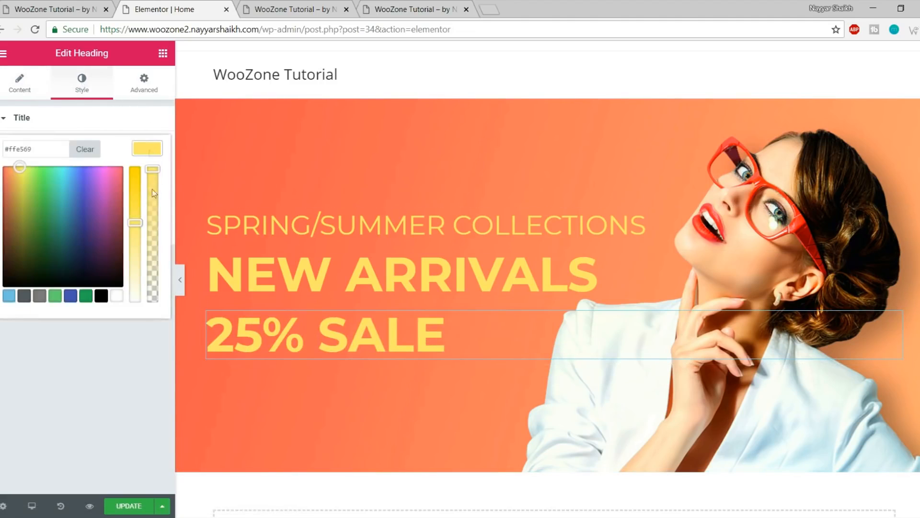
{"action": "left_click", "coordinate": [120, 298]}
{"action": "left_click", "coordinate": [147, 146]}
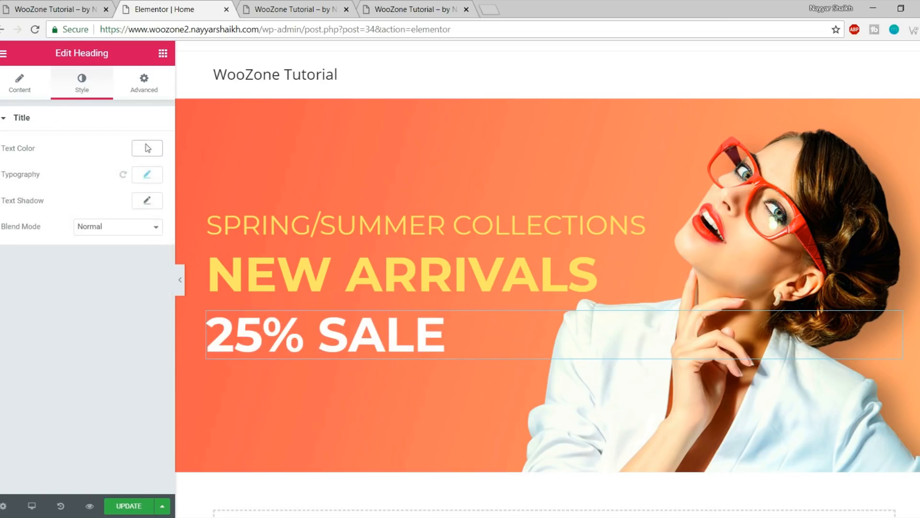
{"action": "left_click", "coordinate": [147, 174]}
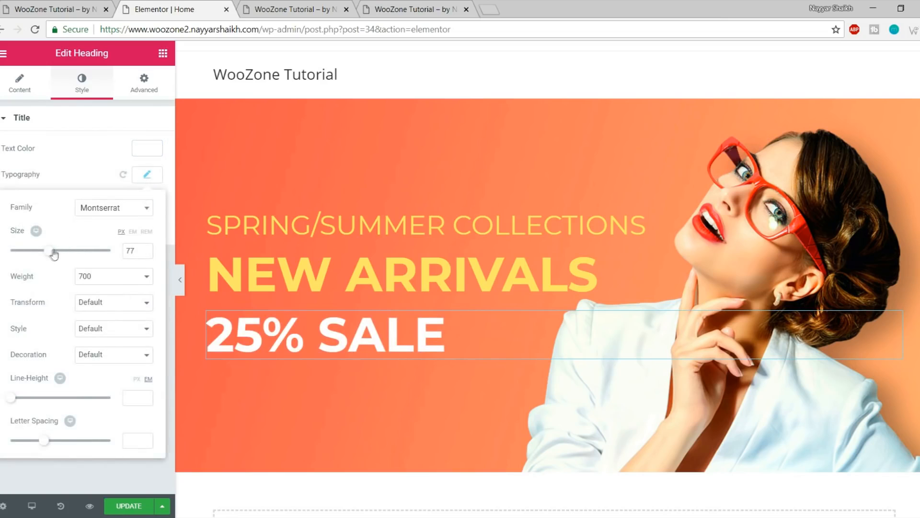
{"action": "mouse_move", "coordinate": [52, 254]}
{"action": "left_mouse_down"}
{"action": "mouse_move", "coordinate": [44, 253]}
{"action": "mouse_move", "coordinate": [59, 255]}
{"action": "left_mouse_up"}
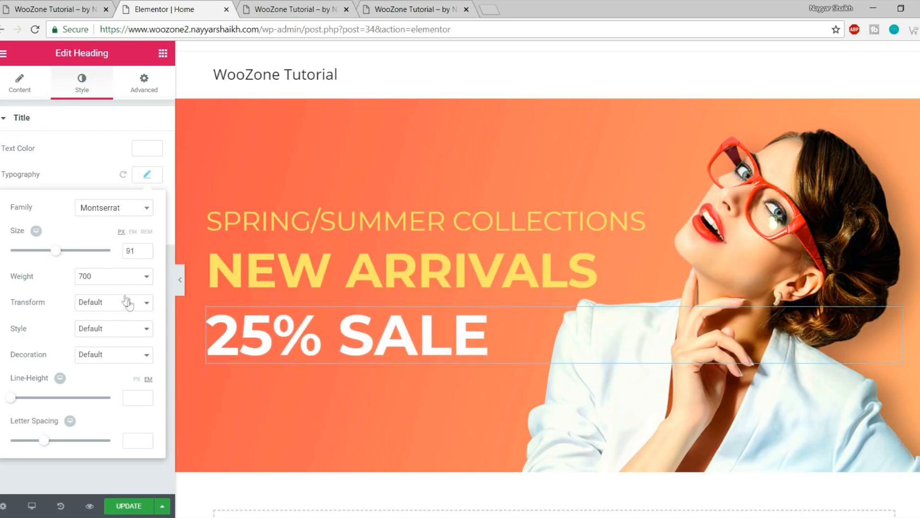
{"action": "left_click", "coordinate": [110, 278]}
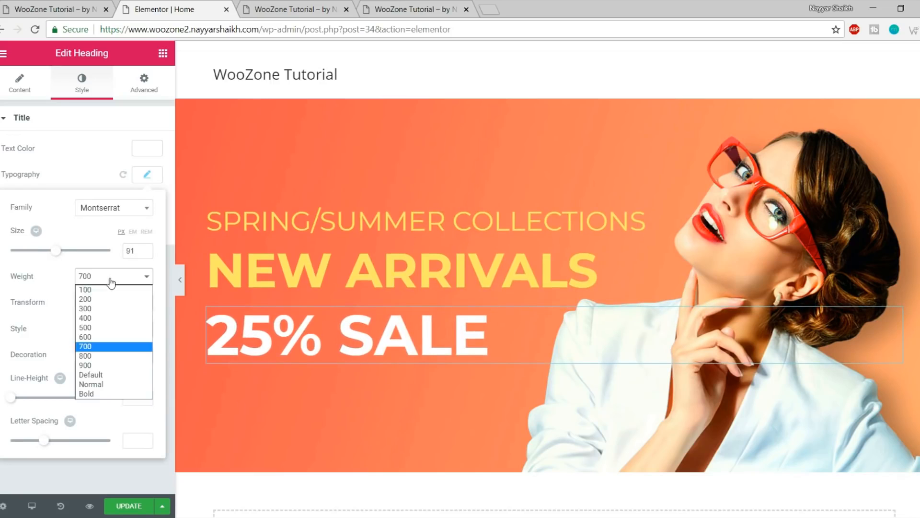
{"action": "left_click", "coordinate": [104, 366]}
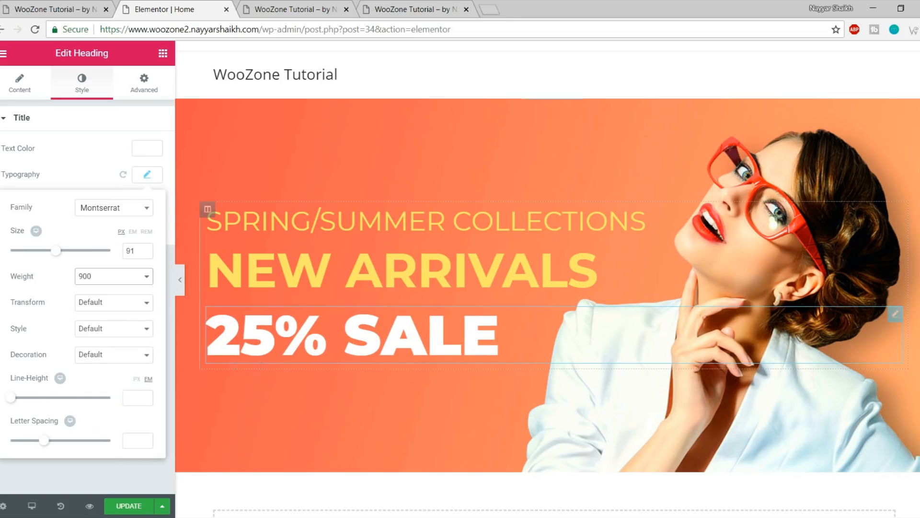
{"action": "left_click", "coordinate": [78, 5]}
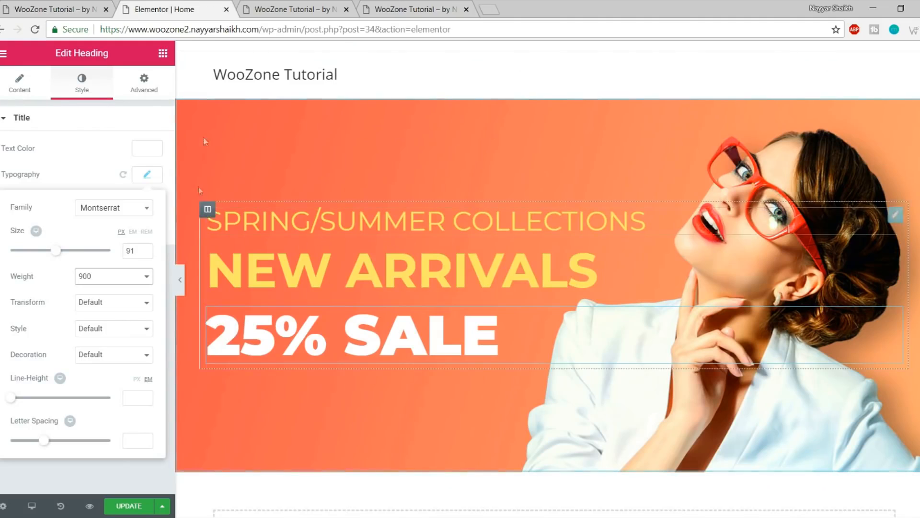
{"action": "left_click", "coordinate": [134, 506]}
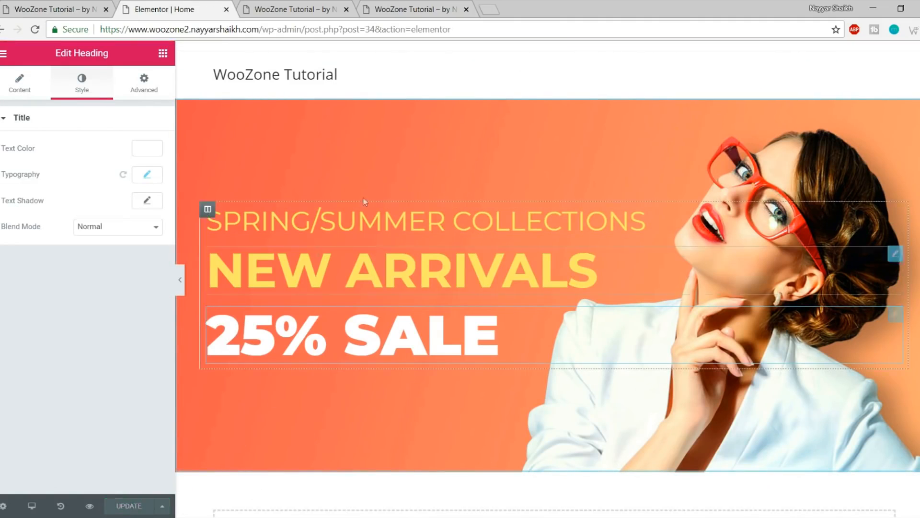
Compare the saved page's preview with the live store hero, then go back to the editor
{"action": "left_click", "coordinate": [90, 507]}
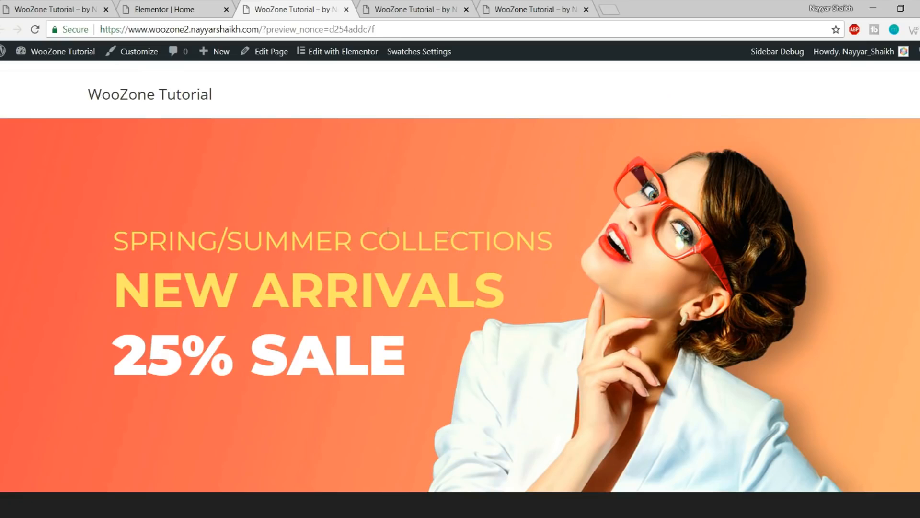
{"action": "left_click", "coordinate": [58, 9]}
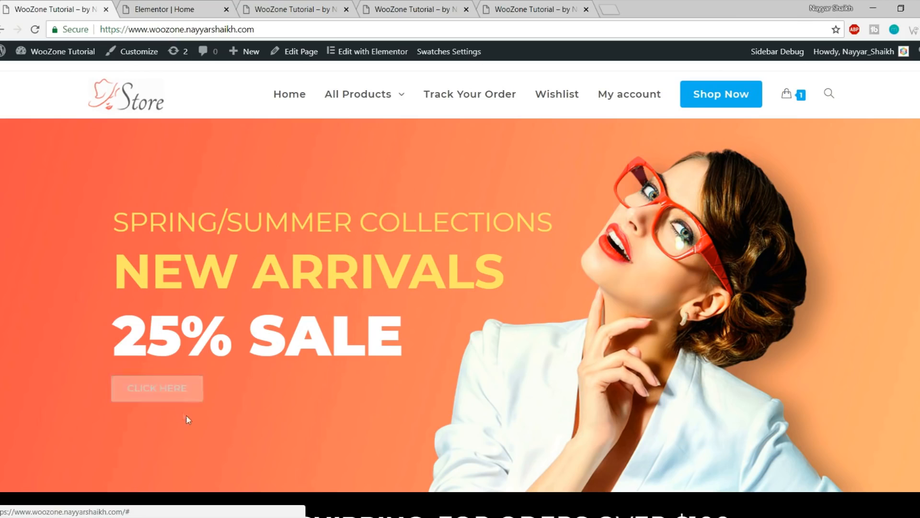
{"action": "left_click", "coordinate": [324, 6]}
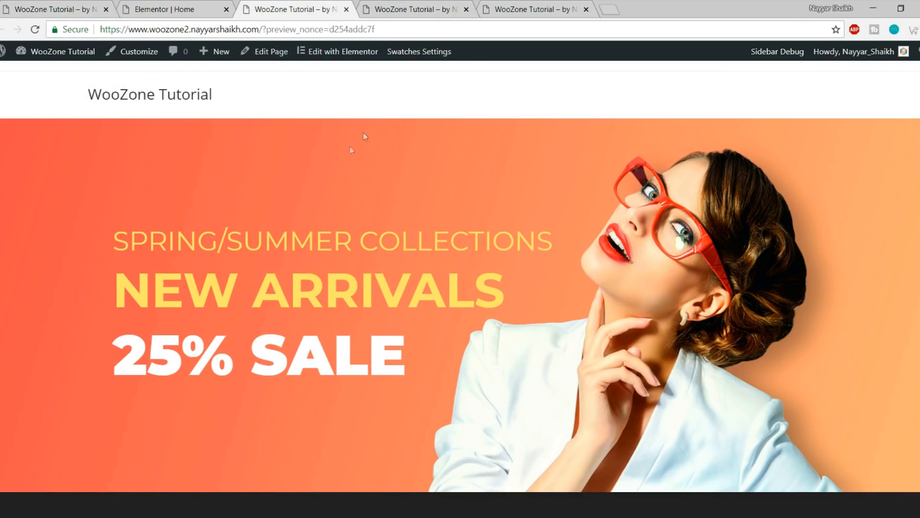
{"action": "left_click", "coordinate": [171, 6]}
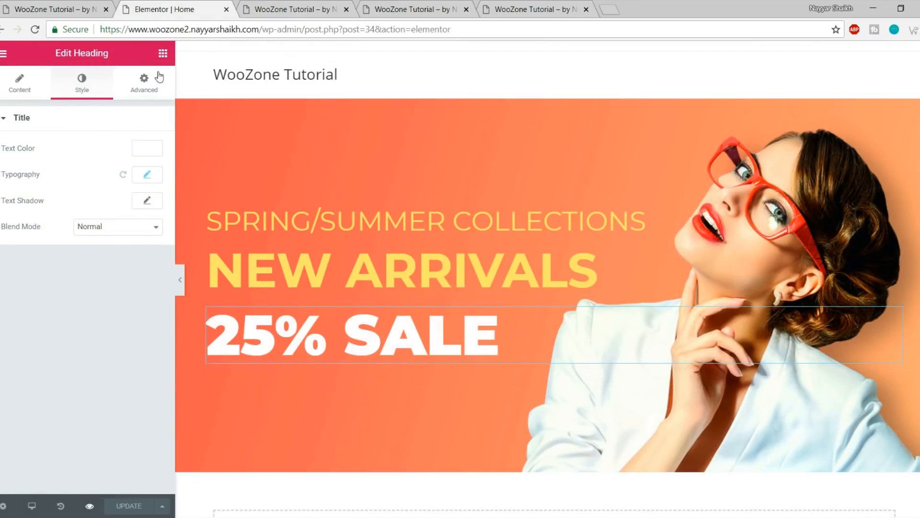
Place a Button widget under the 25% SALE heading, checking the live hero for reference
{"action": "left_click", "coordinate": [163, 54]}
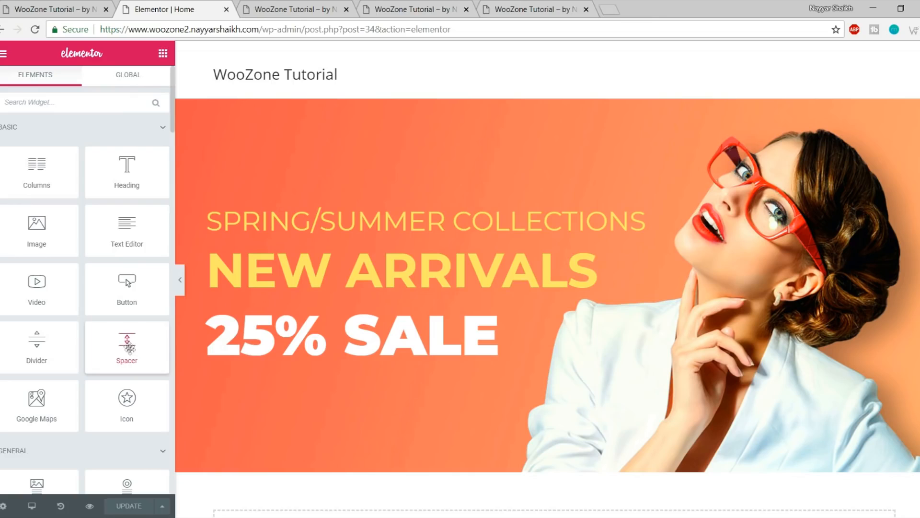
{"action": "left_click_drag", "start_coordinate": [116, 291], "coordinate": [327, 359]}
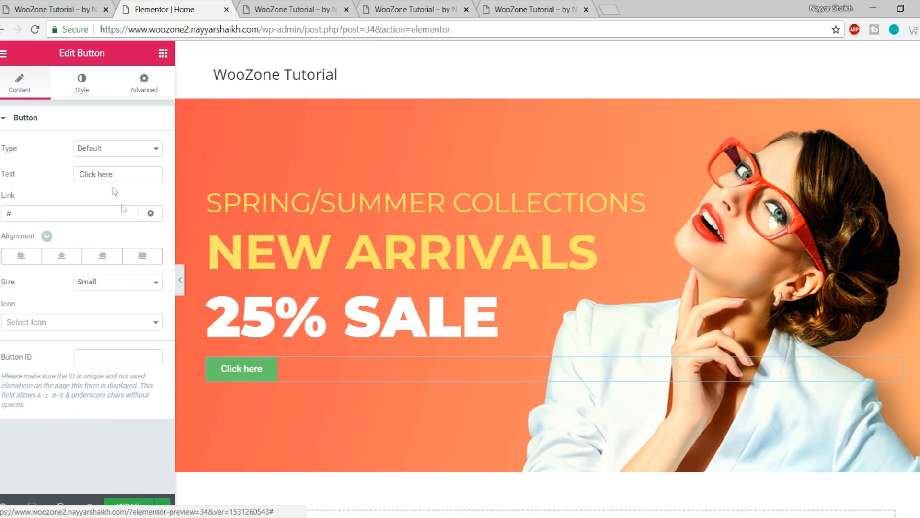
{"action": "left_click", "coordinate": [69, 11]}
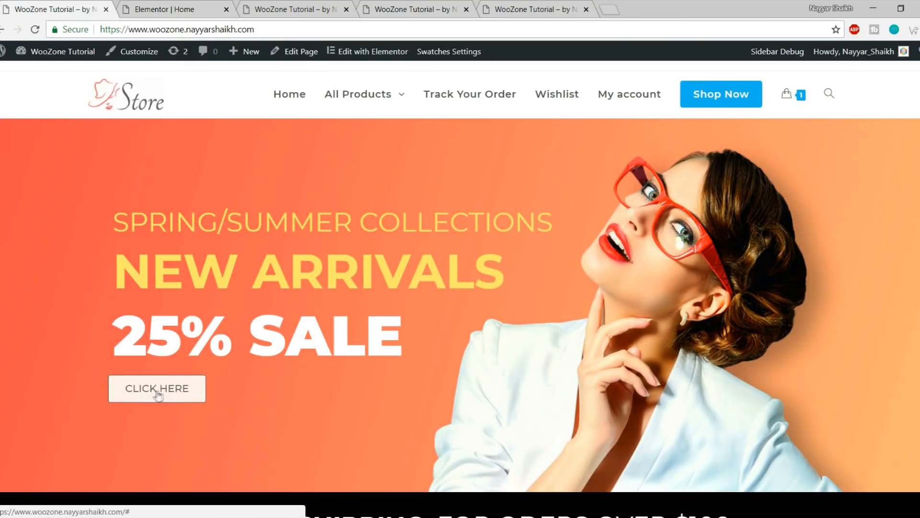
{"action": "left_click", "coordinate": [297, 8]}
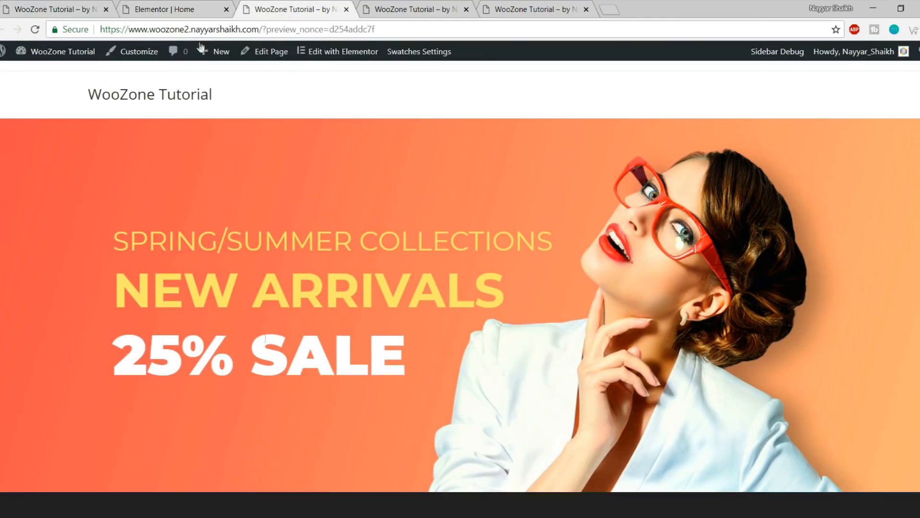
{"action": "left_click", "coordinate": [182, 9]}
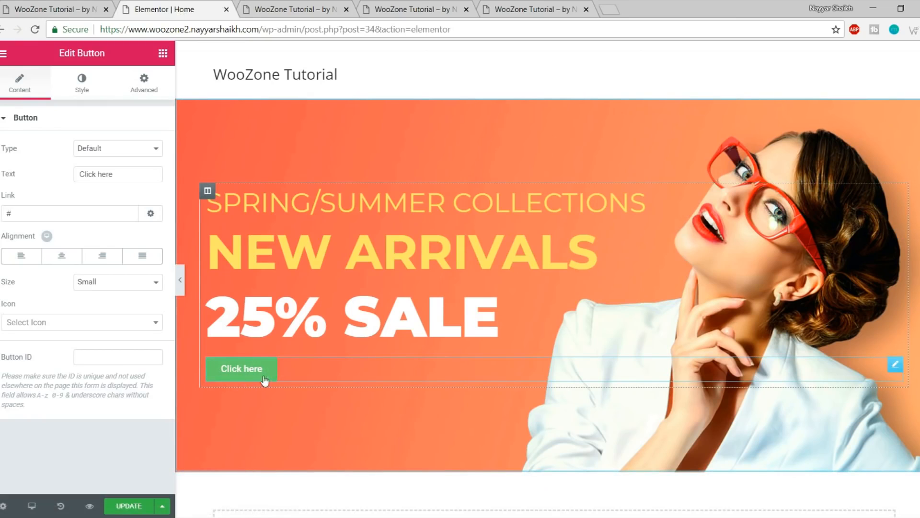
{"action": "left_click", "coordinate": [85, 91]}
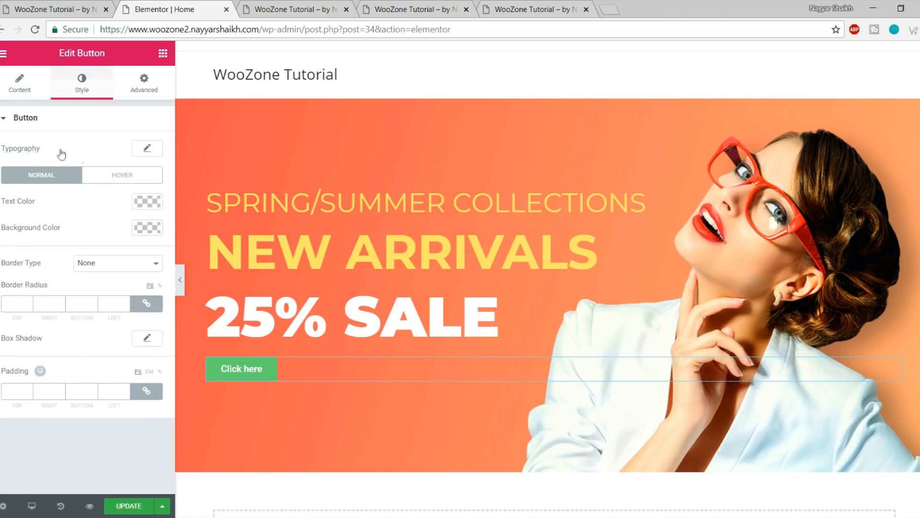
Set the button font to Montserrat in uppercase, then view the live store hero
{"action": "left_click", "coordinate": [147, 150]}
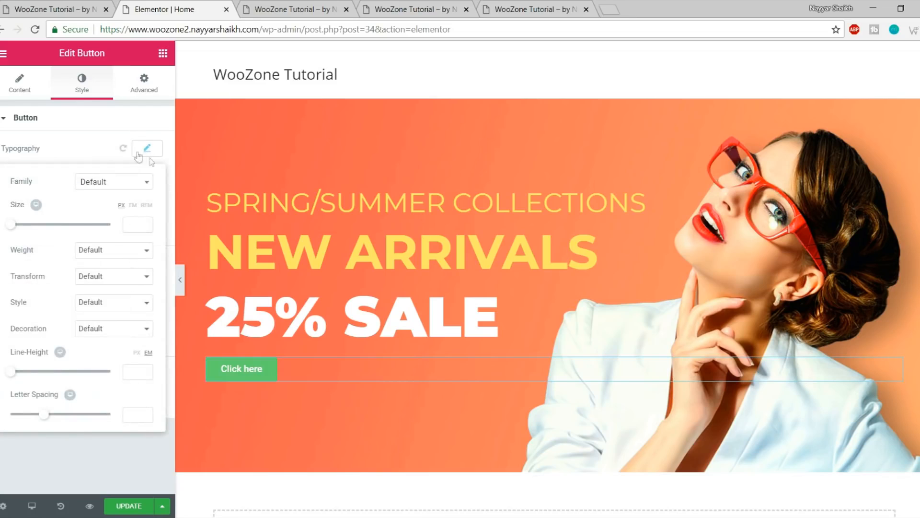
{"action": "left_click", "coordinate": [116, 184]}
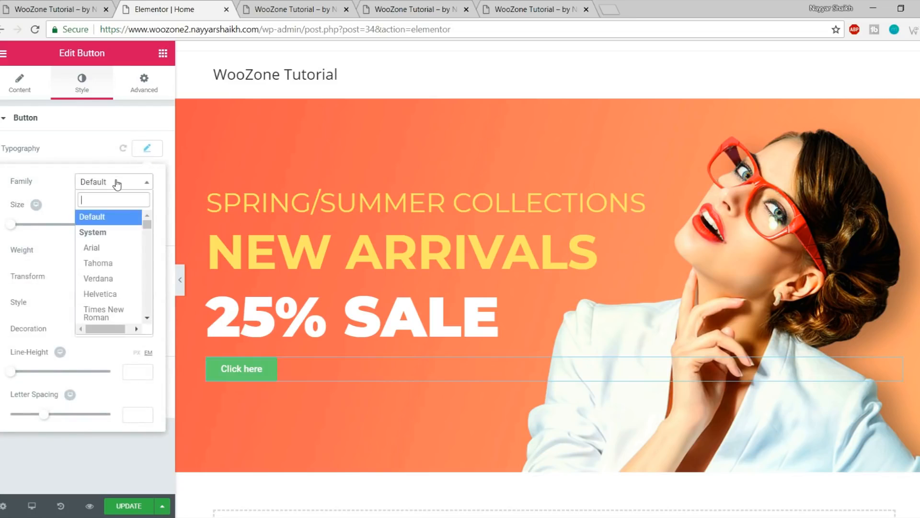
{"action": "type", "text": "monts"}
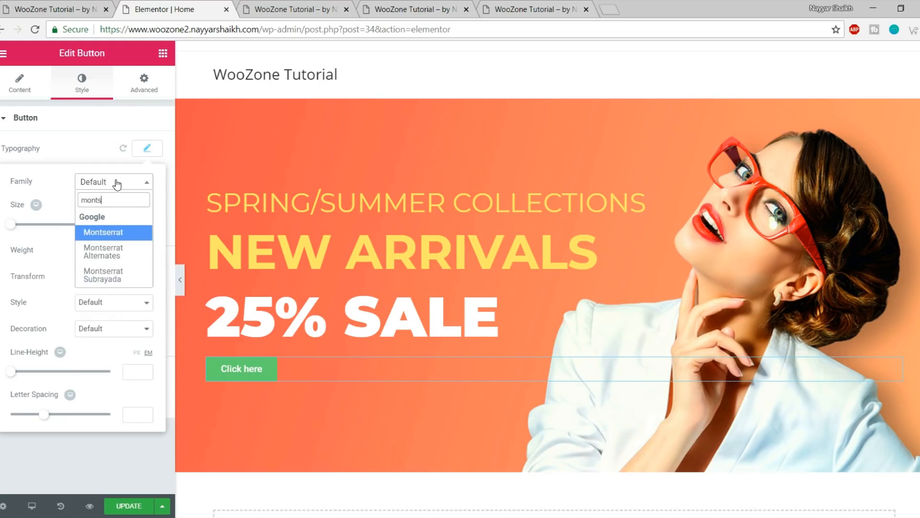
{"action": "key", "text": "Return"}
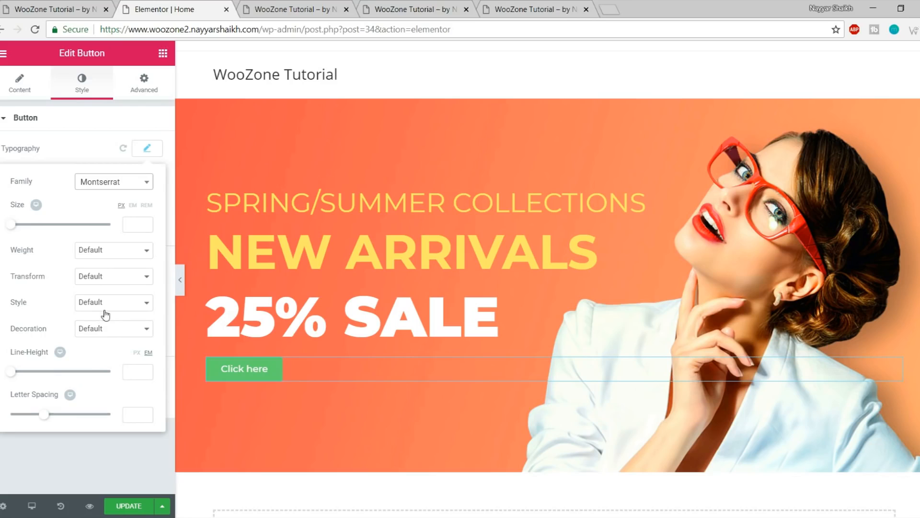
{"action": "left_click", "coordinate": [123, 276]}
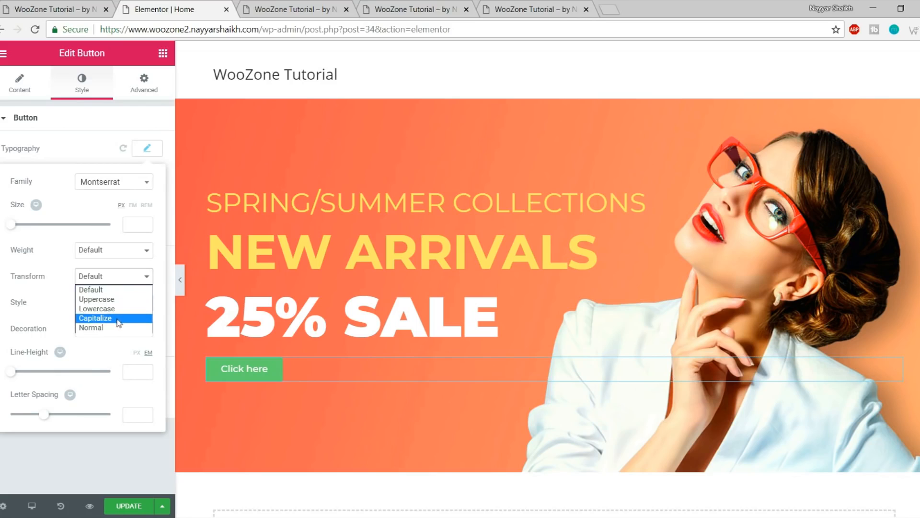
{"action": "left_click", "coordinate": [115, 299]}
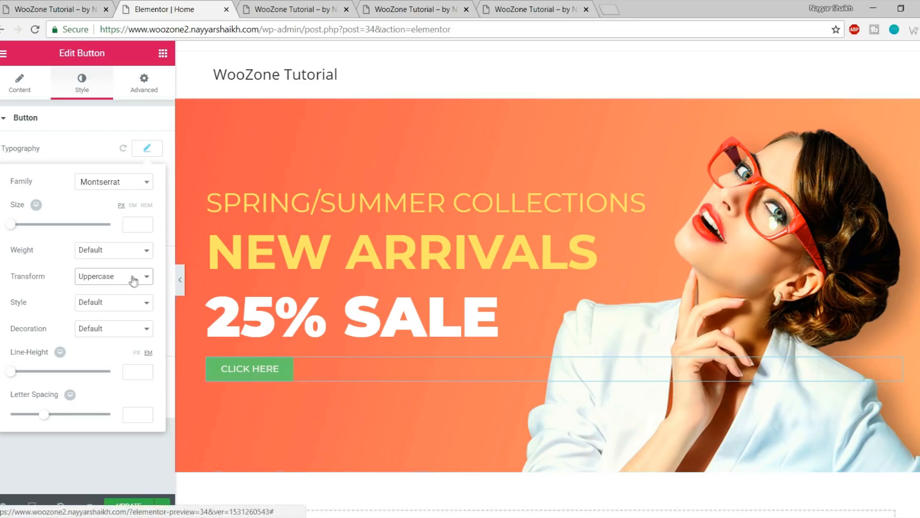
{"action": "left_click", "coordinate": [53, 9]}
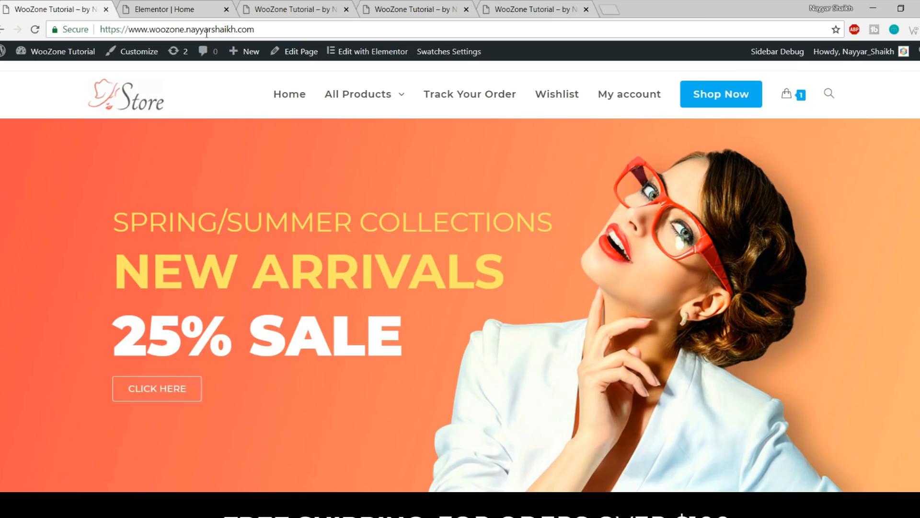
Give the button a faintly translucent white background colour
{"action": "left_click", "coordinate": [170, 9]}
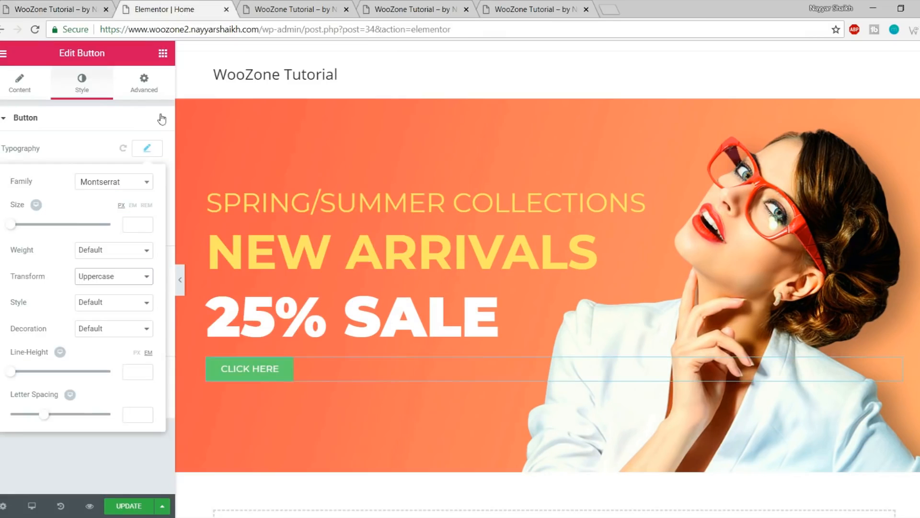
{"action": "left_click", "coordinate": [149, 149]}
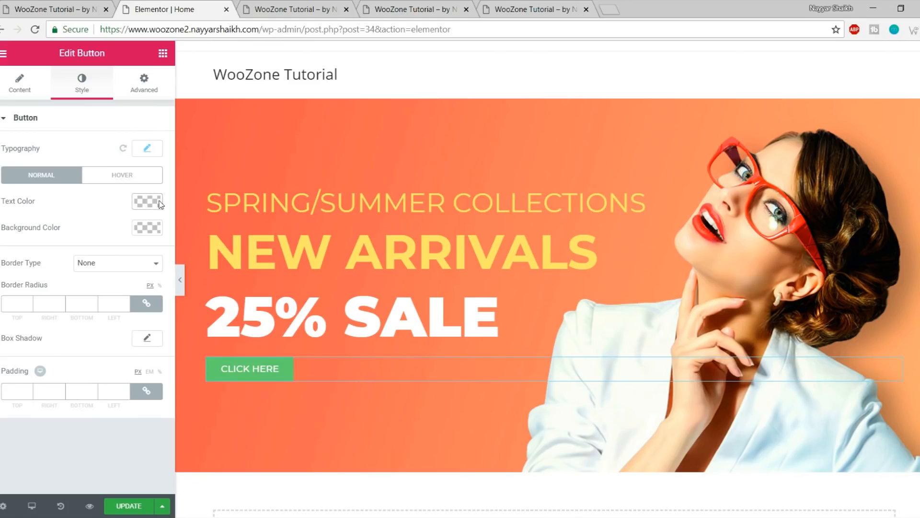
{"action": "left_click", "coordinate": [144, 231]}
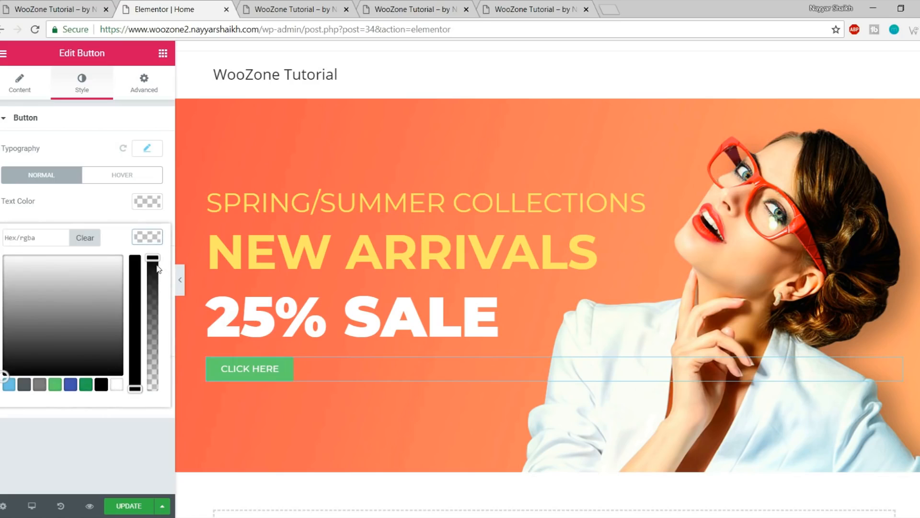
{"action": "left_click_drag", "start_coordinate": [153, 260], "coordinate": [158, 405]}
{"action": "left_click", "coordinate": [159, 413]}
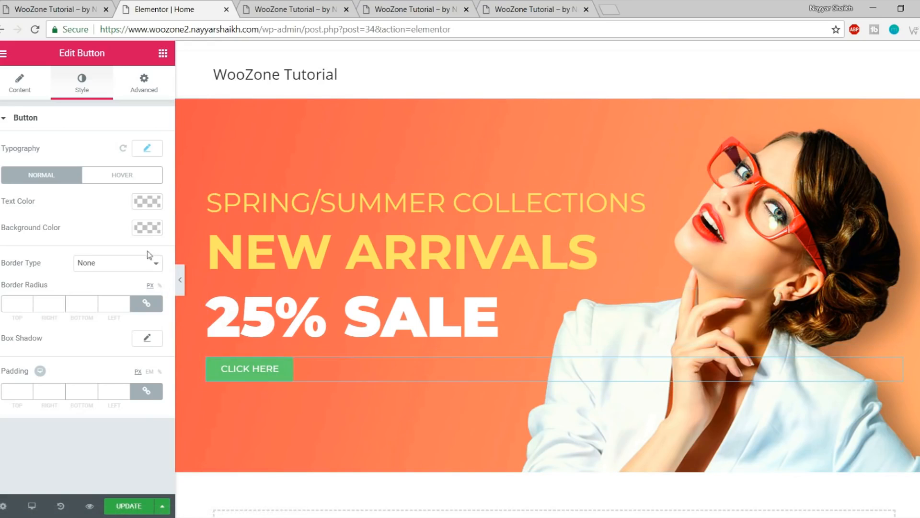
{"action": "left_click", "coordinate": [148, 228]}
{"action": "left_click", "coordinate": [85, 384]}
{"action": "left_click", "coordinate": [158, 378]}
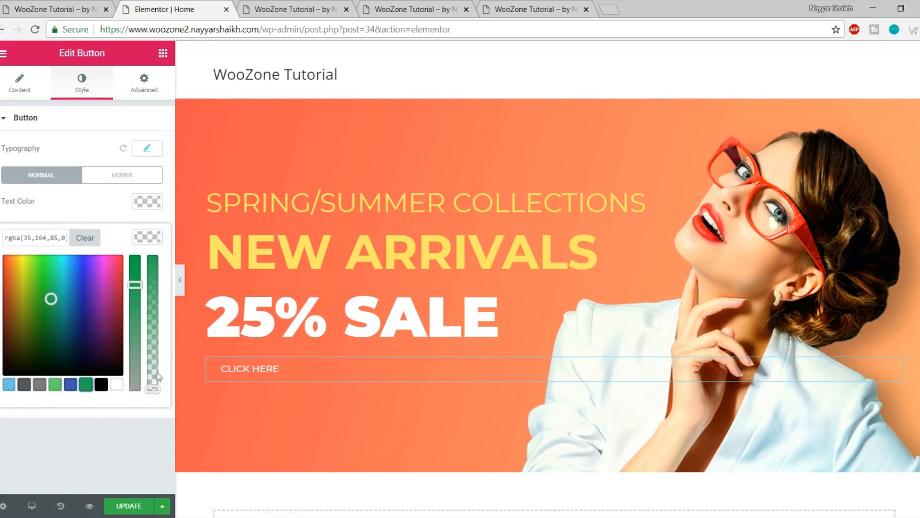
{"action": "left_click", "coordinate": [101, 385]}
{"action": "left_click", "coordinate": [115, 385]}
{"action": "left_click_drag", "start_coordinate": [150, 382], "coordinate": [168, 407]}
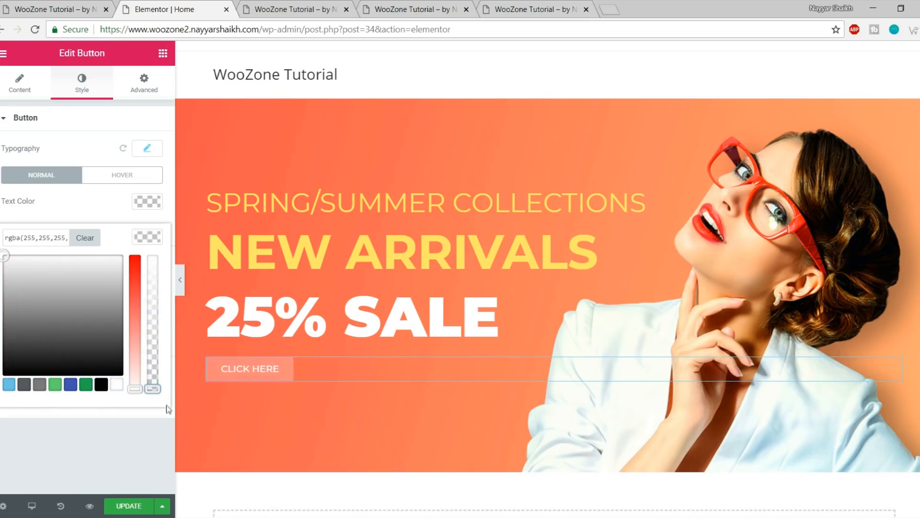
{"action": "left_click", "coordinate": [153, 409]}
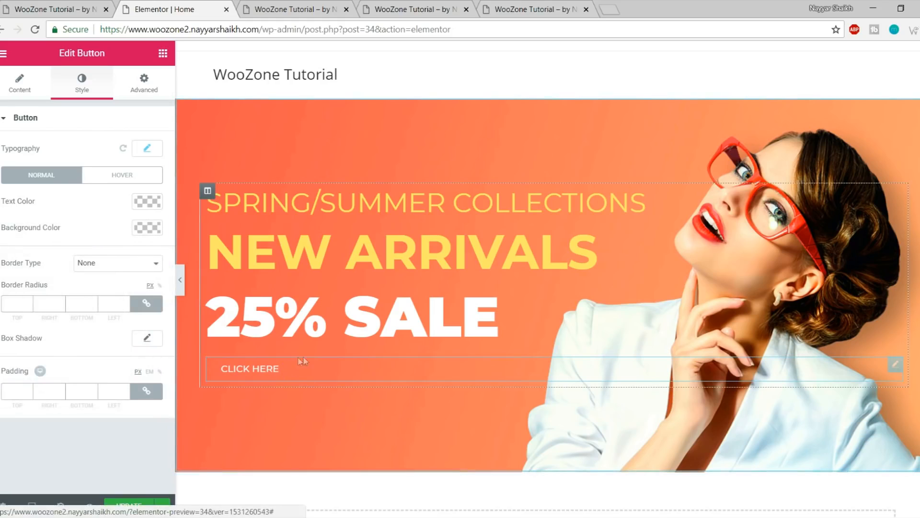
Give the button a solid 1 px border and compare it on the live site
{"action": "left_click", "coordinate": [92, 264]}
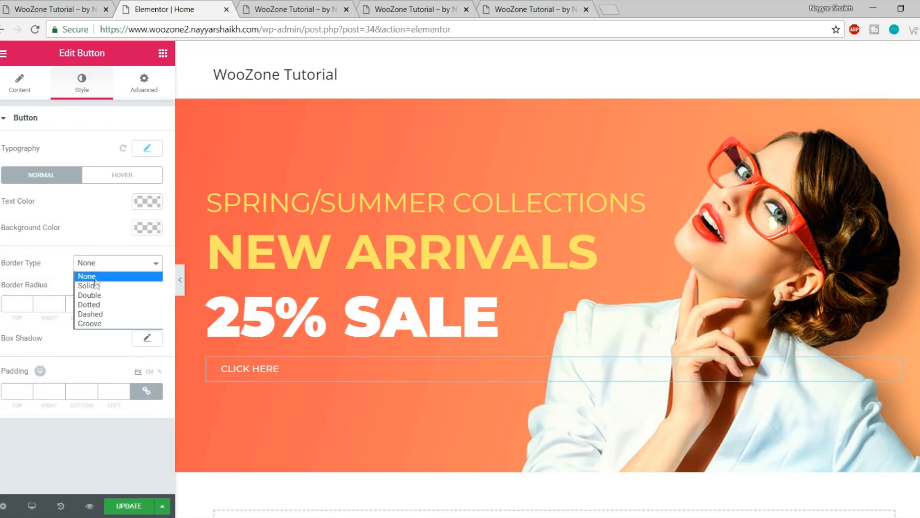
{"action": "left_click", "coordinate": [97, 286]}
{"action": "left_click", "coordinate": [17, 305]}
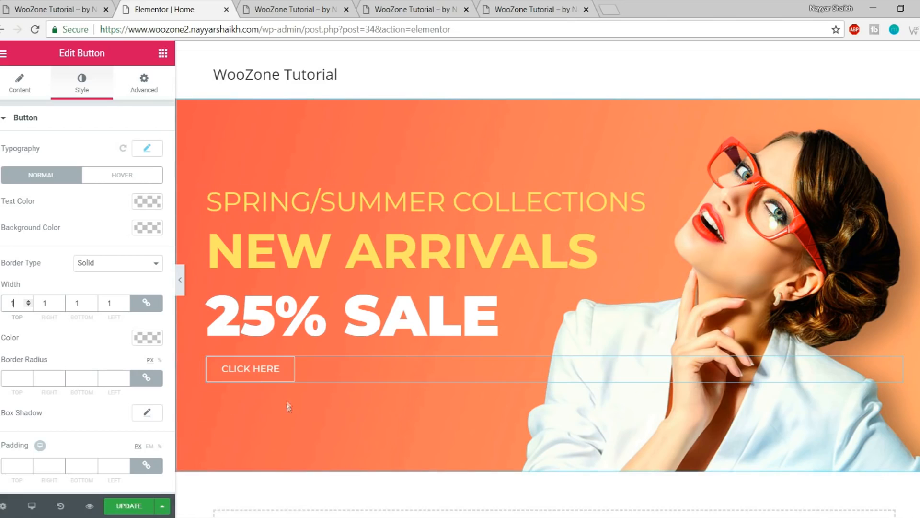
{"action": "left_click", "coordinate": [30, 9]}
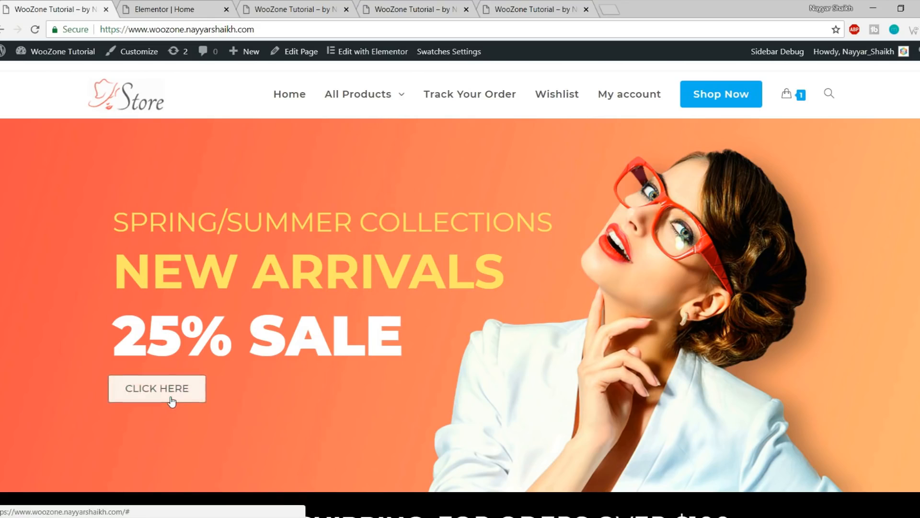
Set the button's hover state to black text, white background and black border
{"action": "left_click", "coordinate": [155, 3]}
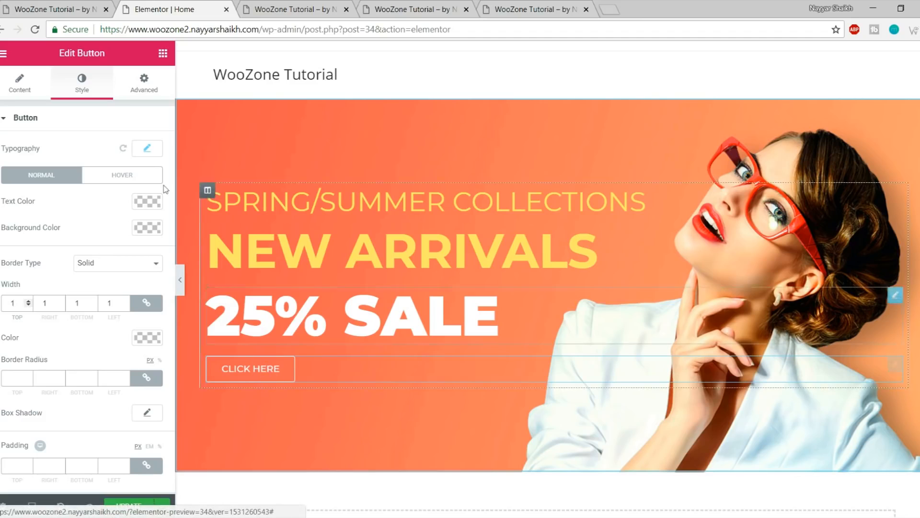
{"action": "left_click", "coordinate": [132, 180]}
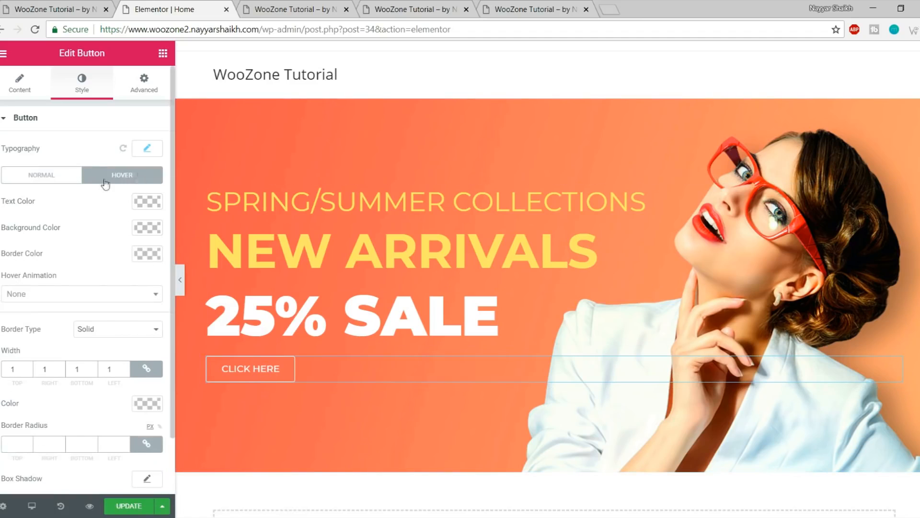
{"action": "left_click", "coordinate": [152, 205]}
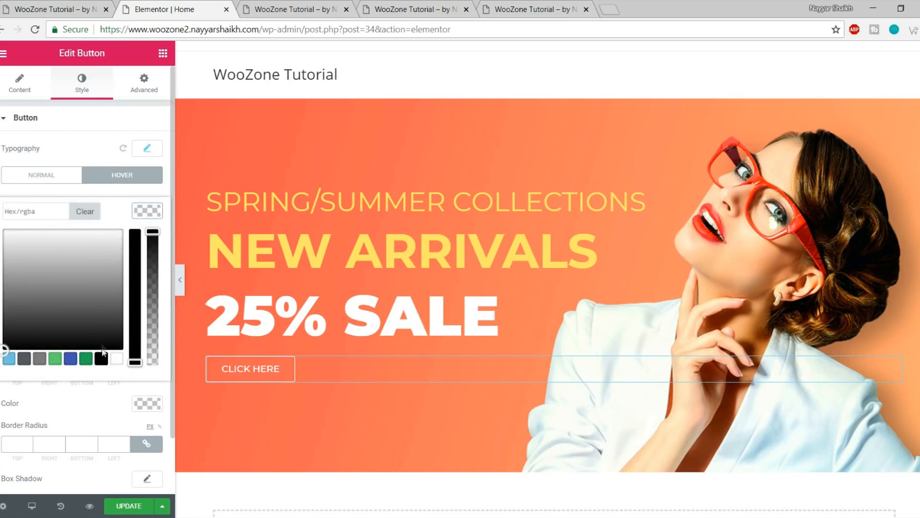
{"action": "left_click", "coordinate": [101, 361]}
{"action": "left_click", "coordinate": [148, 209]}
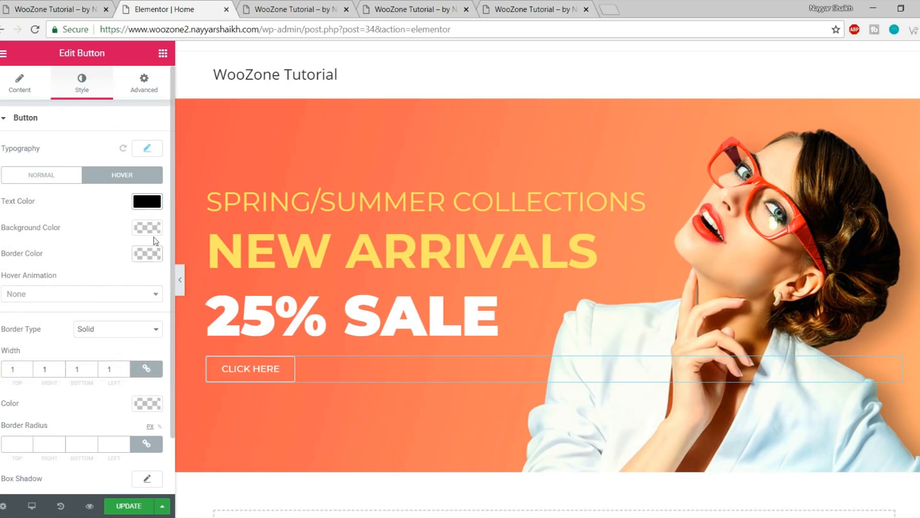
{"action": "left_click", "coordinate": [153, 231]}
{"action": "left_click", "coordinate": [116, 385]}
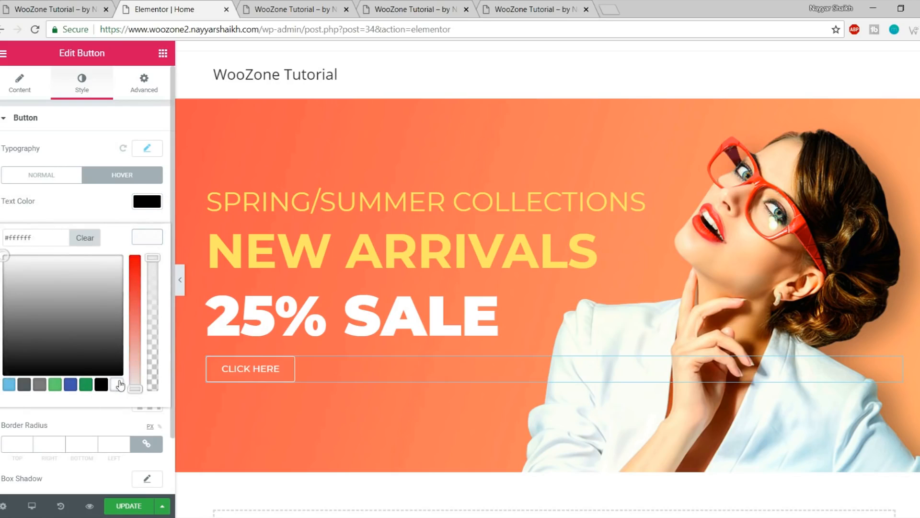
{"action": "left_click", "coordinate": [148, 240]}
{"action": "left_click", "coordinate": [149, 260]}
{"action": "left_click", "coordinate": [101, 411]}
{"action": "left_click", "coordinate": [156, 261]}
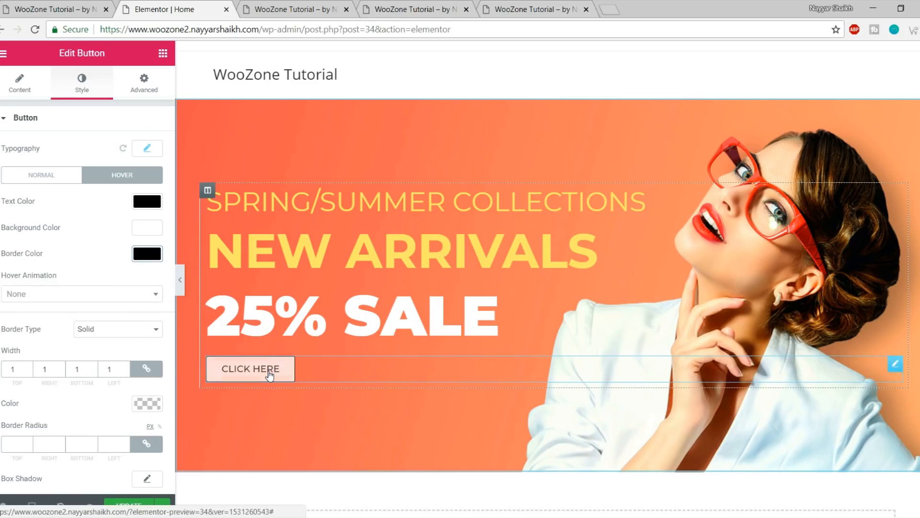
Choose Grow Rotate as the button's hover animation
{"action": "left_click", "coordinate": [76, 294]}
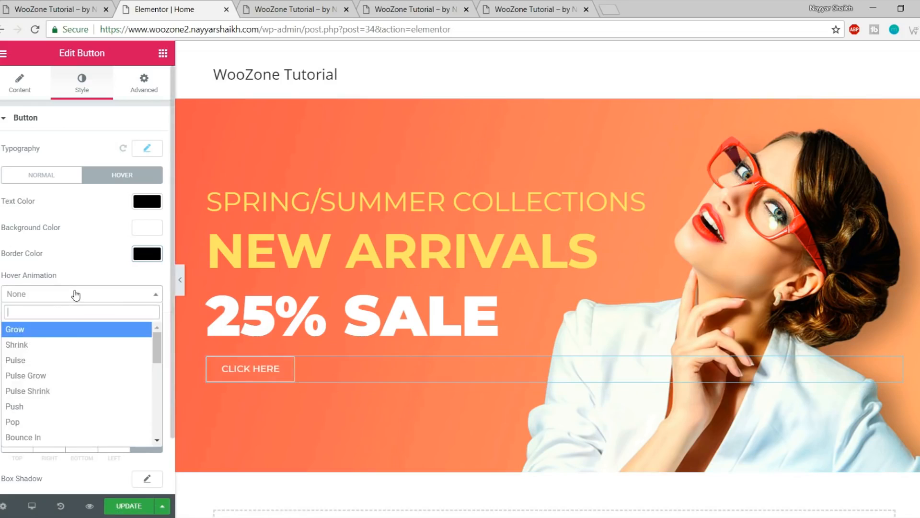
{"action": "scroll", "coordinate": [43, 374], "scroll_direction": "down", "scroll_amount": 5}
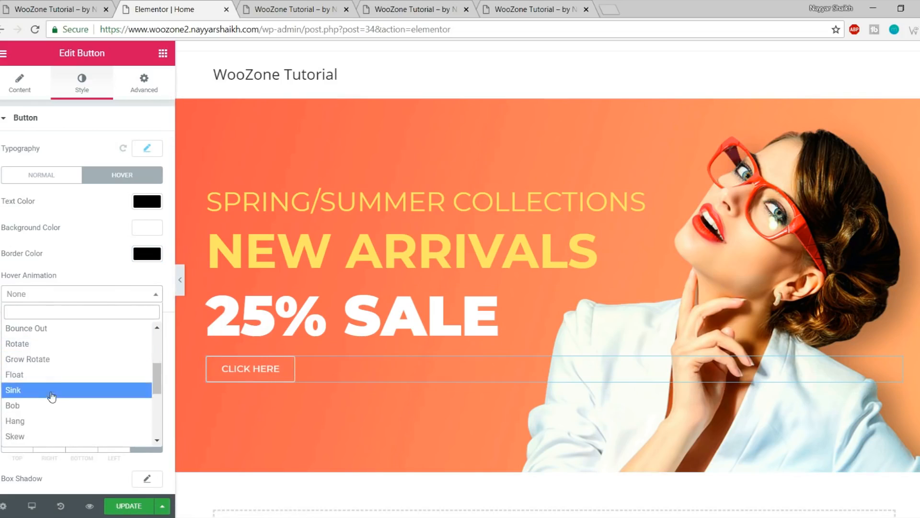
{"action": "left_click", "coordinate": [66, 367]}
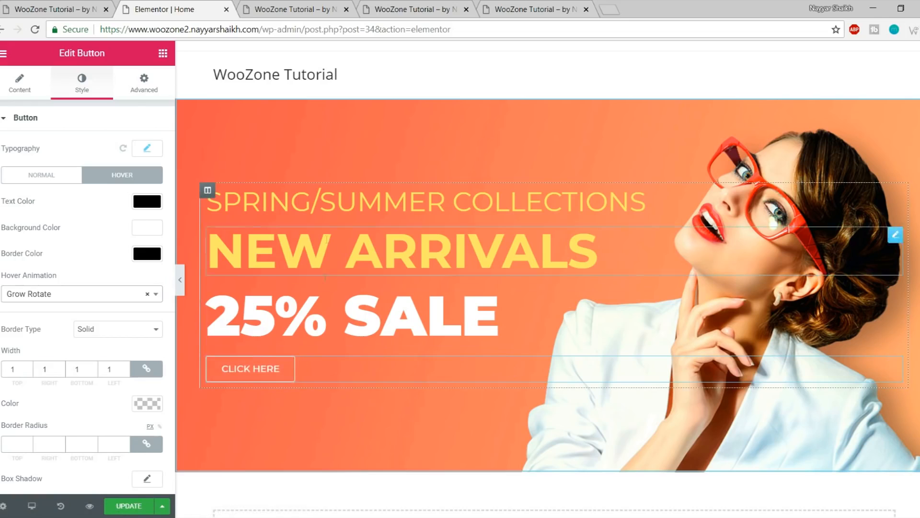
{"action": "scroll", "coordinate": [96, 287], "scroll_direction": "down", "scroll_amount": 1}
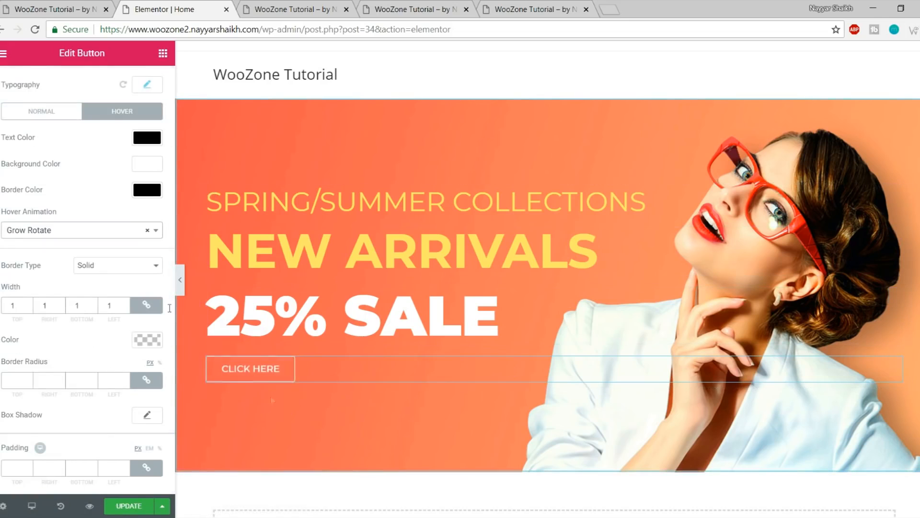
{"action": "scroll", "coordinate": [67, 227], "scroll_direction": "up", "scroll_amount": 1}
Check the button's link setting and save the page with Update
{"action": "left_click", "coordinate": [20, 83]}
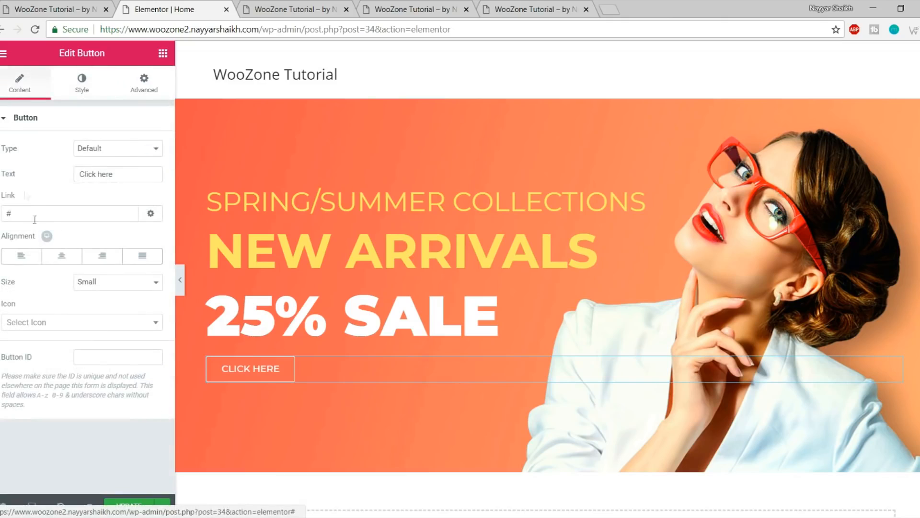
{"action": "left_click", "coordinate": [51, 213]}
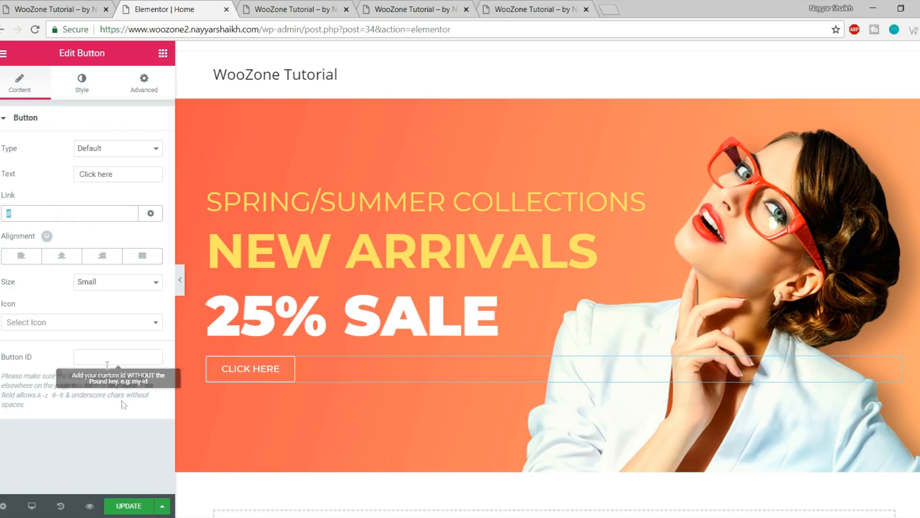
{"action": "left_click", "coordinate": [126, 507]}
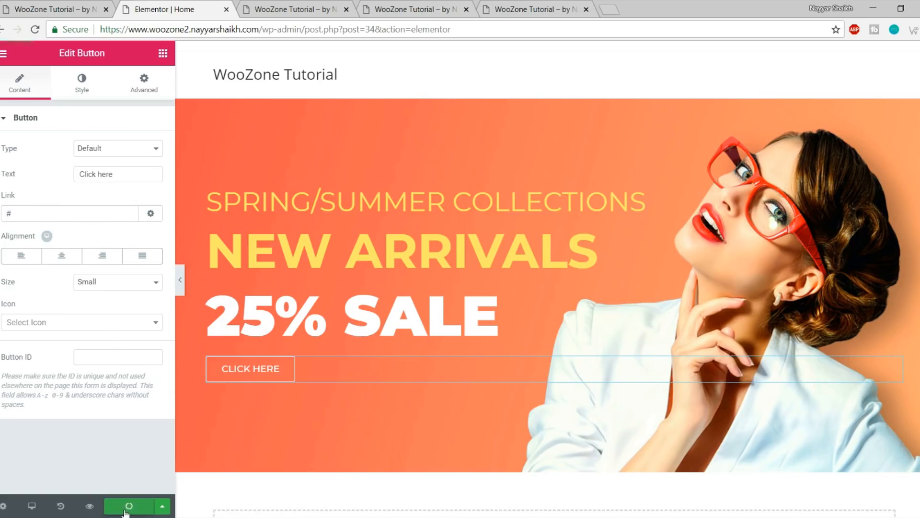
Review the saved preview and the live store's free-shipping bar, then return to the editor
{"action": "left_click", "coordinate": [308, 9]}
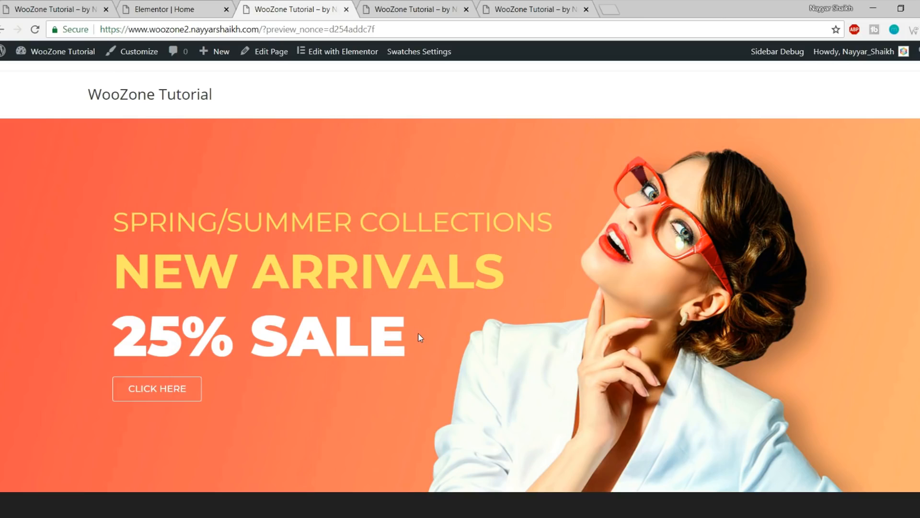
{"action": "left_click", "coordinate": [86, 4]}
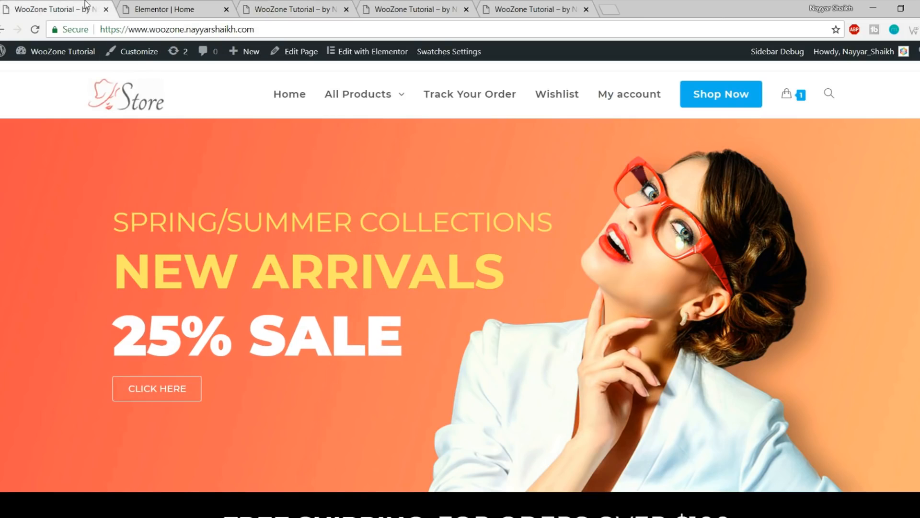
{"action": "scroll", "coordinate": [279, 225], "scroll_direction": "down", "scroll_amount": 6}
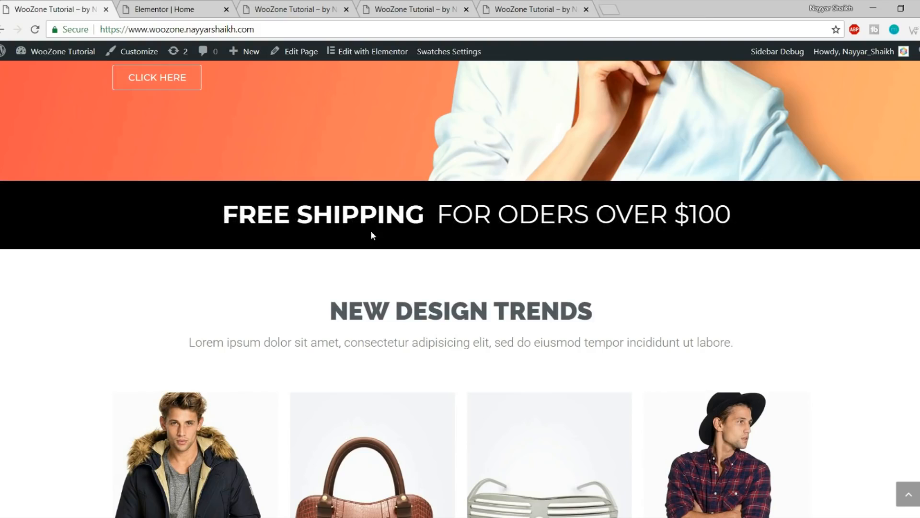
{"action": "left_click", "coordinate": [211, 6]}
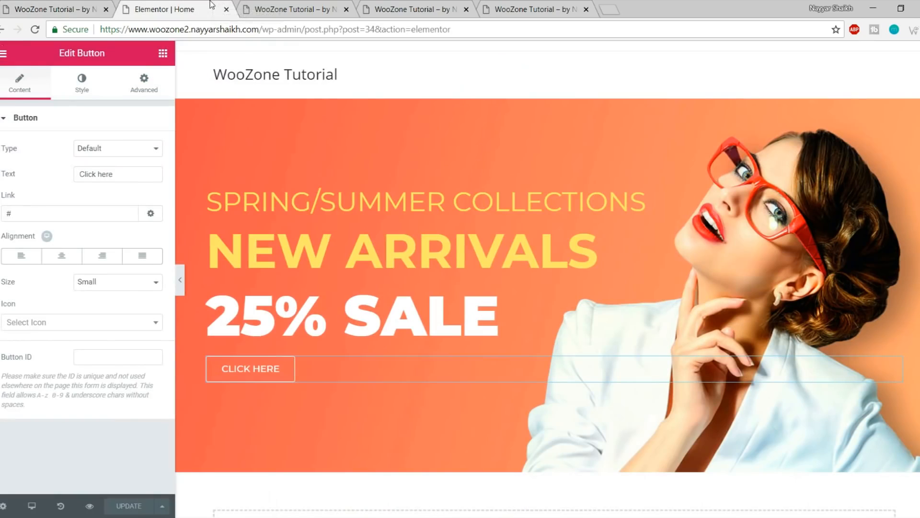
Drag a Heading widget below the hero banner
{"action": "left_click", "coordinate": [163, 54]}
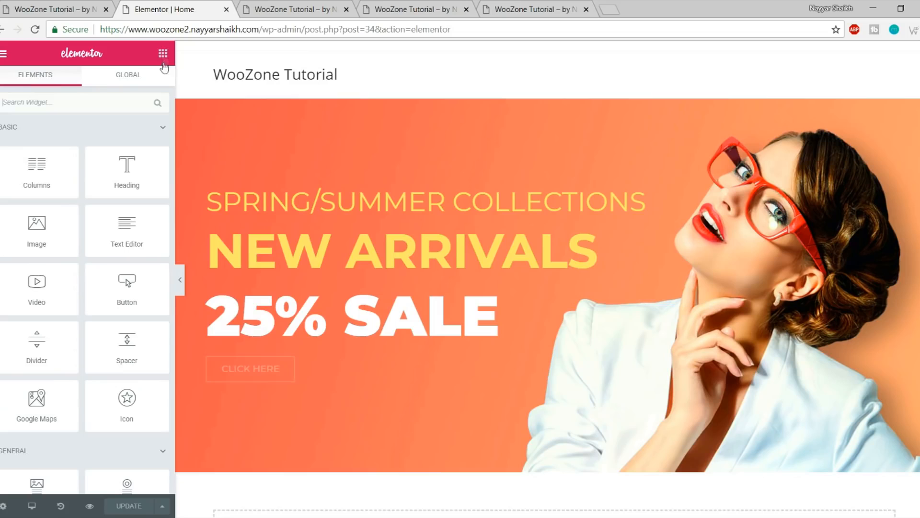
{"action": "scroll", "coordinate": [201, 191], "scroll_direction": "down", "scroll_amount": 1}
{"action": "scroll", "coordinate": [140, 193], "scroll_direction": "down", "scroll_amount": 3}
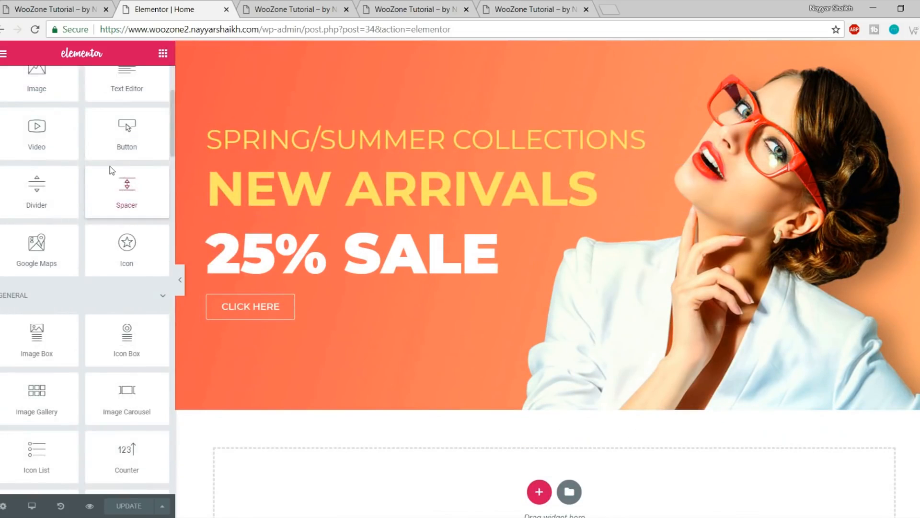
{"action": "scroll", "coordinate": [113, 169], "scroll_direction": "up", "scroll_amount": 3}
{"action": "left_click_drag", "start_coordinate": [126, 174], "coordinate": [87, 124]}
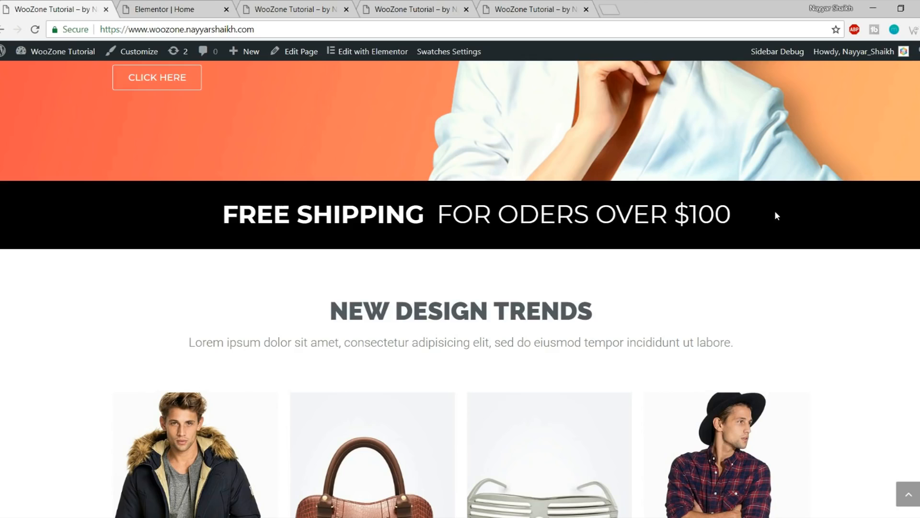
{"action": "left_click", "coordinate": [165, 10]}
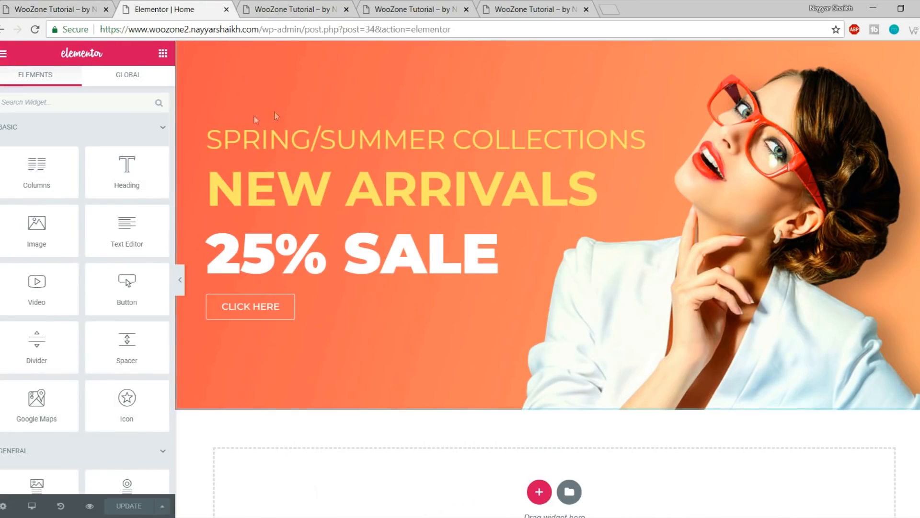
Add a two-column section below the hero and drop a heading into its left column
{"action": "left_click_drag", "start_coordinate": [66, 185], "coordinate": [540, 487]}
{"action": "scroll", "coordinate": [553, 459], "scroll_direction": "down", "scroll_amount": 2}
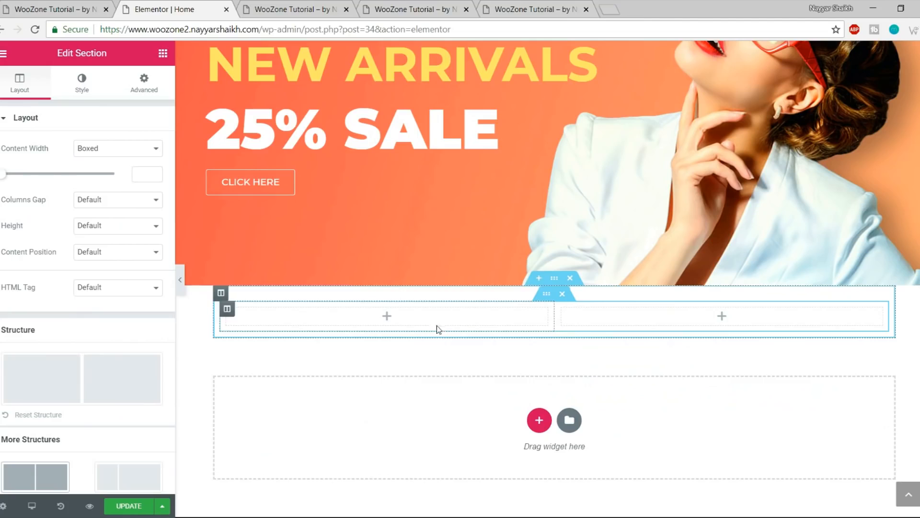
{"action": "left_click", "coordinate": [163, 53]}
{"action": "left_click_drag", "start_coordinate": [120, 177], "coordinate": [472, 327]}
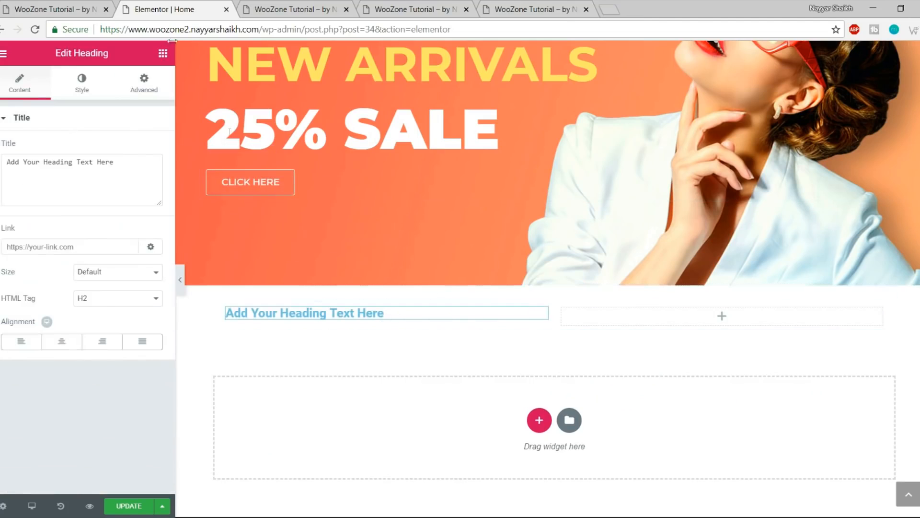
Paste FREE SHIPPING as the heading title and right-align it, referencing the live strip
{"action": "left_click", "coordinate": [46, 4]}
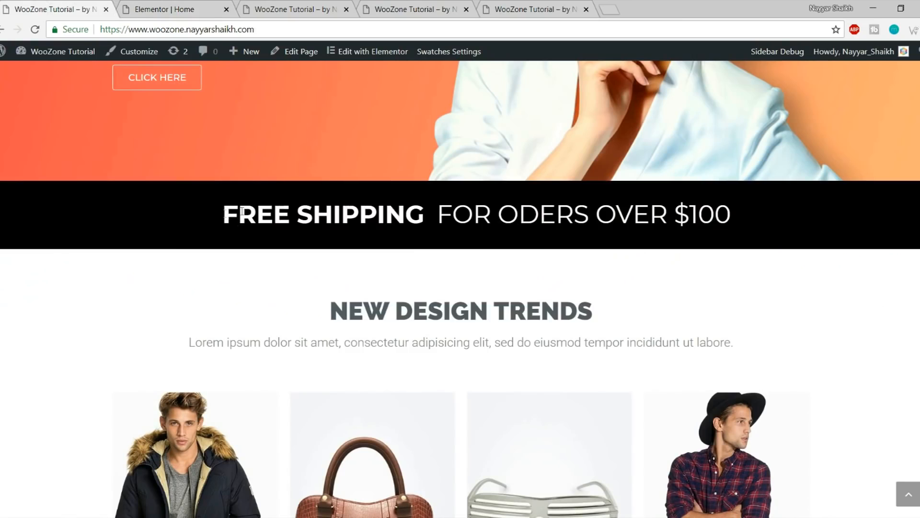
{"action": "left_click", "coordinate": [184, 7]}
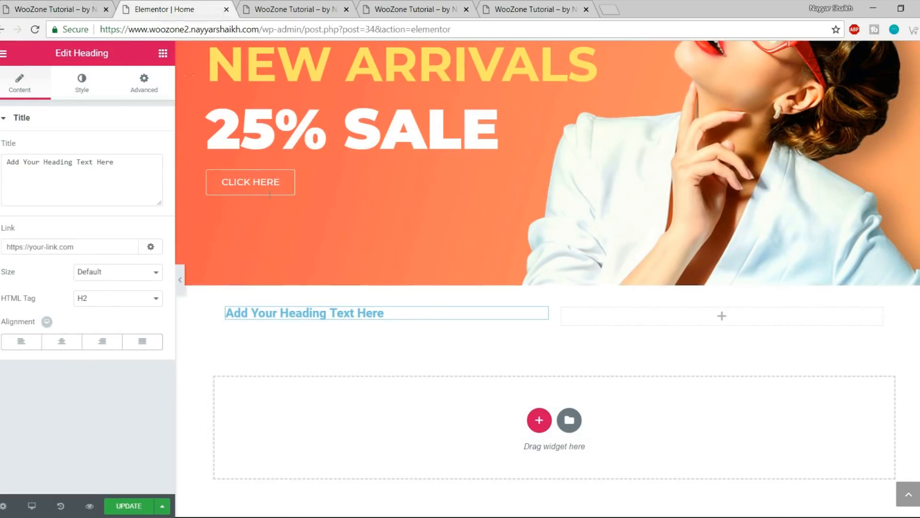
{"action": "triple_click", "coordinate": [98, 170]}
{"action": "type", "text": "FREE SHIPPING"}
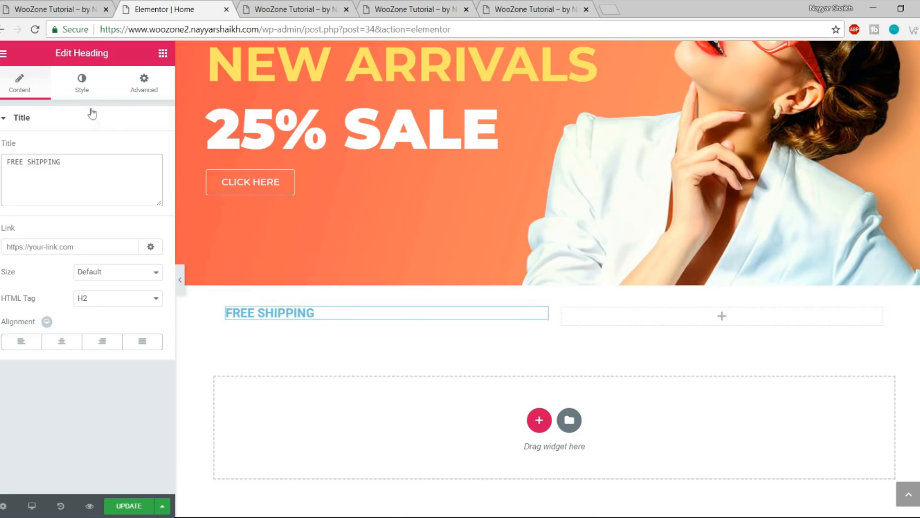
{"action": "left_click", "coordinate": [110, 347]}
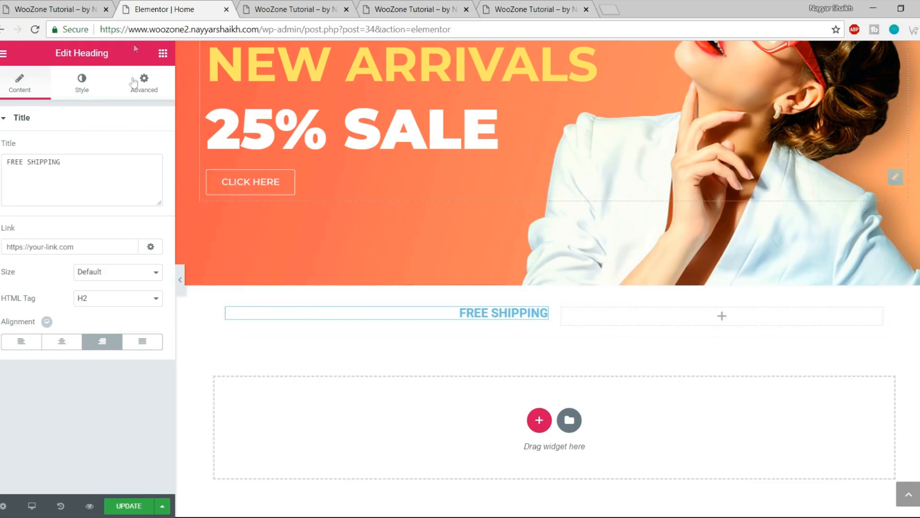
{"action": "left_click", "coordinate": [81, 5]}
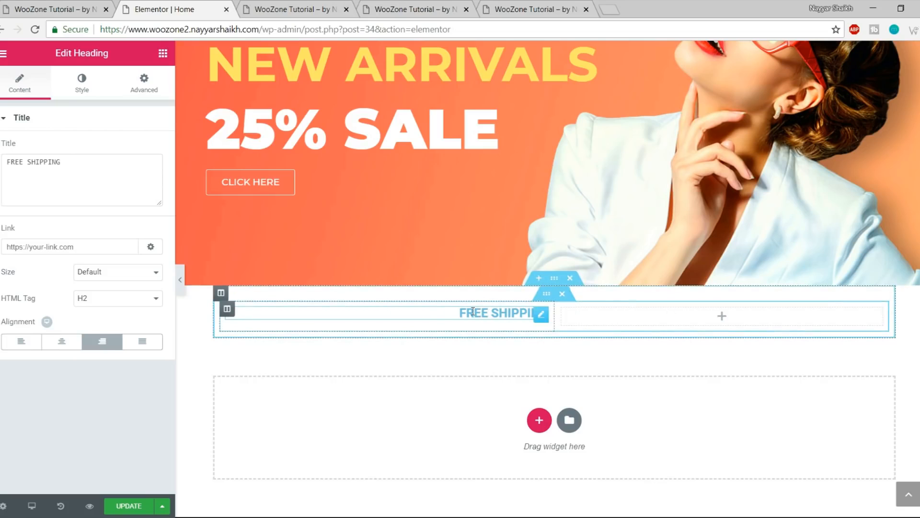
Make the FREE SHIPPING heading text white and save the page
{"action": "left_click", "coordinate": [86, 89]}
{"action": "left_click", "coordinate": [146, 148]}
{"action": "left_click", "coordinate": [45, 10]}
{"action": "left_click", "coordinate": [153, 9]}
{"action": "left_click", "coordinate": [117, 296]}
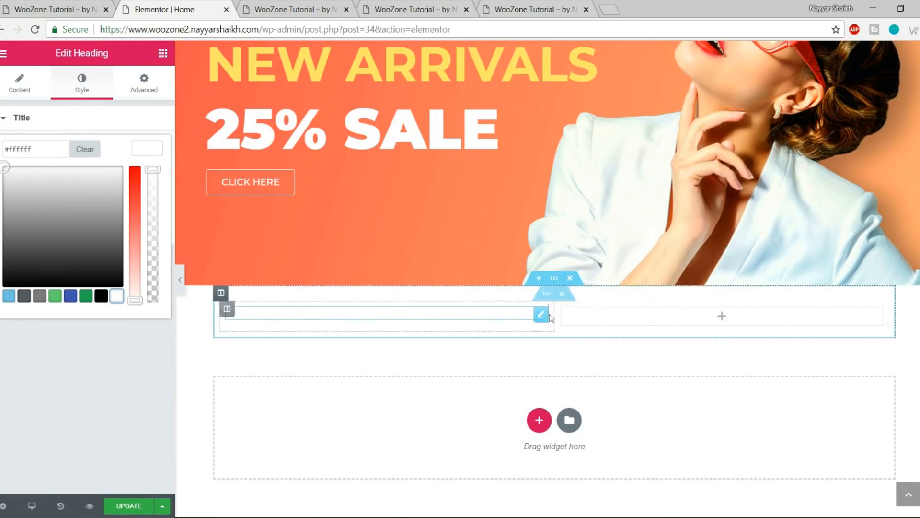
{"action": "left_click", "coordinate": [143, 149]}
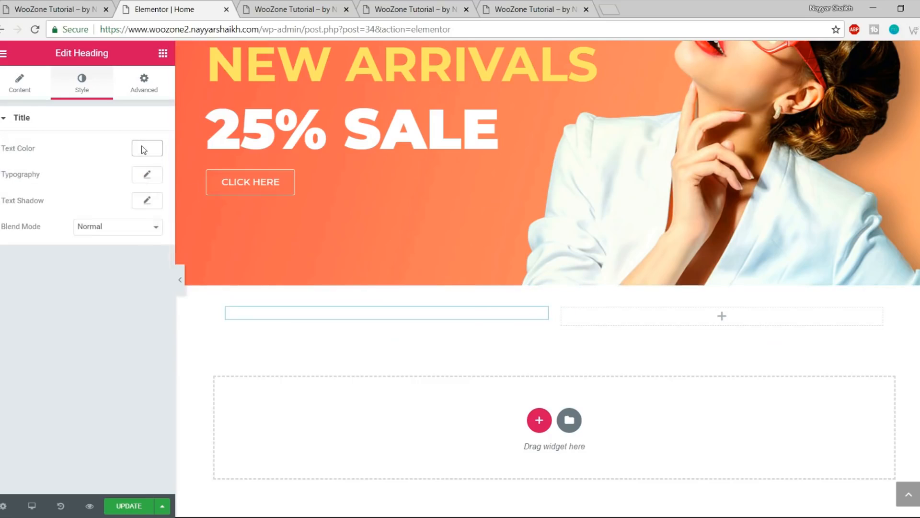
{"action": "left_click", "coordinate": [147, 507]}
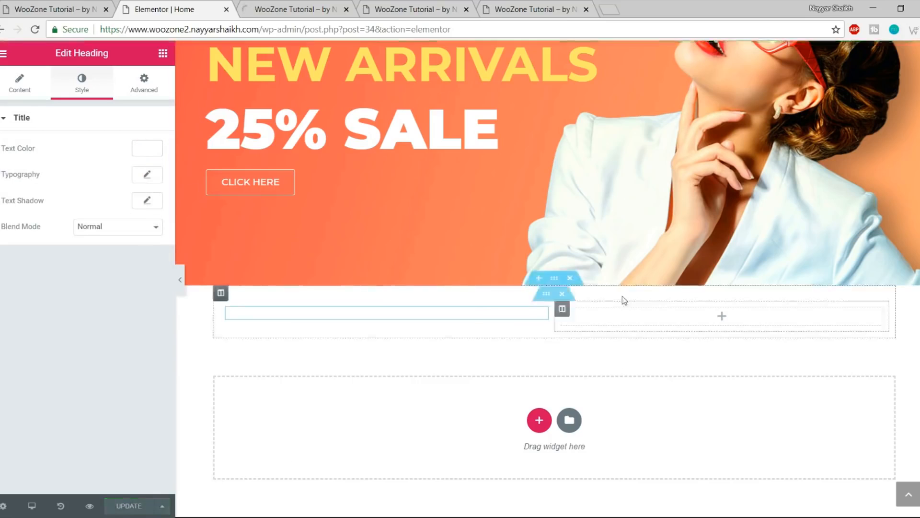
{"action": "left_click", "coordinate": [72, 9]}
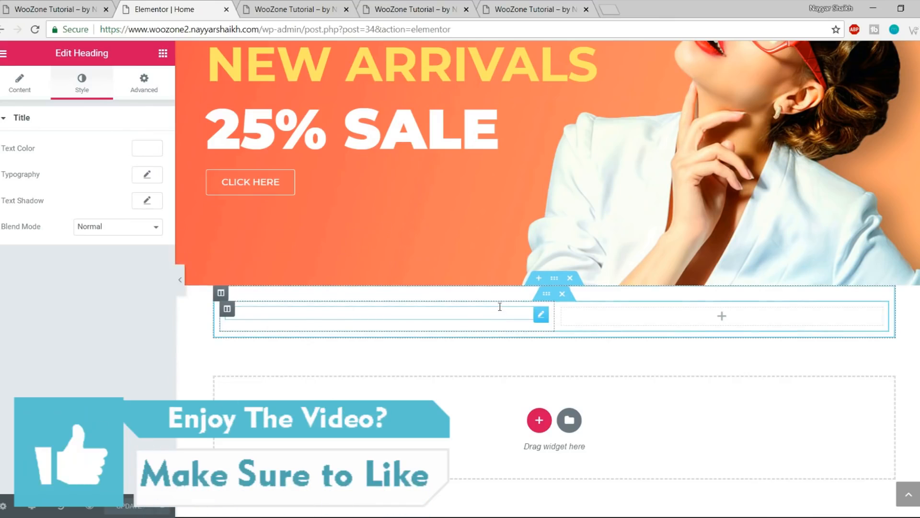
Give the FREE SHIPPING section a classic solid black (#000000) background
{"action": "left_click", "coordinate": [555, 279]}
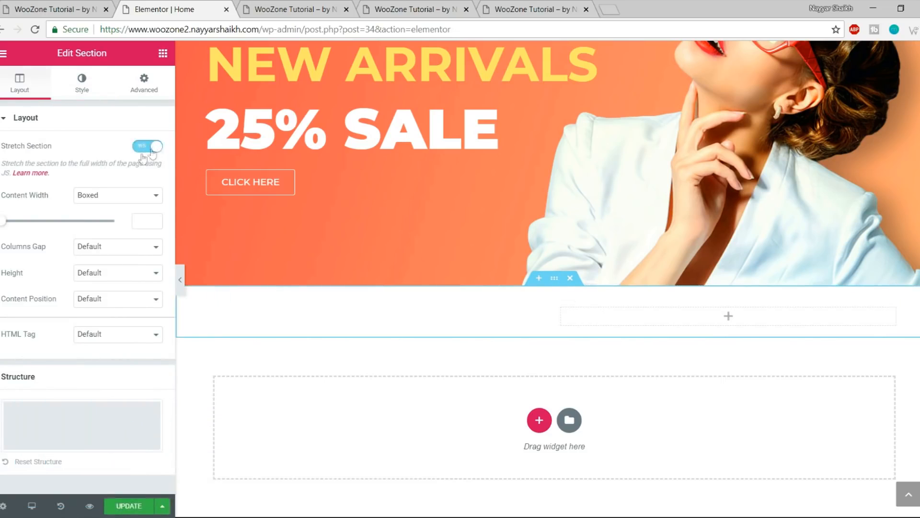
{"action": "left_click", "coordinate": [83, 91]}
{"action": "left_click", "coordinate": [88, 176]}
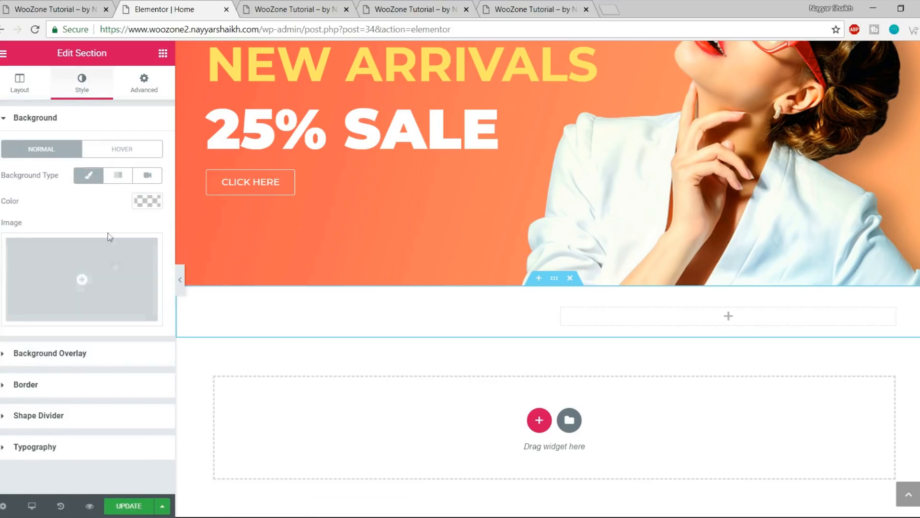
{"action": "left_click", "coordinate": [144, 203]}
{"action": "left_click", "coordinate": [101, 358]}
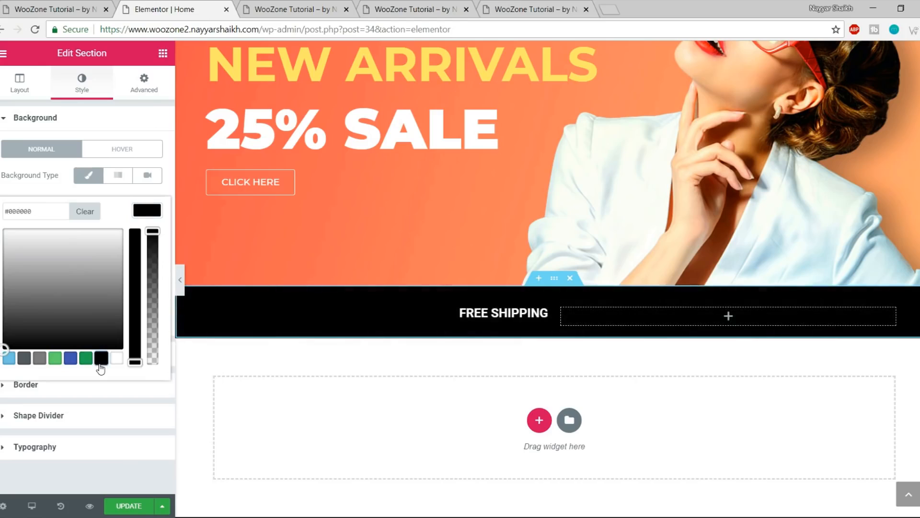
{"action": "left_click", "coordinate": [147, 210]}
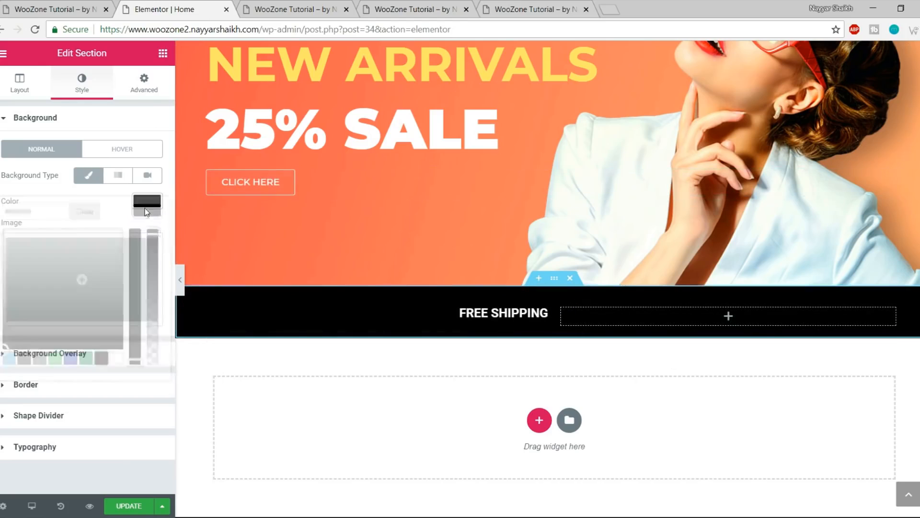
{"action": "left_click", "coordinate": [485, 311]}
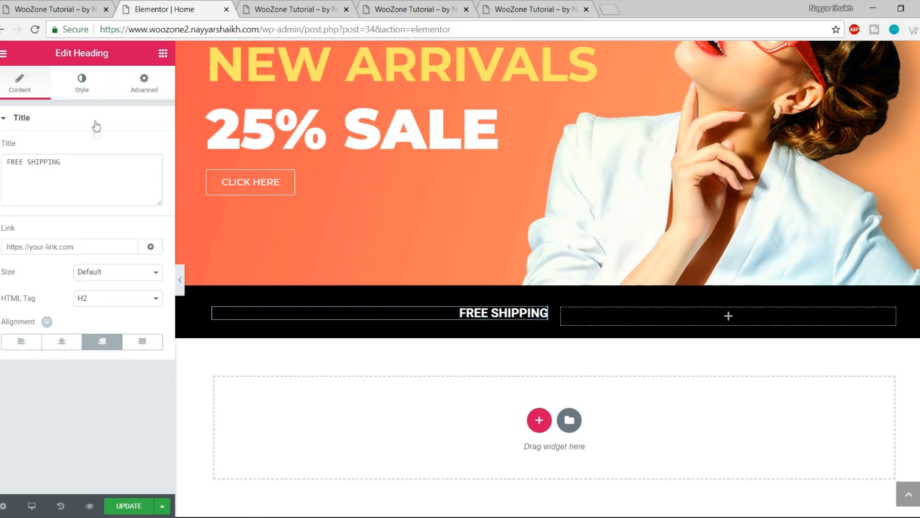
Give the FREE SHIPPING heading Montserrat font, 40 px size and 700 weight
{"action": "left_click", "coordinate": [82, 87]}
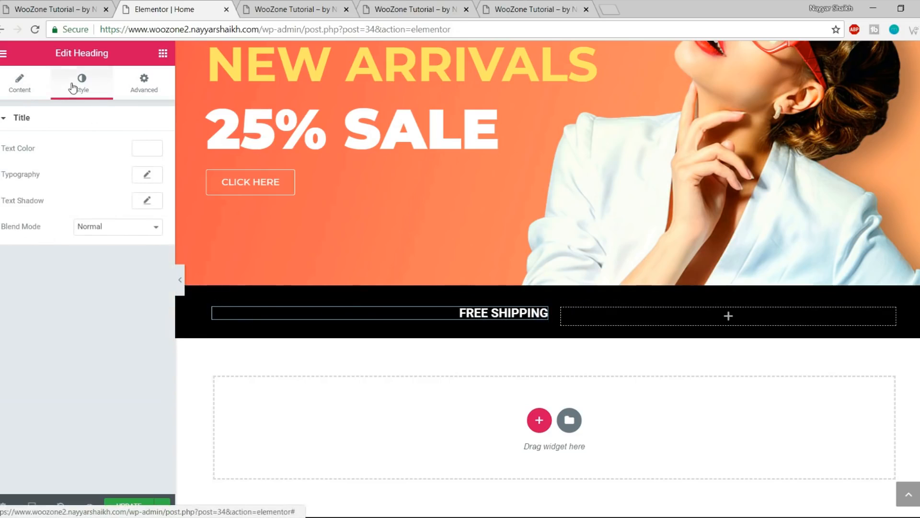
{"action": "left_click", "coordinate": [149, 178]}
{"action": "left_click", "coordinate": [118, 209]}
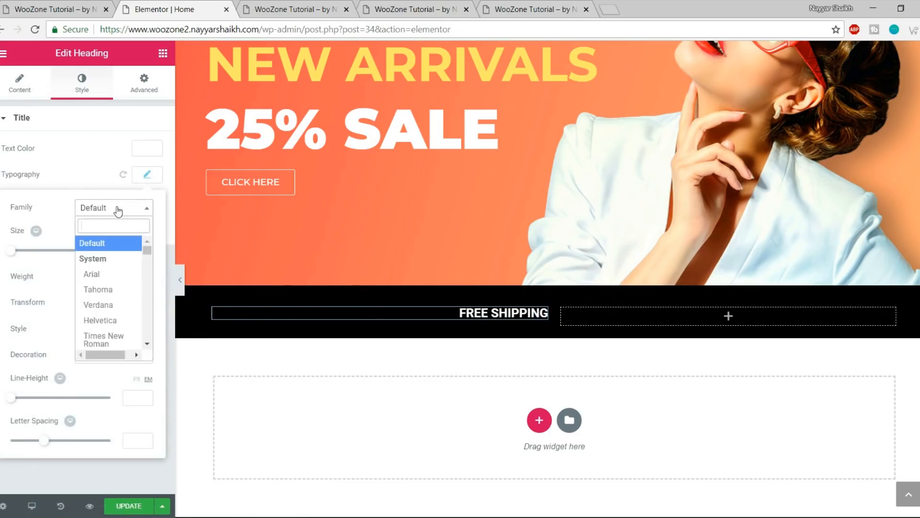
{"action": "type", "text": "monts"}
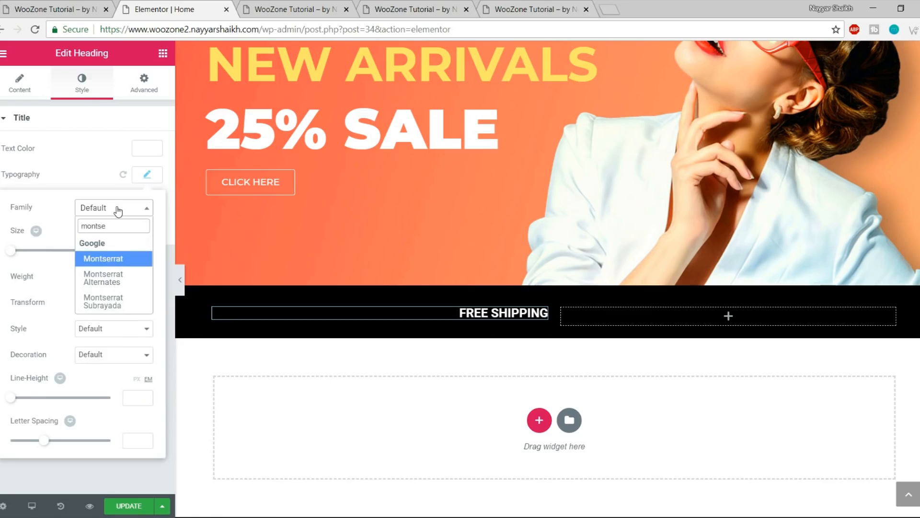
{"action": "type", "text": "e"}
{"action": "key", "text": "Return"}
{"action": "left_click_drag", "start_coordinate": [11, 250], "coordinate": [33, 257]}
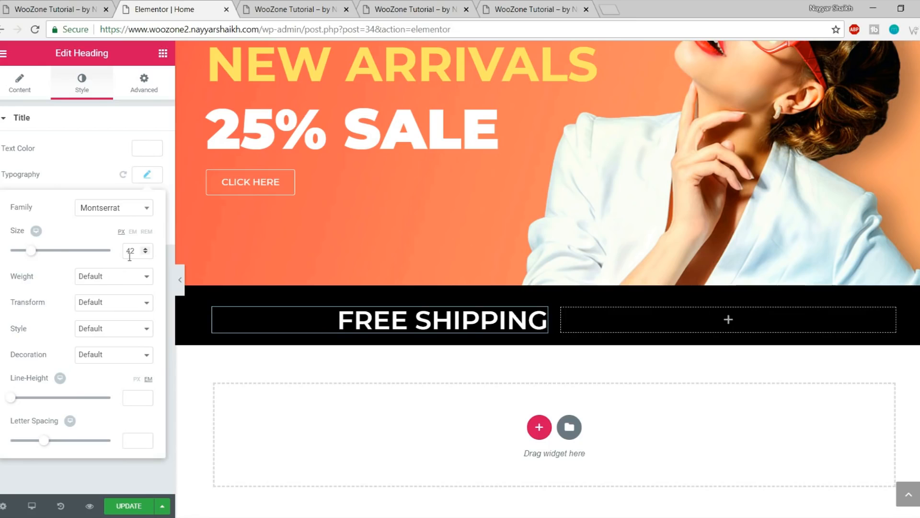
{"action": "type", "text": "40"}
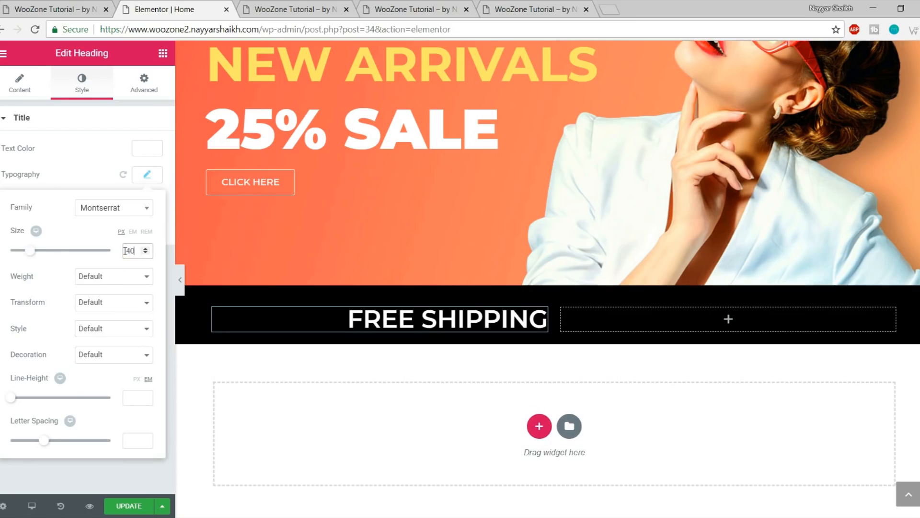
{"action": "left_click", "coordinate": [109, 277]}
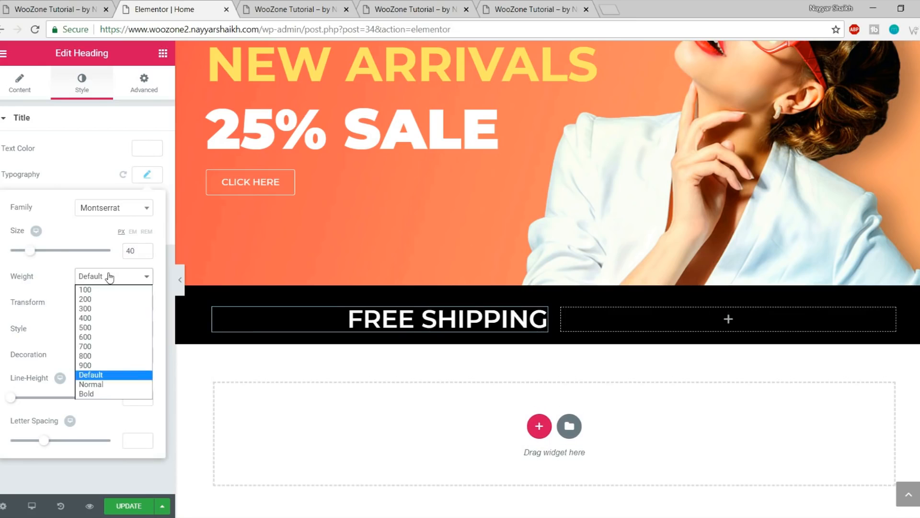
{"action": "left_click", "coordinate": [98, 346]}
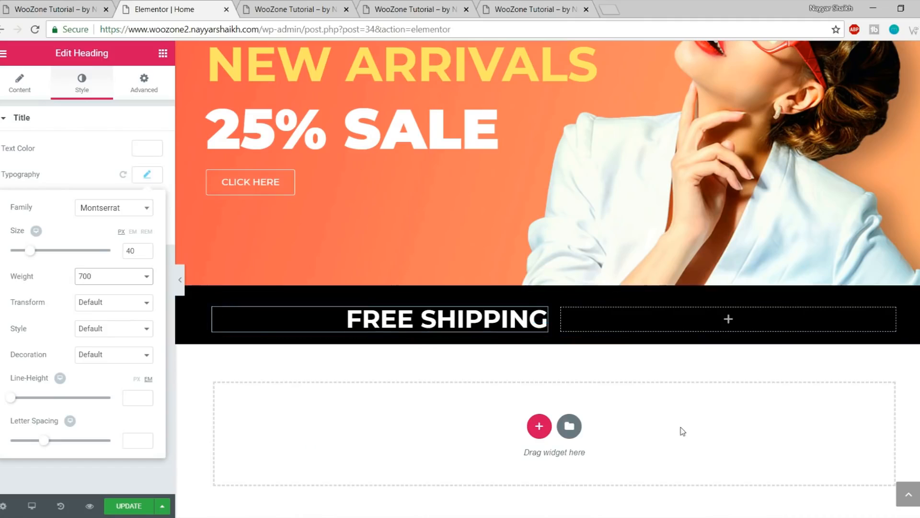
{"action": "left_click", "coordinate": [148, 175]}
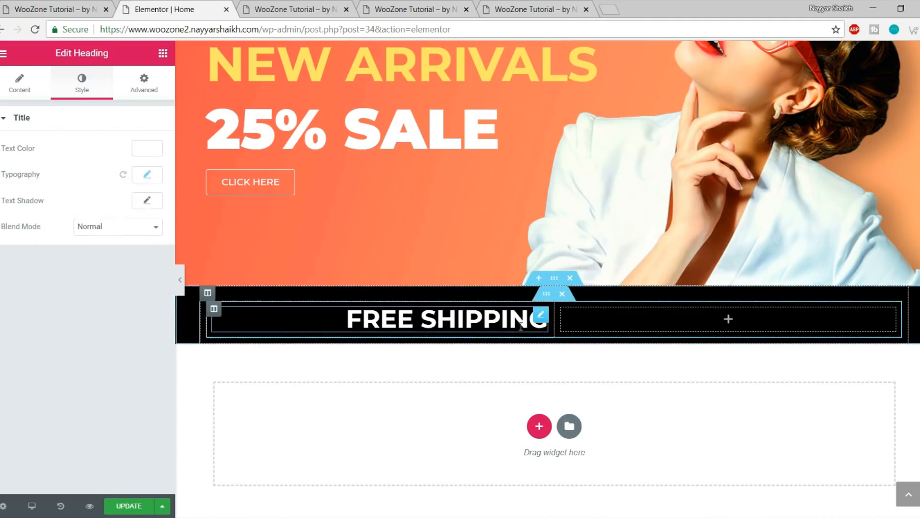
Copy the FREE SHIPPING heading and paste it into the strip's empty right column
{"action": "right_click", "coordinate": [540, 319]}
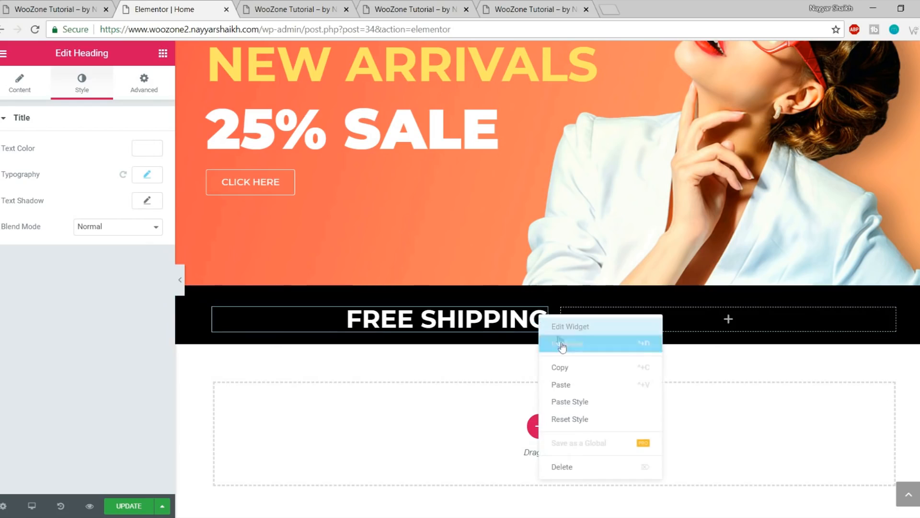
{"action": "left_click", "coordinate": [589, 370]}
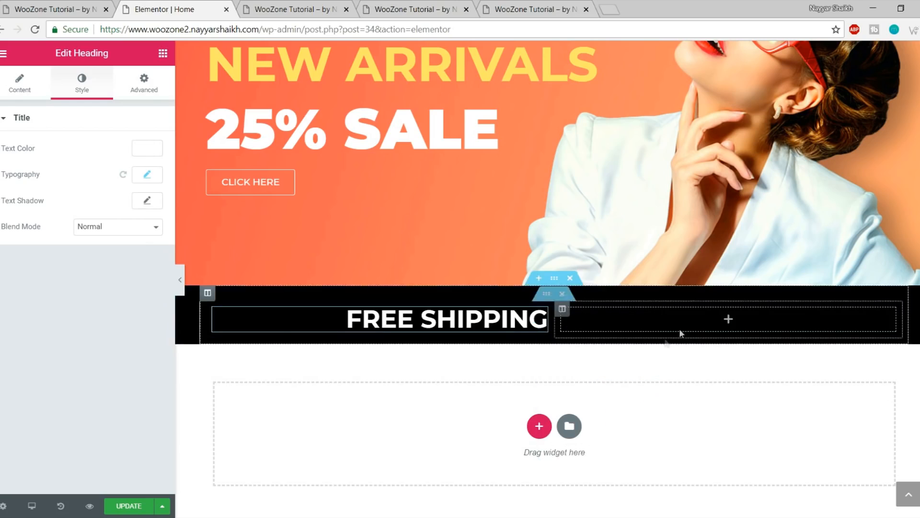
{"action": "left_click", "coordinate": [730, 318]}
{"action": "right_click", "coordinate": [731, 318]}
{"action": "left_click", "coordinate": [754, 331]}
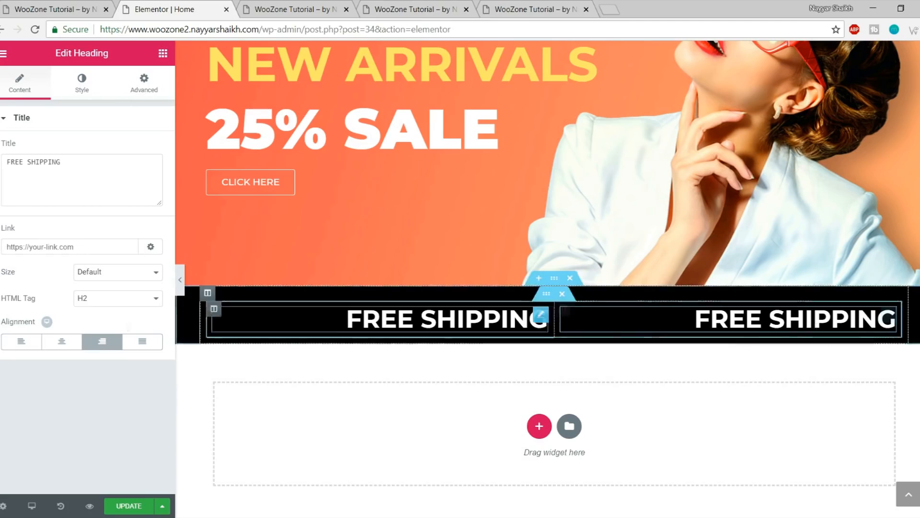
Left-align the copied heading and change its text to 'FOR ODERS OVER $100'
{"action": "left_click", "coordinate": [21, 349]}
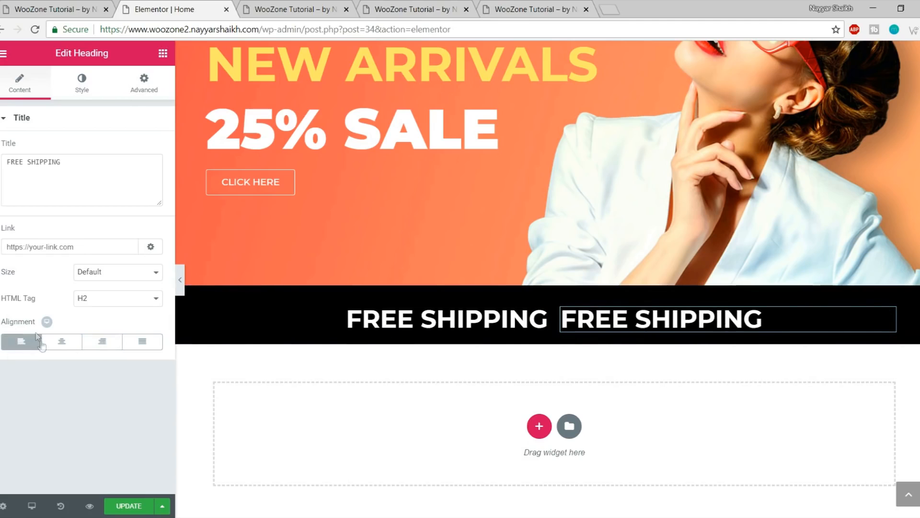
{"action": "key", "text": "ctrl+1"}
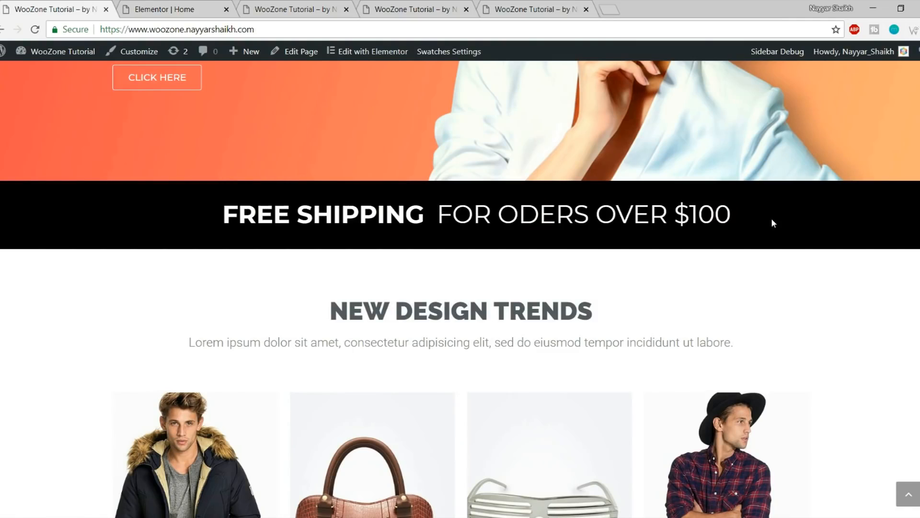
{"action": "left_click", "coordinate": [137, 4]}
{"action": "triple_click", "coordinate": [100, 156]}
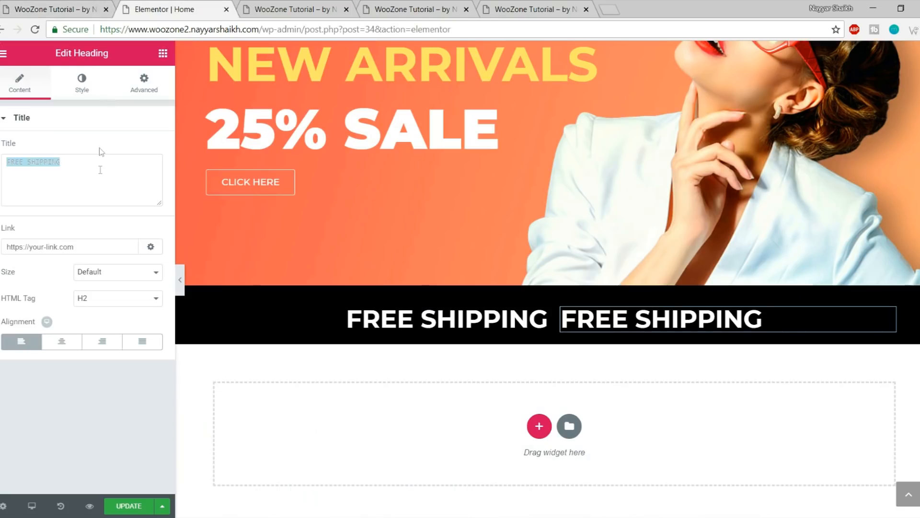
{"action": "type", "text": "FOR ODERS OVER $100"}
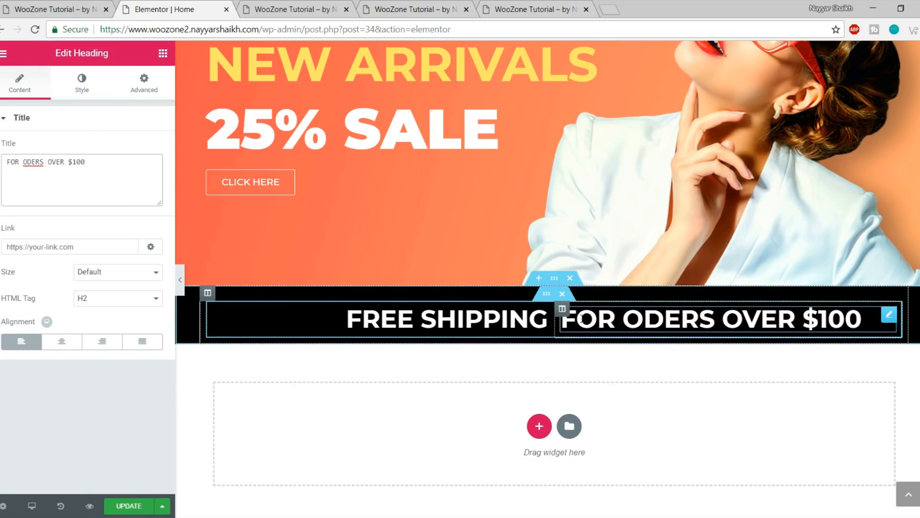
Set the new heading's font weight to 400 and collapse the editing panel
{"action": "left_click", "coordinate": [82, 91]}
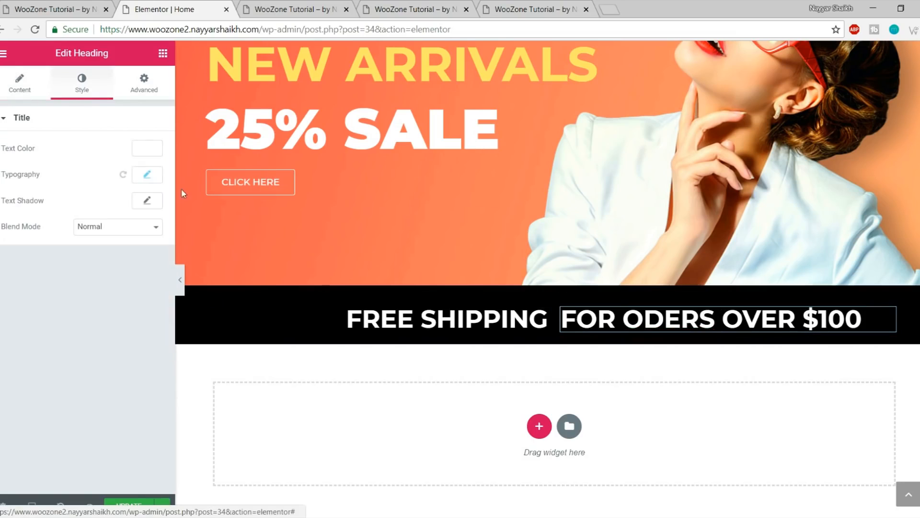
{"action": "left_click", "coordinate": [147, 174]}
{"action": "left_click", "coordinate": [113, 276]}
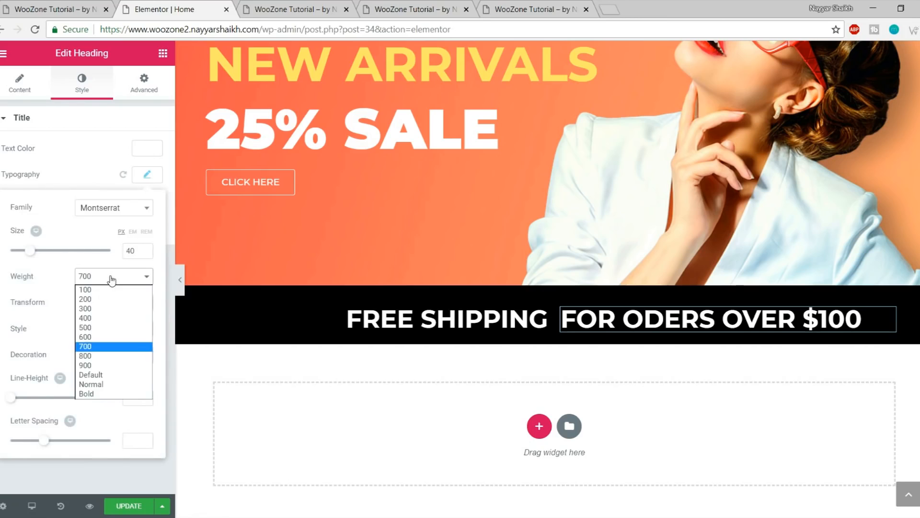
{"action": "left_click", "coordinate": [108, 320]}
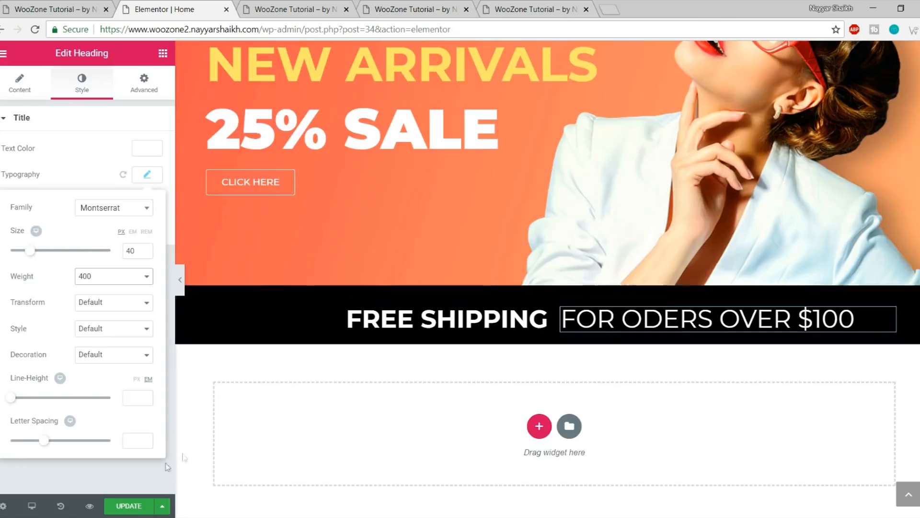
{"action": "left_click", "coordinate": [180, 280]}
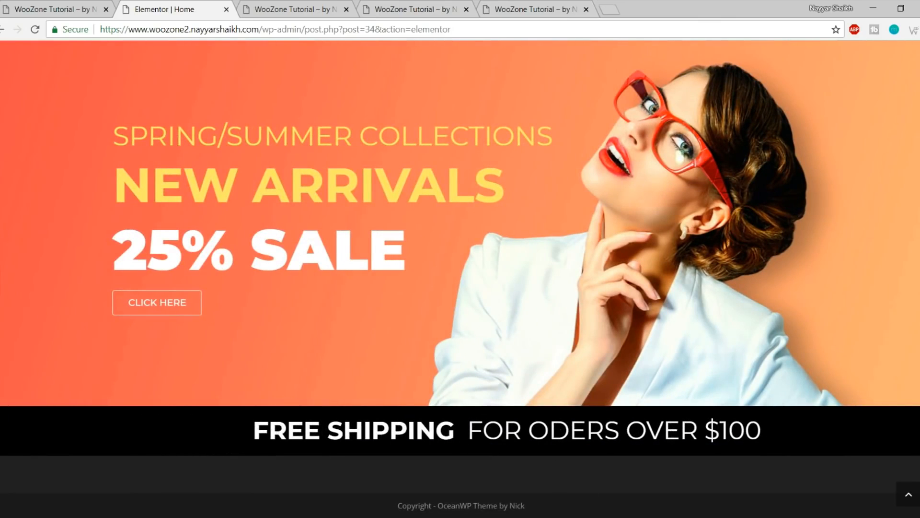
Resize the strip's columns to 45.8% / 54.2% and save the page
{"action": "left_click", "coordinate": [1, 278]}
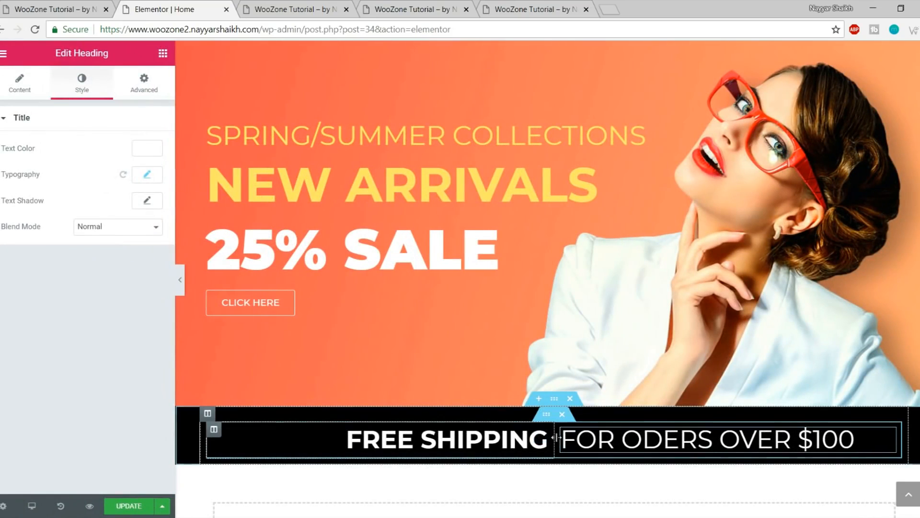
{"action": "left_click_drag", "start_coordinate": [556, 437], "coordinate": [520, 438]}
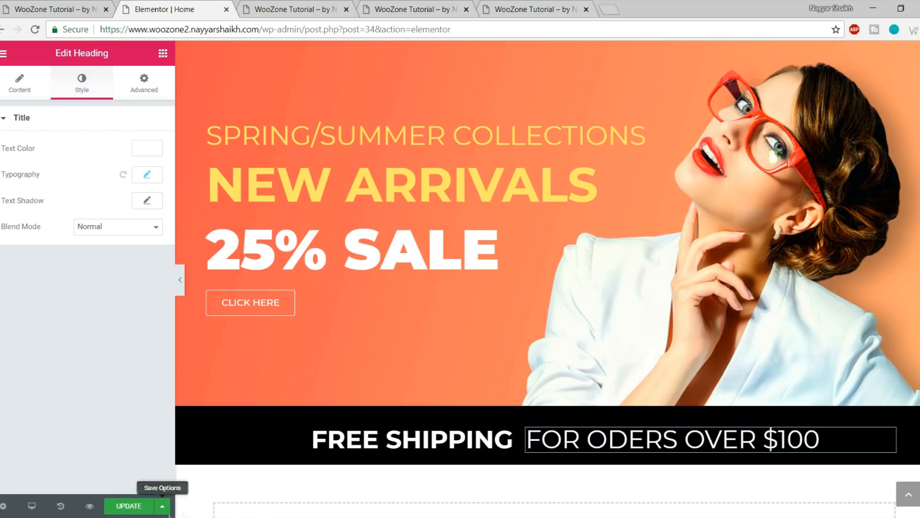
{"action": "left_click", "coordinate": [129, 506]}
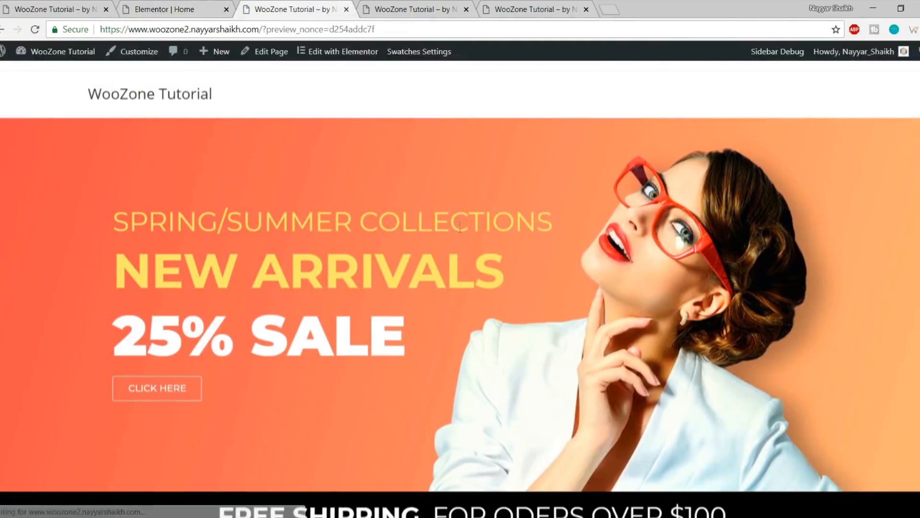
{"action": "scroll", "coordinate": [424, 354], "scroll_direction": "down", "scroll_amount": 2}
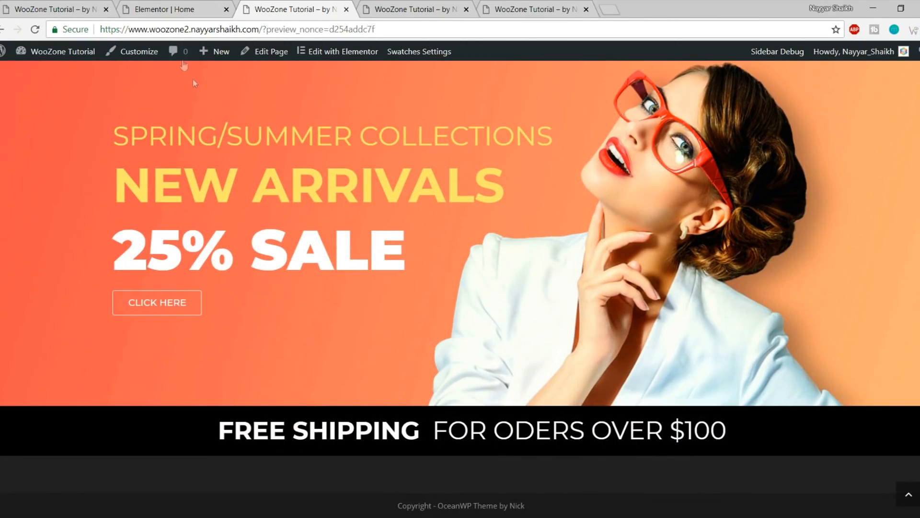
Compare the saved strip against the preview and the live site
{"action": "left_click", "coordinate": [26, 3]}
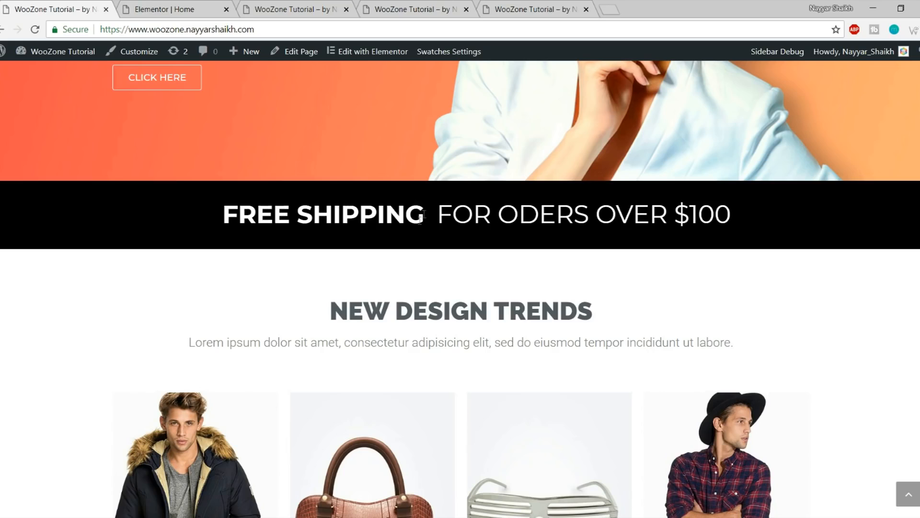
{"action": "left_click", "coordinate": [334, 5]}
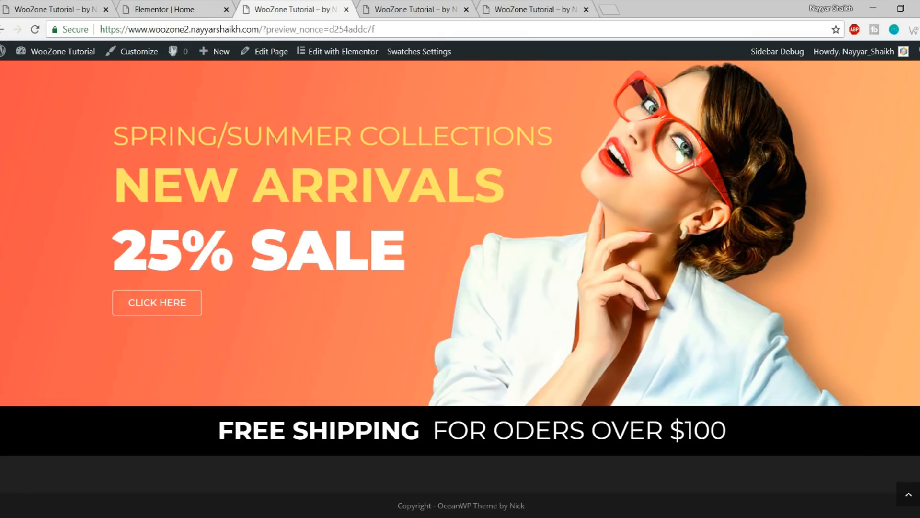
{"action": "left_click", "coordinate": [163, 9]}
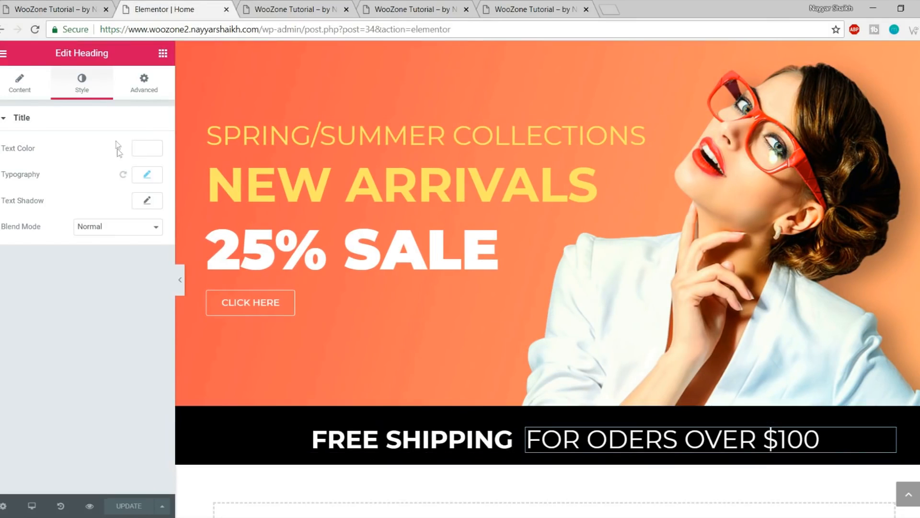
{"action": "left_click", "coordinate": [59, 9]}
{"action": "scroll", "coordinate": [569, 321], "scroll_direction": "down", "scroll_amount": 1}
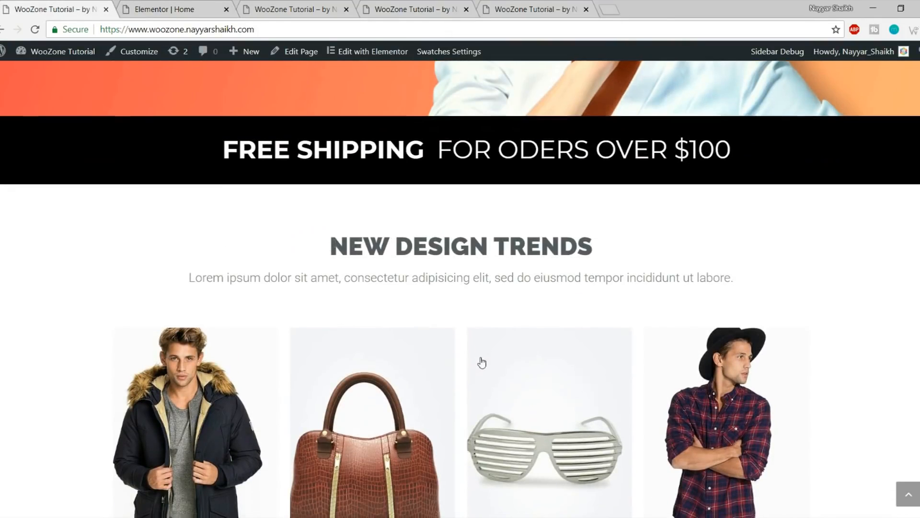
{"action": "scroll", "coordinate": [481, 361], "scroll_direction": "down", "scroll_amount": 1}
{"action": "left_click_drag", "start_coordinate": [329, 182], "coordinate": [627, 232]}
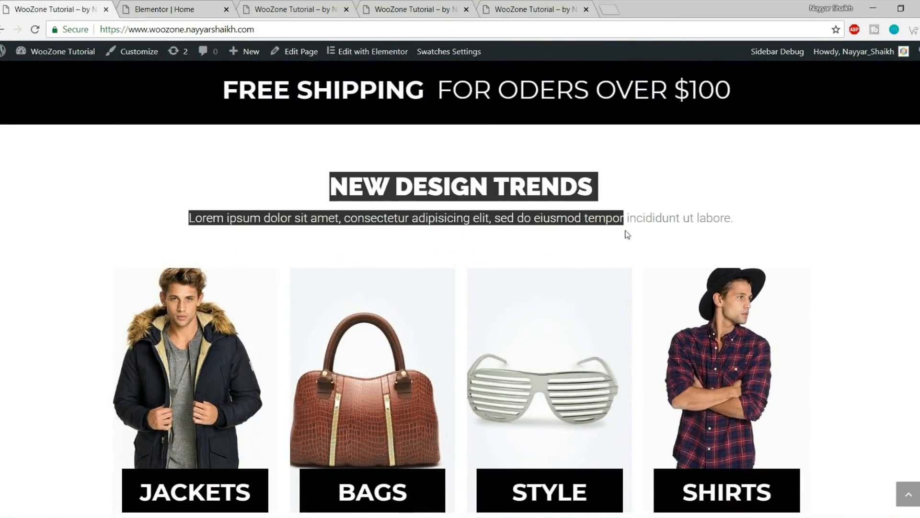
{"action": "left_click", "coordinate": [627, 232]}
{"action": "scroll", "coordinate": [626, 289], "scroll_direction": "down", "scroll_amount": 1}
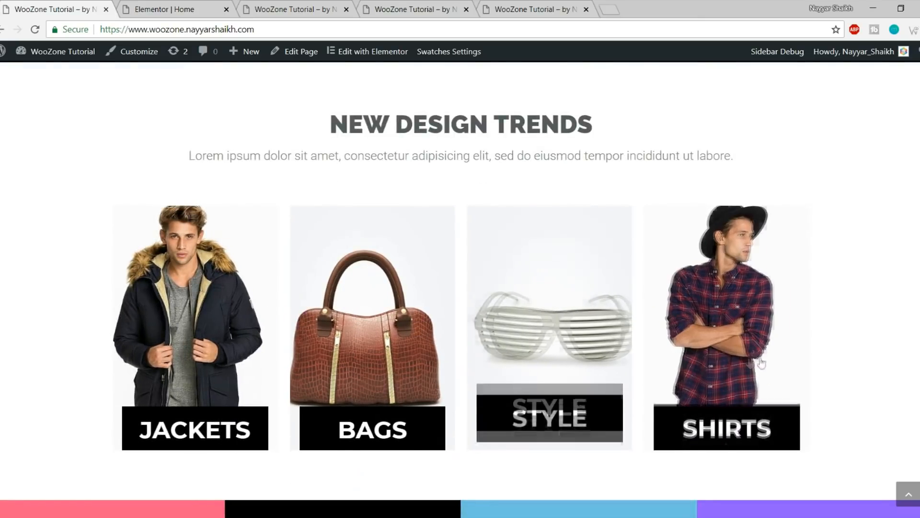
{"action": "left_click", "coordinate": [174, 5]}
{"action": "scroll", "coordinate": [372, 275], "scroll_direction": "down", "scroll_amount": 4}
{"action": "scroll", "coordinate": [372, 276], "scroll_direction": "up", "scroll_amount": 1}
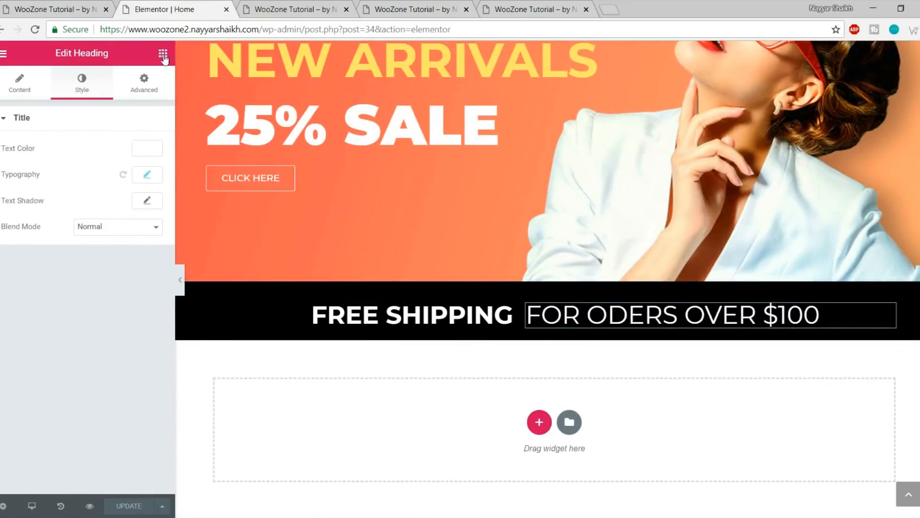
Drop a Heading widget into the empty section below the strip
{"action": "left_click", "coordinate": [163, 54]}
{"action": "left_click_drag", "start_coordinate": [126, 170], "coordinate": [190, 168]}
{"action": "left_click_drag", "start_coordinate": [334, 203], "coordinate": [521, 428]}
{"action": "scroll", "coordinate": [550, 401], "scroll_direction": "down", "scroll_amount": 2}
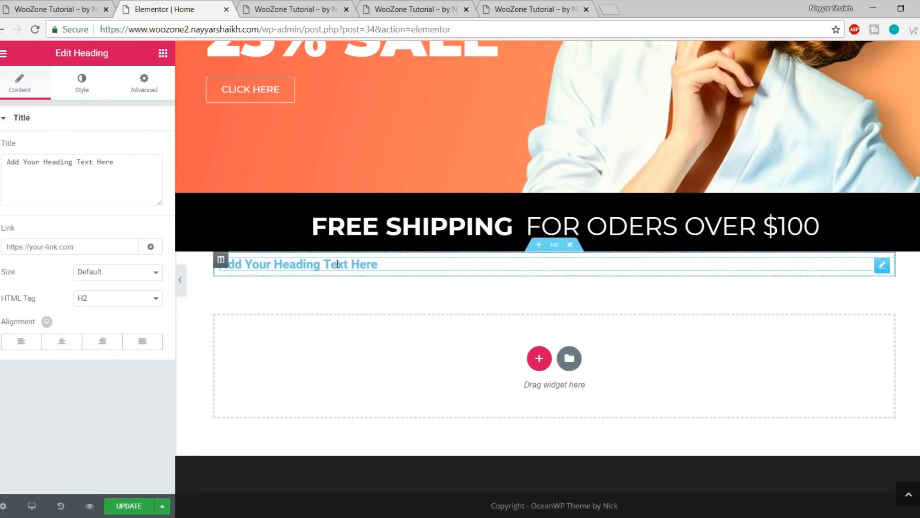
Set the heading text to 'NEW DESIGN TRENDS', copied from the live site, and centre it
{"action": "left_click", "coordinate": [58, 9]}
{"action": "left_click_drag", "start_coordinate": [336, 130], "coordinate": [596, 121]}
{"action": "key", "text": "ctrl+c"}
{"action": "left_click", "coordinate": [192, 9]}
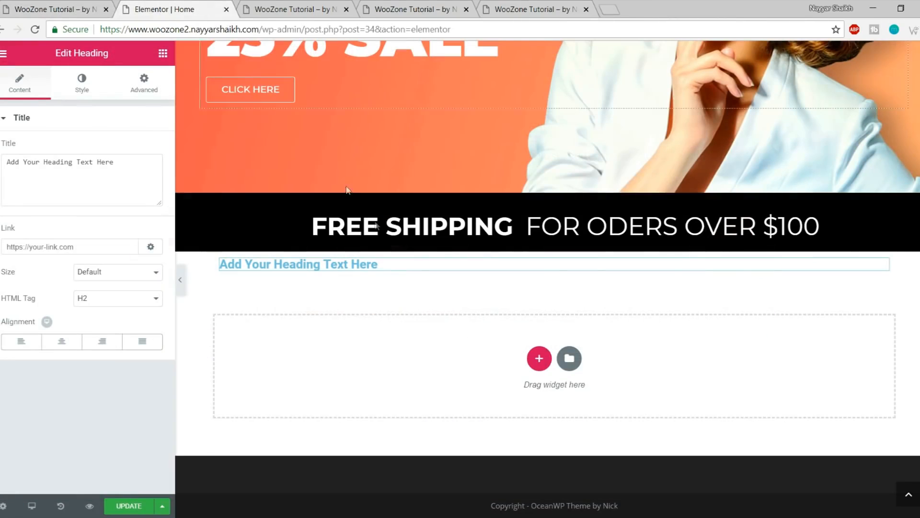
{"action": "triple_click", "coordinate": [115, 170]}
{"action": "key", "text": "ctrl+v"}
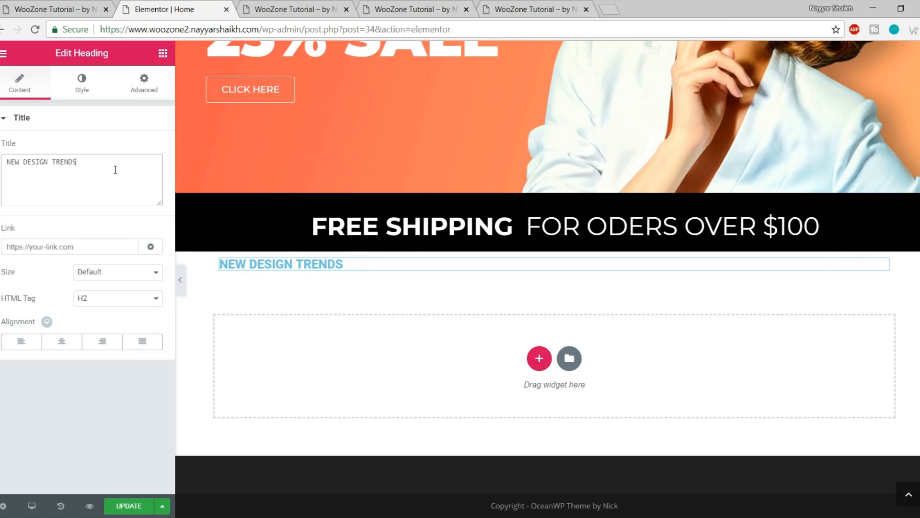
{"action": "left_click", "coordinate": [61, 341]}
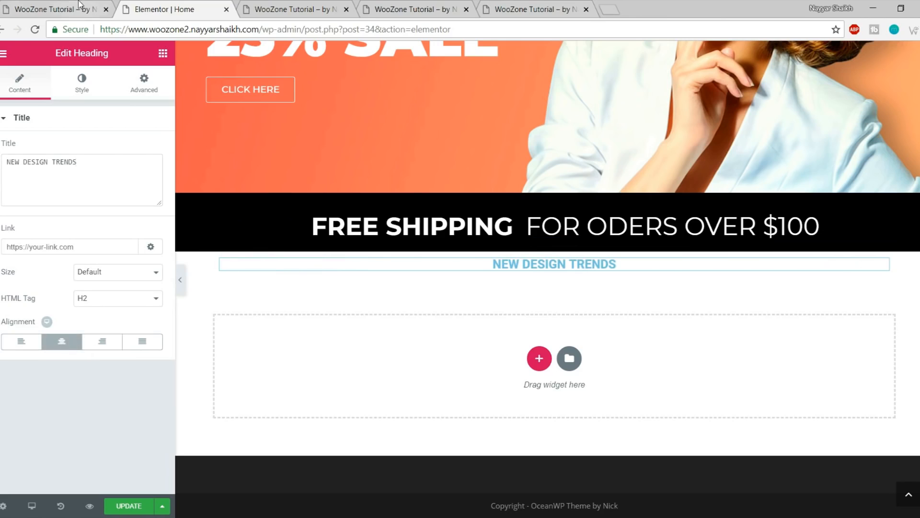
Compare the centred heading with the live site
{"action": "left_click", "coordinate": [79, 4]}
{"action": "left_click", "coordinate": [461, 170]}
{"action": "scroll", "coordinate": [444, 179], "scroll_direction": "up", "scroll_amount": 1}
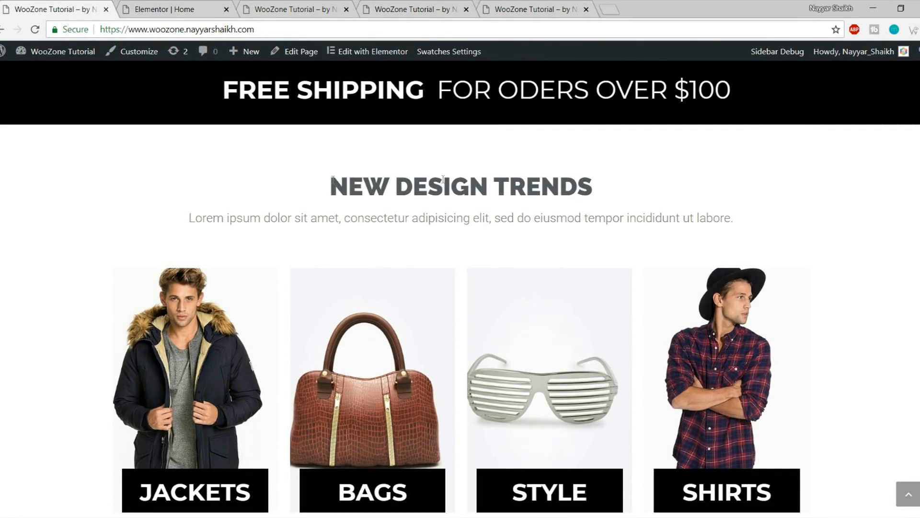
{"action": "left_click", "coordinate": [168, 10]}
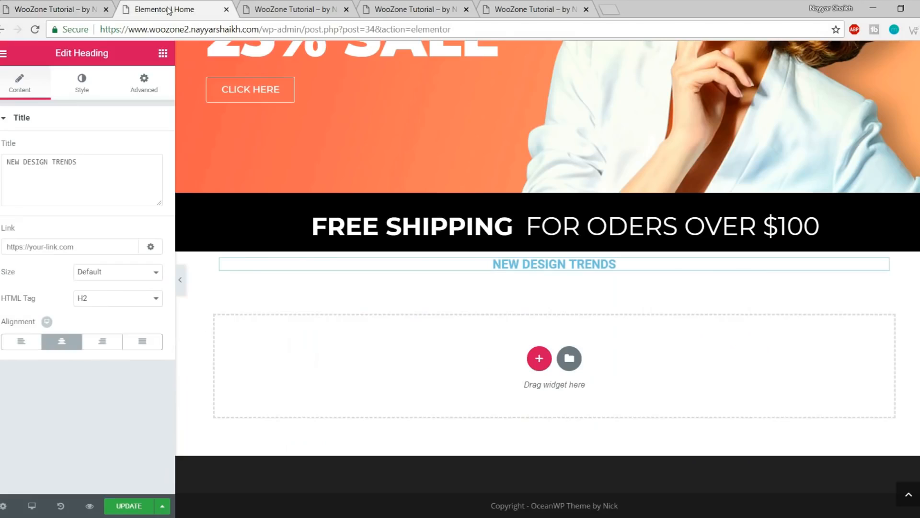
Make the NEW DESIGN TRENDS heading text dark grey #54595f
{"action": "left_click", "coordinate": [82, 85]}
{"action": "left_click", "coordinate": [154, 151]}
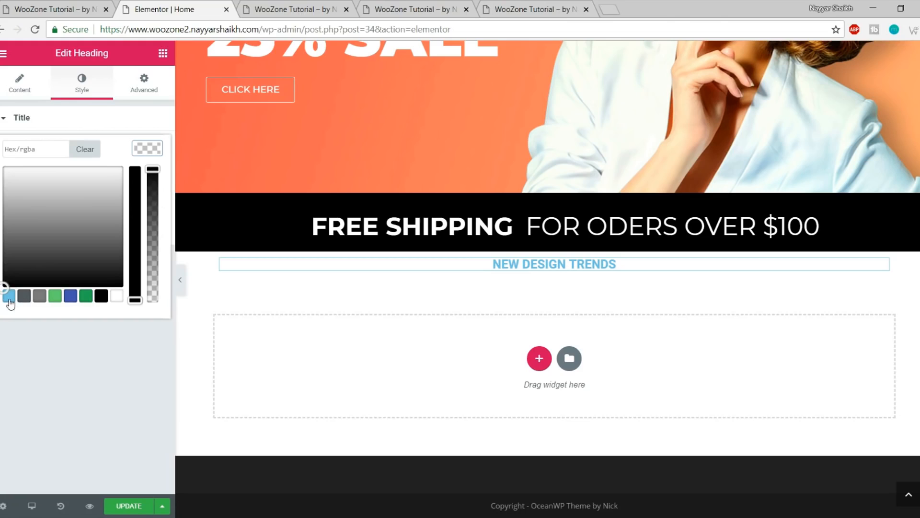
{"action": "left_click", "coordinate": [25, 296]}
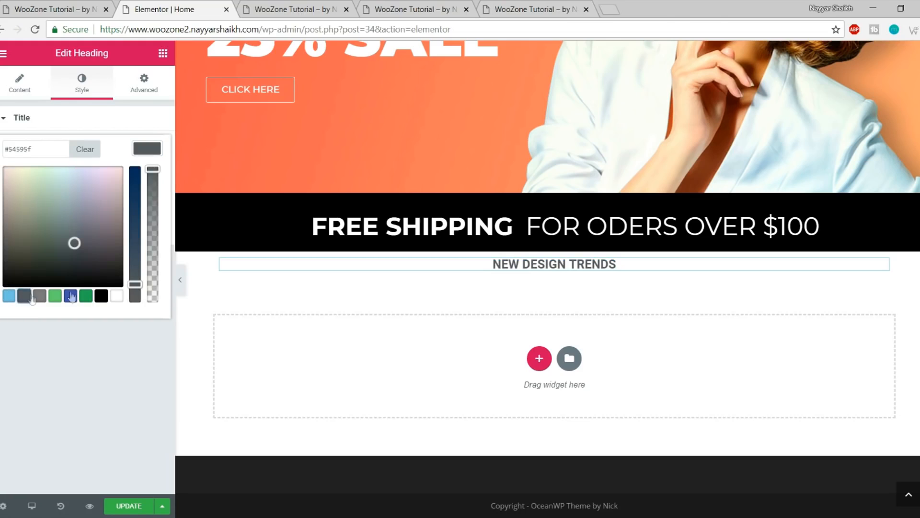
{"action": "left_click", "coordinate": [161, 150]}
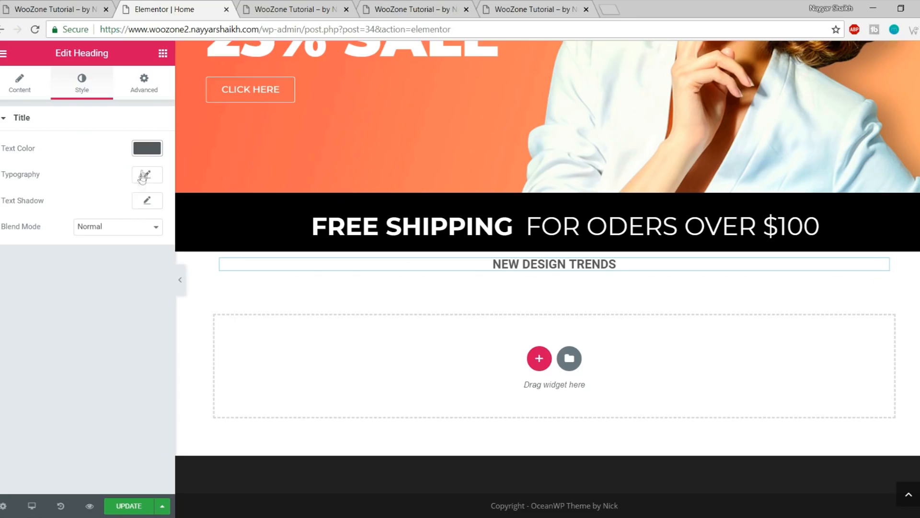
Set the heading typography to Raleway, 40 px, weight 900
{"action": "left_click", "coordinate": [148, 176]}
{"action": "left_click", "coordinate": [109, 213]}
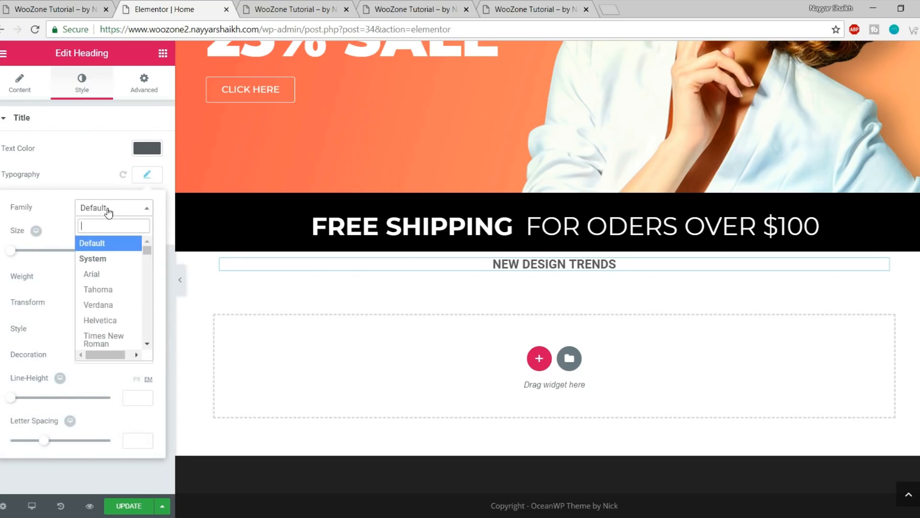
{"action": "type", "text": "ral"}
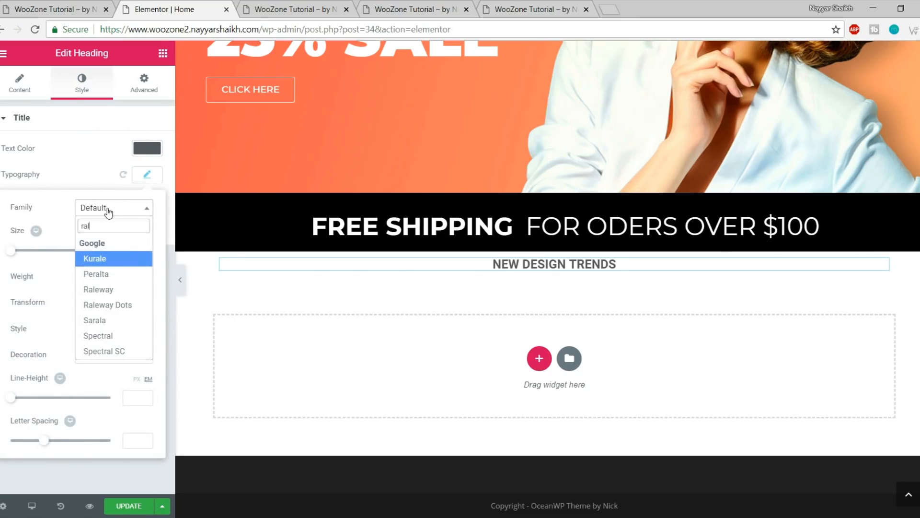
{"action": "type", "text": "eq"}
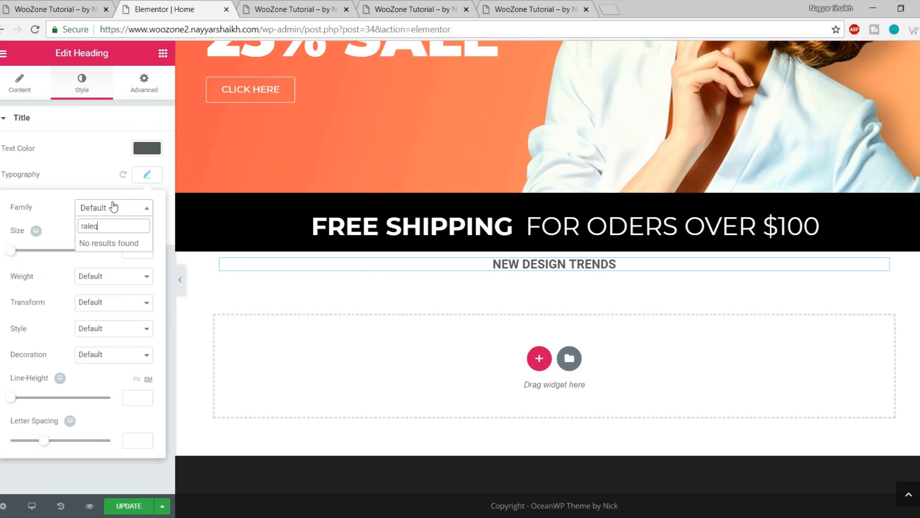
{"action": "key", "text": "BackSpace"}
{"action": "type", "text": "w"}
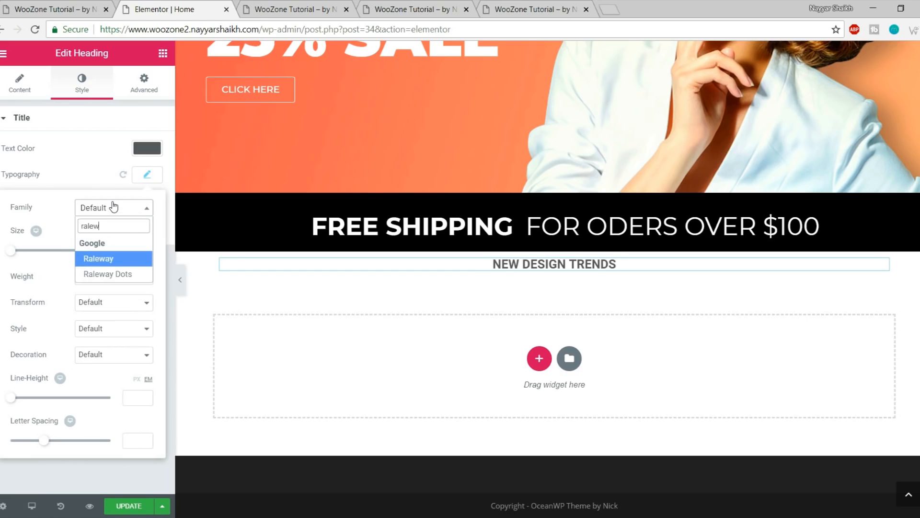
{"action": "left_click", "coordinate": [110, 264]}
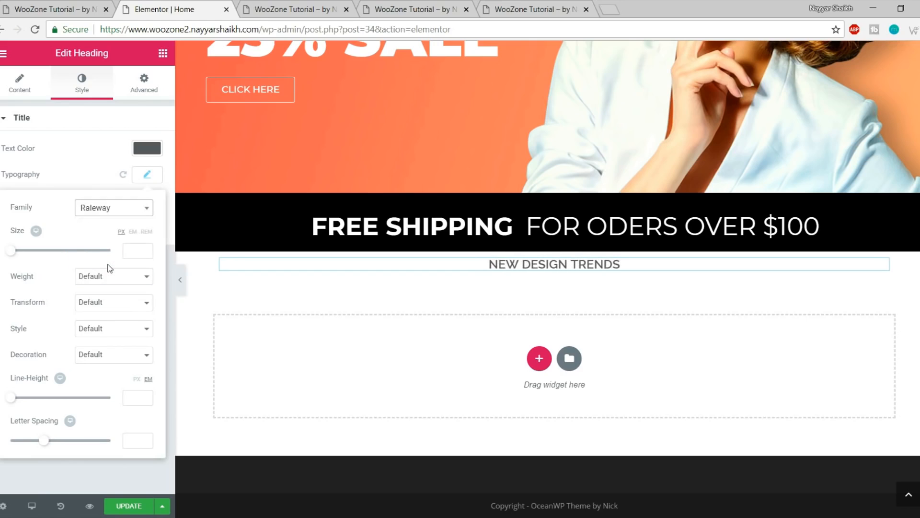
{"action": "left_click_drag", "start_coordinate": [12, 251], "coordinate": [34, 260]}
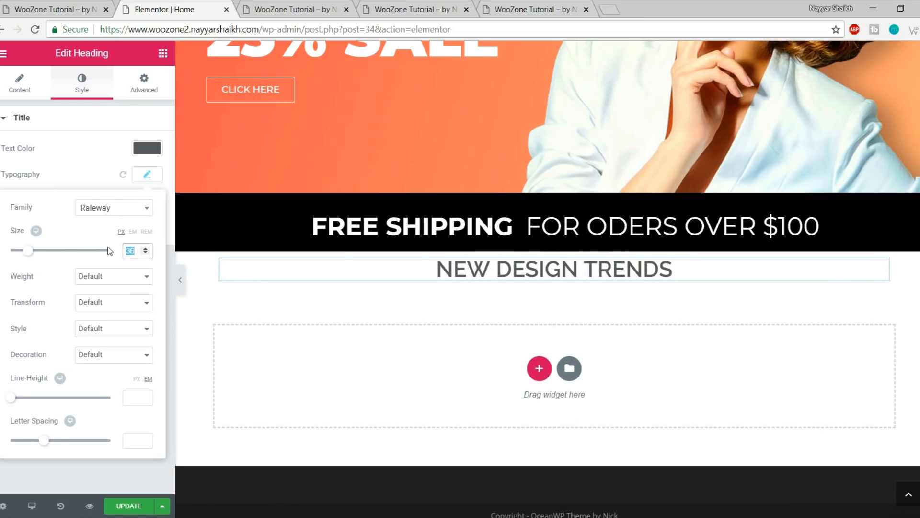
{"action": "type", "text": "40"}
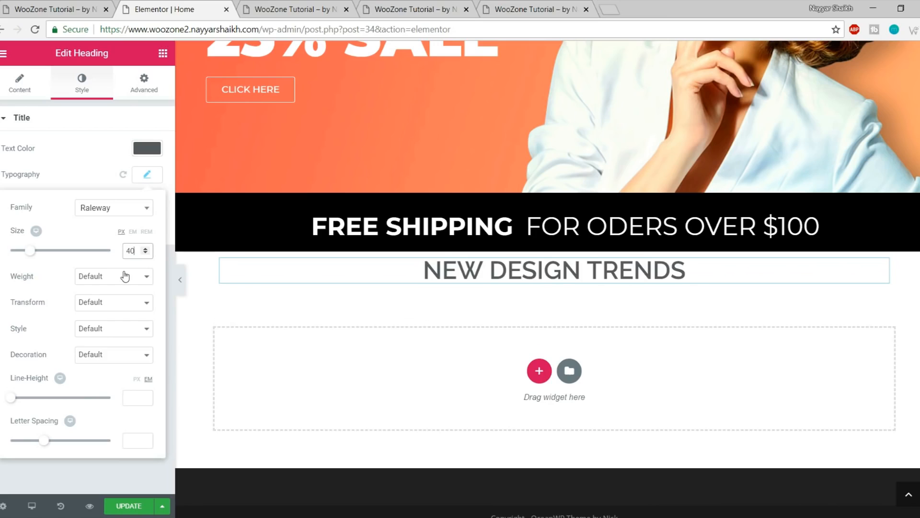
{"action": "left_click", "coordinate": [125, 276]}
{"action": "left_click", "coordinate": [89, 368]}
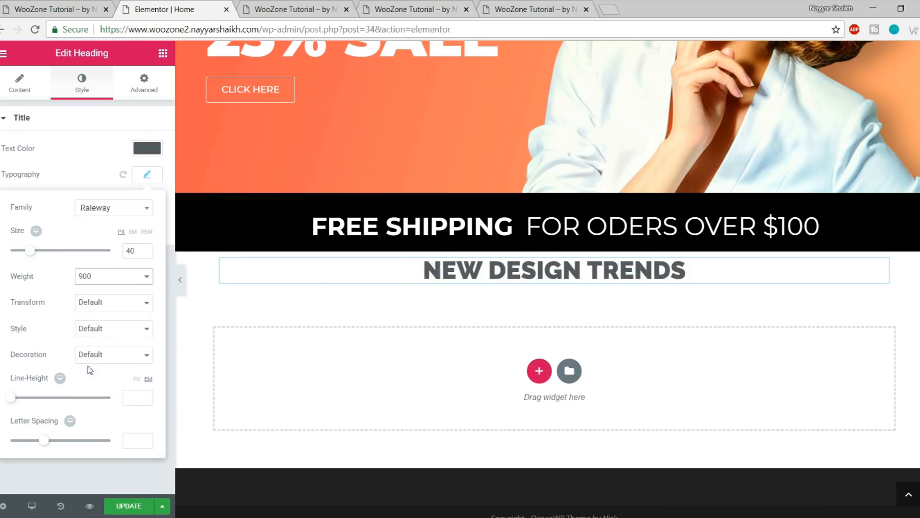
Inspect the reference site's heading and the paragraph beneath it
{"action": "left_click", "coordinate": [53, 6]}
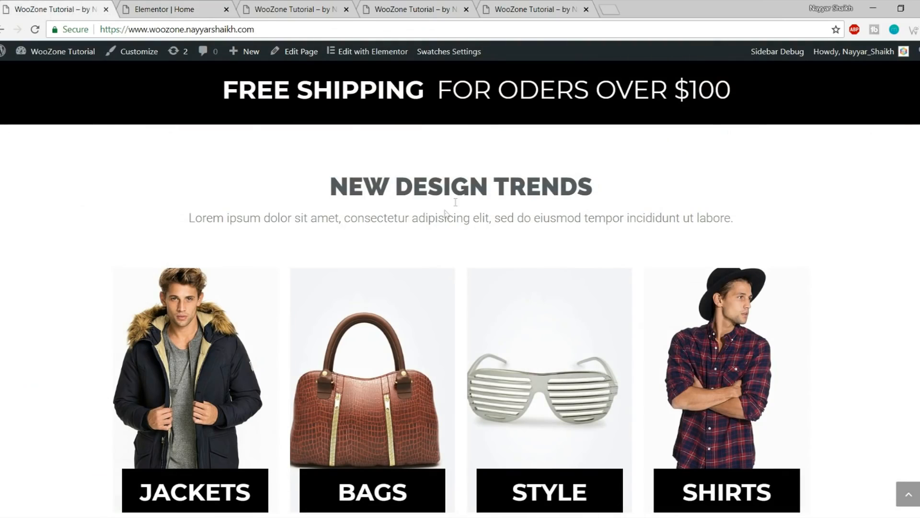
{"action": "left_click_drag", "start_coordinate": [337, 190], "coordinate": [621, 189]}
{"action": "left_click", "coordinate": [641, 209]}
{"action": "left_click_drag", "start_coordinate": [190, 220], "coordinate": [776, 219]}
{"action": "key", "text": "ctrl+c"}
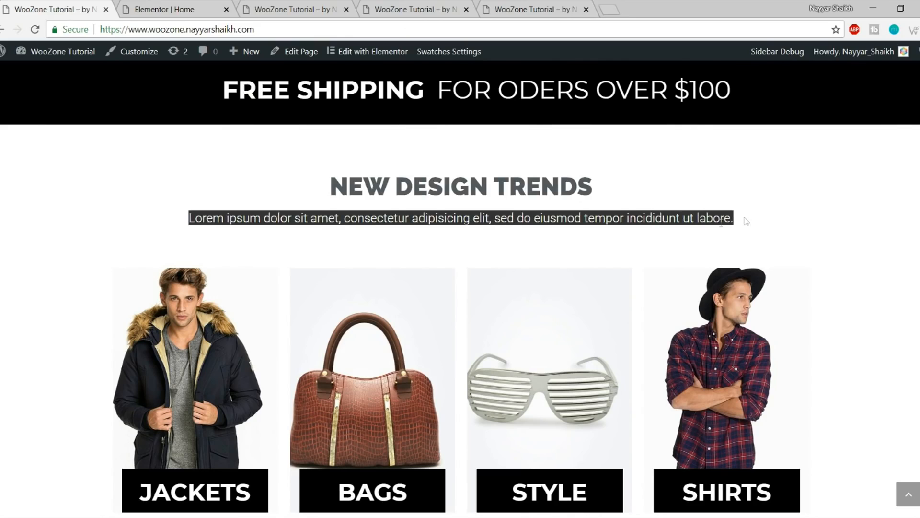
{"action": "left_click", "coordinate": [172, 9]}
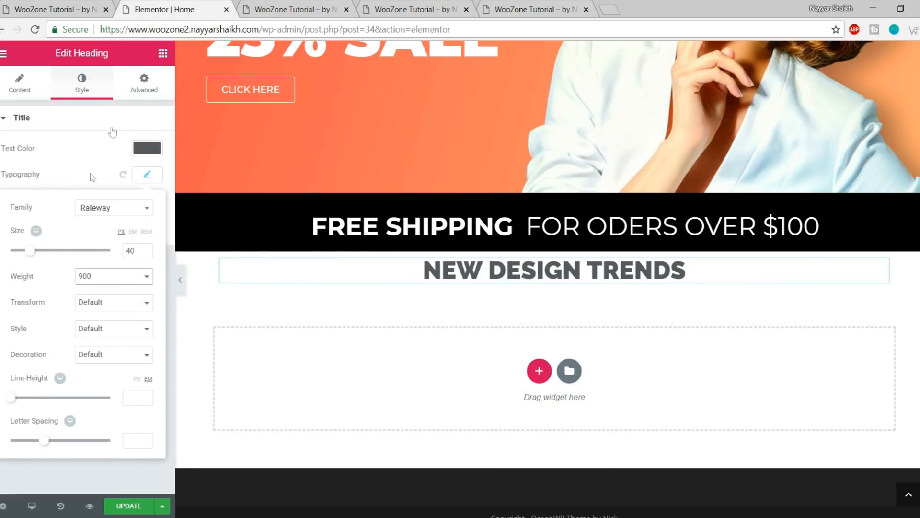
Add a centred heading with the Lorem ipsum sentence below NEW DESIGN TRENDS
{"action": "left_click", "coordinate": [163, 53]}
{"action": "left_click_drag", "start_coordinate": [127, 172], "coordinate": [533, 281]}
{"action": "left_click", "coordinate": [74, 189]}
{"action": "key", "text": "ctrl+a"}
{"action": "key", "text": "ctrl+v"}
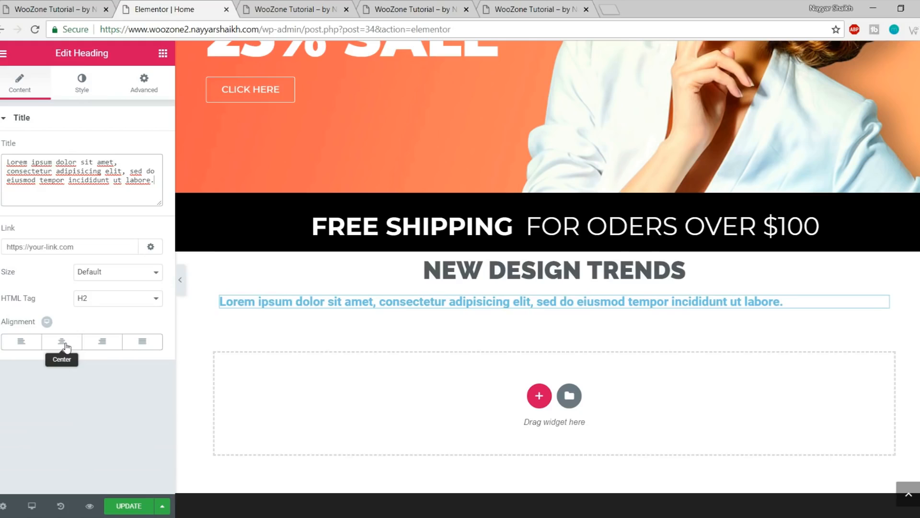
{"action": "left_click", "coordinate": [62, 341]}
Make the subtitle grey #7a7a7a with font weight 300
{"action": "left_click", "coordinate": [82, 84]}
{"action": "left_click", "coordinate": [147, 148]}
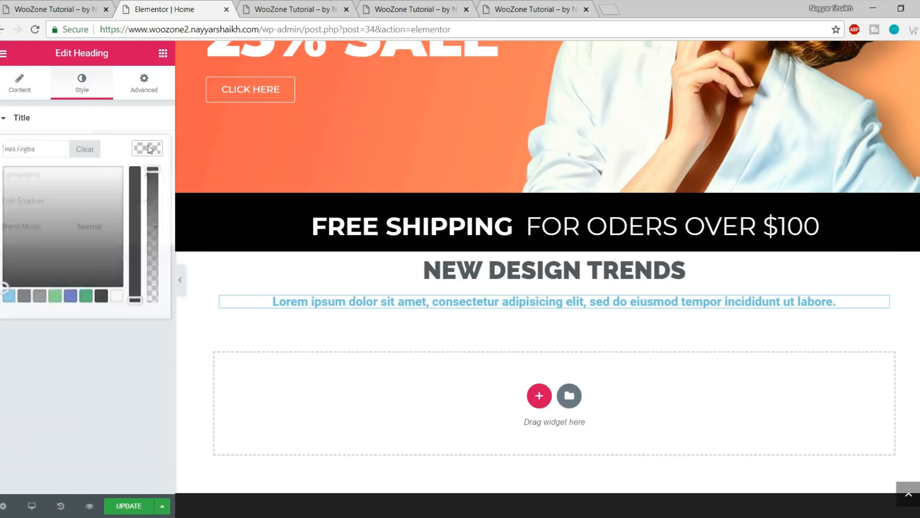
{"action": "left_click", "coordinate": [40, 302]}
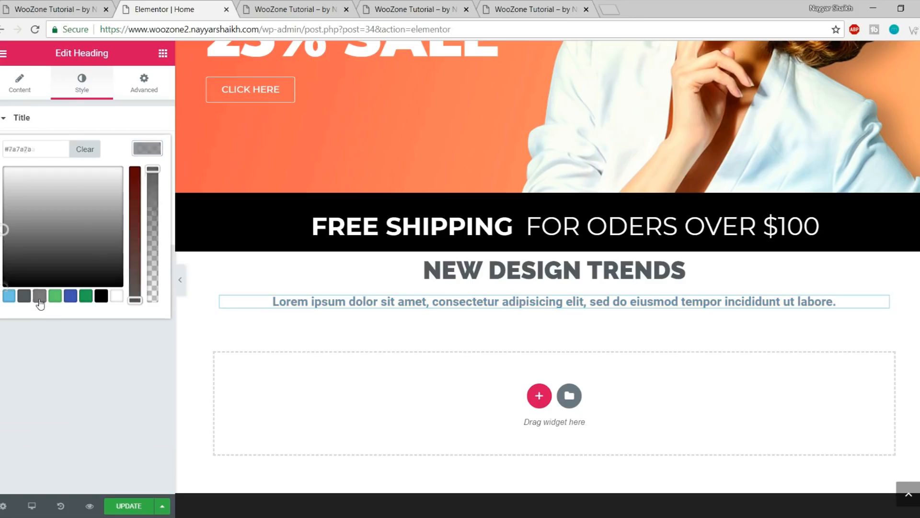
{"action": "left_click", "coordinate": [146, 150]}
{"action": "left_click", "coordinate": [147, 175]}
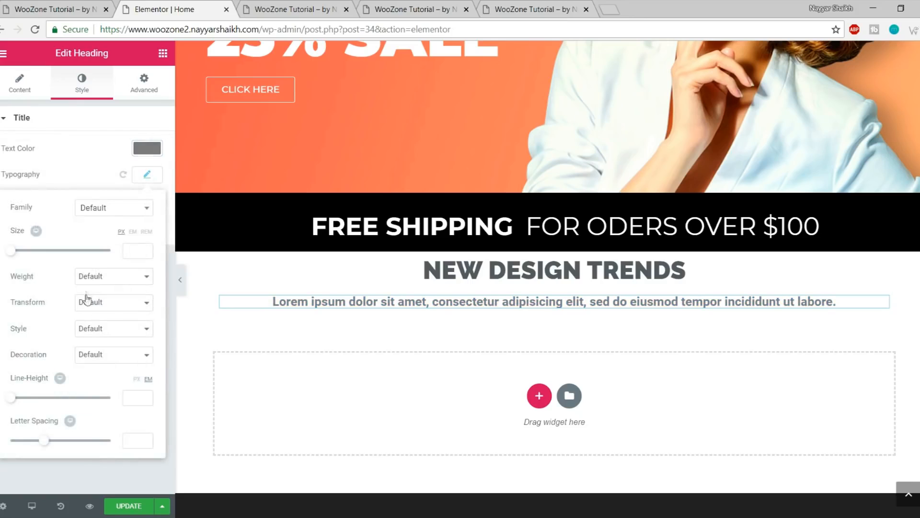
{"action": "left_click", "coordinate": [105, 279]}
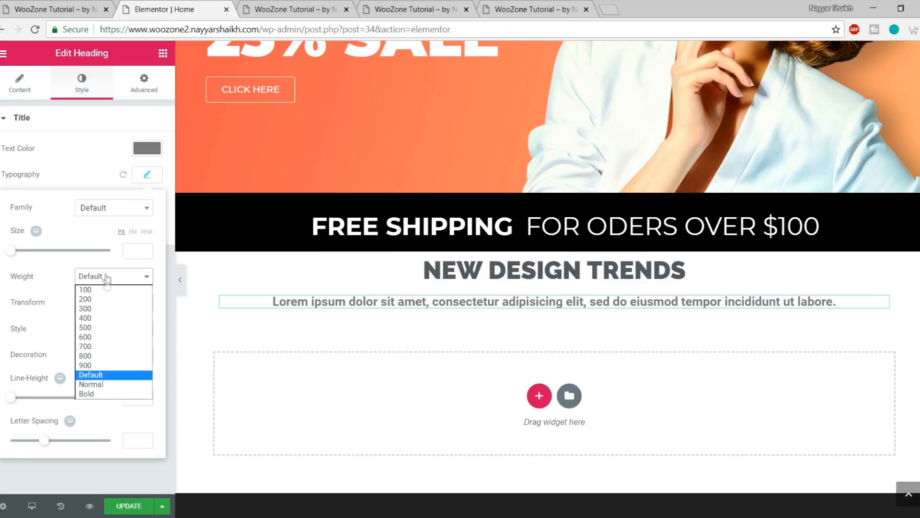
{"action": "left_click", "coordinate": [106, 309]}
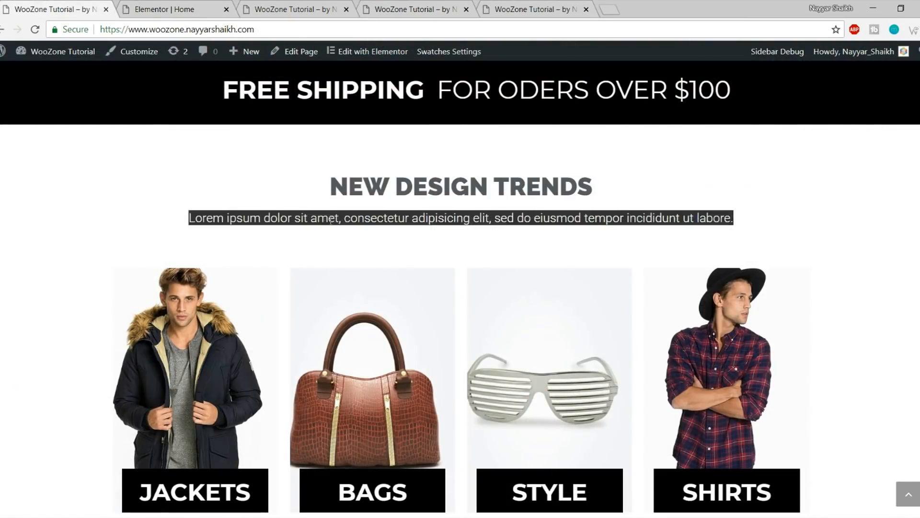
Switch back to the reference site to compare the new subtitle
{"action": "left_click", "coordinate": [399, 214]}
{"action": "left_click", "coordinate": [189, 7]}
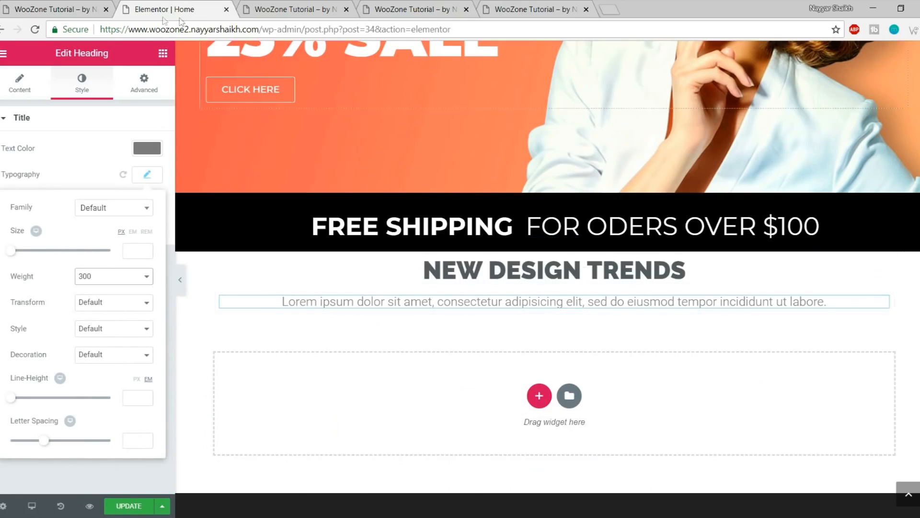
{"action": "left_click", "coordinate": [66, 4]}
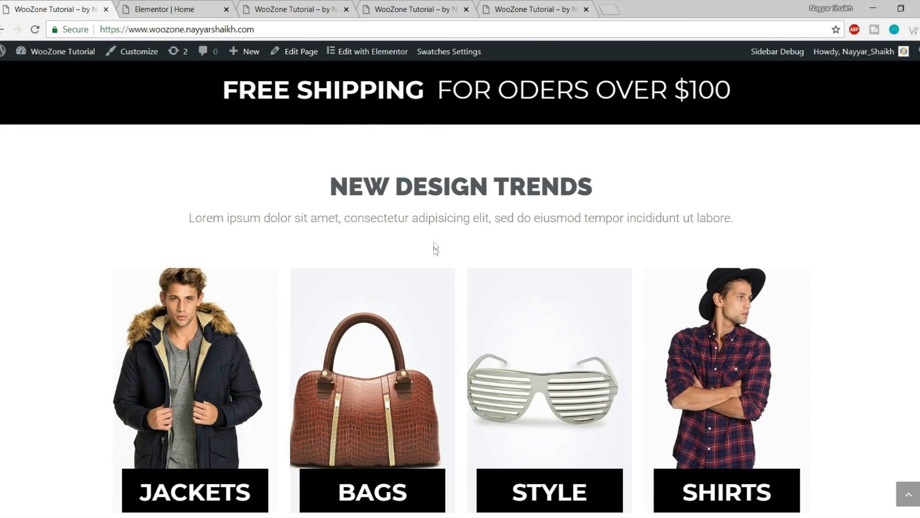
Select the NEW DESIGN TRENDS section and give it zero padding
{"action": "left_click", "coordinate": [201, 7]}
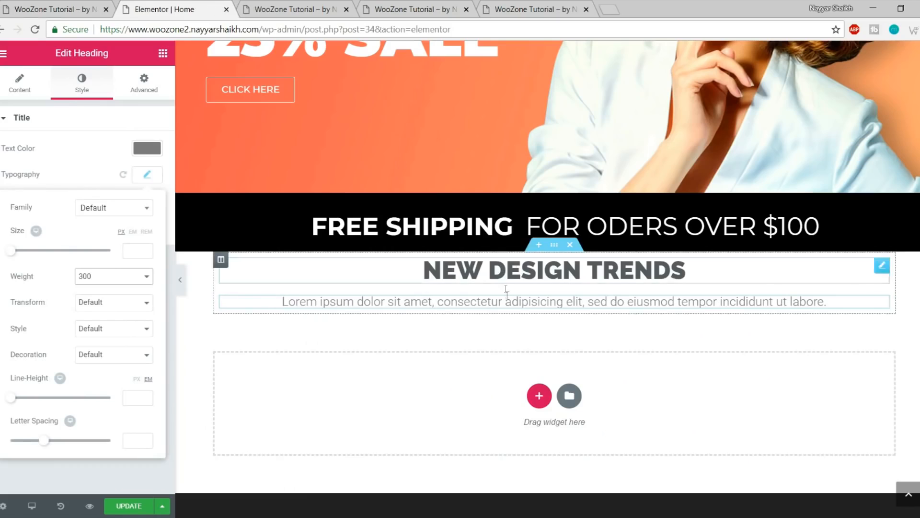
{"action": "left_click", "coordinate": [556, 248]}
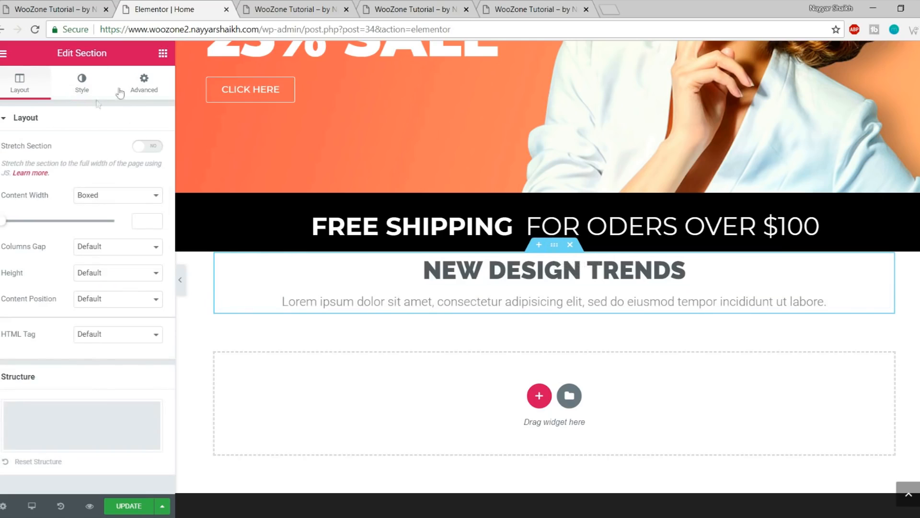
{"action": "left_click", "coordinate": [146, 84]}
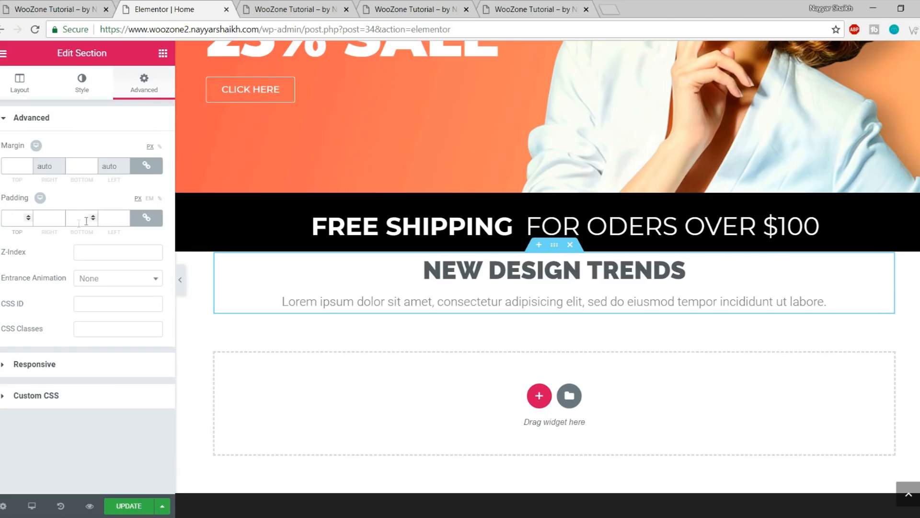
{"action": "type", "text": "10"}
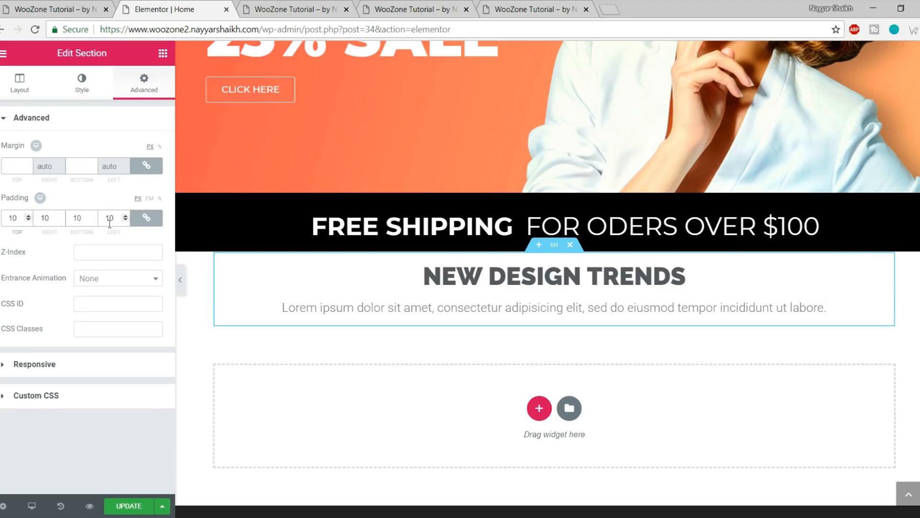
{"action": "type", "text": "0"}
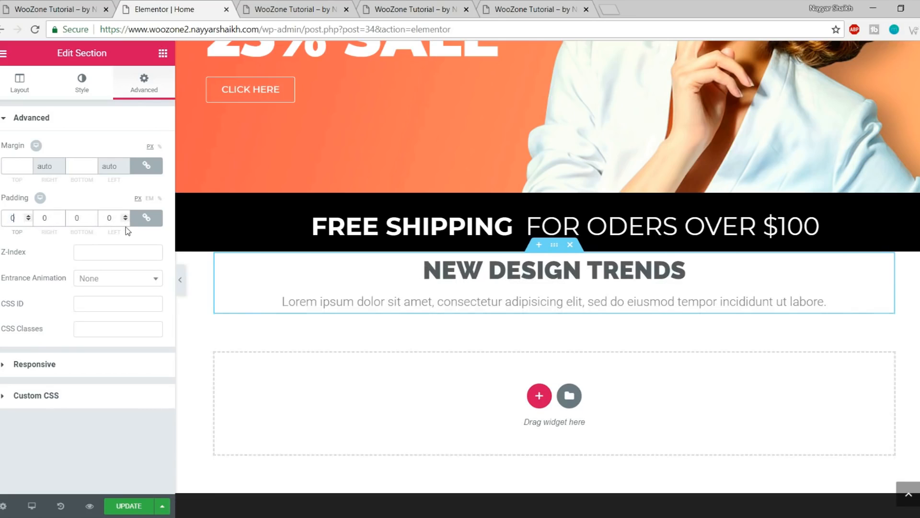
{"action": "left_click", "coordinate": [147, 220]}
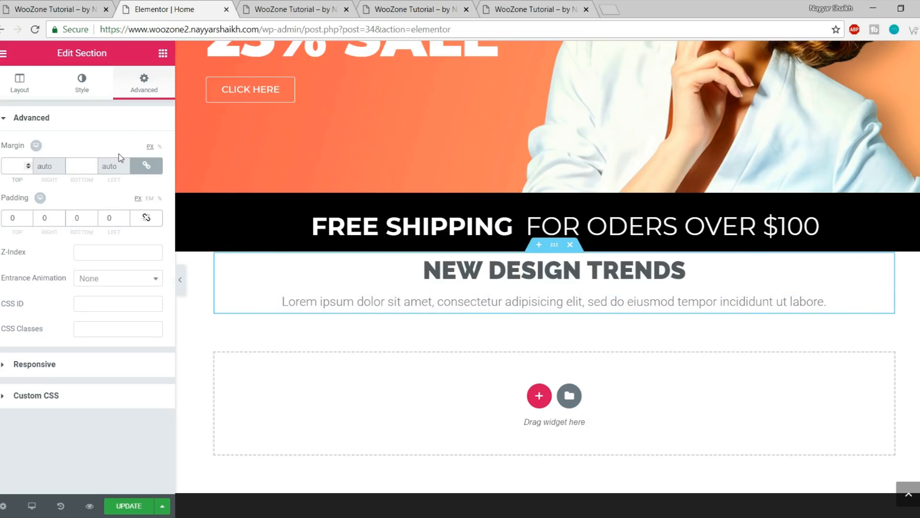
Set the section margin to 70 px top and 50 px bottom, then save
{"action": "type", "text": "70"}
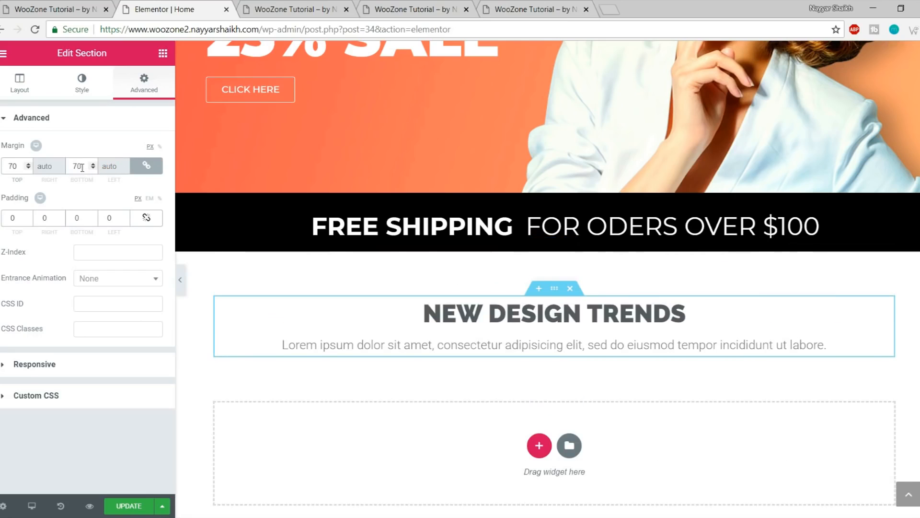
{"action": "left_click_drag", "start_coordinate": [82, 167], "coordinate": [67, 164]}
{"action": "left_click", "coordinate": [151, 169]}
{"action": "double_click", "coordinate": [83, 167]}
{"action": "type", "text": "50"}
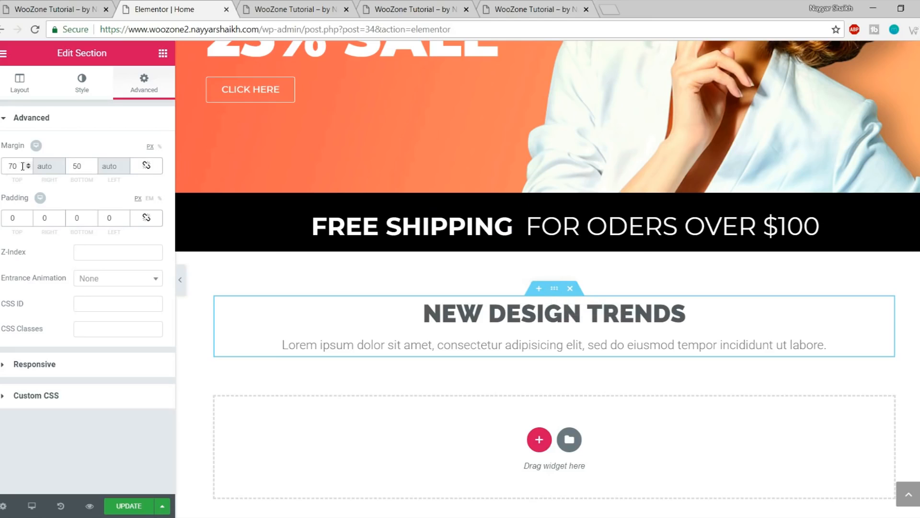
{"action": "left_click", "coordinate": [82, 168]}
{"action": "left_click", "coordinate": [129, 506]}
Look over the preview and the live store's four category images, then return to the editor
{"action": "left_click", "coordinate": [326, 5]}
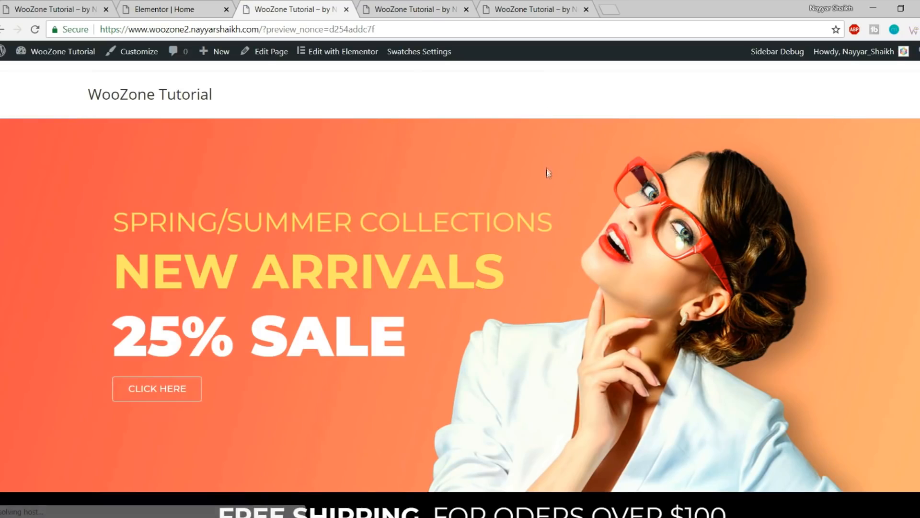
{"action": "scroll", "coordinate": [549, 174], "scroll_direction": "down", "scroll_amount": 5}
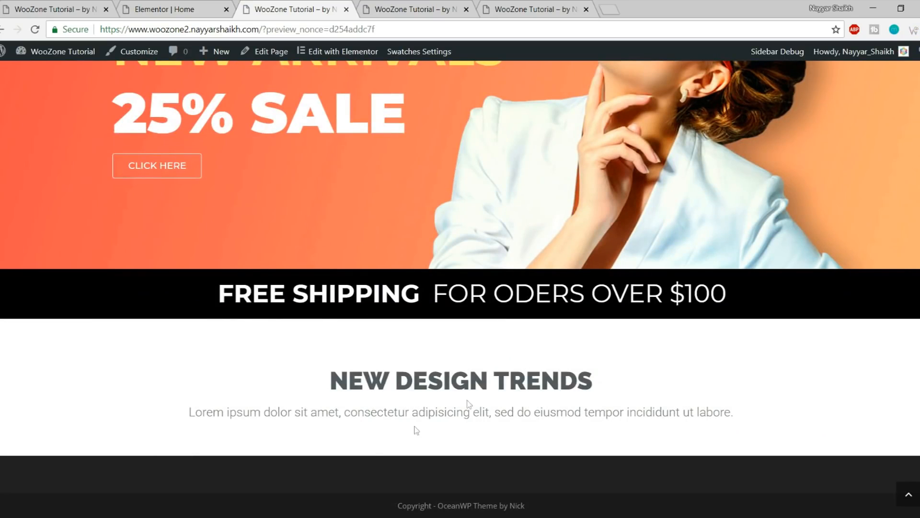
{"action": "left_click", "coordinate": [61, 5]}
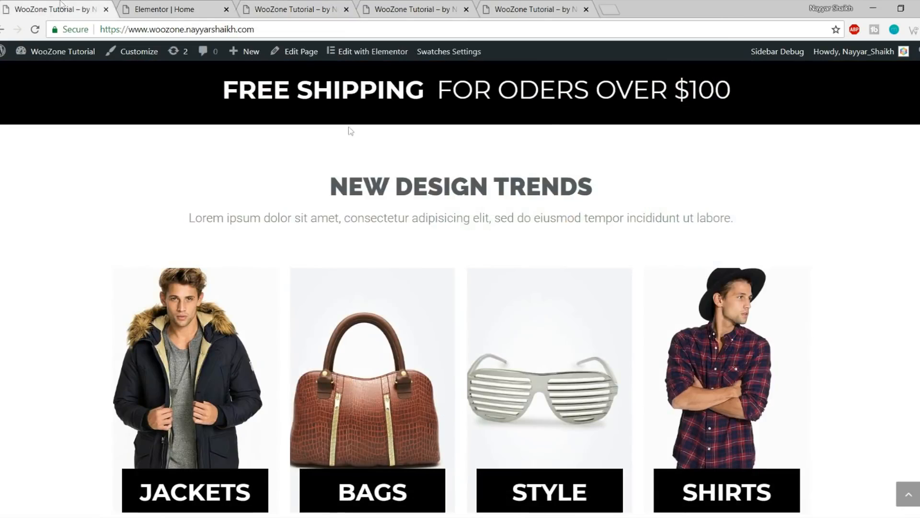
{"action": "scroll", "coordinate": [417, 283], "scroll_direction": "down", "scroll_amount": 3}
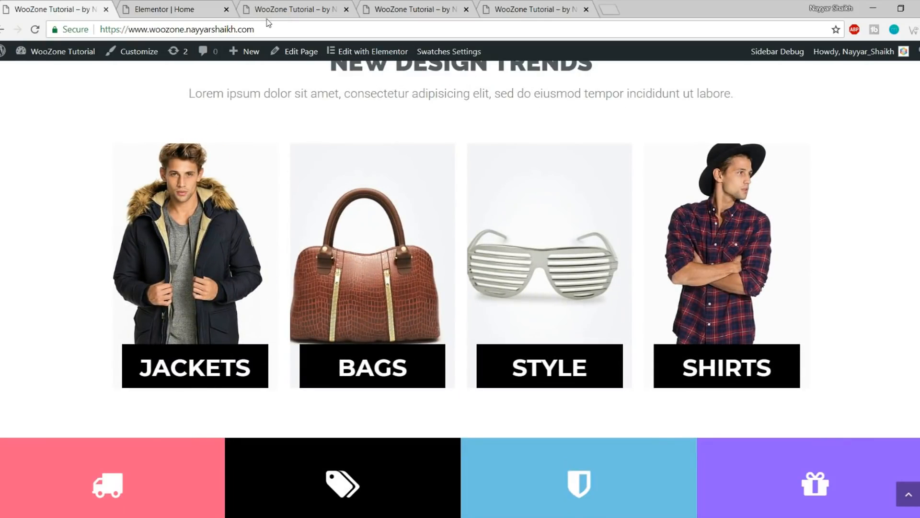
{"action": "left_click", "coordinate": [186, 4]}
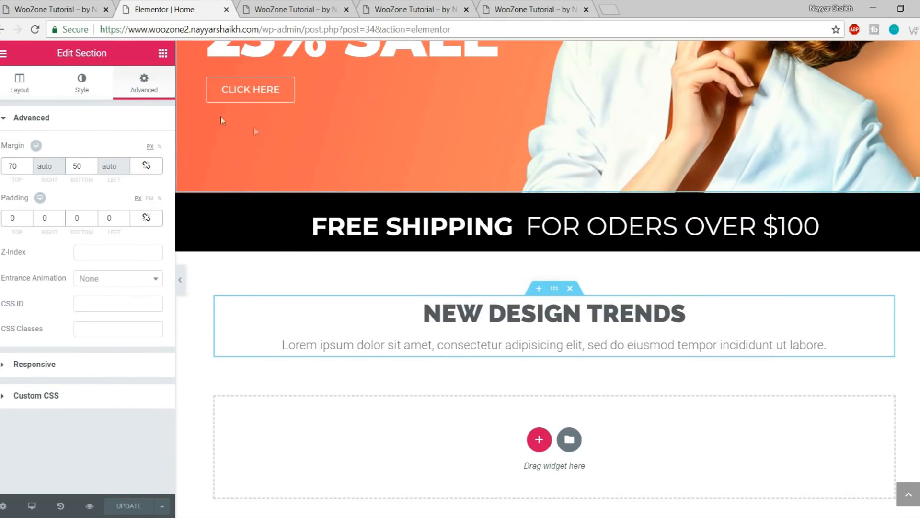
Add a Premium Banner widget in a new section below NEW DESIGN TRENDS
{"action": "left_click", "coordinate": [163, 54]}
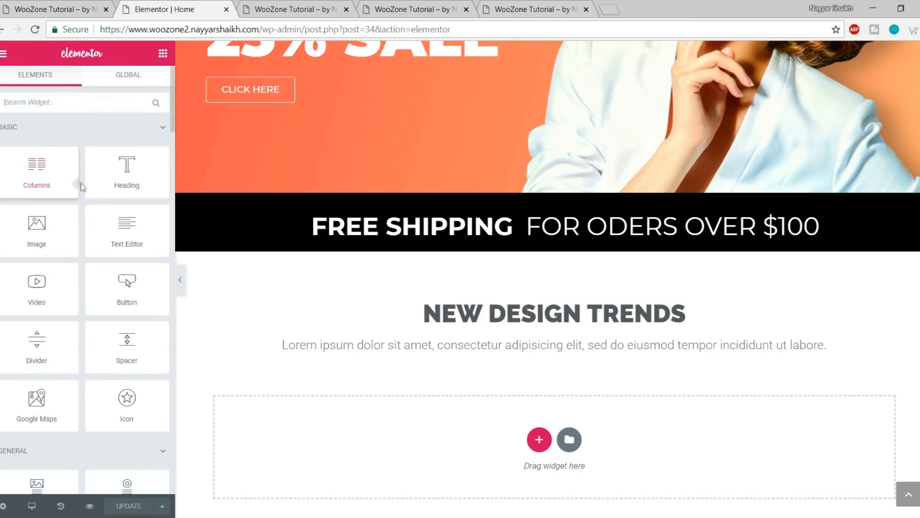
{"action": "scroll", "coordinate": [90, 256], "scroll_direction": "down", "scroll_amount": 5}
{"action": "scroll", "coordinate": [89, 257], "scroll_direction": "down", "scroll_amount": 10}
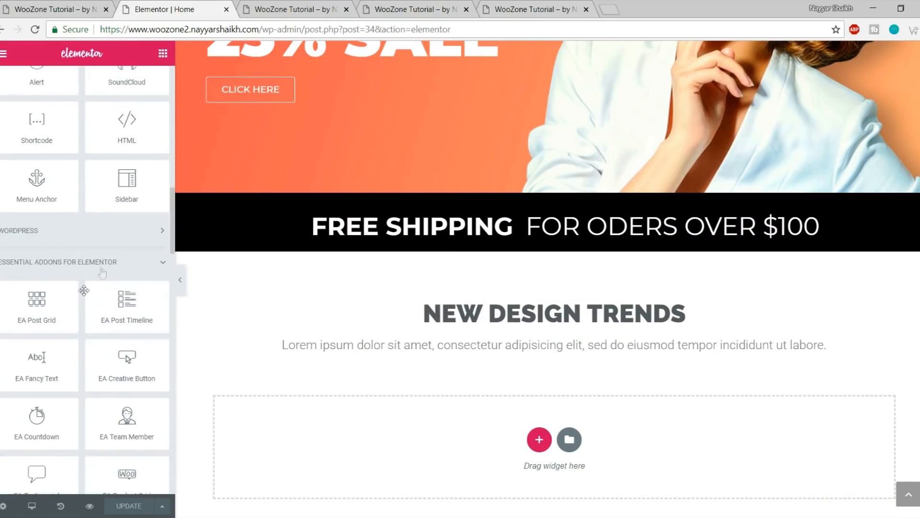
{"action": "scroll", "coordinate": [74, 302], "scroll_direction": "down", "scroll_amount": 15}
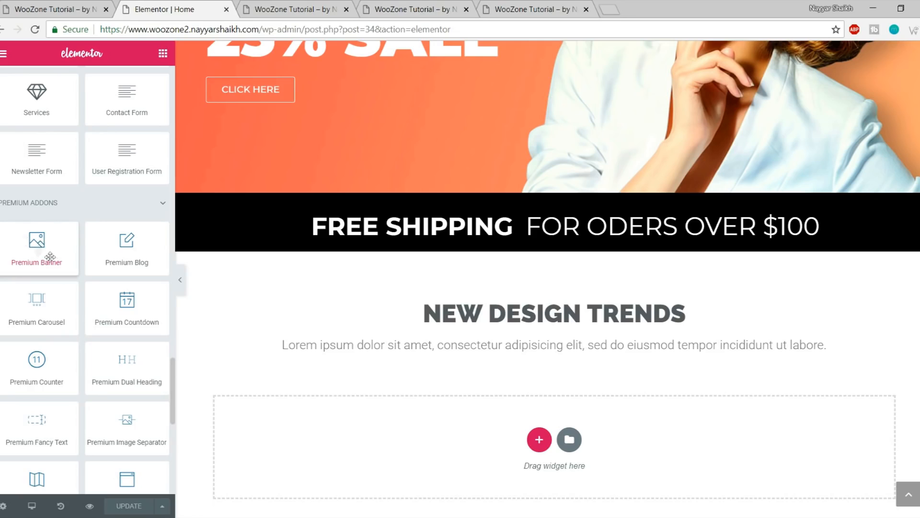
{"action": "left_click_drag", "start_coordinate": [52, 257], "coordinate": [500, 453]}
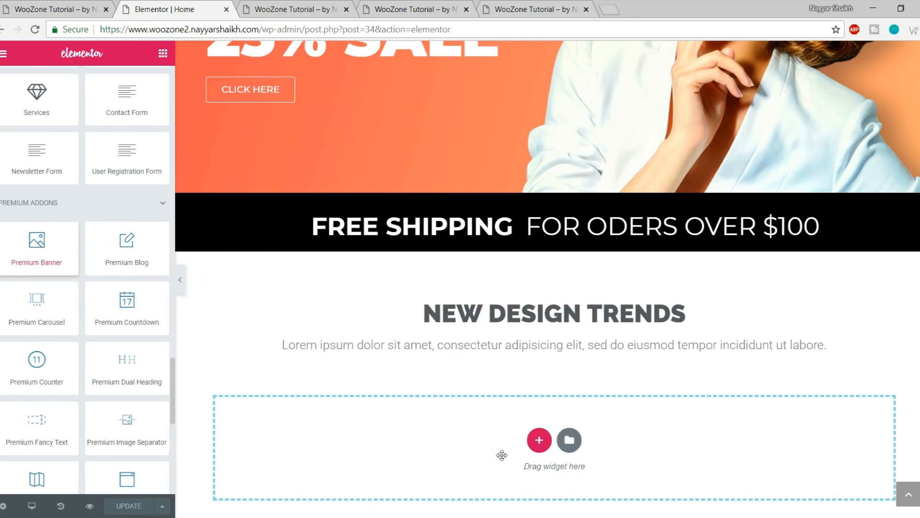
{"action": "scroll", "coordinate": [594, 312], "scroll_direction": "down", "scroll_amount": 3}
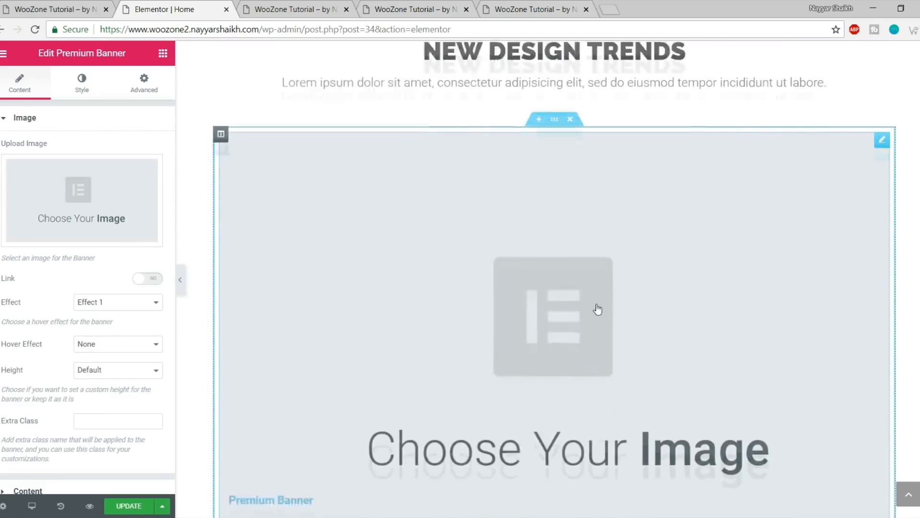
{"action": "scroll", "coordinate": [596, 316], "scroll_direction": "up", "scroll_amount": 2}
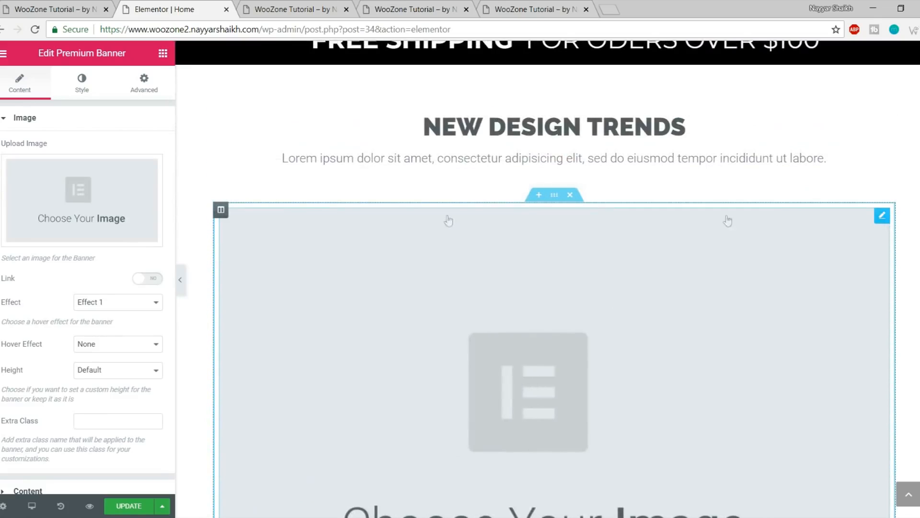
Add three columns beside the banner for a row of four, then view the live category images
{"action": "right_click", "coordinate": [221, 215]}
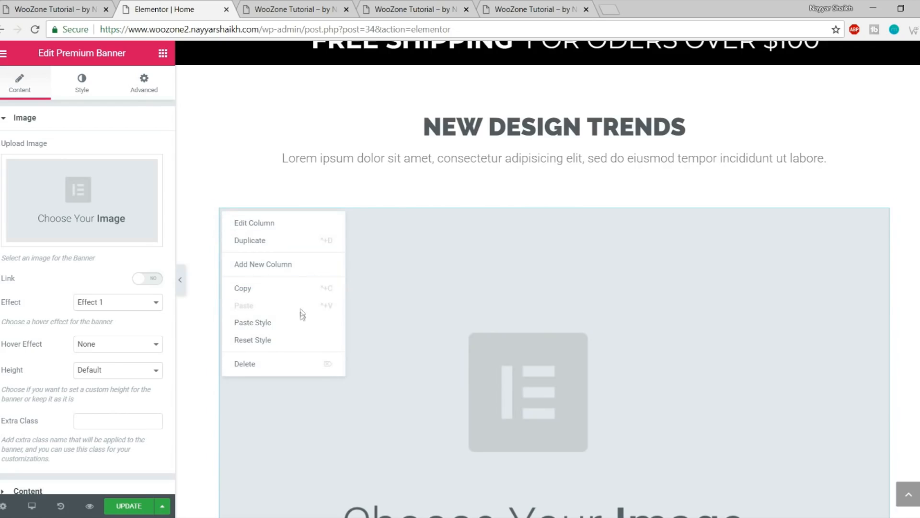
{"action": "left_click", "coordinate": [293, 263]}
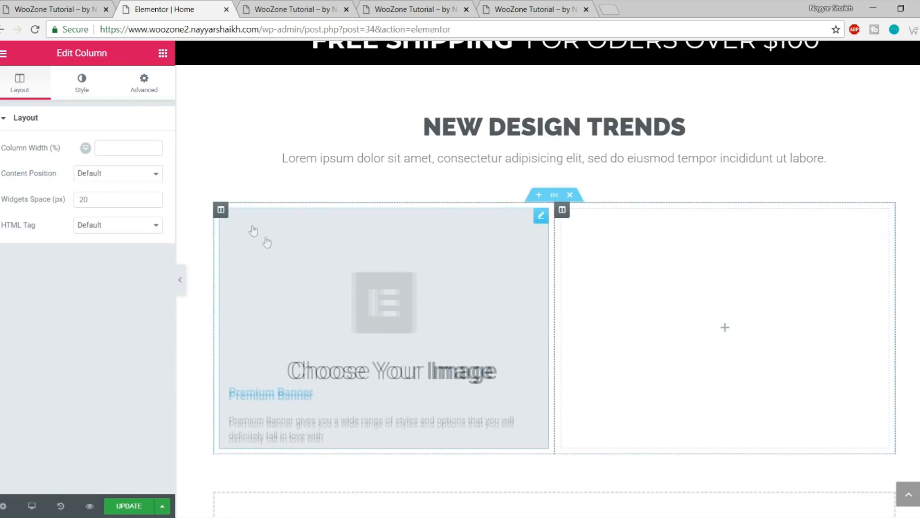
{"action": "right_click", "coordinate": [221, 210]}
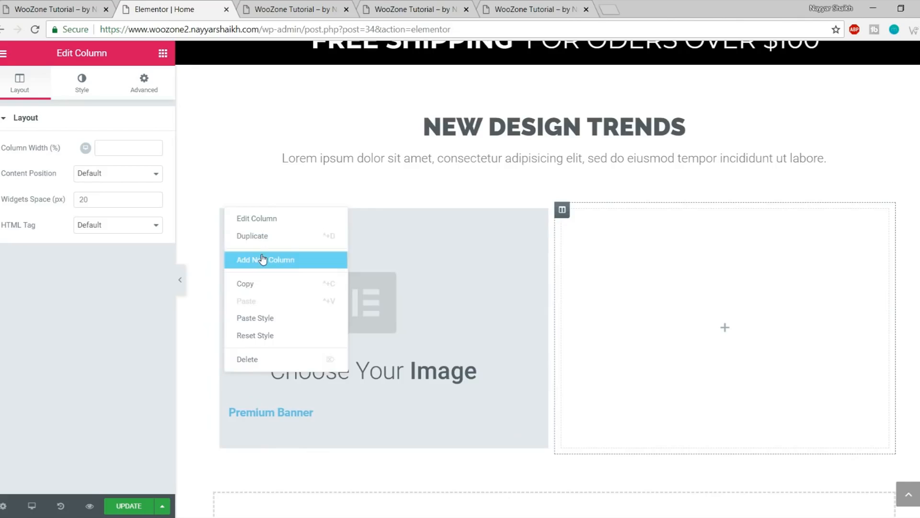
{"action": "left_click", "coordinate": [261, 259]}
{"action": "right_click", "coordinate": [221, 214]}
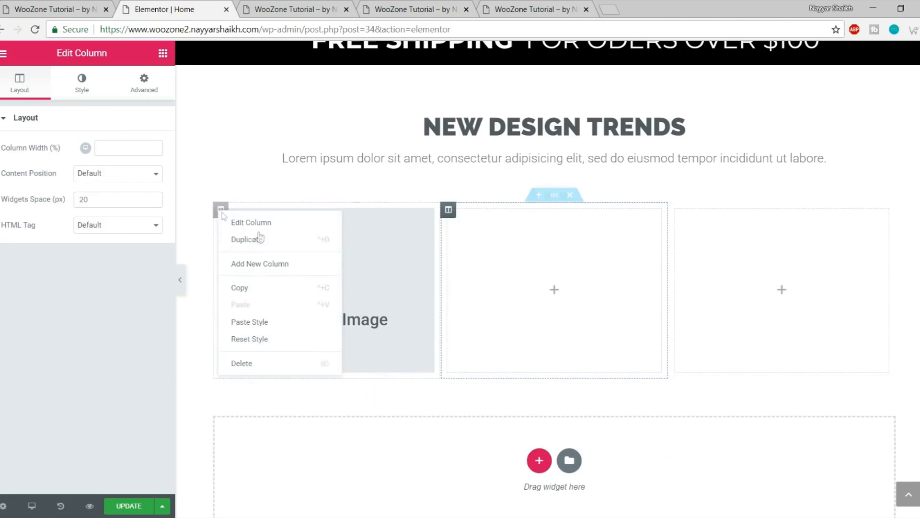
{"action": "left_click", "coordinate": [279, 264]}
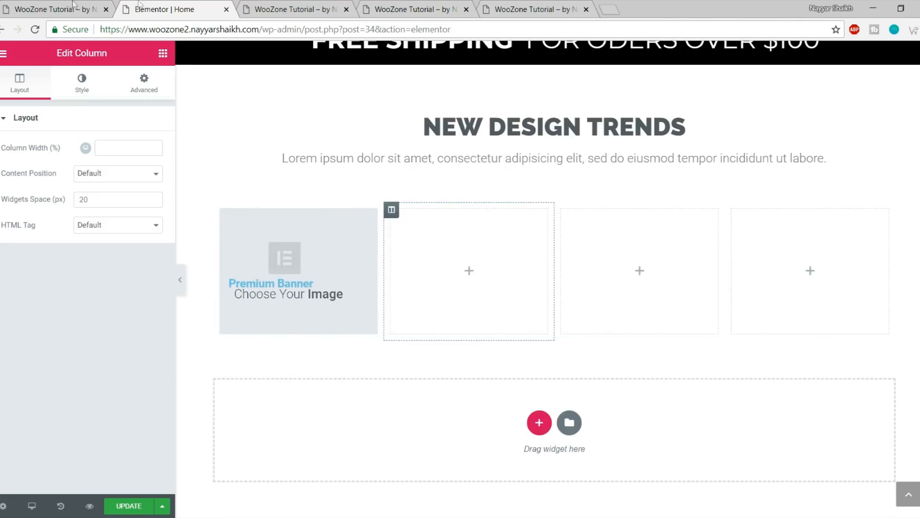
{"action": "left_click", "coordinate": [75, 6]}
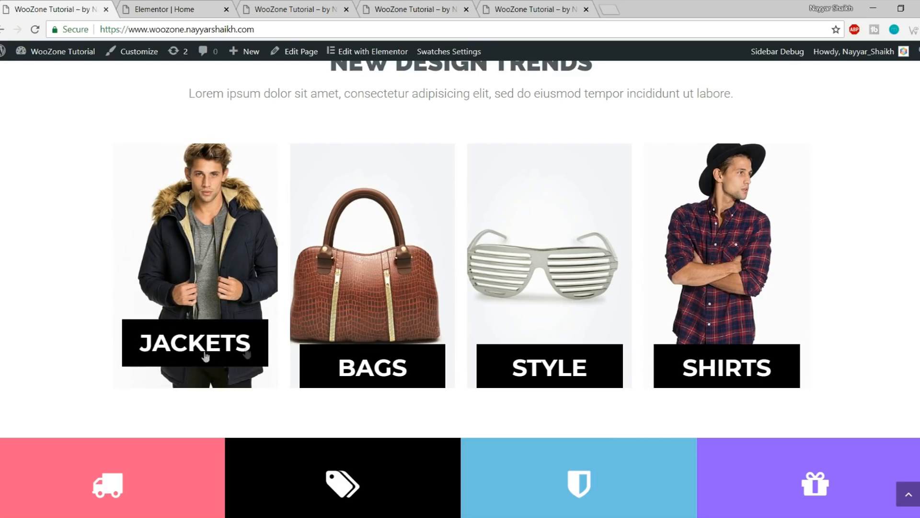
Select the Premium Banner and start uploading a new image for it
{"action": "left_click", "coordinate": [148, 5]}
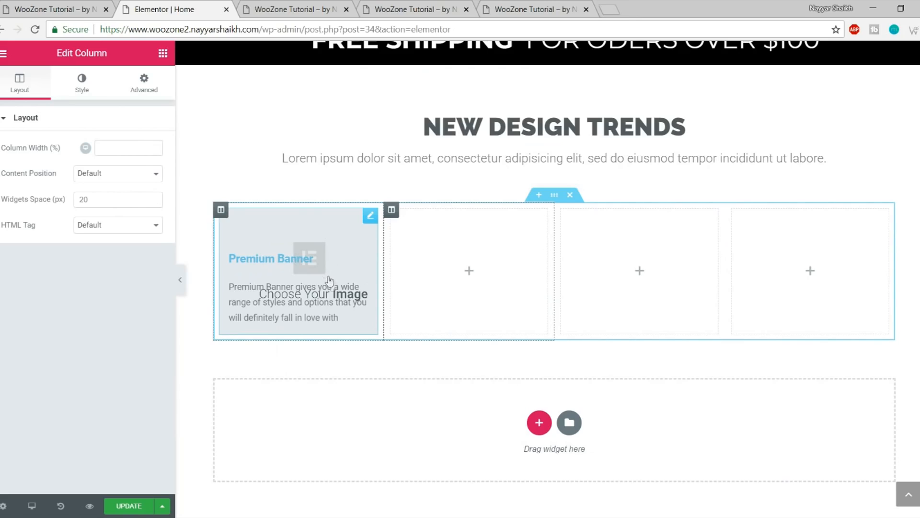
{"action": "left_click", "coordinate": [310, 258]}
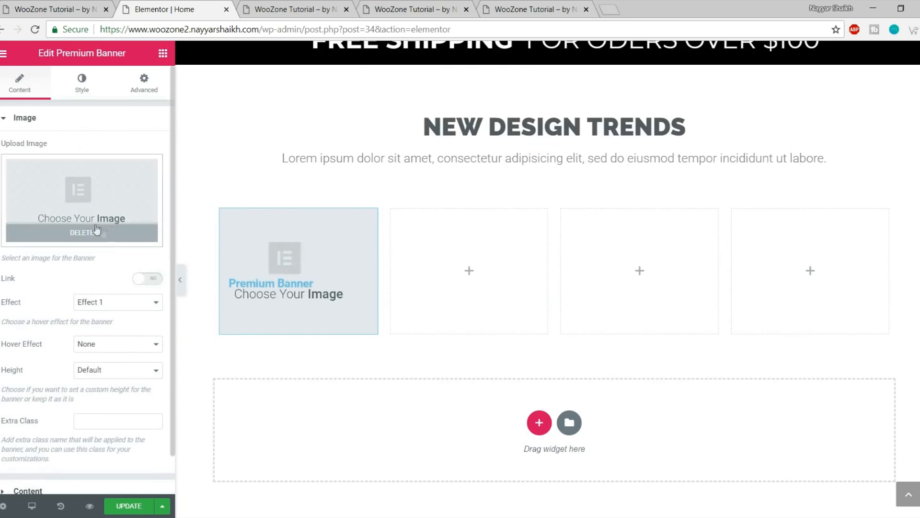
{"action": "left_click", "coordinate": [113, 233]}
{"action": "left_click", "coordinate": [85, 197]}
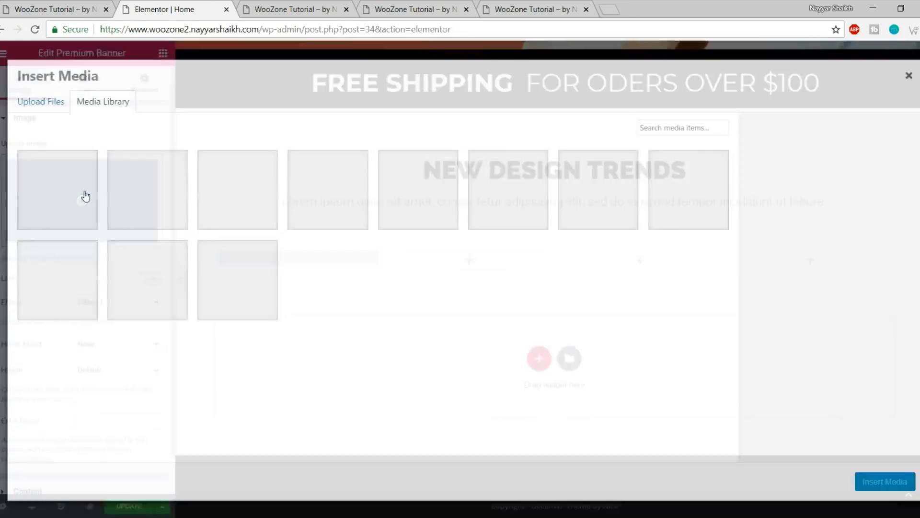
{"action": "left_click", "coordinate": [46, 101]}
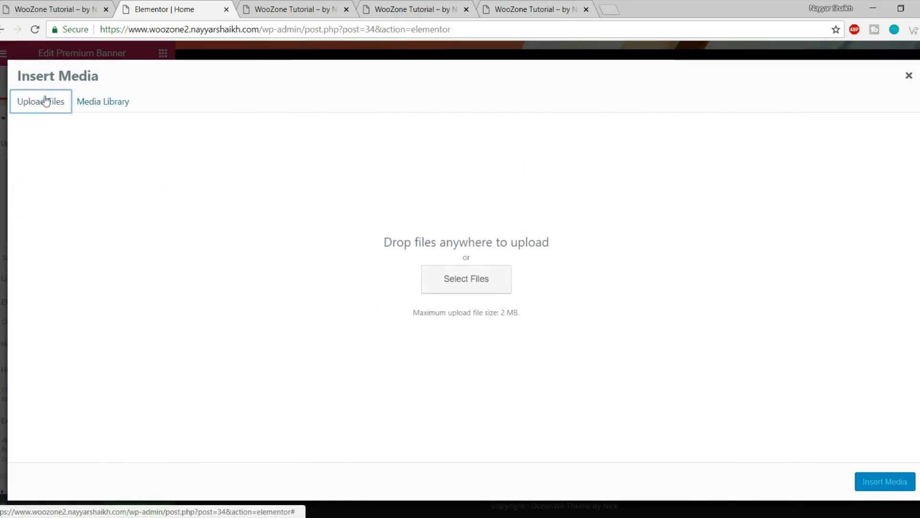
{"action": "left_click", "coordinate": [479, 282]}
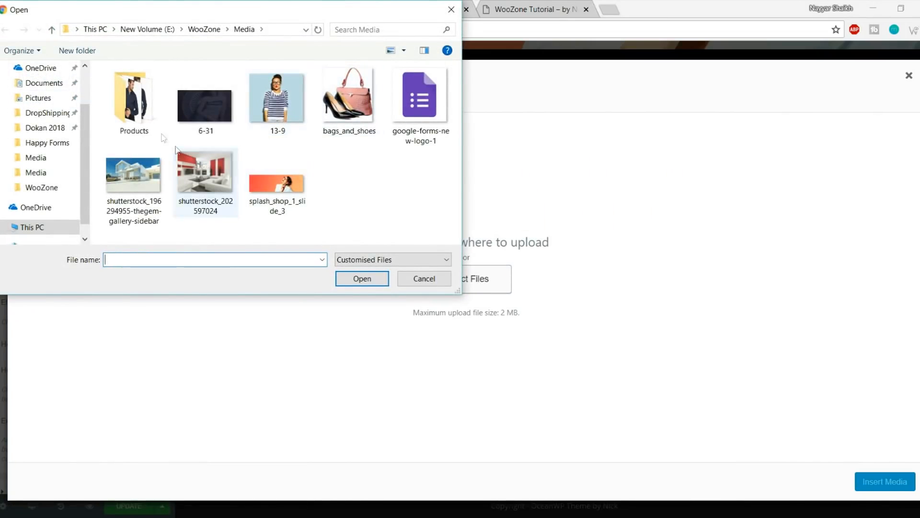
Upload the jacket photo from OceanWP eCommerce > Media and insert it into the banner
{"action": "double_click", "coordinate": [136, 111]}
{"action": "scroll", "coordinate": [266, 153], "scroll_direction": "down", "scroll_amount": 2}
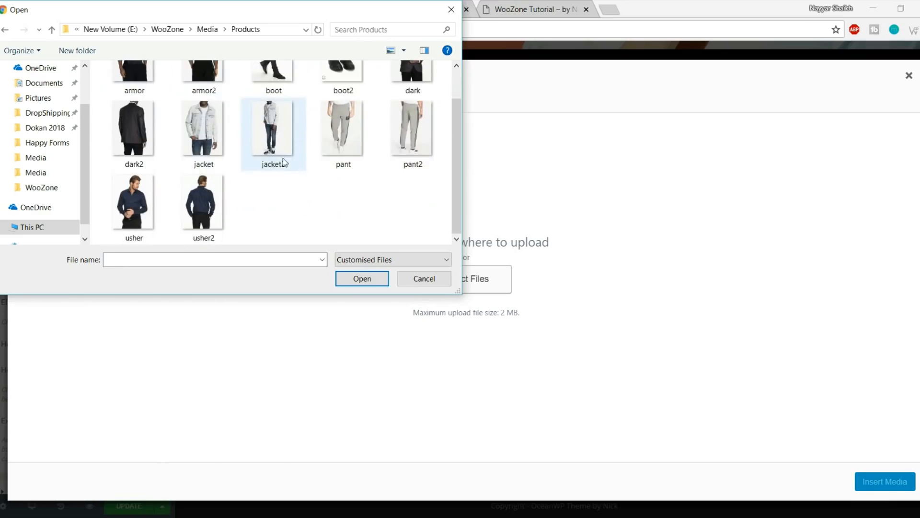
{"action": "scroll", "coordinate": [240, 125], "scroll_direction": "up", "scroll_amount": 2}
{"action": "left_click", "coordinate": [115, 33]}
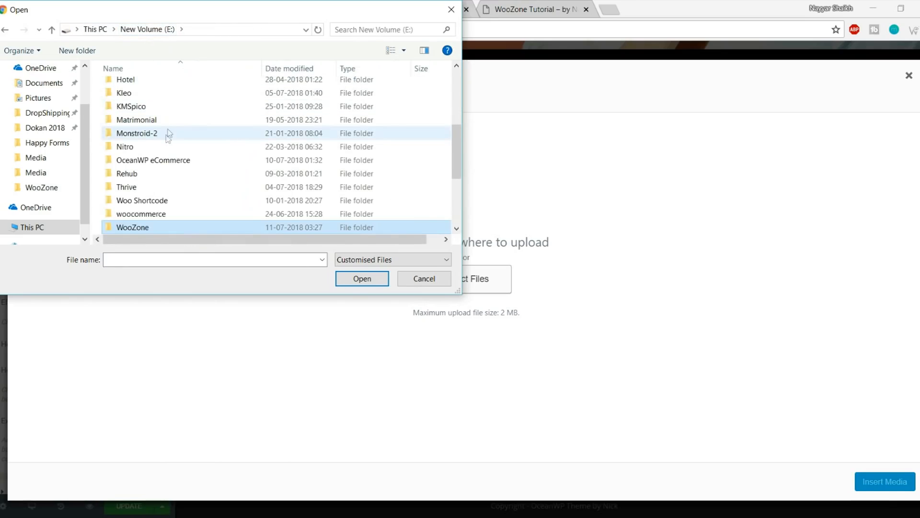
{"action": "left_click", "coordinate": [177, 163]}
{"action": "double_click", "coordinate": [177, 163]}
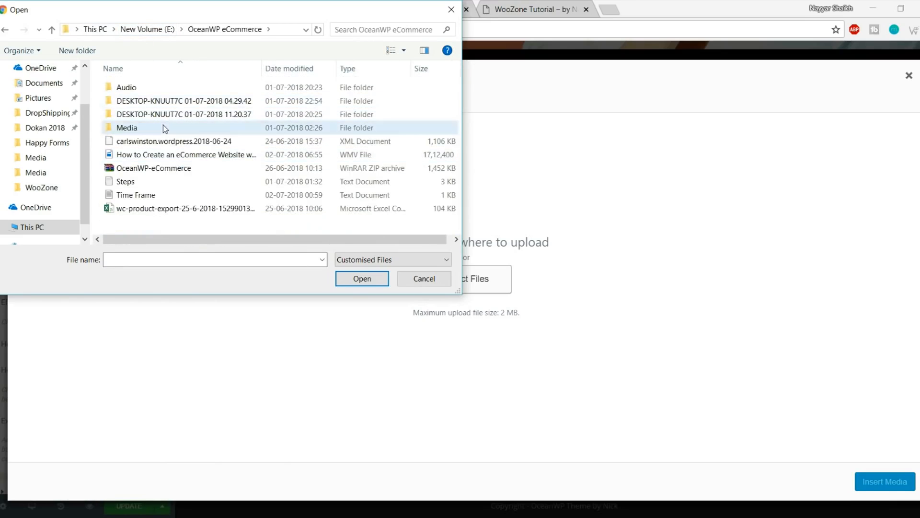
{"action": "double_click", "coordinate": [165, 127]}
{"action": "left_click", "coordinate": [215, 108]}
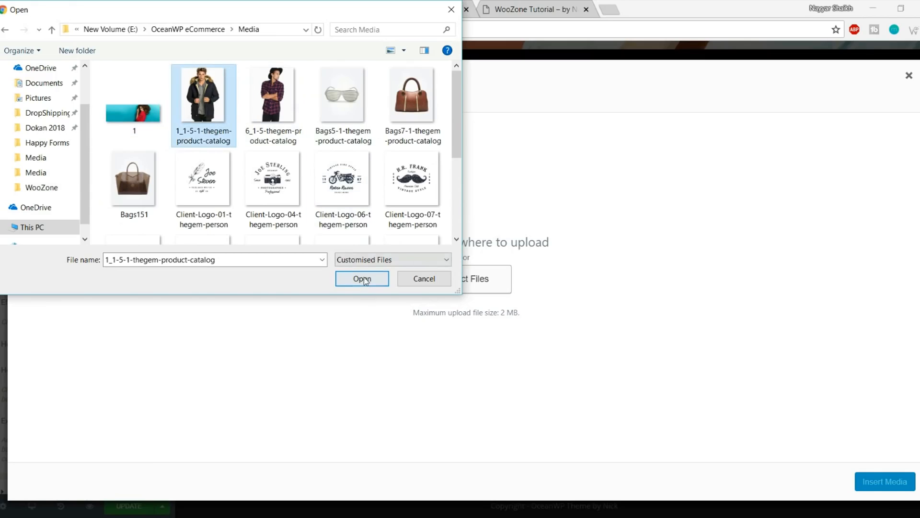
{"action": "left_click", "coordinate": [362, 278]}
{"action": "left_click", "coordinate": [884, 483]}
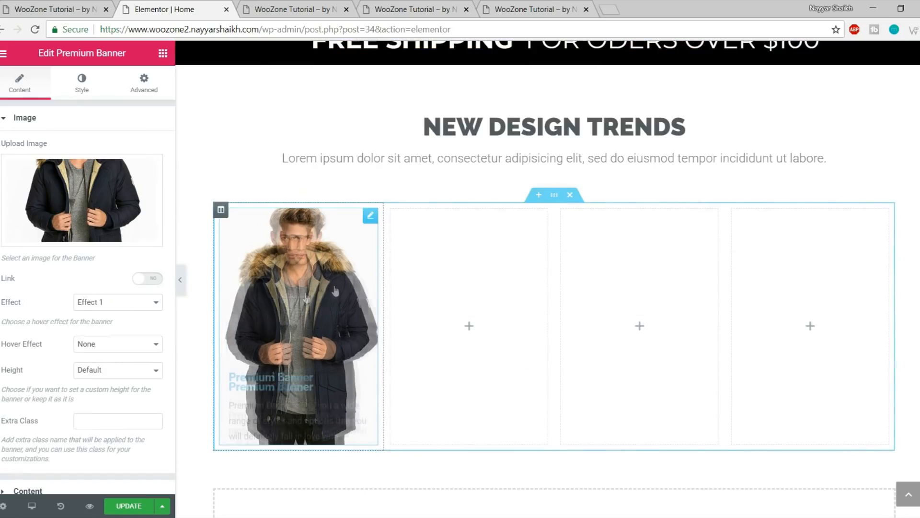
Keep Effect 1 as the Premium Banner's effect
{"action": "scroll", "coordinate": [72, 298], "scroll_direction": "down", "scroll_amount": 1}
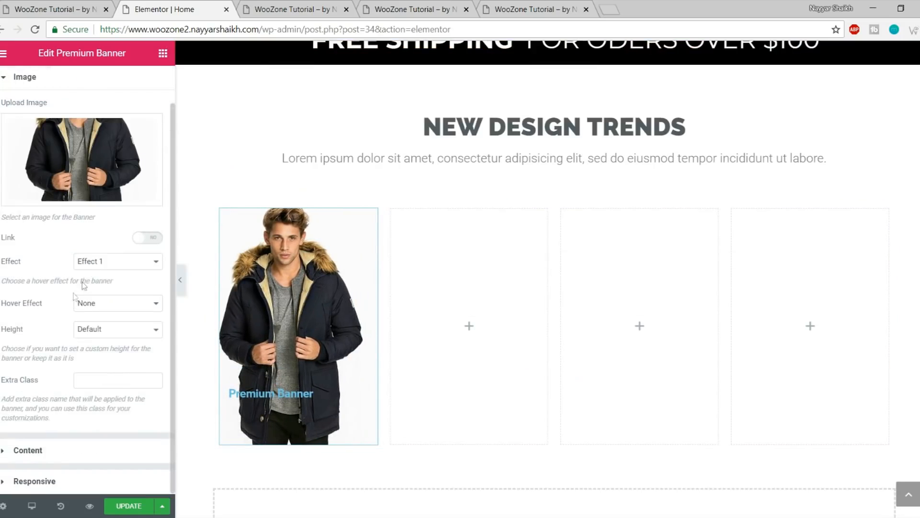
{"action": "left_click", "coordinate": [94, 267]}
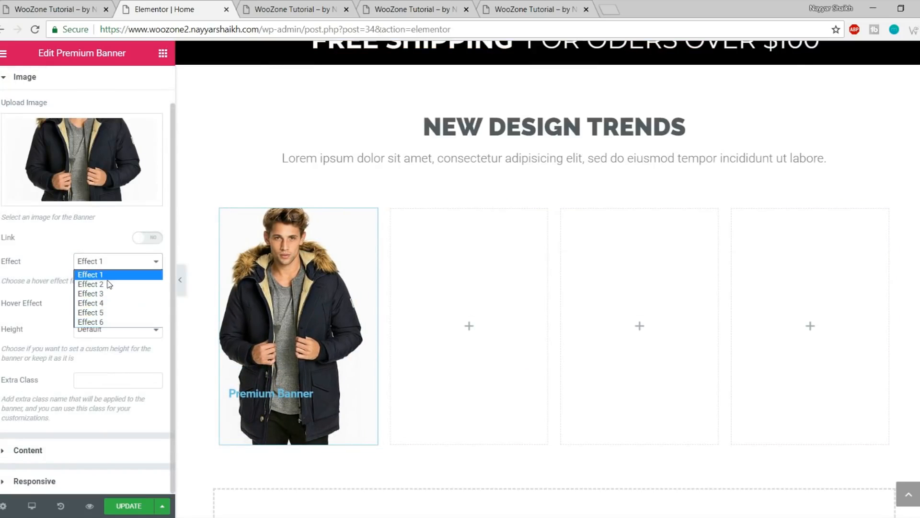
{"action": "left_click", "coordinate": [105, 275]}
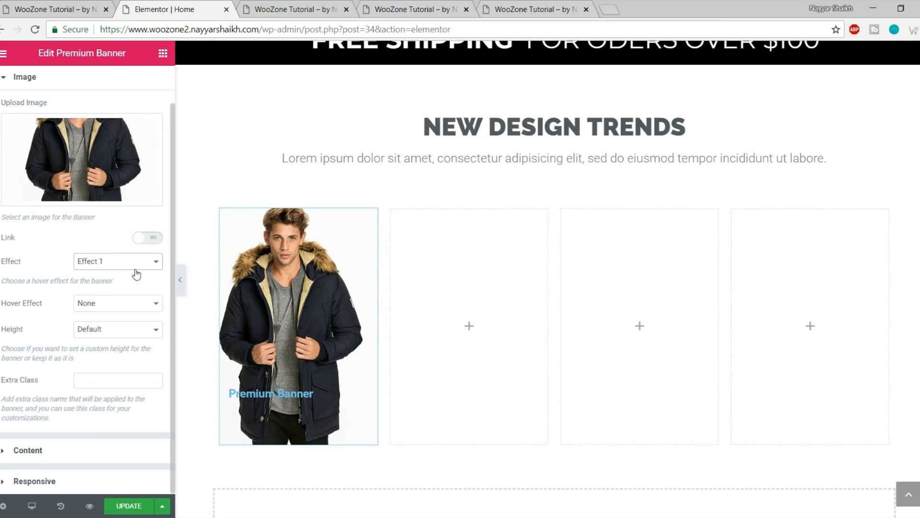
Delete the placeholder description and change the banner title to 'JACKETS'
{"action": "mouse_move", "coordinate": [318, 405]}
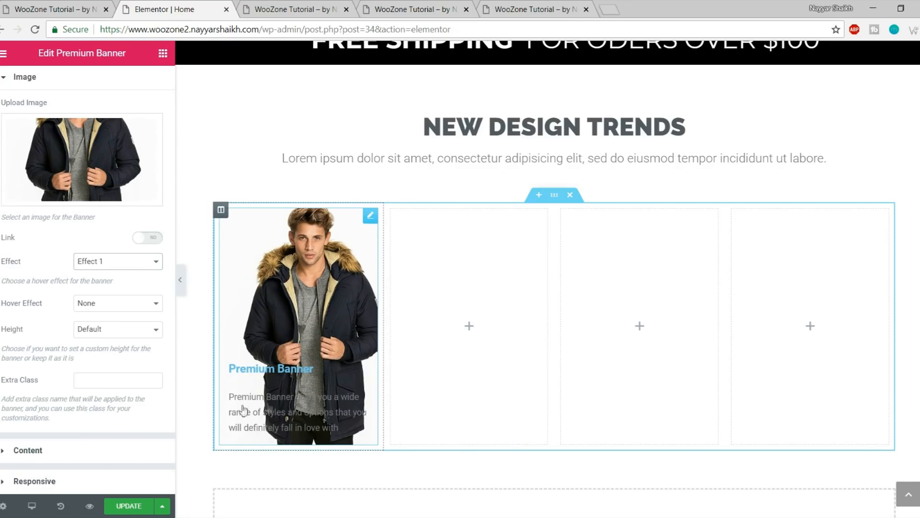
{"action": "left_click", "coordinate": [74, 455]}
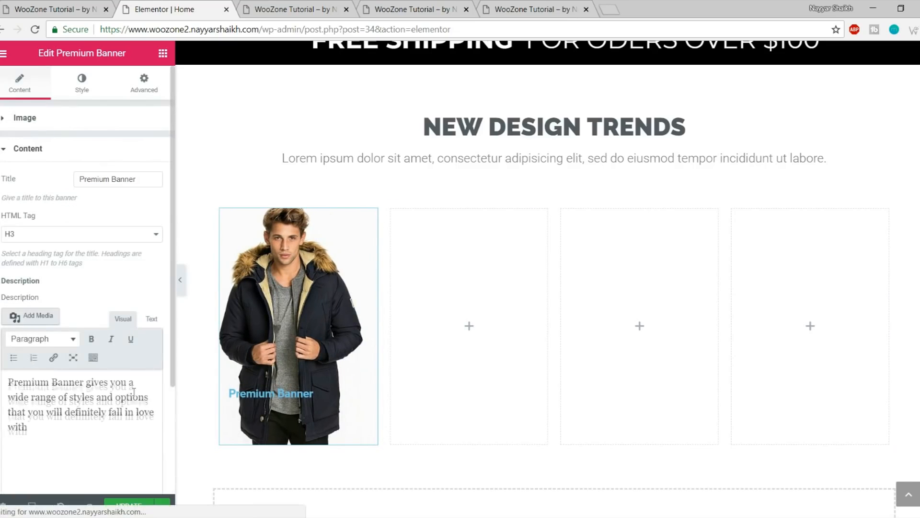
{"action": "left_click_drag", "start_coordinate": [88, 435], "coordinate": [8, 378]}
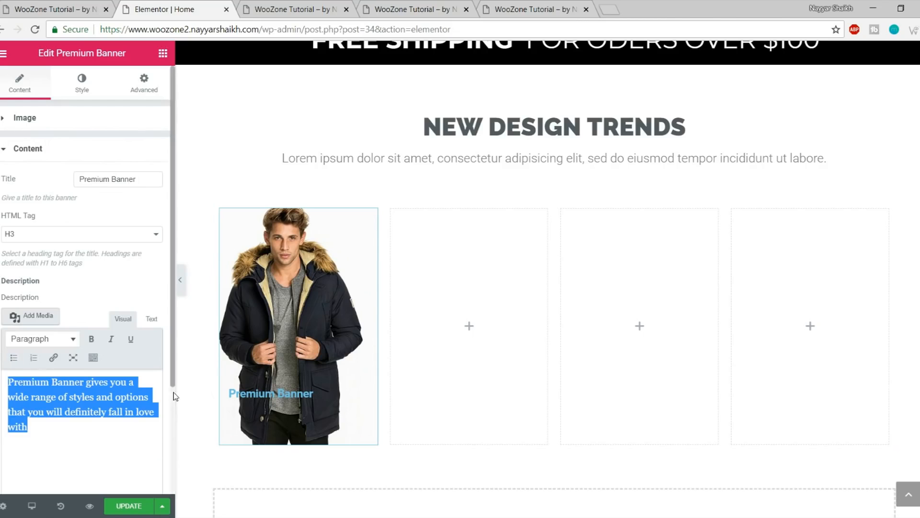
{"action": "key", "text": "BackSpace"}
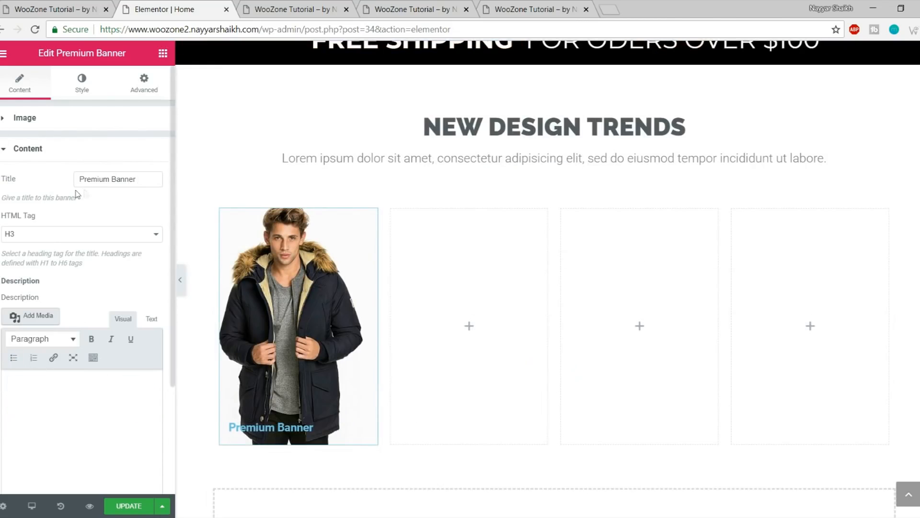
{"action": "left_click_drag", "start_coordinate": [146, 186], "coordinate": [71, 190]}
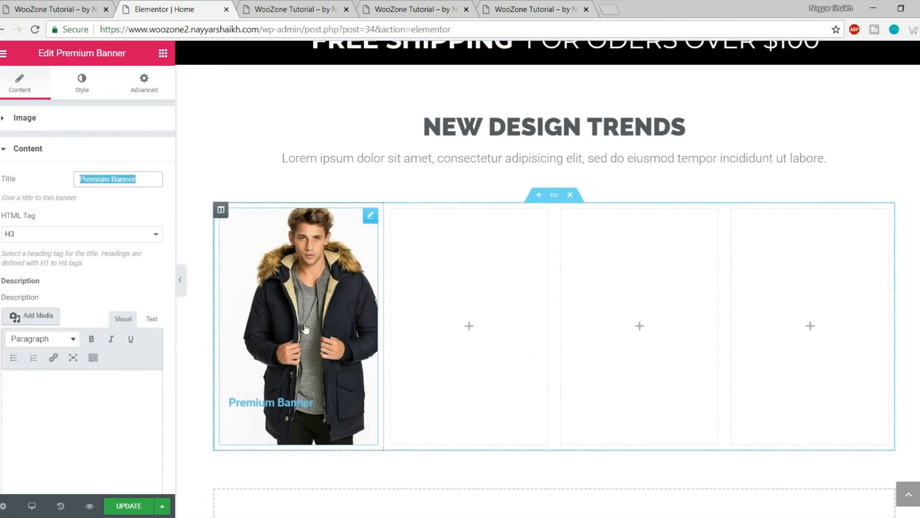
{"action": "type", "text": "JACKETS"}
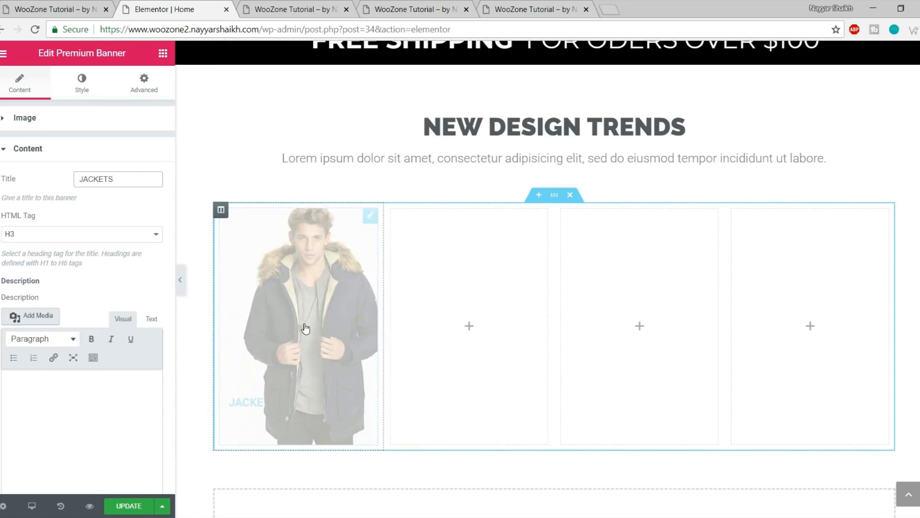
Set the banner caption's alignment to Center
{"action": "scroll", "coordinate": [145, 366], "scroll_direction": "down", "scroll_amount": 3}
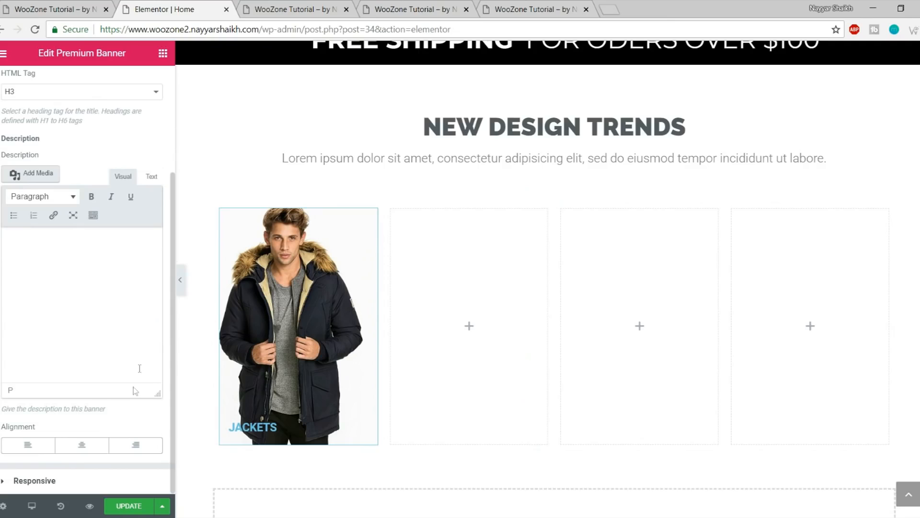
{"action": "left_click", "coordinate": [84, 448]}
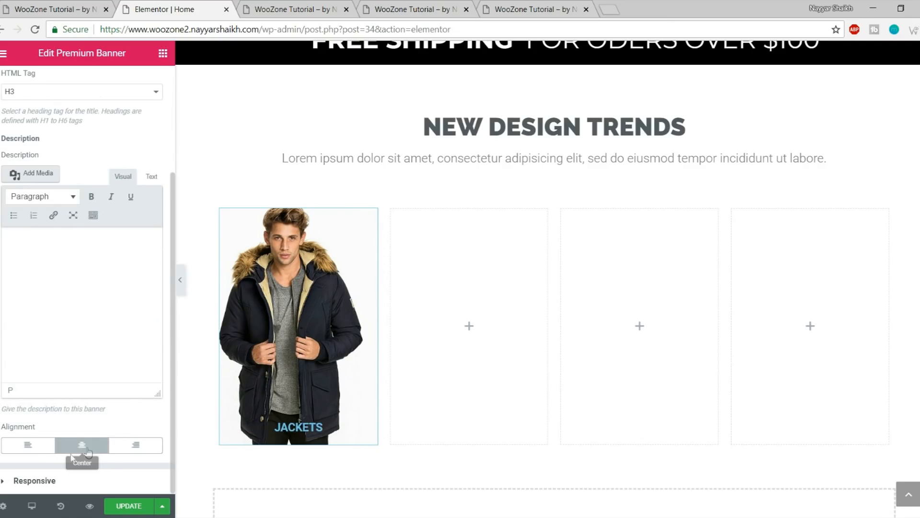
{"action": "scroll", "coordinate": [145, 451], "scroll_direction": "up", "scroll_amount": 3}
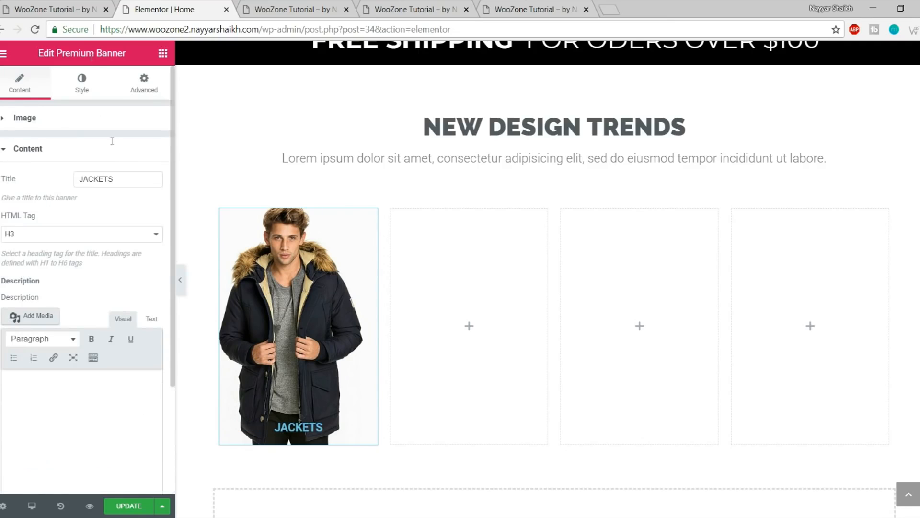
{"action": "left_click", "coordinate": [80, 89]}
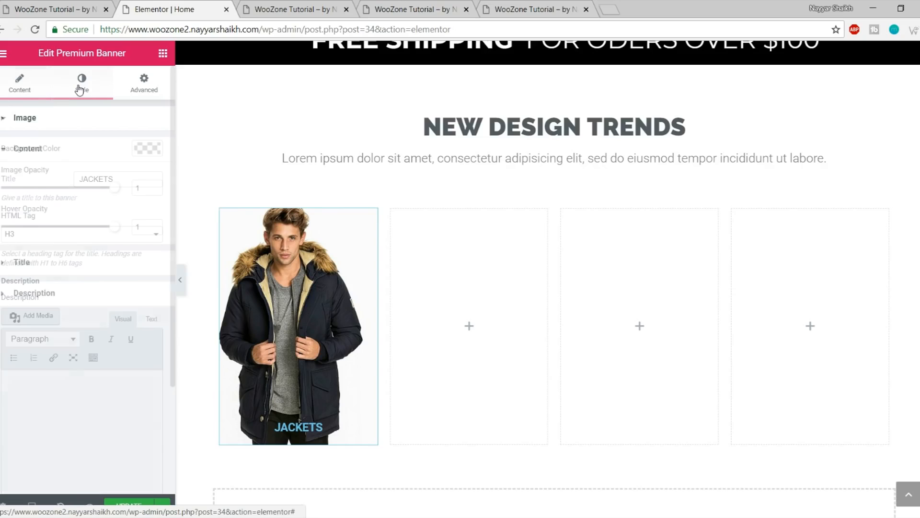
Set the JACKETS title typography to Montserrat, 37 px, weight 700
{"action": "left_click", "coordinate": [77, 263]}
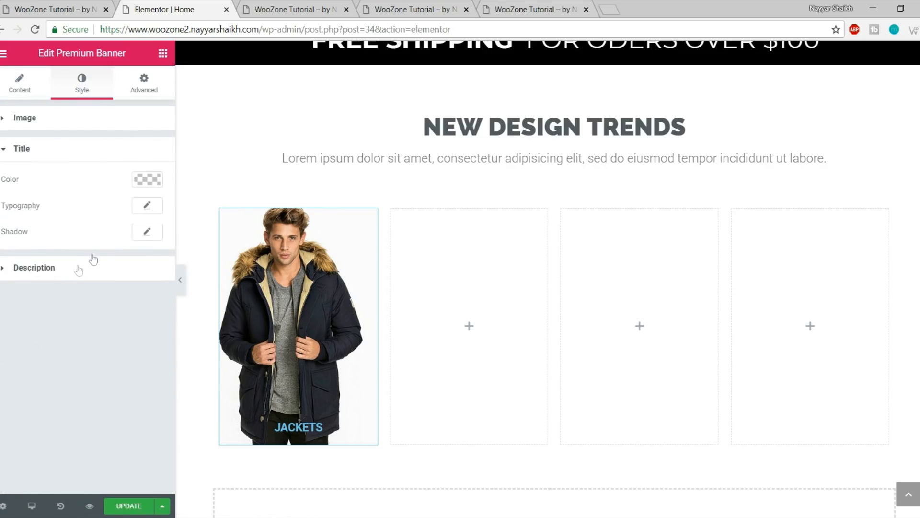
{"action": "left_click", "coordinate": [147, 207]}
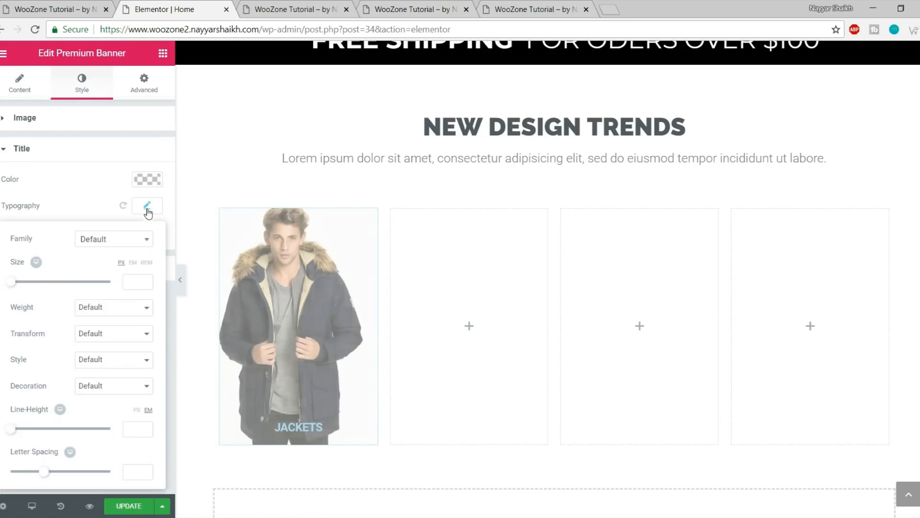
{"action": "left_click", "coordinate": [104, 244]}
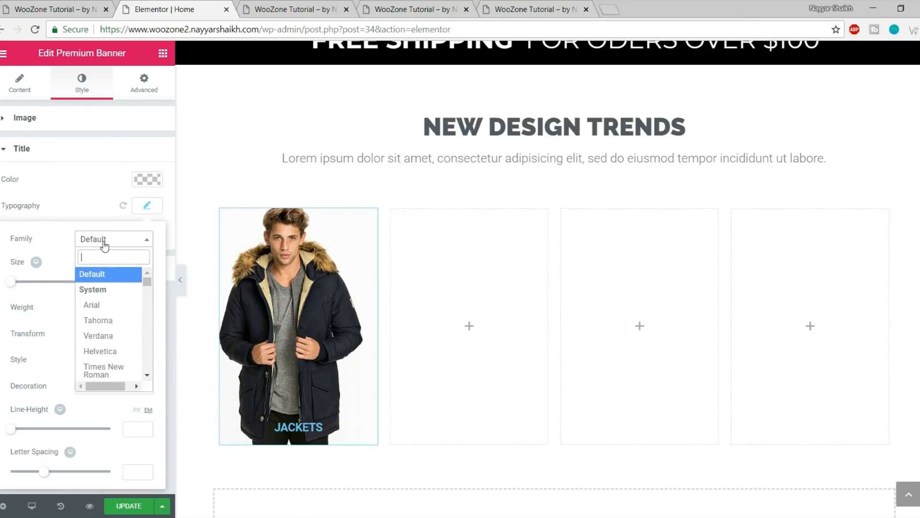
{"action": "type", "text": "monts"}
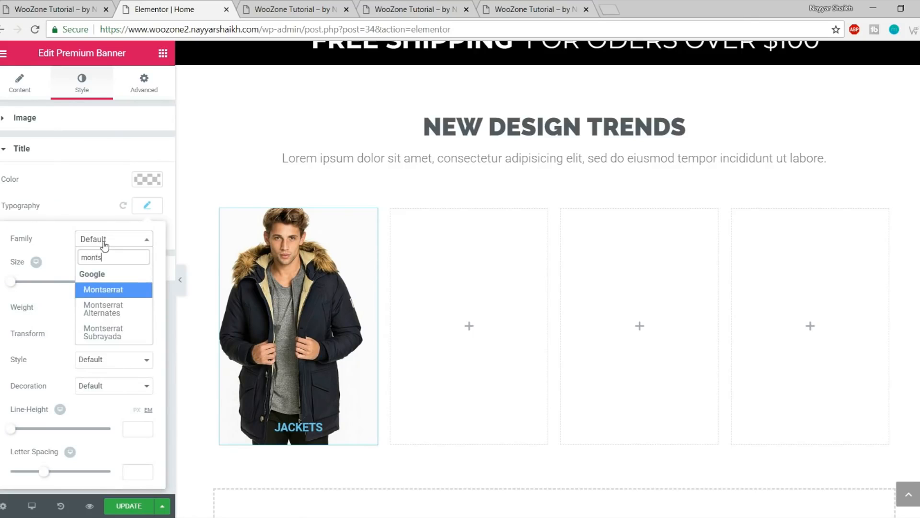
{"action": "key", "text": "Return"}
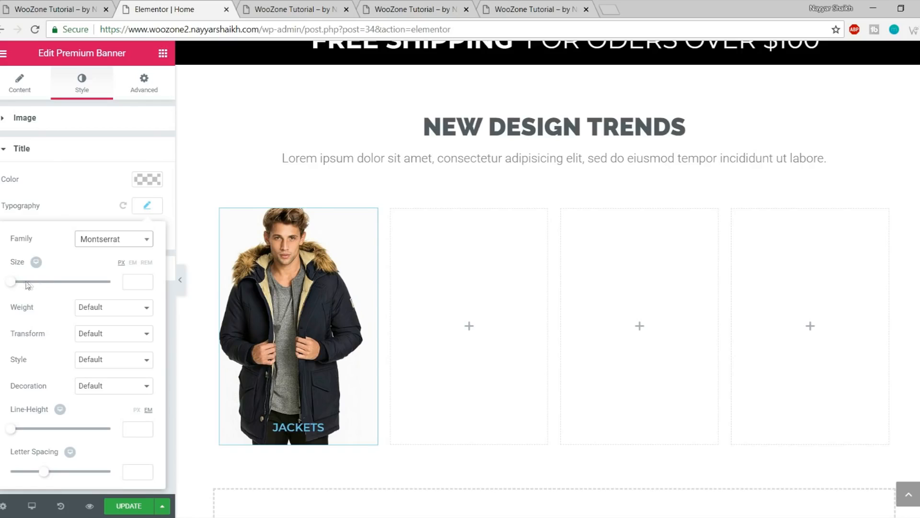
{"action": "left_click_drag", "start_coordinate": [13, 283], "coordinate": [31, 285]}
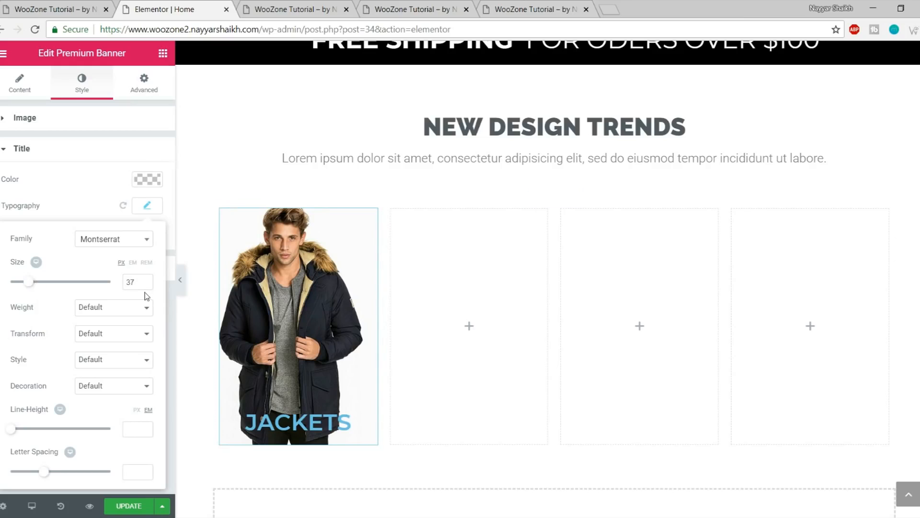
{"action": "left_click", "coordinate": [102, 315]}
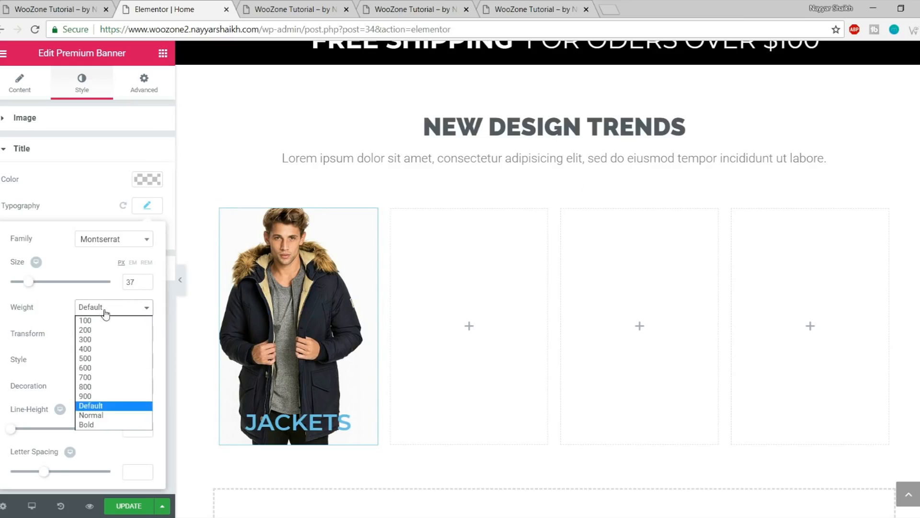
{"action": "left_click", "coordinate": [101, 378]}
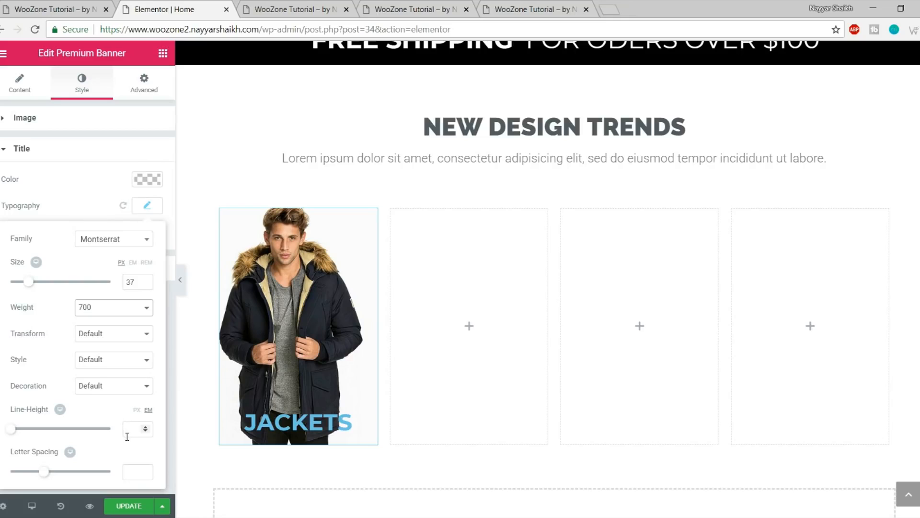
Make the JACKETS title white (#ffffff) and compare with the live site's banners
{"action": "left_click", "coordinate": [147, 179]}
{"action": "left_click", "coordinate": [111, 329]}
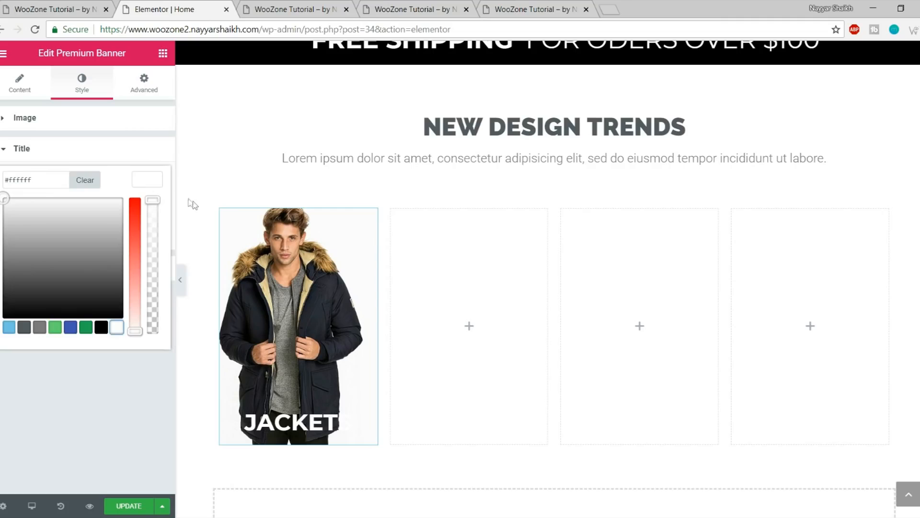
{"action": "left_click", "coordinate": [143, 183]}
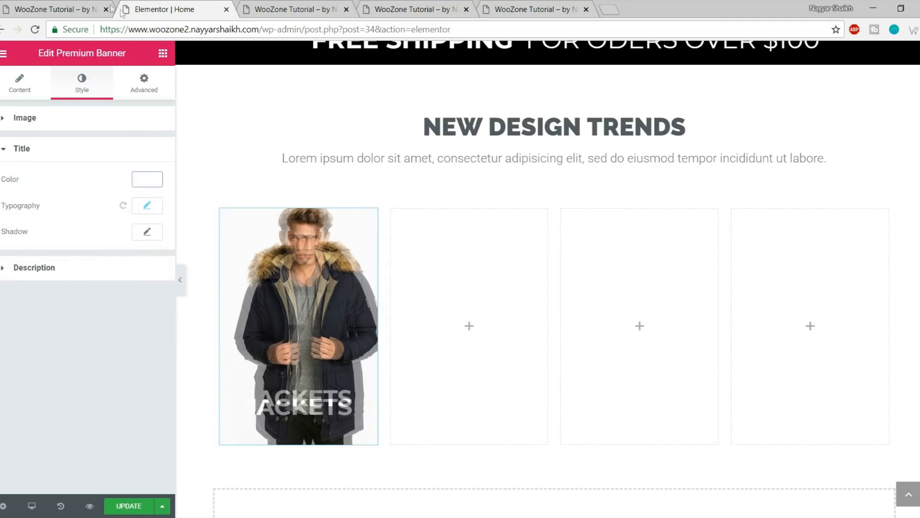
{"action": "left_click", "coordinate": [71, 5]}
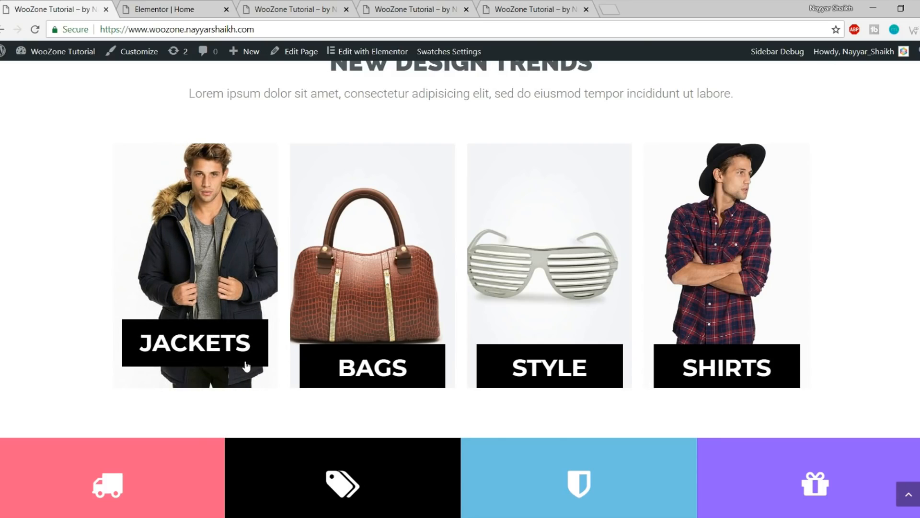
{"action": "left_click", "coordinate": [176, 6]}
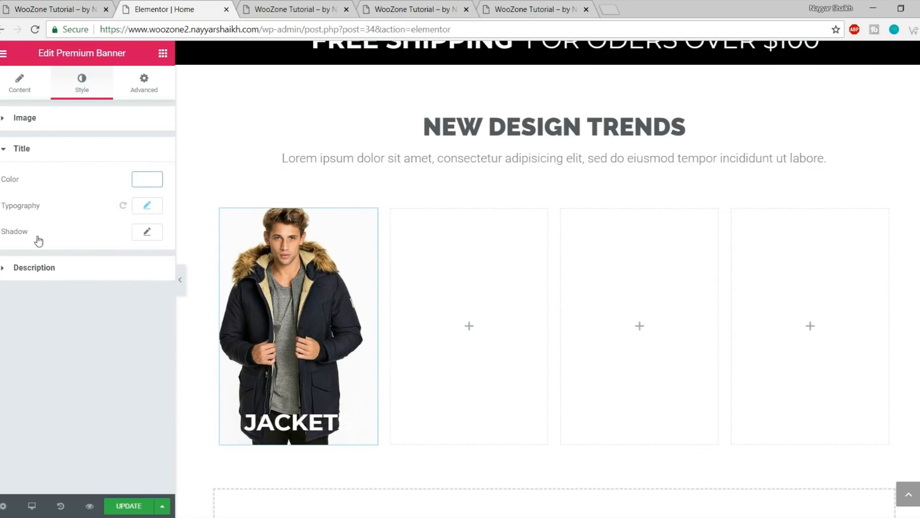
Increase the title's line height to 2.1 and save the page
{"action": "left_click", "coordinate": [153, 207]}
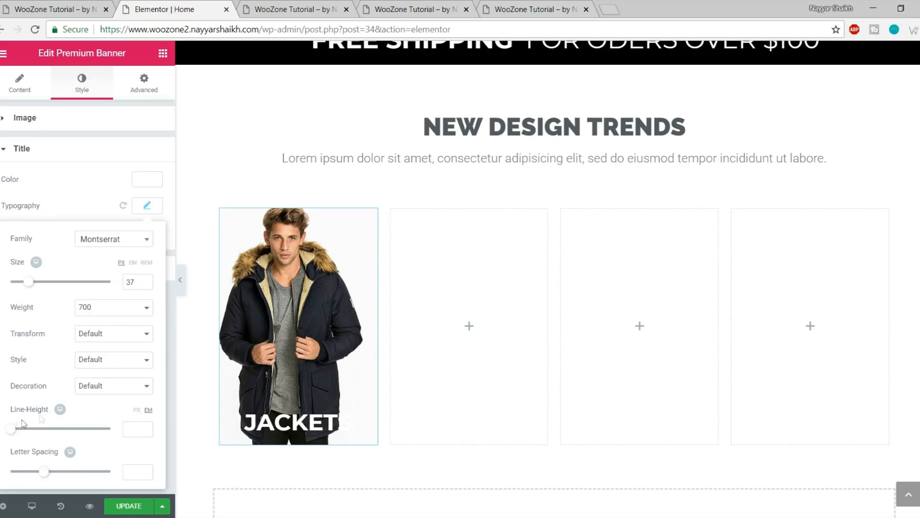
{"action": "left_click_drag", "start_coordinate": [18, 431], "coordinate": [35, 435]}
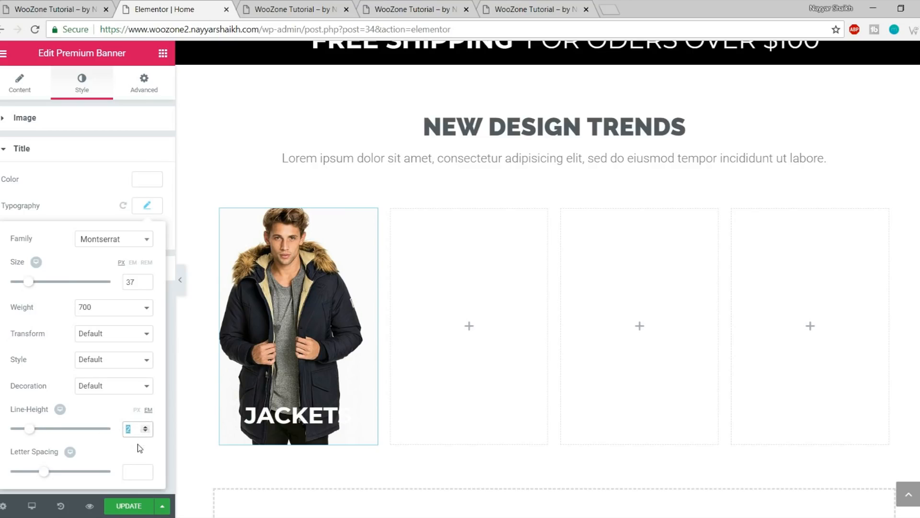
{"action": "left_click", "coordinate": [130, 509]}
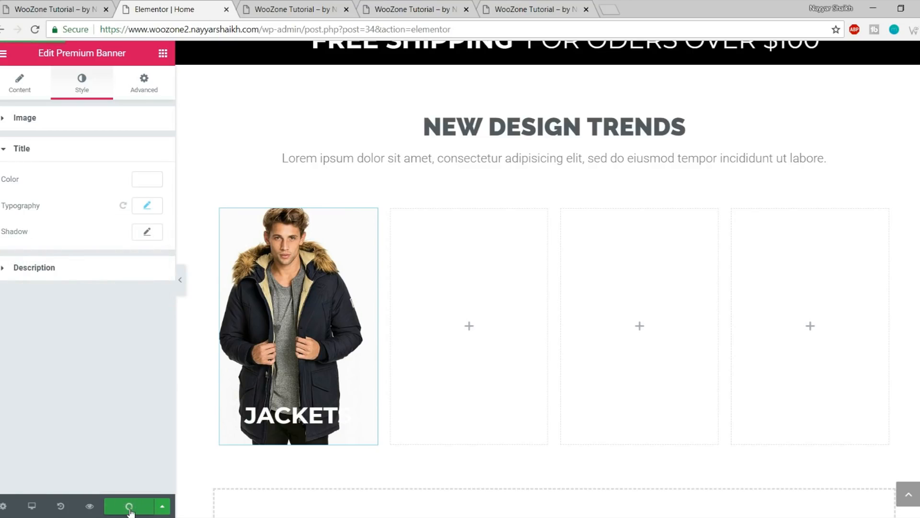
In the page preview, inspect the JACKETS caption's HTML in developer tools
{"action": "left_click", "coordinate": [319, 11]}
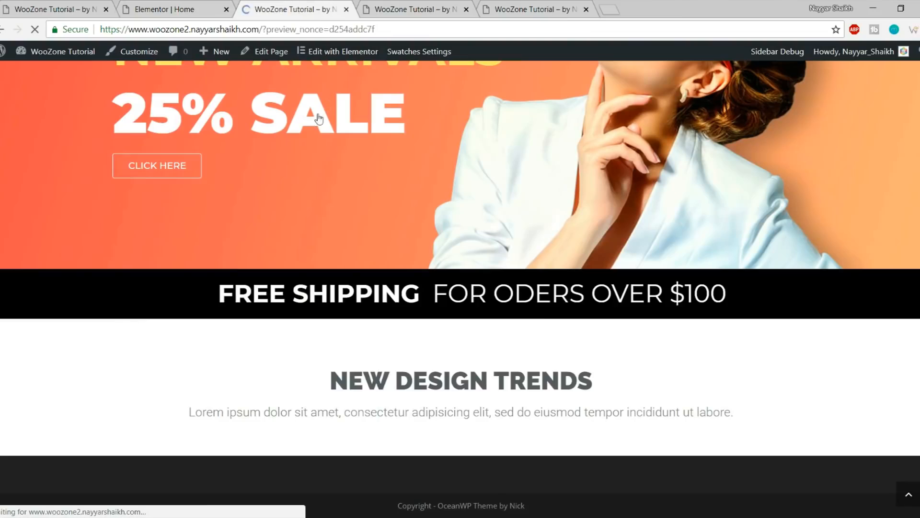
{"action": "scroll", "coordinate": [350, 199], "scroll_direction": "down", "scroll_amount": 10}
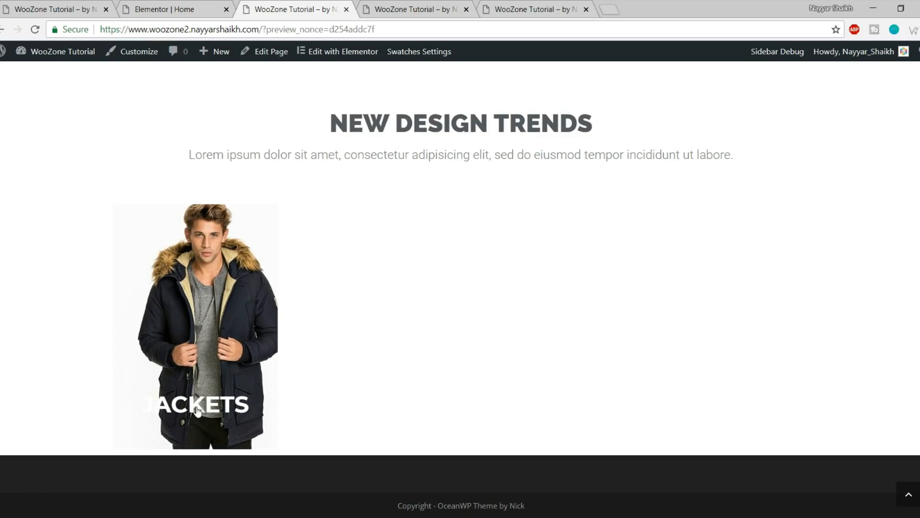
{"action": "right_click", "coordinate": [197, 409]}
{"action": "left_click", "coordinate": [214, 398]}
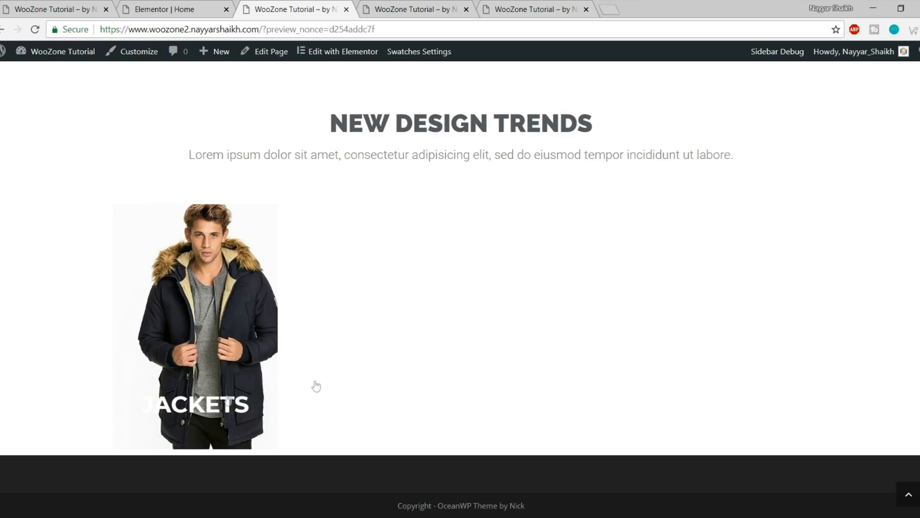
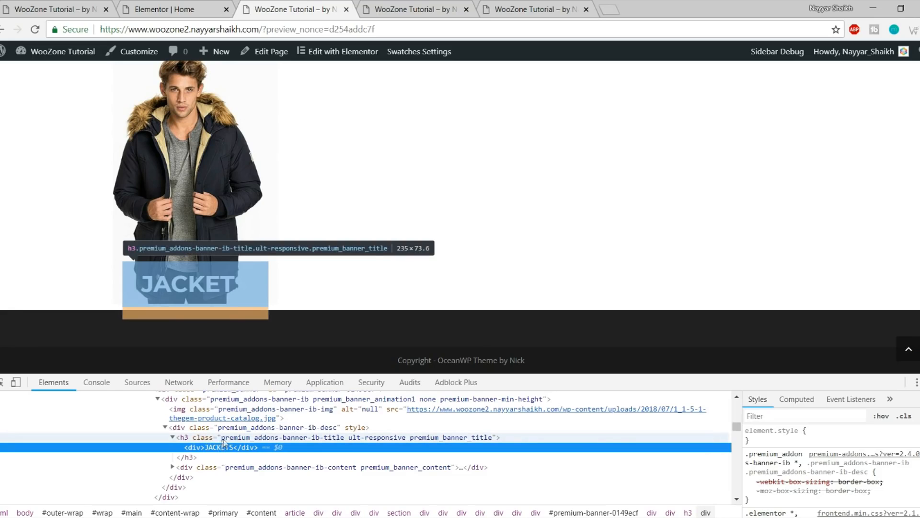
Inspect the JACKETS title heading and add a new DevTools style rule for it
{"action": "left_click", "coordinate": [223, 438]}
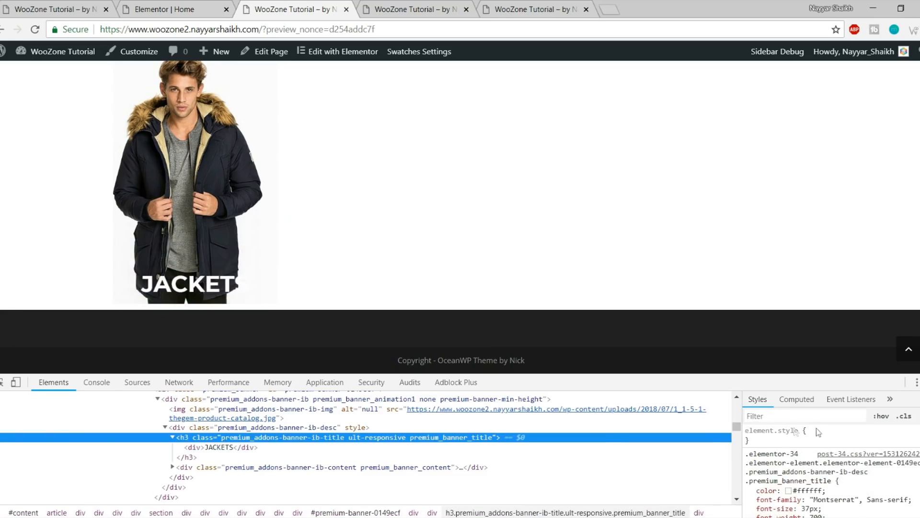
{"action": "left_click", "coordinate": [919, 416]}
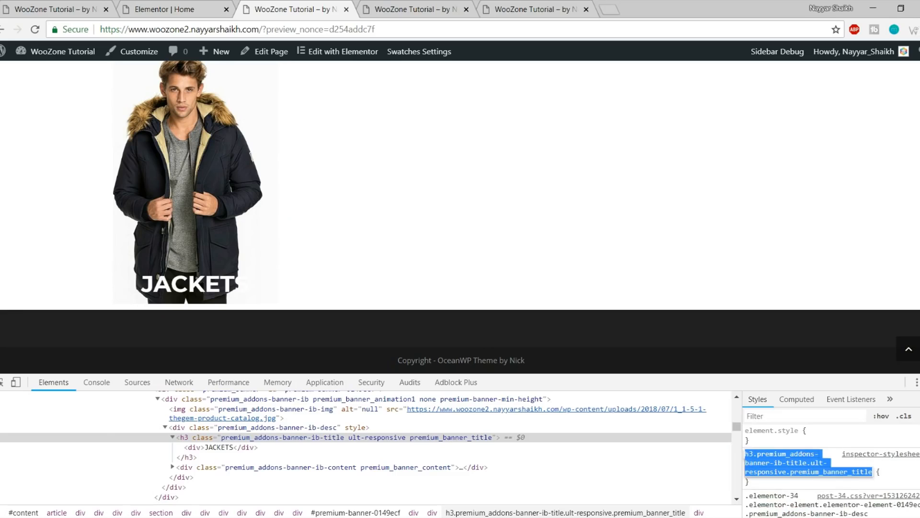
{"action": "key", "text": "Return"}
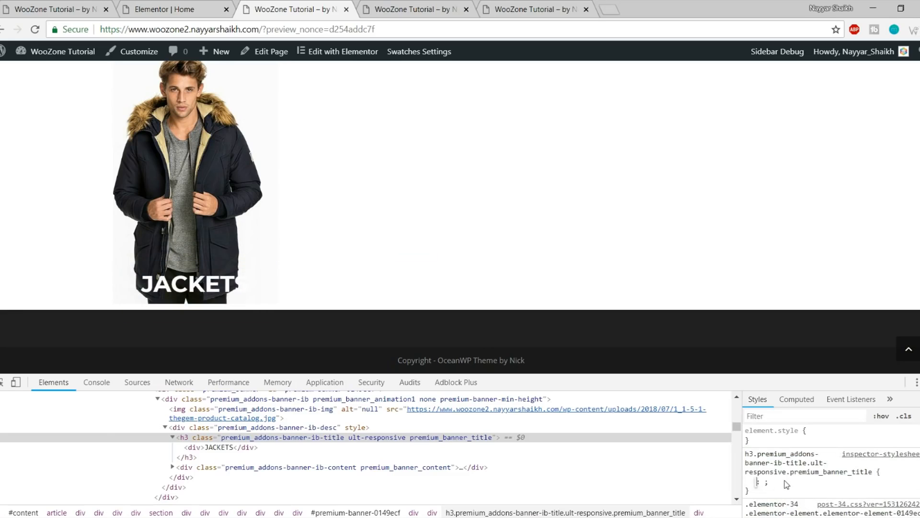
{"action": "type", "text": "back"}
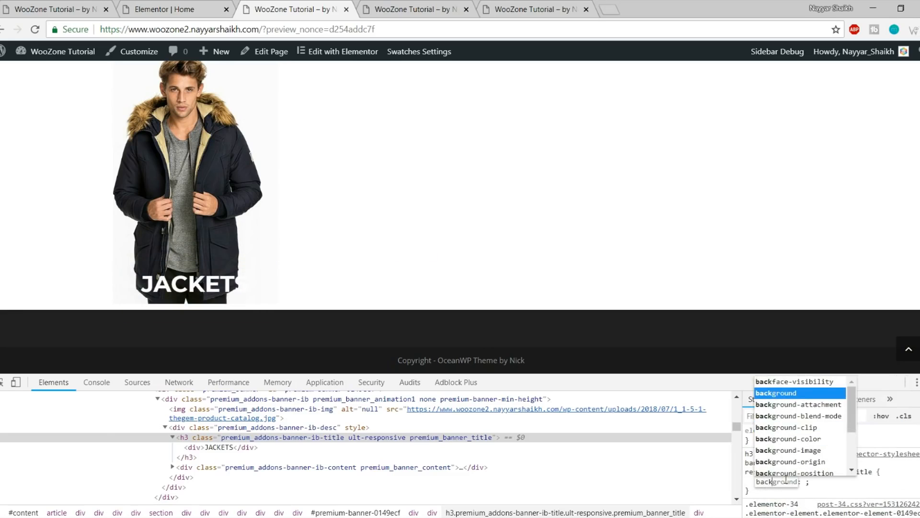
{"action": "key", "text": "Tab"}
{"action": "left_click", "coordinate": [784, 483]}
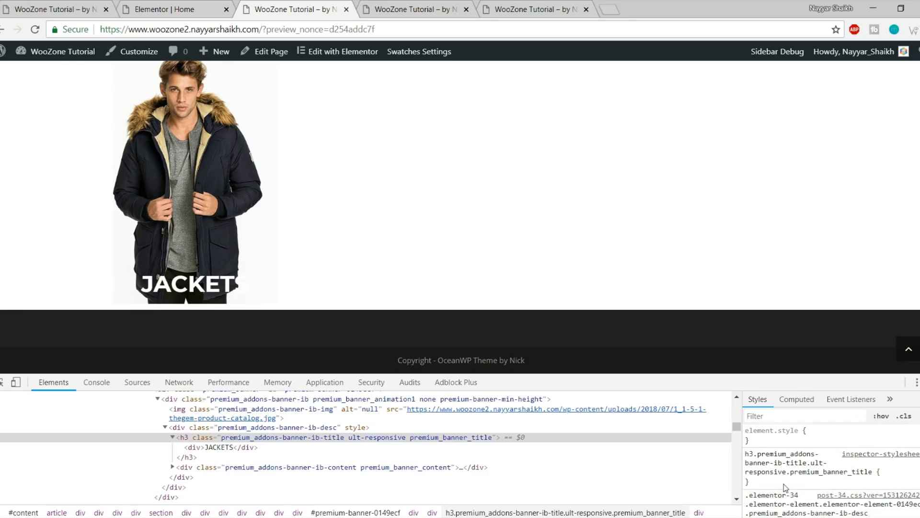
Set background-color: black in the new h3 title rule and select the rule text
{"action": "left_click", "coordinate": [783, 484]}
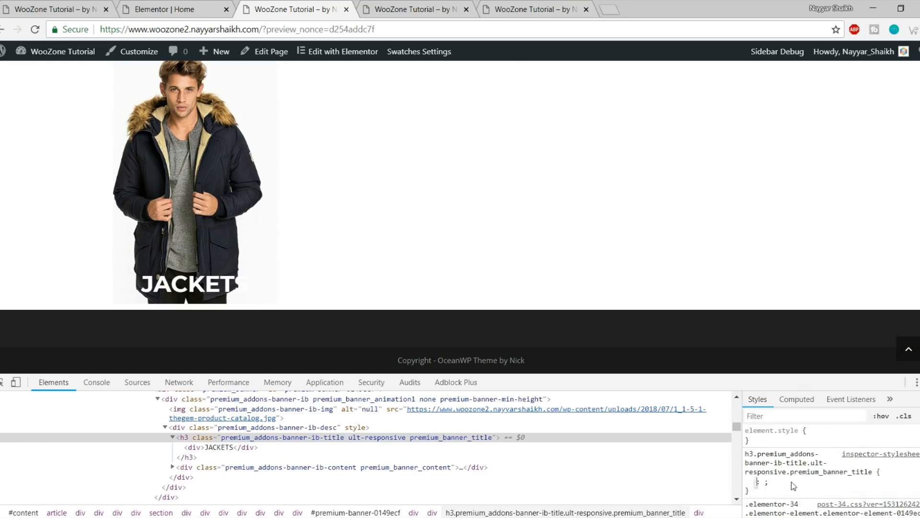
{"action": "type", "text": "backgr"}
{"action": "key", "text": "Down"}
{"action": "key", "text": "Down"}
{"action": "key", "text": "Down"}
{"action": "key", "text": "Down"}
{"action": "key", "text": "Down"}
{"action": "key", "text": "Up"}
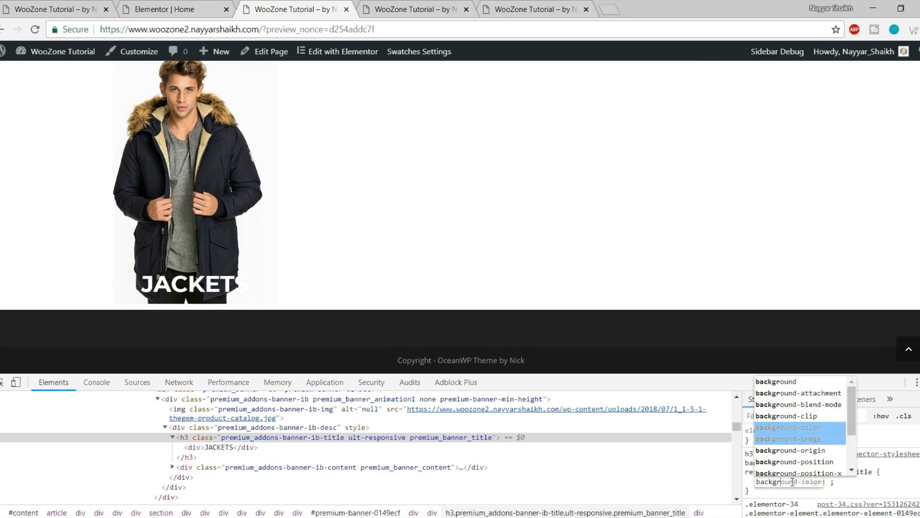
{"action": "key", "text": "Return"}
{"action": "type", "text": "b"}
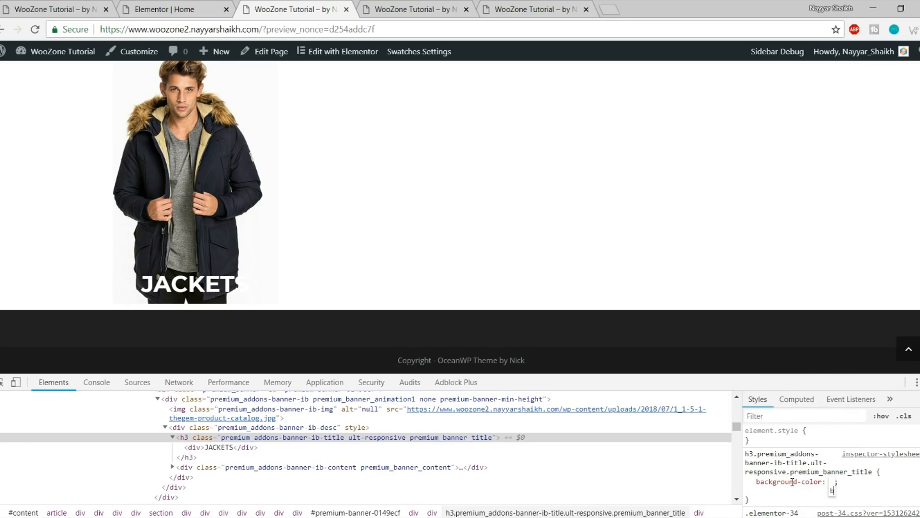
{"action": "type", "text": "la"}
{"action": "key", "text": "Return"}
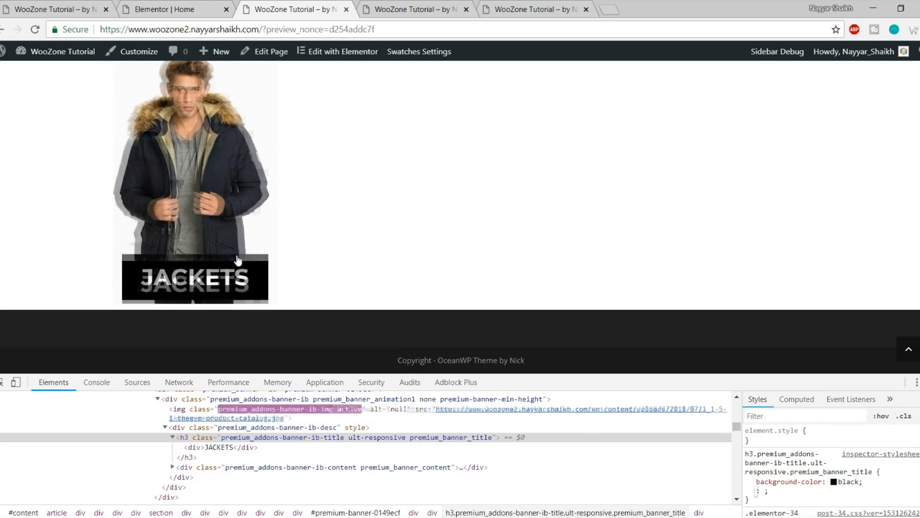
{"action": "left_click", "coordinate": [790, 496]}
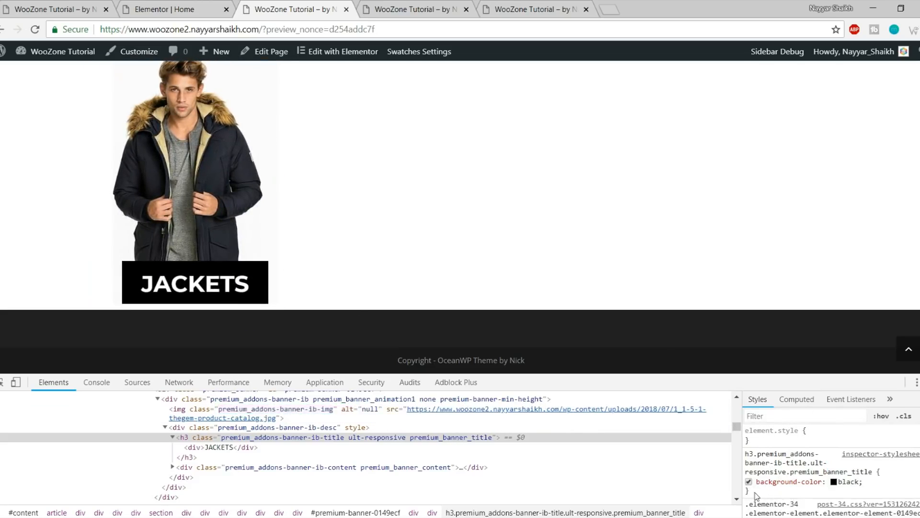
{"action": "left_click_drag", "start_coordinate": [757, 496], "coordinate": [746, 453]}
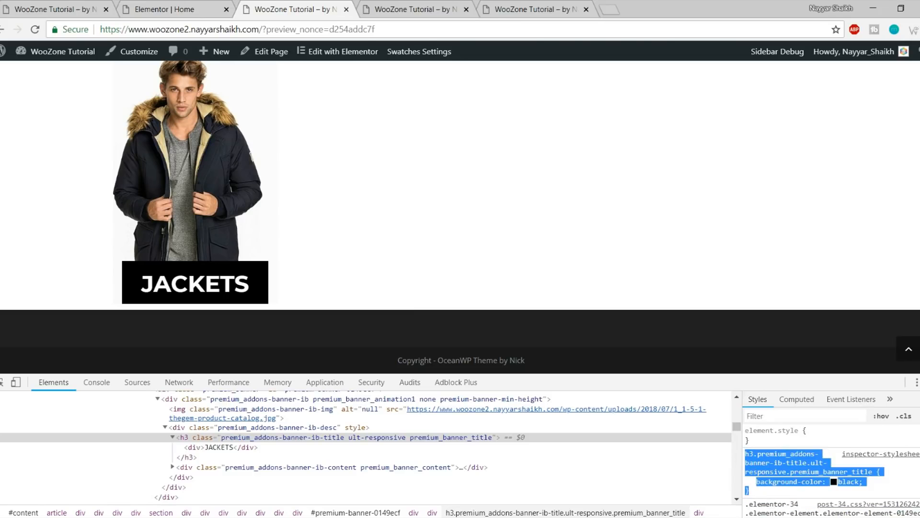
Remove the preview parameter from the page address to load the live page
{"action": "left_click", "coordinate": [212, 6]}
{"action": "left_click", "coordinate": [282, 14]}
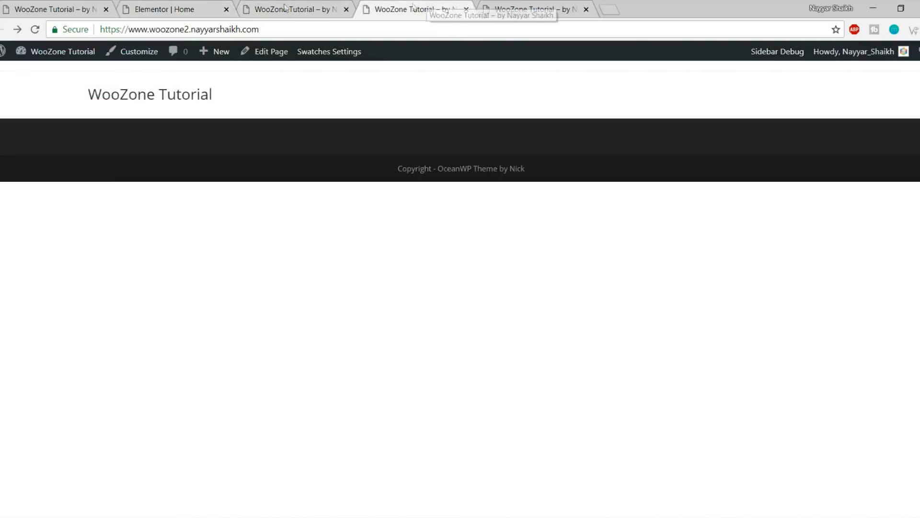
{"action": "scroll", "coordinate": [350, 138], "scroll_direction": "up", "scroll_amount": 9}
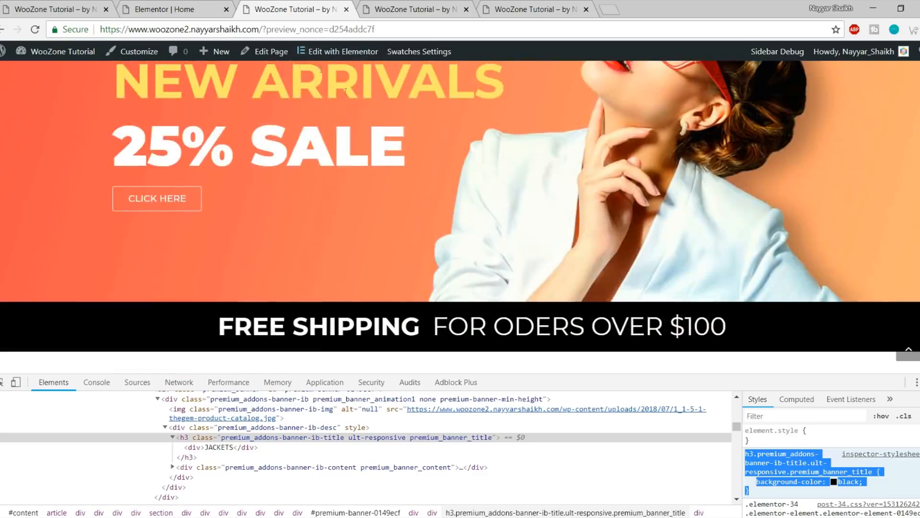
{"action": "scroll", "coordinate": [302, 65], "scroll_direction": "down", "scroll_amount": 4}
{"action": "left_click_drag", "start_coordinate": [265, 31], "coordinate": [375, 30]}
{"action": "key", "text": "BackSpace"}
{"action": "left_click", "coordinate": [181, 177]}
{"action": "scroll", "coordinate": [180, 177], "scroll_direction": "up", "scroll_amount": 4}
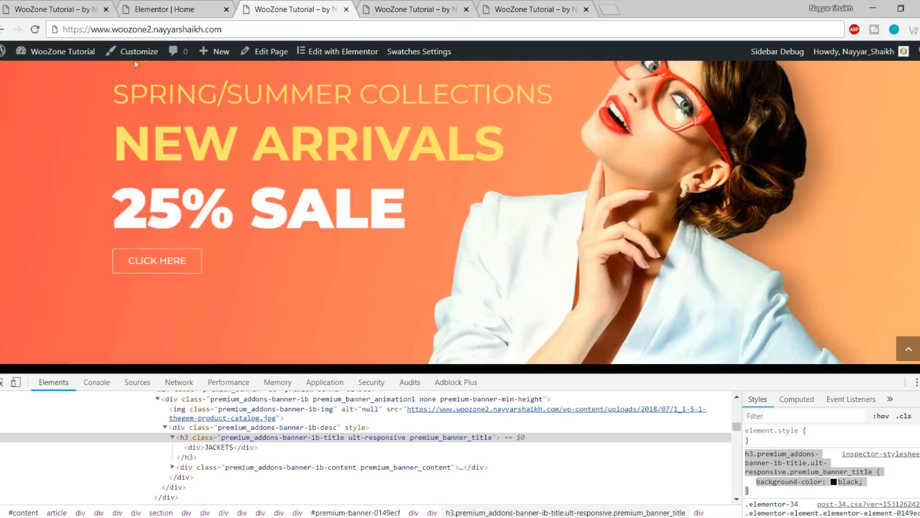
Paste the black-background h3 banner-title rule into the Customizer's Custom CSS/JS and close it
{"action": "left_click", "coordinate": [129, 55]}
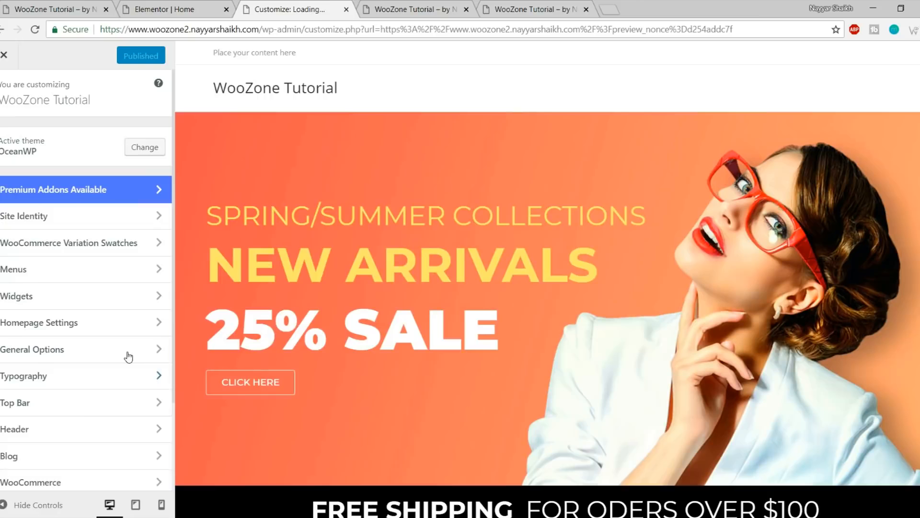
{"action": "scroll", "coordinate": [441, 372], "scroll_direction": "down", "scroll_amount": 5}
{"action": "scroll", "coordinate": [441, 373], "scroll_direction": "down", "scroll_amount": 3}
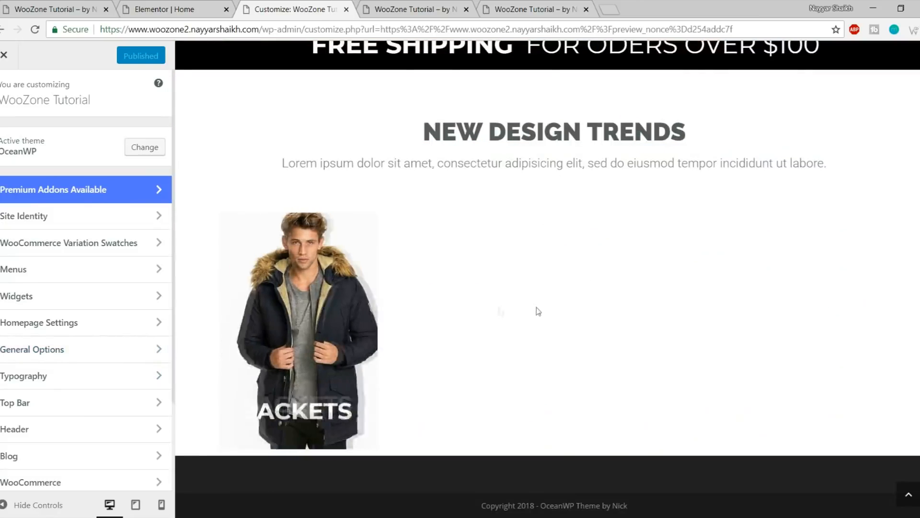
{"action": "scroll", "coordinate": [121, 363], "scroll_direction": "down", "scroll_amount": 3}
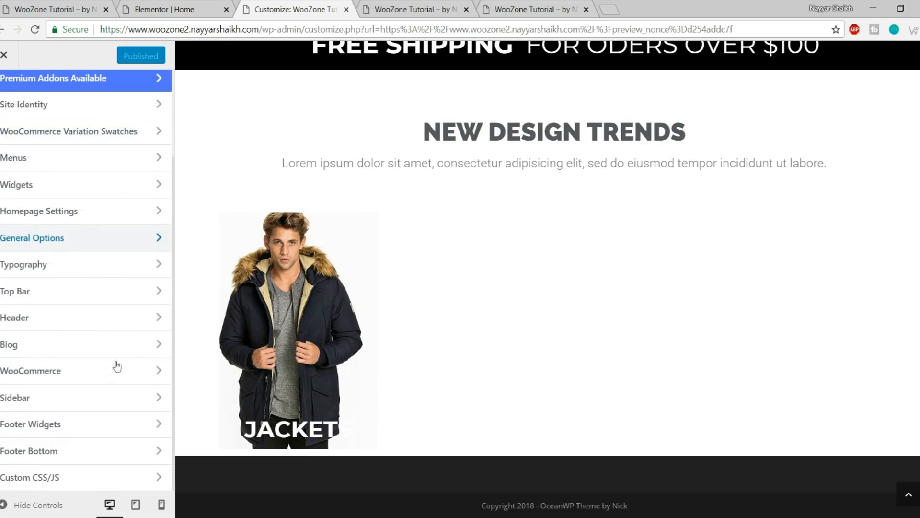
{"action": "left_click", "coordinate": [91, 478]}
{"action": "left_click", "coordinate": [66, 263]}
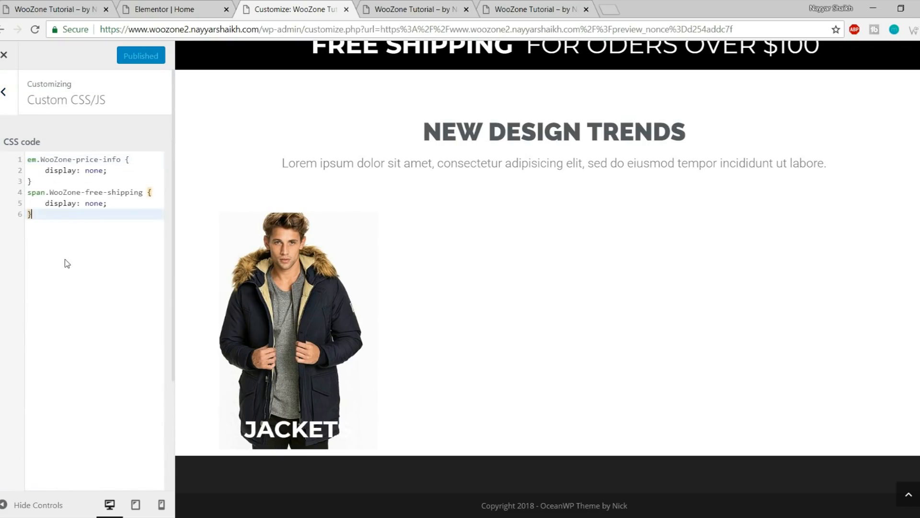
{"action": "key", "text": "Return"}
{"action": "type", "text": "h3.premium_addons-banner-ib-title.ult-responsive.premium_banner_title {     background-color: black; }"}
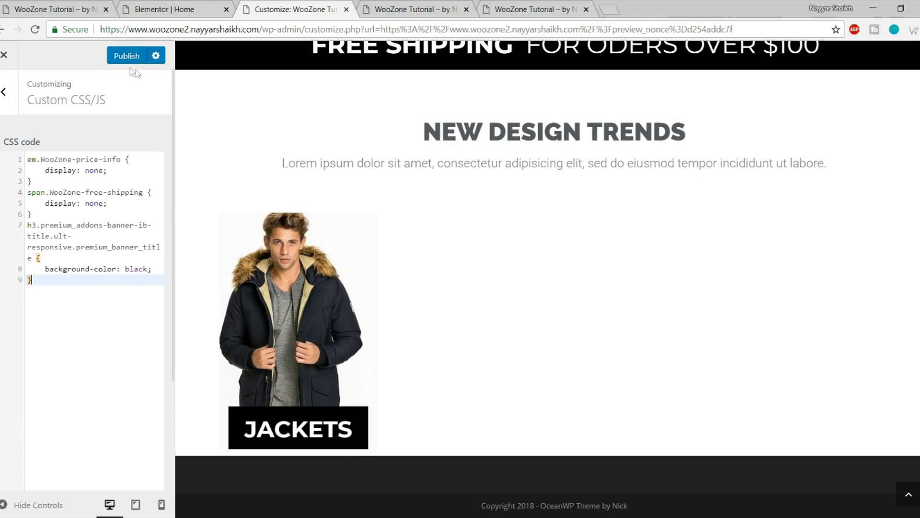
{"action": "left_click", "coordinate": [6, 57]}
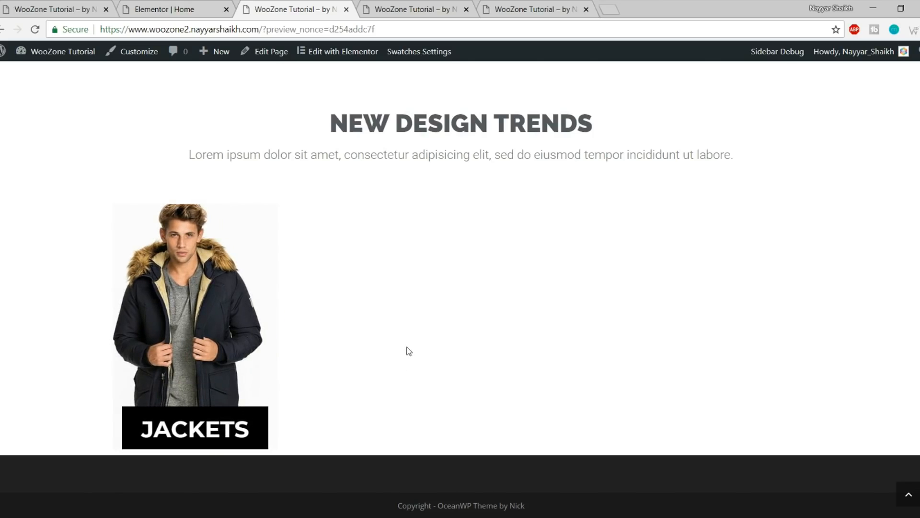
{"action": "left_click", "coordinate": [173, 9]}
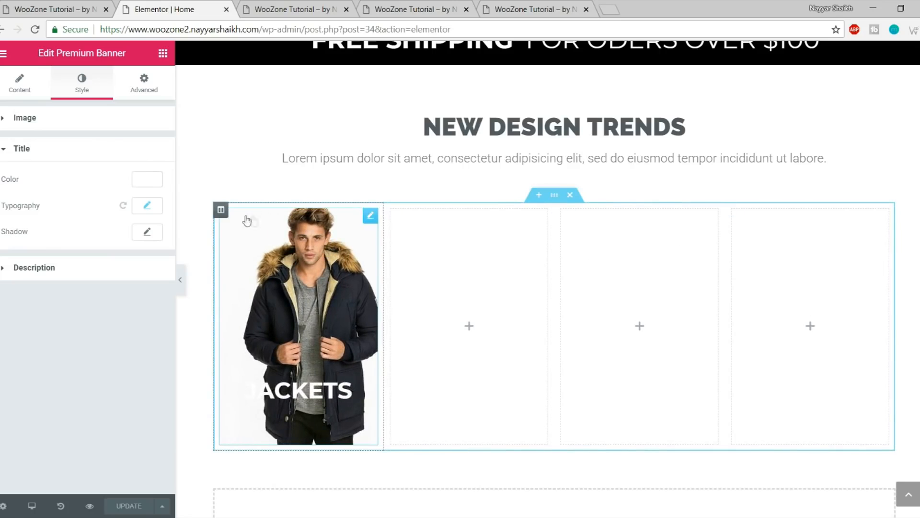
Copy the JACKETS banner into the second, third and fourth columns
{"action": "right_click", "coordinate": [243, 249]}
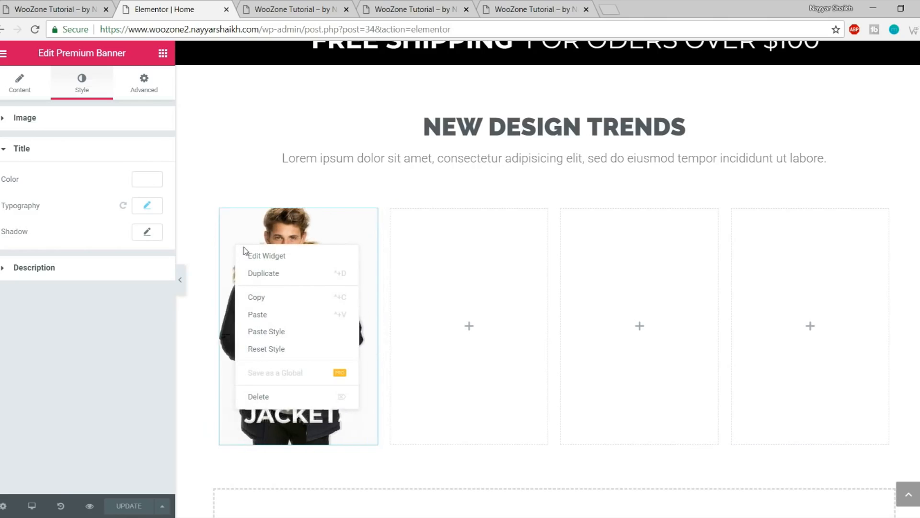
{"action": "left_click", "coordinate": [287, 298]}
{"action": "right_click", "coordinate": [457, 289]}
{"action": "left_click", "coordinate": [480, 303]}
{"action": "right_click", "coordinate": [640, 281]}
{"action": "left_click", "coordinate": [661, 288]}
{"action": "right_click", "coordinate": [825, 298]}
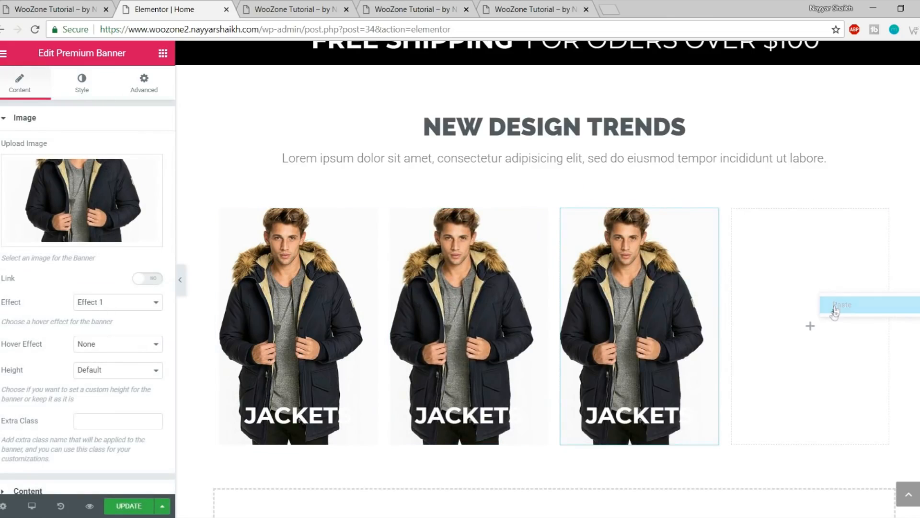
{"action": "left_click", "coordinate": [836, 307]}
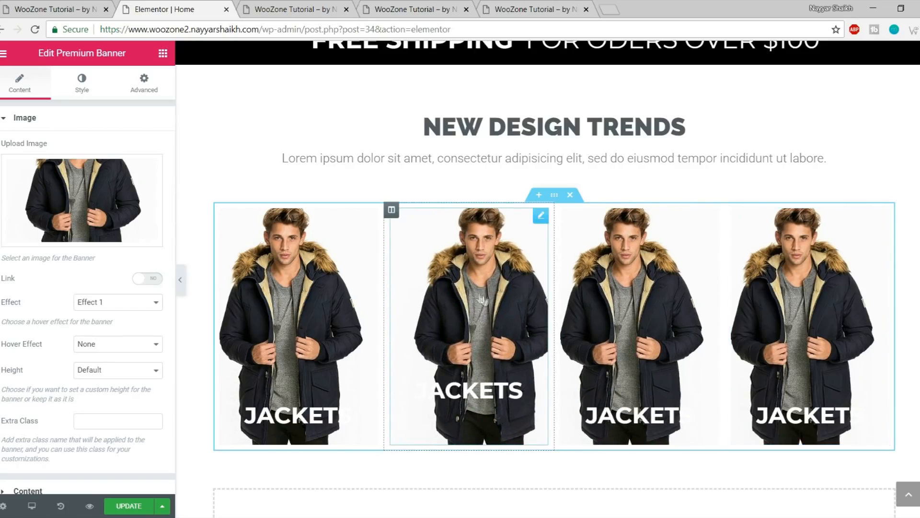
Replace the second banner's image with the uploaded Bags7-1-thegem-product-catalog handbag photo
{"action": "left_click", "coordinate": [76, 9]}
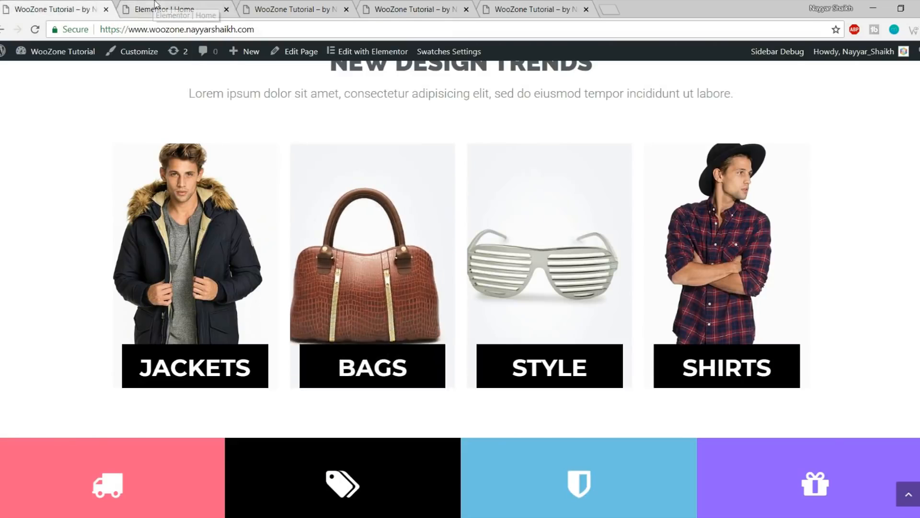
{"action": "left_click", "coordinate": [163, 6]}
{"action": "left_click", "coordinate": [100, 234]}
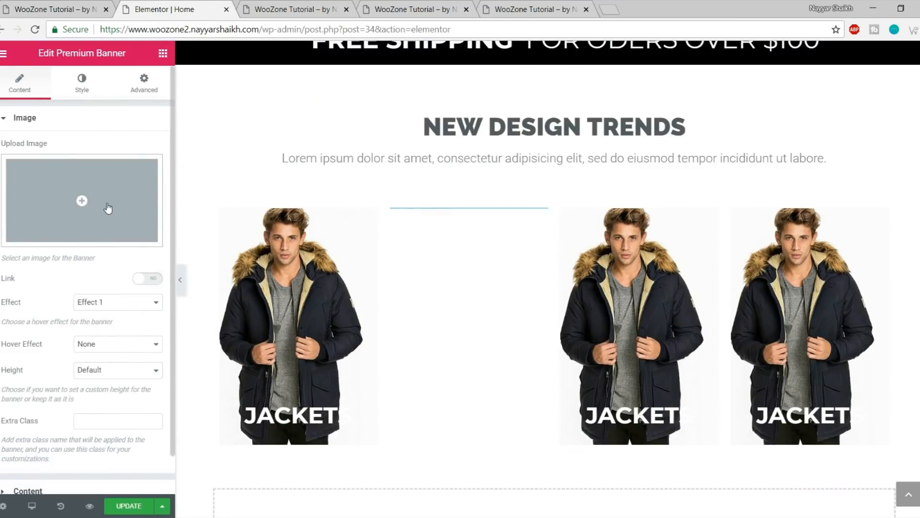
{"action": "left_click", "coordinate": [104, 199]}
{"action": "left_click", "coordinate": [57, 101]}
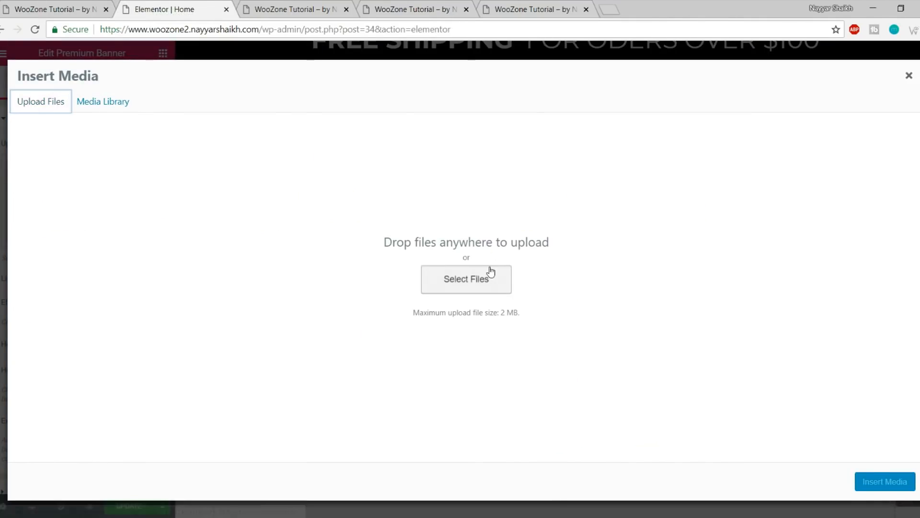
{"action": "left_click", "coordinate": [490, 269]}
{"action": "left_click", "coordinate": [403, 106]}
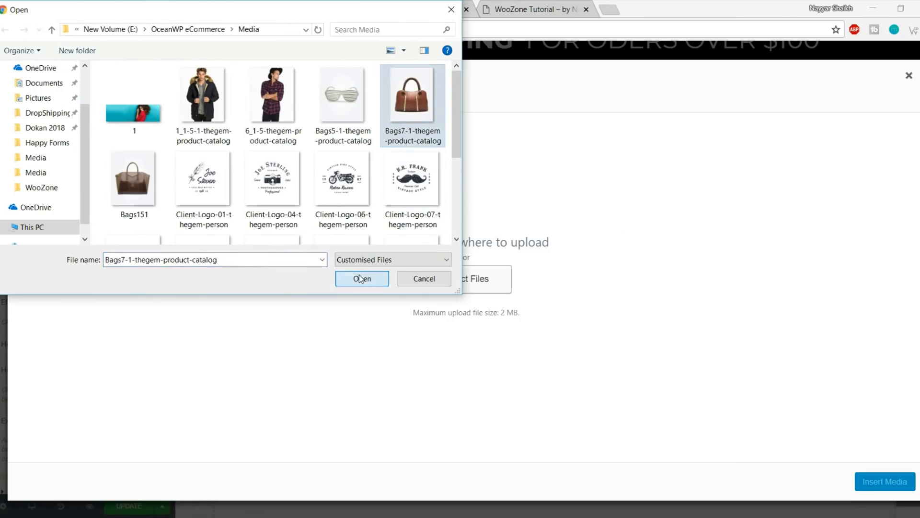
{"action": "left_click", "coordinate": [361, 278]}
{"action": "left_click", "coordinate": [868, 481]}
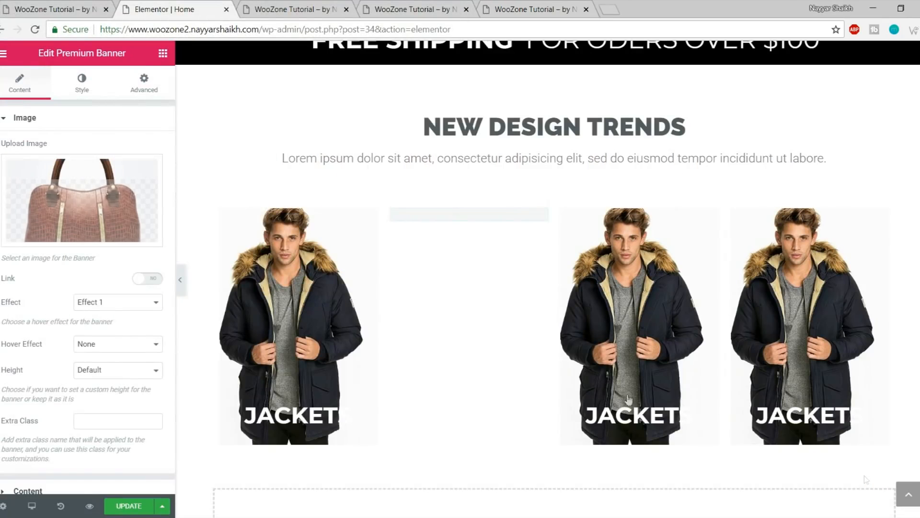
Change the second banner's title to BAGS
{"action": "scroll", "coordinate": [119, 398], "scroll_direction": "down", "scroll_amount": 1}
{"action": "left_click", "coordinate": [72, 450]}
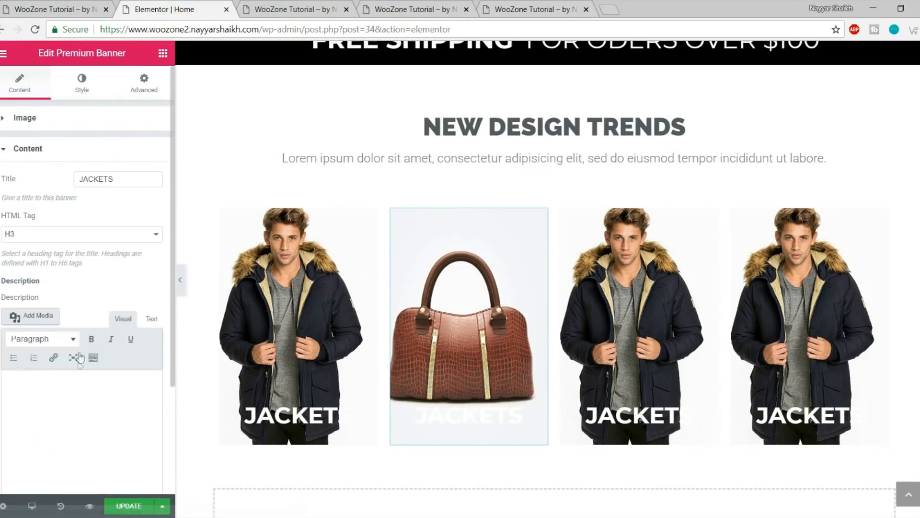
{"action": "type", "text": "BAGS"}
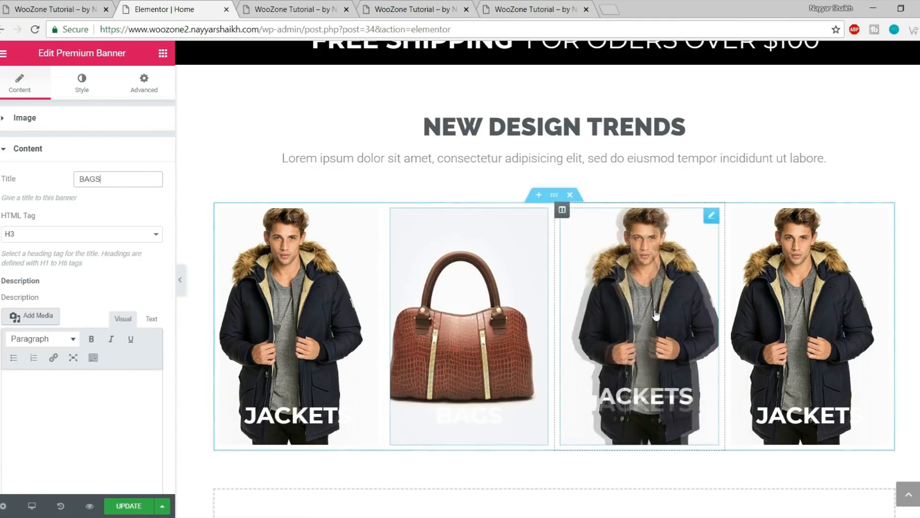
{"action": "left_click", "coordinate": [656, 315]}
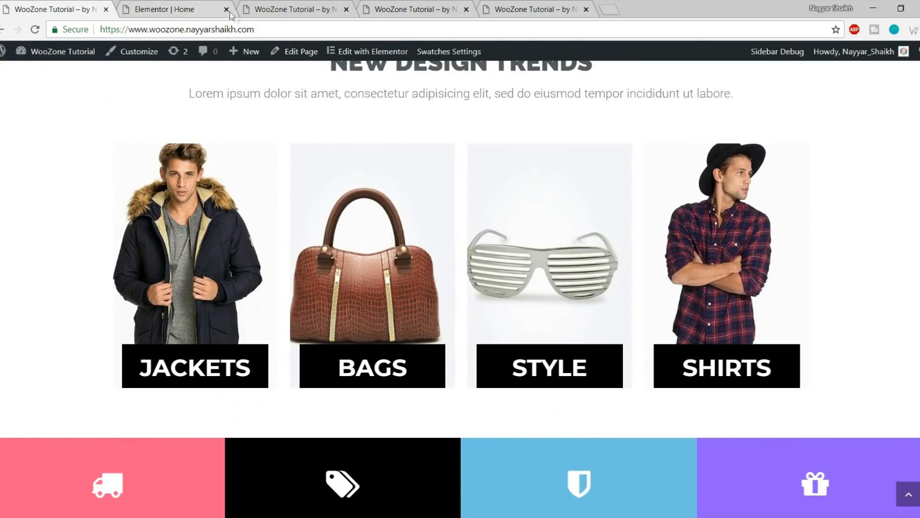
{"action": "left_click", "coordinate": [170, 6]}
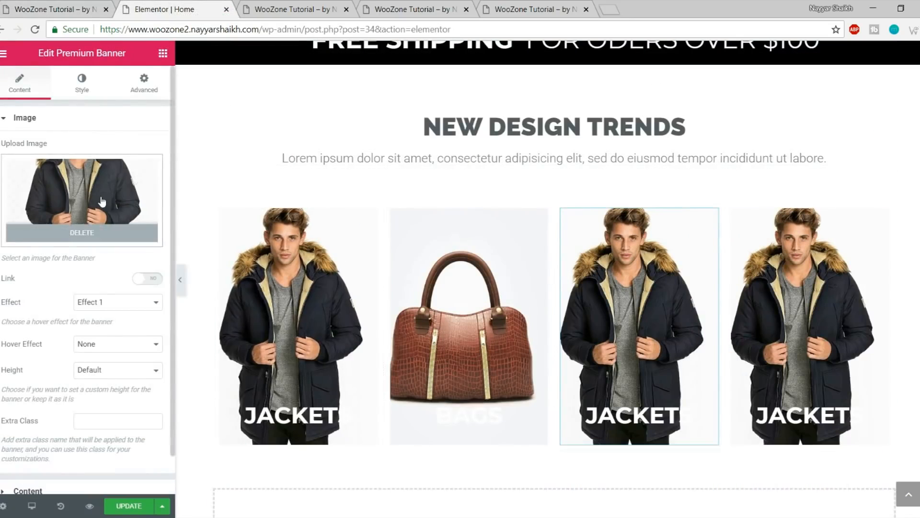
Give the third banner the uploaded sunglasses photo and the title STYLE
{"action": "left_click", "coordinate": [81, 201]}
{"action": "left_click", "coordinate": [57, 102]}
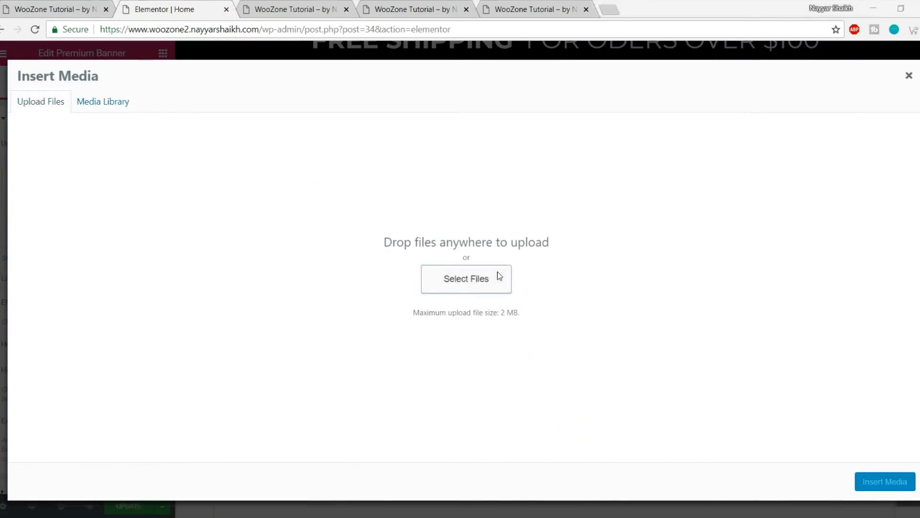
{"action": "left_click", "coordinate": [498, 273]}
{"action": "left_click", "coordinate": [348, 93]}
{"action": "left_click", "coordinate": [364, 279]}
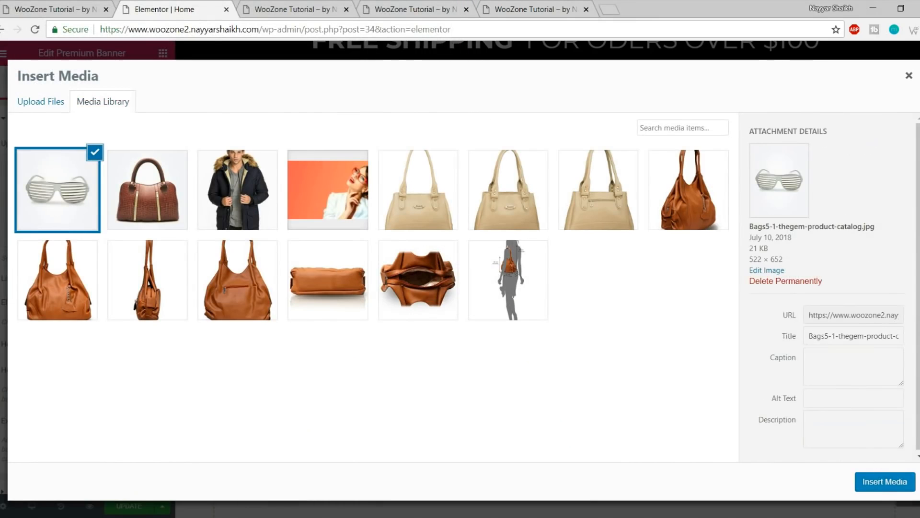
{"action": "left_click", "coordinate": [884, 481]}
{"action": "scroll", "coordinate": [112, 306], "scroll_direction": "down", "scroll_amount": 1}
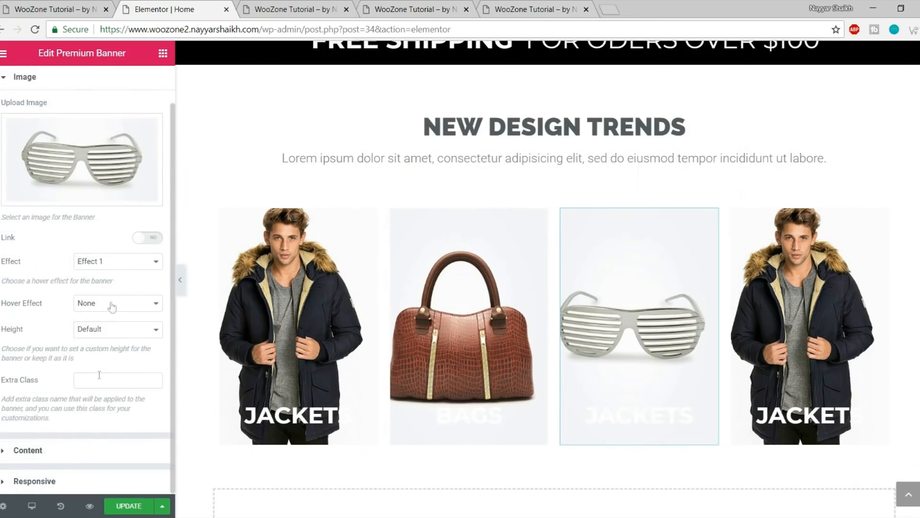
{"action": "left_click", "coordinate": [84, 458]}
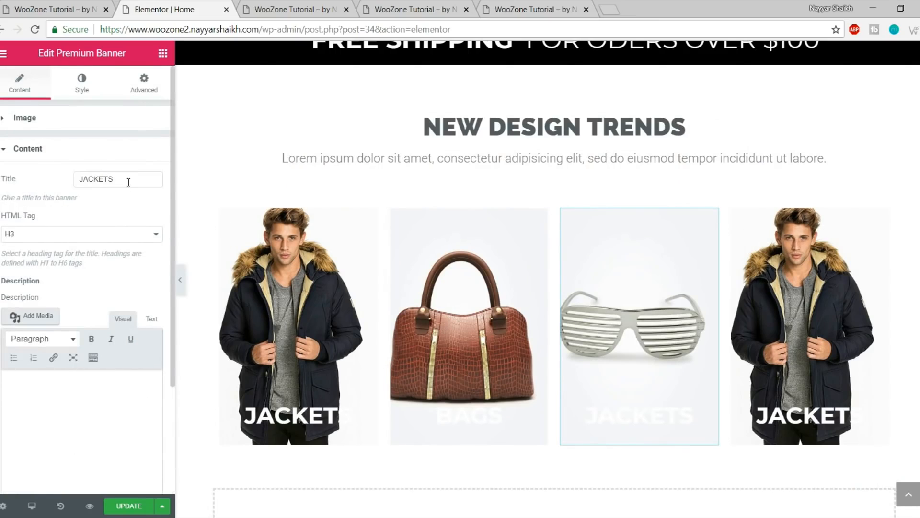
{"action": "type", "text": "STYLE"}
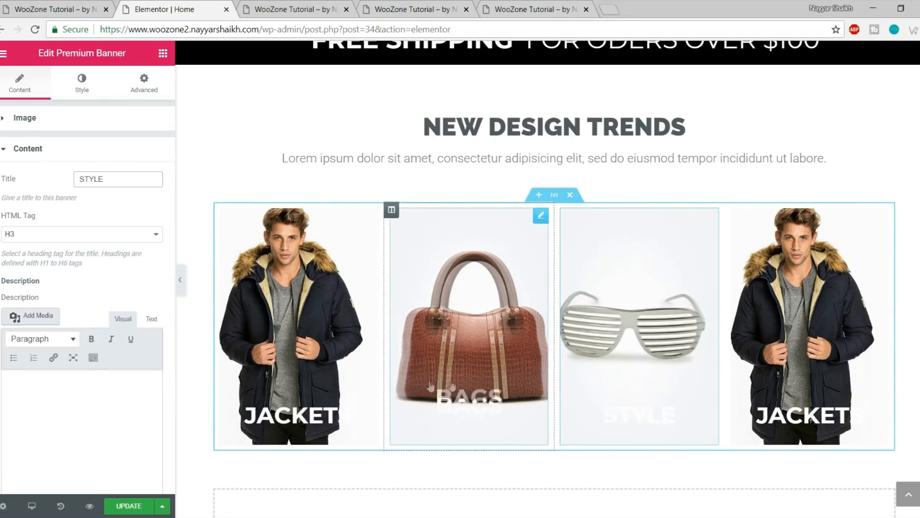
Upload the plaid-shirt model photo into the fourth banner
{"action": "left_click", "coordinate": [810, 326]}
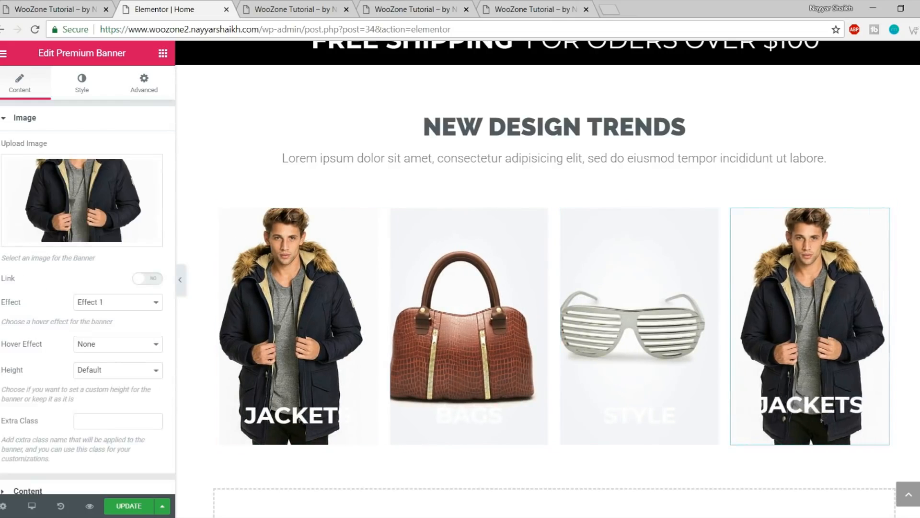
{"action": "left_click", "coordinate": [16, 5]}
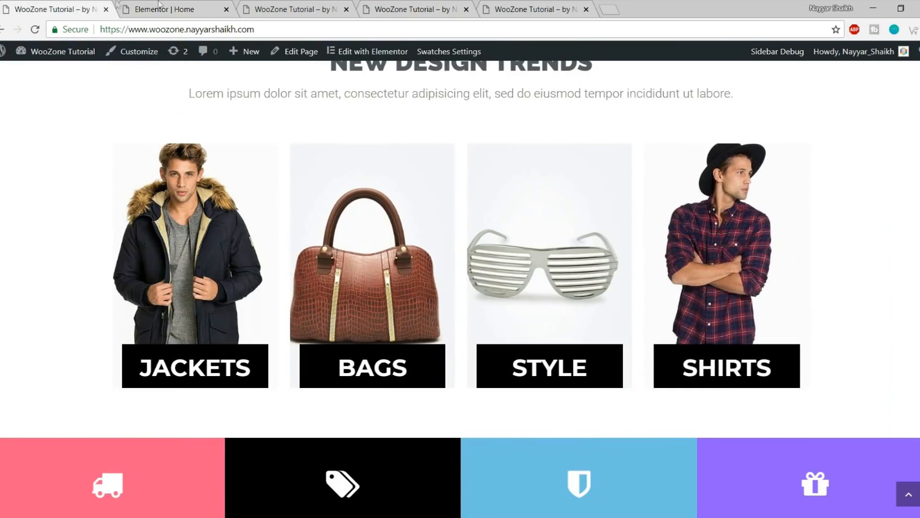
{"action": "left_click", "coordinate": [164, 9]}
{"action": "left_click", "coordinate": [82, 211]}
{"action": "left_click", "coordinate": [53, 101]}
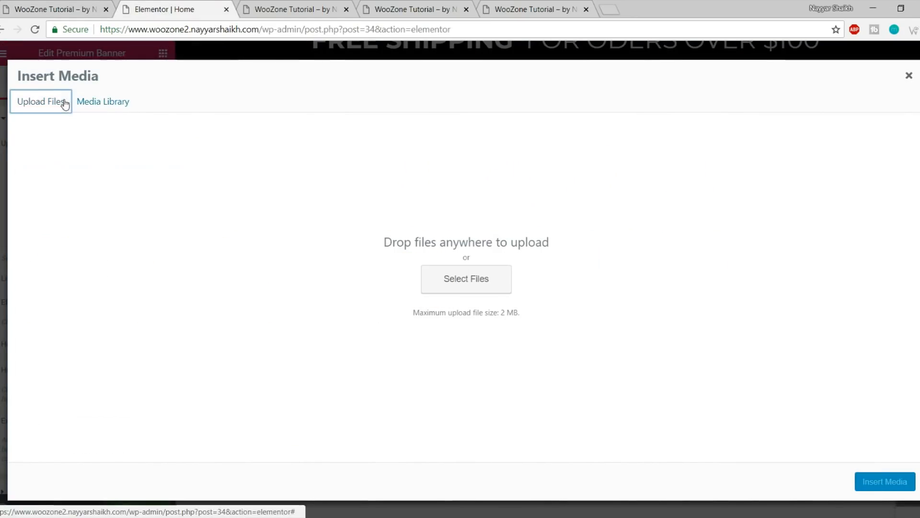
{"action": "left_click", "coordinate": [453, 287]}
{"action": "left_click", "coordinate": [272, 107]}
{"action": "left_click", "coordinate": [360, 281]}
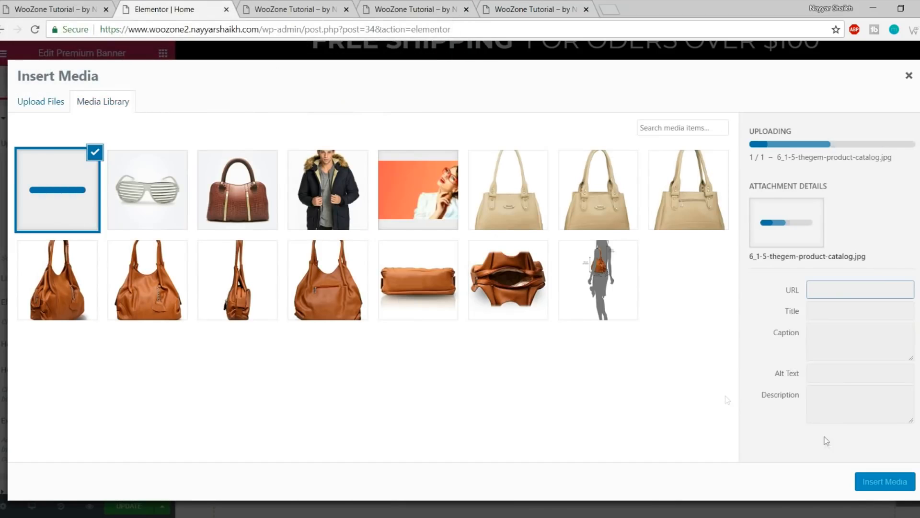
{"action": "left_click", "coordinate": [875, 492]}
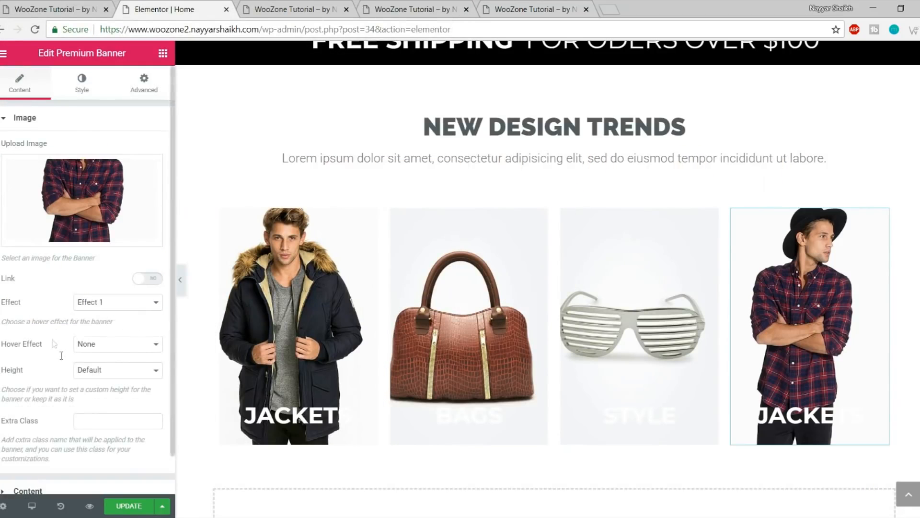
Title the fourth banner SHIRTS, save the page and preview it
{"action": "scroll", "coordinate": [76, 431], "scroll_direction": "down", "scroll_amount": 1}
{"action": "left_click", "coordinate": [76, 449]}
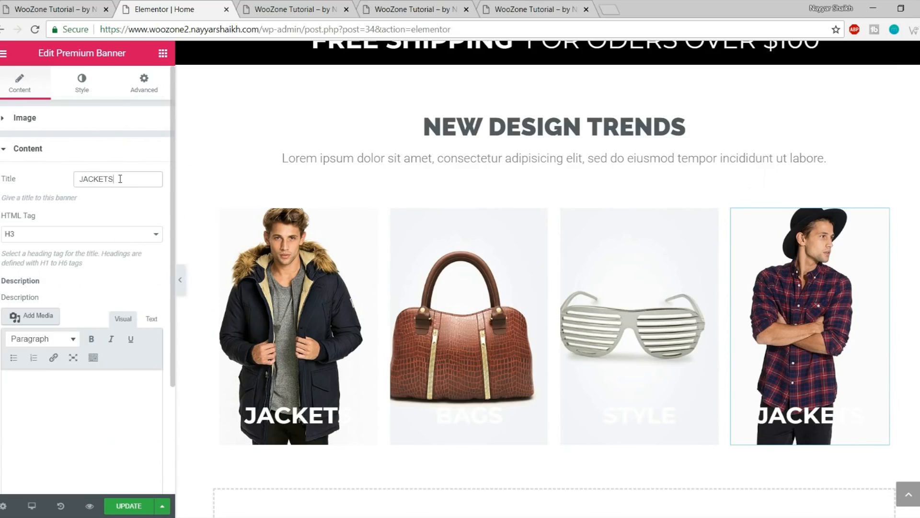
{"action": "type", "text": "SHIRTS"}
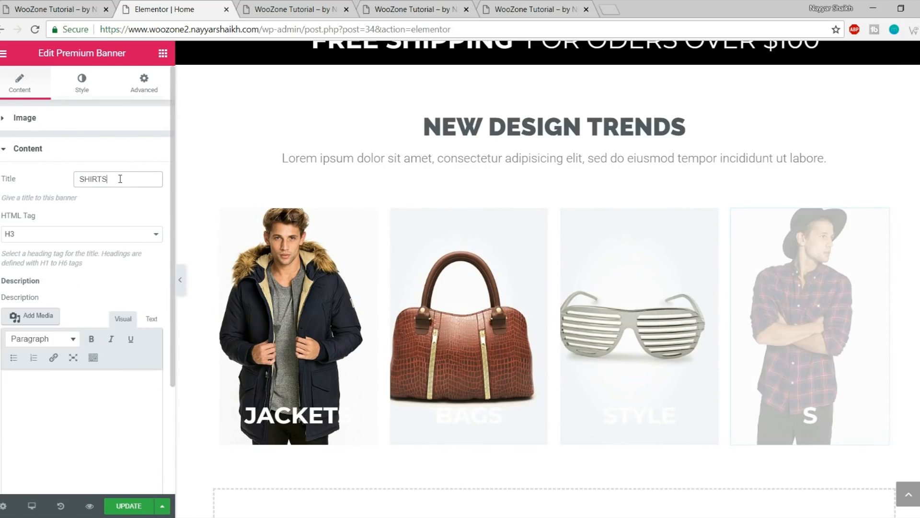
{"action": "left_click", "coordinate": [136, 505]}
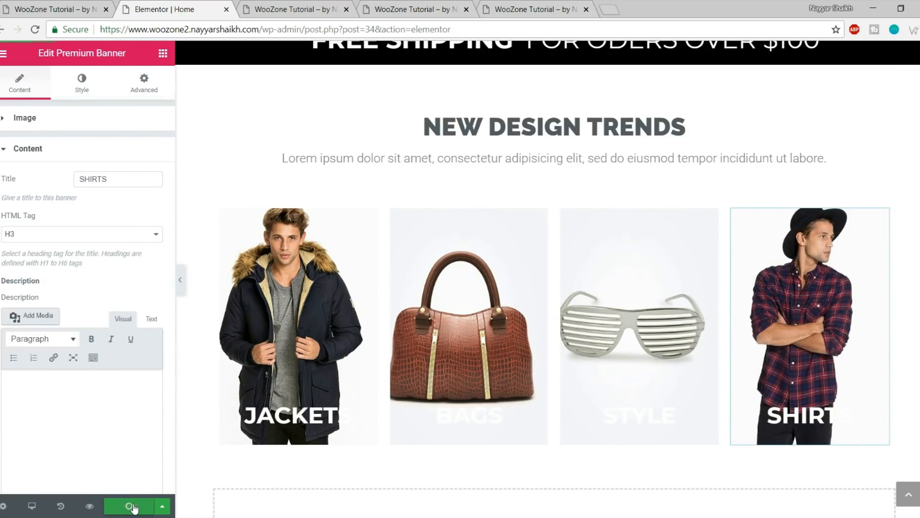
{"action": "left_click", "coordinate": [91, 507]}
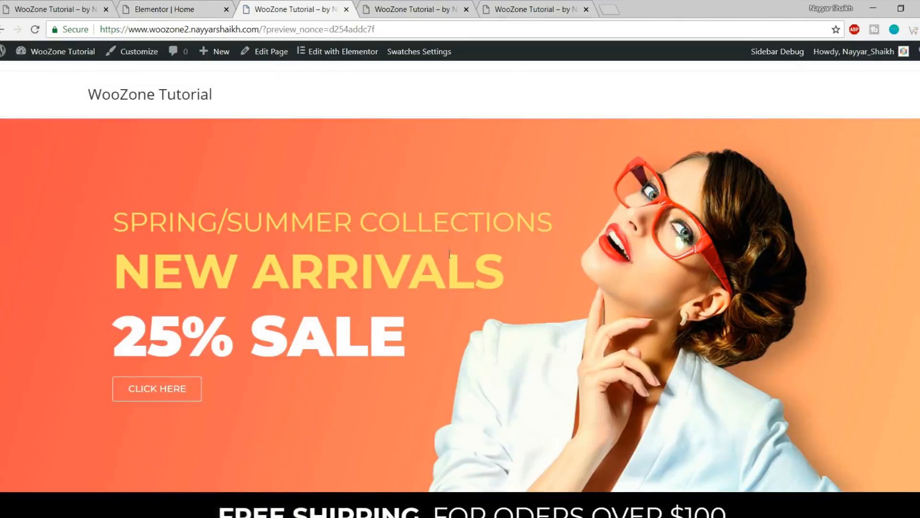
Compare the page with the live site's category grid spacing
{"action": "scroll", "coordinate": [472, 393], "scroll_direction": "down", "scroll_amount": 10}
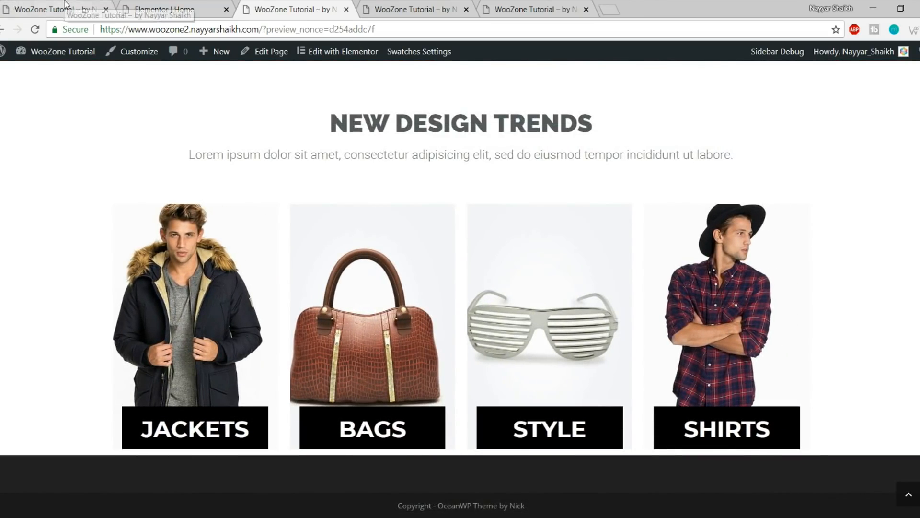
{"action": "left_click", "coordinate": [11, 6]}
{"action": "scroll", "coordinate": [339, 186], "scroll_direction": "down", "scroll_amount": 5}
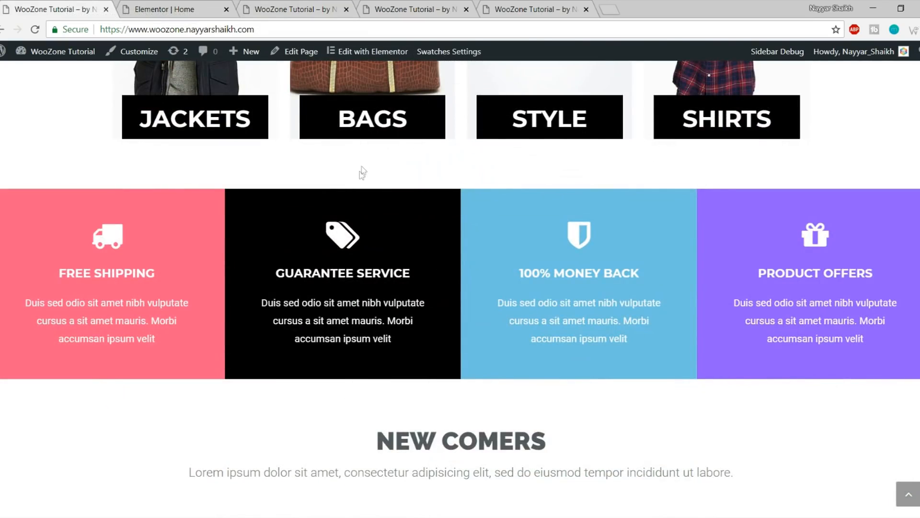
{"action": "left_click", "coordinate": [124, 6]}
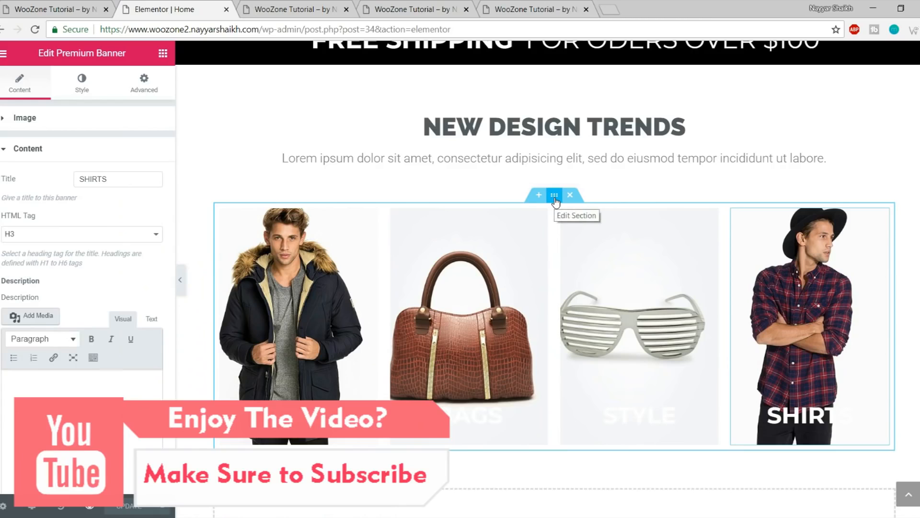
Set the banner row section's bottom margin to 50 with sides unlinked and save
{"action": "left_click", "coordinate": [554, 196]}
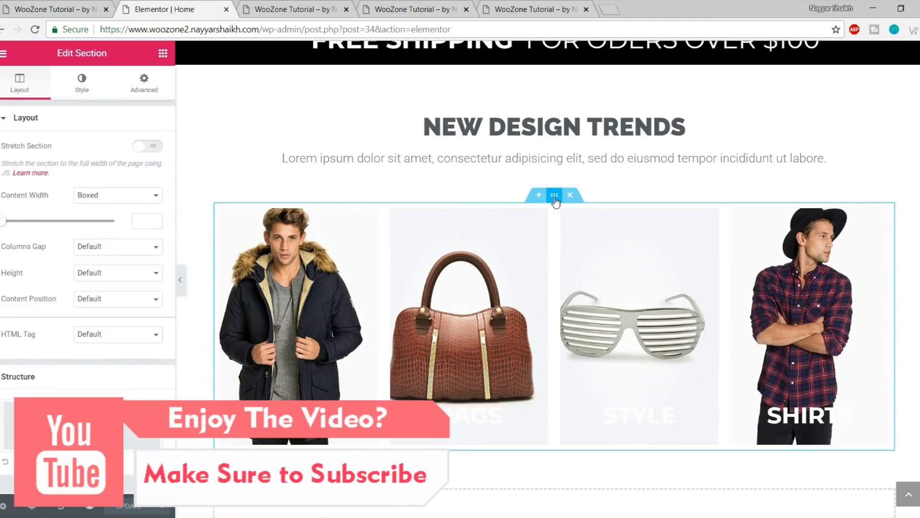
{"action": "left_click", "coordinate": [146, 89]}
{"action": "left_click", "coordinate": [148, 168]}
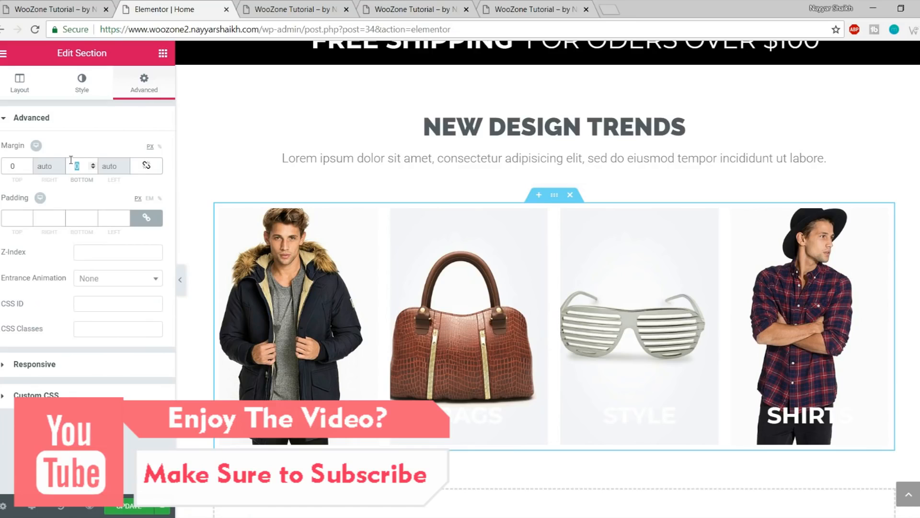
{"action": "type", "text": "50"}
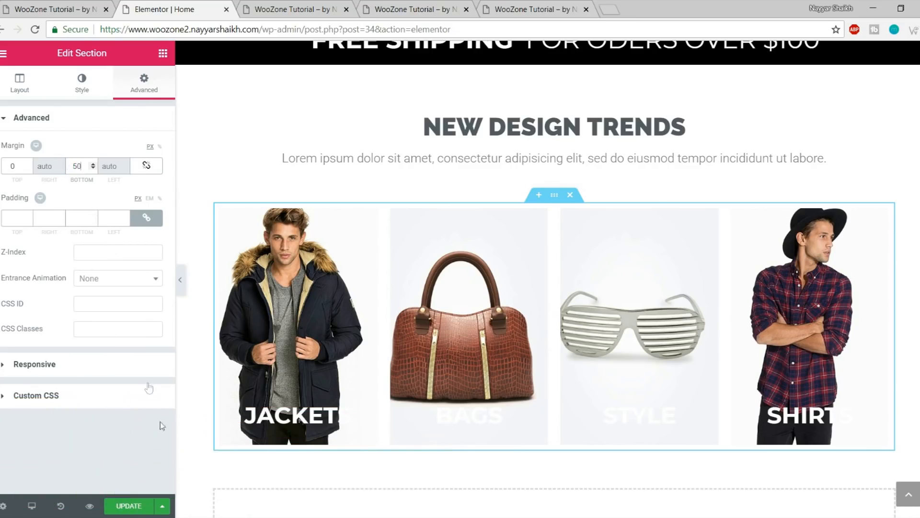
{"action": "left_click", "coordinate": [137, 504]}
Reload the preview to check the new spacing against the live site
{"action": "left_click", "coordinate": [289, 7]}
{"action": "key", "text": "F5"}
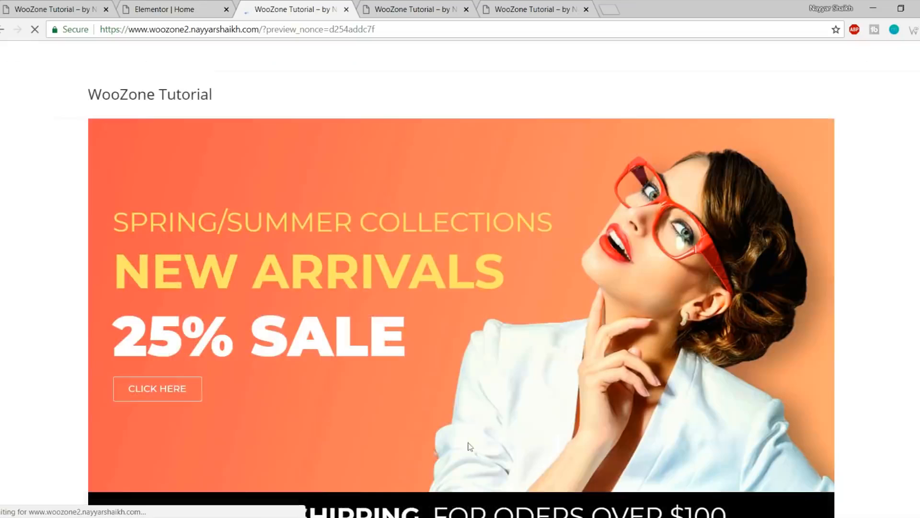
{"action": "scroll", "coordinate": [470, 446], "scroll_direction": "down", "scroll_amount": 10}
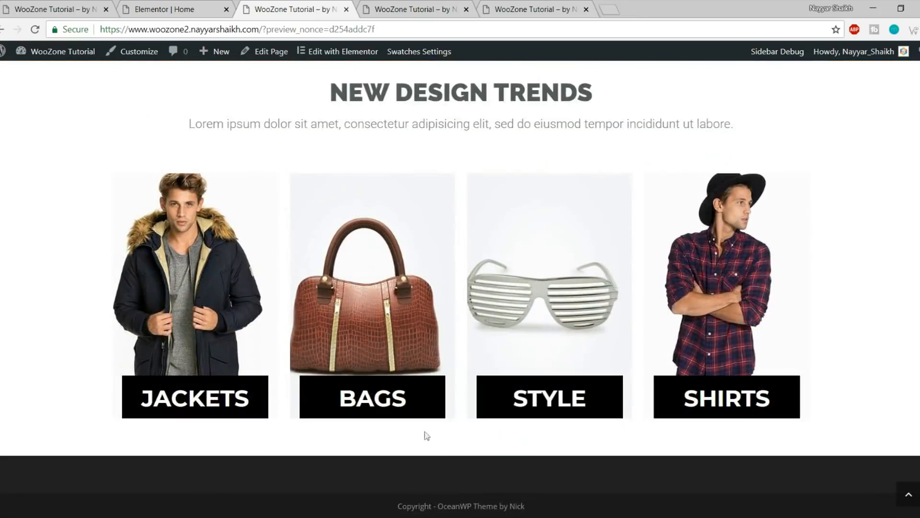
{"action": "left_click", "coordinate": [90, 5]}
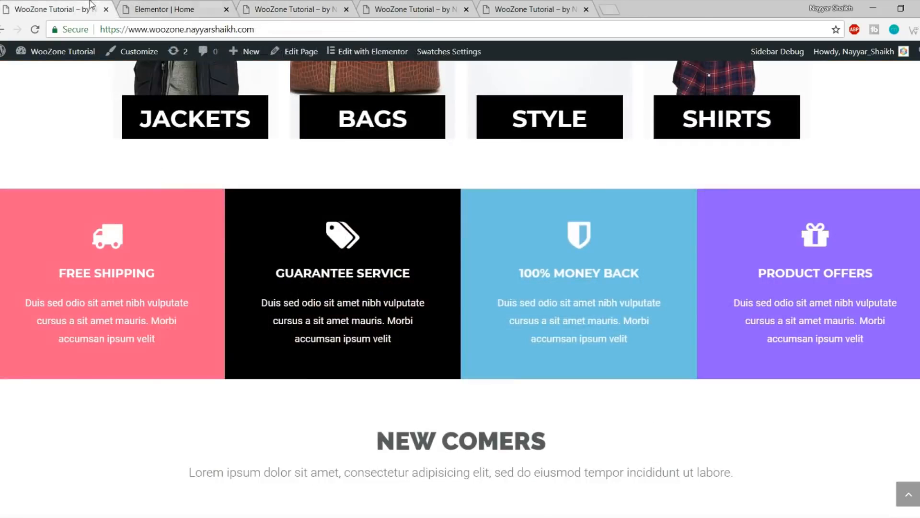
{"action": "scroll", "coordinate": [499, 218], "scroll_direction": "down", "scroll_amount": 1}
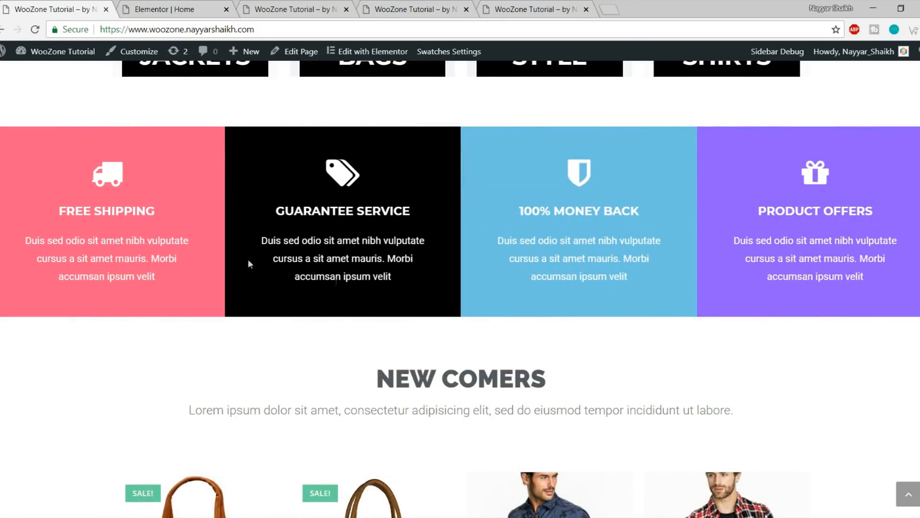
Add a new section below the banners and expand it to four empty columns
{"action": "left_click", "coordinate": [171, 4]}
{"action": "scroll", "coordinate": [501, 206], "scroll_direction": "down", "scroll_amount": 3}
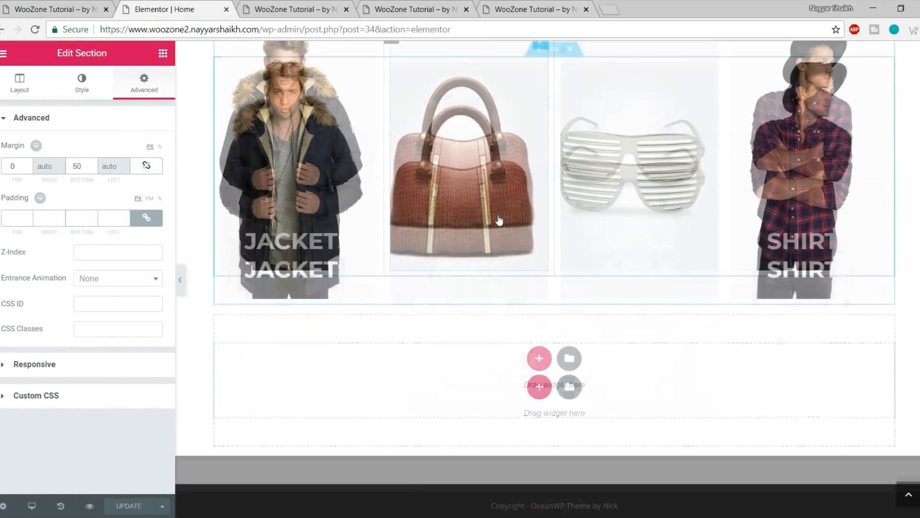
{"action": "left_click", "coordinate": [168, 56]}
{"action": "left_click_drag", "start_coordinate": [48, 179], "coordinate": [507, 370]}
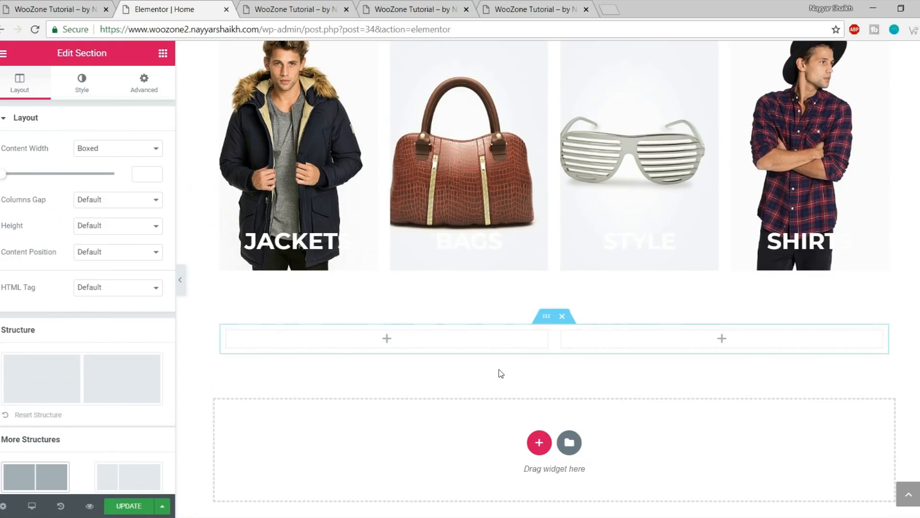
{"action": "right_click", "coordinate": [231, 333]}
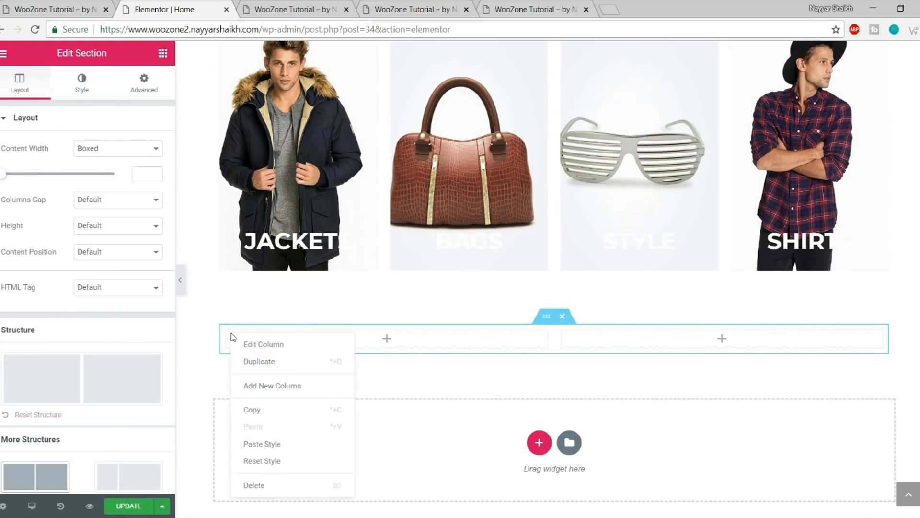
{"action": "left_click", "coordinate": [296, 387]}
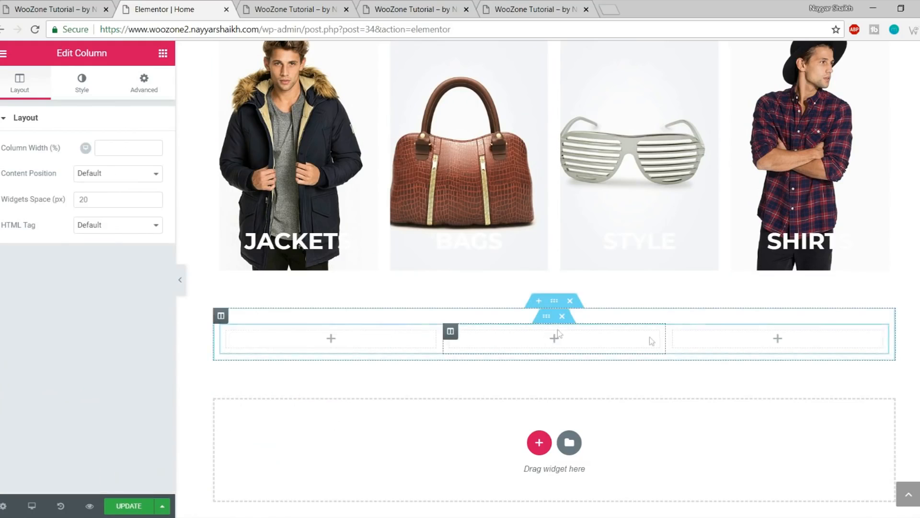
{"action": "right_click", "coordinate": [240, 332]}
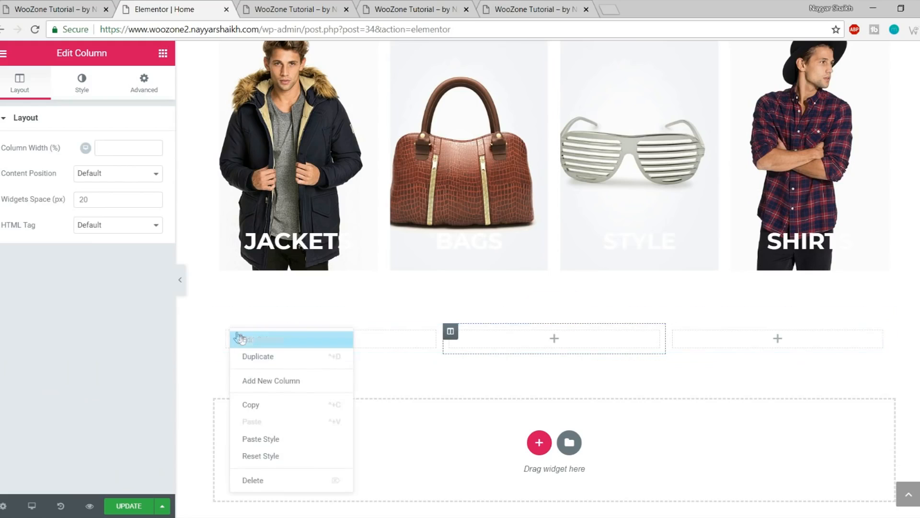
{"action": "left_click", "coordinate": [281, 381]}
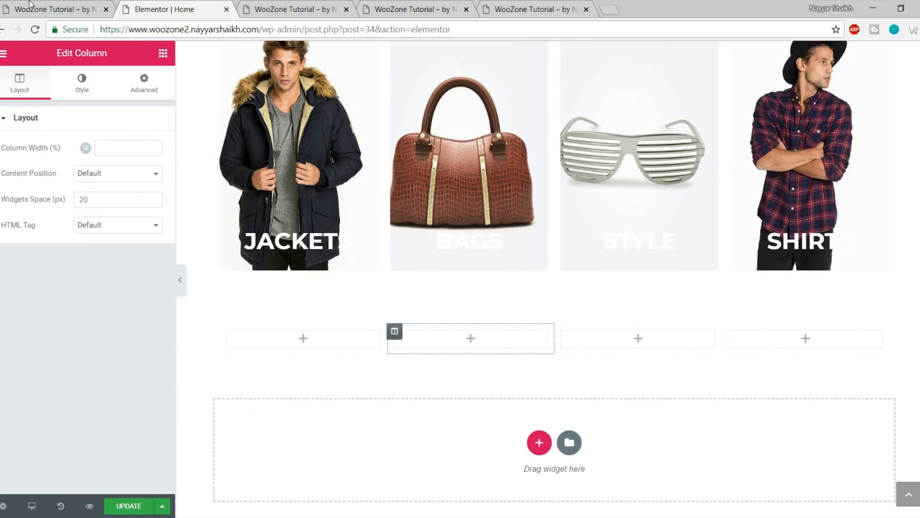
{"action": "left_click", "coordinate": [57, 9]}
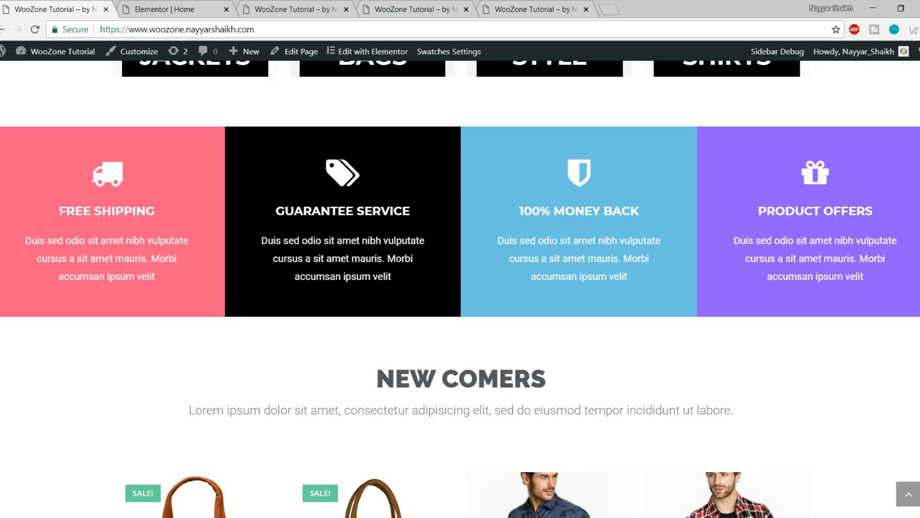
Place an Icon Box widget in the first empty column
{"action": "left_click", "coordinate": [171, 2]}
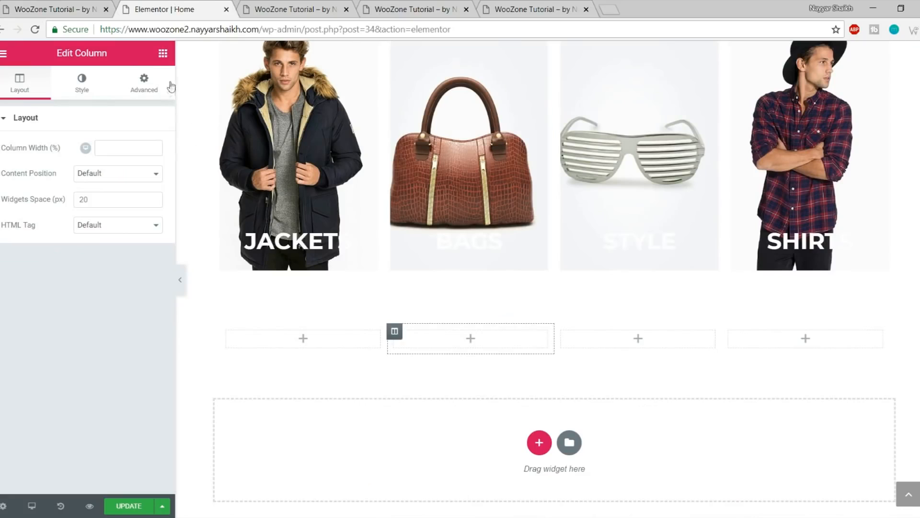
{"action": "left_click", "coordinate": [163, 53]}
{"action": "scroll", "coordinate": [125, 226], "scroll_direction": "down", "scroll_amount": 3}
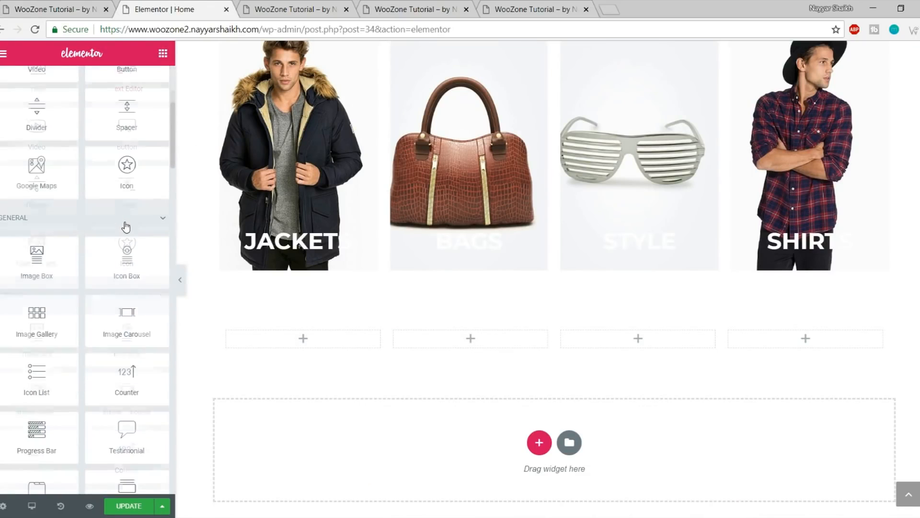
{"action": "left_click_drag", "start_coordinate": [125, 266], "coordinate": [316, 344]}
{"action": "scroll", "coordinate": [440, 329], "scroll_direction": "down", "scroll_amount": 4}
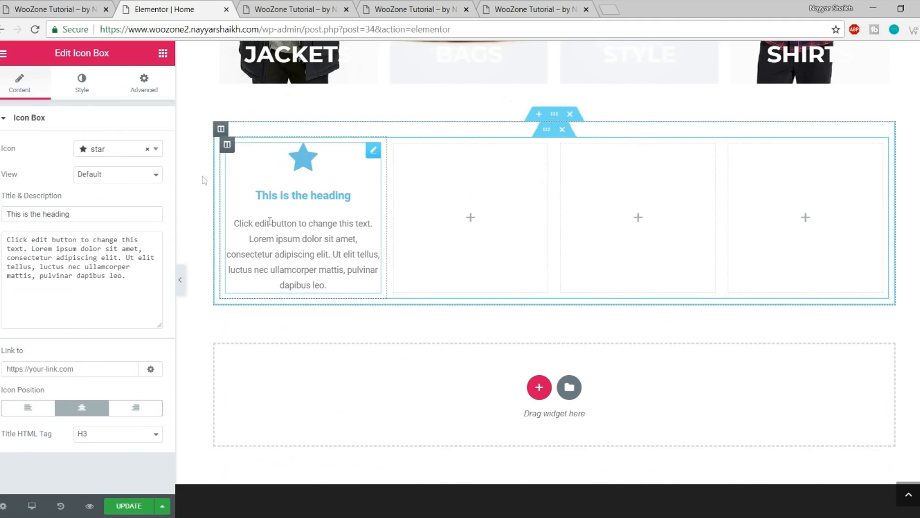
Set the icon box's icon to the truck
{"action": "left_click", "coordinate": [54, 9]}
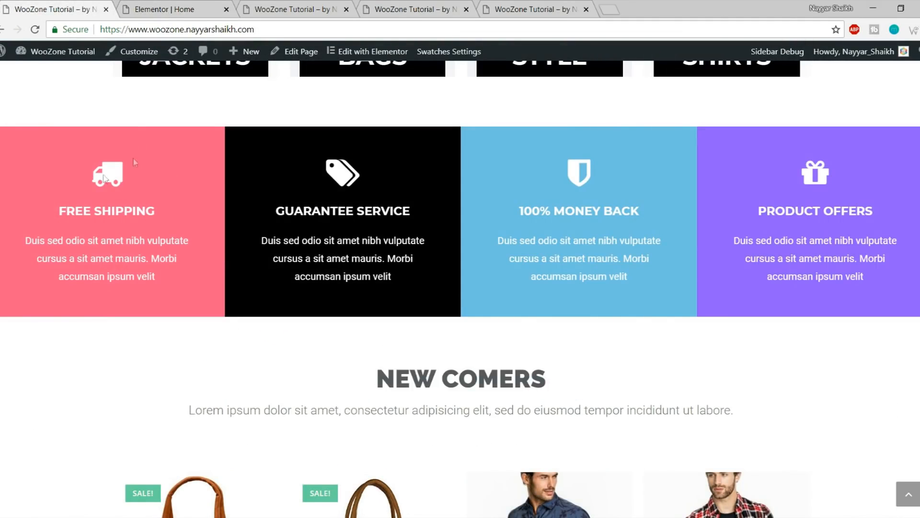
{"action": "left_click", "coordinate": [163, 9]}
{"action": "left_click", "coordinate": [112, 152]}
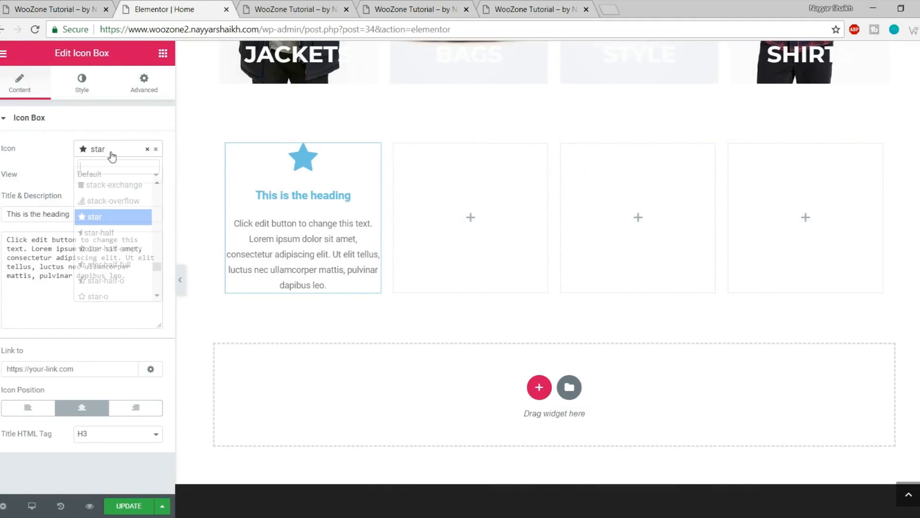
{"action": "type", "text": "truck"}
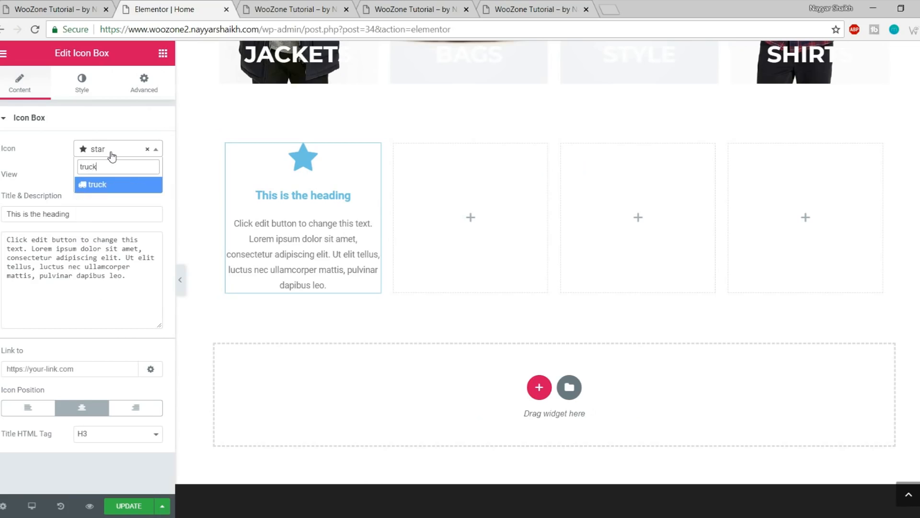
{"action": "key", "text": "Return"}
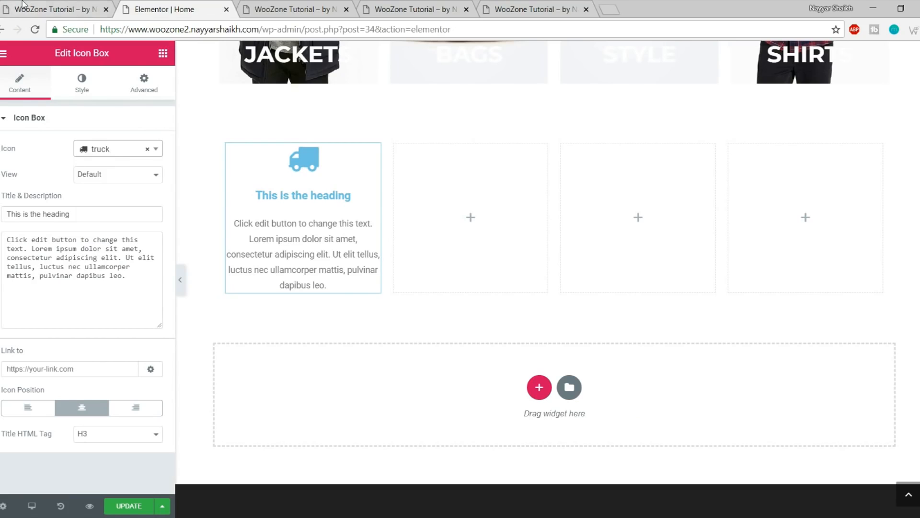
Copy the FREE SHIPPING heading from the live site into the icon box title
{"action": "left_click", "coordinate": [53, 9]}
{"action": "left_click_drag", "start_coordinate": [57, 208], "coordinate": [166, 209]}
{"action": "key", "text": "ctrl+c"}
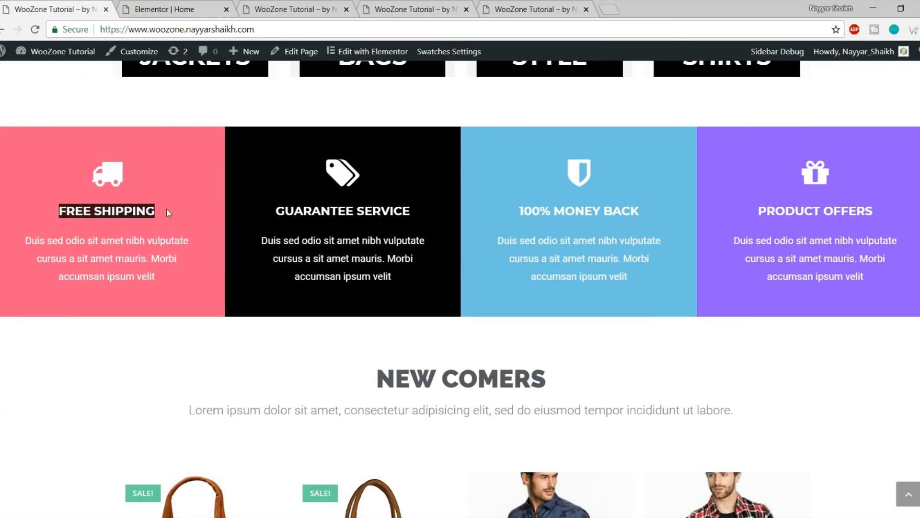
{"action": "left_click", "coordinate": [146, 6]}
{"action": "triple_click", "coordinate": [86, 219]}
{"action": "key", "text": "ctrl+v"}
Replace the placeholder description with the live site's Duis sed odio text
{"action": "left_click", "coordinate": [83, 6]}
{"action": "left_click_drag", "start_coordinate": [158, 277], "coordinate": [24, 236]}
{"action": "key", "text": "ctrl+c"}
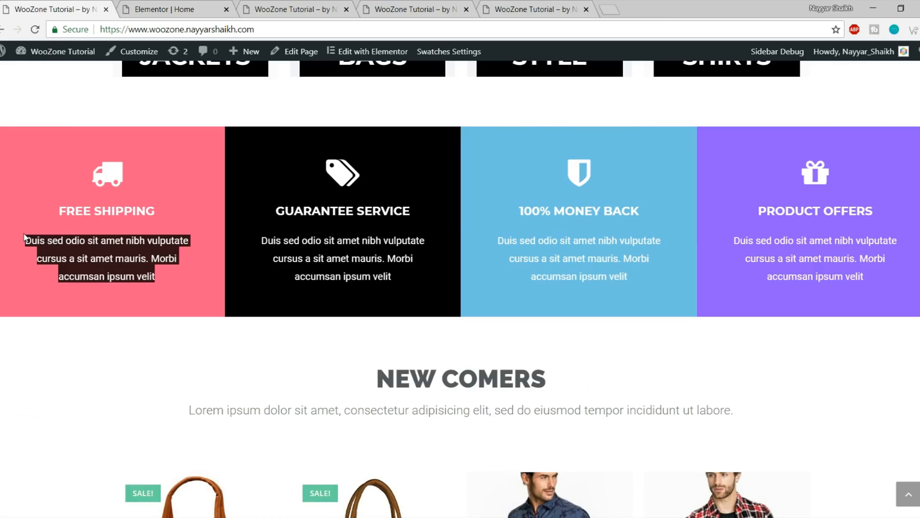
{"action": "left_click", "coordinate": [167, 5]}
{"action": "left_click", "coordinate": [55, 301]}
{"action": "key", "text": "ctrl+a"}
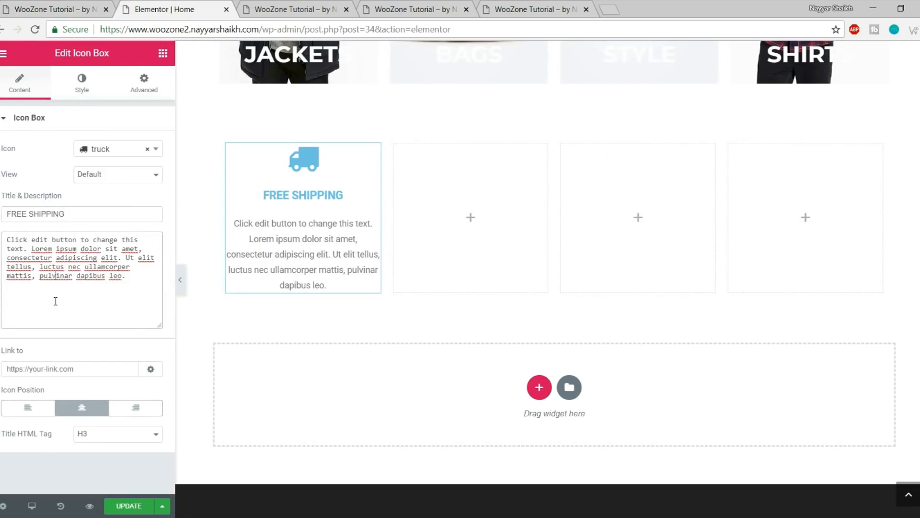
{"action": "key", "text": "ctrl+v"}
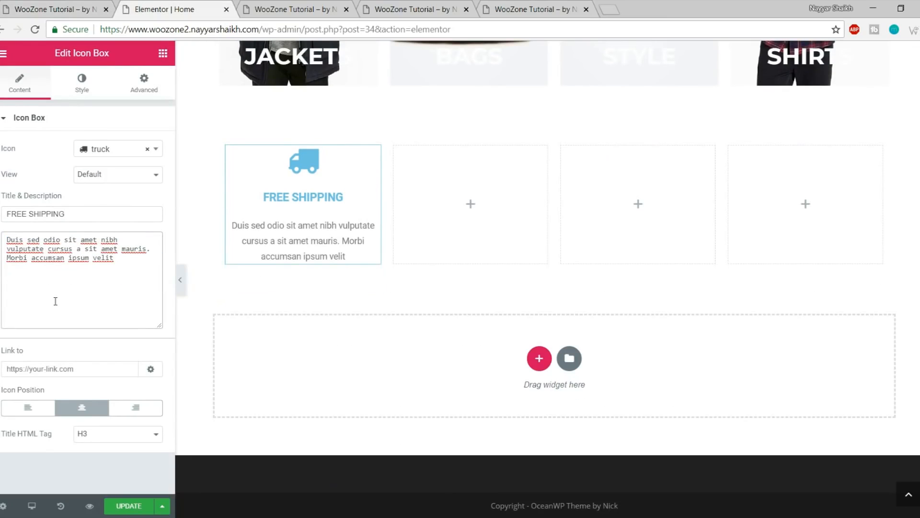
{"action": "left_click", "coordinate": [71, 6]}
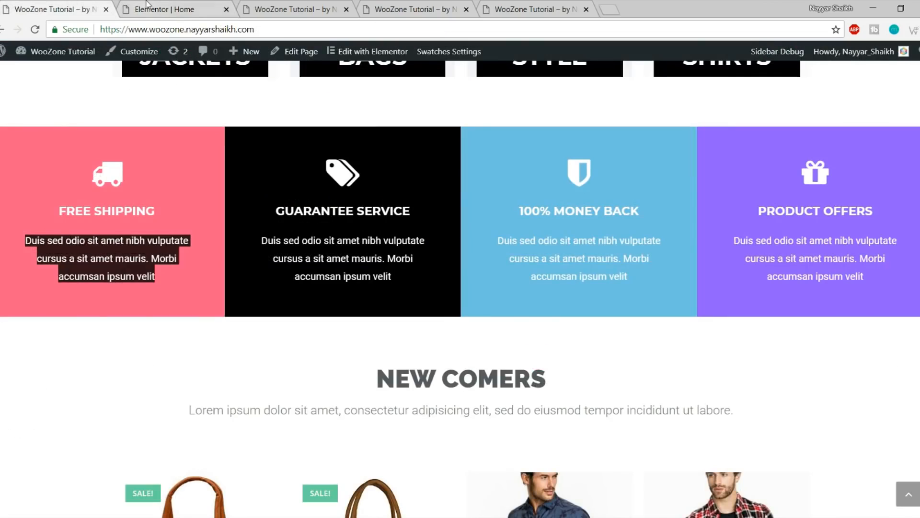
Set the truck icon's primary colour to white
{"action": "left_click", "coordinate": [147, 5]}
{"action": "left_click", "coordinate": [89, 89]}
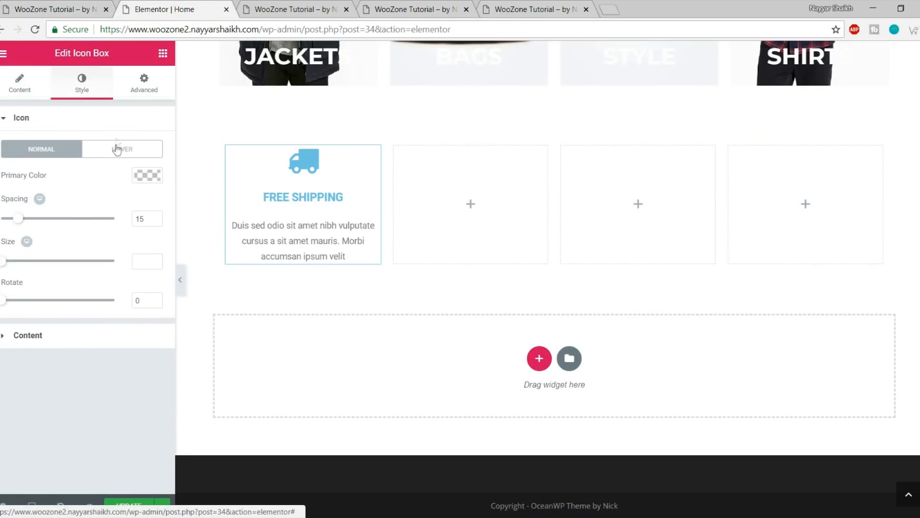
{"action": "left_click_drag", "start_coordinate": [10, 119], "coordinate": [44, 124]}
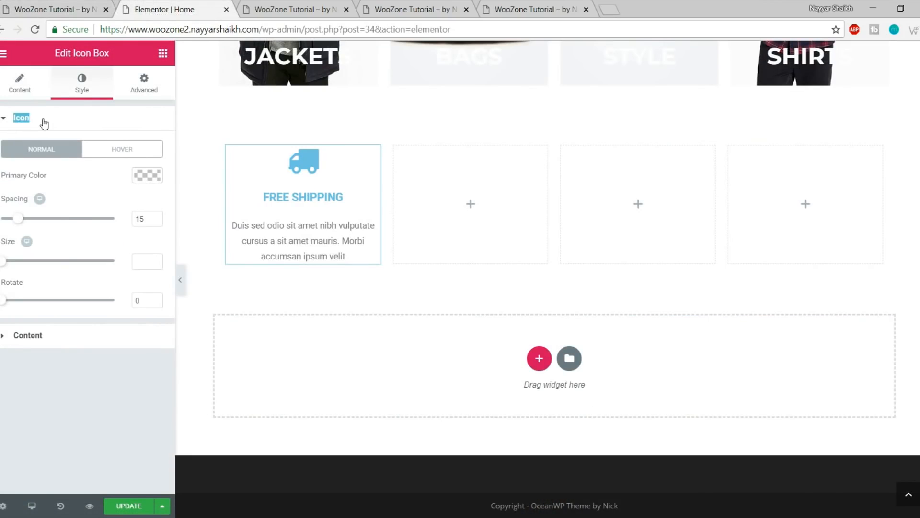
{"action": "left_click", "coordinate": [44, 123]}
{"action": "left_click", "coordinate": [66, 123]}
{"action": "left_click", "coordinate": [146, 181]}
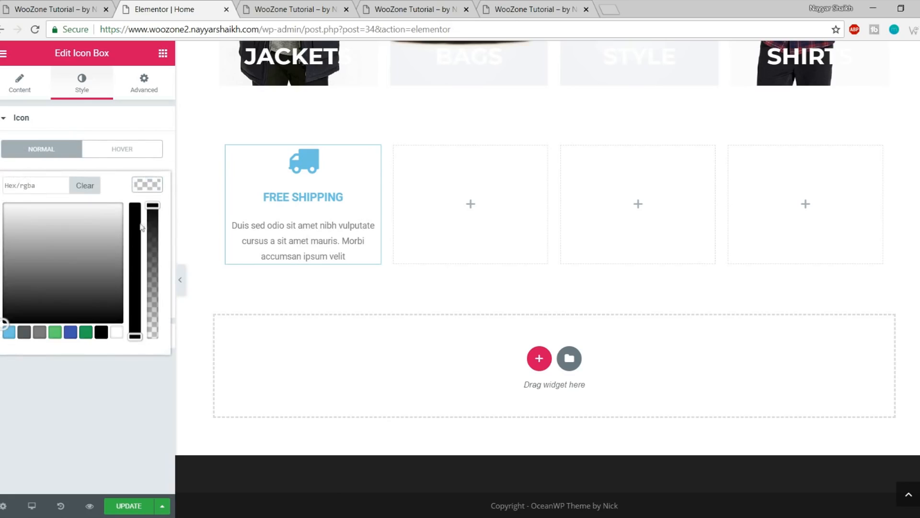
{"action": "left_click", "coordinate": [116, 332]}
{"action": "left_click", "coordinate": [150, 190]}
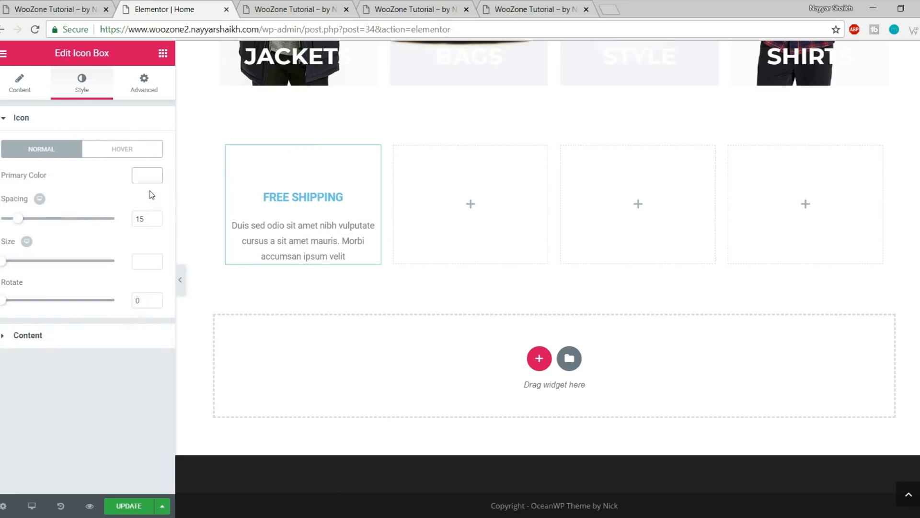
{"action": "left_click", "coordinate": [141, 121]}
Make the FREE SHIPPING title colour white (#ffffff) and save the page
{"action": "left_click", "coordinate": [74, 152]}
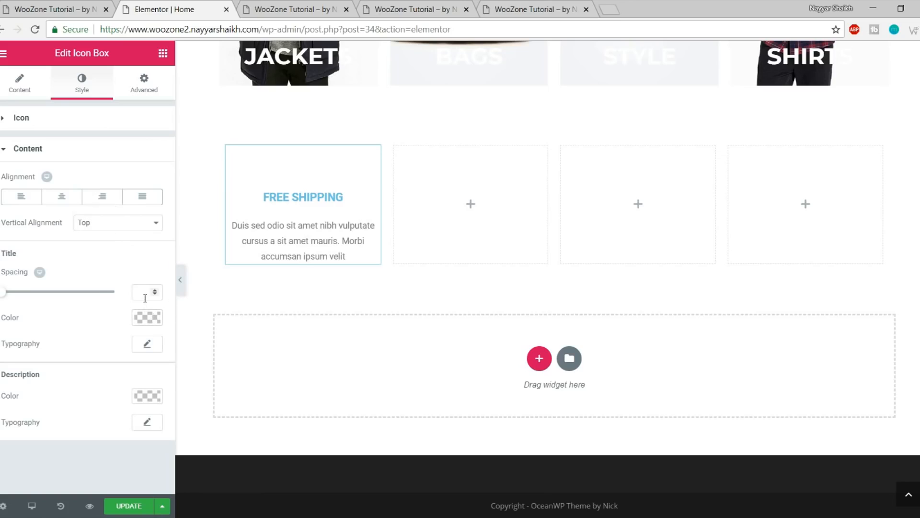
{"action": "left_click", "coordinate": [147, 317]}
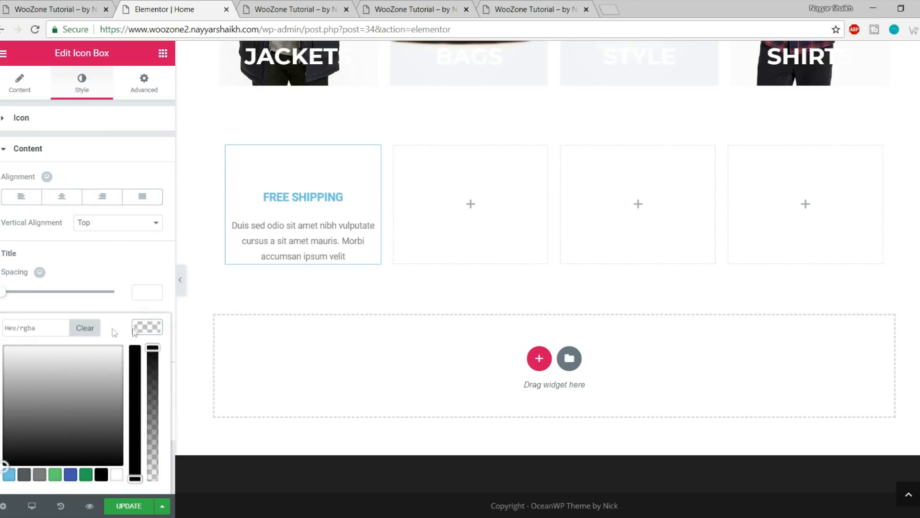
{"action": "left_click", "coordinate": [117, 476]}
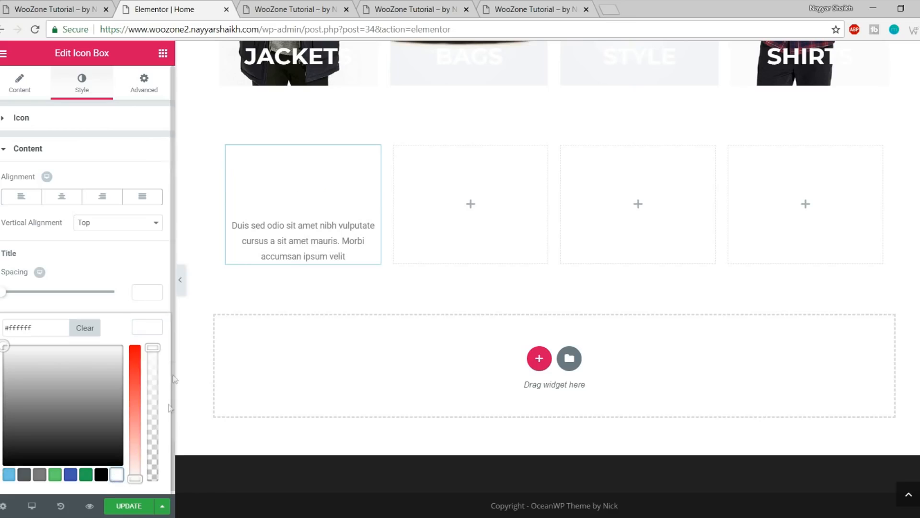
{"action": "left_click", "coordinate": [149, 328]}
{"action": "left_click", "coordinate": [126, 509]}
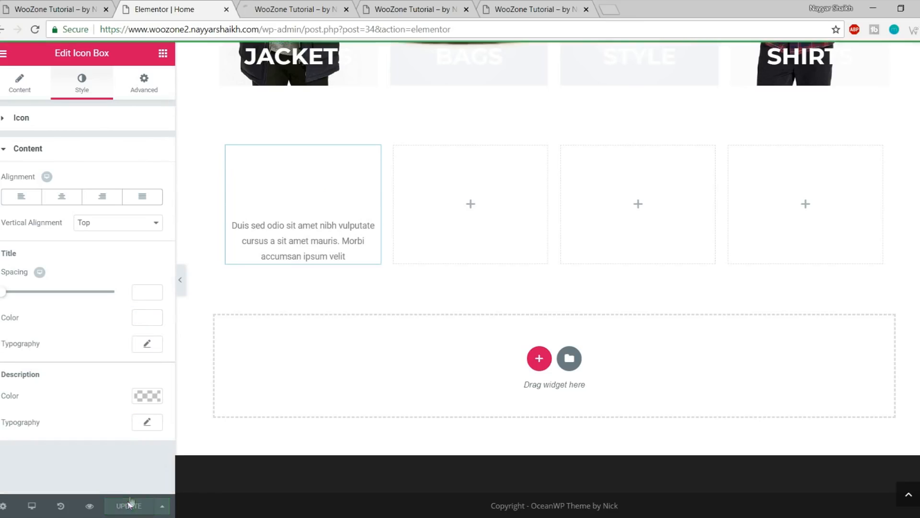
{"action": "left_click", "coordinate": [71, 6]}
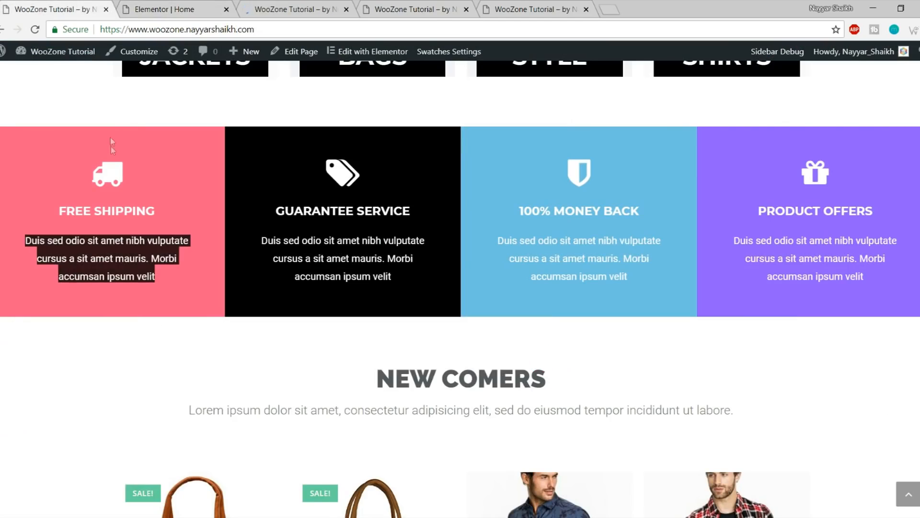
{"action": "left_click", "coordinate": [134, 125]}
{"action": "left_click", "coordinate": [165, 6]}
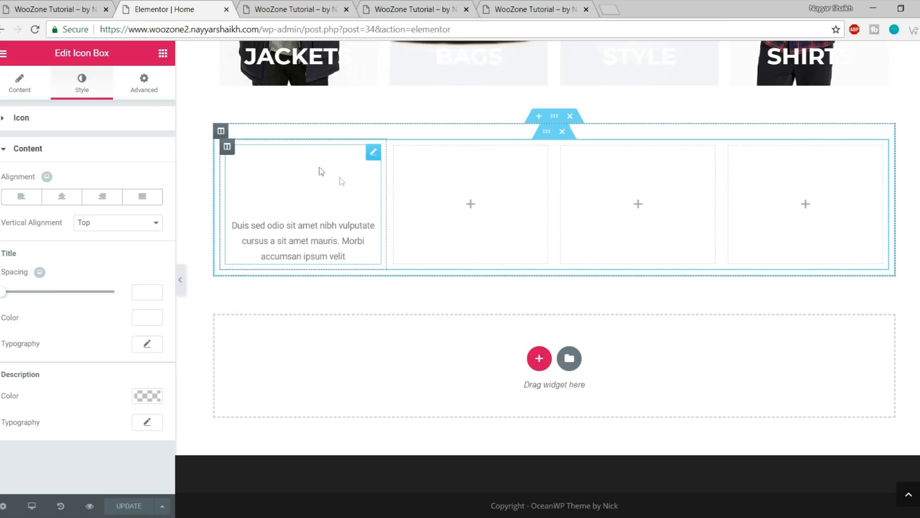
Give the FREE SHIPPING column a Classic pink #ff5b87 background, checking it against the live site
{"action": "left_click", "coordinate": [228, 148]}
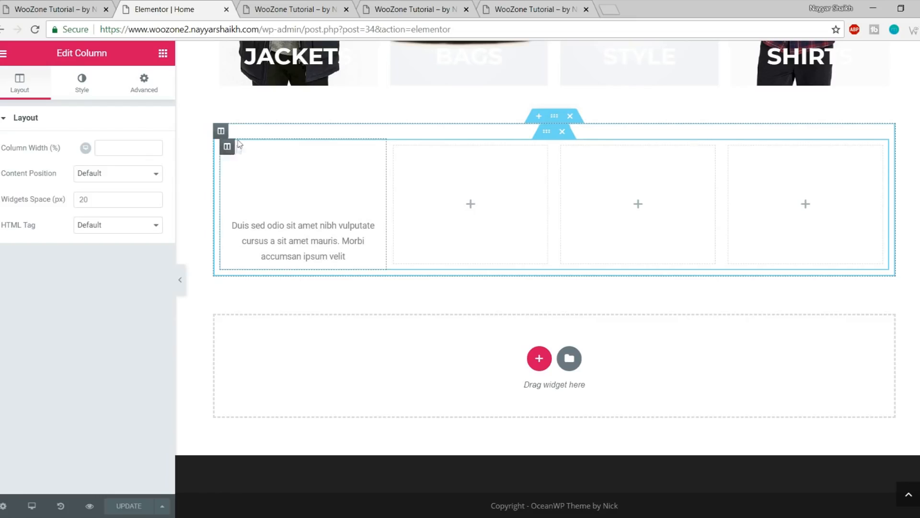
{"action": "left_click_drag", "start_coordinate": [56, 53], "coordinate": [120, 60]}
{"action": "left_click", "coordinate": [82, 84]}
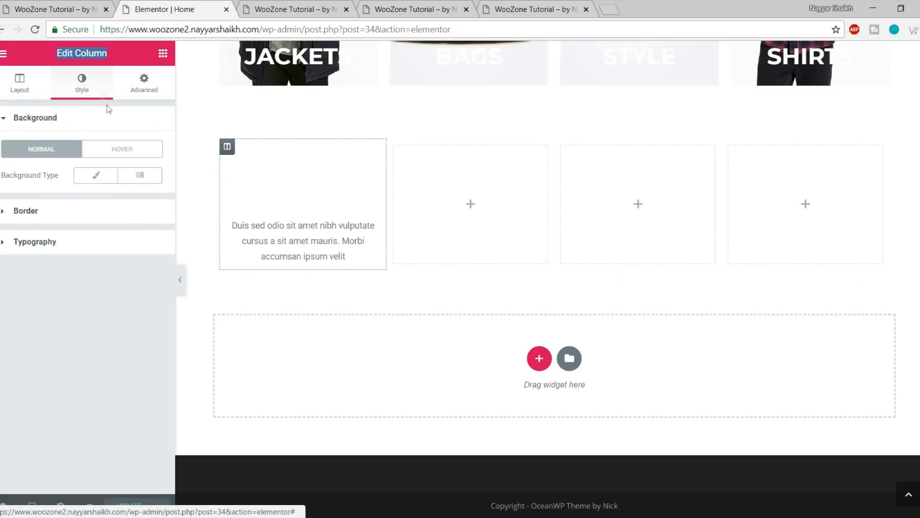
{"action": "left_click", "coordinate": [97, 175]}
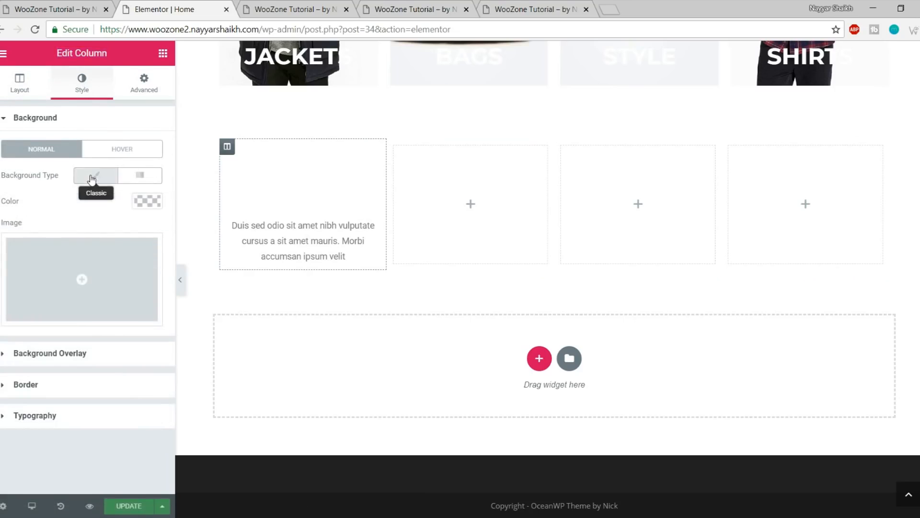
{"action": "left_click", "coordinate": [149, 202]}
{"action": "left_click", "coordinate": [9, 357]}
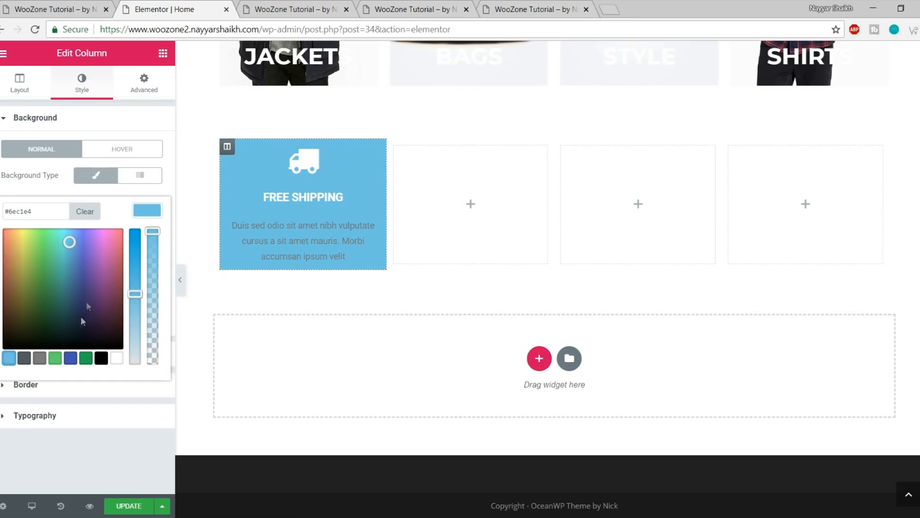
{"action": "left_click_drag", "start_coordinate": [69, 242], "coordinate": [139, 177]}
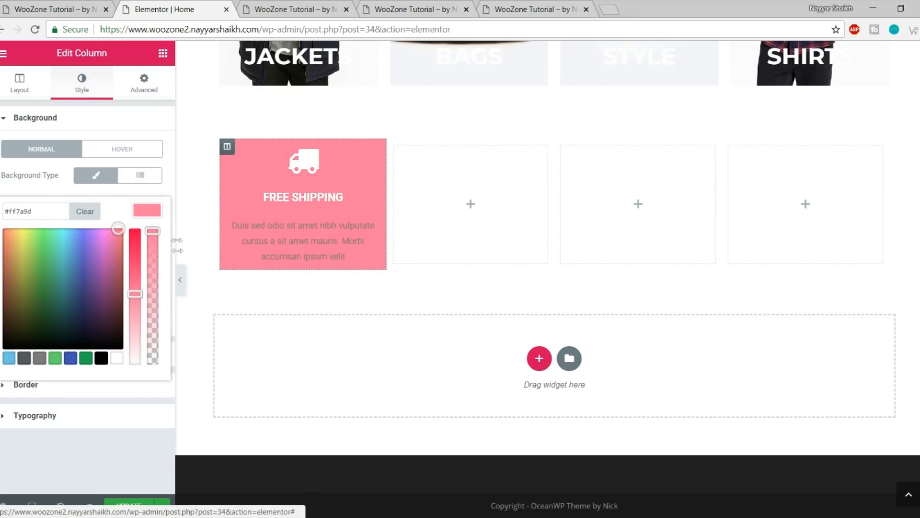
{"action": "mouse_move", "coordinate": [134, 291]}
{"action": "left_mouse_down"}
{"action": "mouse_move", "coordinate": [135, 263]}
{"action": "mouse_move", "coordinate": [136, 275]}
{"action": "left_mouse_up"}
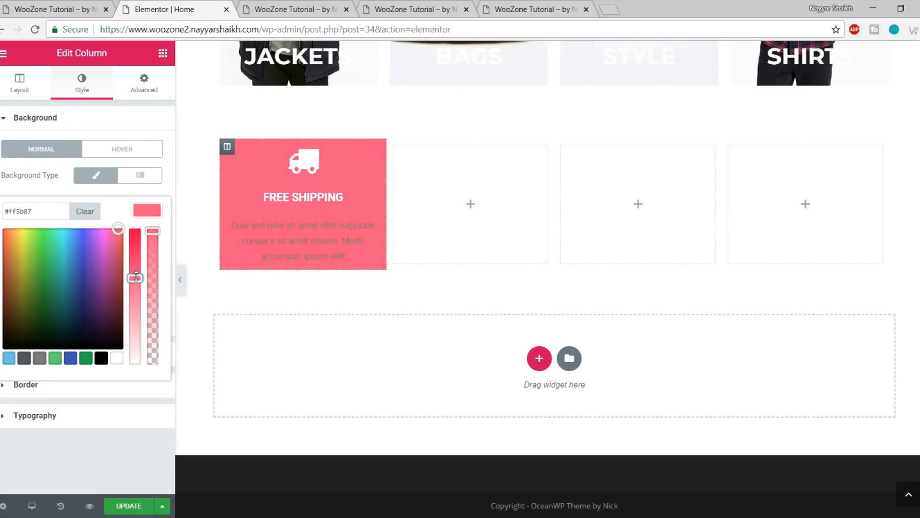
{"action": "left_click", "coordinate": [91, 5]}
{"action": "left_click", "coordinate": [154, 8]}
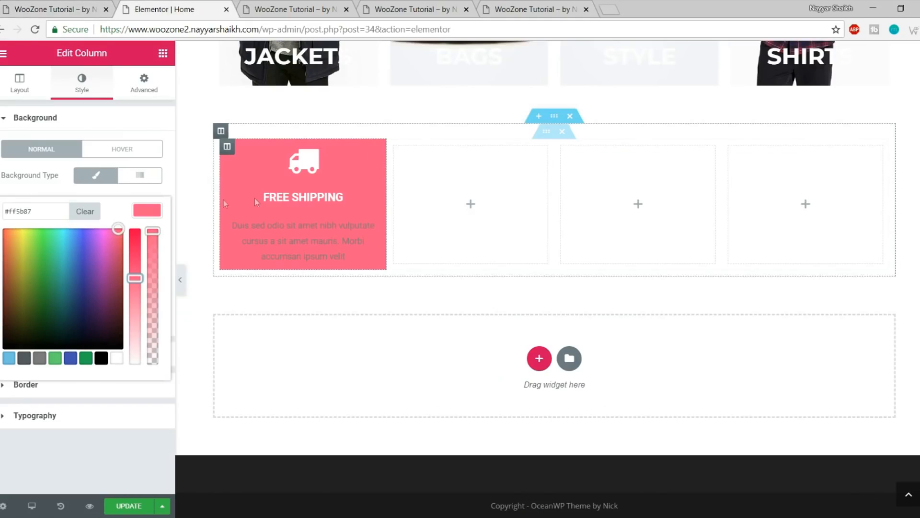
Set the FREE SHIPPING title typography to Montserrat, 19 px, weight 700
{"action": "left_click", "coordinate": [50, 5]}
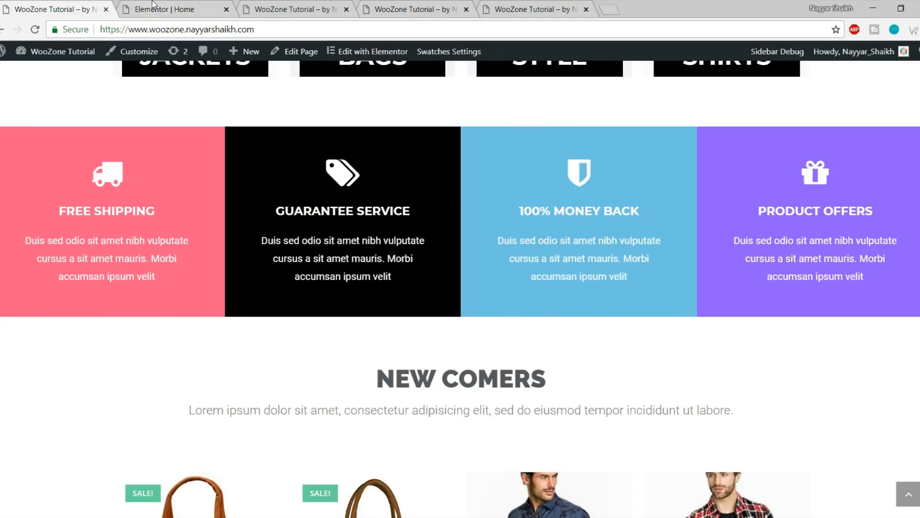
{"action": "left_click", "coordinate": [154, 5]}
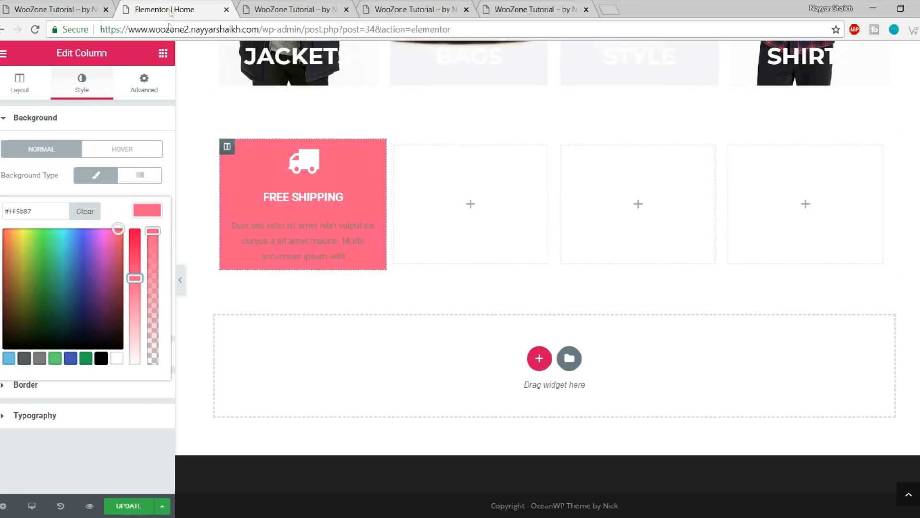
{"action": "left_click", "coordinate": [306, 201]}
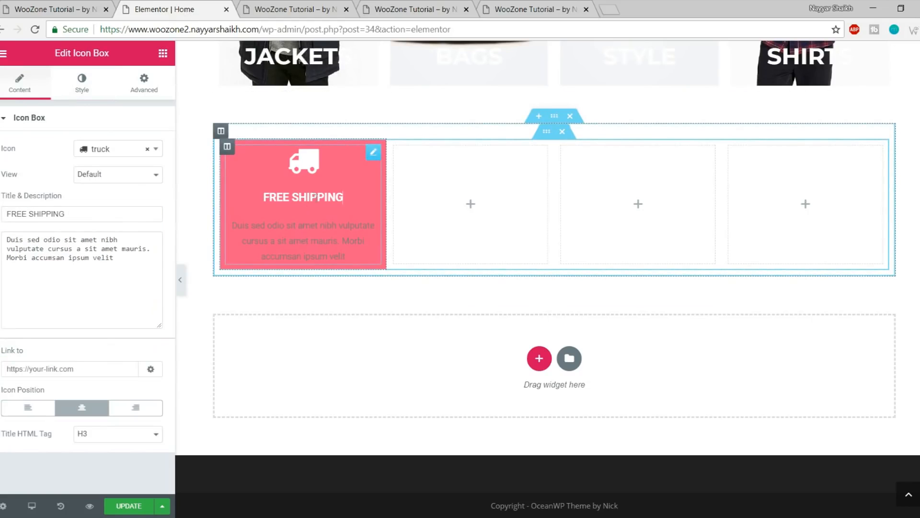
{"action": "left_click", "coordinate": [82, 87]}
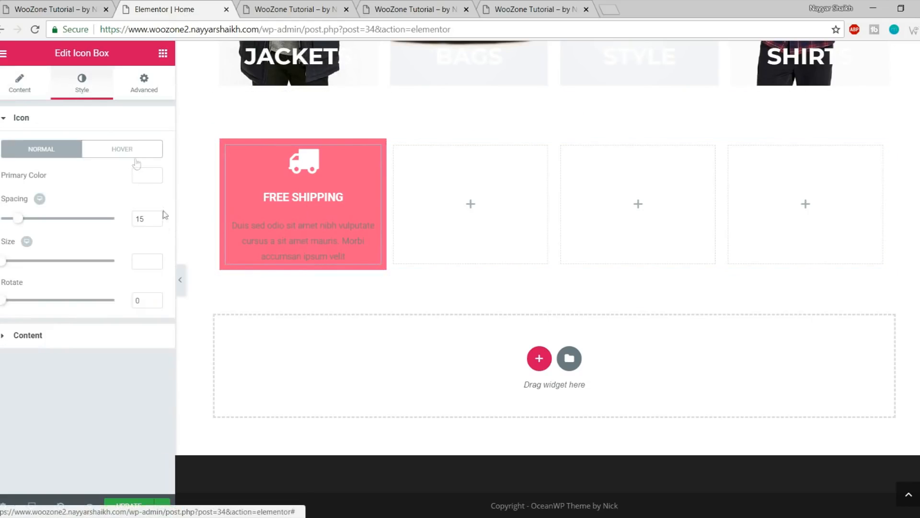
{"action": "left_click", "coordinate": [101, 332]}
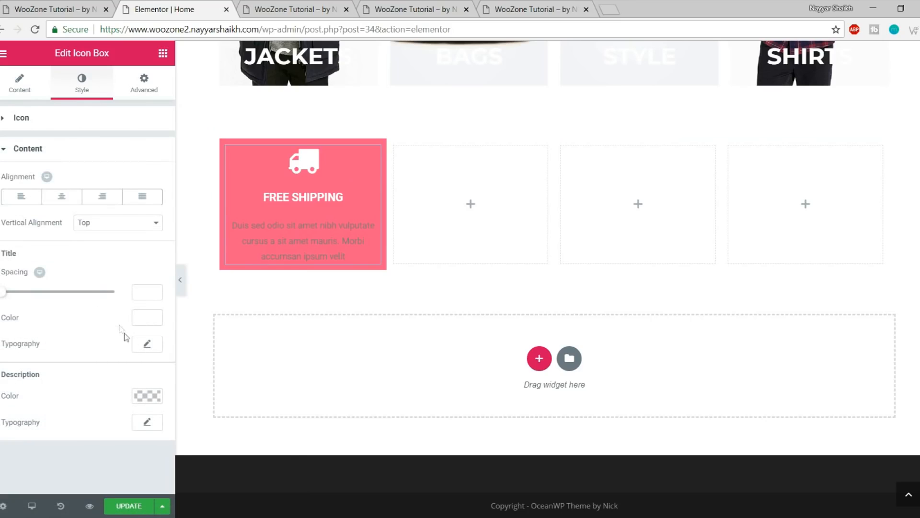
{"action": "left_click", "coordinate": [147, 343]}
{"action": "scroll", "coordinate": [131, 347], "scroll_direction": "down", "scroll_amount": 3}
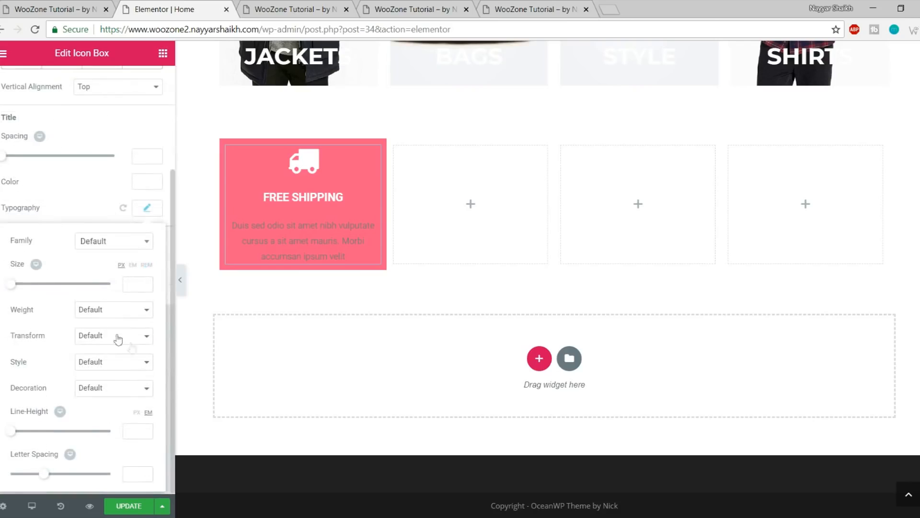
{"action": "left_click", "coordinate": [104, 243]}
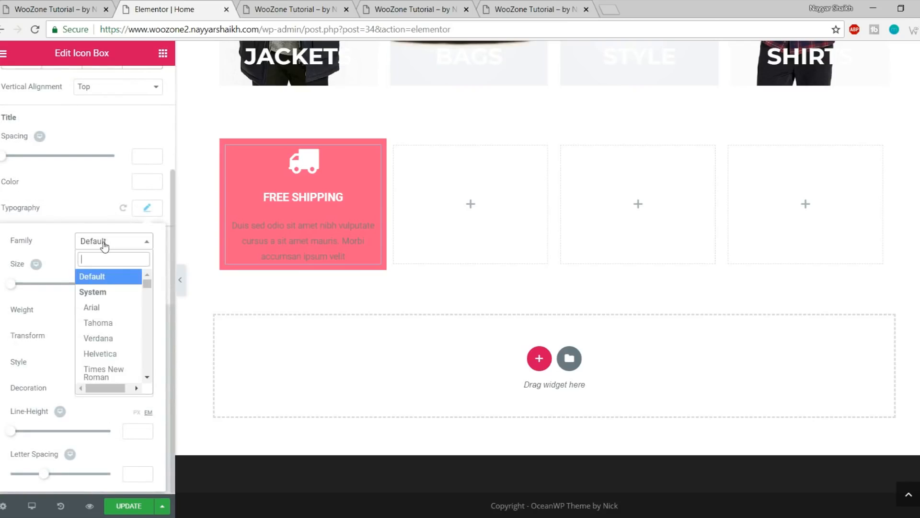
{"action": "type", "text": "montse"}
{"action": "key", "text": "Return"}
{"action": "left_click", "coordinate": [134, 282]}
{"action": "type", "text": "19"}
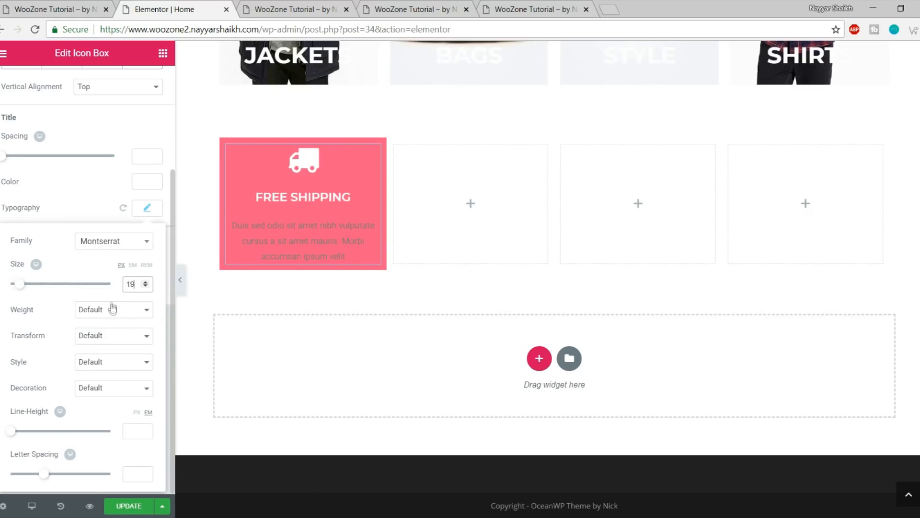
{"action": "left_click", "coordinate": [113, 309]}
{"action": "left_click", "coordinate": [101, 380]}
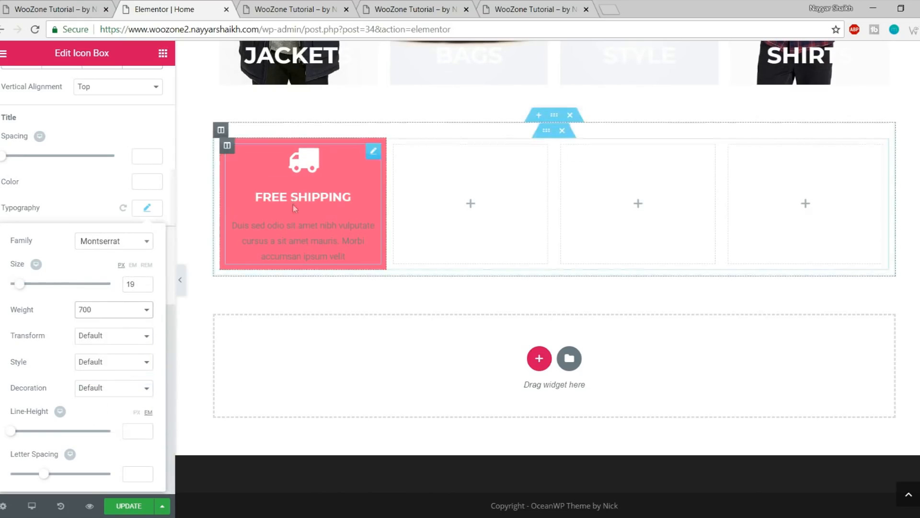
{"action": "left_click", "coordinate": [148, 209]}
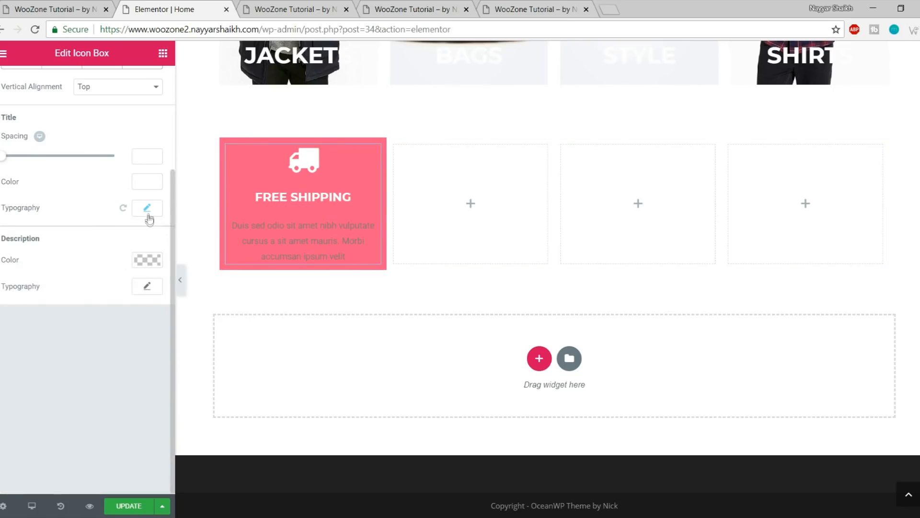
Make the icon box description white at 16 px and save the page
{"action": "left_click_drag", "start_coordinate": [1, 238], "coordinate": [36, 241]}
{"action": "left_click", "coordinate": [144, 261]}
{"action": "left_click", "coordinate": [115, 418]}
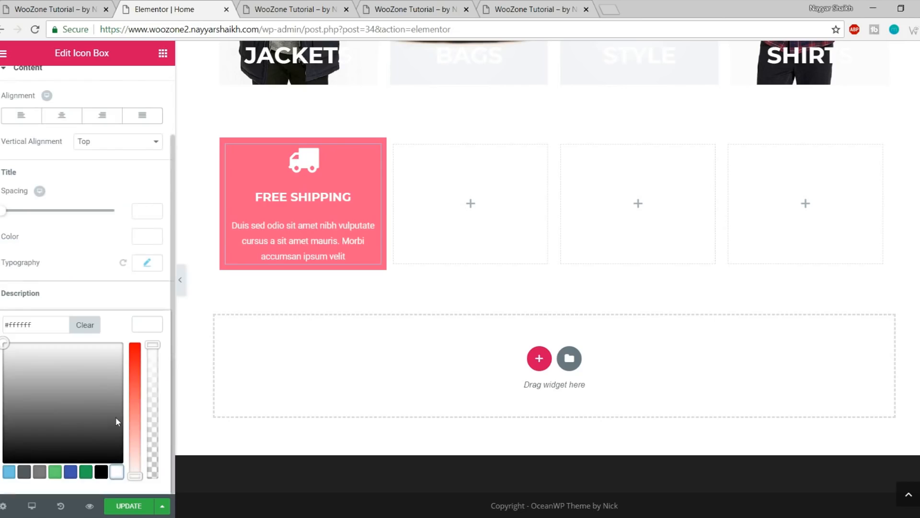
{"action": "left_click", "coordinate": [151, 324]}
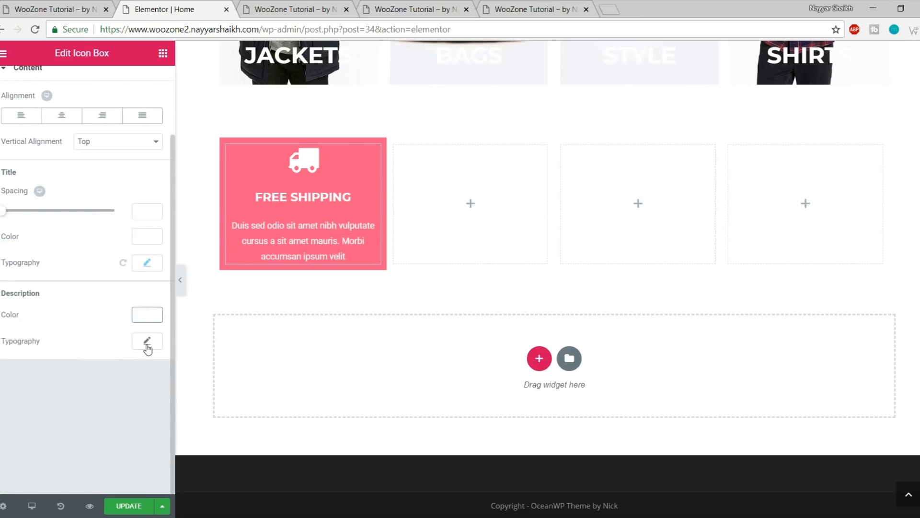
{"action": "left_click", "coordinate": [147, 343]}
{"action": "scroll", "coordinate": [147, 360], "scroll_direction": "down", "scroll_amount": 3}
{"action": "left_click", "coordinate": [127, 285]}
{"action": "type", "text": "16"}
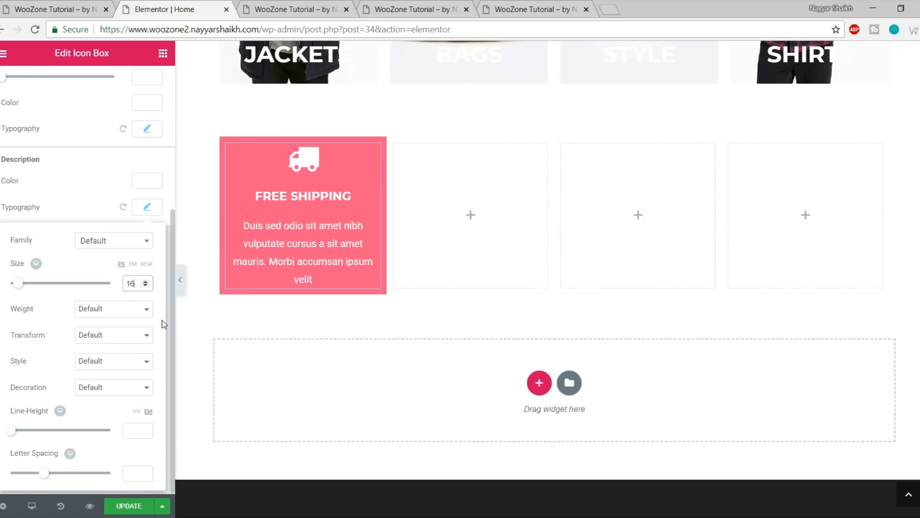
{"action": "left_click", "coordinate": [125, 506]}
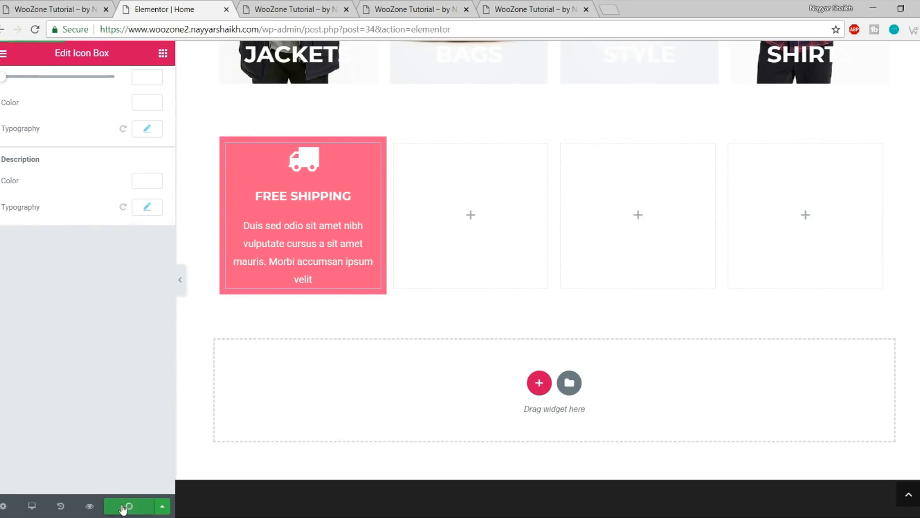
{"action": "left_click", "coordinate": [182, 285]}
{"action": "left_click", "coordinate": [293, 9]}
{"action": "scroll", "coordinate": [412, 166], "scroll_direction": "down", "scroll_amount": 10}
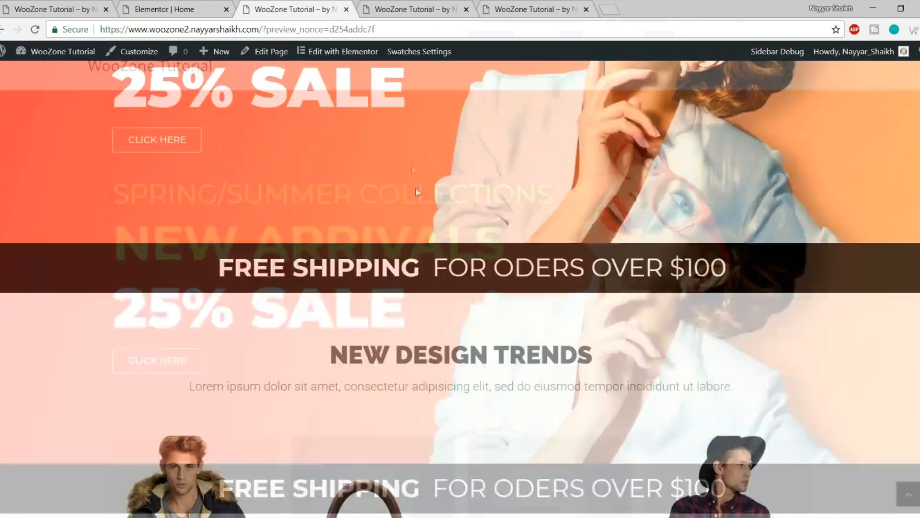
{"action": "scroll", "coordinate": [417, 195], "scroll_direction": "down", "scroll_amount": 3}
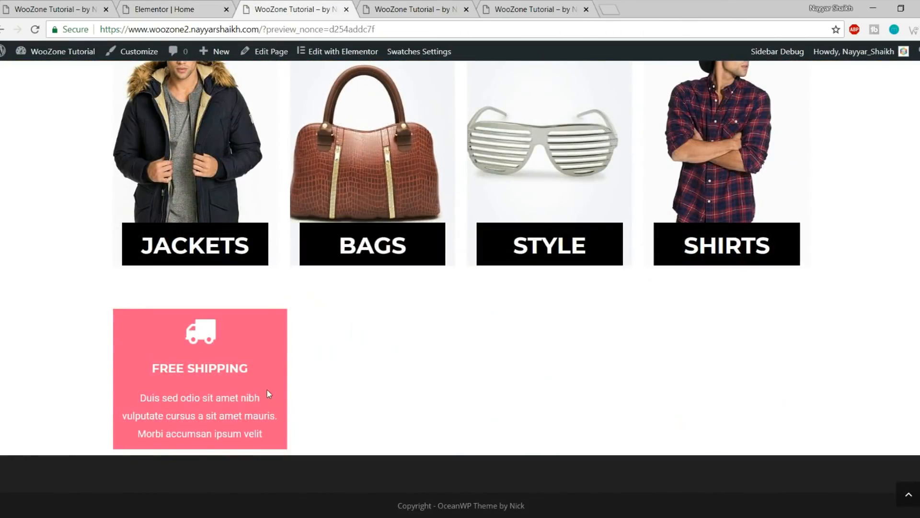
{"action": "left_click", "coordinate": [57, 6]}
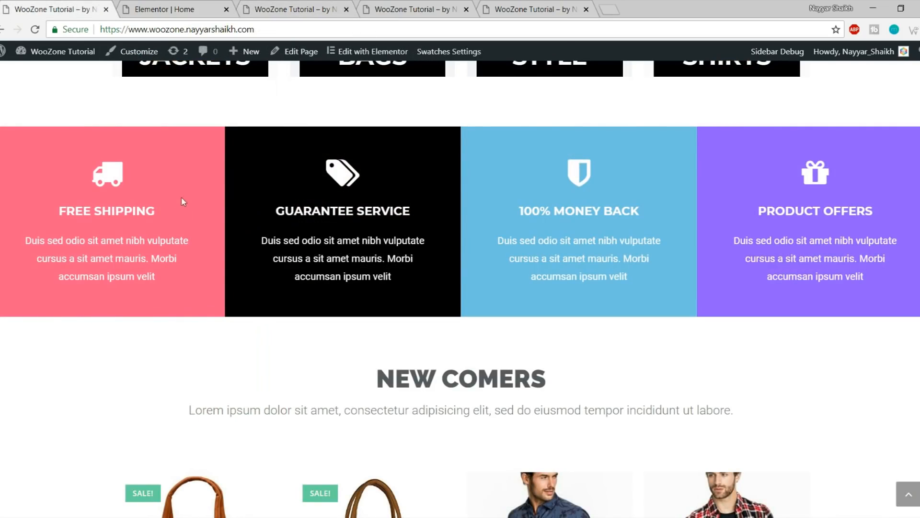
{"action": "scroll", "coordinate": [91, 320], "scroll_direction": "up", "scroll_amount": 5}
{"action": "scroll", "coordinate": [136, 318], "scroll_direction": "down", "scroll_amount": 5}
{"action": "left_click", "coordinate": [195, 7]}
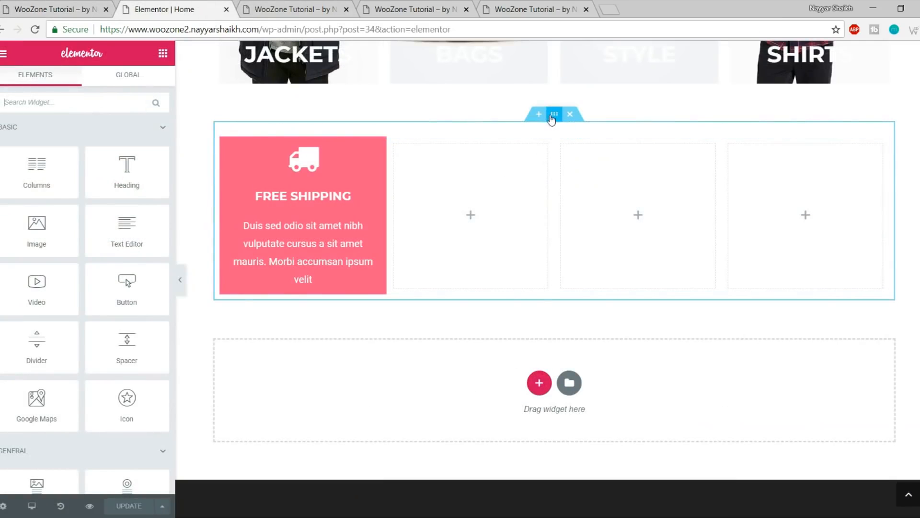
Stretch the outer Free Shipping section across the page with Full Width content
{"action": "left_click", "coordinate": [554, 115]}
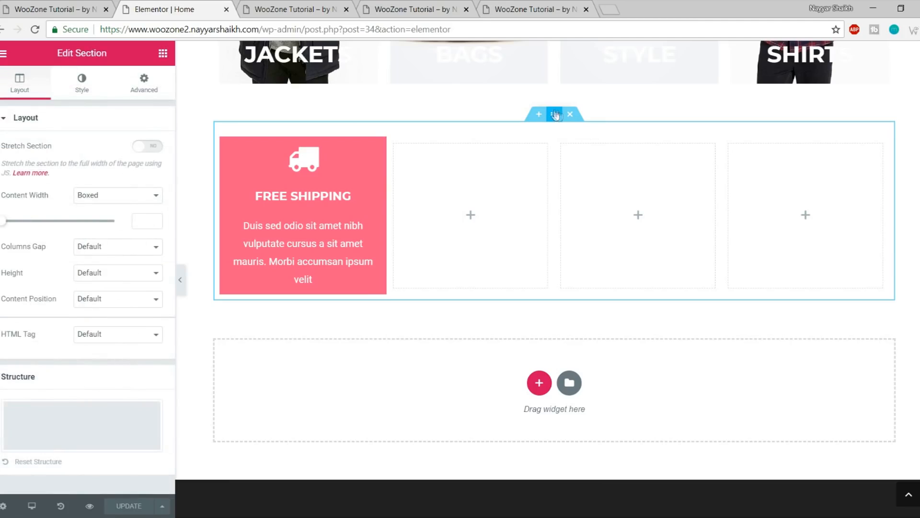
{"action": "left_click", "coordinate": [154, 150]}
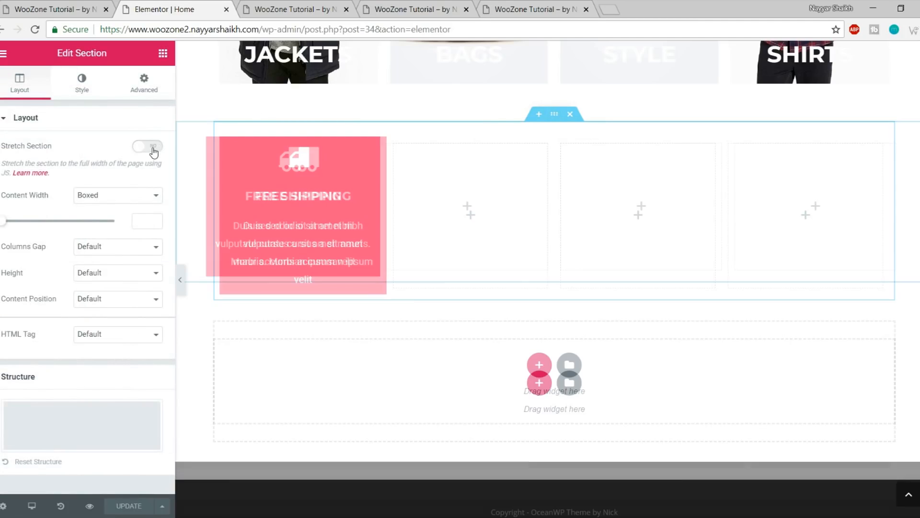
{"action": "left_click", "coordinate": [105, 200]}
{"action": "left_click", "coordinate": [31, 198]}
{"action": "left_click_drag", "start_coordinate": [49, 198], "coordinate": [35, 198]}
{"action": "left_click", "coordinate": [118, 195]}
{"action": "left_click", "coordinate": [121, 221]}
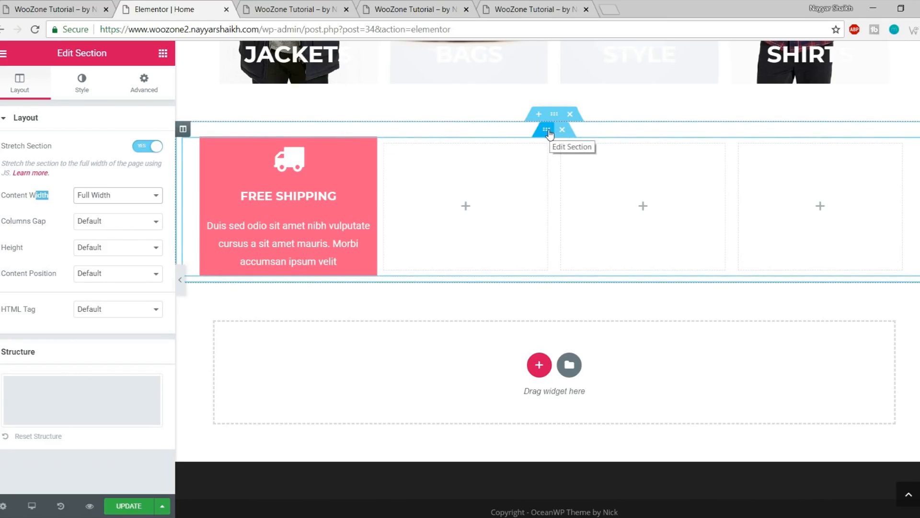
Set the inner four-column section to Full Width with No Gap, save, and view the preview
{"action": "left_click", "coordinate": [545, 133]}
{"action": "left_click", "coordinate": [96, 149]}
{"action": "left_click", "coordinate": [99, 171]}
{"action": "left_click", "coordinate": [108, 178]}
{"action": "left_click", "coordinate": [111, 180]}
{"action": "left_click", "coordinate": [122, 174]}
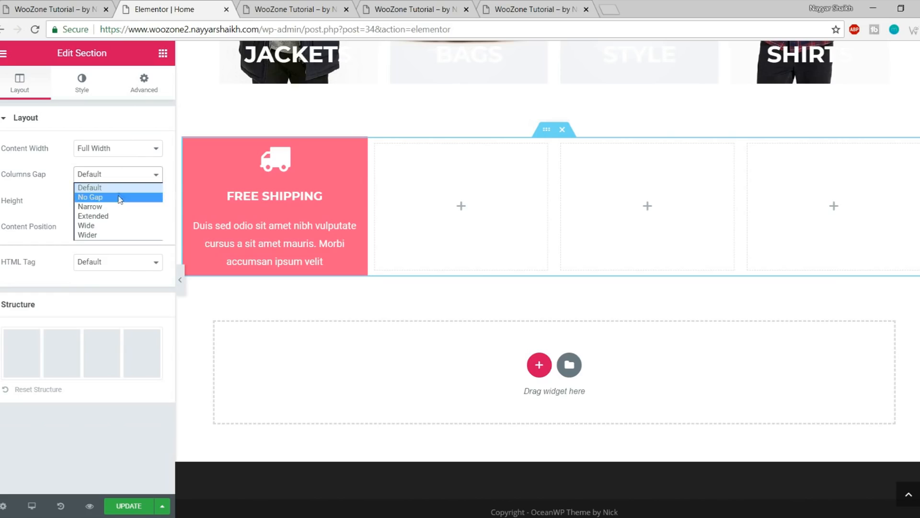
{"action": "left_click", "coordinate": [119, 197]}
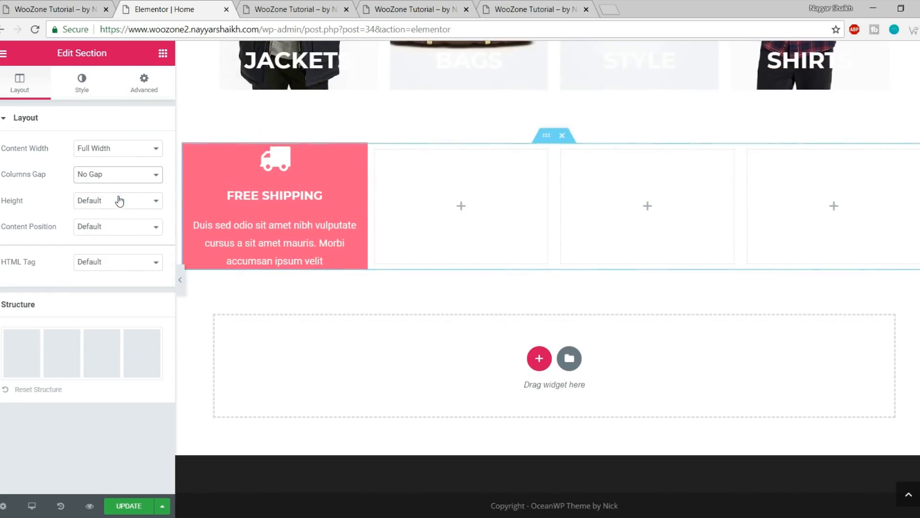
{"action": "left_click", "coordinate": [133, 508]}
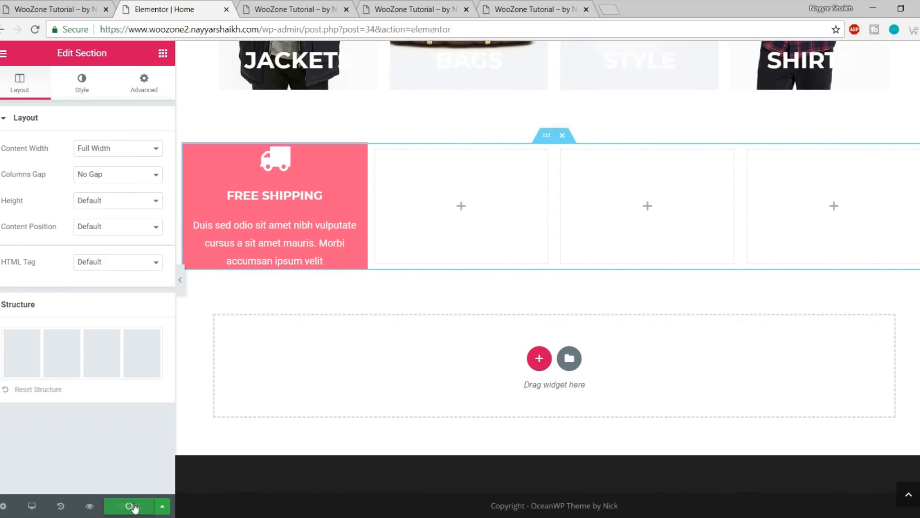
{"action": "left_click", "coordinate": [306, 9]}
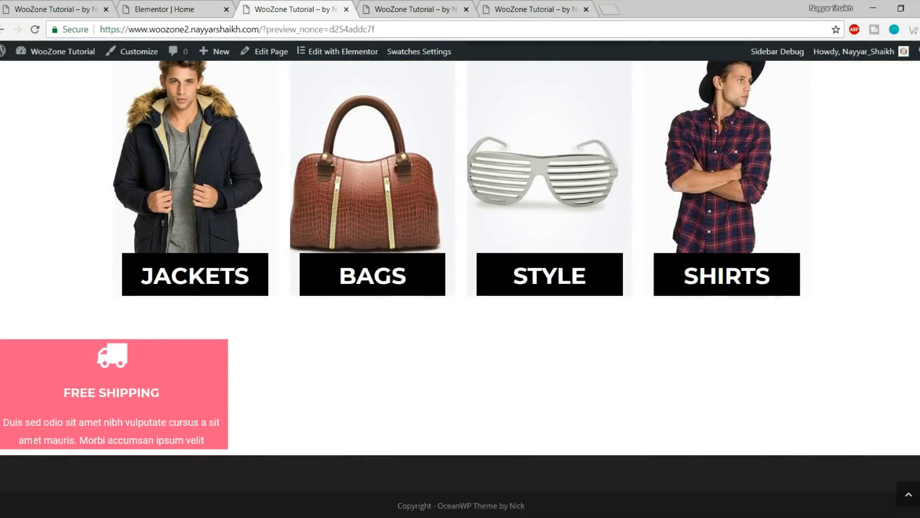
Set the outer section's Columns Gap to No Gap and save the page
{"action": "left_click", "coordinate": [182, 9]}
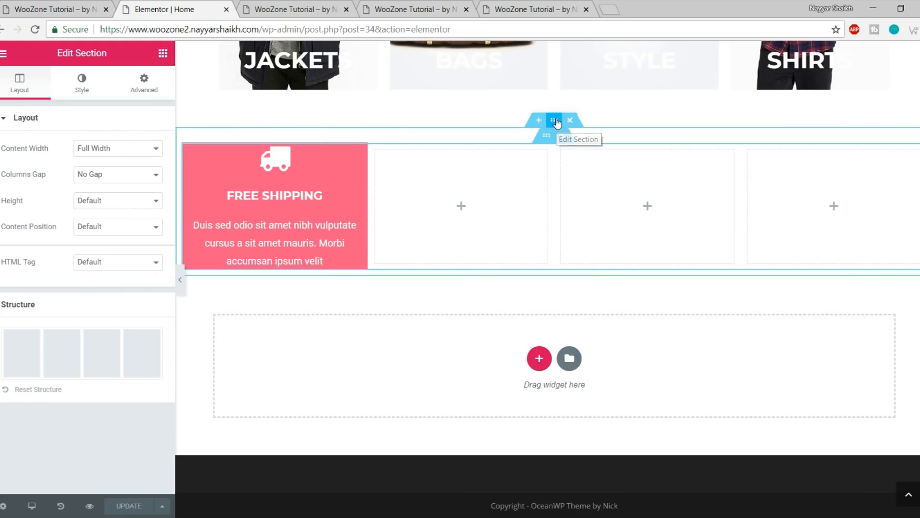
{"action": "left_click", "coordinate": [555, 120]}
{"action": "left_click", "coordinate": [102, 223]}
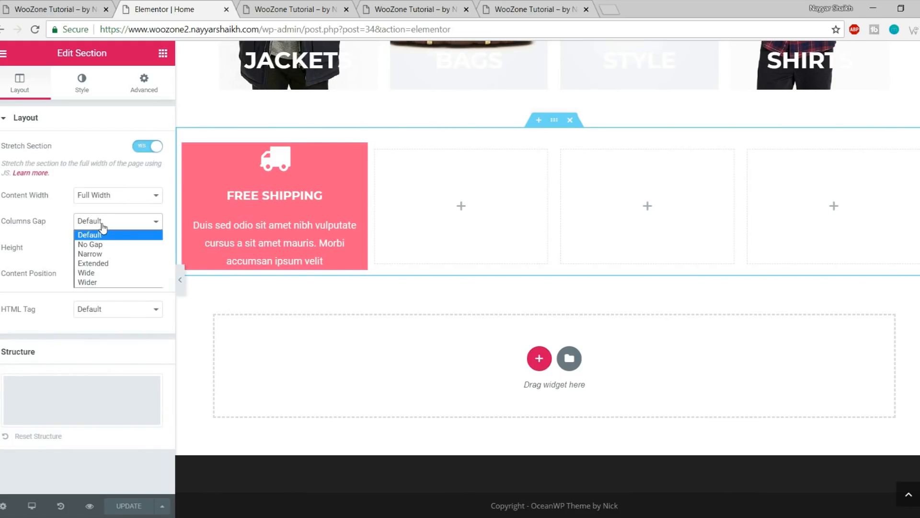
{"action": "left_click", "coordinate": [110, 244]}
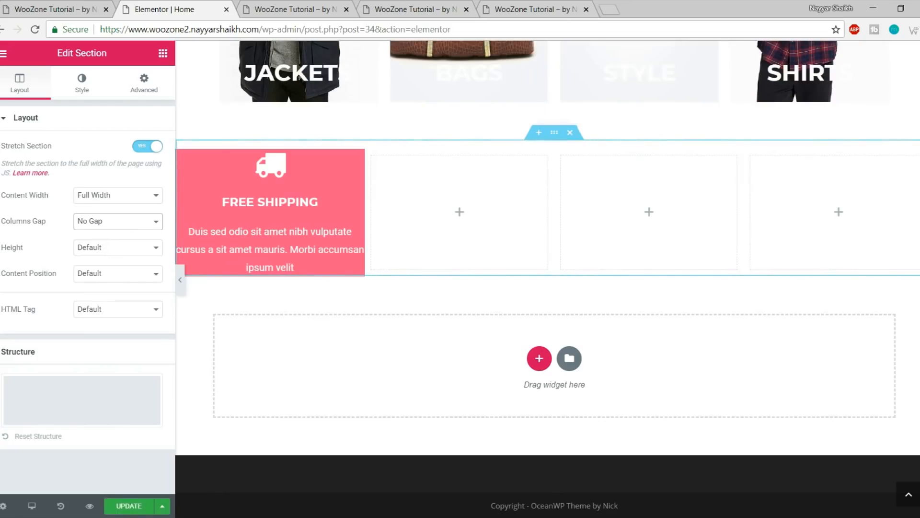
{"action": "left_click", "coordinate": [112, 505]}
Reload the preview and inspect the edge-to-edge Free Shipping box and its description
{"action": "left_click", "coordinate": [295, 9]}
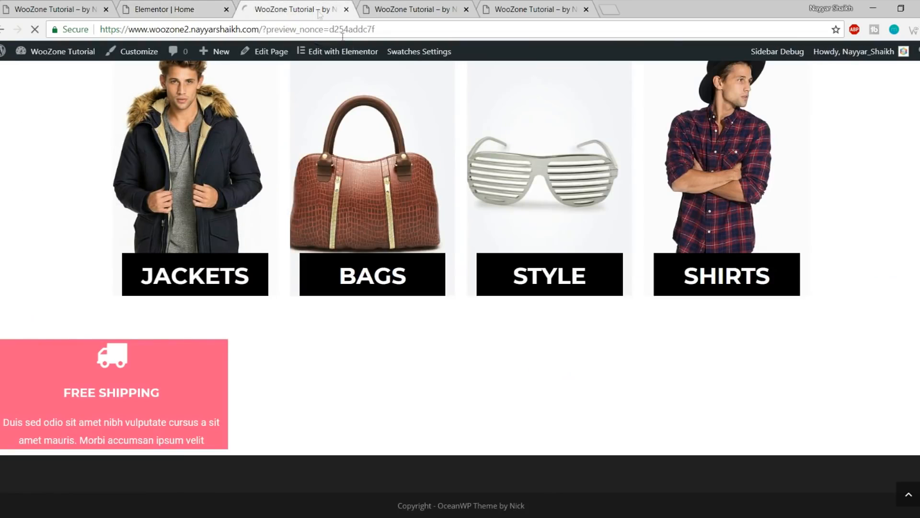
{"action": "key", "text": "F5"}
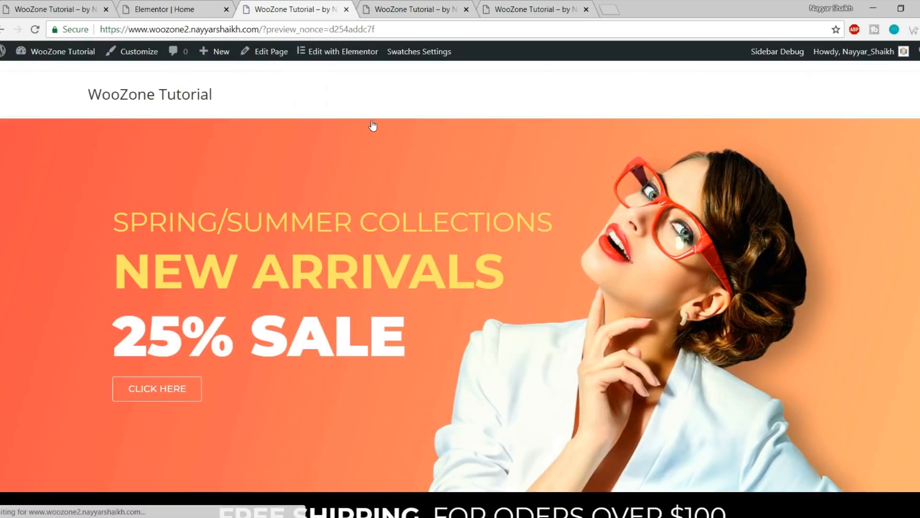
{"action": "scroll", "coordinate": [372, 129], "scroll_direction": "down", "scroll_amount": 10}
{"action": "scroll", "coordinate": [371, 144], "scroll_direction": "down", "scroll_amount": 3}
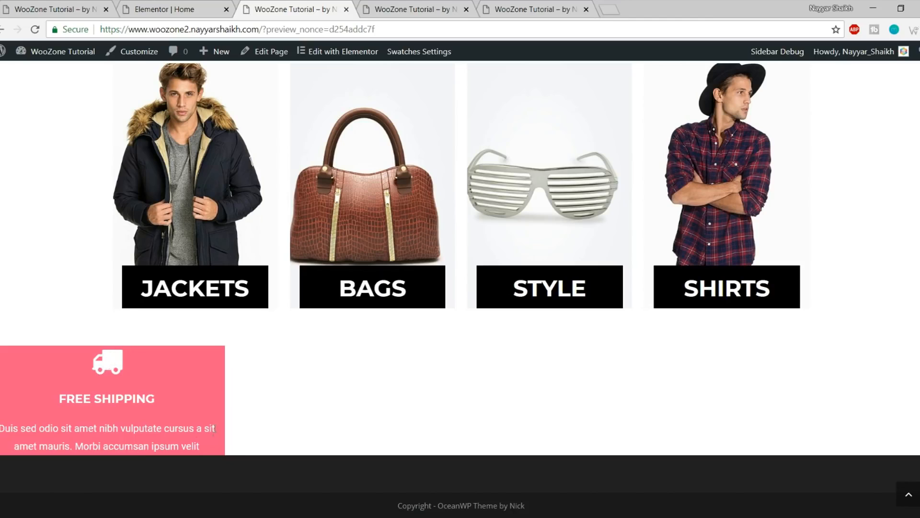
{"action": "left_click_drag", "start_coordinate": [218, 433], "coordinate": [1, 428]}
{"action": "left_click", "coordinate": [2, 433]}
{"action": "left_click_drag", "start_coordinate": [84, 447], "coordinate": [208, 452]}
{"action": "left_click", "coordinate": [206, 452]}
{"action": "left_click", "coordinate": [175, 10]}
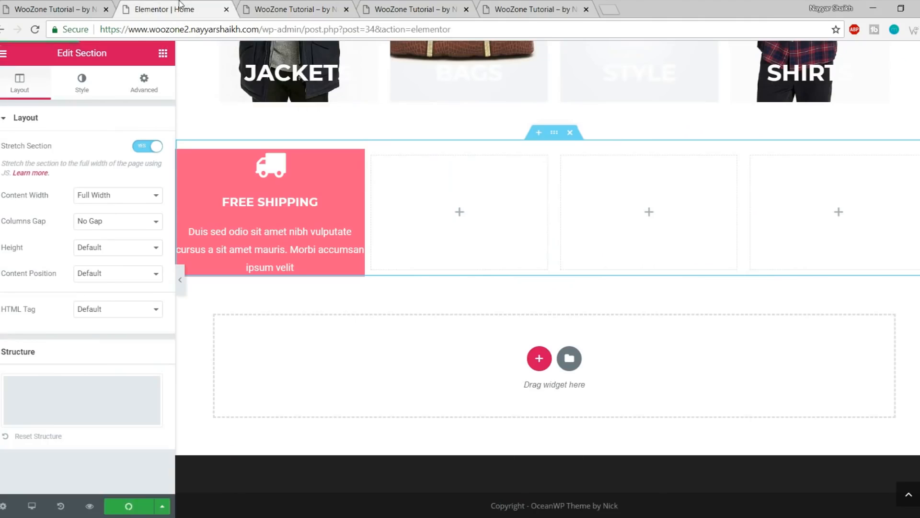
Give the FREE SHIPPING icon box 50 px padding and save the page
{"action": "left_click", "coordinate": [272, 194]}
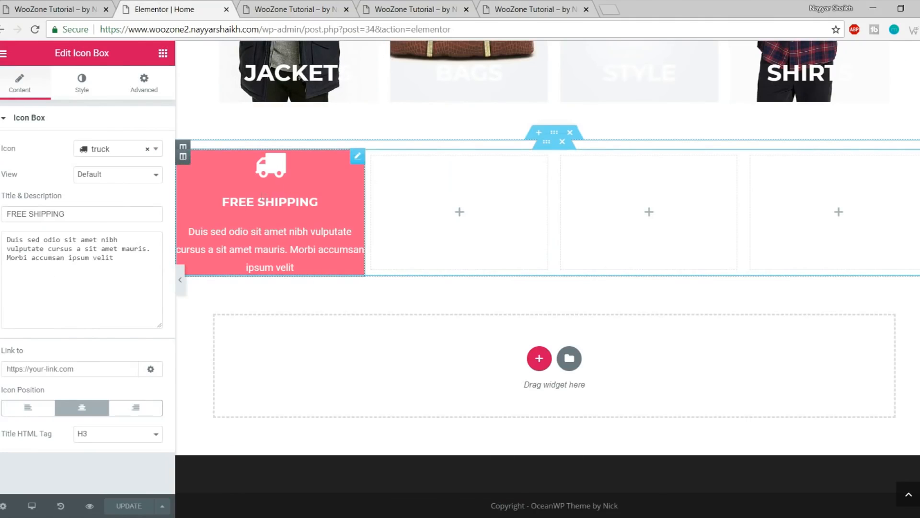
{"action": "left_click", "coordinate": [160, 88]}
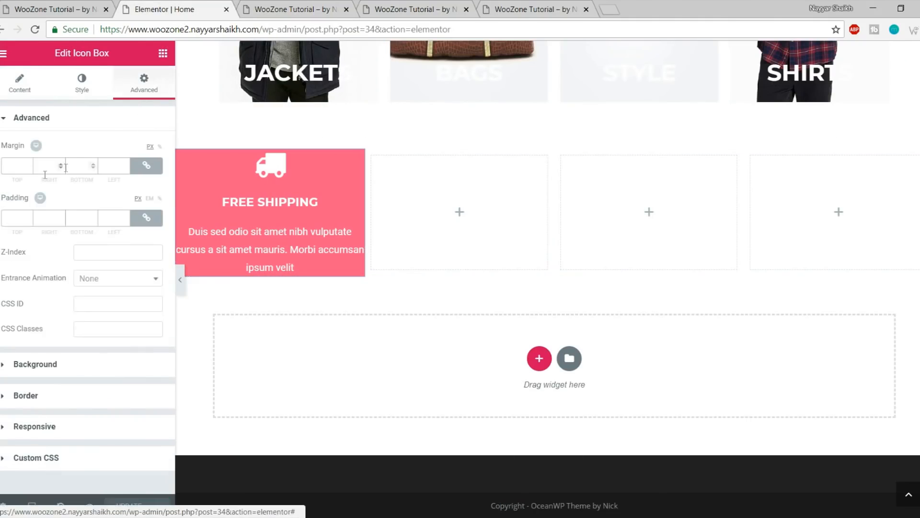
{"action": "left_click", "coordinate": [18, 211]}
{"action": "type", "text": "50"}
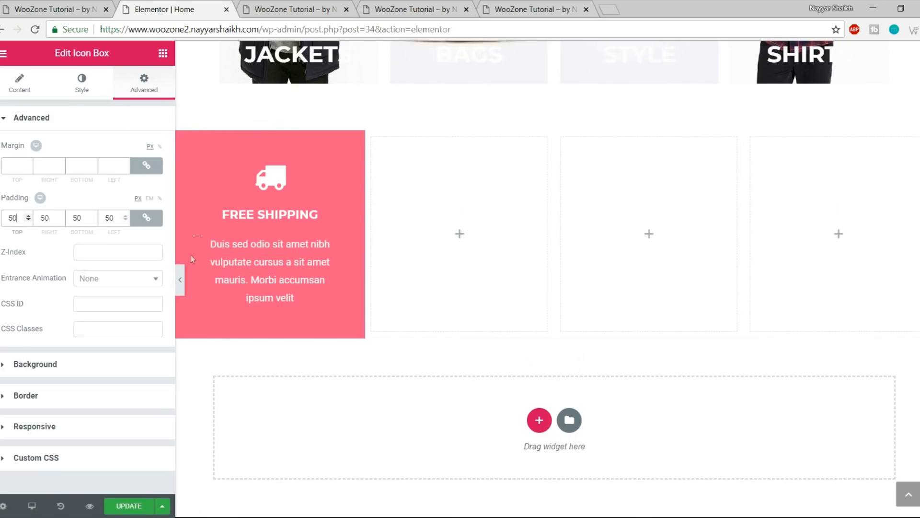
{"action": "left_click", "coordinate": [135, 508]}
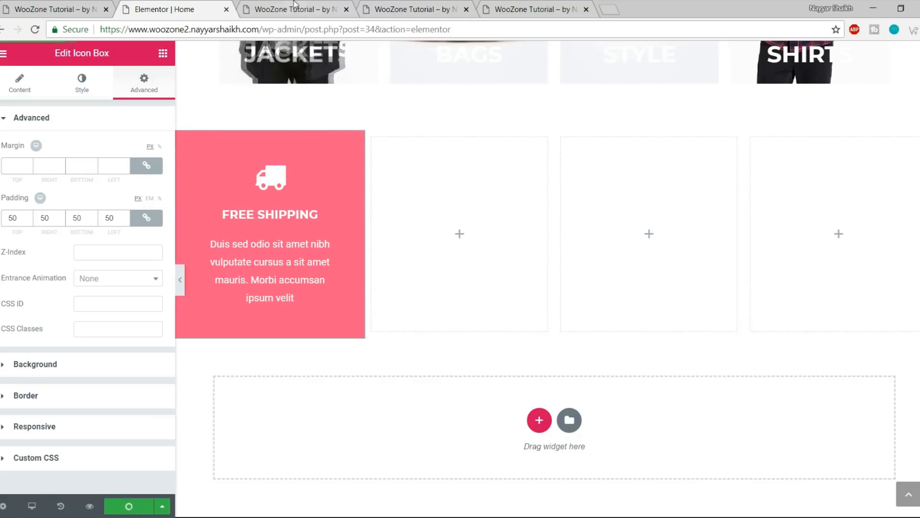
Reload the preview to check the padded box, then close the two extra site tabs
{"action": "left_click", "coordinate": [296, 8]}
{"action": "key", "text": "F5"}
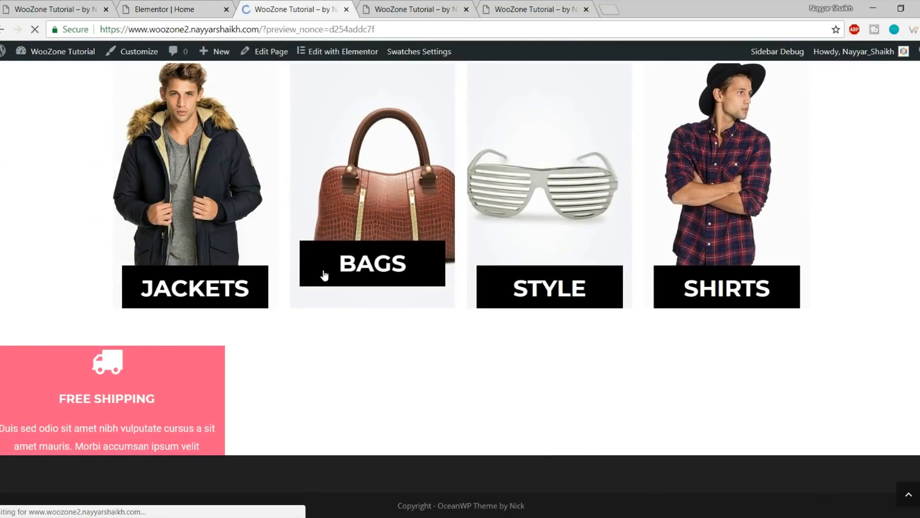
{"action": "scroll", "coordinate": [324, 276], "scroll_direction": "down", "scroll_amount": 10}
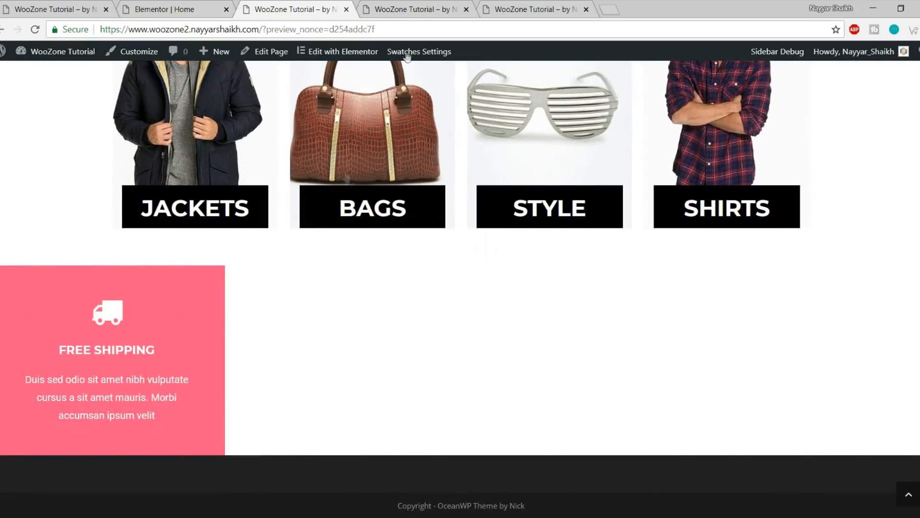
{"action": "left_click", "coordinate": [409, 8]}
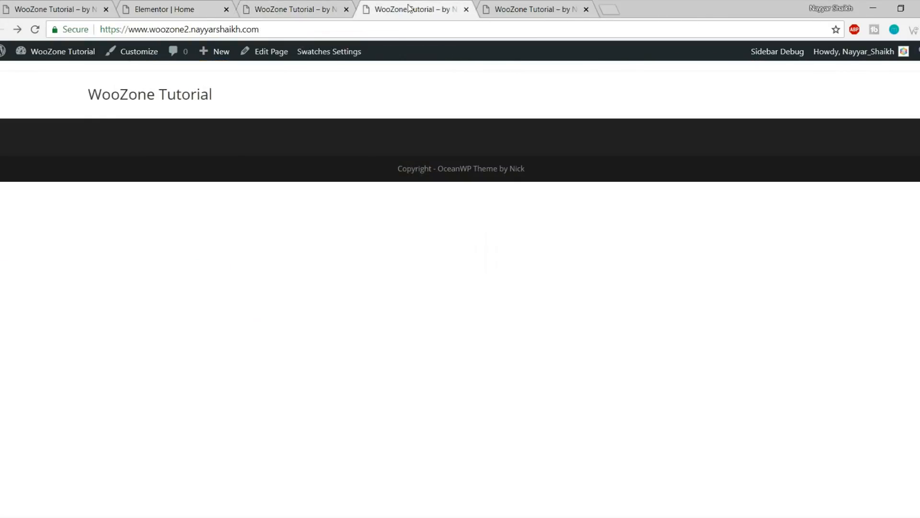
{"action": "left_click", "coordinate": [277, 5]}
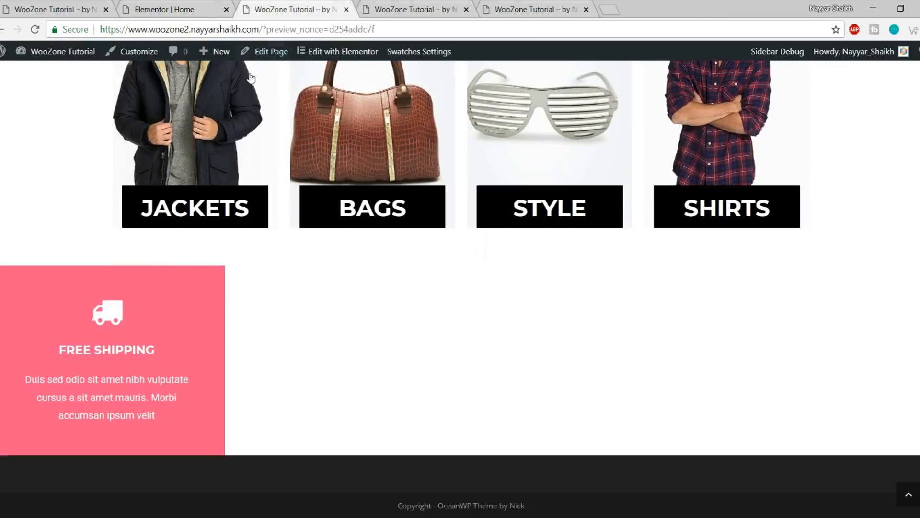
{"action": "left_click", "coordinate": [468, 15]}
{"action": "left_click", "coordinate": [466, 9]}
{"action": "left_click", "coordinate": [466, 9]}
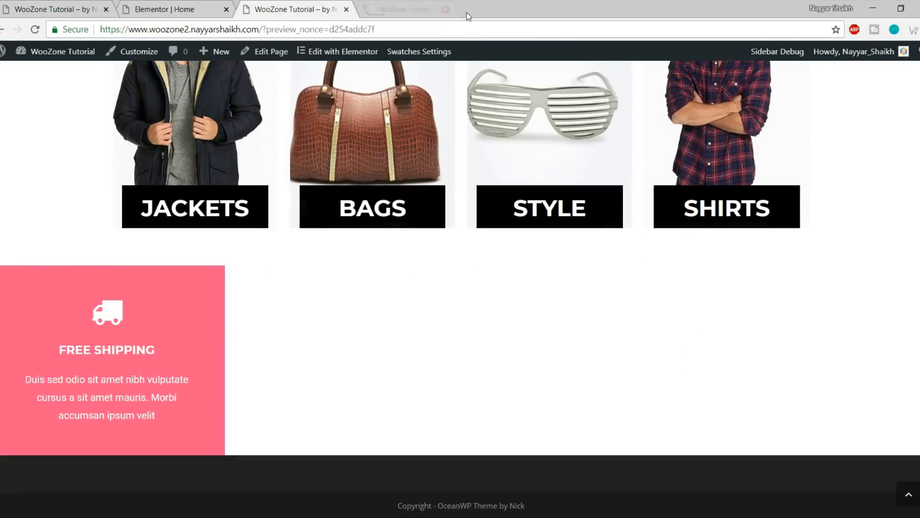
{"action": "left_click", "coordinate": [187, 9]}
Copy the Free Shipping icon box and paste it into the second, third and fourth columns
{"action": "scroll", "coordinate": [386, 107], "scroll_direction": "down", "scroll_amount": 2}
{"action": "right_click", "coordinate": [279, 155]}
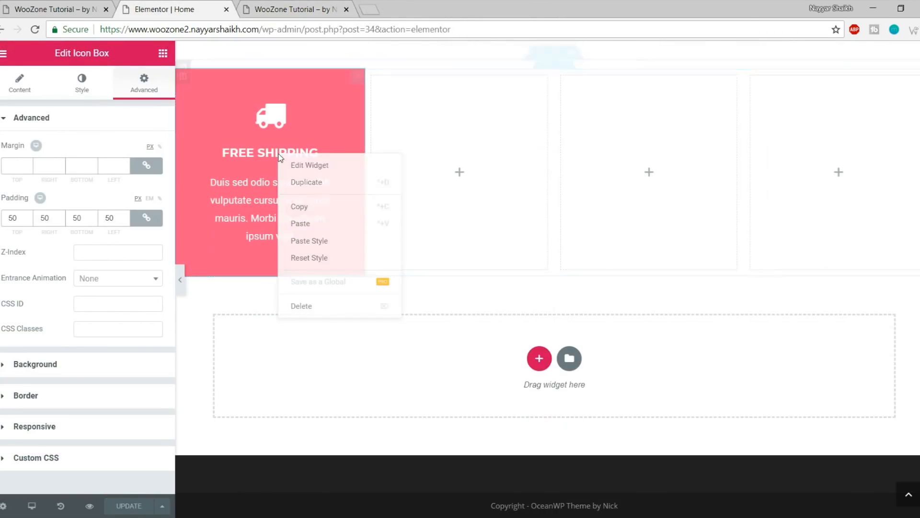
{"action": "left_click", "coordinate": [334, 209]}
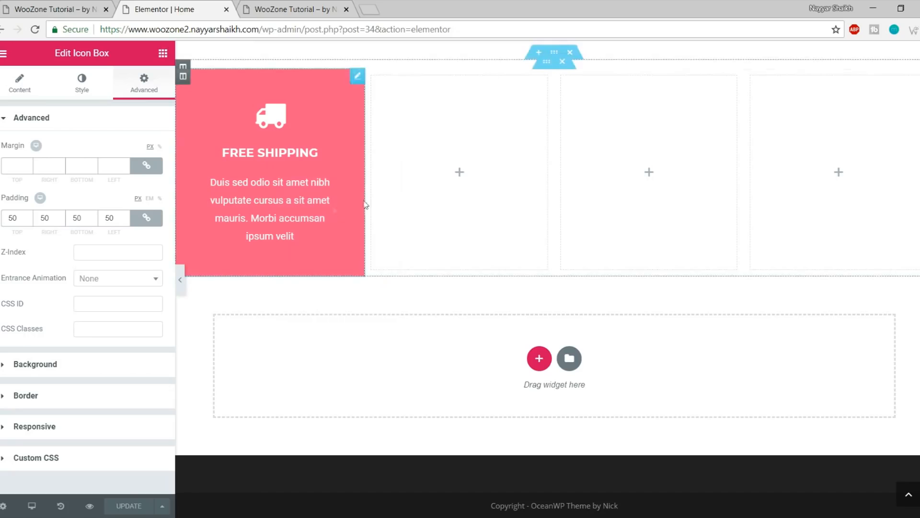
{"action": "right_click", "coordinate": [457, 178]}
{"action": "left_click", "coordinate": [533, 187]}
{"action": "right_click", "coordinate": [600, 168]}
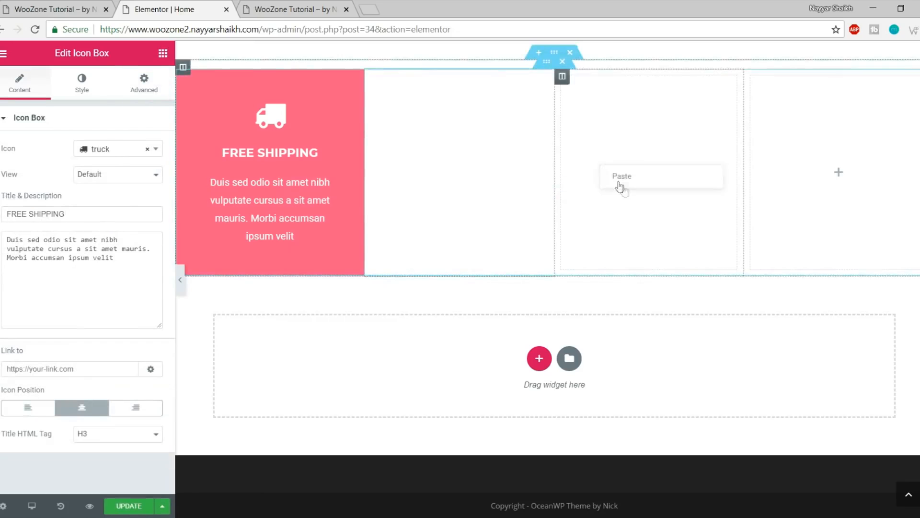
{"action": "left_click", "coordinate": [636, 180]}
{"action": "right_click", "coordinate": [807, 168]}
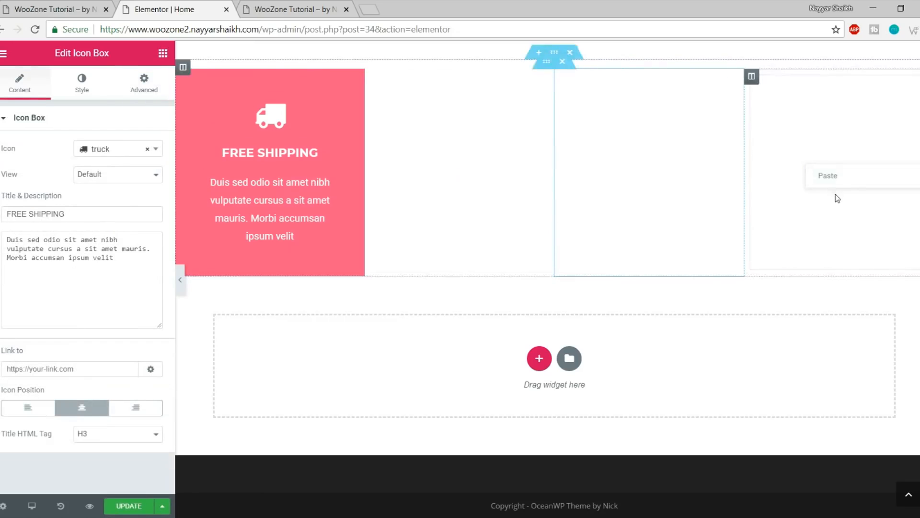
{"action": "left_click", "coordinate": [838, 177]}
{"action": "scroll", "coordinate": [785, 229], "scroll_direction": "up", "scroll_amount": 1}
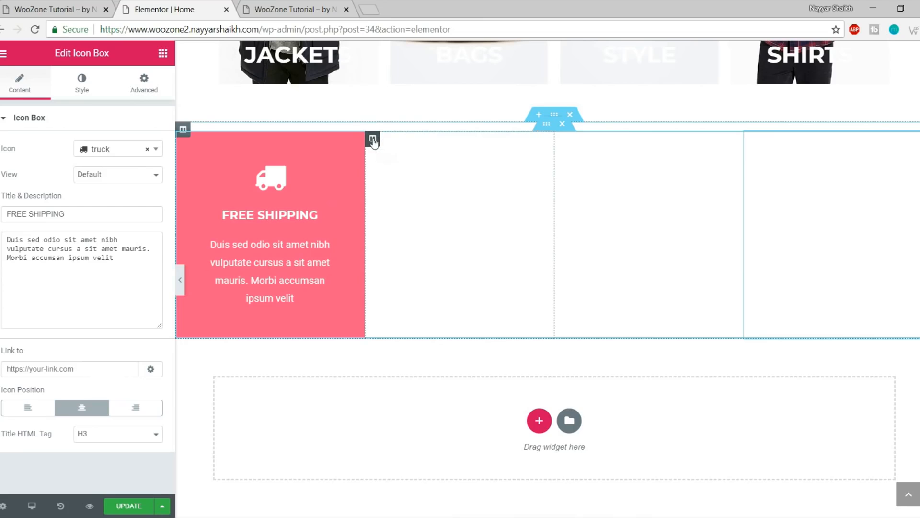
Give the second column a Classic black background
{"action": "left_click", "coordinate": [373, 139]}
{"action": "left_click", "coordinate": [82, 84]}
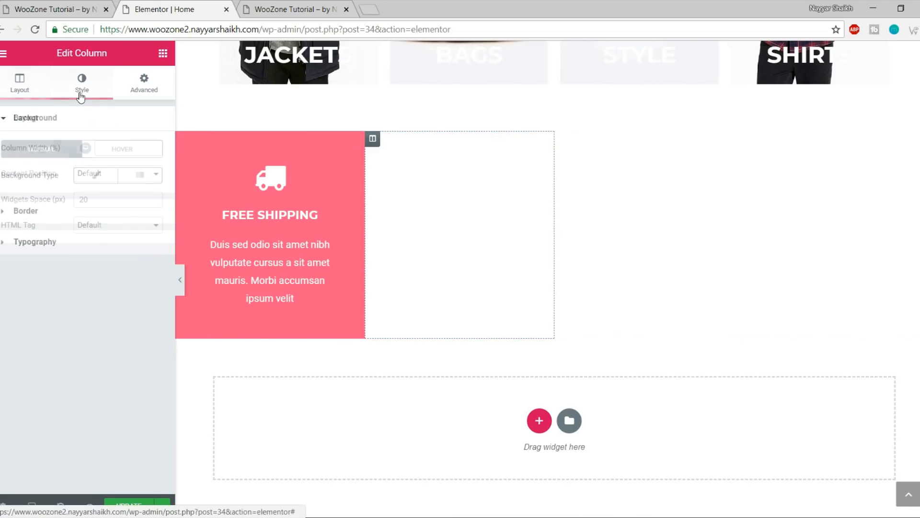
{"action": "left_click", "coordinate": [52, 9]}
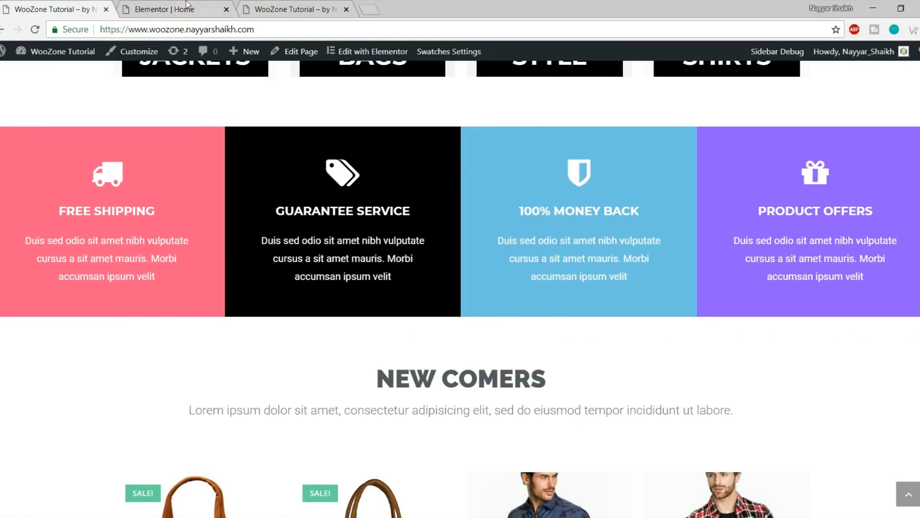
{"action": "left_click", "coordinate": [186, 6]}
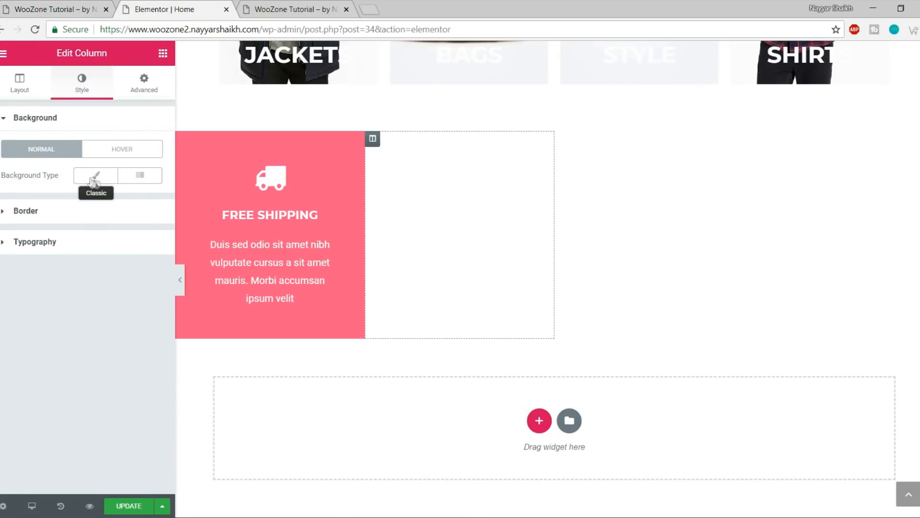
{"action": "left_click", "coordinate": [94, 181]}
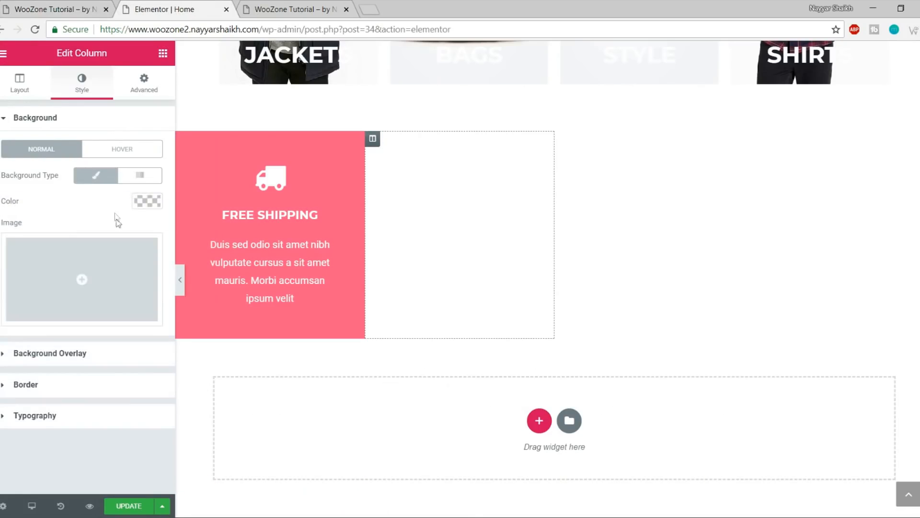
{"action": "left_click", "coordinate": [151, 200]}
{"action": "left_click", "coordinate": [101, 362]}
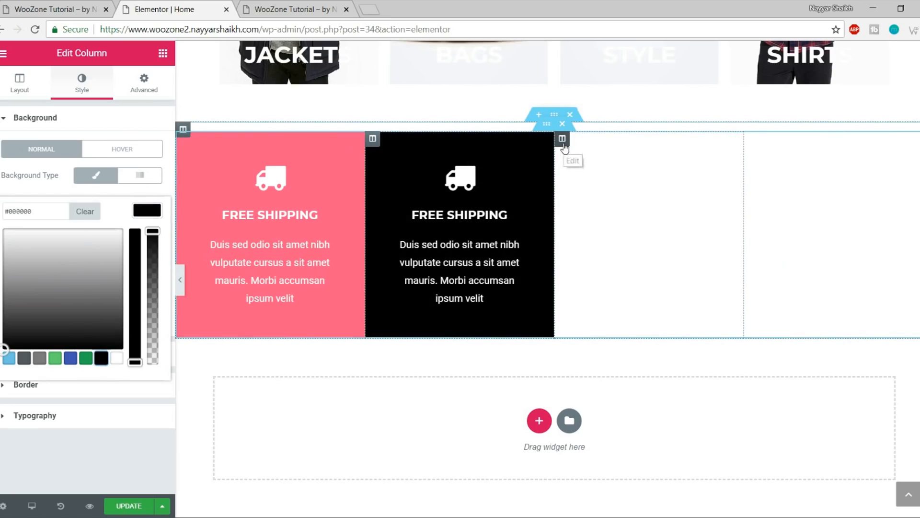
Give the third column a Classic light blue background
{"action": "left_click", "coordinate": [563, 144]}
{"action": "left_click", "coordinate": [82, 86]}
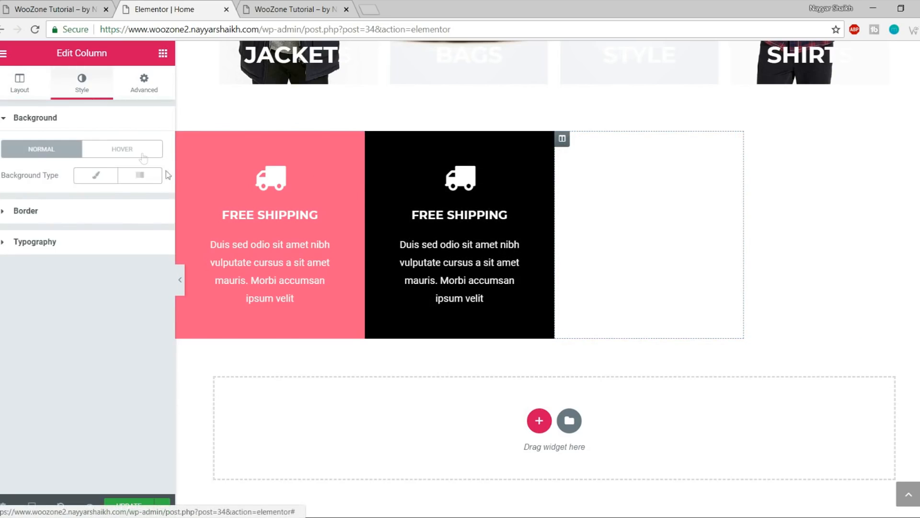
{"action": "left_click", "coordinate": [57, 6]}
{"action": "left_click", "coordinate": [165, 9]}
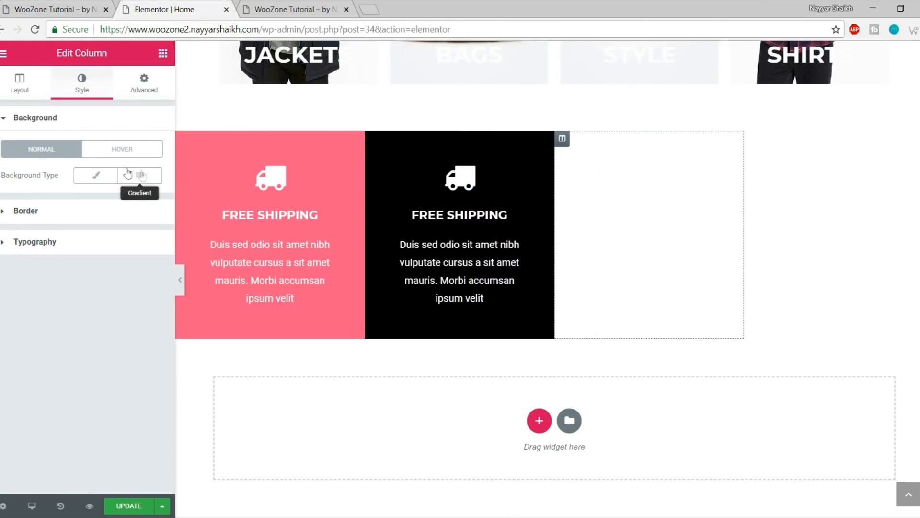
{"action": "left_click", "coordinate": [94, 178]}
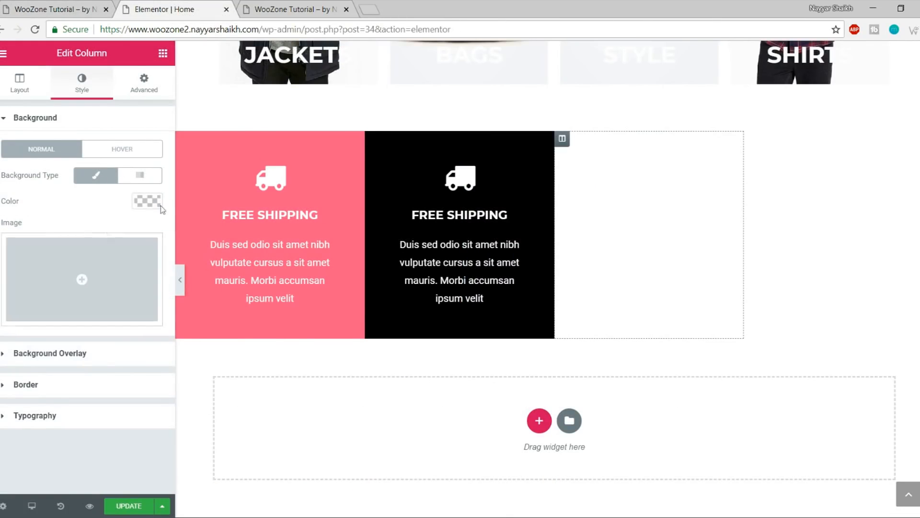
{"action": "left_click", "coordinate": [146, 200]}
{"action": "left_click", "coordinate": [9, 359]}
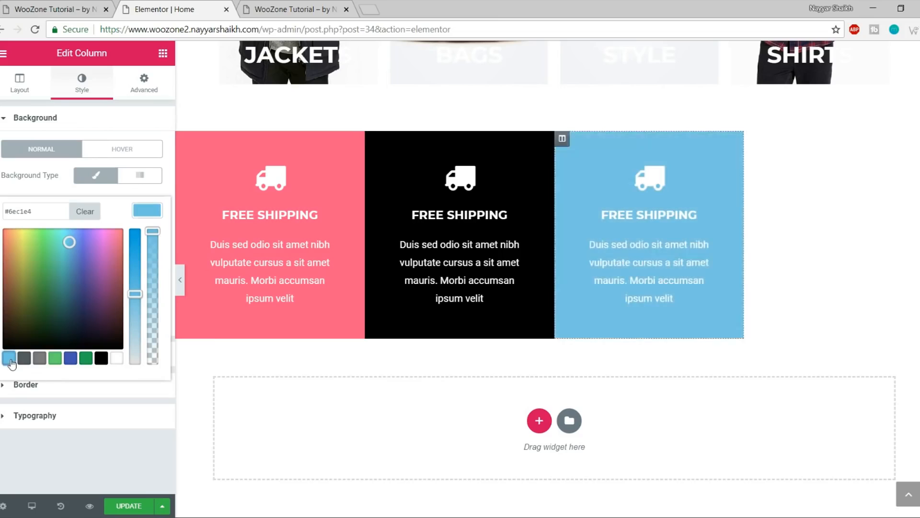
Give the fourth column a Classic purple #a76dff background
{"action": "left_click", "coordinate": [753, 140]}
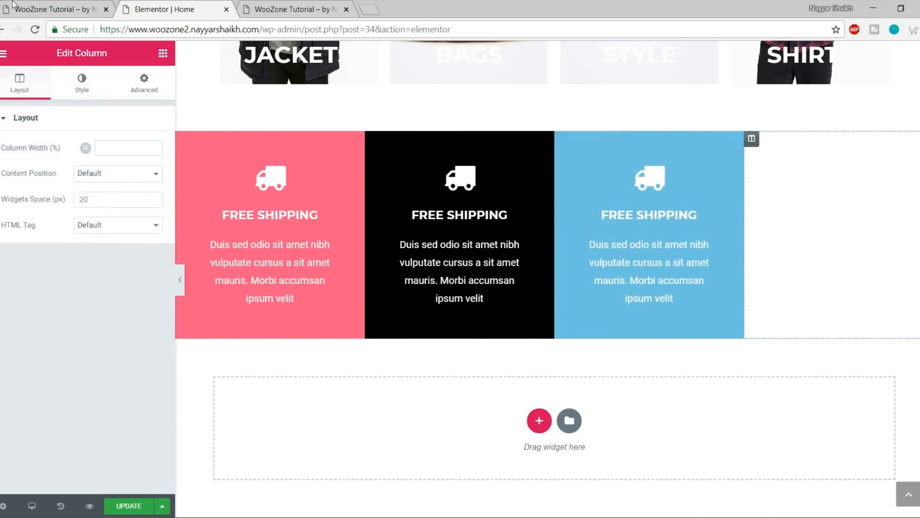
{"action": "left_click", "coordinate": [24, 10]}
{"action": "left_click", "coordinate": [132, 8]}
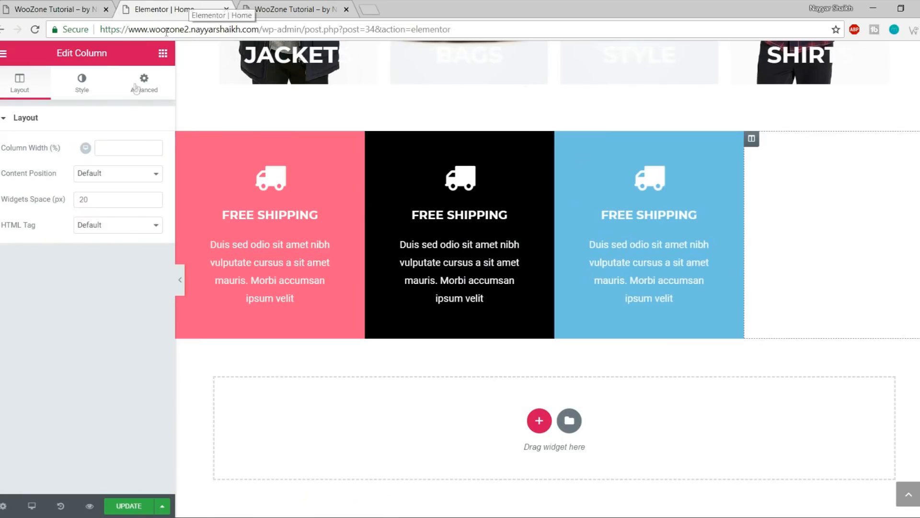
{"action": "left_click", "coordinate": [96, 91]}
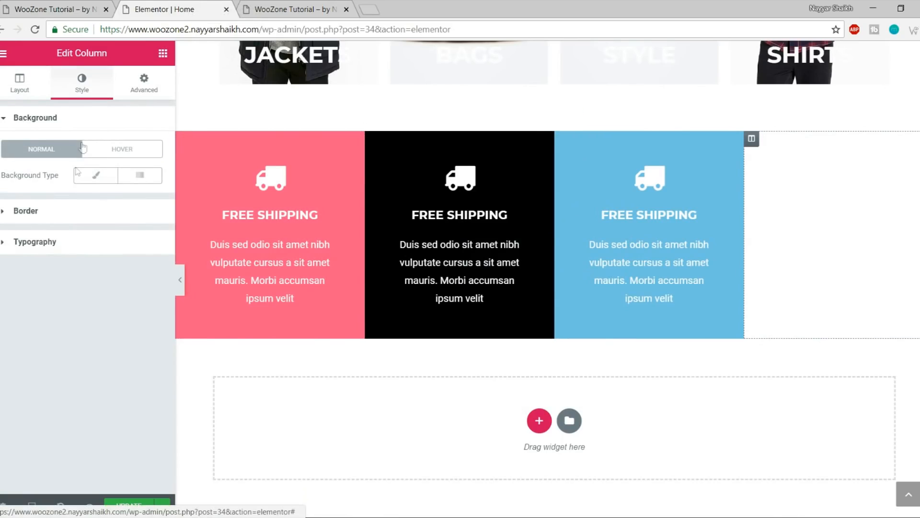
{"action": "left_click", "coordinate": [95, 176]}
{"action": "left_click", "coordinate": [147, 201]}
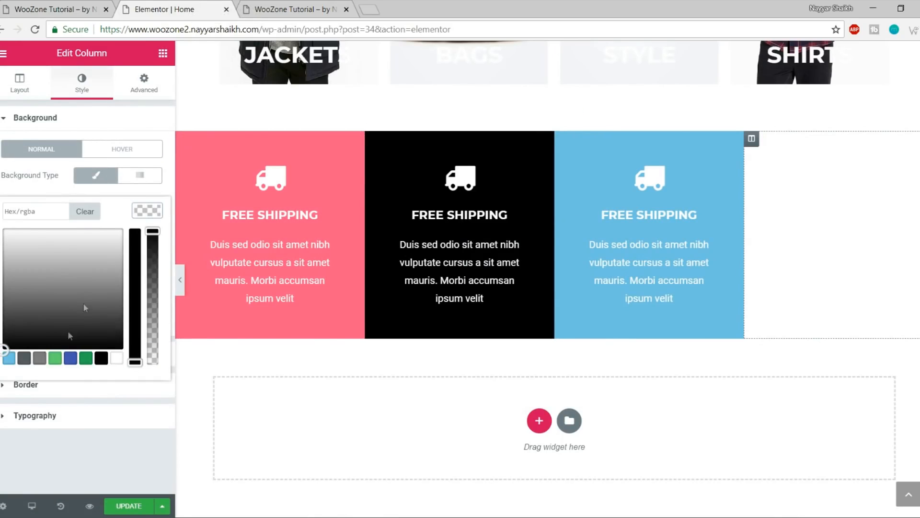
{"action": "left_click", "coordinate": [8, 356]}
{"action": "left_click", "coordinate": [9, 360]}
{"action": "left_click_drag", "start_coordinate": [8, 330], "coordinate": [91, 202]}
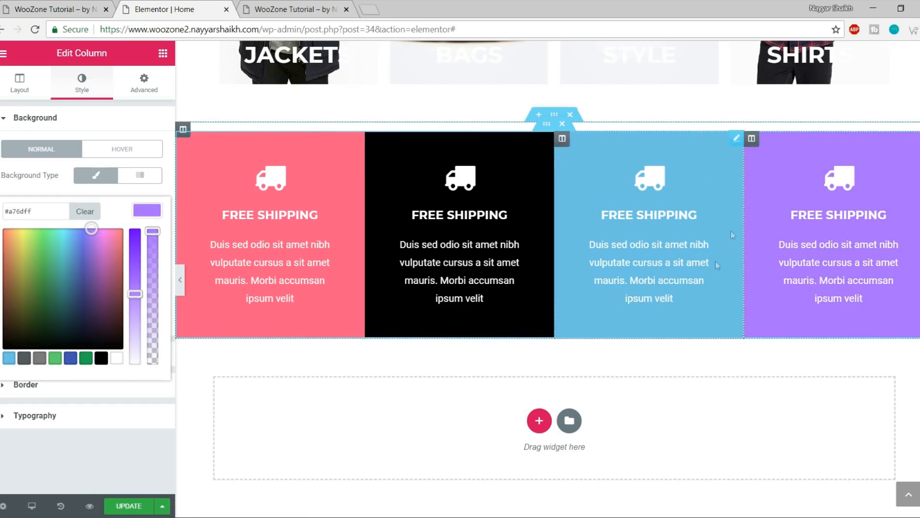
{"action": "left_click", "coordinate": [465, 192]}
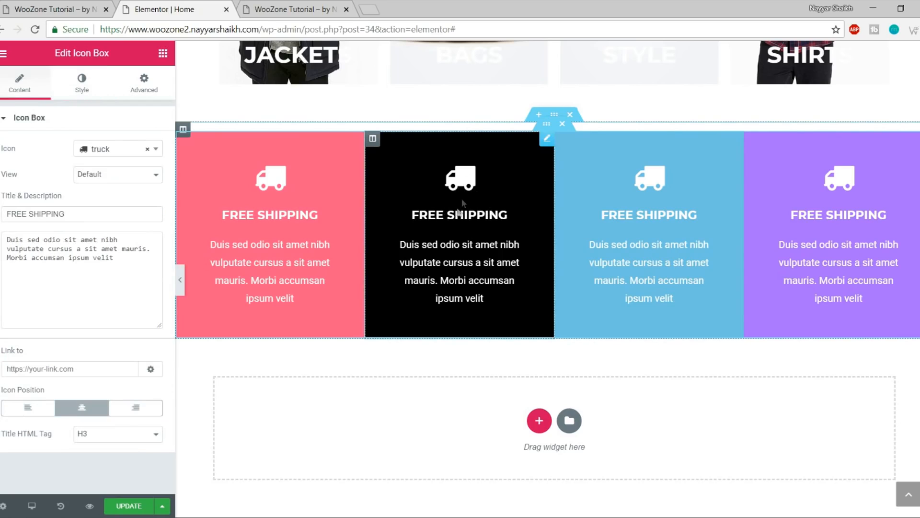
Give the black column's icon box a tags icon and the title GUARANTEE SERVICE, then save
{"action": "left_click", "coordinate": [10, 4]}
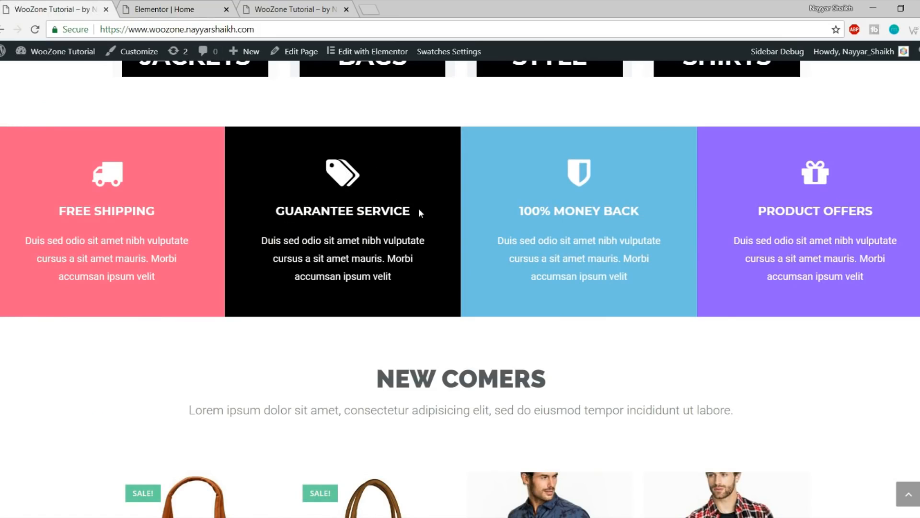
{"action": "left_click", "coordinate": [211, 9]}
{"action": "left_click", "coordinate": [122, 150]}
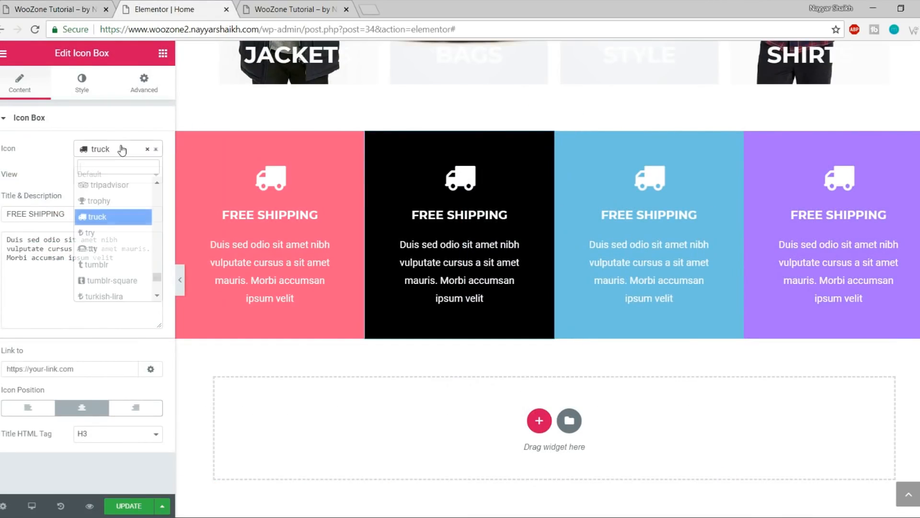
{"action": "type", "text": "tag"}
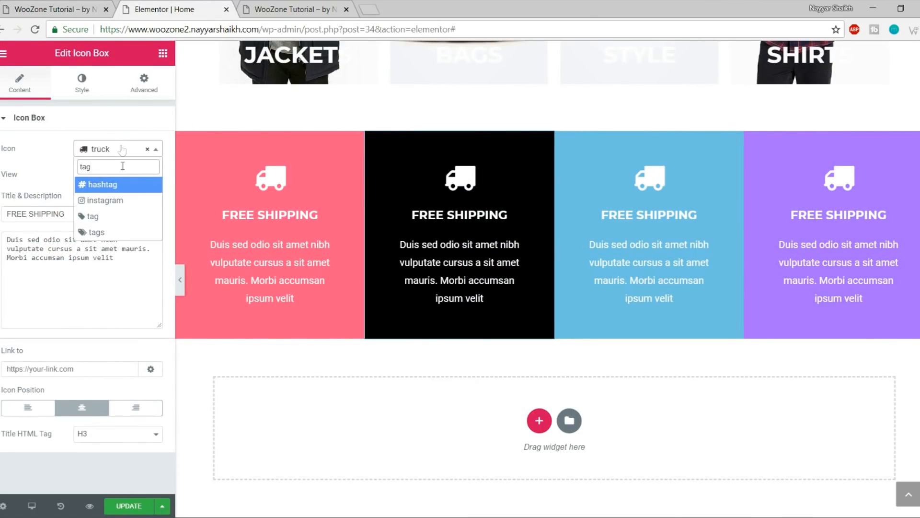
{"action": "left_click", "coordinate": [103, 232]}
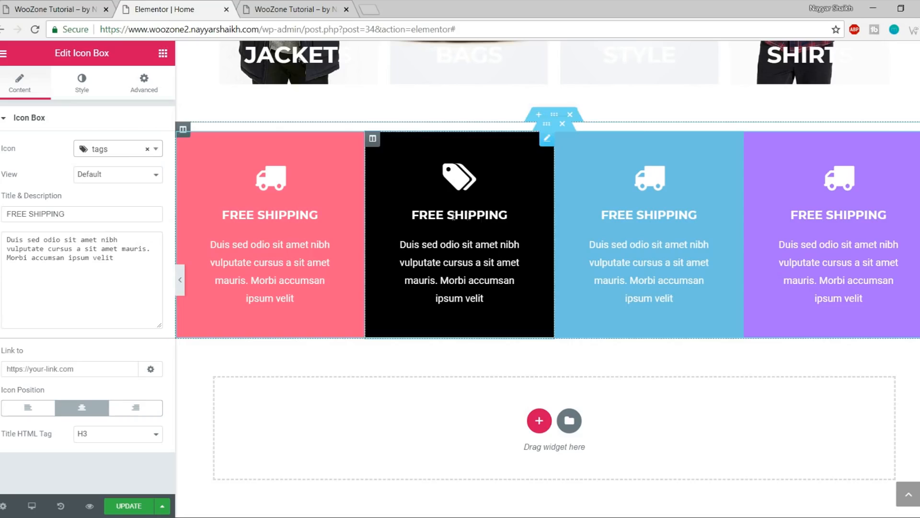
{"action": "triple_click", "coordinate": [72, 214]}
{"action": "type", "text": "GUARA"}
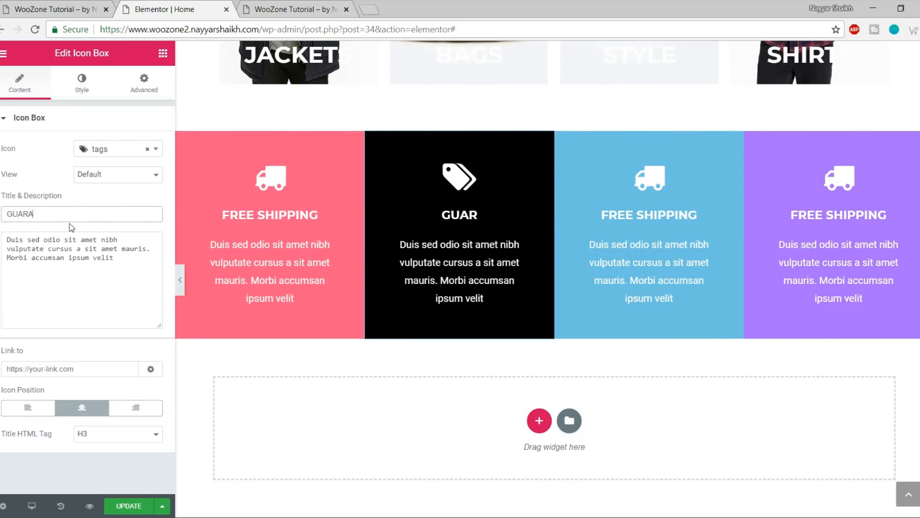
{"action": "type", "text": "NTEE SERVICE"}
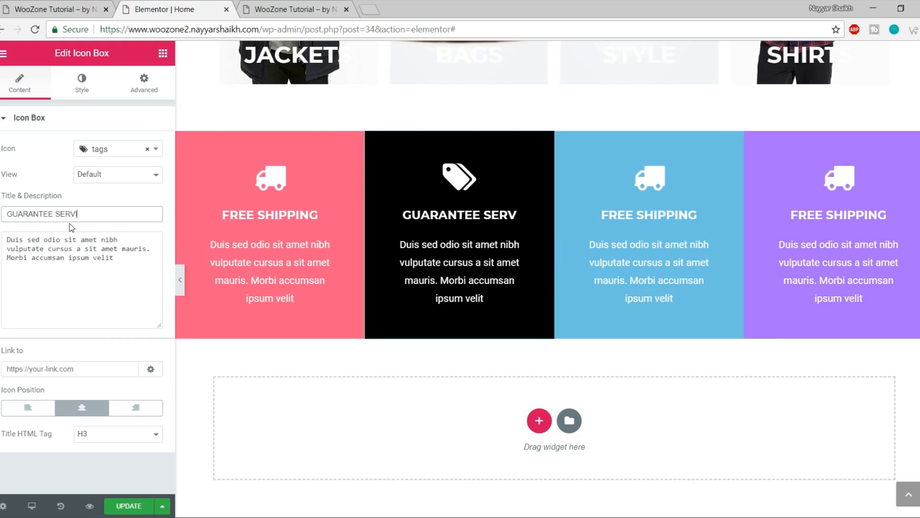
{"action": "left_click", "coordinate": [128, 507]}
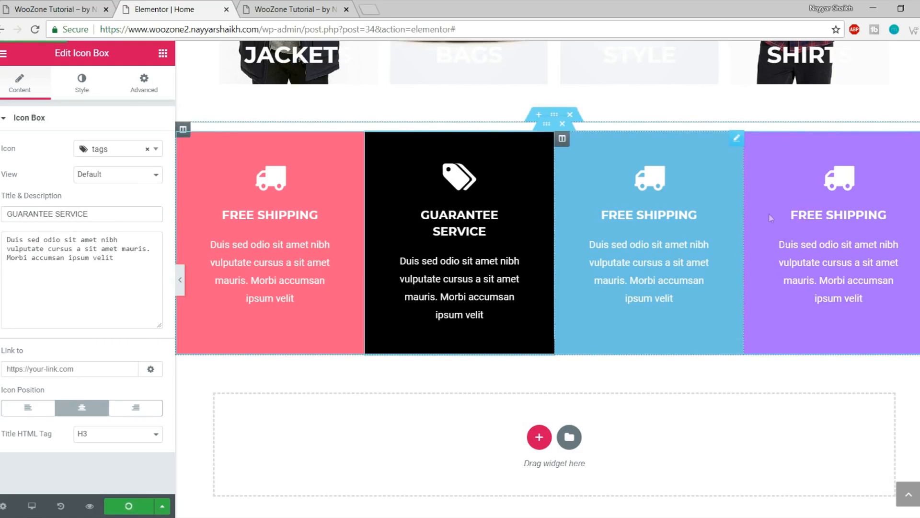
{"action": "left_click", "coordinate": [38, 6]}
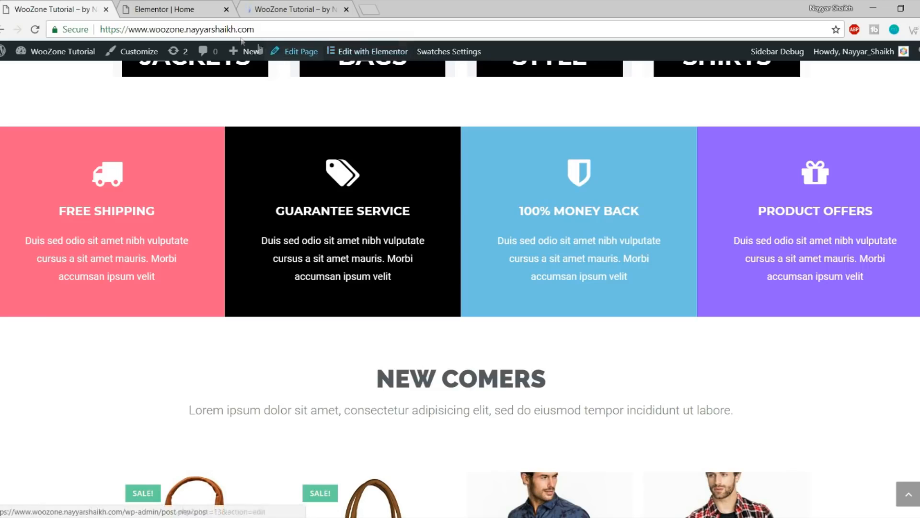
Compare the preview's coloured icon boxes with the live site's boxes and NEW COMERS heading
{"action": "left_click", "coordinate": [367, 7]}
{"action": "left_click", "coordinate": [303, 7]}
{"action": "scroll", "coordinate": [381, 148], "scroll_direction": "down", "scroll_amount": 15}
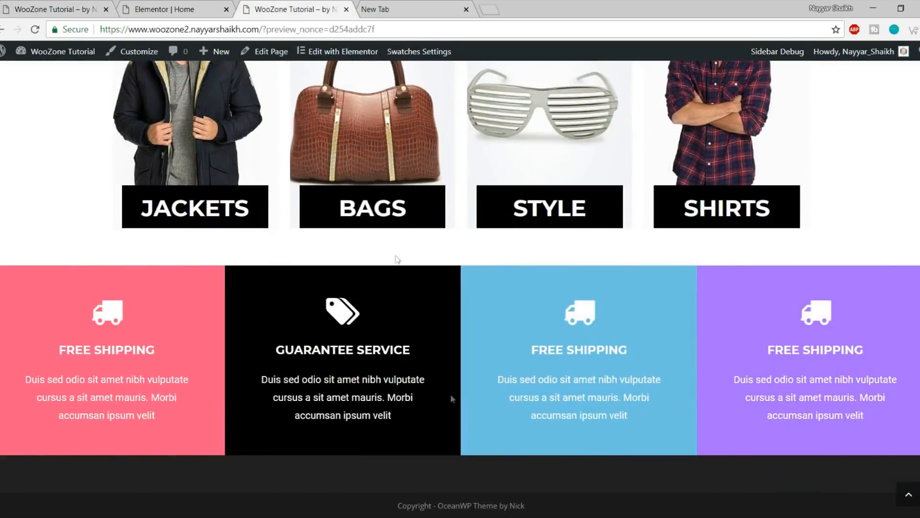
{"action": "left_click", "coordinate": [465, 9]}
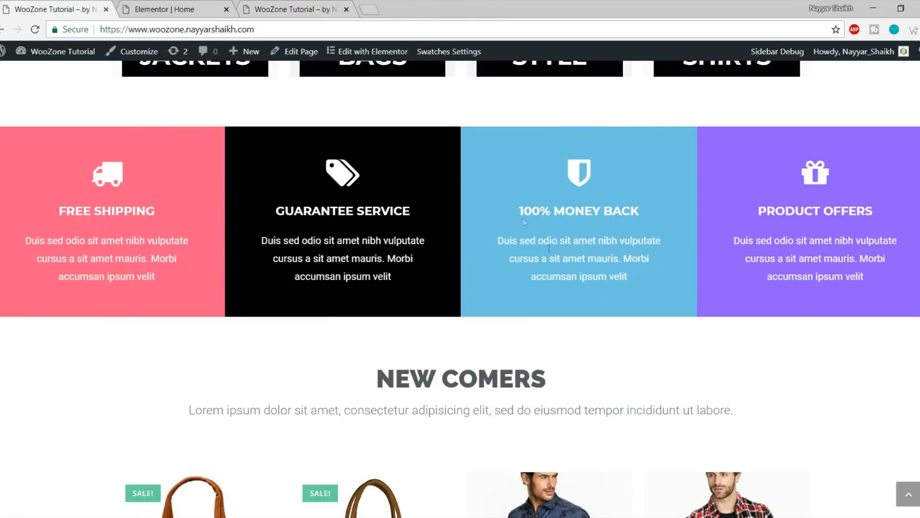
{"action": "scroll", "coordinate": [522, 218], "scroll_direction": "down", "scroll_amount": 4}
{"action": "left_click_drag", "start_coordinate": [375, 188], "coordinate": [772, 239]}
{"action": "left_click", "coordinate": [772, 237]}
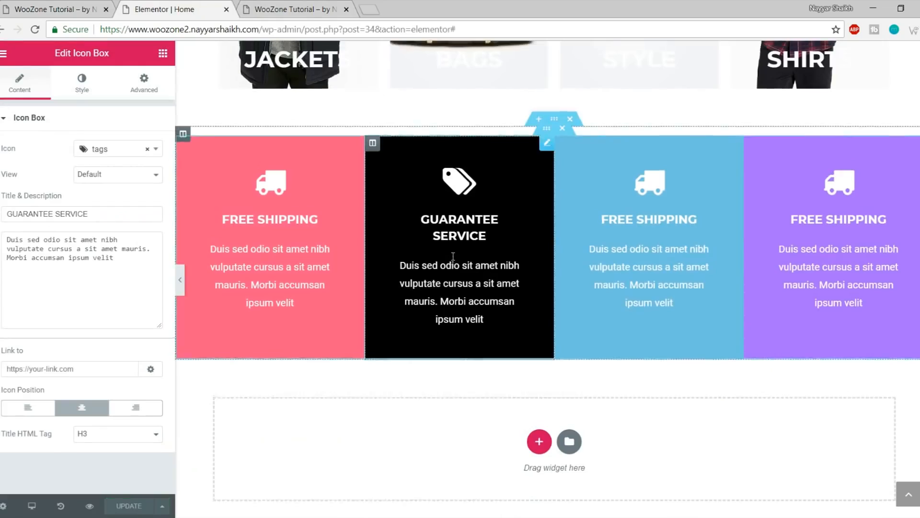
{"action": "scroll", "coordinate": [516, 273], "scroll_direction": "up", "scroll_amount": 10}
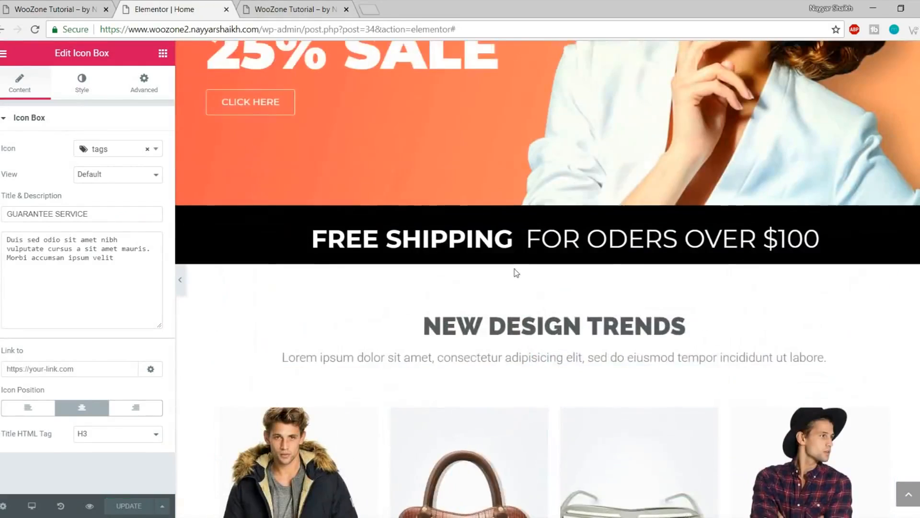
Copy the NEW DESIGN TRENDS section and paste it into the empty section below the icon boxes
{"action": "scroll", "coordinate": [516, 272], "scroll_direction": "down", "scroll_amount": 3}
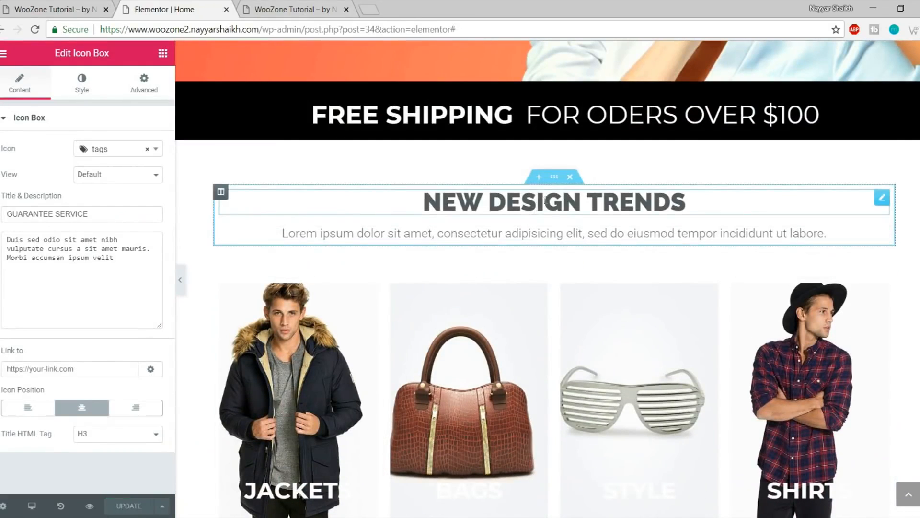
{"action": "right_click", "coordinate": [556, 177]}
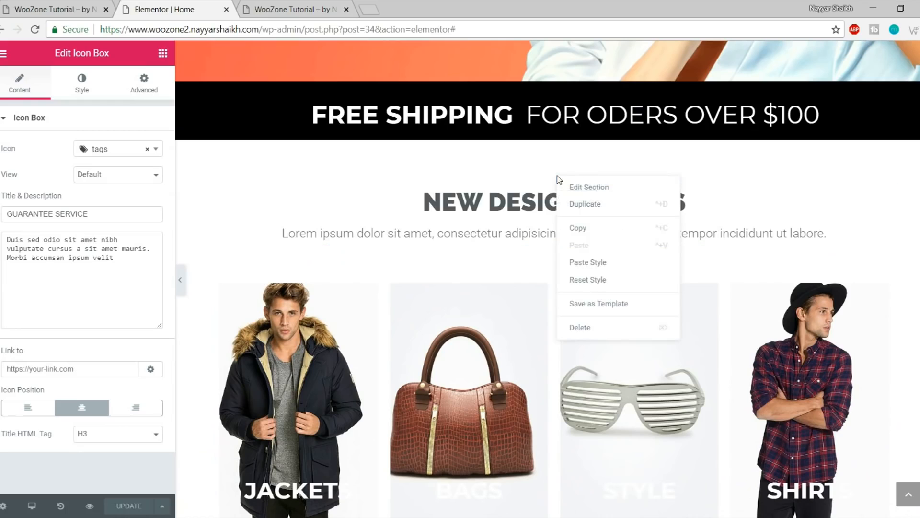
{"action": "left_click", "coordinate": [607, 231]}
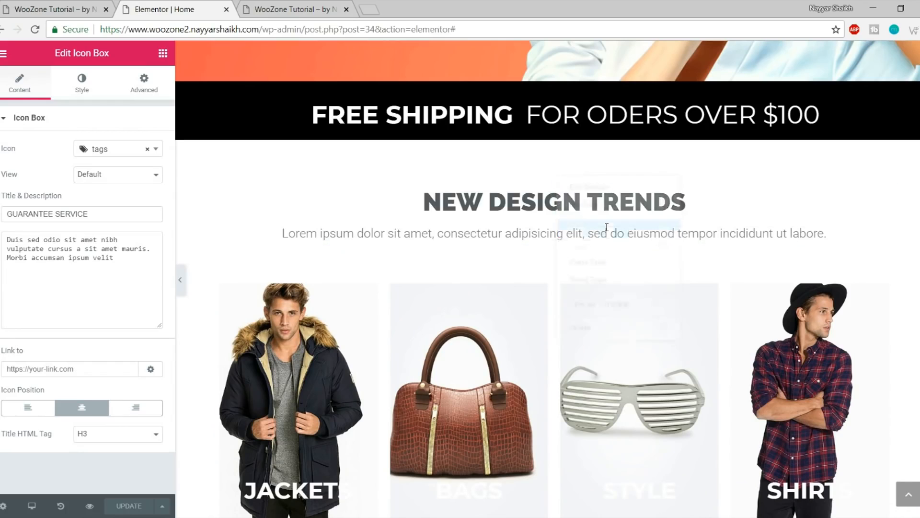
{"action": "scroll", "coordinate": [609, 245], "scroll_direction": "down", "scroll_amount": 10}
{"action": "right_click", "coordinate": [520, 354]}
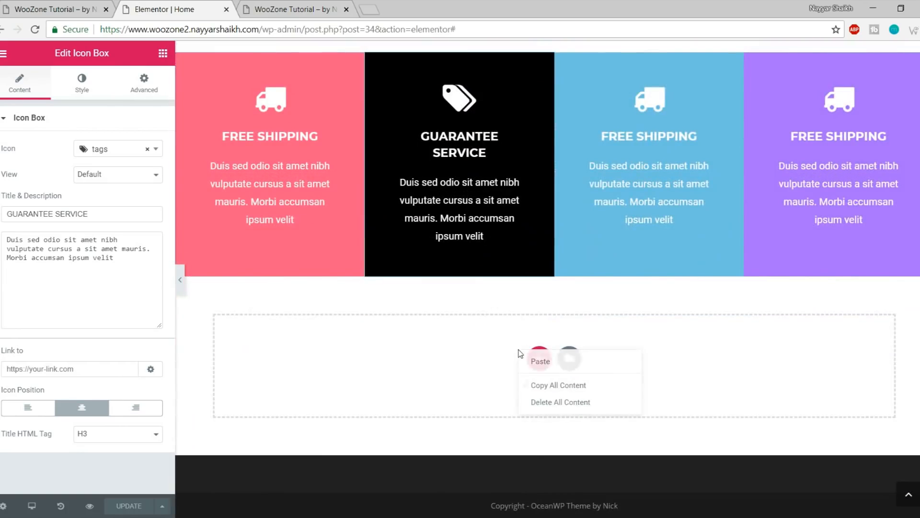
{"action": "left_click", "coordinate": [538, 361]}
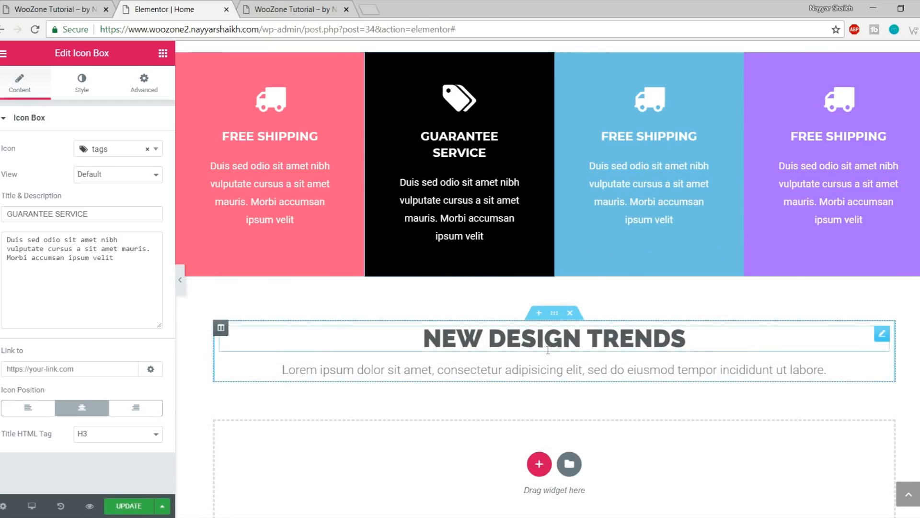
Inspect the live site's NEW COMERS heading for reference
{"action": "left_click", "coordinate": [66, 9]}
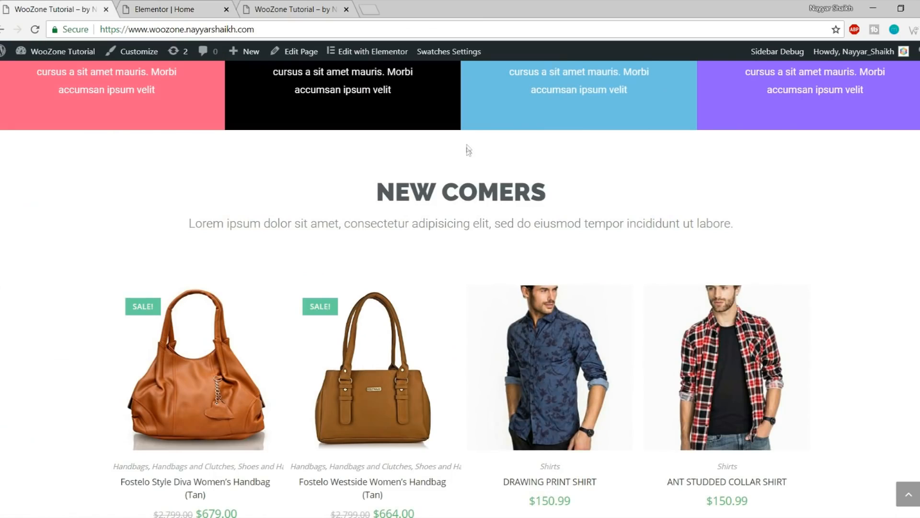
{"action": "left_click_drag", "start_coordinate": [395, 182], "coordinate": [617, 199]}
{"action": "left_click", "coordinate": [619, 200]}
{"action": "left_click_drag", "start_coordinate": [372, 193], "coordinate": [573, 185]}
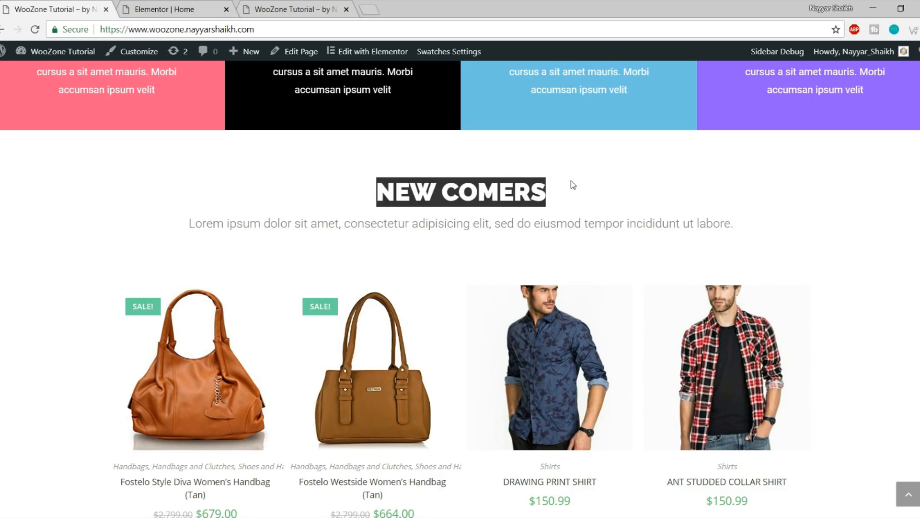
{"action": "left_click", "coordinate": [219, 7]}
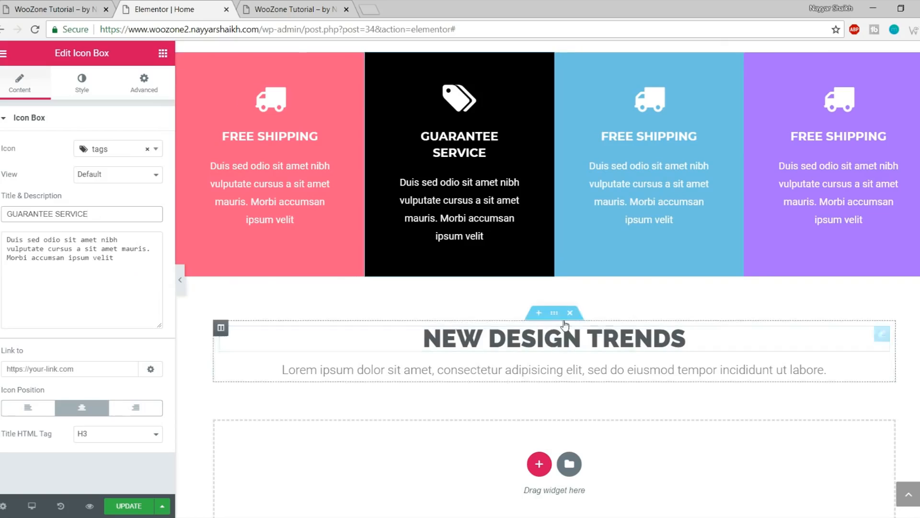
Retype the copied heading as NEW COMERS and compare it against the live site's section
{"action": "left_click", "coordinate": [567, 325]}
{"action": "triple_click", "coordinate": [556, 337]}
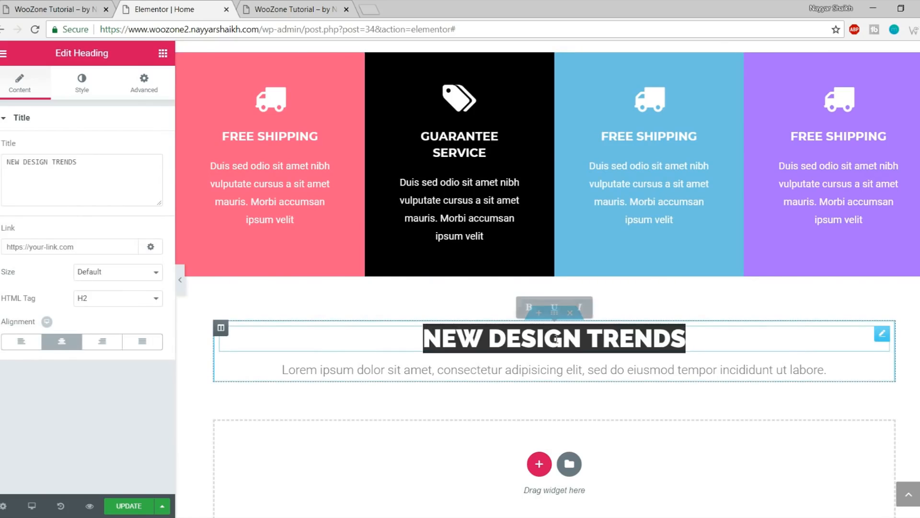
{"action": "type", "text": "NEW COMERS"}
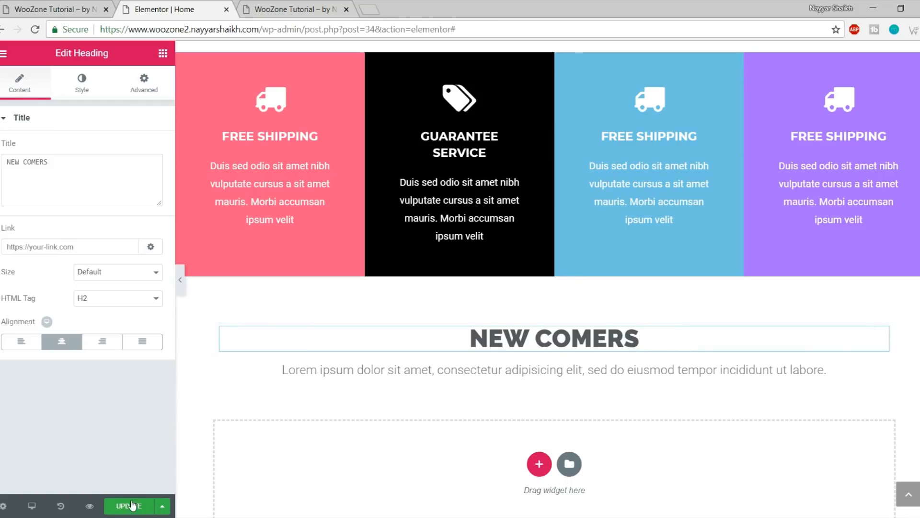
{"action": "left_click", "coordinate": [306, 6]}
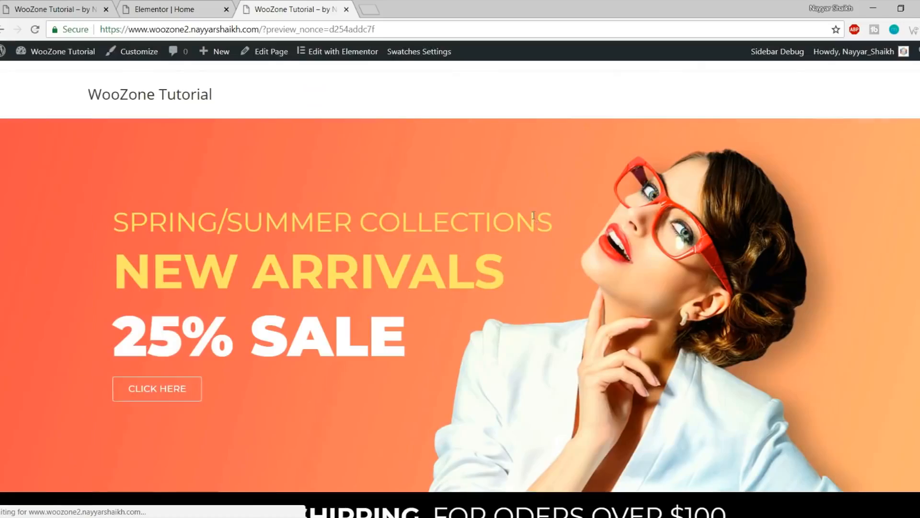
{"action": "scroll", "coordinate": [582, 308], "scroll_direction": "down", "scroll_amount": 10}
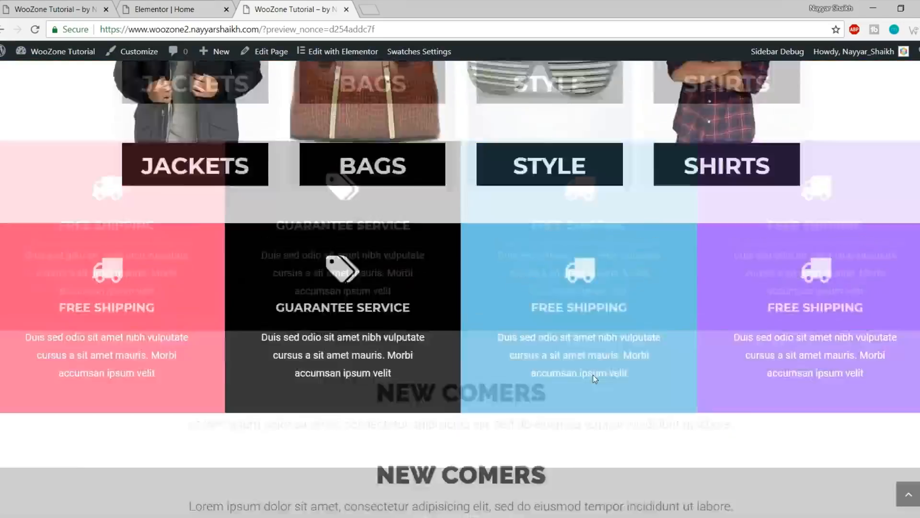
{"action": "scroll", "coordinate": [594, 380], "scroll_direction": "up", "scroll_amount": 10}
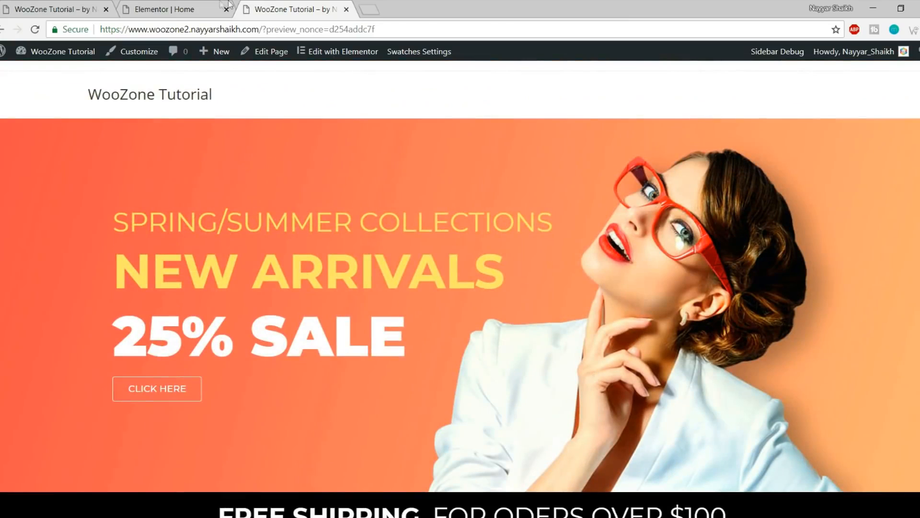
{"action": "left_click", "coordinate": [53, 9]}
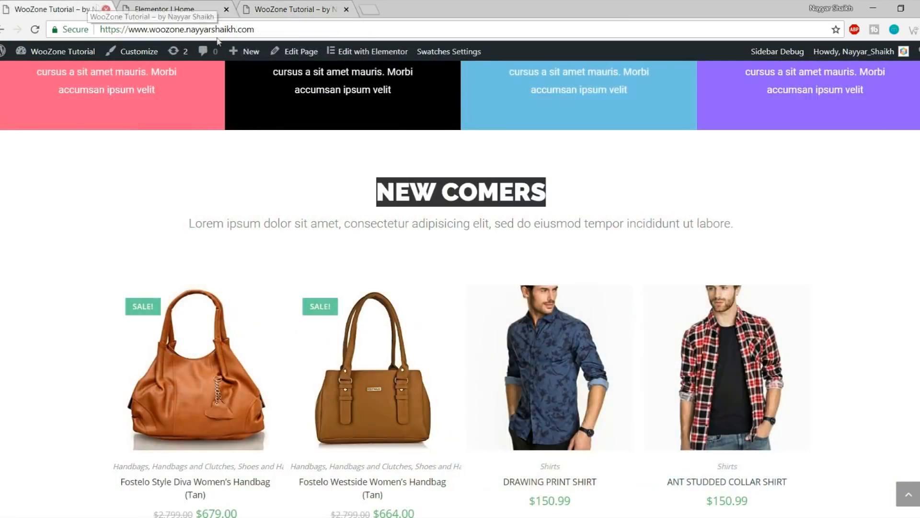
{"action": "scroll", "coordinate": [208, 274], "scroll_direction": "down", "scroll_amount": 3}
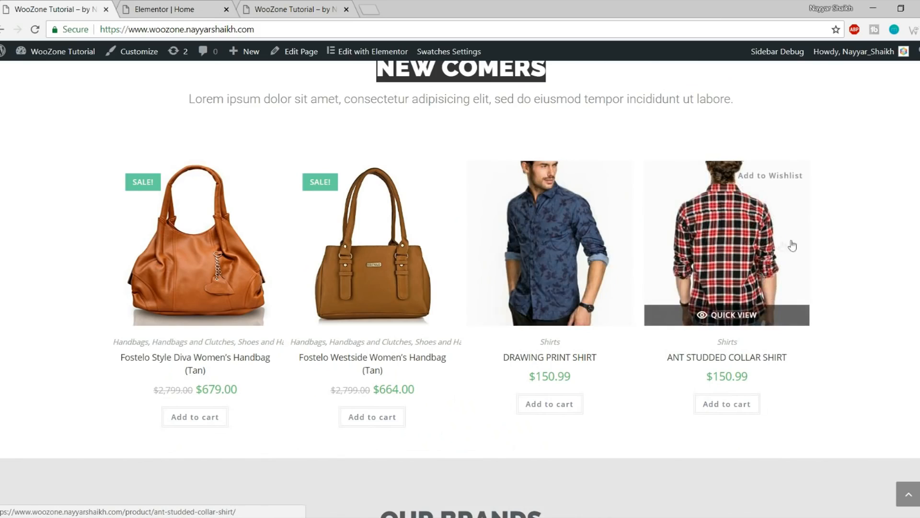
{"action": "left_click", "coordinate": [170, 14]}
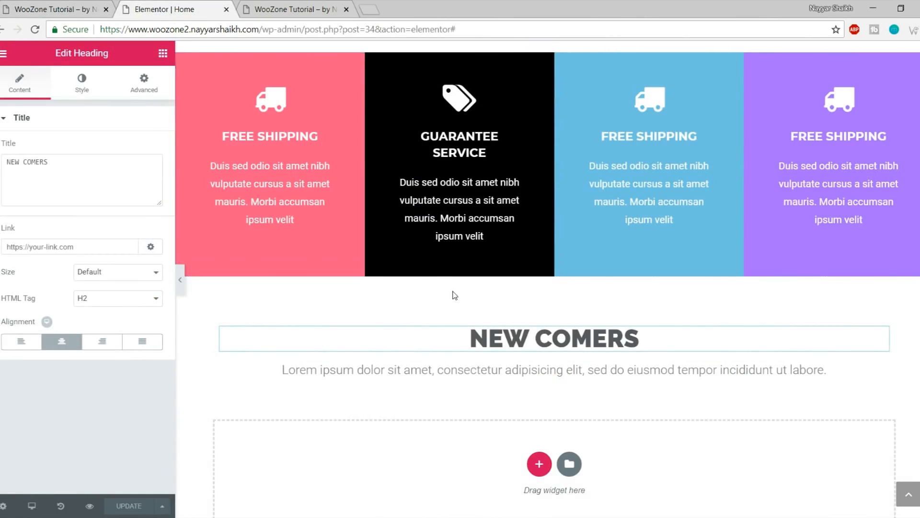
Find Woo Recent Products in the WordPress widget category and drag it into the empty section
{"action": "left_click", "coordinate": [163, 54]}
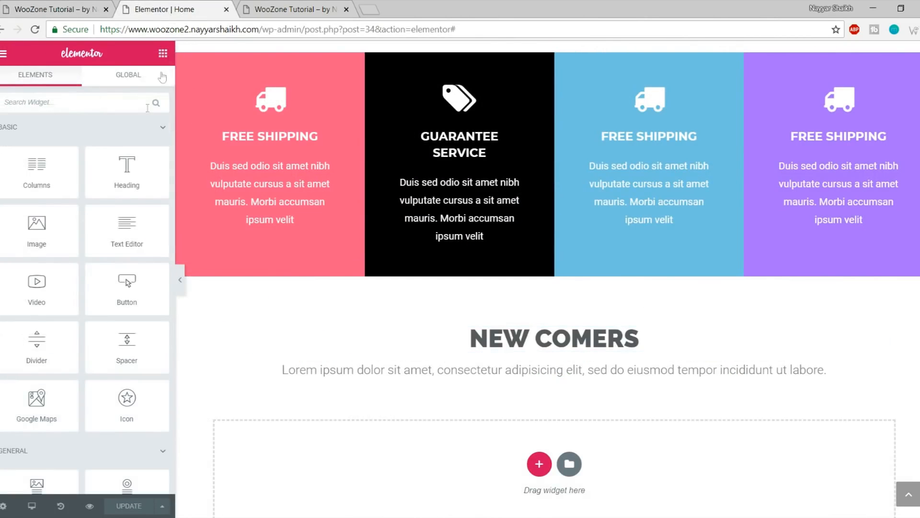
{"action": "scroll", "coordinate": [99, 243], "scroll_direction": "down", "scroll_amount": 20}
{"action": "scroll", "coordinate": [99, 245], "scroll_direction": "down", "scroll_amount": 15}
{"action": "scroll", "coordinate": [99, 249], "scroll_direction": "up", "scroll_amount": 15}
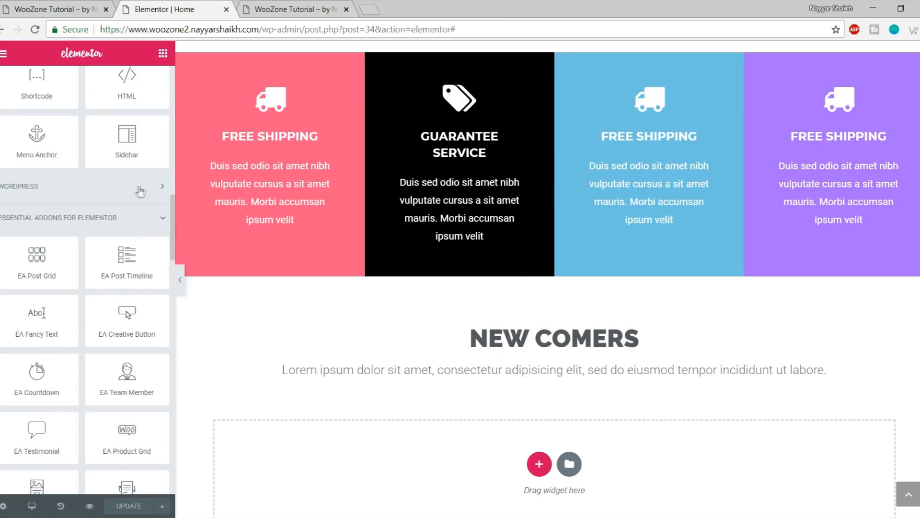
{"action": "left_click", "coordinate": [68, 193]}
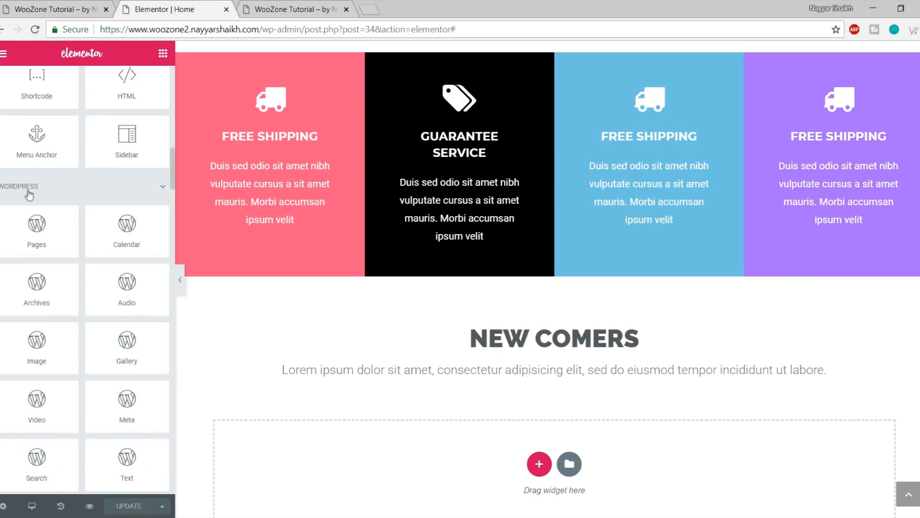
{"action": "scroll", "coordinate": [90, 257], "scroll_direction": "down", "scroll_amount": 15}
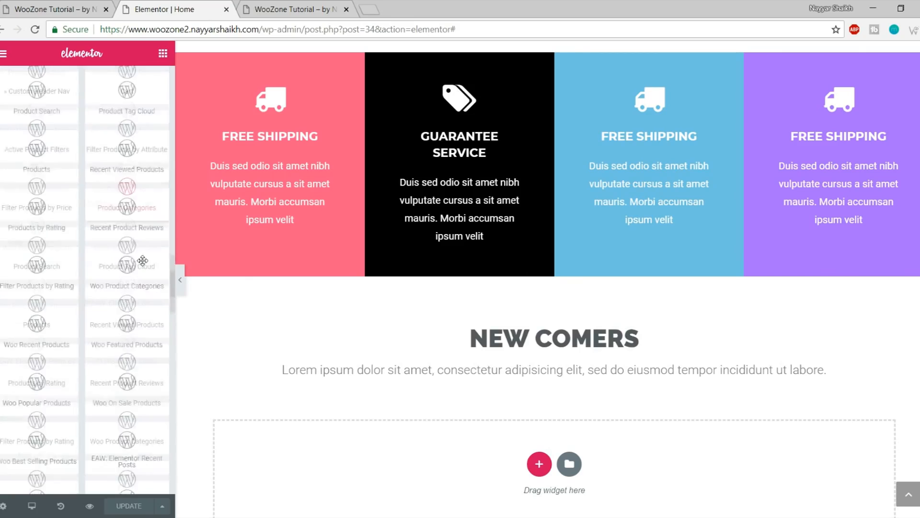
{"action": "scroll", "coordinate": [142, 260], "scroll_direction": "down", "scroll_amount": 3}
{"action": "scroll", "coordinate": [150, 276], "scroll_direction": "up", "scroll_amount": 1}
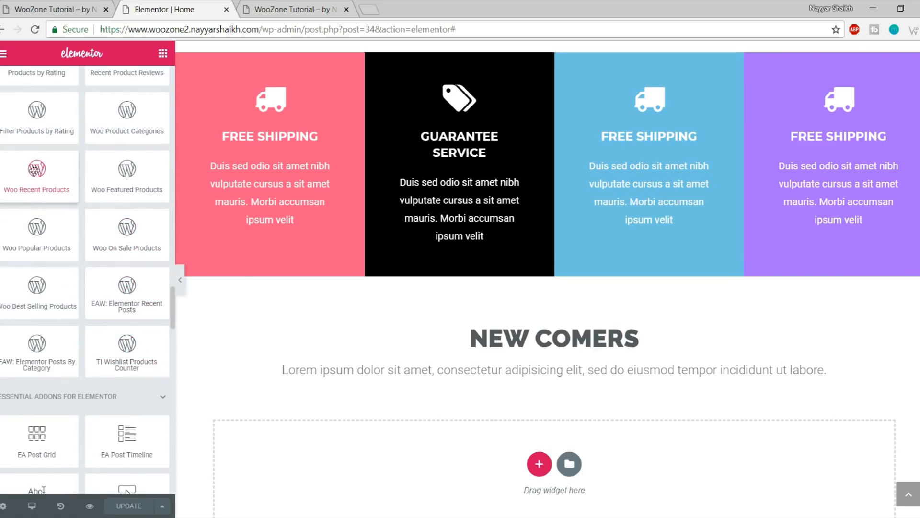
{"action": "left_click_drag", "start_coordinate": [31, 179], "coordinate": [523, 493]}
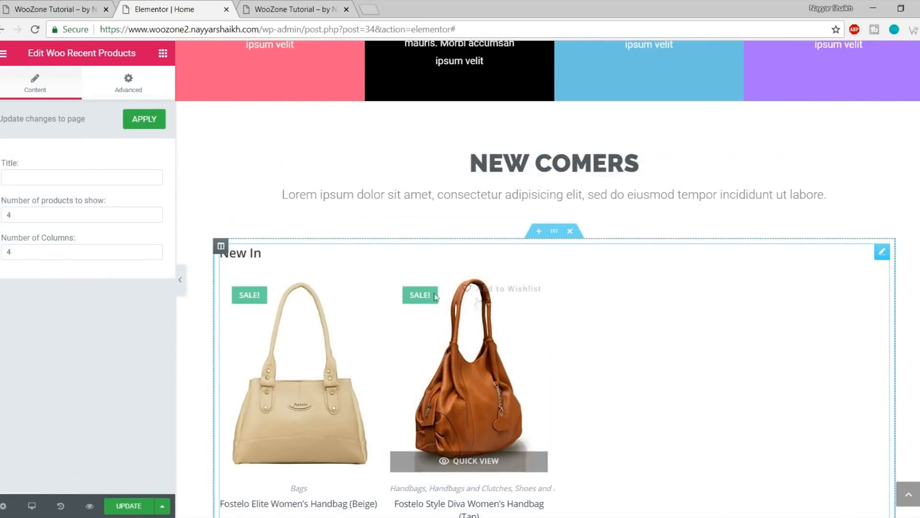
Confirm the widget shows 4 products in 4 columns and clear its New In title
{"action": "double_click", "coordinate": [61, 213]}
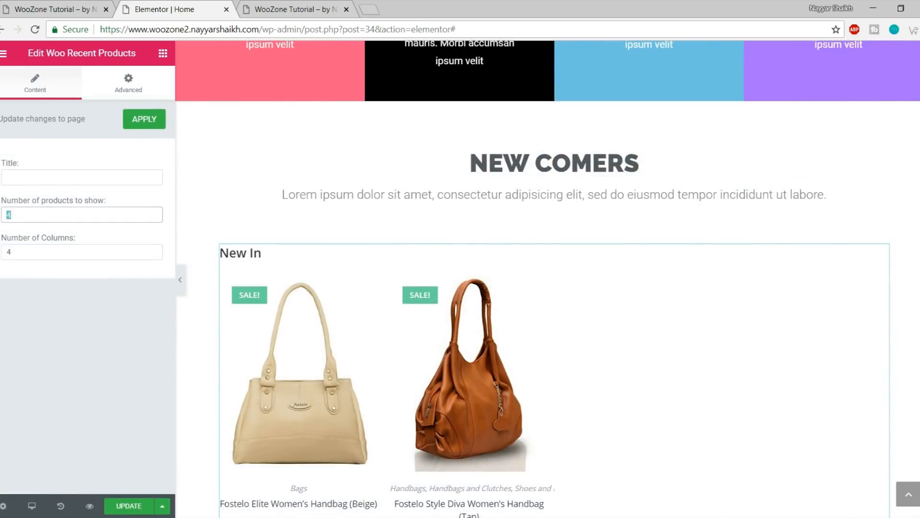
{"action": "double_click", "coordinate": [26, 253]}
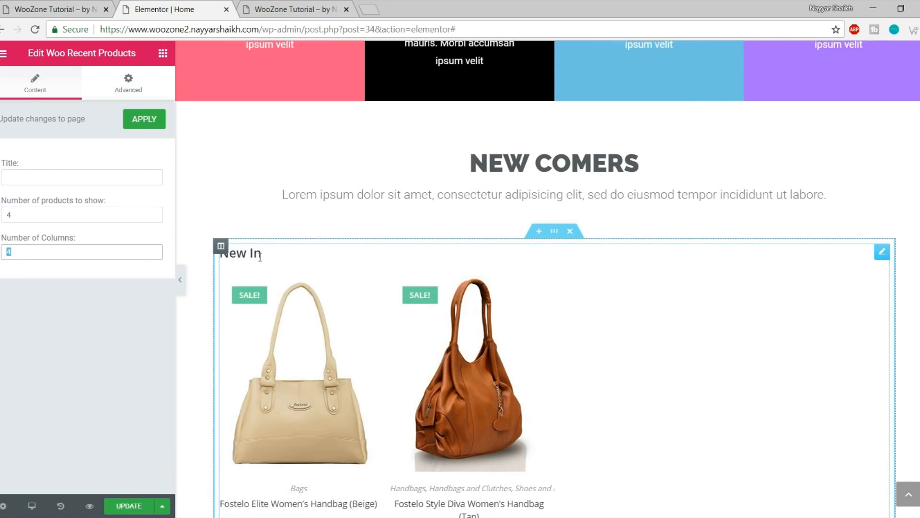
{"action": "left_click", "coordinate": [69, 175]}
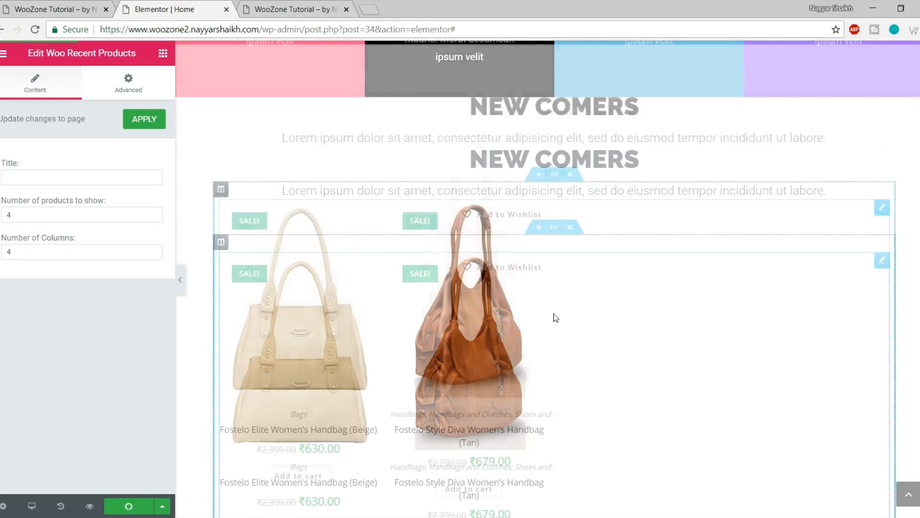
{"action": "scroll", "coordinate": [553, 313], "scroll_direction": "down", "scroll_amount": 5}
{"action": "scroll", "coordinate": [551, 263], "scroll_direction": "up", "scroll_amount": 5}
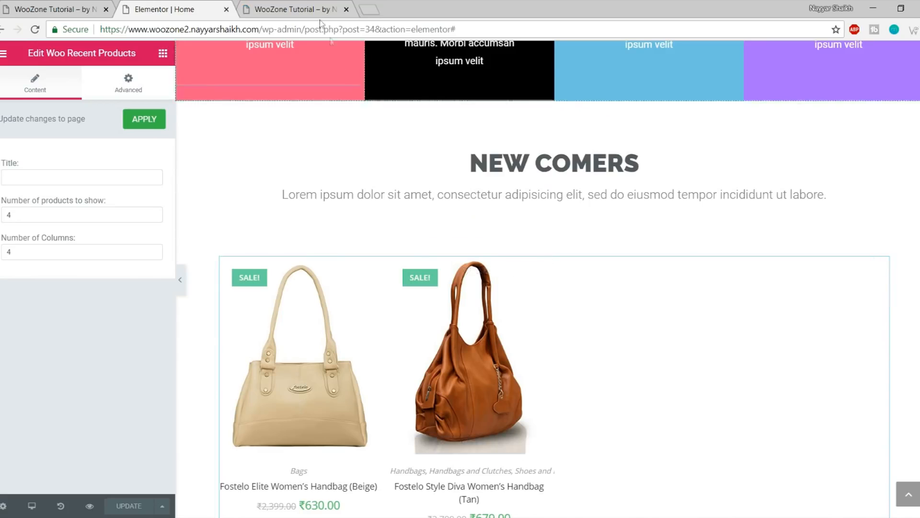
{"action": "key", "text": "ctrl+Tab"}
{"action": "scroll", "coordinate": [477, 219], "scroll_direction": "down", "scroll_amount": 5}
{"action": "scroll", "coordinate": [476, 219], "scroll_direction": "down", "scroll_amount": 15}
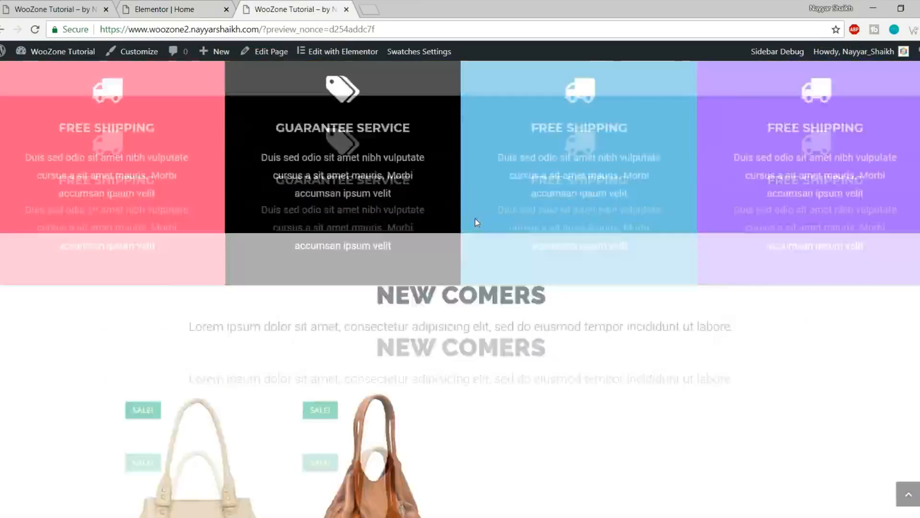
{"action": "scroll", "coordinate": [263, 332], "scroll_direction": "up", "scroll_amount": 5}
{"action": "scroll", "coordinate": [263, 332], "scroll_direction": "down", "scroll_amount": 3}
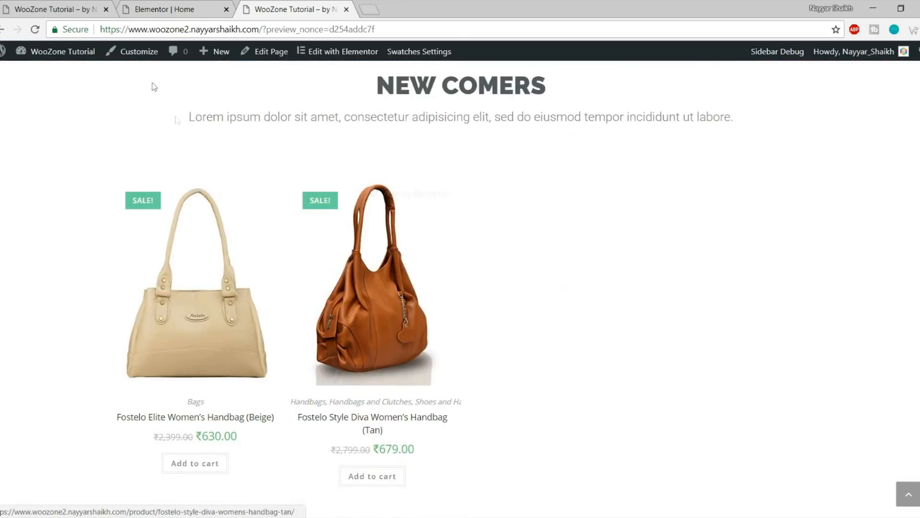
{"action": "left_click", "coordinate": [45, 6]}
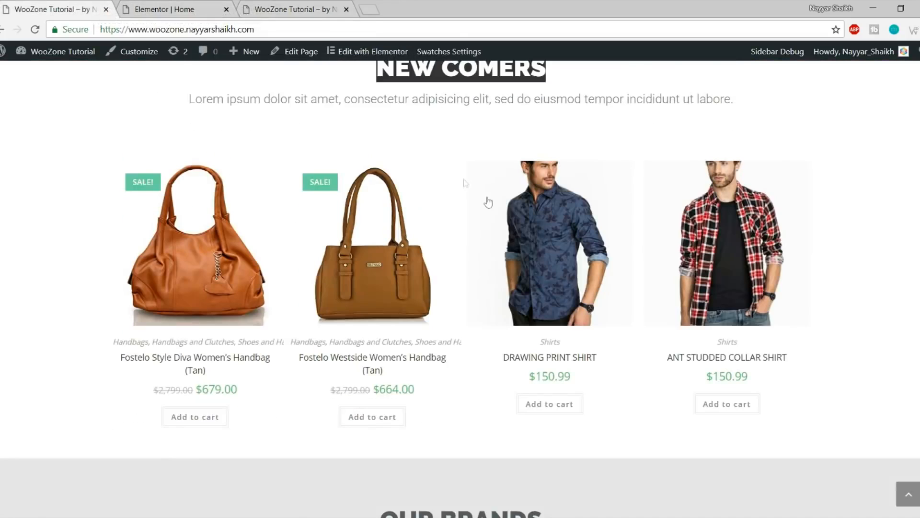
{"action": "scroll", "coordinate": [461, 230], "scroll_direction": "down", "scroll_amount": 8}
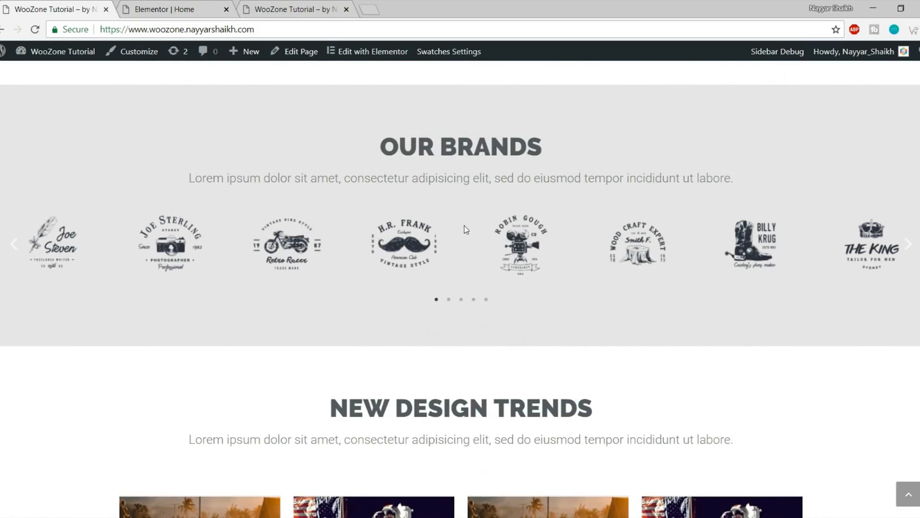
{"action": "left_click", "coordinate": [171, 3]}
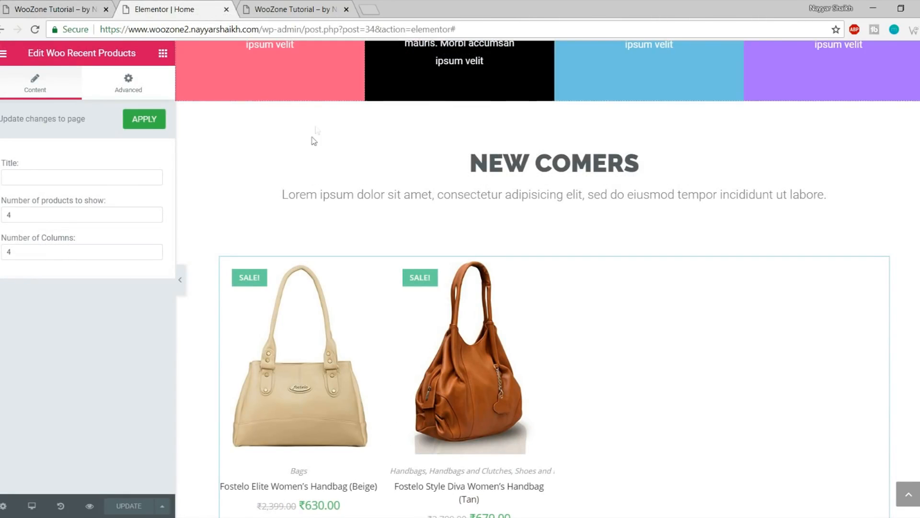
{"action": "scroll", "coordinate": [306, 139], "scroll_direction": "down", "scroll_amount": 1}
{"action": "scroll", "coordinate": [307, 139], "scroll_direction": "down", "scroll_amount": 3}
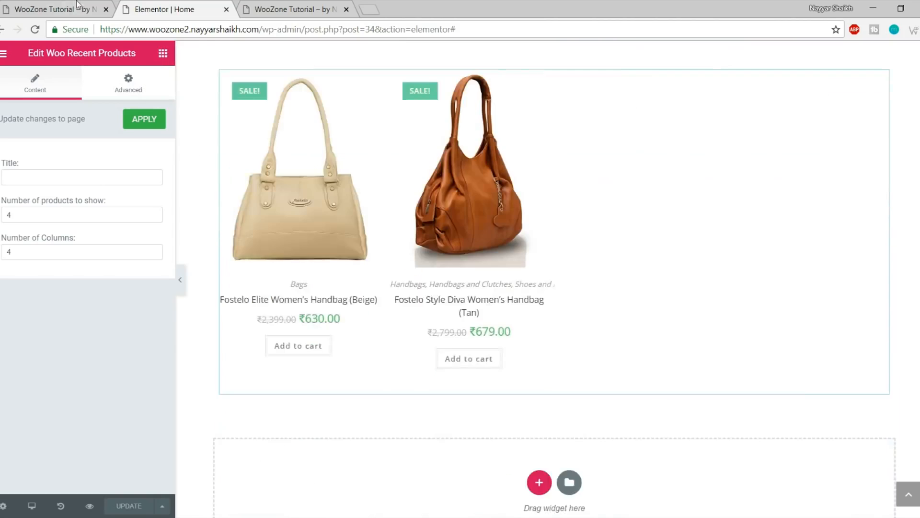
{"action": "left_click", "coordinate": [76, 4]}
{"action": "scroll", "coordinate": [481, 254], "scroll_direction": "up", "scroll_amount": 1}
{"action": "left_click_drag", "start_coordinate": [388, 209], "coordinate": [679, 242]}
{"action": "left_click", "coordinate": [601, 287]}
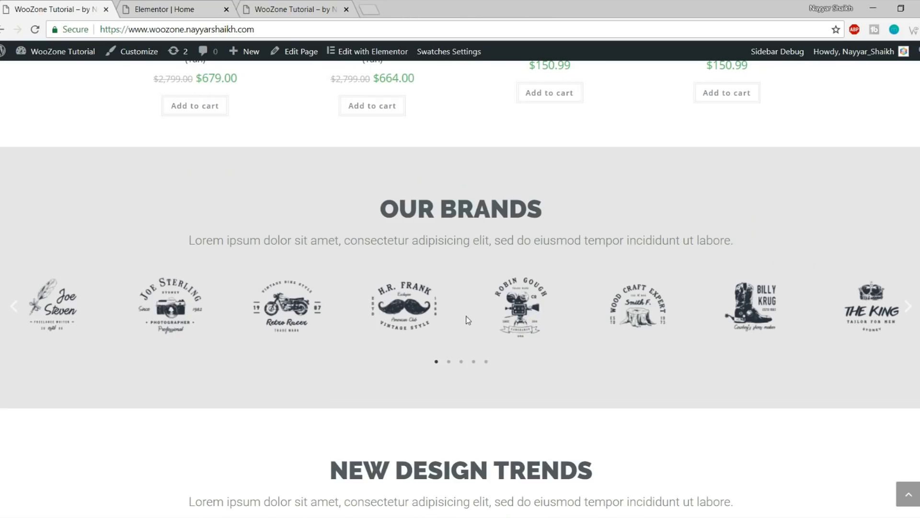
{"action": "left_click", "coordinate": [159, 6]}
{"action": "scroll", "coordinate": [534, 294], "scroll_direction": "down", "scroll_amount": 3}
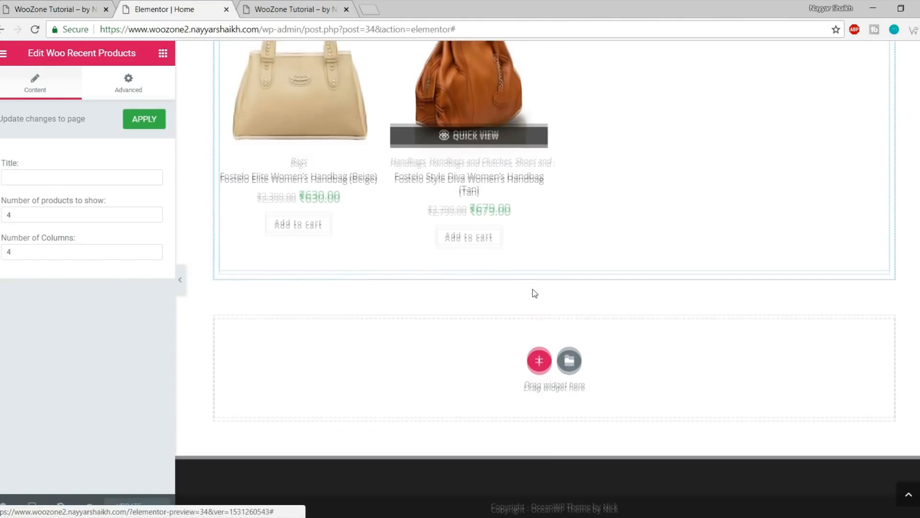
{"action": "scroll", "coordinate": [534, 294], "scroll_direction": "up", "scroll_amount": 5}
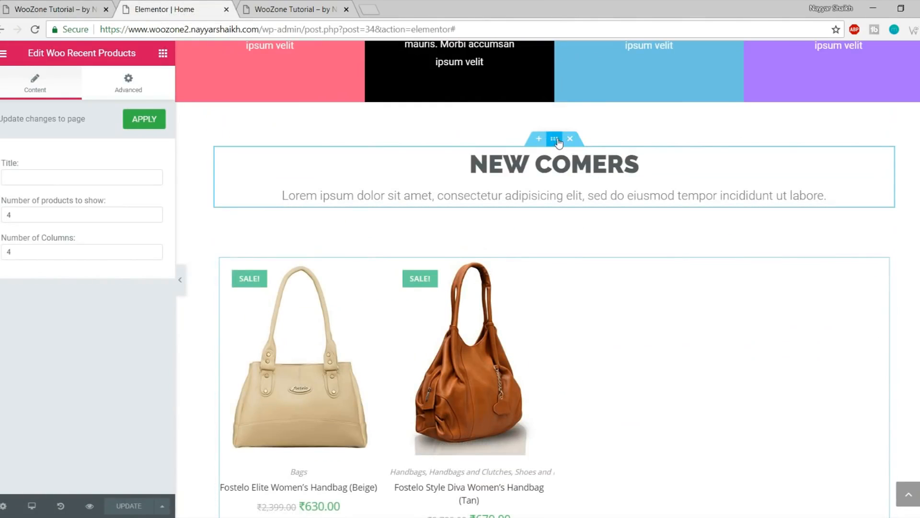
Copy the NEW COMERS heading section and paste it into the empty section below the products
{"action": "right_click", "coordinate": [555, 141]}
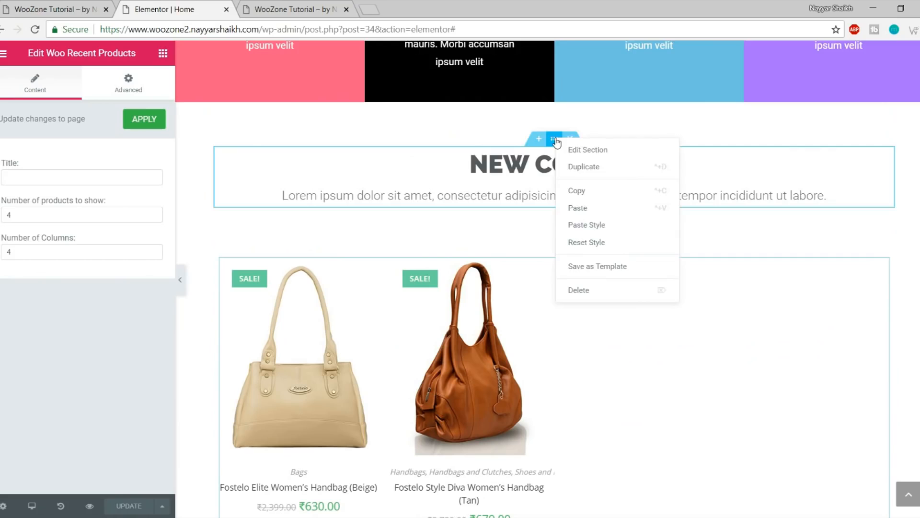
{"action": "left_click", "coordinate": [595, 192]}
{"action": "scroll", "coordinate": [607, 210], "scroll_direction": "down", "scroll_amount": 5}
{"action": "right_click", "coordinate": [512, 359]}
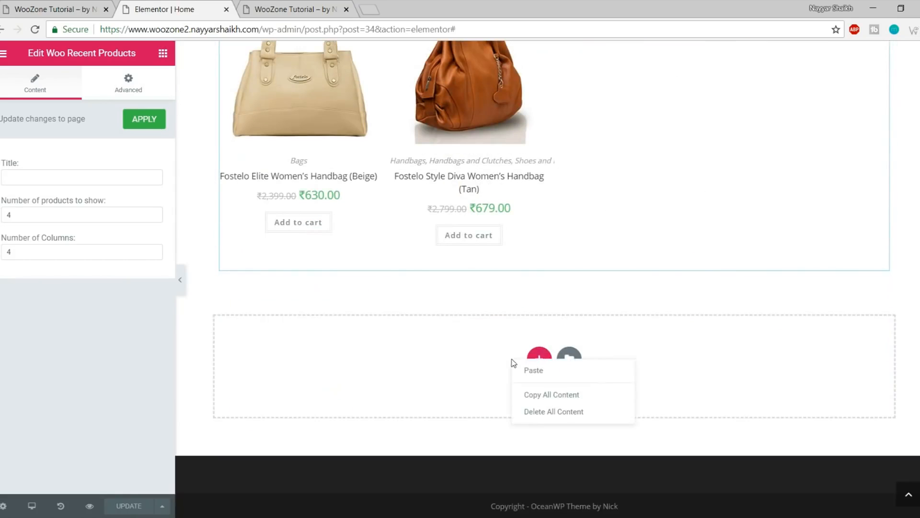
{"action": "left_click", "coordinate": [575, 379]}
{"action": "scroll", "coordinate": [581, 366], "scroll_direction": "down", "scroll_amount": 2}
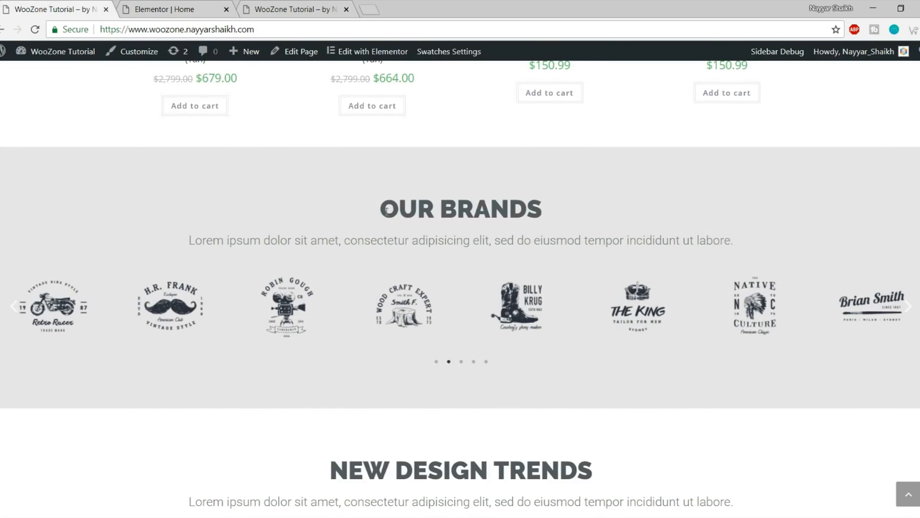
Retitle the pasted heading to OUR BRANDS, matching the live site's section title
{"action": "left_click_drag", "start_coordinate": [387, 210], "coordinate": [595, 210]}
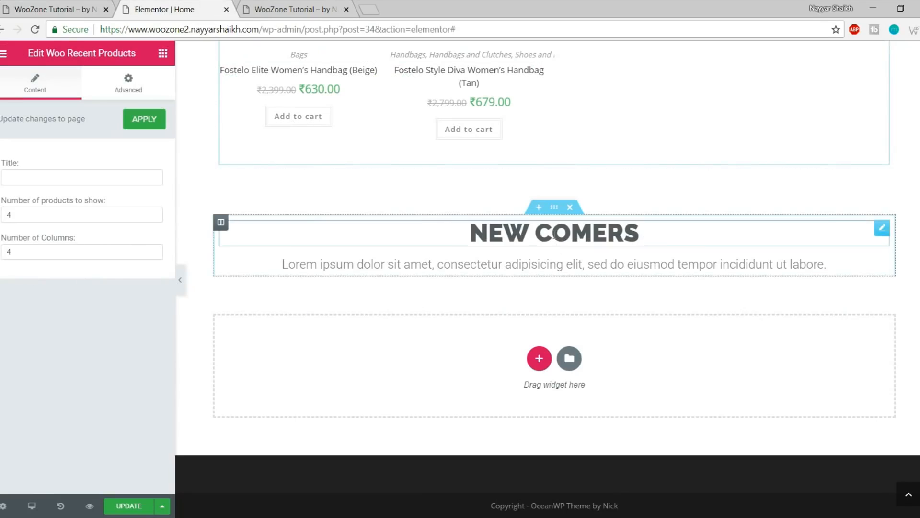
{"action": "left_click", "coordinate": [554, 233]}
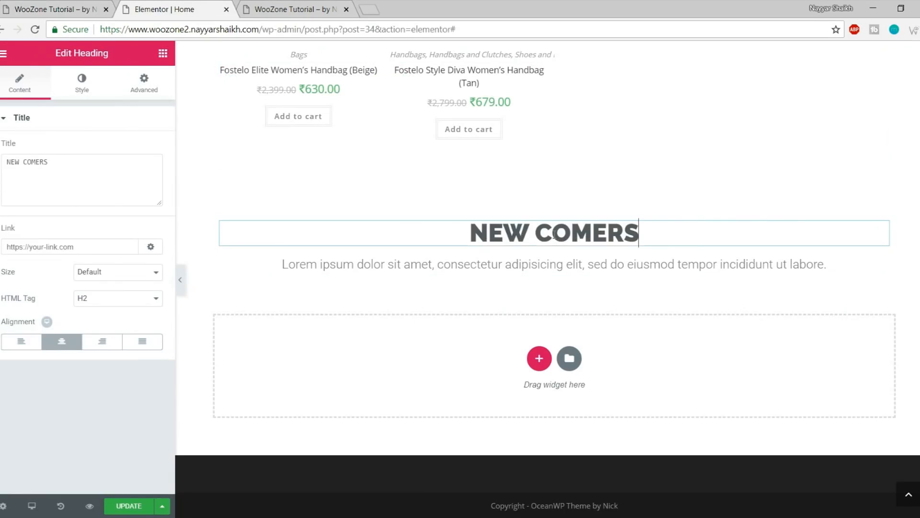
{"action": "triple_click", "coordinate": [554, 234]}
{"action": "type", "text": "OUR BRANDS"}
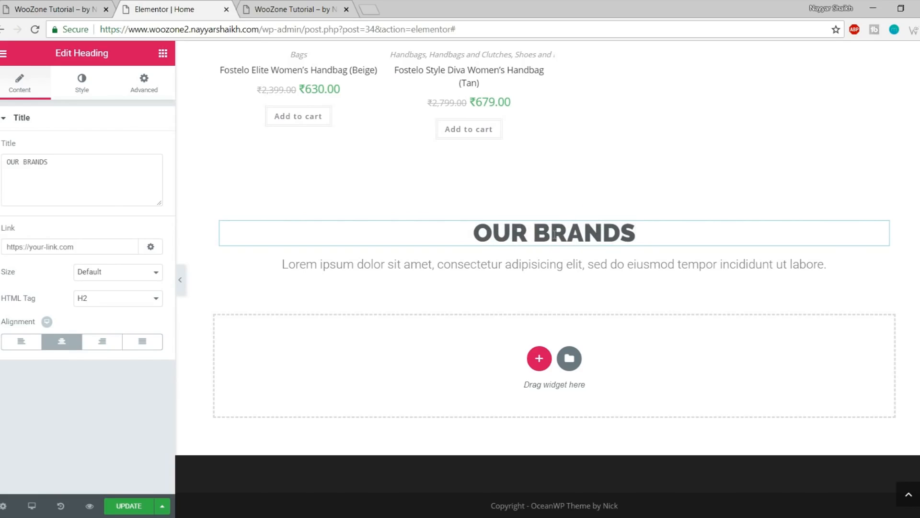
{"action": "left_click", "coordinate": [70, 11]}
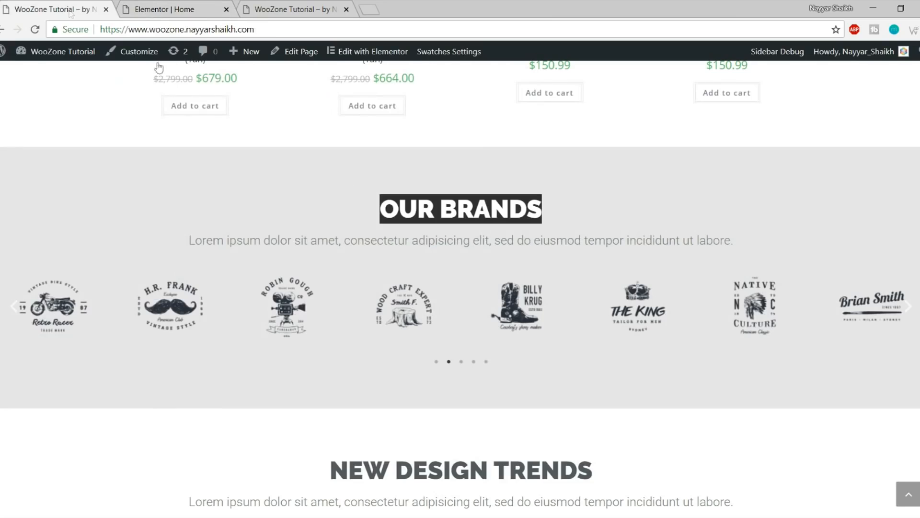
{"action": "left_click", "coordinate": [393, 215]}
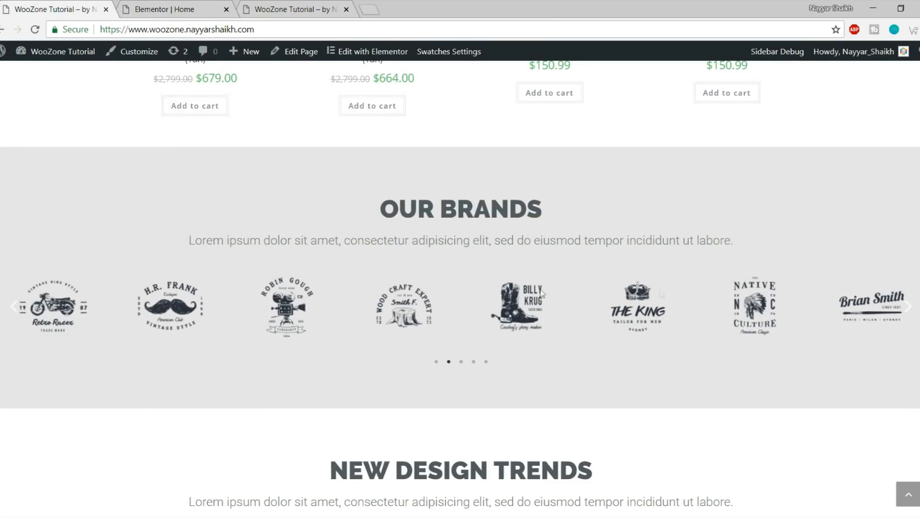
{"action": "left_click", "coordinate": [151, 6]}
{"action": "left_click", "coordinate": [163, 53]}
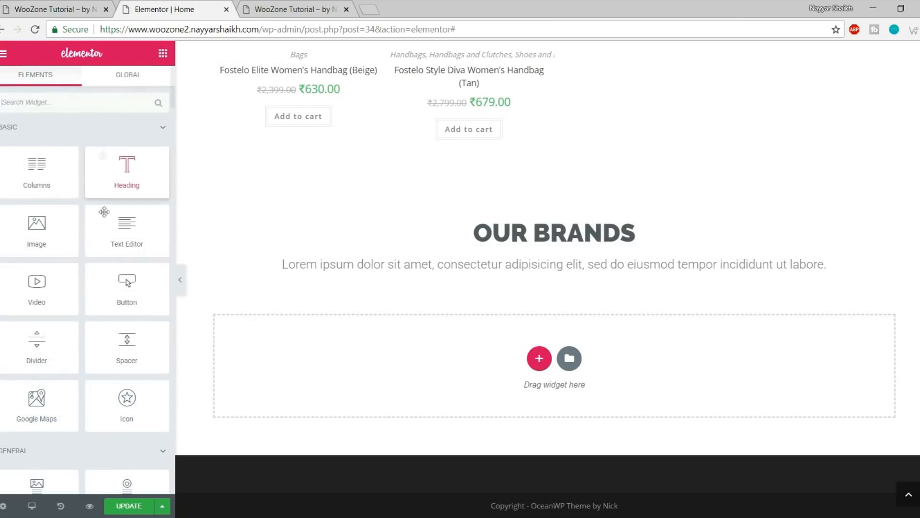
Drop an Image Carousel widget under the OUR BRANDS heading and start adding its images
{"action": "scroll", "coordinate": [125, 278], "scroll_direction": "down", "scroll_amount": 5}
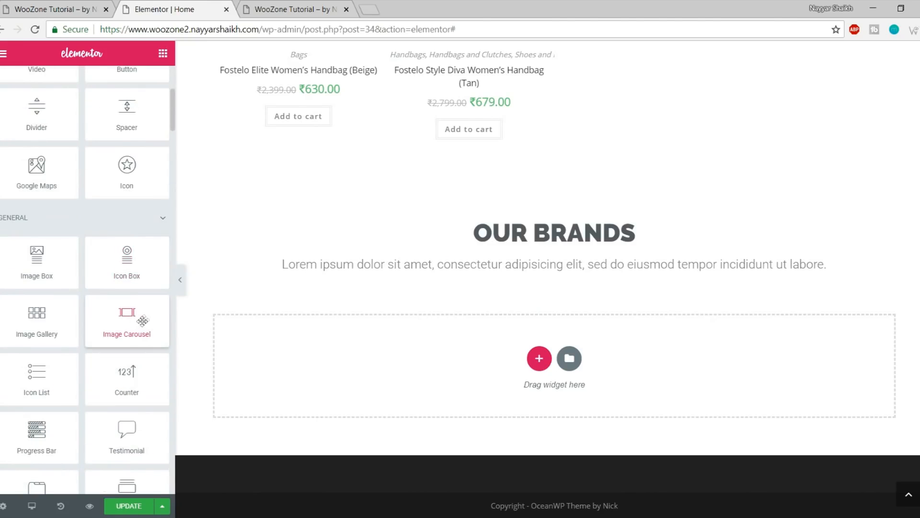
{"action": "left_click_drag", "start_coordinate": [126, 314], "coordinate": [579, 277]}
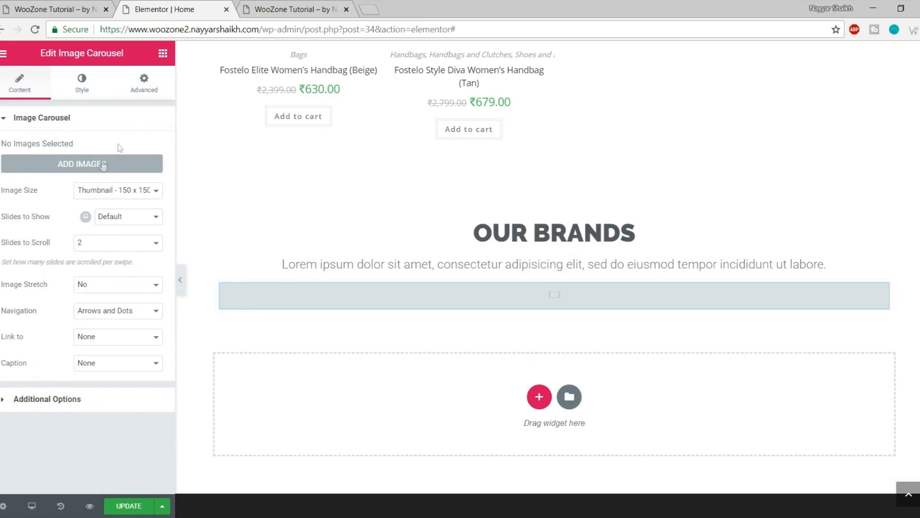
{"action": "left_click", "coordinate": [78, 169]}
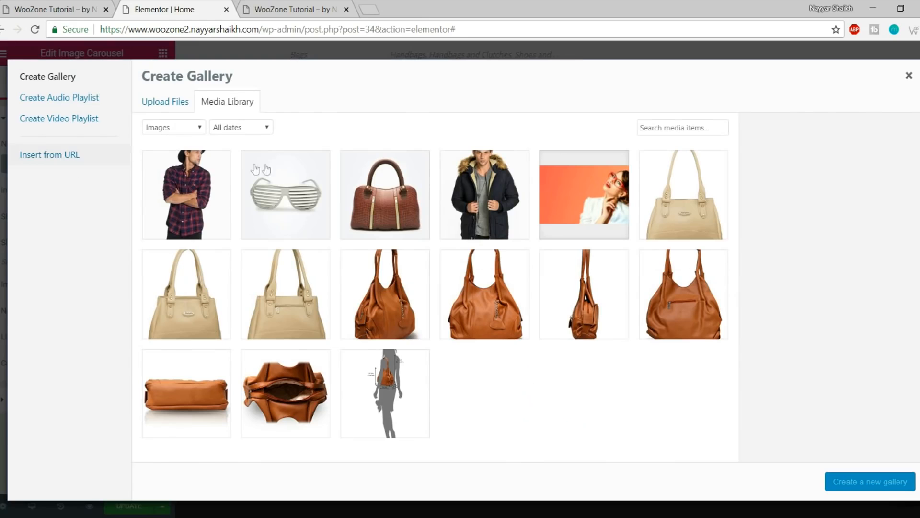
Upload the ten Client-Logo brand image files to the media library
{"action": "left_click", "coordinate": [176, 102]}
{"action": "left_click", "coordinate": [518, 274]}
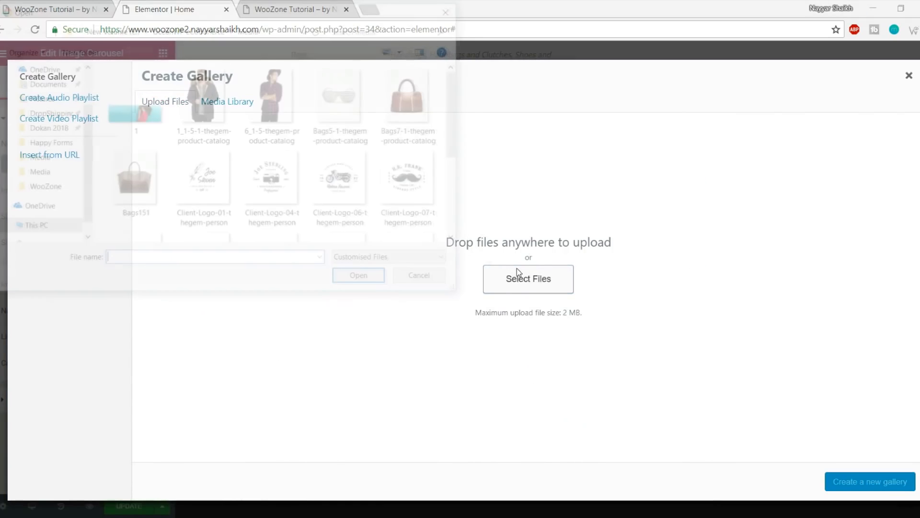
{"action": "left_click", "coordinate": [203, 182]}
{"action": "left_click", "coordinate": [273, 182], "text": "ctrl"}
{"action": "left_click", "coordinate": [343, 183], "text": "ctrl"}
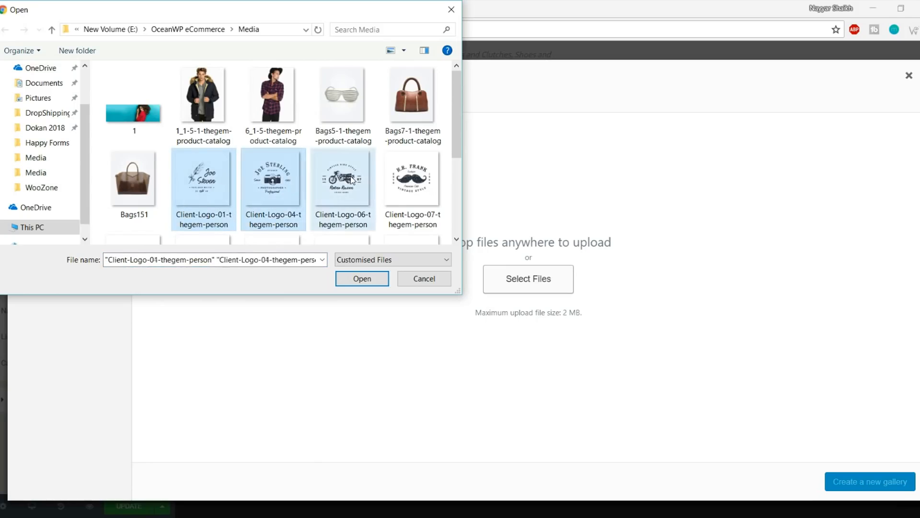
{"action": "left_click", "coordinate": [394, 180], "text": "ctrl"}
{"action": "scroll", "coordinate": [394, 180], "scroll_direction": "down", "scroll_amount": 2}
{"action": "left_click", "coordinate": [149, 194], "text": "ctrl"}
{"action": "left_click", "coordinate": [204, 191], "text": "ctrl"}
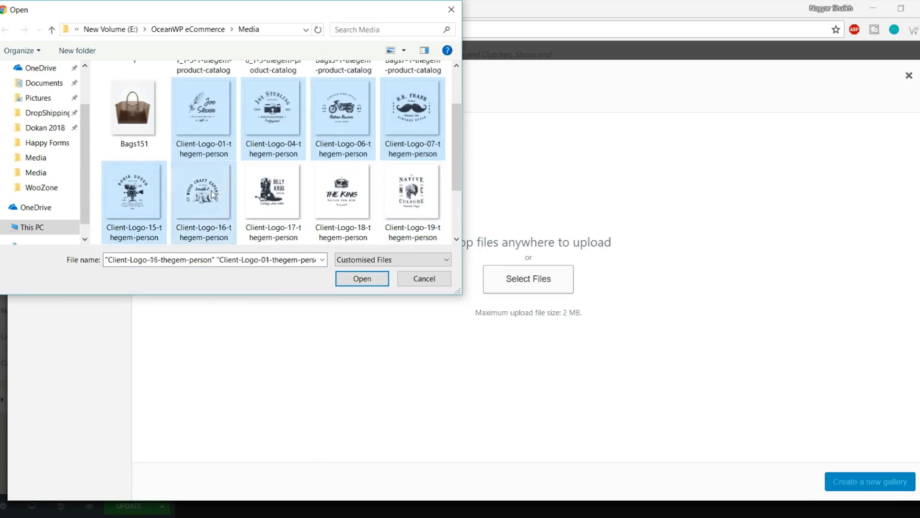
{"action": "left_click", "coordinate": [274, 192], "text": "ctrl"}
{"action": "left_click", "coordinate": [320, 191], "text": "ctrl"}
{"action": "left_click", "coordinate": [412, 191], "text": "ctrl"}
{"action": "scroll", "coordinate": [412, 192], "scroll_direction": "down", "scroll_amount": 2}
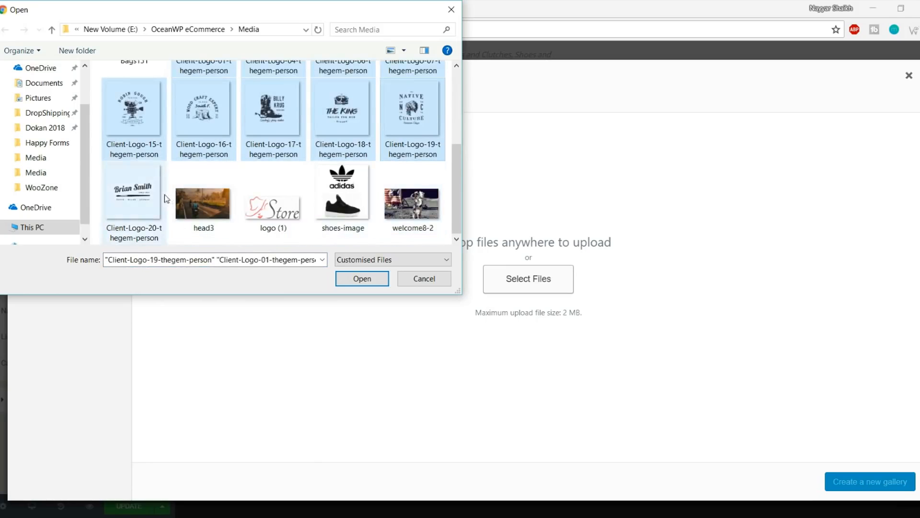
{"action": "left_click", "coordinate": [135, 191], "text": "ctrl"}
{"action": "left_click", "coordinate": [362, 278]}
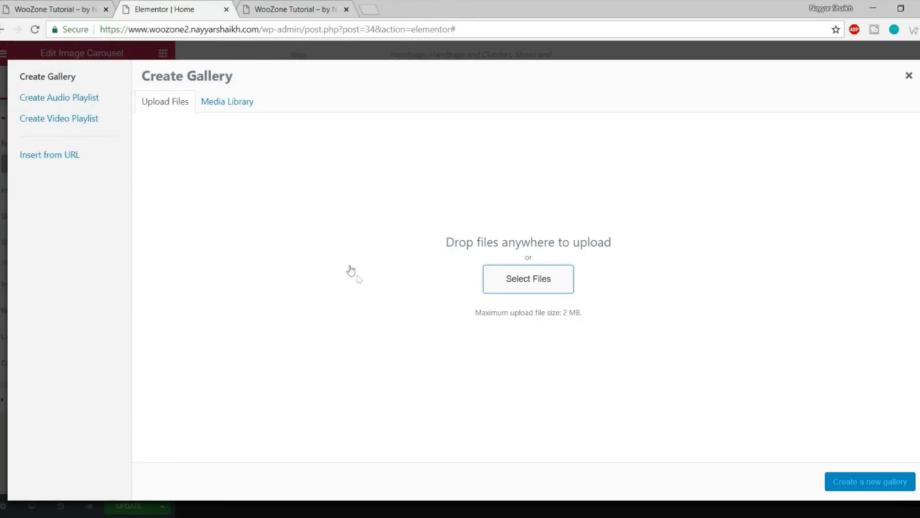
Create a gallery from the ten uploaded logos and insert it into the carousel
{"action": "left_click", "coordinate": [61, 6]}
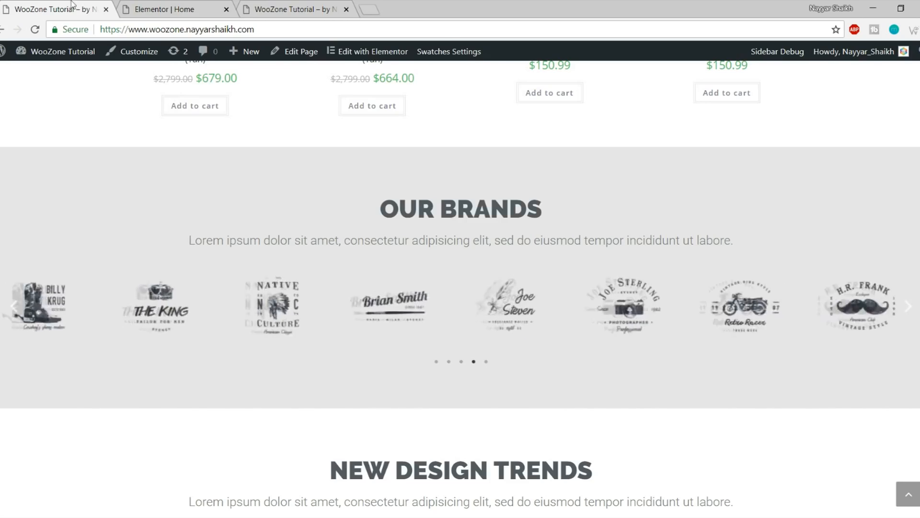
{"action": "left_click", "coordinate": [165, 9]}
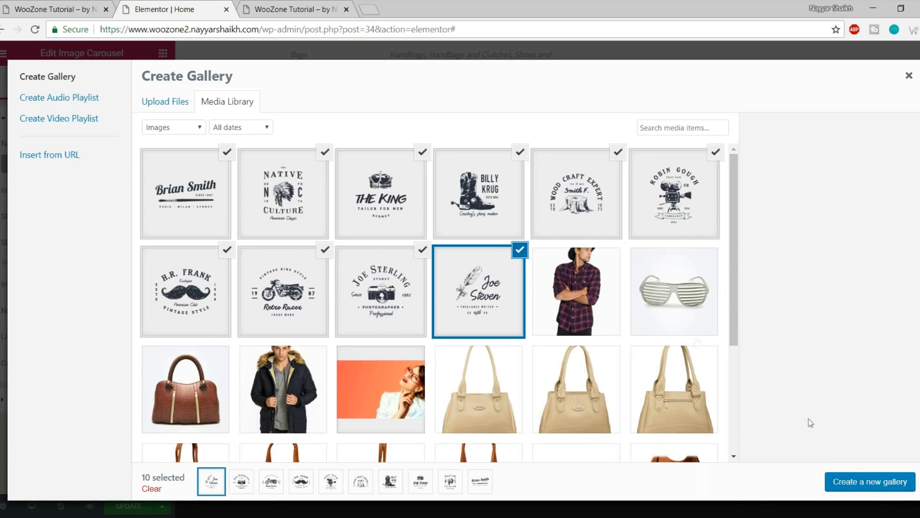
{"action": "left_click", "coordinate": [864, 486]}
{"action": "left_click", "coordinate": [876, 488]}
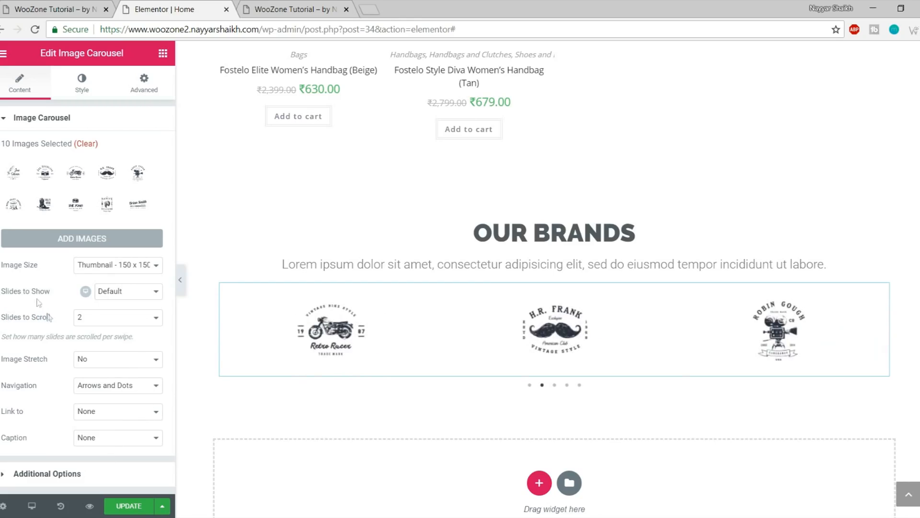
Set the carousel to show 8 logos at once
{"action": "left_click", "coordinate": [110, 292]}
{"action": "left_click", "coordinate": [125, 374]}
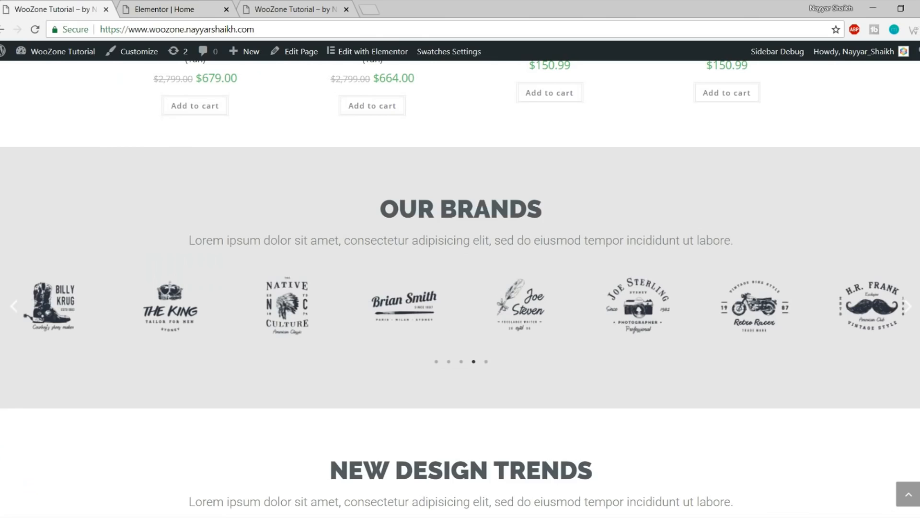
{"action": "left_click", "coordinate": [195, 2]}
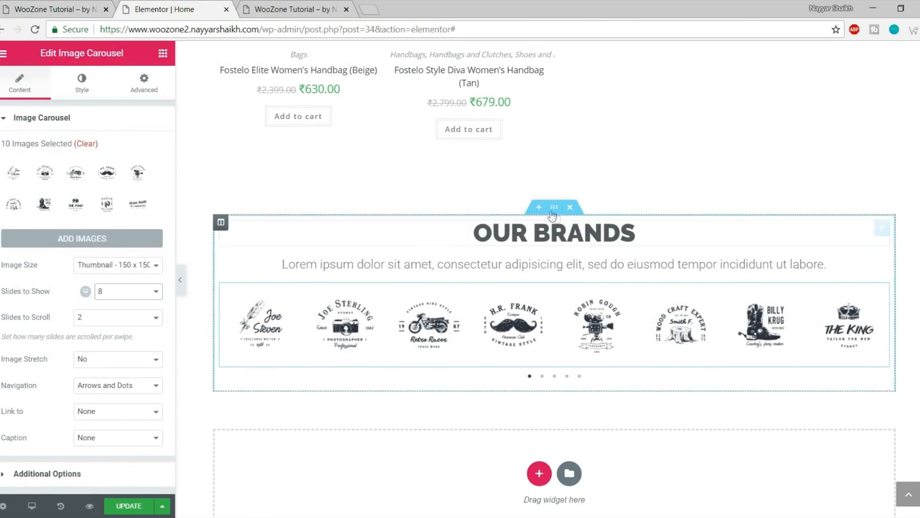
Stretch the OUR BRANDS section to full page width with Full Width content, checking the live site
{"action": "left_click", "coordinate": [555, 210]}
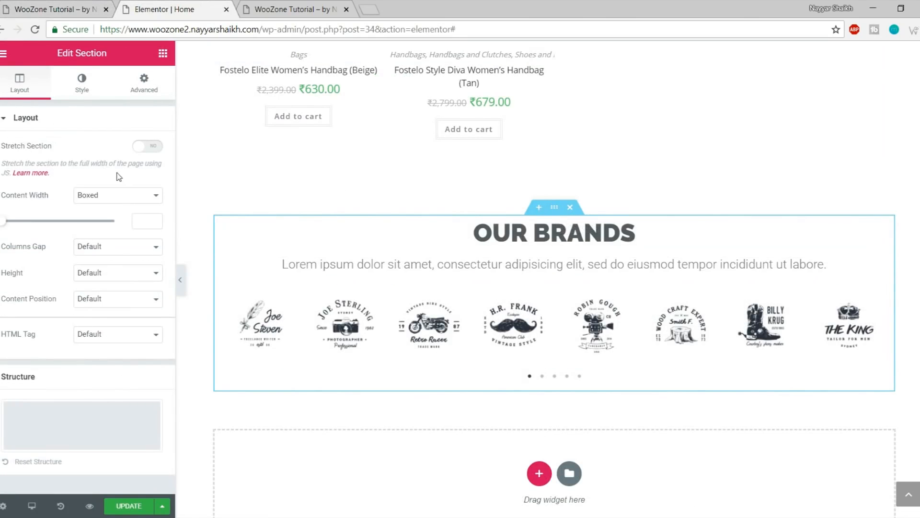
{"action": "left_click", "coordinate": [147, 150]}
{"action": "left_click", "coordinate": [102, 201]}
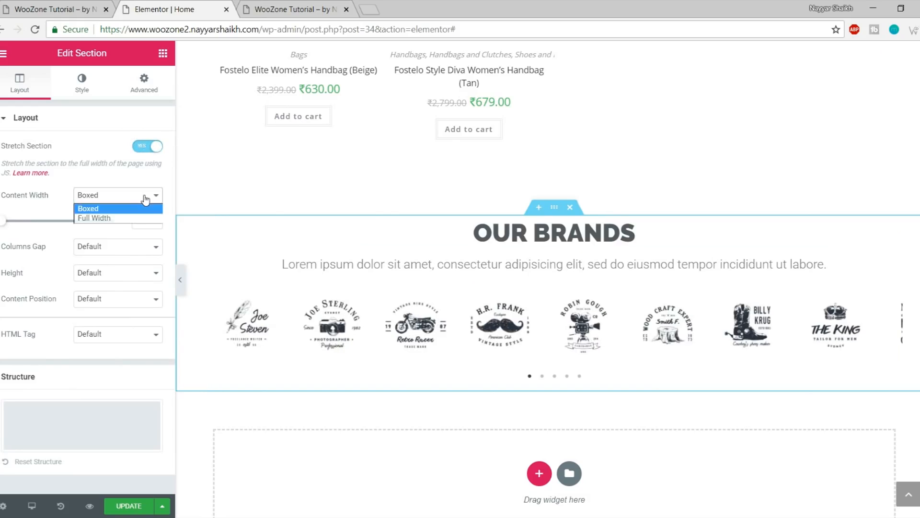
{"action": "left_click", "coordinate": [119, 218]}
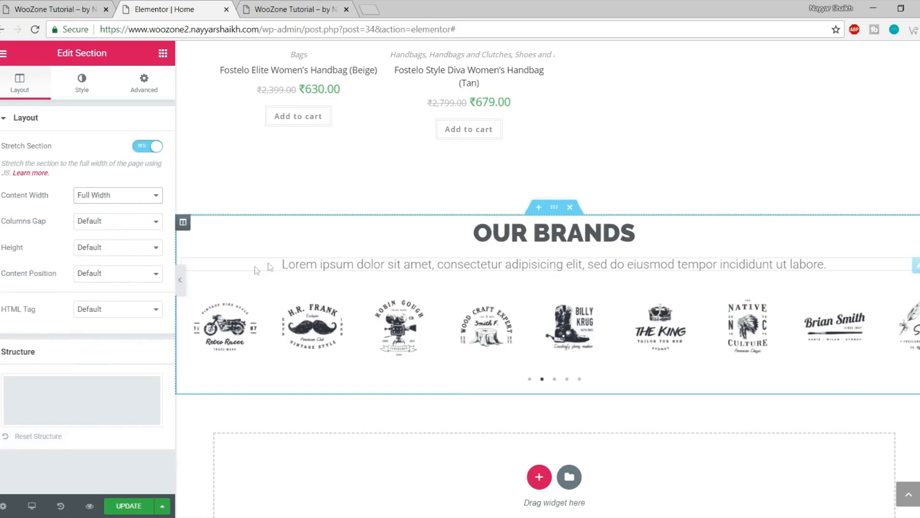
{"action": "left_click", "coordinate": [53, 9]}
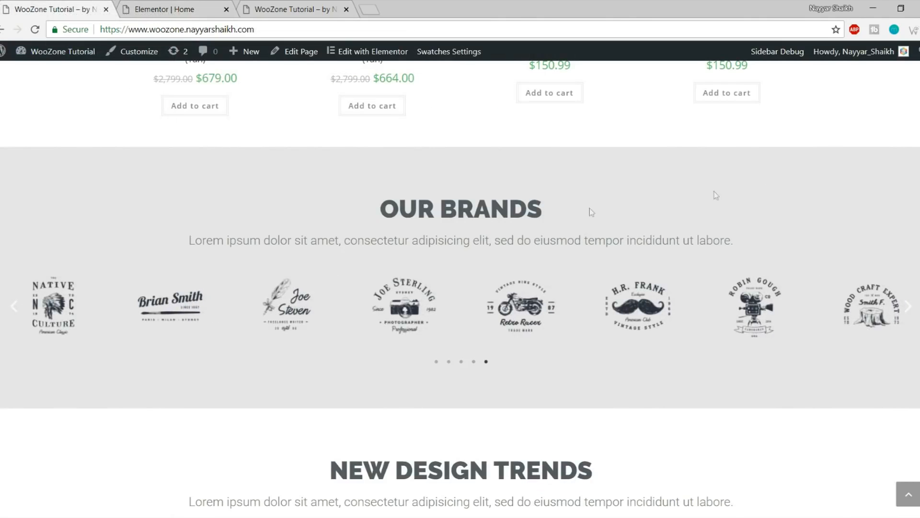
{"action": "scroll", "coordinate": [642, 234], "scroll_direction": "up", "scroll_amount": 3}
{"action": "scroll", "coordinate": [671, 269], "scroll_direction": "down", "scroll_amount": 3}
{"action": "left_click", "coordinate": [177, 5]}
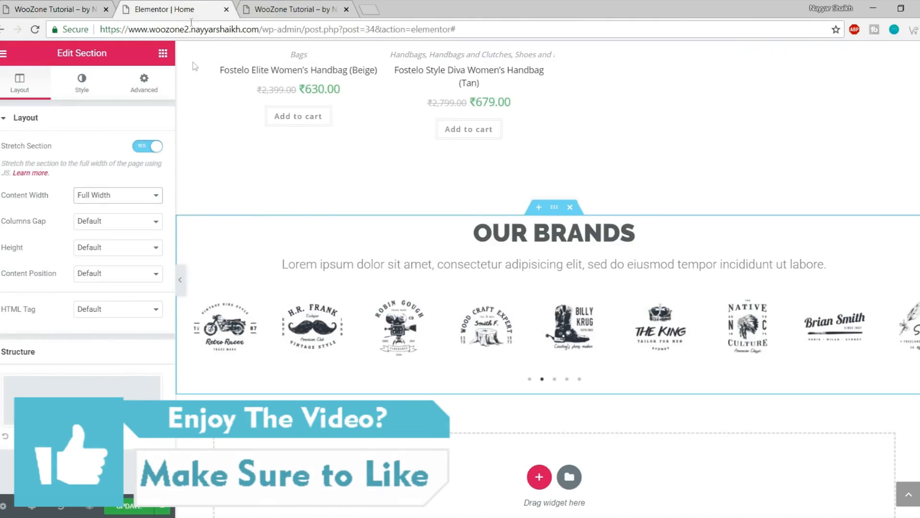
Give the OUR BRANDS section a classic light grey background colour
{"action": "left_click", "coordinate": [71, 85]}
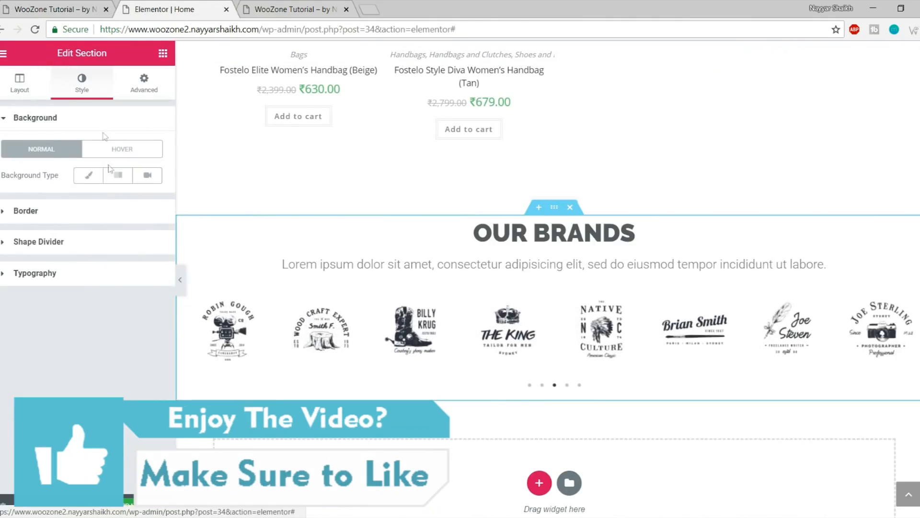
{"action": "left_click", "coordinate": [84, 176]}
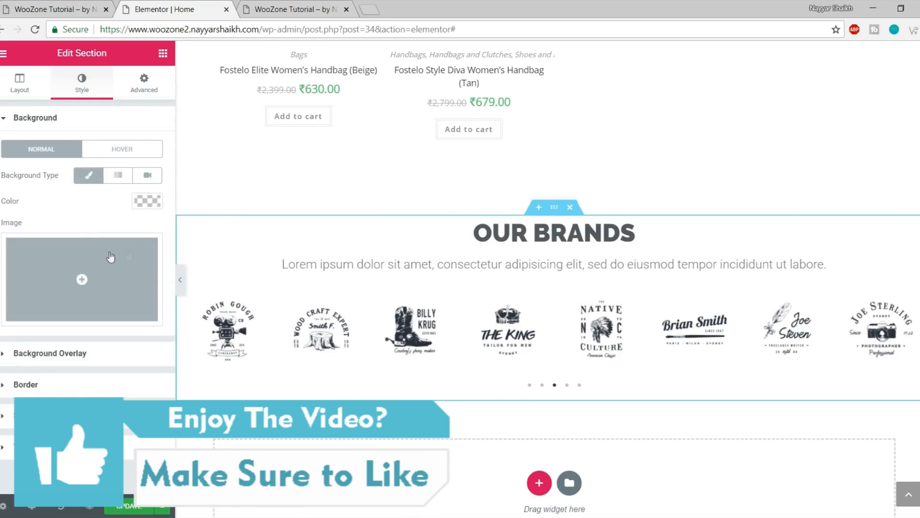
{"action": "left_click", "coordinate": [147, 201]}
{"action": "left_click_drag", "start_coordinate": [27, 331], "coordinate": [3, 242]}
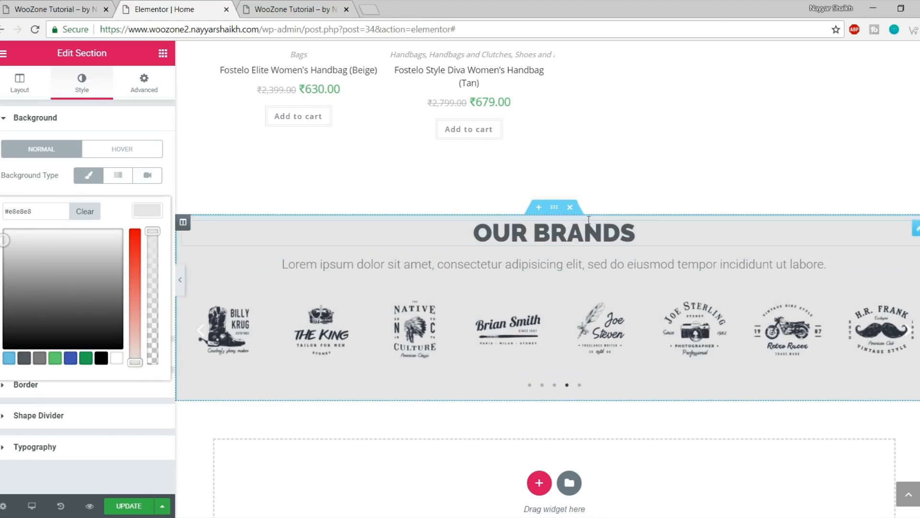
Set the section's padding to 70 top and 50 bottom, then update the page
{"action": "left_click", "coordinate": [157, 90]}
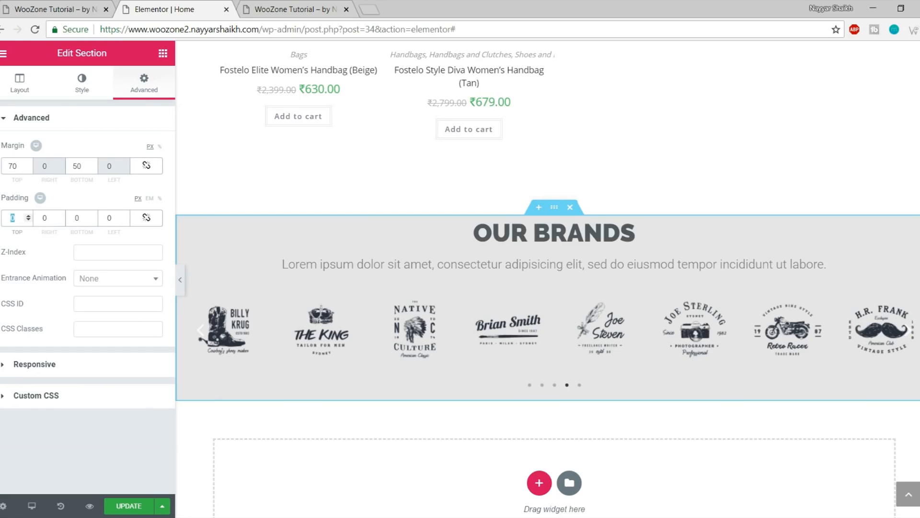
{"action": "type", "text": "70"}
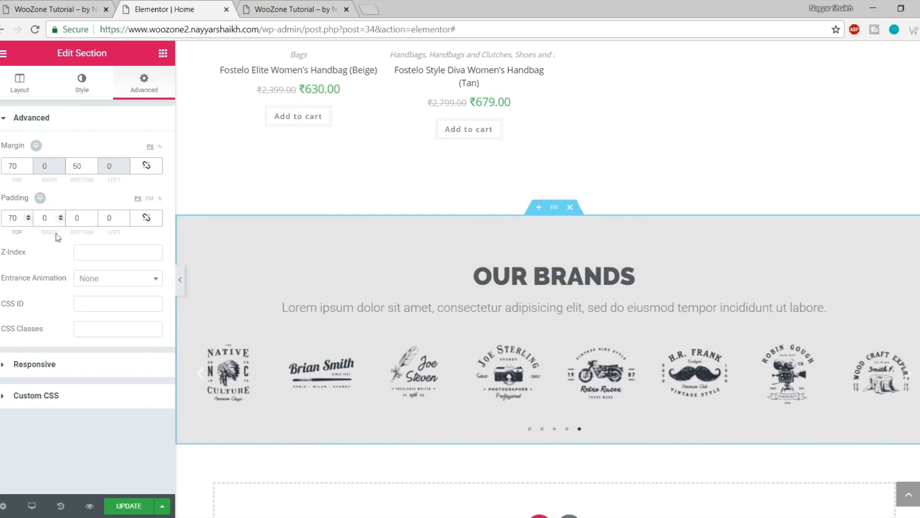
{"action": "double_click", "coordinate": [78, 219]}
{"action": "type", "text": "50"}
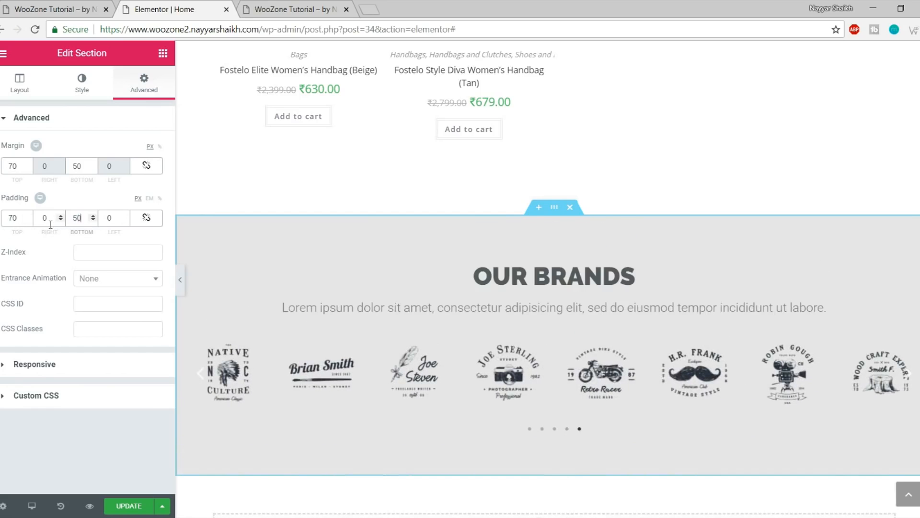
{"action": "scroll", "coordinate": [396, 295], "scroll_direction": "down", "scroll_amount": 3}
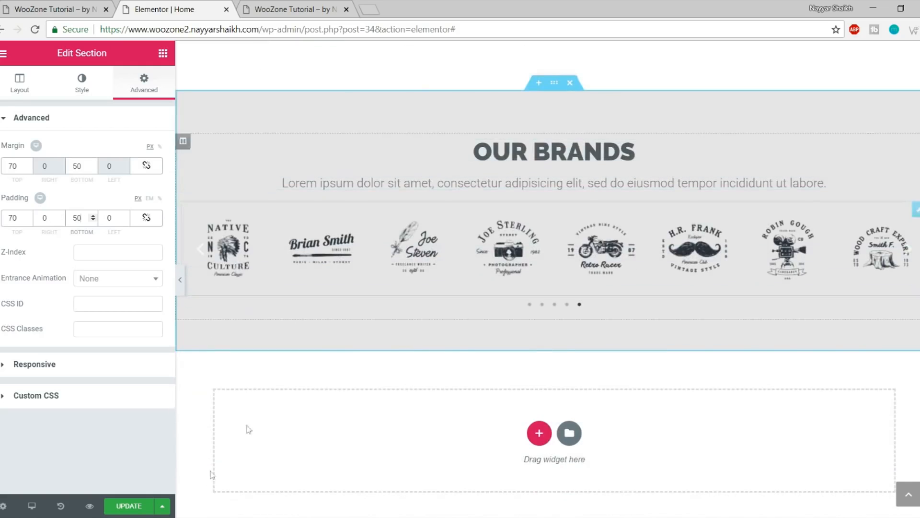
{"action": "left_click", "coordinate": [122, 507]}
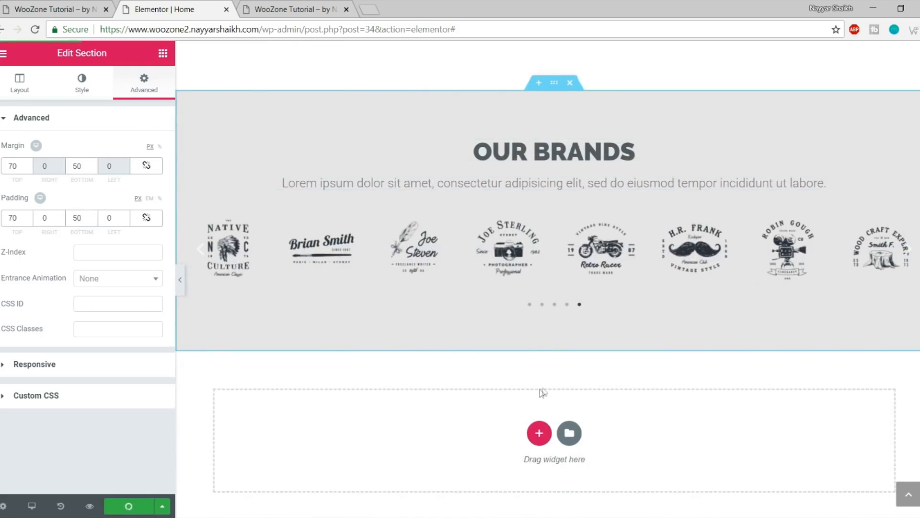
Reload the live home page and scroll through the new grey OUR BRANDS section
{"action": "left_click", "coordinate": [312, 9]}
{"action": "key", "text": "F5"}
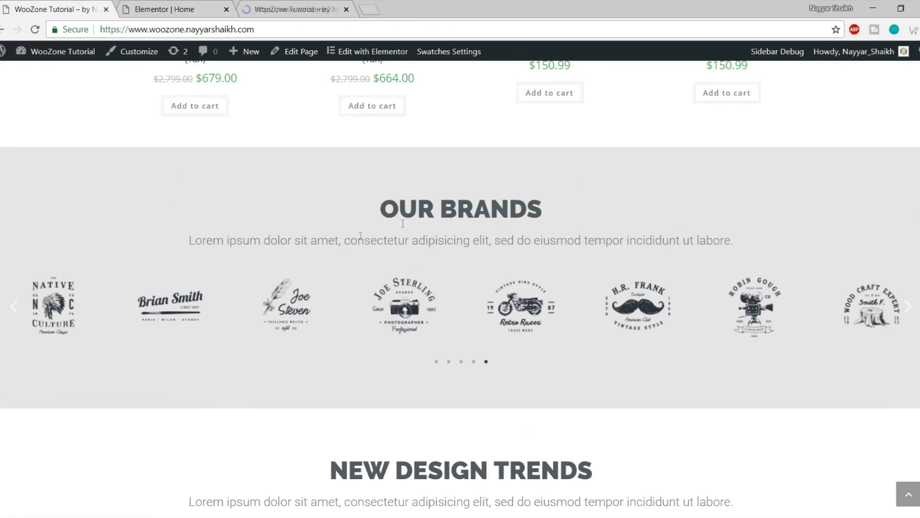
{"action": "scroll", "coordinate": [413, 237], "scroll_direction": "down", "scroll_amount": 2}
{"action": "scroll", "coordinate": [412, 236], "scroll_direction": "down", "scroll_amount": 4}
{"action": "left_click_drag", "start_coordinate": [336, 151], "coordinate": [695, 191]}
{"action": "left_click", "coordinate": [696, 191]}
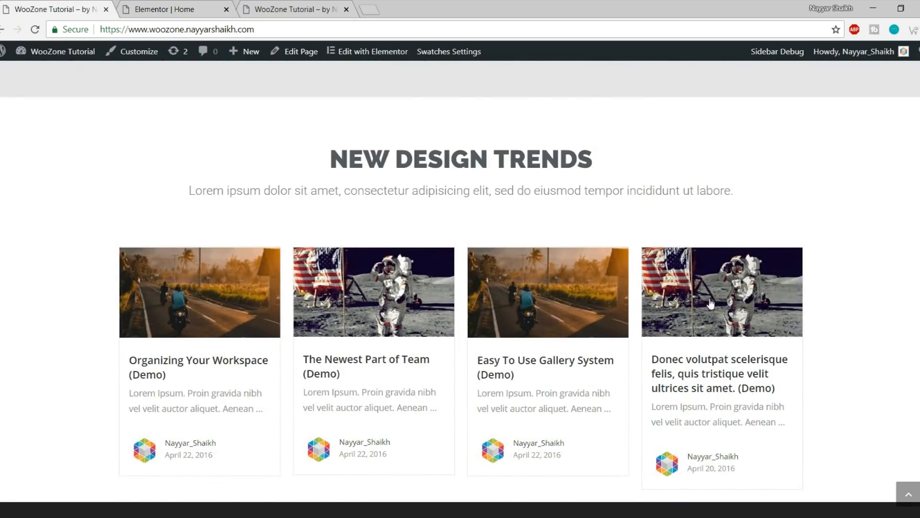
{"action": "scroll", "coordinate": [707, 335], "scroll_direction": "down", "scroll_amount": 5}
{"action": "scroll", "coordinate": [431, 364], "scroll_direction": "up", "scroll_amount": 6}
{"action": "scroll", "coordinate": [214, 244], "scroll_direction": "down", "scroll_amount": 4}
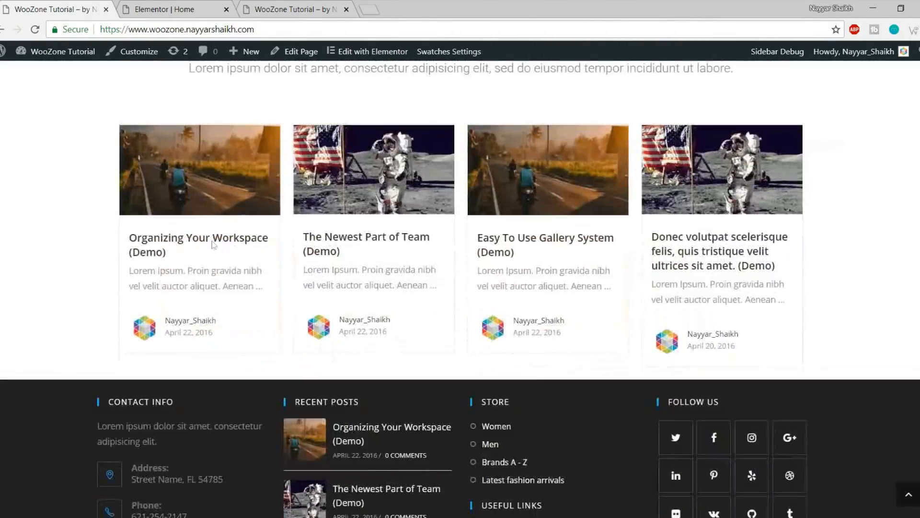
{"action": "scroll", "coordinate": [506, 317], "scroll_direction": "up", "scroll_amount": 4}
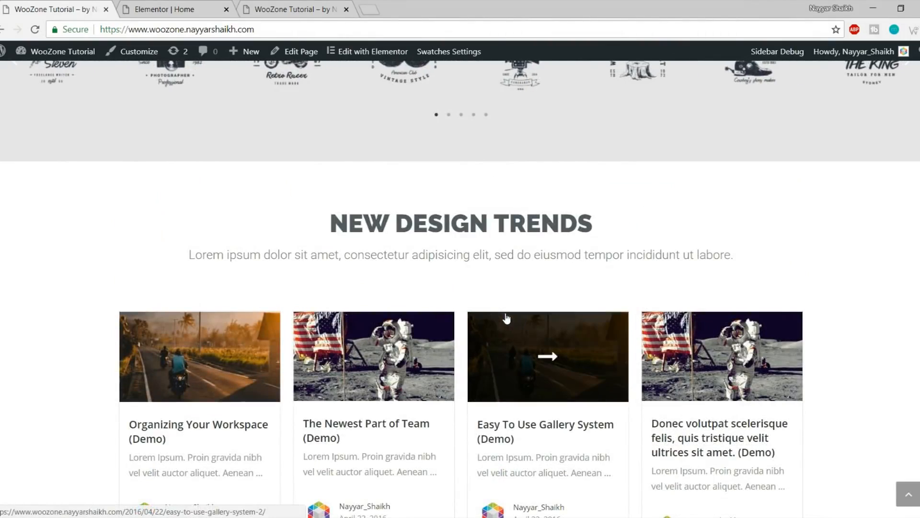
Open the WordPress Dashboard from the admin bar in a new browser tab
{"action": "left_click", "coordinate": [170, 2]}
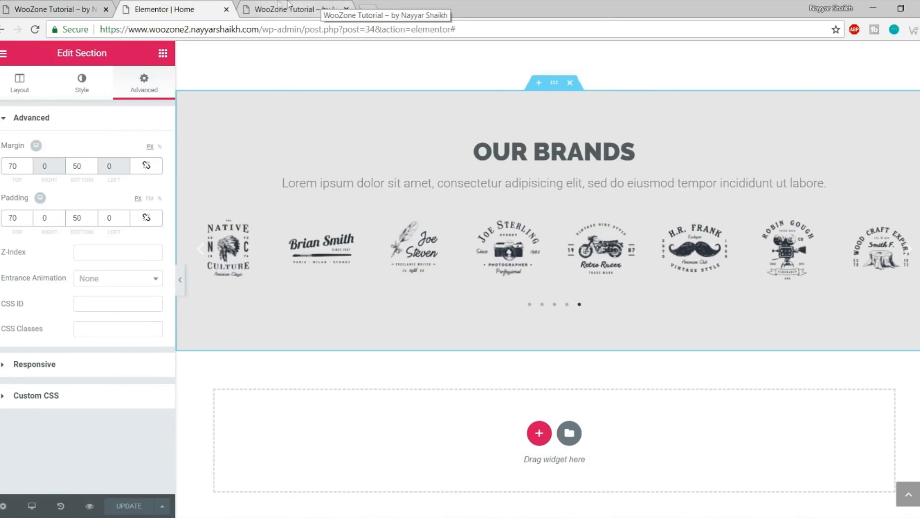
{"action": "left_click", "coordinate": [314, 9]}
{"action": "mouse_move", "coordinate": [61, 61]}
{"action": "right_click", "coordinate": [48, 74]}
{"action": "left_click", "coordinate": [71, 84]}
{"action": "left_click", "coordinate": [413, 9]}
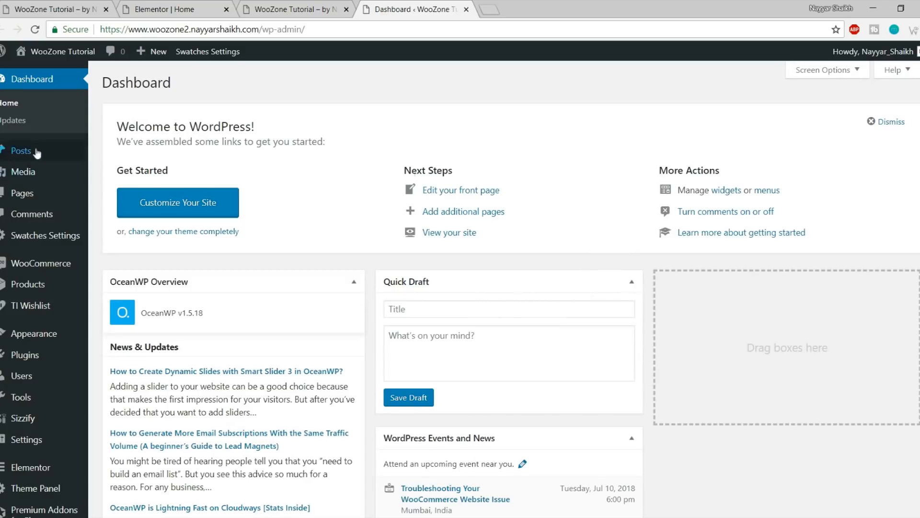
Add a new post titled 'Post title come here' and place the cursor in its body
{"action": "mouse_move", "coordinate": [29, 150]}
{"action": "left_click", "coordinate": [137, 170]}
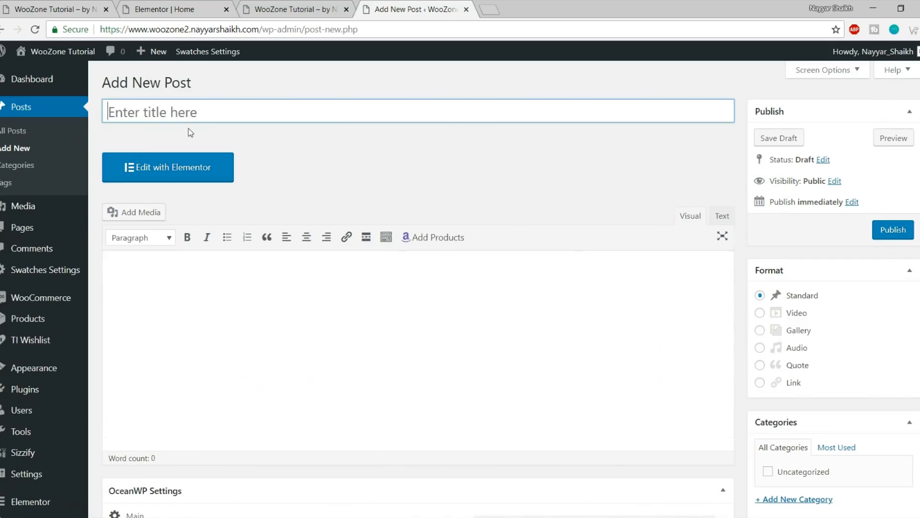
{"action": "type", "text": "Post title"}
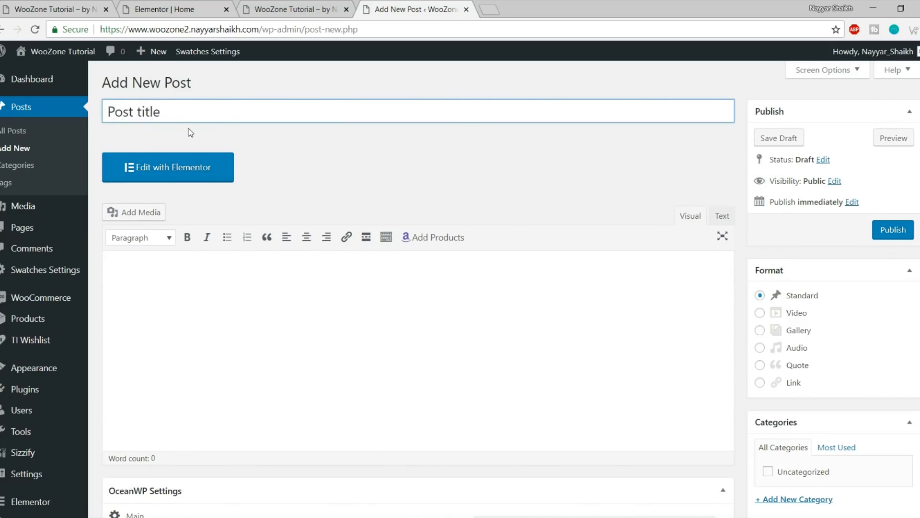
{"action": "type", "text": " come he"}
{"action": "left_click", "coordinate": [264, 283]}
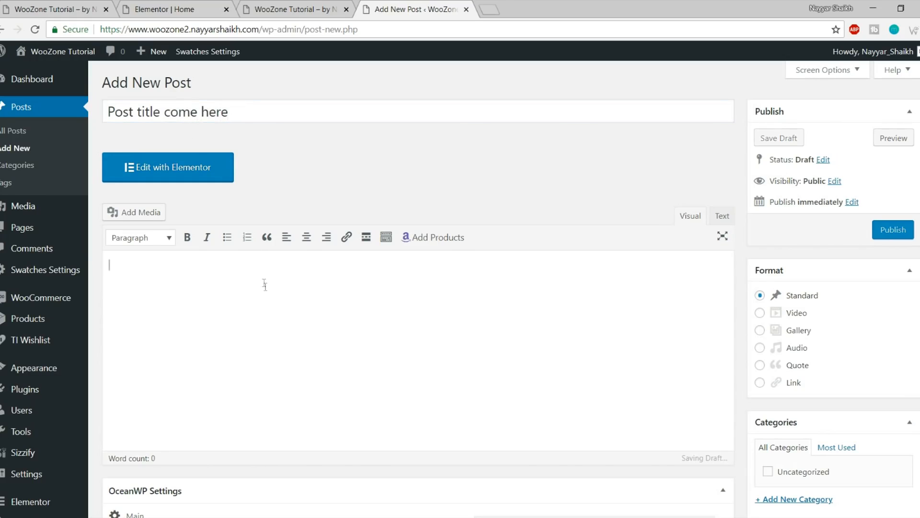
{"action": "scroll", "coordinate": [283, 318], "scroll_direction": "down", "scroll_amount": 3}
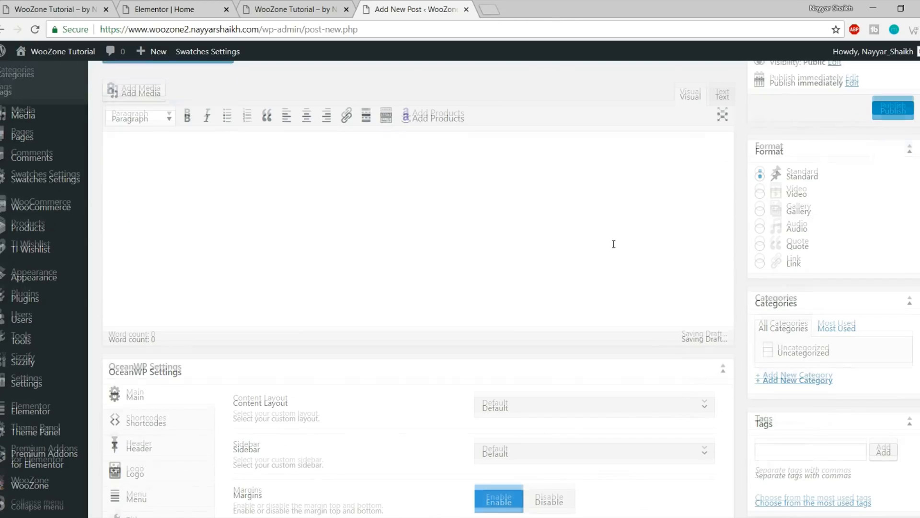
{"action": "scroll", "coordinate": [609, 244], "scroll_direction": "up", "scroll_amount": 3}
Load lipsum.com in a new browser tab, correcting the mistyped 'lispum.com' address
{"action": "left_click", "coordinate": [488, 9]}
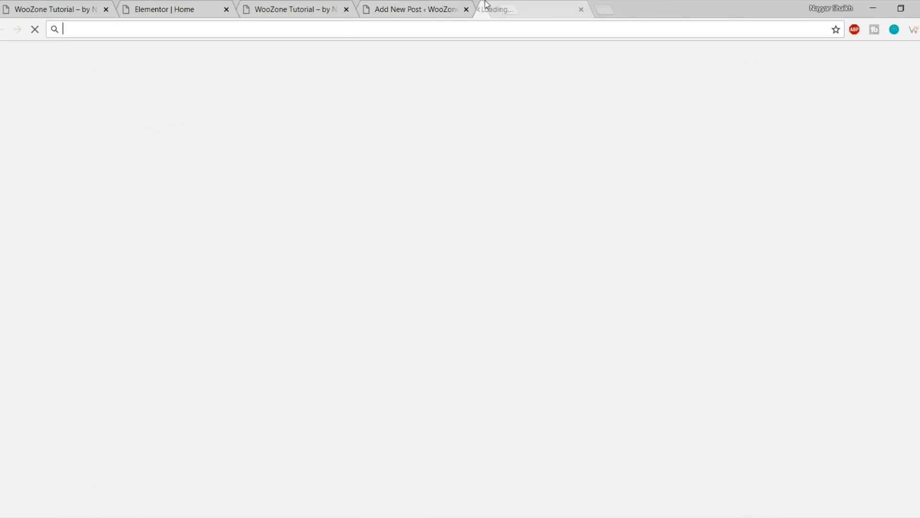
{"action": "type", "text": "lispu"}
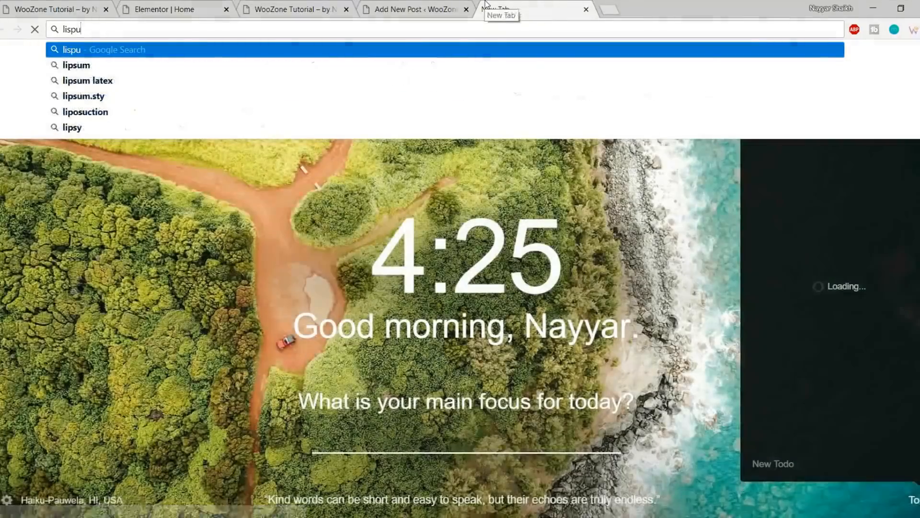
{"action": "type", "text": "m.com"}
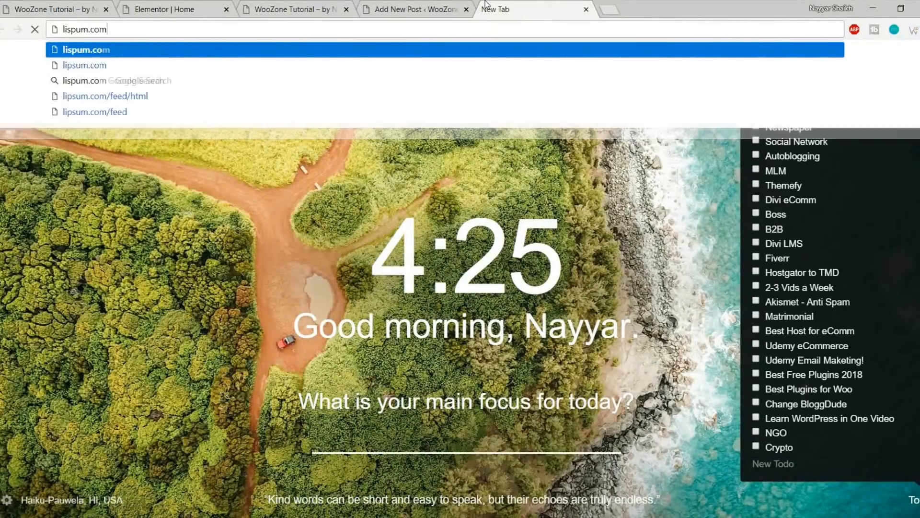
{"action": "key", "text": "Return"}
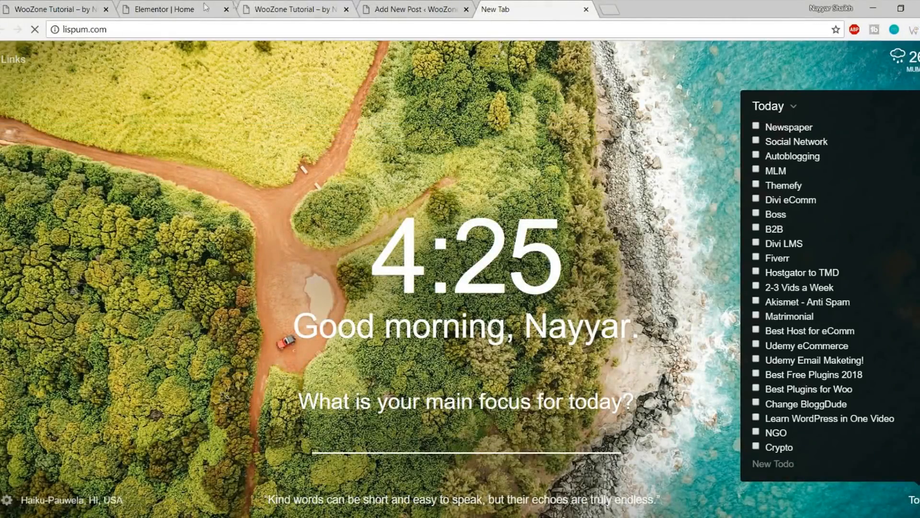
{"action": "left_click", "coordinate": [164, 29]}
{"action": "type", "text": "lipsum.com"}
{"action": "key", "text": "Return"}
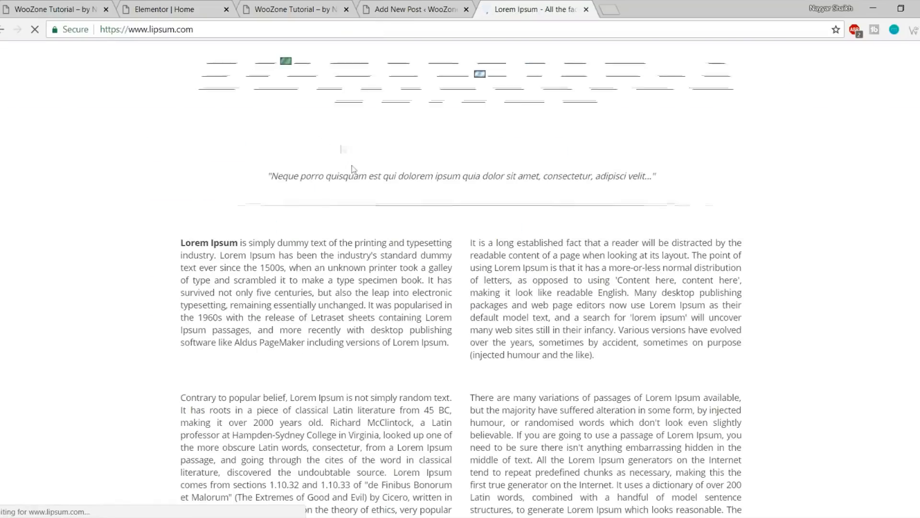
Generate Lorem Ipsum text and select the first three paragraphs
{"action": "scroll", "coordinate": [677, 327], "scroll_direction": "down", "scroll_amount": 12}
{"action": "scroll", "coordinate": [677, 326], "scroll_direction": "up", "scroll_amount": 3}
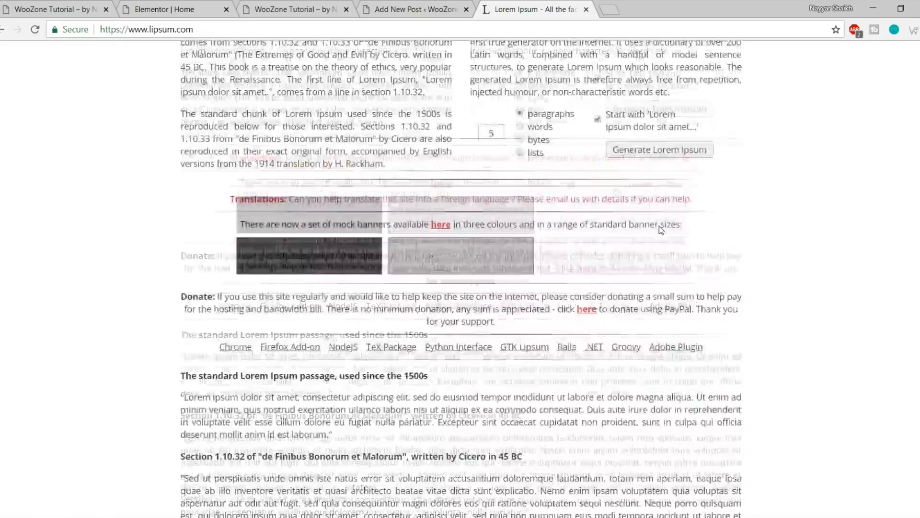
{"action": "left_click", "coordinate": [648, 223]}
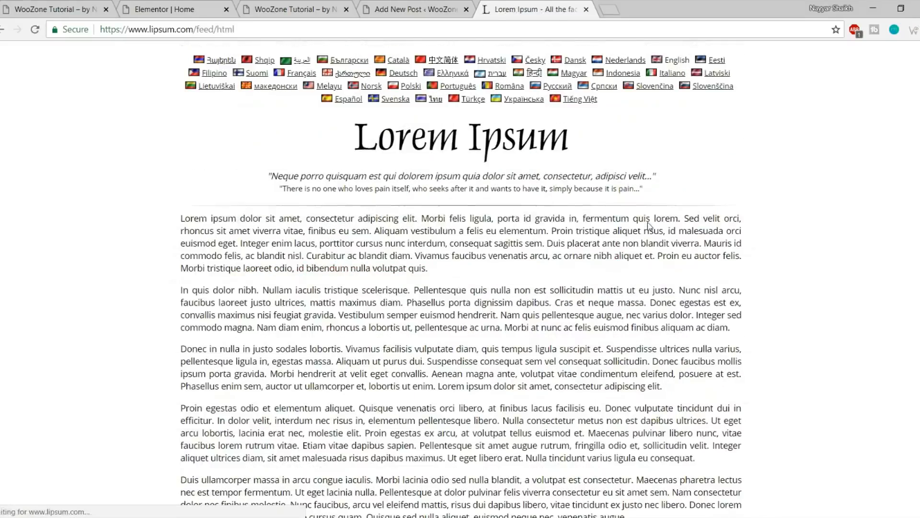
{"action": "left_click_drag", "start_coordinate": [166, 218], "coordinate": [679, 386]}
{"action": "key", "text": "ctrl+c"}
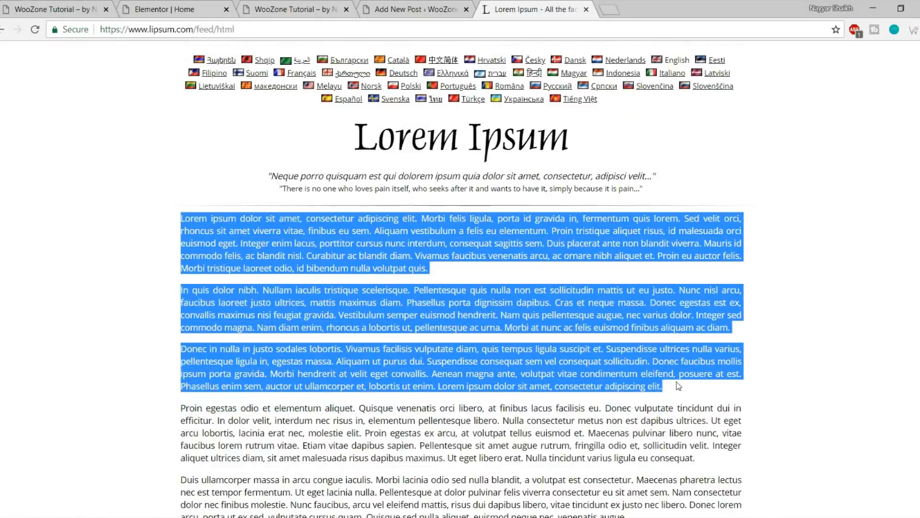
Paste the three Lorem Ipsum paragraphs into the new post's body
{"action": "left_click", "coordinate": [433, 9]}
{"action": "left_click", "coordinate": [238, 360]}
{"action": "key", "text": "ctrl+v"}
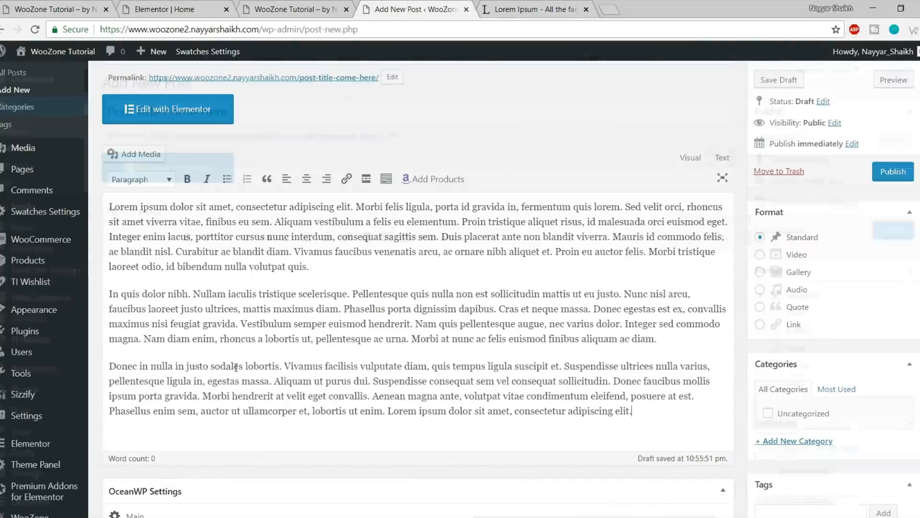
{"action": "scroll", "coordinate": [377, 314], "scroll_direction": "up", "scroll_amount": 1}
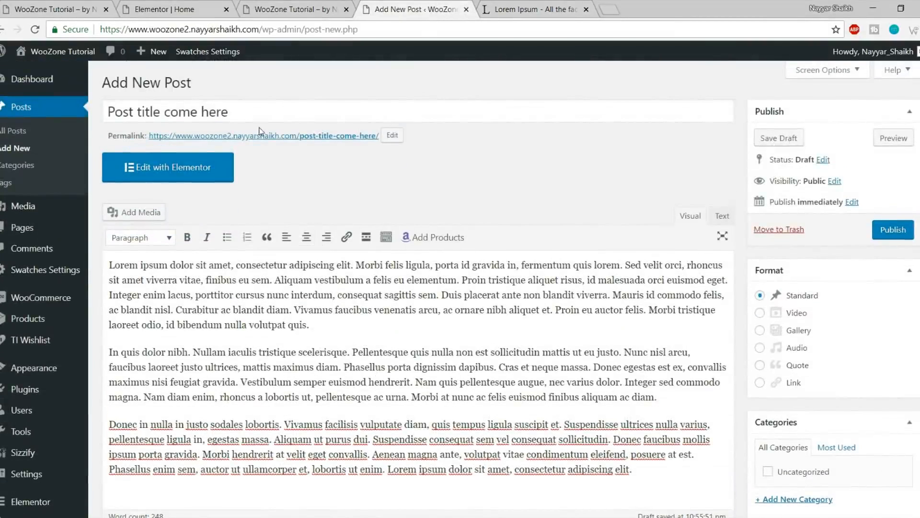
{"action": "scroll", "coordinate": [365, 341], "scroll_direction": "down", "scroll_amount": 1}
{"action": "left_click_drag", "start_coordinate": [546, 377], "coordinate": [259, 264]}
{"action": "left_click", "coordinate": [259, 264]}
{"action": "scroll", "coordinate": [426, 276], "scroll_direction": "up", "scroll_amount": 1}
{"action": "left_click_drag", "start_coordinate": [336, 328], "coordinate": [182, 320]}
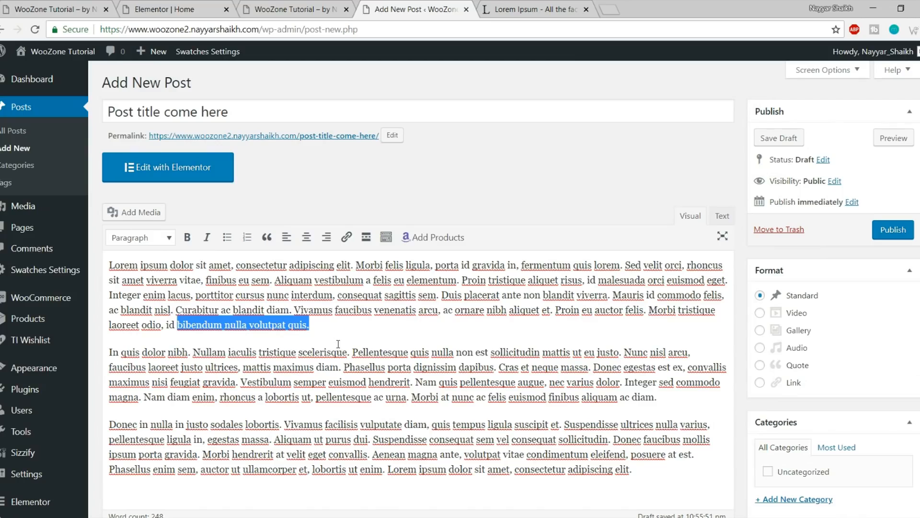
Insert the beige Fostelo Elite handbag shortcode on its own line, then publish the post
{"action": "left_click", "coordinate": [443, 246]}
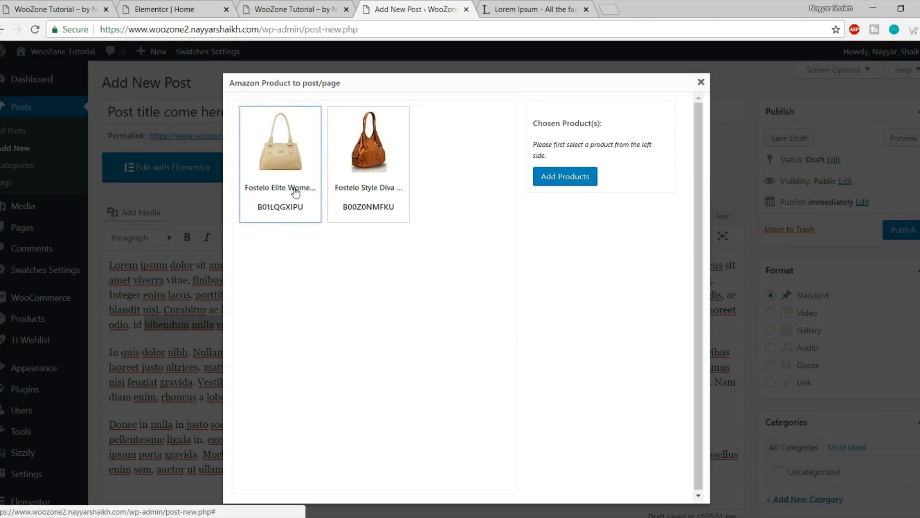
{"action": "left_click", "coordinate": [288, 206]}
{"action": "left_click", "coordinate": [563, 216]}
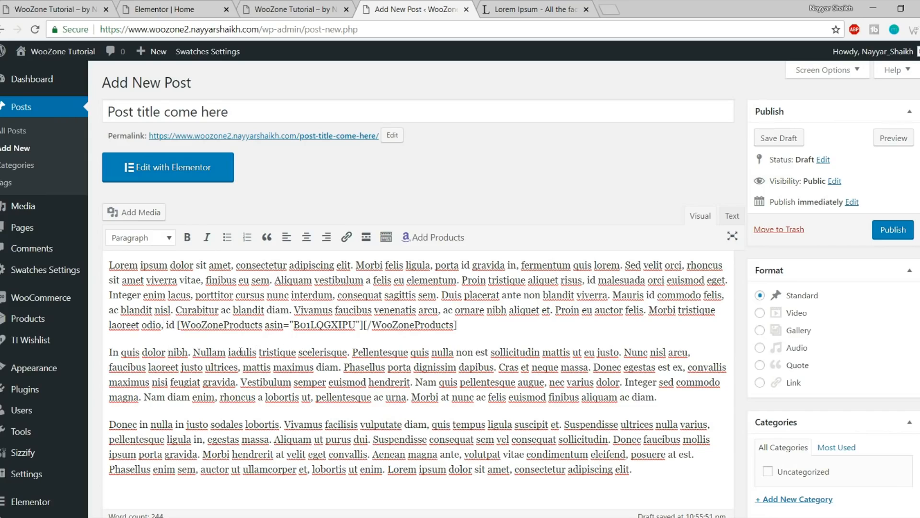
{"action": "left_click", "coordinate": [177, 325]}
{"action": "key", "text": "Return"}
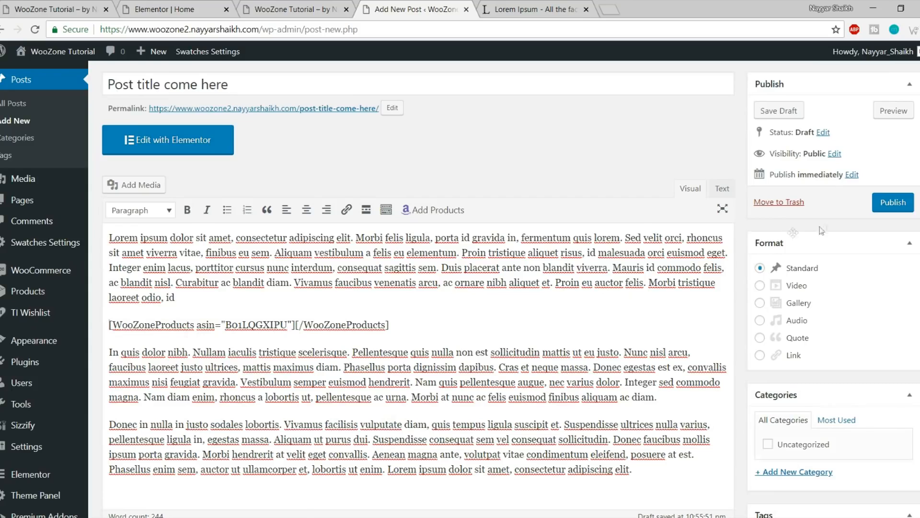
{"action": "left_click", "coordinate": [893, 204]}
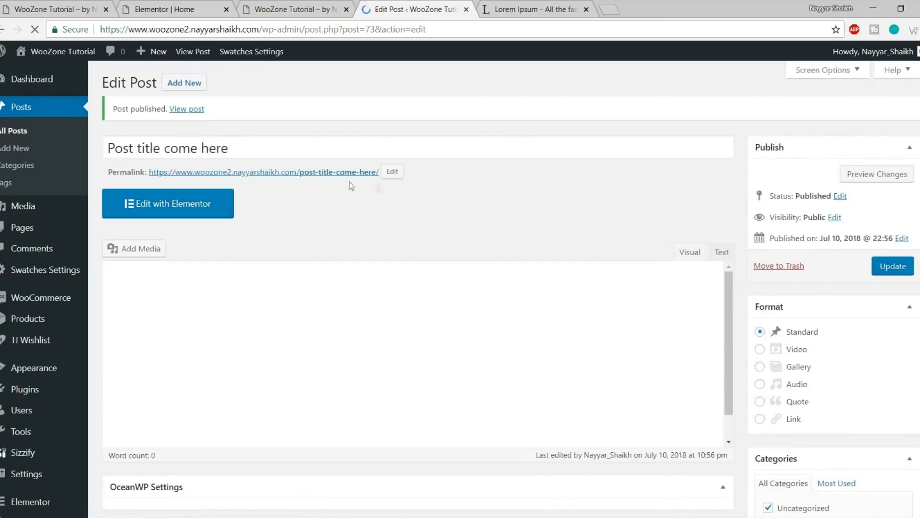
Open the published post live in a new tab
{"action": "right_click", "coordinate": [183, 117]}
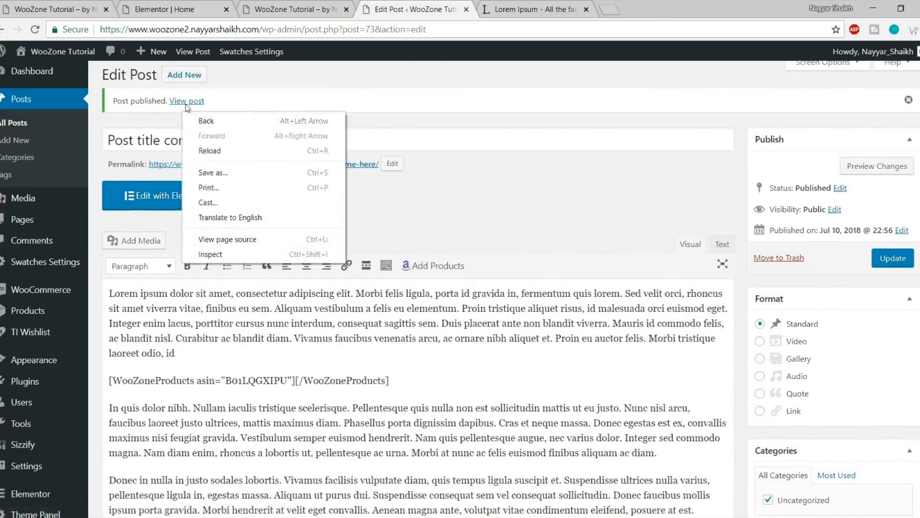
{"action": "right_click", "coordinate": [186, 102]}
{"action": "left_click", "coordinate": [210, 111]}
{"action": "left_click", "coordinate": [539, 9]}
Review the post's Lorem Ipsum paragraphs on the live page
{"action": "scroll", "coordinate": [494, 187], "scroll_direction": "down", "scroll_amount": 5}
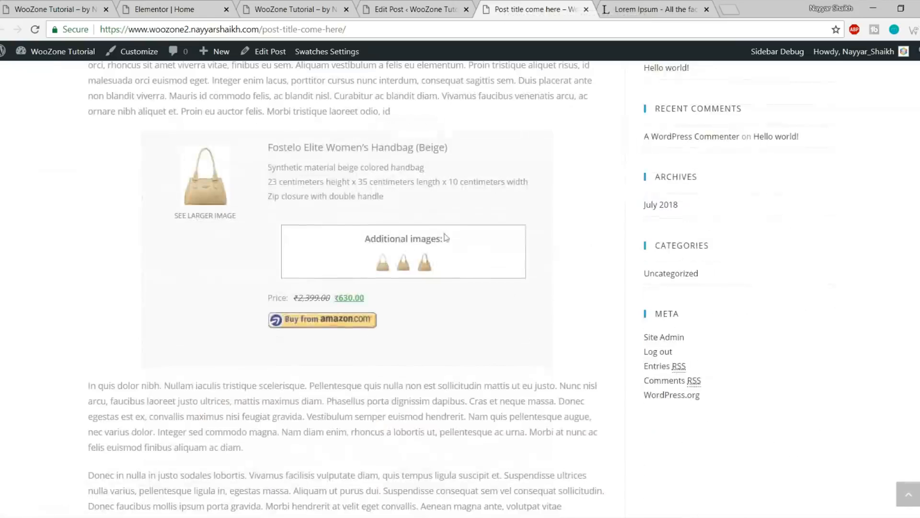
{"action": "scroll", "coordinate": [469, 329], "scroll_direction": "up", "scroll_amount": 4}
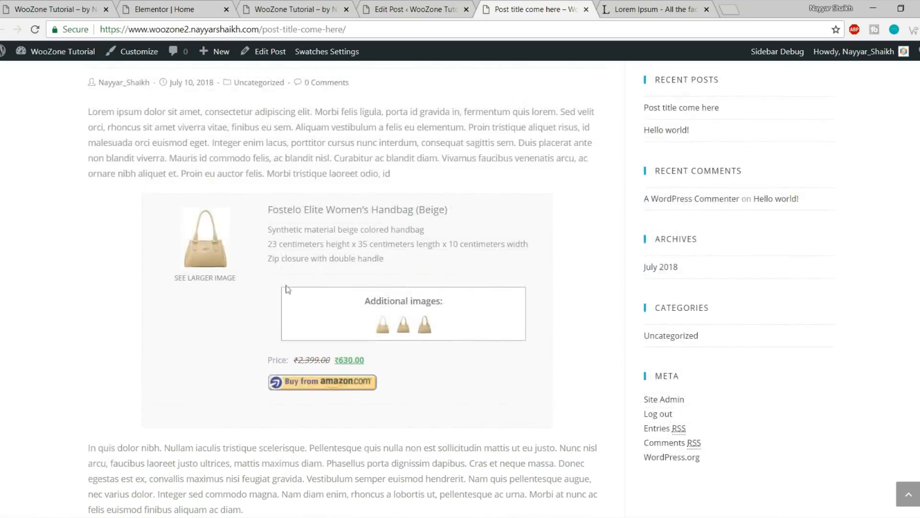
{"action": "scroll", "coordinate": [478, 268], "scroll_direction": "up", "scroll_amount": 1}
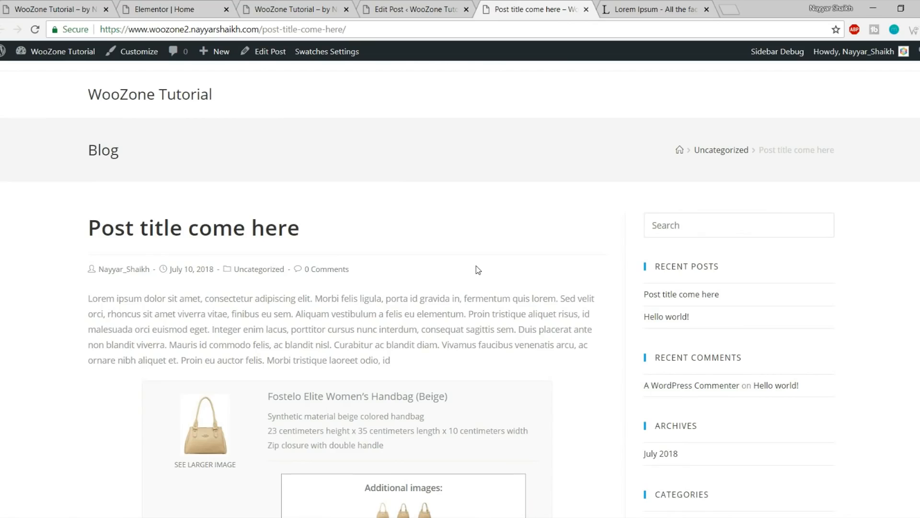
{"action": "scroll", "coordinate": [378, 307], "scroll_direction": "down", "scroll_amount": 3}
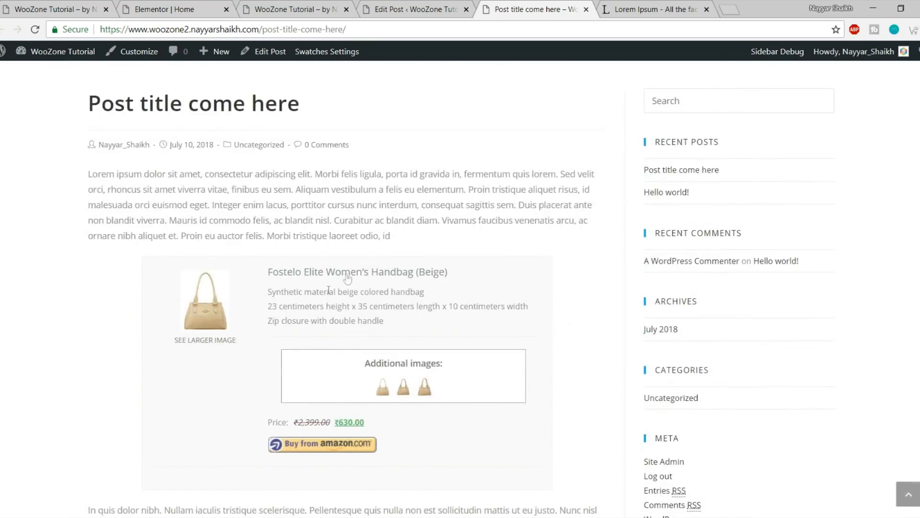
{"action": "left_click_drag", "start_coordinate": [296, 216], "coordinate": [396, 232]}
{"action": "left_click", "coordinate": [398, 236]}
{"action": "scroll", "coordinate": [439, 335], "scroll_direction": "down", "scroll_amount": 2}
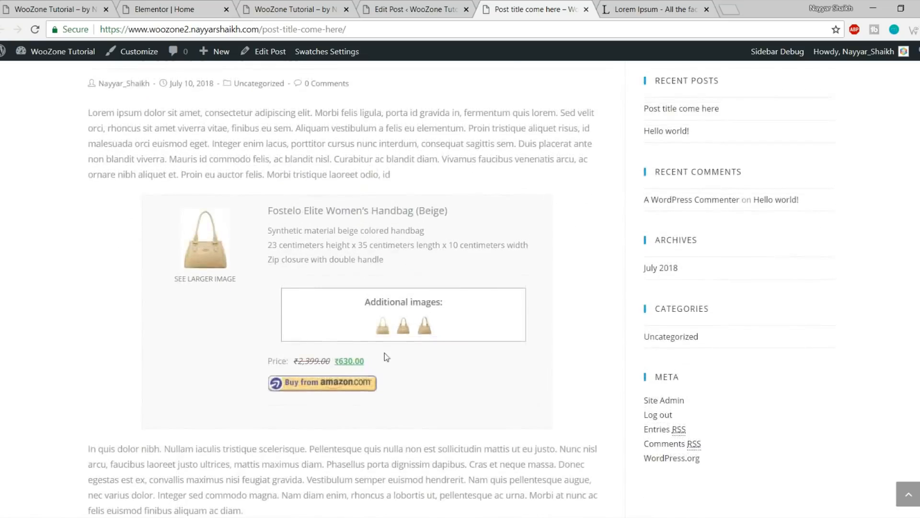
{"action": "scroll", "coordinate": [387, 357], "scroll_direction": "up", "scroll_amount": 2}
{"action": "left_click_drag", "start_coordinate": [616, 242], "coordinate": [421, 267]}
{"action": "left_click", "coordinate": [431, 284]}
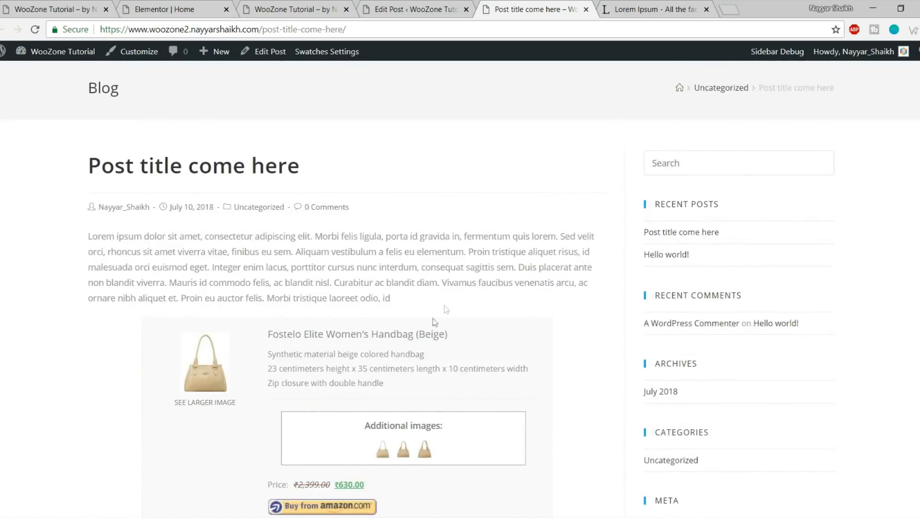
Enlarge one of the handbag's additional images, close it, and follow Buy from amazon
{"action": "scroll", "coordinate": [387, 341], "scroll_direction": "down", "scroll_amount": 3}
{"action": "scroll", "coordinate": [364, 336], "scroll_direction": "down", "scroll_amount": 1}
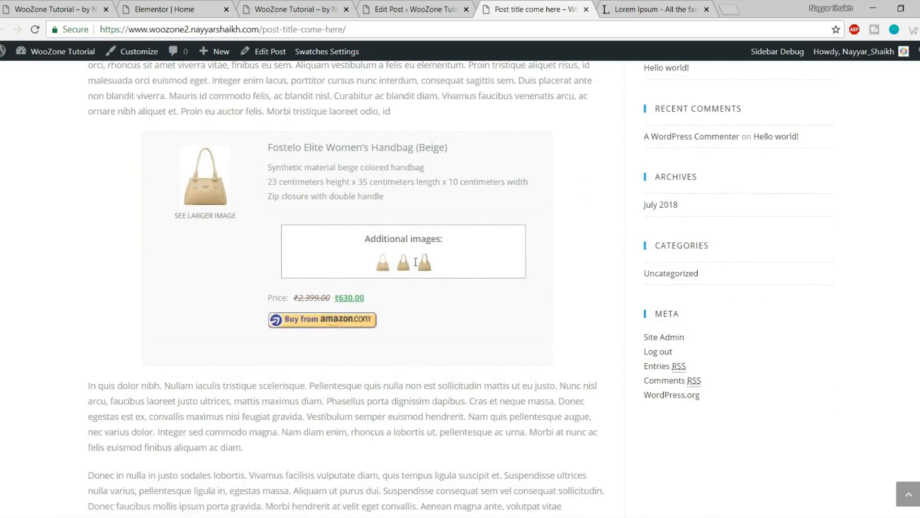
{"action": "left_click", "coordinate": [399, 267]}
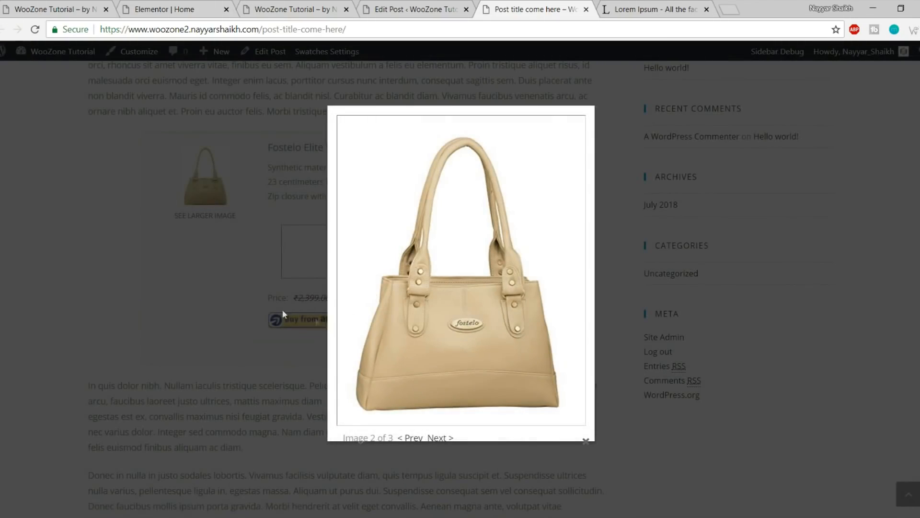
{"action": "left_click", "coordinate": [290, 346]}
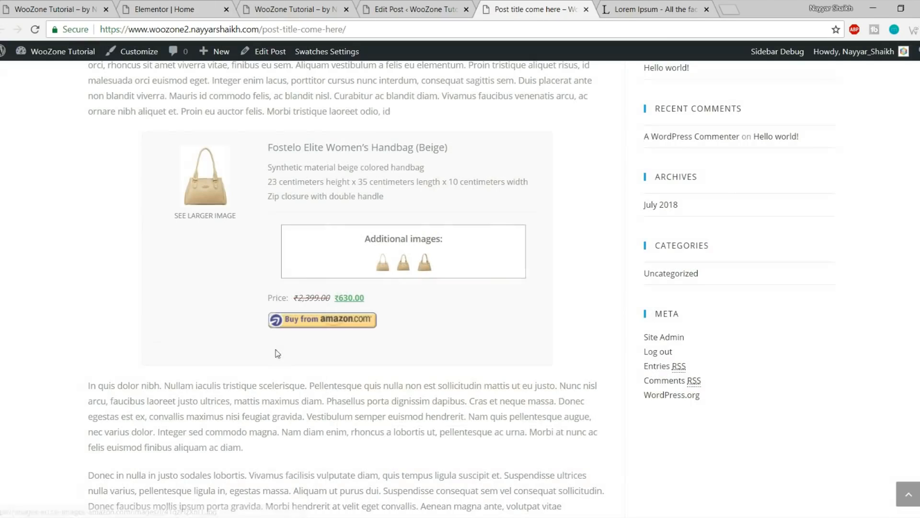
{"action": "left_click", "coordinate": [329, 326]}
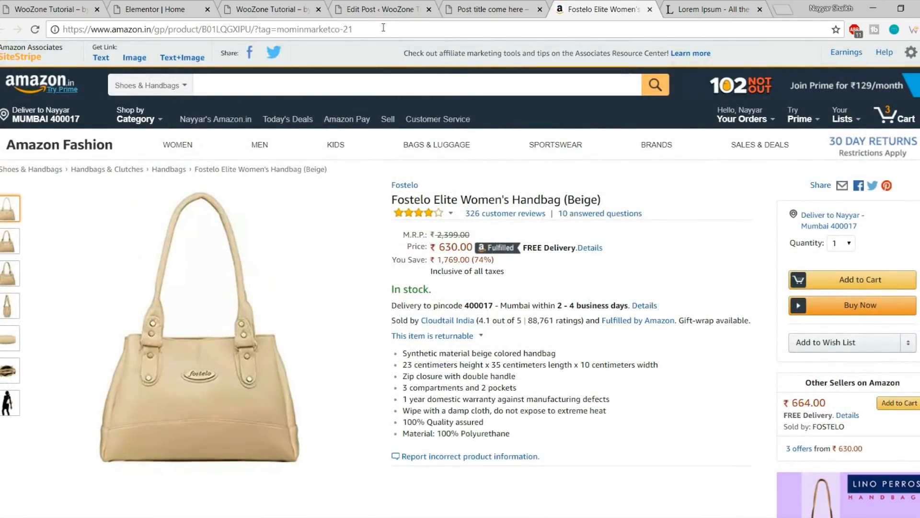
{"action": "left_click_drag", "start_coordinate": [383, 27], "coordinate": [262, 30]}
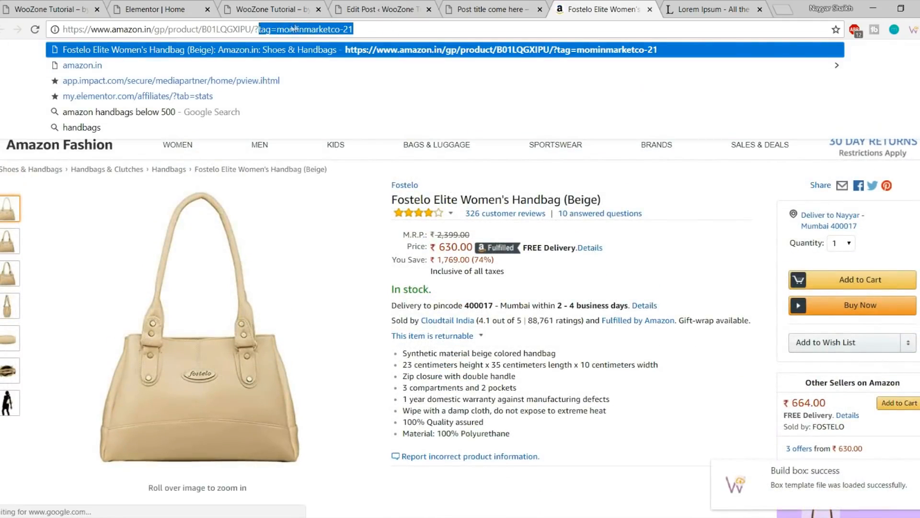
{"action": "left_click", "coordinate": [286, 27]}
{"action": "left_click_drag", "start_coordinate": [277, 29], "coordinate": [393, 30]}
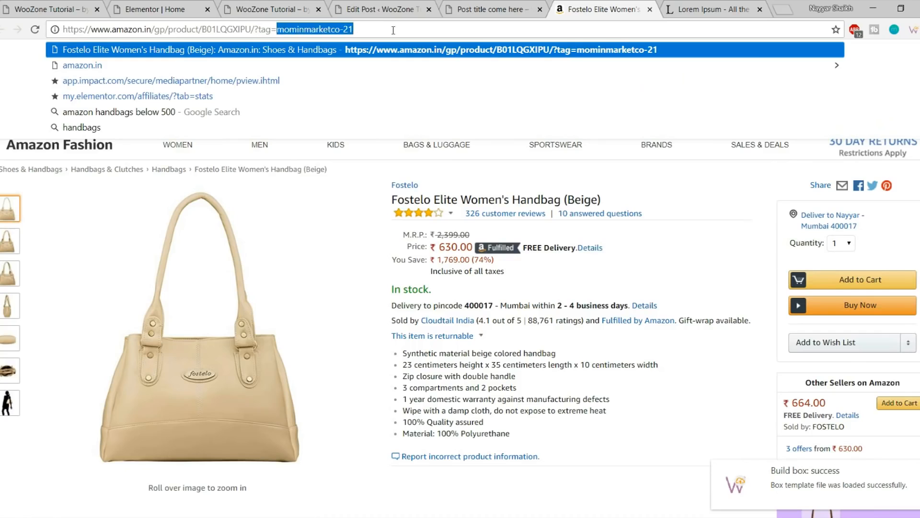
{"action": "left_click", "coordinate": [644, 305]}
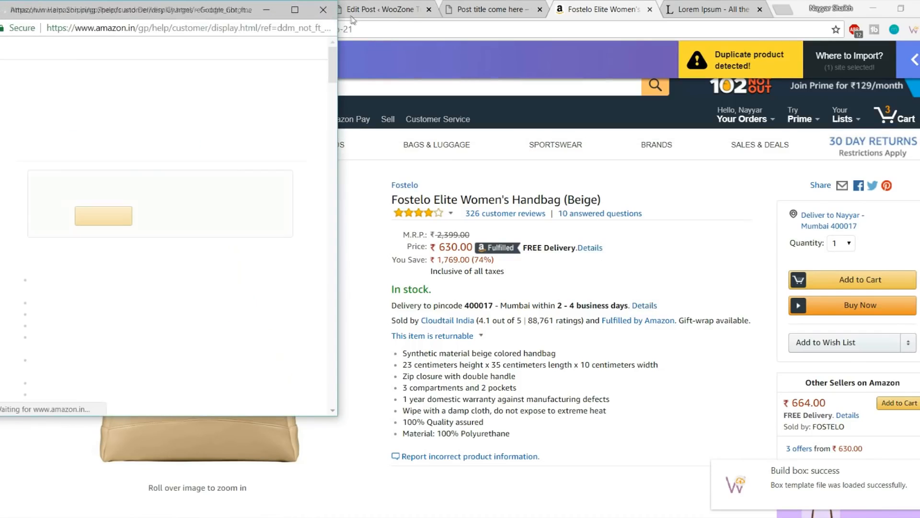
{"action": "left_click", "coordinate": [323, 10]}
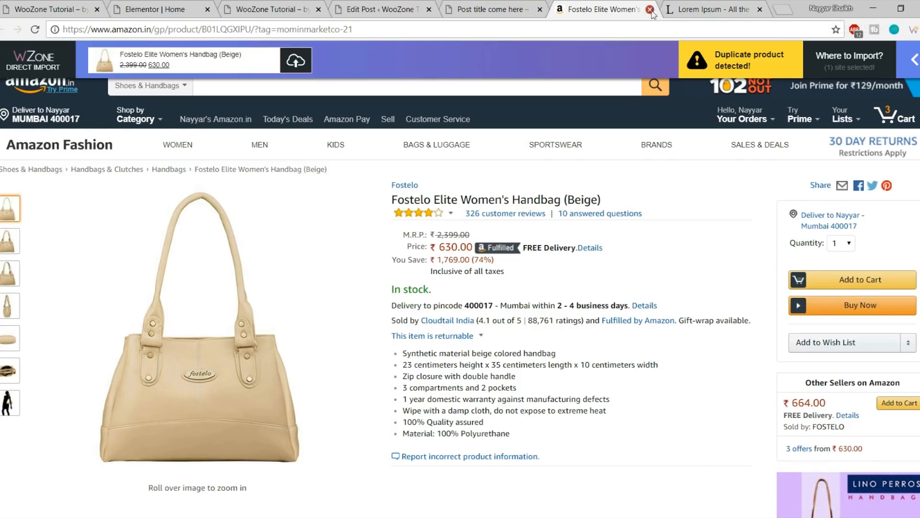
Close the Amazon handbag product tab
{"action": "left_click", "coordinate": [649, 10]}
{"action": "scroll", "coordinate": [575, 266], "scroll_direction": "down", "scroll_amount": 5}
{"action": "scroll", "coordinate": [583, 347], "scroll_direction": "up", "scroll_amount": 10}
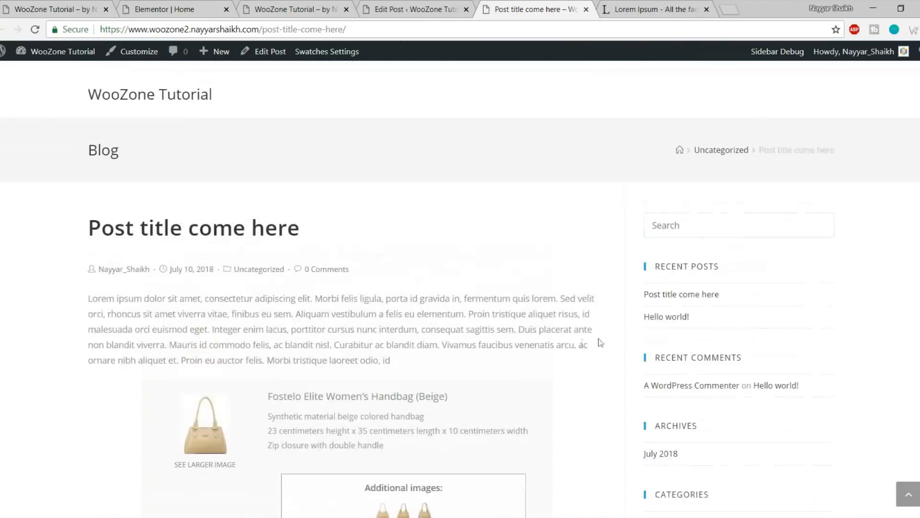
{"action": "scroll", "coordinate": [594, 333], "scroll_direction": "down", "scroll_amount": 4}
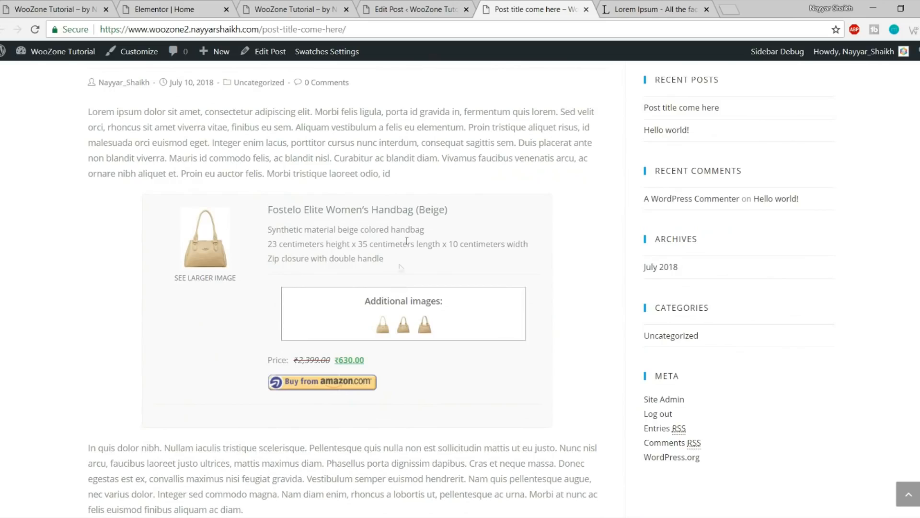
Return to the Edit Post screen and open the Add New Category form
{"action": "left_click", "coordinate": [407, 11]}
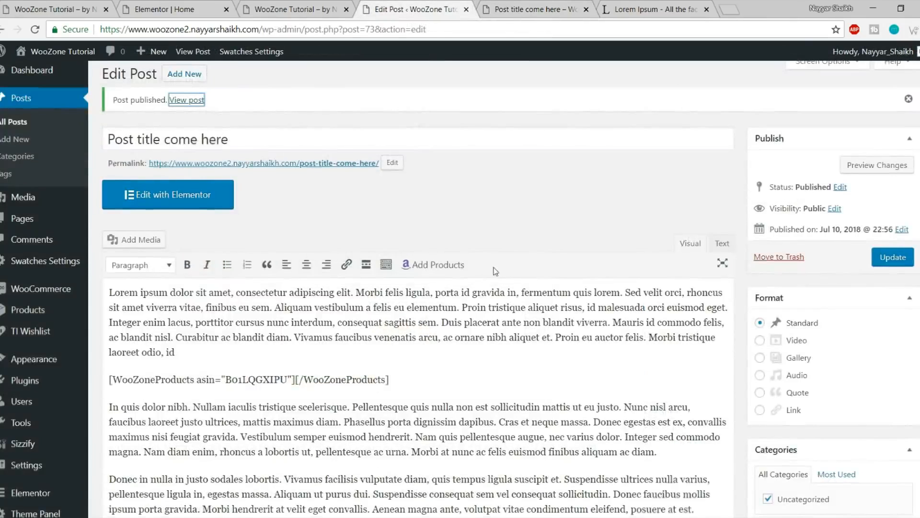
{"action": "scroll", "coordinate": [494, 267], "scroll_direction": "down", "scroll_amount": 3}
{"action": "scroll", "coordinate": [449, 240], "scroll_direction": "down", "scroll_amount": 2}
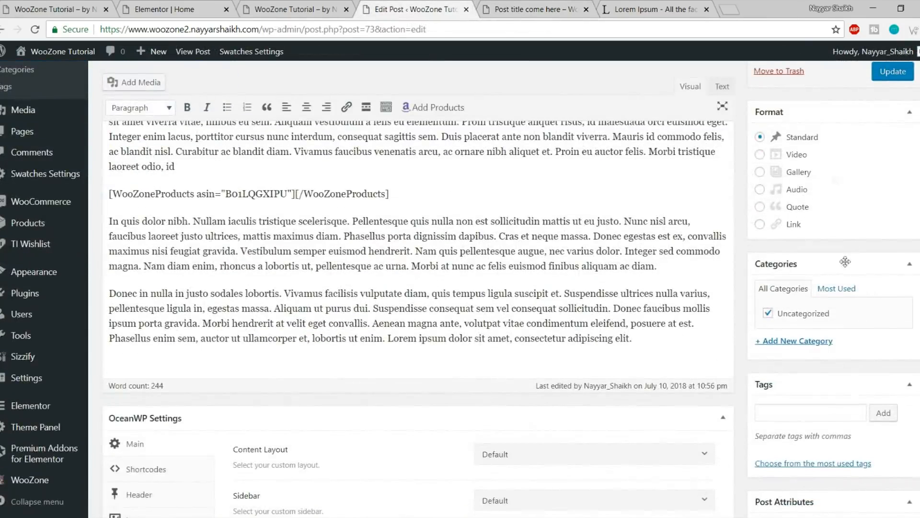
{"action": "scroll", "coordinate": [824, 312], "scroll_direction": "down", "scroll_amount": 1}
{"action": "left_click", "coordinate": [814, 282]}
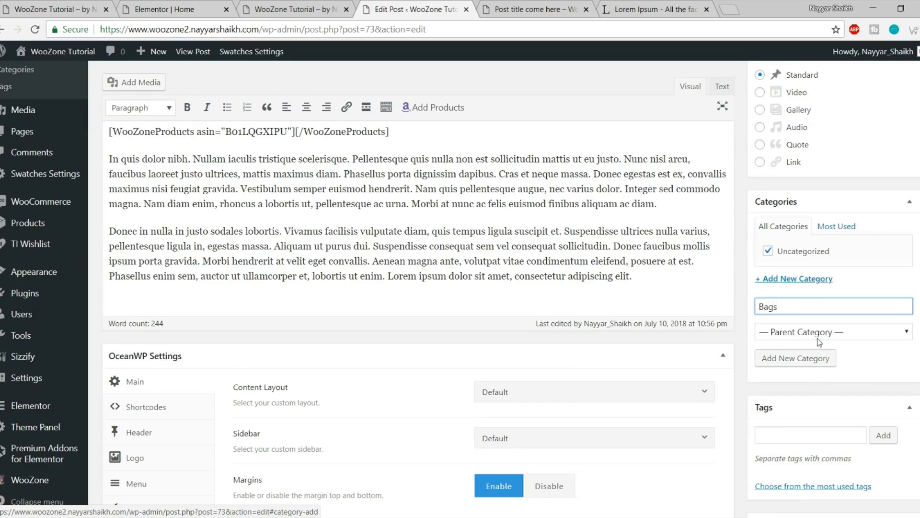
Add a new Bags category to the post and glance at the published post
{"action": "left_click", "coordinate": [800, 363]}
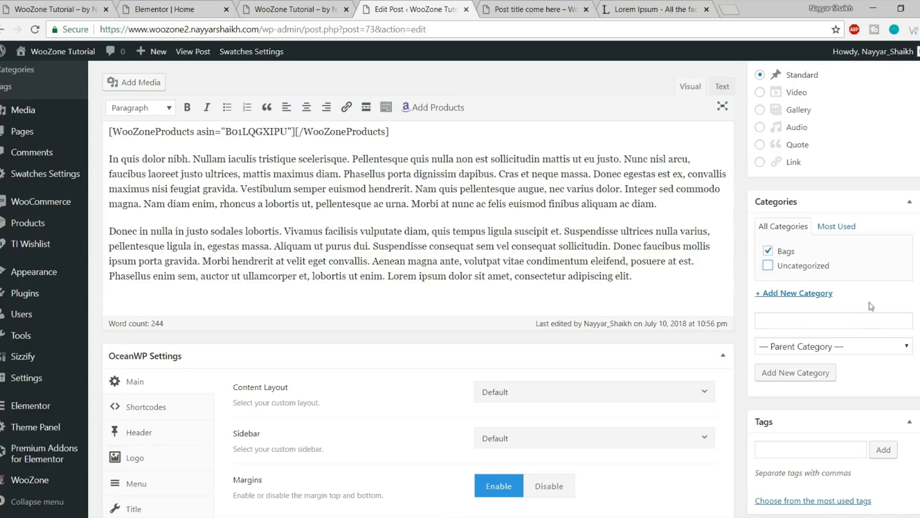
{"action": "left_click", "coordinate": [536, 11]}
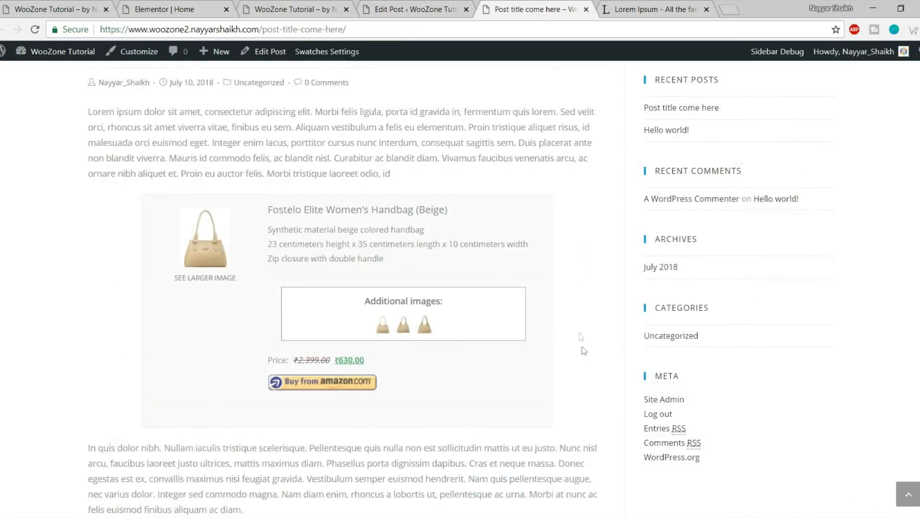
{"action": "scroll", "coordinate": [716, 201], "scroll_direction": "up", "scroll_amount": 4}
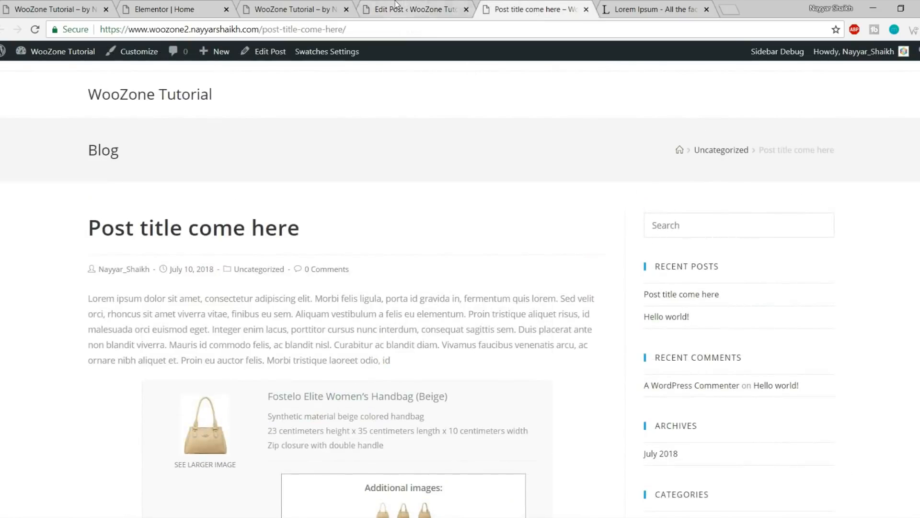
{"action": "left_click", "coordinate": [396, 4]}
{"action": "scroll", "coordinate": [532, 269], "scroll_direction": "down", "scroll_amount": 1}
Set the post's OceanWP Content Layout to Full Width, then check the site front page
{"action": "left_click", "coordinate": [535, 214]}
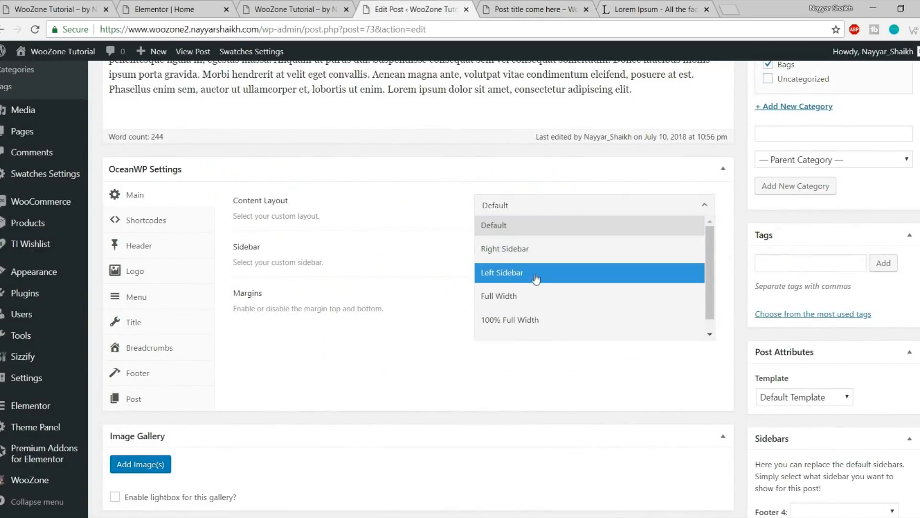
{"action": "left_click", "coordinate": [534, 294]}
{"action": "scroll", "coordinate": [613, 335], "scroll_direction": "down", "scroll_amount": 6}
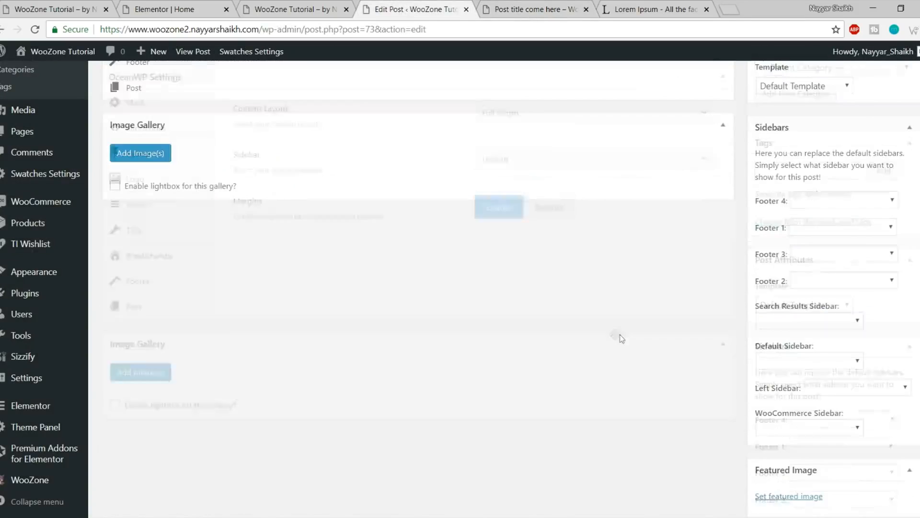
{"action": "scroll", "coordinate": [828, 388], "scroll_direction": "down", "scroll_amount": 1}
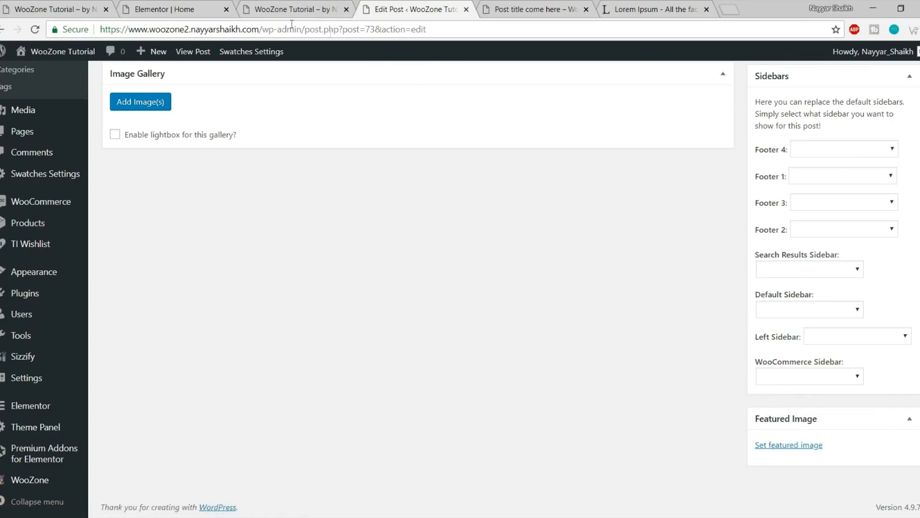
{"action": "left_click", "coordinate": [41, 5]}
{"action": "scroll", "coordinate": [318, 283], "scroll_direction": "down", "scroll_amount": 3}
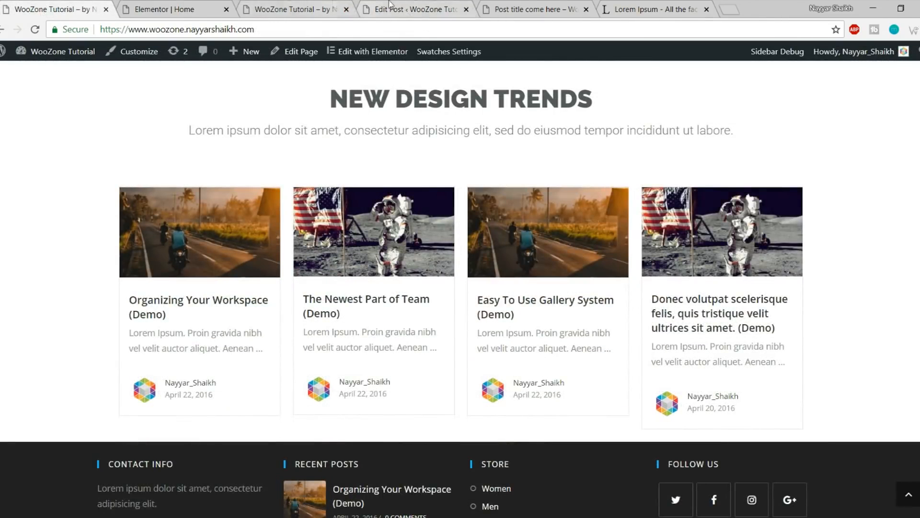
{"action": "left_click", "coordinate": [417, 9]}
Upload head3.jpg from the computer and set it as the post's featured image
{"action": "left_click", "coordinate": [793, 446]}
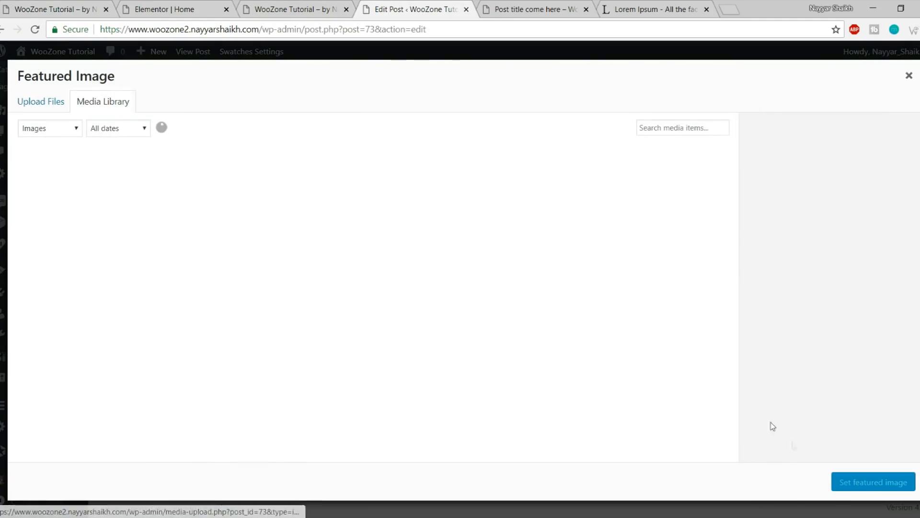
{"action": "left_click", "coordinate": [56, 102]}
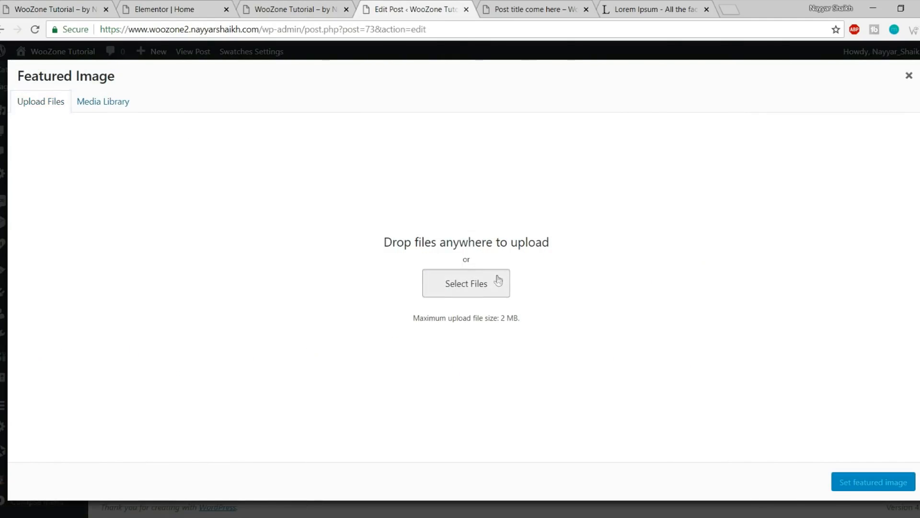
{"action": "left_click", "coordinate": [497, 284]}
{"action": "scroll", "coordinate": [309, 220], "scroll_direction": "down", "scroll_amount": 5}
{"action": "left_click", "coordinate": [226, 215]}
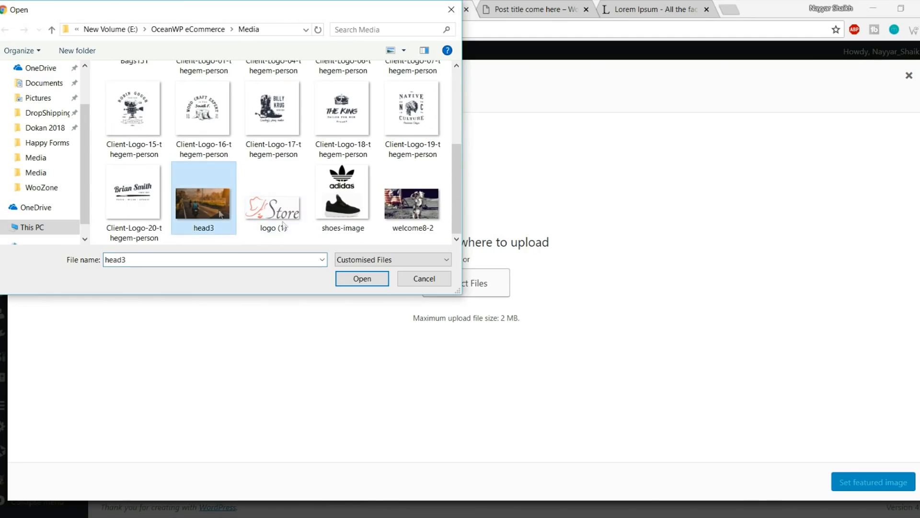
{"action": "left_click", "coordinate": [362, 279]}
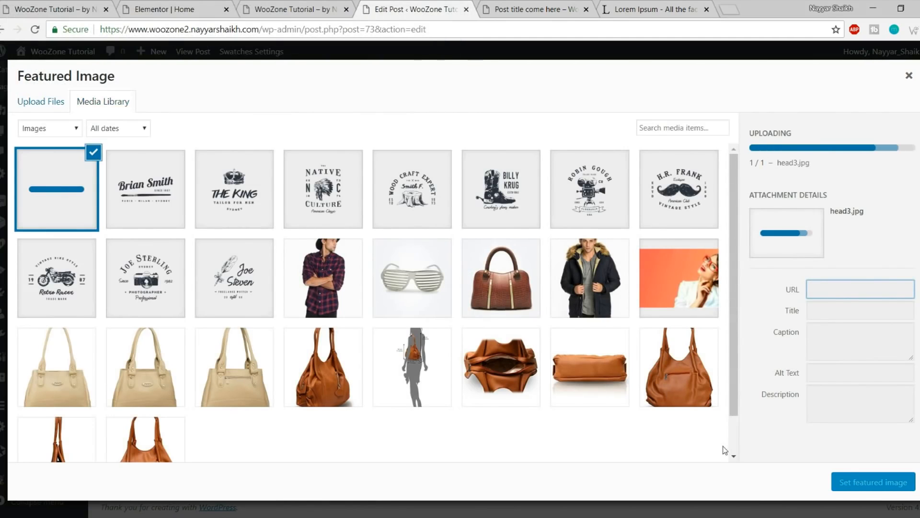
{"action": "left_click", "coordinate": [856, 483]}
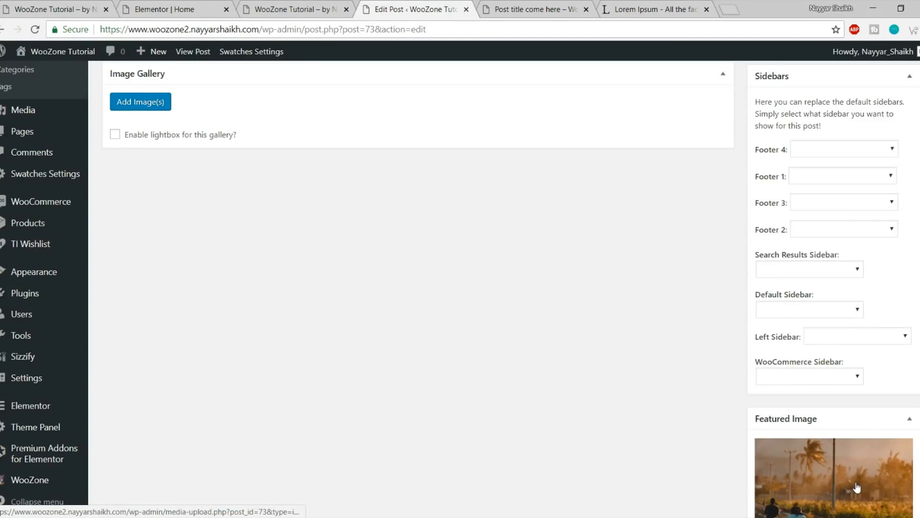
Update the post and switch to the published post view
{"action": "scroll", "coordinate": [858, 483], "scroll_direction": "up", "scroll_amount": 8}
{"action": "scroll", "coordinate": [857, 483], "scroll_direction": "up", "scroll_amount": 8}
{"action": "left_click", "coordinate": [892, 272]}
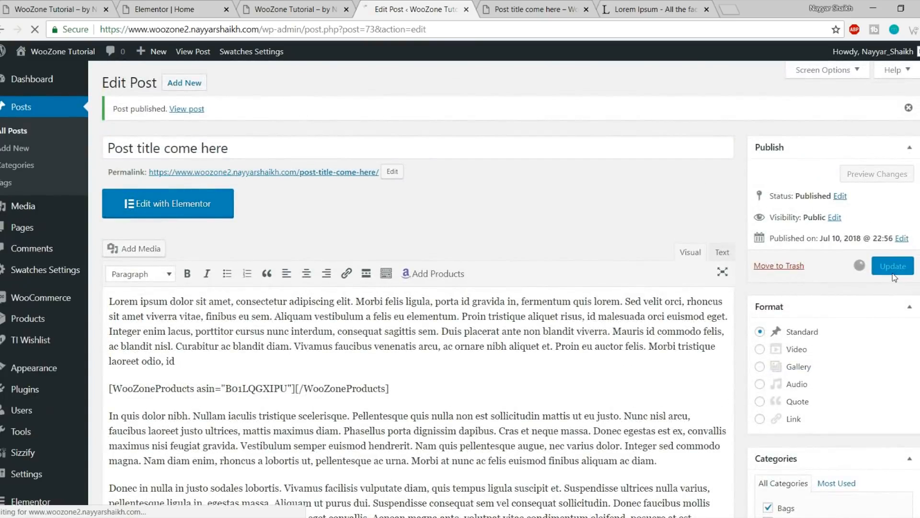
{"action": "left_click", "coordinate": [513, 13]}
Reload the published post and scroll through it to confirm the road featured image
{"action": "left_click", "coordinate": [34, 30]}
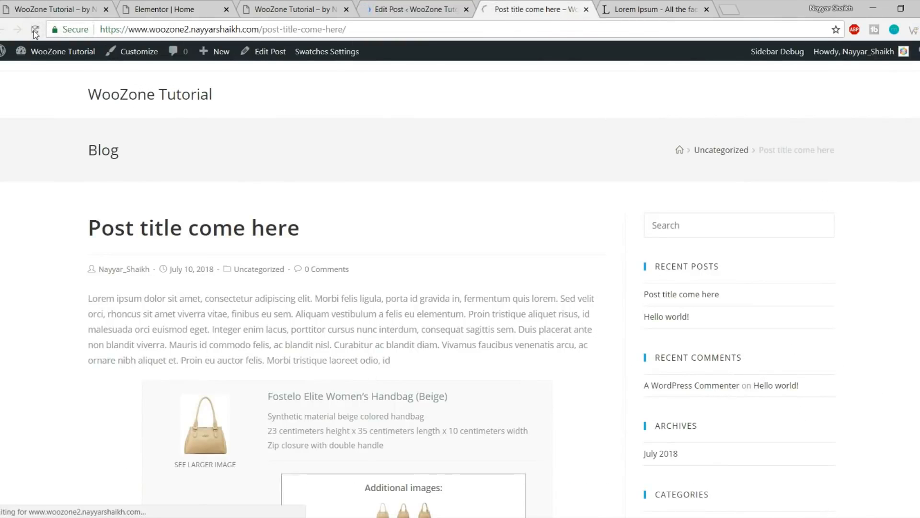
{"action": "scroll", "coordinate": [436, 284], "scroll_direction": "down", "scroll_amount": 3}
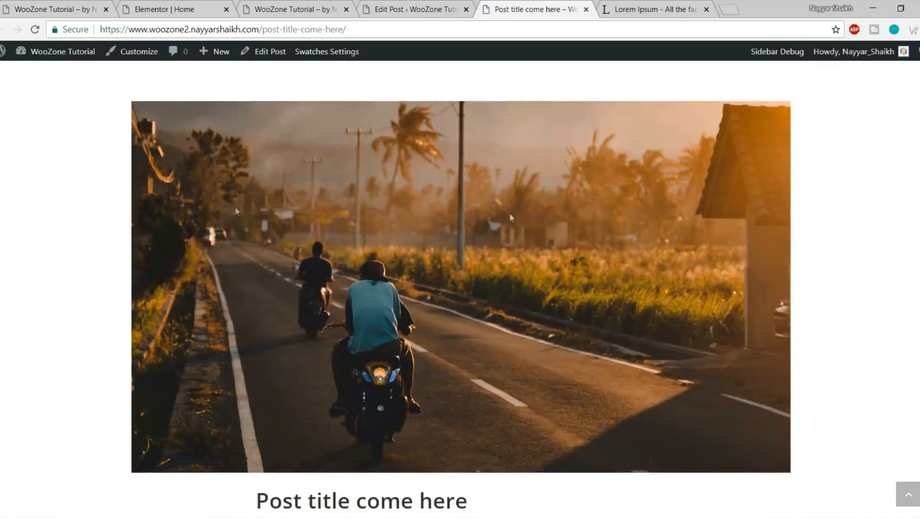
{"action": "scroll", "coordinate": [548, 285], "scroll_direction": "down", "scroll_amount": 6}
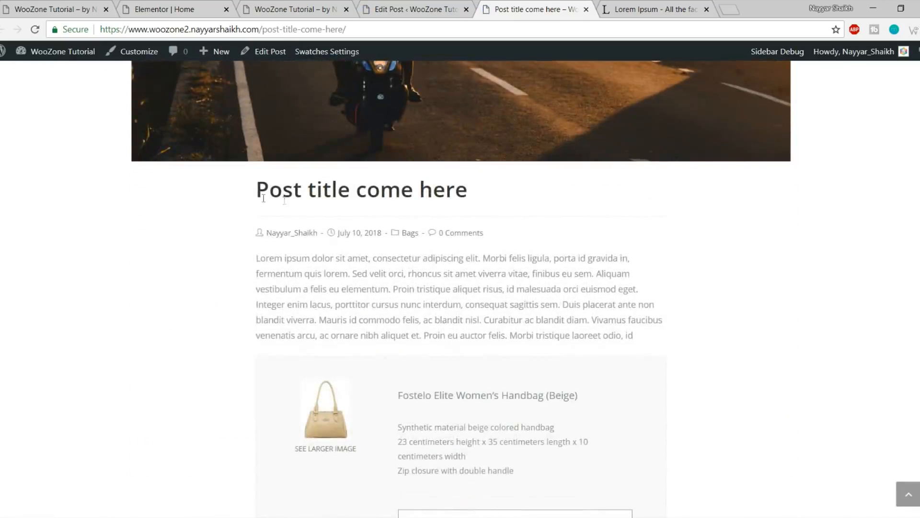
{"action": "scroll", "coordinate": [415, 267], "scroll_direction": "down", "scroll_amount": 14}
{"action": "scroll", "coordinate": [802, 205], "scroll_direction": "up", "scroll_amount": 8}
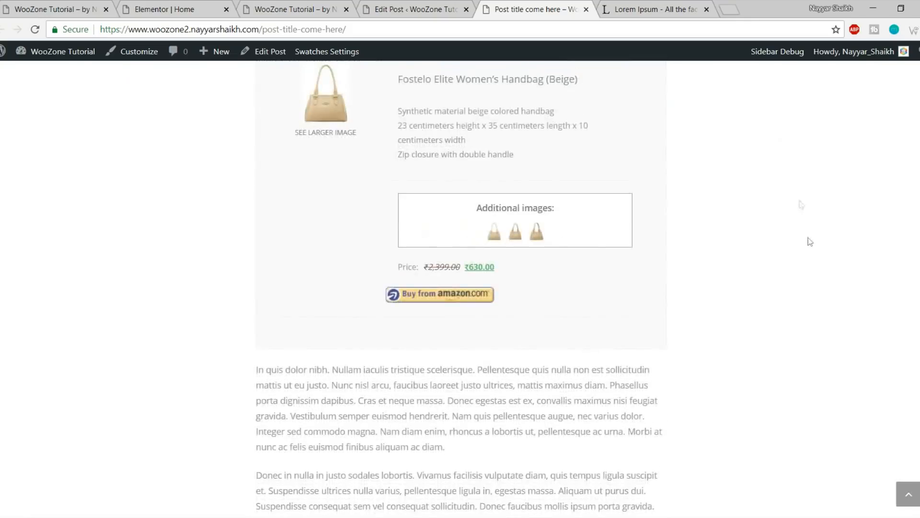
{"action": "scroll", "coordinate": [810, 288], "scroll_direction": "up", "scroll_amount": 10}
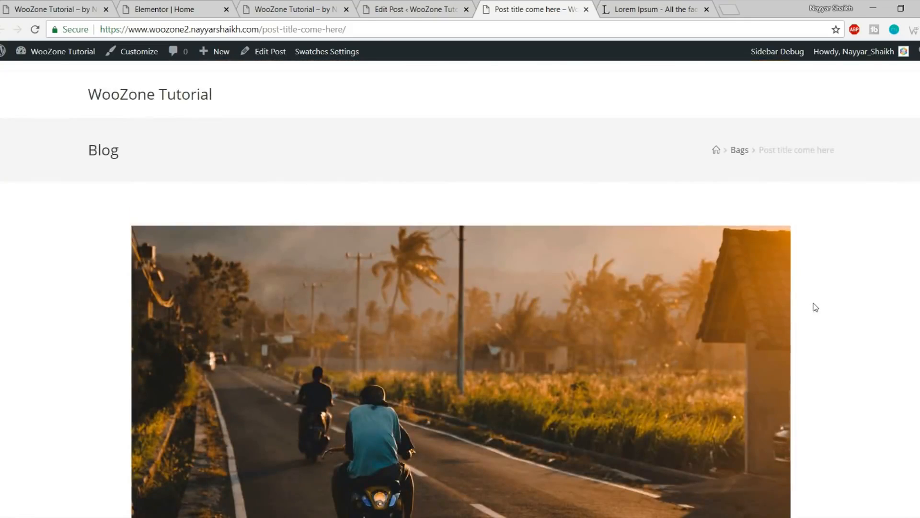
{"action": "scroll", "coordinate": [815, 308], "scroll_direction": "down", "scroll_amount": 15}
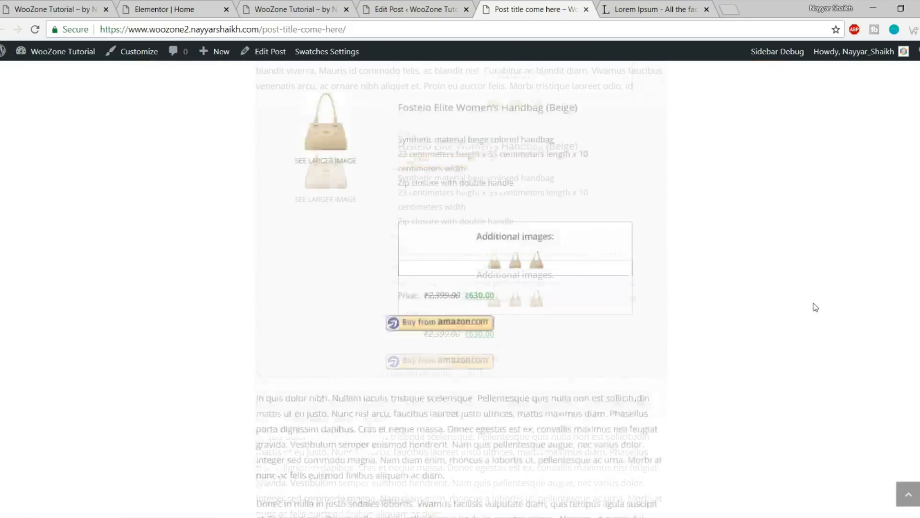
{"action": "scroll", "coordinate": [815, 307], "scroll_direction": "down", "scroll_amount": 3}
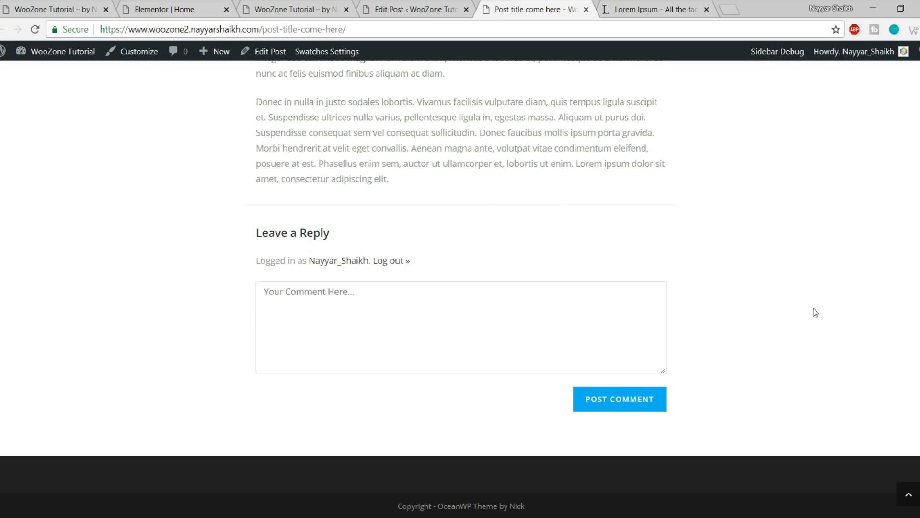
{"action": "scroll", "coordinate": [808, 291], "scroll_direction": "up", "scroll_amount": 15}
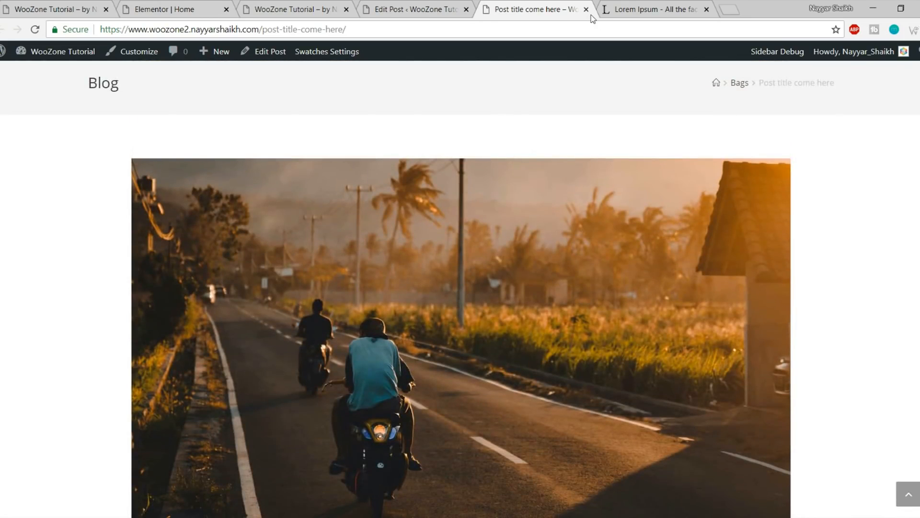
Close the published post, Lorem Ipsum and Edit Post tabs
{"action": "left_click", "coordinate": [586, 10]}
{"action": "left_click", "coordinate": [586, 10]}
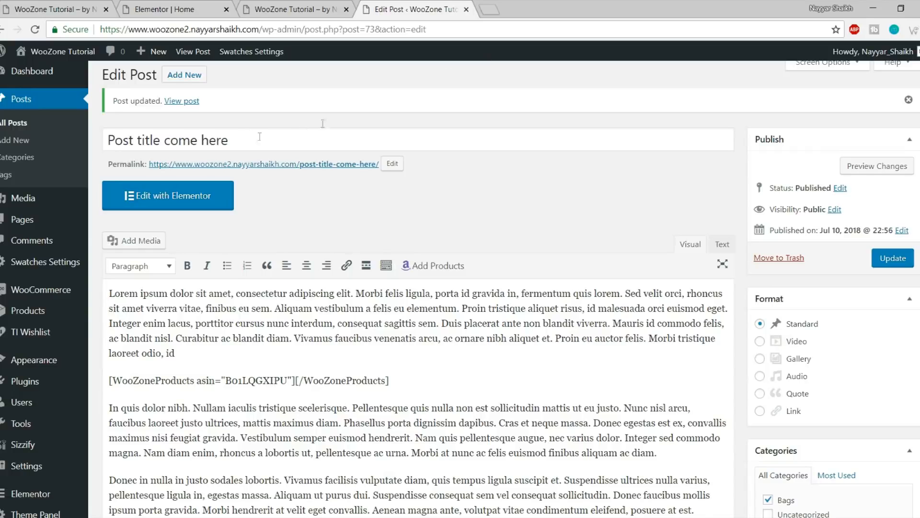
{"action": "left_click", "coordinate": [465, 9]}
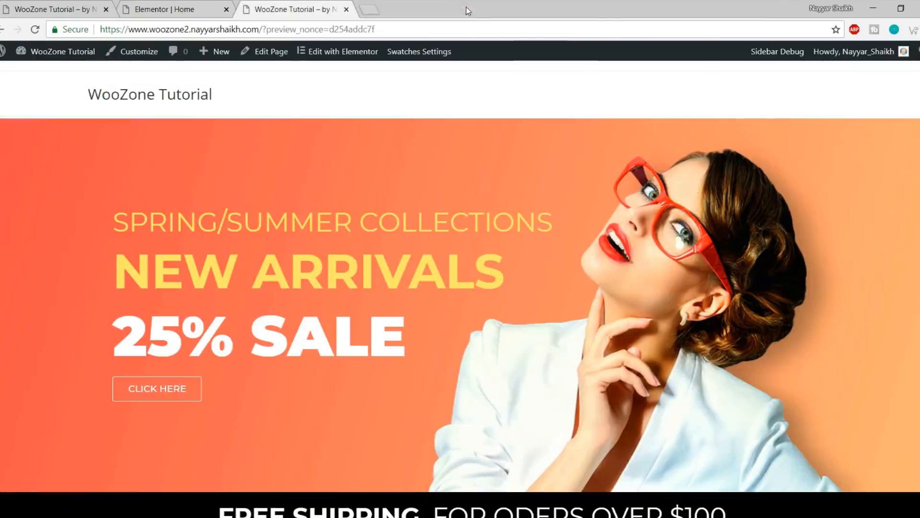
{"action": "left_click", "coordinate": [189, 6]}
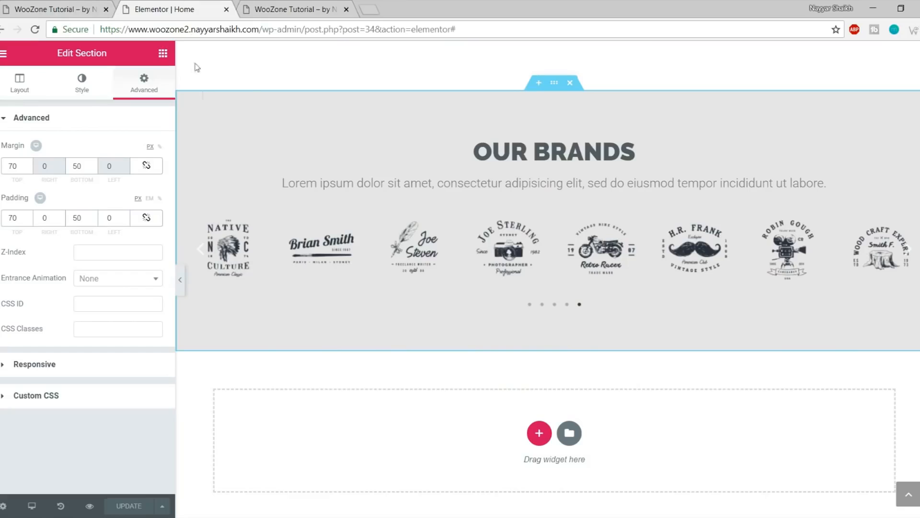
{"action": "left_click", "coordinate": [34, 29]}
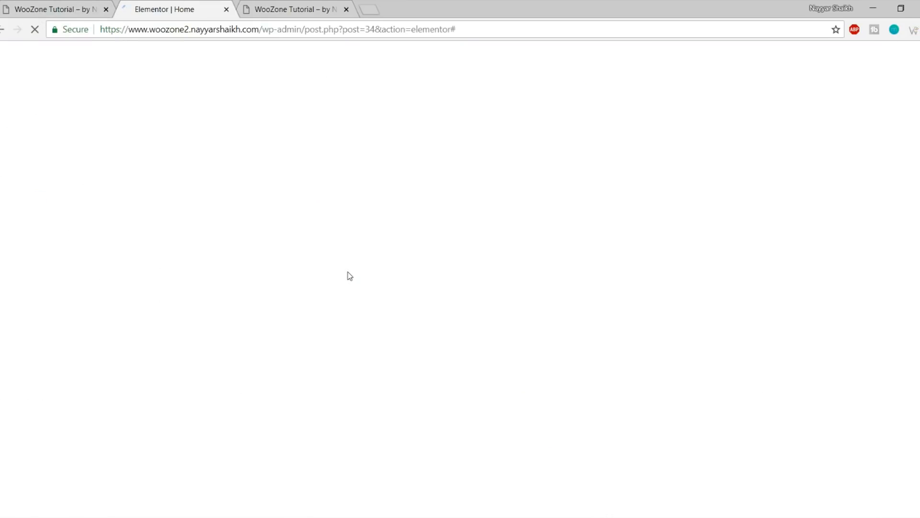
{"action": "scroll", "coordinate": [391, 331], "scroll_direction": "down", "scroll_amount": 20}
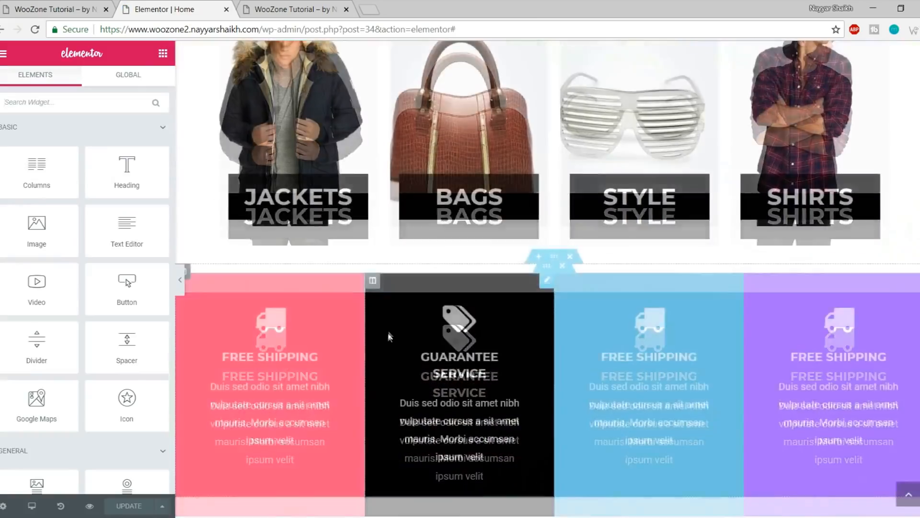
{"action": "scroll", "coordinate": [395, 348], "scroll_direction": "down", "scroll_amount": 10}
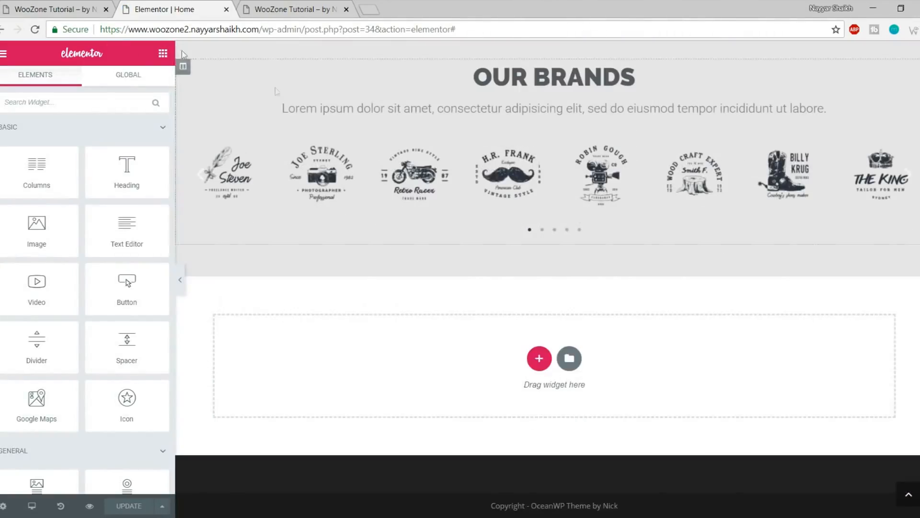
{"action": "left_click", "coordinate": [85, 4]}
{"action": "scroll", "coordinate": [392, 276], "scroll_direction": "up", "scroll_amount": 4}
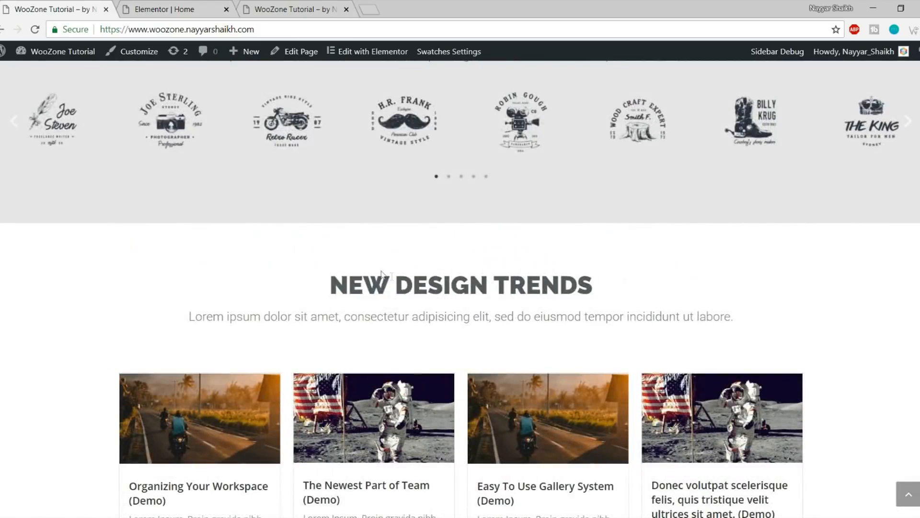
{"action": "left_click_drag", "start_coordinate": [316, 286], "coordinate": [616, 354]}
{"action": "key", "text": "ctrl+Tab"}
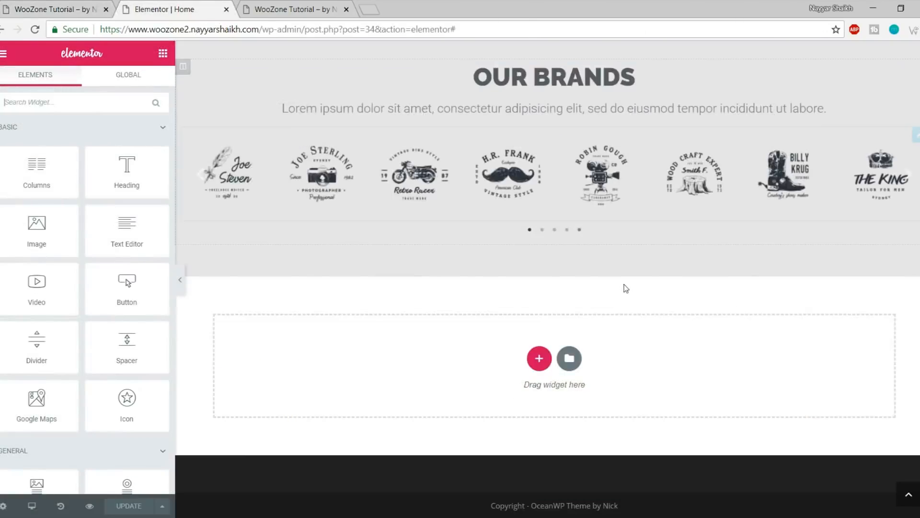
{"action": "scroll", "coordinate": [624, 284], "scroll_direction": "up", "scroll_amount": 5}
{"action": "scroll", "coordinate": [624, 284], "scroll_direction": "down", "scroll_amount": 4}
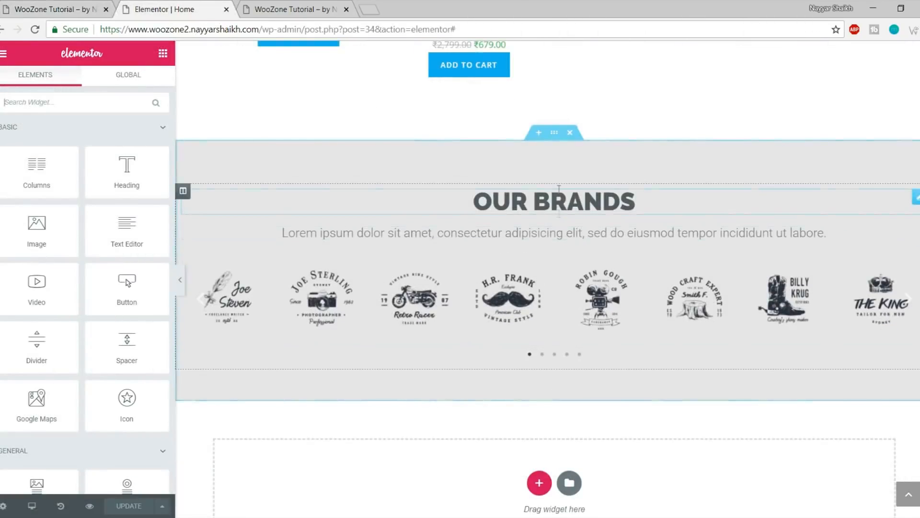
{"action": "scroll", "coordinate": [577, 269], "scroll_direction": "up", "scroll_amount": 10}
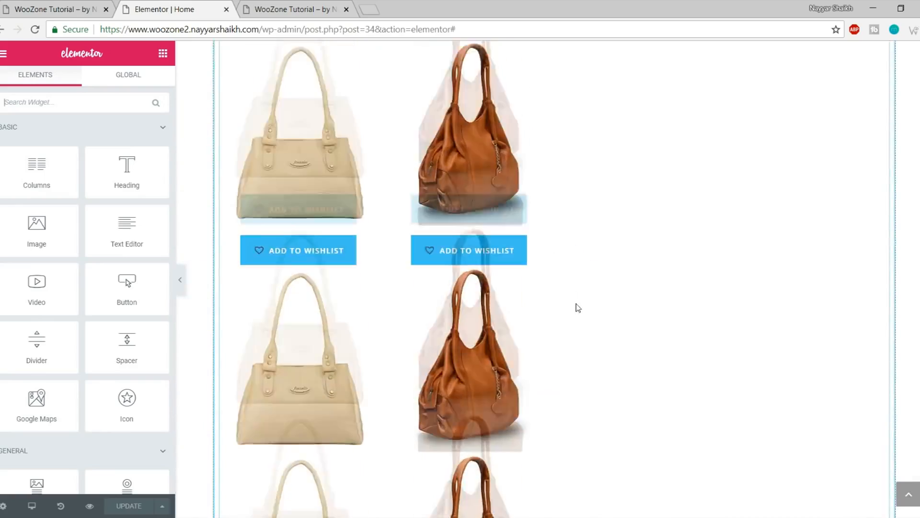
{"action": "scroll", "coordinate": [583, 337], "scroll_direction": "down", "scroll_amount": 8}
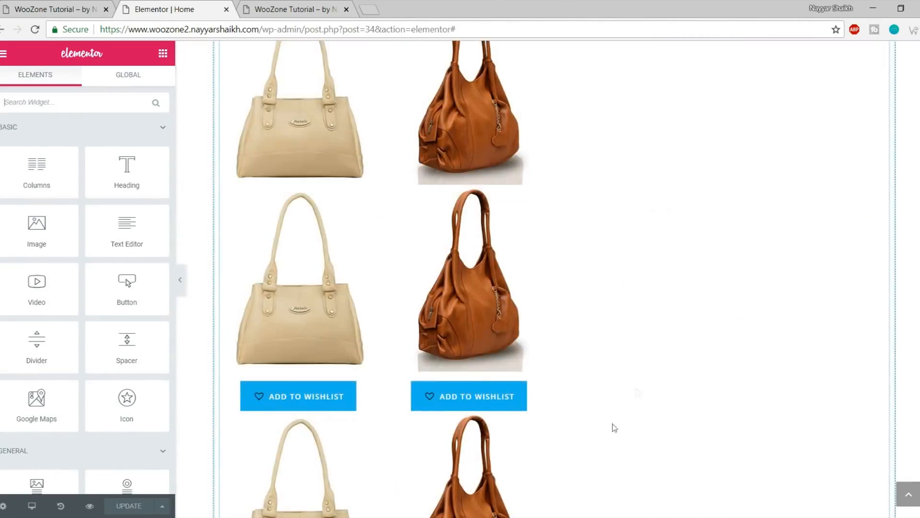
{"action": "scroll", "coordinate": [532, 329], "scroll_direction": "up", "scroll_amount": 5}
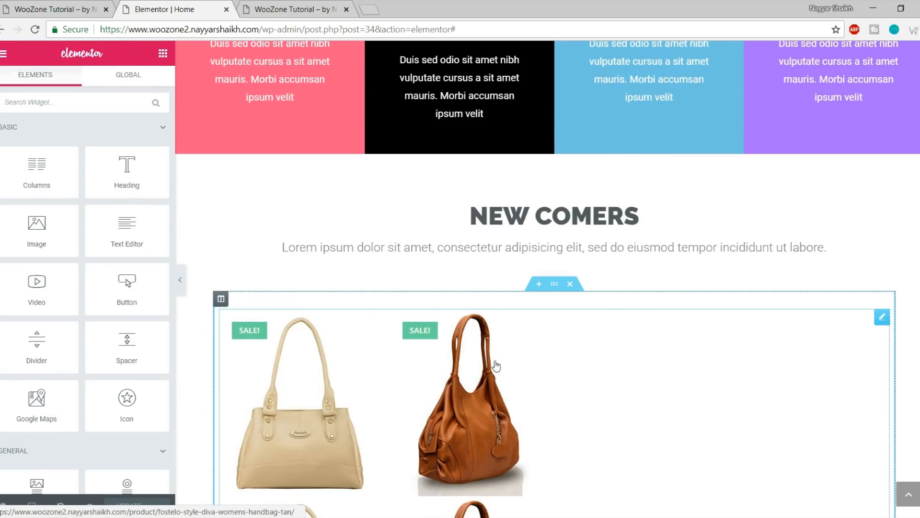
{"action": "scroll", "coordinate": [549, 343], "scroll_direction": "up", "scroll_amount": 1}
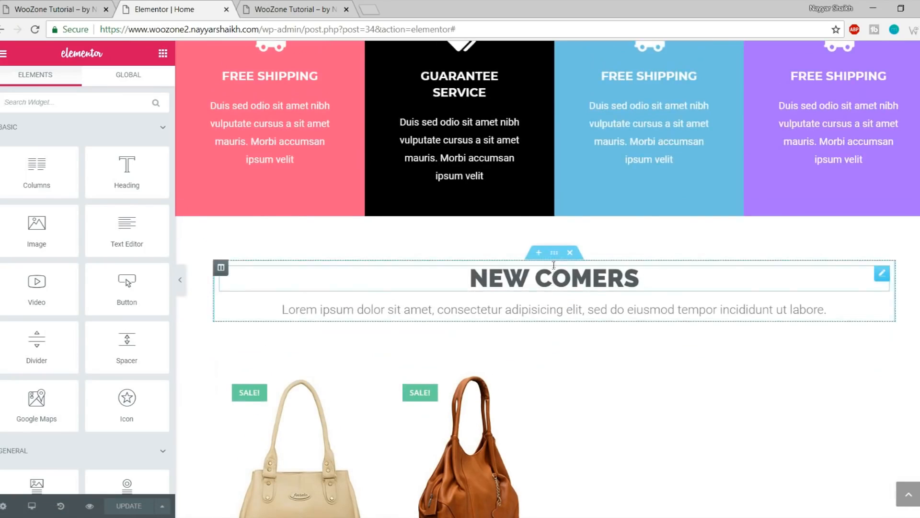
Copy the New Comers section and paste it into the empty area below Our Brands
{"action": "right_click", "coordinate": [554, 256]}
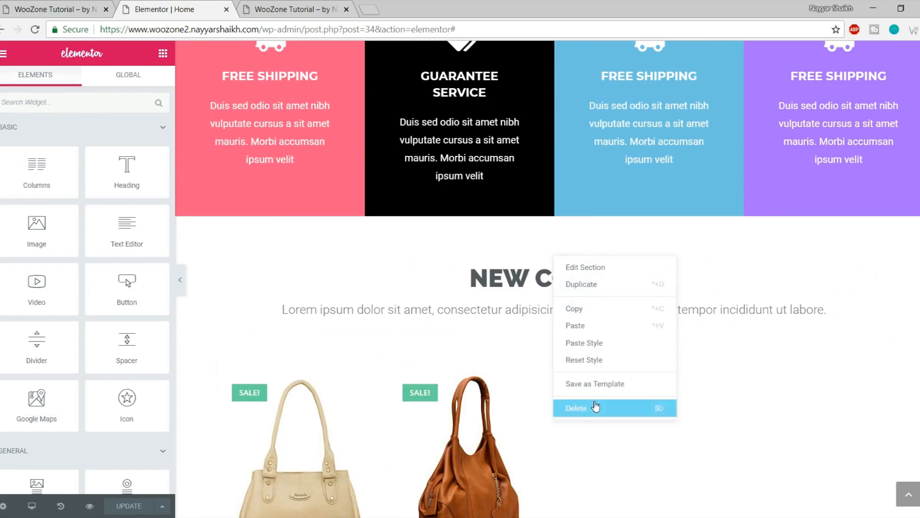
{"action": "left_click", "coordinate": [590, 310]}
{"action": "scroll", "coordinate": [628, 389], "scroll_direction": "down", "scroll_amount": 6}
{"action": "scroll", "coordinate": [630, 396], "scroll_direction": "down", "scroll_amount": 10}
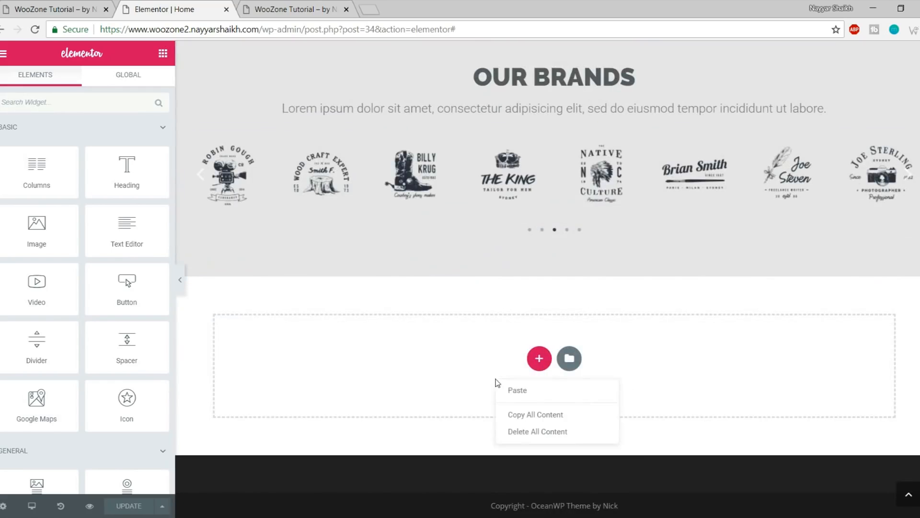
{"action": "left_click", "coordinate": [521, 390]}
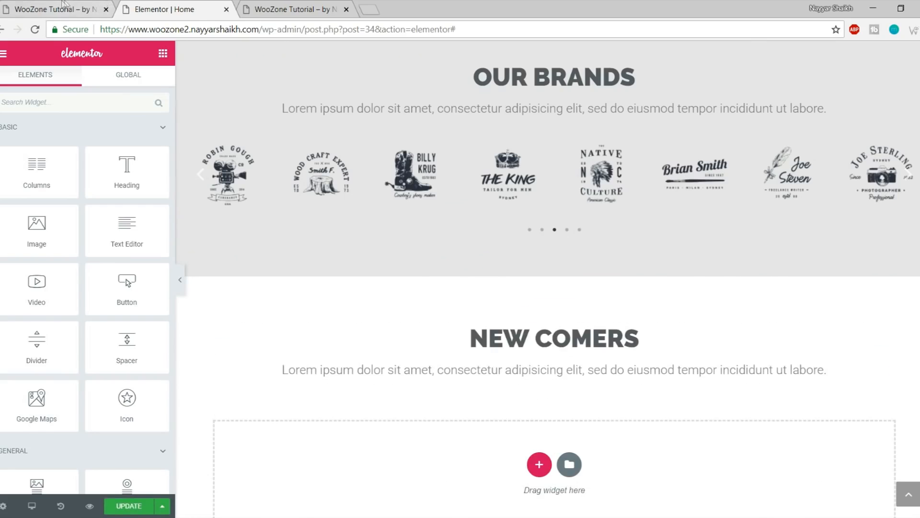
Replace COMERS with DESIGN TRENDS so the pasted heading reads NEW DESIGN TRENDS, matching the reference site
{"action": "left_click", "coordinate": [62, 5]}
{"action": "left_click", "coordinate": [420, 273]}
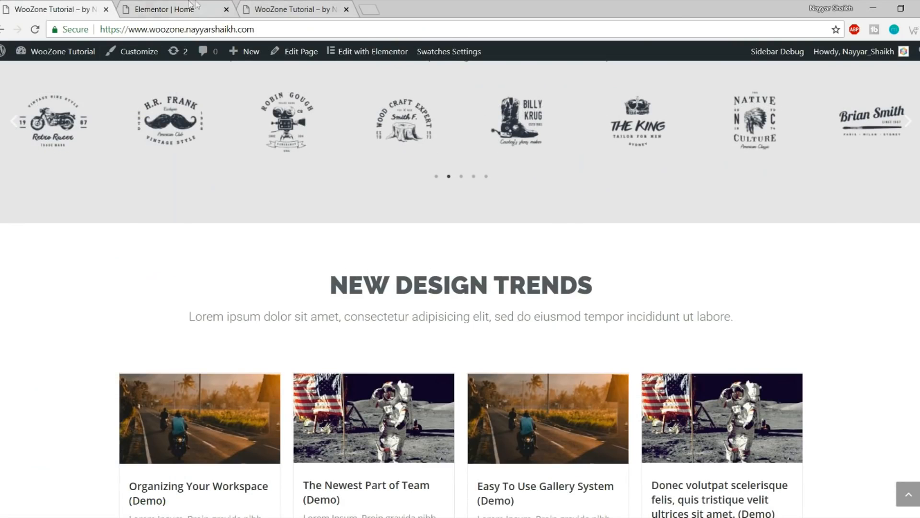
{"action": "left_click", "coordinate": [191, 5]}
{"action": "left_click", "coordinate": [812, 339]}
{"action": "double_click", "coordinate": [812, 340]}
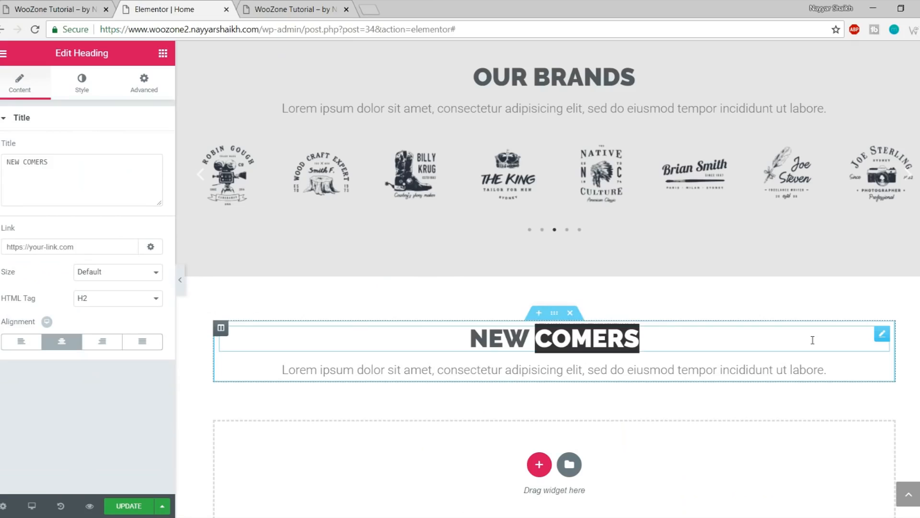
{"action": "type", "text": "DESIGN"}
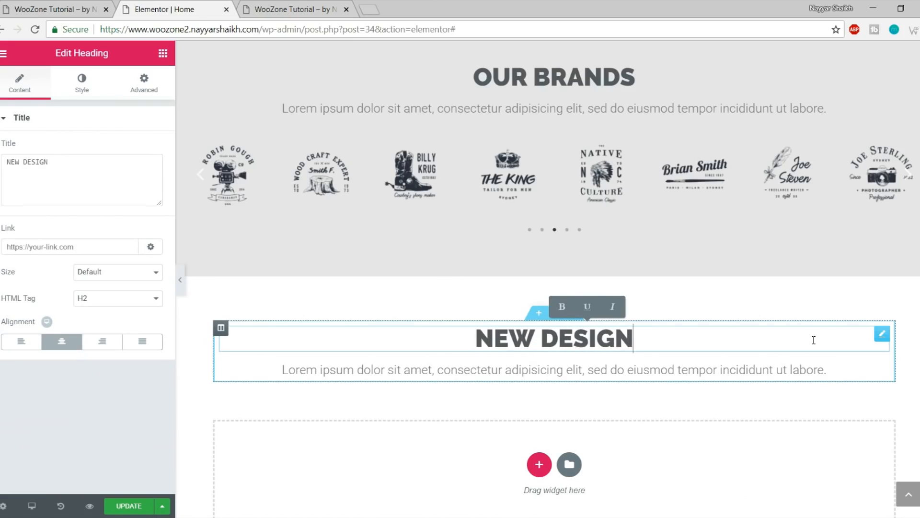
{"action": "type", "text": " TRENDS"}
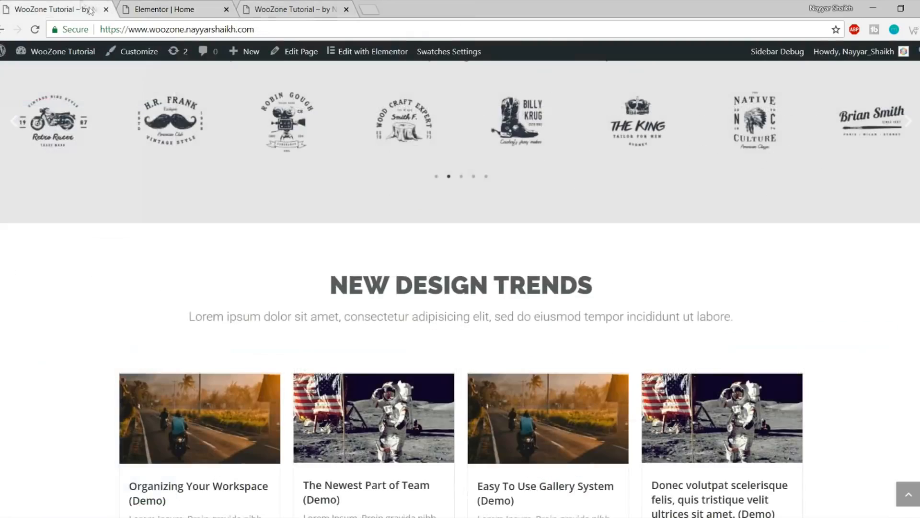
{"action": "left_click", "coordinate": [77, 9]}
{"action": "scroll", "coordinate": [313, 306], "scroll_direction": "down", "scroll_amount": 5}
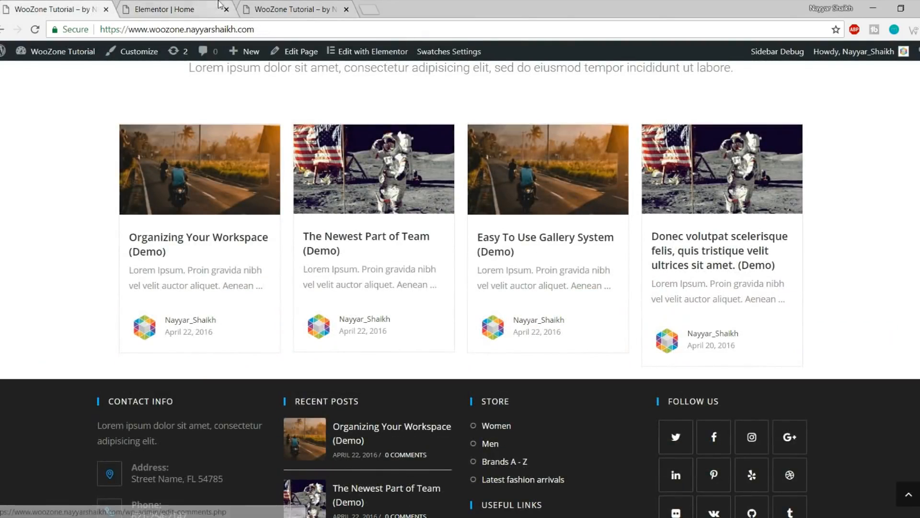
{"action": "left_click", "coordinate": [190, 4]}
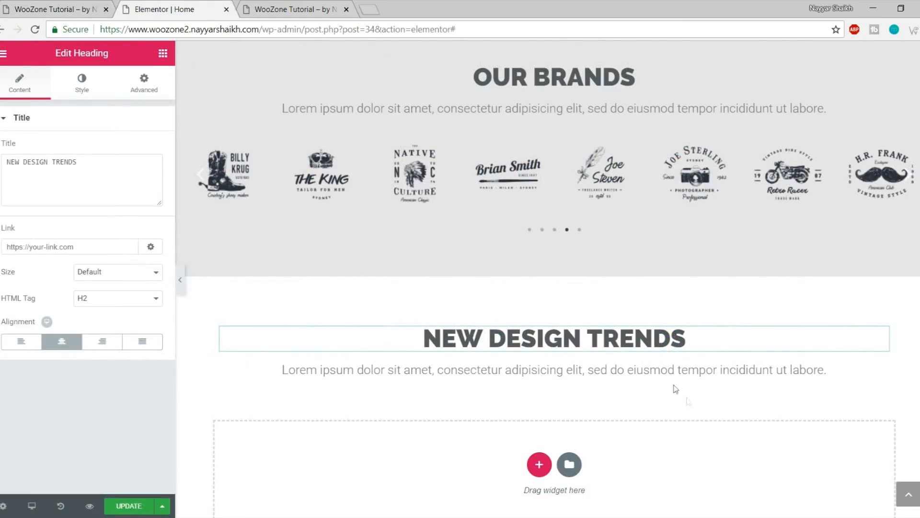
Drag an Essential Addons EA Post Grid widget into the empty section under NEW DESIGN TRENDS
{"action": "left_click", "coordinate": [163, 54]}
{"action": "scroll", "coordinate": [126, 273], "scroll_direction": "down", "scroll_amount": 5}
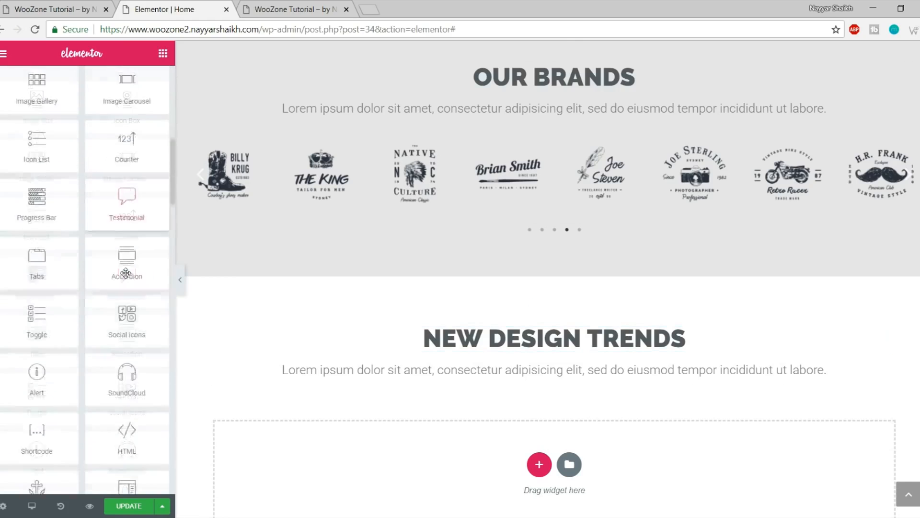
{"action": "scroll", "coordinate": [126, 276], "scroll_direction": "down", "scroll_amount": 7}
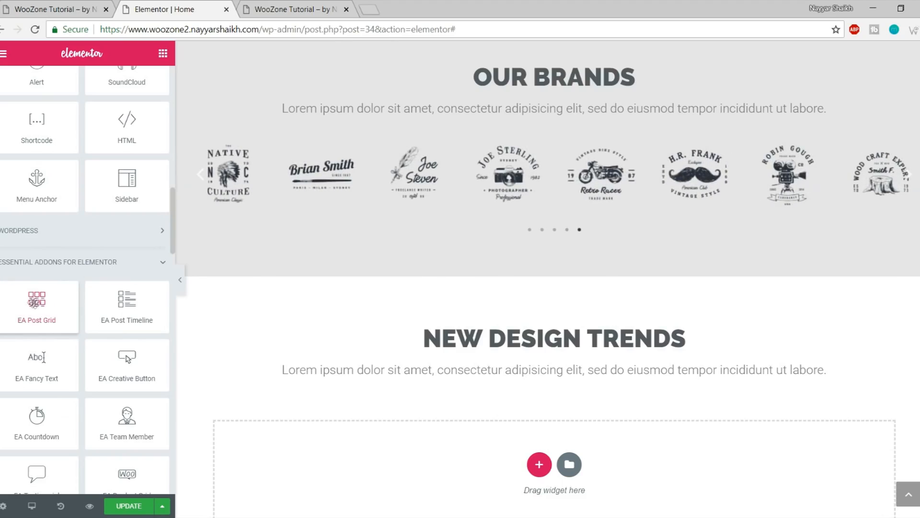
{"action": "left_click_drag", "start_coordinate": [30, 301], "coordinate": [560, 430]}
{"action": "scroll", "coordinate": [751, 262], "scroll_direction": "down", "scroll_amount": 5}
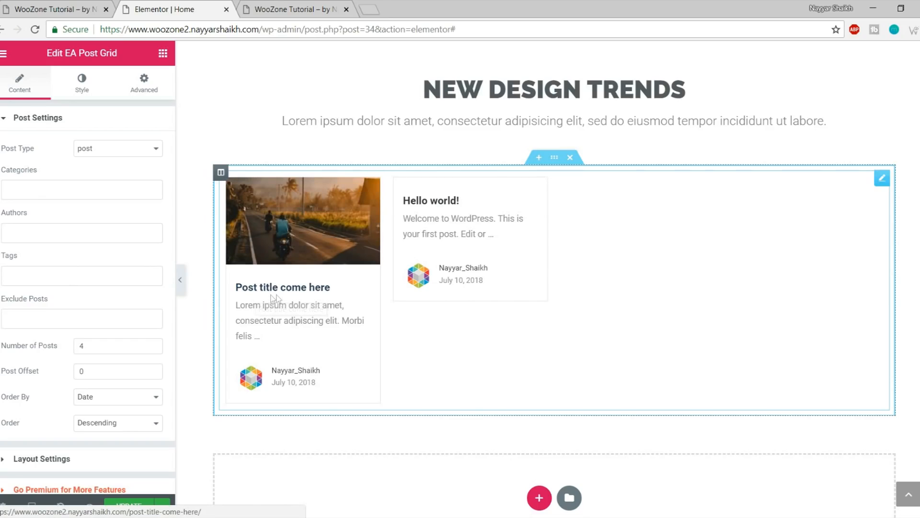
{"action": "scroll", "coordinate": [288, 311], "scroll_direction": "down", "scroll_amount": 3}
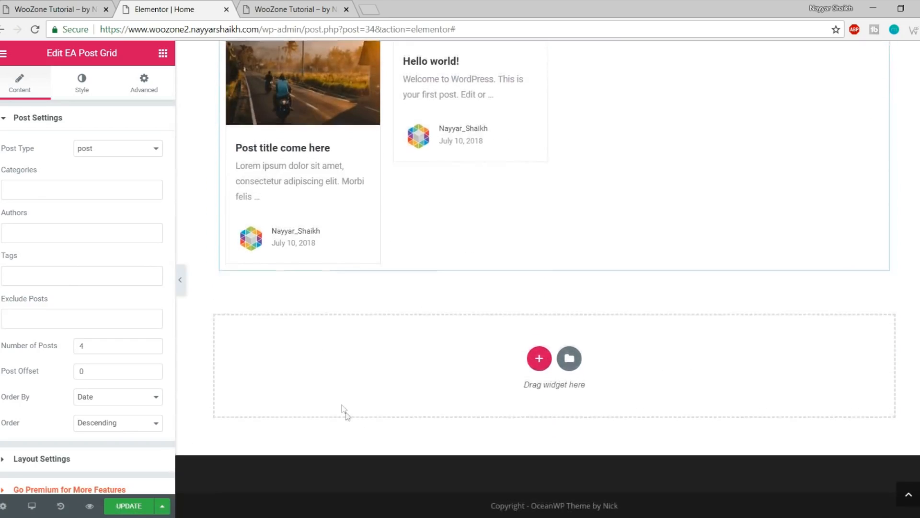
{"action": "scroll", "coordinate": [344, 410], "scroll_direction": "up", "scroll_amount": 6}
Save the home page with UPDATE and scroll through the editor preview
{"action": "left_click", "coordinate": [129, 506]}
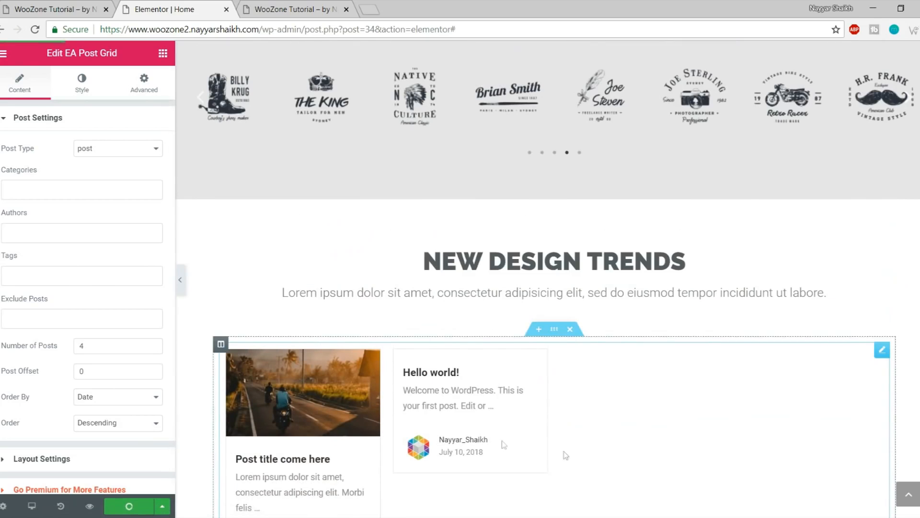
{"action": "left_click", "coordinate": [908, 497]}
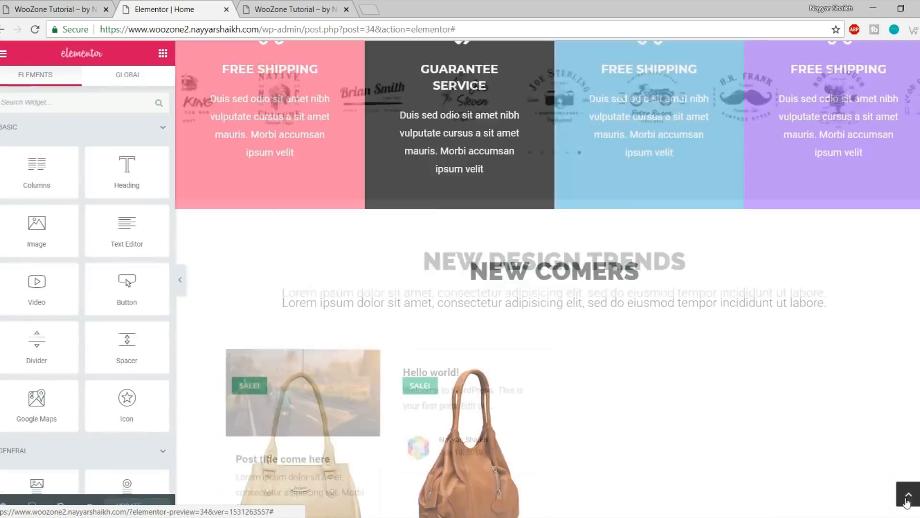
{"action": "scroll", "coordinate": [896, 294], "scroll_direction": "down", "scroll_amount": 5}
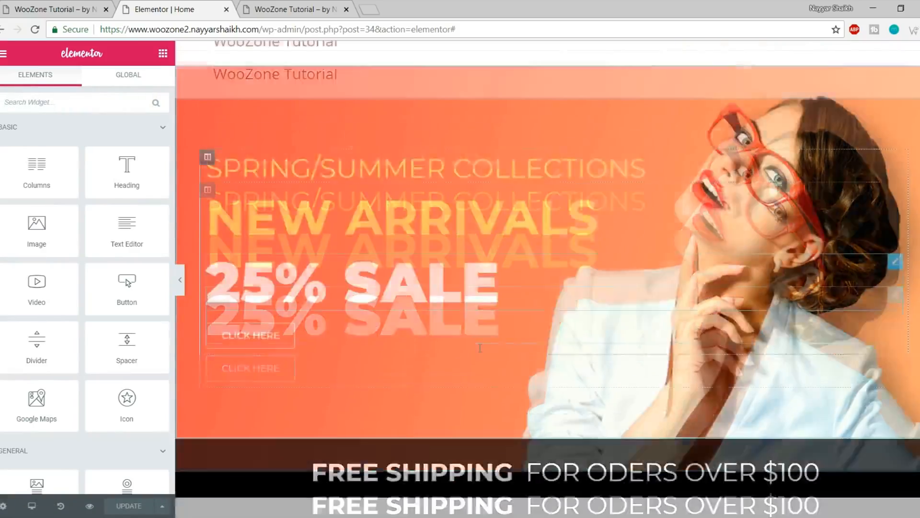
{"action": "scroll", "coordinate": [480, 347], "scroll_direction": "down", "scroll_amount": 9}
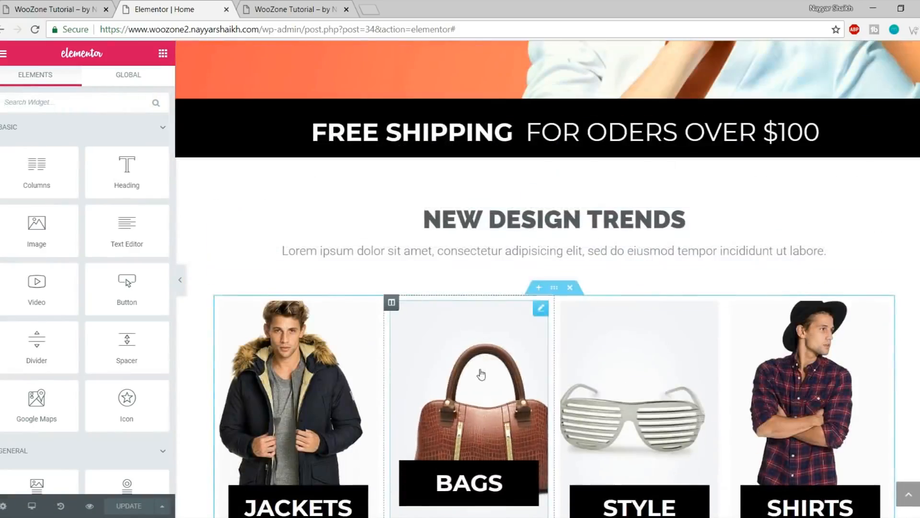
{"action": "scroll", "coordinate": [481, 370], "scroll_direction": "down", "scroll_amount": 12}
{"action": "scroll", "coordinate": [486, 394], "scroll_direction": "up", "scroll_amount": 8}
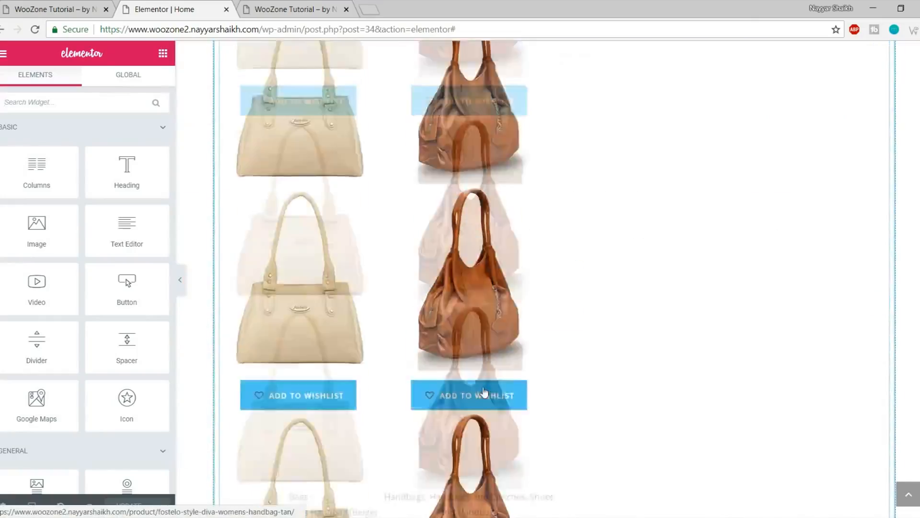
{"action": "scroll", "coordinate": [486, 394], "scroll_direction": "up", "scroll_amount": 7}
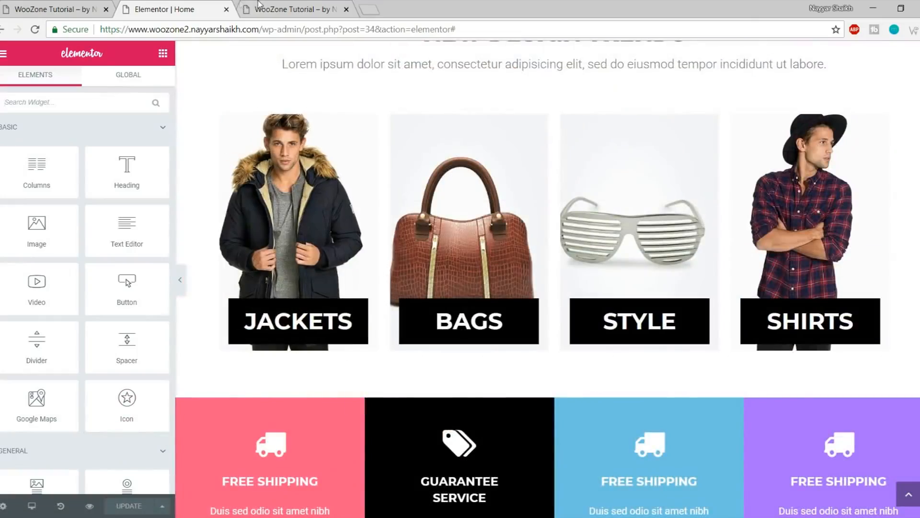
Reload the live site from its title and confirm NEW DESIGN TRENDS lists the two posts
{"action": "left_click", "coordinate": [259, 6]}
{"action": "scroll", "coordinate": [307, 225], "scroll_direction": "down", "scroll_amount": 4}
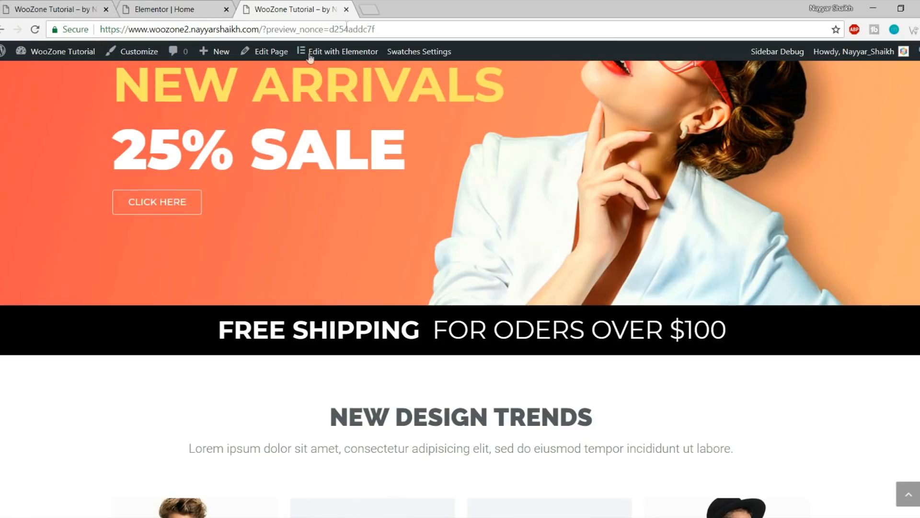
{"action": "scroll", "coordinate": [235, 224], "scroll_direction": "up", "scroll_amount": 4}
{"action": "left_click", "coordinate": [152, 94]}
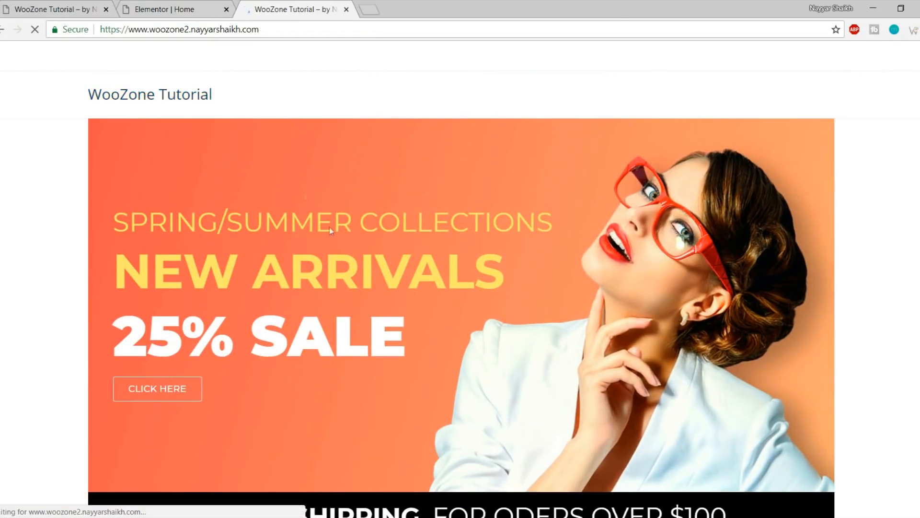
{"action": "scroll", "coordinate": [331, 250], "scroll_direction": "down", "scroll_amount": 5}
{"action": "scroll", "coordinate": [336, 259], "scroll_direction": "down", "scroll_amount": 15}
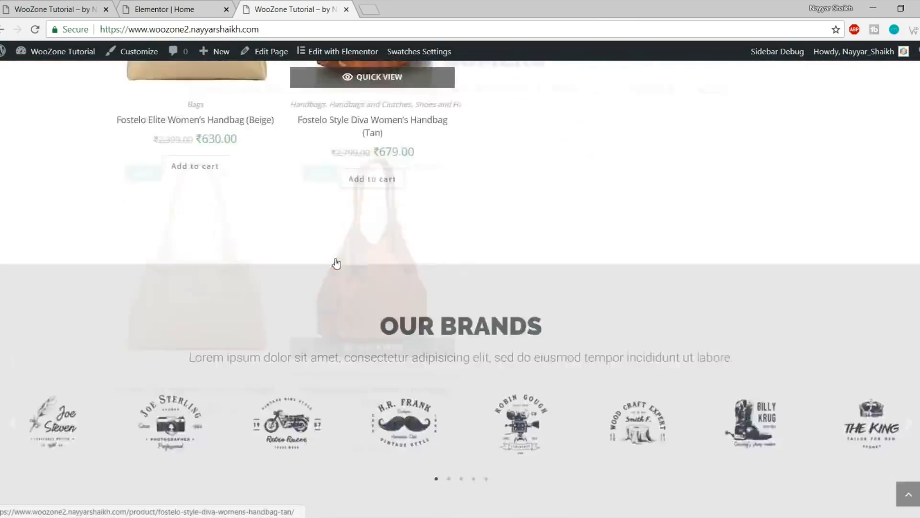
{"action": "scroll", "coordinate": [341, 272], "scroll_direction": "up", "scroll_amount": 5}
{"action": "scroll", "coordinate": [342, 272], "scroll_direction": "up", "scroll_amount": 3}
{"action": "scroll", "coordinate": [491, 304], "scroll_direction": "down", "scroll_amount": 10}
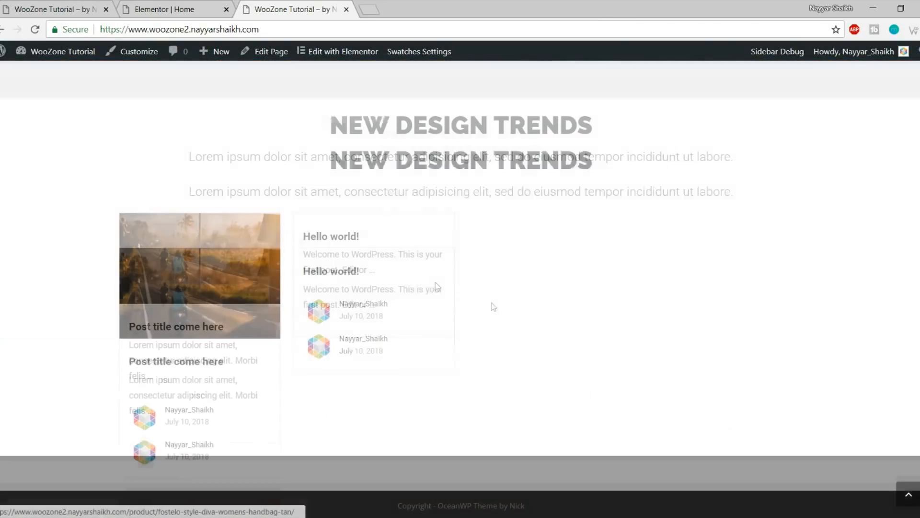
{"action": "left_click", "coordinate": [916, 499]}
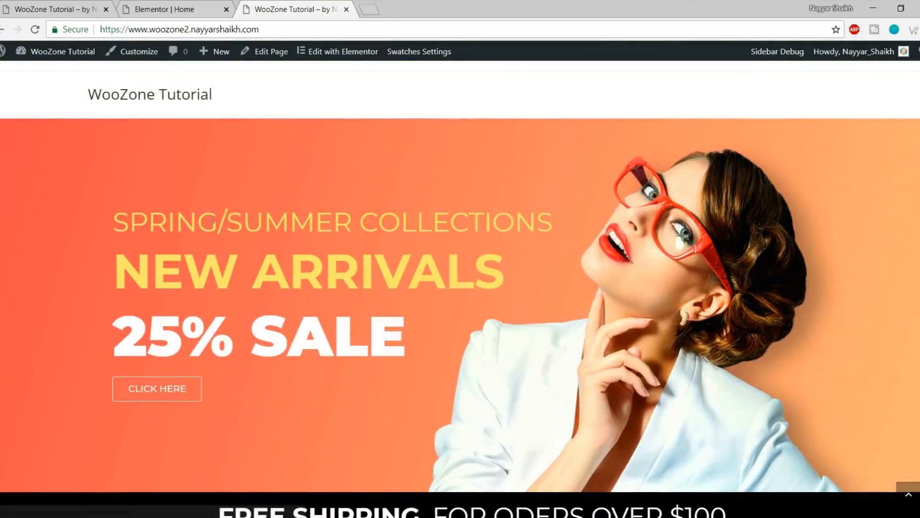
{"action": "left_click_drag", "start_coordinate": [71, 222], "coordinate": [556, 219]}
Scroll the reference store site back to the top and reload it
{"action": "left_click", "coordinate": [173, 9]}
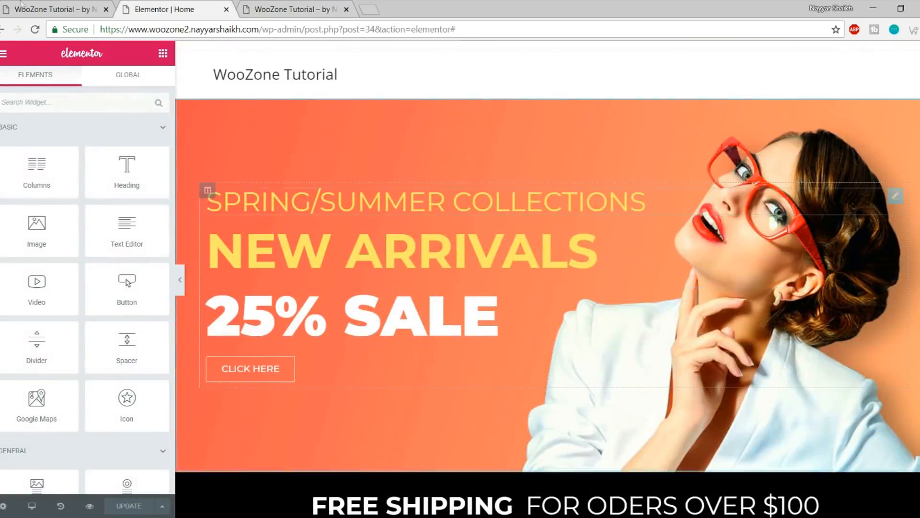
{"action": "left_click", "coordinate": [6, 5]}
{"action": "left_click", "coordinate": [29, 6]}
{"action": "scroll", "coordinate": [167, 194], "scroll_direction": "up", "scroll_amount": 1}
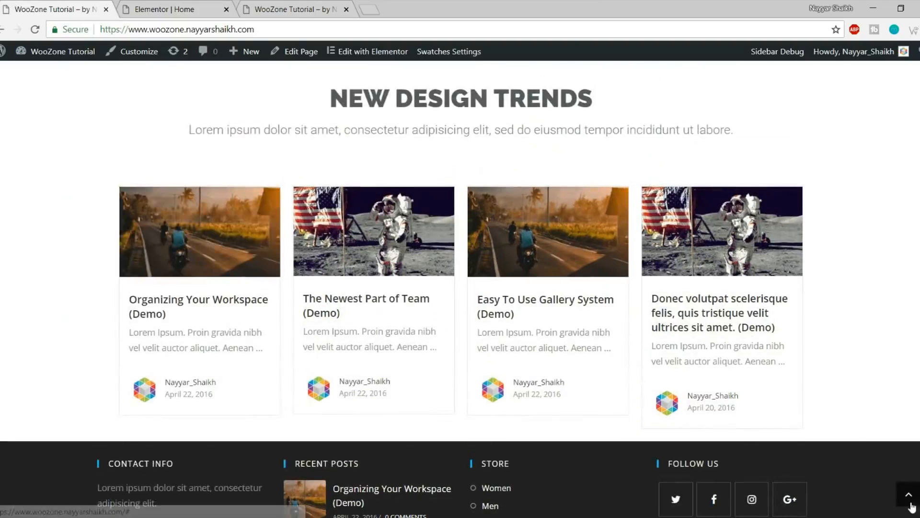
{"action": "left_click", "coordinate": [913, 502]}
{"action": "left_click", "coordinate": [38, 32]}
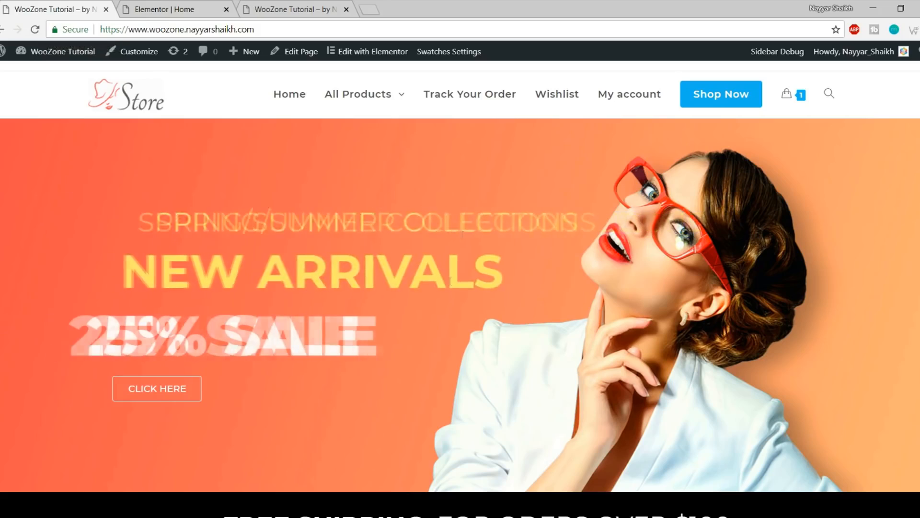
Give the SPRING/SUMMER COLLECTIONS heading a Zoom In Left entrance animation
{"action": "left_click", "coordinate": [237, 5]}
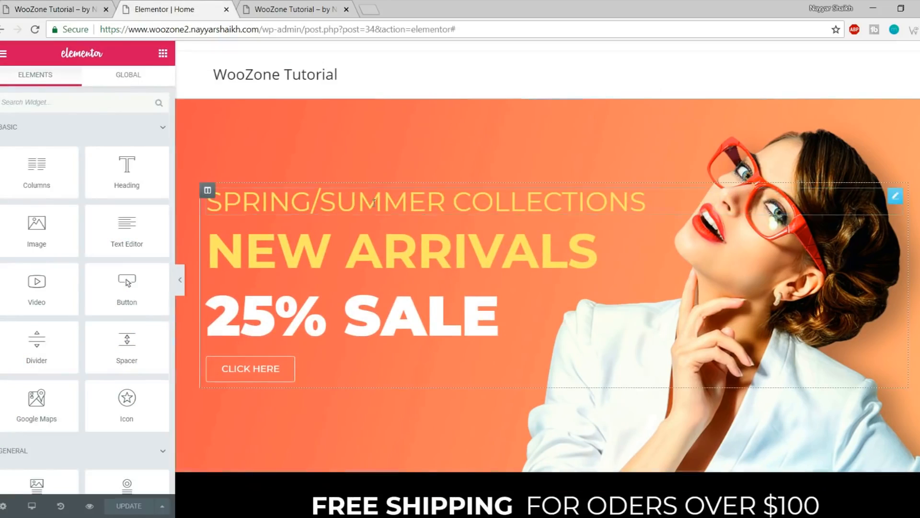
{"action": "scroll", "coordinate": [612, 304], "scroll_direction": "down", "scroll_amount": 15}
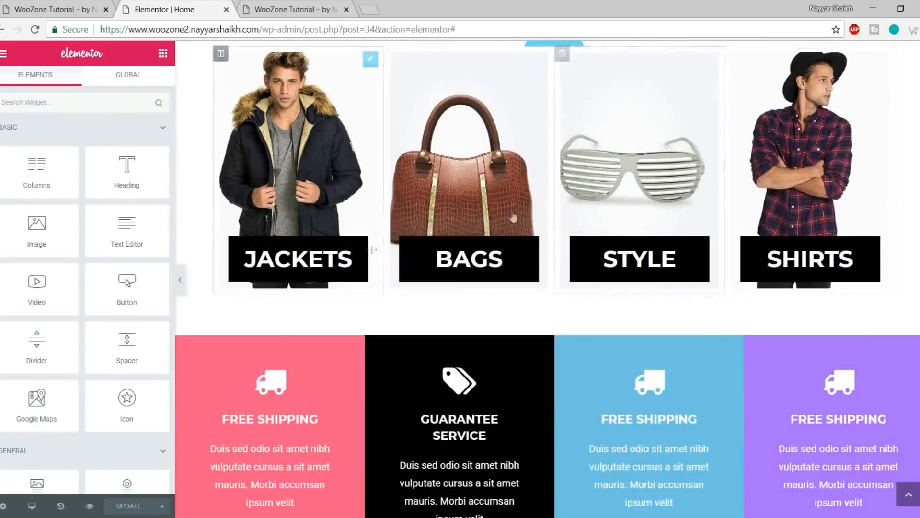
{"action": "scroll", "coordinate": [635, 392], "scroll_direction": "down", "scroll_amount": 10}
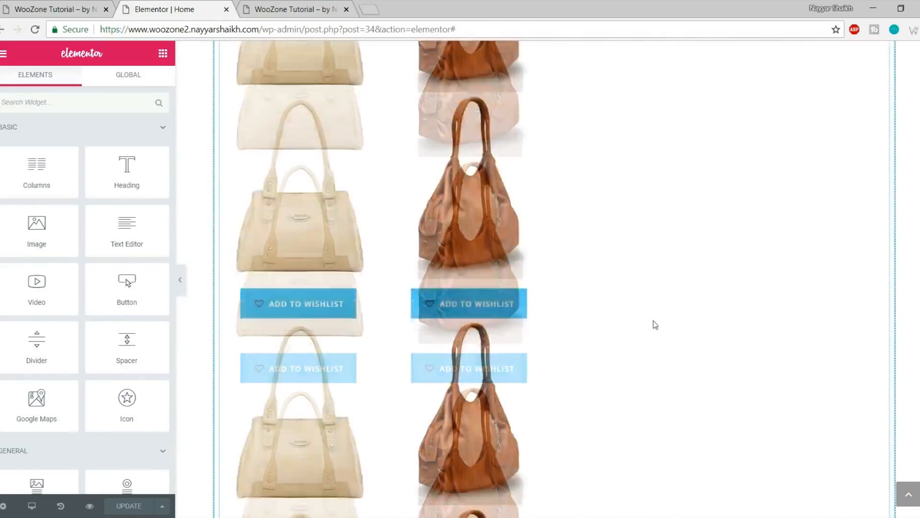
{"action": "scroll", "coordinate": [653, 322], "scroll_direction": "up", "scroll_amount": 10}
{"action": "scroll", "coordinate": [654, 332], "scroll_direction": "up", "scroll_amount": 10}
{"action": "scroll", "coordinate": [583, 365], "scroll_direction": "down", "scroll_amount": 5}
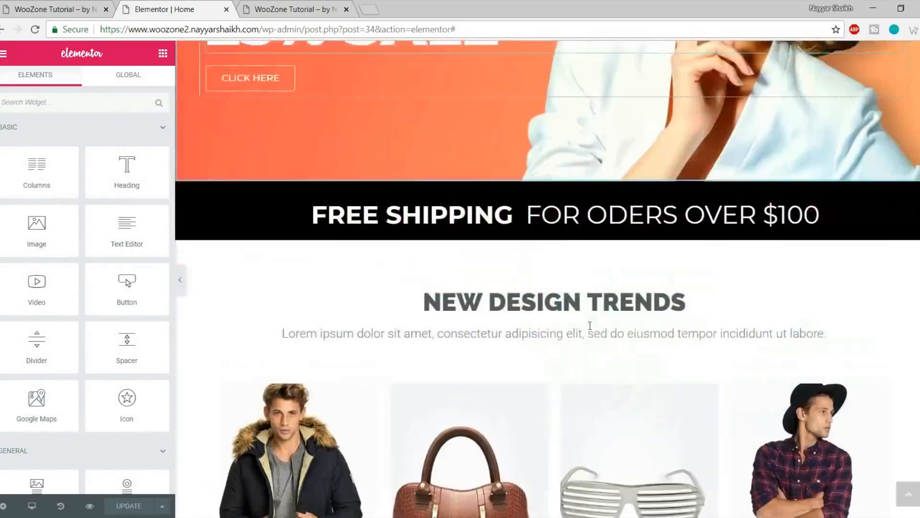
{"action": "scroll", "coordinate": [583, 366], "scroll_direction": "down", "scroll_amount": 3}
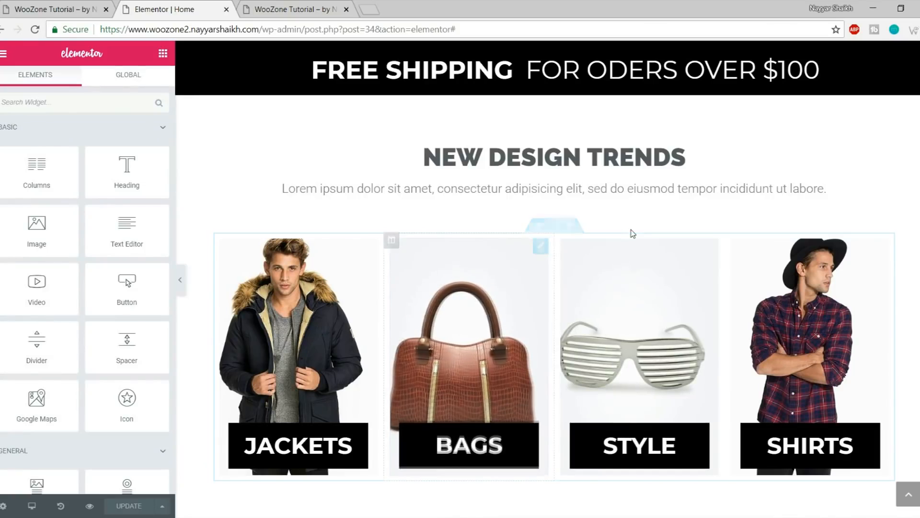
{"action": "scroll", "coordinate": [462, 155], "scroll_direction": "up", "scroll_amount": 10}
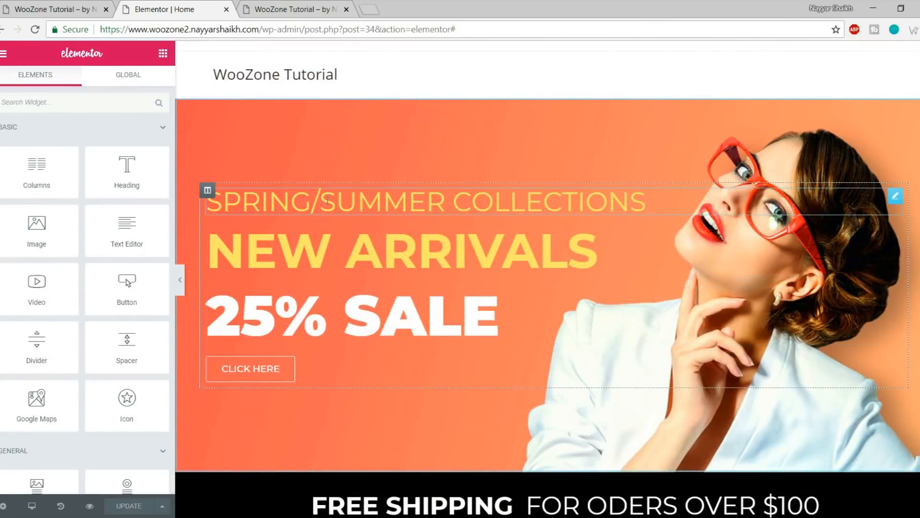
{"action": "left_click", "coordinate": [327, 201]}
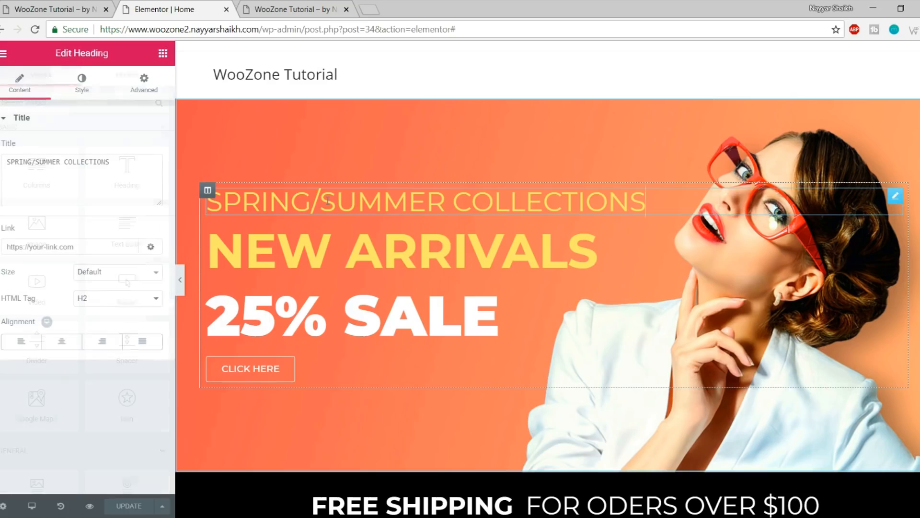
{"action": "left_click", "coordinate": [144, 84]}
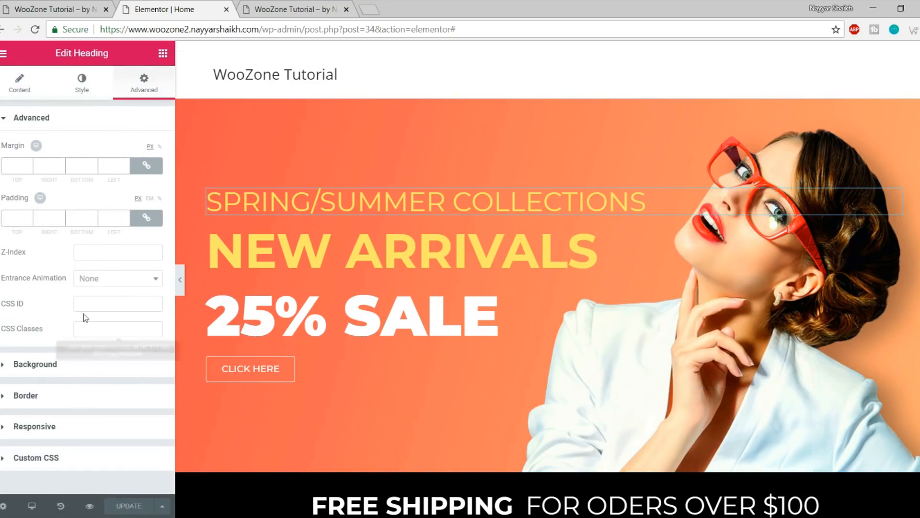
{"action": "left_click", "coordinate": [113, 285]}
{"action": "scroll", "coordinate": [136, 366], "scroll_direction": "down", "scroll_amount": 2}
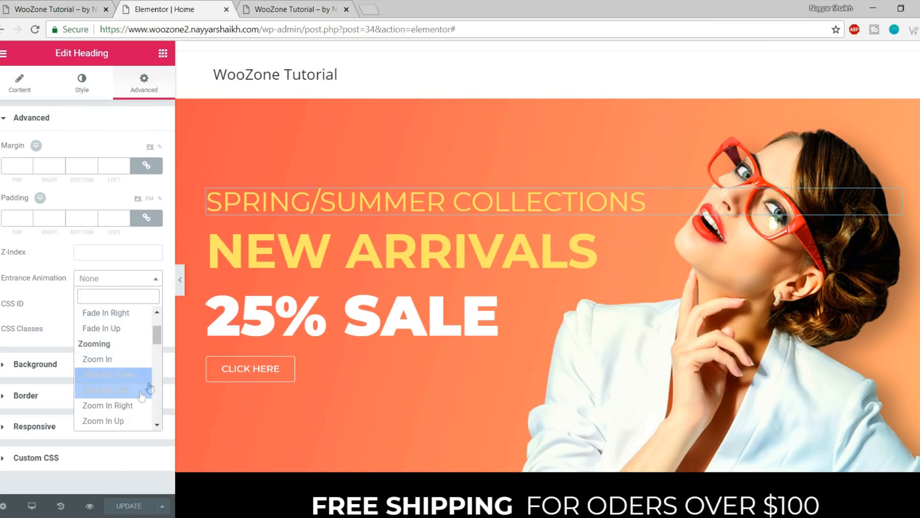
{"action": "left_click", "coordinate": [109, 390]}
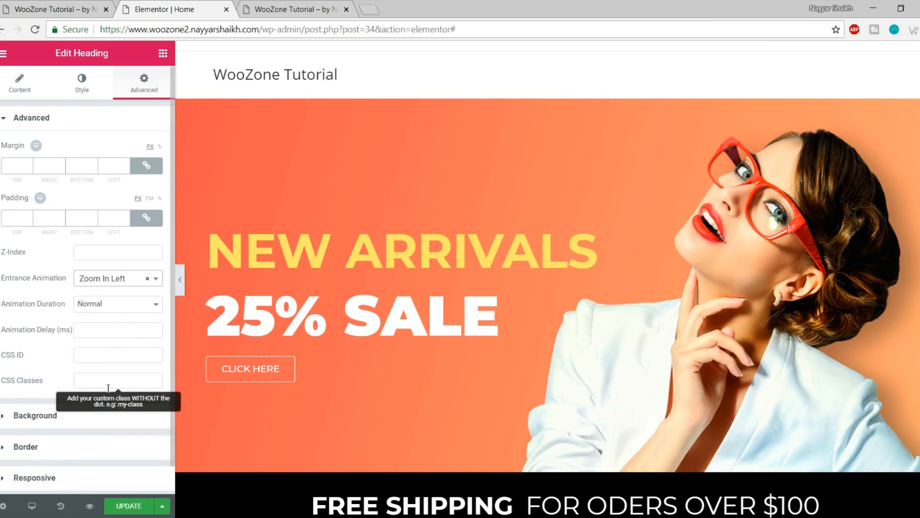
Give the 25% SALE heading a Fade In Right entrance animation
{"action": "left_click", "coordinate": [312, 316]}
{"action": "left_click", "coordinate": [143, 83]}
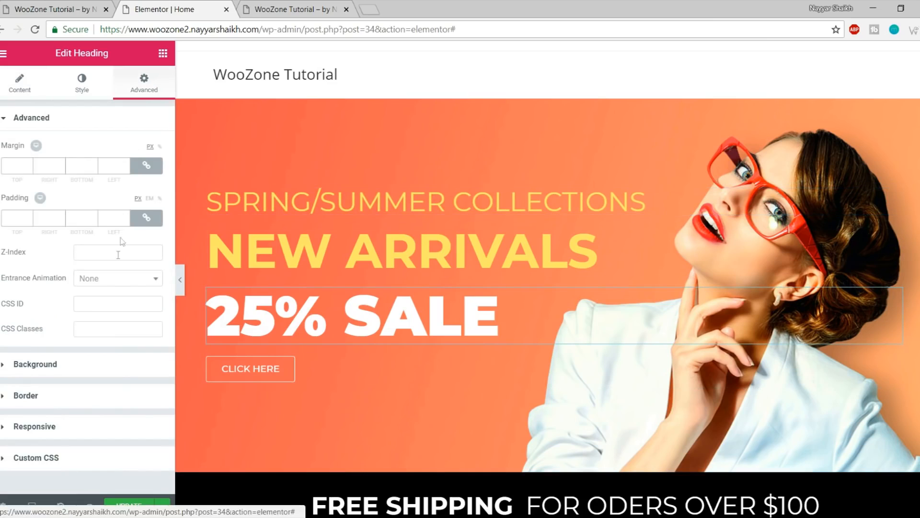
{"action": "scroll", "coordinate": [120, 394], "scroll_direction": "down", "scroll_amount": 3}
{"action": "scroll", "coordinate": [128, 396], "scroll_direction": "up", "scroll_amount": 3}
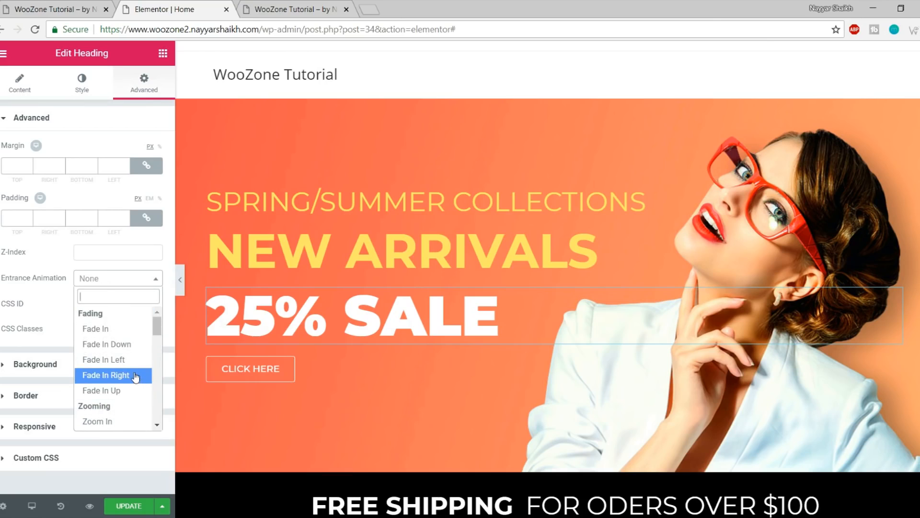
{"action": "left_click", "coordinate": [135, 377]}
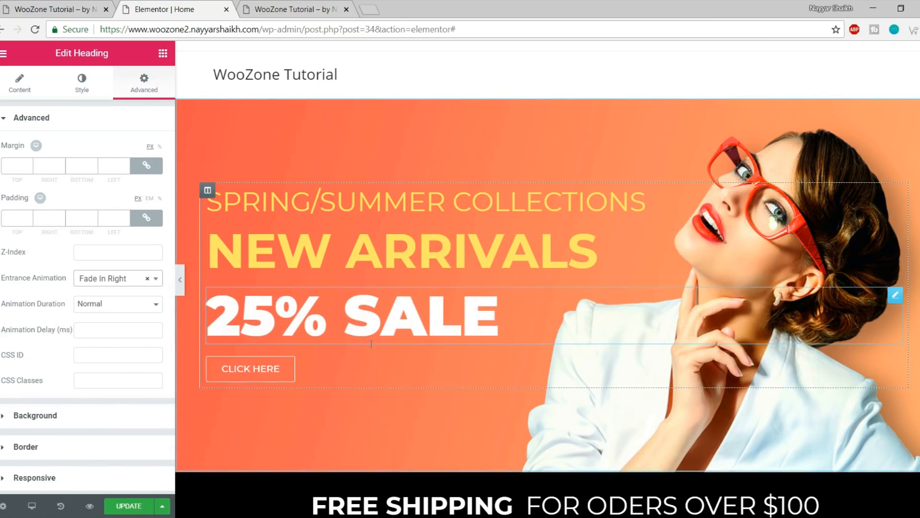
Give the CLICK HERE button a Bounce In Up entrance animation
{"action": "left_click", "coordinate": [283, 370]}
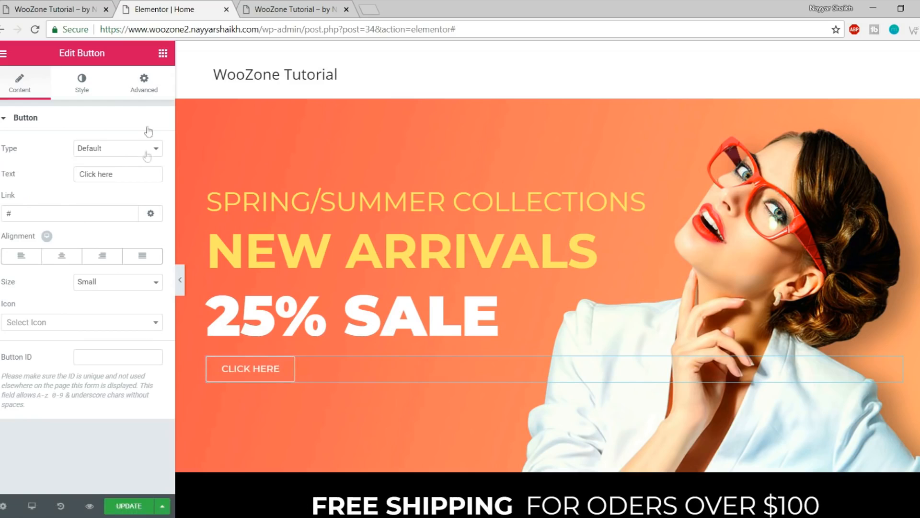
{"action": "left_click", "coordinate": [145, 95]}
{"action": "left_click", "coordinate": [113, 283]}
{"action": "scroll", "coordinate": [114, 364], "scroll_direction": "down", "scroll_amount": 5}
{"action": "scroll", "coordinate": [124, 384], "scroll_direction": "up", "scroll_amount": 5}
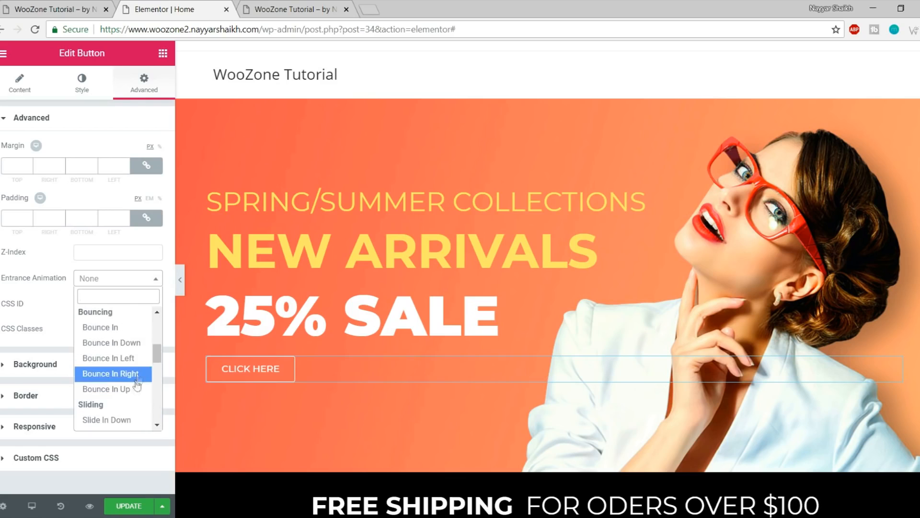
{"action": "left_click", "coordinate": [136, 388]}
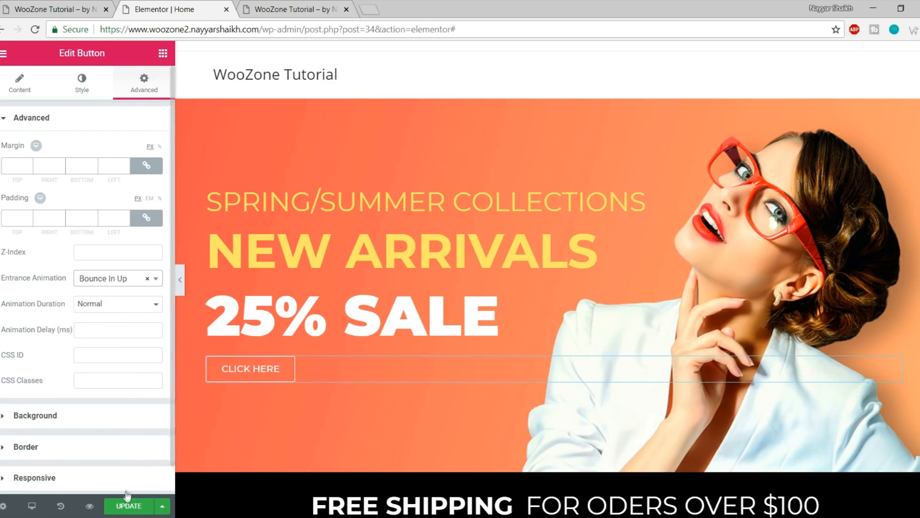
{"action": "left_click", "coordinate": [312, 5]}
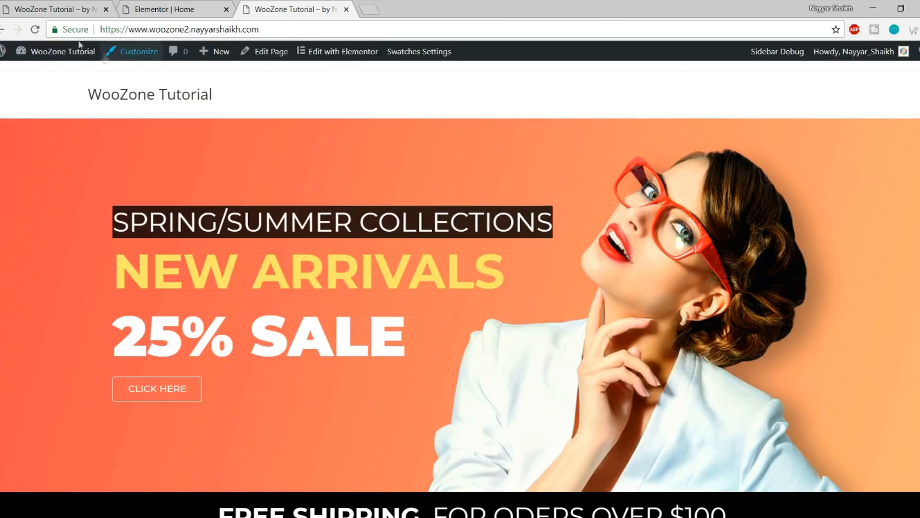
Preview the hero animations on the reloaded live page, compare with the Store site, then close Elementor
{"action": "key", "text": "F5"}
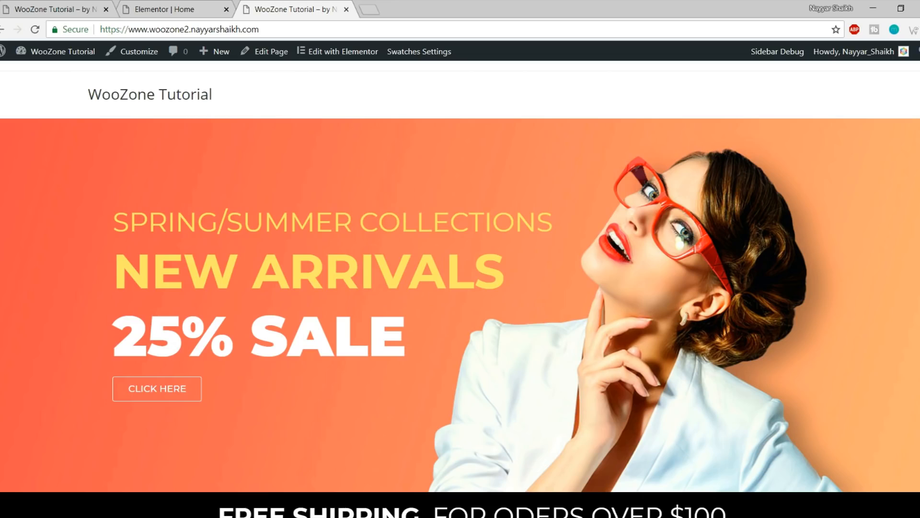
{"action": "scroll", "coordinate": [460, 288], "scroll_direction": "down", "scroll_amount": 20}
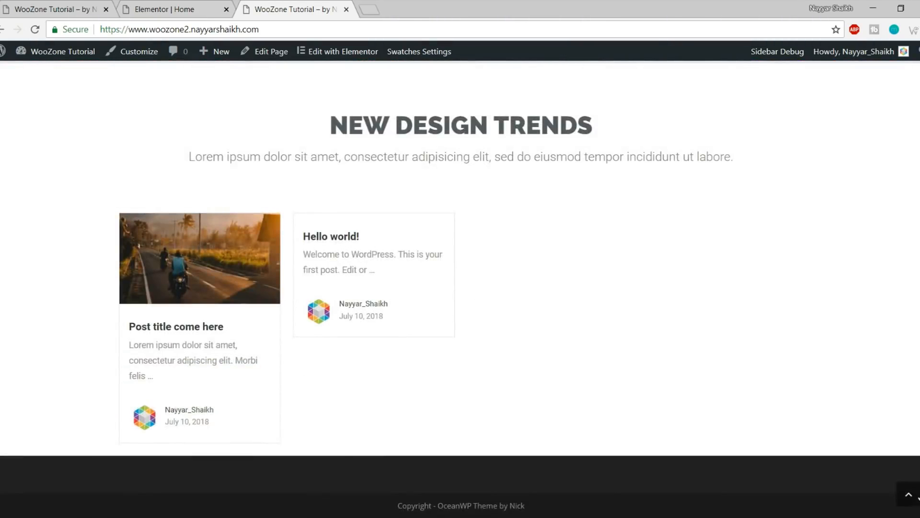
{"action": "scroll", "coordinate": [460, 287], "scroll_direction": "up", "scroll_amount": 20}
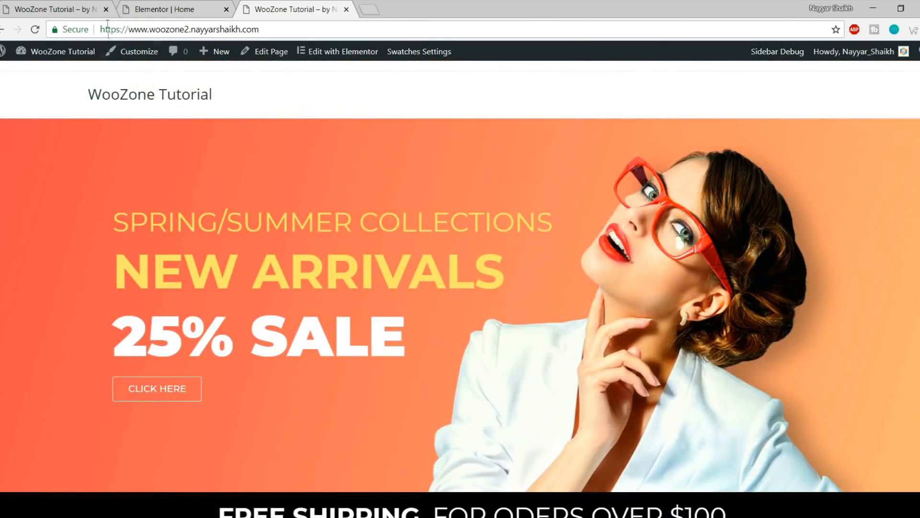
{"action": "left_click", "coordinate": [51, 6]}
{"action": "mouse_move", "coordinate": [350, 106]}
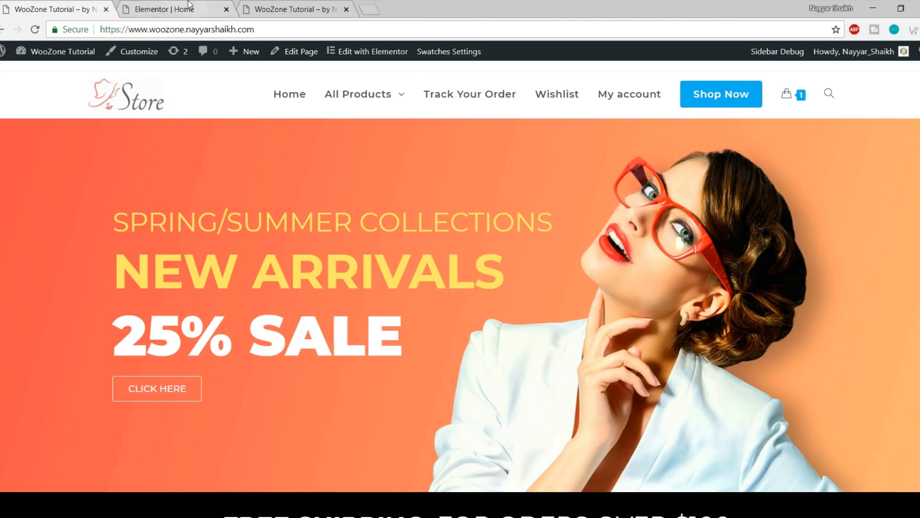
{"action": "left_click", "coordinate": [201, 10]}
{"action": "left_click", "coordinate": [226, 10]}
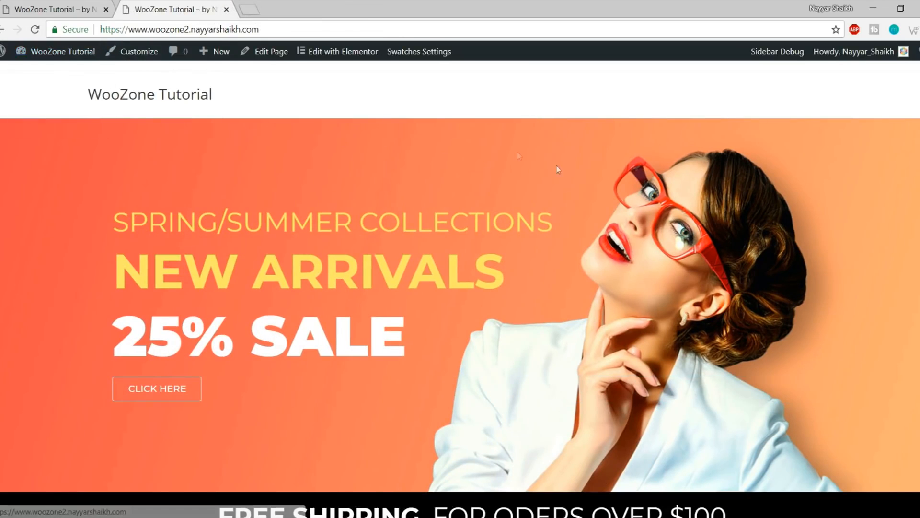
Open Appearance > Menus in a new tab and create a menu named Main Menu
{"action": "mouse_move", "coordinate": [61, 56]}
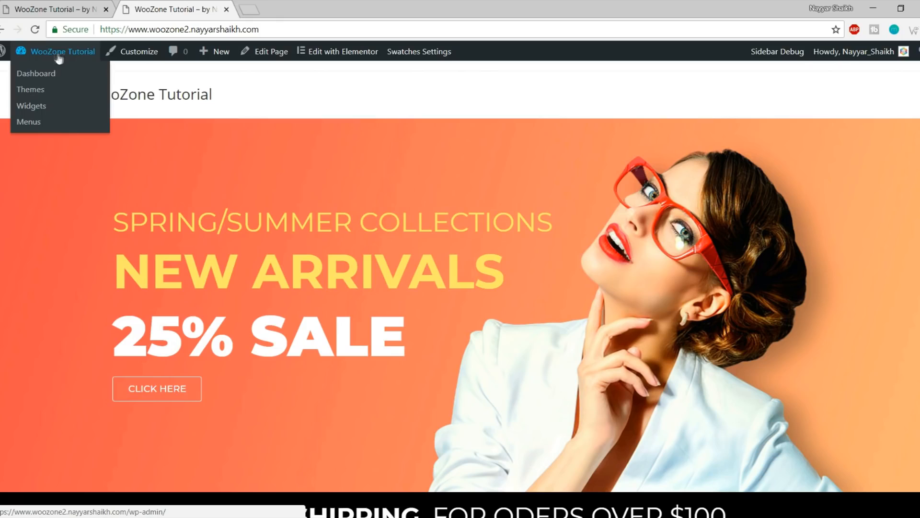
{"action": "right_click", "coordinate": [34, 125]}
{"action": "left_click", "coordinate": [57, 130]}
{"action": "left_click", "coordinate": [288, 9]}
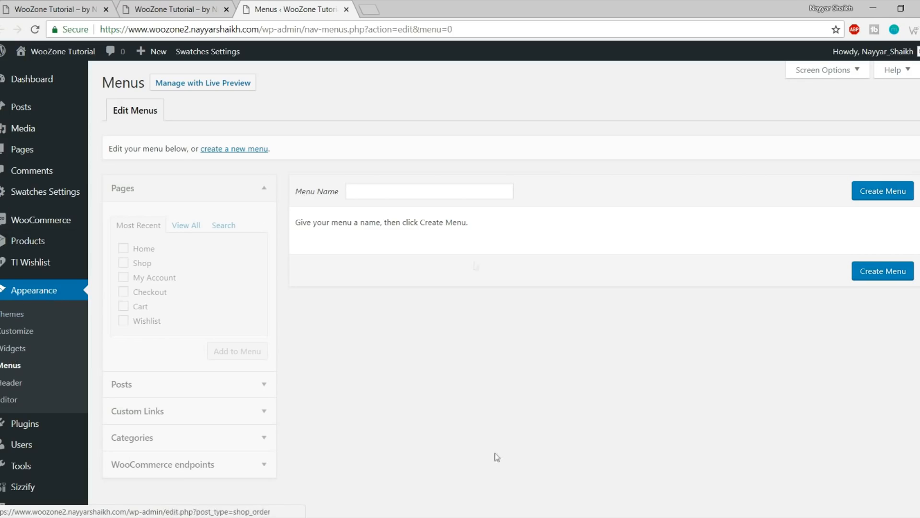
{"action": "left_click", "coordinate": [438, 193]}
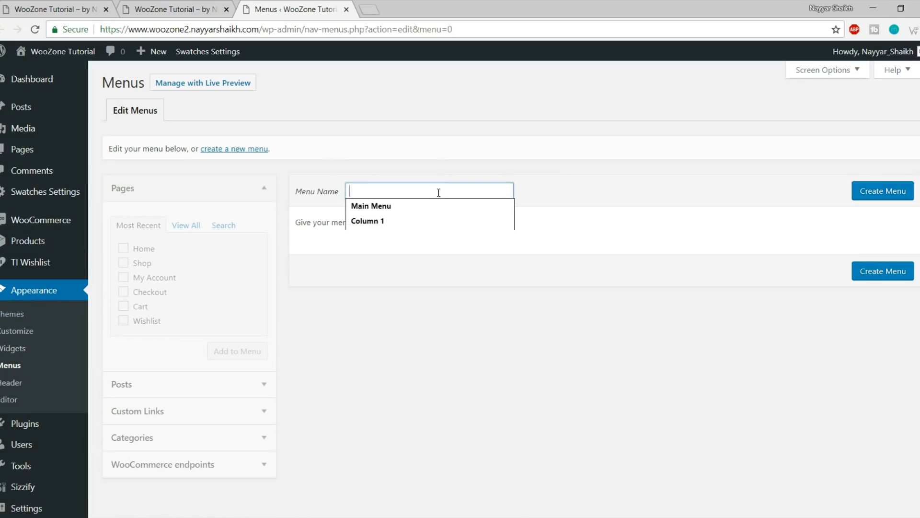
{"action": "left_click", "coordinate": [433, 205]}
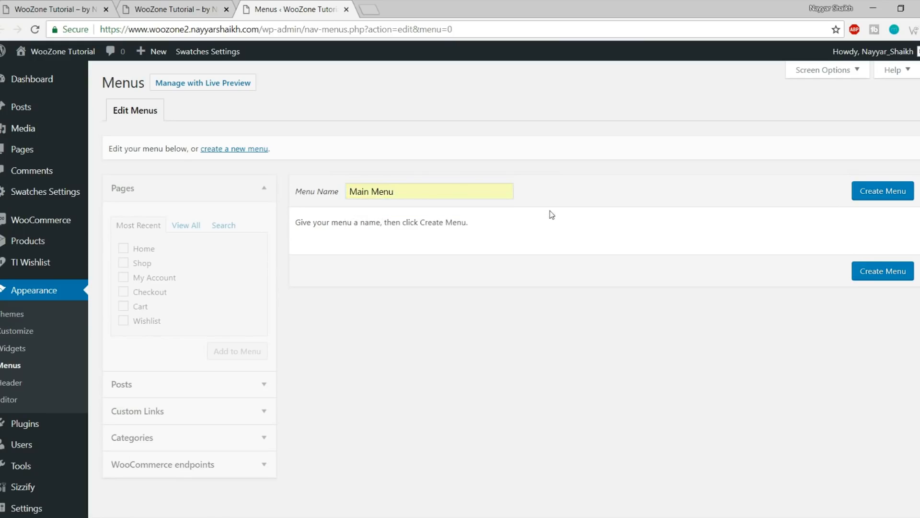
{"action": "left_click", "coordinate": [873, 203]}
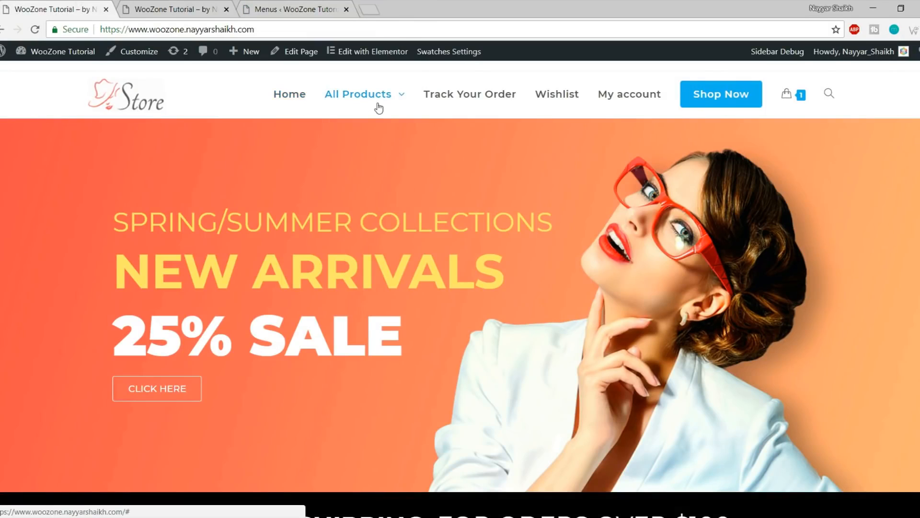
Add Home, Shop, My Account and Wishlist to Main Menu, then drag Shop to the end
{"action": "mouse_move", "coordinate": [380, 103]}
{"action": "left_click", "coordinate": [295, 9]}
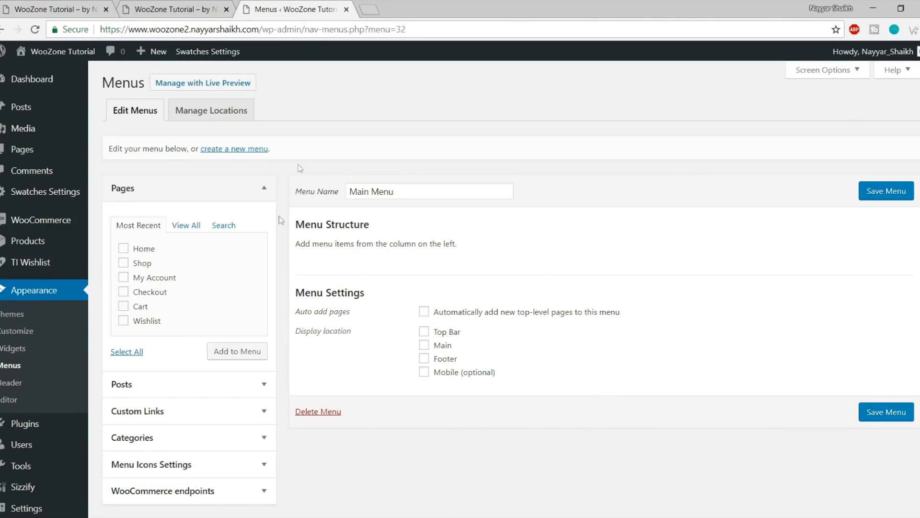
{"action": "left_click", "coordinate": [144, 249]}
{"action": "left_click", "coordinate": [143, 264]}
{"action": "left_click", "coordinate": [162, 278]}
{"action": "left_click", "coordinate": [159, 293]}
{"action": "left_click", "coordinate": [155, 296]}
{"action": "left_click", "coordinate": [248, 355]}
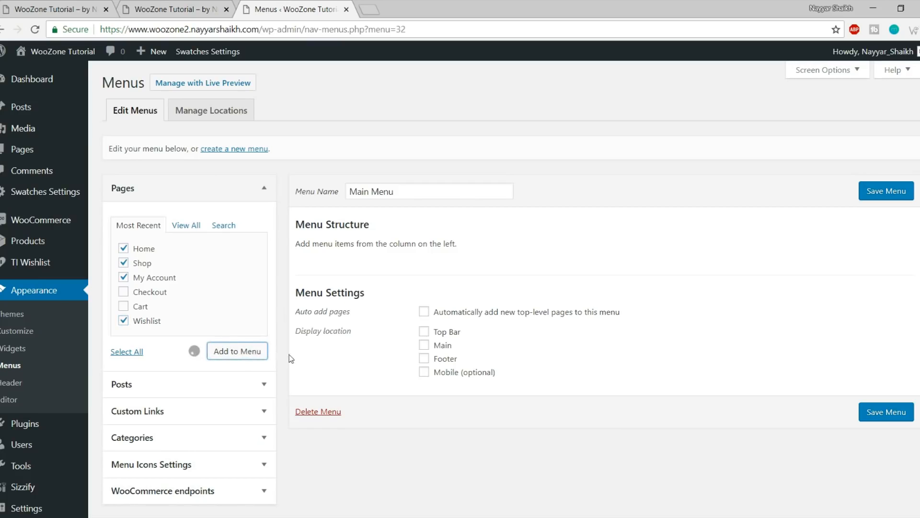
{"action": "left_click_drag", "start_coordinate": [399, 308], "coordinate": [397, 379]}
{"action": "scroll", "coordinate": [371, 290], "scroll_direction": "down", "scroll_amount": 3}
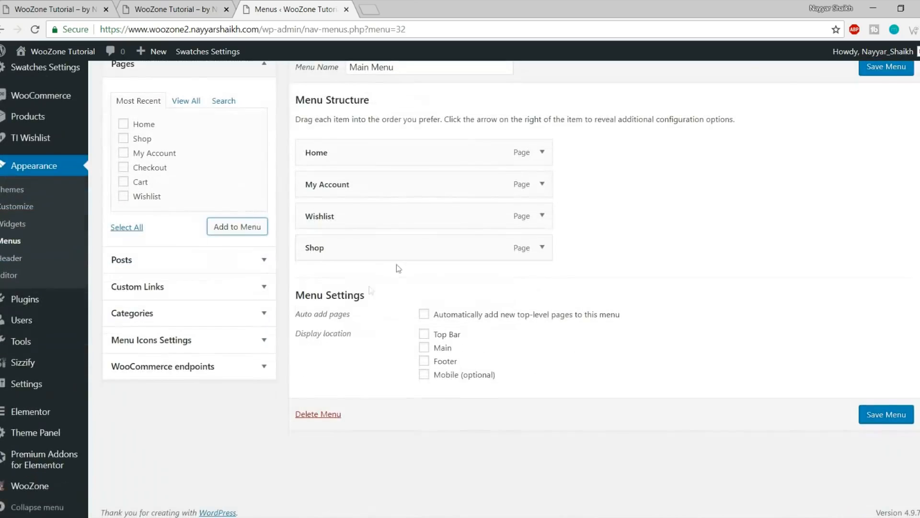
Relabel the Shop menu item to 'Shop Now' and compare it with the finished Store site
{"action": "left_click", "coordinate": [540, 246]}
{"action": "left_click", "coordinate": [391, 290]}
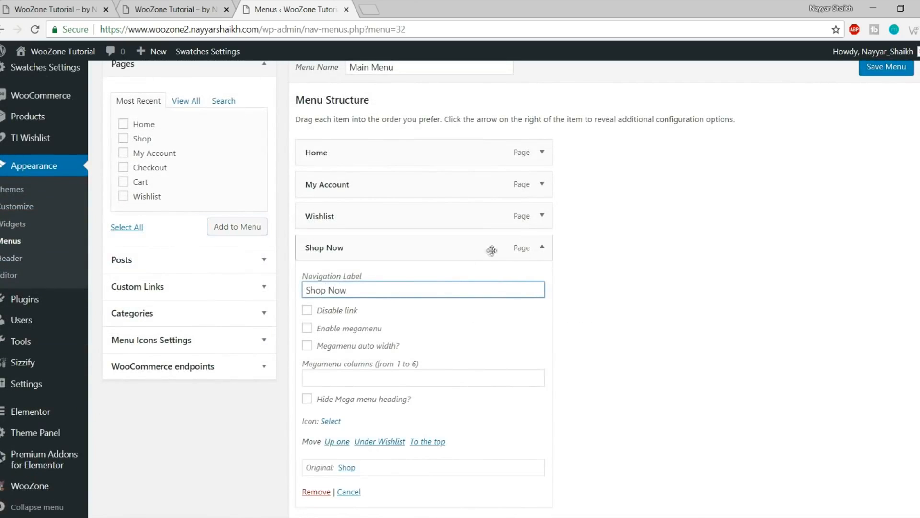
{"action": "left_click", "coordinate": [541, 248]}
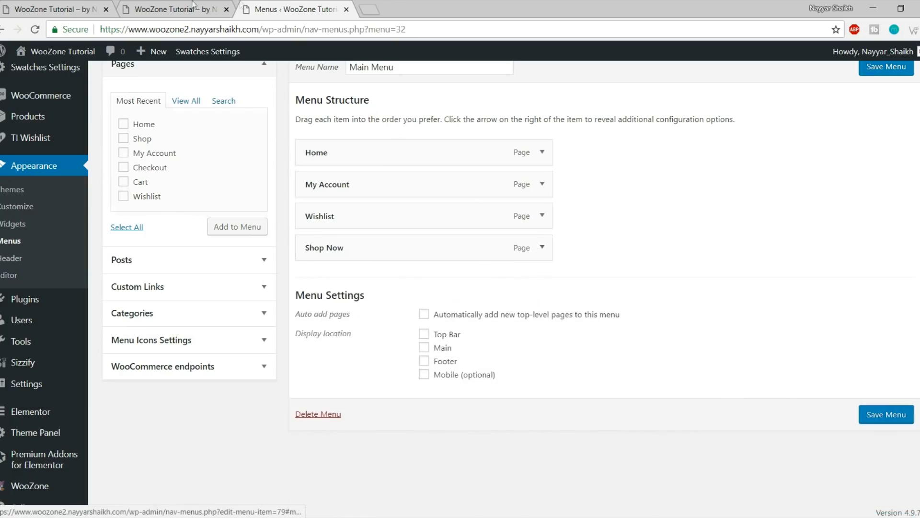
{"action": "left_click", "coordinate": [59, 8]}
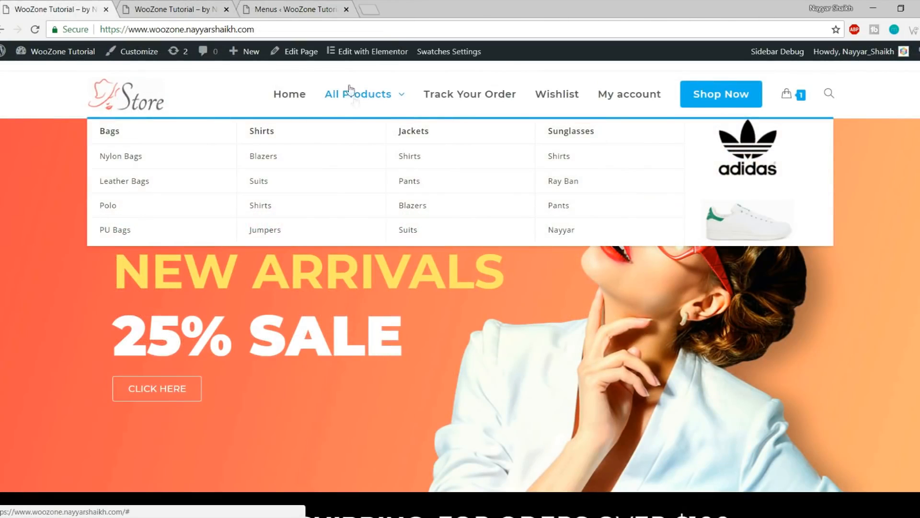
{"action": "left_click", "coordinate": [320, 8]}
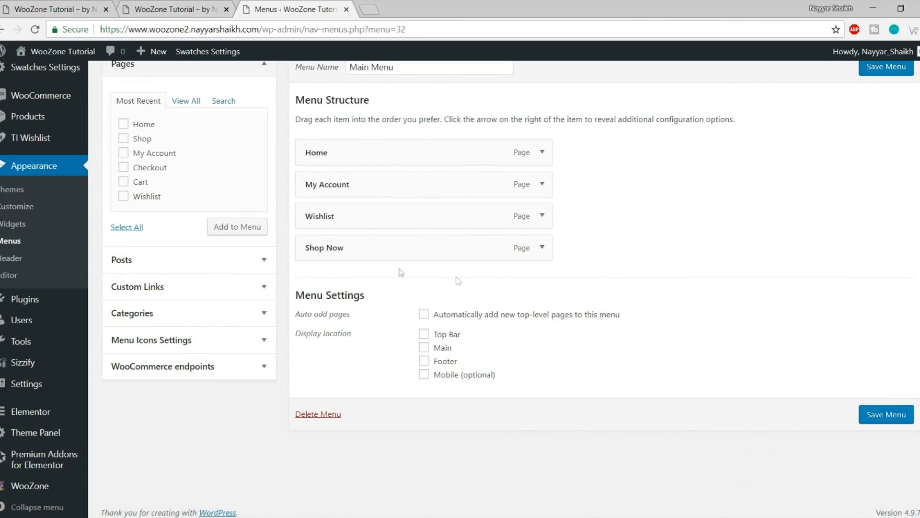
Assign Main Menu to the Main display location and save the menu
{"action": "left_click", "coordinate": [166, 13]}
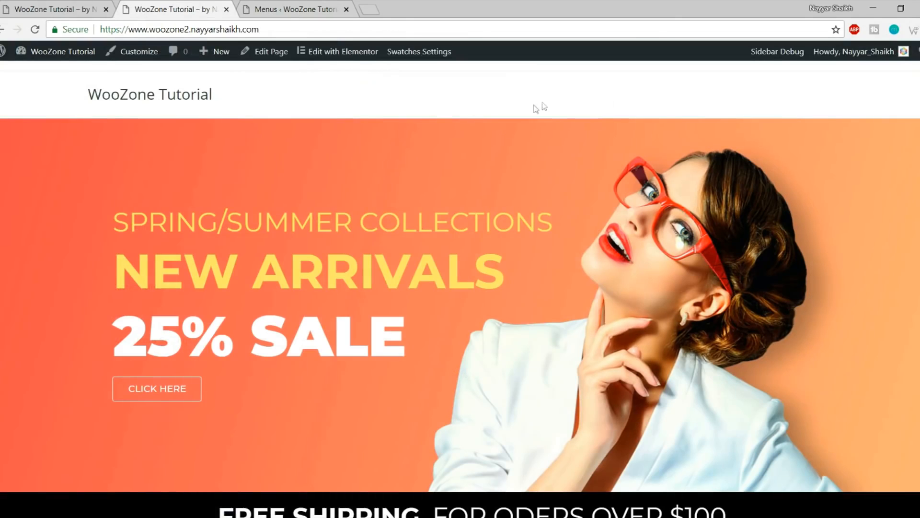
{"action": "left_click", "coordinate": [270, 6]}
{"action": "left_click", "coordinate": [424, 348]}
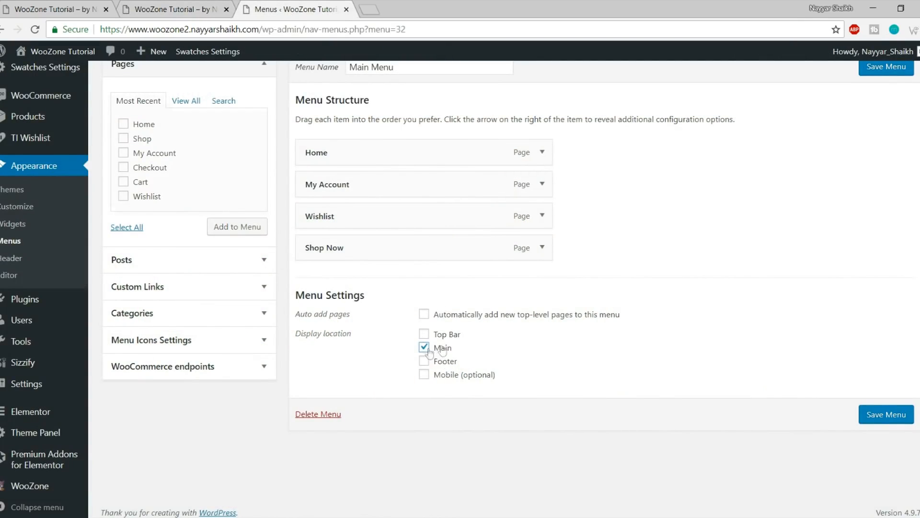
{"action": "left_click", "coordinate": [887, 412]}
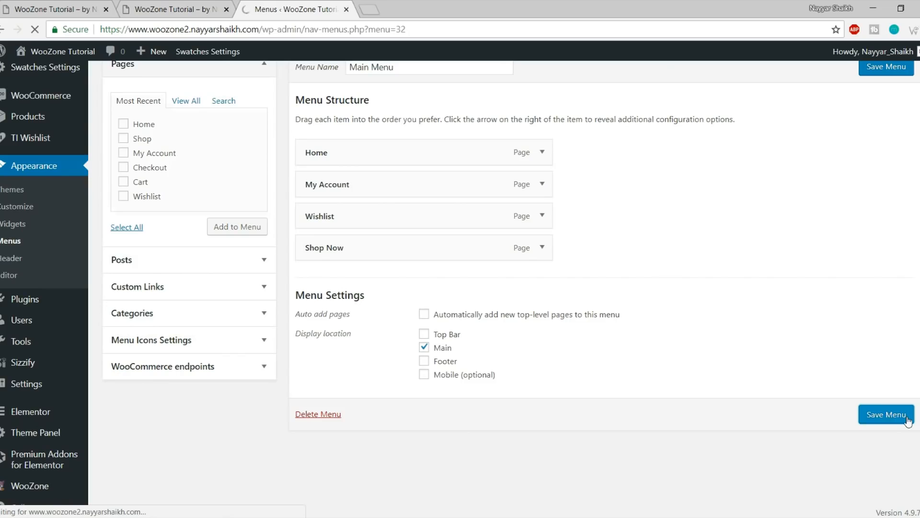
Reload the storefront to confirm Home, My Account, Wishlist and Shop Now appear in the header
{"action": "left_click", "coordinate": [195, 9]}
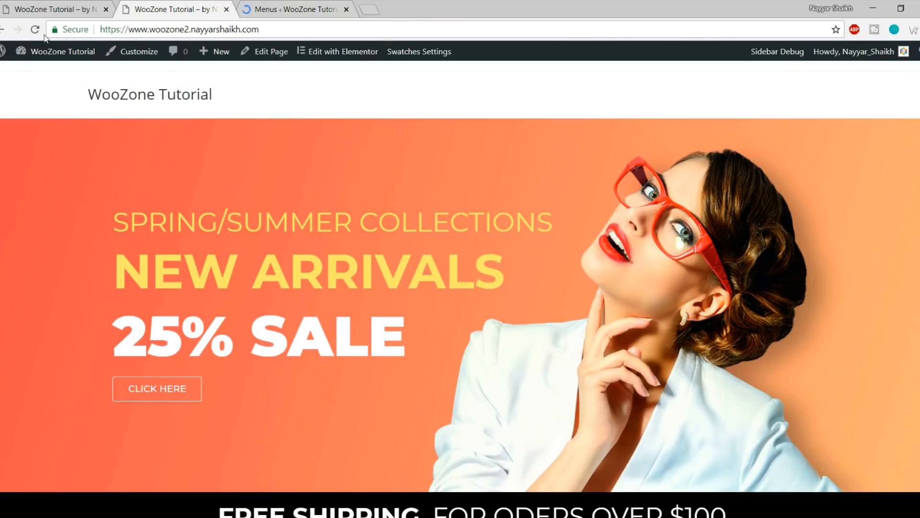
{"action": "left_click", "coordinate": [35, 29]}
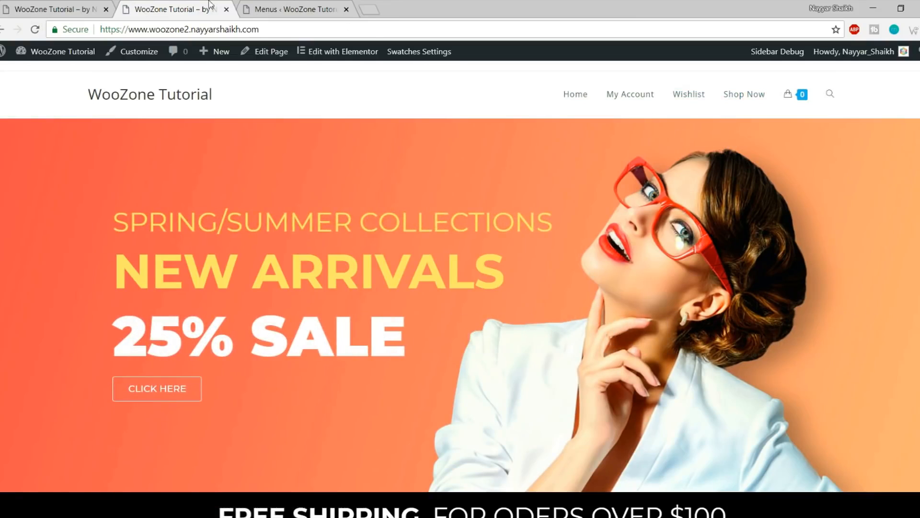
{"action": "left_click", "coordinate": [313, 5]}
{"action": "scroll", "coordinate": [608, 235], "scroll_direction": "down", "scroll_amount": 3}
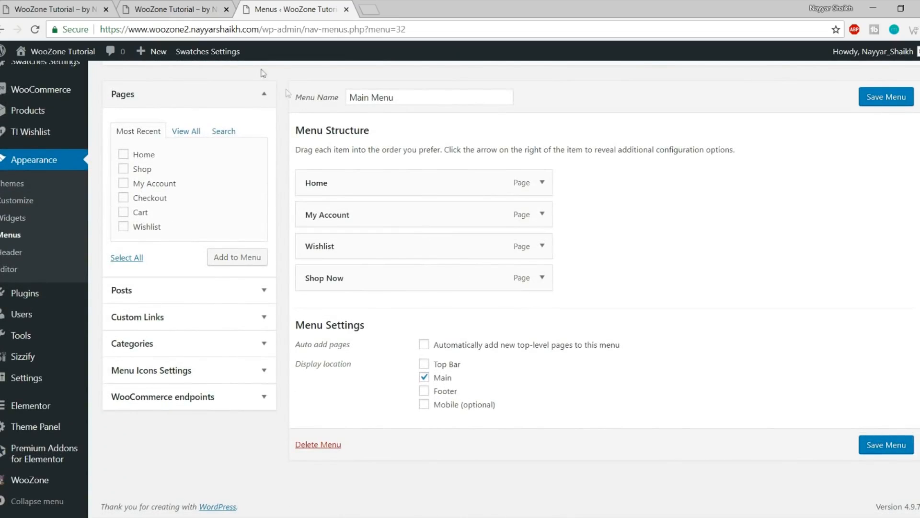
Compare with the reference store's menu, then expand the Shop Now item's settings
{"action": "left_click", "coordinate": [52, 8]}
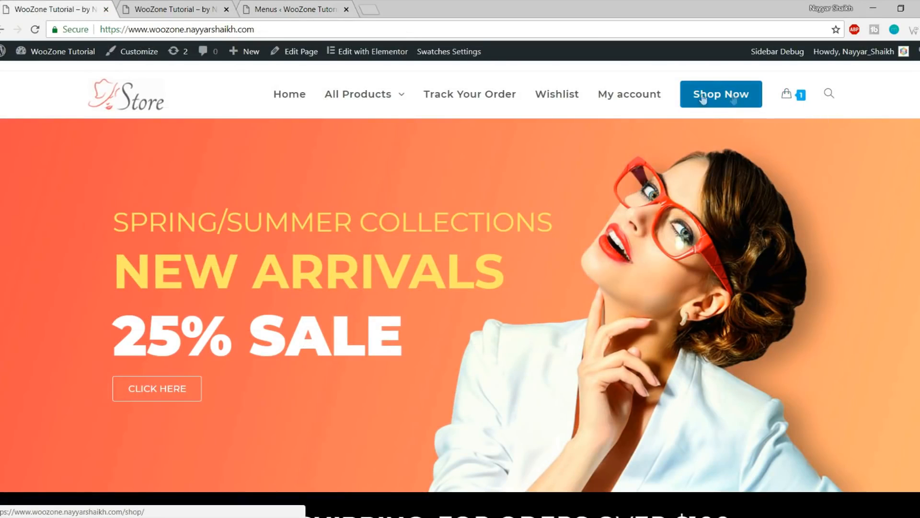
{"action": "left_click", "coordinate": [158, 10]}
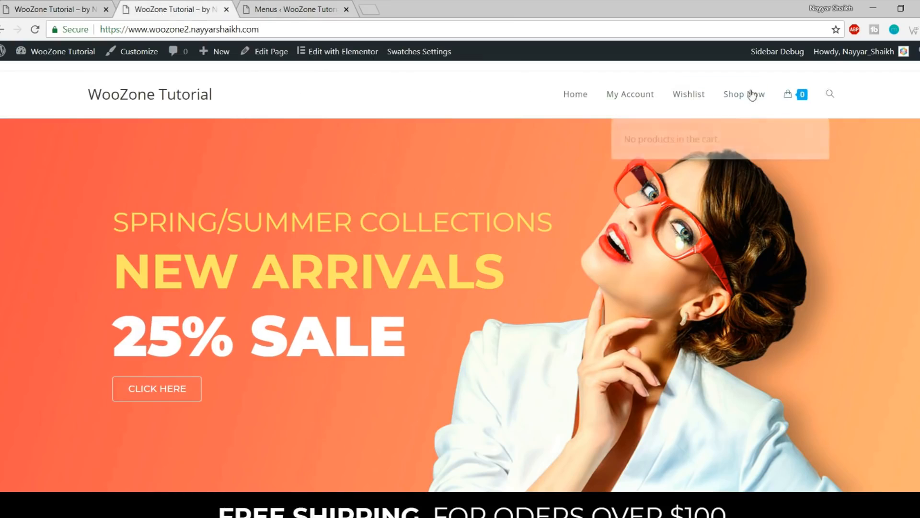
{"action": "left_click", "coordinate": [297, 7]}
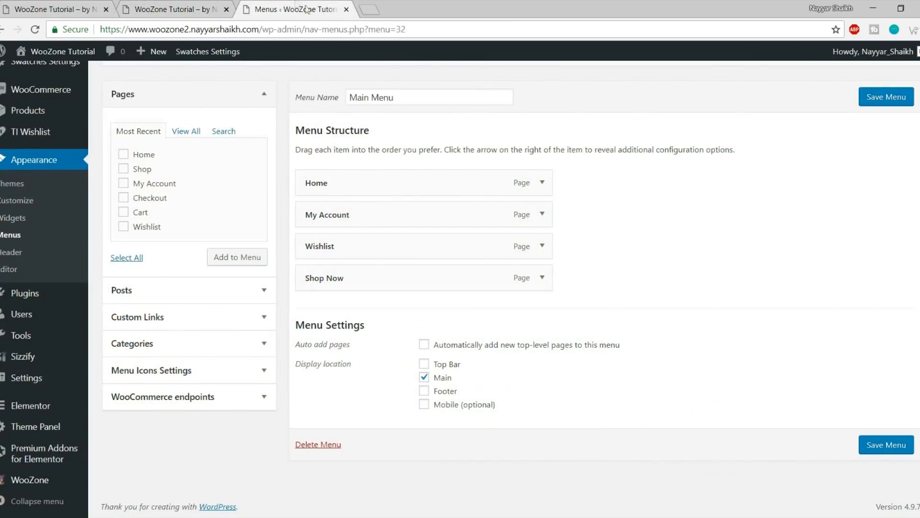
{"action": "left_click", "coordinate": [542, 277]}
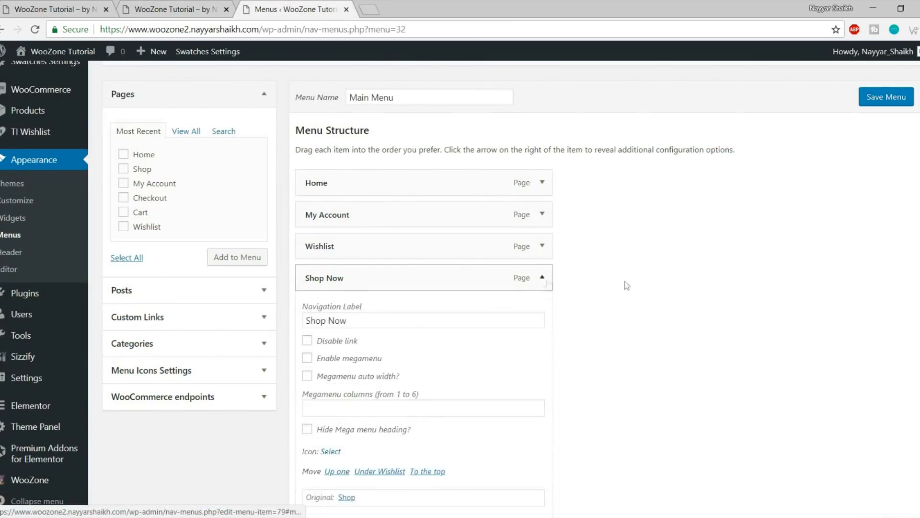
{"action": "scroll", "coordinate": [671, 283], "scroll_direction": "down", "scroll_amount": 4}
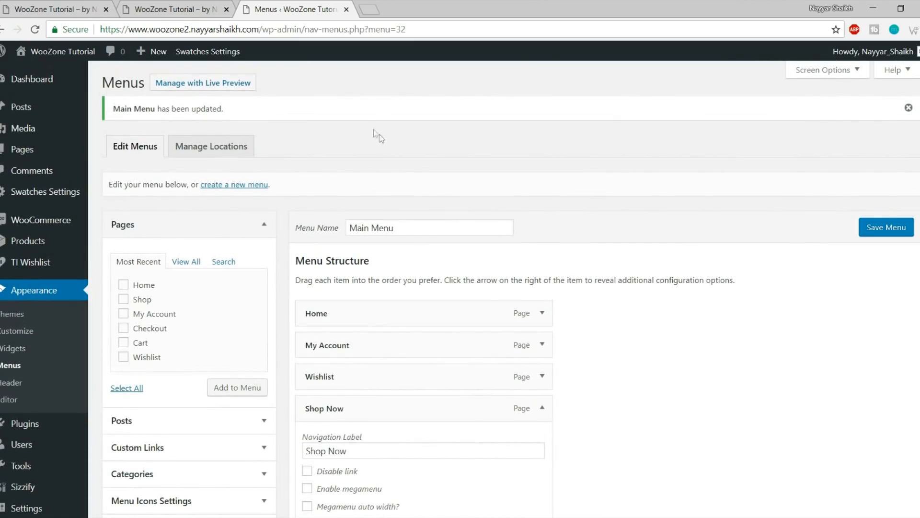
Enable the CSS Classes menu property, give Shop Now the class 'btn', and save the menu
{"action": "left_click", "coordinate": [831, 70]}
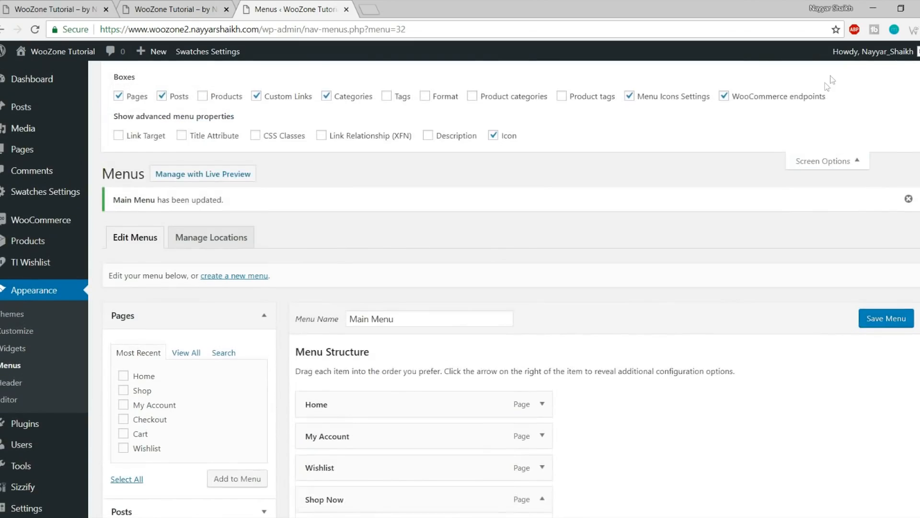
{"action": "left_click", "coordinate": [265, 142]}
{"action": "scroll", "coordinate": [829, 251], "scroll_direction": "down", "scroll_amount": 9}
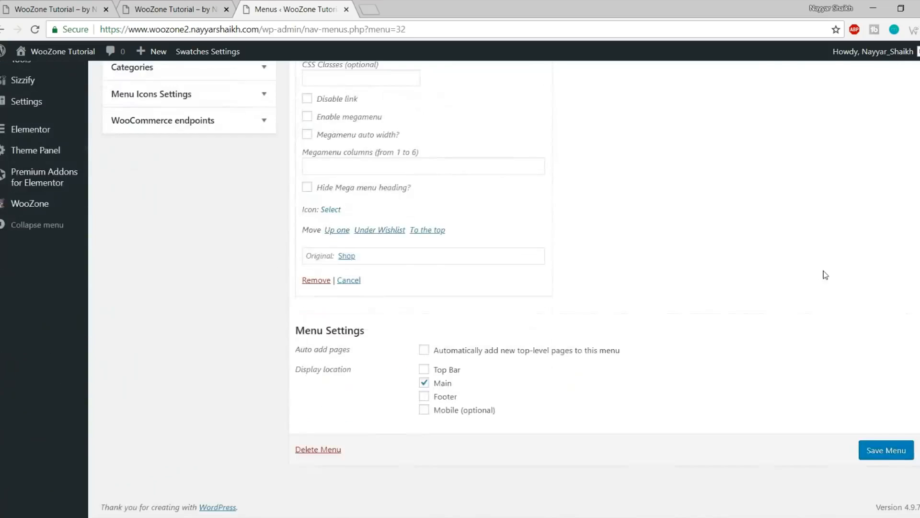
{"action": "scroll", "coordinate": [398, 230], "scroll_direction": "up", "scroll_amount": 1}
{"action": "left_click", "coordinate": [343, 207]}
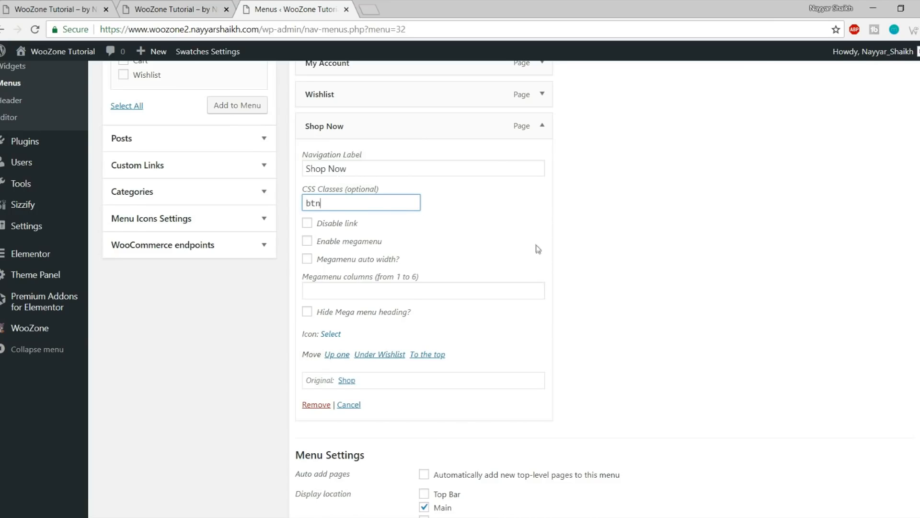
{"action": "scroll", "coordinate": [536, 249], "scroll_direction": "down", "scroll_amount": 2}
{"action": "left_click", "coordinate": [897, 459]}
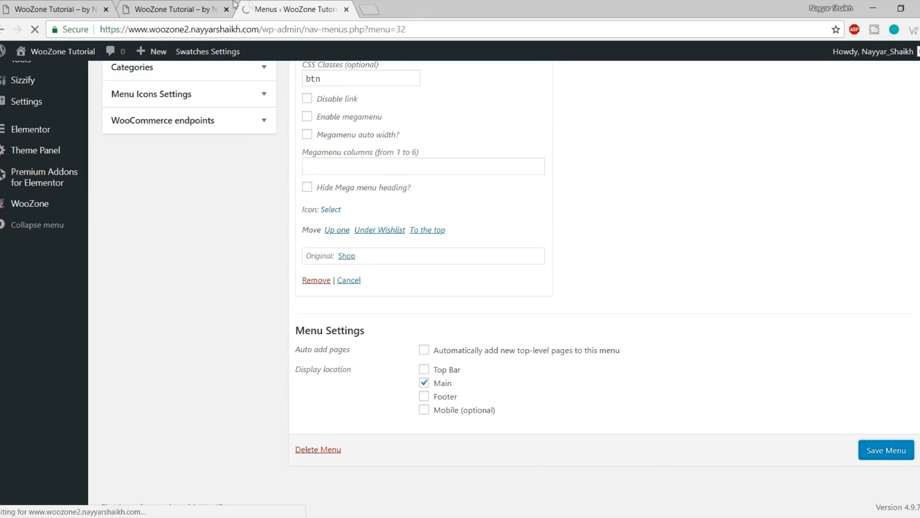
{"action": "left_click", "coordinate": [192, 9]}
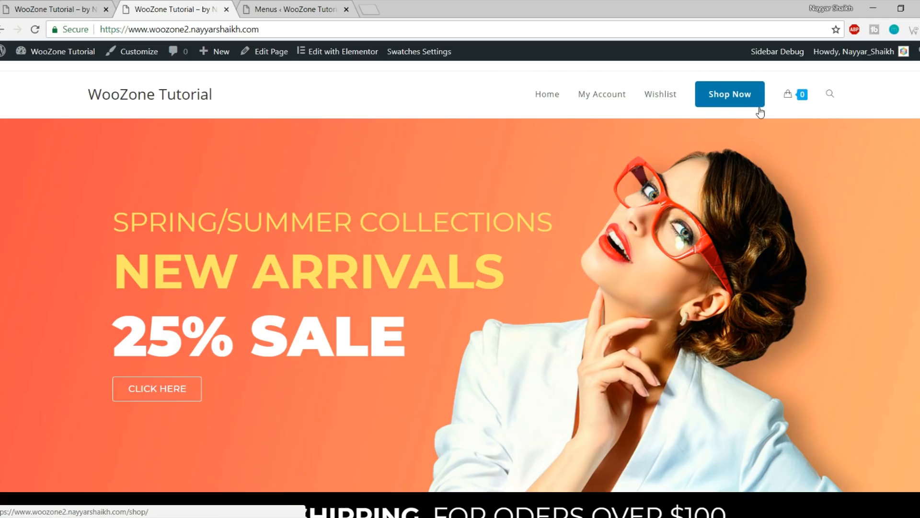
After checking the reference store, fill a custom link with URL '#' and link text 'All Products'
{"action": "key", "text": "ctrl+Tab"}
{"action": "key", "text": "ctrl+Tab"}
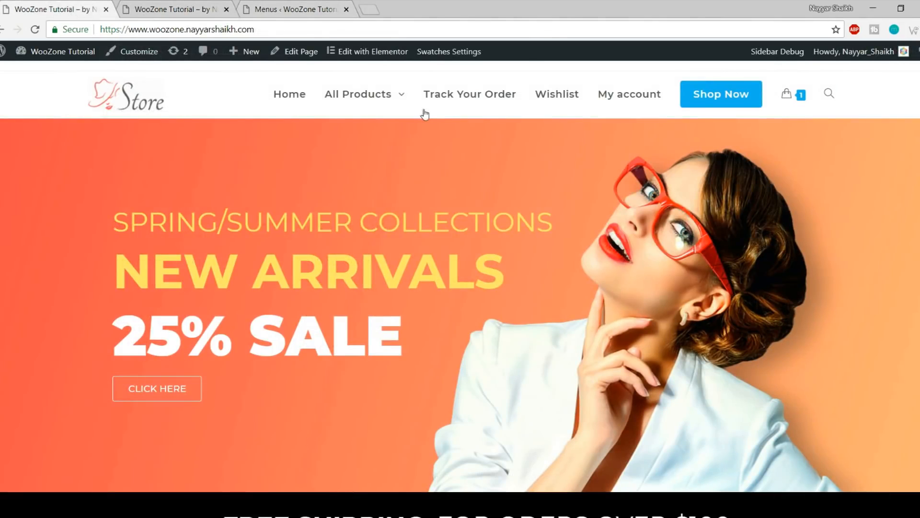
{"action": "mouse_move", "coordinate": [359, 99]}
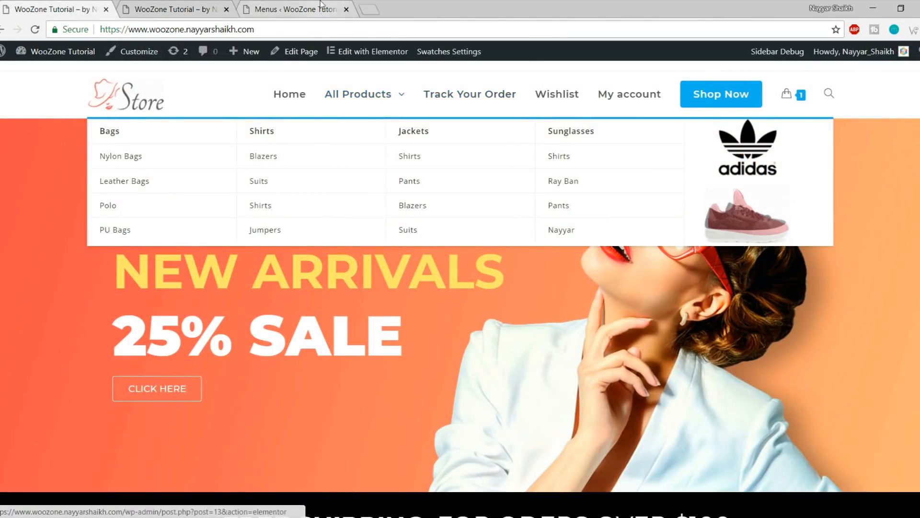
{"action": "left_click", "coordinate": [321, 4]}
{"action": "scroll", "coordinate": [208, 292], "scroll_direction": "down", "scroll_amount": 3}
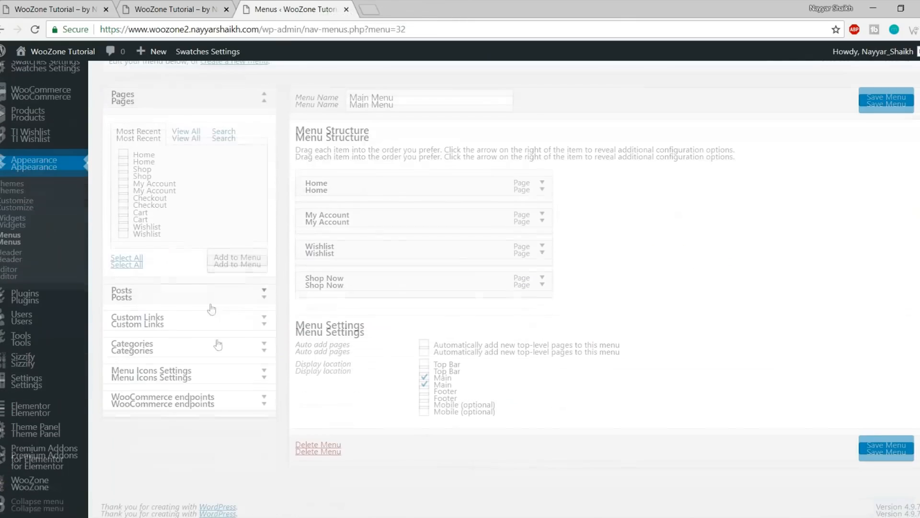
{"action": "left_click", "coordinate": [195, 263]}
{"action": "left_click", "coordinate": [203, 188]}
{"action": "key", "text": "ctrl+a"}
{"action": "type", "text": "#"}
{"action": "key", "text": "Tab"}
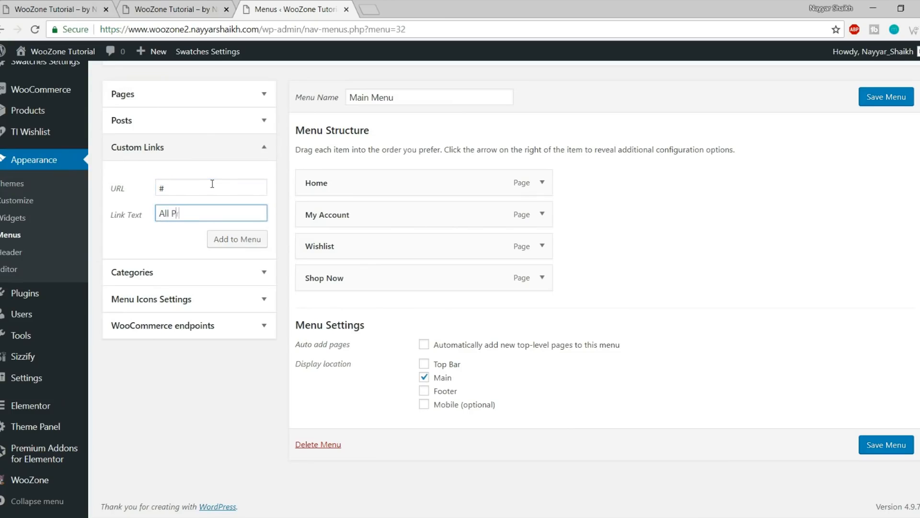
Add All Products to Main Menu and place it second, right after Home
{"action": "left_click", "coordinate": [258, 239]}
{"action": "left_click_drag", "start_coordinate": [378, 314], "coordinate": [364, 207]}
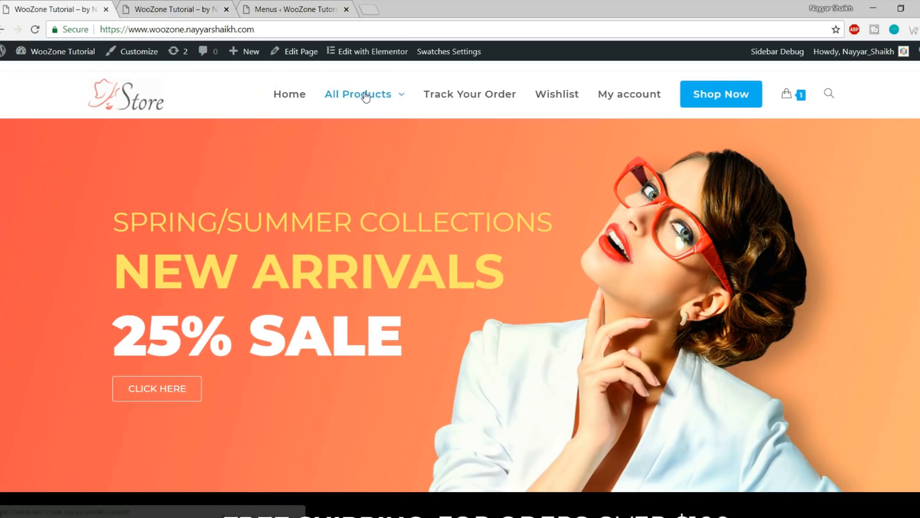
{"action": "mouse_move", "coordinate": [366, 95]}
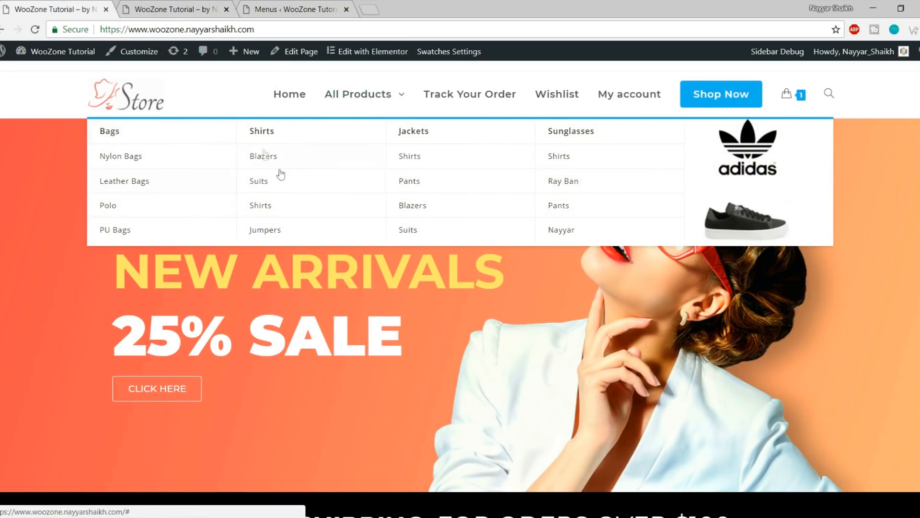
{"action": "left_click", "coordinate": [168, 4]}
{"action": "left_click", "coordinate": [278, 5]}
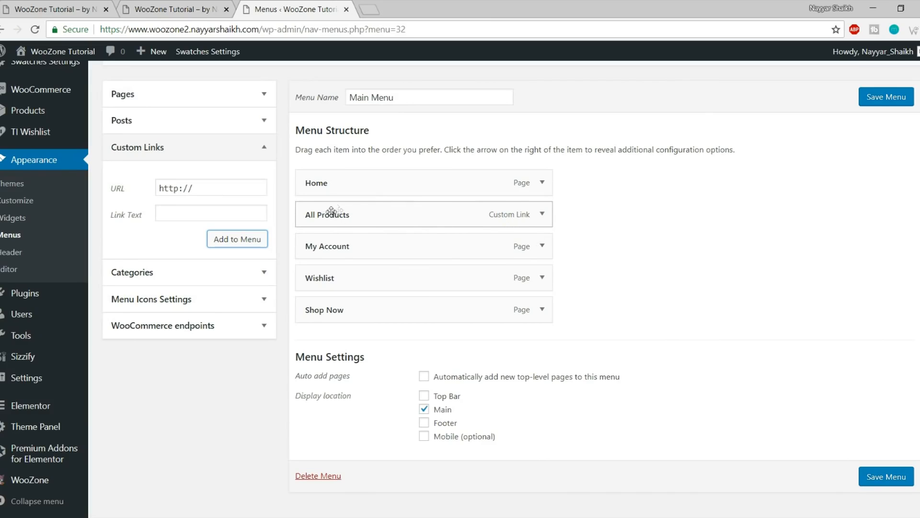
Enable the mega menu on All Products and set its number of columns
{"action": "left_click", "coordinate": [543, 214]}
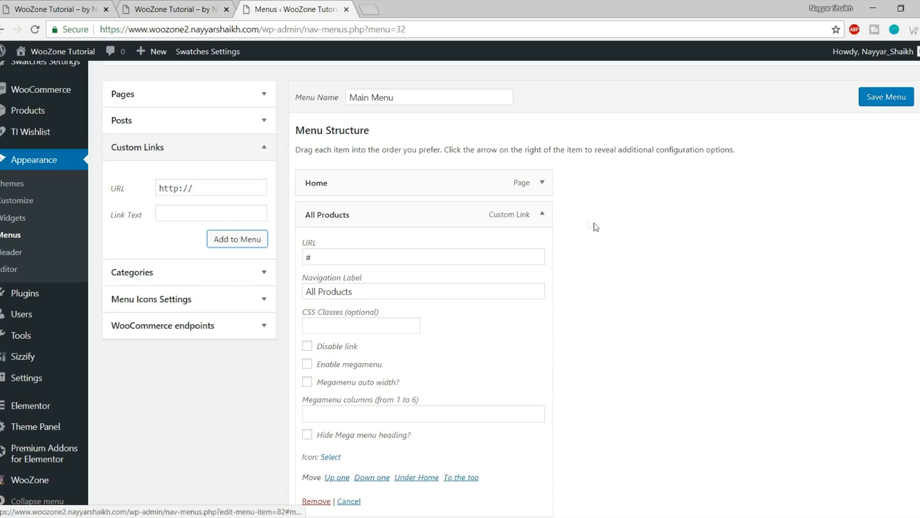
{"action": "scroll", "coordinate": [650, 233], "scroll_direction": "down", "scroll_amount": 3}
{"action": "left_click", "coordinate": [350, 239]}
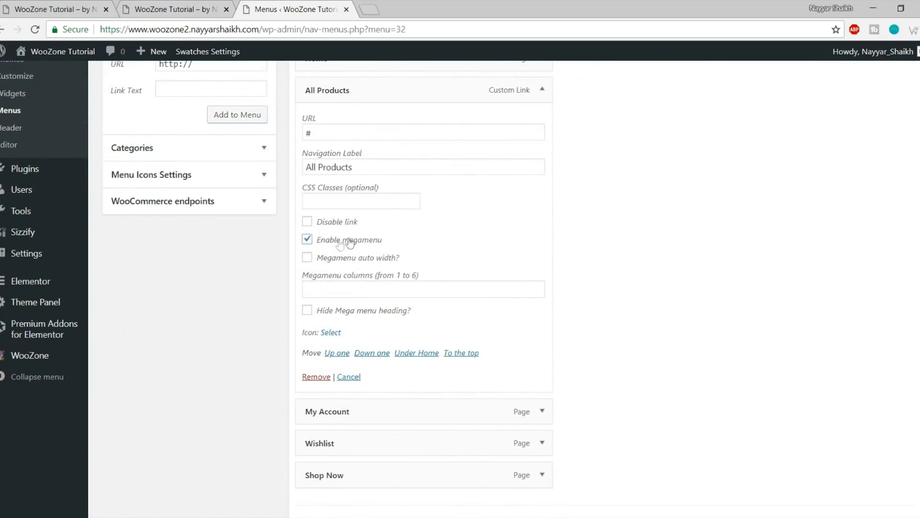
{"action": "left_click", "coordinate": [414, 290]}
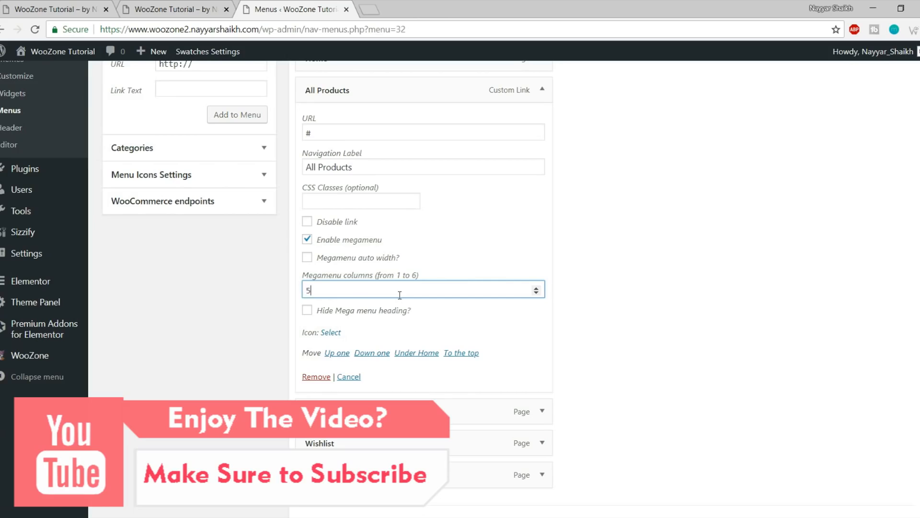
{"action": "left_click", "coordinate": [542, 90]}
{"action": "scroll", "coordinate": [542, 91], "scroll_direction": "up", "scroll_amount": 3}
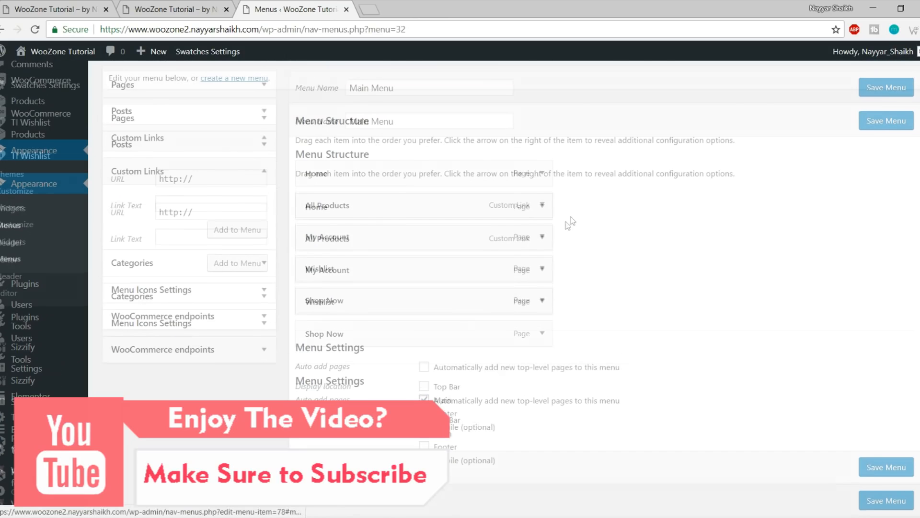
Add Bags and Shirts custom links with URL '#' and nest them under All Products
{"action": "left_click", "coordinate": [218, 225]}
{"action": "key", "text": "ctrl+a"}
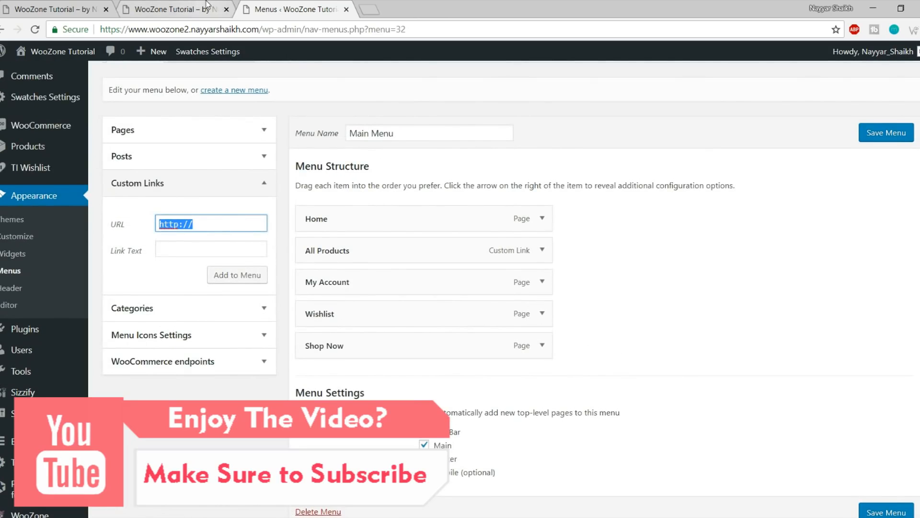
{"action": "key", "text": "Tab"}
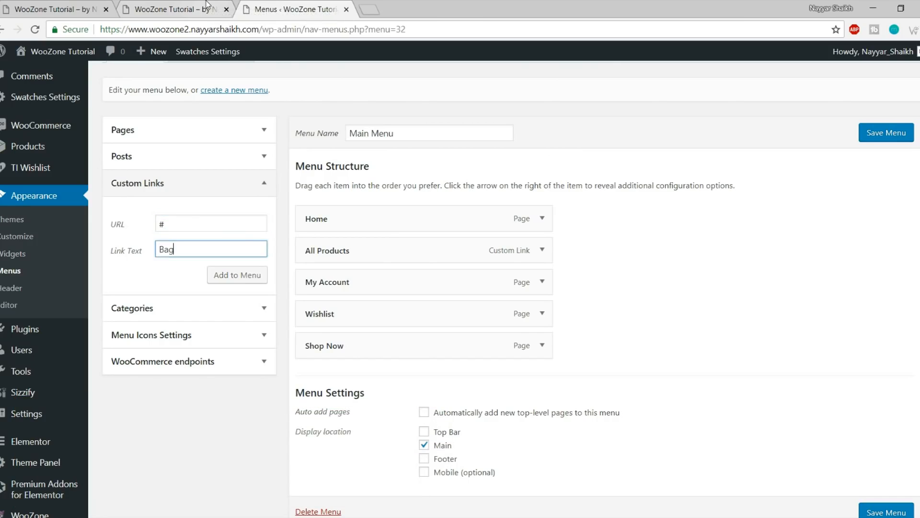
{"action": "left_click", "coordinate": [221, 274]}
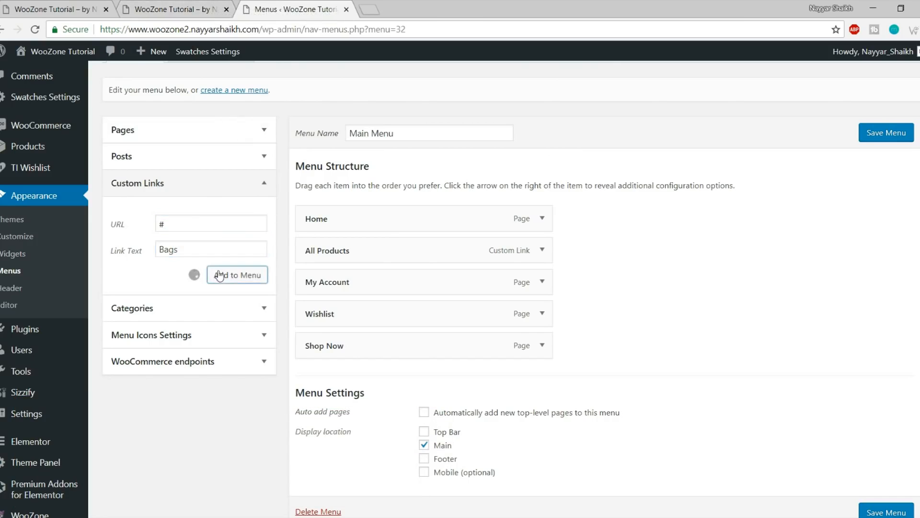
{"action": "scroll", "coordinate": [228, 232], "scroll_direction": "down", "scroll_amount": 2}
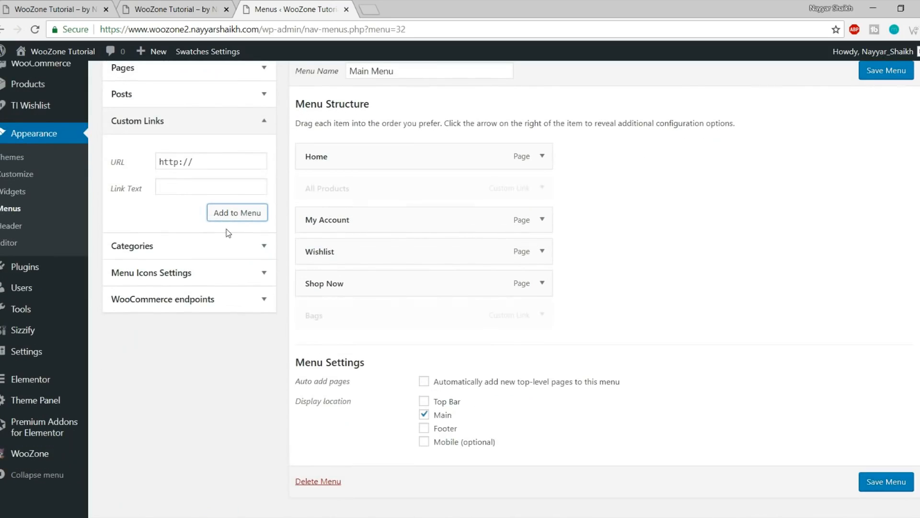
{"action": "left_click_drag", "start_coordinate": [369, 316], "coordinate": [384, 209]}
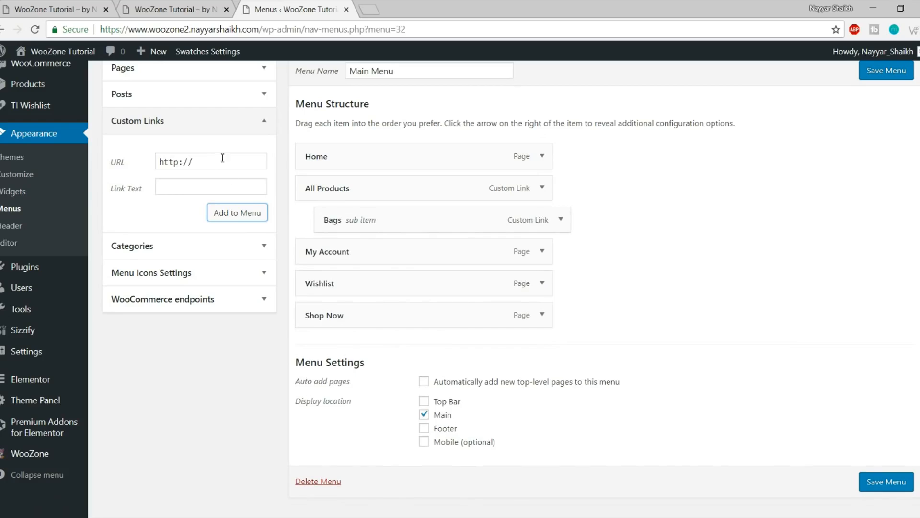
{"action": "left_click", "coordinate": [119, 163]}
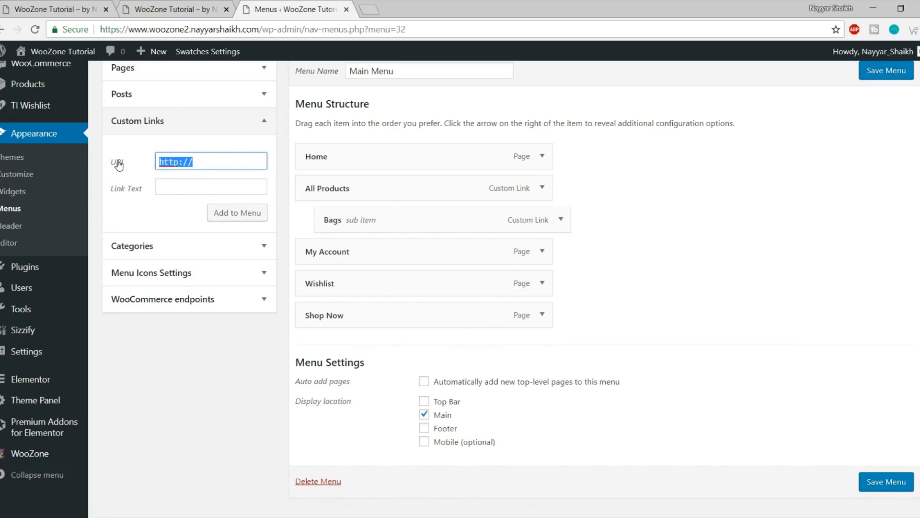
{"action": "type", "text": "s"}
{"action": "key", "text": "ctrl+a"}
{"action": "key", "text": "ctrl+x"}
{"action": "left_click", "coordinate": [187, 187]}
{"action": "key", "text": "ctrl+v"}
{"action": "left_click", "coordinate": [180, 155]}
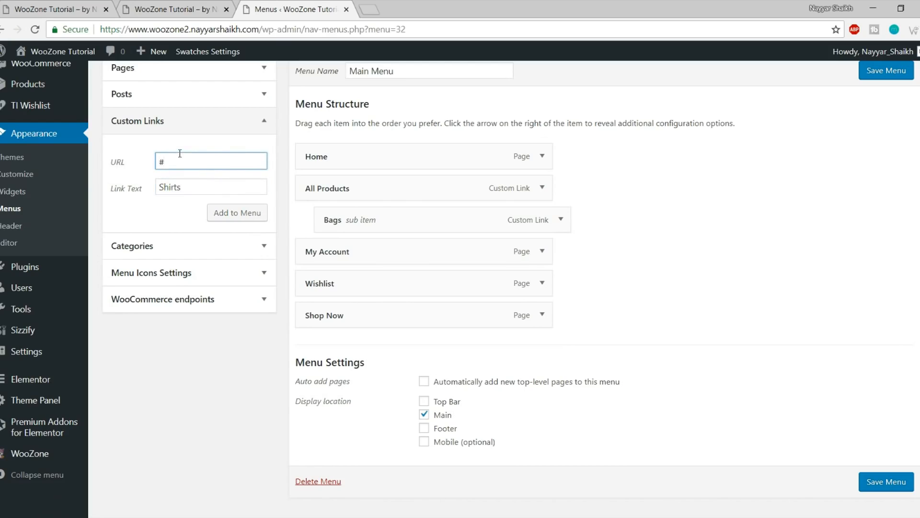
{"action": "left_click", "coordinate": [241, 212]}
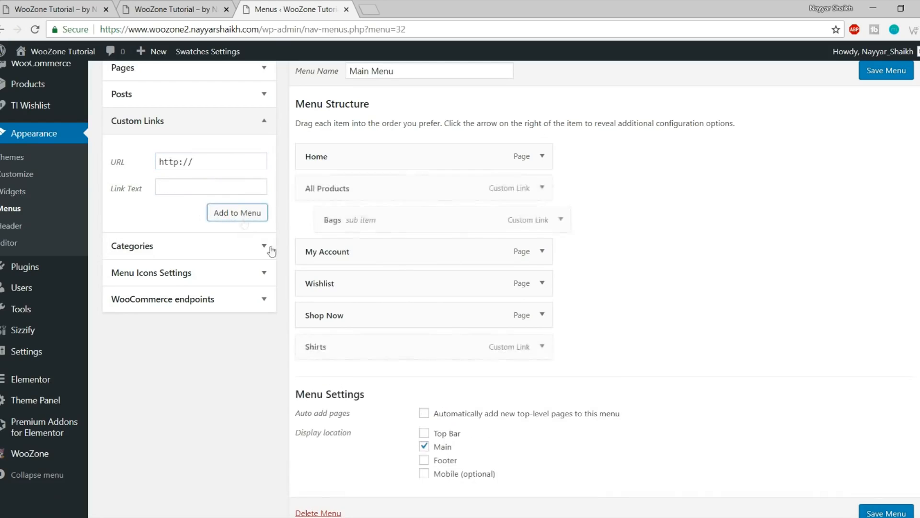
{"action": "left_click_drag", "start_coordinate": [364, 346], "coordinate": [370, 254]}
Add Shoes and Sunglasses custom links with URL '#' and nest them after Shirts
{"action": "left_click", "coordinate": [135, 165]}
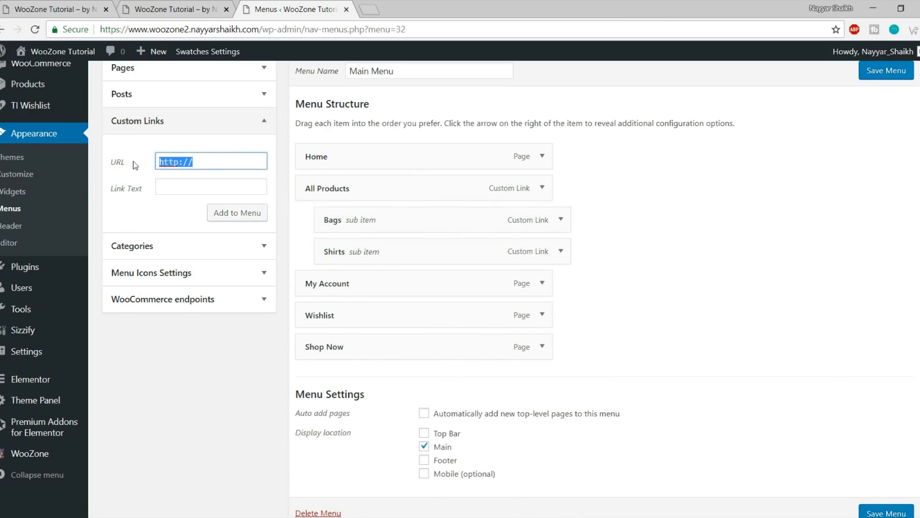
{"action": "type", "text": "#"}
{"action": "key", "text": "Tab"}
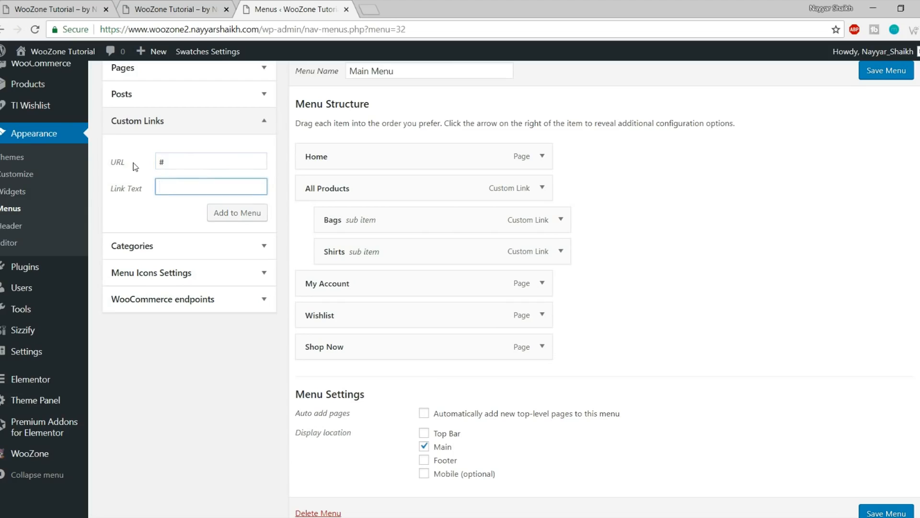
{"action": "left_click", "coordinate": [212, 212]}
{"action": "left_click_drag", "start_coordinate": [360, 378], "coordinate": [380, 289]}
{"action": "left_click", "coordinate": [149, 159]}
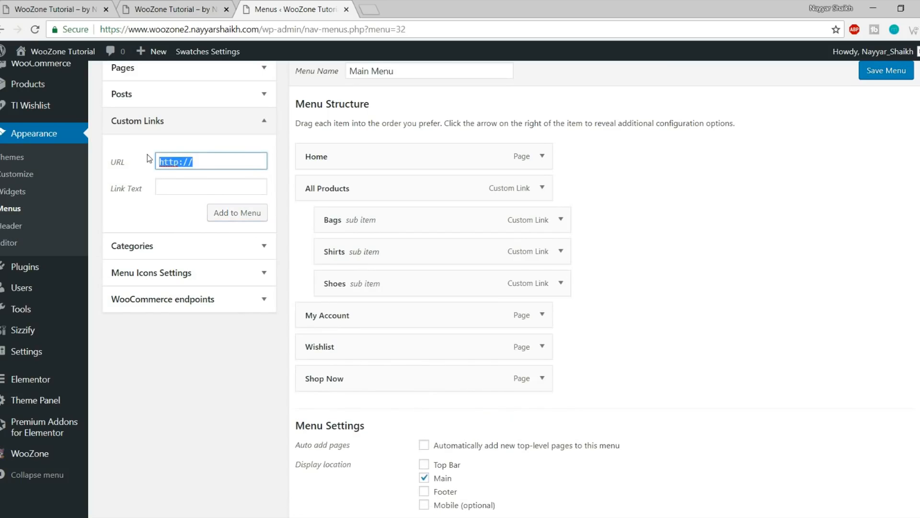
{"action": "type", "text": "#"}
{"action": "key", "text": "Tab"}
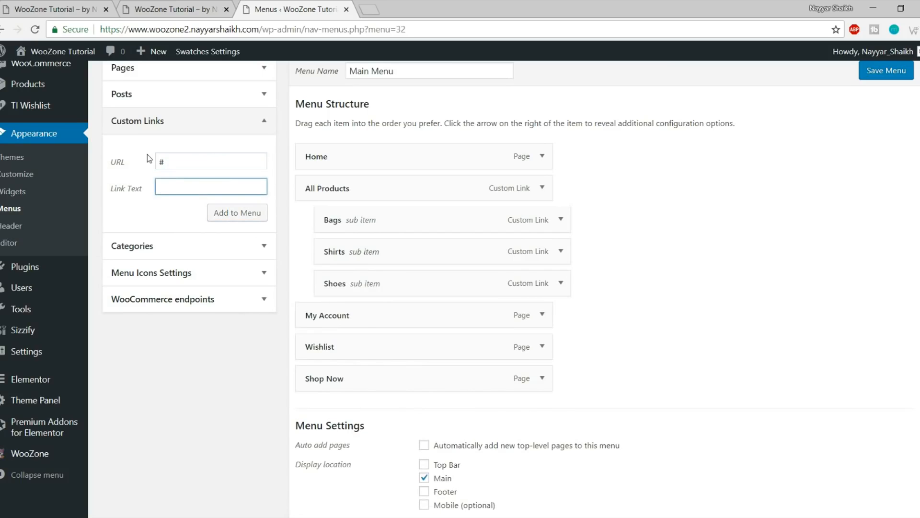
{"action": "type", "text": "Sunglasses"}
{"action": "left_click", "coordinate": [220, 217]}
{"action": "left_click_drag", "start_coordinate": [359, 409], "coordinate": [386, 313]}
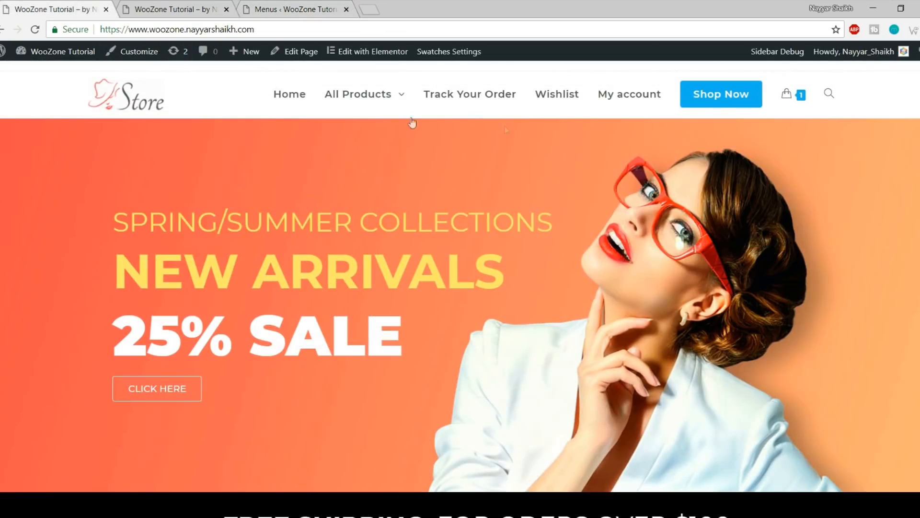
Fill a new custom link with URL '#' and link text 'Column 5'
{"action": "mouse_move", "coordinate": [354, 113]}
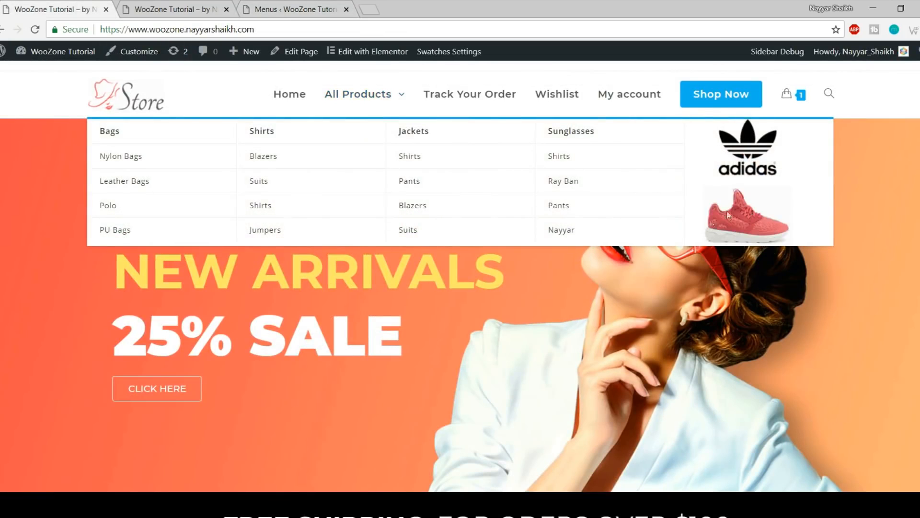
{"action": "left_click", "coordinate": [177, 6]}
{"action": "left_click", "coordinate": [299, 5]}
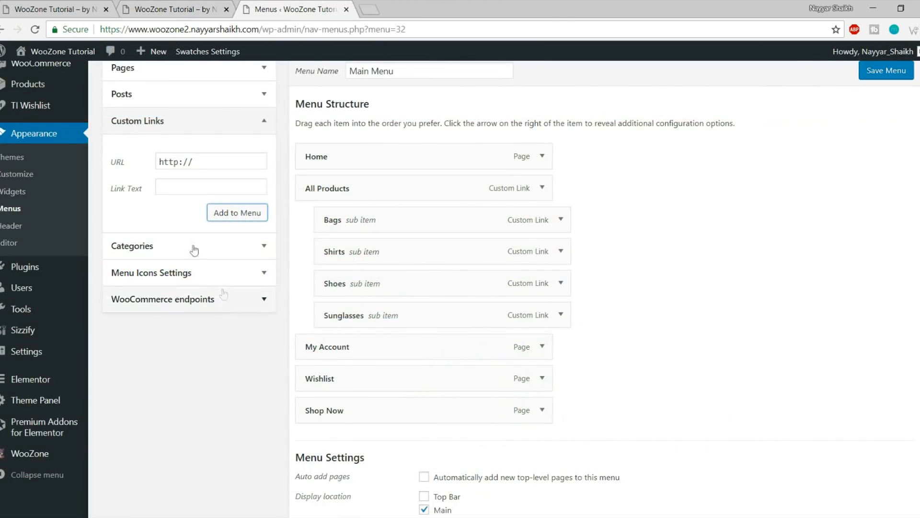
{"action": "left_click_drag", "start_coordinate": [225, 159], "coordinate": [131, 168]}
{"action": "type", "text": "#"}
{"action": "key", "text": "Tab"}
{"action": "type", "text": "Column 5"}
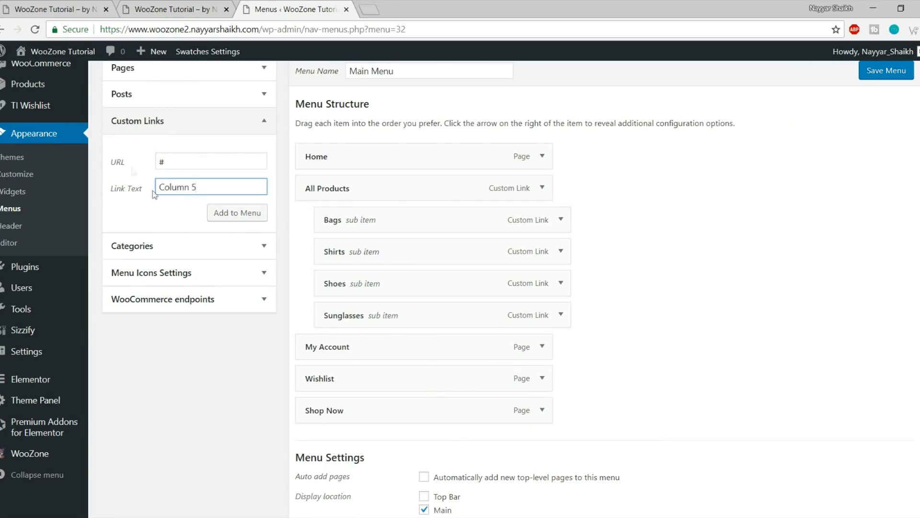
Add Column 5 as a sub item under Sunglasses and save the Main Menu
{"action": "left_click", "coordinate": [240, 219]}
{"action": "left_click_drag", "start_coordinate": [340, 443], "coordinate": [362, 354]}
{"action": "scroll", "coordinate": [765, 376], "scroll_direction": "down", "scroll_amount": 3}
{"action": "left_click", "coordinate": [883, 389]}
Reload the storefront and check the All Products mega menu shows five columns
{"action": "left_click", "coordinate": [145, 6]}
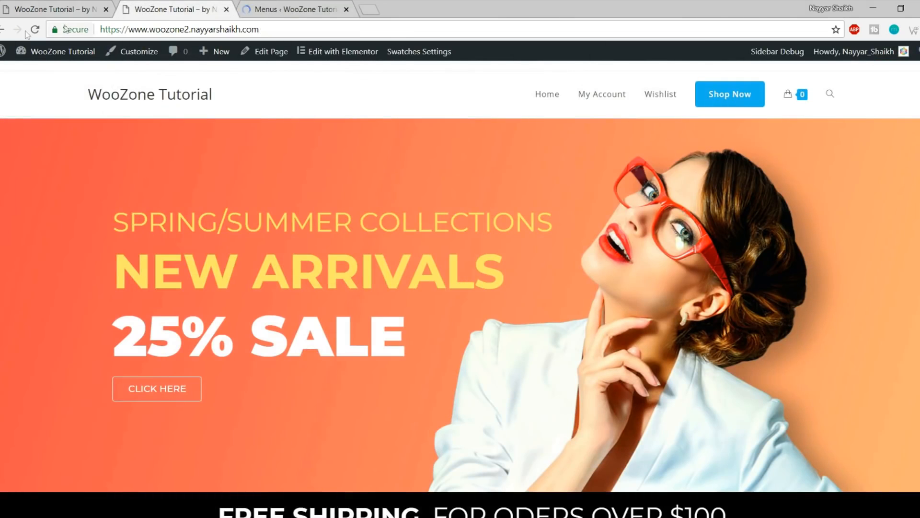
{"action": "left_click", "coordinate": [34, 30]}
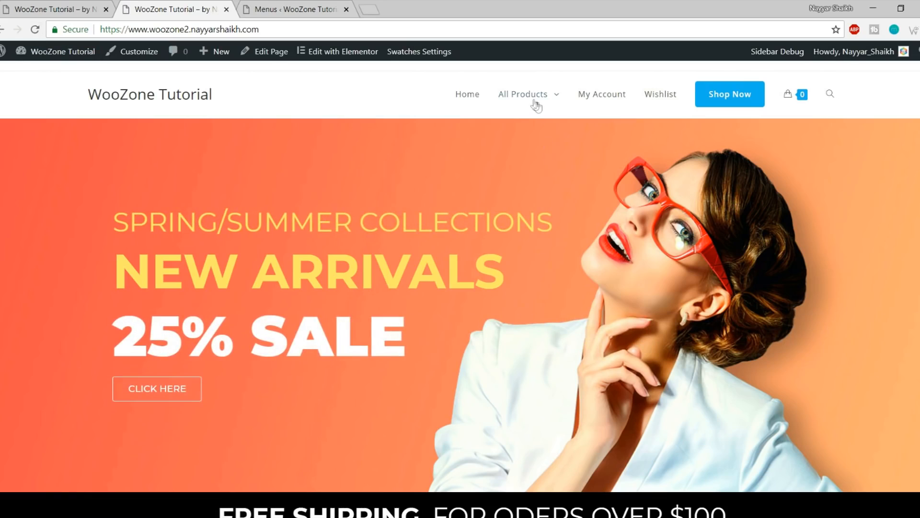
{"action": "mouse_move", "coordinate": [533, 99]}
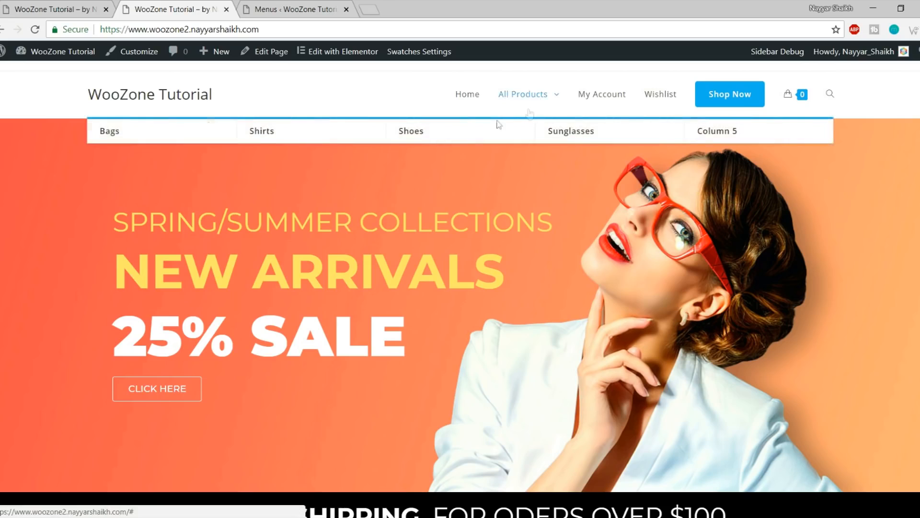
{"action": "key", "text": "ctrl+Tab"}
{"action": "scroll", "coordinate": [202, 198], "scroll_direction": "down", "scroll_amount": 5}
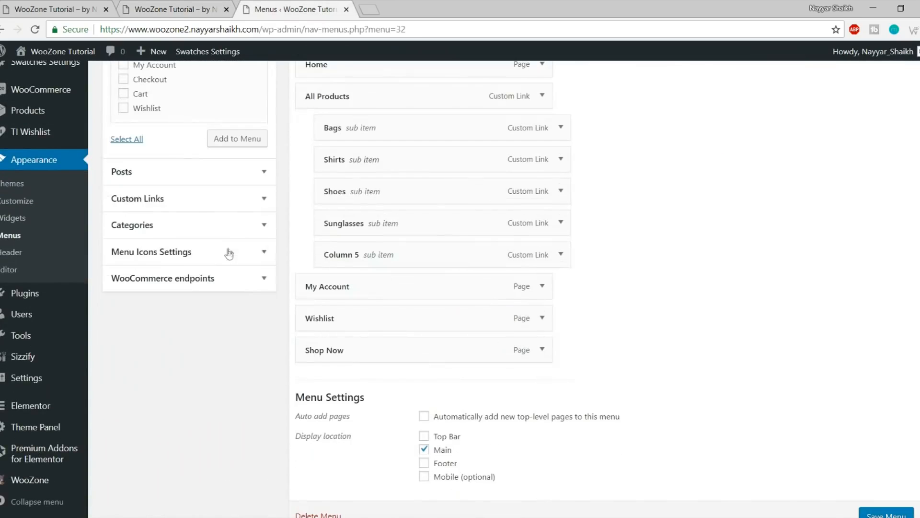
Expand the Custom Links form and enter '#' as the URL
{"action": "left_click", "coordinate": [202, 199]}
{"action": "scroll", "coordinate": [254, 249], "scroll_direction": "up", "scroll_amount": 5}
{"action": "left_click", "coordinate": [113, 263]}
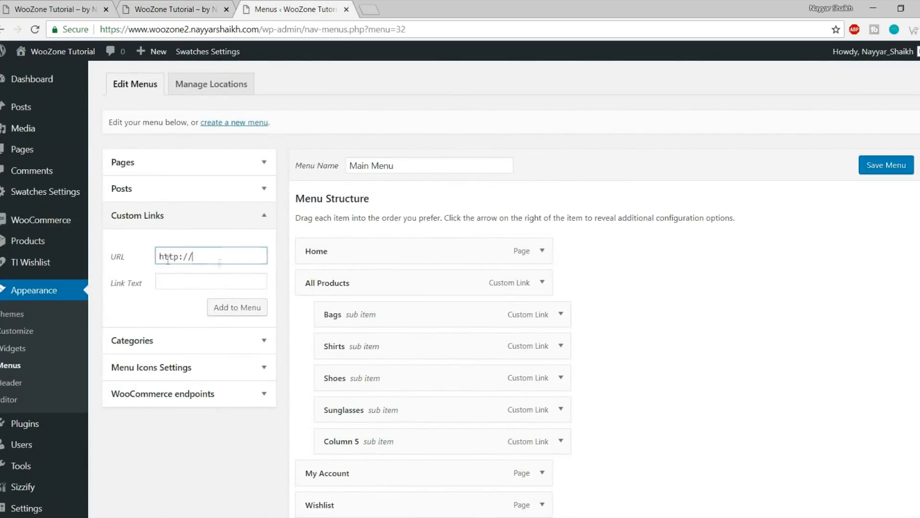
{"action": "type", "text": "#"}
{"action": "left_click_drag", "start_coordinate": [189, 257], "coordinate": [129, 267]}
Open Product categories in a new tab and paste the Bags category page address as the URL
{"action": "mouse_move", "coordinate": [13, 245]}
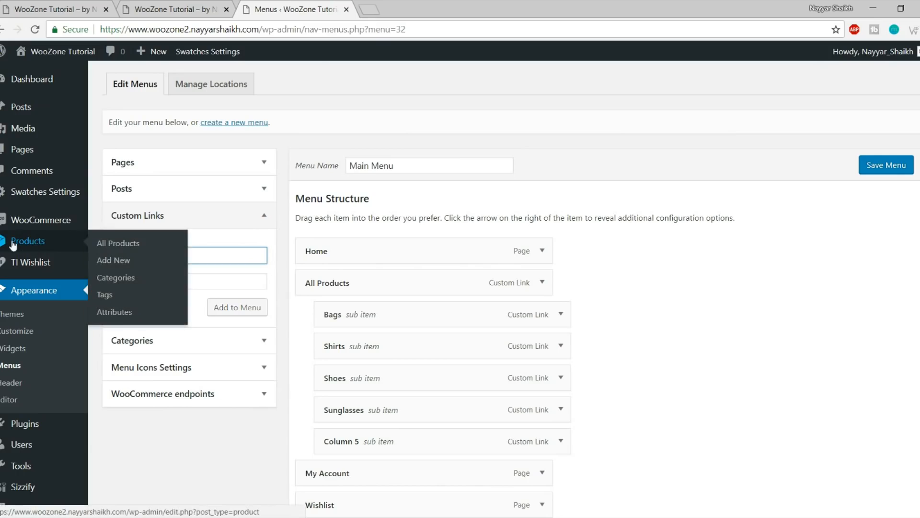
{"action": "right_click", "coordinate": [126, 283]}
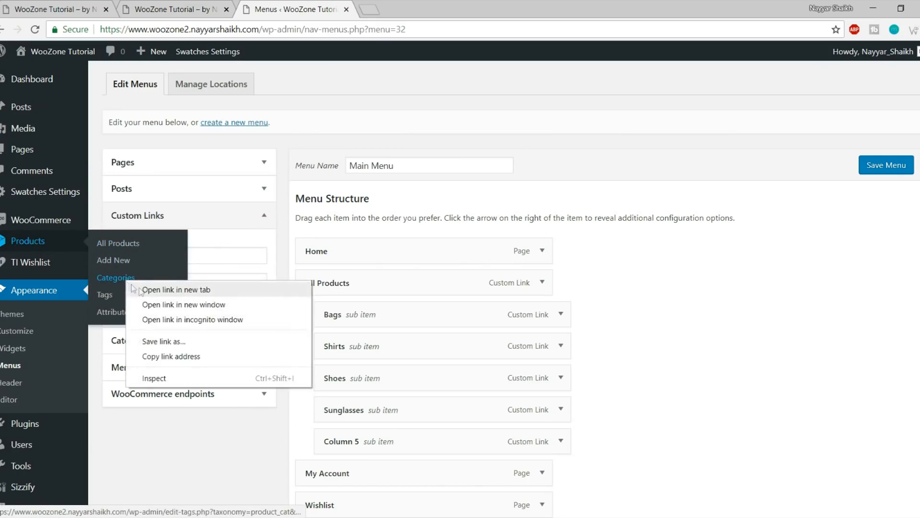
{"action": "left_click", "coordinate": [158, 290]}
{"action": "left_click", "coordinate": [426, 17]}
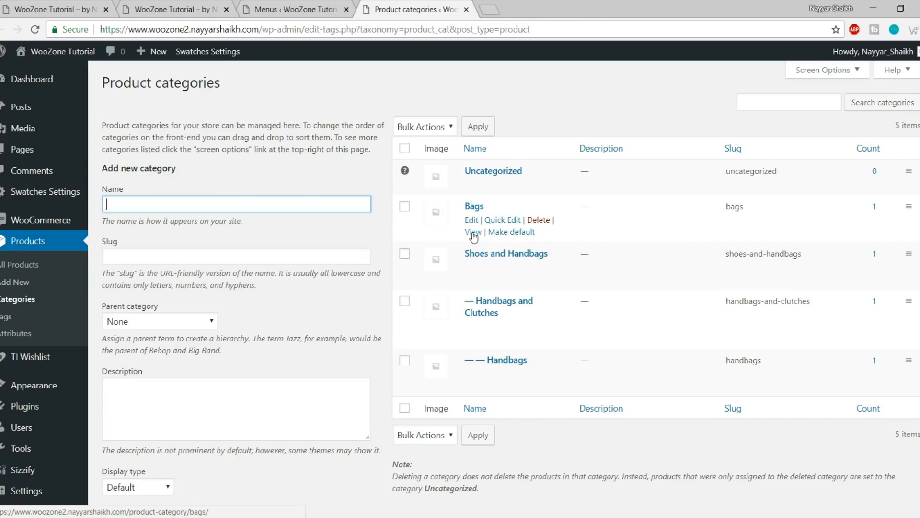
{"action": "right_click", "coordinate": [474, 236]}
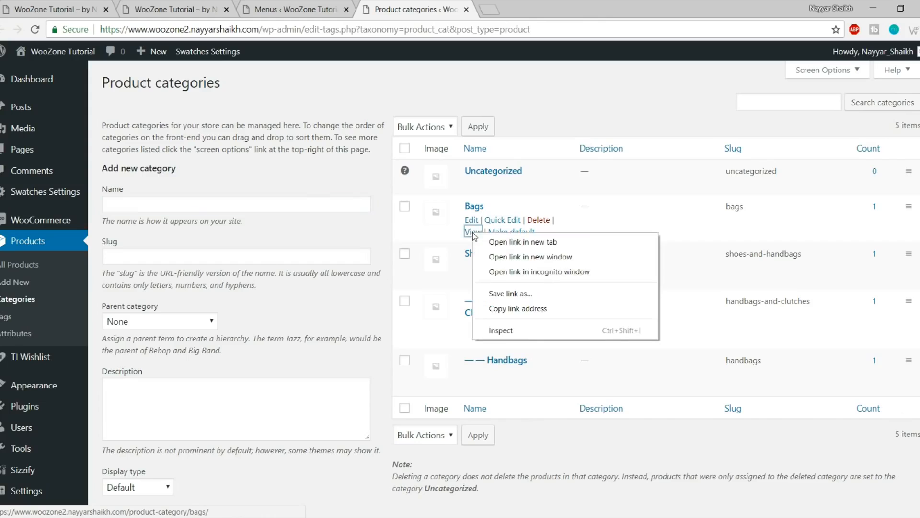
{"action": "left_click", "coordinate": [532, 308]}
{"action": "left_click", "coordinate": [310, 5]}
{"action": "double_click", "coordinate": [241, 252]}
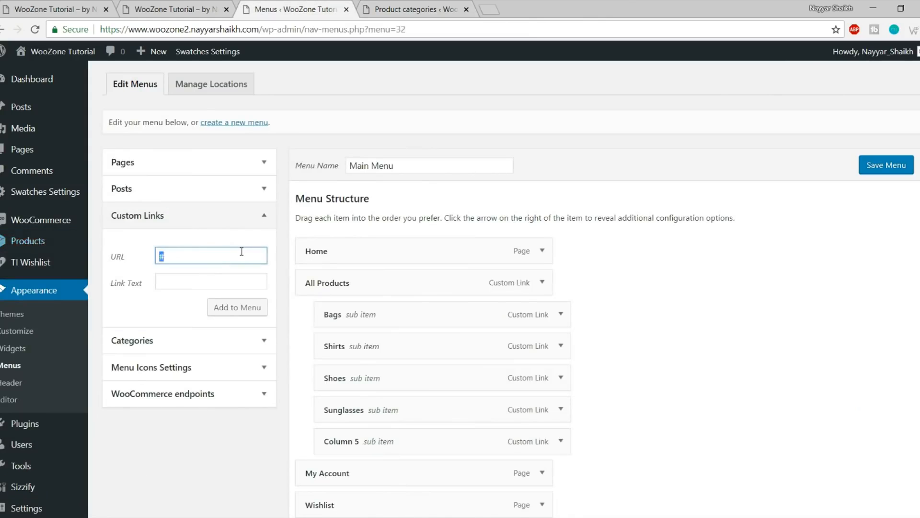
{"action": "key", "text": "ctrl+v"}
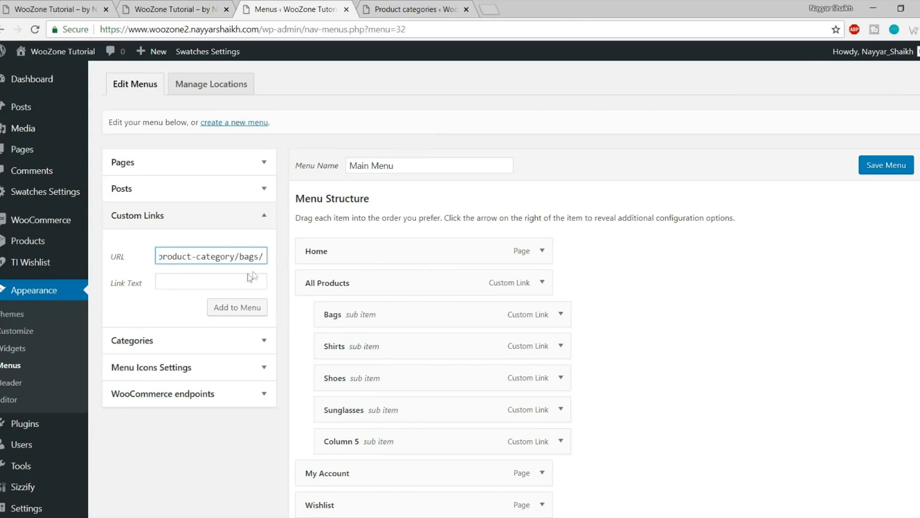
{"action": "left_click", "coordinate": [247, 275]}
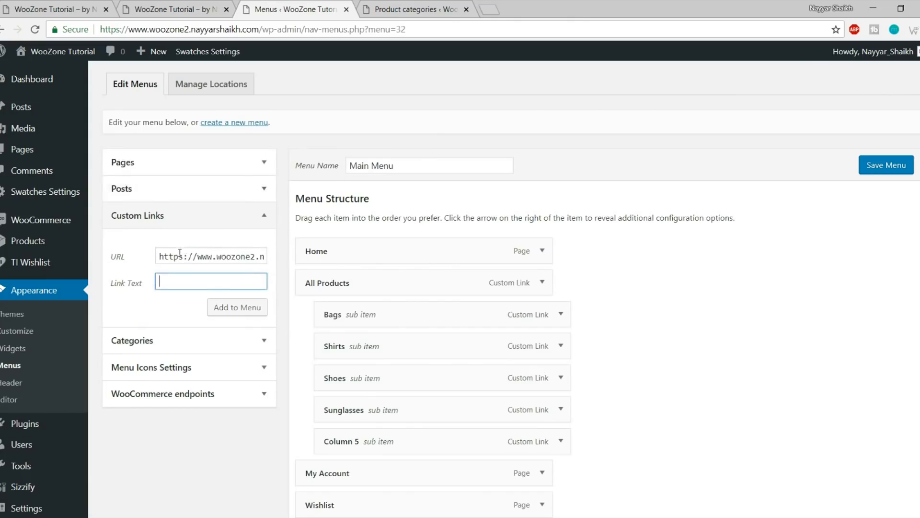
{"action": "left_click", "coordinate": [399, 8]}
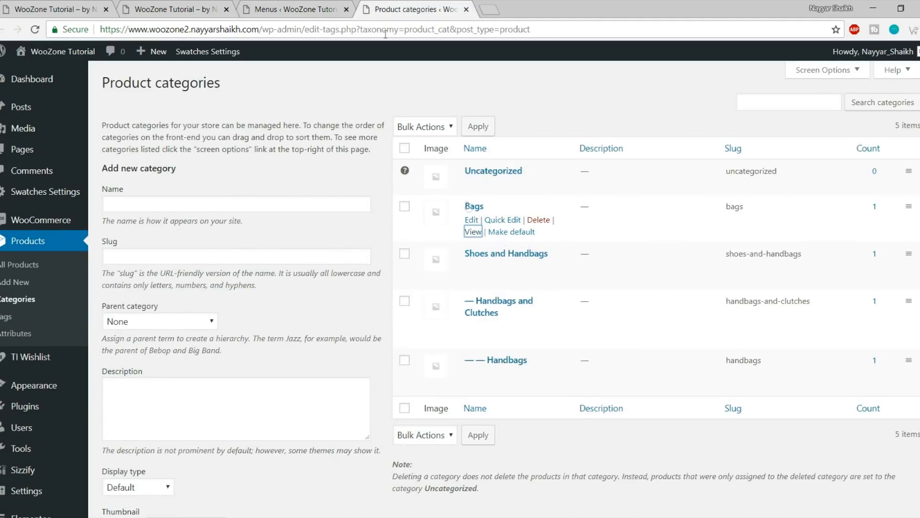
Add the School Bags and Nylon Bags custom links to Main Menu
{"action": "left_click", "coordinate": [322, 6]}
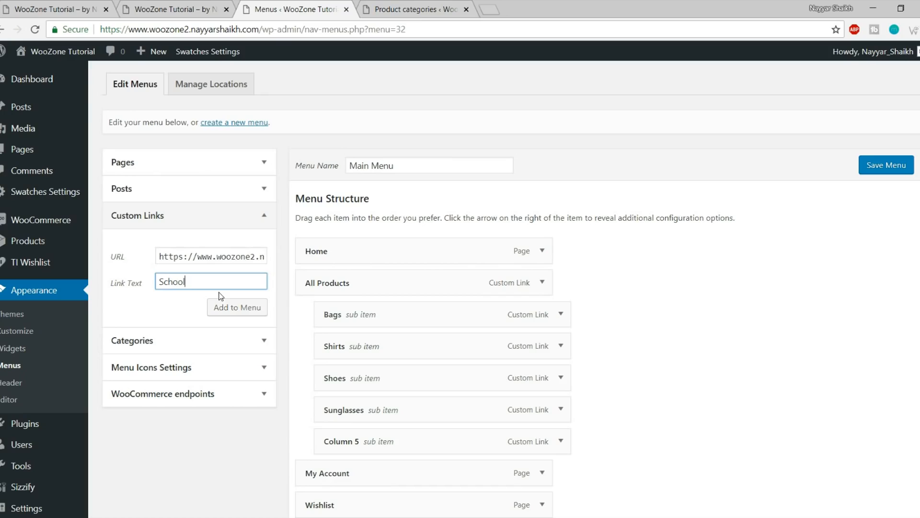
{"action": "type", "text": "s"}
{"action": "left_click", "coordinate": [224, 307]}
{"action": "triple_click", "coordinate": [215, 257]}
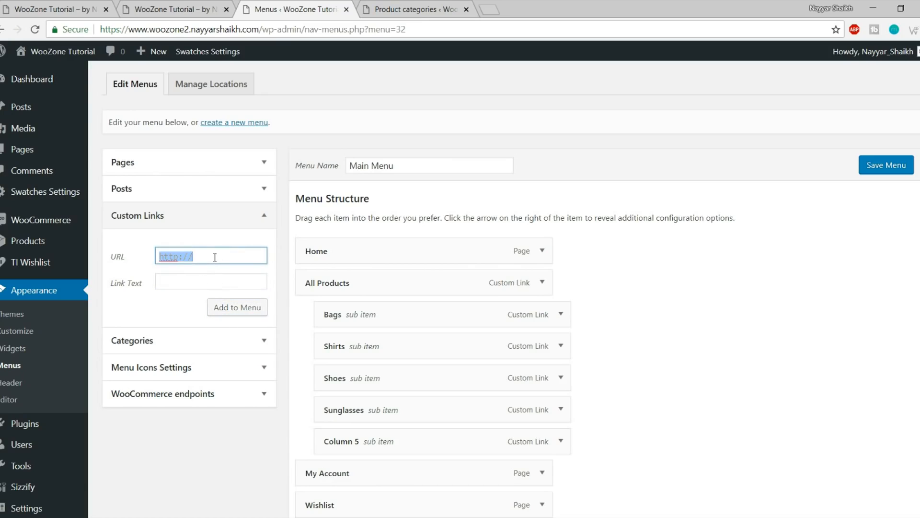
{"action": "type", "text": "#"}
{"action": "key", "text": "Tab"}
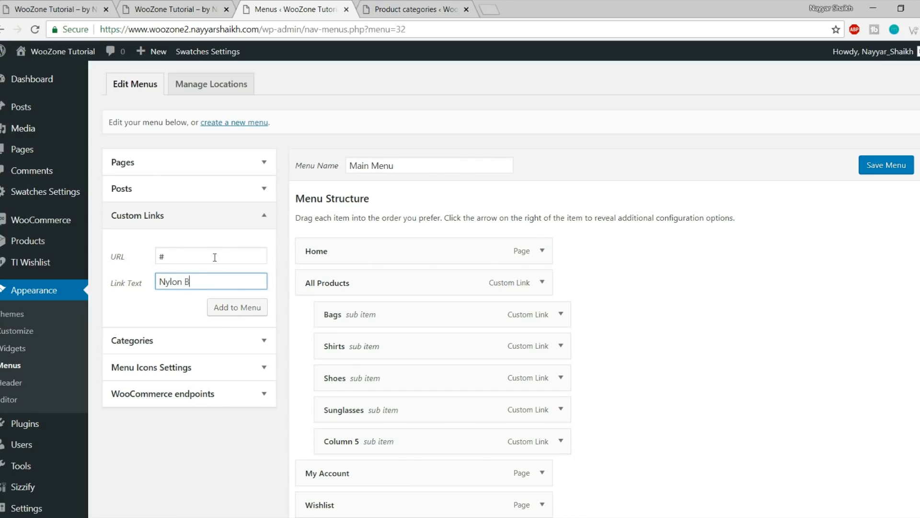
{"action": "left_click", "coordinate": [238, 308]}
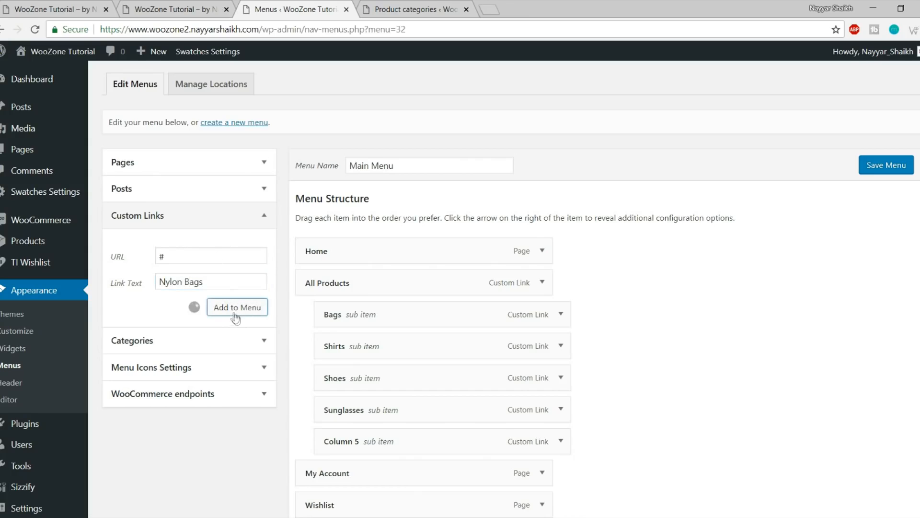
Add Jeans and Bags custom links with URL '#', then fill a PU Bags link
{"action": "triple_click", "coordinate": [204, 255]}
{"action": "type", "text": "#"}
{"action": "key", "text": "Tab"}
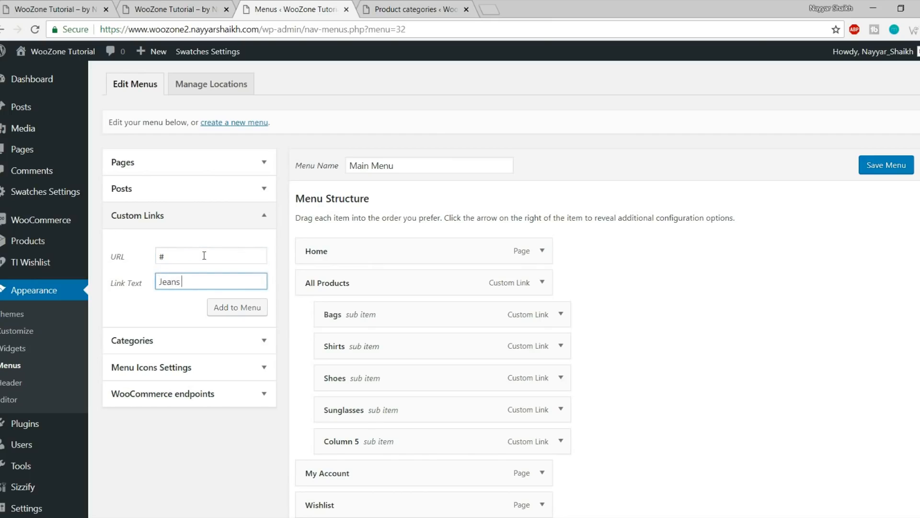
{"action": "left_click", "coordinate": [237, 307]}
{"action": "triple_click", "coordinate": [207, 257]}
{"action": "type", "text": "#"}
{"action": "key", "text": "Tab"}
{"action": "left_click", "coordinate": [249, 313]}
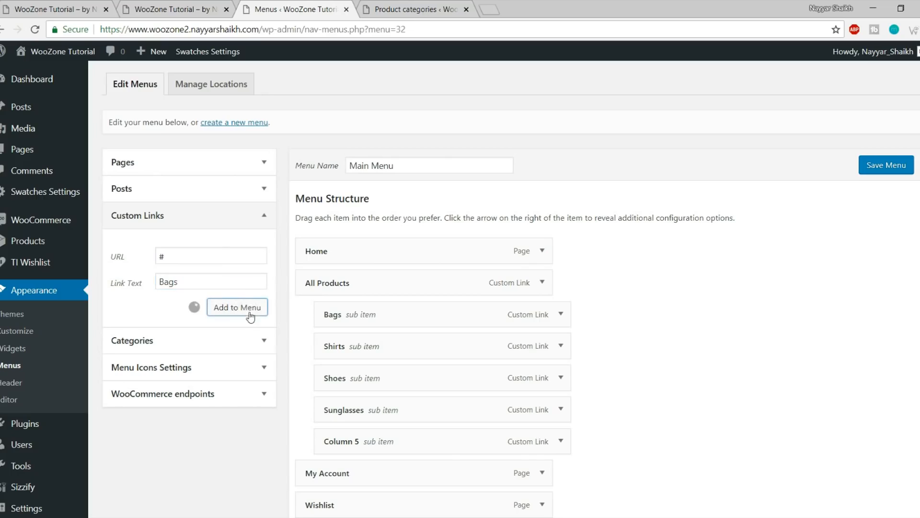
{"action": "triple_click", "coordinate": [219, 250]}
{"action": "type", "text": "#"}
{"action": "key", "text": "Tab"}
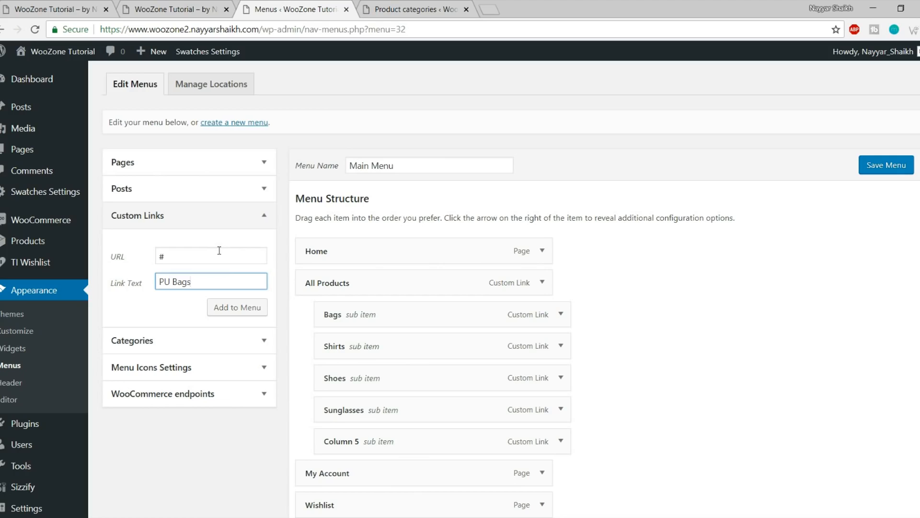
Add PU Bags, nest Nylon Bags, Jeans Bags, School Bags, Bags and PU Bags under Bags, and save
{"action": "left_click", "coordinate": [228, 306]}
{"action": "scroll", "coordinate": [273, 315], "scroll_direction": "down", "scroll_amount": 4}
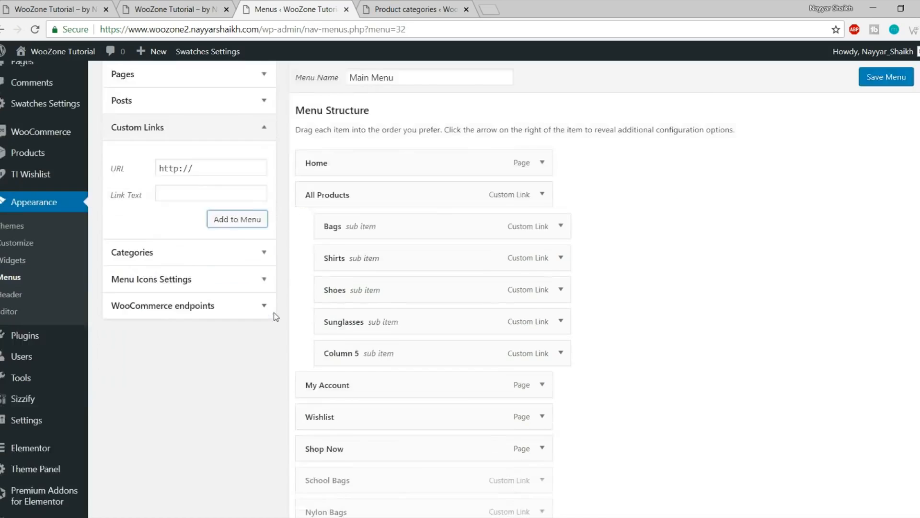
{"action": "scroll", "coordinate": [343, 379], "scroll_direction": "down", "scroll_amount": 1}
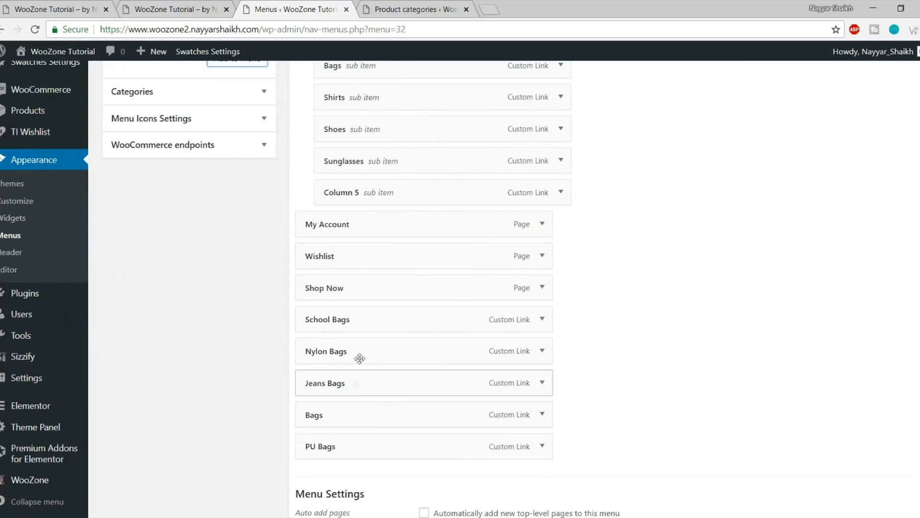
{"action": "left_click_drag", "start_coordinate": [357, 353], "coordinate": [402, 96]}
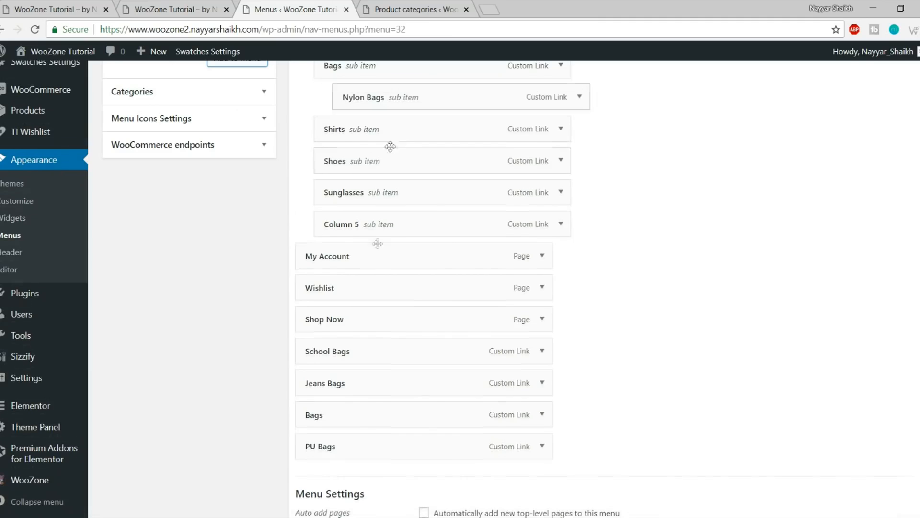
{"action": "left_click_drag", "start_coordinate": [353, 394], "coordinate": [397, 132]}
{"action": "left_click_drag", "start_coordinate": [346, 386], "coordinate": [386, 165]}
{"action": "left_click_drag", "start_coordinate": [362, 418], "coordinate": [412, 192]}
{"action": "left_click_drag", "start_coordinate": [355, 456], "coordinate": [403, 232]}
{"action": "scroll", "coordinate": [427, 246], "scroll_direction": "up", "scroll_amount": 3}
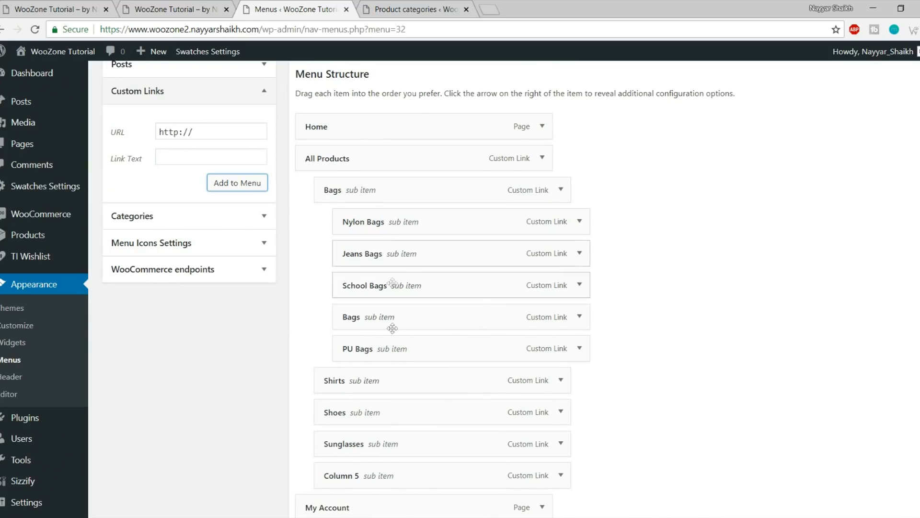
{"action": "scroll", "coordinate": [414, 316], "scroll_direction": "down", "scroll_amount": 5}
{"action": "left_click", "coordinate": [892, 490]}
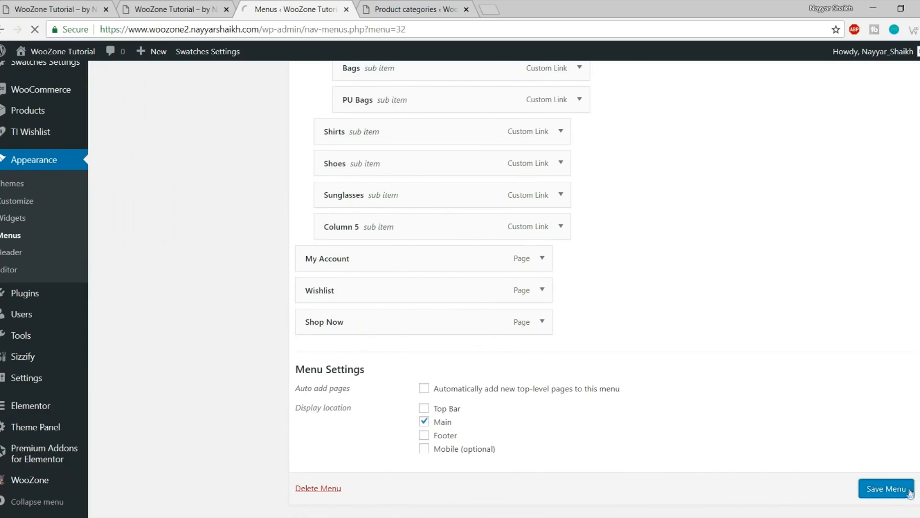
Reload the storefront to view All Products' new Bags links, then view the reference Store's mega menu
{"action": "left_click", "coordinate": [173, 9]}
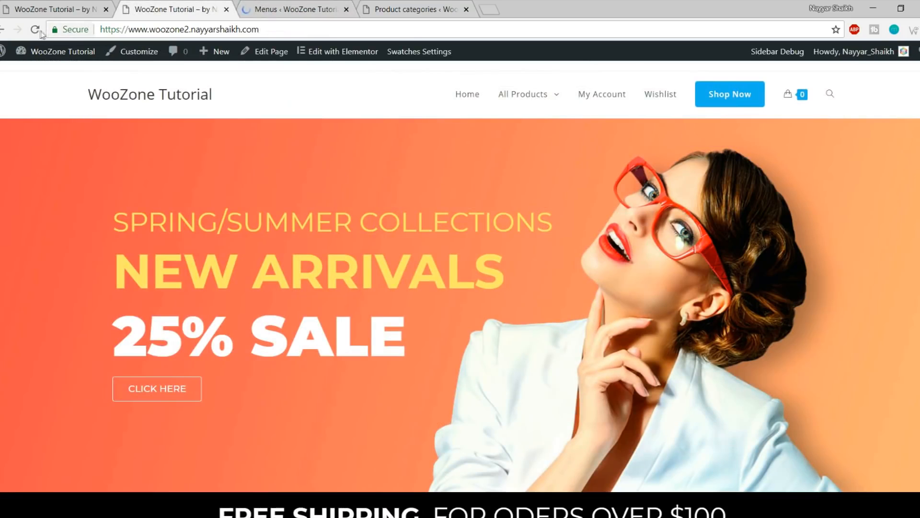
{"action": "left_click", "coordinate": [34, 33]}
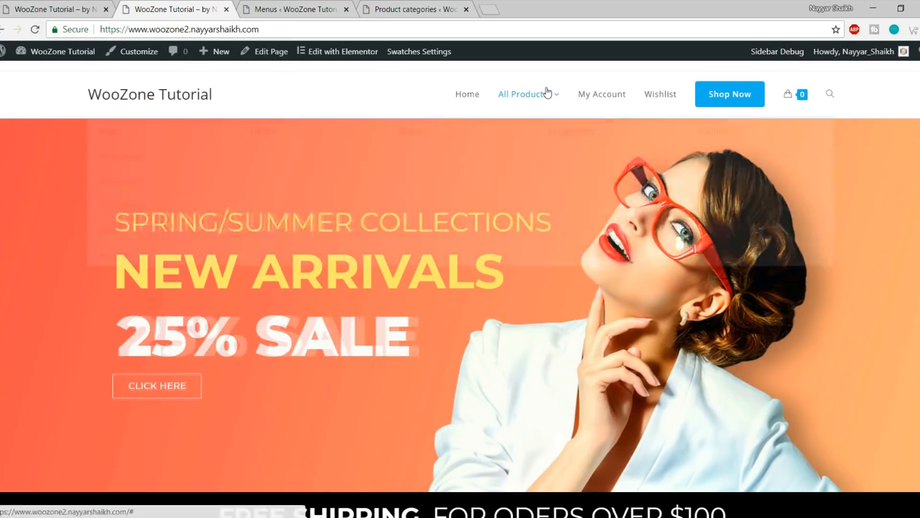
{"action": "mouse_move", "coordinate": [544, 93]}
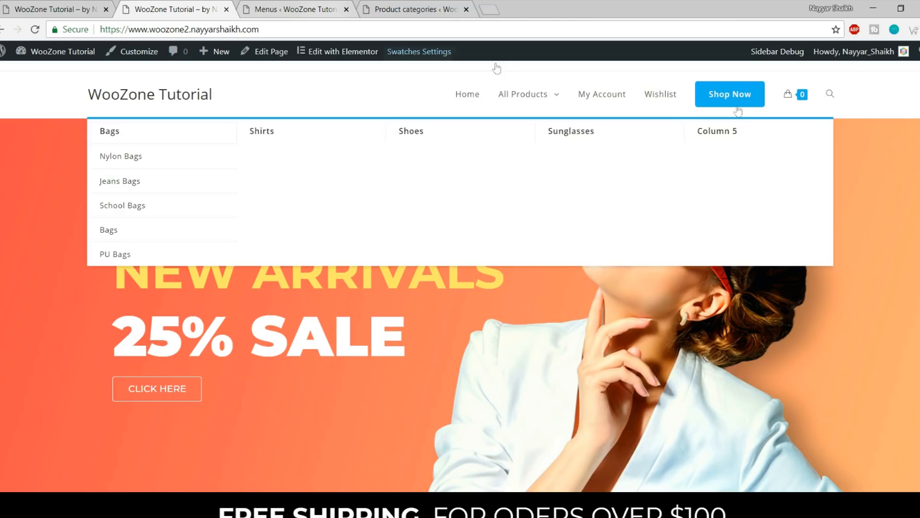
{"action": "left_click", "coordinate": [86, 6]}
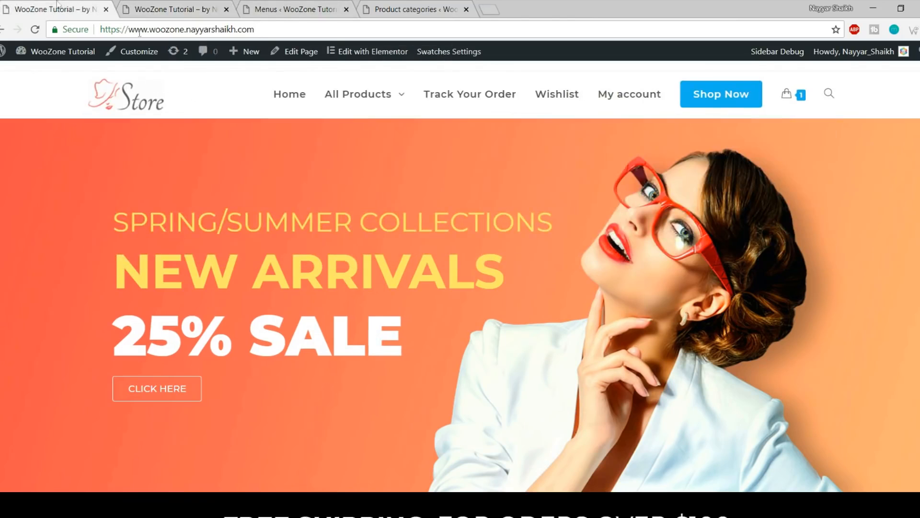
{"action": "mouse_move", "coordinate": [346, 92]}
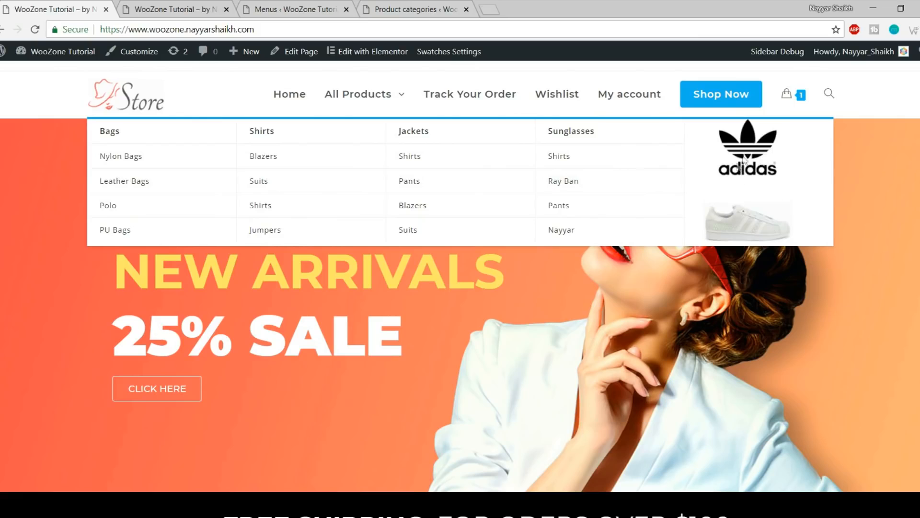
Create a custom sidebar named 'Menu Column 5' on the Widgets page and reload the page
{"action": "left_click", "coordinate": [140, 6]}
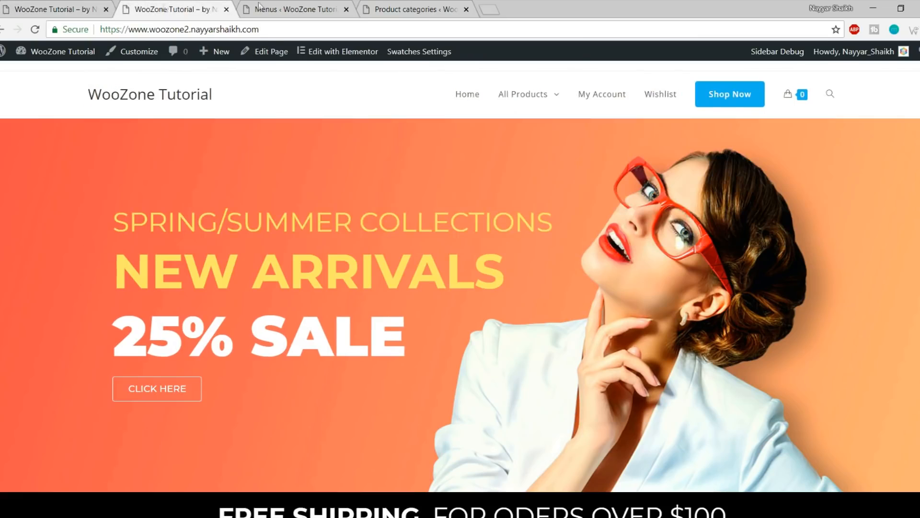
{"action": "left_click", "coordinate": [295, 9]}
{"action": "scroll", "coordinate": [125, 241], "scroll_direction": "down", "scroll_amount": 1}
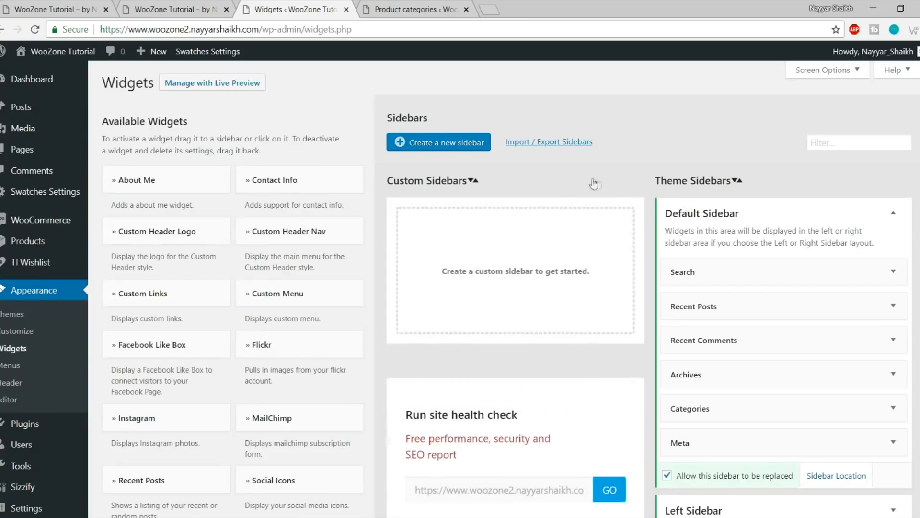
{"action": "scroll", "coordinate": [661, 263], "scroll_direction": "down", "scroll_amount": 1}
{"action": "scroll", "coordinate": [659, 266], "scroll_direction": "up", "scroll_amount": 1}
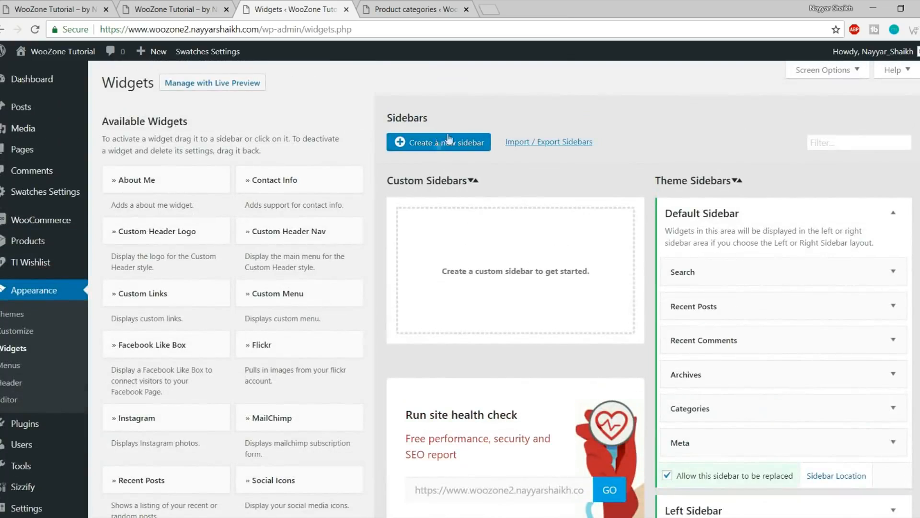
{"action": "left_click", "coordinate": [440, 142]}
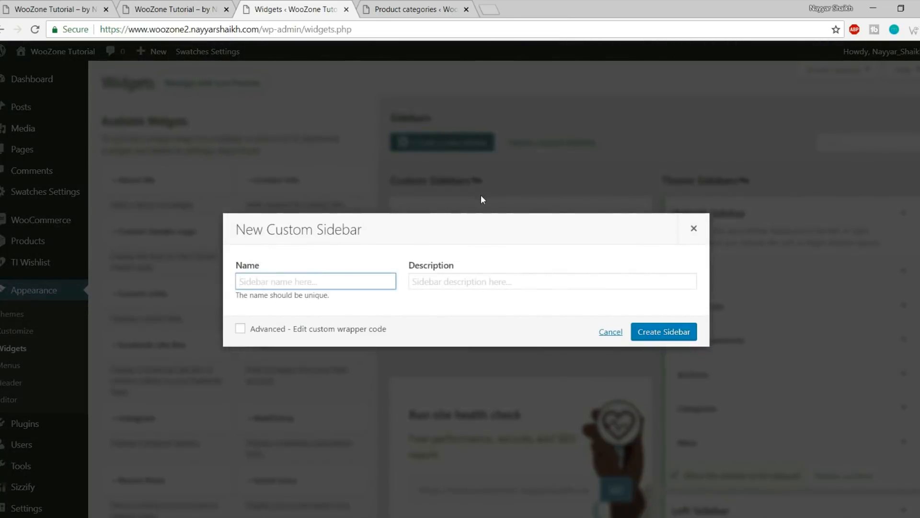
{"action": "type", "text": "Column 5"}
{"action": "left_click", "coordinate": [650, 334]}
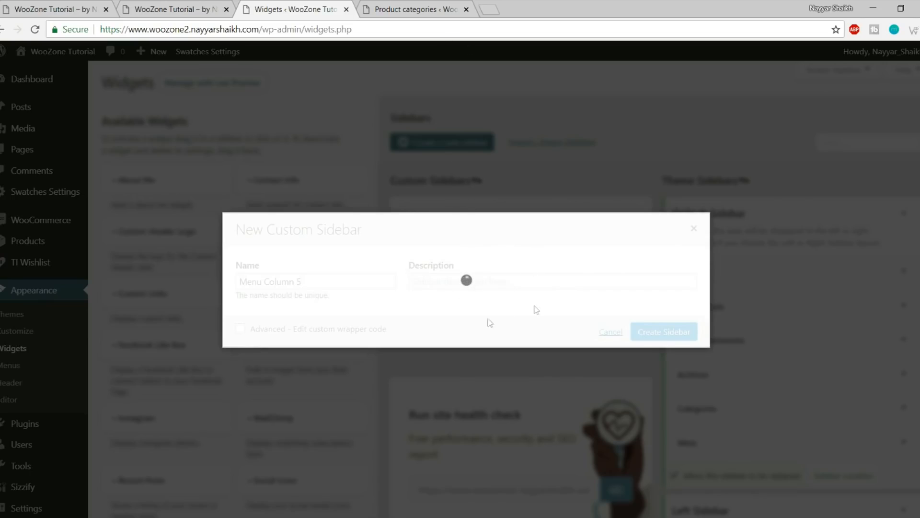
{"action": "left_click", "coordinate": [442, 34]}
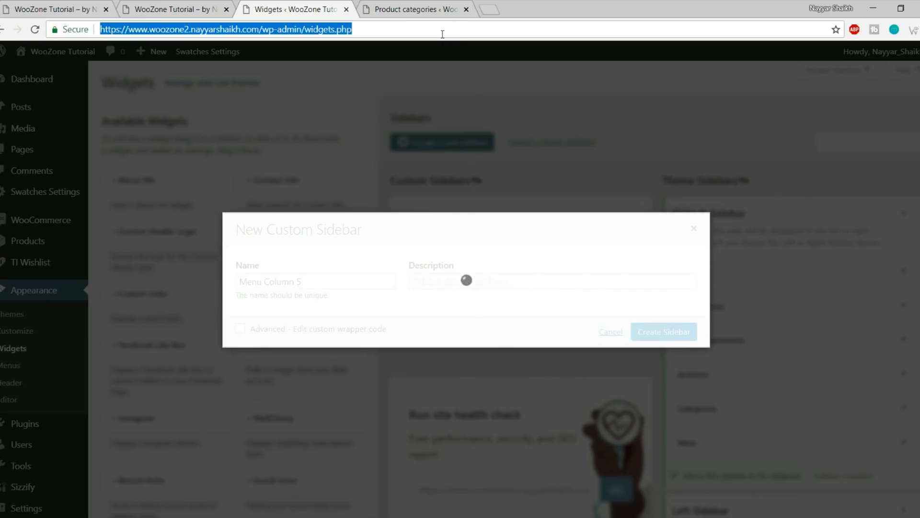
{"action": "key", "text": "Return"}
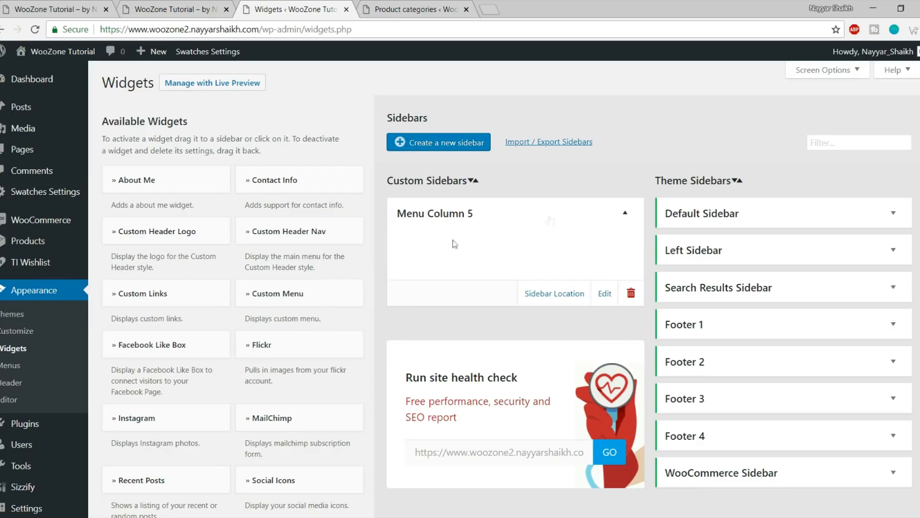
Add an Image widget to the Menu Column 5 sidebar
{"action": "scroll", "coordinate": [357, 274], "scroll_direction": "down", "scroll_amount": 20}
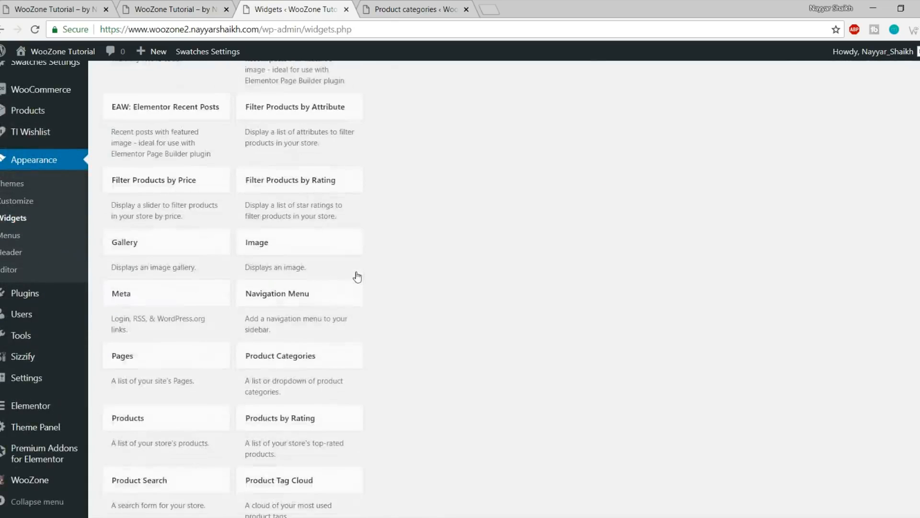
{"action": "scroll", "coordinate": [356, 273], "scroll_direction": "up", "scroll_amount": 4}
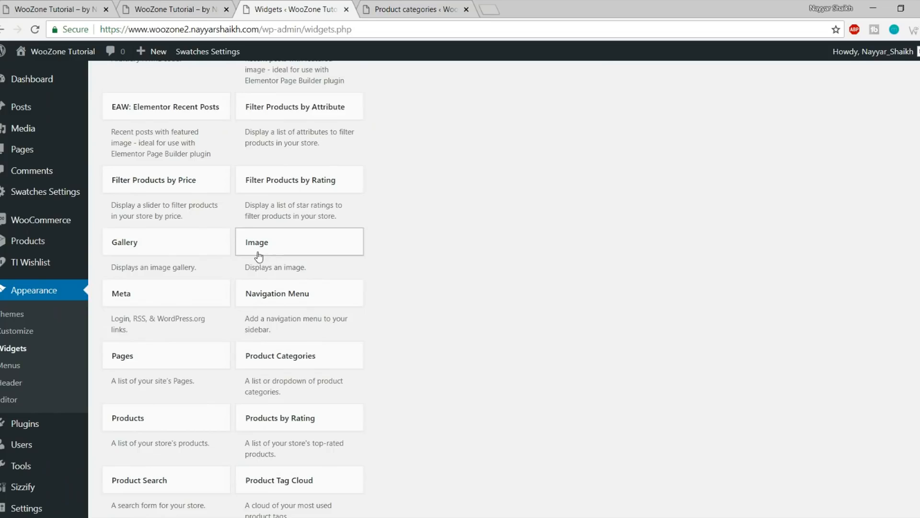
{"action": "left_click", "coordinate": [295, 253]}
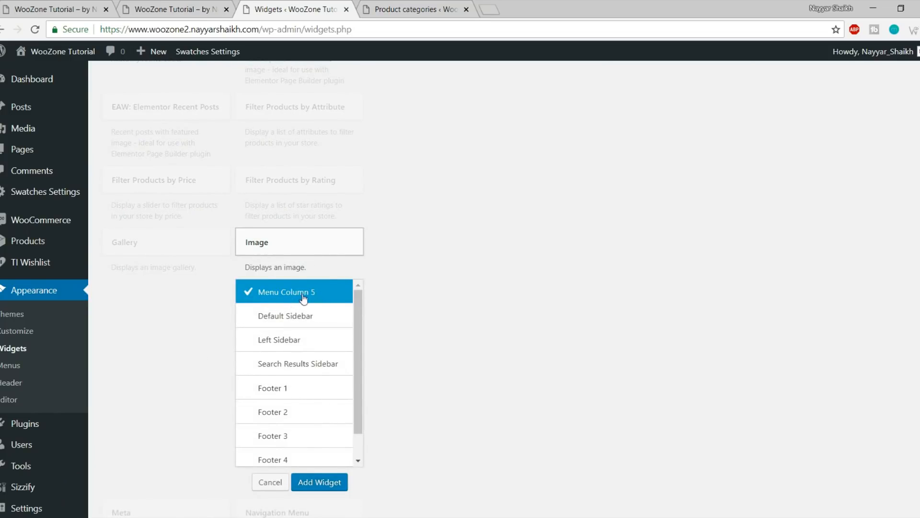
{"action": "left_click", "coordinate": [330, 480]}
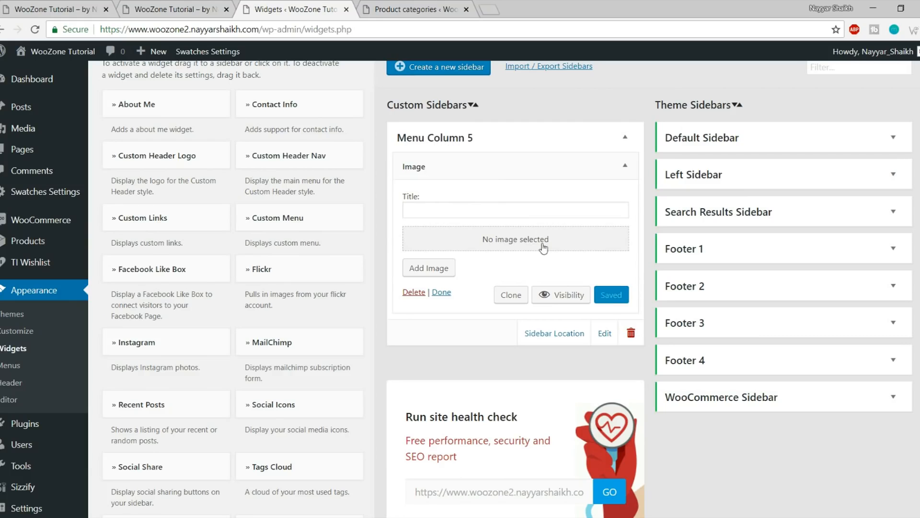
Upload shoes-image.gif, insert it into the Image widget, and save the widget
{"action": "left_click", "coordinate": [521, 244]}
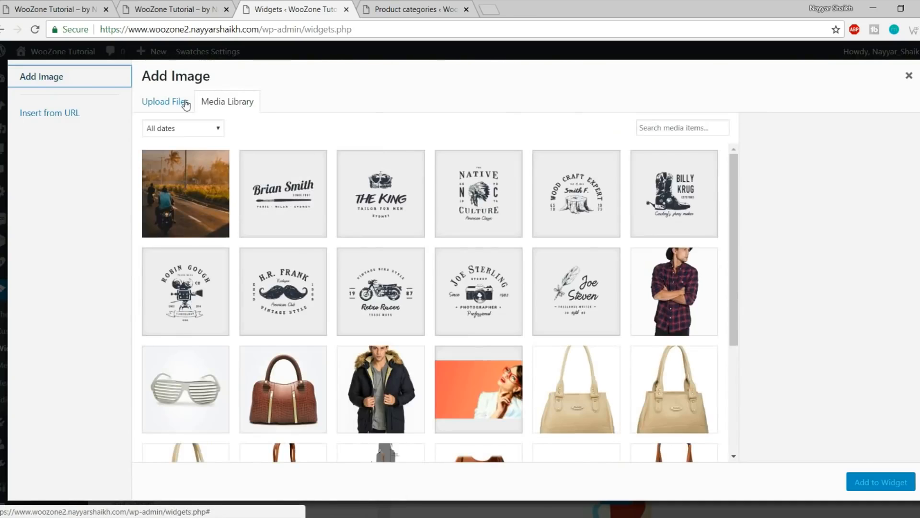
{"action": "left_click", "coordinate": [185, 102]}
{"action": "left_click", "coordinate": [554, 290]}
{"action": "scroll", "coordinate": [345, 192], "scroll_direction": "down", "scroll_amount": 5}
{"action": "left_click", "coordinate": [350, 204]}
{"action": "left_click", "coordinate": [372, 280]}
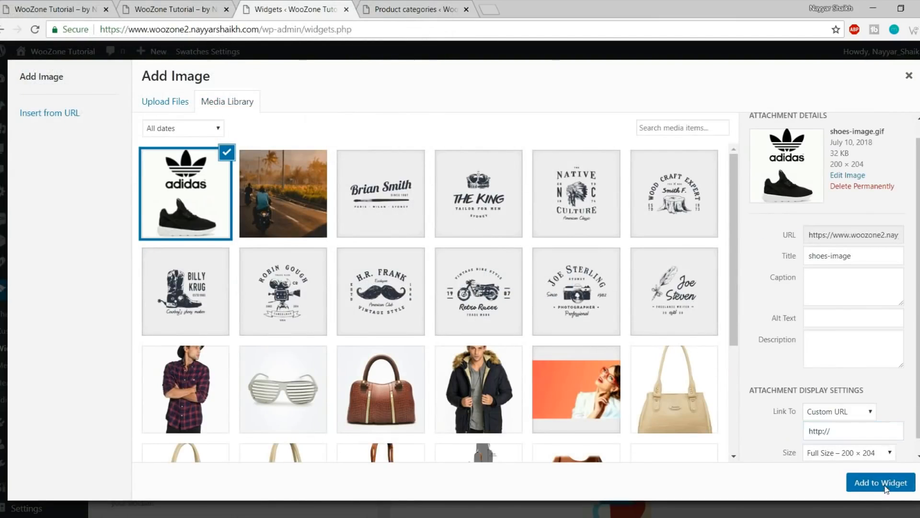
{"action": "left_click", "coordinate": [881, 482]}
{"action": "left_click", "coordinate": [617, 440]}
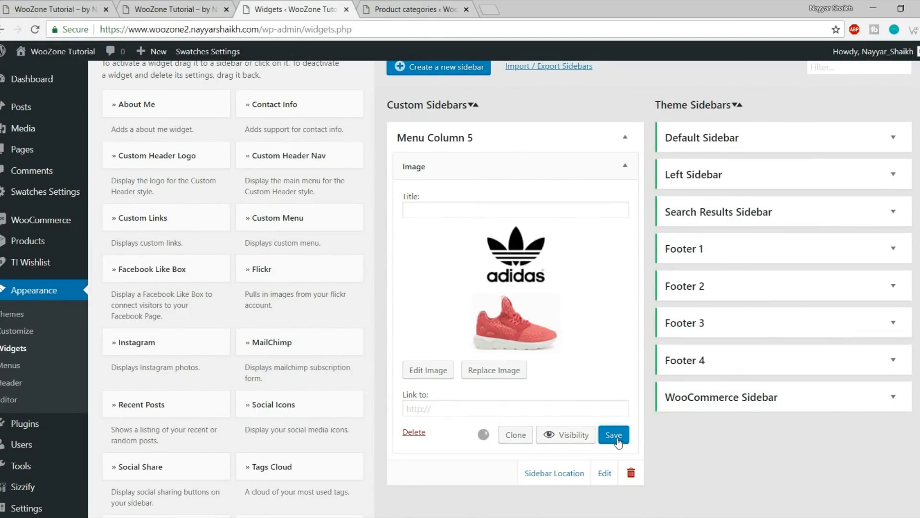
Glance at the storefront tab, then go back to the admin Menus page
{"action": "left_click", "coordinate": [211, 6]}
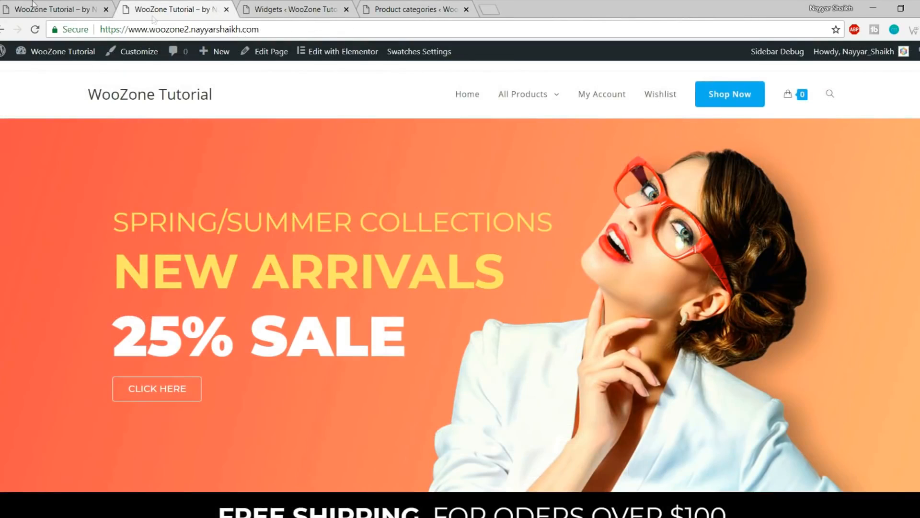
{"action": "left_click", "coordinate": [295, 9]}
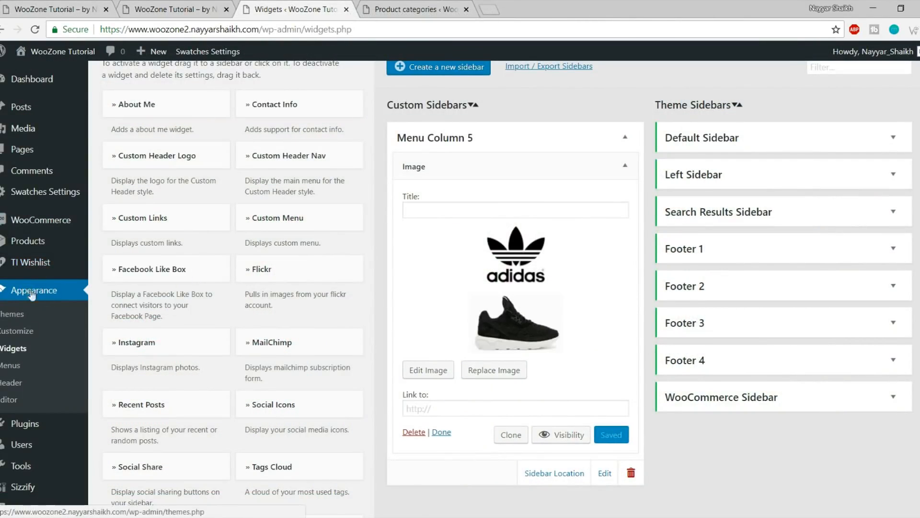
{"action": "left_click", "coordinate": [27, 366]}
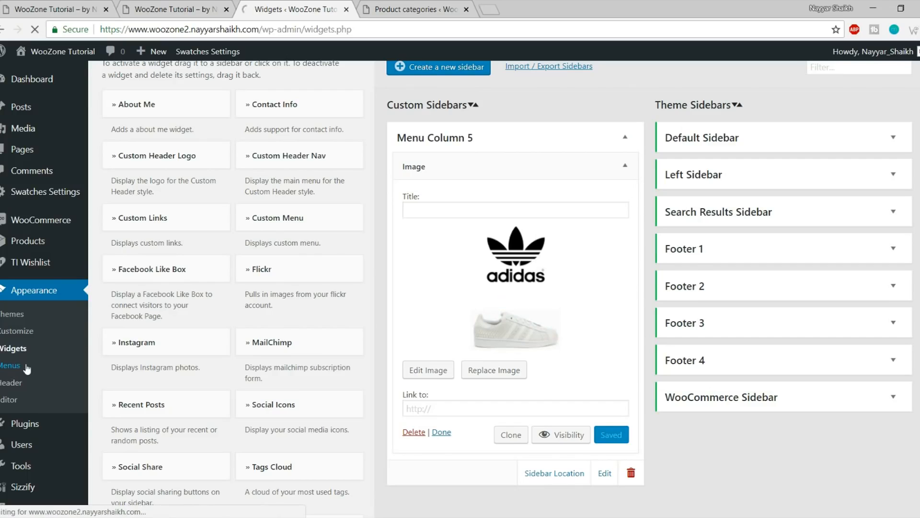
Set the Column 5 item's Mega Menu Widget Area to 'Menu Column 5' and save the menu
{"action": "scroll", "coordinate": [600, 321], "scroll_direction": "down", "scroll_amount": 6}
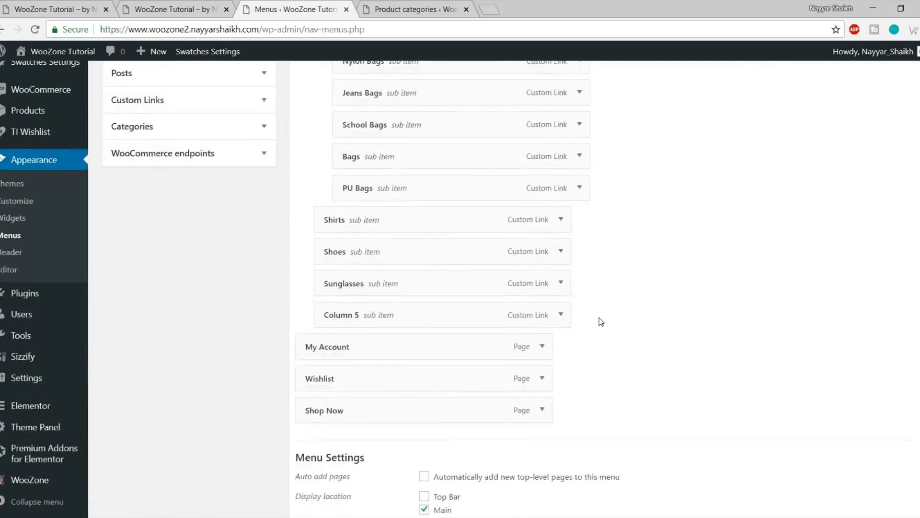
{"action": "scroll", "coordinate": [600, 321], "scroll_direction": "down", "scroll_amount": 3}
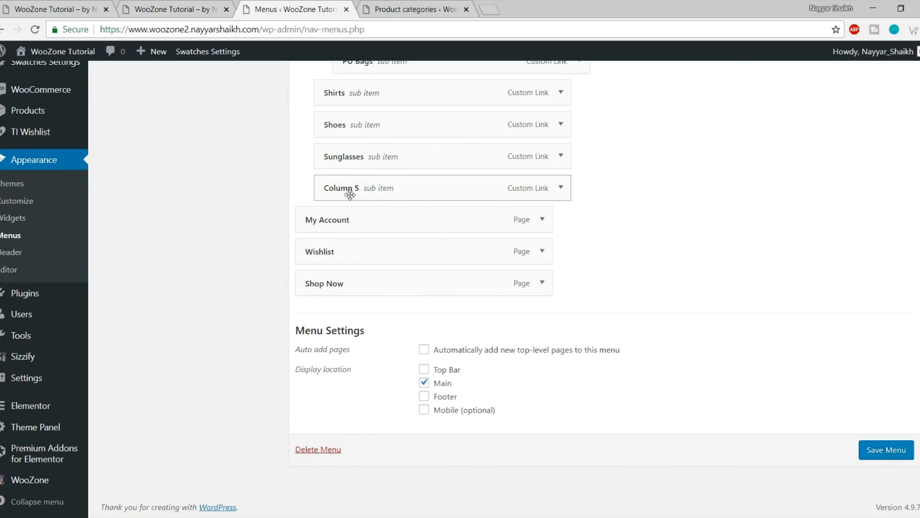
{"action": "left_click", "coordinate": [561, 188]}
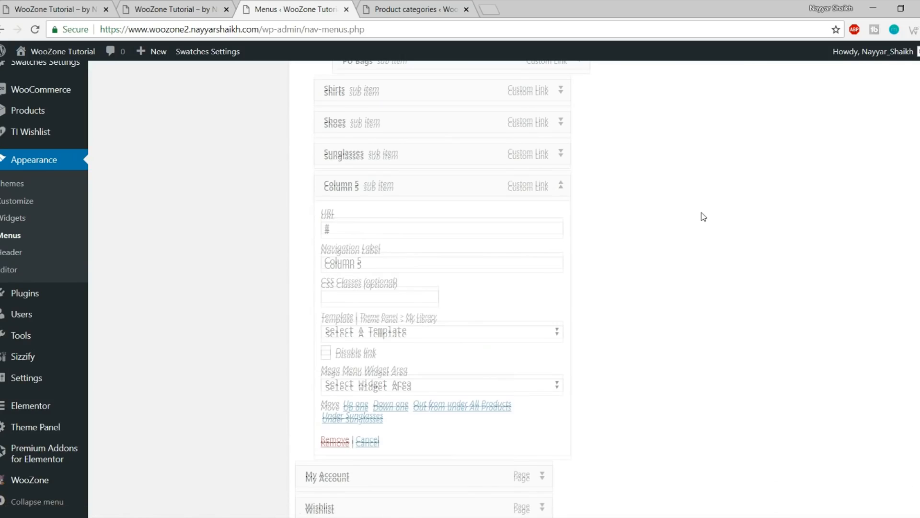
{"action": "scroll", "coordinate": [703, 216], "scroll_direction": "down", "scroll_amount": 1}
{"action": "left_click_drag", "start_coordinate": [328, 312], "coordinate": [426, 312]}
{"action": "left_click", "coordinate": [427, 313]}
{"action": "left_click", "coordinate": [423, 326]}
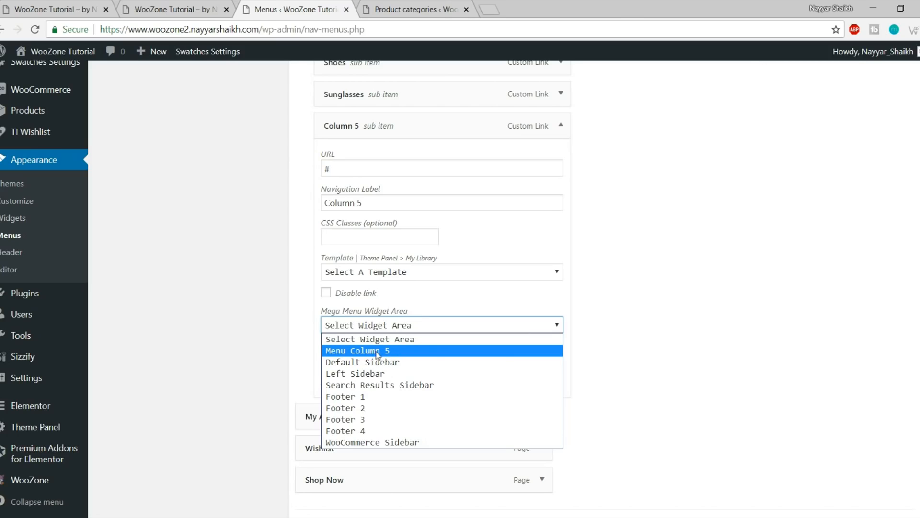
{"action": "left_click", "coordinate": [377, 351]}
{"action": "scroll", "coordinate": [890, 486], "scroll_direction": "down", "scroll_amount": 2}
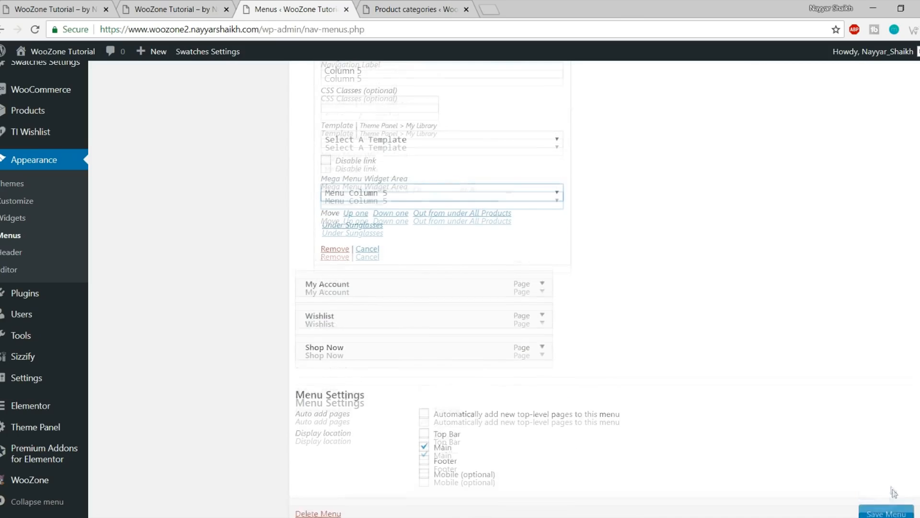
{"action": "scroll", "coordinate": [890, 486], "scroll_direction": "down", "scroll_amount": 1}
{"action": "left_click", "coordinate": [887, 450]}
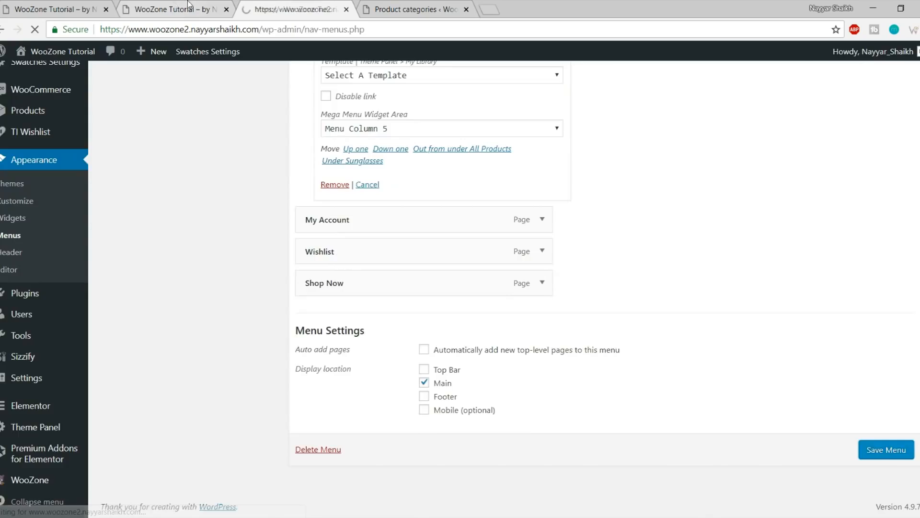
{"action": "left_click", "coordinate": [188, 6]}
Reload the storefront and compare its All Products mega menu with the reference Store site's
{"action": "left_click", "coordinate": [35, 32]}
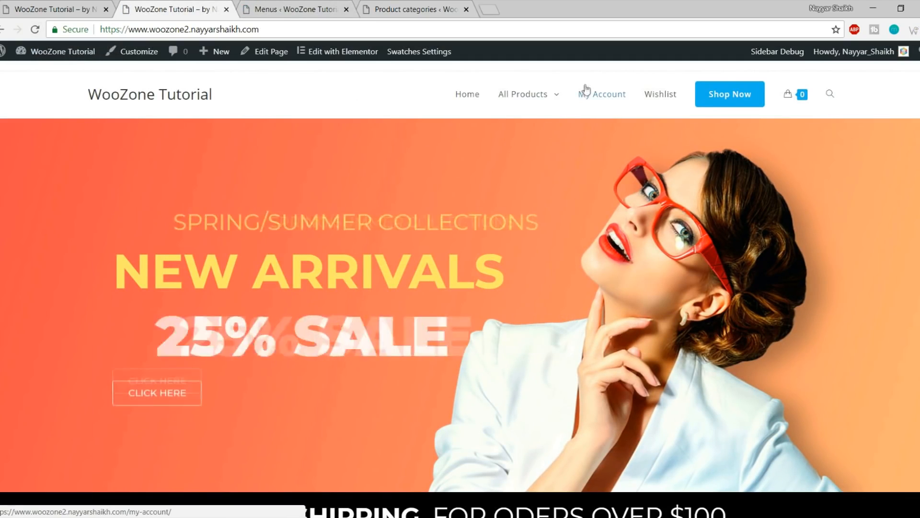
{"action": "mouse_move", "coordinate": [517, 107]}
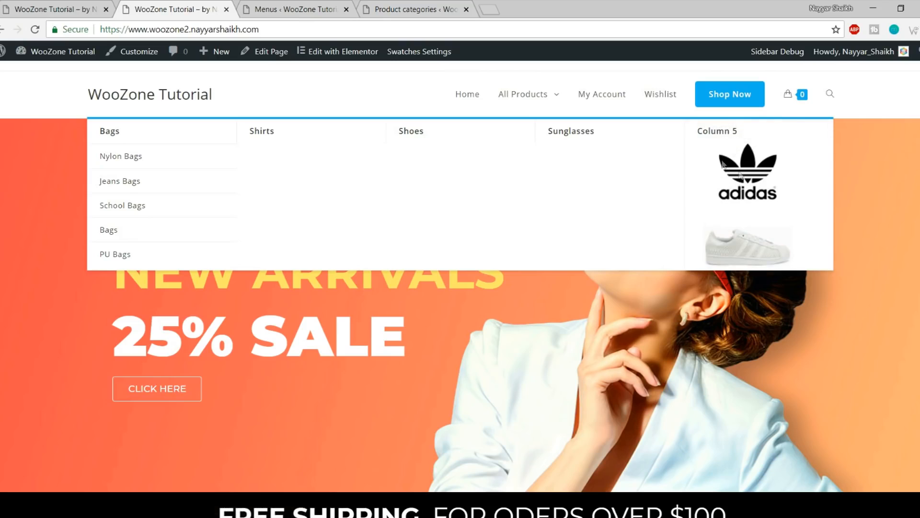
{"action": "left_click", "coordinate": [55, 9]}
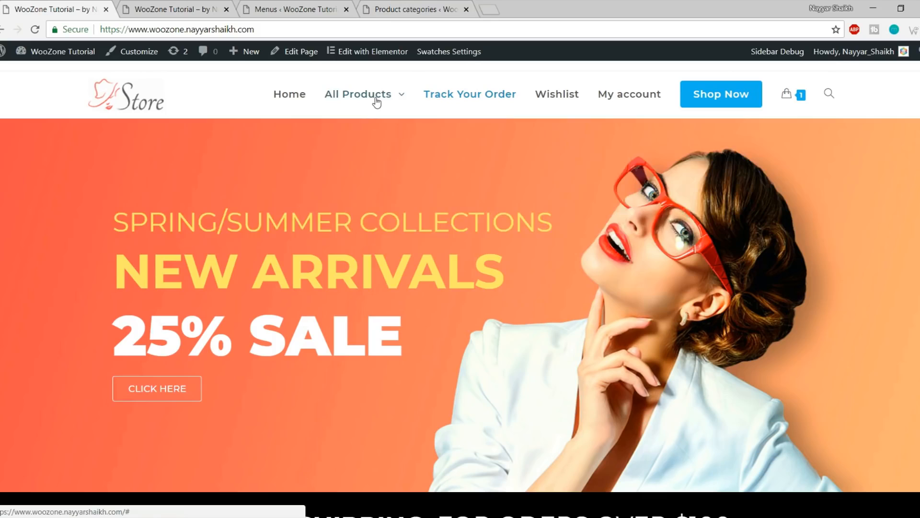
{"action": "mouse_move", "coordinate": [376, 98]}
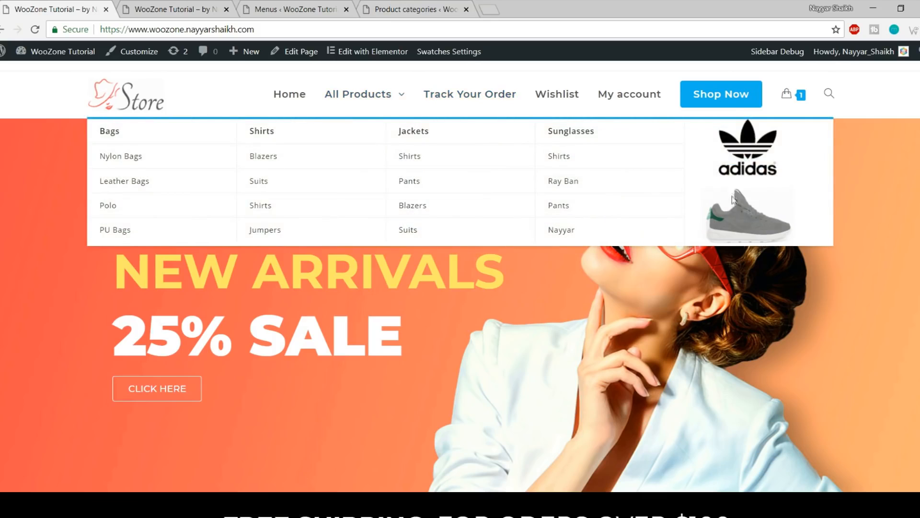
{"action": "left_click", "coordinate": [202, 5]}
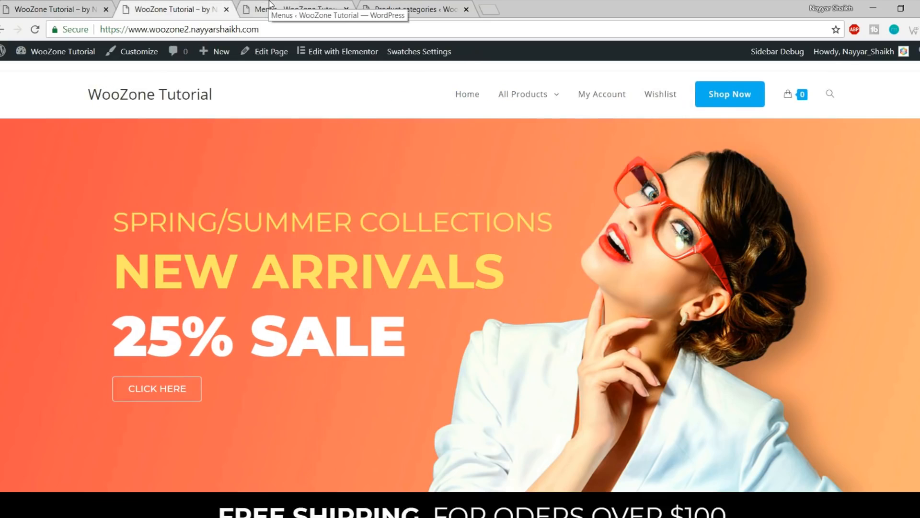
{"action": "left_click", "coordinate": [288, 9]}
Give the Column 5 menu item the CSS class 'hide-heading', save the menu, and reload the storefront
{"action": "scroll", "coordinate": [745, 254], "scroll_direction": "down", "scroll_amount": 10}
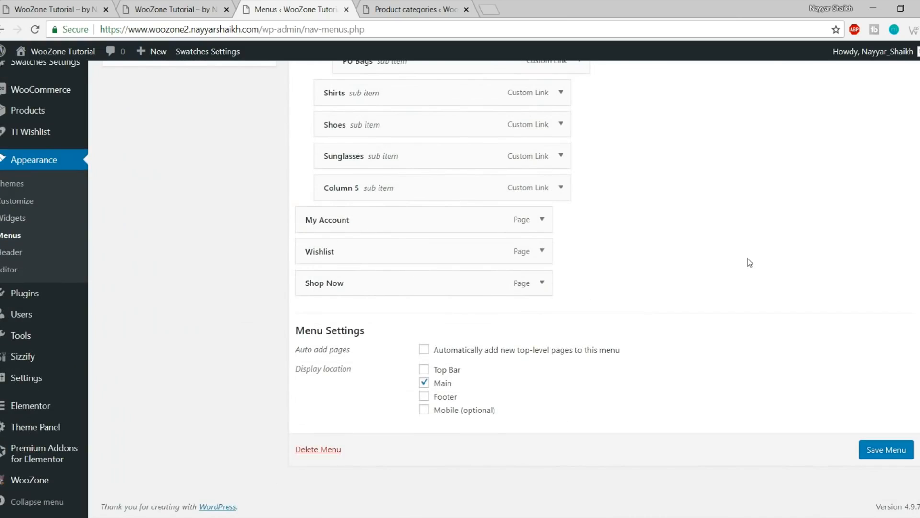
{"action": "left_click", "coordinate": [561, 187]}
{"action": "scroll", "coordinate": [364, 259], "scroll_direction": "down", "scroll_amount": 1}
{"action": "left_click", "coordinate": [368, 234]}
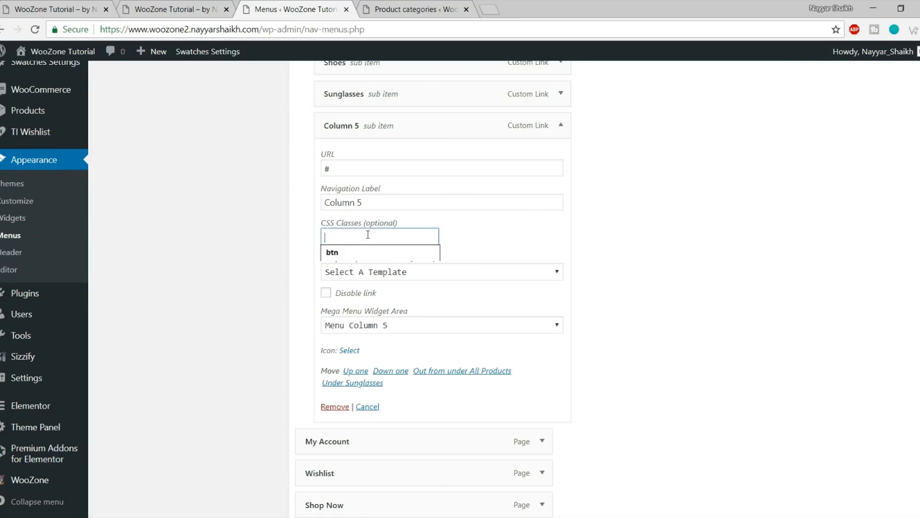
{"action": "type", "text": "hide-heading"}
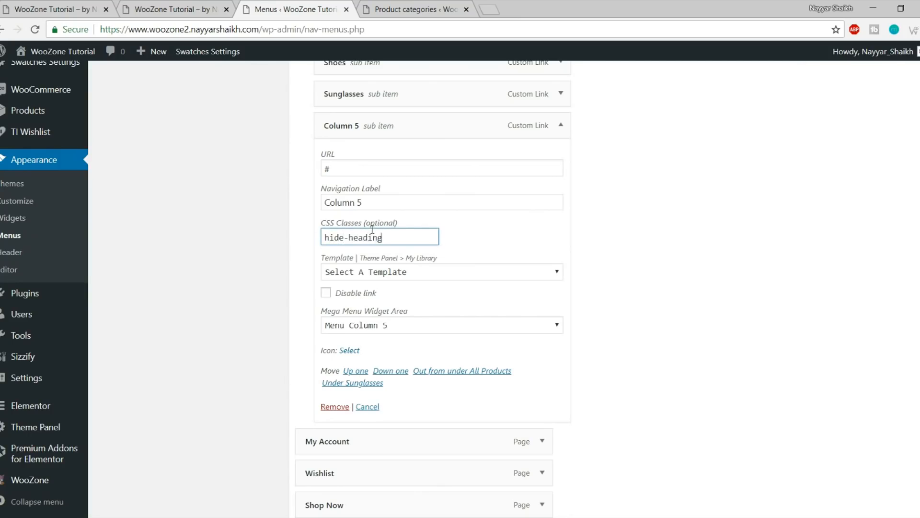
{"action": "scroll", "coordinate": [511, 245], "scroll_direction": "down", "scroll_amount": 5}
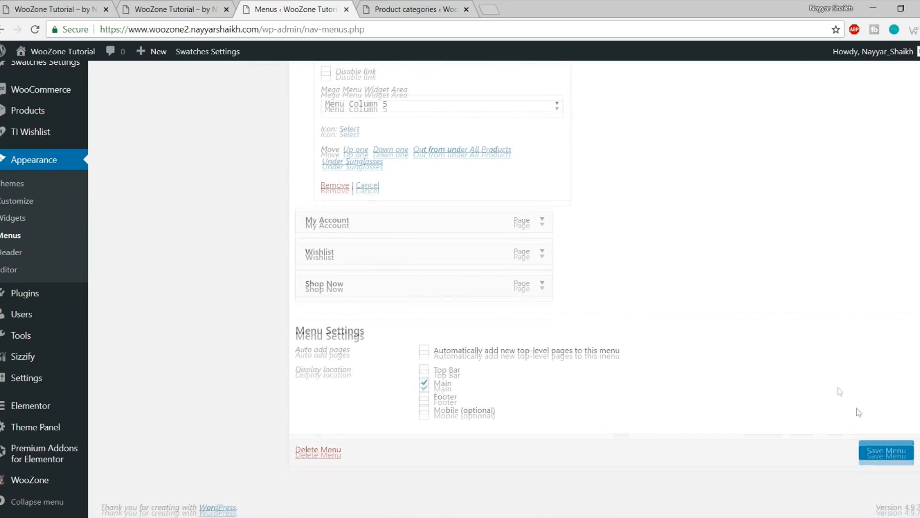
{"action": "left_click", "coordinate": [890, 453]}
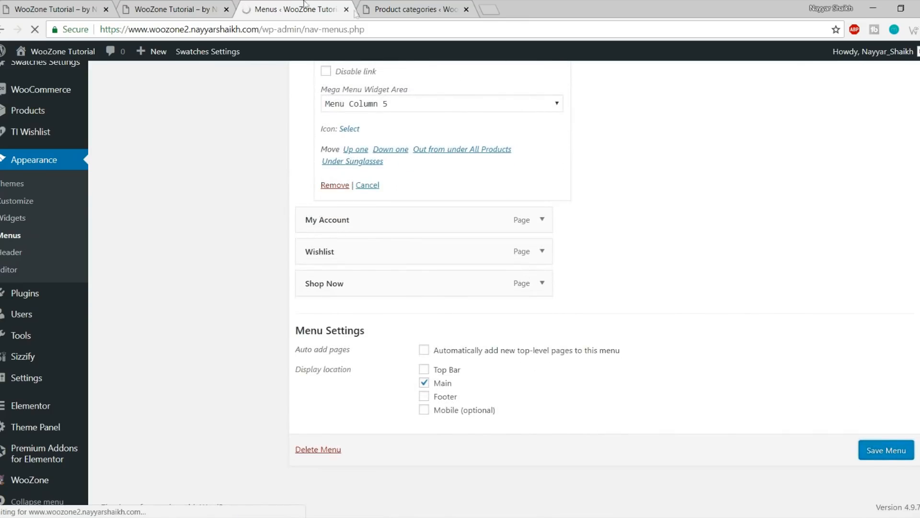
{"action": "left_click", "coordinate": [177, 9]}
{"action": "left_click", "coordinate": [34, 30]}
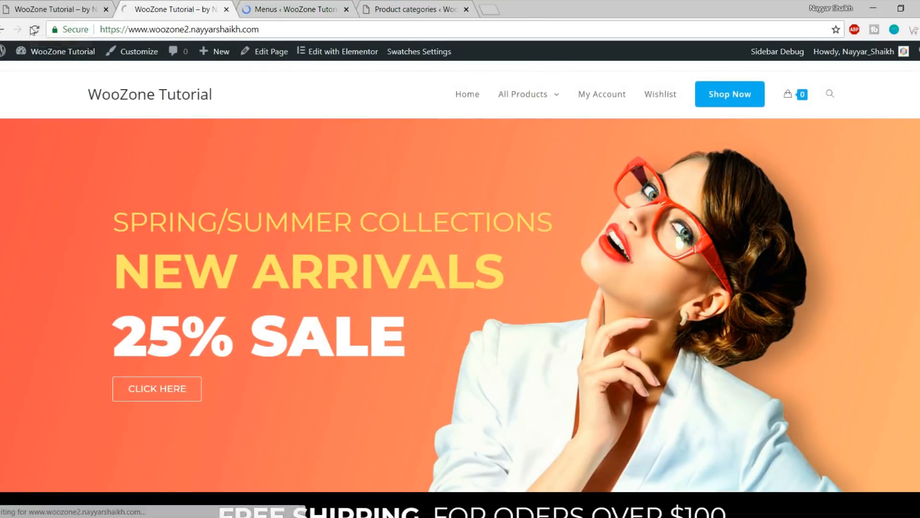
Check the All Products mega menu shows the adidas image without a Column 5 heading, comparing with the reference site
{"action": "mouse_move", "coordinate": [549, 103]}
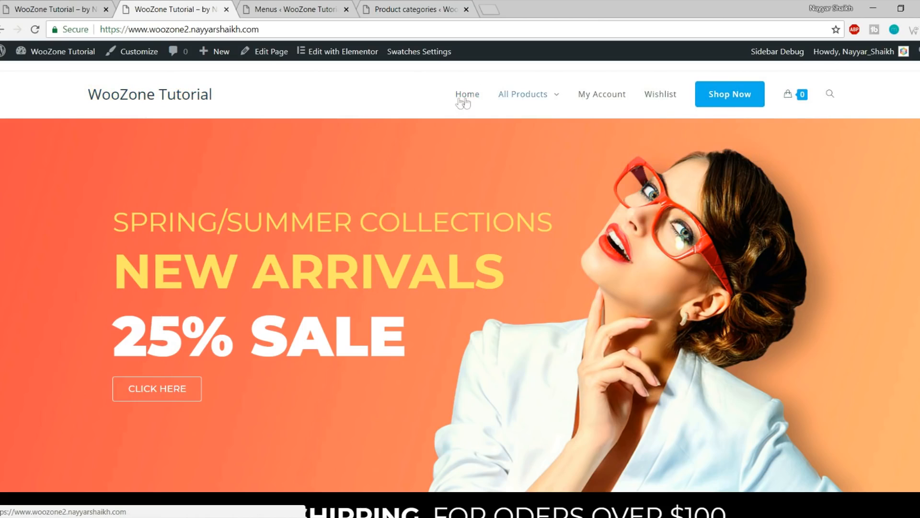
{"action": "key", "text": "ctrl+shift+Tab"}
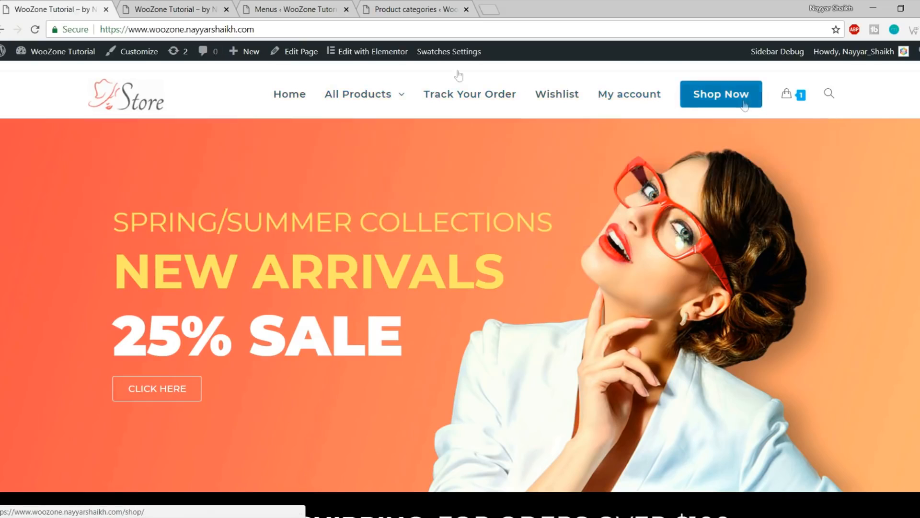
{"action": "left_click", "coordinate": [176, 5]}
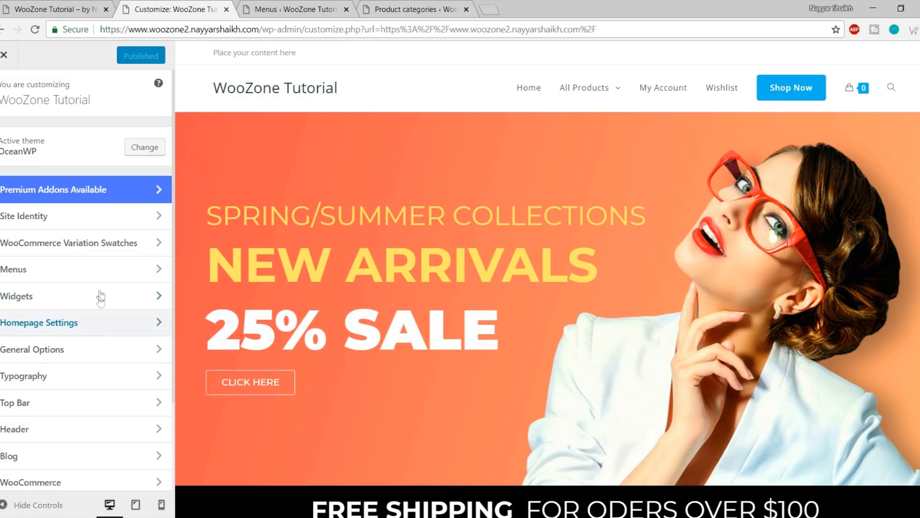
Upload 'logo (1).png' as the header logo under Header > Logo, skipping cropping
{"action": "scroll", "coordinate": [98, 295], "scroll_direction": "down", "scroll_amount": 3}
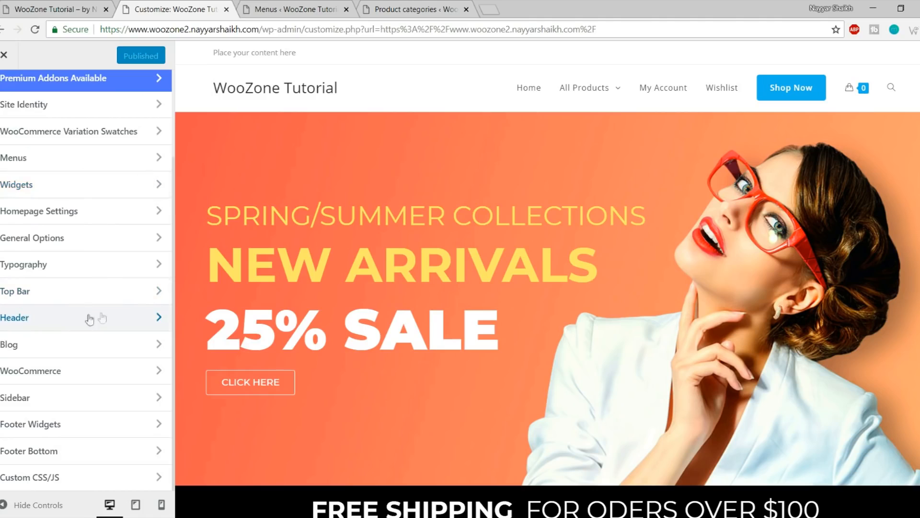
{"action": "left_click", "coordinate": [71, 321]}
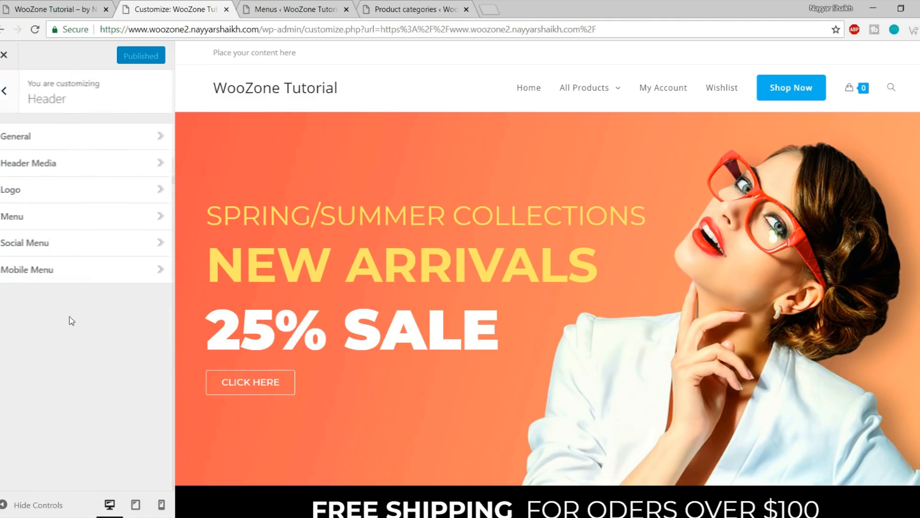
{"action": "left_click", "coordinate": [24, 194]}
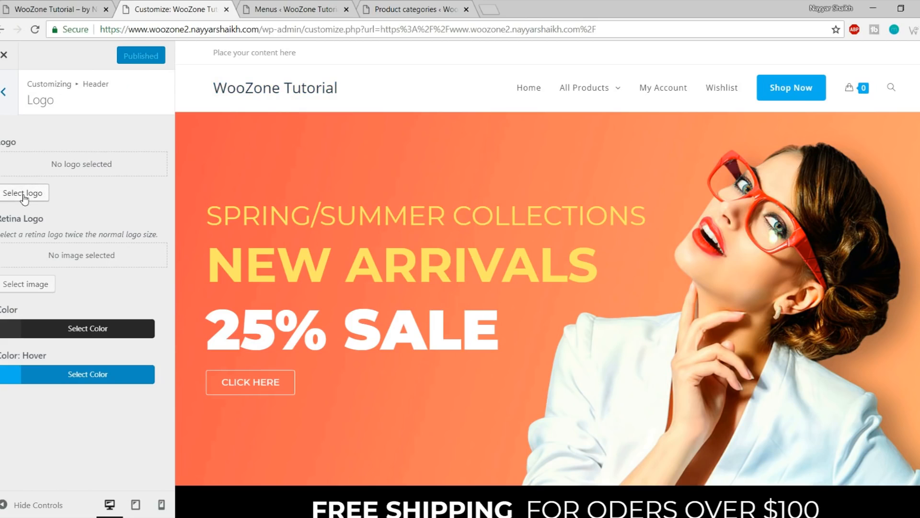
{"action": "left_click", "coordinate": [40, 197]}
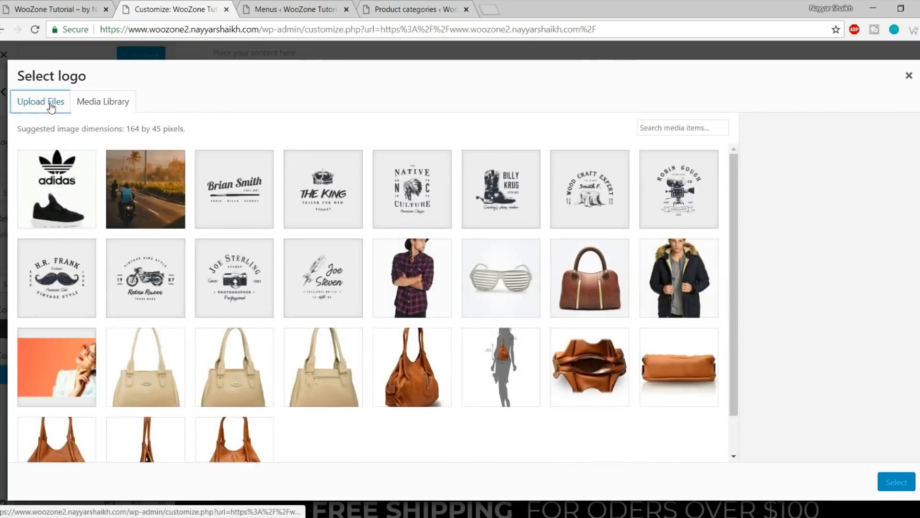
{"action": "left_click", "coordinate": [20, 102]}
{"action": "left_click", "coordinate": [448, 282]}
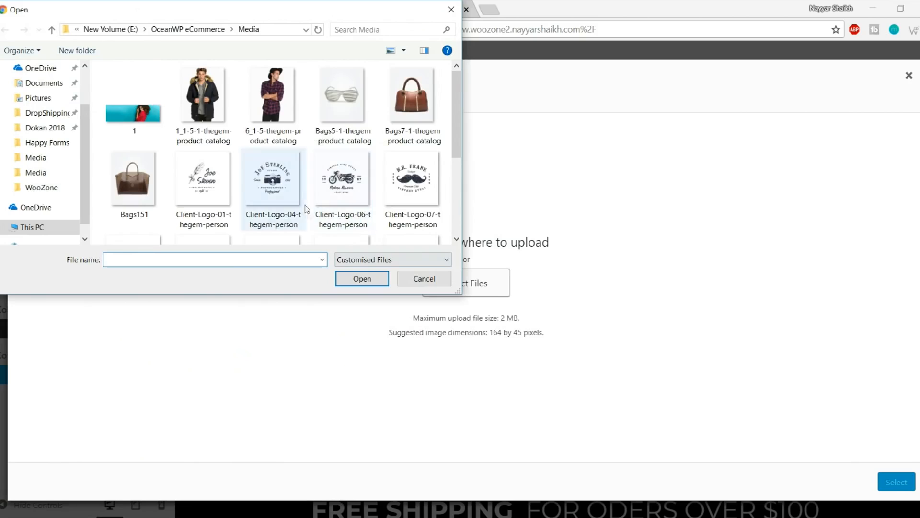
{"action": "scroll", "coordinate": [335, 192], "scroll_direction": "down", "scroll_amount": 3}
{"action": "left_click", "coordinate": [269, 223]}
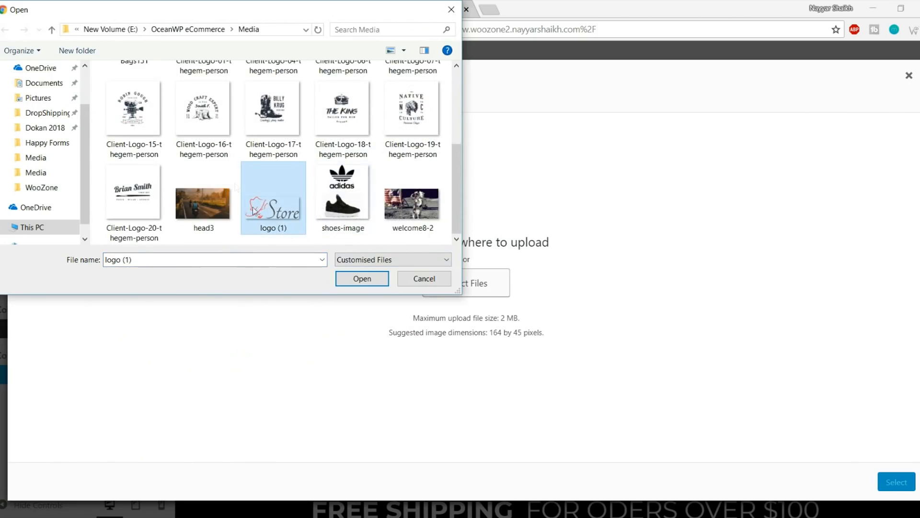
{"action": "left_click", "coordinate": [349, 278]}
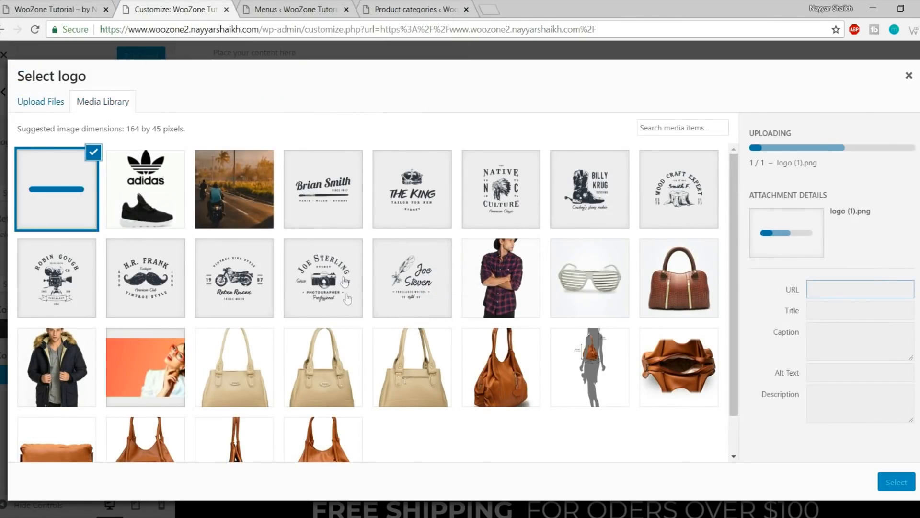
{"action": "left_click", "coordinate": [895, 483]}
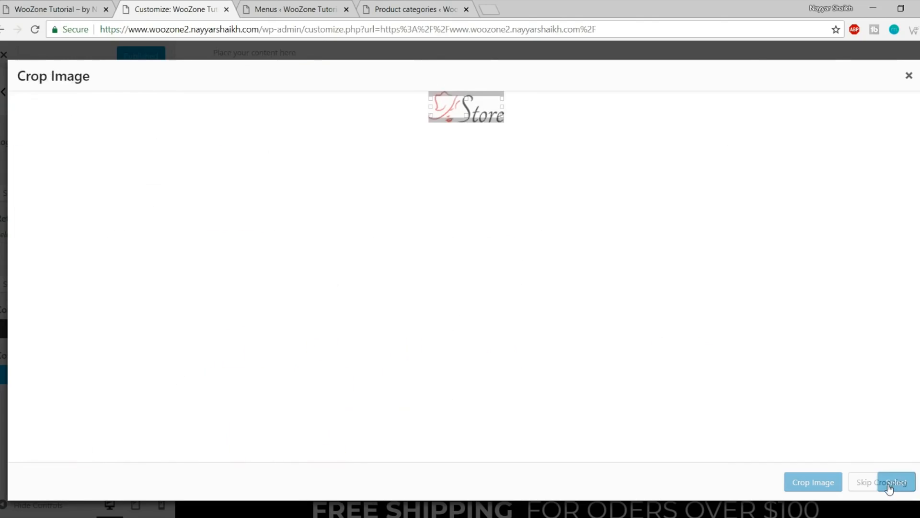
{"action": "left_click", "coordinate": [886, 483]}
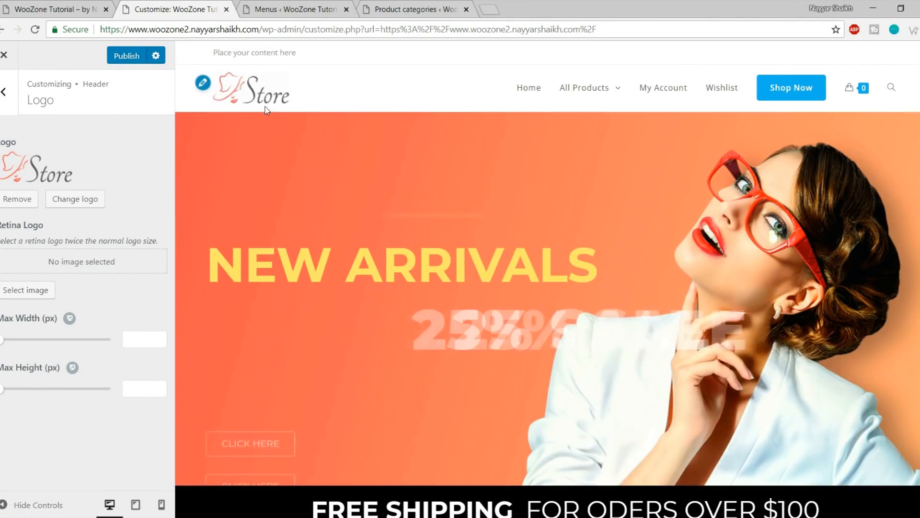
Publish the new Store logo, preview the All Products mega menu, and open the Typography section
{"action": "left_click", "coordinate": [115, 59]}
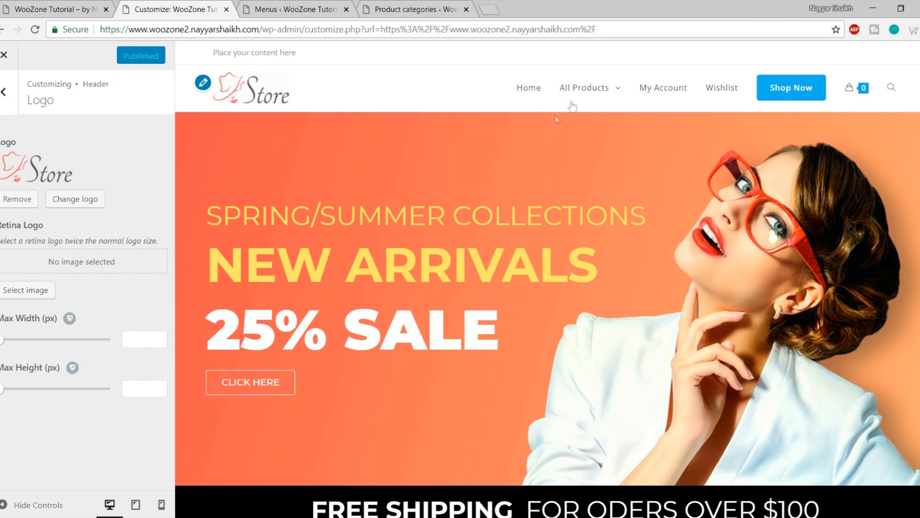
{"action": "left_click", "coordinate": [572, 103]}
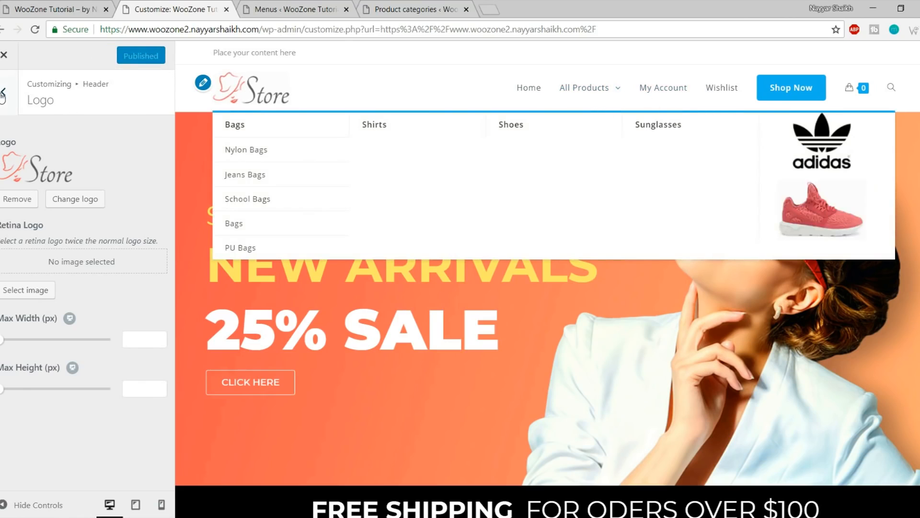
{"action": "left_click", "coordinate": [3, 92]}
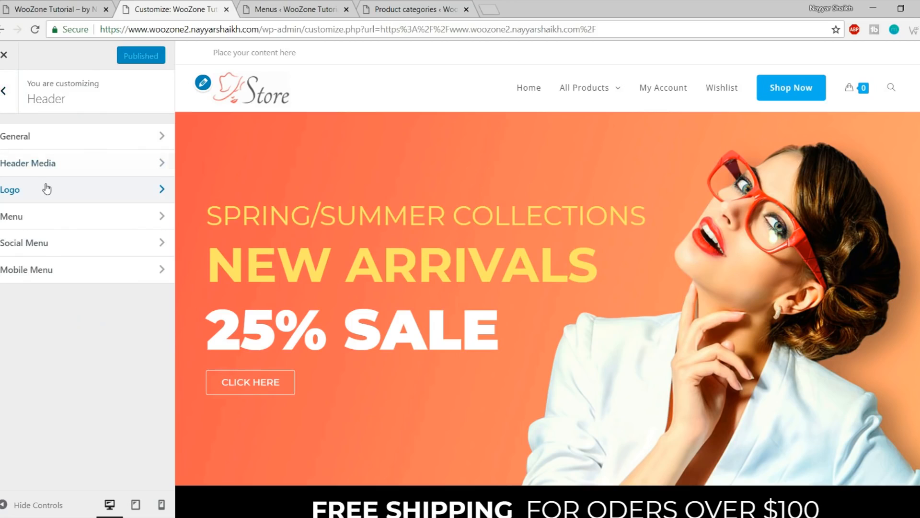
{"action": "left_click", "coordinate": [2, 109]}
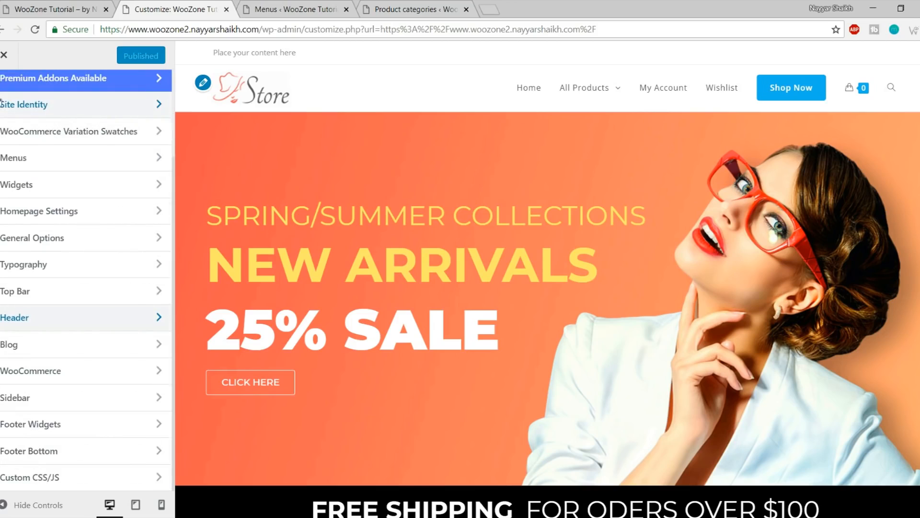
{"action": "left_click", "coordinate": [53, 267]}
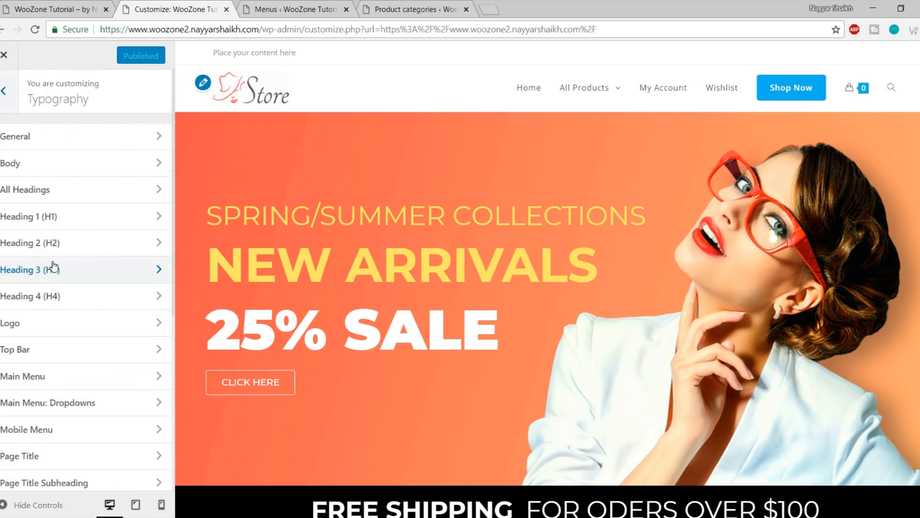
Set the Main Menu typography to Montserrat, Semibold 600, 15px font size, and publish
{"action": "left_click", "coordinate": [61, 380]}
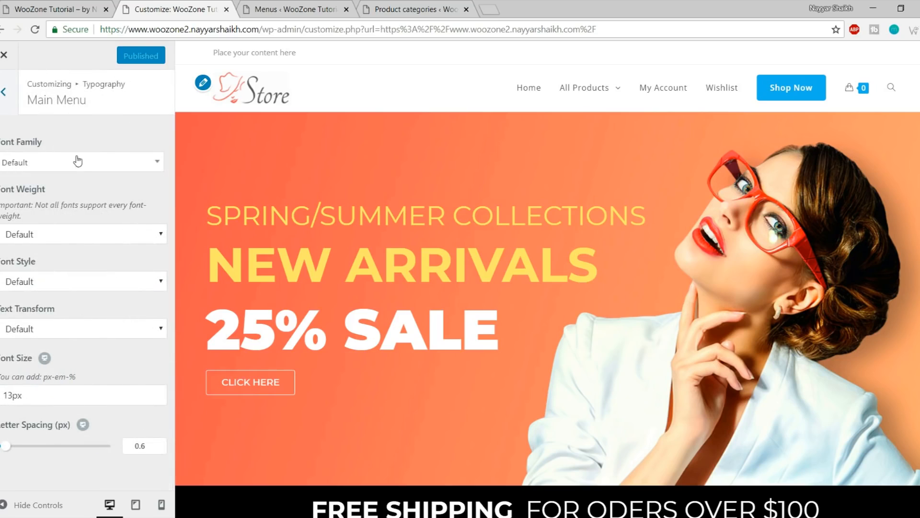
{"action": "left_click", "coordinate": [73, 172]}
{"action": "type", "text": "monts"}
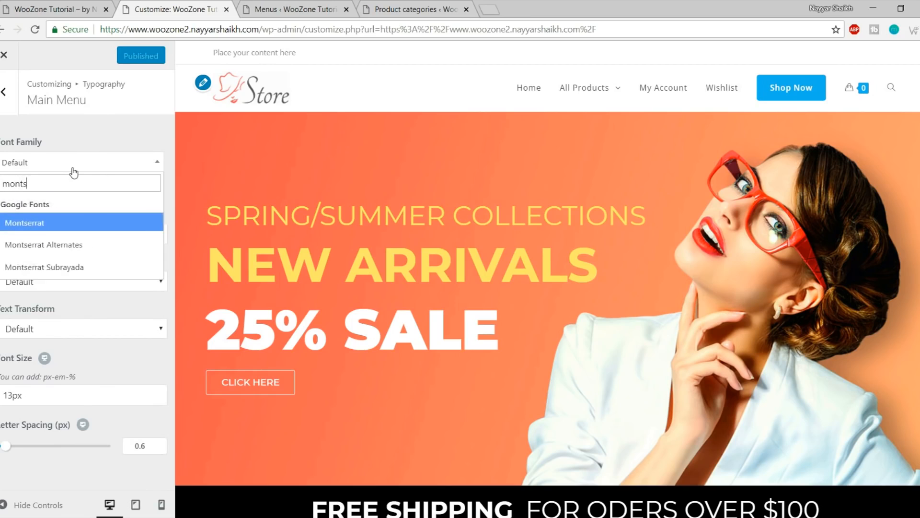
{"action": "key", "text": "Return"}
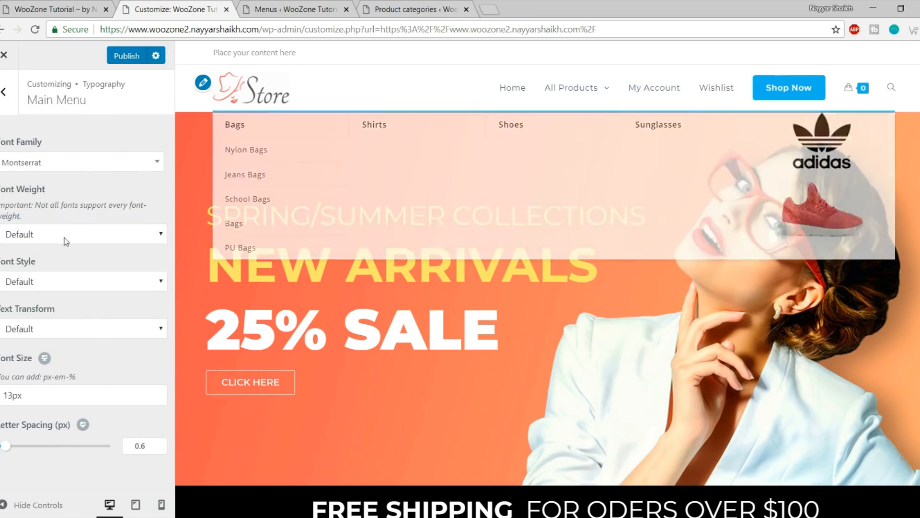
{"action": "left_click", "coordinate": [80, 235]}
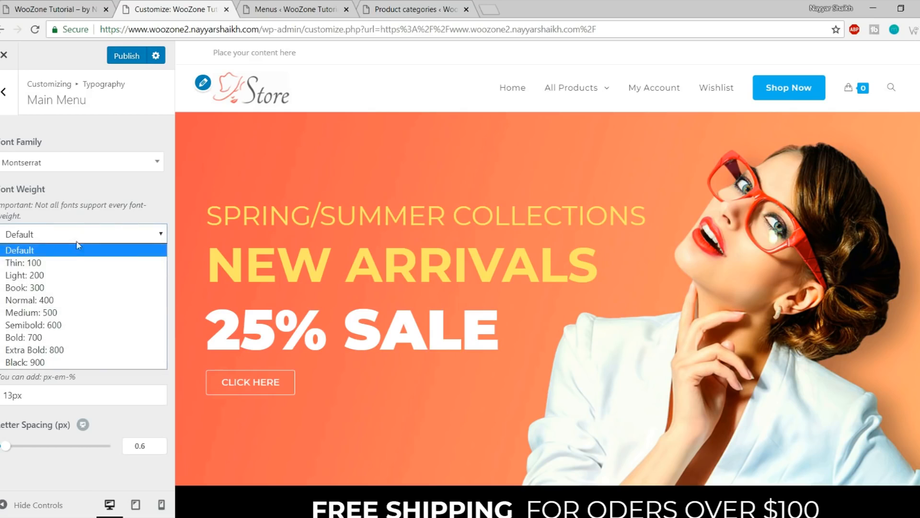
{"action": "left_click", "coordinate": [67, 331]}
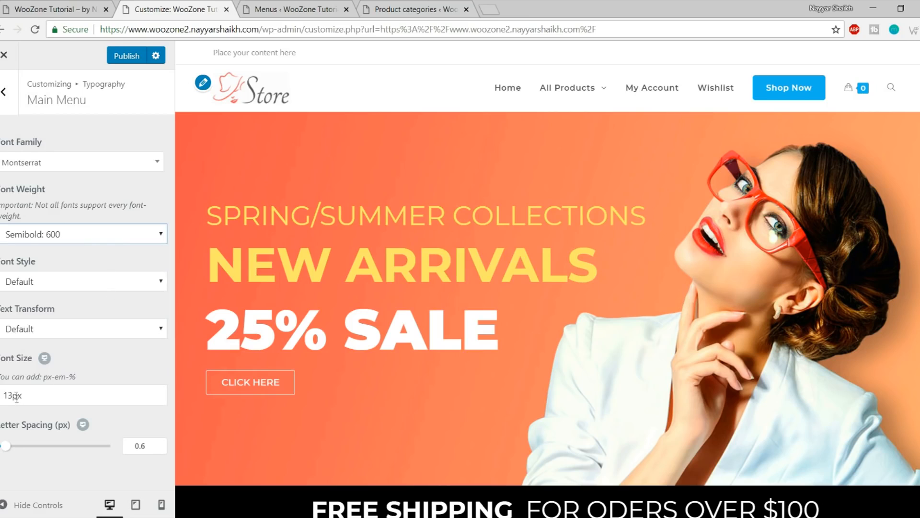
{"action": "left_click_drag", "start_coordinate": [12, 395], "coordinate": [9, 395]}
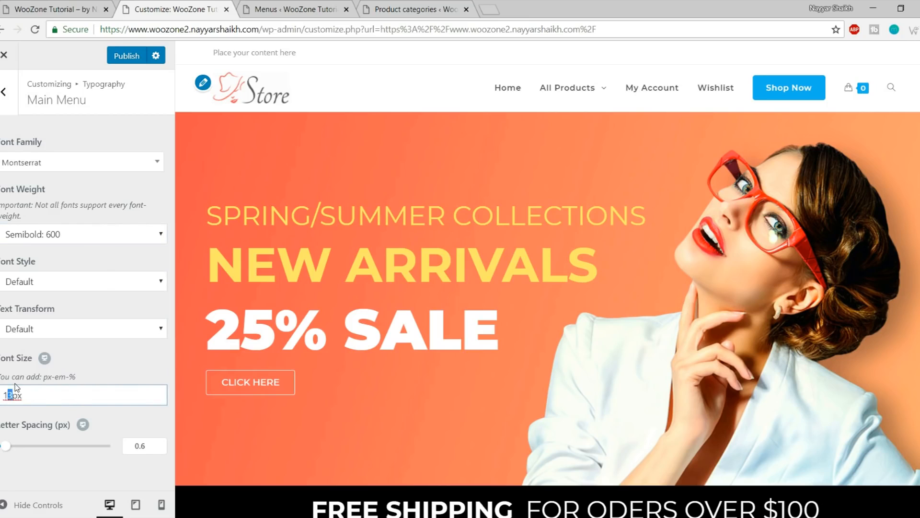
{"action": "type", "text": "5"}
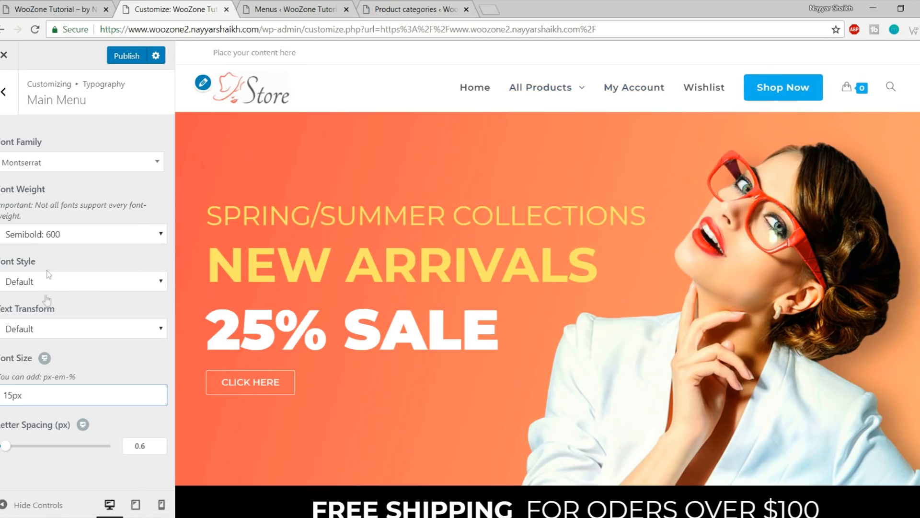
{"action": "left_click", "coordinate": [124, 69]}
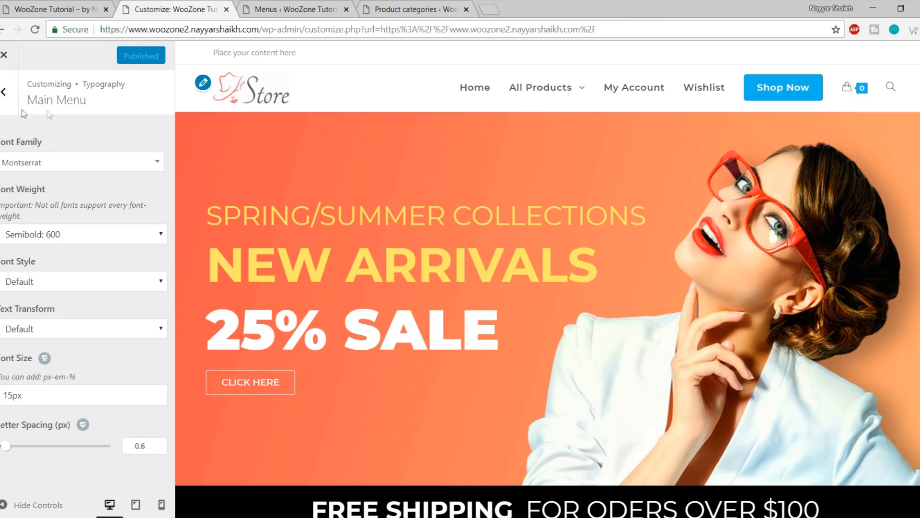
{"action": "left_click", "coordinate": [3, 94]}
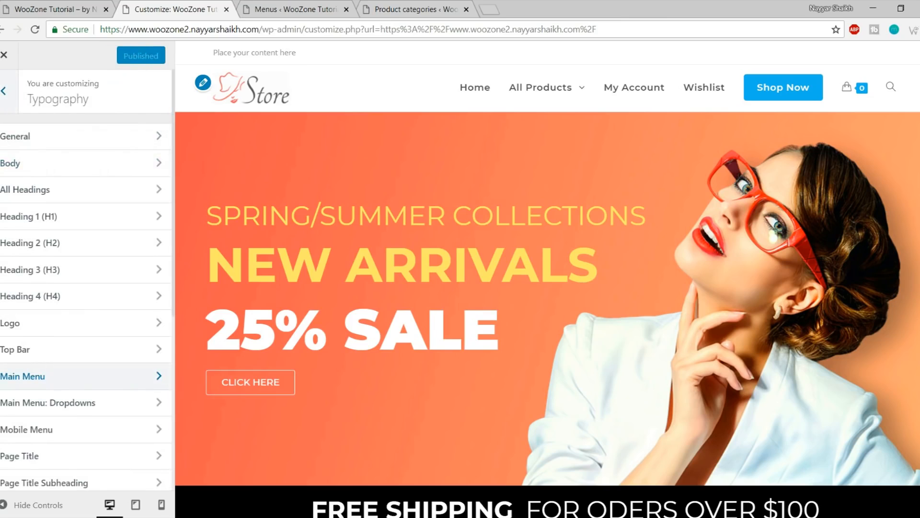
Replace the footer copyright's OceanWP credit with 'Theme by' plus the owner's name, publish, and exit the customizer
{"action": "left_click", "coordinate": [3, 91]}
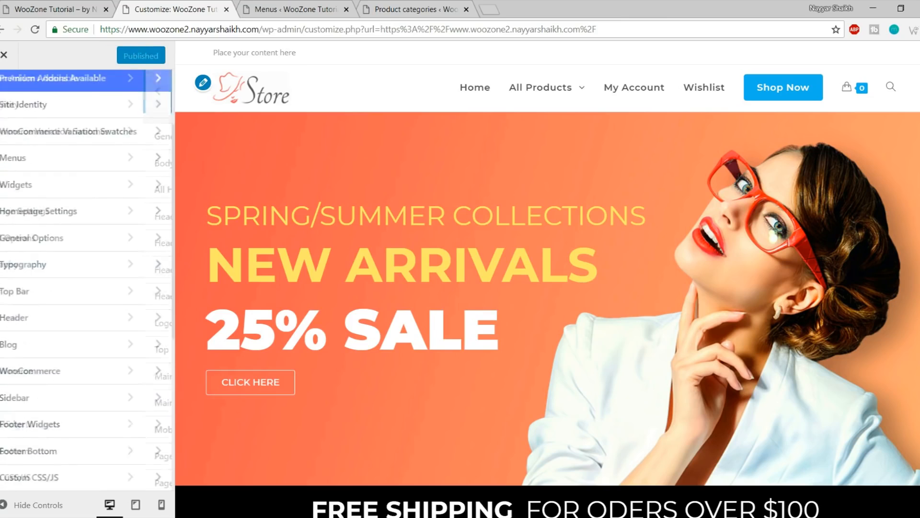
{"action": "left_click", "coordinate": [72, 459]}
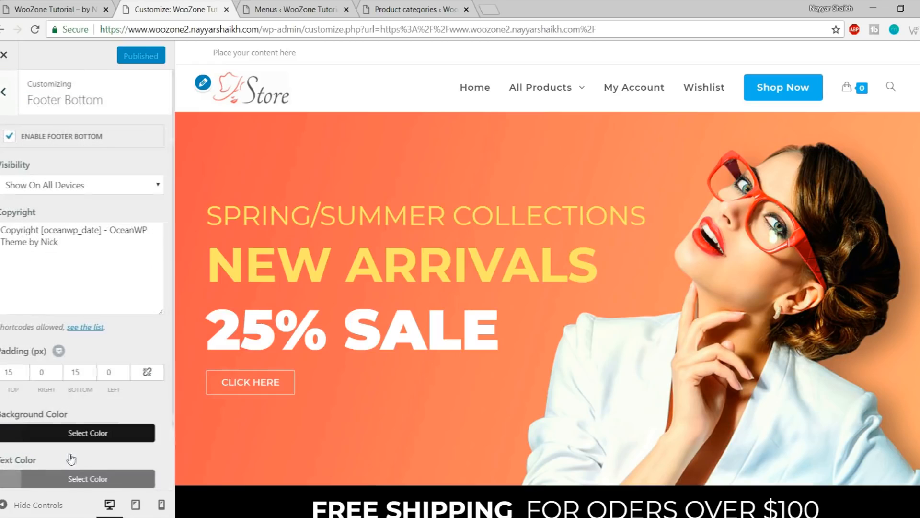
{"action": "scroll", "coordinate": [447, 396], "scroll_direction": "down", "scroll_amount": 5}
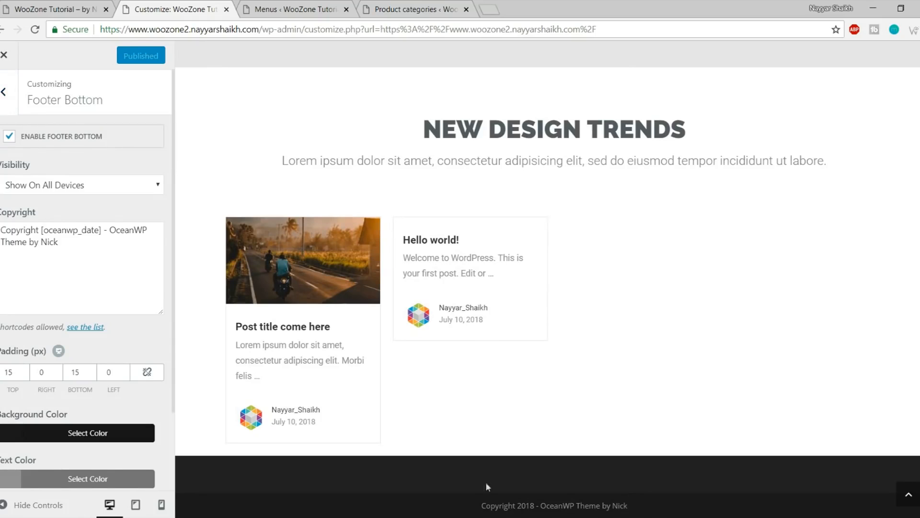
{"action": "left_click_drag", "start_coordinate": [111, 230], "coordinate": [128, 238]}
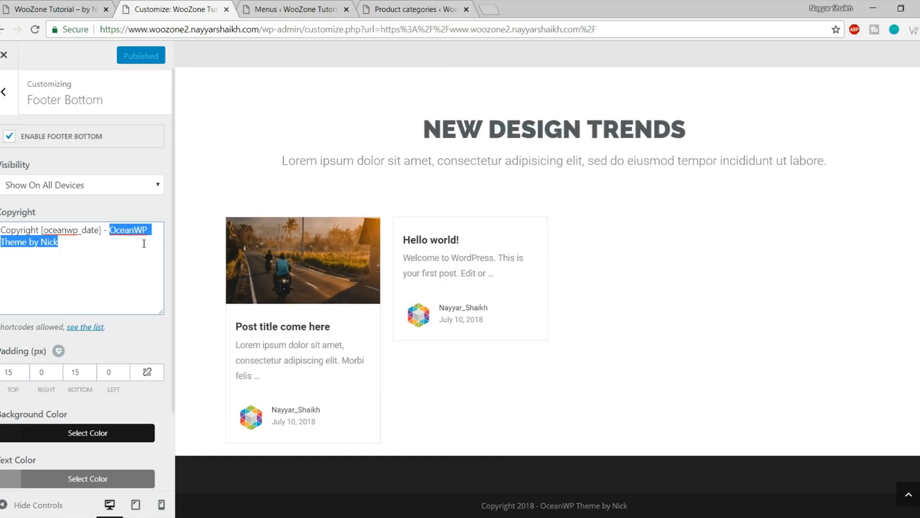
{"action": "type", "text": "Theme by Nayyar Shaikh"}
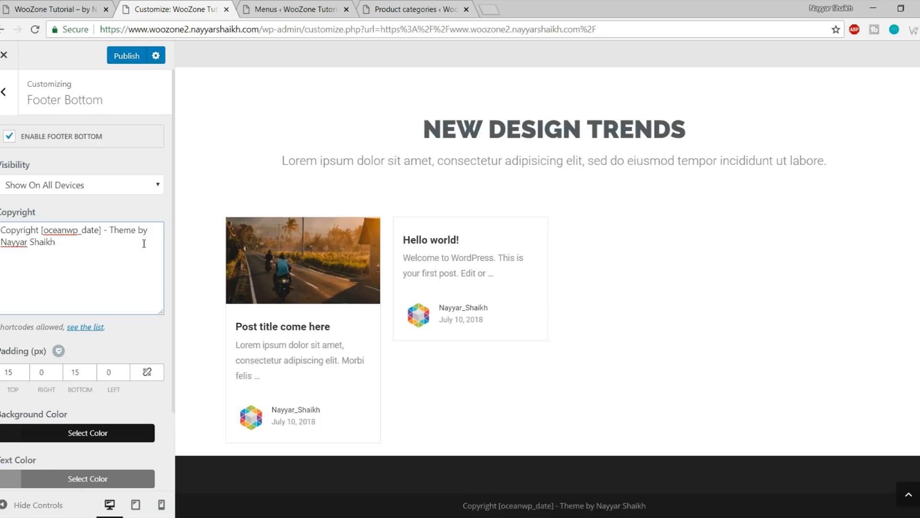
{"action": "left_click", "coordinate": [117, 63]}
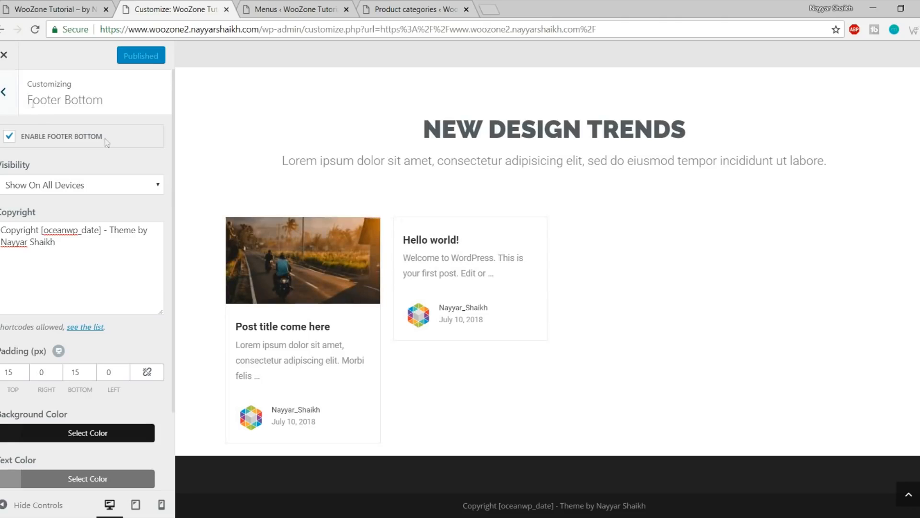
{"action": "left_click", "coordinate": [3, 55]}
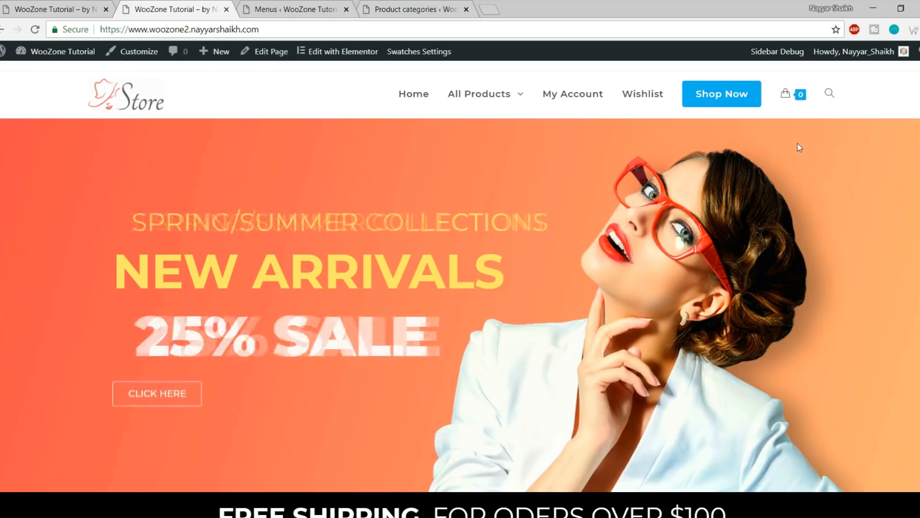
Open the new store's Shop page and look over its sidebar
{"action": "left_click", "coordinate": [724, 99]}
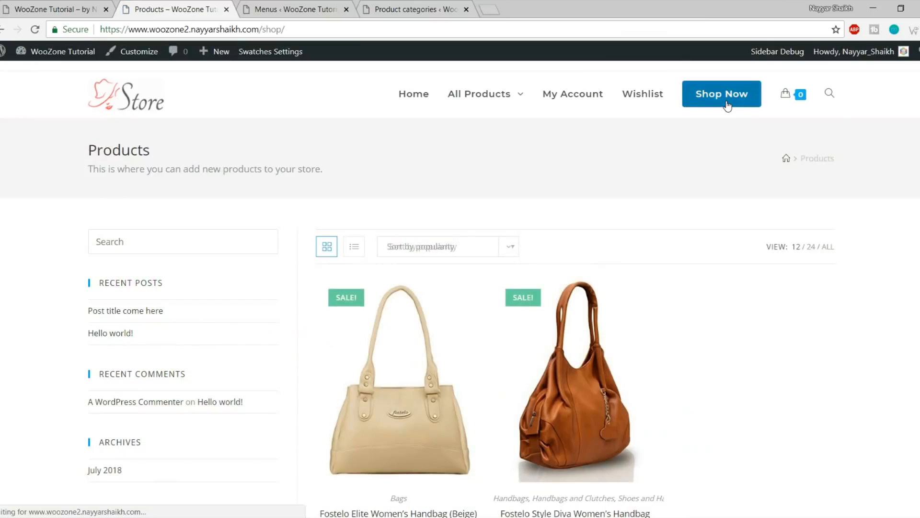
{"action": "scroll", "coordinate": [794, 284], "scroll_direction": "down", "scroll_amount": 5}
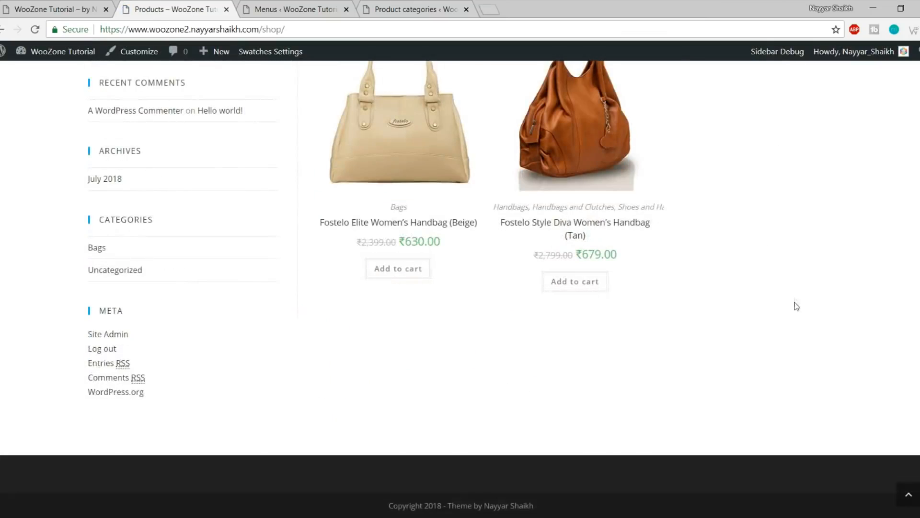
{"action": "scroll", "coordinate": [158, 292], "scroll_direction": "up", "scroll_amount": 5}
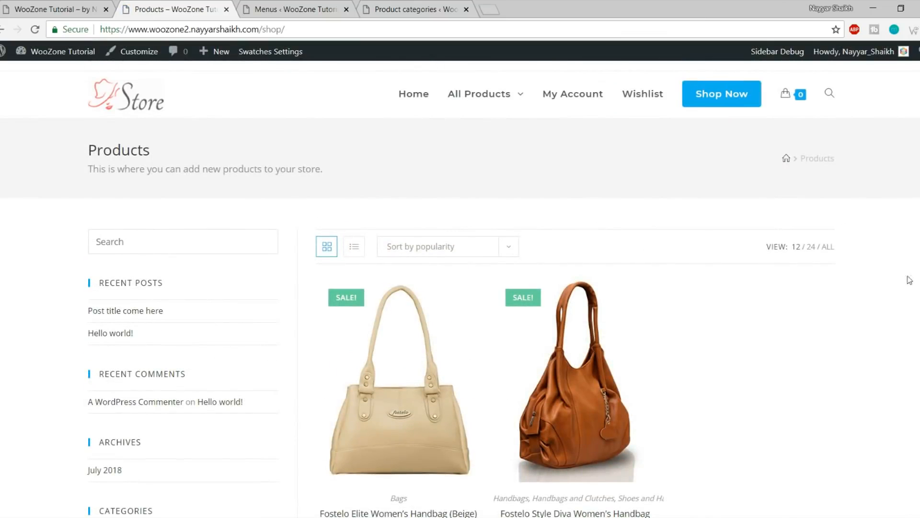
{"action": "scroll", "coordinate": [914, 278], "scroll_direction": "down", "scroll_amount": 5}
Open the reference store's Shop page and review its sidebar widgets
{"action": "left_click", "coordinate": [55, 9]}
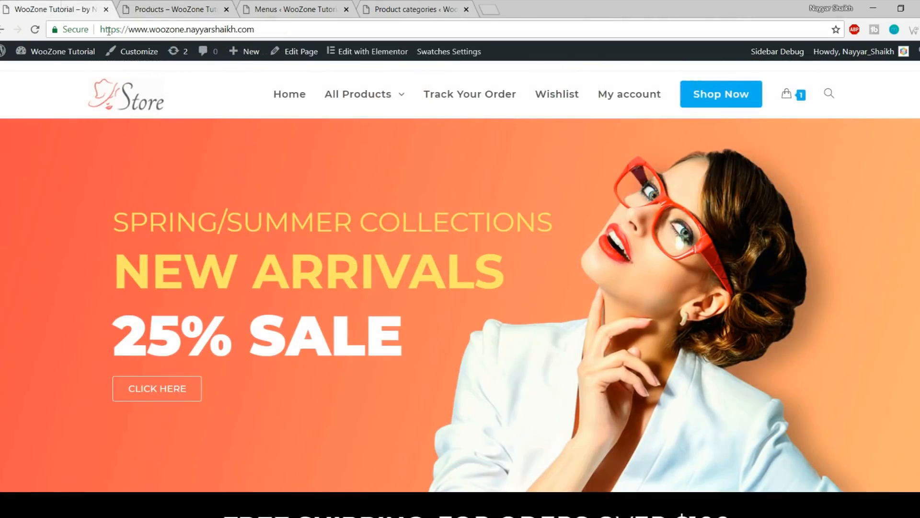
{"action": "left_click", "coordinate": [748, 96]}
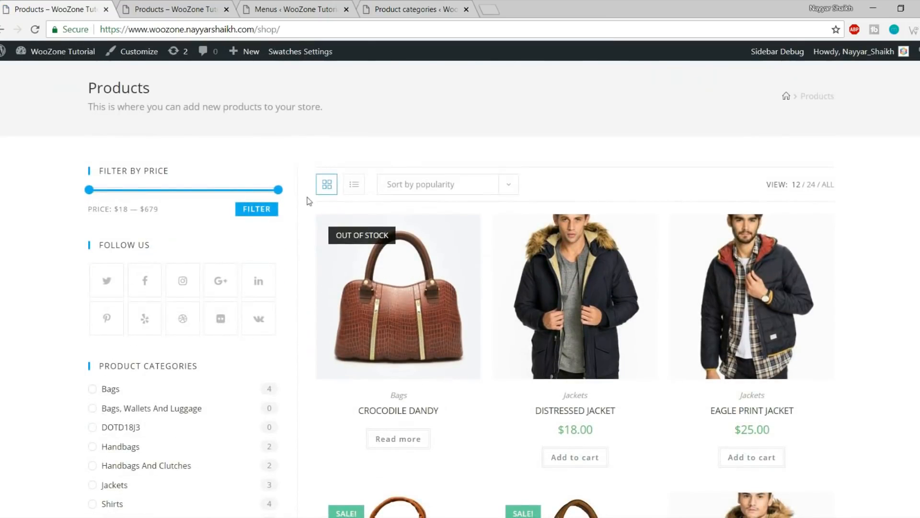
{"action": "scroll", "coordinate": [221, 219], "scroll_direction": "down", "scroll_amount": 4}
{"action": "scroll", "coordinate": [300, 328], "scroll_direction": "down", "scroll_amount": 4}
{"action": "scroll", "coordinate": [300, 321], "scroll_direction": "up", "scroll_amount": 9}
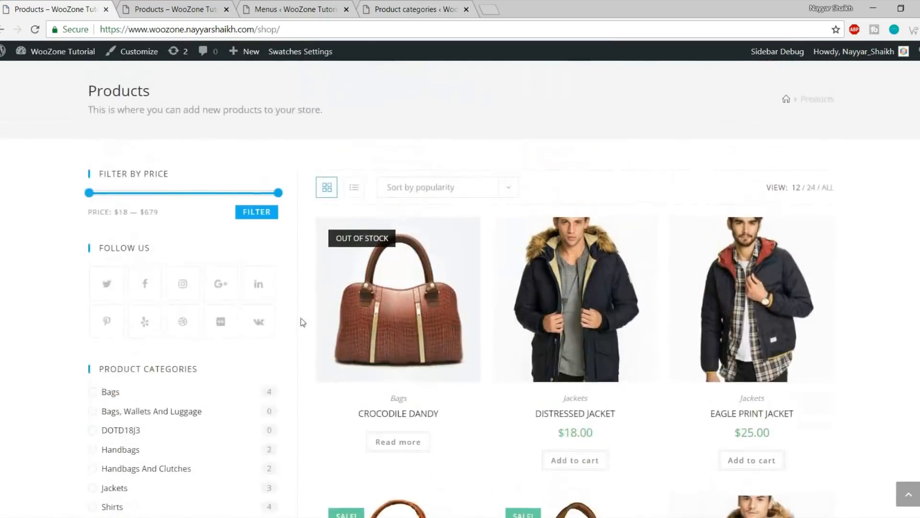
{"action": "scroll", "coordinate": [364, 316], "scroll_direction": "down", "scroll_amount": 1}
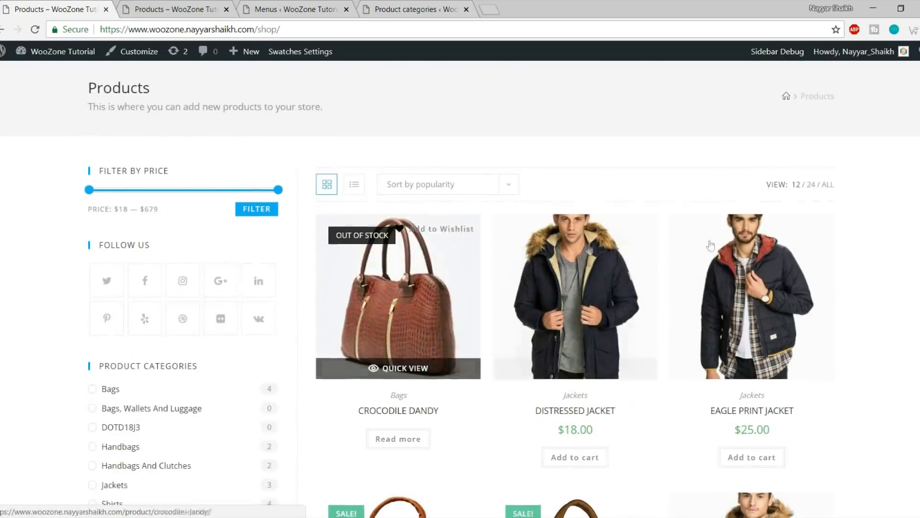
{"action": "scroll", "coordinate": [176, 231], "scroll_direction": "down", "scroll_amount": 1}
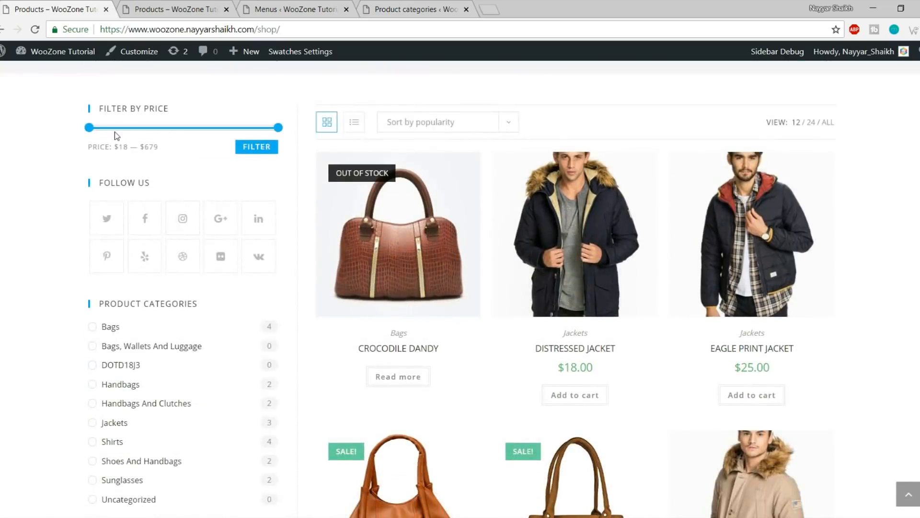
{"action": "scroll", "coordinate": [167, 150], "scroll_direction": "down", "scroll_amount": 7}
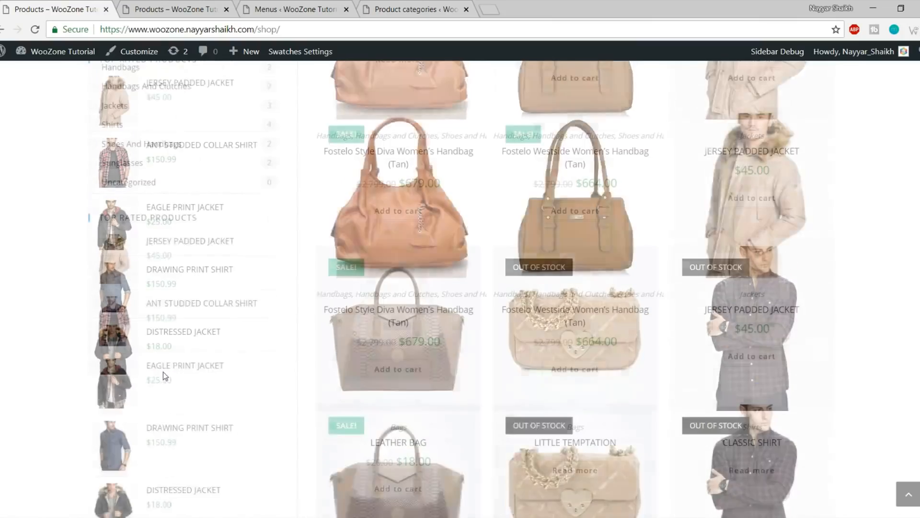
{"action": "scroll", "coordinate": [181, 284], "scroll_direction": "up", "scroll_amount": 9}
Compare the two shop sidebars side by side, then go back to the Menus admin page
{"action": "left_click", "coordinate": [139, 6]}
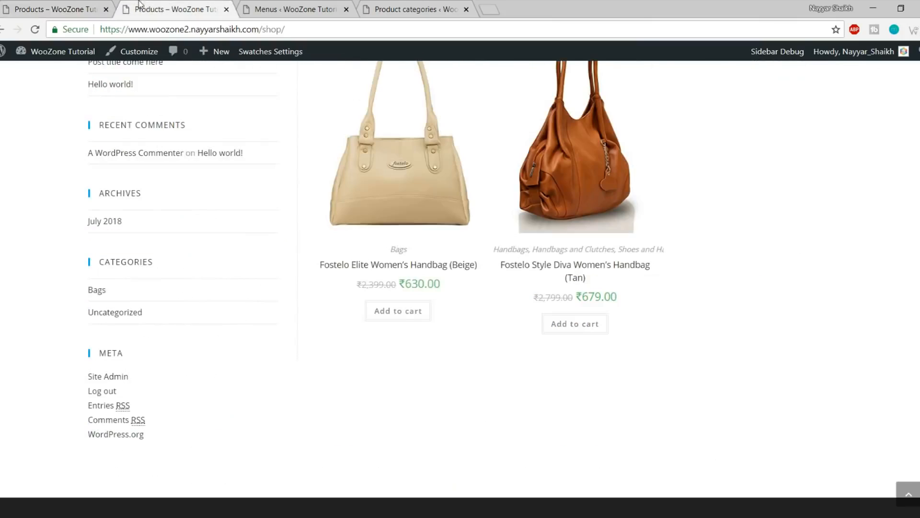
{"action": "scroll", "coordinate": [186, 330], "scroll_direction": "up", "scroll_amount": 4}
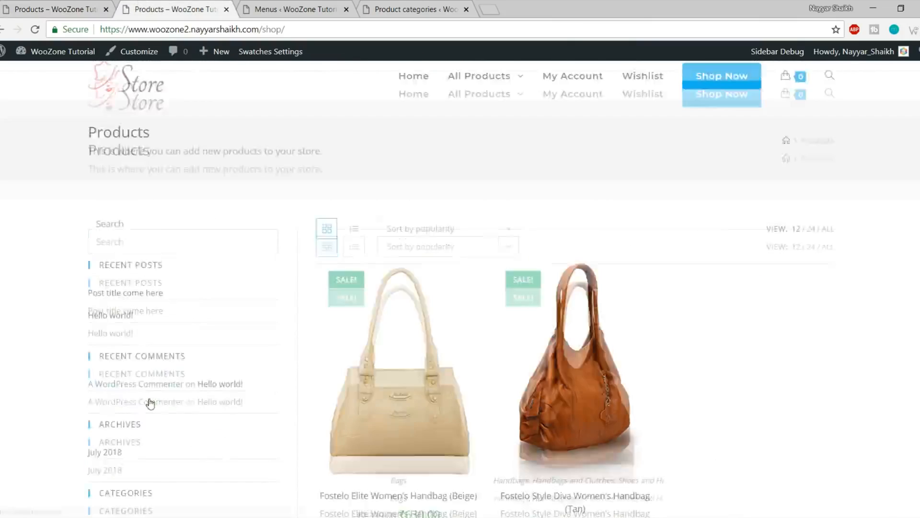
{"action": "scroll", "coordinate": [144, 294], "scroll_direction": "down", "scroll_amount": 2}
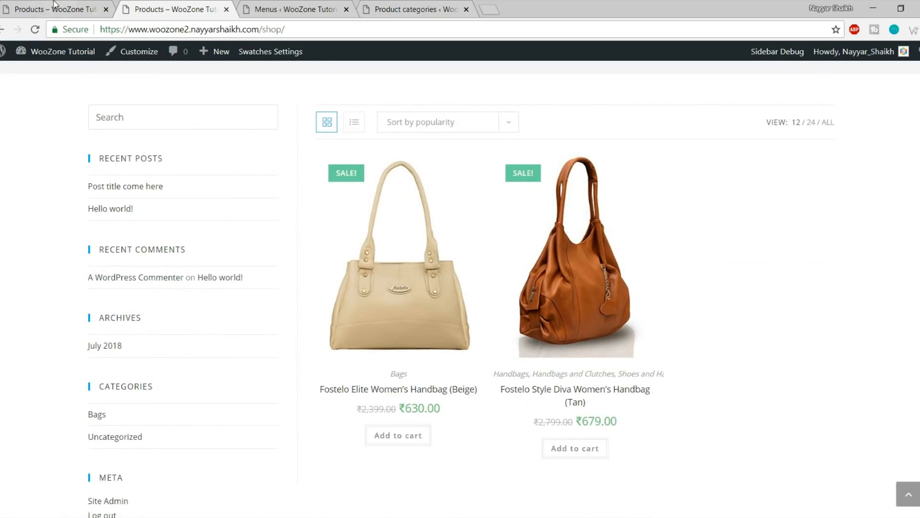
{"action": "left_click", "coordinate": [54, 4]}
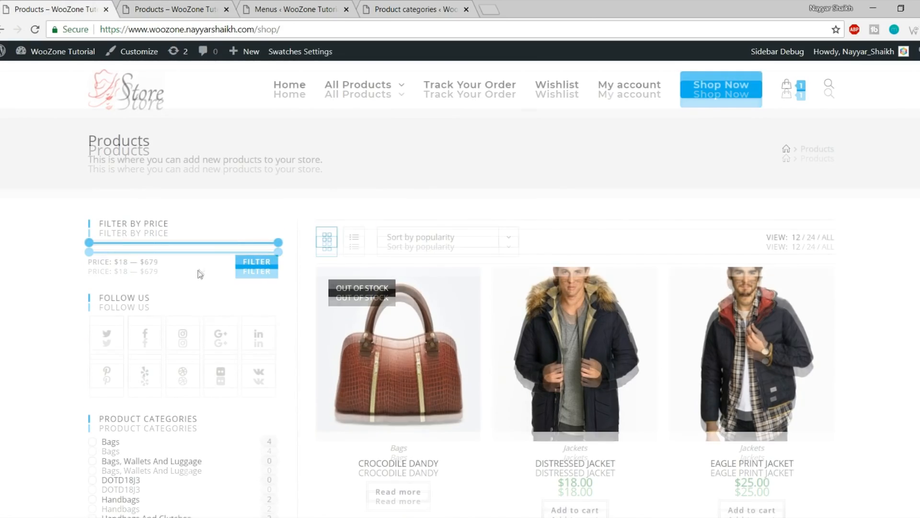
{"action": "scroll", "coordinate": [200, 269], "scroll_direction": "down", "scroll_amount": 2}
{"action": "scroll", "coordinate": [187, 311], "scroll_direction": "down", "scroll_amount": 5}
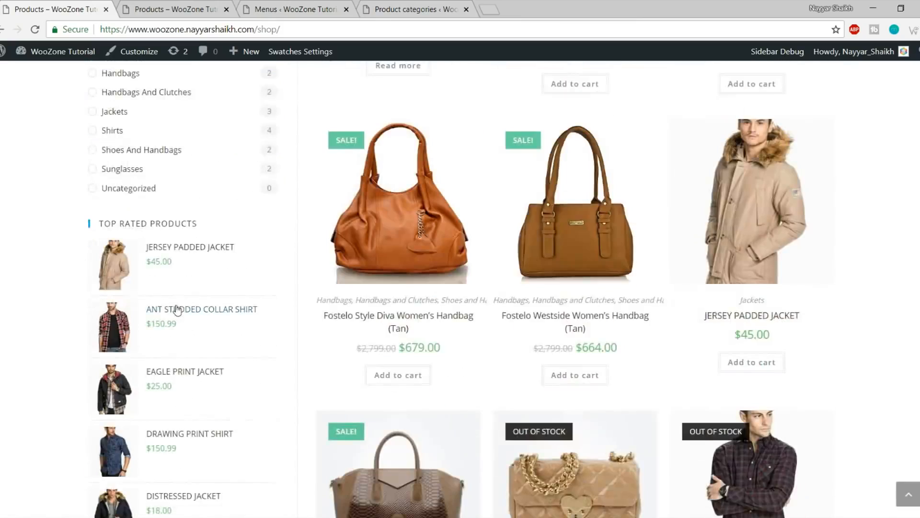
{"action": "scroll", "coordinate": [182, 309], "scroll_direction": "up", "scroll_amount": 4}
{"action": "left_click", "coordinate": [165, 9]}
{"action": "scroll", "coordinate": [214, 108], "scroll_direction": "up", "scroll_amount": 3}
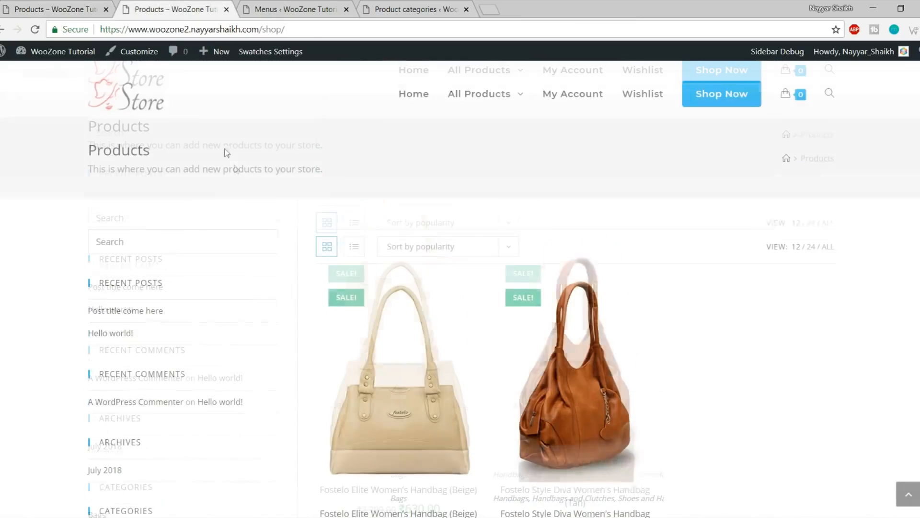
{"action": "left_click", "coordinate": [324, 5]}
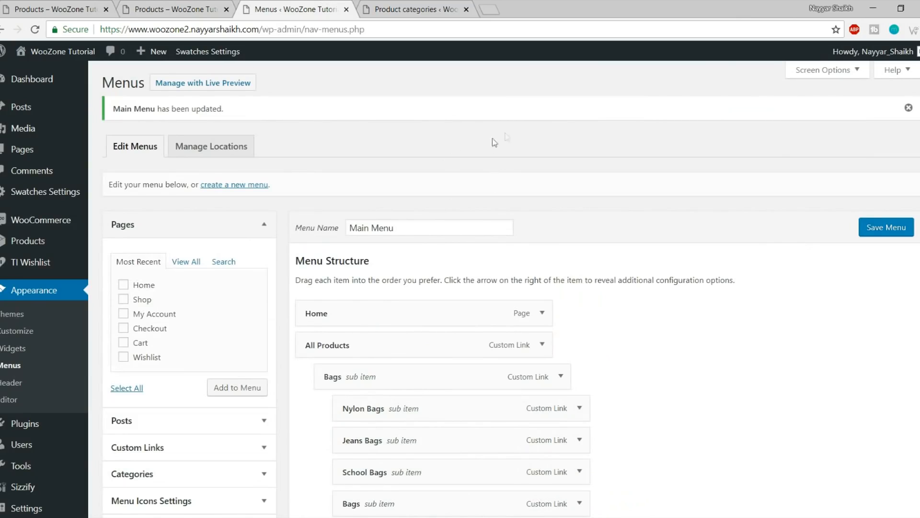
Go to Appearance > Widgets and expand the empty WooCommerce Sidebar widget area
{"action": "left_click", "coordinate": [24, 349]}
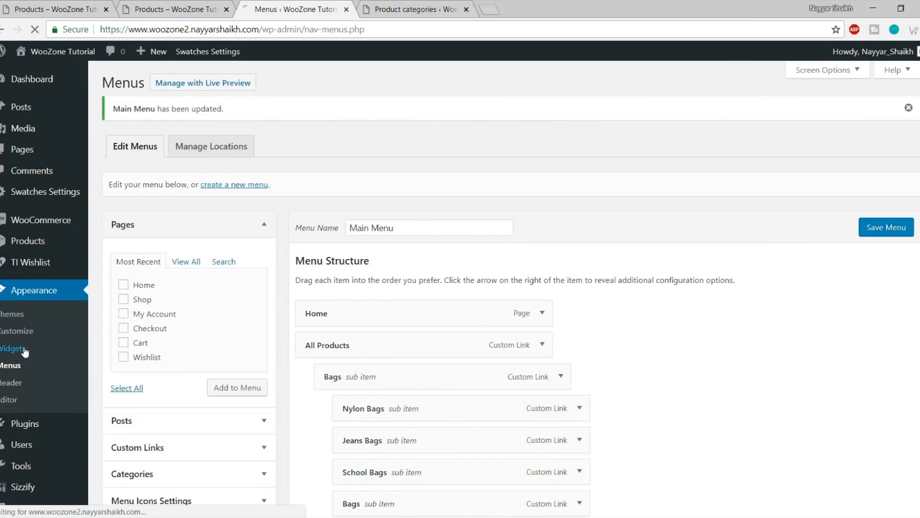
{"action": "scroll", "coordinate": [707, 277], "scroll_direction": "down", "scroll_amount": 5}
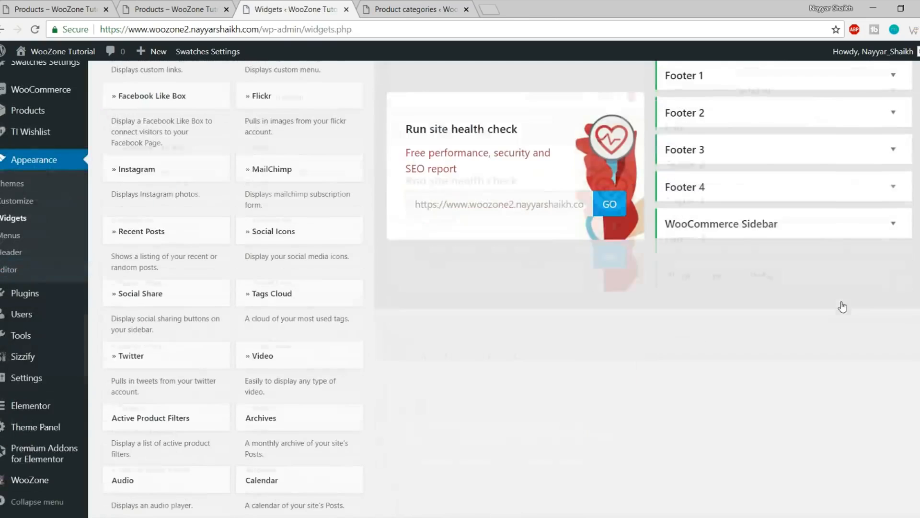
{"action": "left_click", "coordinate": [766, 232]}
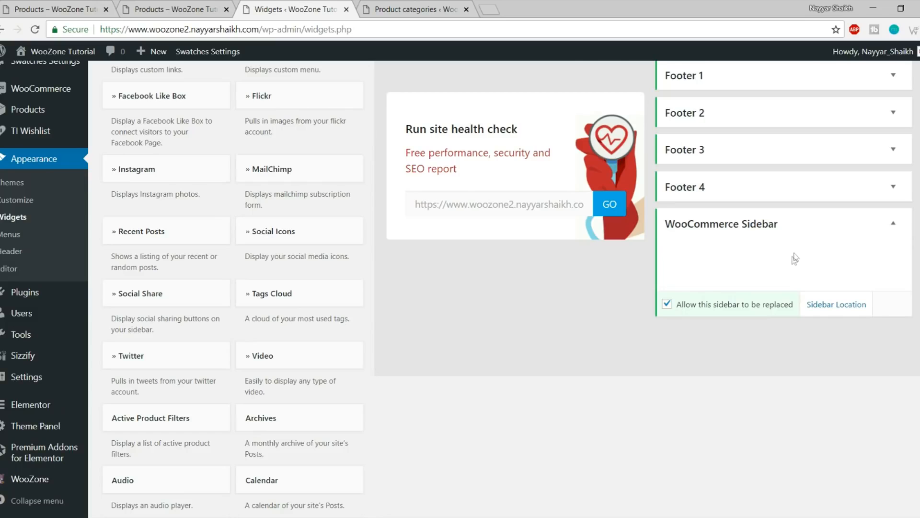
Glance at the reference shop, then scroll the Widgets page to the available widgets
{"action": "left_click", "coordinate": [76, 5]}
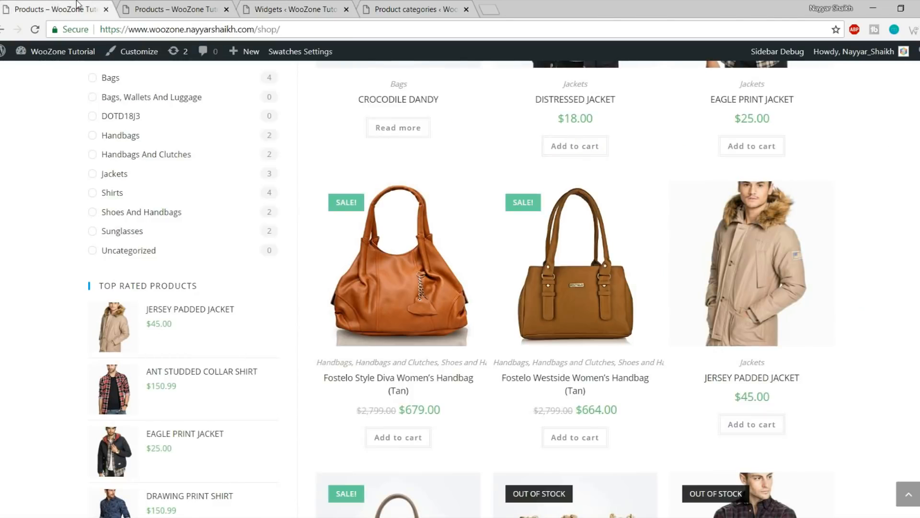
{"action": "scroll", "coordinate": [273, 337], "scroll_direction": "up", "scroll_amount": 8}
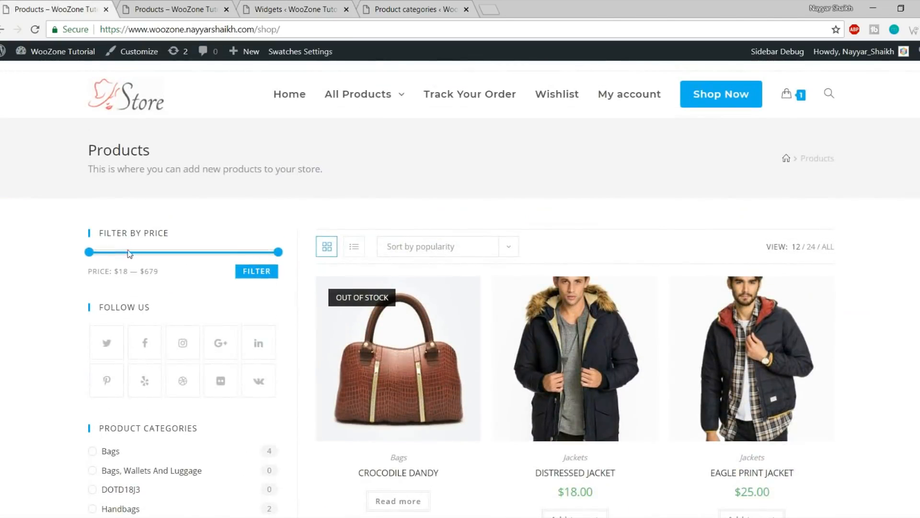
{"action": "left_click", "coordinate": [293, 9]}
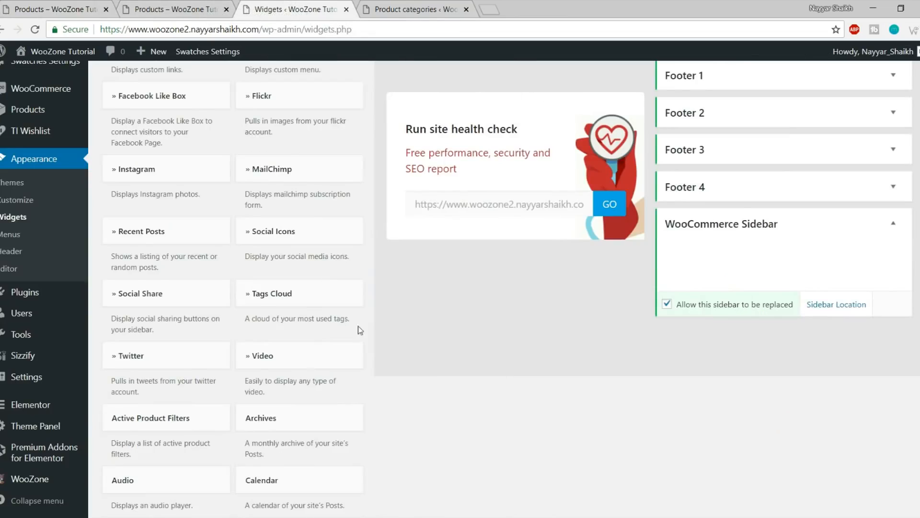
{"action": "scroll", "coordinate": [505, 375], "scroll_direction": "down", "scroll_amount": 5}
{"action": "scroll", "coordinate": [505, 375], "scroll_direction": "down", "scroll_amount": 3}
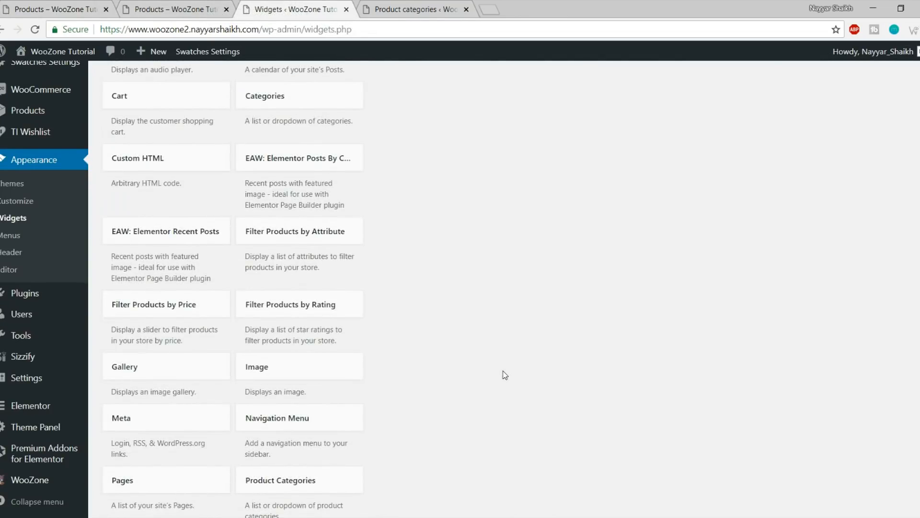
{"action": "scroll", "coordinate": [504, 374], "scroll_direction": "down", "scroll_amount": 1}
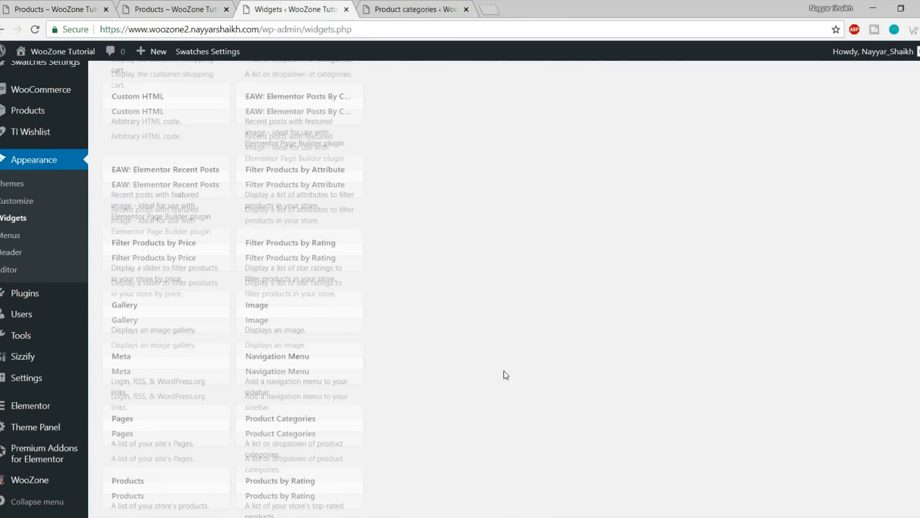
Add Filter Products by Price to the WooCommerce Sidebar and collapse its settings
{"action": "left_click", "coordinate": [175, 253]}
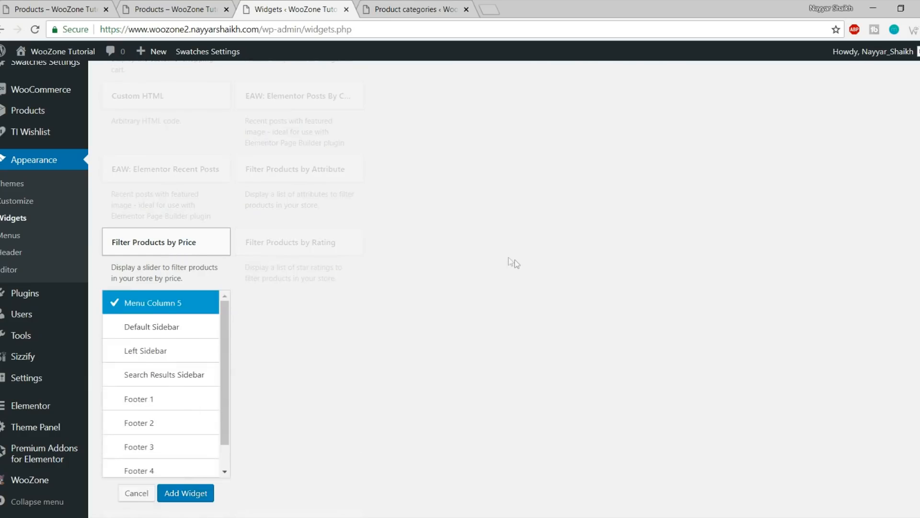
{"action": "scroll", "coordinate": [509, 261], "scroll_direction": "down", "scroll_amount": 4}
{"action": "scroll", "coordinate": [183, 257], "scroll_direction": "down", "scroll_amount": 1}
{"action": "left_click", "coordinate": [183, 278]}
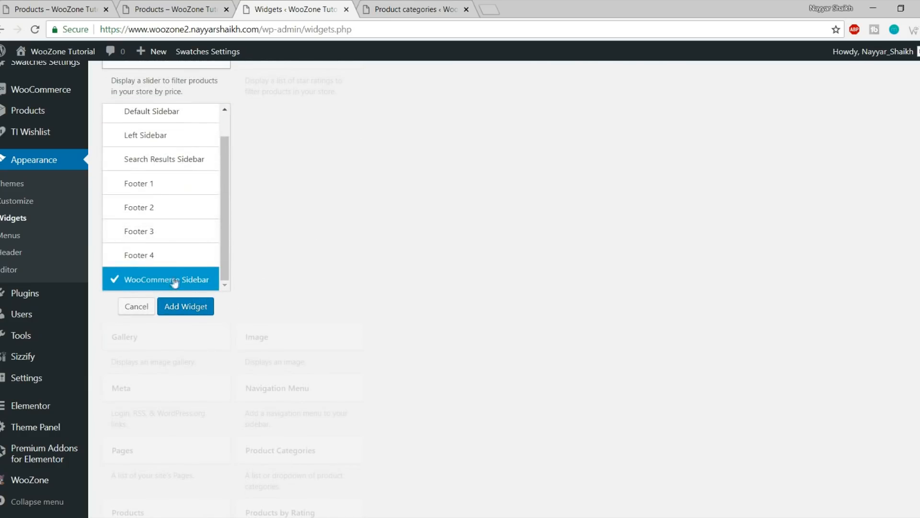
{"action": "left_click", "coordinate": [186, 307]}
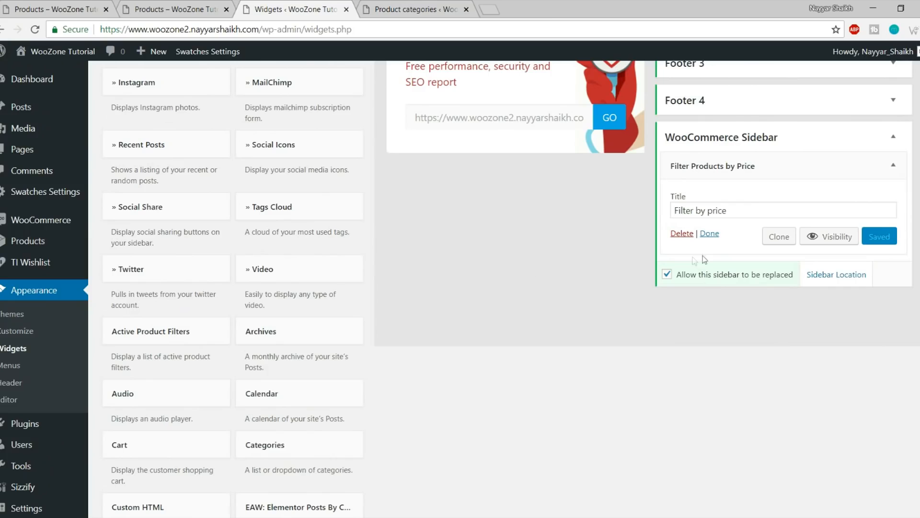
{"action": "left_click", "coordinate": [893, 165]}
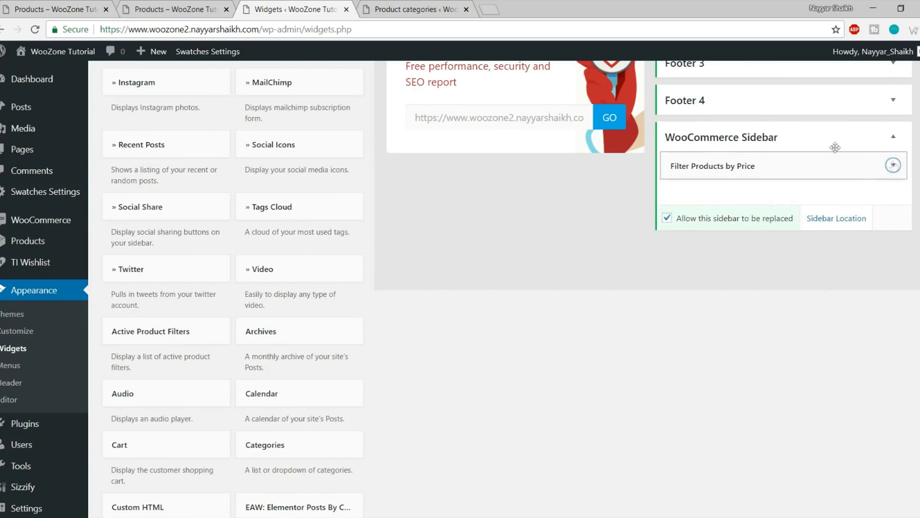
Reload the shop to confirm the price filter, then compare with the reference shop
{"action": "left_click", "coordinate": [222, 5]}
{"action": "left_click", "coordinate": [37, 30]}
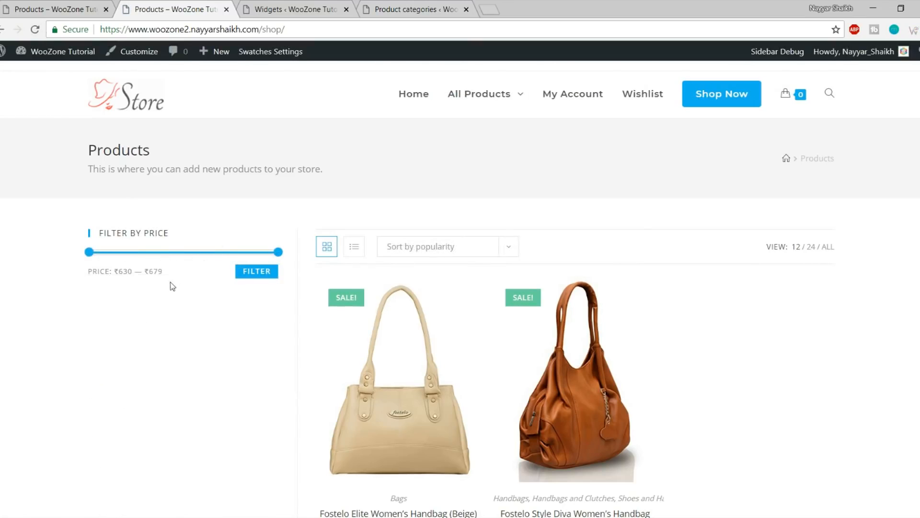
{"action": "left_click", "coordinate": [23, 5]}
{"action": "scroll", "coordinate": [161, 331], "scroll_direction": "down", "scroll_amount": 1}
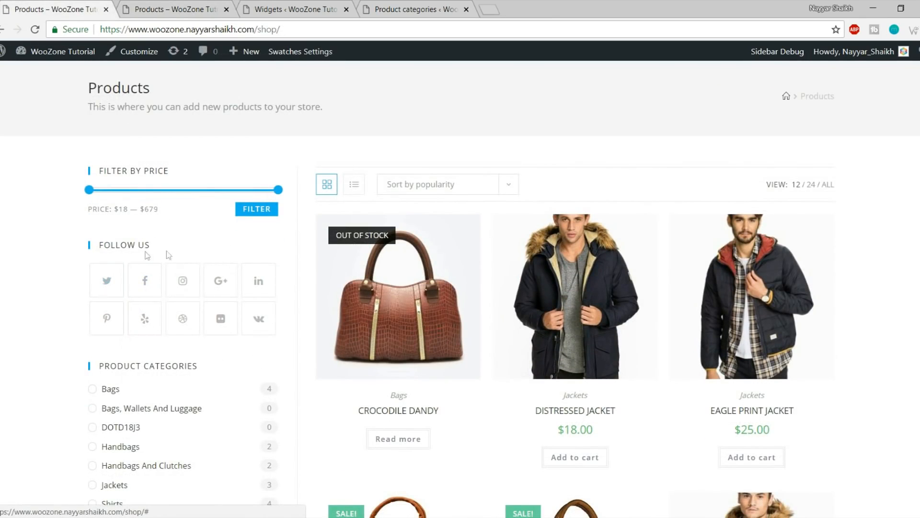
Add a Social Icons widget to the WooCommerce Sidebar
{"action": "left_click", "coordinate": [279, 11]}
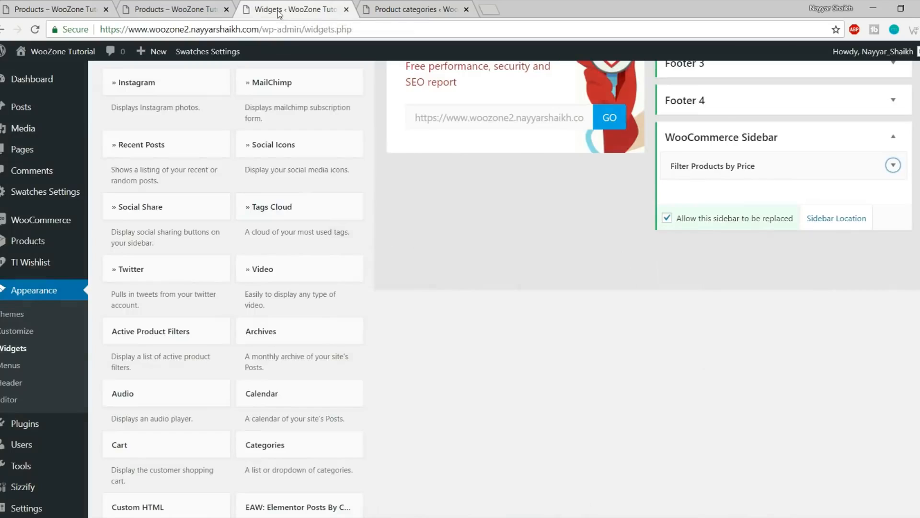
{"action": "scroll", "coordinate": [453, 382], "scroll_direction": "up", "scroll_amount": 5}
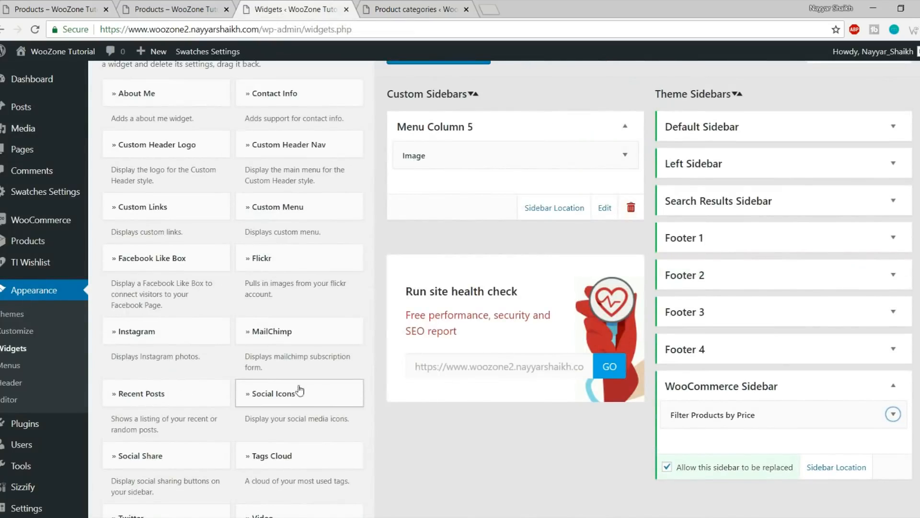
{"action": "scroll", "coordinate": [294, 400], "scroll_direction": "down", "scroll_amount": 1}
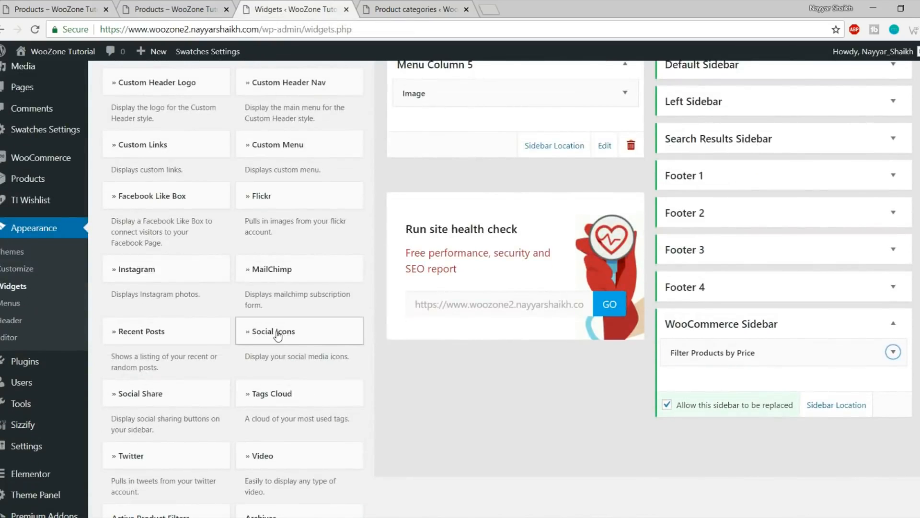
{"action": "left_click", "coordinate": [278, 336]}
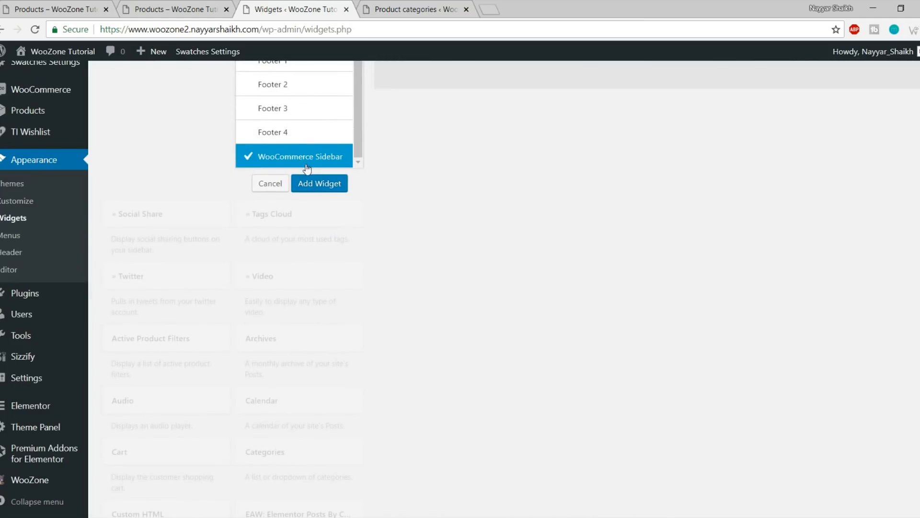
{"action": "left_click", "coordinate": [324, 191]}
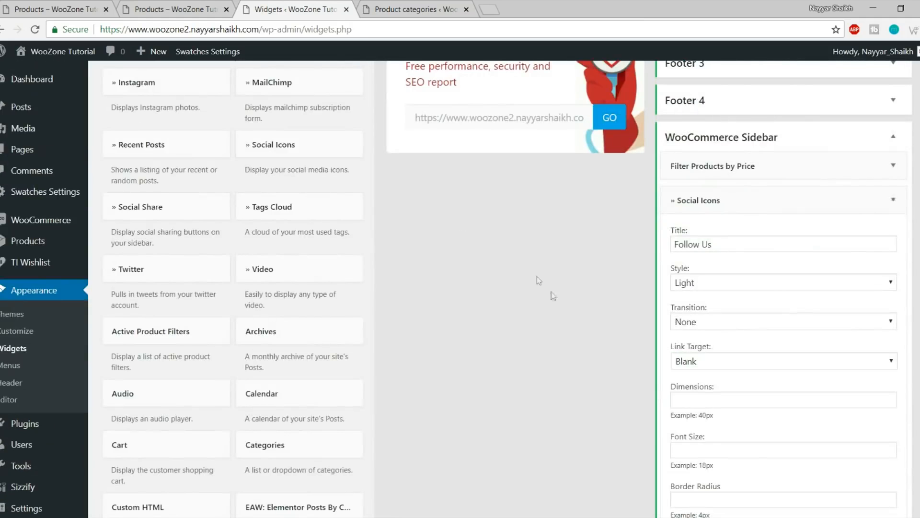
{"action": "scroll", "coordinate": [781, 297], "scroll_direction": "down", "scroll_amount": 14}
Enter # as the Twitter, Facebook, Instagram, GooglePlus and LinkedIn links
{"action": "left_click", "coordinate": [734, 215]}
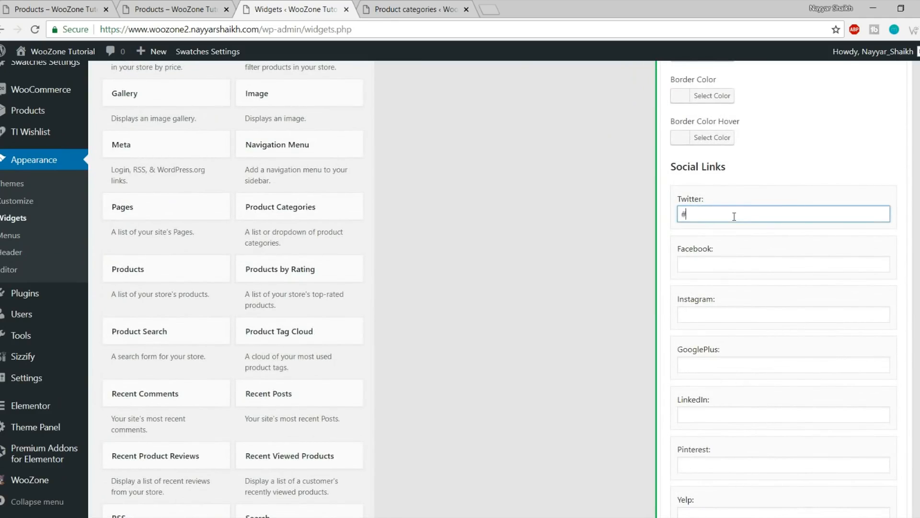
{"action": "left_click", "coordinate": [727, 264]}
{"action": "type", "text": "#"}
{"action": "left_click", "coordinate": [726, 317]}
{"action": "type", "text": "#"}
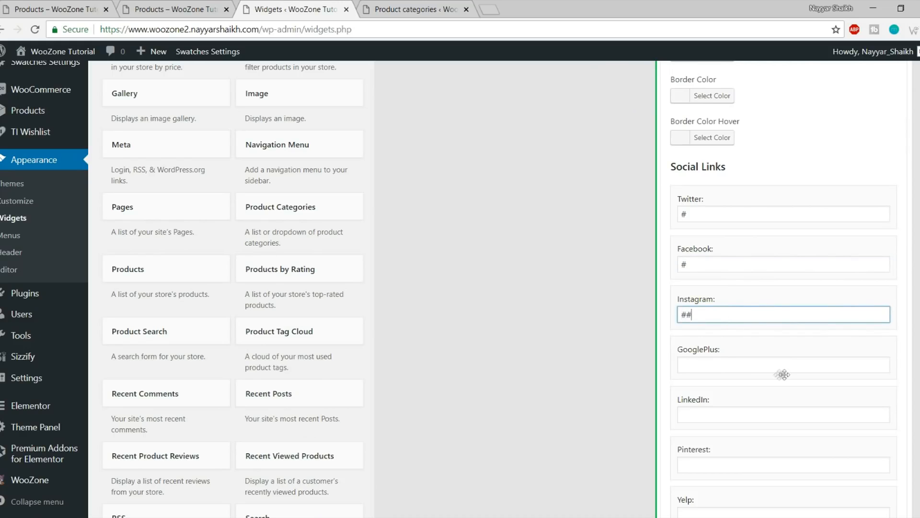
{"action": "left_click", "coordinate": [725, 365]}
{"action": "scroll", "coordinate": [726, 365], "scroll_direction": "down", "scroll_amount": 4}
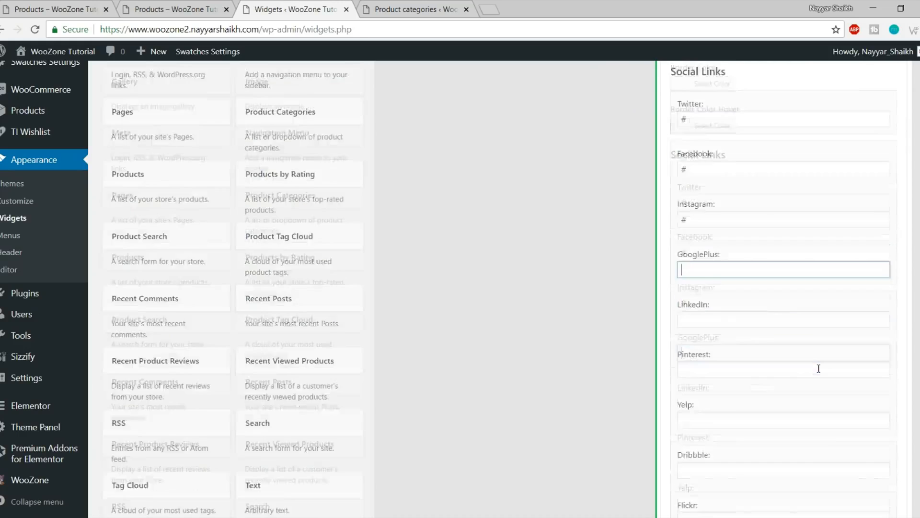
{"action": "type", "text": "#"}
{"action": "left_click", "coordinate": [729, 229]}
{"action": "type", "text": "#"}
Paste # into the remaining links from Pinterest through VK and save the widget
{"action": "left_click", "coordinate": [731, 277]}
{"action": "type", "text": "#"}
{"action": "left_click", "coordinate": [739, 327]}
{"action": "type", "text": "#"}
{"action": "left_click", "coordinate": [737, 378]}
{"action": "type", "text": "#"}
{"action": "left_click", "coordinate": [764, 425]}
{"action": "type", "text": "#"}
{"action": "scroll", "coordinate": [764, 420], "scroll_direction": "down", "scroll_amount": 3}
{"action": "left_click", "coordinate": [720, 355]}
{"action": "scroll", "coordinate": [730, 409], "scroll_direction": "down", "scroll_amount": 10}
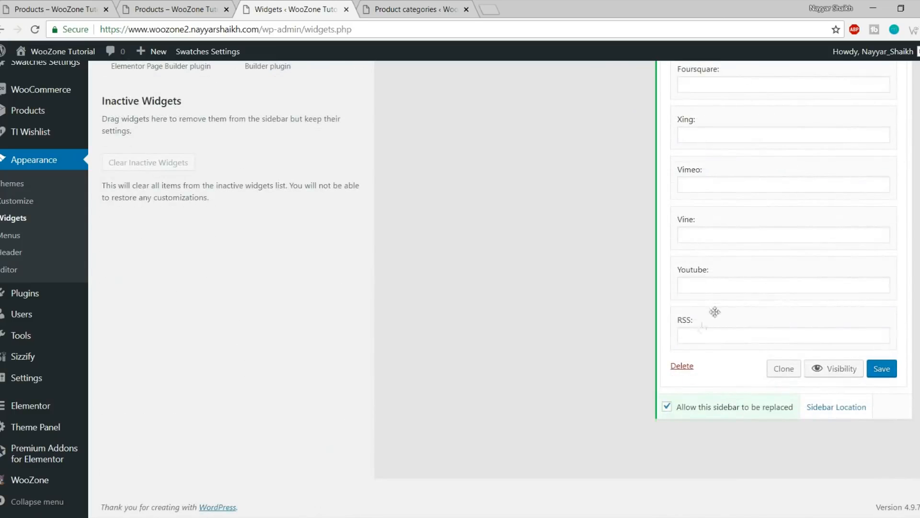
{"action": "left_click", "coordinate": [876, 370]}
Reload the shop to check the Follow Us icons against the reference, then return to Widgets
{"action": "left_click", "coordinate": [192, 9]}
{"action": "left_click", "coordinate": [39, 31]}
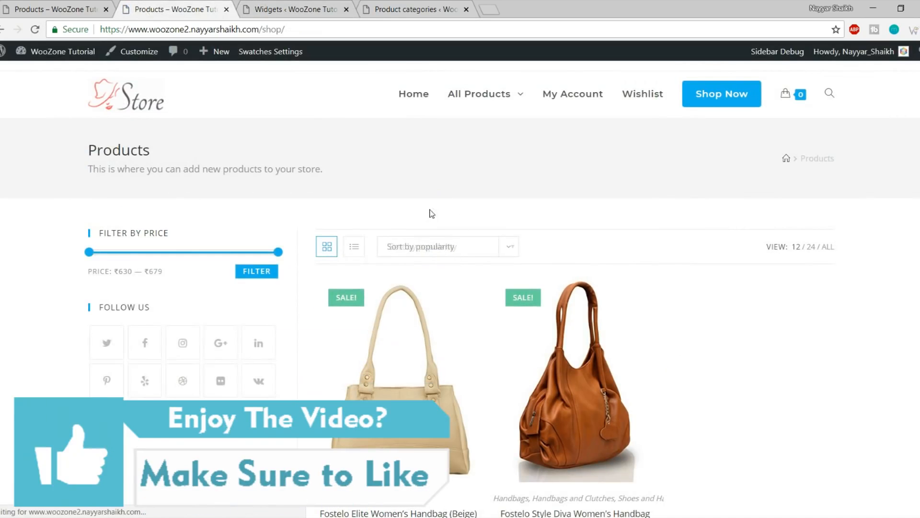
{"action": "scroll", "coordinate": [430, 209], "scroll_direction": "down", "scroll_amount": 1}
{"action": "scroll", "coordinate": [430, 210], "scroll_direction": "down", "scroll_amount": 2}
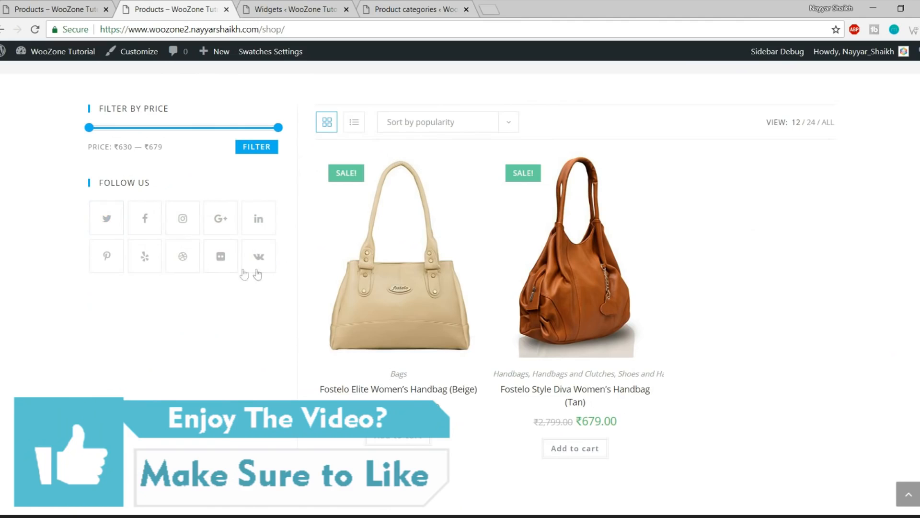
{"action": "left_click", "coordinate": [44, 9]}
{"action": "scroll", "coordinate": [41, 177], "scroll_direction": "down", "scroll_amount": 4}
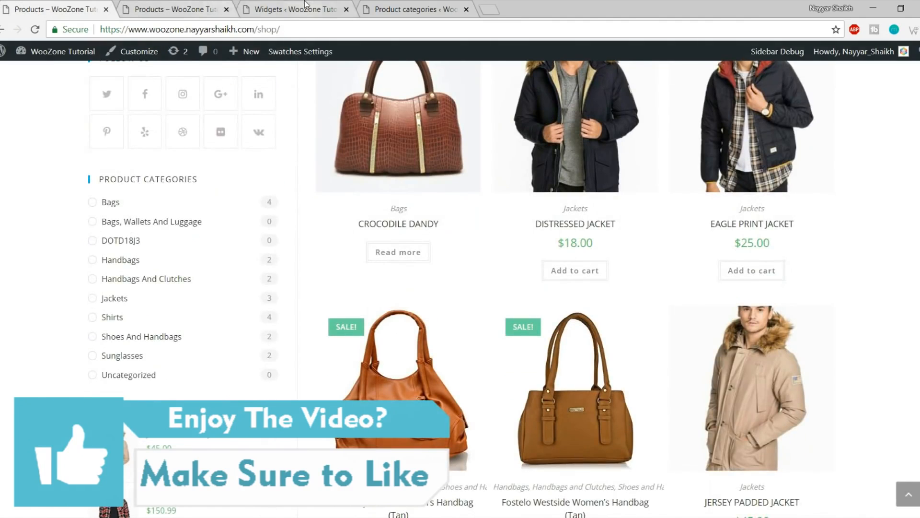
{"action": "left_click", "coordinate": [292, 10]}
{"action": "scroll", "coordinate": [523, 315], "scroll_direction": "up", "scroll_amount": 6}
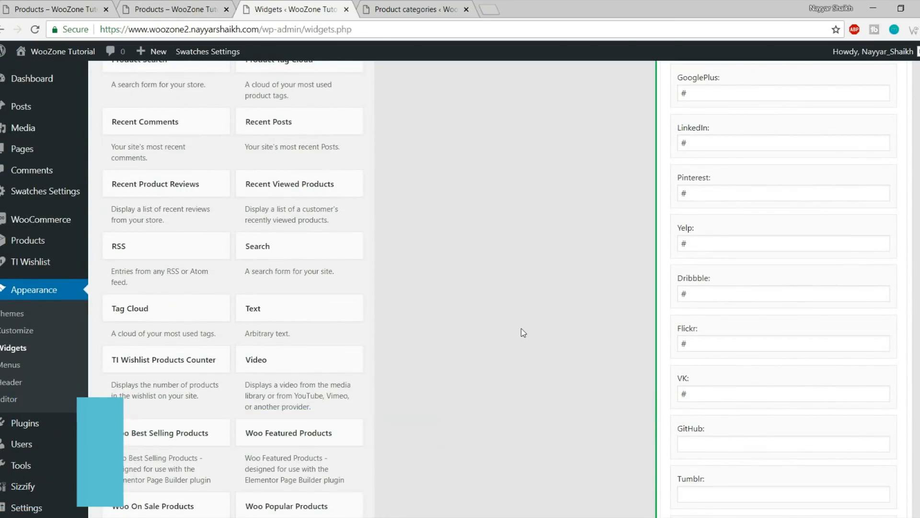
Add a Product Categories widget to the WooCommerce Sidebar
{"action": "scroll", "coordinate": [522, 309], "scroll_direction": "up", "scroll_amount": 1}
{"action": "scroll", "coordinate": [520, 309], "scroll_direction": "up", "scroll_amount": 5}
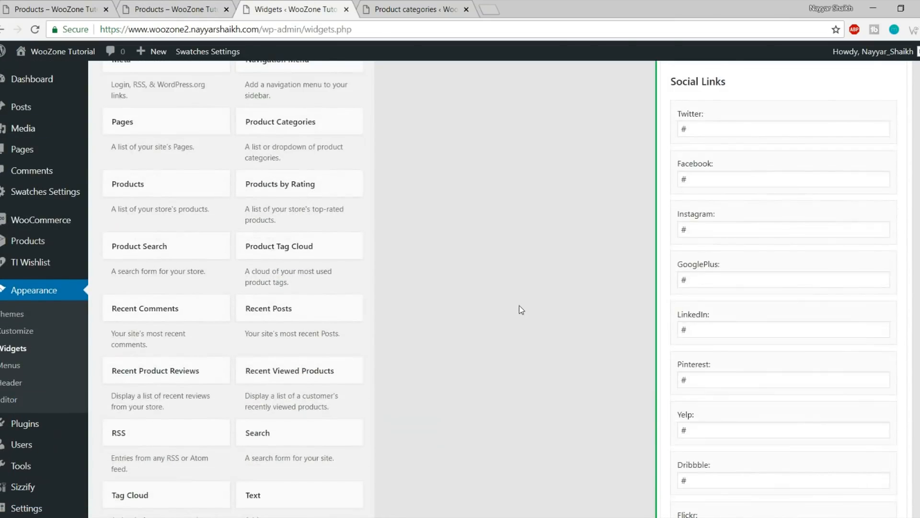
{"action": "left_click", "coordinate": [300, 190]}
{"action": "scroll", "coordinate": [365, 280], "scroll_direction": "down", "scroll_amount": 2}
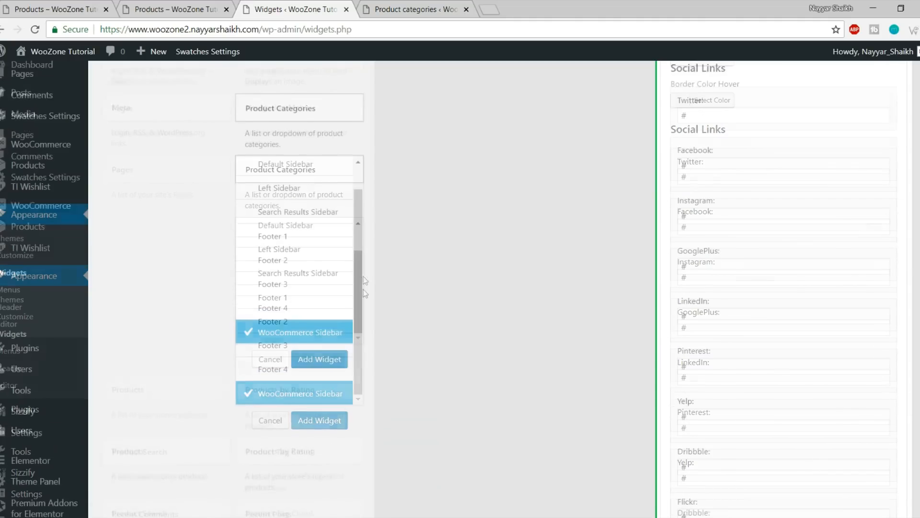
{"action": "left_click", "coordinate": [319, 314]}
{"action": "scroll", "coordinate": [703, 349], "scroll_direction": "up", "scroll_amount": 5}
{"action": "scroll", "coordinate": [747, 347], "scroll_direction": "up", "scroll_amount": 8}
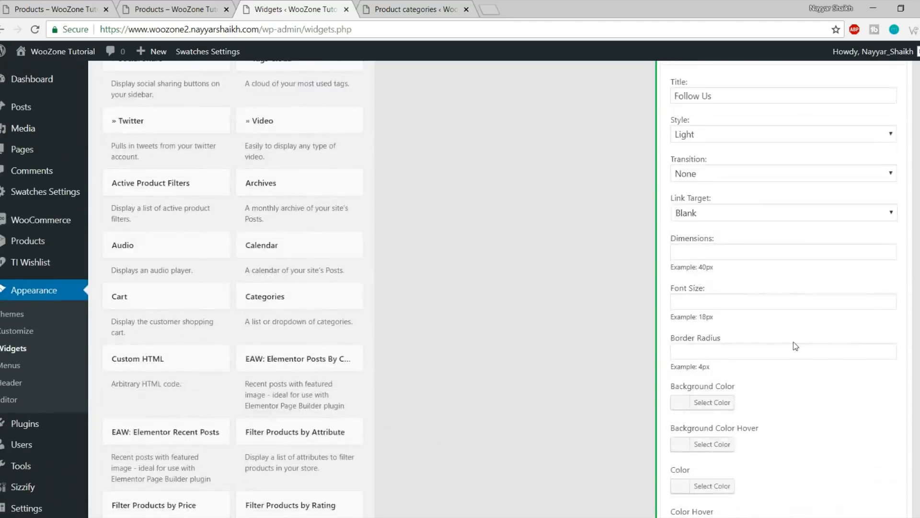
Set Product Categories to show product counts without hierarchy and save it
{"action": "left_click", "coordinate": [892, 242]}
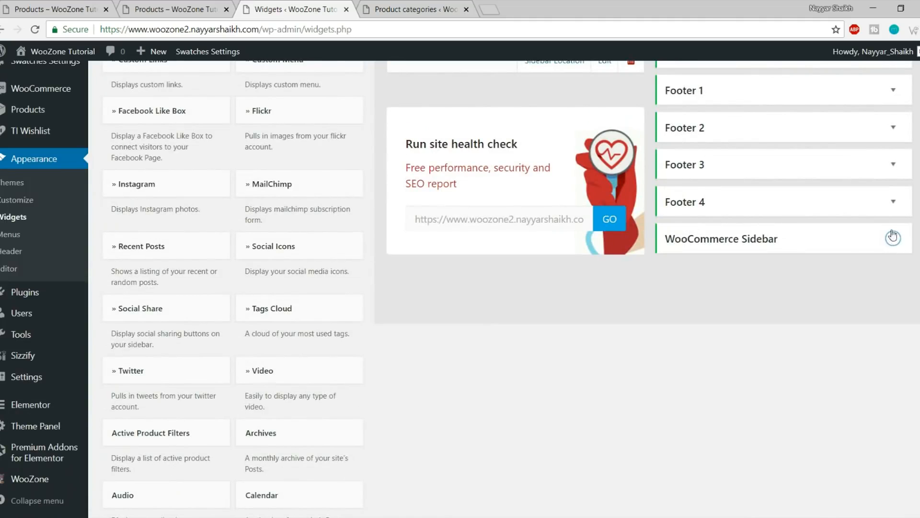
{"action": "left_click", "coordinate": [892, 237]}
{"action": "left_click", "coordinate": [893, 301]}
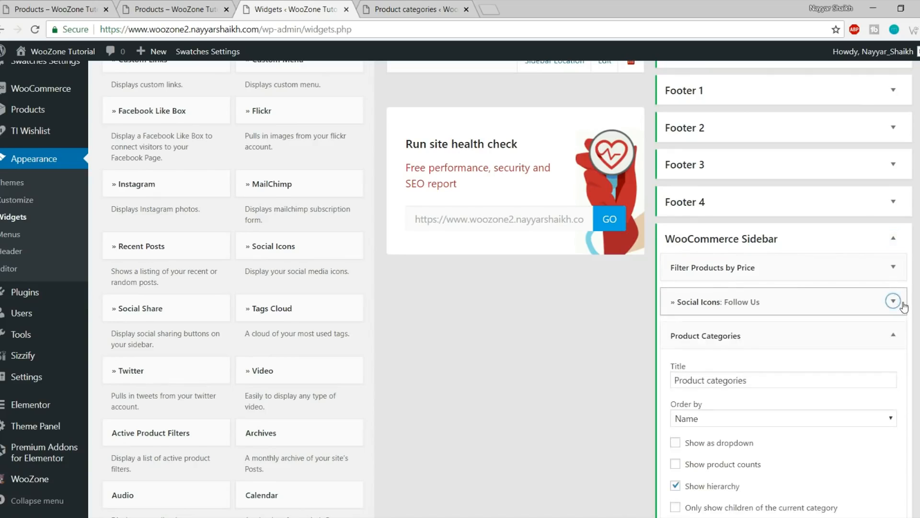
{"action": "scroll", "coordinate": [767, 309], "scroll_direction": "down", "scroll_amount": 4}
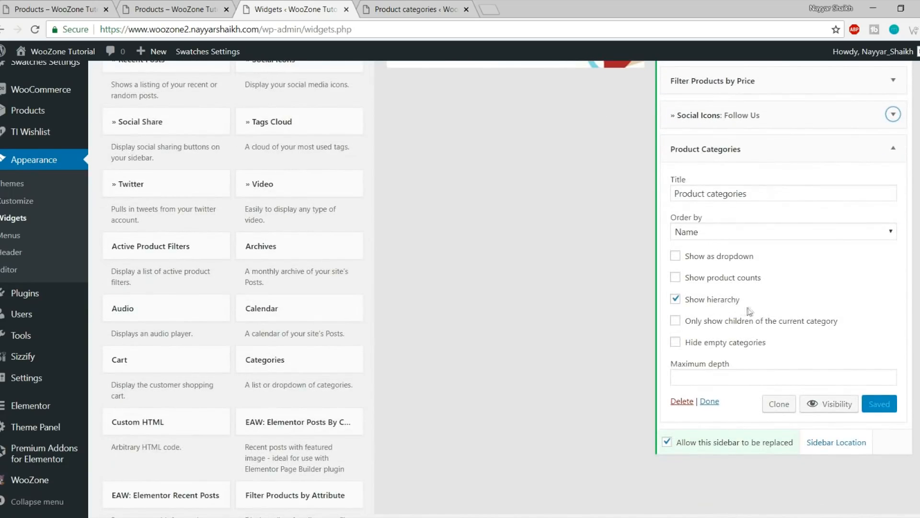
{"action": "left_click", "coordinate": [721, 306]}
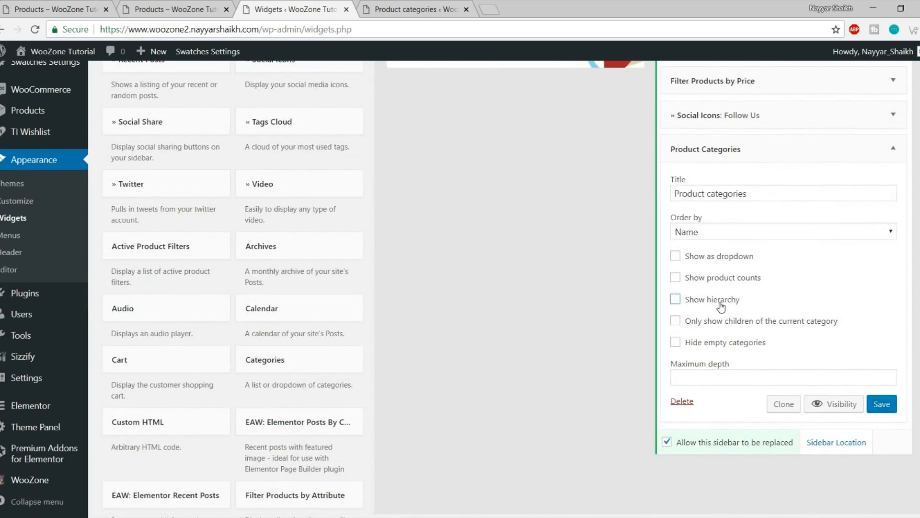
{"action": "left_click", "coordinate": [718, 279]}
{"action": "left_click", "coordinate": [31, 6]}
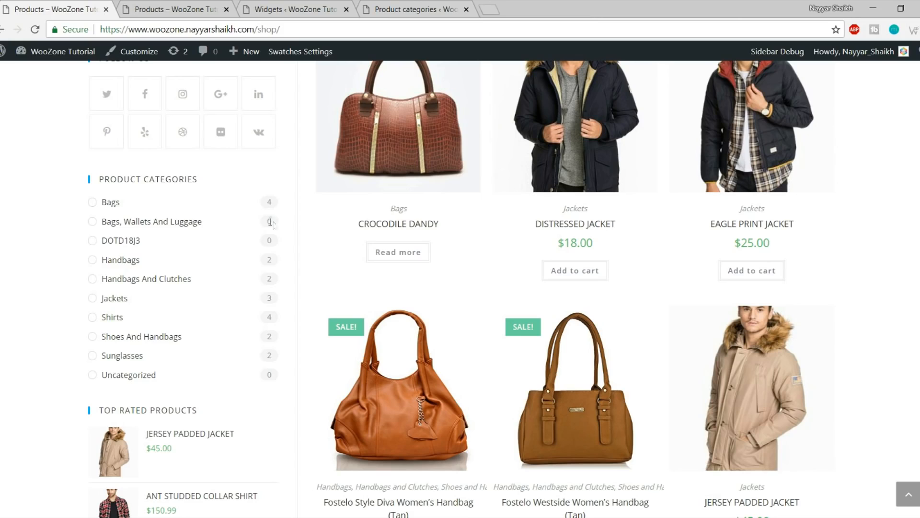
{"action": "left_click", "coordinate": [290, 11]}
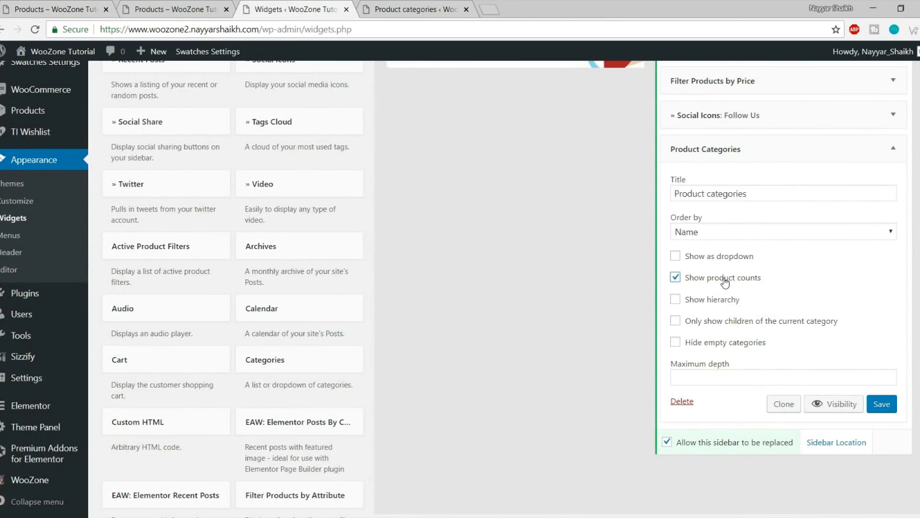
{"action": "left_click", "coordinate": [882, 405]}
{"action": "left_click", "coordinate": [892, 148]}
Reload the shop to check the category list against the reference, then return to Widgets
{"action": "left_click", "coordinate": [184, 9]}
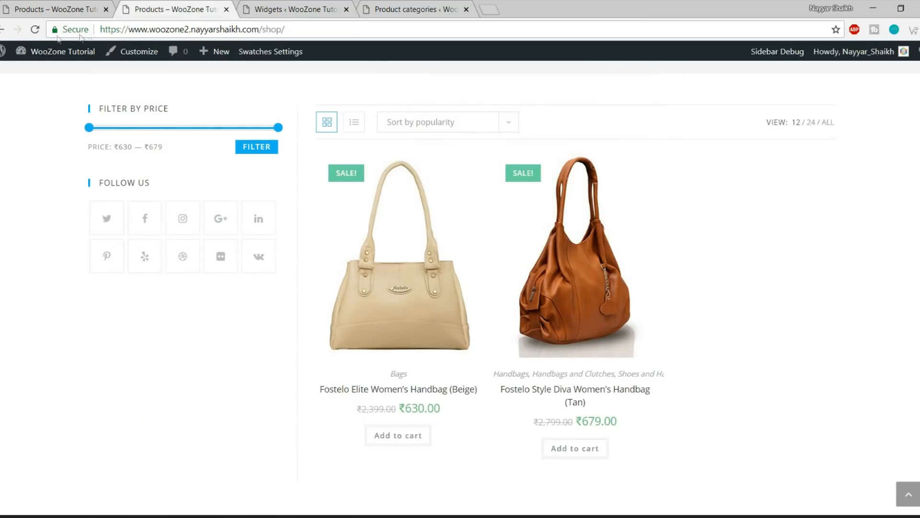
{"action": "left_click", "coordinate": [35, 30]}
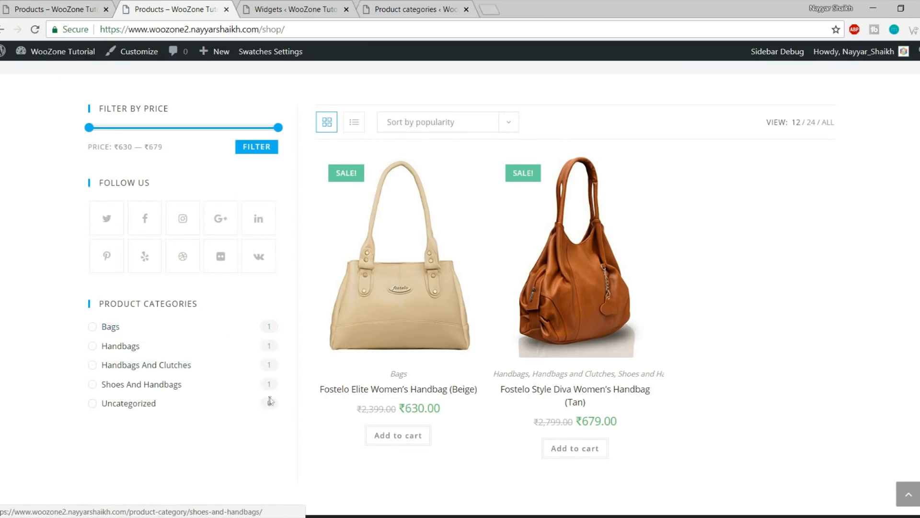
{"action": "left_click", "coordinate": [63, 8]}
{"action": "scroll", "coordinate": [215, 206], "scroll_direction": "down", "scroll_amount": 4}
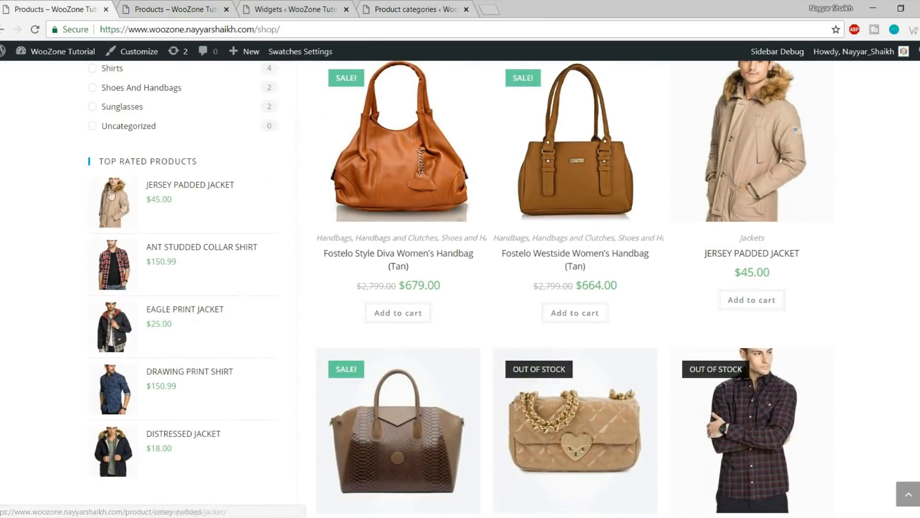
{"action": "left_click", "coordinate": [175, 5]}
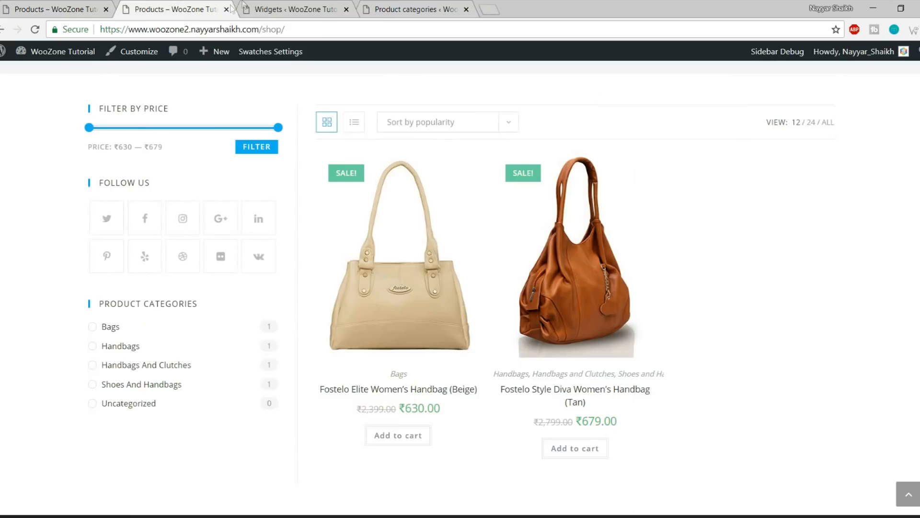
{"action": "left_click", "coordinate": [253, 7]}
Add Filter Products by Rating to the WooCommerce Sidebar
{"action": "scroll", "coordinate": [567, 326], "scroll_direction": "down", "scroll_amount": 10}
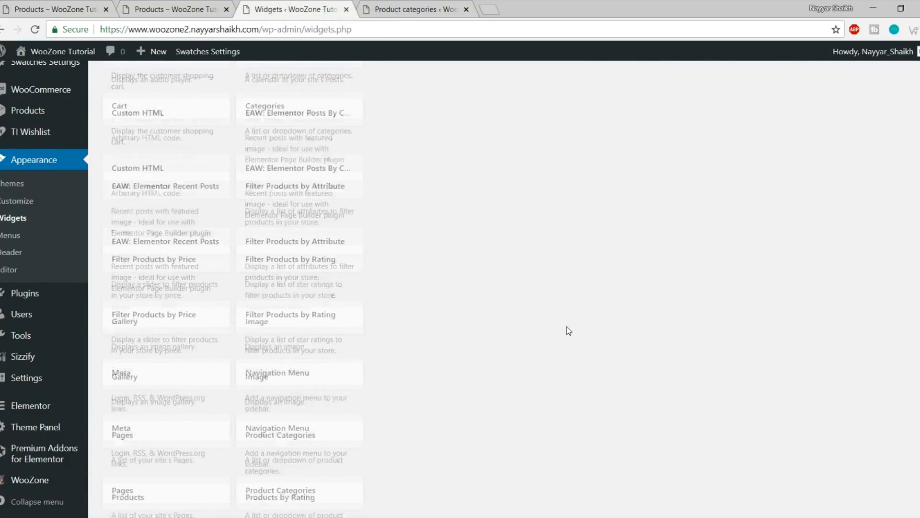
{"action": "scroll", "coordinate": [567, 327], "scroll_direction": "down", "scroll_amount": 3}
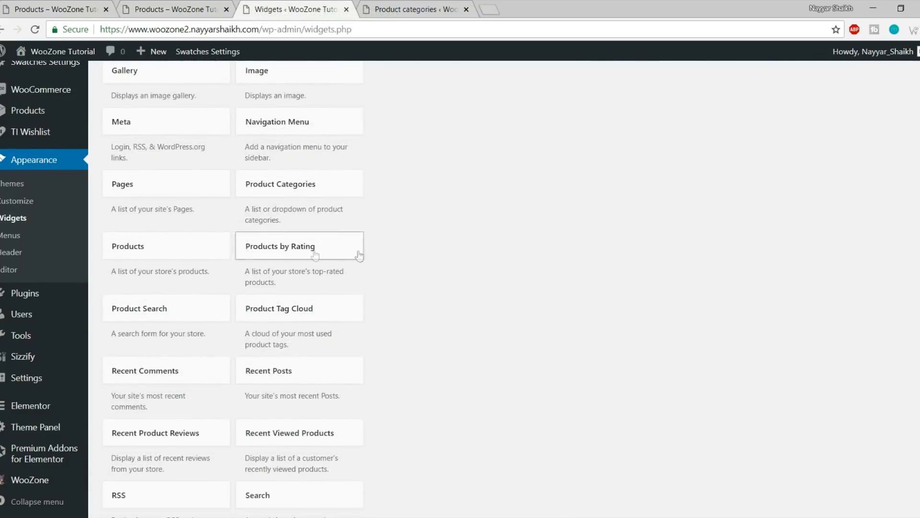
{"action": "scroll", "coordinate": [553, 280], "scroll_direction": "down", "scroll_amount": 4}
{"action": "scroll", "coordinate": [553, 280], "scroll_direction": "down", "scroll_amount": 3}
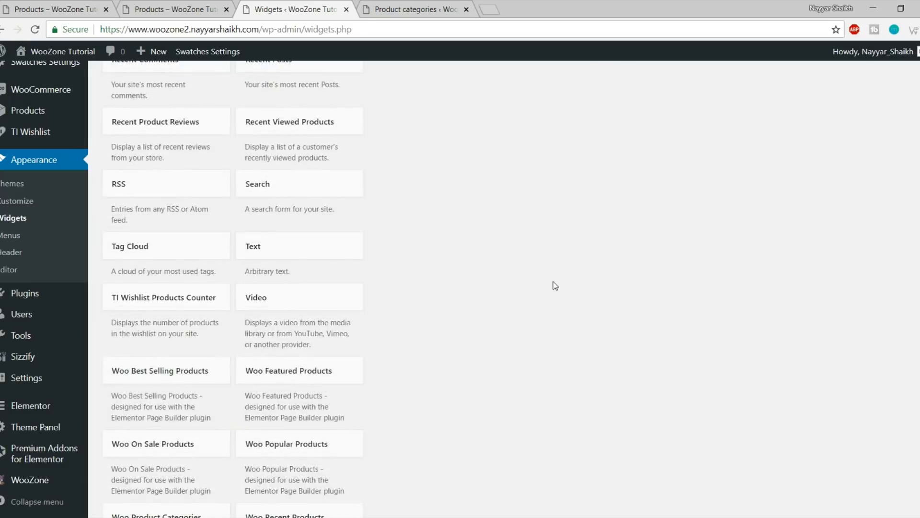
{"action": "scroll", "coordinate": [553, 281], "scroll_direction": "down", "scroll_amount": 3}
{"action": "scroll", "coordinate": [553, 283], "scroll_direction": "down", "scroll_amount": 2}
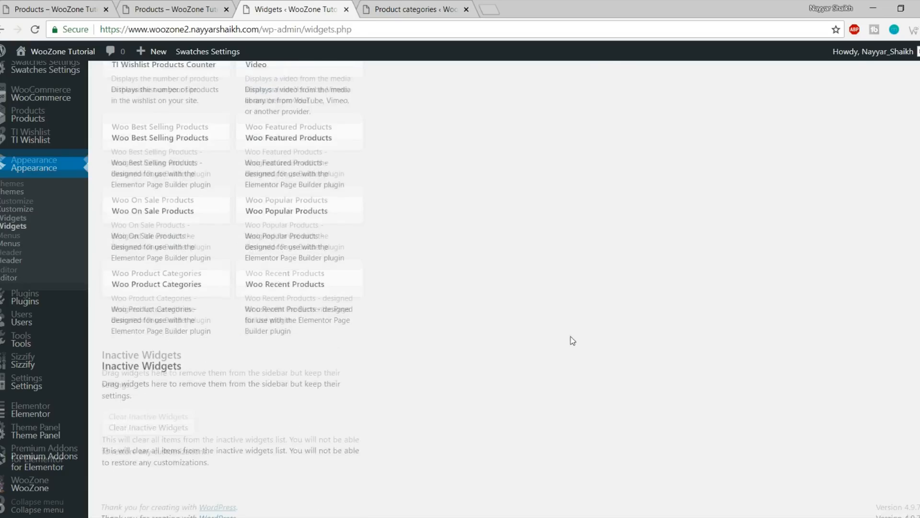
{"action": "scroll", "coordinate": [570, 338], "scroll_direction": "up", "scroll_amount": 14}
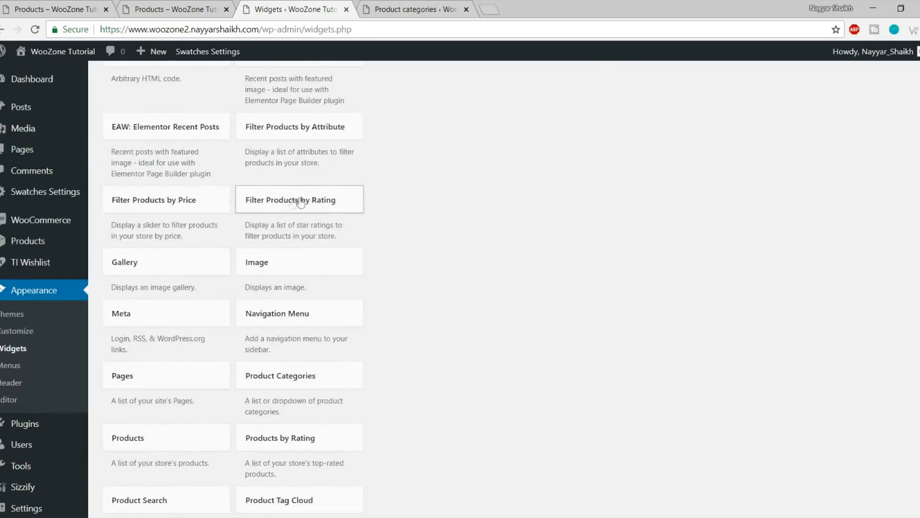
{"action": "left_click", "coordinate": [316, 205]}
{"action": "scroll", "coordinate": [365, 351], "scroll_direction": "down", "scroll_amount": 3}
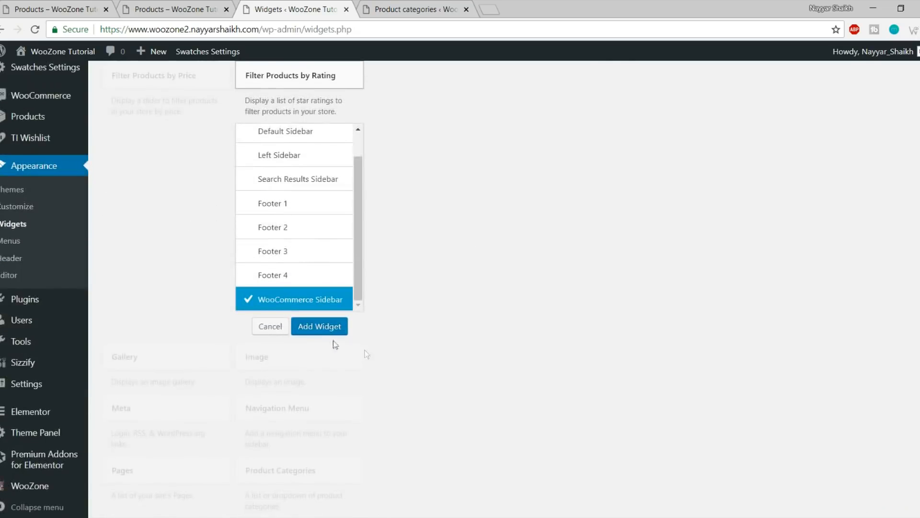
{"action": "left_click", "coordinate": [316, 329]}
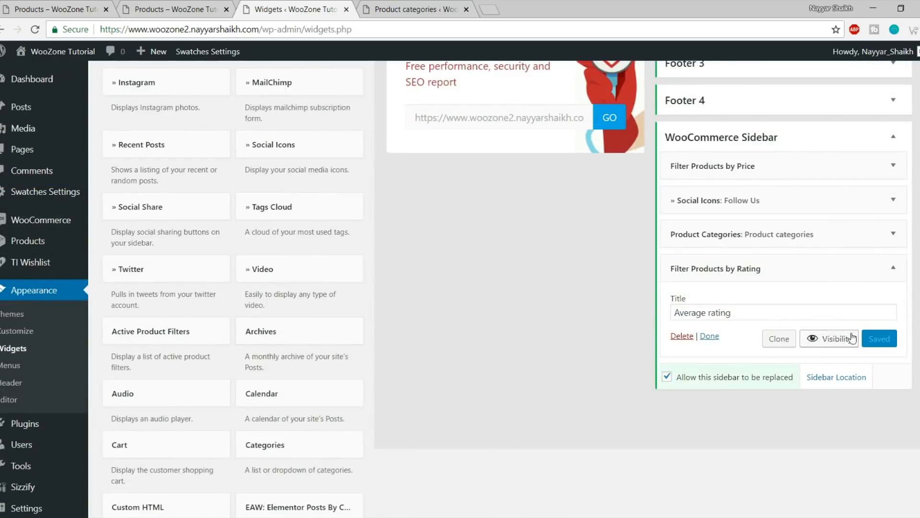
Reload the shop to check the rating filter, then return to Widgets
{"action": "left_click", "coordinate": [163, 12]}
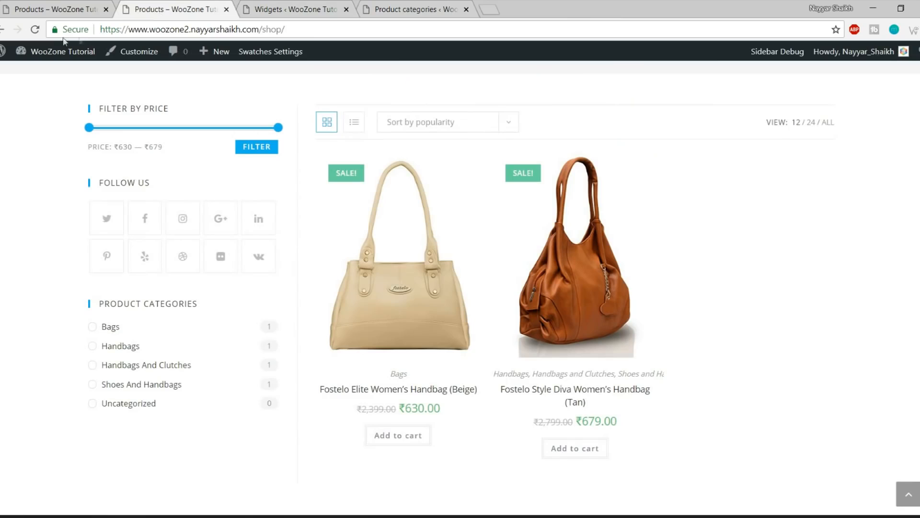
{"action": "left_click", "coordinate": [38, 31]}
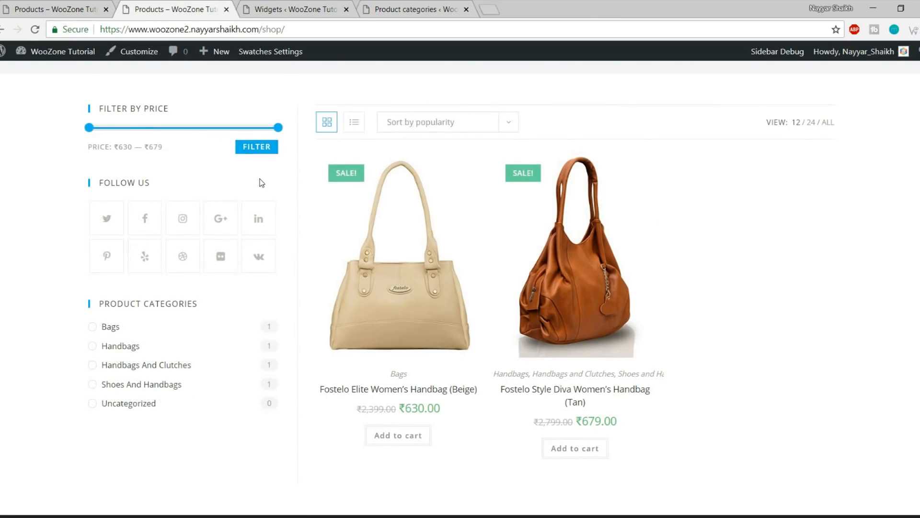
{"action": "scroll", "coordinate": [260, 180], "scroll_direction": "down", "scroll_amount": 2}
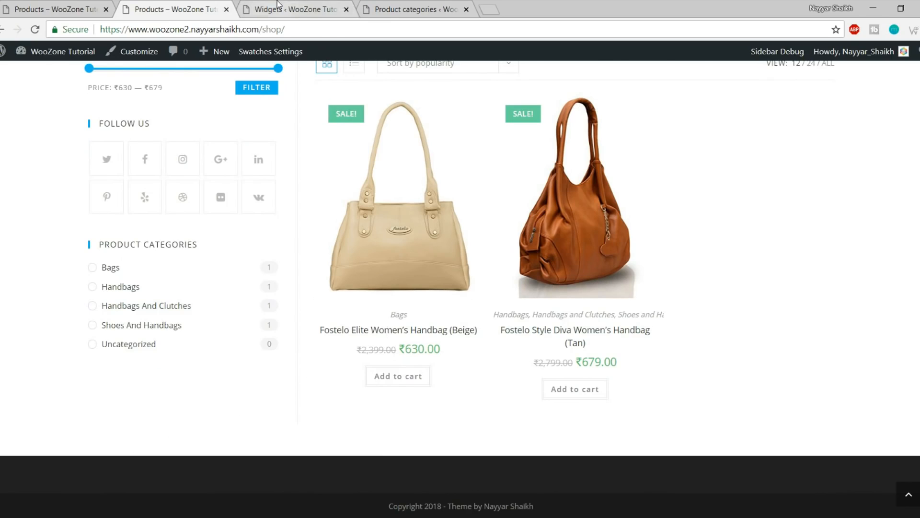
{"action": "left_click", "coordinate": [350, 4]}
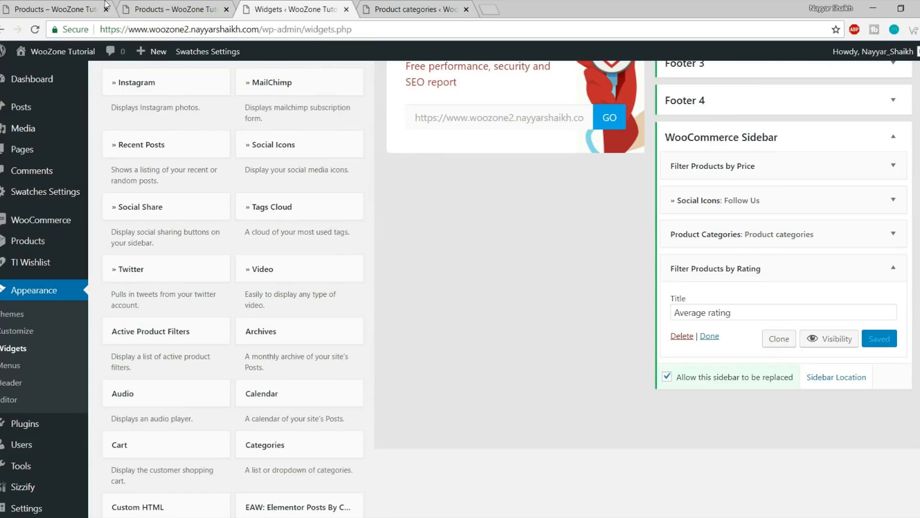
Retitle the rating filter widget TOP RATED PRODUCTS and save it
{"action": "left_click", "coordinate": [56, 4]}
{"action": "left_click", "coordinate": [256, 4]}
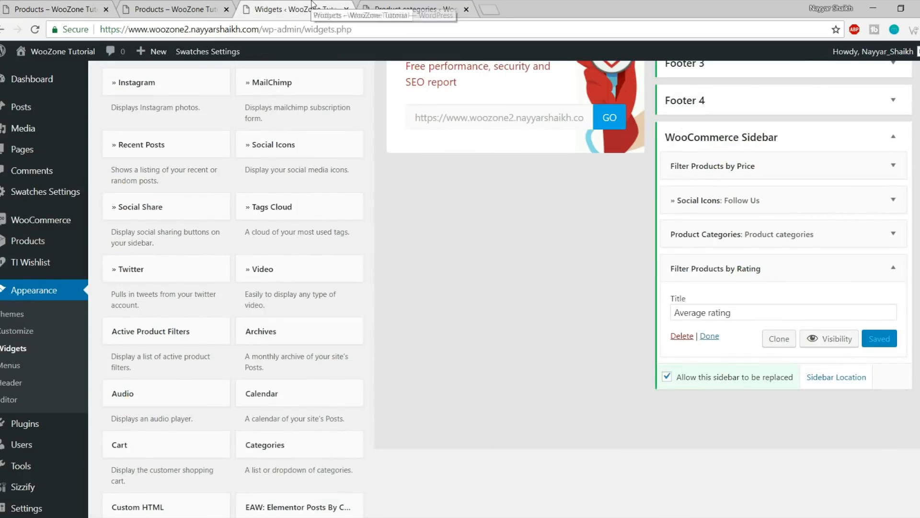
{"action": "left_click_drag", "start_coordinate": [751, 309], "coordinate": [577, 322]}
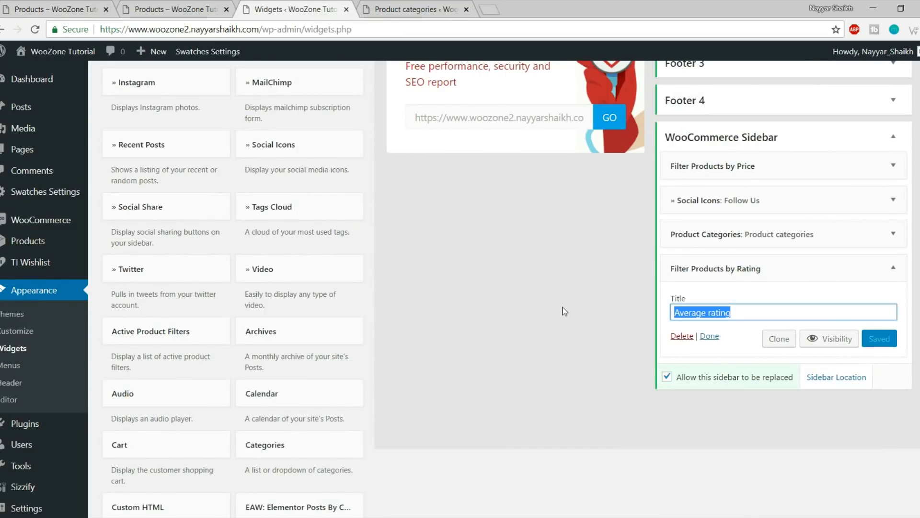
{"action": "type", "text": "Top R"}
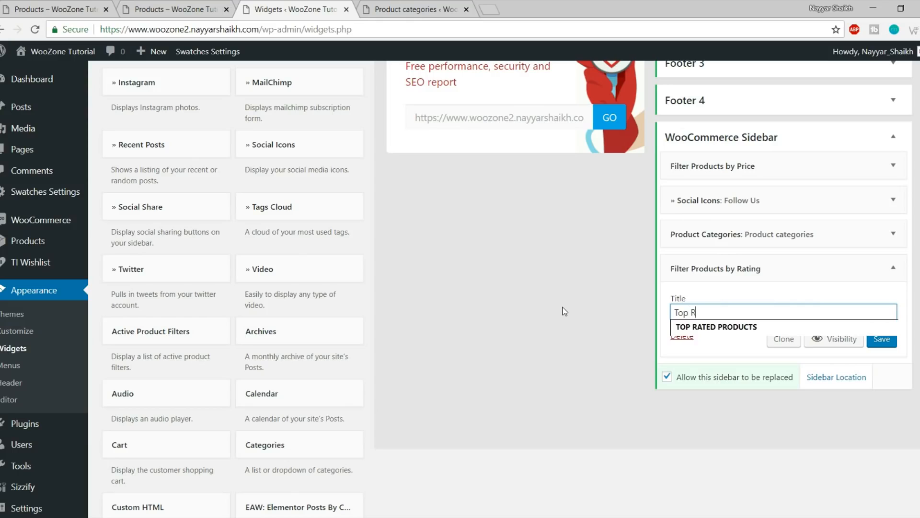
{"action": "left_click", "coordinate": [748, 329]}
{"action": "left_click", "coordinate": [882, 338]}
Reload the shop and open the beige Fostelo Elite handbag's product page
{"action": "left_click", "coordinate": [173, 9]}
{"action": "left_click", "coordinate": [32, 30]}
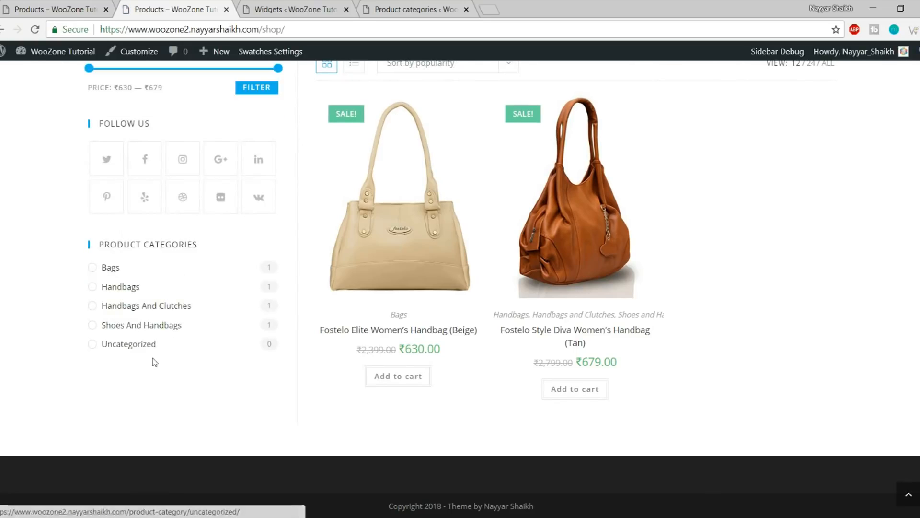
{"action": "left_click", "coordinate": [420, 259]}
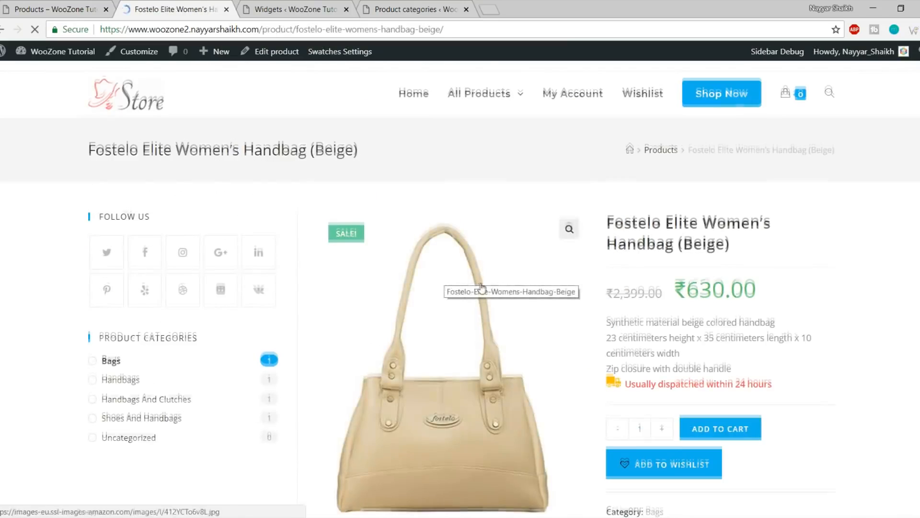
Open the handbag's review form and try submitting it empty
{"action": "scroll", "coordinate": [482, 288], "scroll_direction": "down", "scroll_amount": 9}
{"action": "left_click", "coordinate": [652, 219]}
{"action": "scroll", "coordinate": [651, 220], "scroll_direction": "down", "scroll_amount": 2}
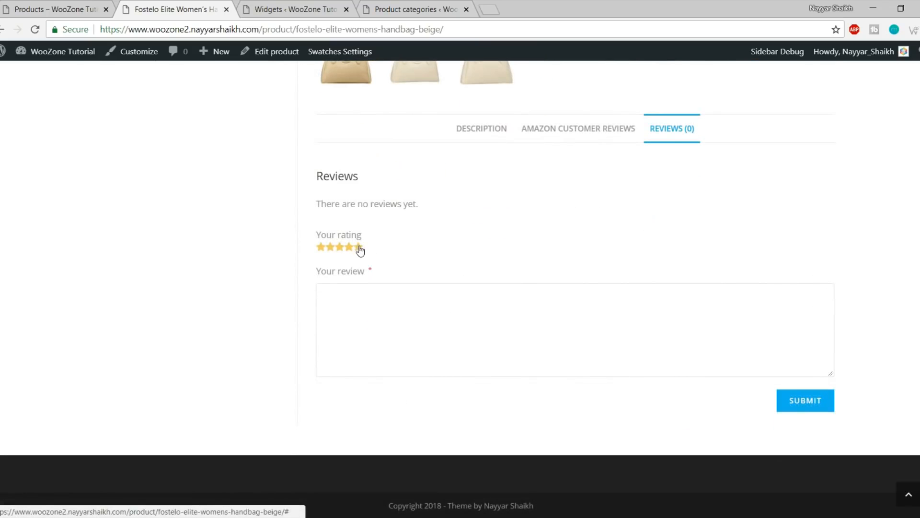
{"action": "left_click", "coordinate": [804, 404]}
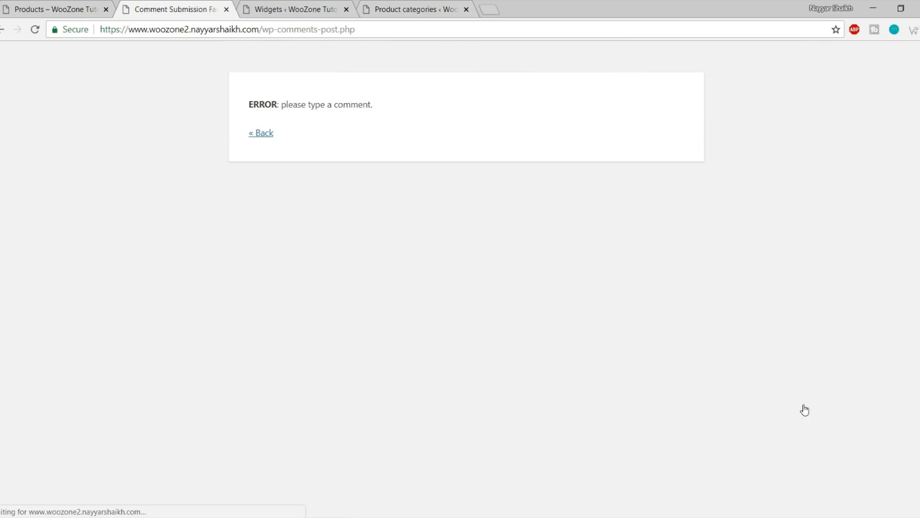
{"action": "left_click", "coordinate": [261, 133]}
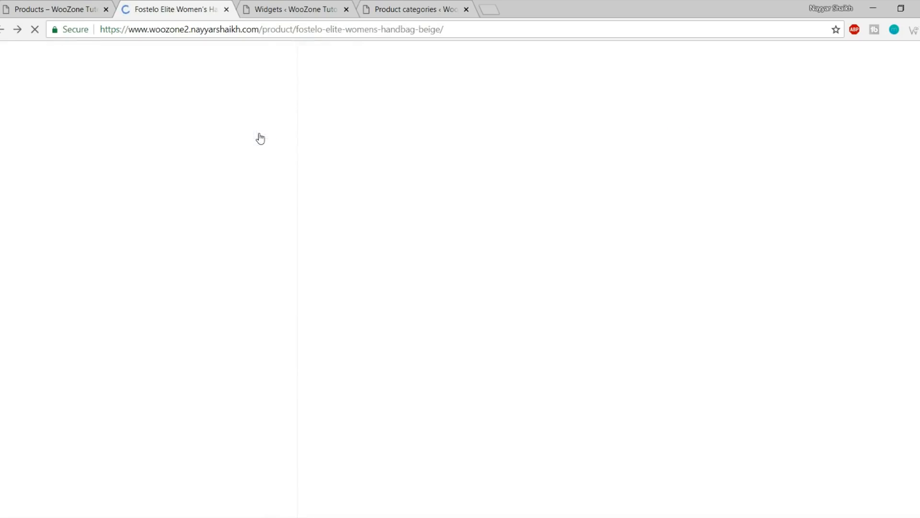
Post a five-star "Good Product" review, then go to the Shop page
{"action": "left_click", "coordinate": [360, 248]}
{"action": "left_click", "coordinate": [378, 327]}
{"action": "type", "text": "Good Product"}
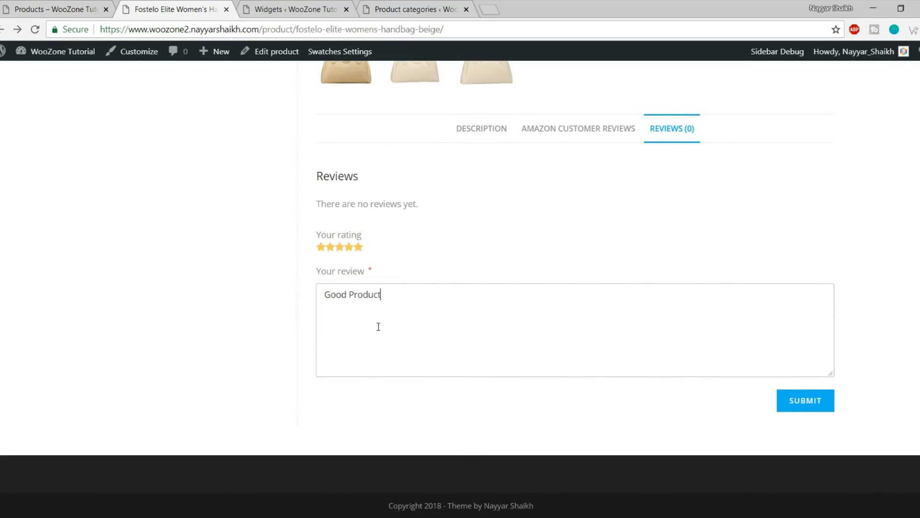
{"action": "left_click", "coordinate": [798, 407]}
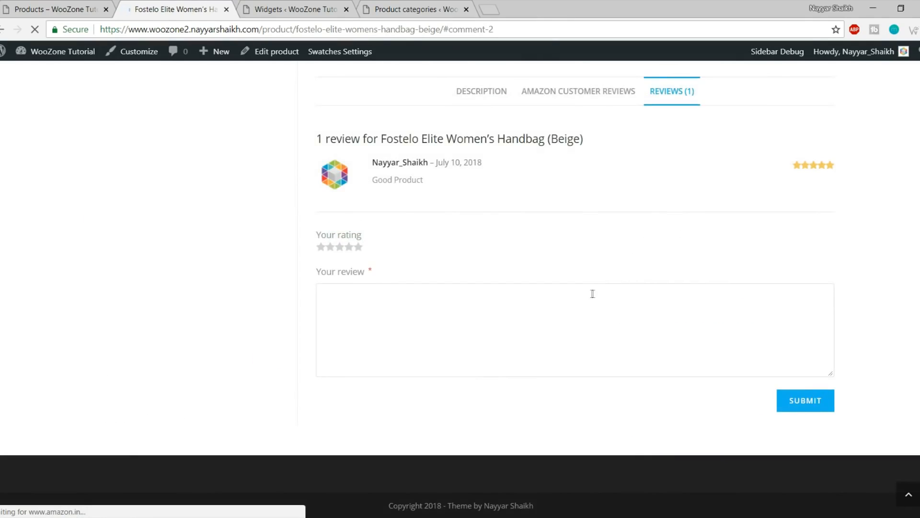
{"action": "scroll", "coordinate": [512, 303], "scroll_direction": "up", "scroll_amount": 5}
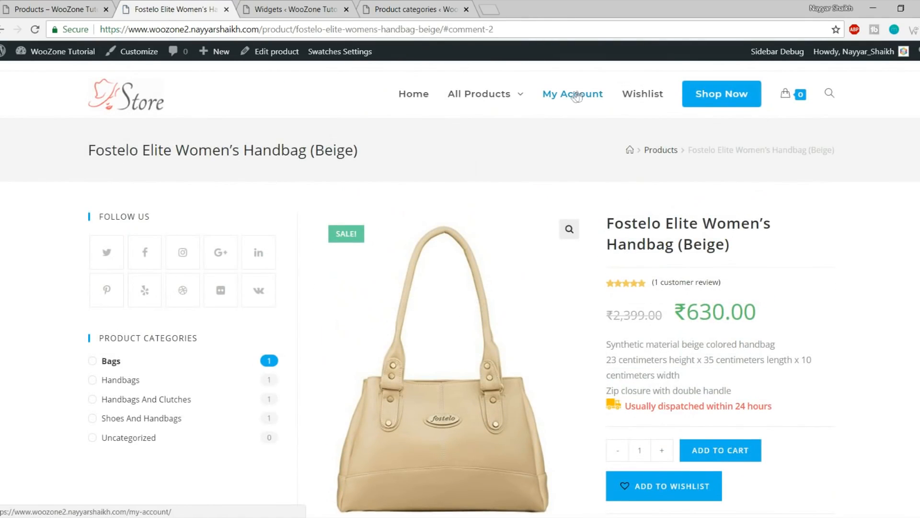
{"action": "left_click", "coordinate": [729, 95]}
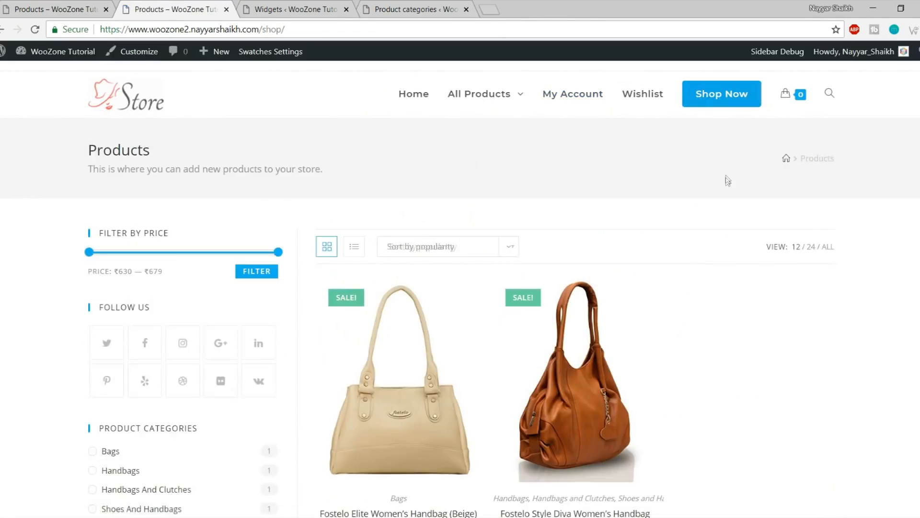
Delete Filter Products by Rating and add Products by Rating to the WooCommerce Sidebar
{"action": "scroll", "coordinate": [229, 277], "scroll_direction": "down", "scroll_amount": 4}
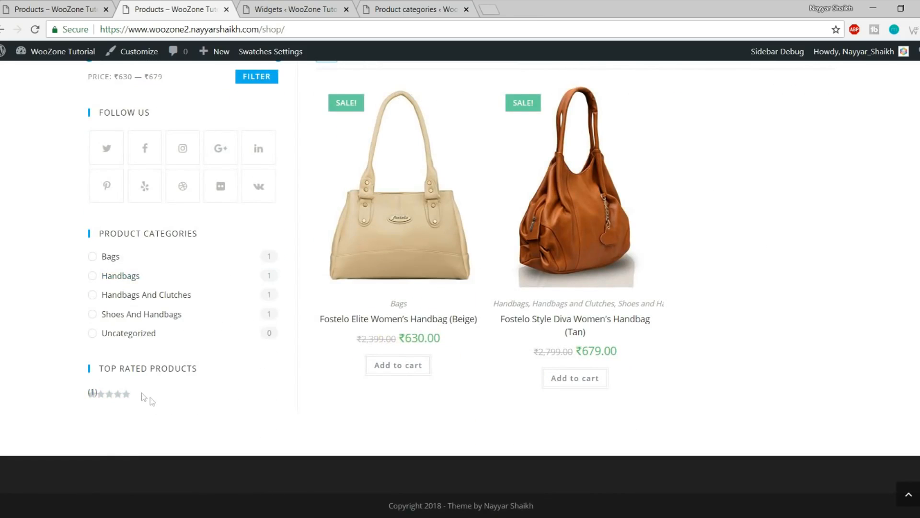
{"action": "left_click", "coordinate": [294, 10]}
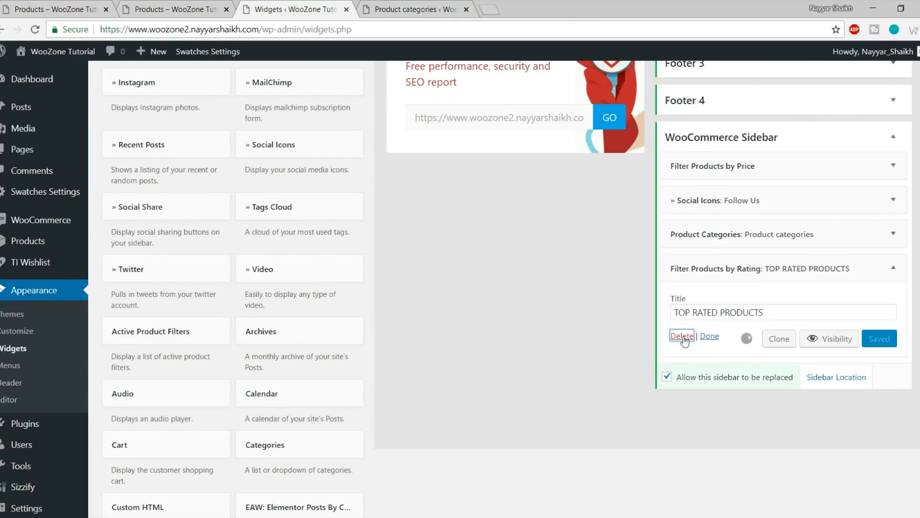
{"action": "left_click", "coordinate": [682, 336]}
{"action": "scroll", "coordinate": [534, 351], "scroll_direction": "down", "scroll_amount": 9}
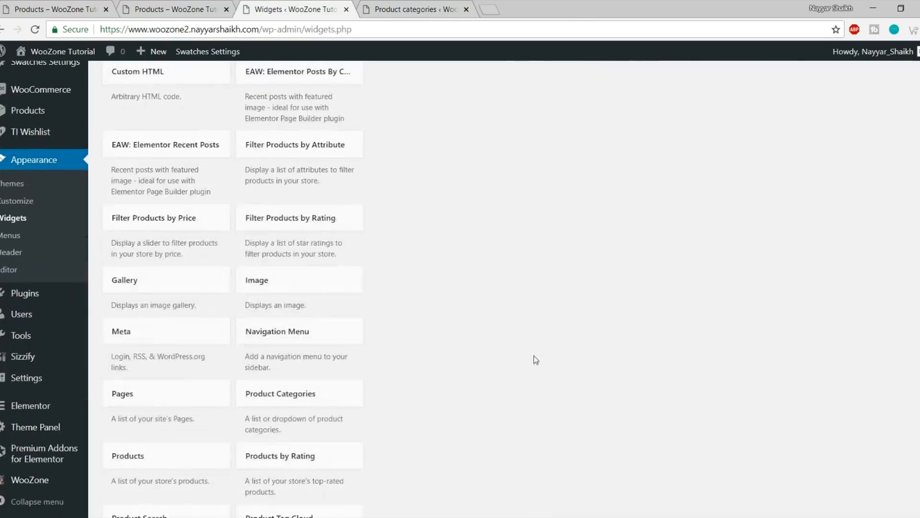
{"action": "scroll", "coordinate": [535, 359], "scroll_direction": "down", "scroll_amount": 4}
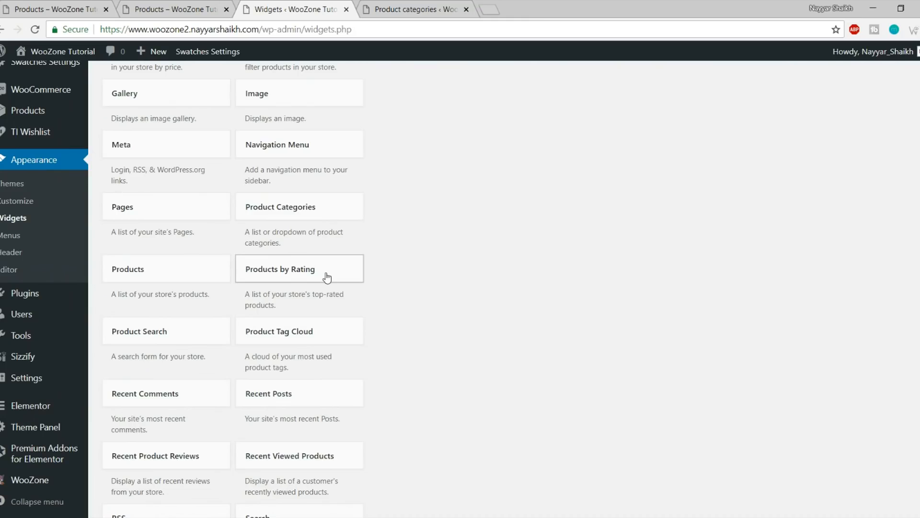
{"action": "left_click", "coordinate": [326, 277]}
{"action": "left_click", "coordinate": [319, 394]}
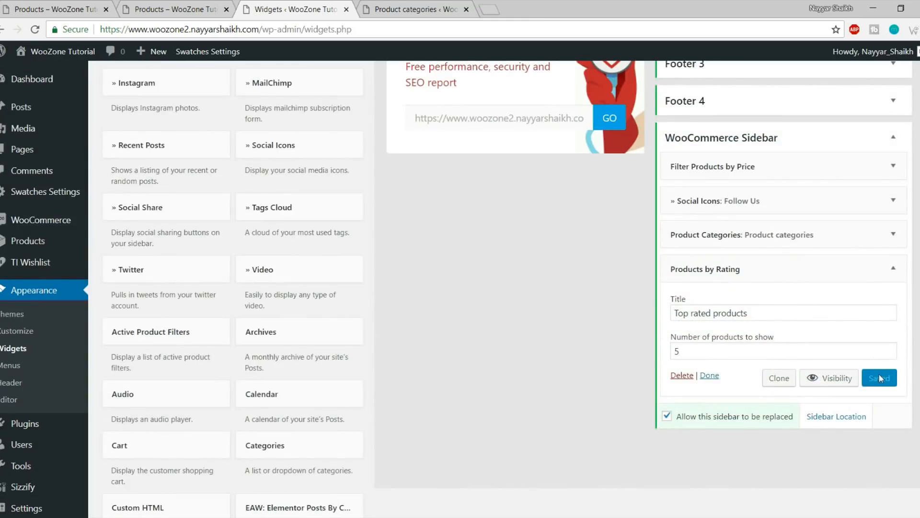
Reload the shop with F5 to check the top rated list, then return to Widgets
{"action": "left_click", "coordinate": [175, 9]}
{"action": "key", "text": "F5"}
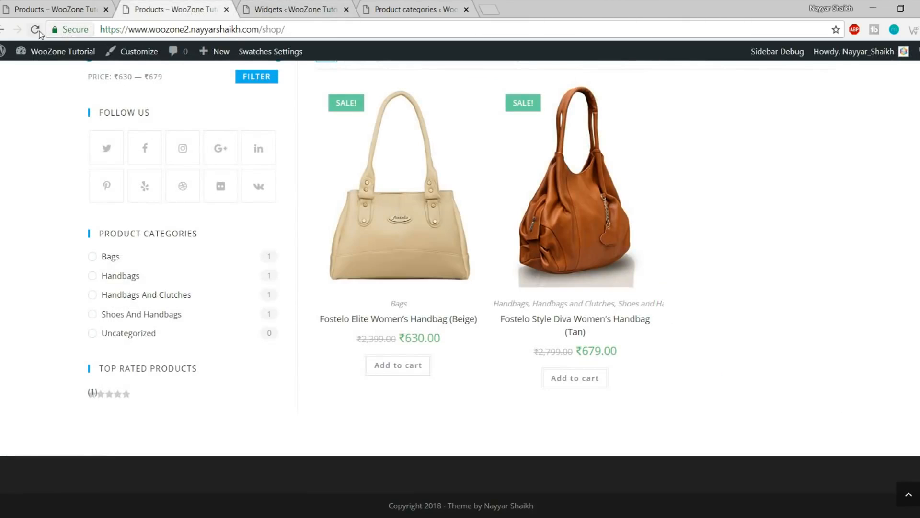
{"action": "scroll", "coordinate": [258, 267], "scroll_direction": "down", "scroll_amount": 3}
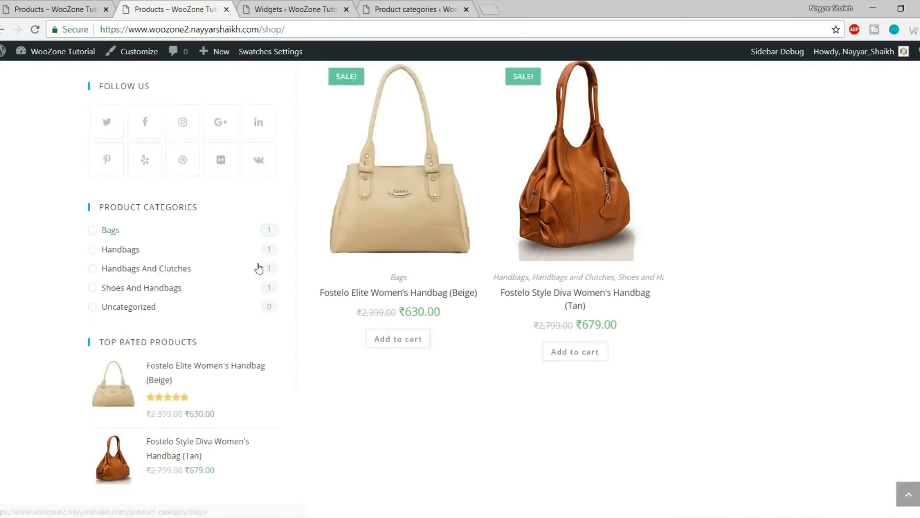
{"action": "left_click", "coordinate": [280, 9]}
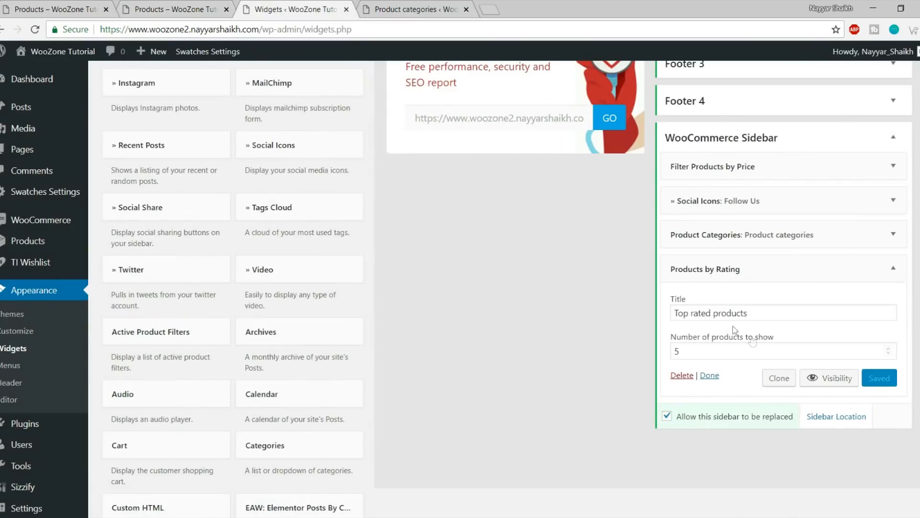
Review the shop's top rated thumbnails and the footer copyright text
{"action": "left_click", "coordinate": [199, 5]}
{"action": "scroll", "coordinate": [669, 472], "scroll_direction": "up", "scroll_amount": 5}
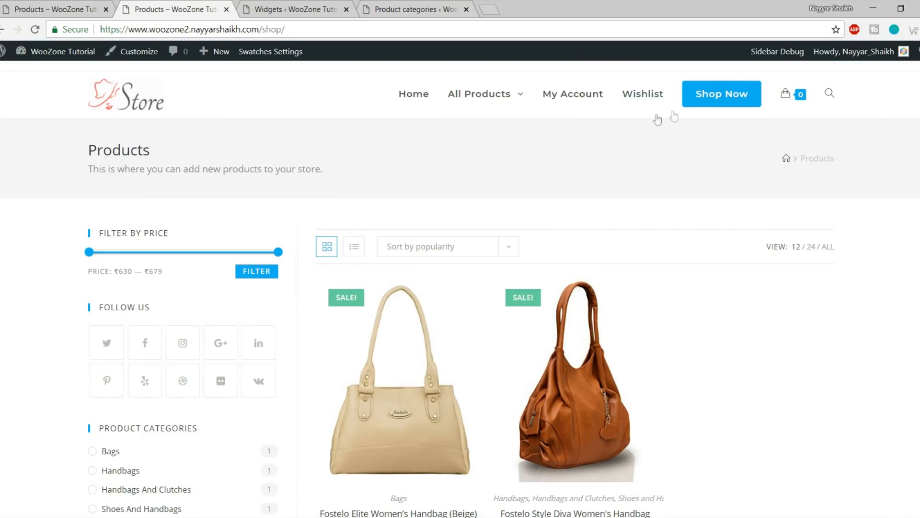
{"action": "scroll", "coordinate": [228, 393], "scroll_direction": "down", "scroll_amount": 5}
{"action": "scroll", "coordinate": [226, 412], "scroll_direction": "up", "scroll_amount": 5}
{"action": "scroll", "coordinate": [230, 427], "scroll_direction": "down", "scroll_amount": 5}
{"action": "scroll", "coordinate": [220, 360], "scroll_direction": "up", "scroll_amount": 4}
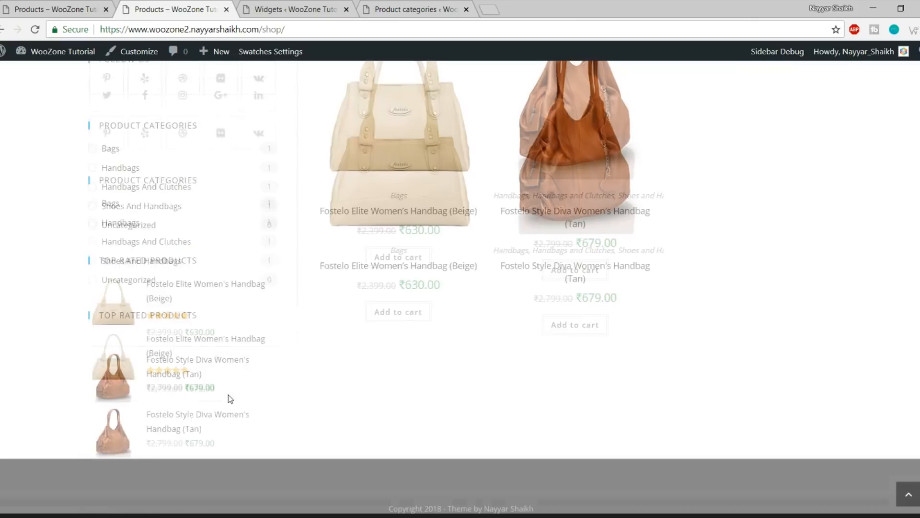
{"action": "scroll", "coordinate": [263, 321], "scroll_direction": "up", "scroll_amount": 3}
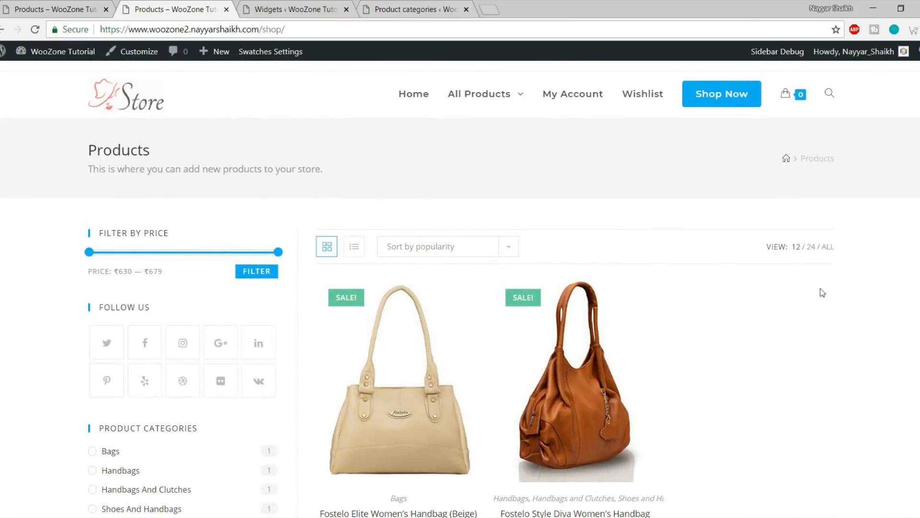
{"action": "scroll", "coordinate": [822, 296], "scroll_direction": "down", "scroll_amount": 6}
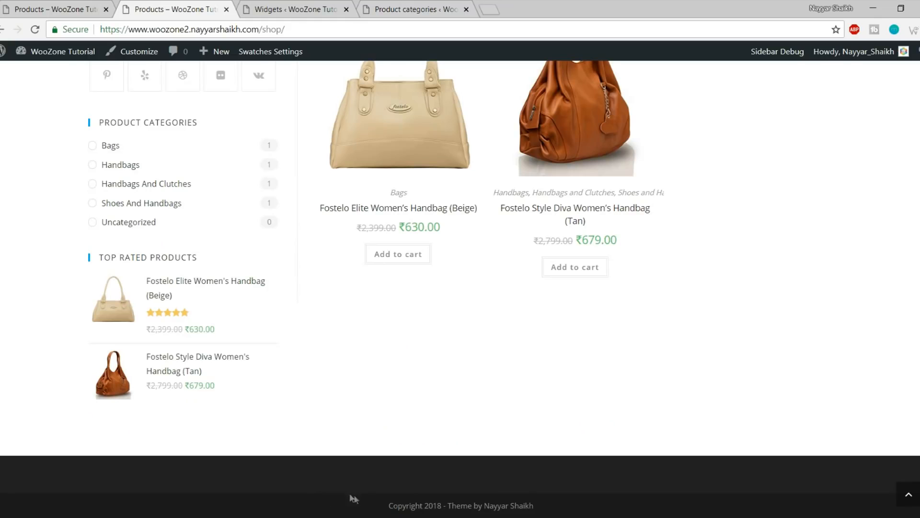
{"action": "left_click_drag", "start_coordinate": [354, 499], "coordinate": [532, 516]}
{"action": "left_click", "coordinate": [546, 498]}
Compare with the demo shop's footer, then collapse the WooCommerce Sidebar area
{"action": "left_click", "coordinate": [64, 9]}
{"action": "scroll", "coordinate": [349, 324], "scroll_direction": "down", "scroll_amount": 4}
{"action": "scroll", "coordinate": [348, 323], "scroll_direction": "down", "scroll_amount": 5}
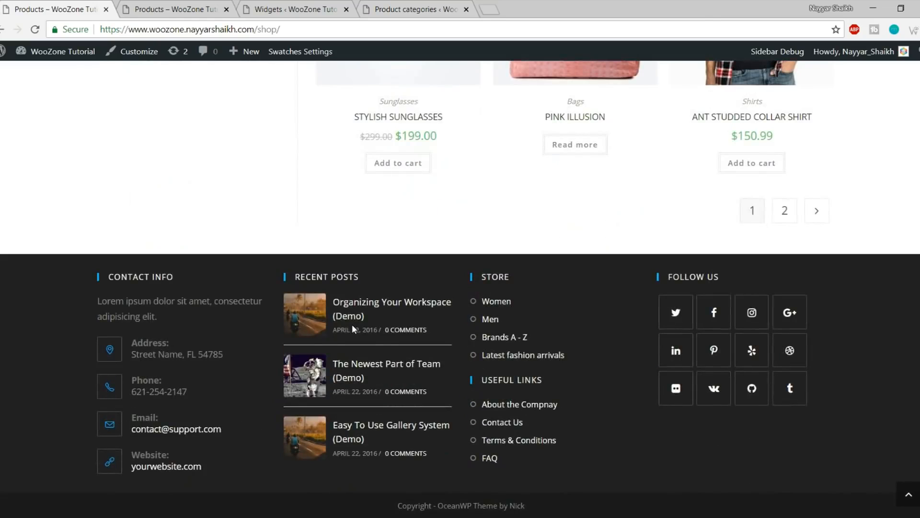
{"action": "left_click", "coordinate": [295, 9]}
{"action": "scroll", "coordinate": [655, 272], "scroll_direction": "up", "scroll_amount": 5}
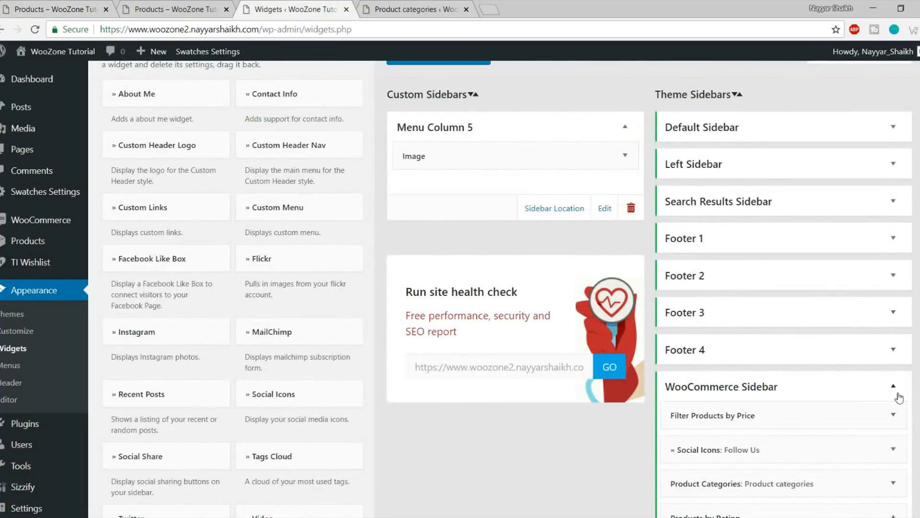
{"action": "left_click", "coordinate": [887, 386]}
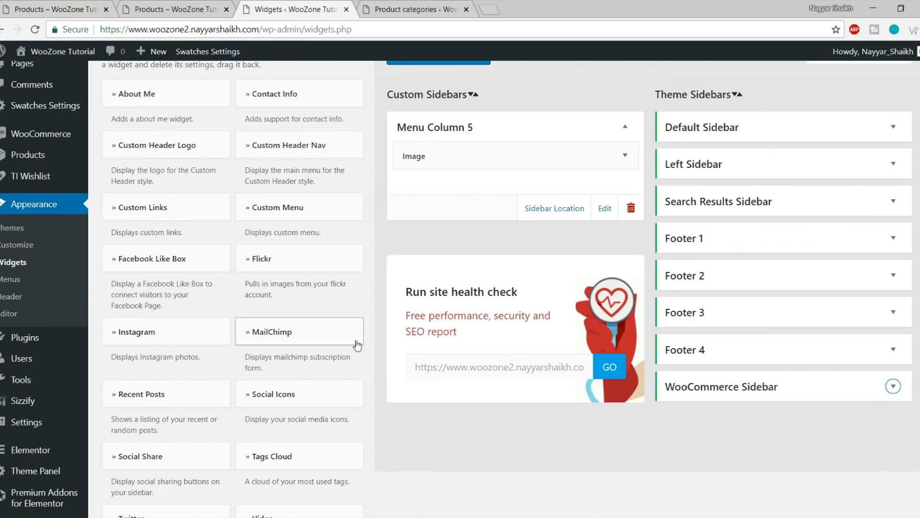
Check the demo footer layout again and open the Contact Info widget's sidebar chooser
{"action": "left_click", "coordinate": [47, 7]}
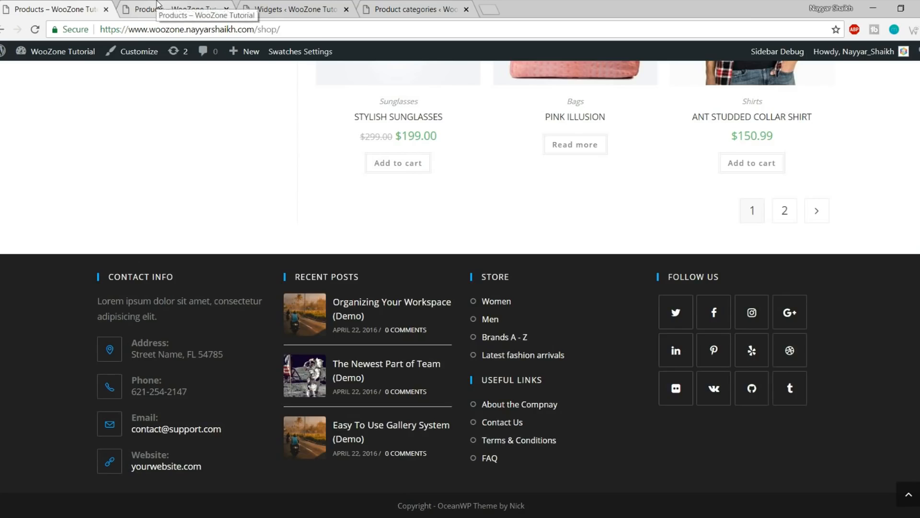
{"action": "left_click", "coordinate": [293, 9]}
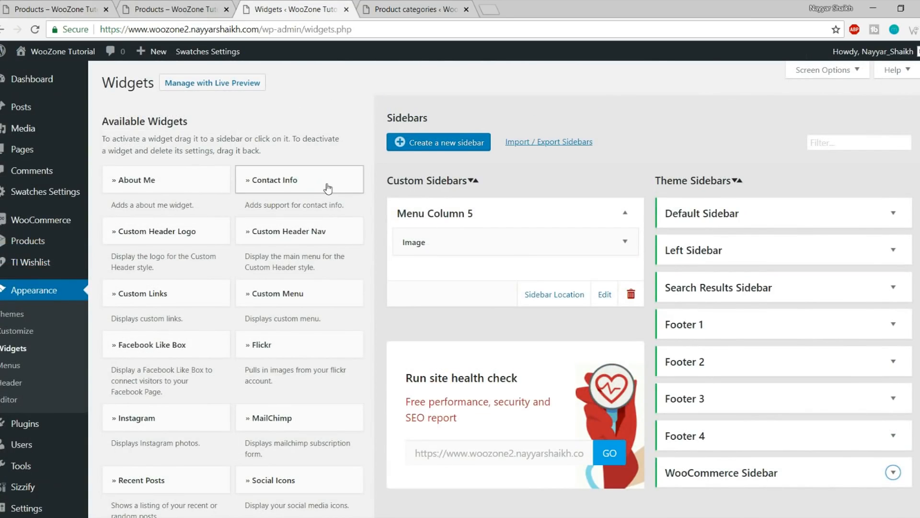
{"action": "left_click", "coordinate": [328, 187]}
Add the Contact Info widget to Footer 1 and delete its sample text paragraph
{"action": "left_click", "coordinate": [307, 297]}
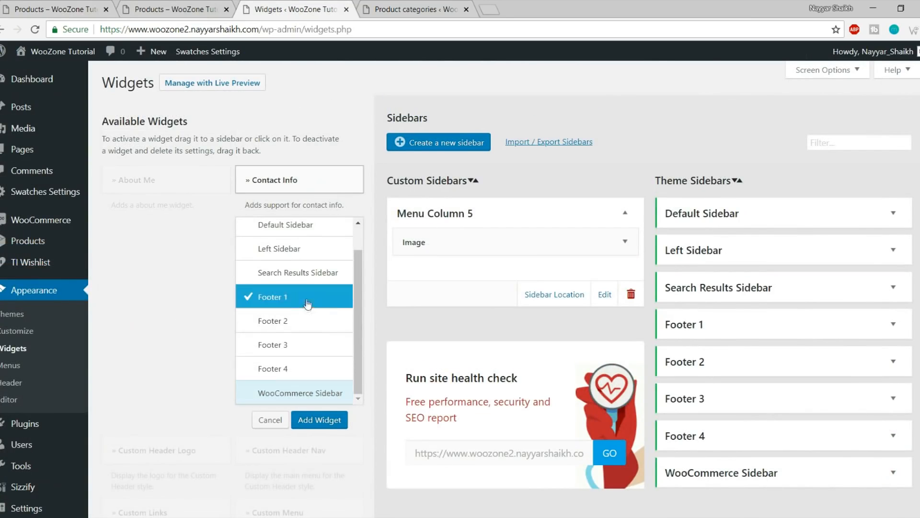
{"action": "left_click", "coordinate": [327, 420]}
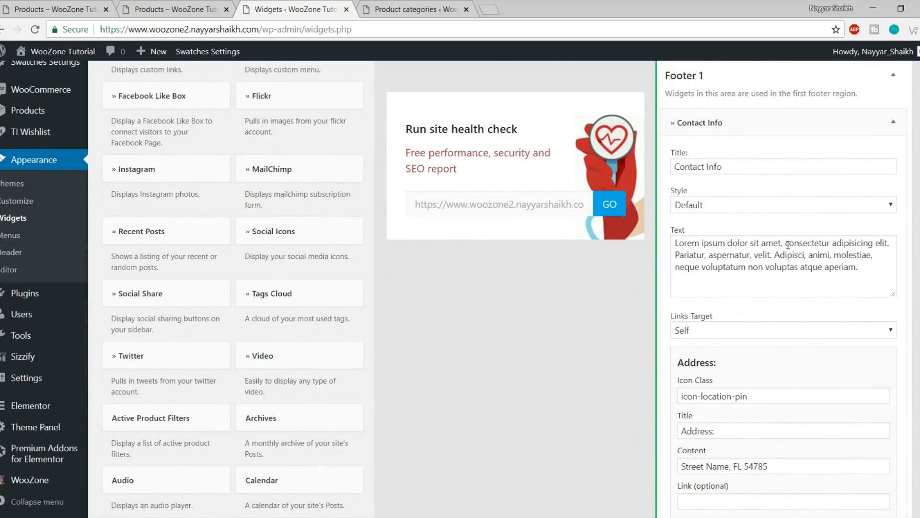
{"action": "triple_click", "coordinate": [782, 244]}
{"action": "left_click", "coordinate": [817, 269]}
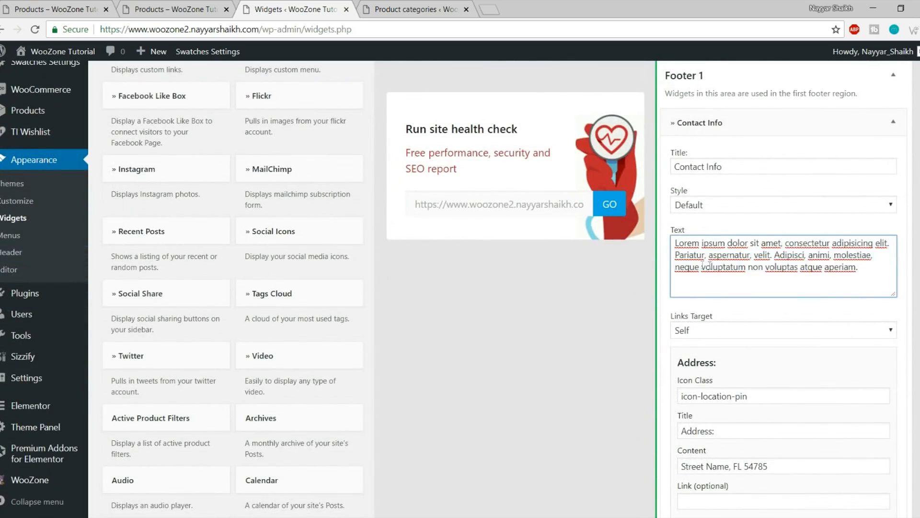
{"action": "left_click_drag", "start_coordinate": [675, 255], "coordinate": [887, 300]}
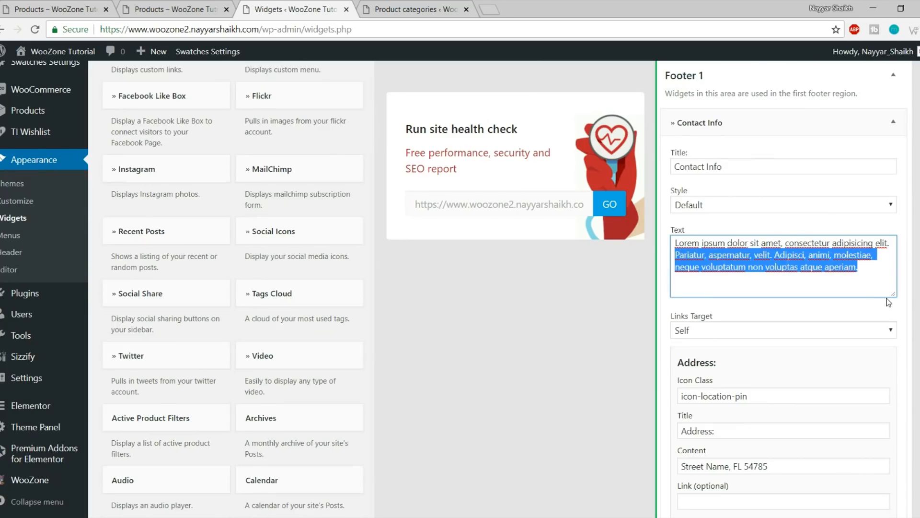
{"action": "key", "text": "BackSpace"}
Check the Address icon class, title and content fields, leaving them unchanged
{"action": "scroll", "coordinate": [867, 300], "scroll_direction": "down", "scroll_amount": 4}
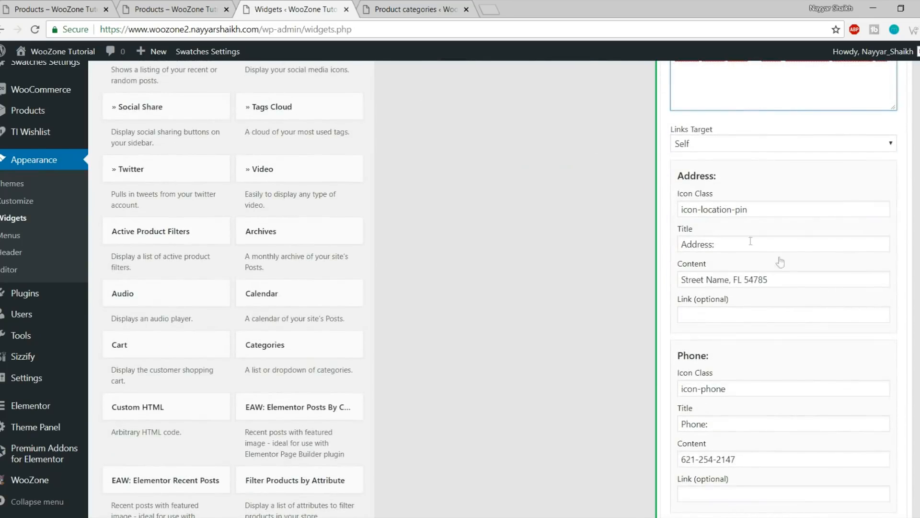
{"action": "left_click", "coordinate": [761, 210]}
{"action": "left_click", "coordinate": [754, 212]}
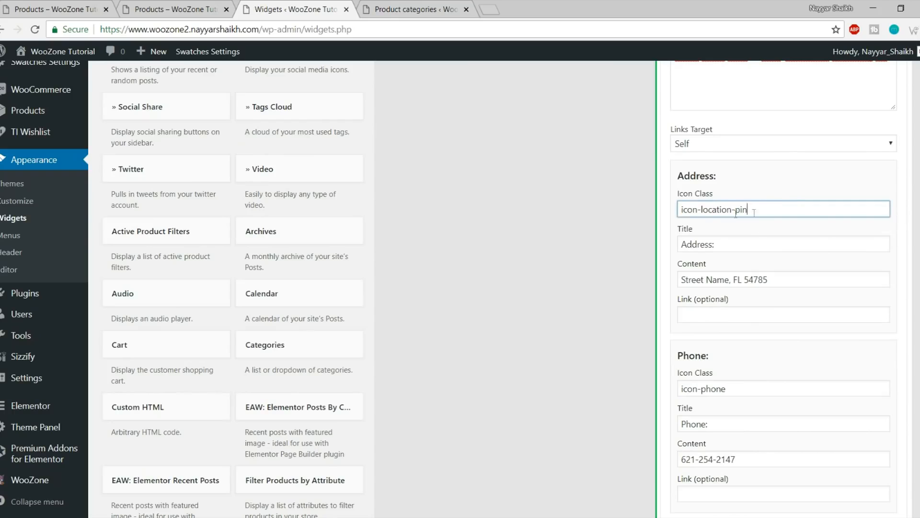
{"action": "scroll", "coordinate": [738, 226], "scroll_direction": "down", "scroll_amount": 1}
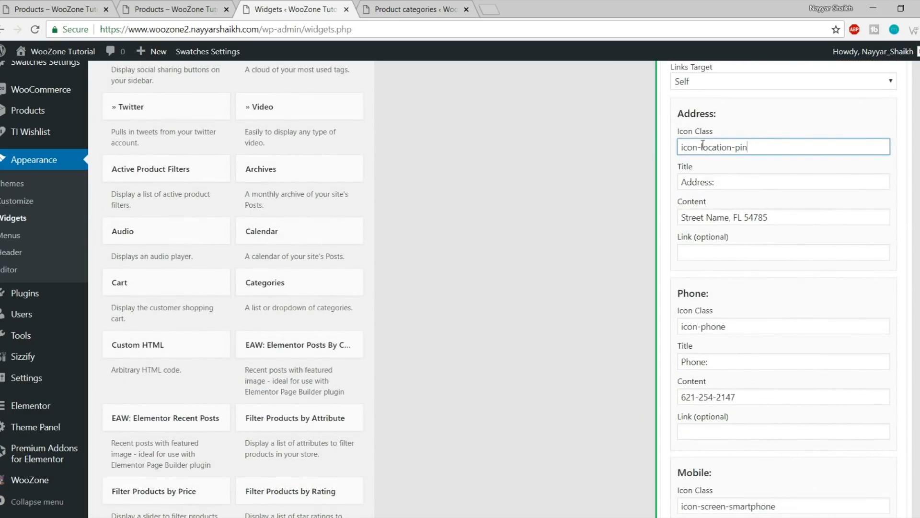
{"action": "left_click_drag", "start_coordinate": [727, 181], "coordinate": [680, 183]}
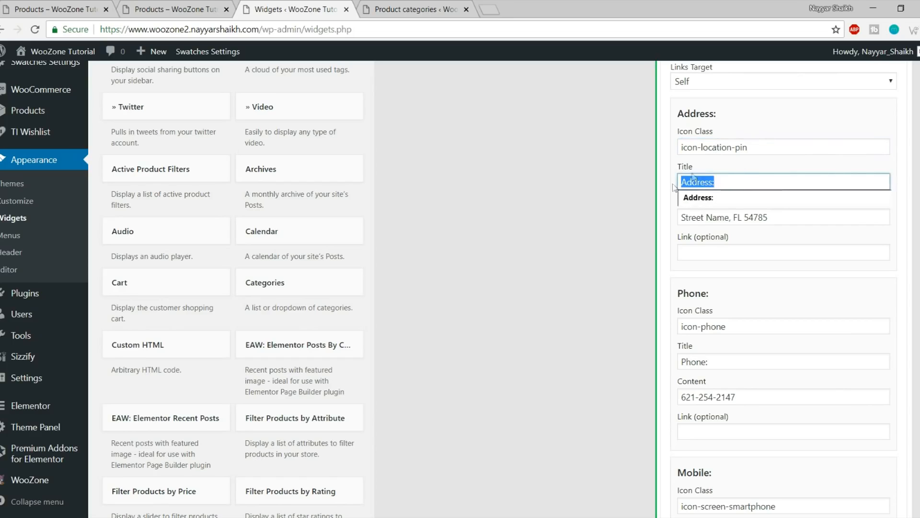
{"action": "left_click_drag", "start_coordinate": [766, 222], "coordinate": [687, 215]}
{"action": "left_click", "coordinate": [753, 283]}
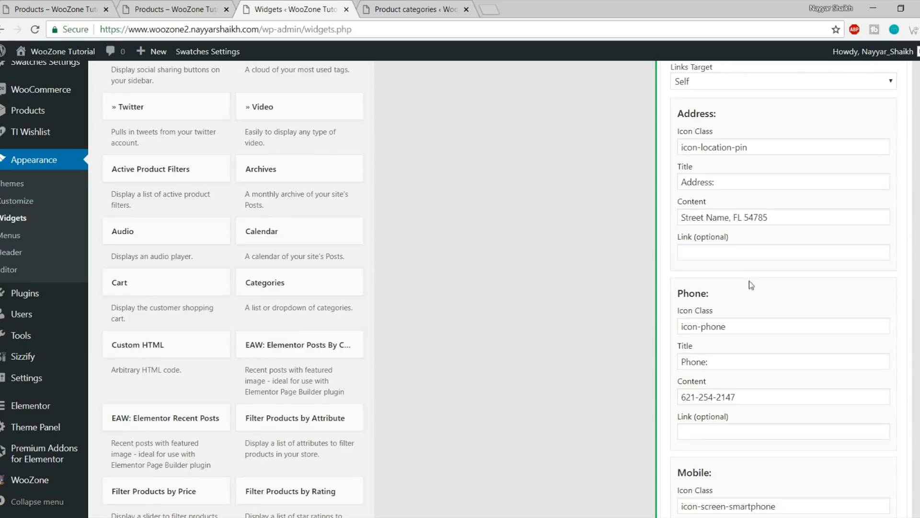
{"action": "scroll", "coordinate": [738, 259], "scroll_direction": "down", "scroll_amount": 2}
{"action": "scroll", "coordinate": [748, 275], "scroll_direction": "down", "scroll_amount": 3}
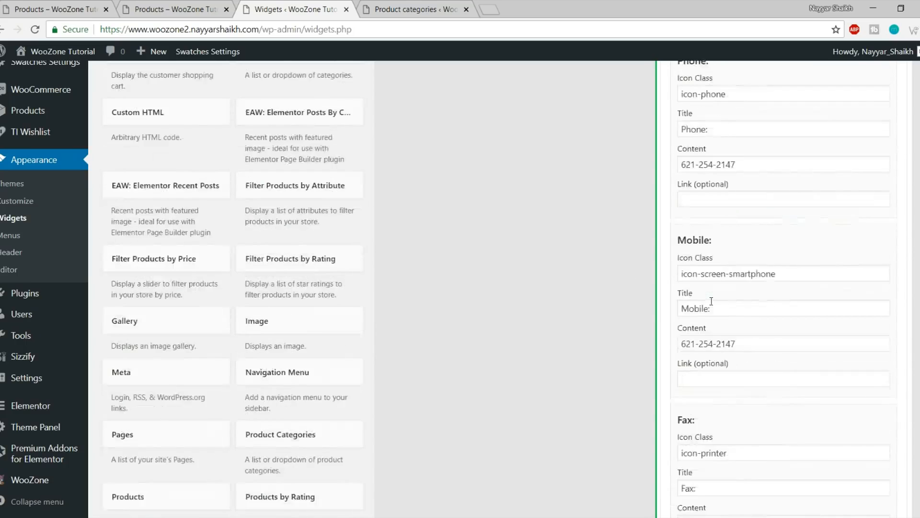
Clear the Mobile icon class, title and phone number fields
{"action": "left_click_drag", "start_coordinate": [795, 195], "coordinate": [665, 202]}
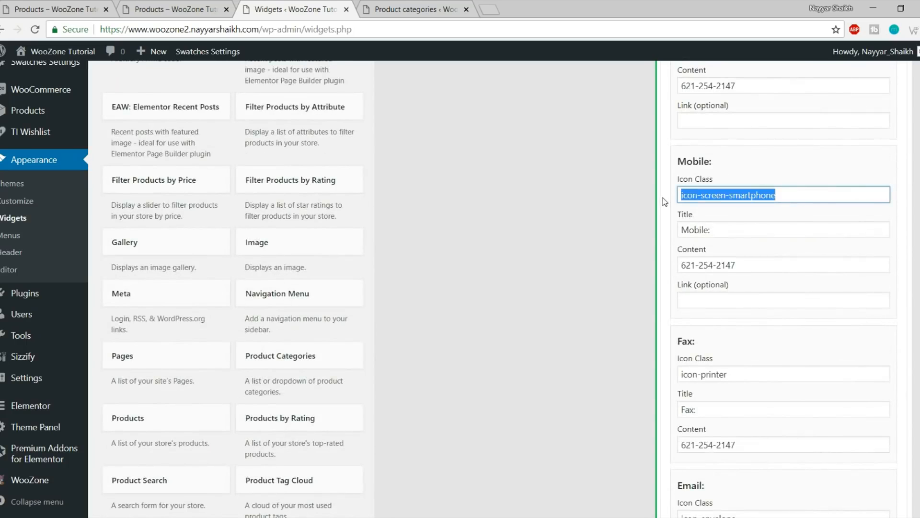
{"action": "key", "text": "Delete"}
{"action": "left_click_drag", "start_coordinate": [743, 231], "coordinate": [628, 243]}
{"action": "key", "text": "Delete"}
{"action": "left_click_drag", "start_coordinate": [744, 264], "coordinate": [666, 269]}
{"action": "key", "text": "Delete"}
Clear the Fax icon class (icon-printer), title and number fields
{"action": "scroll", "coordinate": [727, 292], "scroll_direction": "down", "scroll_amount": 3}
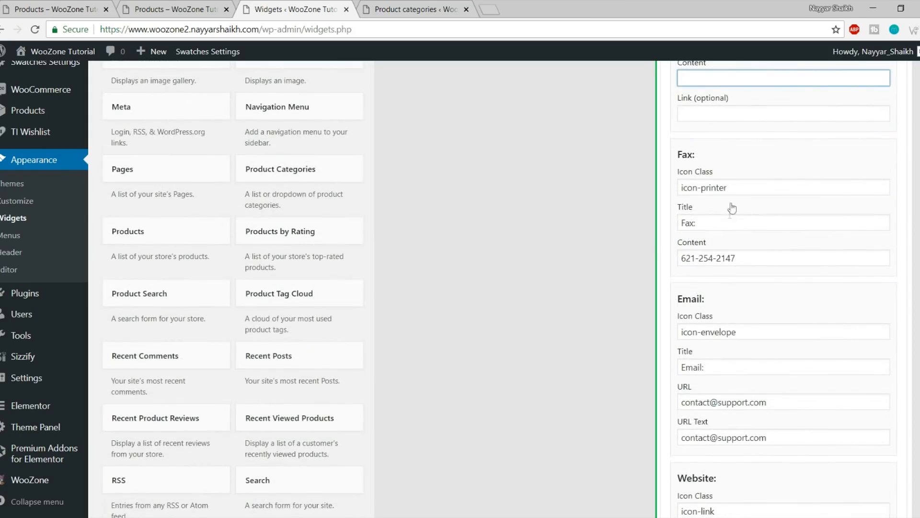
{"action": "left_click_drag", "start_coordinate": [737, 193], "coordinate": [677, 190]}
{"action": "key", "text": "Delete"}
{"action": "left_click_drag", "start_coordinate": [715, 221], "coordinate": [677, 223]}
{"action": "key", "text": "Delete"}
{"action": "left_click_drag", "start_coordinate": [719, 263], "coordinate": [667, 259]}
{"action": "key", "text": "Delete"}
Clear the Skype username and 'Call Us' text, then save the Contact Info widget
{"action": "scroll", "coordinate": [753, 311], "scroll_direction": "down", "scroll_amount": 2}
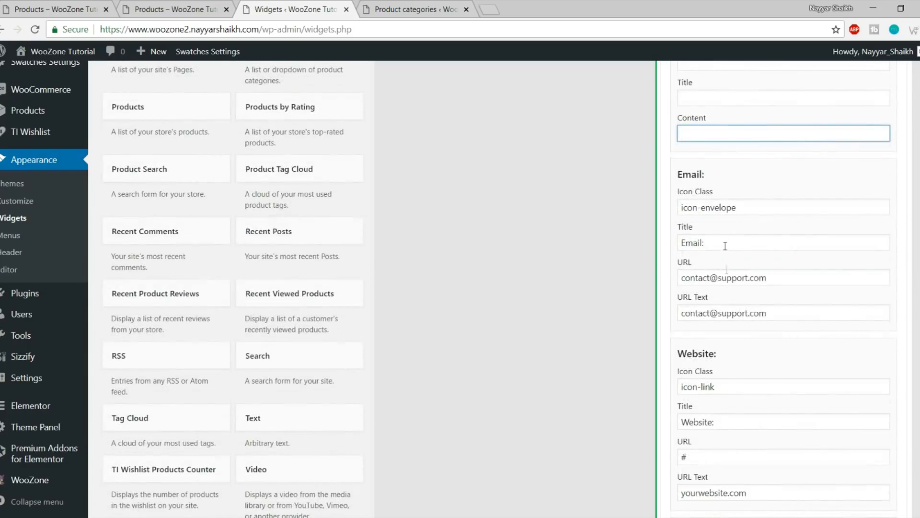
{"action": "scroll", "coordinate": [765, 213], "scroll_direction": "down", "scroll_amount": 6}
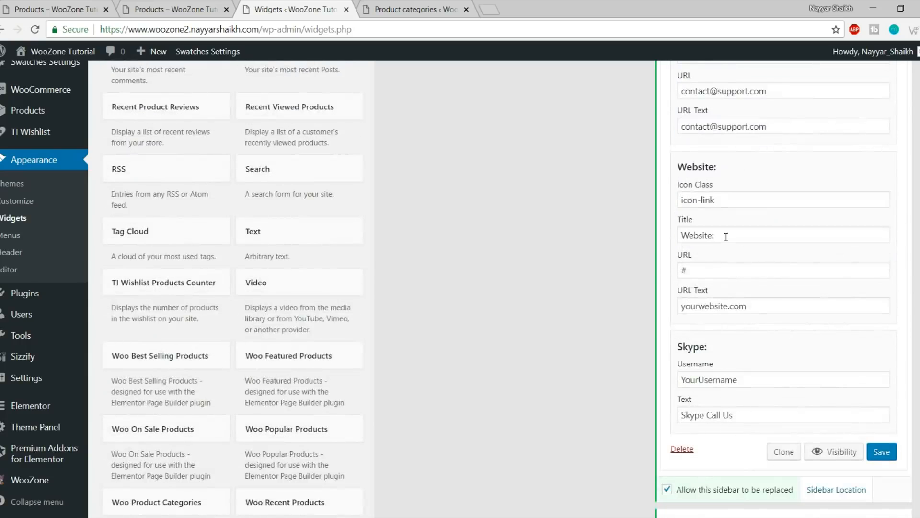
{"action": "left_click_drag", "start_coordinate": [751, 193], "coordinate": [676, 194]}
{"action": "key", "text": "Delete"}
{"action": "left_click_drag", "start_coordinate": [756, 226], "coordinate": [642, 232]}
{"action": "key", "text": "Delete"}
{"action": "left_click", "coordinate": [880, 265]}
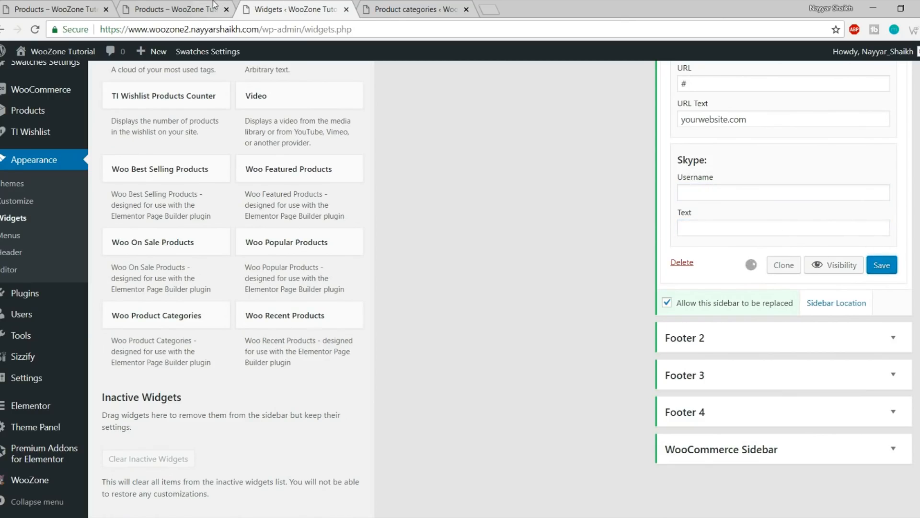
Reload the shop page to check the footer against the reference shop's four-column footer
{"action": "left_click", "coordinate": [214, 5]}
{"action": "left_click", "coordinate": [35, 30]}
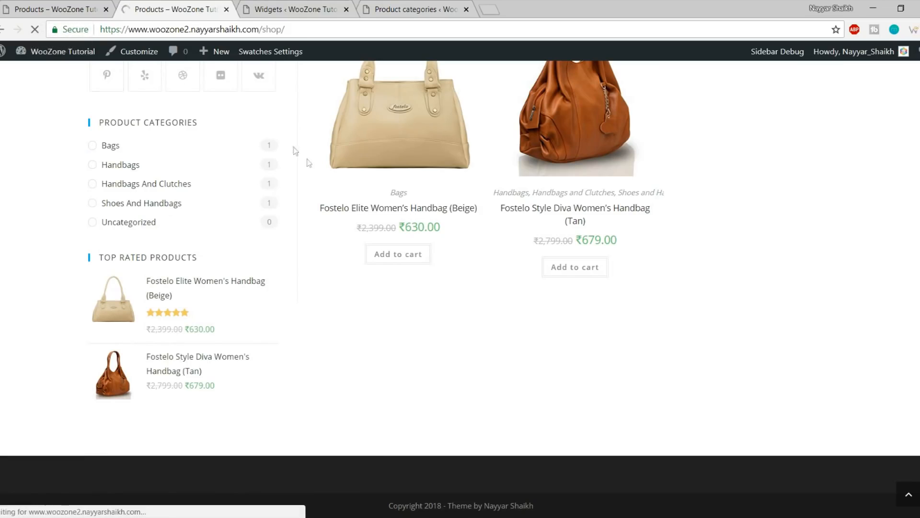
{"action": "scroll", "coordinate": [333, 252], "scroll_direction": "down", "scroll_amount": 4}
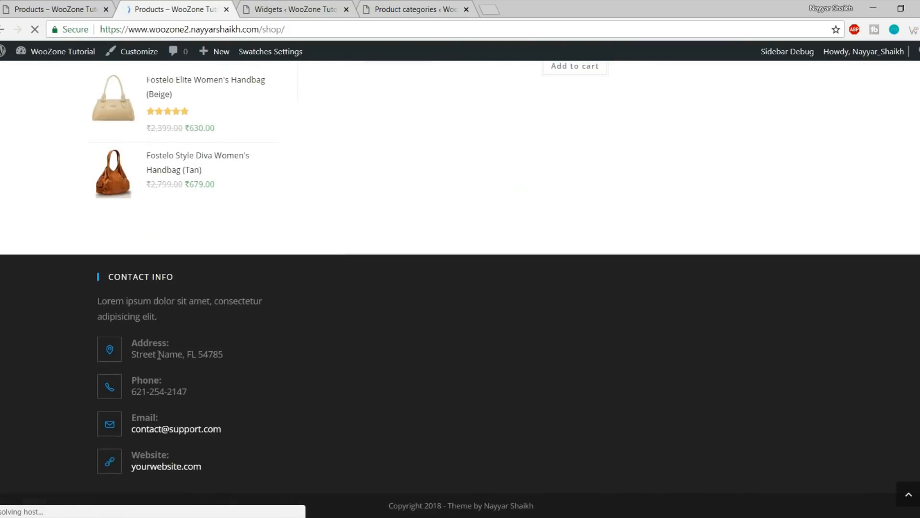
{"action": "left_click", "coordinate": [27, 12]}
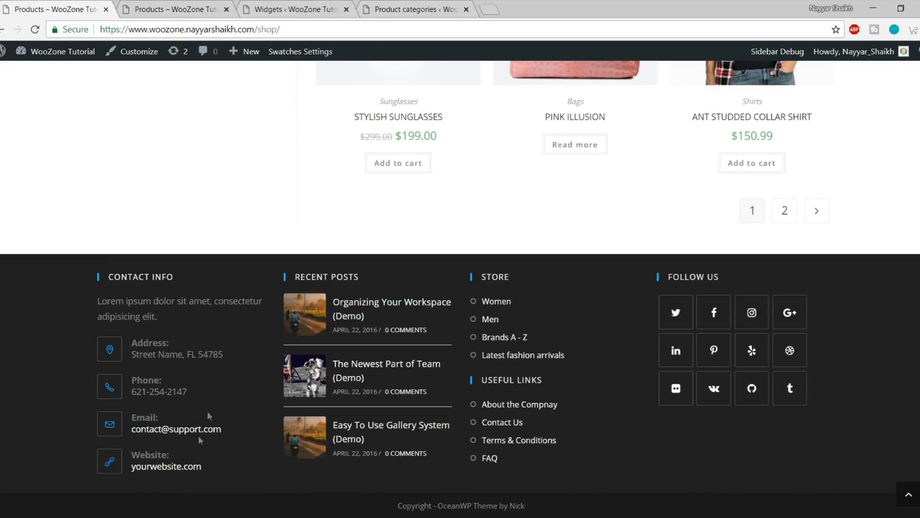
{"action": "left_click", "coordinate": [329, 4]}
Add a Recent Posts widget to Footer 2, keeping the number of posts at 3
{"action": "scroll", "coordinate": [401, 318], "scroll_direction": "up", "scroll_amount": 20}
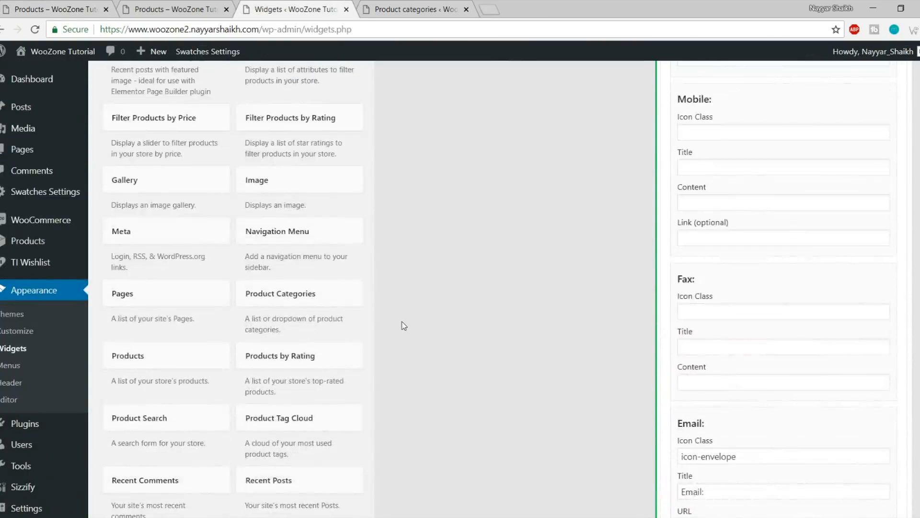
{"action": "scroll", "coordinate": [404, 326], "scroll_direction": "up", "scroll_amount": 12}
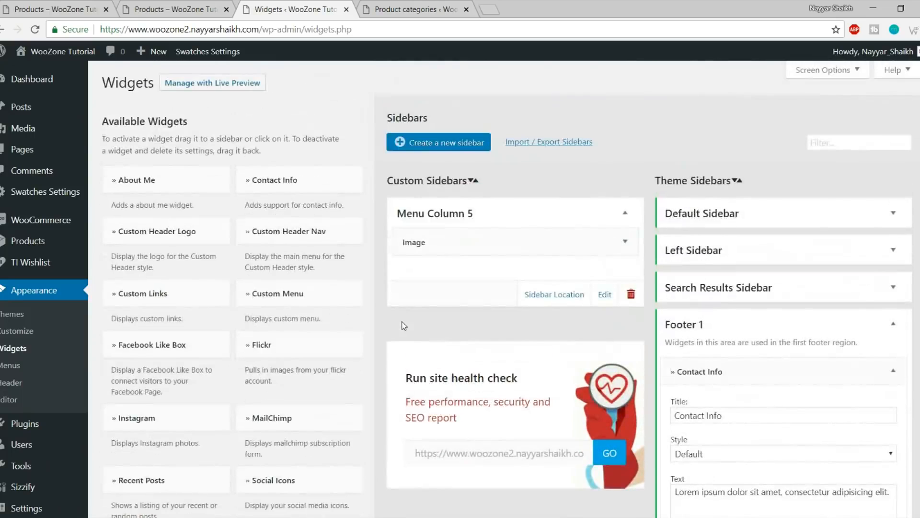
{"action": "scroll", "coordinate": [402, 325], "scroll_direction": "down", "scroll_amount": 3}
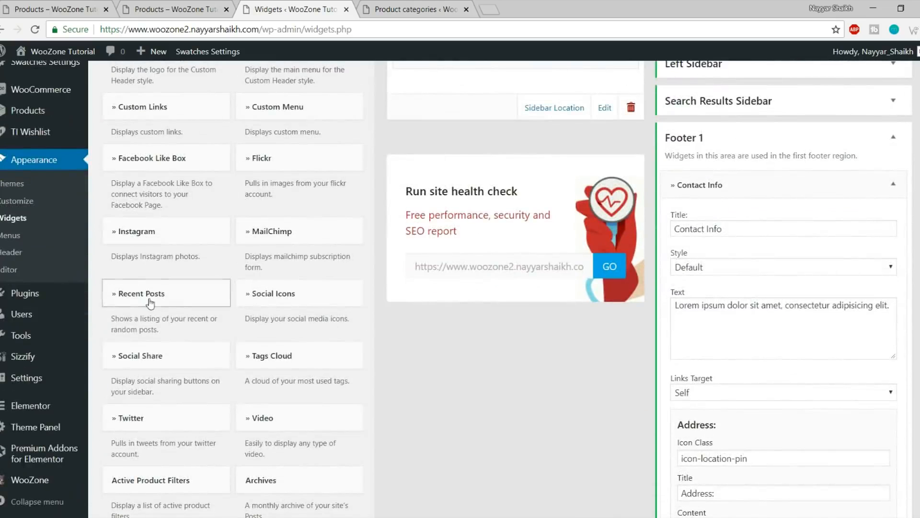
{"action": "left_click", "coordinate": [894, 138]}
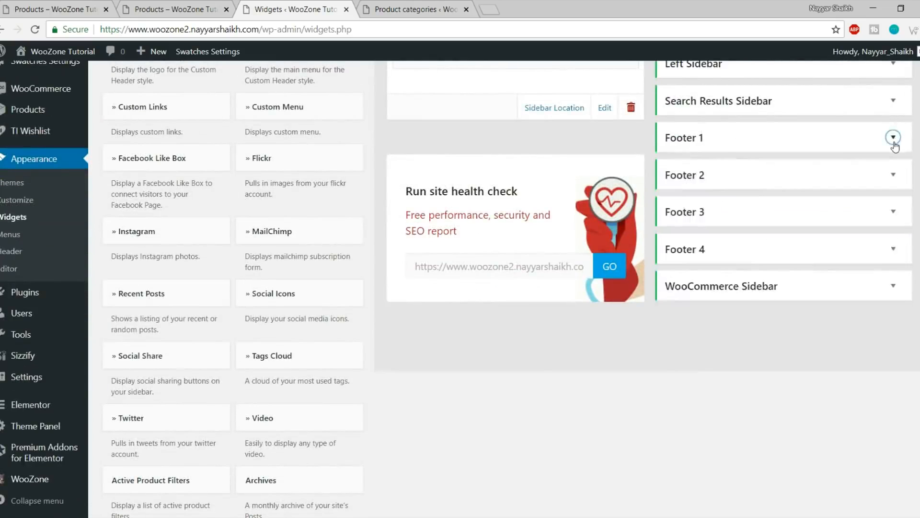
{"action": "left_click", "coordinate": [194, 294]}
{"action": "left_click", "coordinate": [166, 357]}
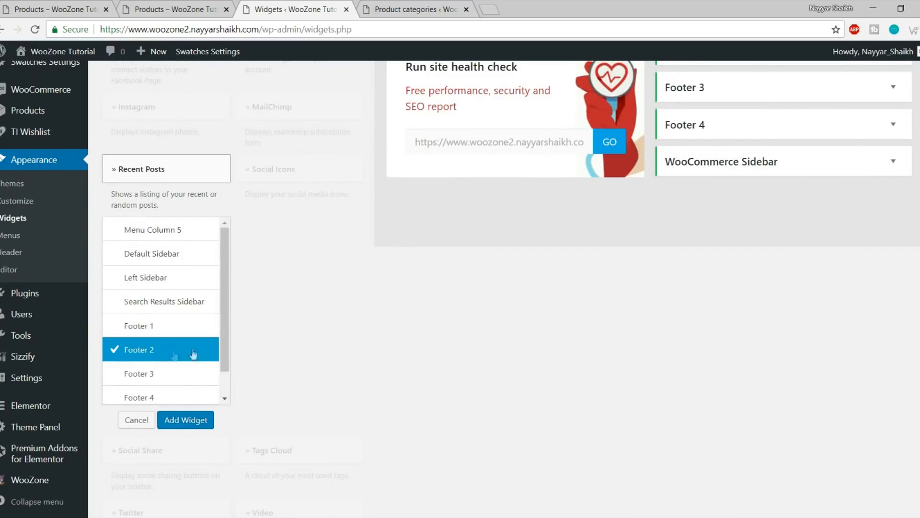
{"action": "left_click", "coordinate": [184, 420]}
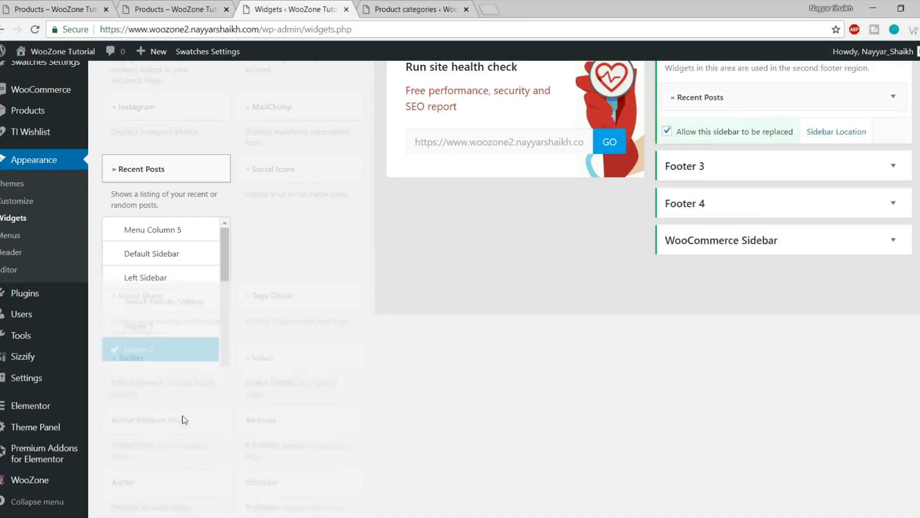
{"action": "double_click", "coordinate": [703, 176]}
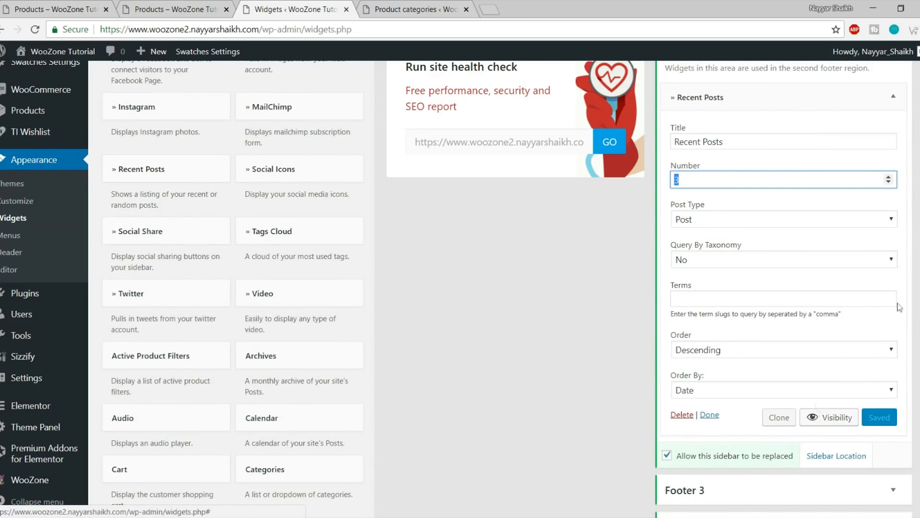
{"action": "left_click", "coordinate": [893, 96]}
Reload the shop to preview Recent Posts in the footer and compare with the reference shop
{"action": "left_click", "coordinate": [134, 7]}
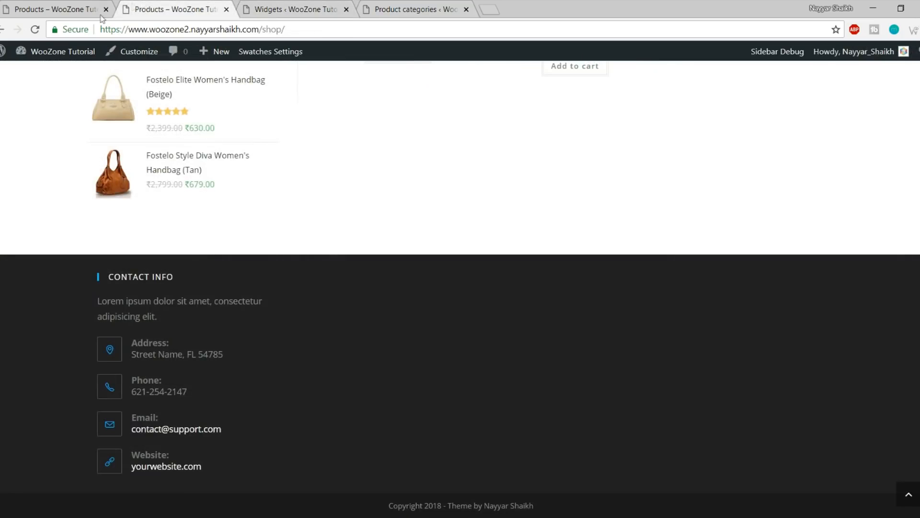
{"action": "left_click", "coordinate": [34, 29]}
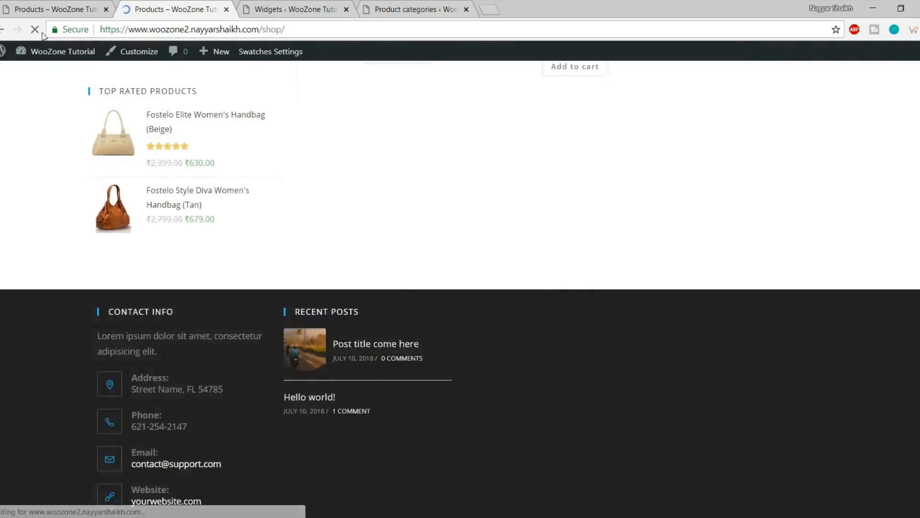
{"action": "left_click", "coordinate": [41, 7]}
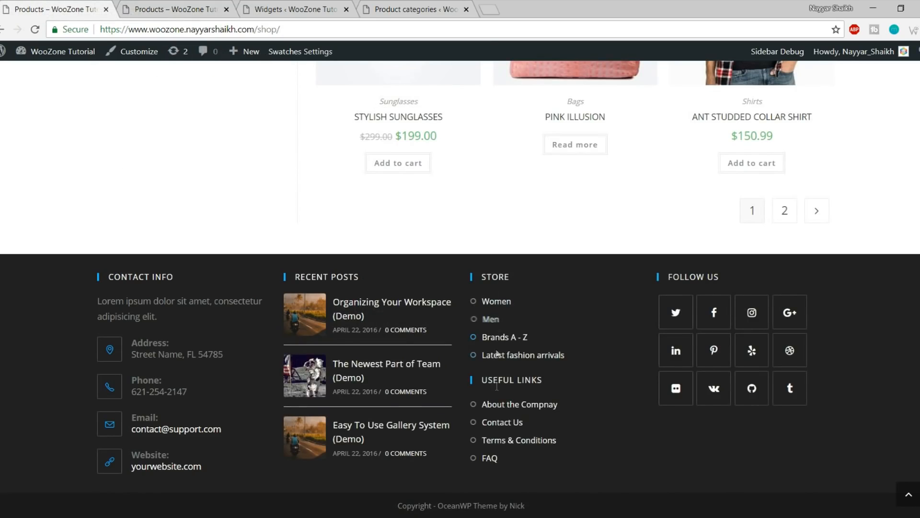
{"action": "left_click", "coordinate": [177, 4]}
{"action": "left_click", "coordinate": [266, 10]}
{"action": "scroll", "coordinate": [484, 310], "scroll_direction": "up", "scroll_amount": 2}
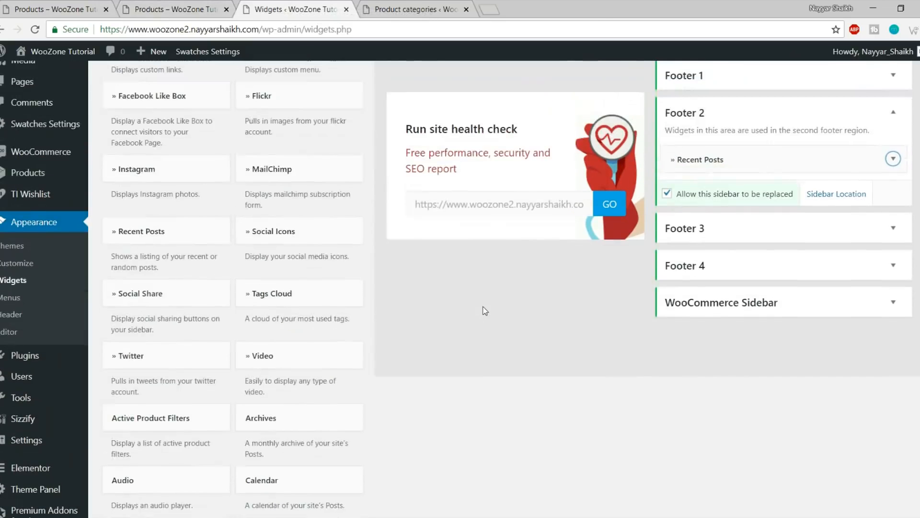
Add a Custom Links widget to Footer 3 with the number of links set to 4
{"action": "scroll", "coordinate": [484, 310], "scroll_direction": "up", "scroll_amount": 1}
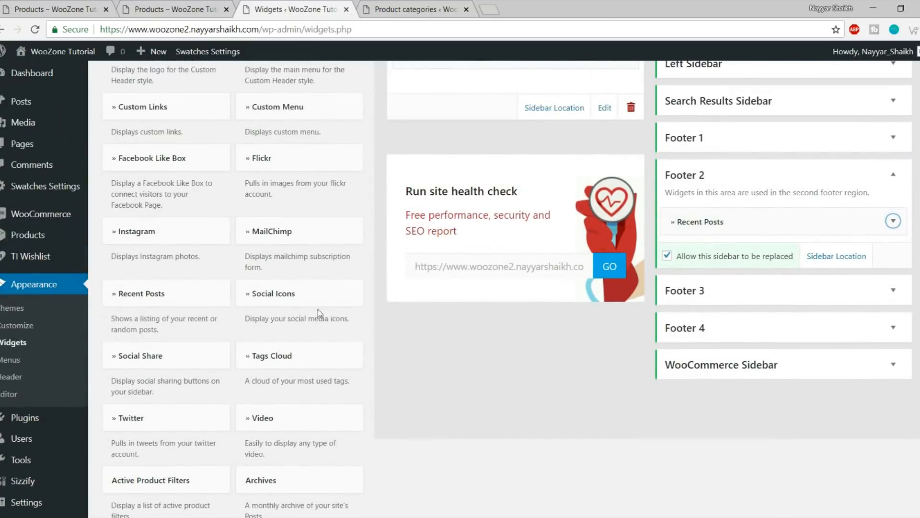
{"action": "scroll", "coordinate": [329, 292], "scroll_direction": "up", "scroll_amount": 2}
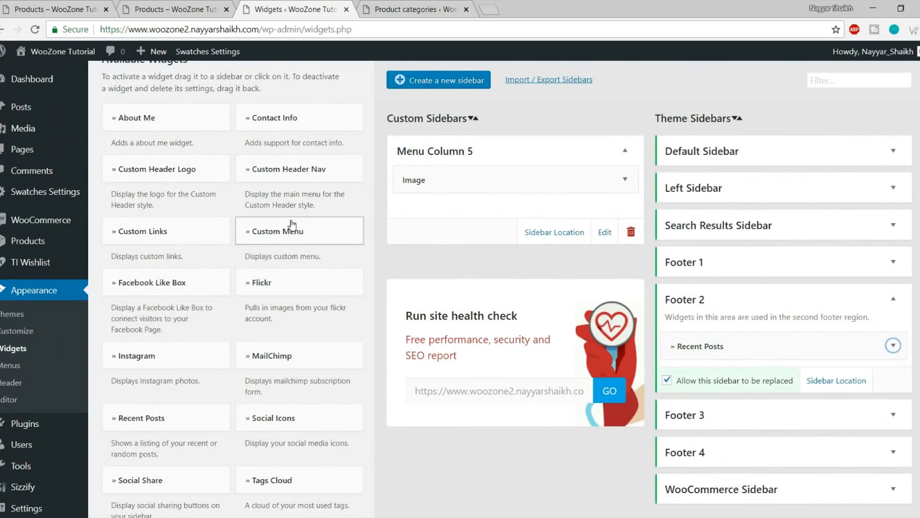
{"action": "left_click", "coordinate": [204, 233]}
{"action": "left_click", "coordinate": [163, 426]}
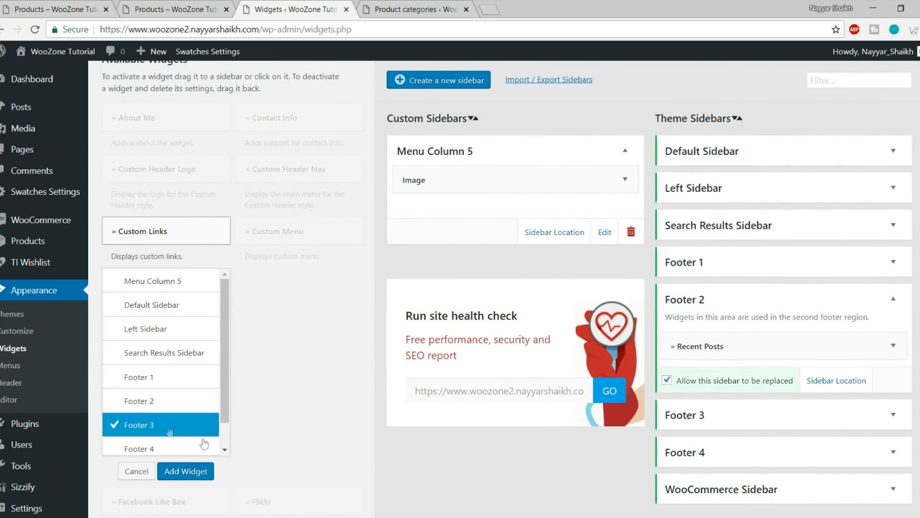
{"action": "left_click", "coordinate": [204, 471]}
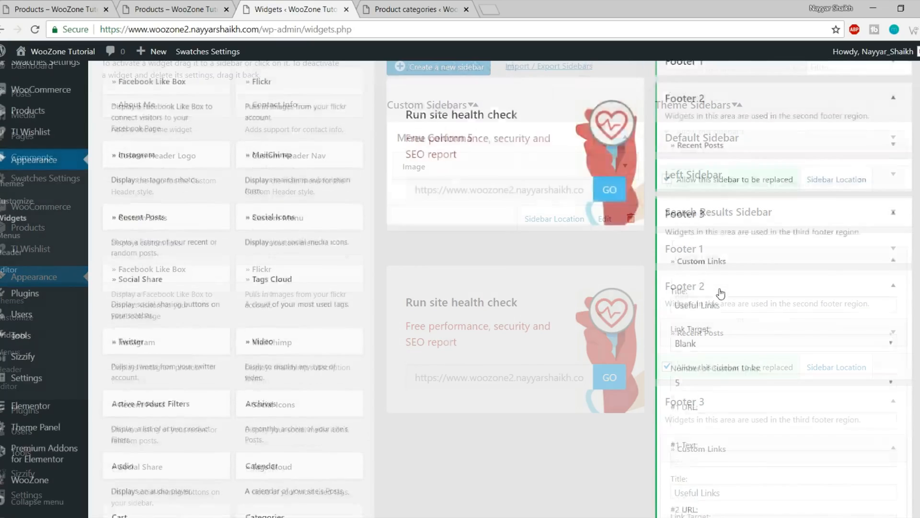
{"action": "scroll", "coordinate": [765, 265], "scroll_direction": "down", "scroll_amount": 3}
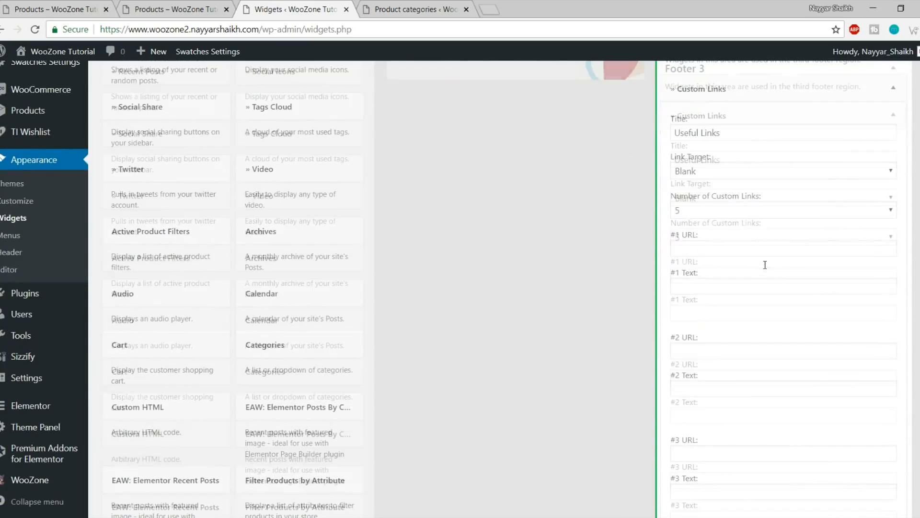
{"action": "left_click", "coordinate": [748, 210]}
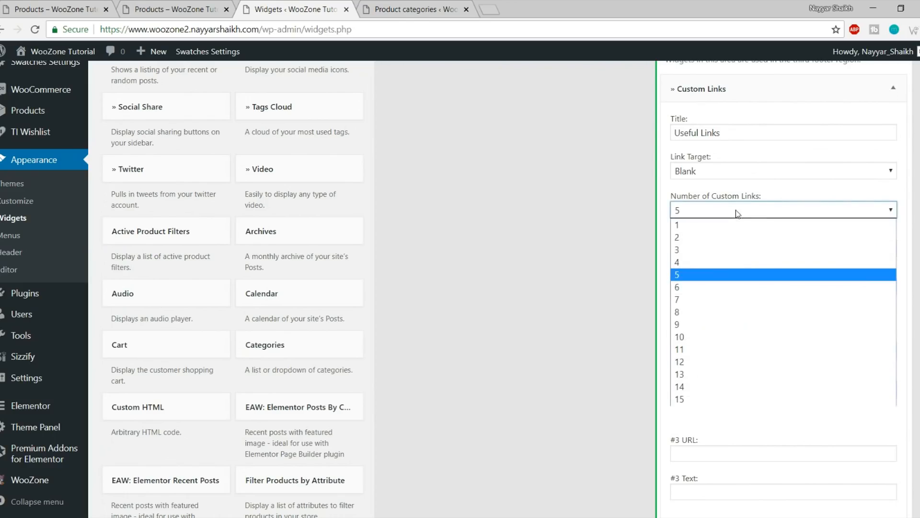
{"action": "left_click", "coordinate": [707, 262]}
Set the first link to URL # with text Women, checking the reference footer
{"action": "left_click", "coordinate": [710, 247]}
{"action": "left_click", "coordinate": [699, 268]}
{"action": "left_click", "coordinate": [725, 282]}
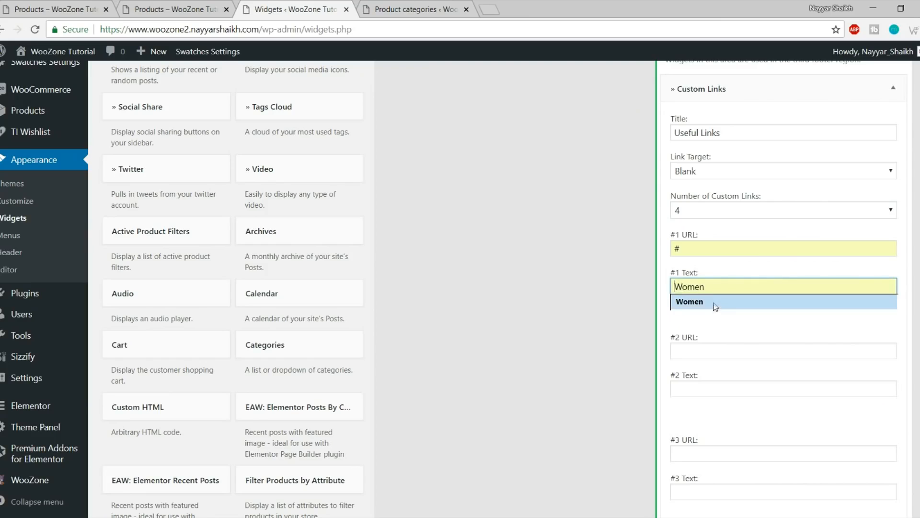
{"action": "left_click", "coordinate": [715, 302]}
{"action": "left_click", "coordinate": [85, 5]}
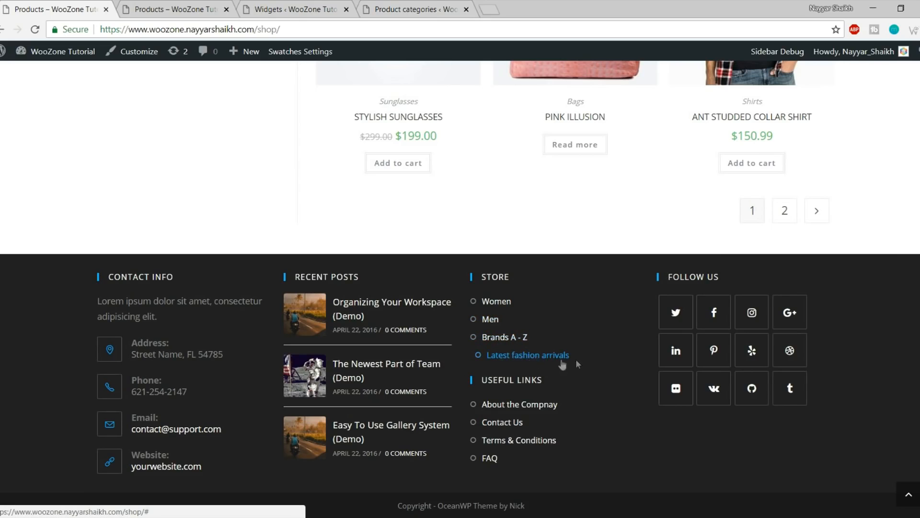
{"action": "left_click", "coordinate": [155, 5]}
{"action": "left_click", "coordinate": [277, 5]}
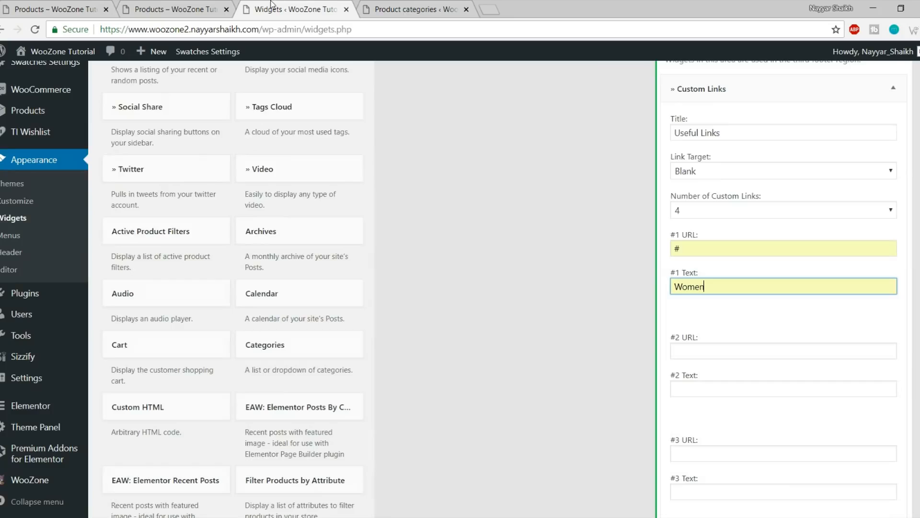
Set the second and third links to URL # with texts Men and Brands A - Z
{"action": "scroll", "coordinate": [725, 238], "scroll_direction": "down", "scroll_amount": 3}
{"action": "left_click", "coordinate": [727, 224]}
{"action": "left_click", "coordinate": [719, 241]}
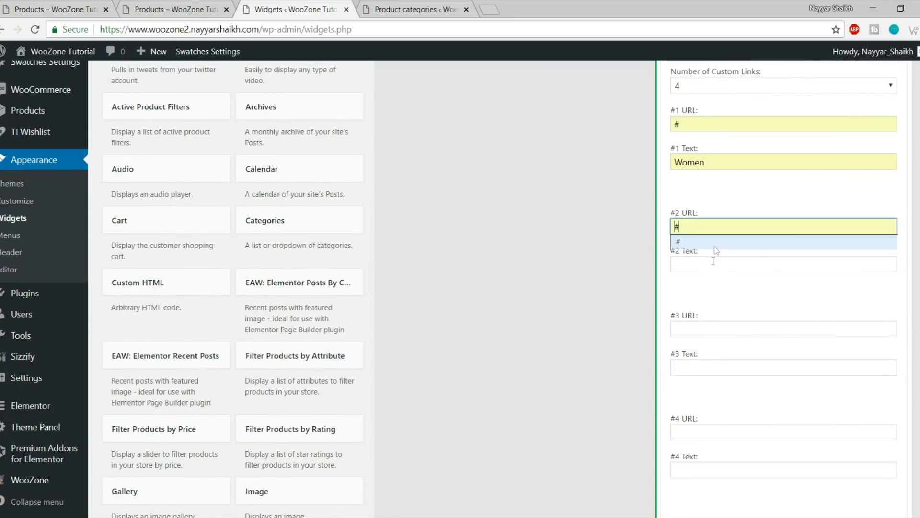
{"action": "left_click", "coordinate": [710, 264]}
{"action": "left_click", "coordinate": [709, 282]}
{"action": "left_click", "coordinate": [705, 328]}
{"action": "left_click", "coordinate": [701, 348]}
{"action": "left_click", "coordinate": [703, 370]}
{"action": "left_click", "coordinate": [702, 382]}
Set the fourth link to # with text Latest fashion arrivals and save the widget
{"action": "scroll", "coordinate": [791, 373], "scroll_direction": "down", "scroll_amount": 4}
{"action": "left_click", "coordinate": [695, 246]}
{"action": "left_click", "coordinate": [695, 261]}
{"action": "left_click", "coordinate": [696, 283]}
{"action": "left_click", "coordinate": [707, 307]}
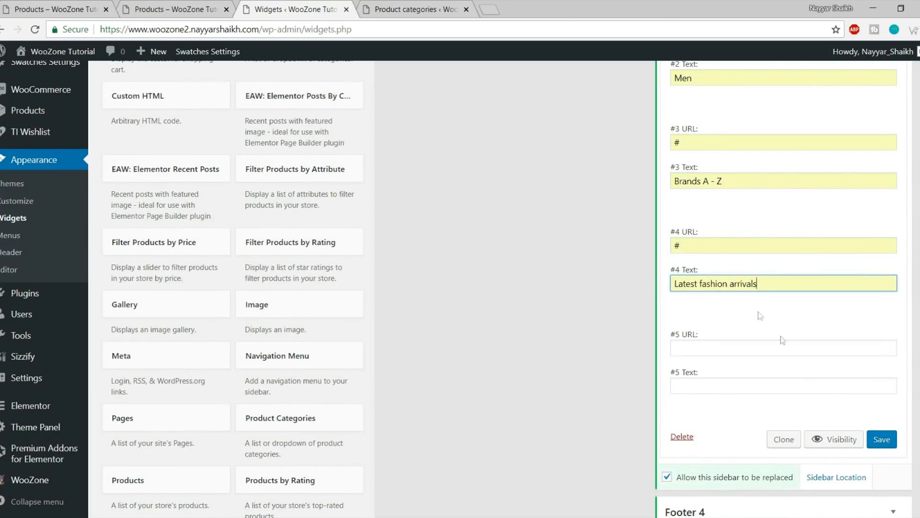
{"action": "left_click", "coordinate": [892, 443]}
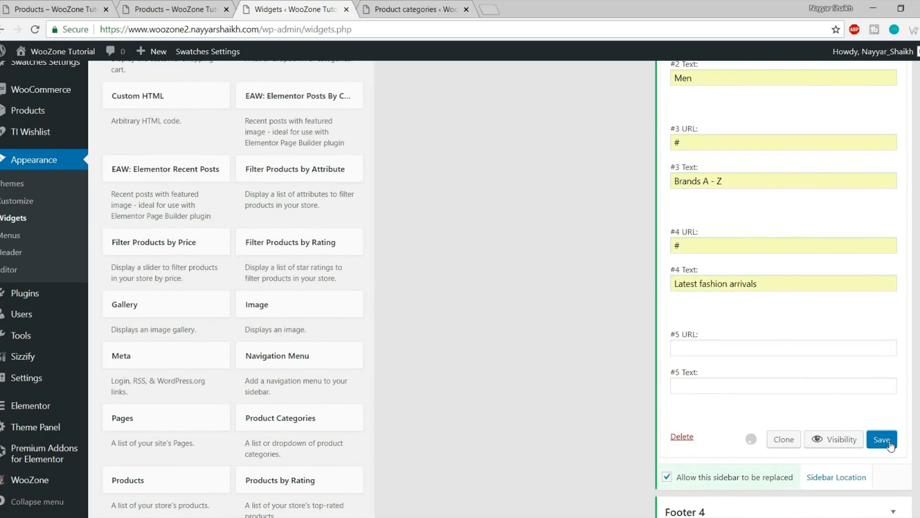
Reload the shop page with F5 and compare it against the reference shop's footer
{"action": "left_click", "coordinate": [191, 4]}
{"action": "key", "text": "F5"}
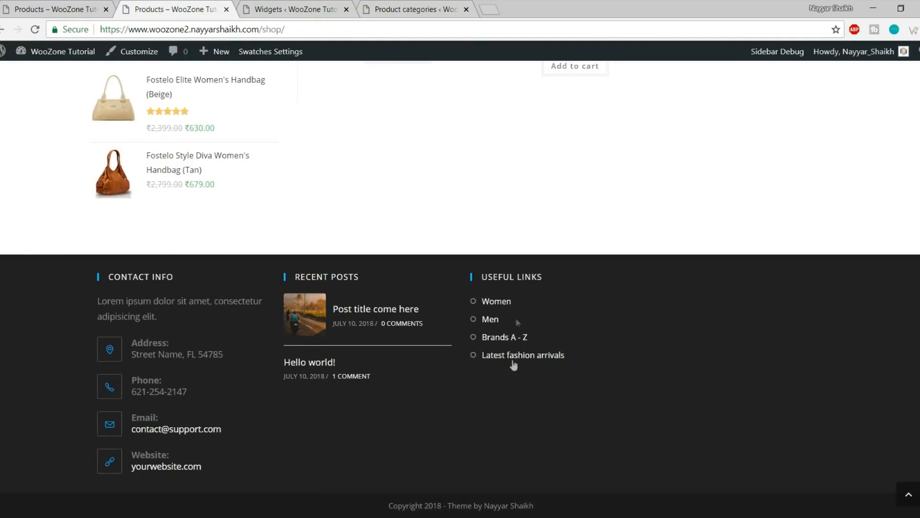
{"action": "key", "text": "ctrl+shift+Tab"}
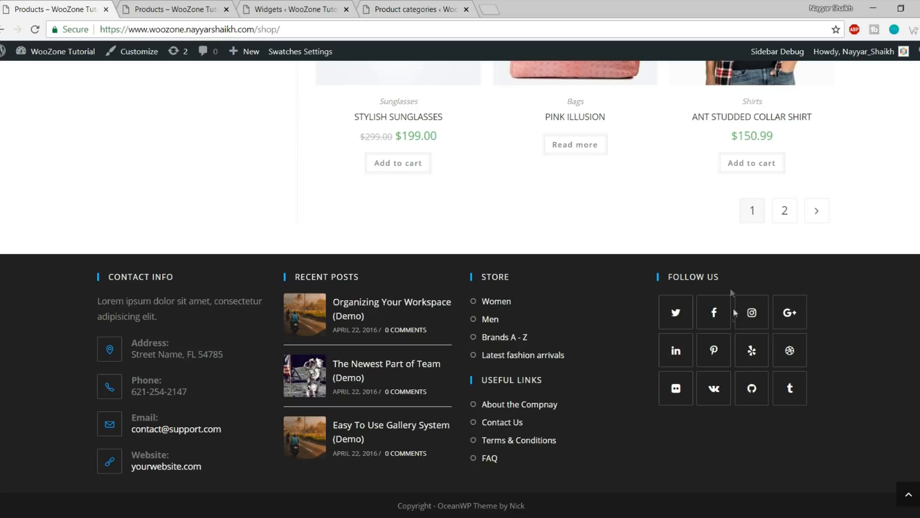
Add the Social Icons widget to Footer 4
{"action": "left_click", "coordinate": [312, 8]}
{"action": "scroll", "coordinate": [204, 129], "scroll_direction": "up", "scroll_amount": 15}
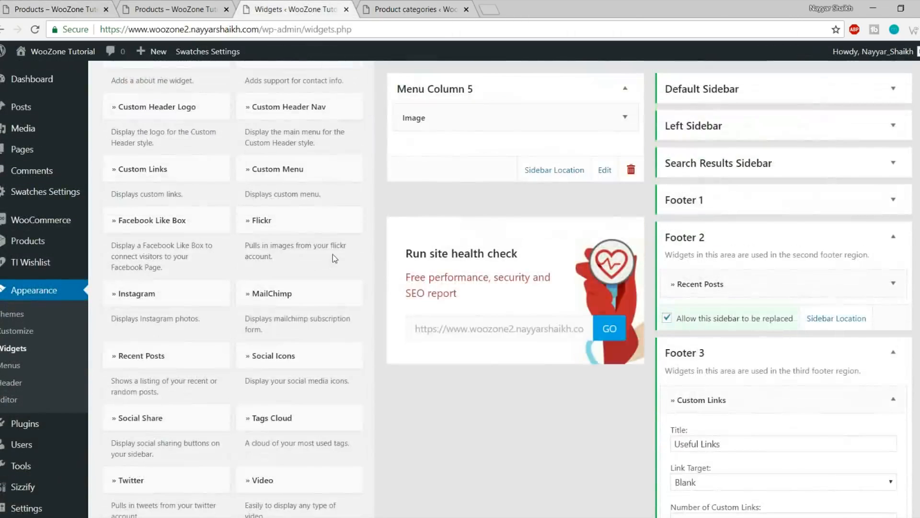
{"action": "scroll", "coordinate": [335, 259], "scroll_direction": "down", "scroll_amount": 8}
{"action": "scroll", "coordinate": [387, 239], "scroll_direction": "up", "scroll_amount": 8}
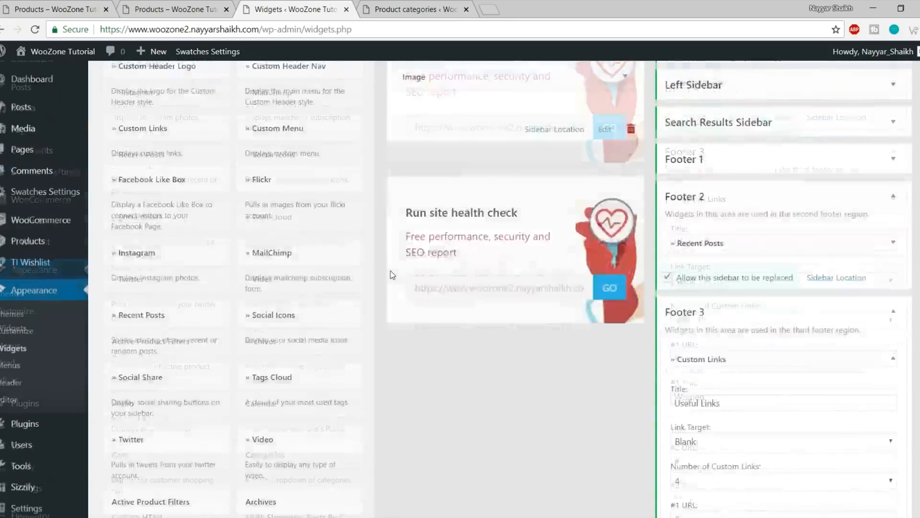
{"action": "scroll", "coordinate": [392, 274], "scroll_direction": "up", "scroll_amount": 1}
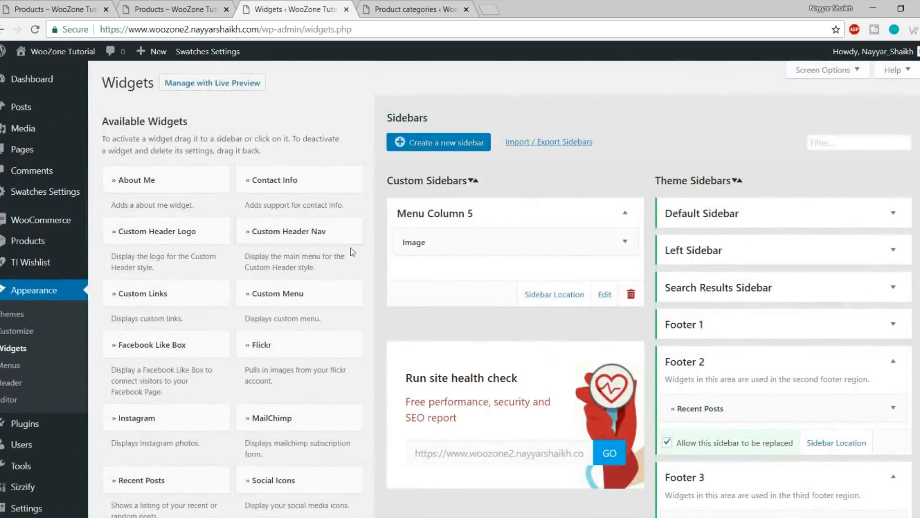
{"action": "scroll", "coordinate": [352, 251], "scroll_direction": "down", "scroll_amount": 2}
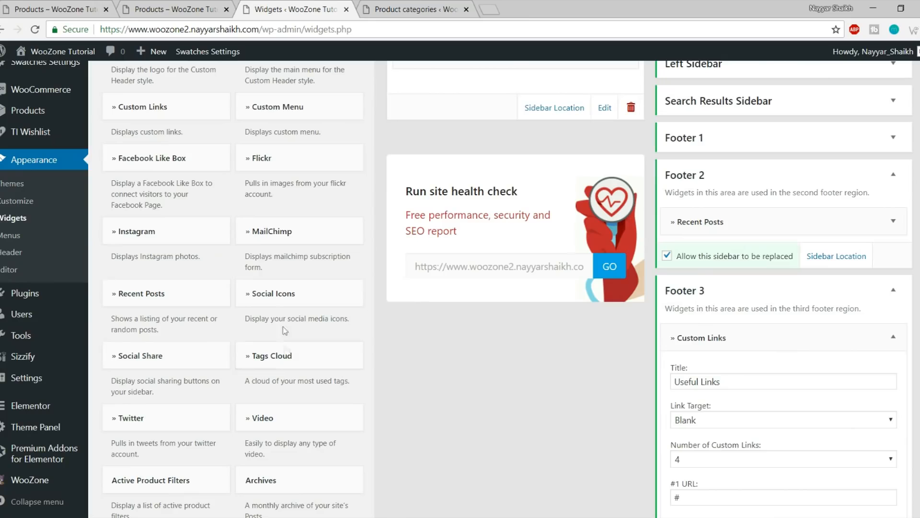
{"action": "left_click", "coordinate": [278, 305]}
{"action": "scroll", "coordinate": [321, 303], "scroll_direction": "down", "scroll_amount": 3}
{"action": "left_click", "coordinate": [308, 323]}
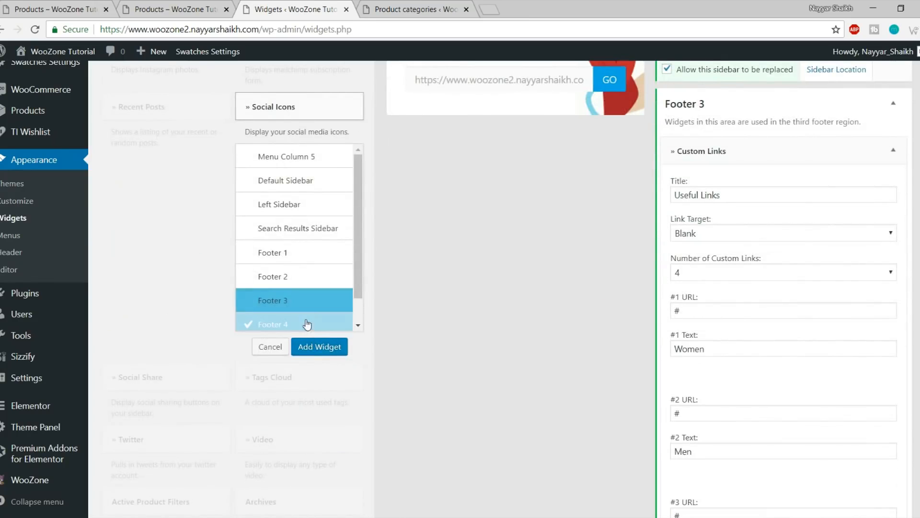
{"action": "left_click", "coordinate": [327, 356]}
Set the Twitter, Facebook, Instagram, GooglePlus, LinkedIn, Pinterest and Yelp links to #
{"action": "scroll", "coordinate": [623, 343], "scroll_direction": "down", "scroll_amount": 10}
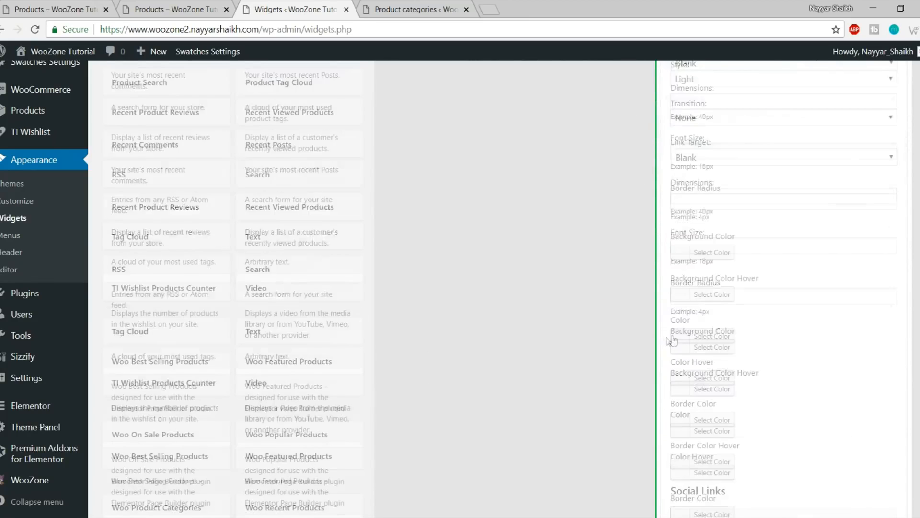
{"action": "left_click", "coordinate": [729, 229]}
{"action": "left_click", "coordinate": [717, 239]}
{"action": "left_click", "coordinate": [713, 274]}
{"action": "left_click", "coordinate": [720, 322]}
{"action": "type", "text": "#"}
{"action": "left_click", "coordinate": [715, 375]}
{"action": "type", "text": "#"}
{"action": "scroll", "coordinate": [830, 355], "scroll_direction": "down", "scroll_amount": 3}
{"action": "left_click", "coordinate": [729, 240]}
{"action": "left_click", "coordinate": [724, 295]}
{"action": "type", "text": "#"}
{"action": "left_click", "coordinate": [791, 335]}
{"action": "type", "text": "#"}
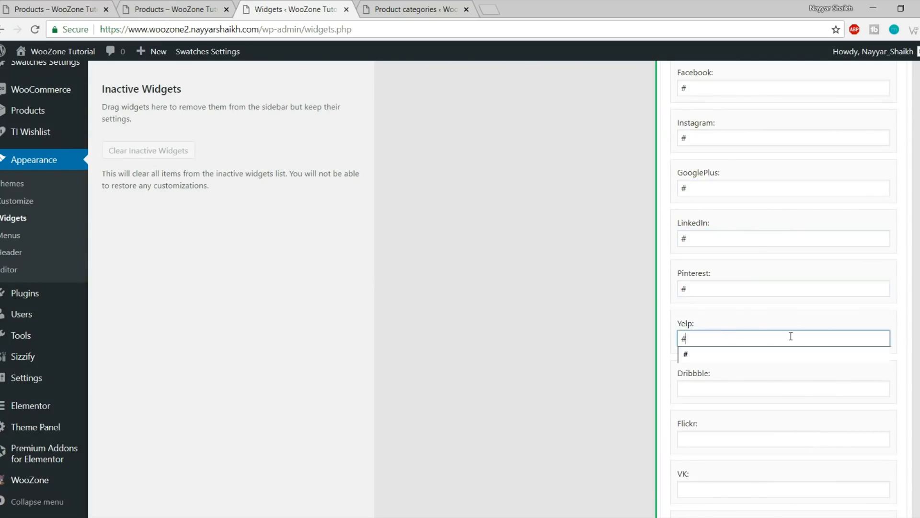
Set the Dribbble, Flickr, VK, GitHub and Tumblr links to #
{"action": "scroll", "coordinate": [725, 298], "scroll_direction": "down", "scroll_amount": 3}
{"action": "left_click", "coordinate": [728, 207]}
{"action": "left_click", "coordinate": [713, 252]}
{"action": "type", "text": "#"}
{"action": "left_click", "coordinate": [717, 302]}
{"action": "type", "text": "#"}
{"action": "left_click", "coordinate": [721, 352]}
{"action": "type", "text": "#"}
{"action": "left_click", "coordinate": [721, 402]}
{"action": "type", "text": "#"}
Save the Social Icons widget and reload the shop page to show the new icons
{"action": "scroll", "coordinate": [769, 392], "scroll_direction": "down", "scroll_amount": 5}
{"action": "left_click", "coordinate": [881, 404]}
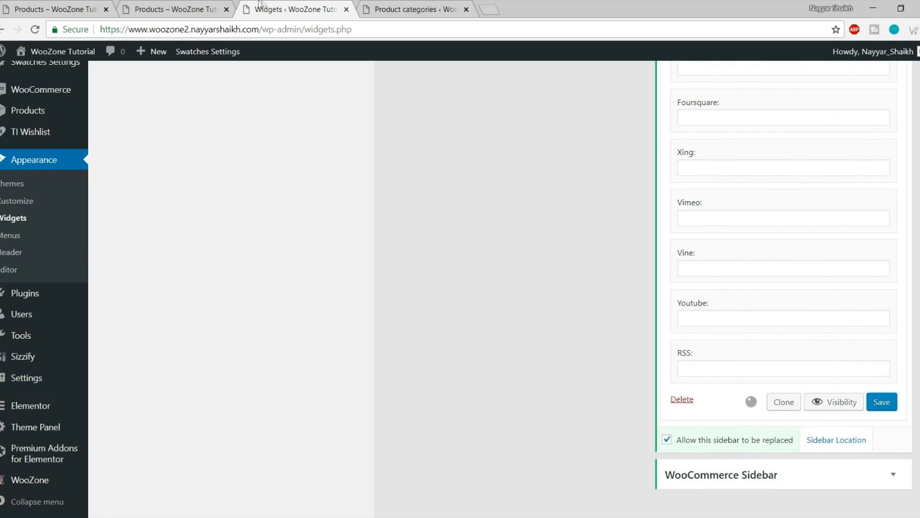
{"action": "left_click", "coordinate": [206, 9]}
{"action": "left_click", "coordinate": [33, 30]}
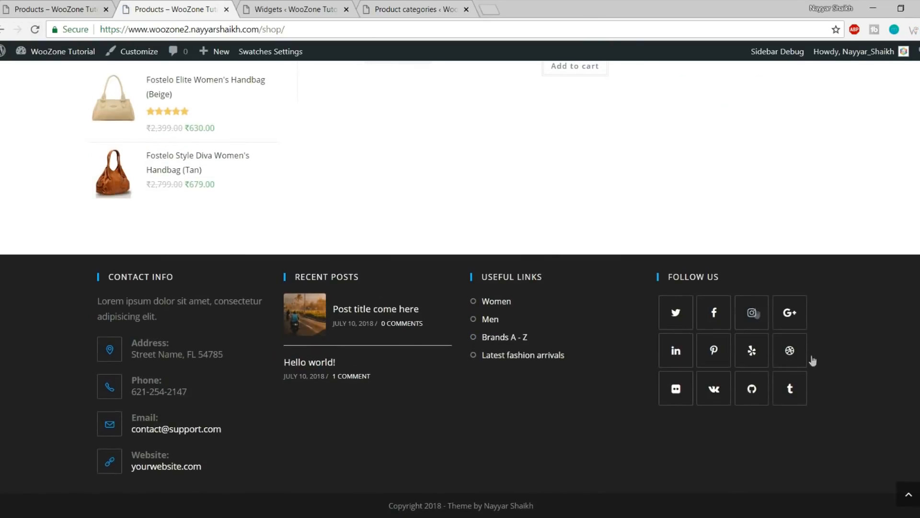
Return to the top of the shop, open the store homepage, then open YouTube in a new tab
{"action": "left_click", "coordinate": [908, 494]}
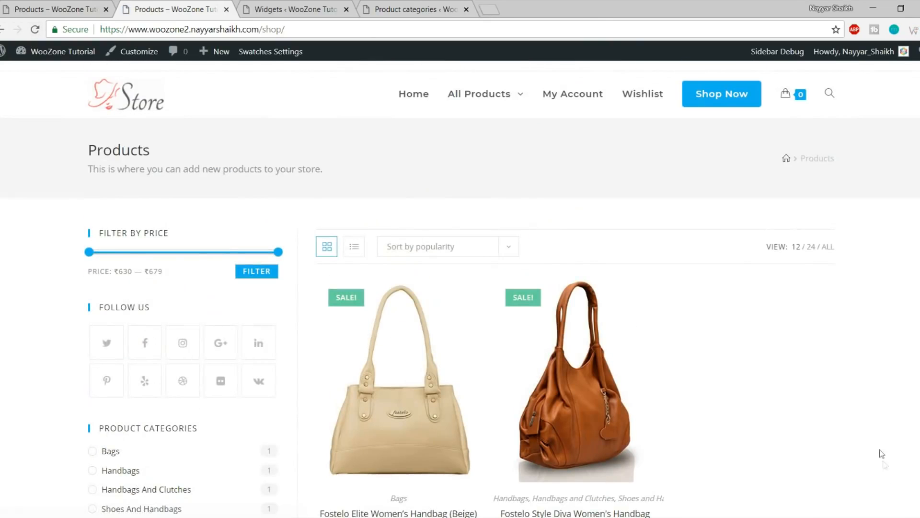
{"action": "left_click", "coordinate": [136, 111]}
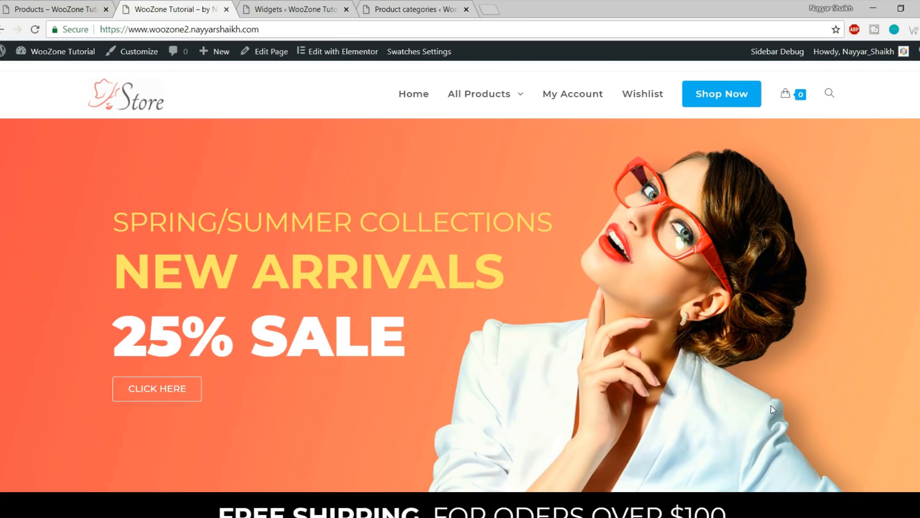
{"action": "left_click", "coordinate": [494, 9]}
{"action": "type", "text": "y"}
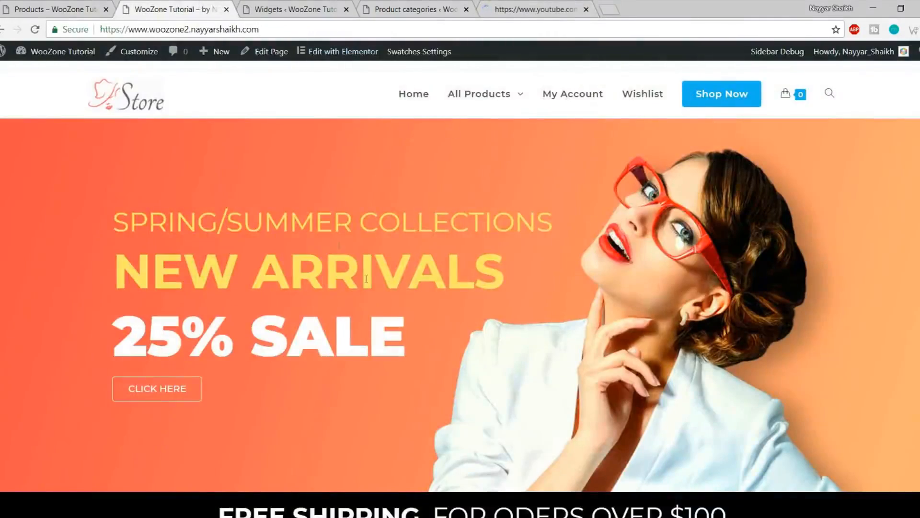
{"action": "scroll", "coordinate": [366, 278], "scroll_direction": "down", "scroll_amount": 10}
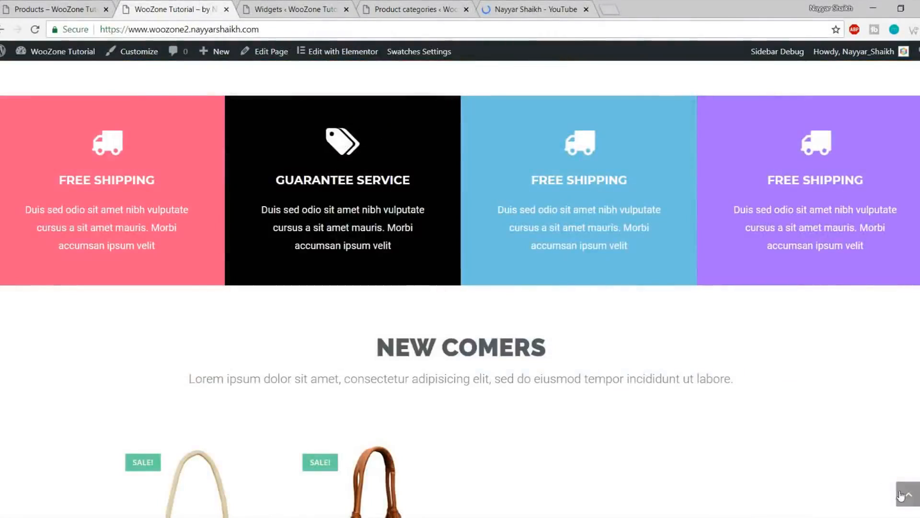
{"action": "left_click", "coordinate": [901, 496]}
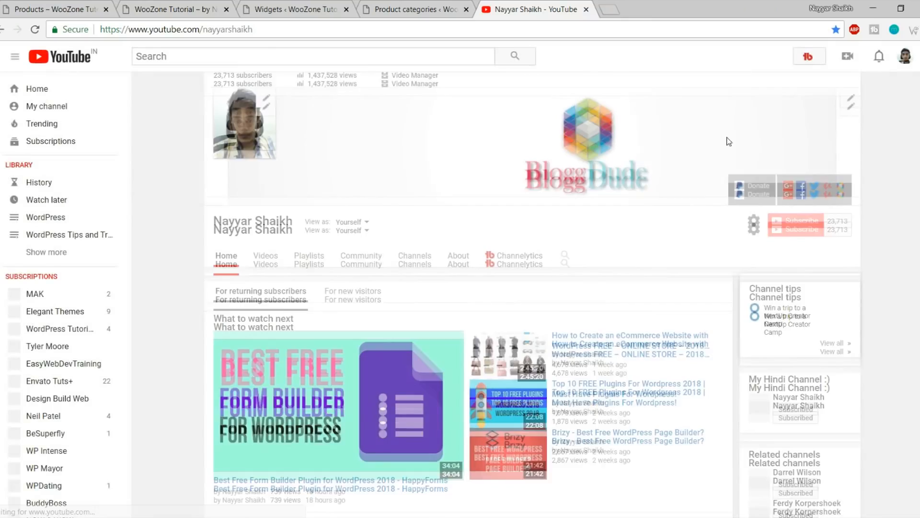
{"action": "scroll", "coordinate": [709, 182], "scroll_direction": "down", "scroll_amount": 4}
{"action": "scroll", "coordinate": [672, 263], "scroll_direction": "up", "scroll_amount": 4}
Search YouTube for the channel owner's name plus 'ele' (Elementor) and browse the results
{"action": "left_click", "coordinate": [287, 61]}
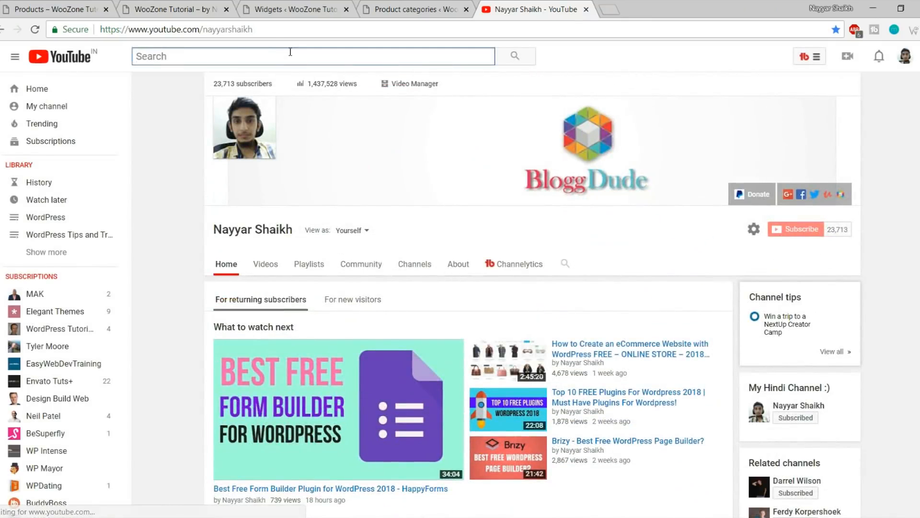
{"action": "type", "text": "nayyar shaikh elementor"}
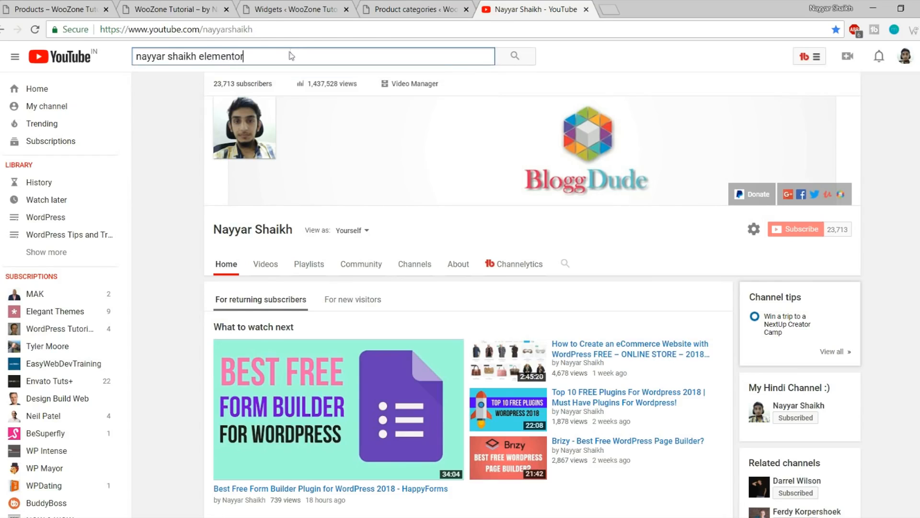
{"action": "key", "text": "Return"}
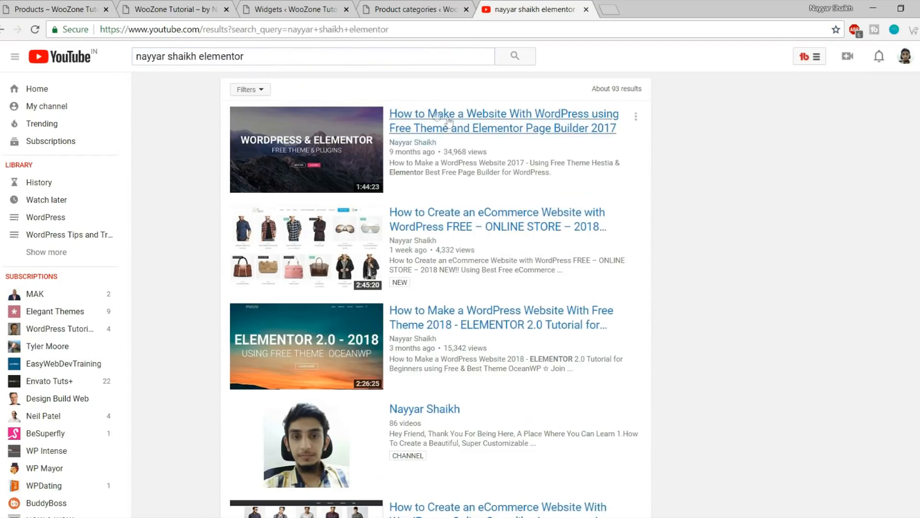
{"action": "scroll", "coordinate": [683, 188], "scroll_direction": "down", "scroll_amount": 1}
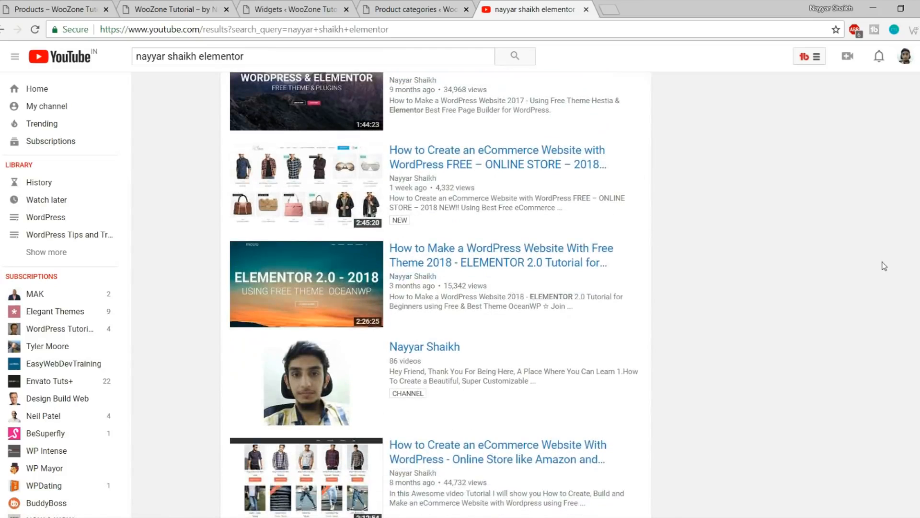
{"action": "scroll", "coordinate": [883, 266], "scroll_direction": "up", "scroll_amount": 1}
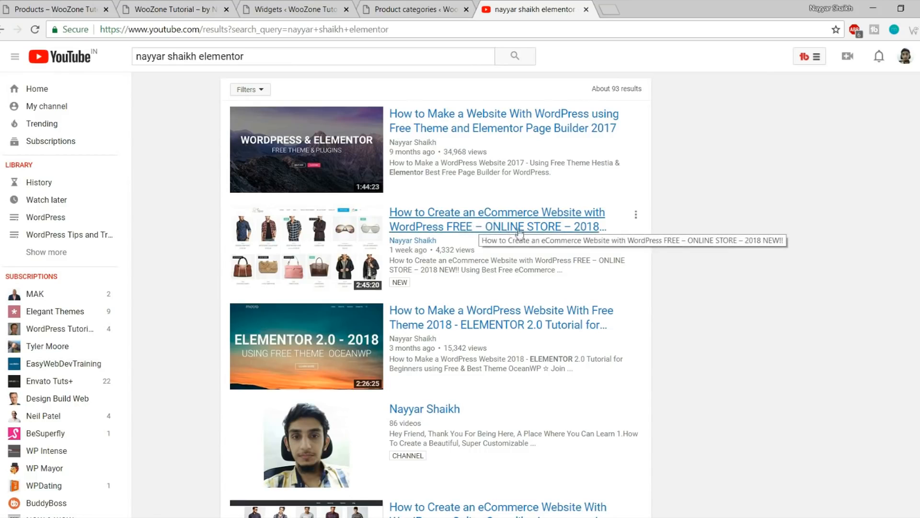
{"action": "scroll", "coordinate": [542, 226], "scroll_direction": "down", "scroll_amount": 3}
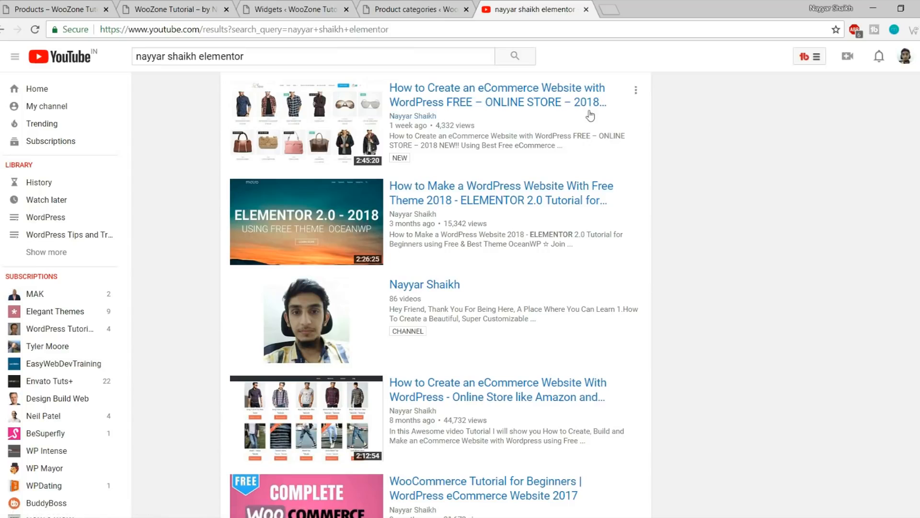
Go back to the WordPress store homepage tab and scroll down the page
{"action": "left_click", "coordinate": [310, 4]}
{"action": "left_click", "coordinate": [148, 6]}
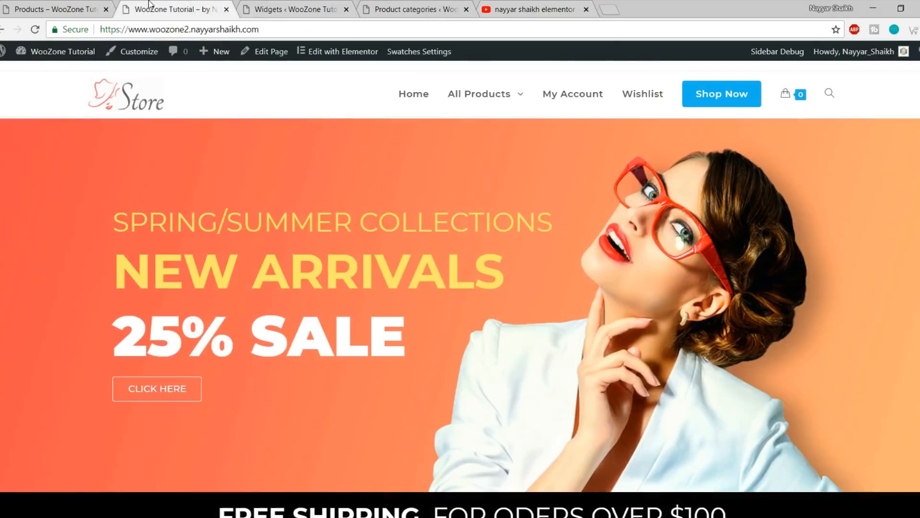
{"action": "scroll", "coordinate": [528, 324], "scroll_direction": "down", "scroll_amount": 5}
{"action": "scroll", "coordinate": [528, 324], "scroll_direction": "down", "scroll_amount": 5}
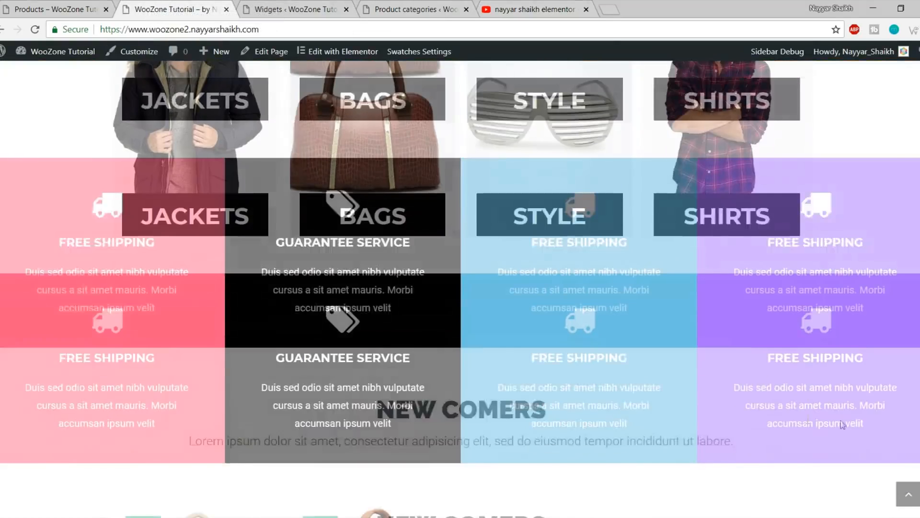